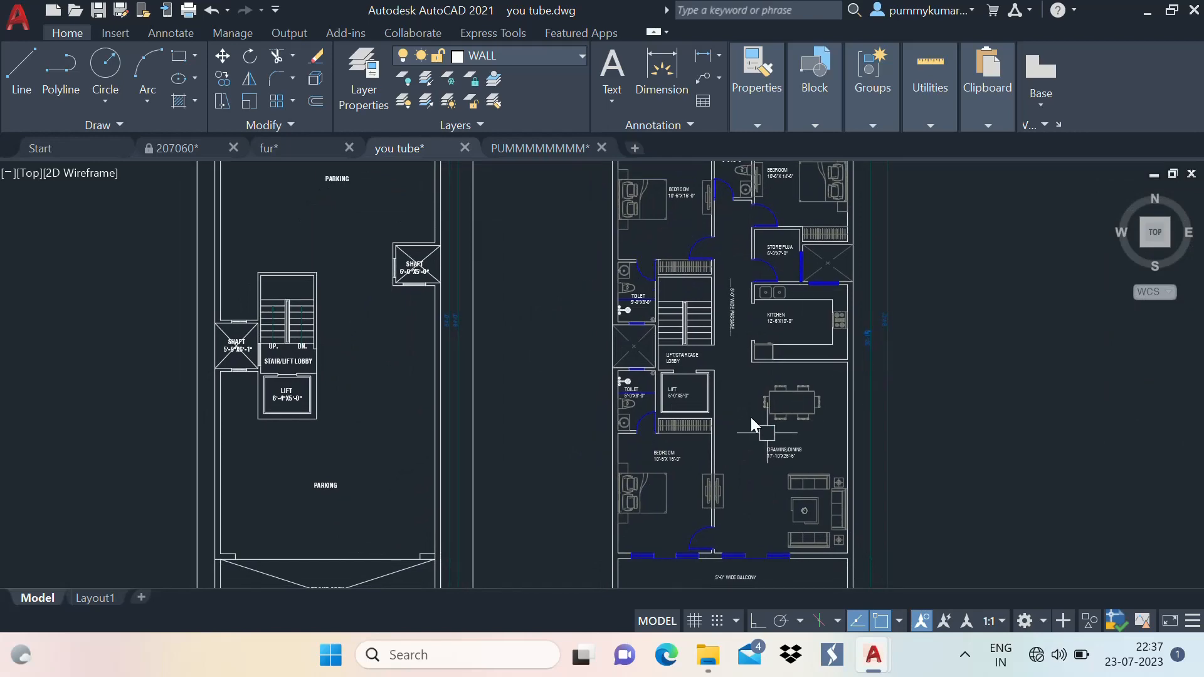
# Examine the parking plans and furnished floor plans laid out in the drawing, including the labelled pair with outer boundaries
pyautogui.moveTo(830, 346); pyautogui.dragTo(724, 432, button='middle')
pyautogui.moveTo(725, 353); pyautogui.dragTo(702, 379, button='middle')
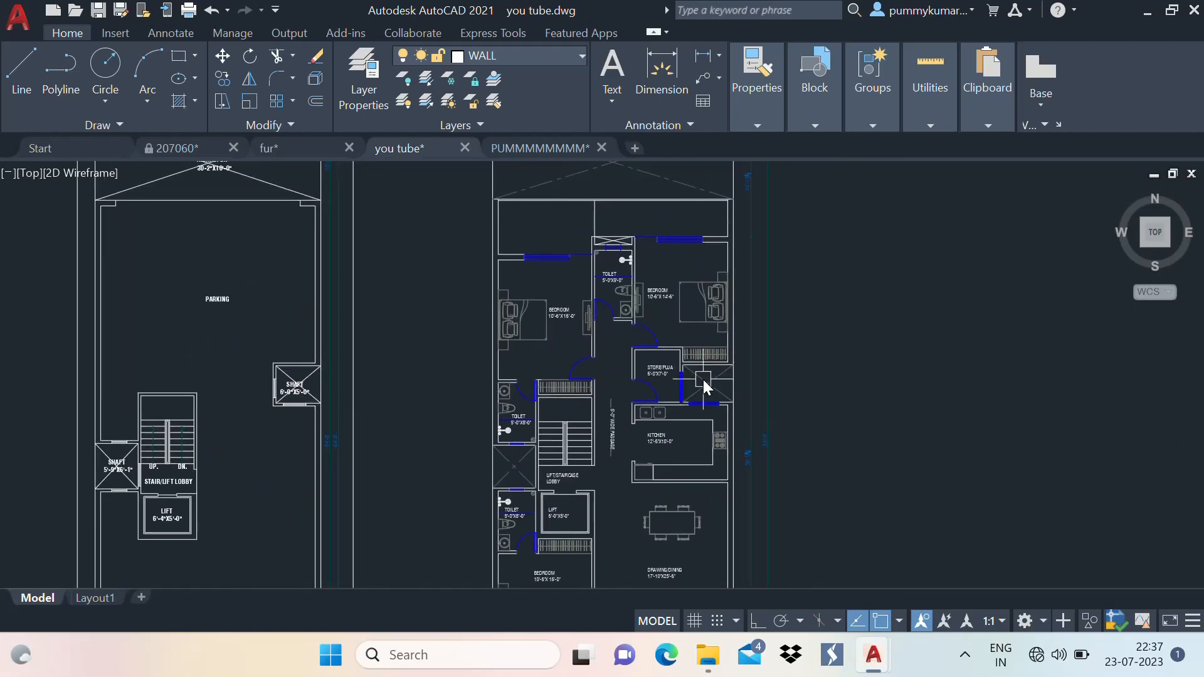
pyautogui.moveTo(734, 287); pyautogui.dragTo(619, 325, button='middle')
pyautogui.scroll(-4, 563, 245)
pyautogui.moveTo(616, 242); pyautogui.dragTo(434, 290, button='middle')
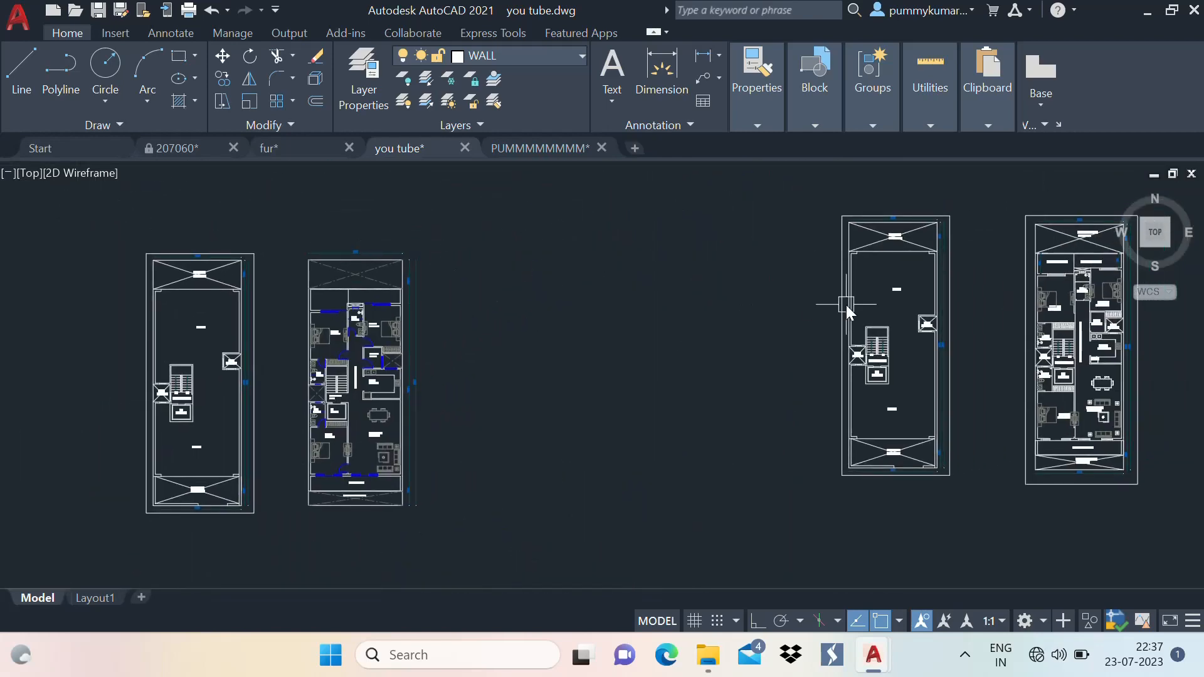
pyautogui.moveTo(844, 306); pyautogui.dragTo(504, 328, button='middle')
pyautogui.scroll(2, 788, 337)
pyautogui.scroll(-2, 792, 327)
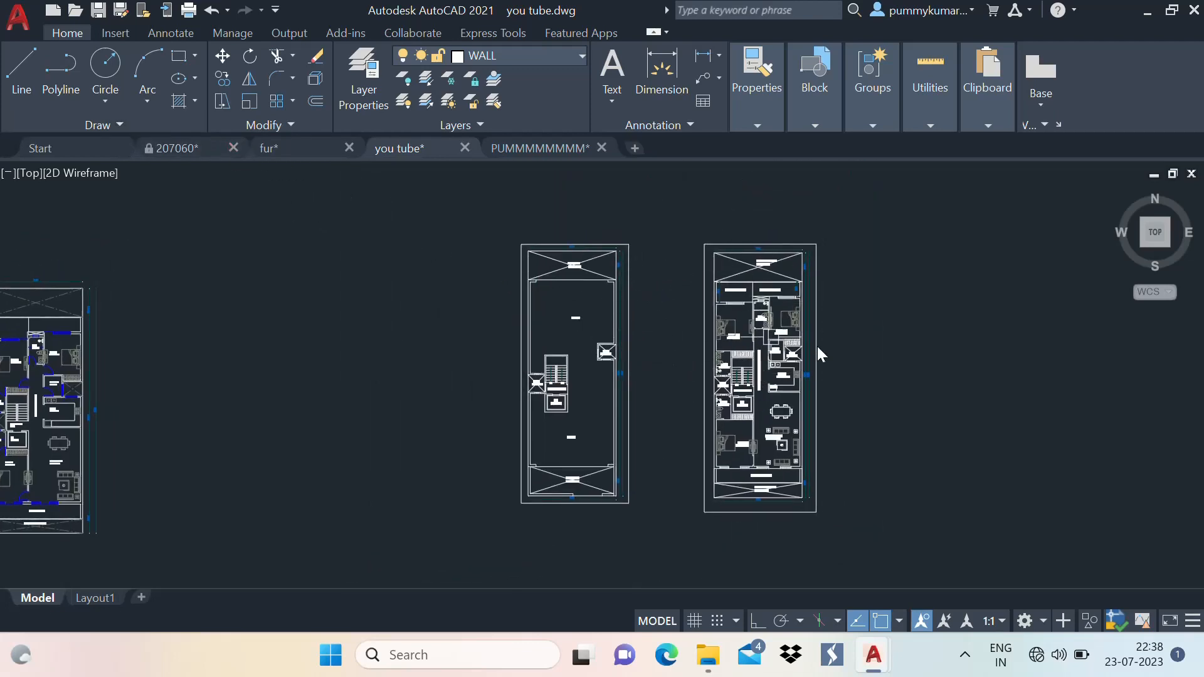
pyautogui.moveTo(692, 371)
pyautogui.mouseDown(button='middle')
pyautogui.moveTo(504, 333)
pyautogui.moveTo(657, 332)
pyautogui.moveTo(564, 335)
pyautogui.moveTo(815, 361)
pyautogui.moveTo(597, 360)
pyautogui.mouseUp(button='middle')
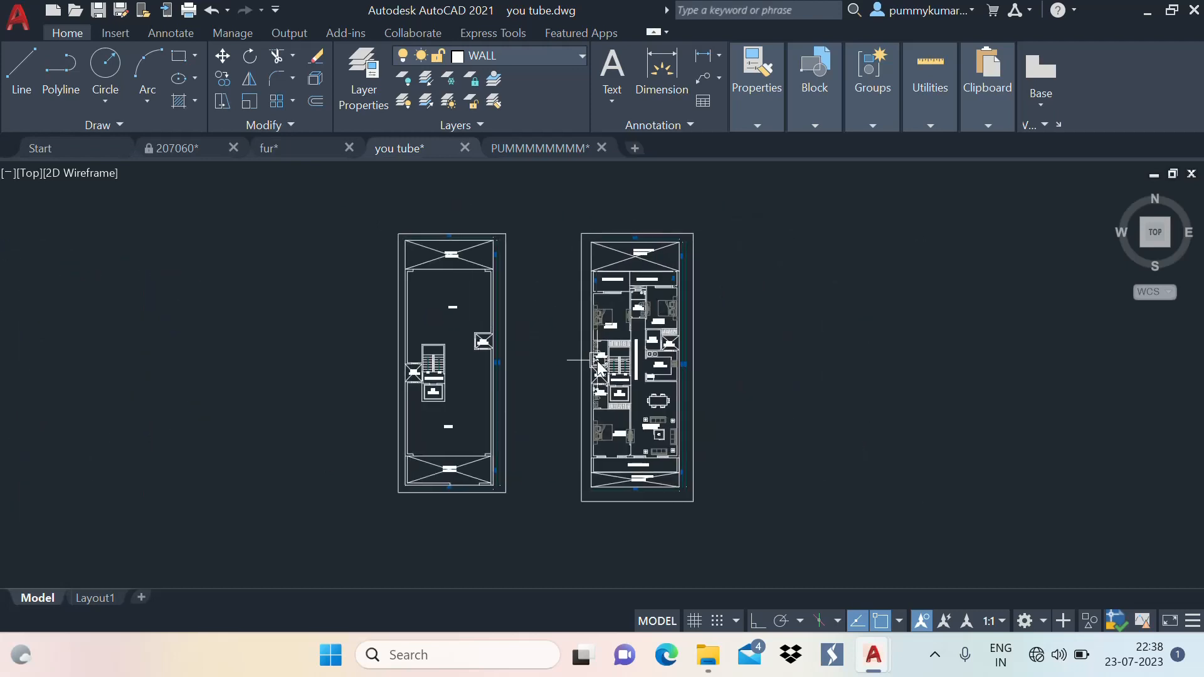
pyautogui.moveTo(554, 321); pyautogui.dragTo(719, 317, button='middle')
pyautogui.moveTo(144, 345); pyautogui.dragTo(360, 345, button='middle')
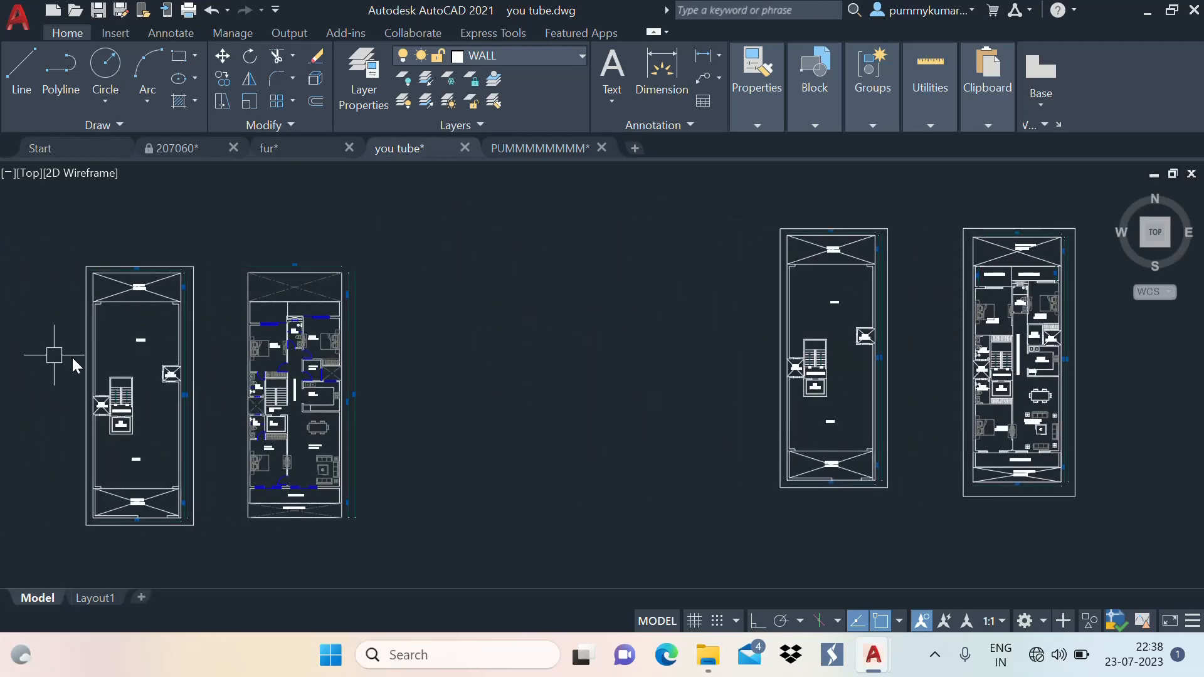
pyautogui.moveTo(960, 407); pyautogui.dragTo(547, 479, button='middle')
pyautogui.moveTo(486, 431); pyautogui.dragTo(519, 361, button='middle')
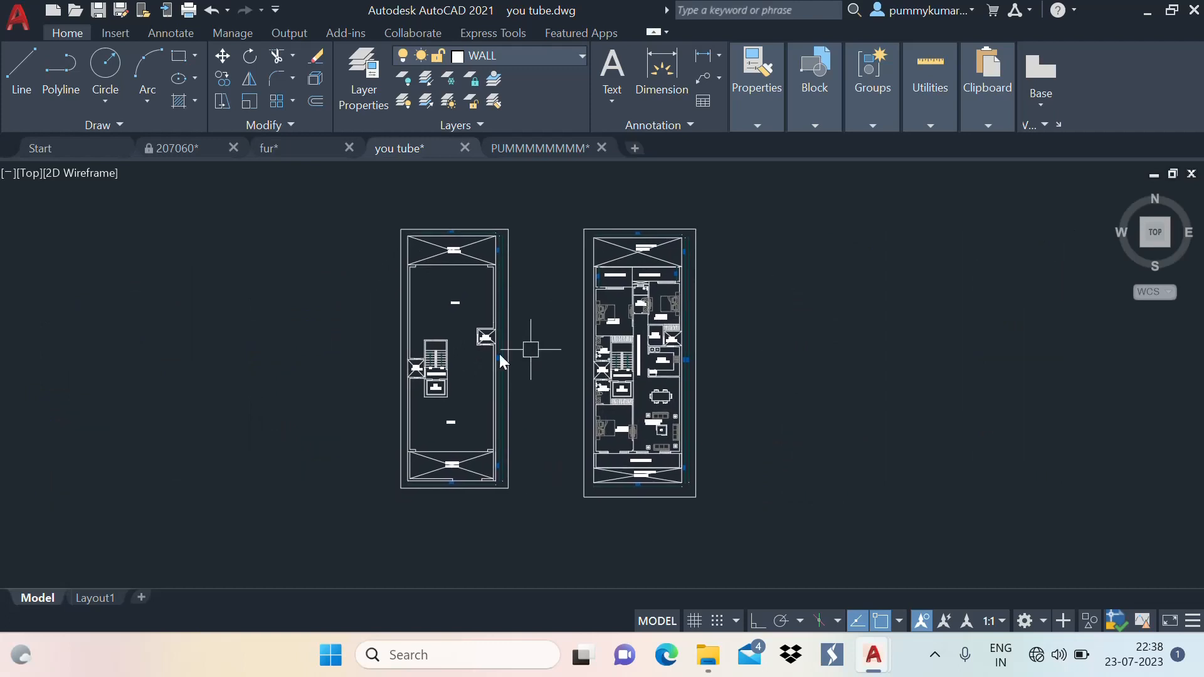
pyautogui.scroll(2, 417, 350)
pyautogui.moveTo(418, 351); pyautogui.dragTo(453, 321, button='middle')
pyautogui.moveTo(602, 320)
pyautogui.mouseDown(button='middle')
pyautogui.moveTo(565, 373)
pyautogui.moveTo(327, 352)
pyautogui.mouseUp(button='middle')
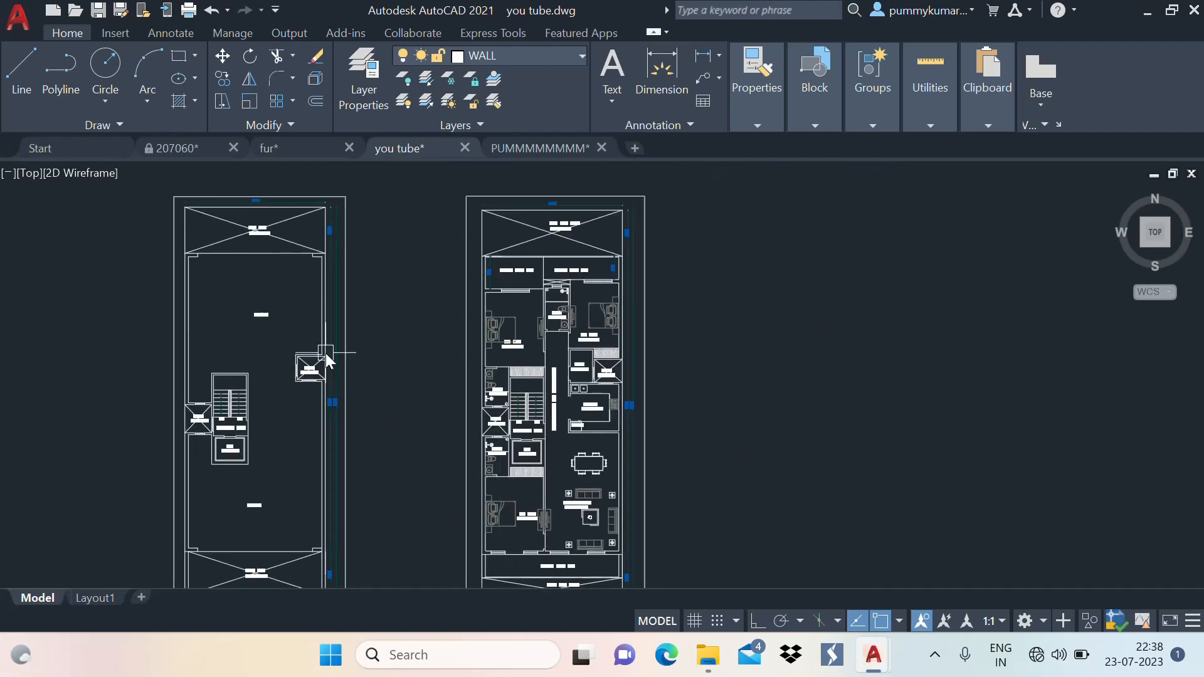
pyautogui.moveTo(358, 425); pyautogui.dragTo(525, 345, button='middle')
pyautogui.write('l')
pyautogui.press('Return')
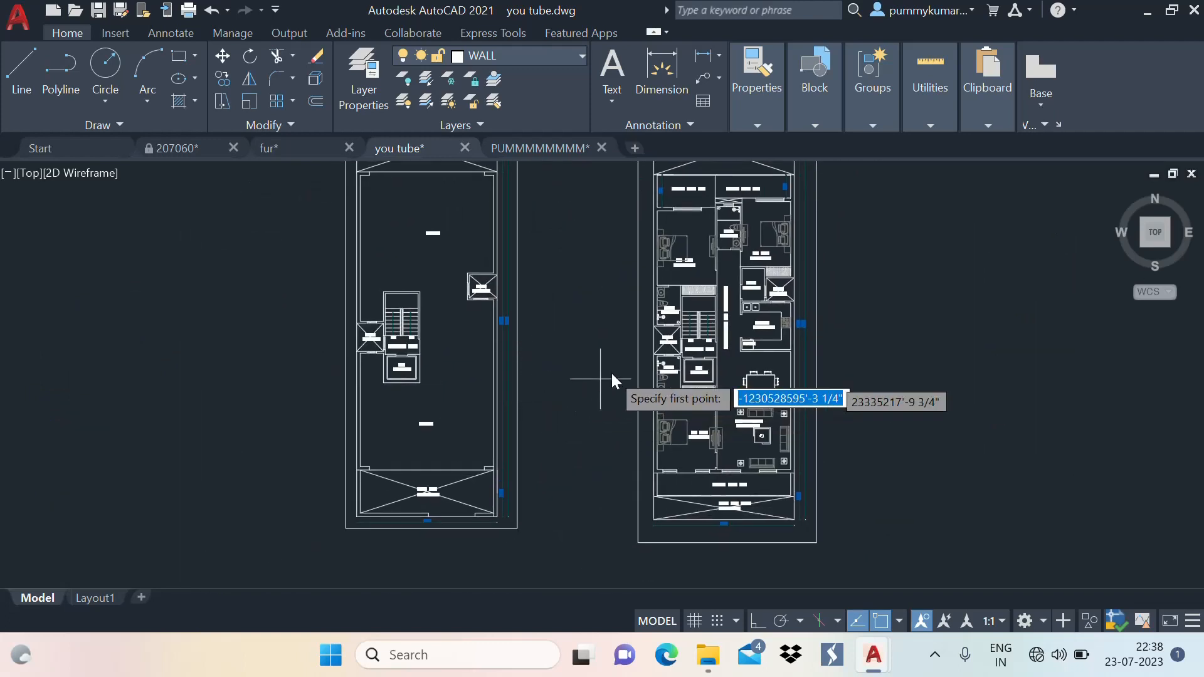
pyautogui.scroll(1, 652, 335)
pyautogui.press('Escape')
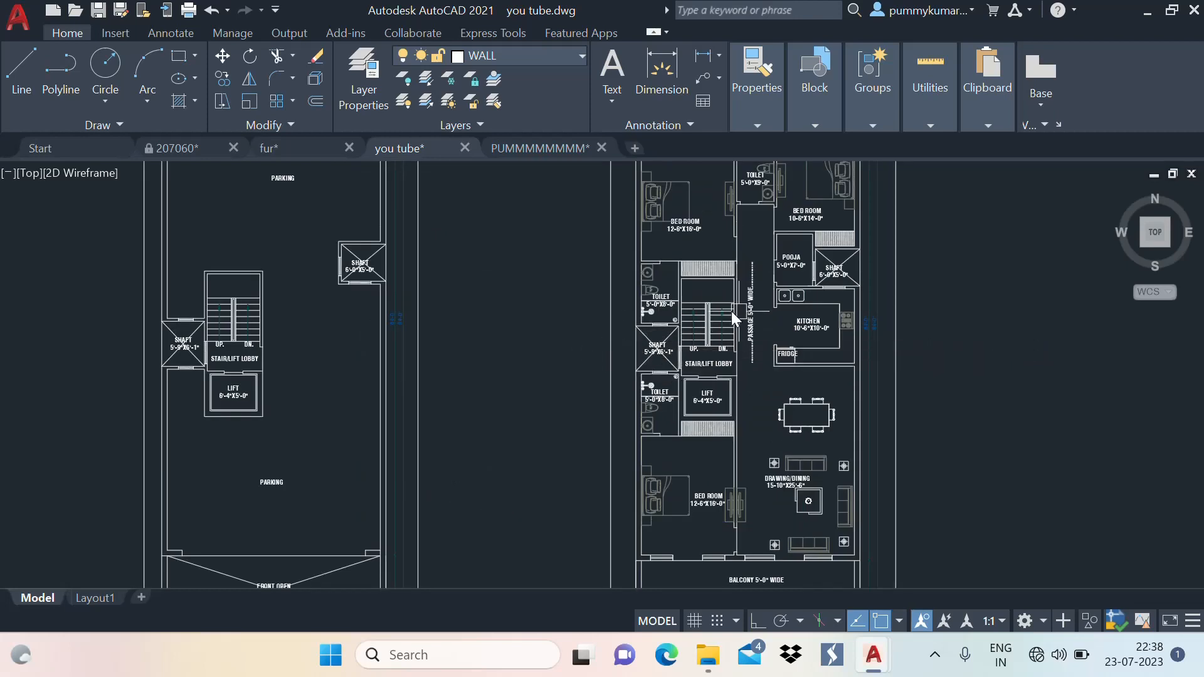
# Draw a horizontal construction line across the labelled floor plan, passing through the staircase and kitchen
pyautogui.scroll(3, 731, 320)
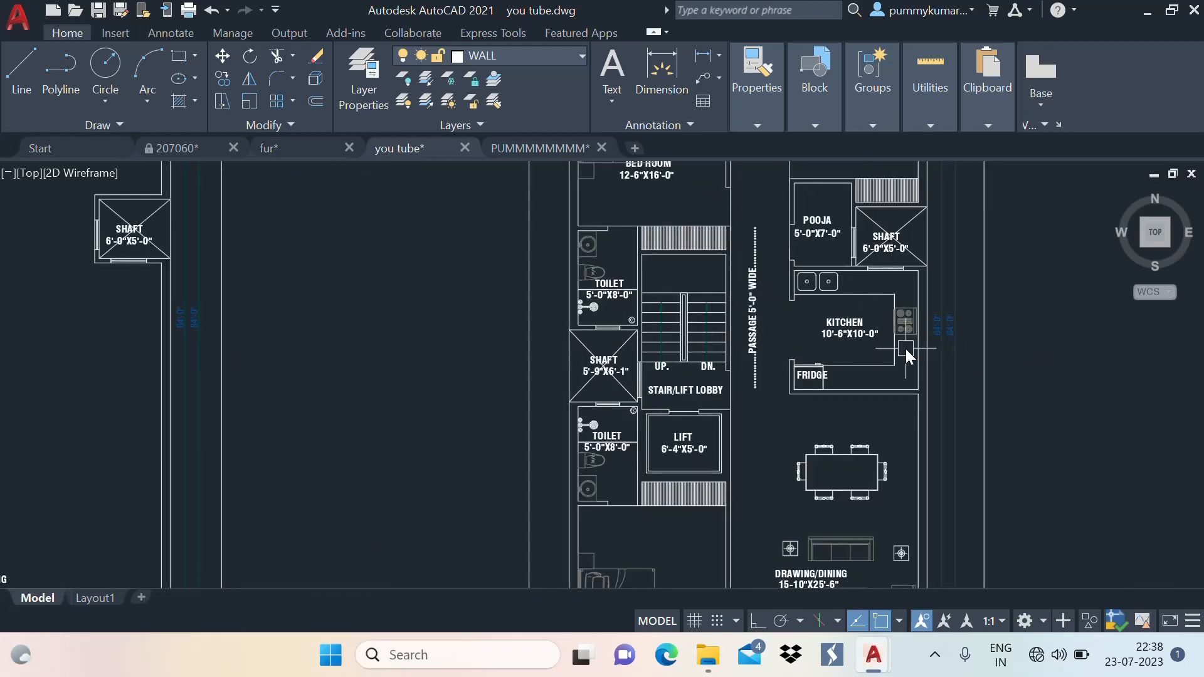
pyautogui.scroll(2, 909, 325)
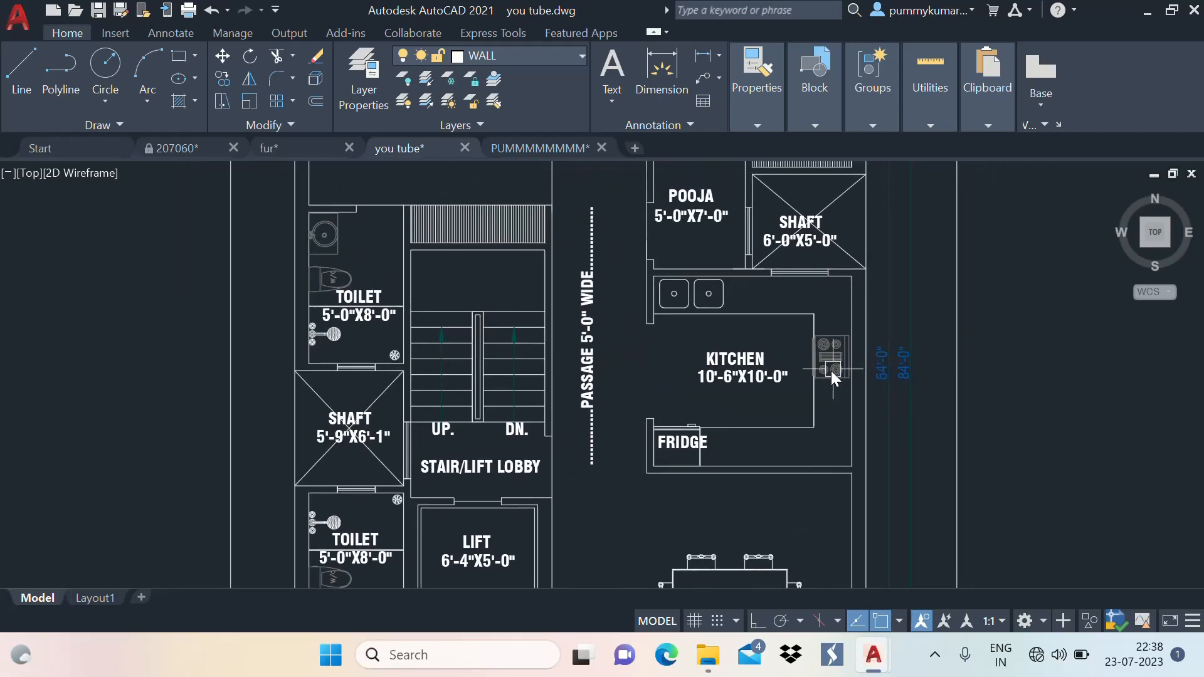
pyautogui.scroll(-4, 748, 352)
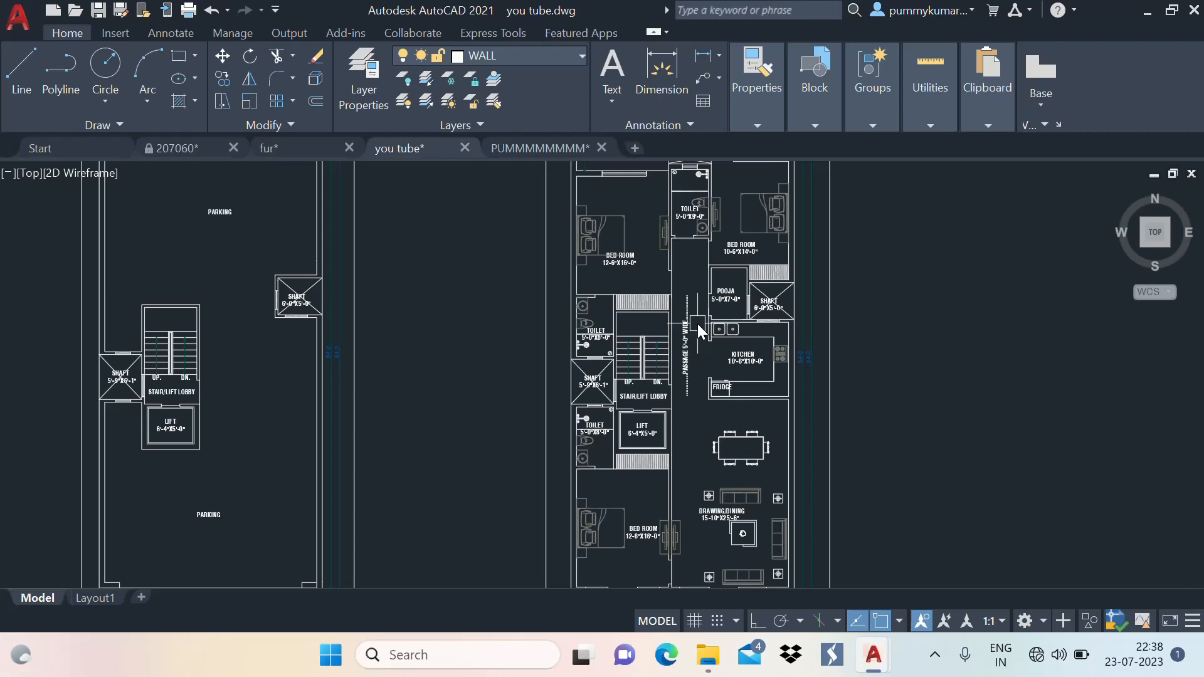
pyautogui.write('xl')
pyautogui.press('Return')
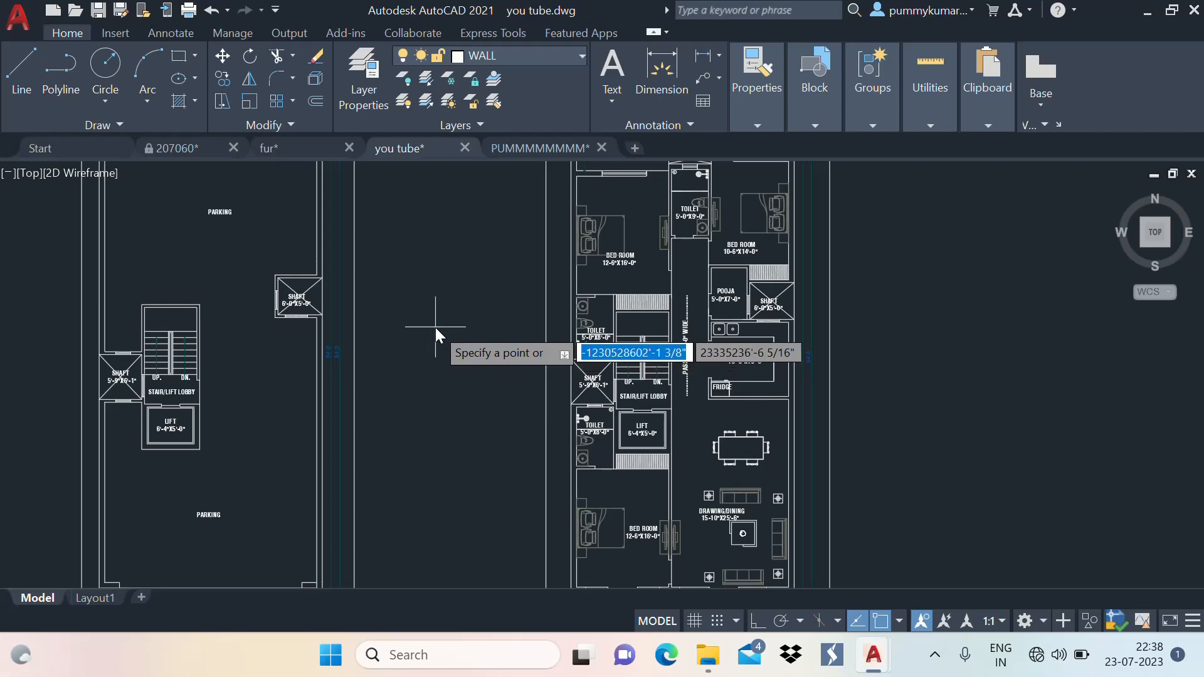
pyautogui.click(453, 343)
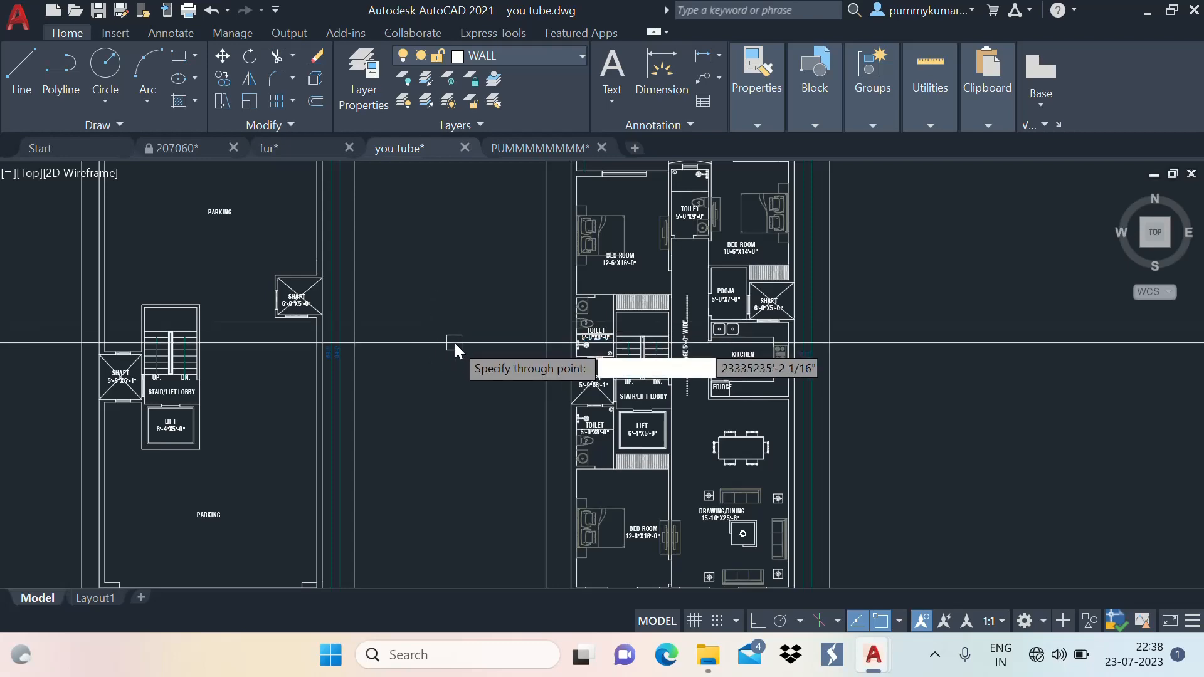
pyautogui.scroll(4, 663, 340)
pyautogui.scroll(2, 663, 341)
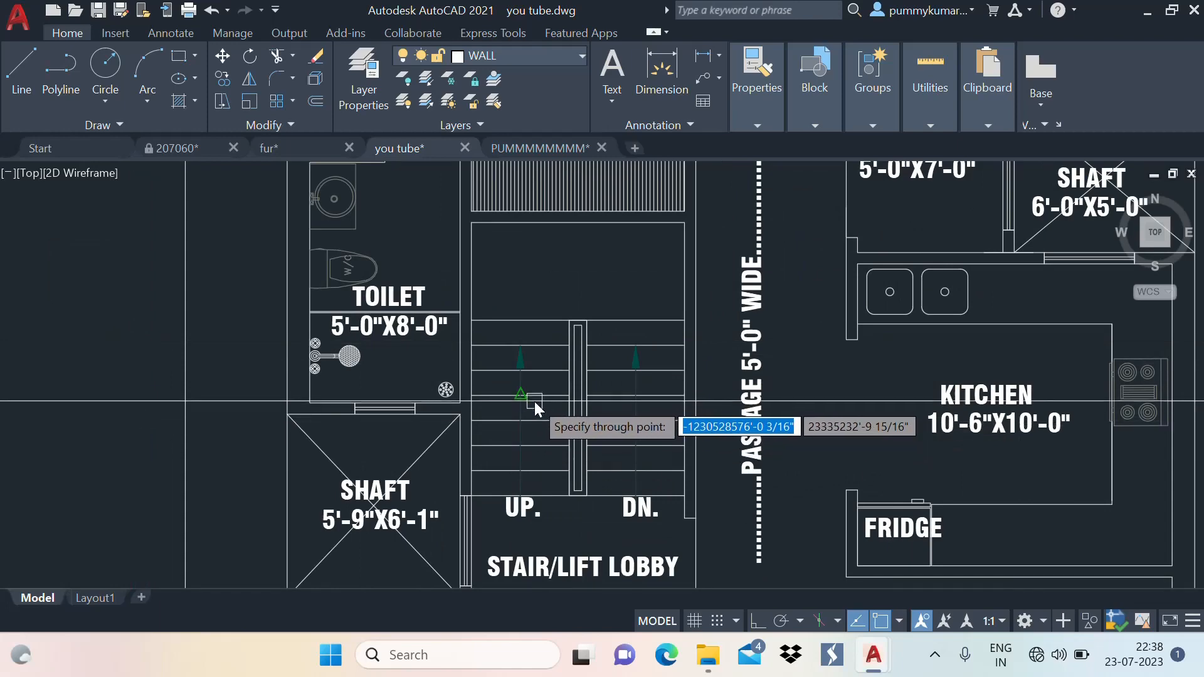
pyautogui.click(544, 387)
pyautogui.press('Escape')
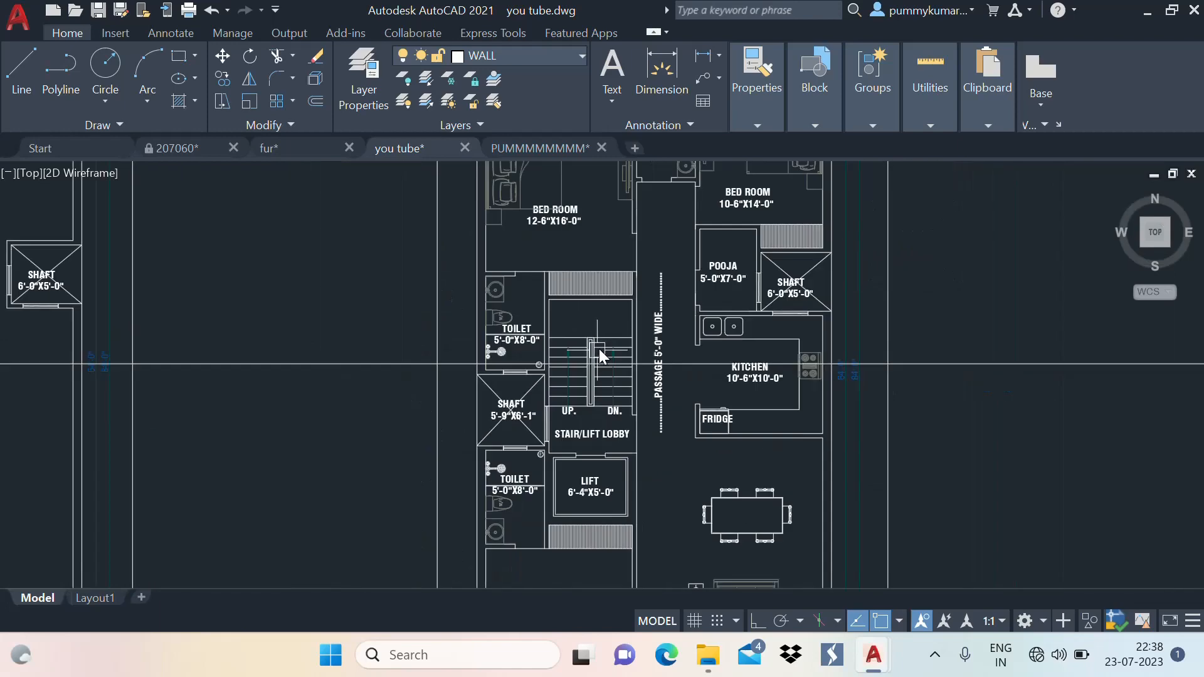
pyautogui.scroll(-4, 577, 357)
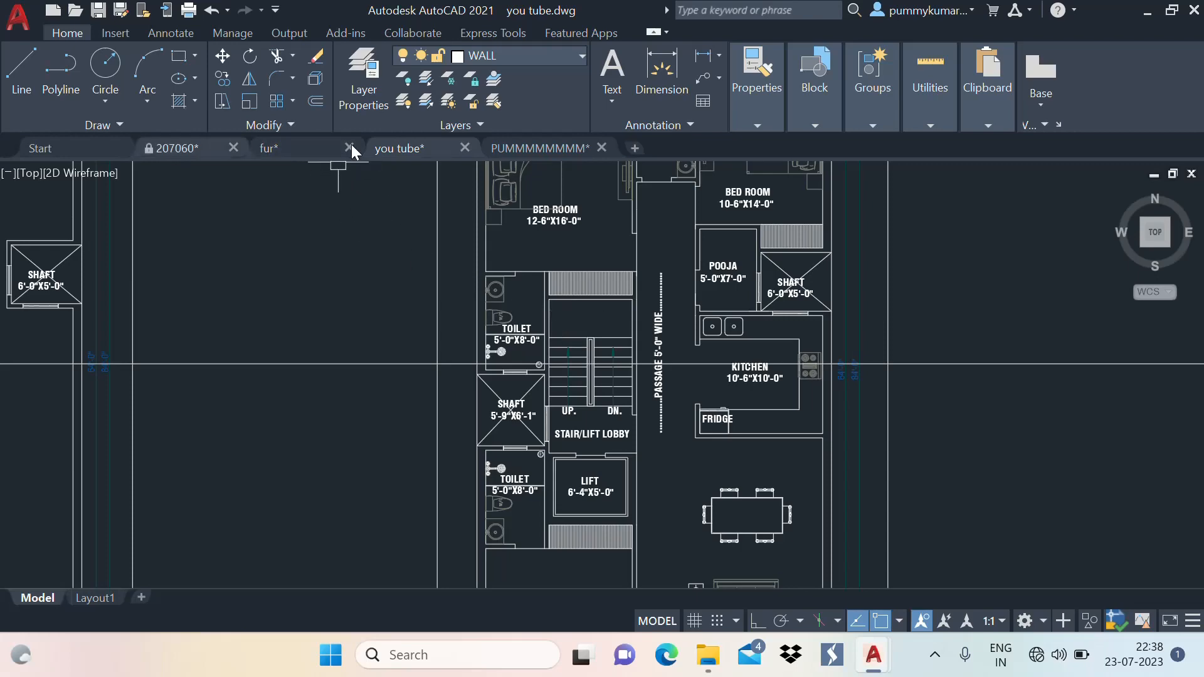
# Switch to the PUMMMMMMM drawing and examine its building section and the floor plan with the section line below it
pyautogui.scroll(-2, 600, 265)
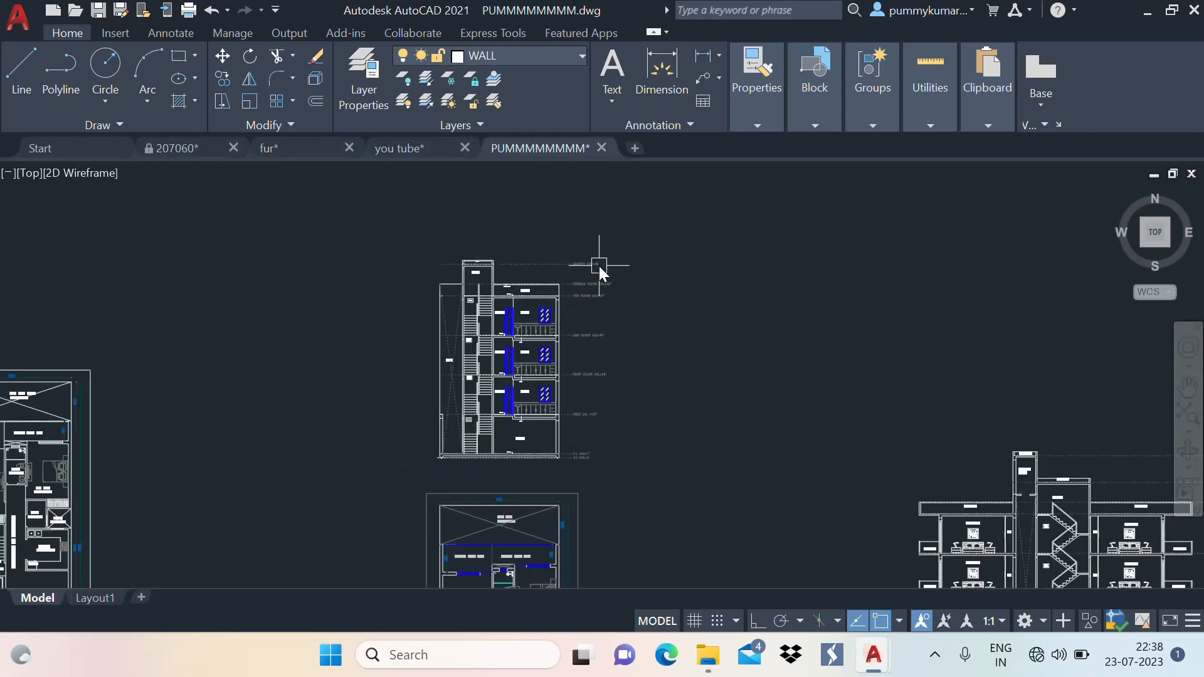
pyautogui.scroll(2, 509, 363)
pyautogui.scroll(2, 540, 325)
pyautogui.moveTo(543, 324); pyautogui.dragTo(614, 247, button='middle')
pyautogui.scroll(-3, 603, 299)
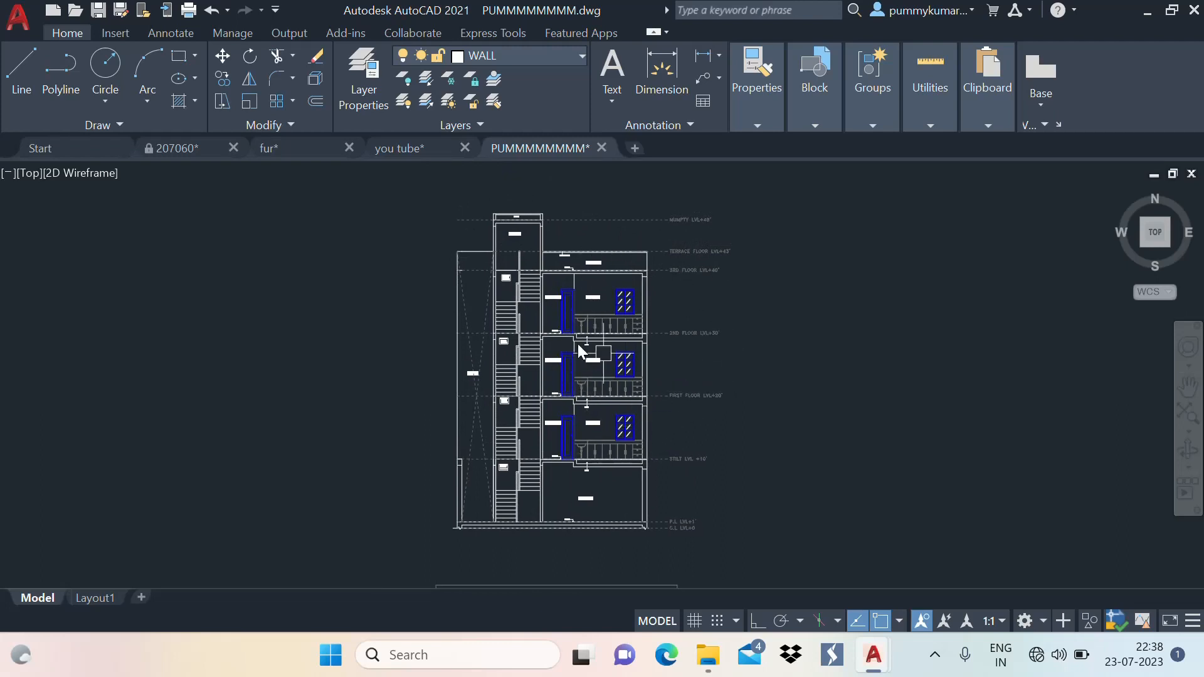
pyautogui.moveTo(555, 510); pyautogui.dragTo(514, 263, button='middle')
pyautogui.moveTo(476, 380); pyautogui.dragTo(533, 213, button='middle')
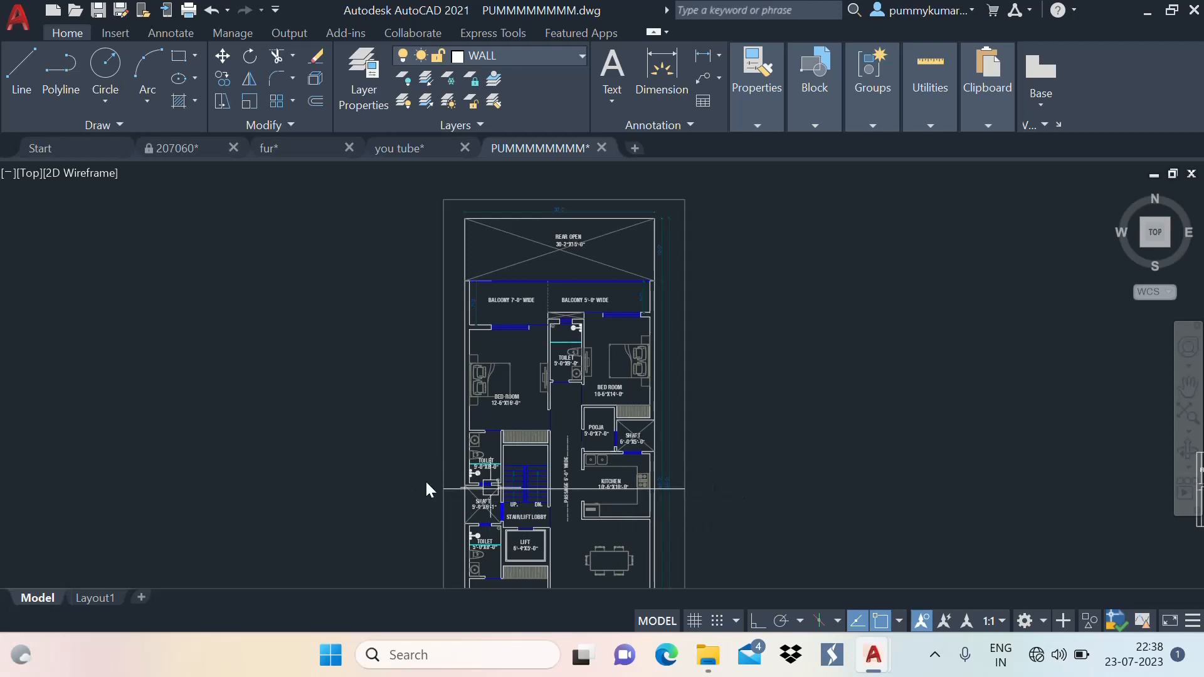
# Compare the staircase cut position in the you tube and PUMMMMMMM plans, and look through the fur and 207060 drawings
pyautogui.click(422, 145)
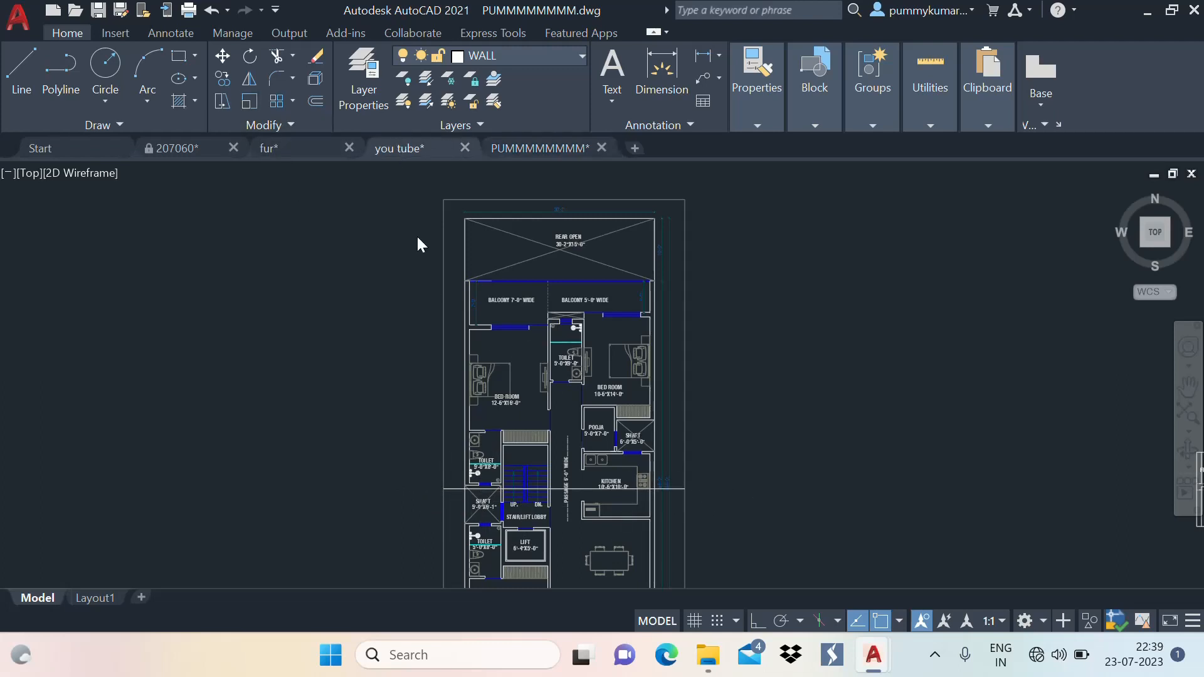
pyautogui.moveTo(671, 392); pyautogui.dragTo(545, 398, button='middle')
pyautogui.scroll(2, 317, 403)
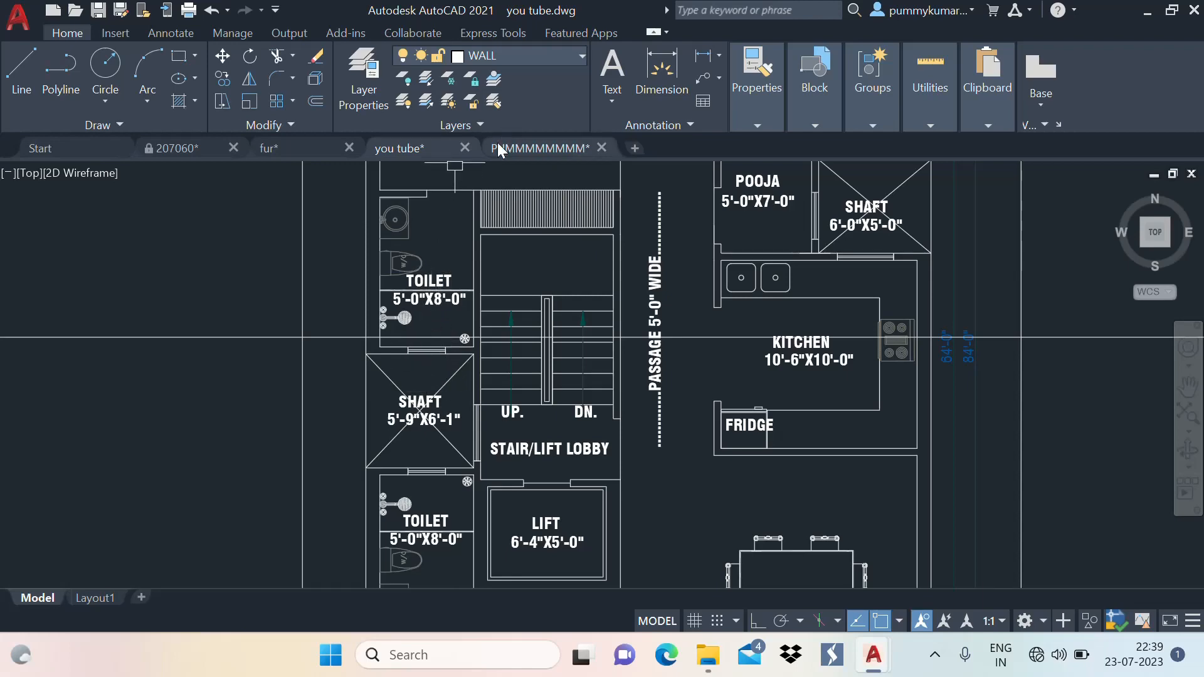
pyautogui.click(541, 148)
pyautogui.scroll(4, 534, 499)
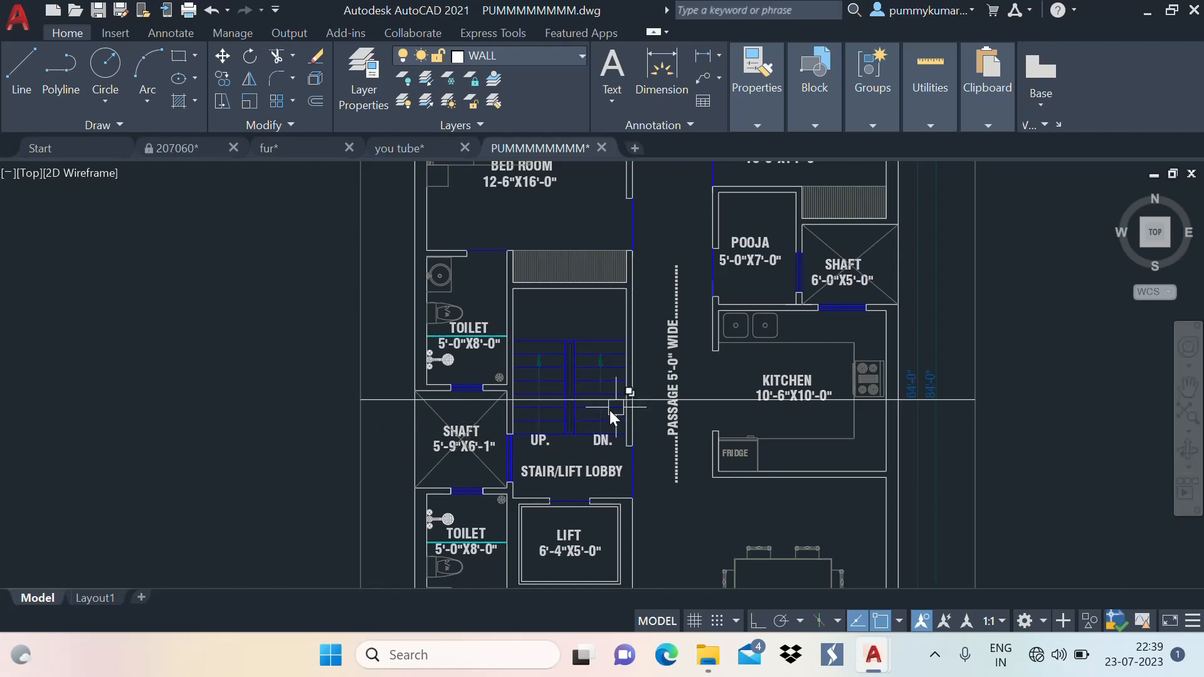
pyautogui.click(271, 146)
pyautogui.click(192, 146)
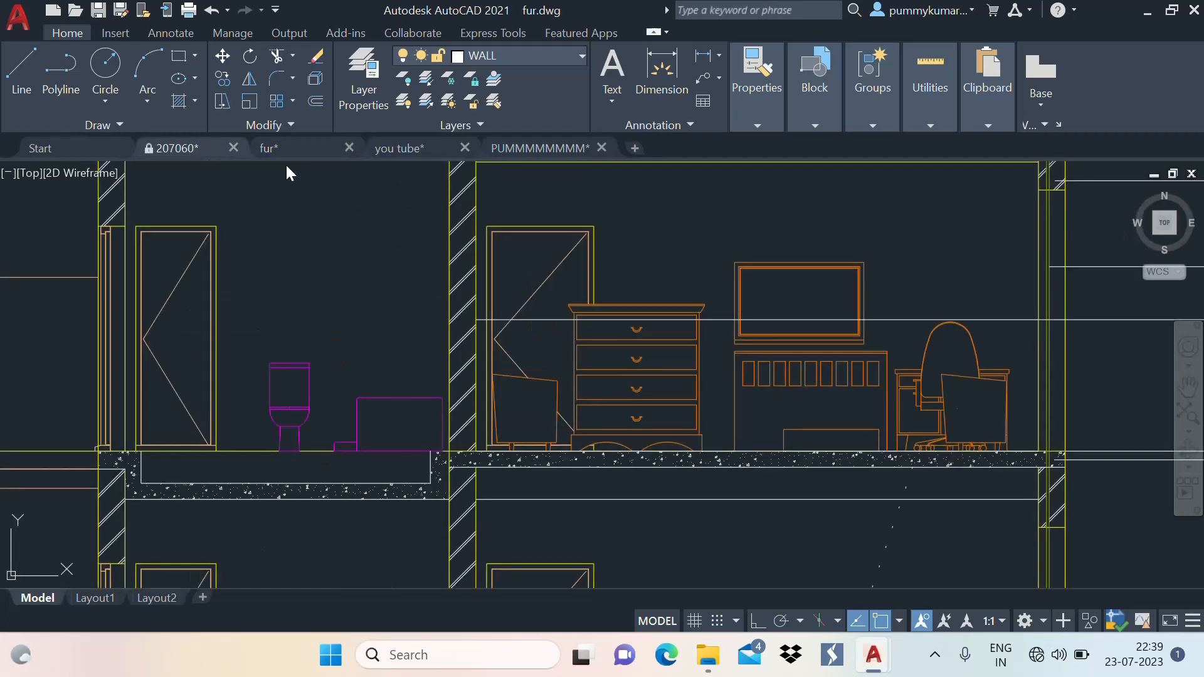
# Return to the you tube drawing and move the construction line down to the lower stair treads, through the upper part of the shaft
pyautogui.click(392, 151)
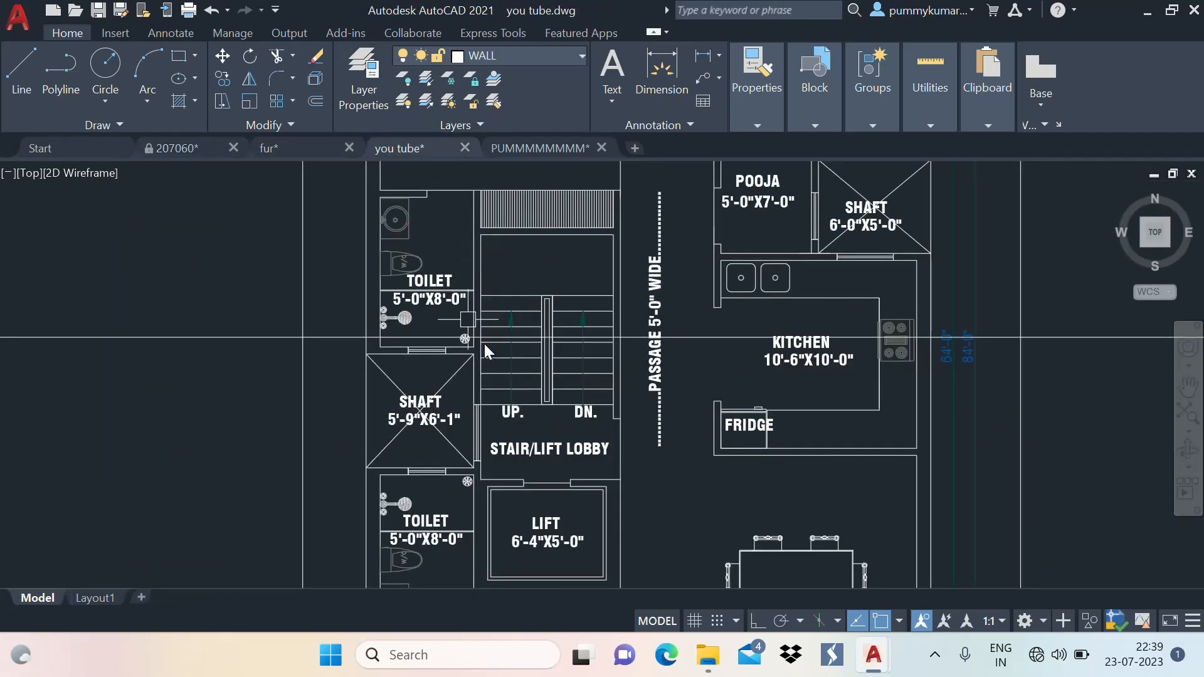
pyautogui.scroll(3, 677, 389)
pyautogui.click(672, 272)
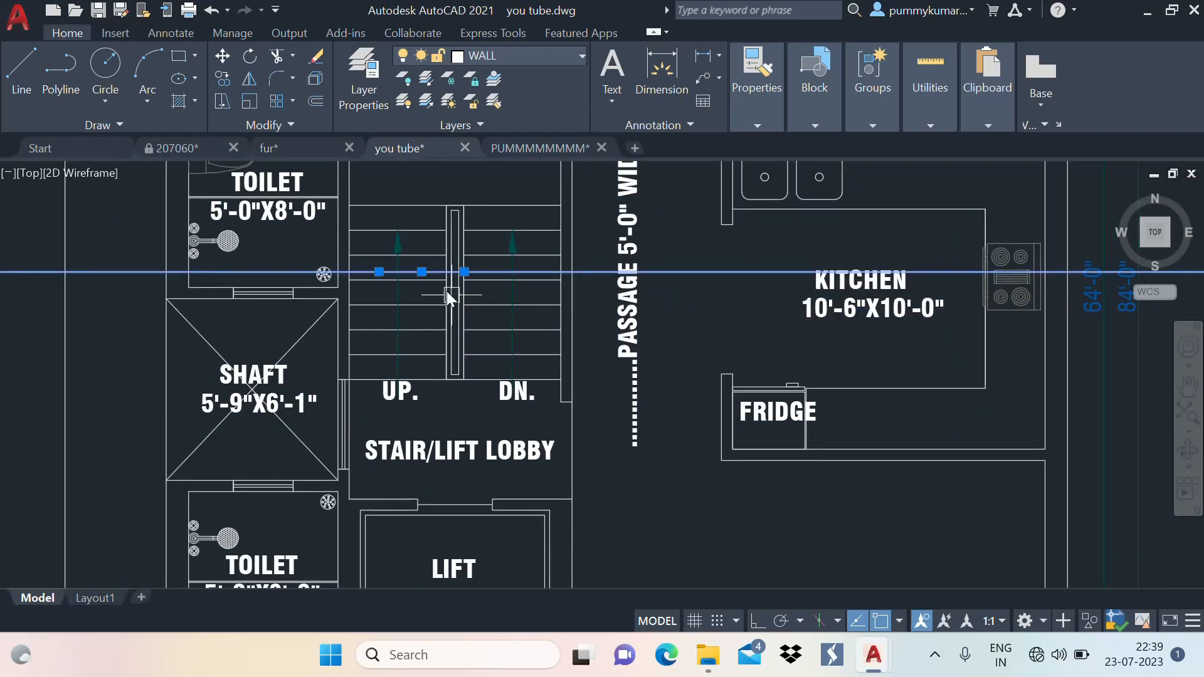
pyautogui.click(421, 273)
pyautogui.click(425, 319)
pyautogui.press('Escape')
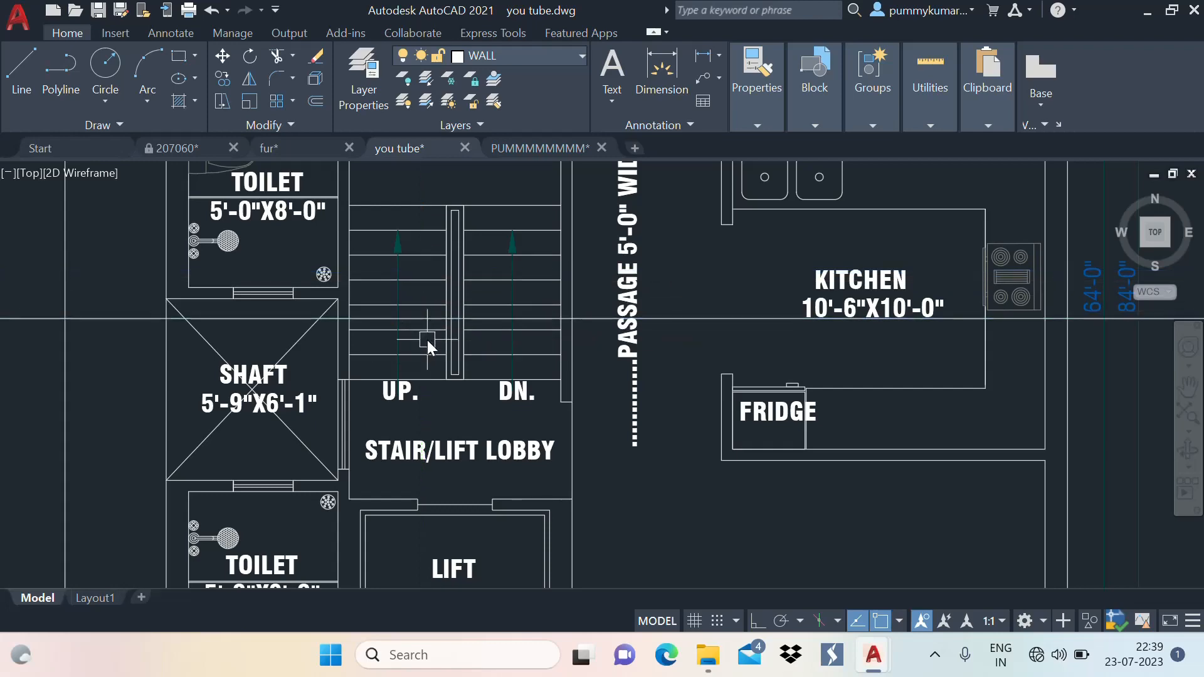
# Draw a horizontal line along the construction line, from one outer boundary line of the floor plan to the opposite one
pyautogui.scroll(1, 432, 330)
pyautogui.moveTo(431, 330); pyautogui.dragTo(465, 276, button='middle')
pyautogui.scroll(-1, 467, 279)
pyautogui.moveTo(395, 295); pyautogui.dragTo(513, 304, button='middle')
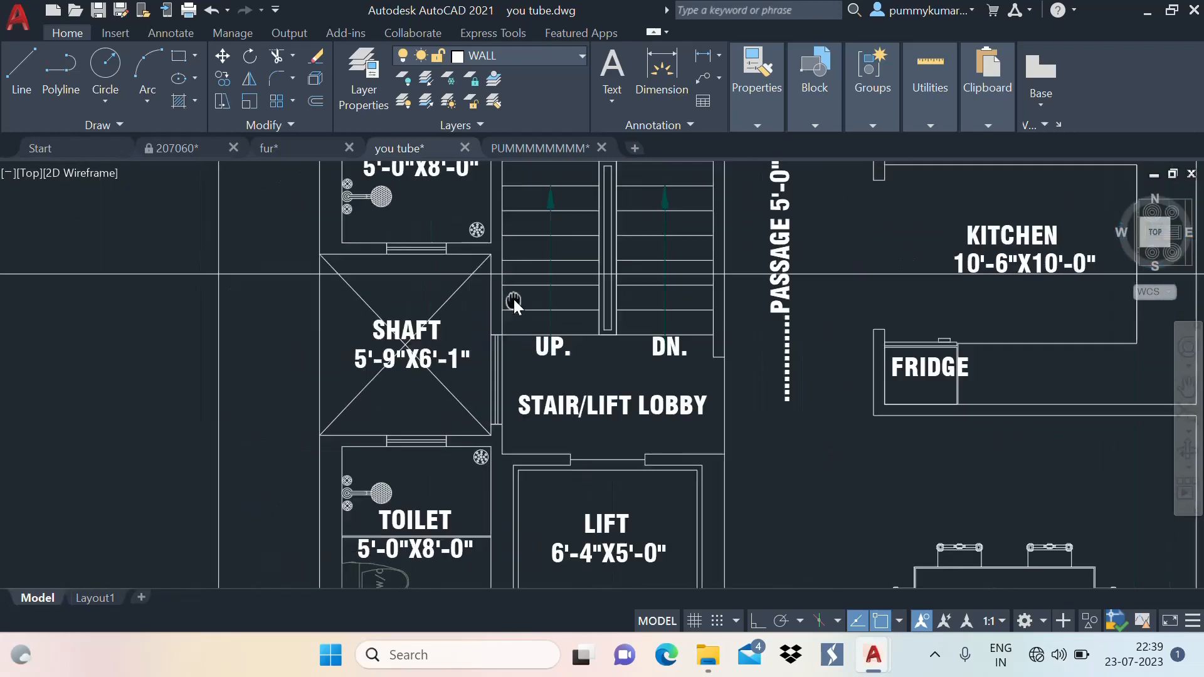
pyautogui.scroll(-1, 511, 301)
pyautogui.write('l')
pyautogui.press('Return')
pyautogui.click(330, 283)
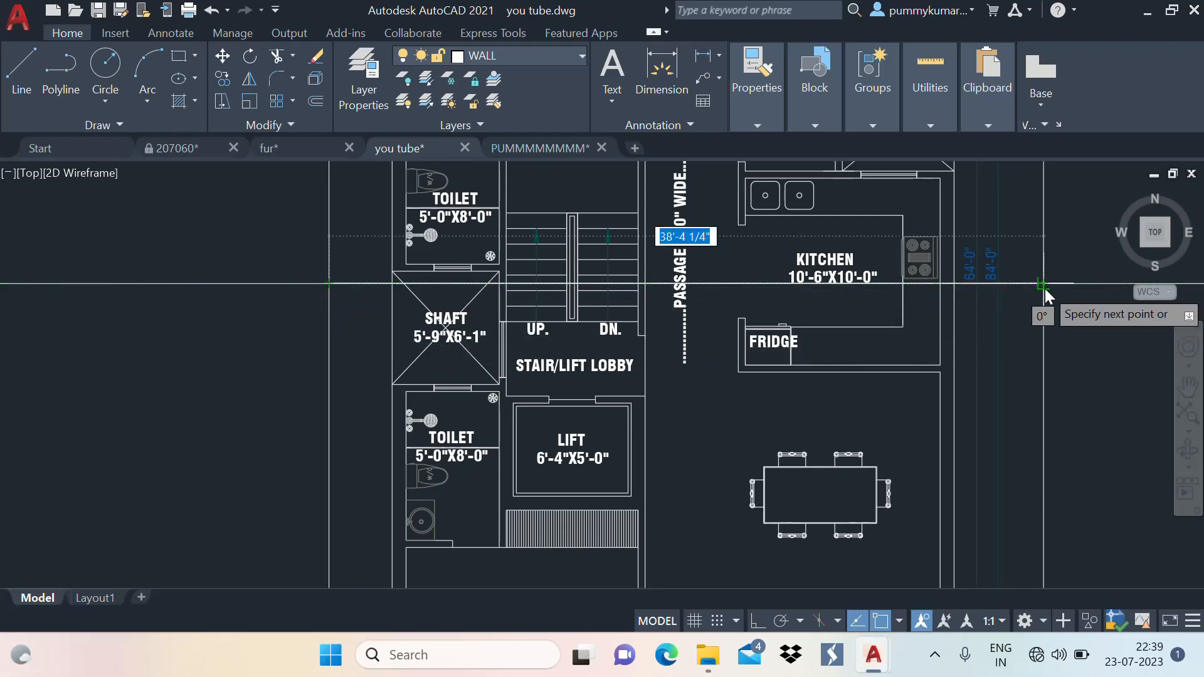
pyautogui.click(1044, 283)
pyautogui.press('Escape')
# Delete the infinite construction line, keeping only the section line between the outer boundary lines
pyautogui.scroll(-1, 625, 352)
pyautogui.click(947, 310)
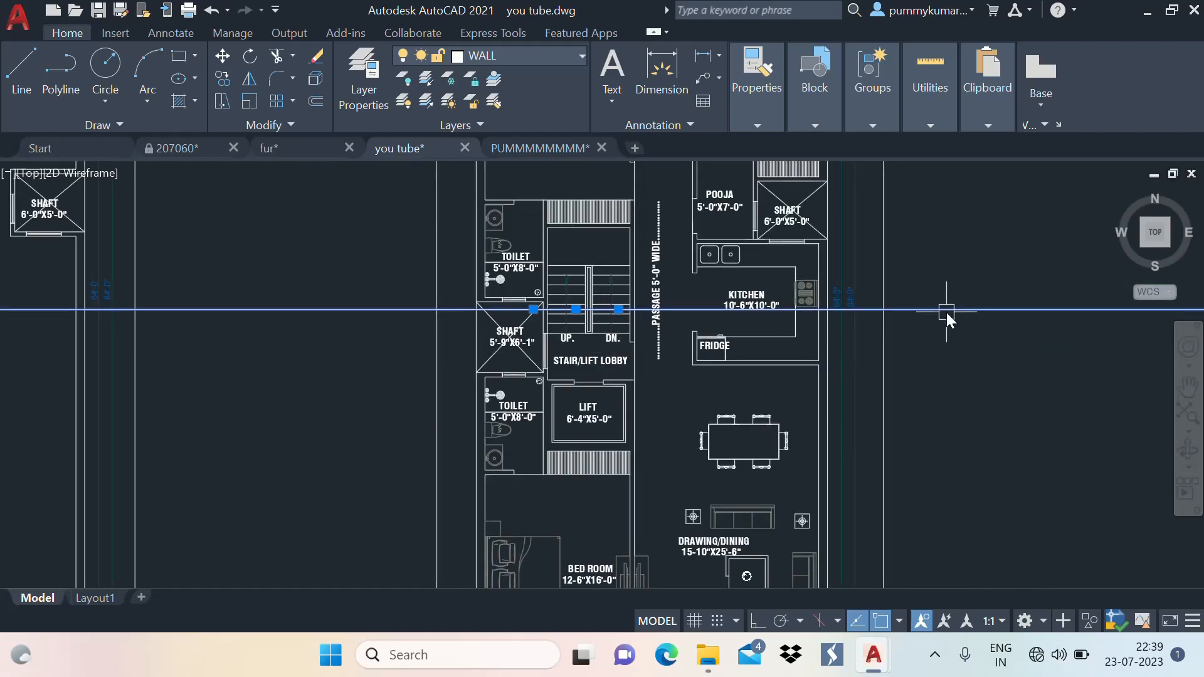
pyautogui.scroll(-1, 854, 359)
pyautogui.moveTo(853, 360); pyautogui.dragTo(779, 384, button='middle')
pyautogui.press('Delete')
pyautogui.scroll(1, 657, 370)
pyautogui.scroll(1, 637, 373)
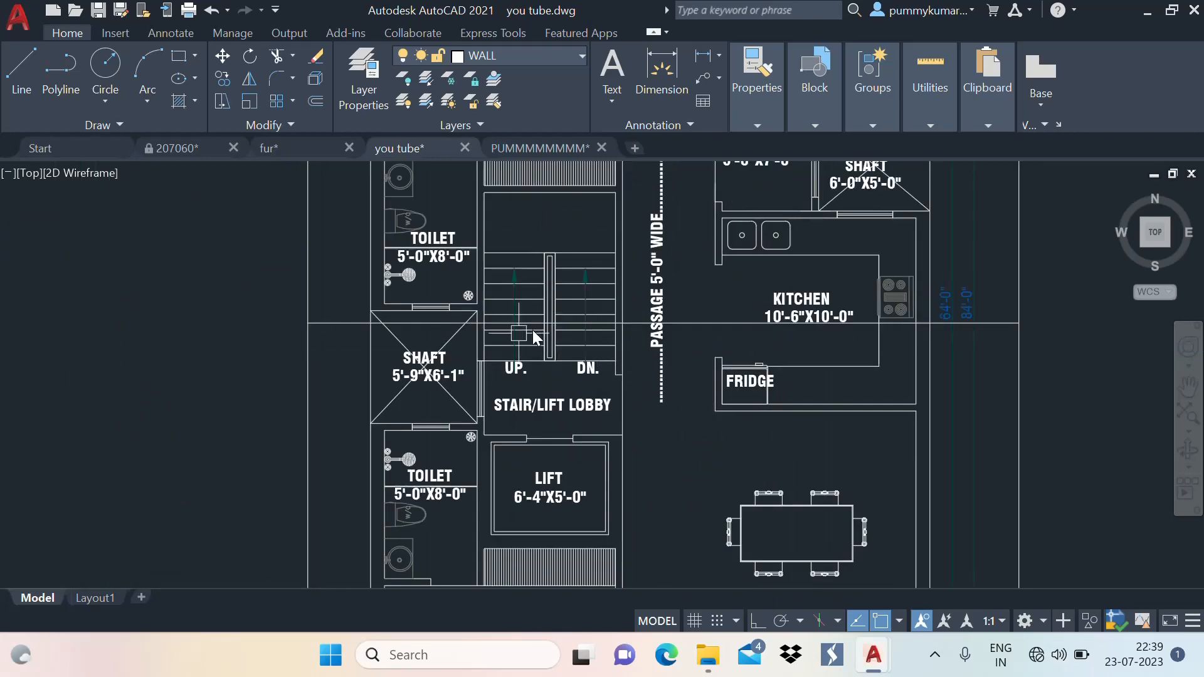
pyautogui.scroll(-1, 629, 305)
pyautogui.scroll(2, 593, 310)
pyautogui.scroll(-2, 592, 311)
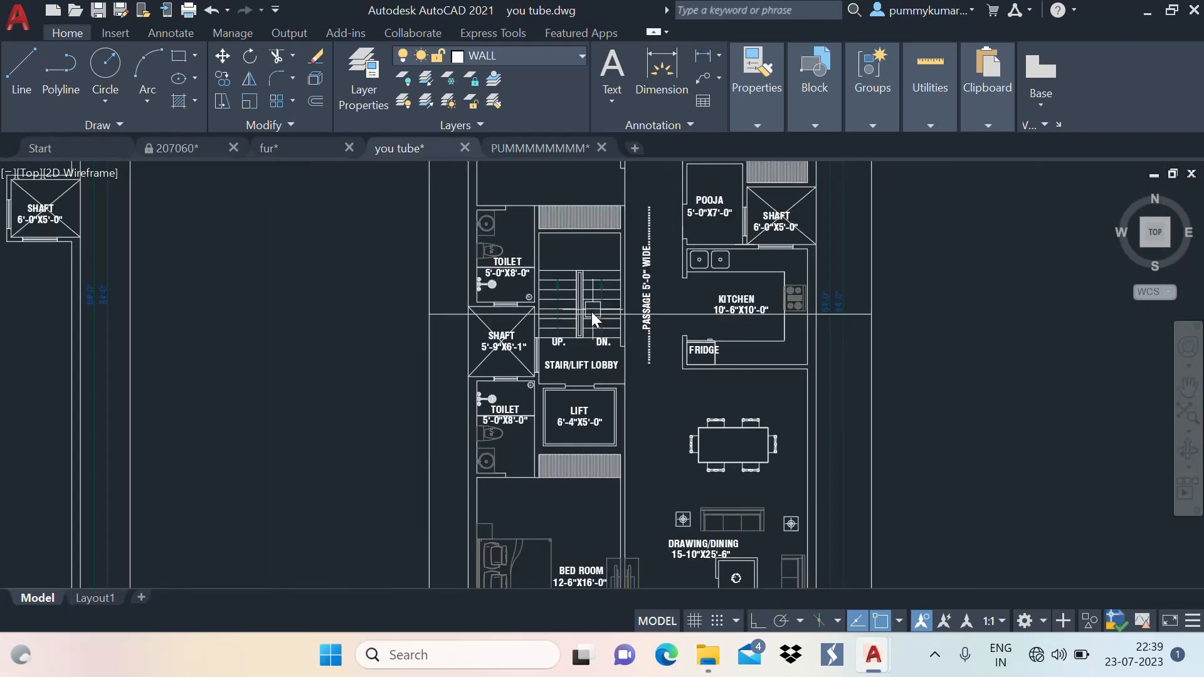
# Turn on Ortho mode and draw a vertical line upward from the section line's end on the shaft side
pyautogui.press('l')
pyautogui.press('Return')
pyautogui.click(429, 313)
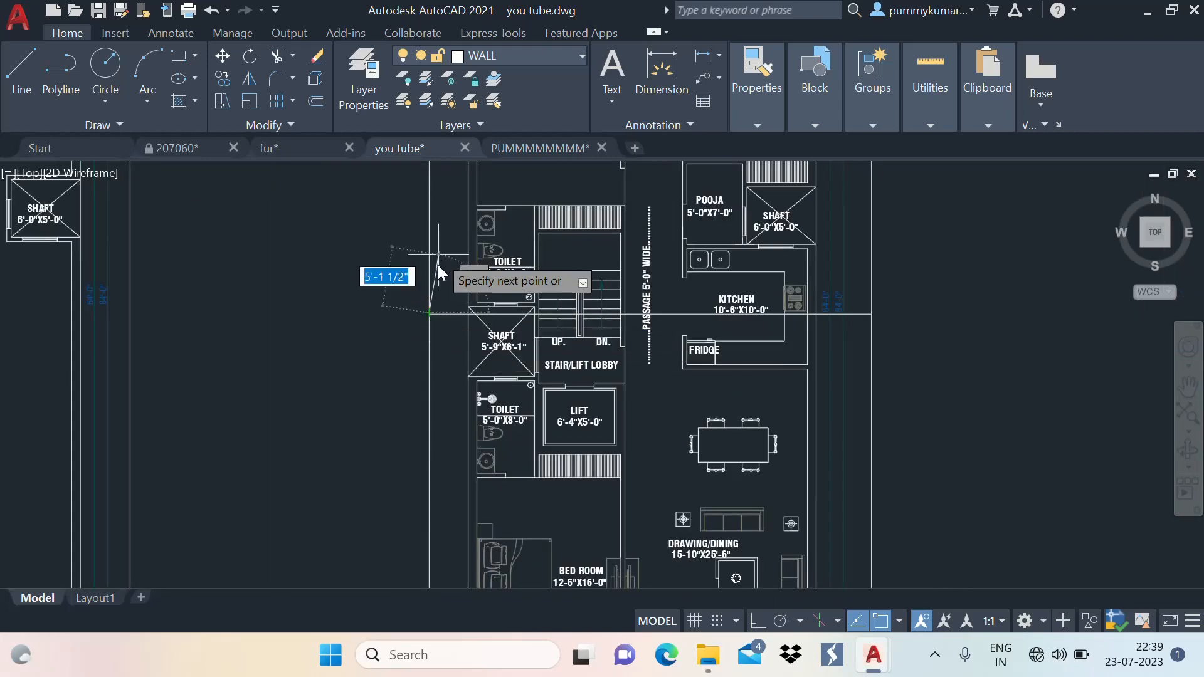
pyautogui.click(758, 621)
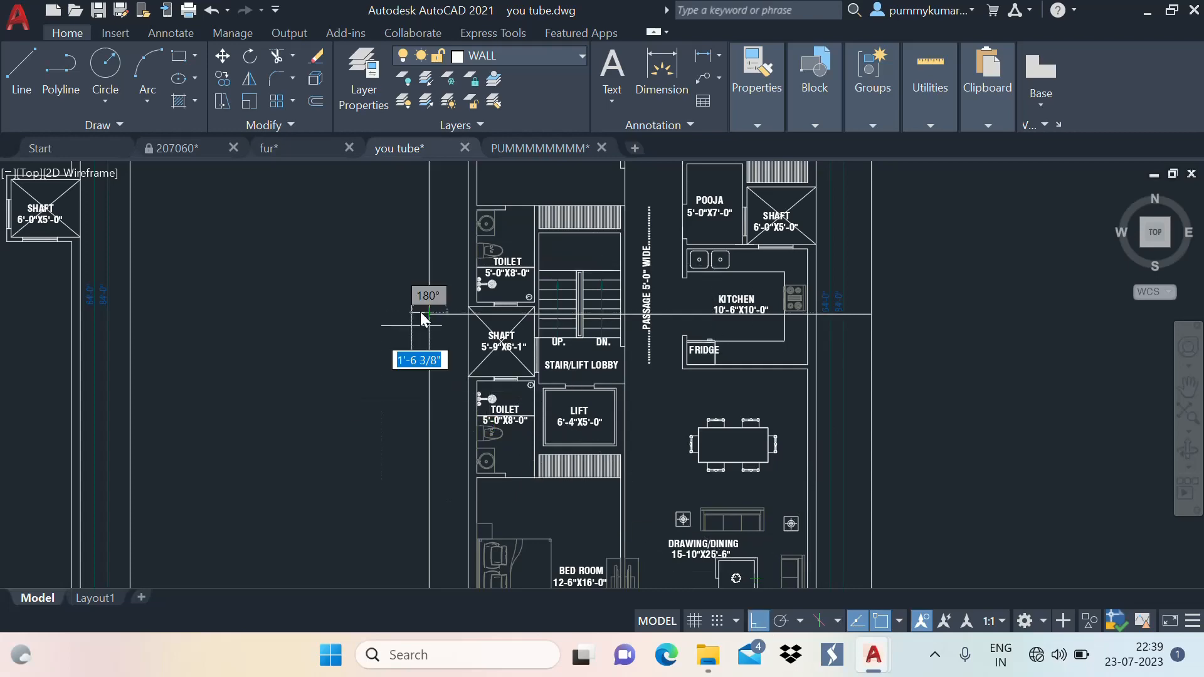
pyautogui.scroll(2, 431, 256)
pyautogui.scroll(2, 432, 256)
pyautogui.click(447, 272)
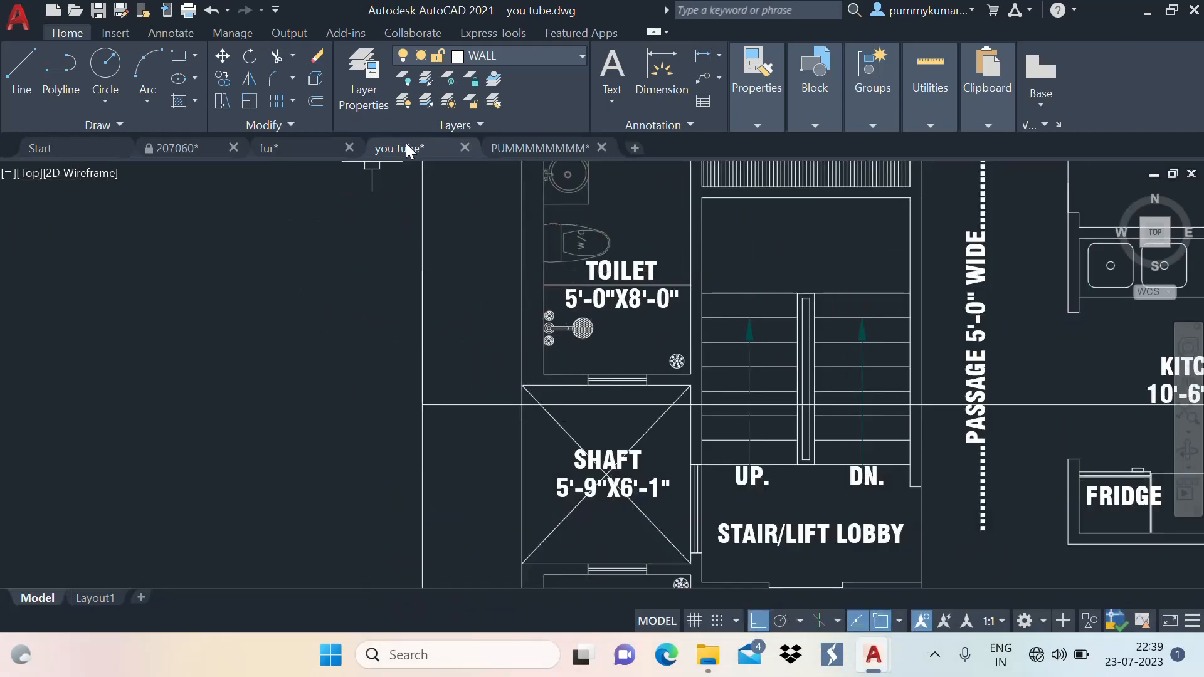
# Switch to the PUMMMMMMMM drawing and examine where its section line crosses the shaft, staircase and kitchen
pyautogui.click(523, 148)
pyautogui.scroll(-3, 647, 419)
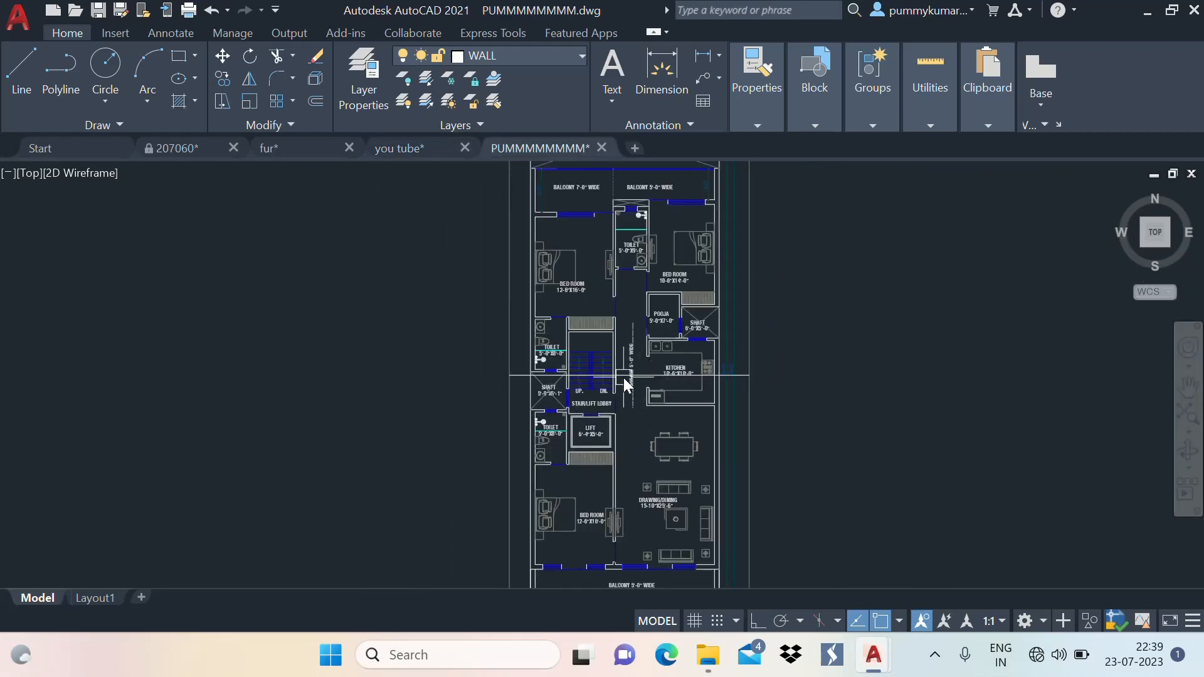
pyautogui.scroll(3, 637, 370)
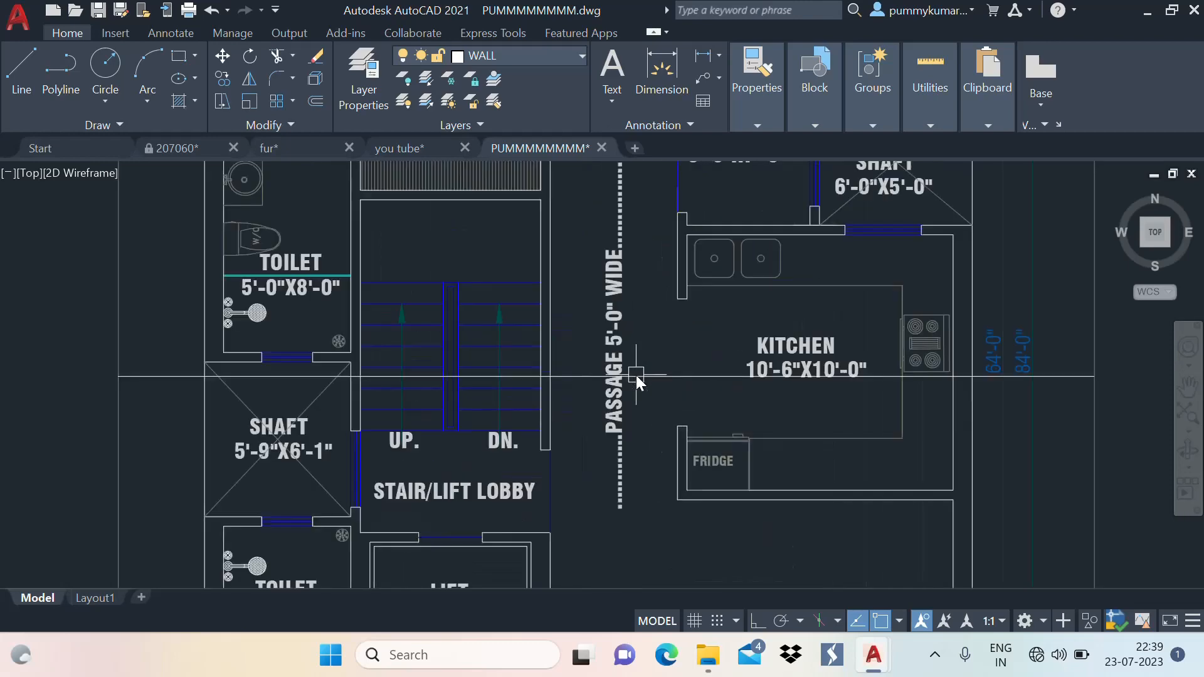
pyautogui.scroll(-3, 577, 378)
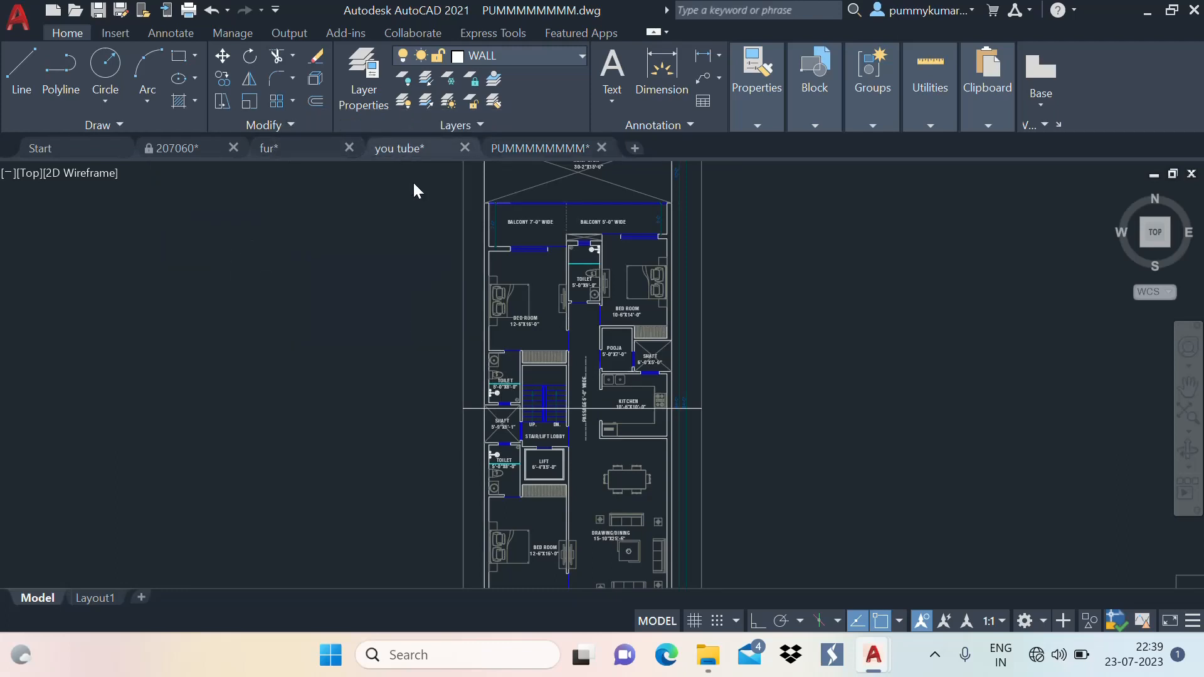
pyautogui.moveTo(502, 321); pyautogui.dragTo(536, 270, button='middle')
pyautogui.write('l')
pyautogui.press('Return')
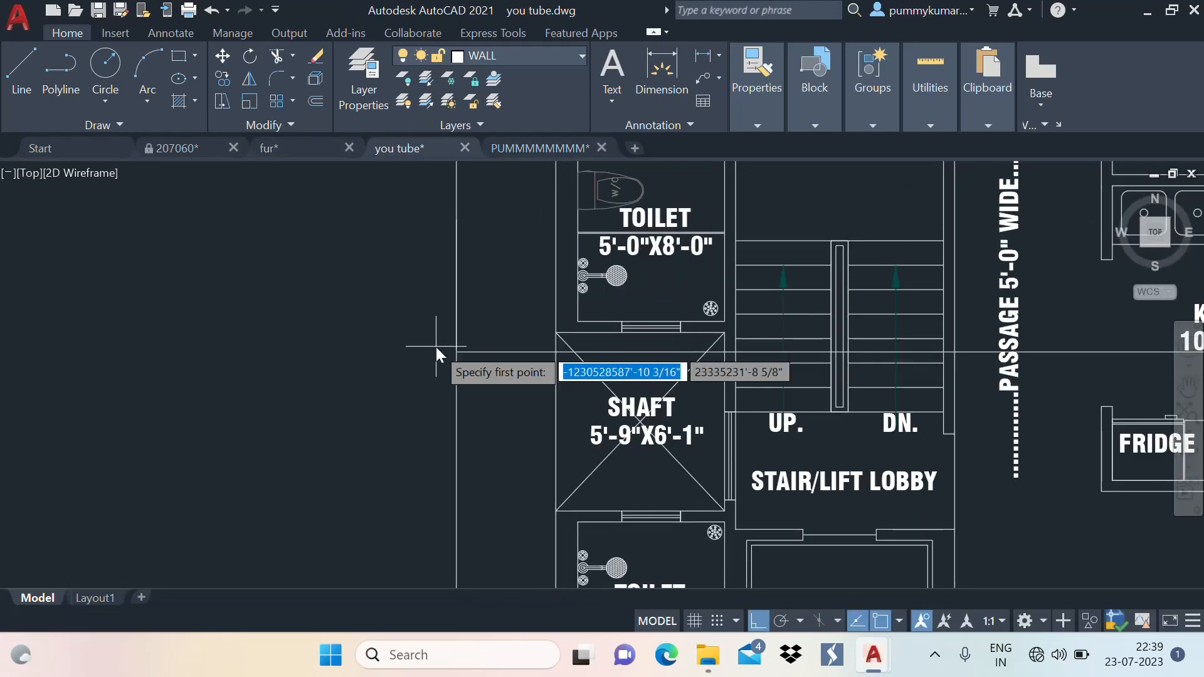
pyautogui.click(459, 285)
pyautogui.scroll(4, 462, 302)
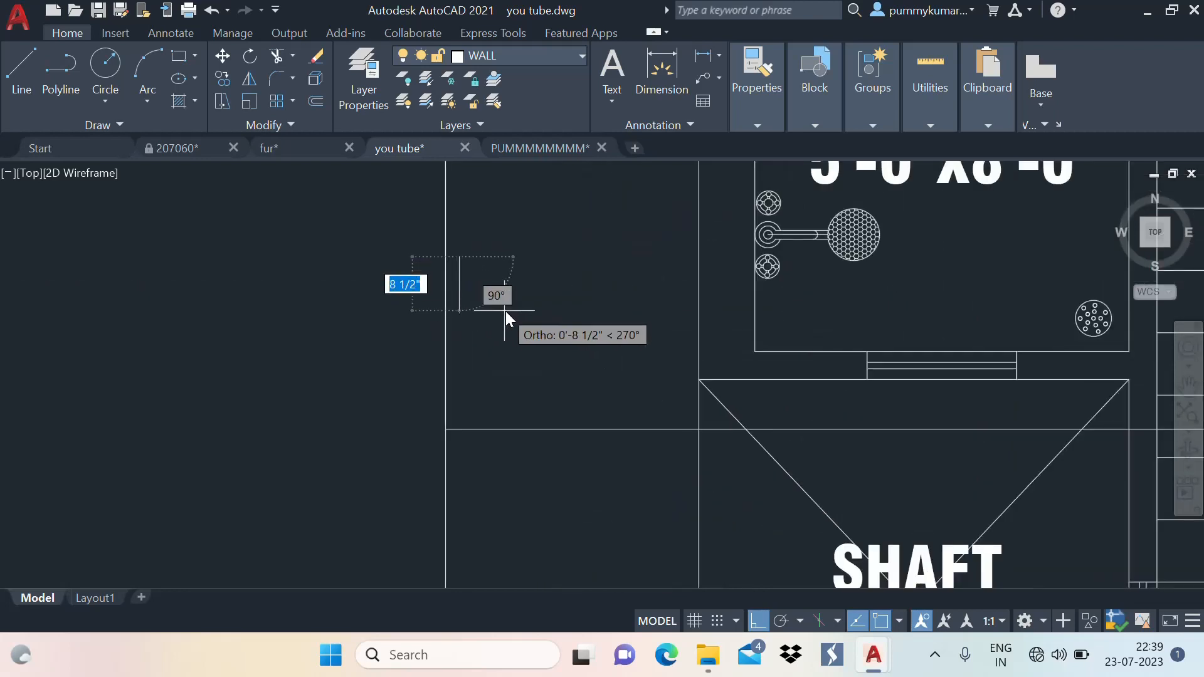
pyautogui.press('Escape')
# With Ortho mode off, draw a short line sloping down from the upper end of the section line's vertical leg as half an arrowhead
pyautogui.press('Return')
pyautogui.click(445, 257)
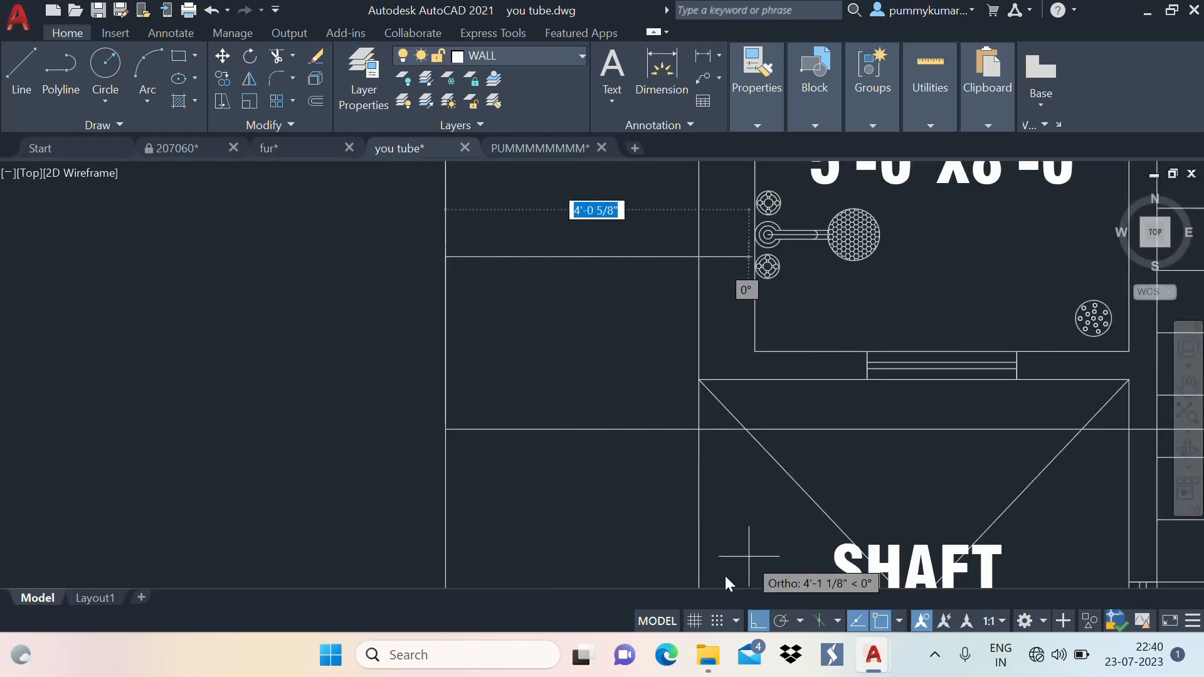
pyautogui.press('F8')
pyautogui.click(486, 318)
pyautogui.press('Escape')
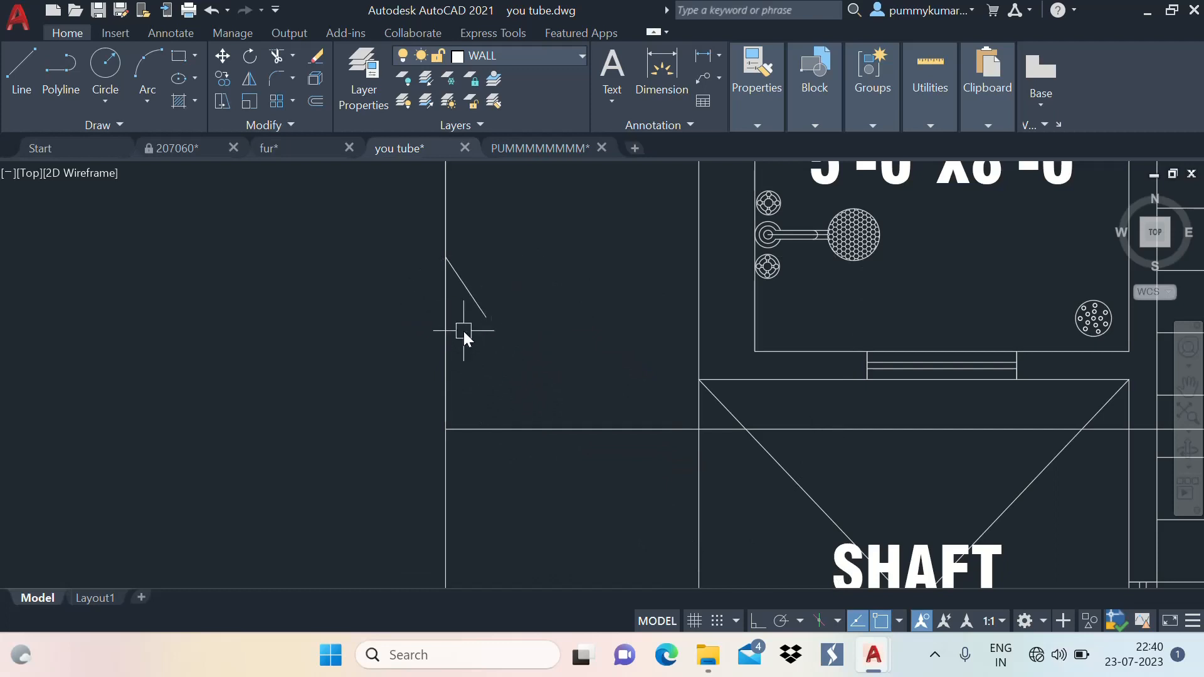
pyautogui.write('mi')
pyautogui.press('Return')
pyautogui.click(451, 266)
pyautogui.press('Return')
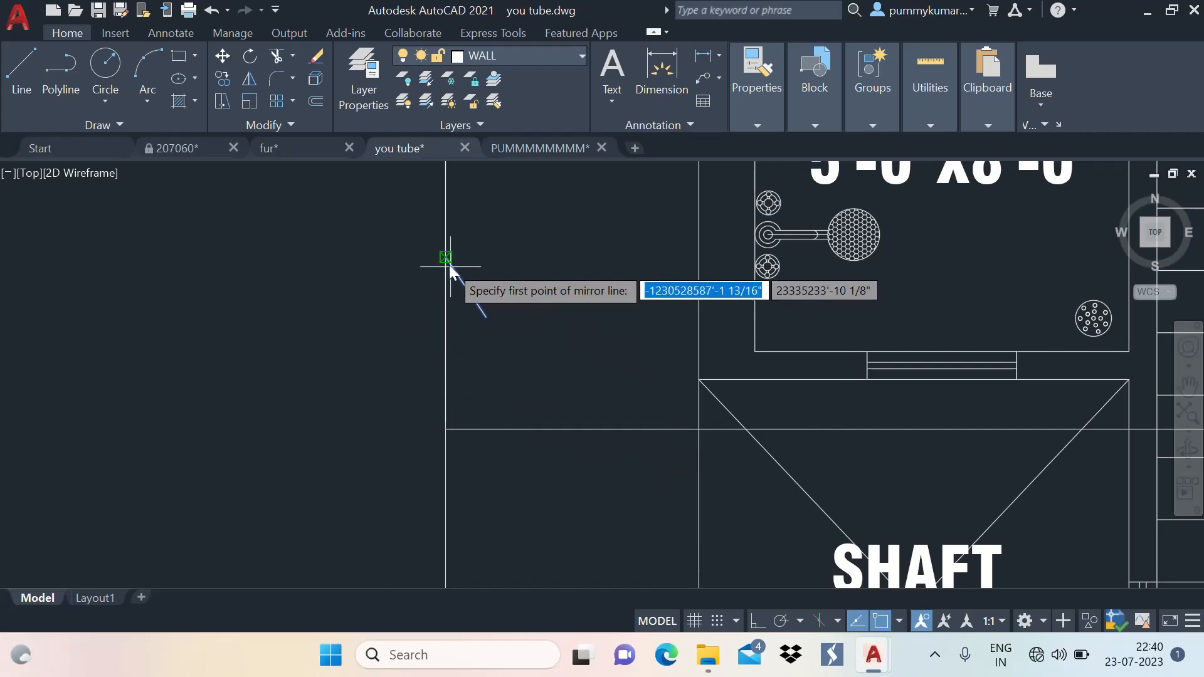
pyautogui.click(449, 266)
pyautogui.click(445, 413)
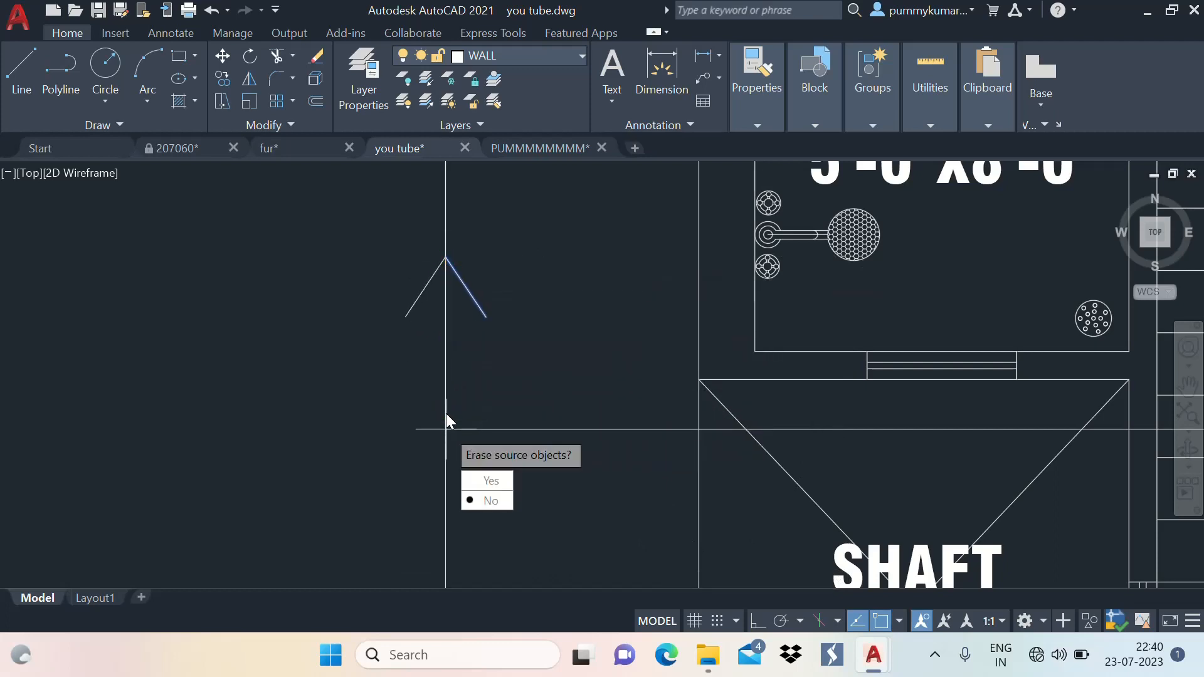
pyautogui.press('Escape')
# Mirror the short sloping line about the vertical leg to complete the arrowhead, keeping the source line
pyautogui.press('Return')
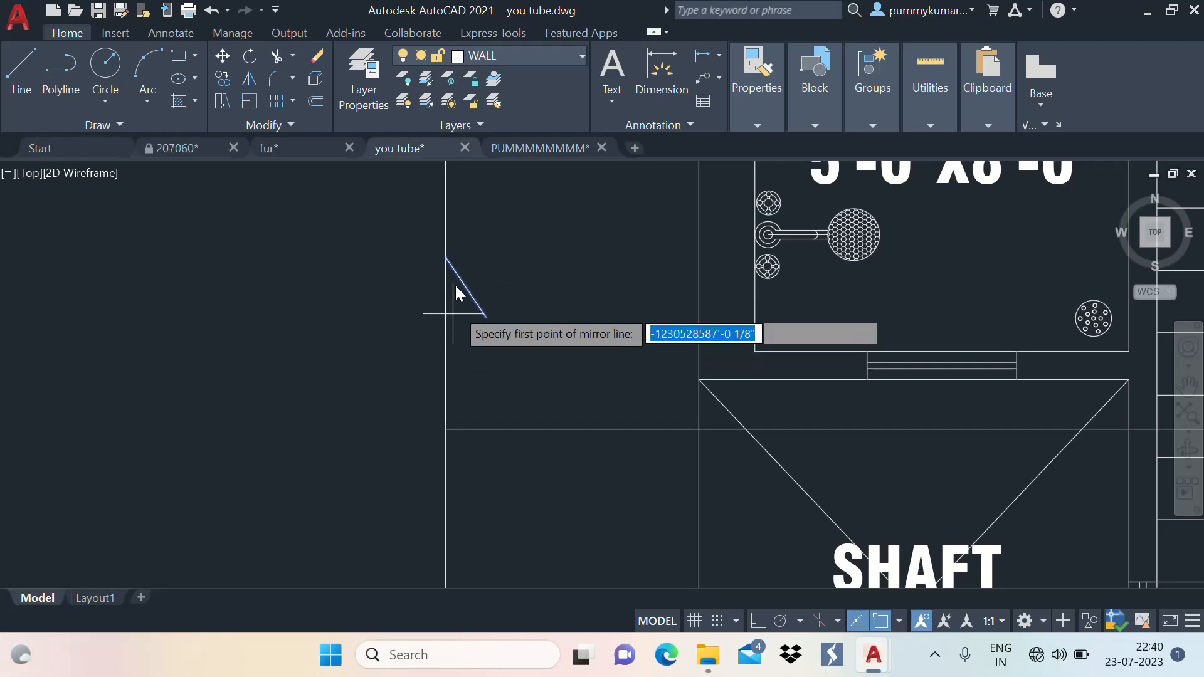
pyautogui.click(445, 258)
pyautogui.click(446, 426)
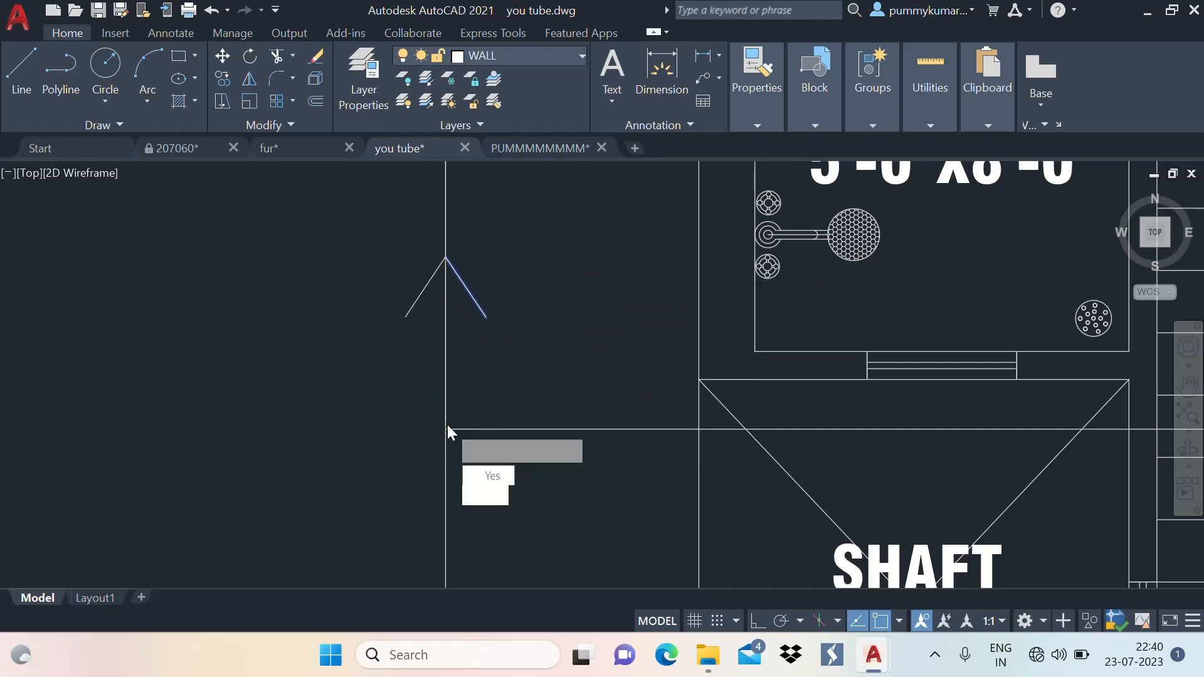
pyautogui.press('Return')
# Copy the arrowhead from the section line's shaft-side end to its opposite end beyond the kitchen
pyautogui.click(353, 215)
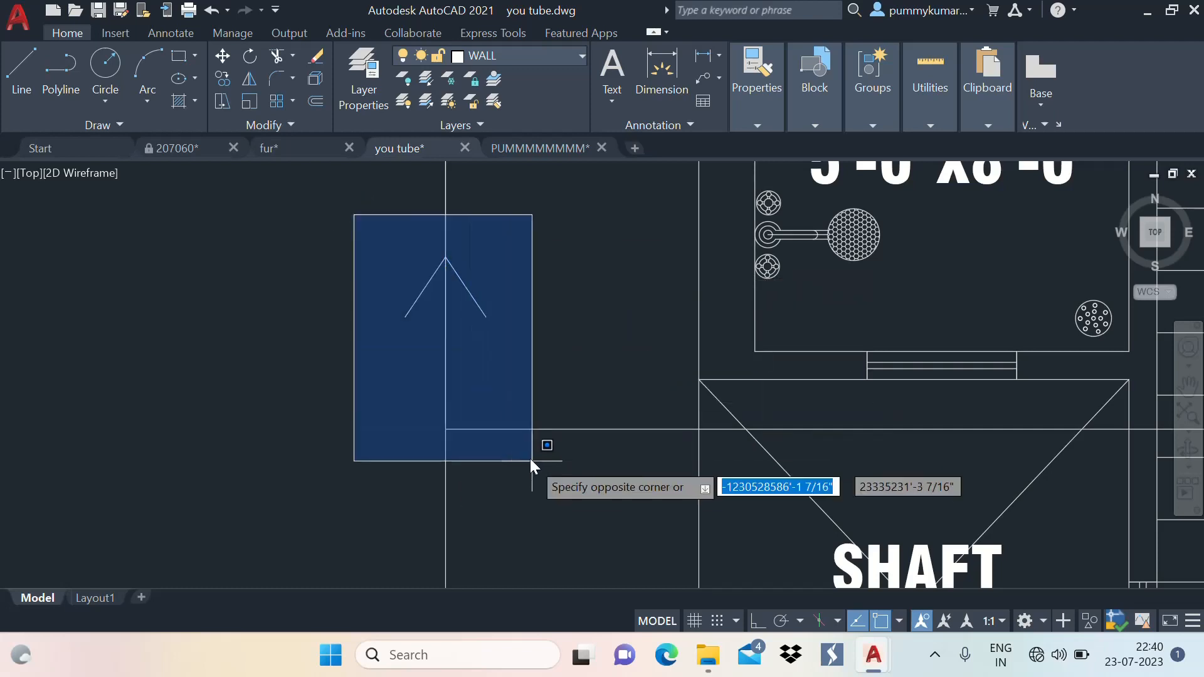
pyautogui.click(544, 471)
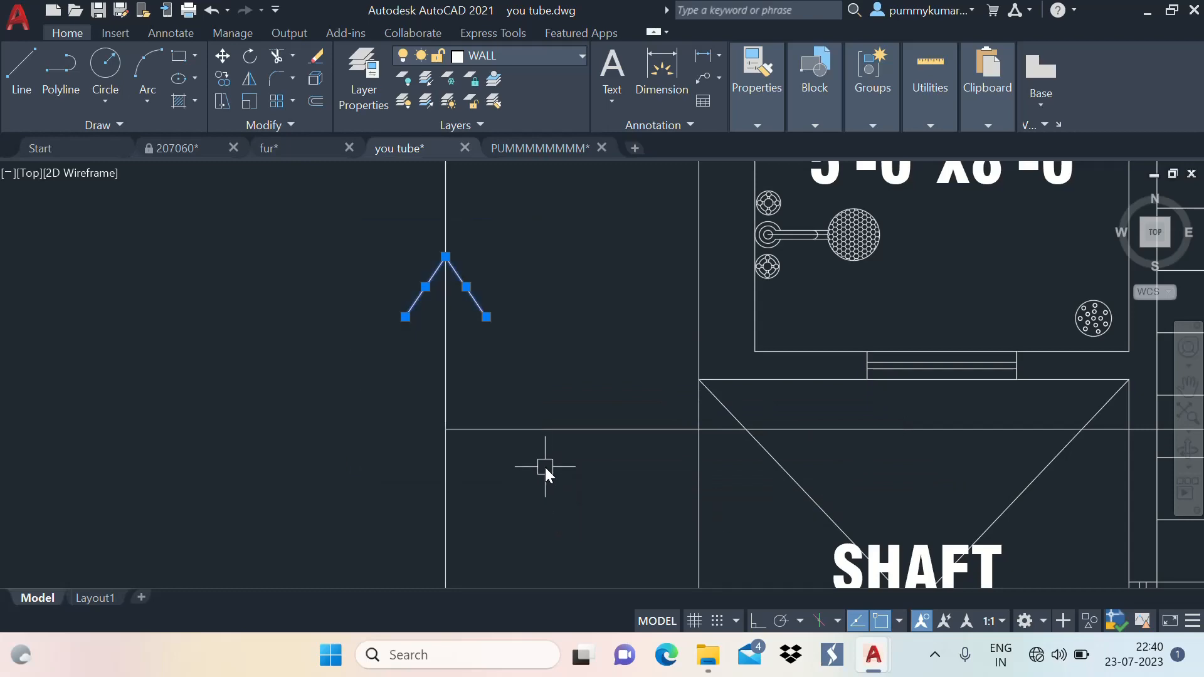
pyautogui.write('co')
pyautogui.press('Return')
pyautogui.click(445, 429)
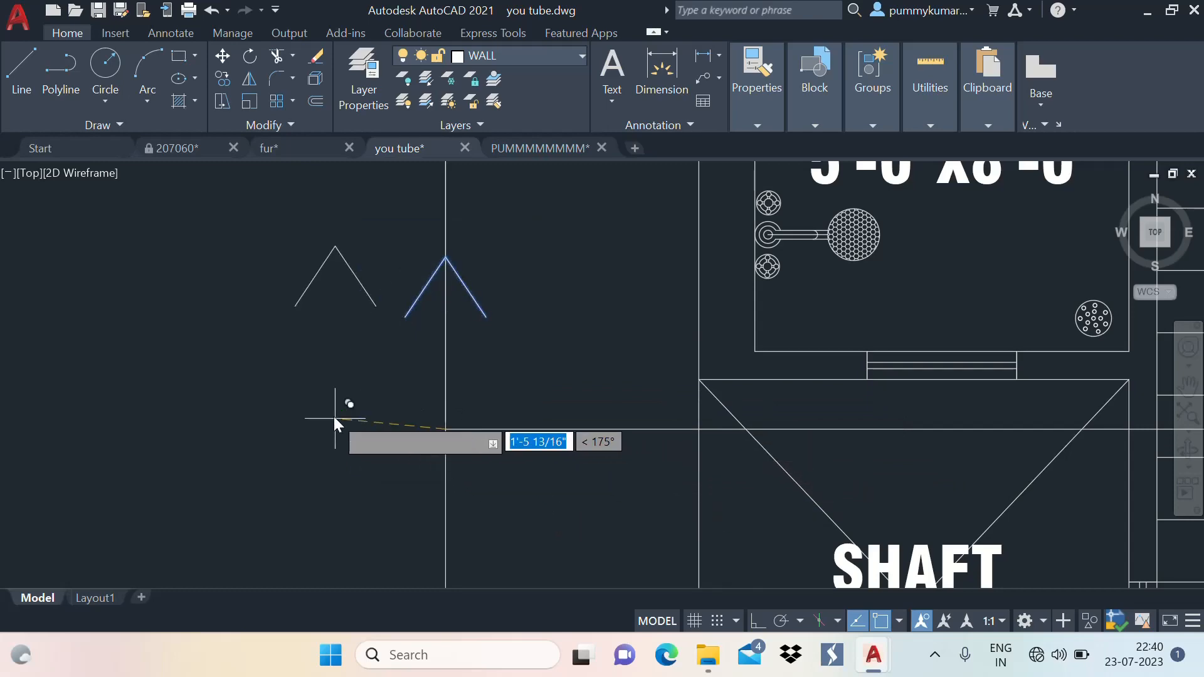
pyautogui.scroll(-3, 334, 416)
pyautogui.scroll(-2, 417, 408)
pyautogui.scroll(4, 809, 411)
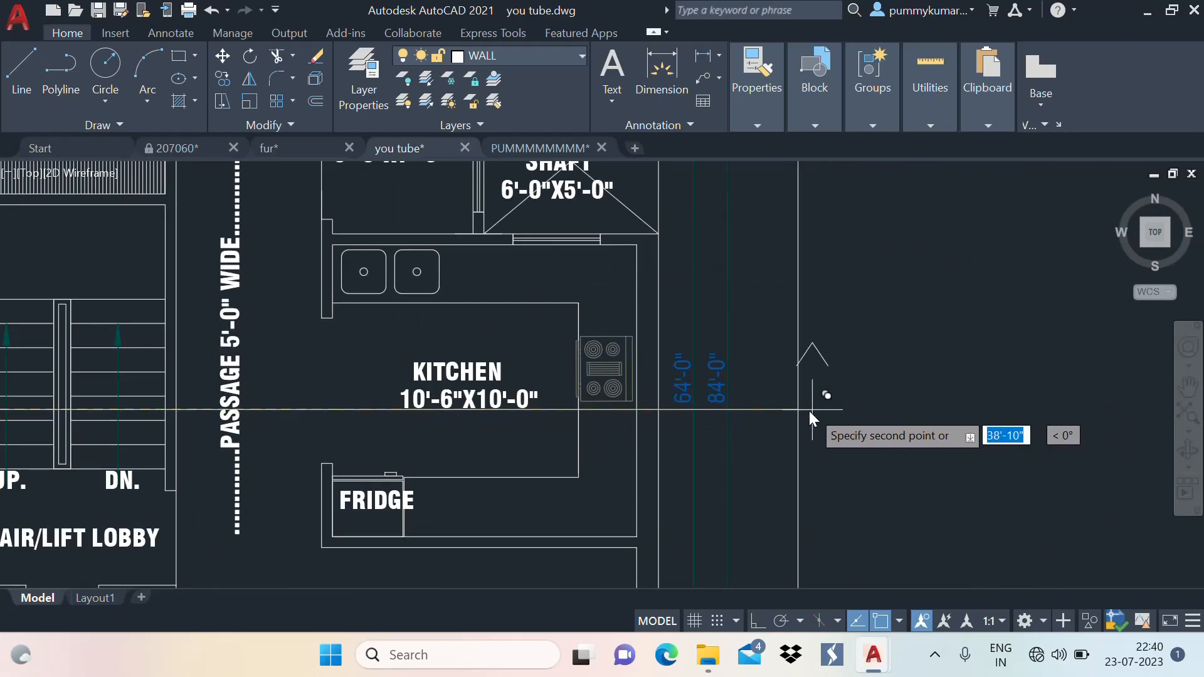
pyautogui.click(798, 409)
pyautogui.press('Escape')
# Examine the section line with its arrows and the rooms, shaft and stair treads it cuts through
pyautogui.scroll(-5, 845, 374)
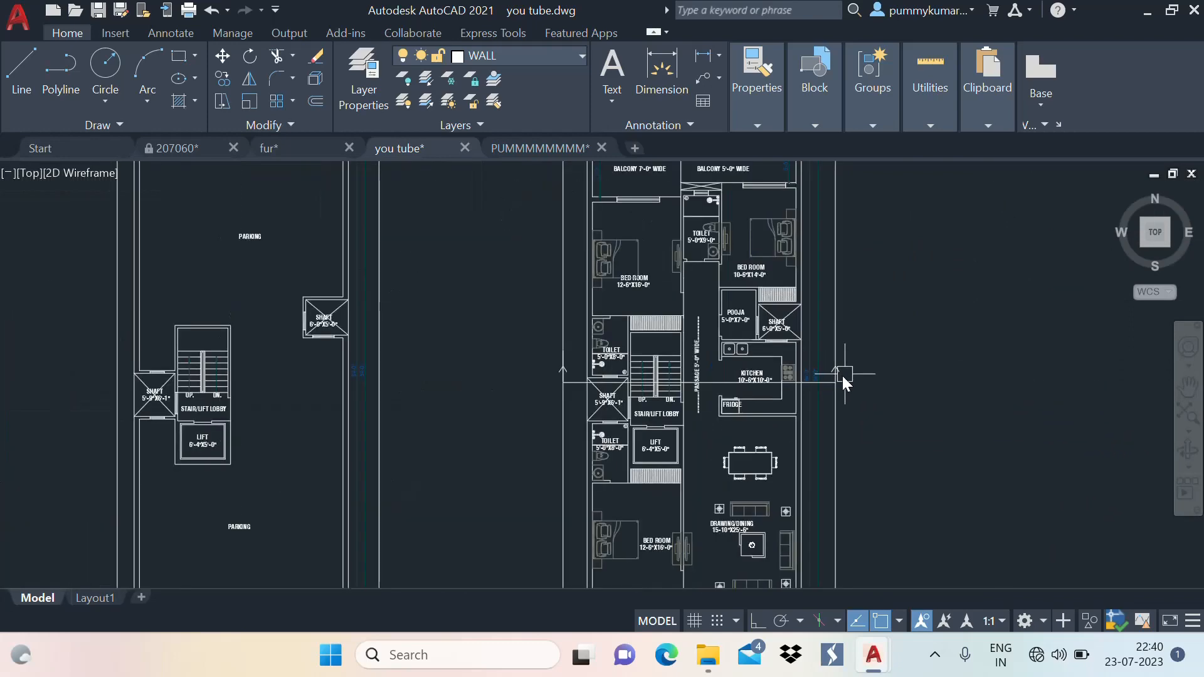
pyautogui.scroll(4, 842, 375)
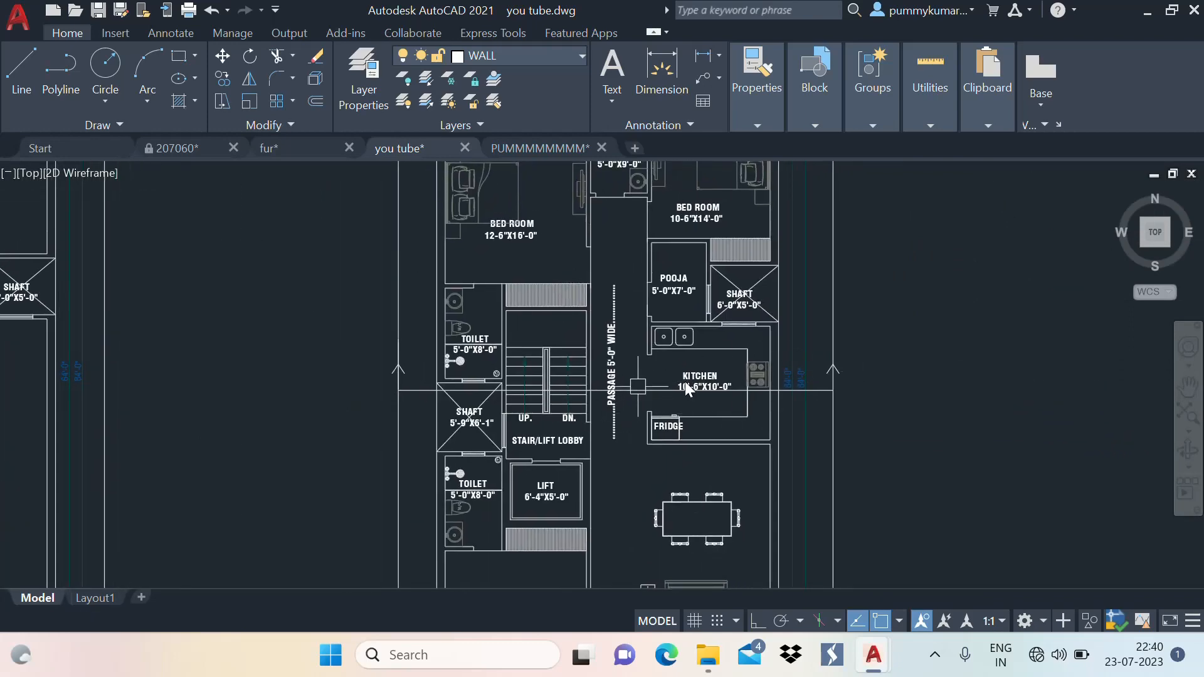
pyautogui.scroll(-5, 507, 379)
pyautogui.scroll(5, 639, 411)
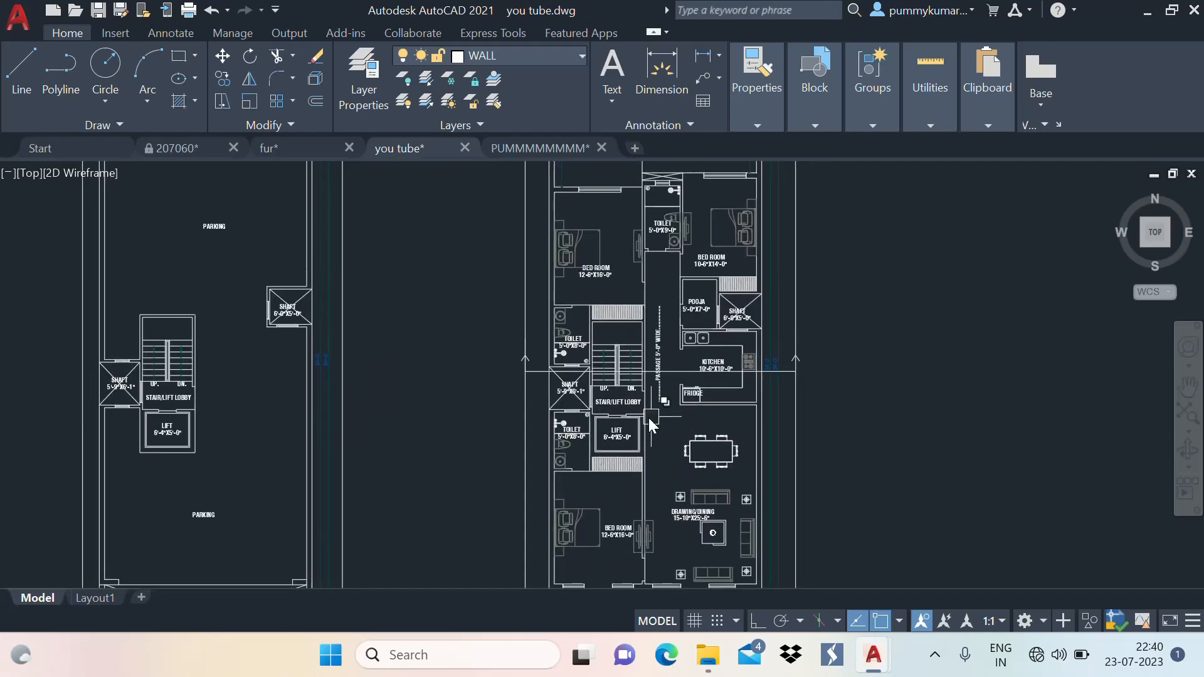
pyautogui.moveTo(622, 360); pyautogui.dragTo(597, 401, button='middle')
pyautogui.moveTo(685, 400); pyautogui.dragTo(673, 412, button='middle')
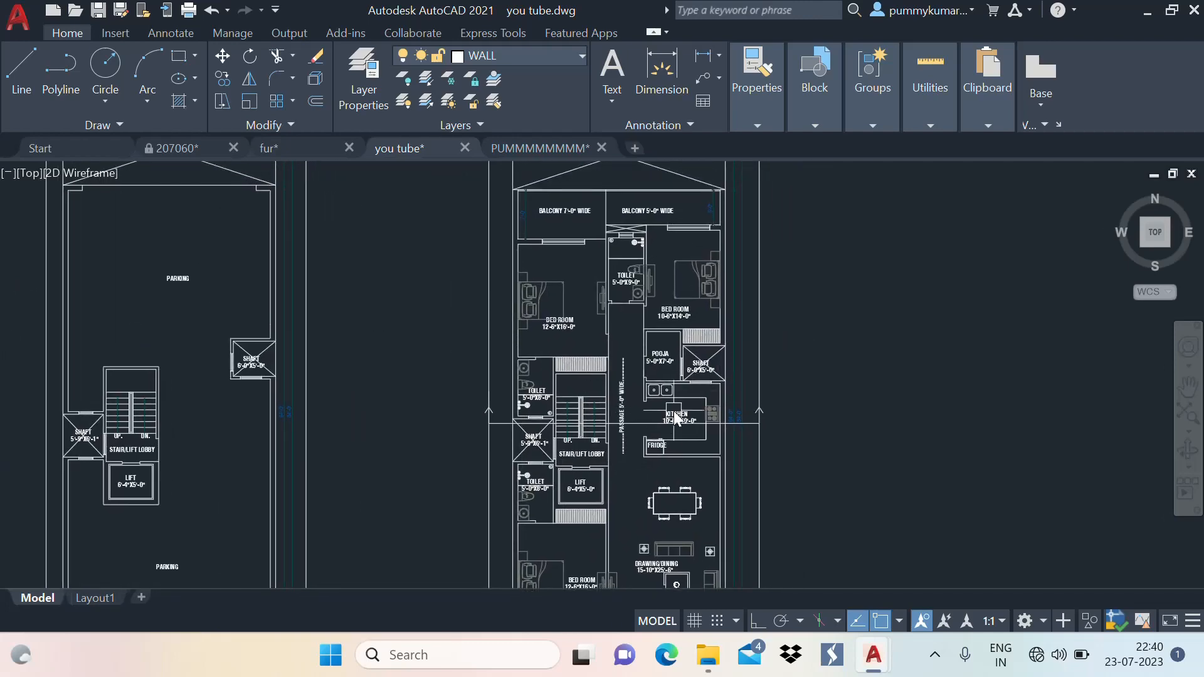
pyautogui.scroll(4, 611, 455)
pyautogui.scroll(5, 376, 414)
pyautogui.scroll(-2, 555, 330)
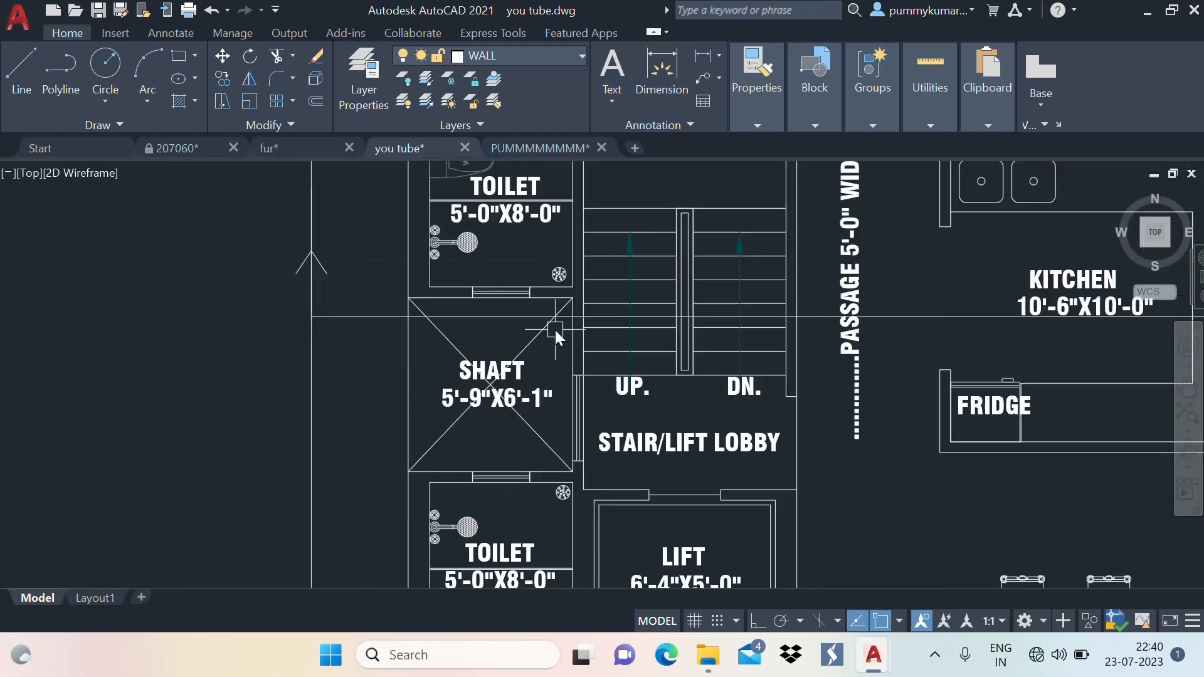
pyautogui.moveTo(555, 329); pyautogui.dragTo(502, 377, button='middle')
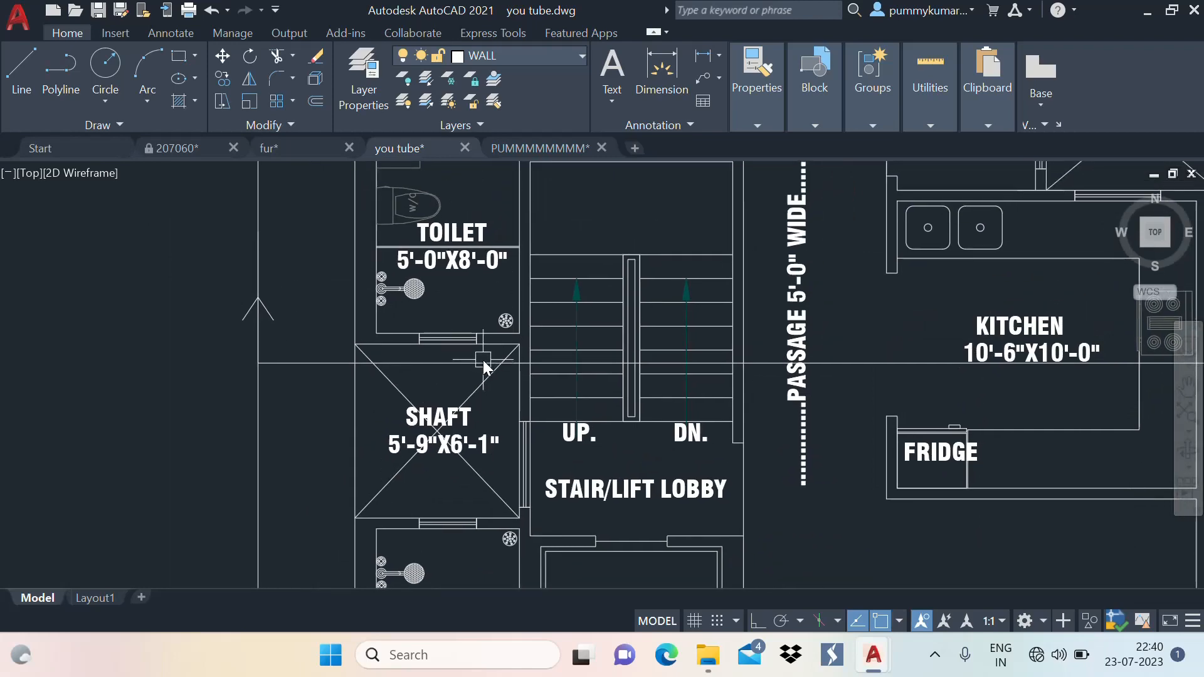
pyautogui.scroll(-6, 463, 351)
pyautogui.scroll(2, 411, 430)
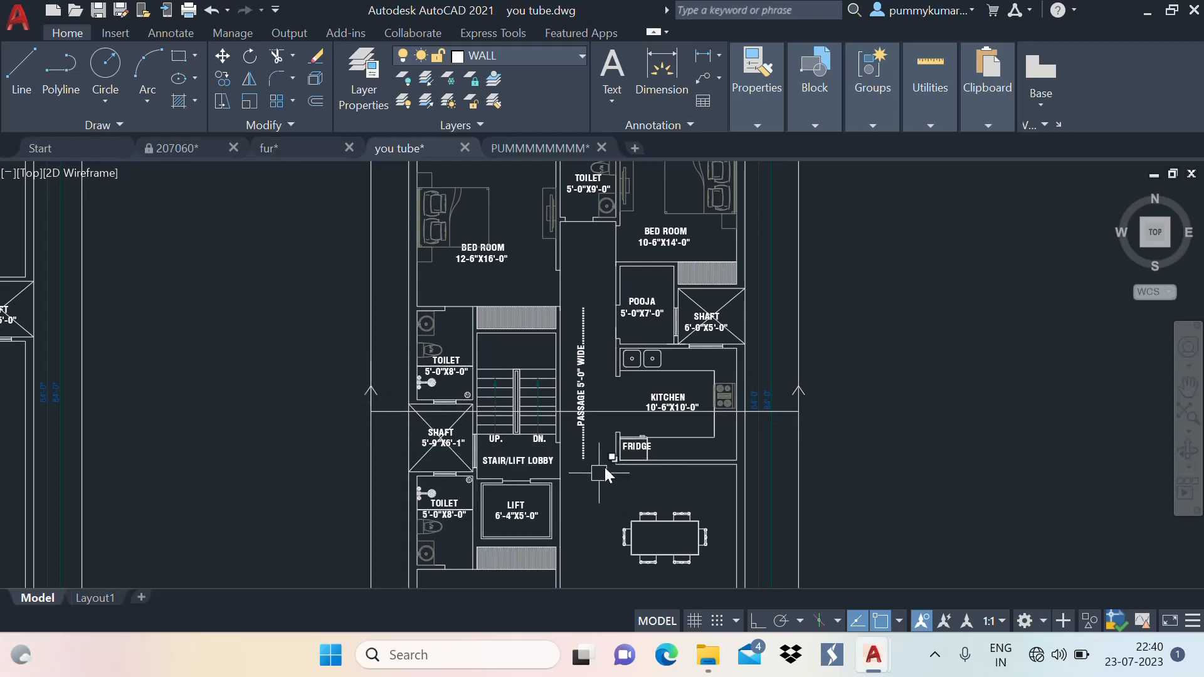
# Draw a vertical construction line through the point where the section line meets the shaft's outer wall
pyautogui.write('xl')
pyautogui.press('Return')
pyautogui.scroll(2, 400, 397)
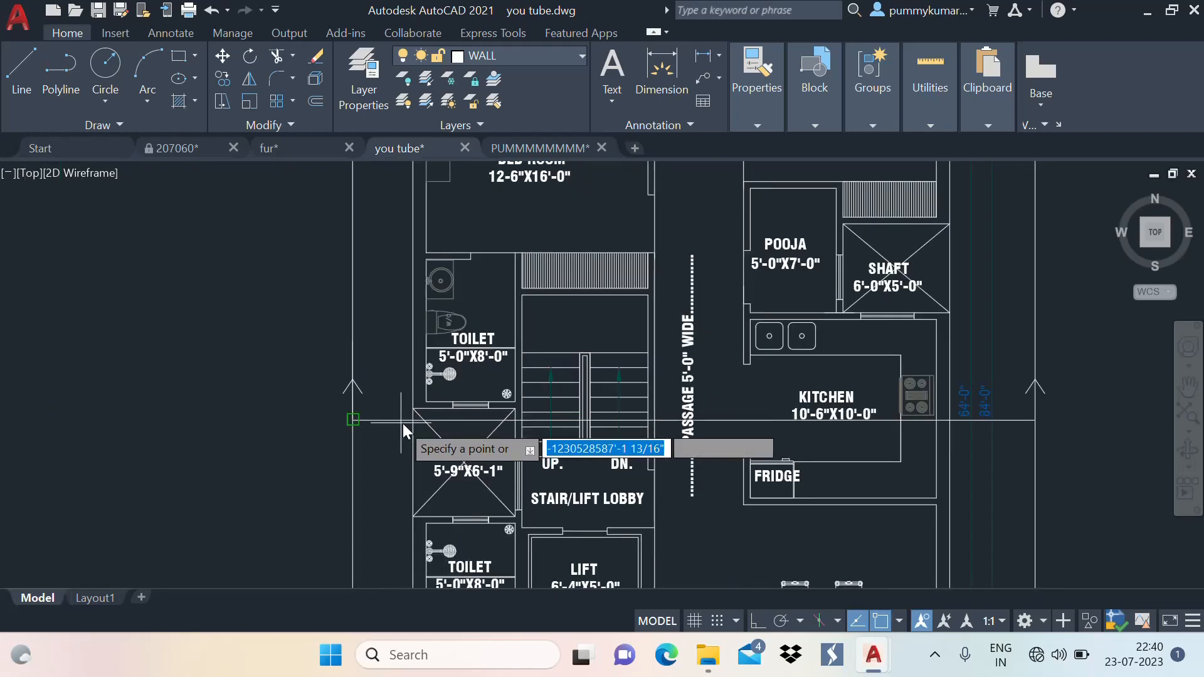
pyautogui.write('v')
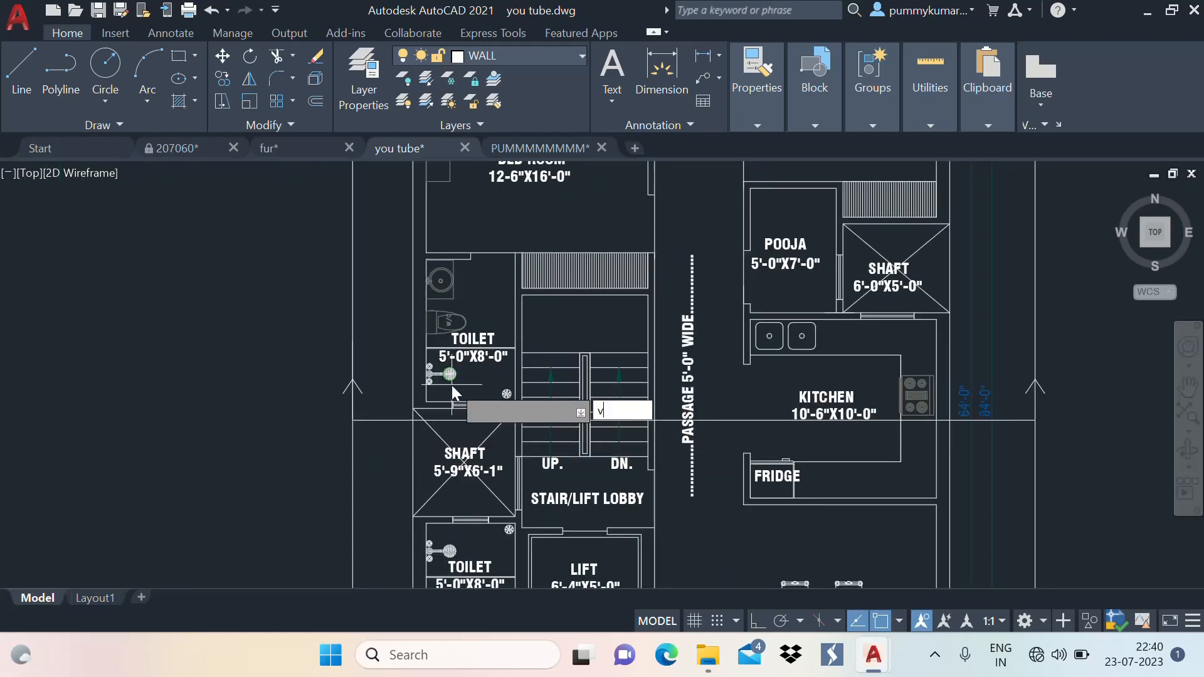
pyautogui.press('Return')
pyautogui.scroll(4, 409, 423)
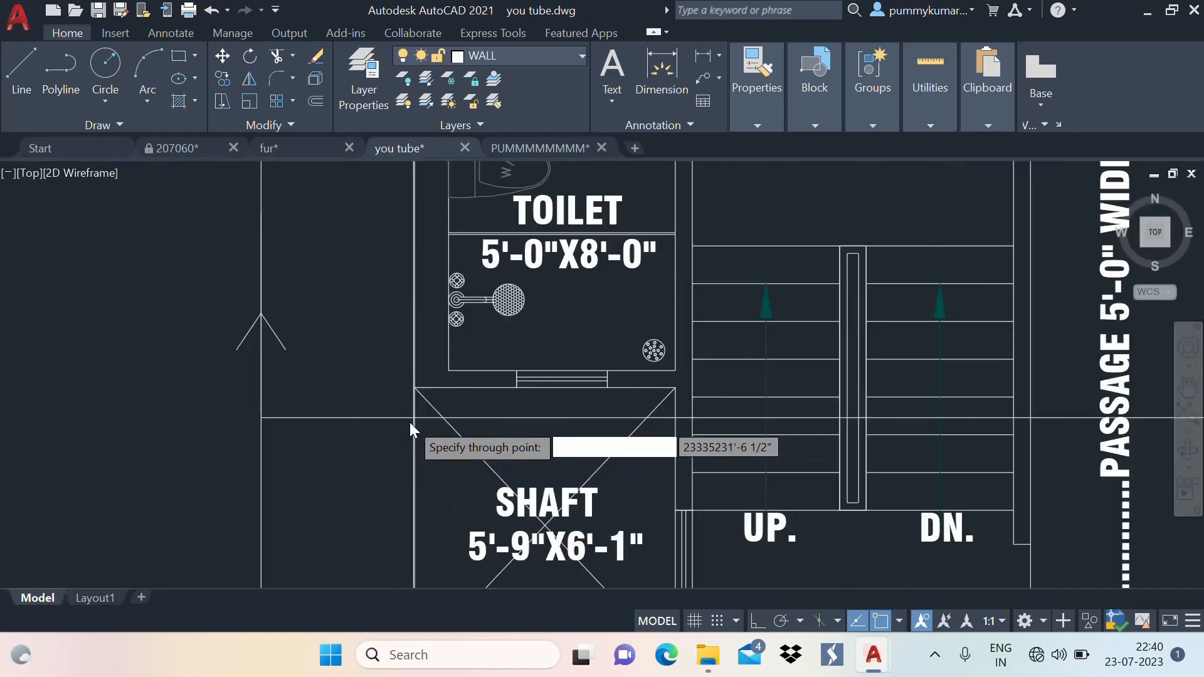
pyautogui.click(416, 417)
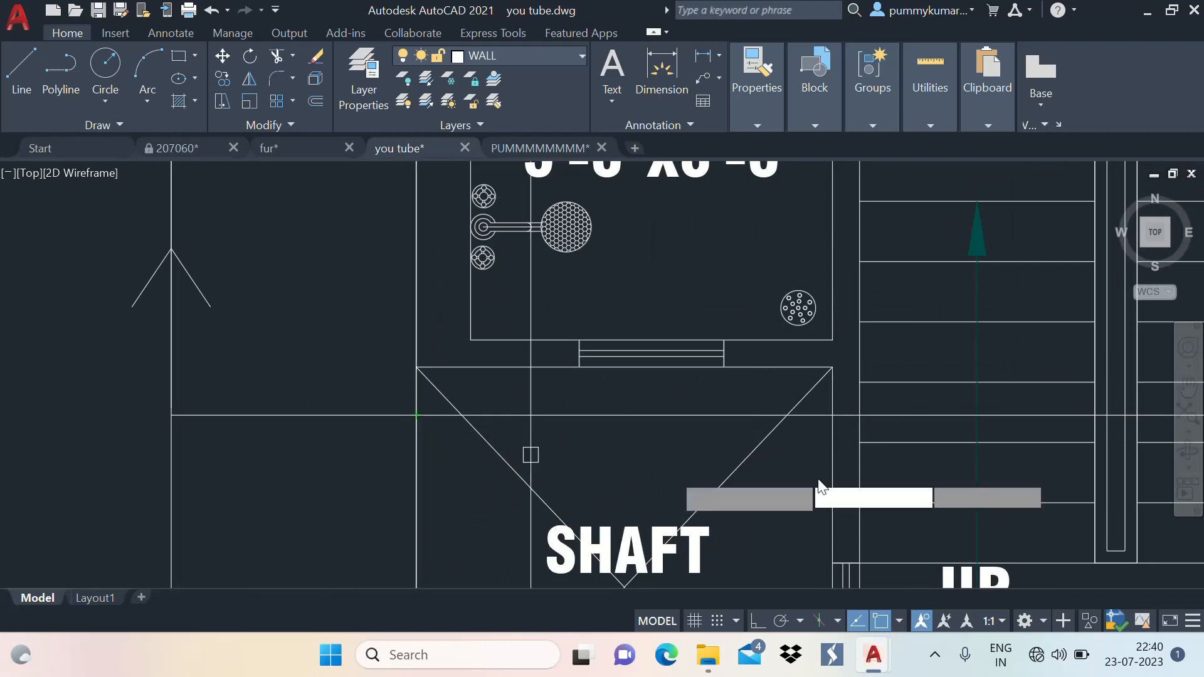
# Try to place a vertical construction line at the wall between shaft and staircase, then delete the misplaced line
pyautogui.click(834, 418)
pyautogui.scroll(5, 860, 417)
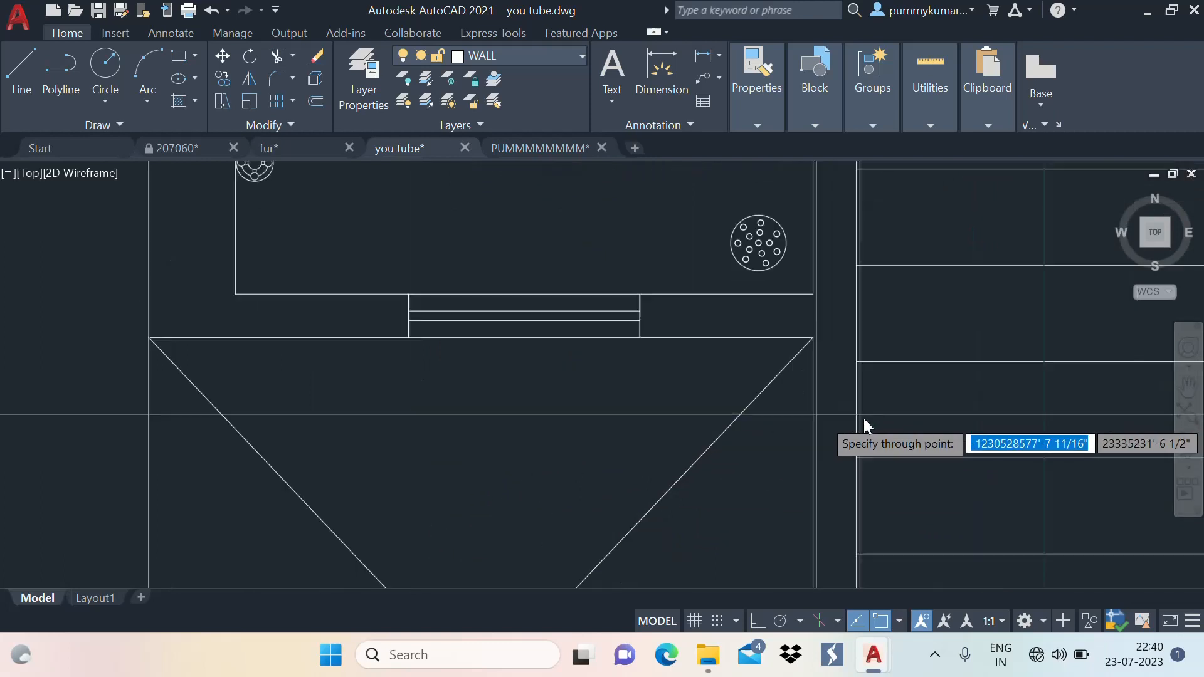
pyautogui.click(746, 425)
pyautogui.scroll(-3, 774, 402)
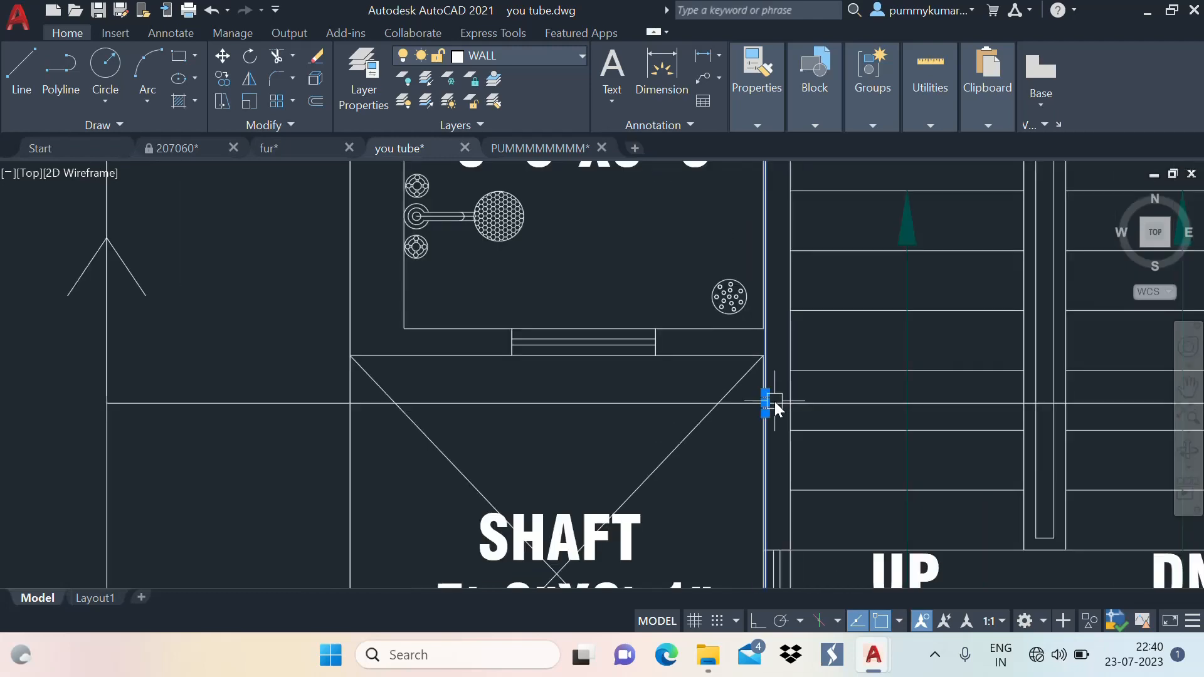
pyautogui.scroll(3, 773, 389)
pyautogui.press('Delete')
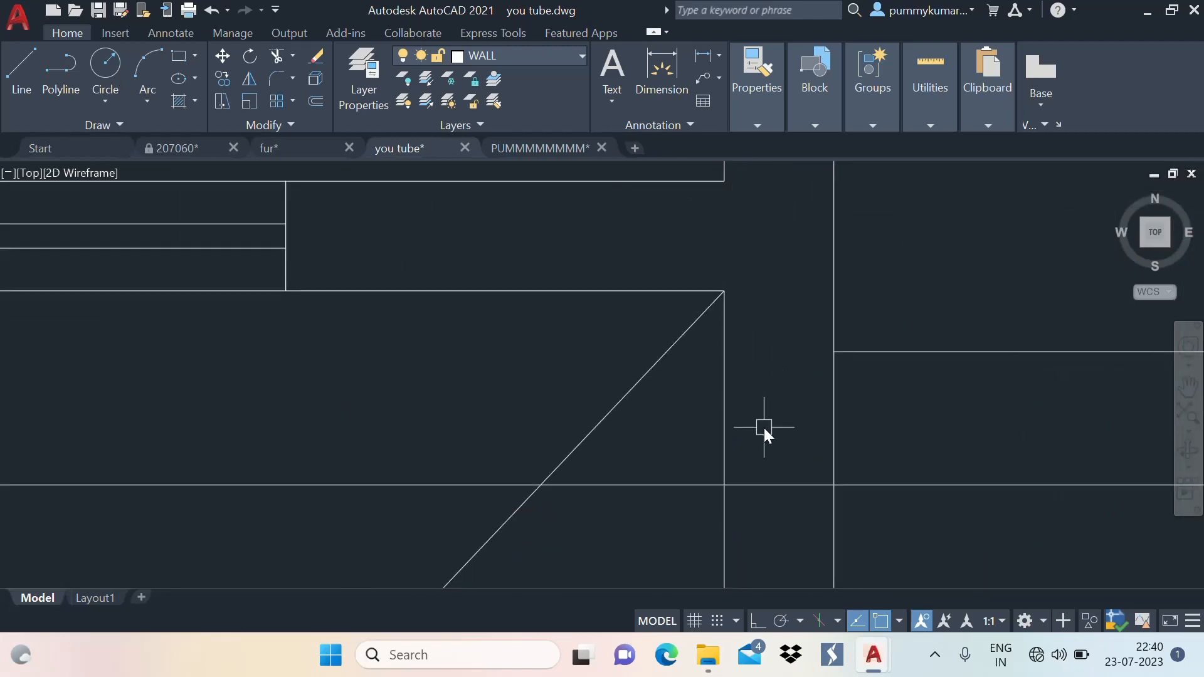
# Draw vertical construction lines where the section line crosses the faces of the shaft-side and passage-side staircase walls
pyautogui.write('xl')
pyautogui.press('space')
pyautogui.write('v')
pyautogui.press('space')
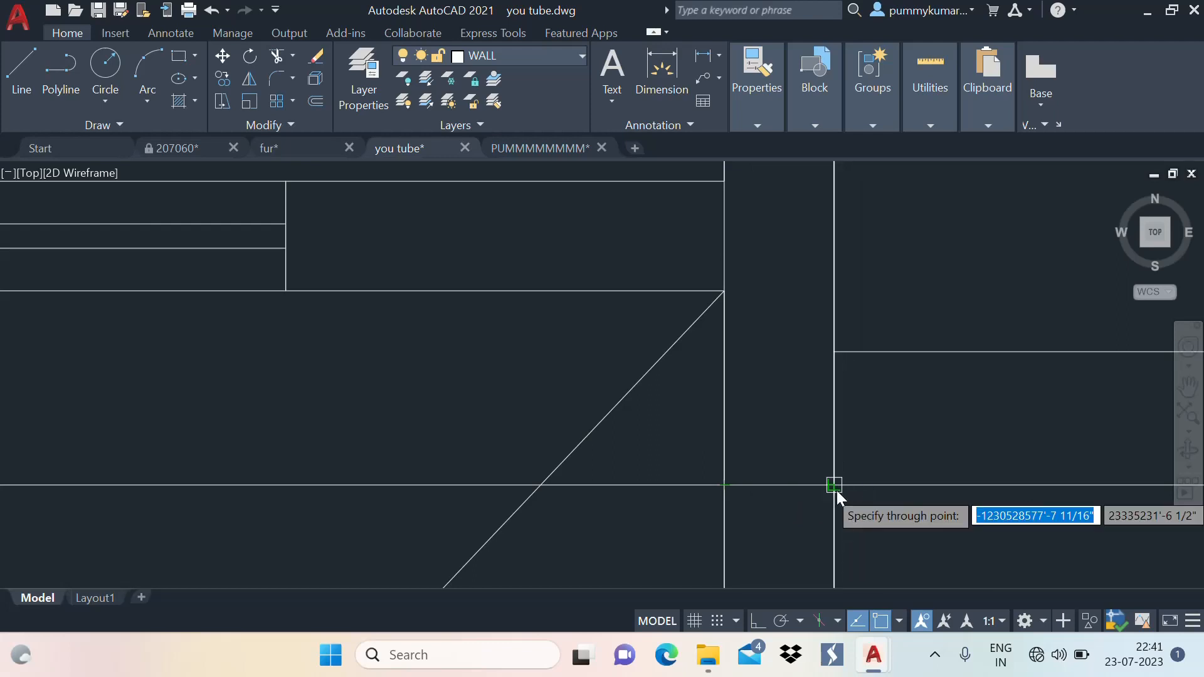
pyautogui.scroll(-6, 612, 392)
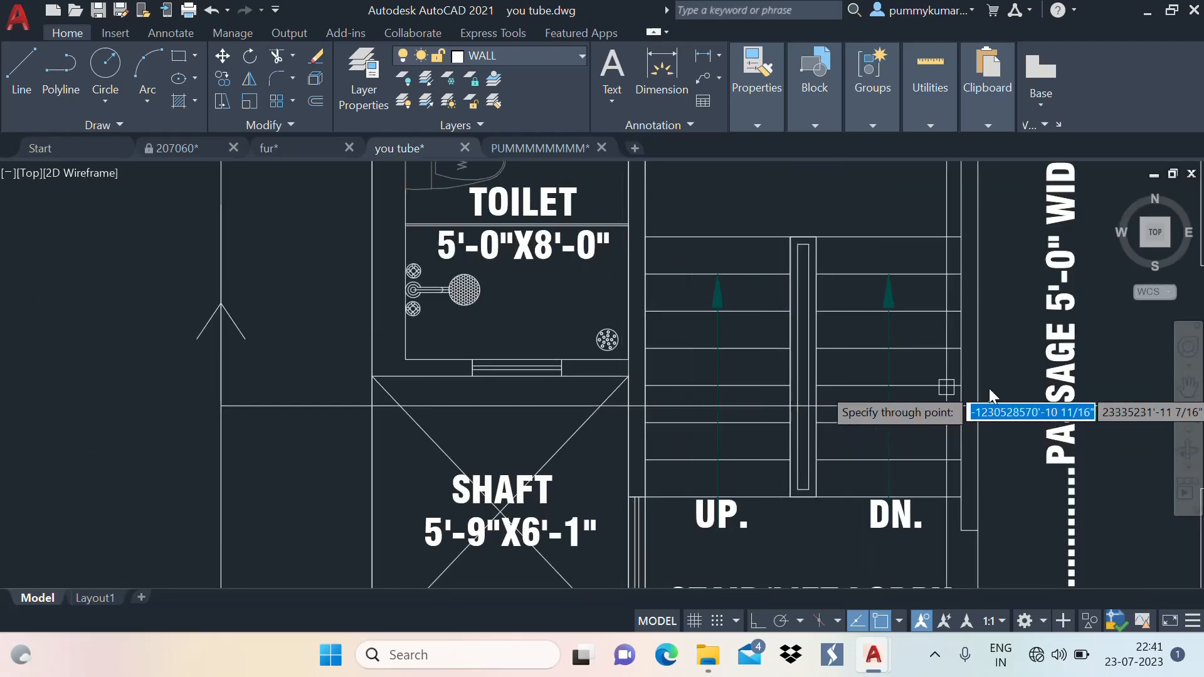
pyautogui.scroll(5, 972, 411)
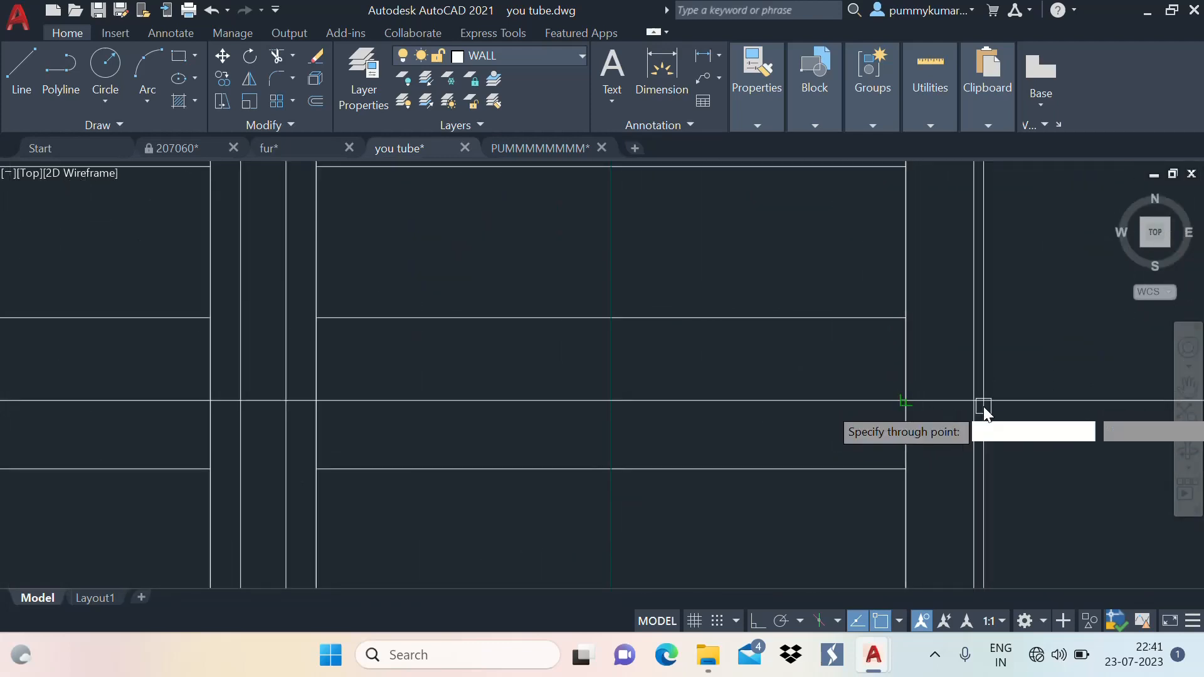
pyautogui.scroll(-3, 772, 376)
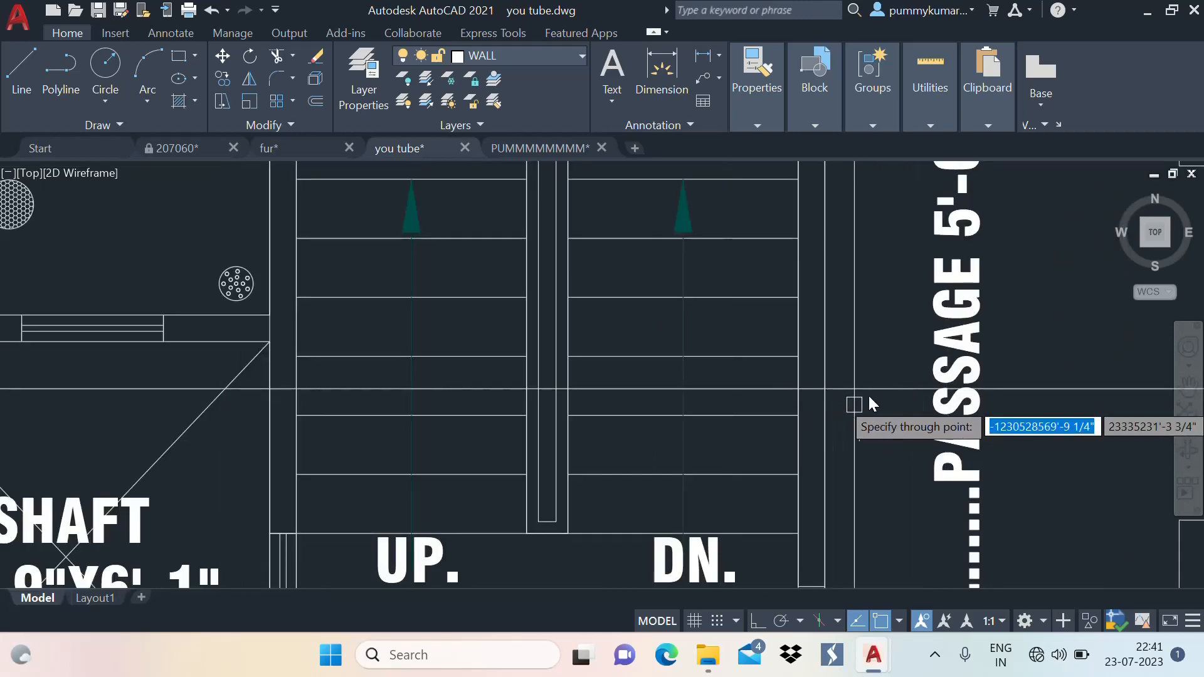
# Draw vertical construction lines where the section line crosses the faces of the outer wall beside the kitchen
pyautogui.scroll(-2, 874, 404)
pyautogui.moveTo(594, 407); pyautogui.dragTo(248, 386, button='middle')
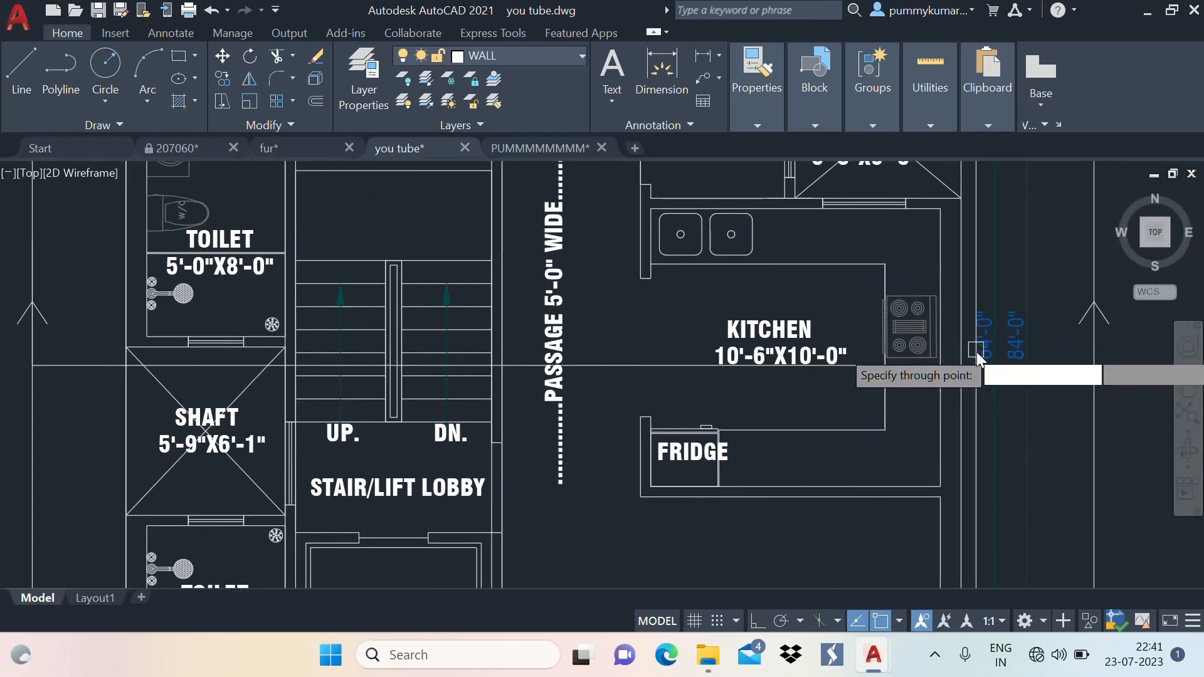
pyautogui.scroll(4, 971, 354)
pyautogui.click(825, 406)
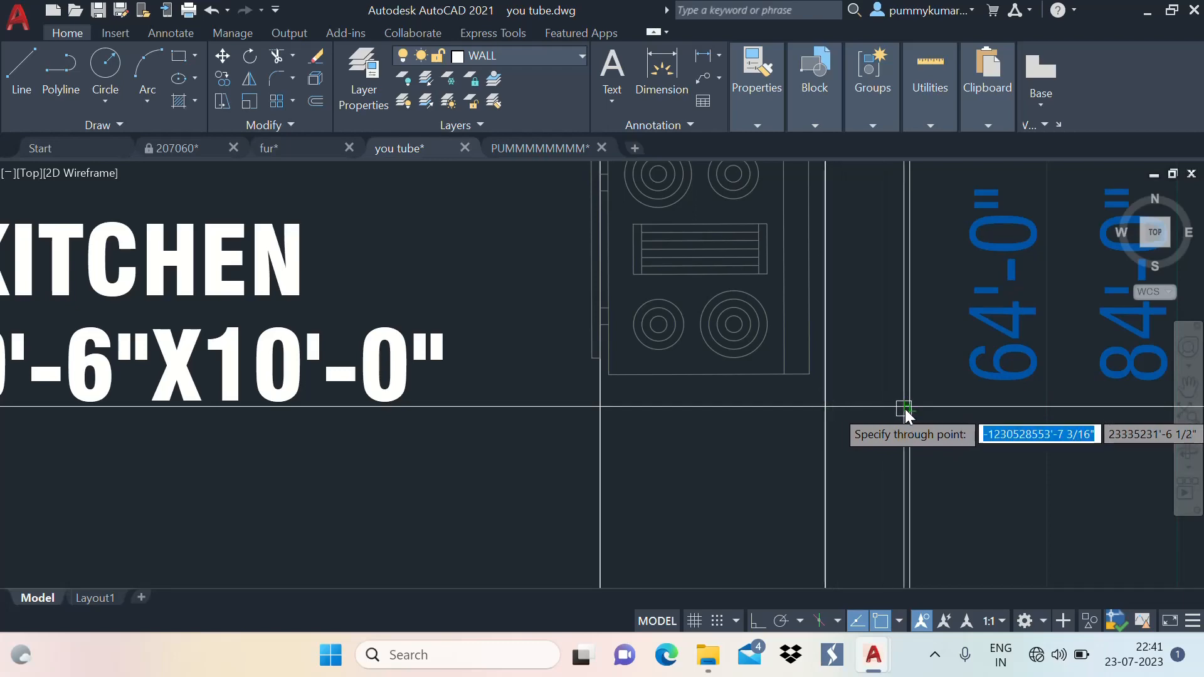
pyautogui.press('Escape')
pyautogui.scroll(-5, 840, 402)
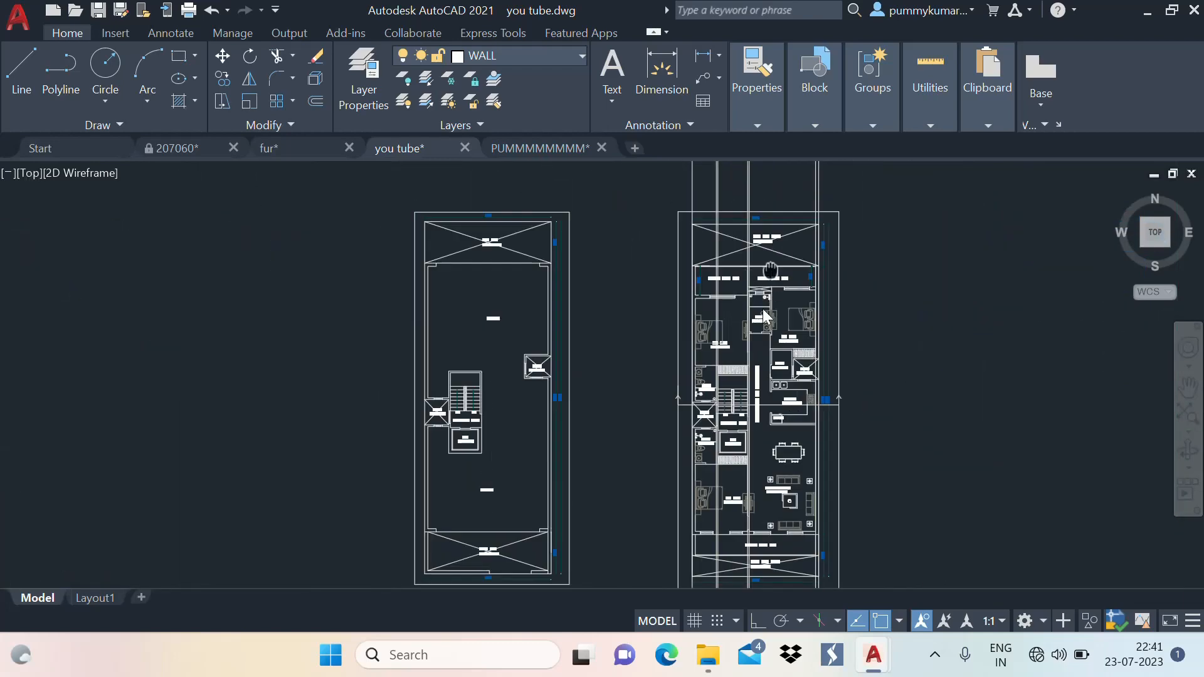
# Draw a horizontal line about 45' long across all the vertical construction lines, above the plan's rear boundary
pyautogui.scroll(4, 746, 314)
pyautogui.scroll(4, 784, 301)
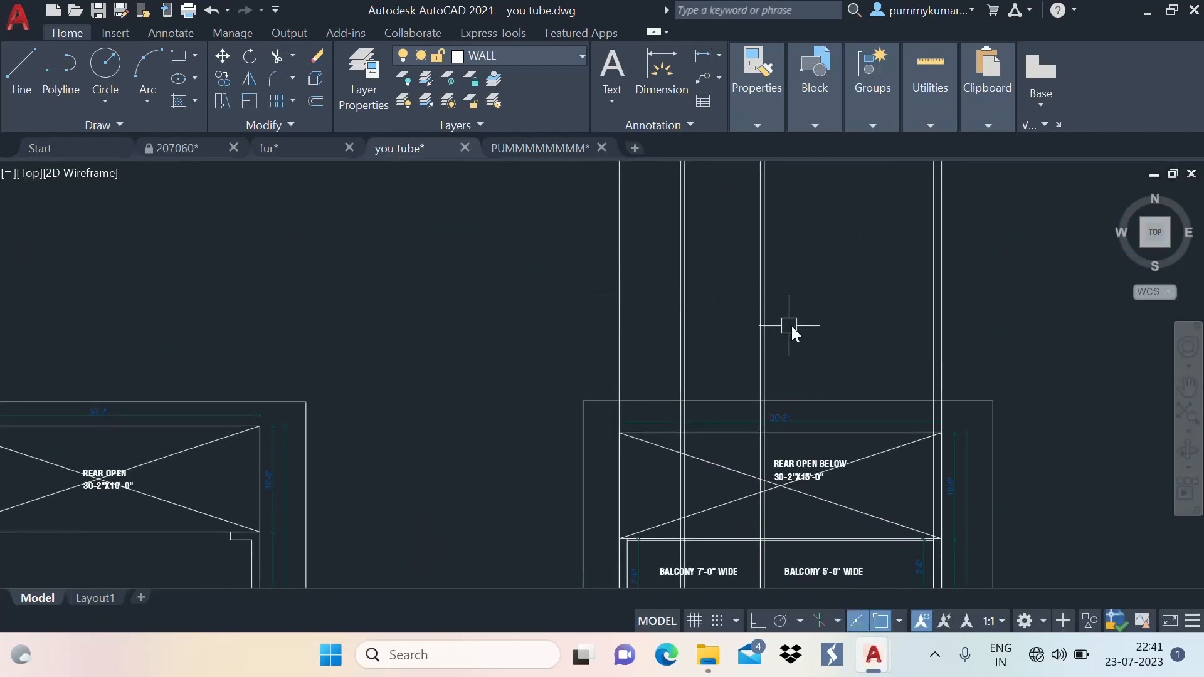
pyautogui.write('l')
pyautogui.press('Return')
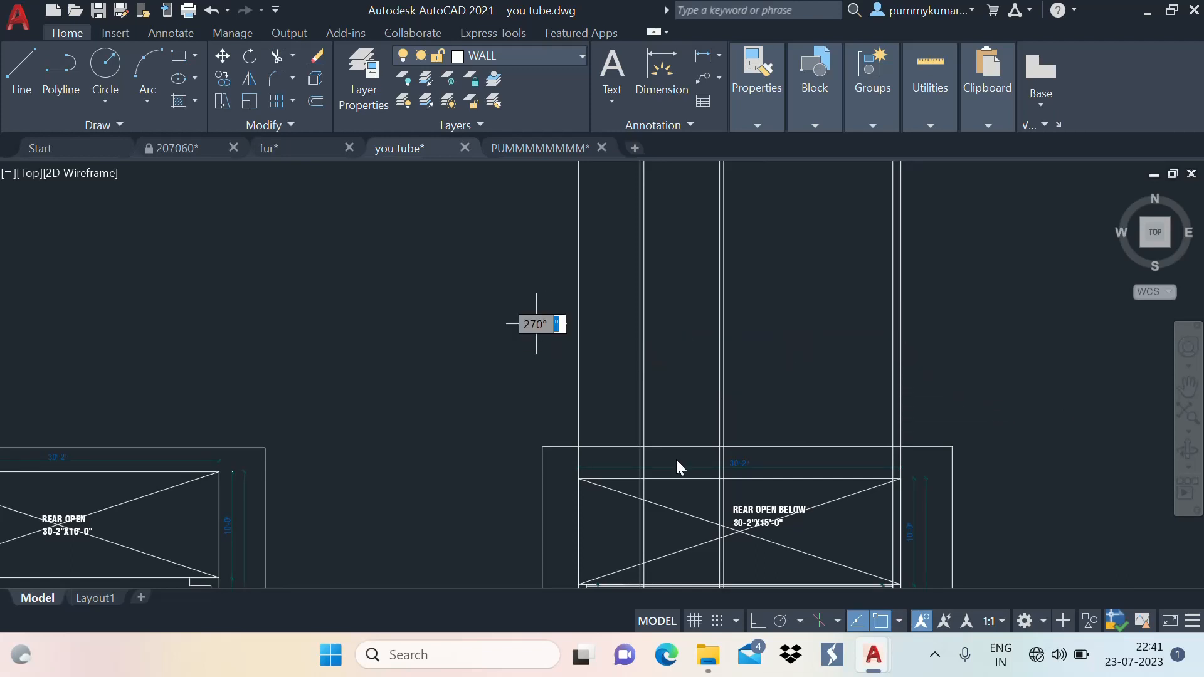
pyautogui.click(537, 324)
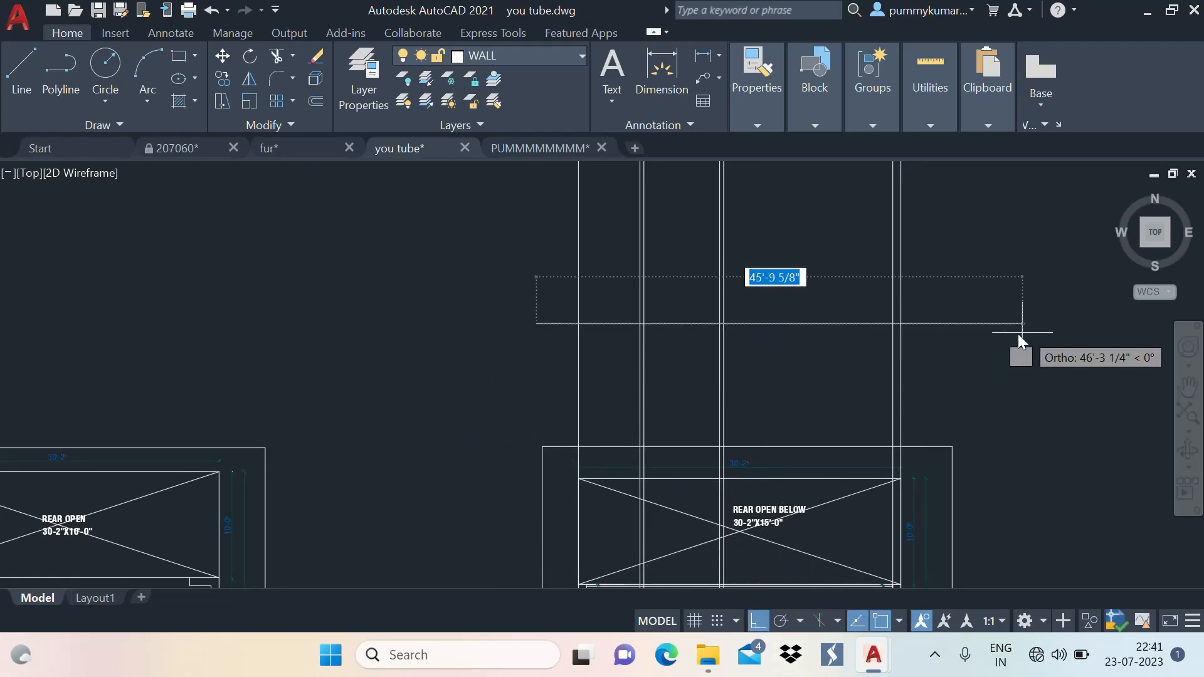
pyautogui.click(1017, 334)
pyautogui.press('Escape')
pyautogui.scroll(2, 878, 339)
pyautogui.moveTo(877, 341); pyautogui.dragTo(875, 361, button='middle')
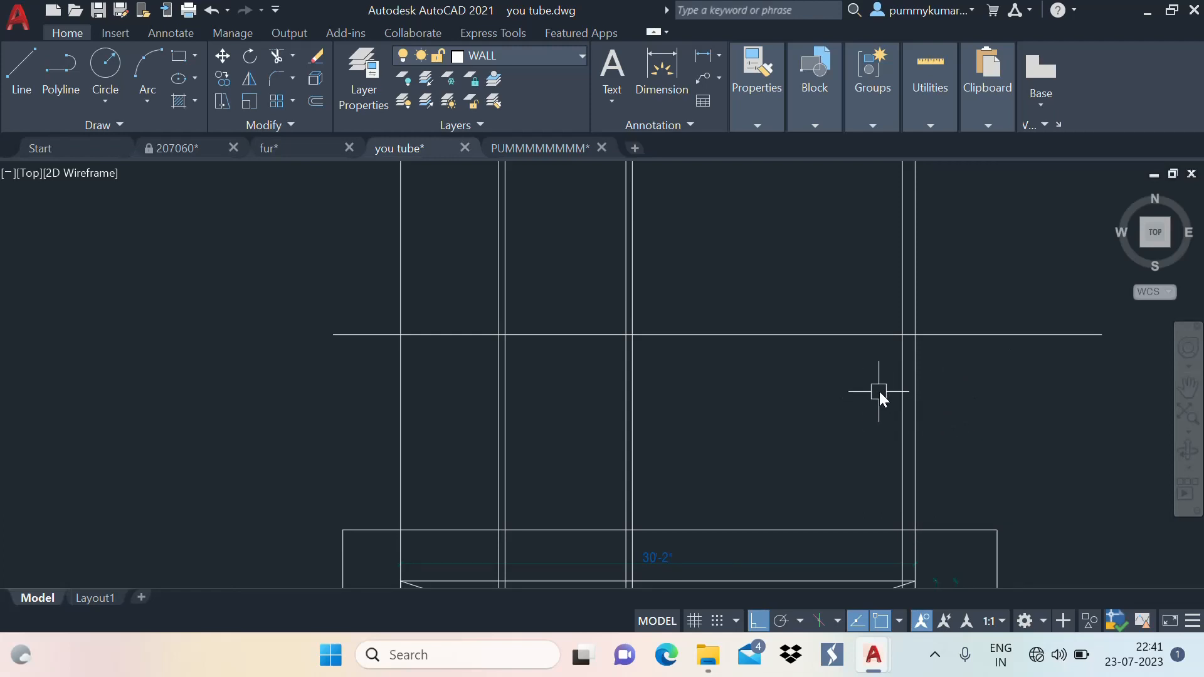
# Try to offset the horizontal line upward by 100
pyautogui.moveTo(879, 392); pyautogui.dragTo(837, 445, button='middle')
pyautogui.write('o')
pyautogui.press('Return')
pyautogui.press('Return')
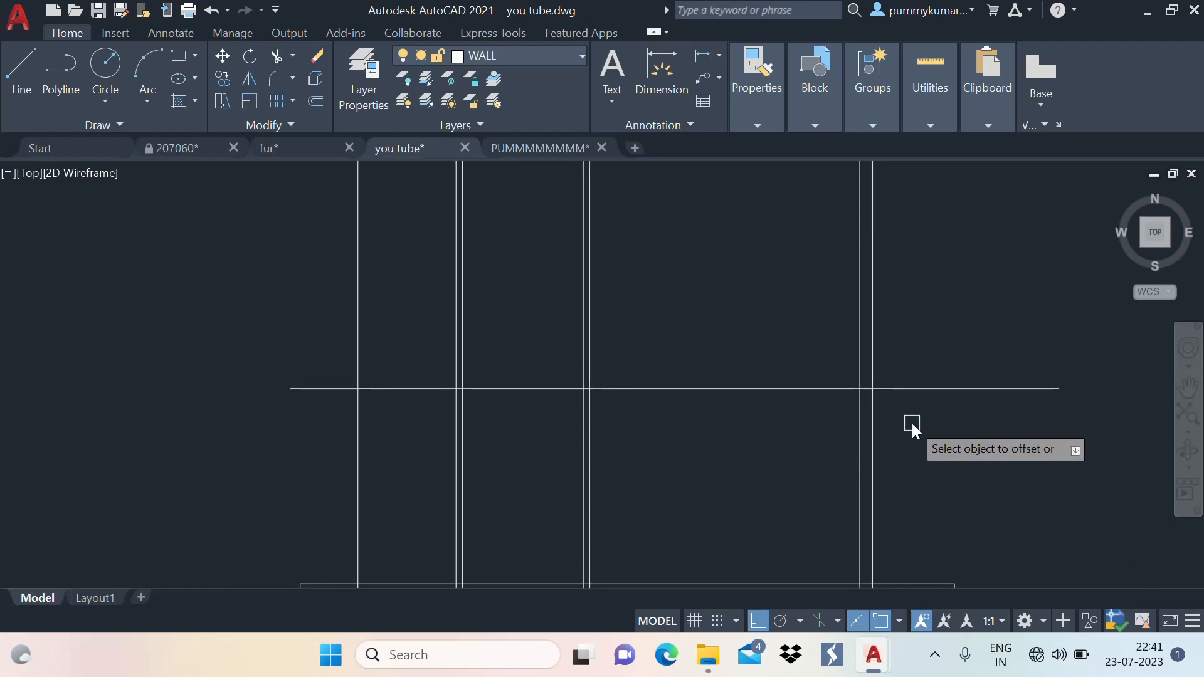
pyautogui.click(969, 389)
pyautogui.write('1')
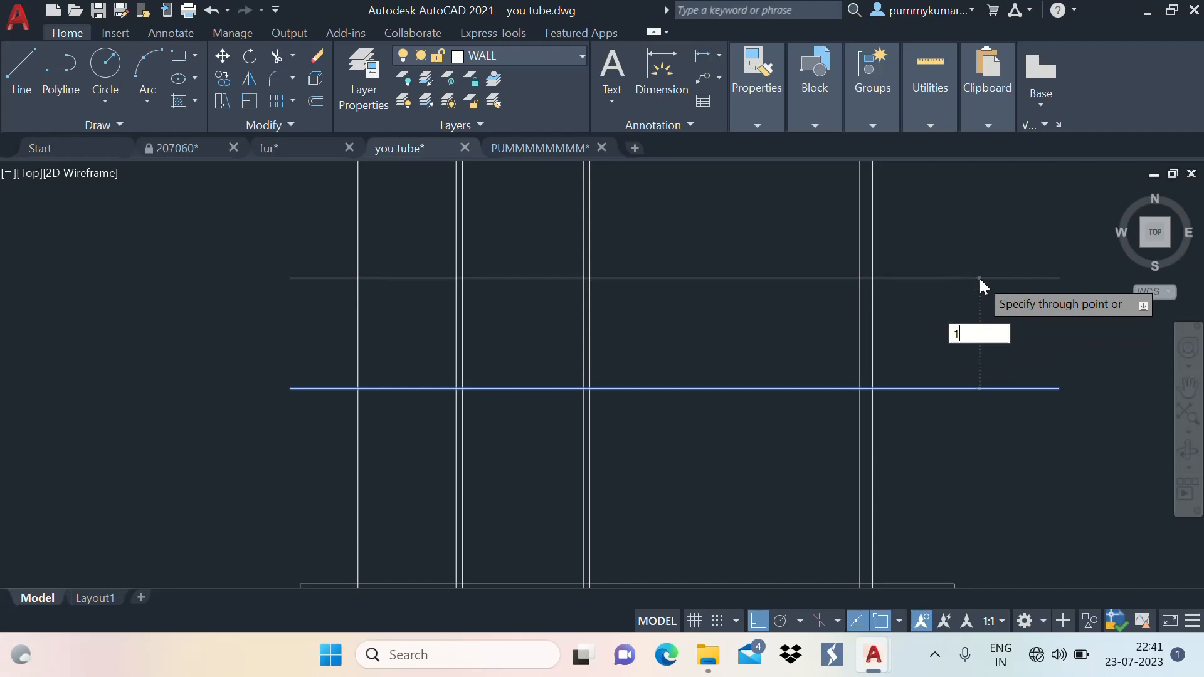
pyautogui.write('00')
pyautogui.press('Return')
pyautogui.scroll(-4, 837, 435)
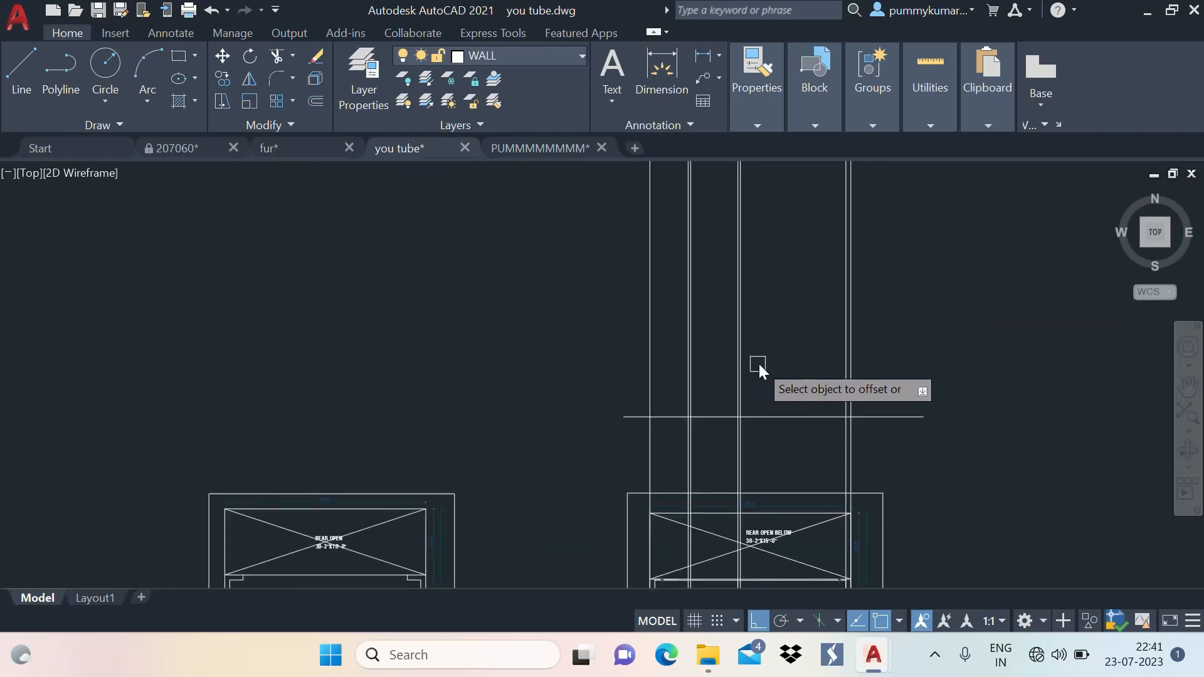
pyautogui.scroll(-4, 758, 363)
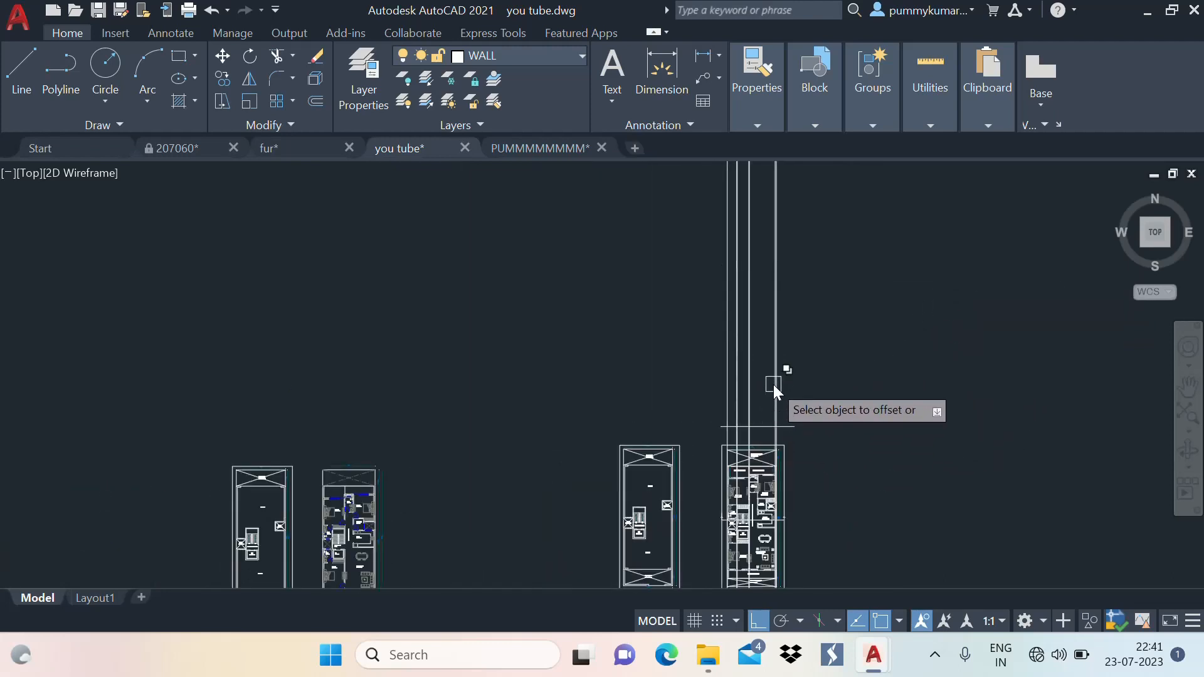
# Offset the horizontal line 10' upward
pyautogui.scroll(5, 805, 442)
pyautogui.click(744, 379)
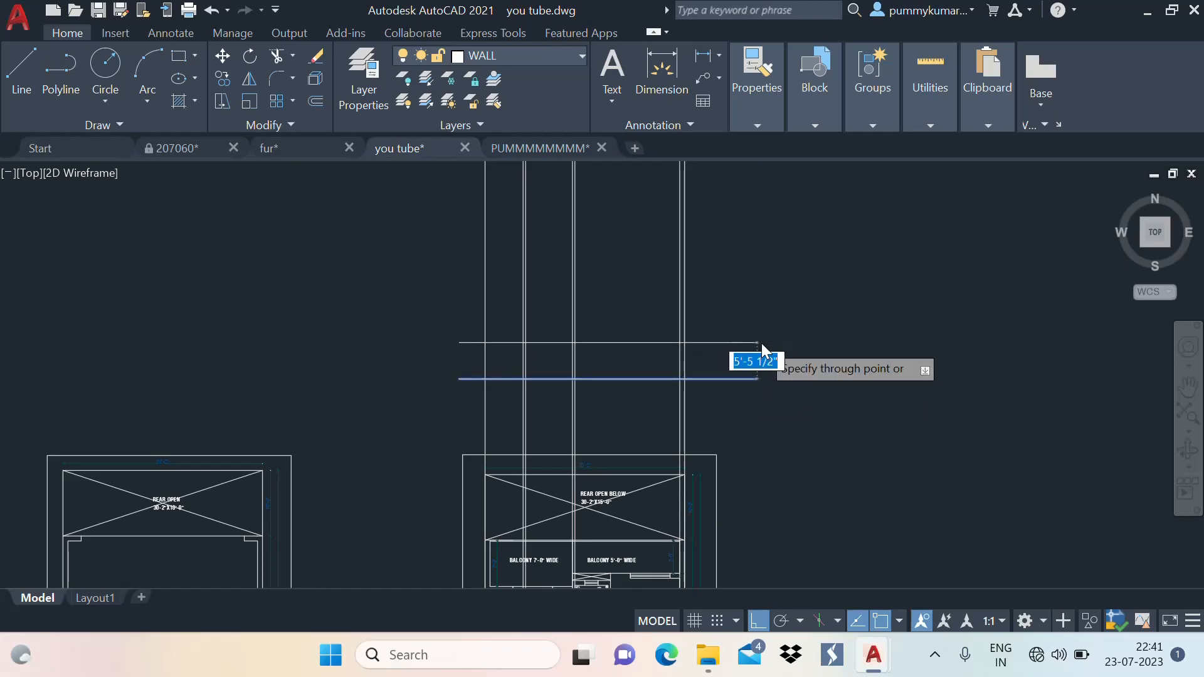
pyautogui.write("10'")
pyautogui.press('Return')
pyautogui.scroll(-2, 718, 363)
pyautogui.press('Escape')
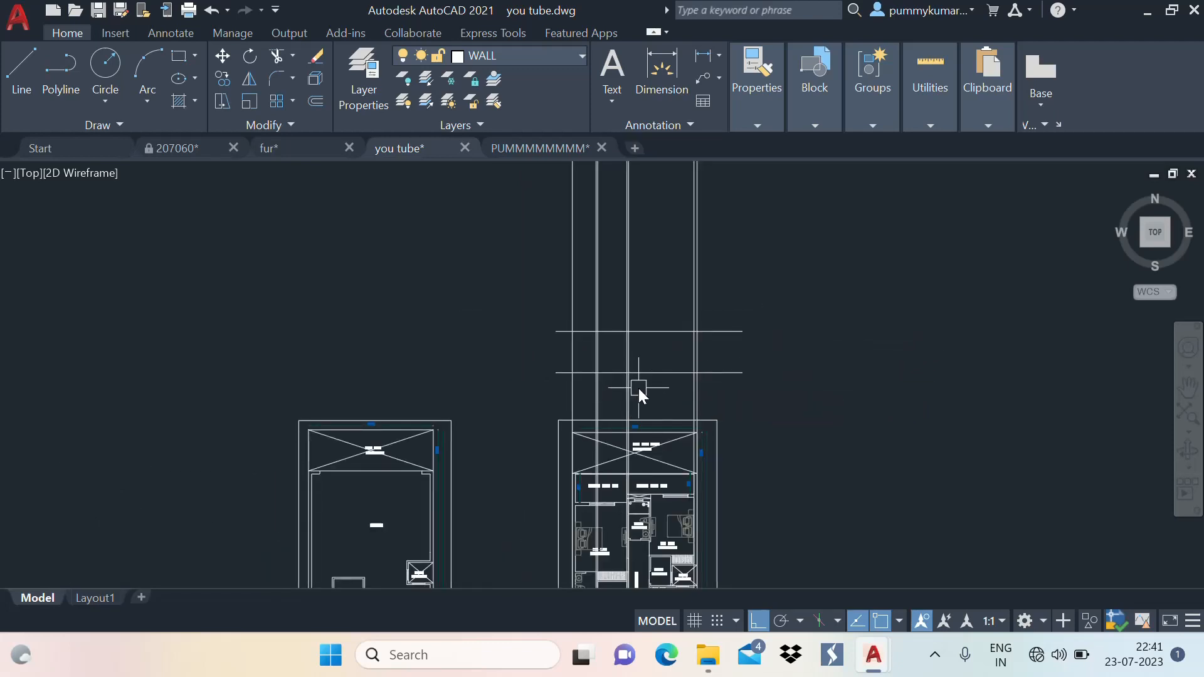
# Draw a vertical line between the two horizontal lines along the shaft's outer-wall construction line
pyautogui.scroll(3, 590, 339)
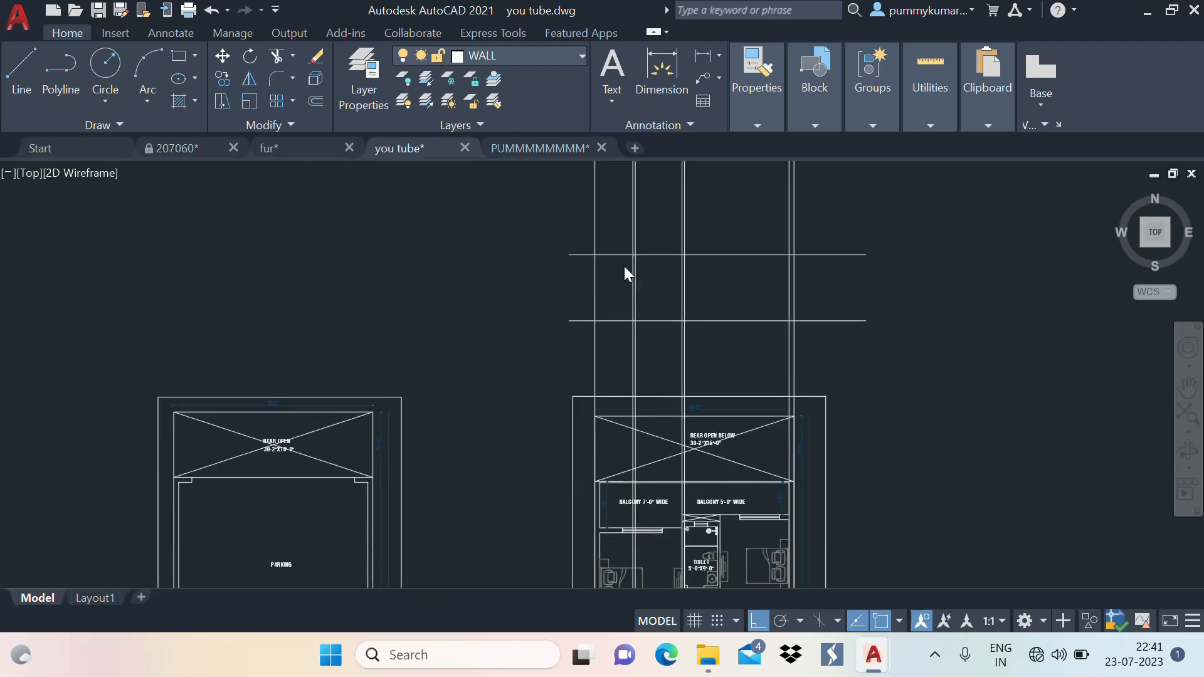
pyautogui.write('l')
pyautogui.press('Return')
pyautogui.scroll(2, 598, 311)
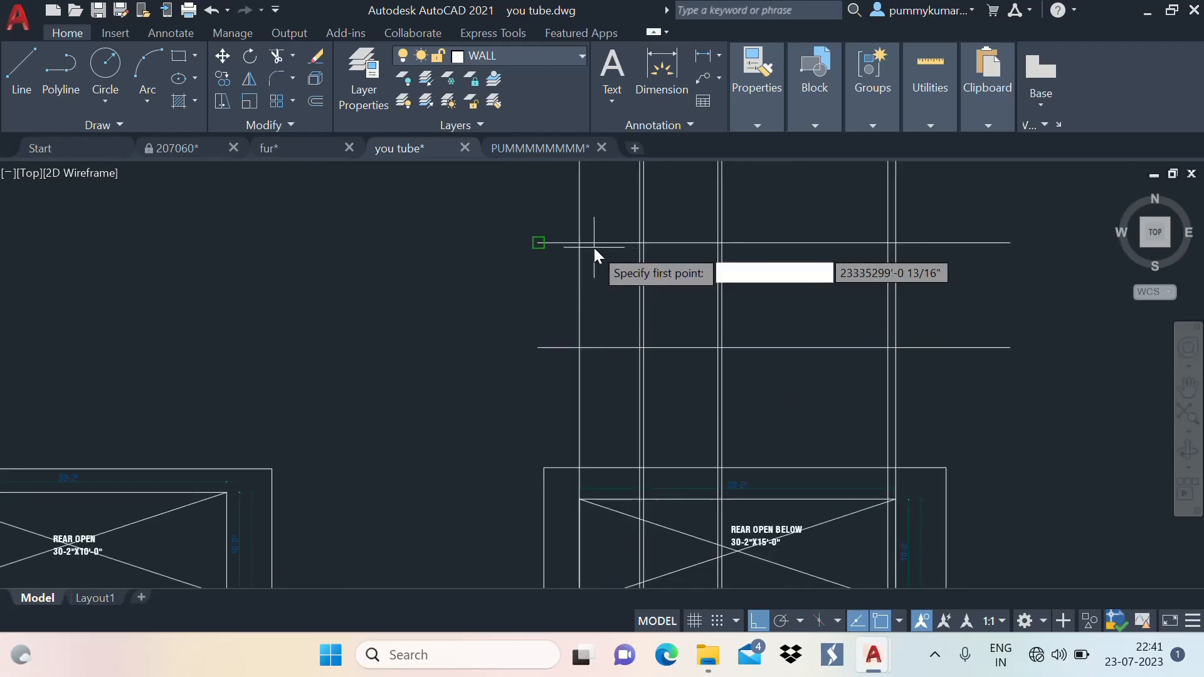
pyautogui.click(578, 242)
pyautogui.click(578, 345)
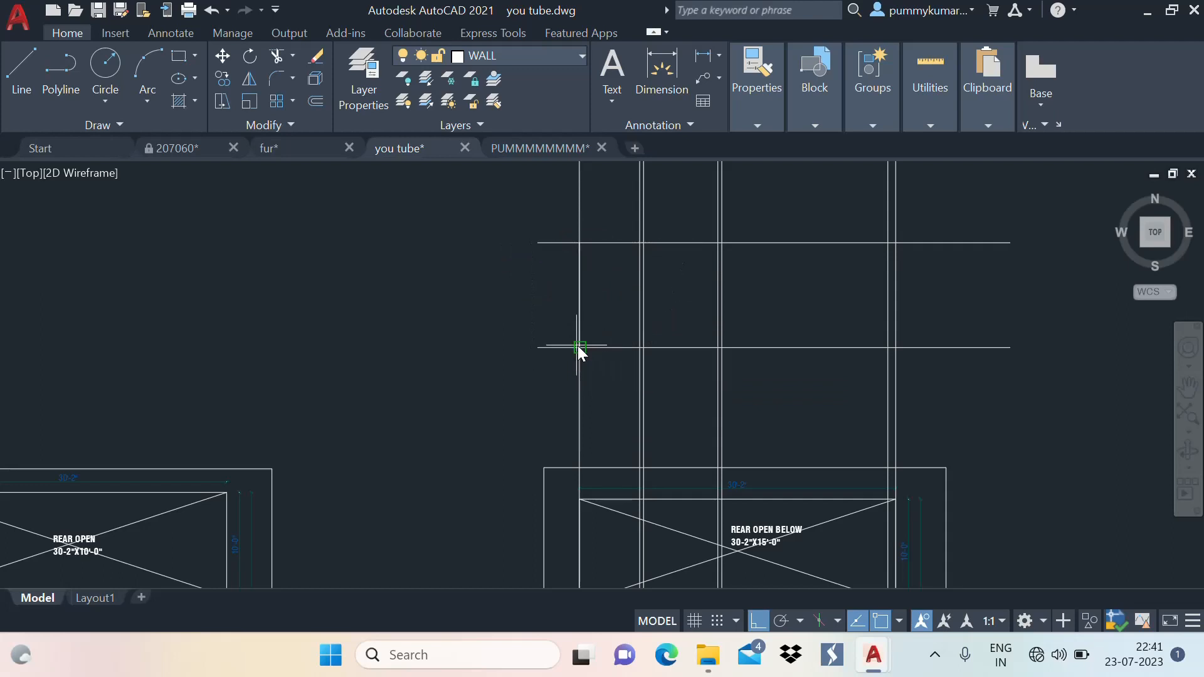
# Offset the short vertical line through each remaining construction line to form the staircase walls and the kitchen-side outer wall
pyautogui.write('o')
pyautogui.press('Return')
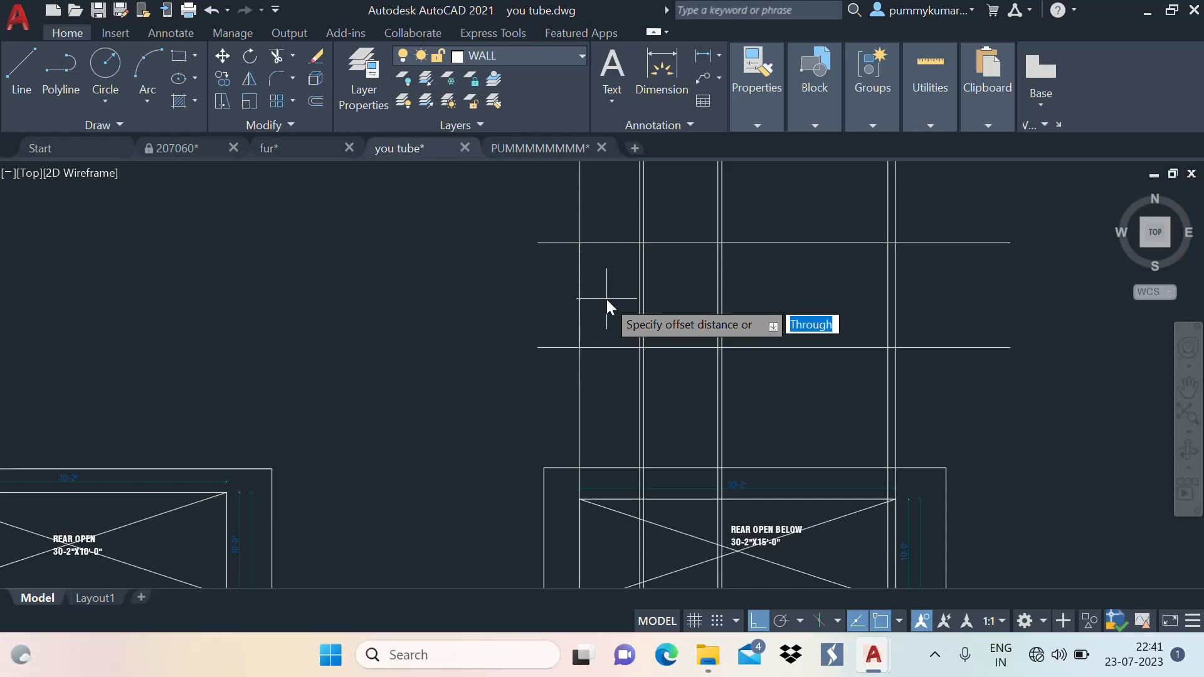
pyautogui.press('Return')
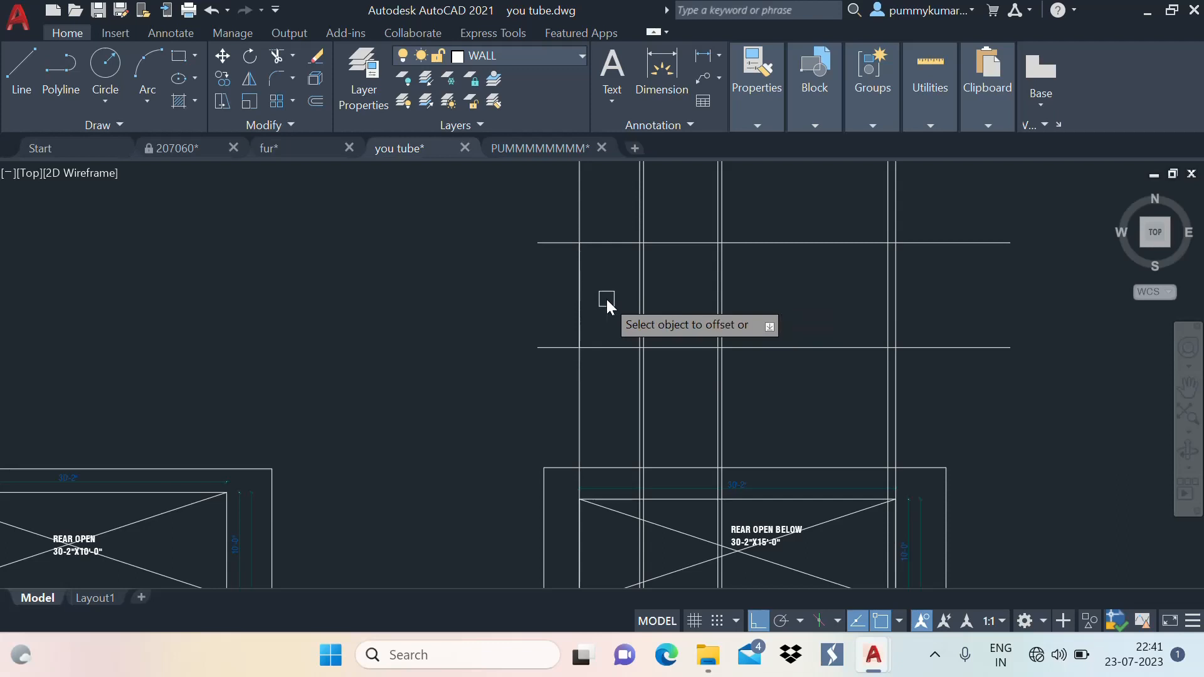
pyautogui.click(582, 289)
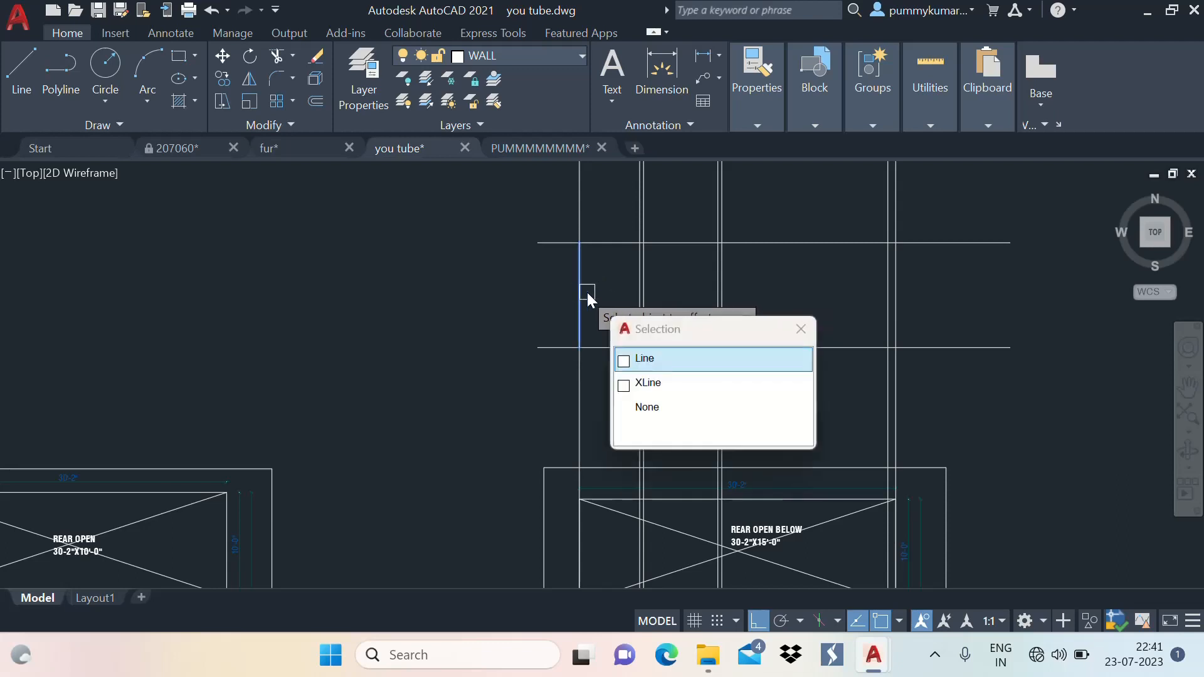
pyautogui.click(644, 366)
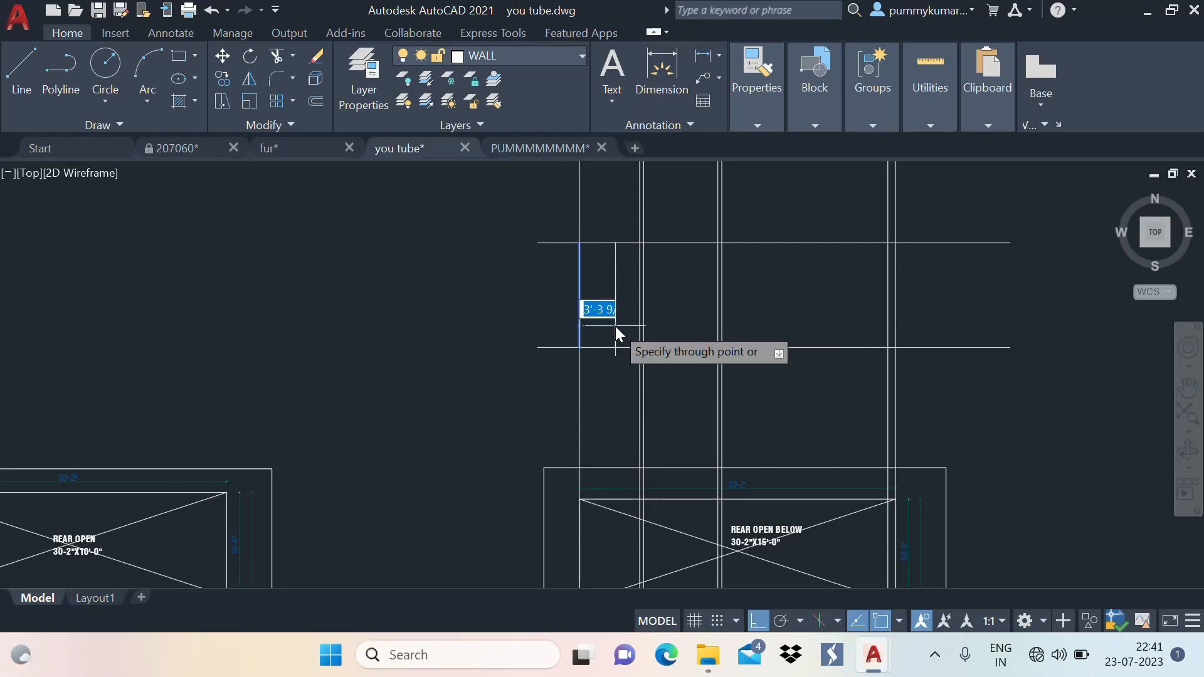
pyautogui.scroll(3, 621, 341)
pyautogui.scroll(4, 624, 338)
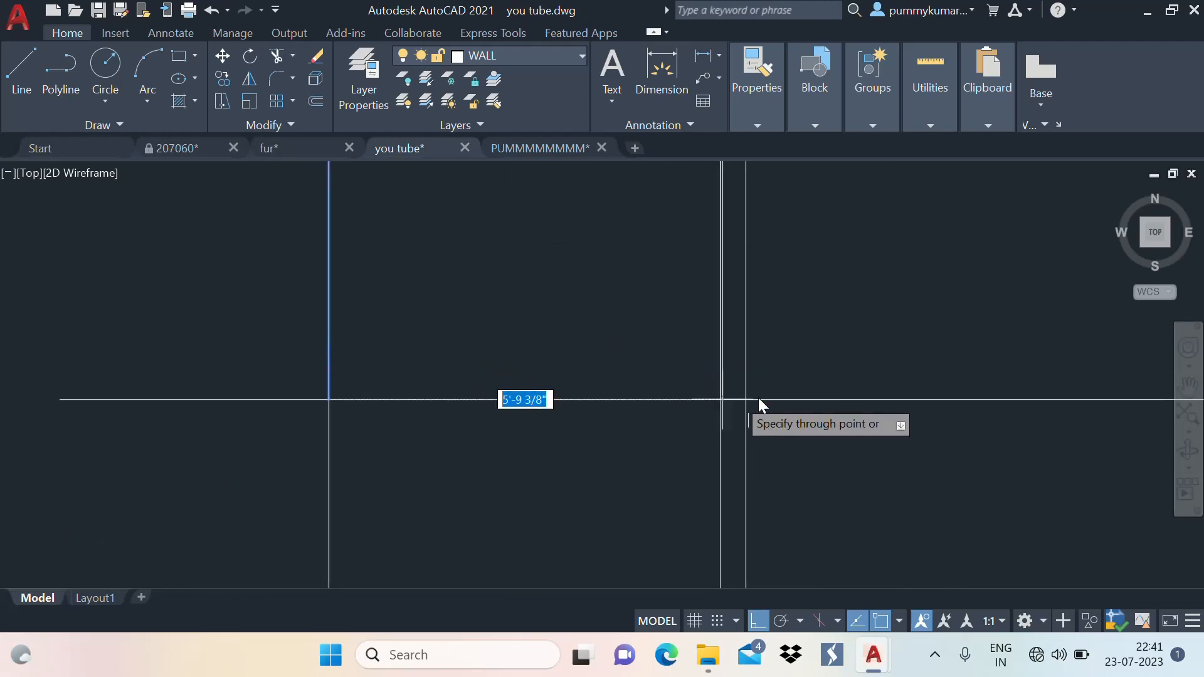
pyautogui.scroll(-4, 606, 360)
pyautogui.scroll(4, 884, 405)
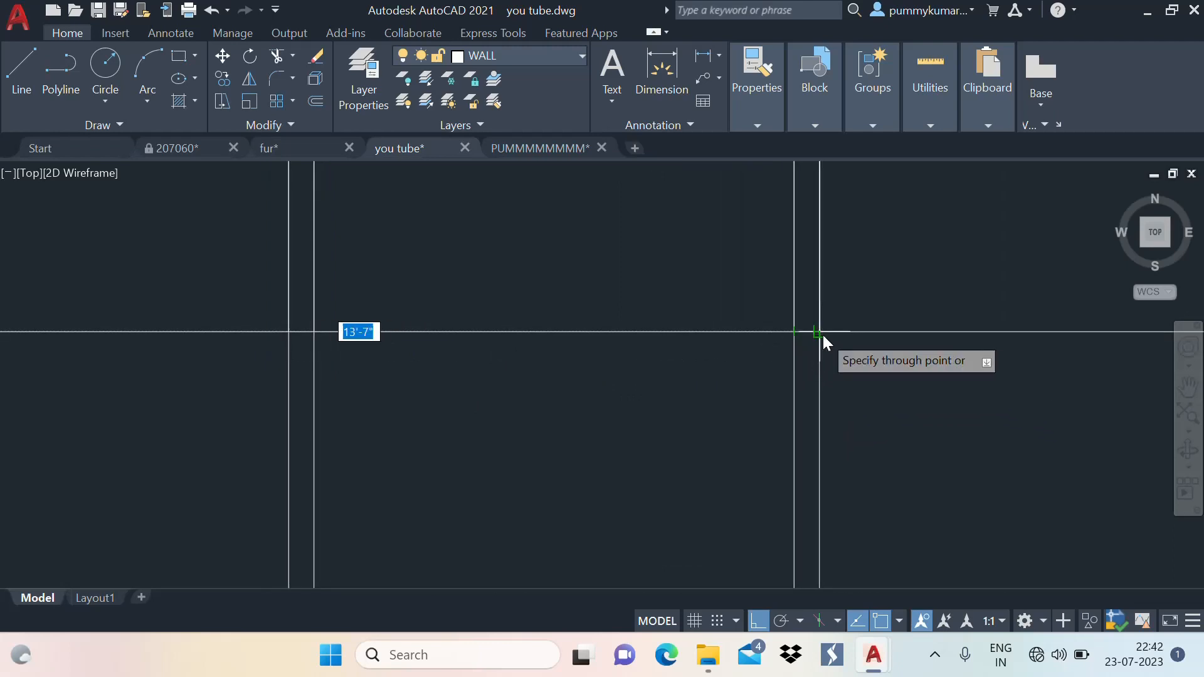
pyautogui.scroll(-5, 681, 350)
pyautogui.scroll(4, 883, 356)
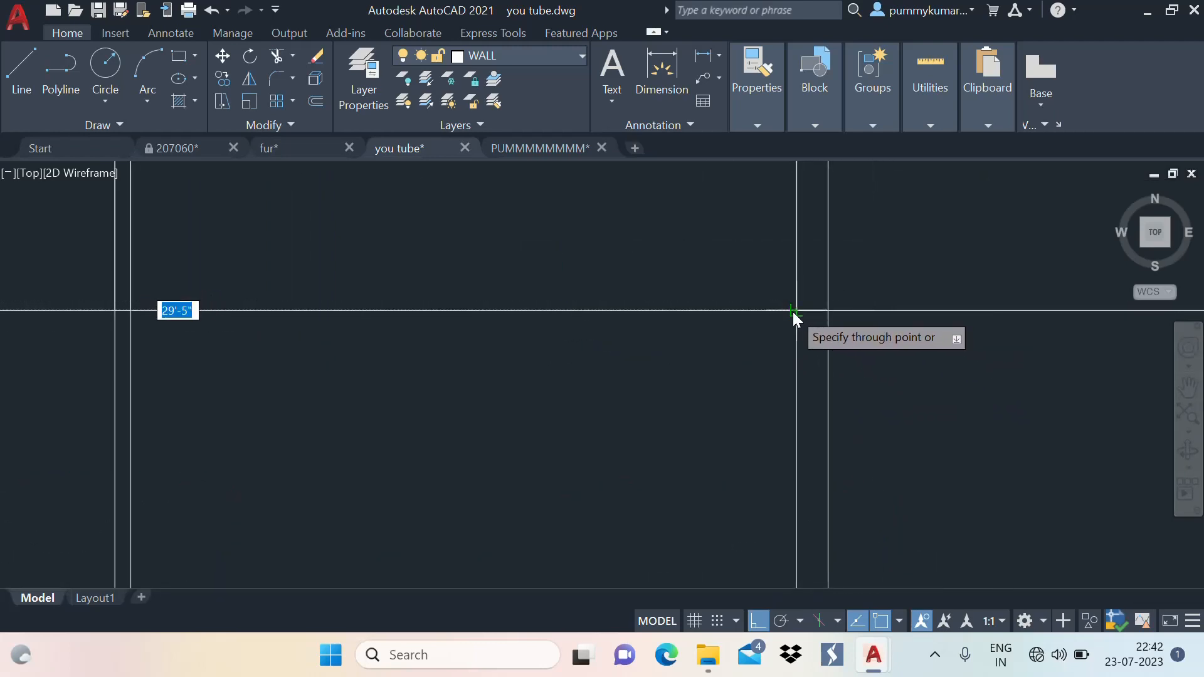
pyautogui.scroll(-3, 800, 353)
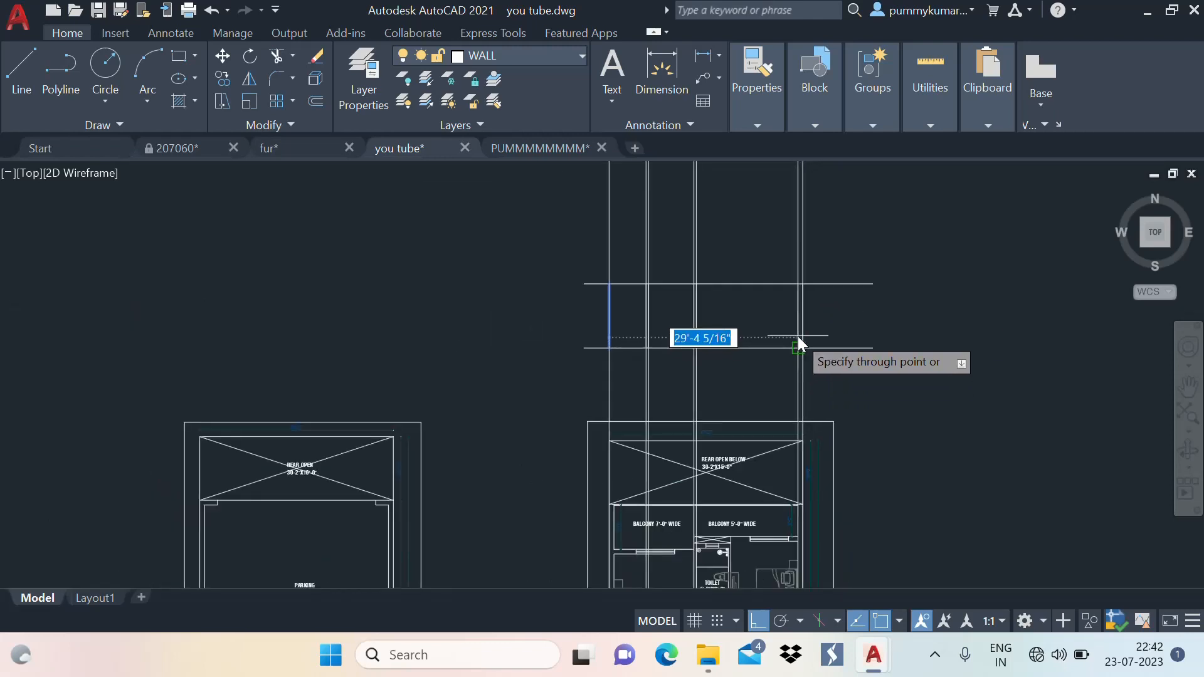
pyautogui.click(799, 344)
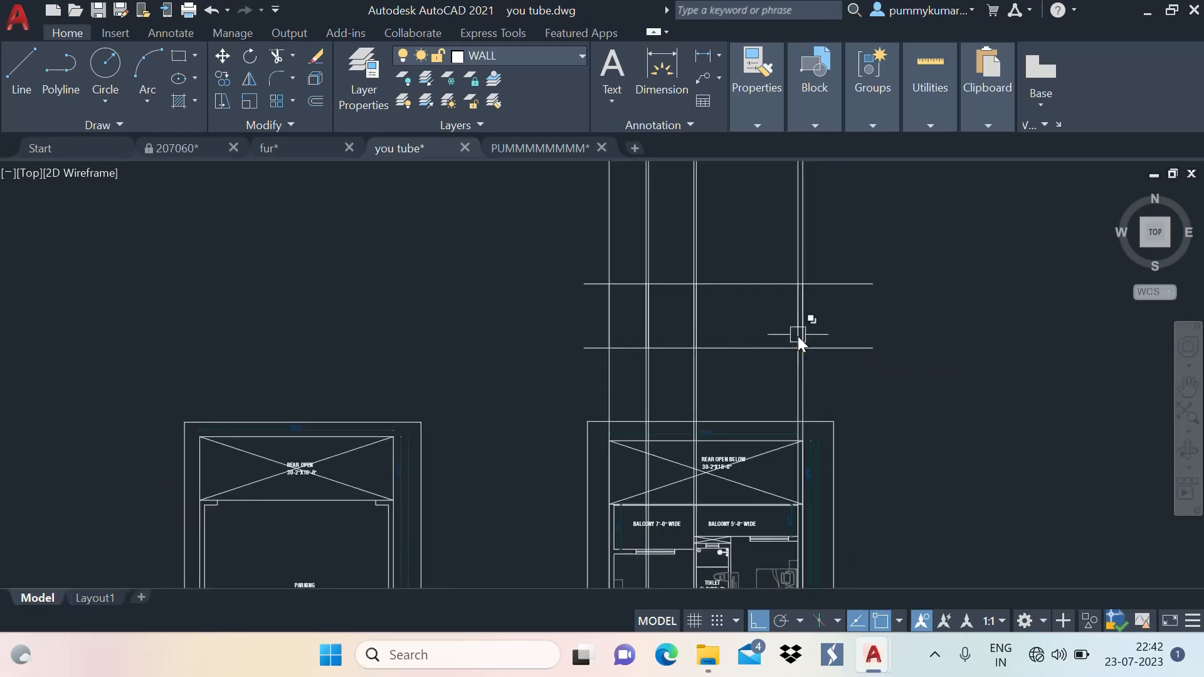
# Delete all the vertical construction lines, keeping the short wall lines between the two horizontals
pyautogui.scroll(4, 822, 327)
pyautogui.scroll(-4, 823, 332)
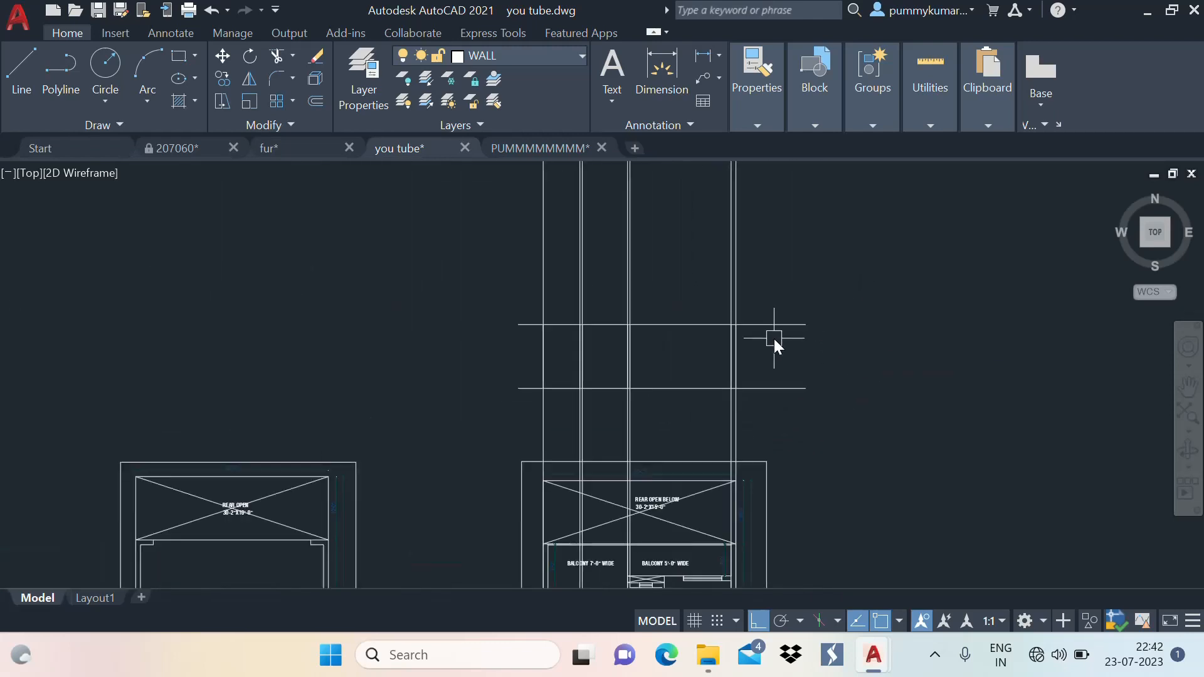
pyautogui.click(806, 248)
pyautogui.click(519, 220)
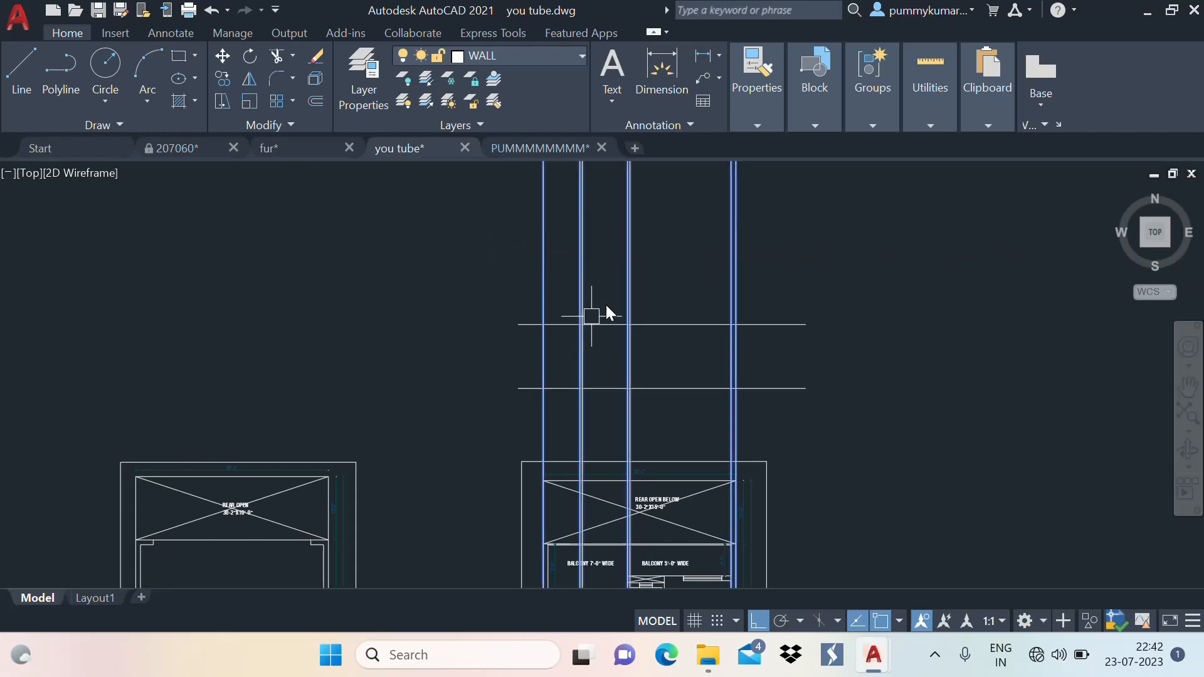
pyautogui.press('Delete')
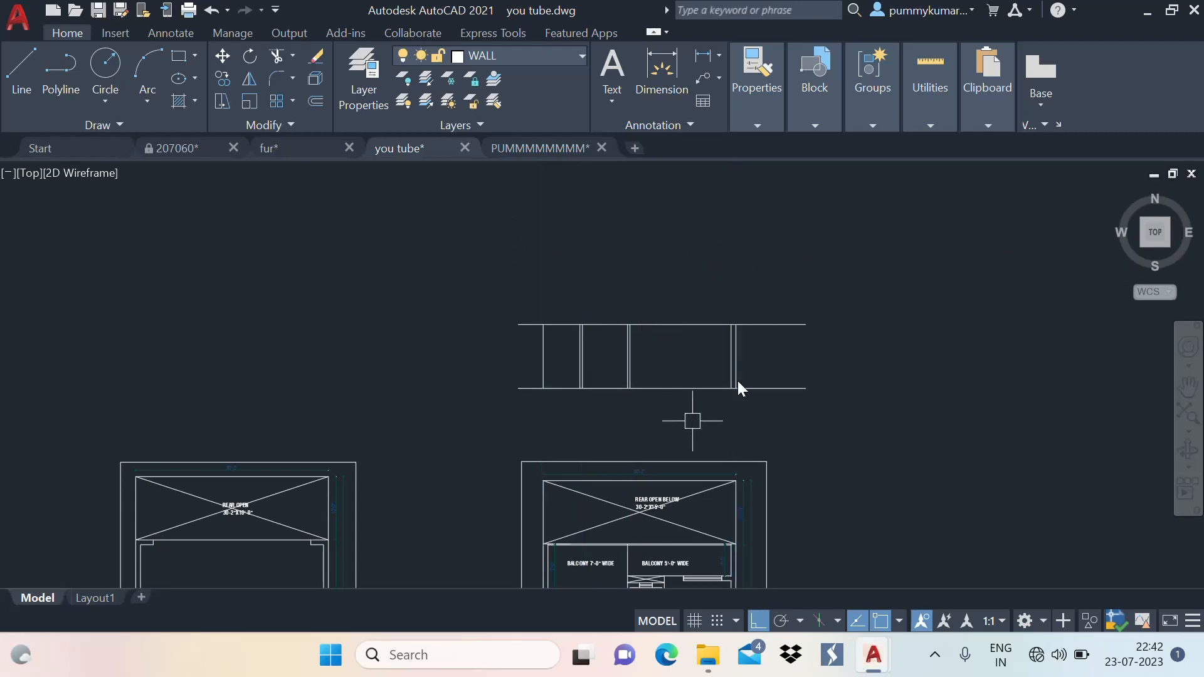
# Fillet both horizontal lines with the outermost kitchen-side wall line to close the right-hand corners of the section outline
pyautogui.scroll(6, 754, 371)
pyautogui.moveTo(756, 371); pyautogui.dragTo(824, 334, button='middle')
pyautogui.write('f')
pyautogui.press('Return')
pyautogui.scroll(-2, 757, 399)
pyautogui.scroll(2, 747, 408)
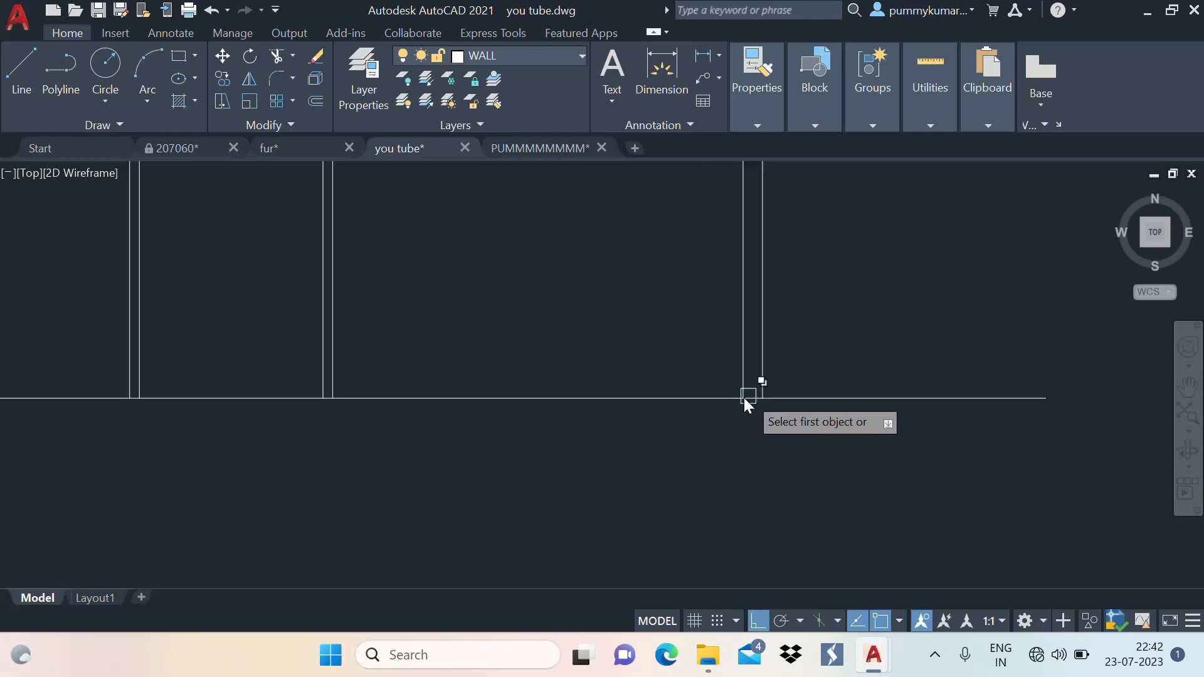
pyautogui.click(705, 401)
pyautogui.scroll(-2, 743, 445)
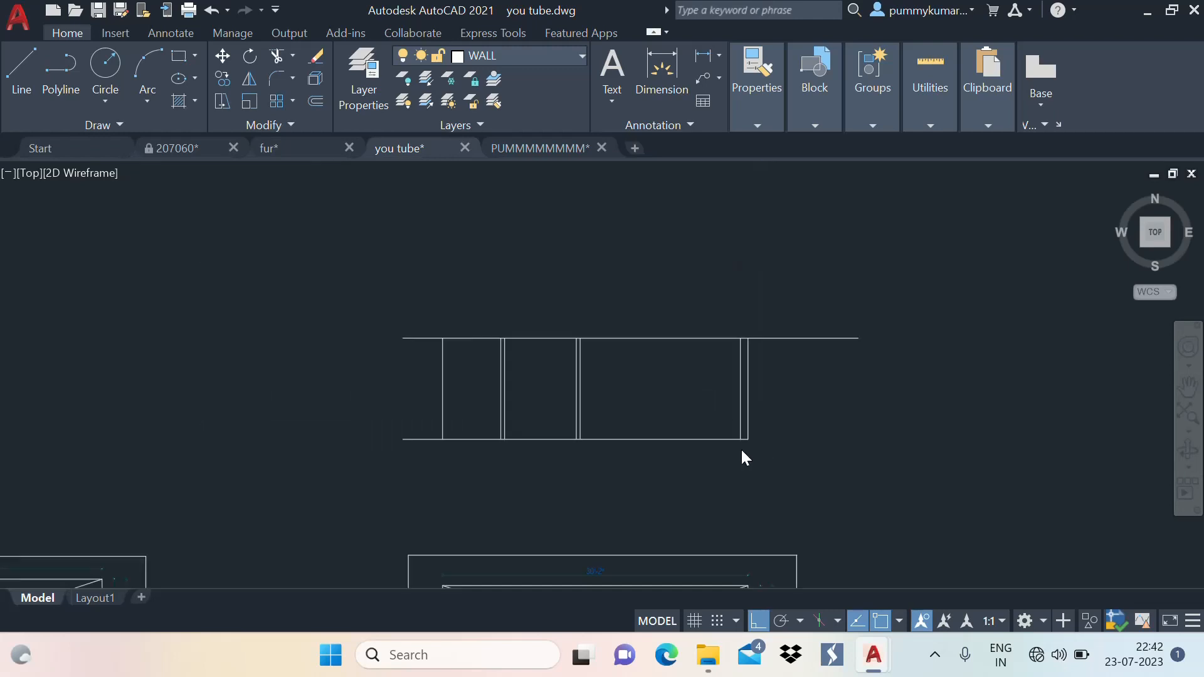
pyautogui.scroll(2, 737, 338)
pyautogui.click(758, 422)
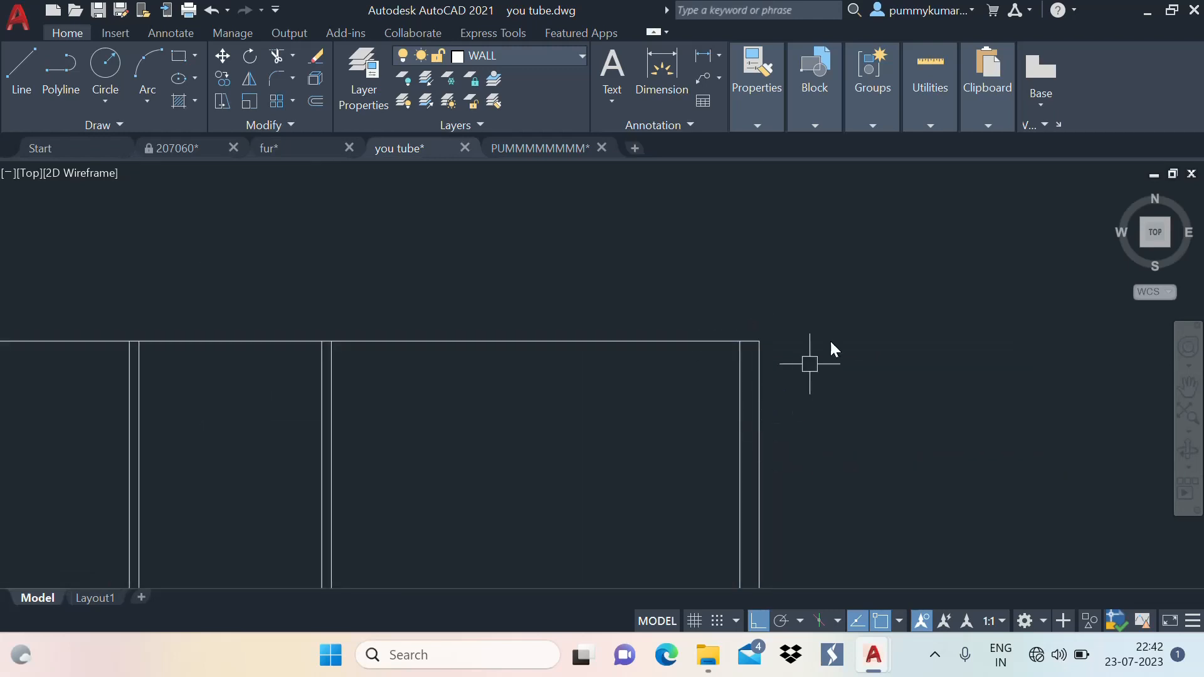
# Fillet both horizontal lines with the shaft-side outer wall line to close the left-hand corners of the section outline
pyautogui.press('Return')
pyautogui.scroll(-2, 809, 358)
pyautogui.scroll(2, 663, 367)
pyautogui.click(676, 361)
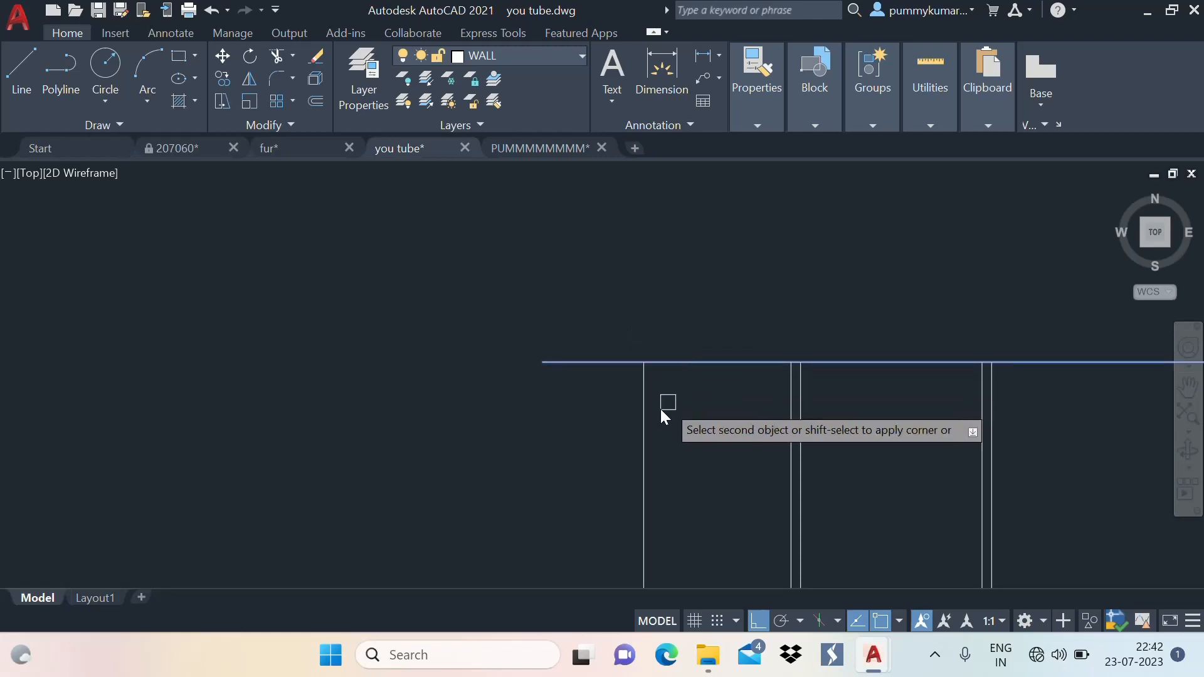
pyautogui.click(643, 417)
pyautogui.press('Return')
pyautogui.scroll(-2, 650, 274)
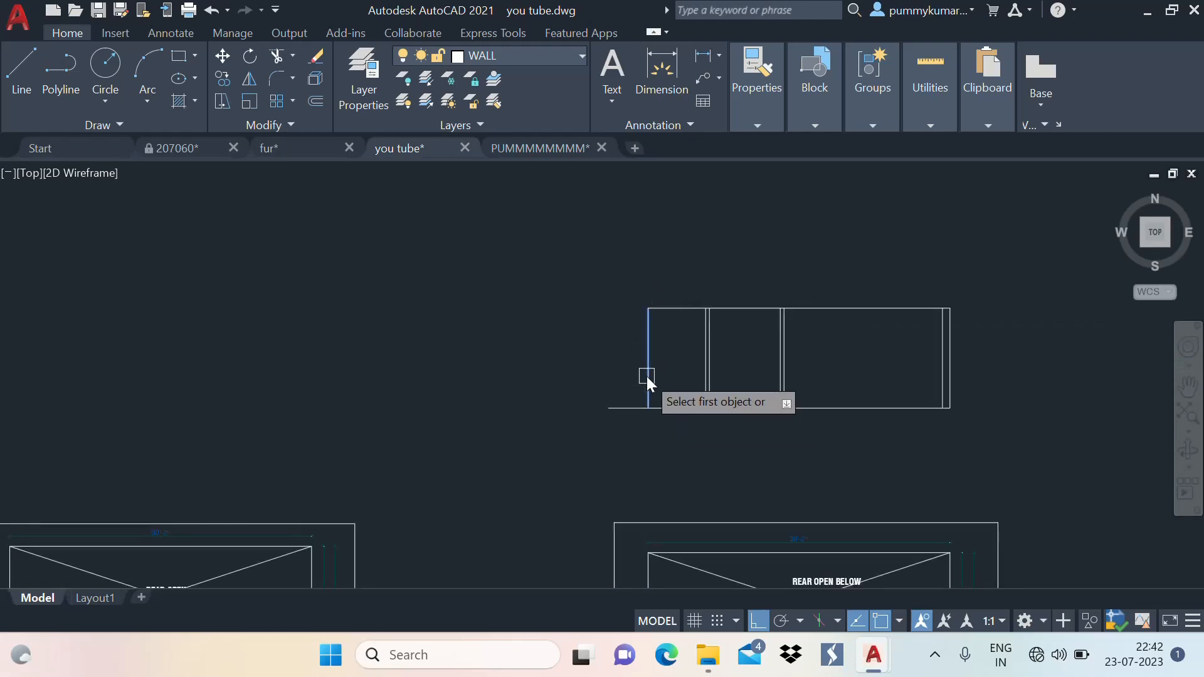
pyautogui.click(646, 377)
pyautogui.click(666, 409)
pyautogui.scroll(1, 833, 398)
pyautogui.moveTo(833, 398); pyautogui.dragTo(777, 385, button='middle')
pyautogui.scroll(-2, 710, 309)
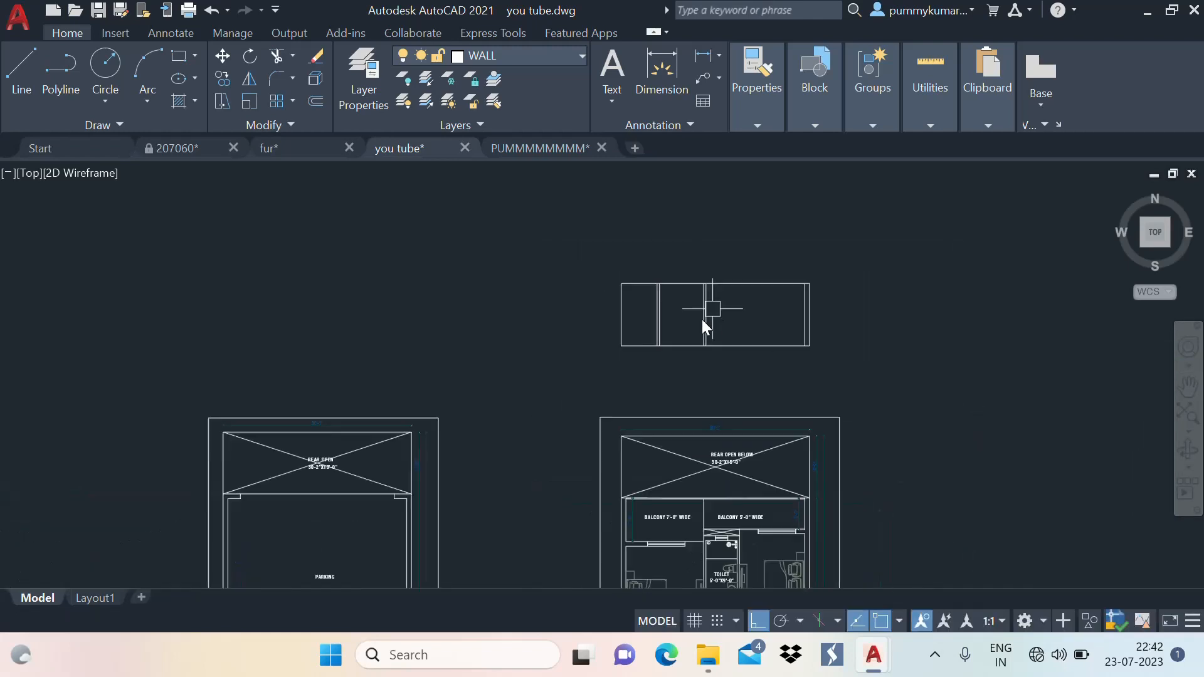
pyautogui.scroll(3, 701, 329)
pyautogui.moveTo(701, 329)
pyautogui.mouseDown(button='middle')
pyautogui.moveTo(744, 282)
pyautogui.moveTo(726, 353)
pyautogui.mouseUp(button='middle')
pyautogui.scroll(-2, 743, 283)
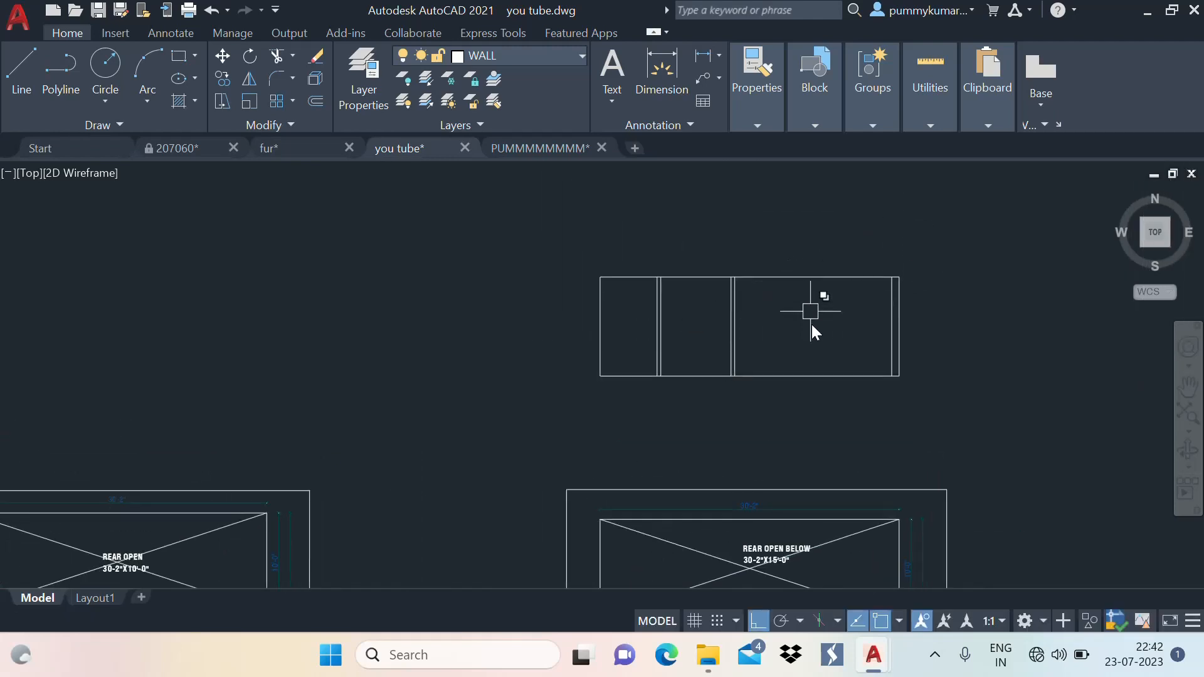
# Offset the section outline's top horizontal line 4" downward to form the underside of the slab
pyautogui.moveTo(801, 334); pyautogui.dragTo(750, 380, button='middle')
pyautogui.press('o')
pyautogui.press('Return')
pyautogui.press('Return')
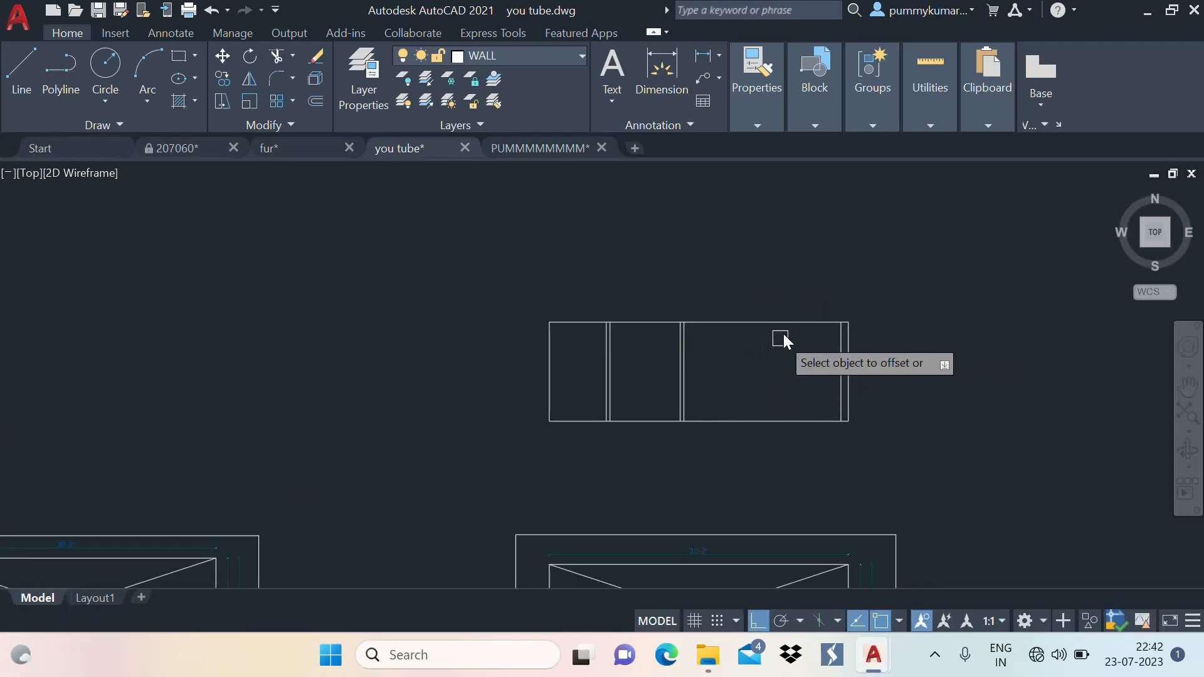
pyautogui.click(793, 324)
pyautogui.scroll(4, 796, 340)
pyautogui.write('4')
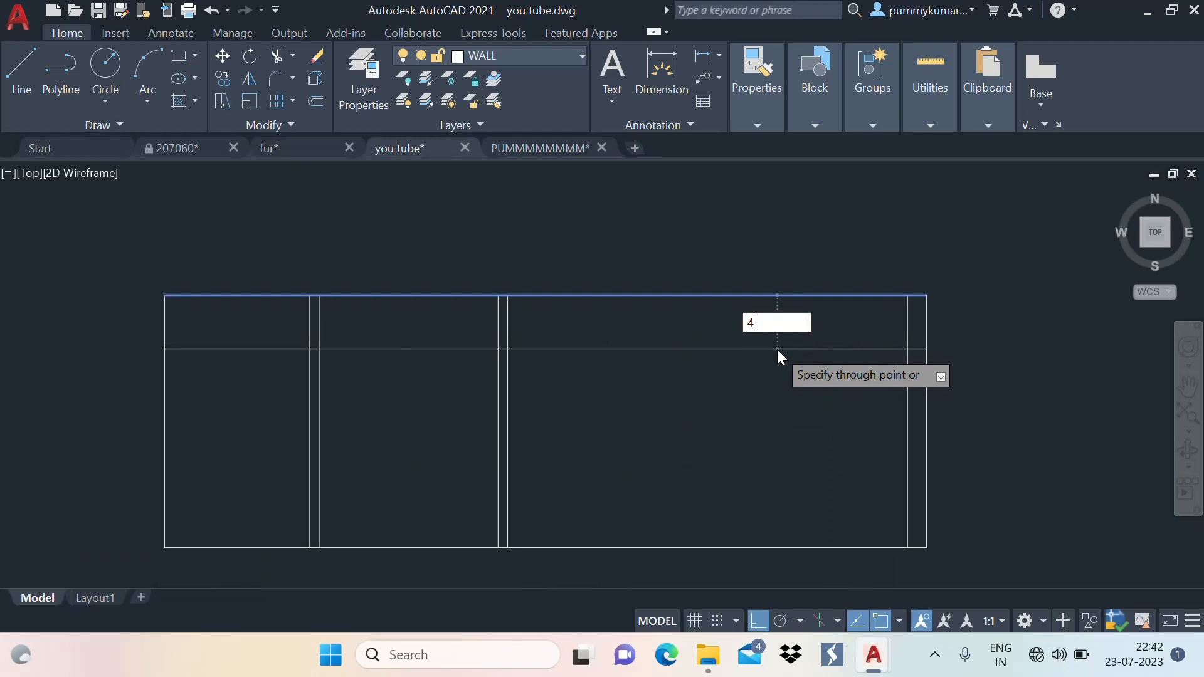
pyautogui.press('Return')
# Offset the slab underside line downward to form the beam bottom line
pyautogui.moveTo(632, 314); pyautogui.dragTo(706, 277, button='middle')
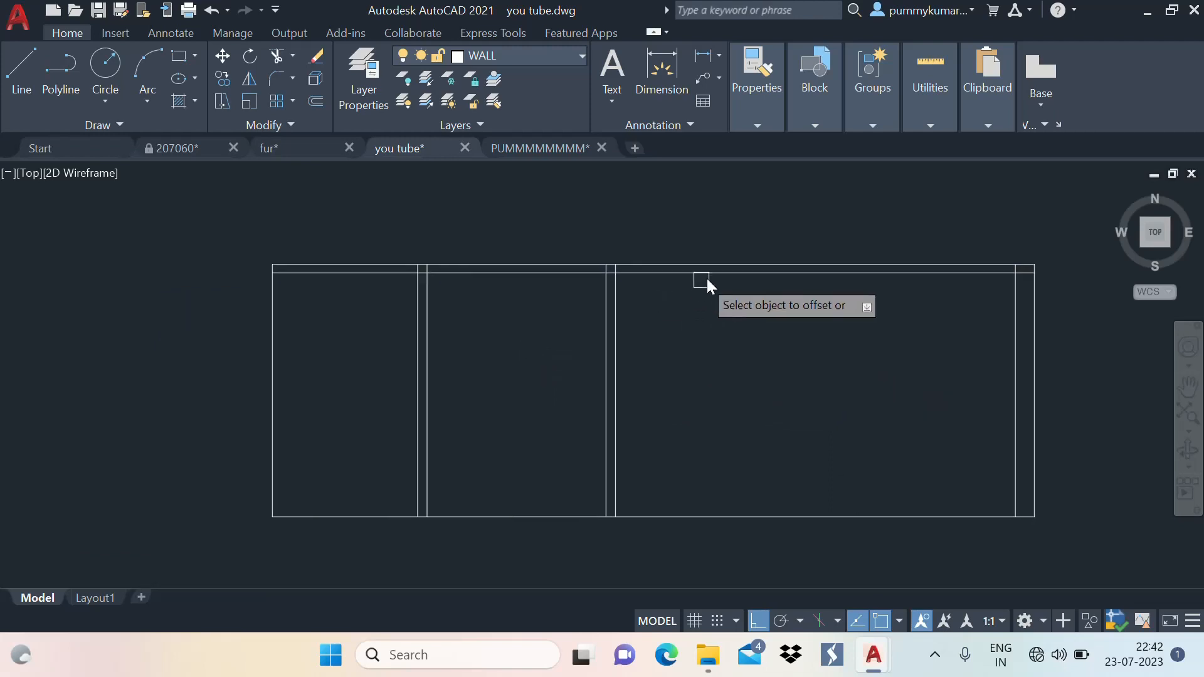
pyautogui.click(706, 277)
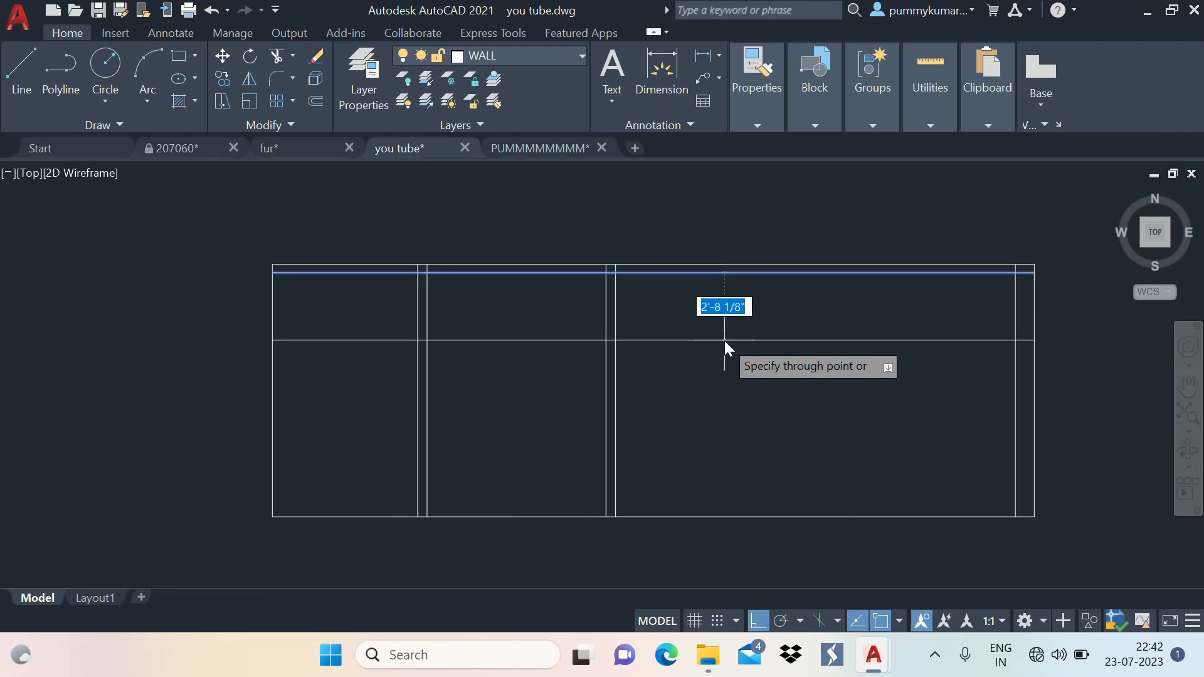
pyautogui.write('4')
pyautogui.press('Return')
pyautogui.press('Escape')
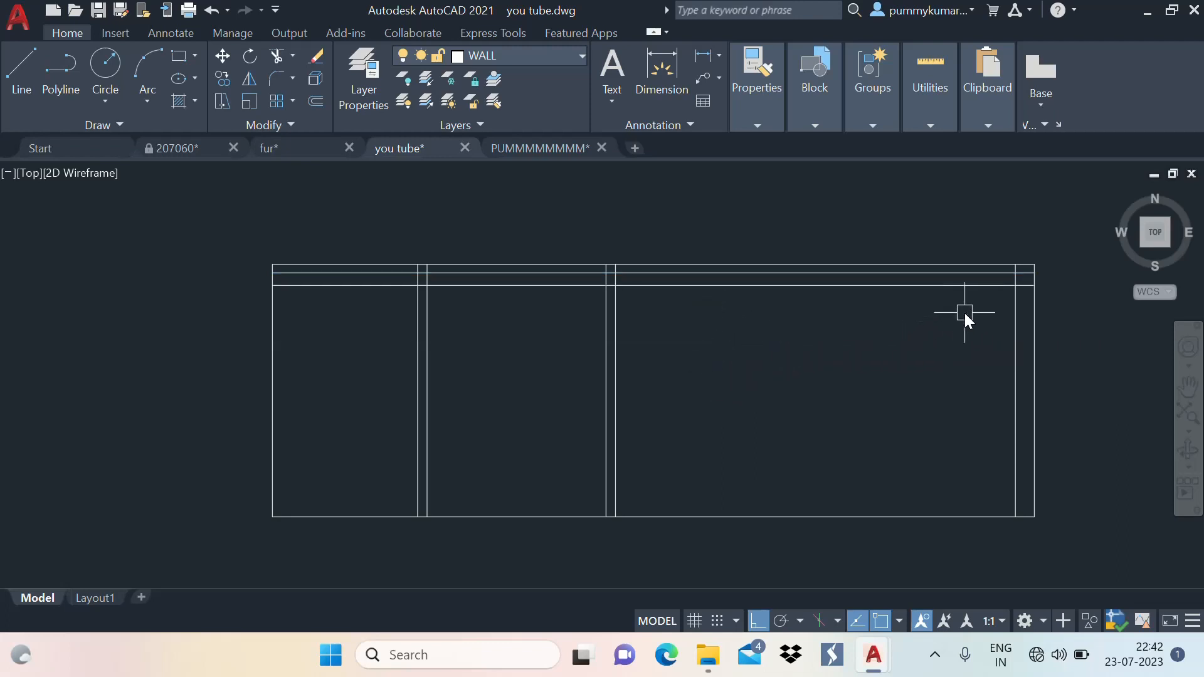
# Trim the slab underside line and the inner wall line where they cross at the kitchen-side outer wall's top corner
pyautogui.scroll(2, 964, 314)
pyautogui.moveTo(948, 322); pyautogui.dragTo(883, 366, button='middle')
pyautogui.write('tr')
pyautogui.press('Return')
pyautogui.scroll(2, 995, 290)
pyautogui.scroll(2, 995, 289)
pyautogui.click(995, 290)
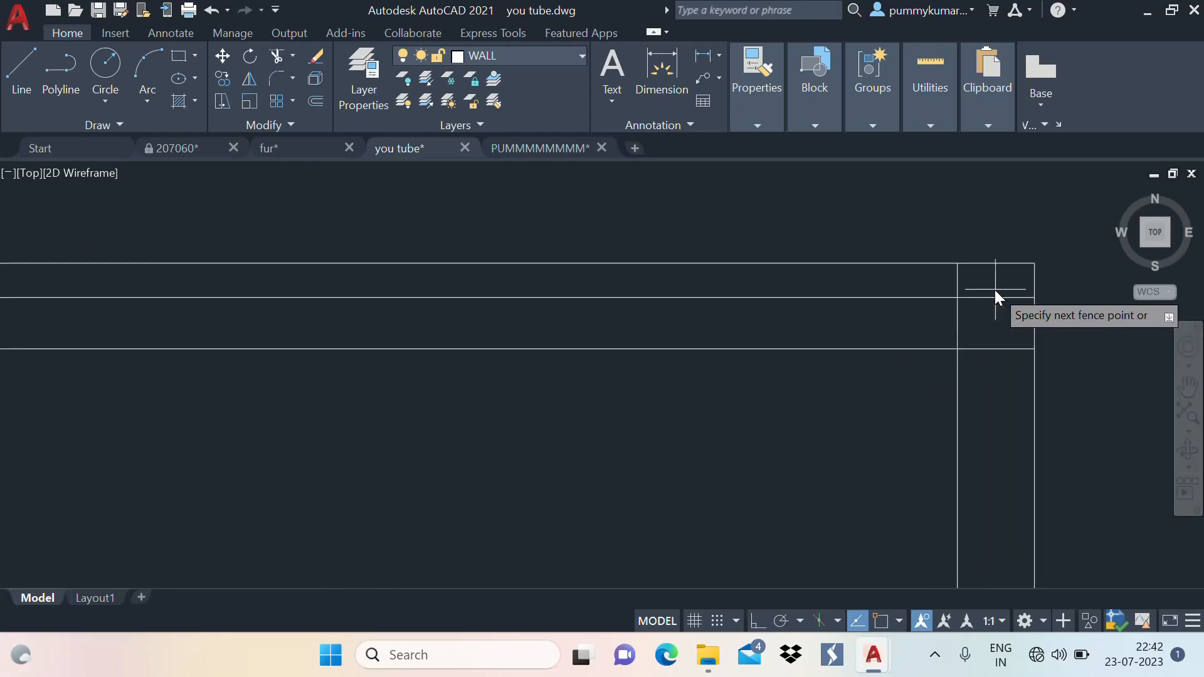
pyautogui.click(991, 306)
pyautogui.click(957, 278)
pyautogui.scroll(-2, 1015, 283)
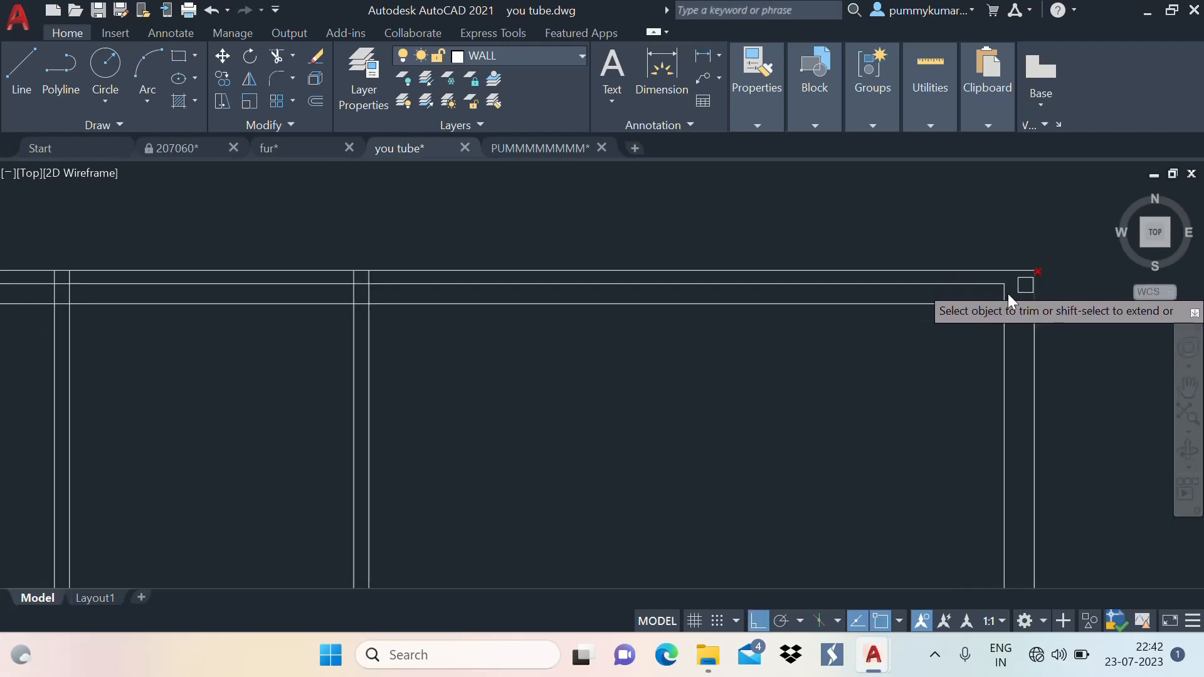
# Trim the slab underside line and both wall lines within the slab at the kitchen-side staircase wall
pyautogui.moveTo(341, 300); pyautogui.dragTo(622, 309, button='middle')
pyautogui.scroll(4, 632, 301)
pyautogui.click(666, 291)
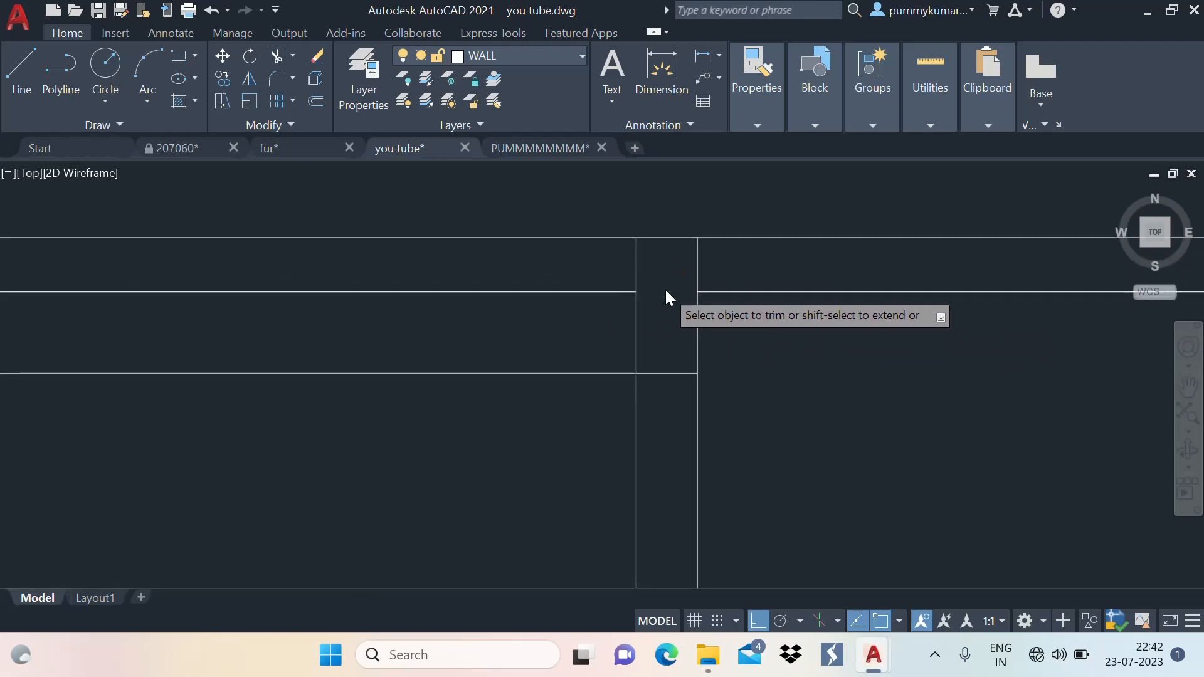
pyautogui.click(634, 263)
pyautogui.click(697, 265)
pyautogui.scroll(-4, 792, 297)
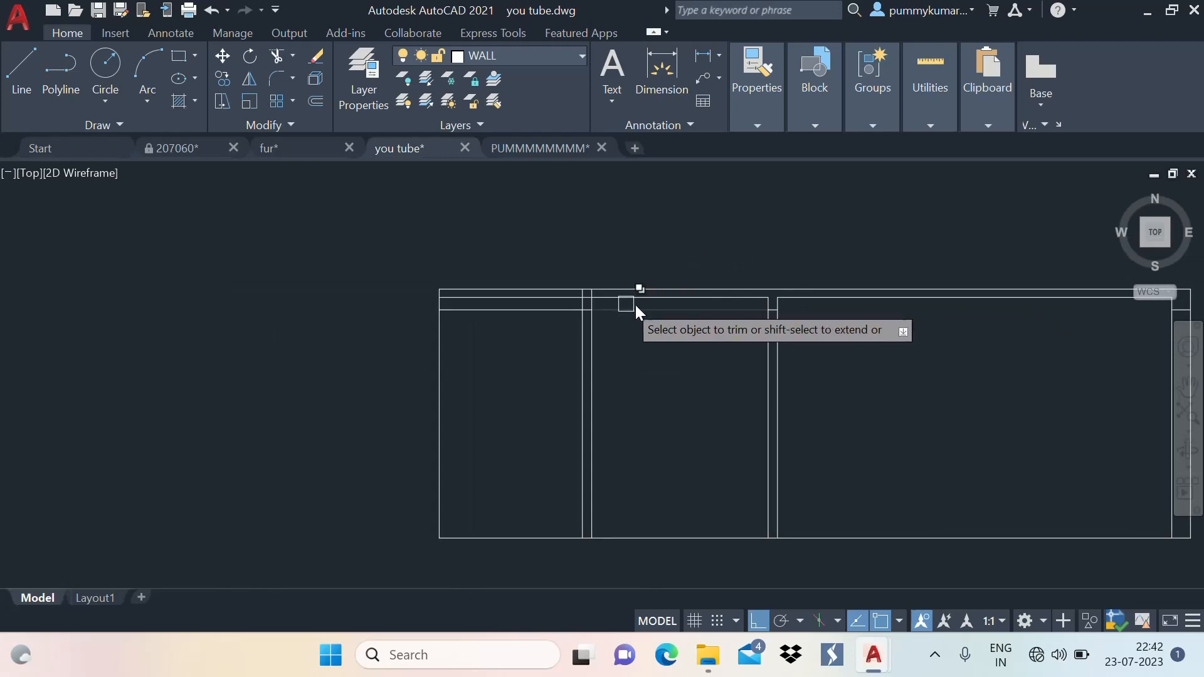
# Trim the slab and beam lines out of the shaft bay and clear the slab line inside the shaft-side staircase wall
pyautogui.scroll(3, 586, 315)
pyautogui.click(546, 309)
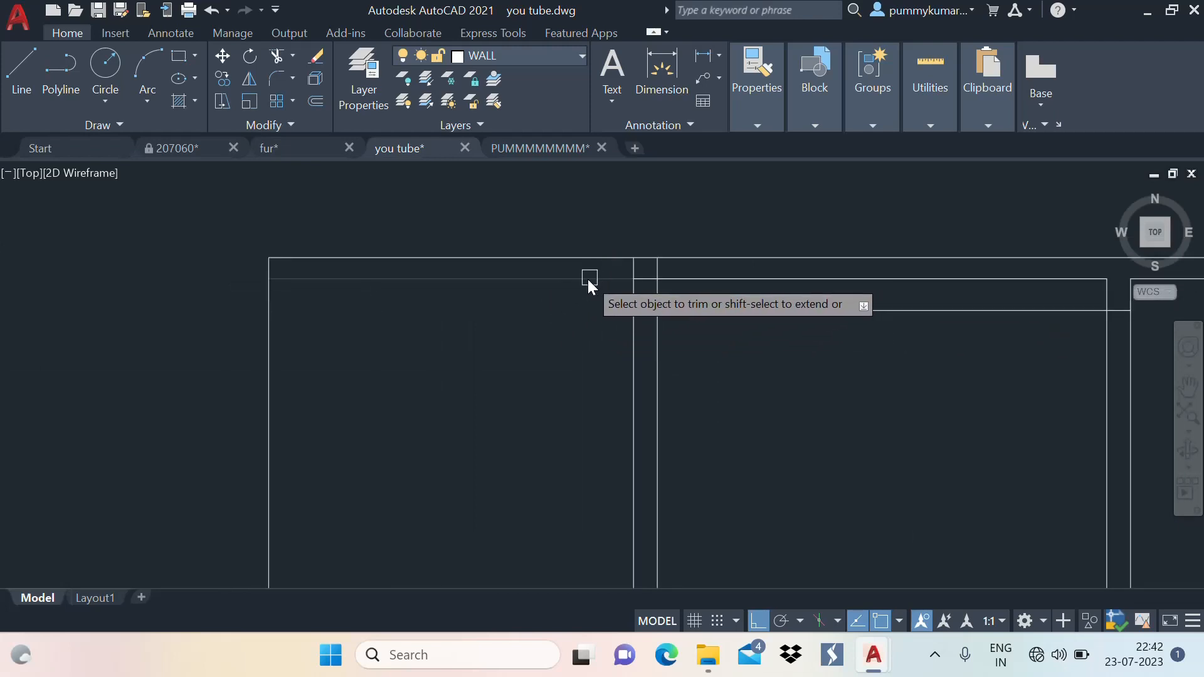
pyautogui.click(588, 279)
pyautogui.scroll(4, 642, 266)
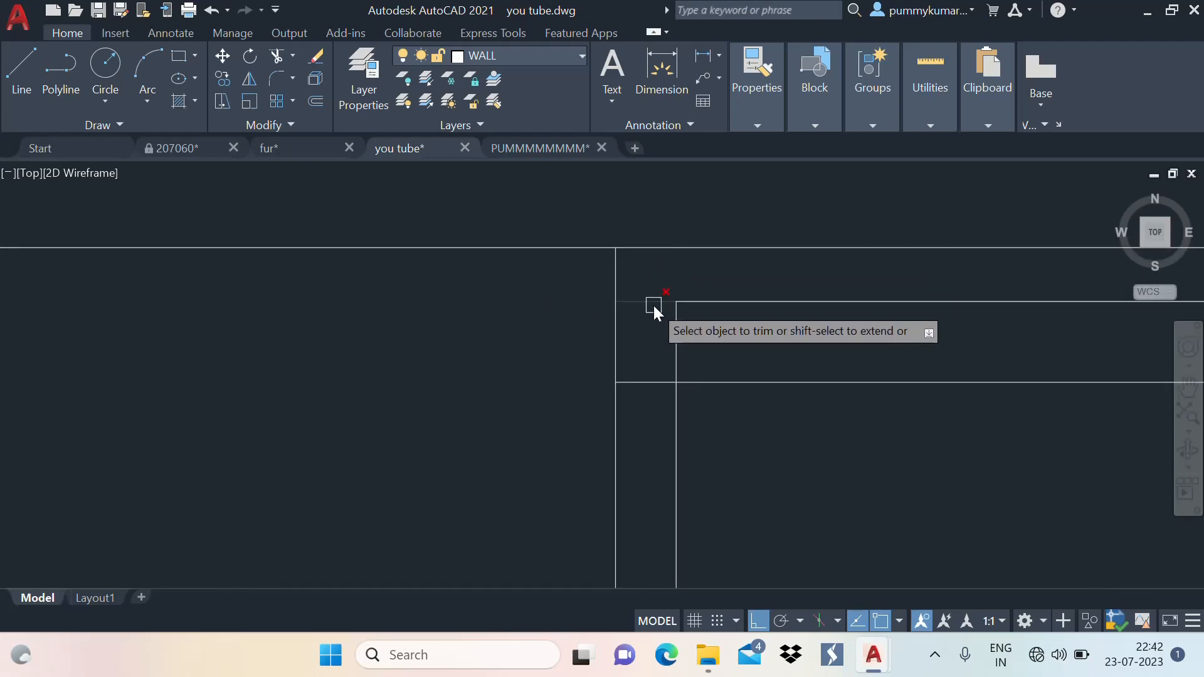
pyautogui.scroll(-4, 646, 285)
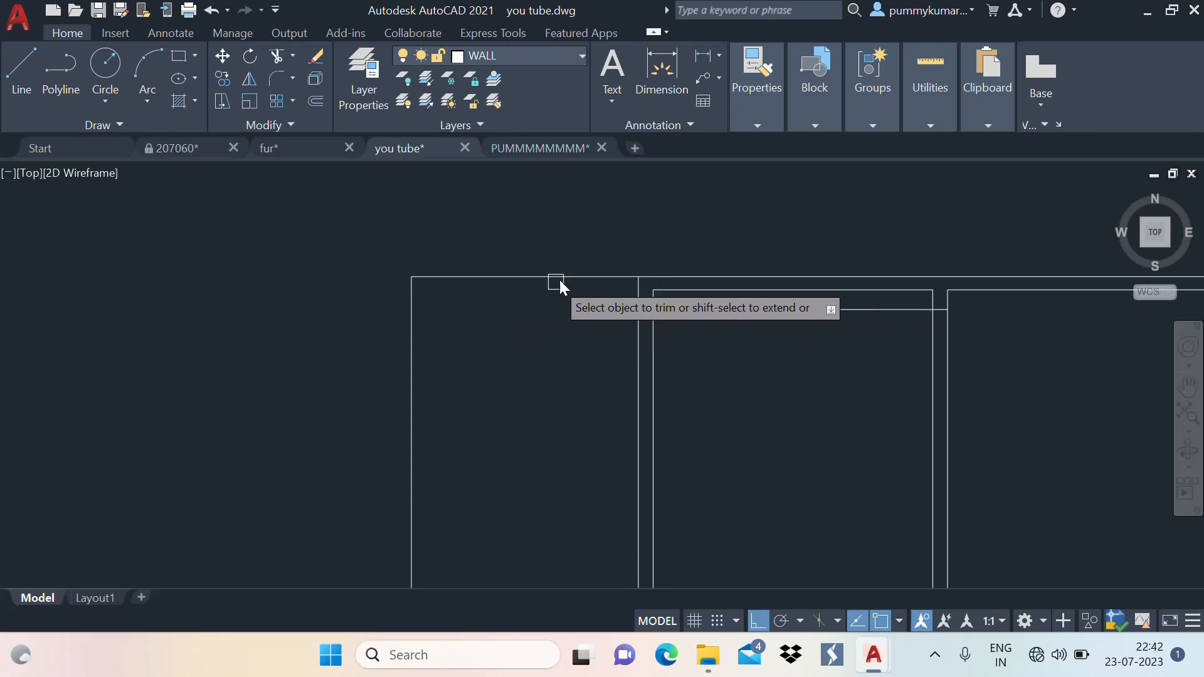
pyautogui.scroll(-4, 577, 301)
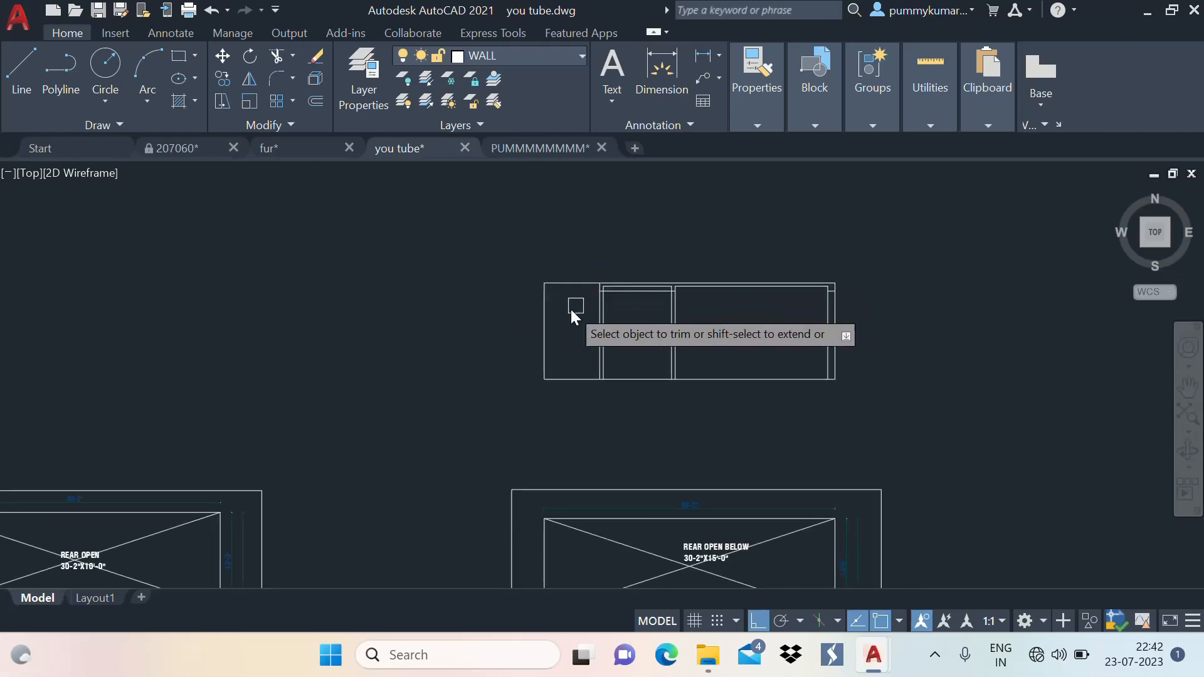
# Trim the beam bottom line between the two staircase walls
pyautogui.scroll(2, 570, 326)
pyautogui.scroll(2, 595, 367)
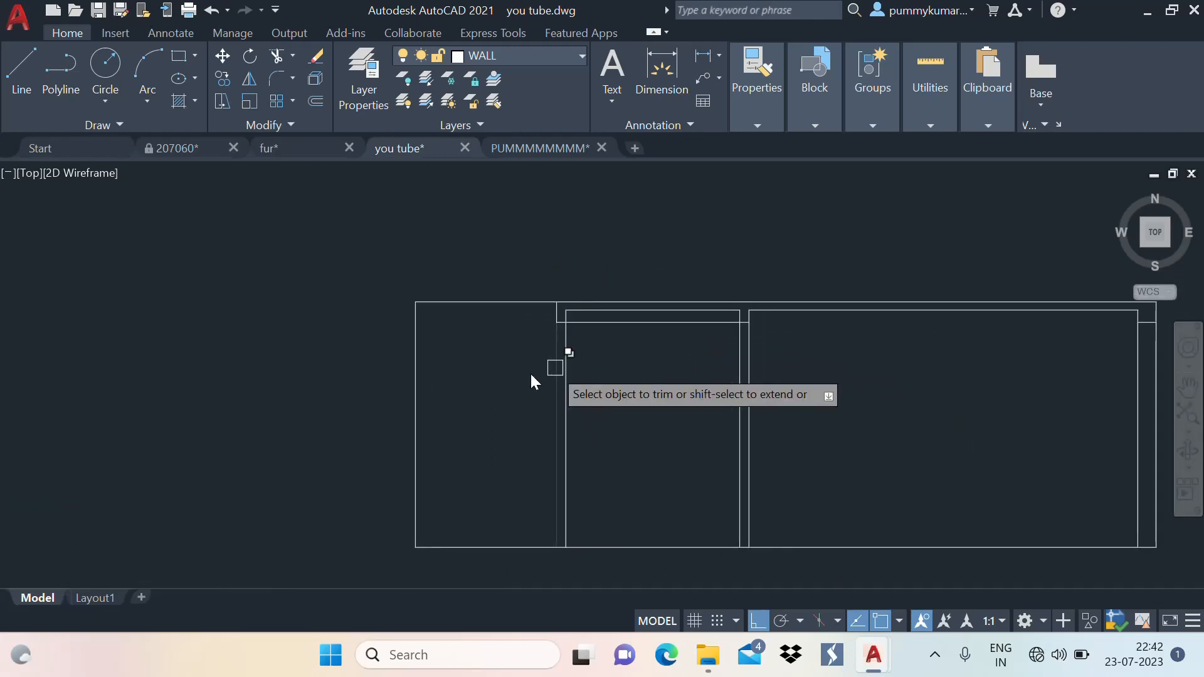
pyautogui.moveTo(603, 325); pyautogui.dragTo(518, 322, button='middle')
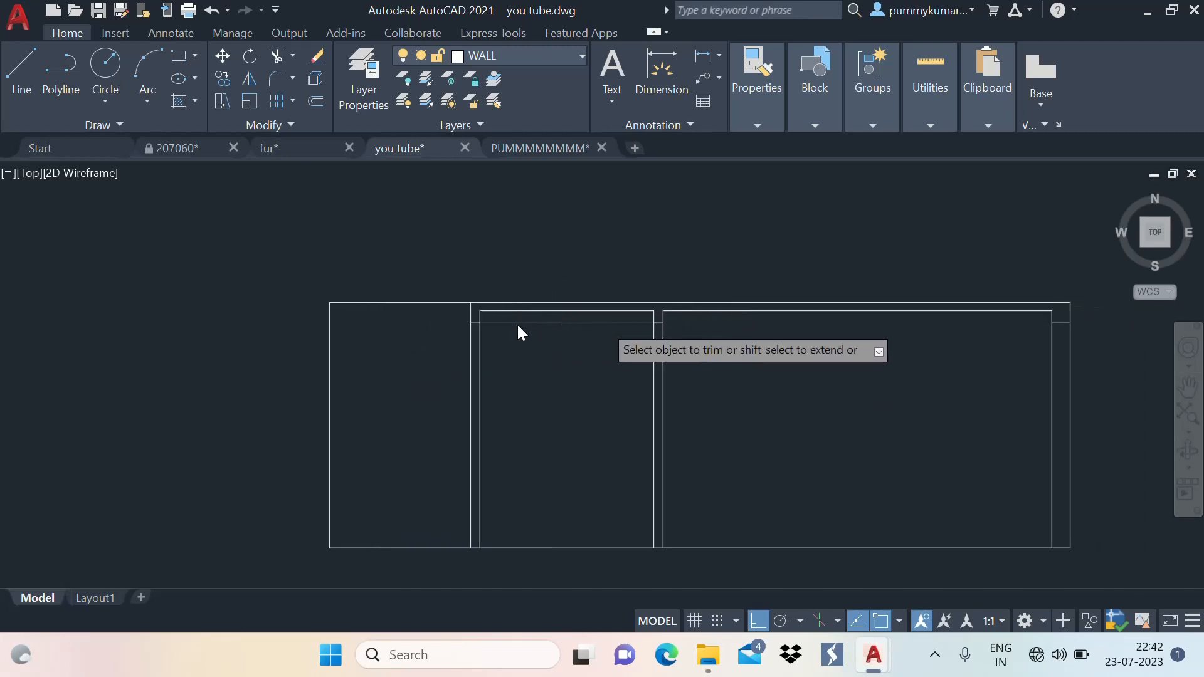
pyautogui.scroll(3, 588, 333)
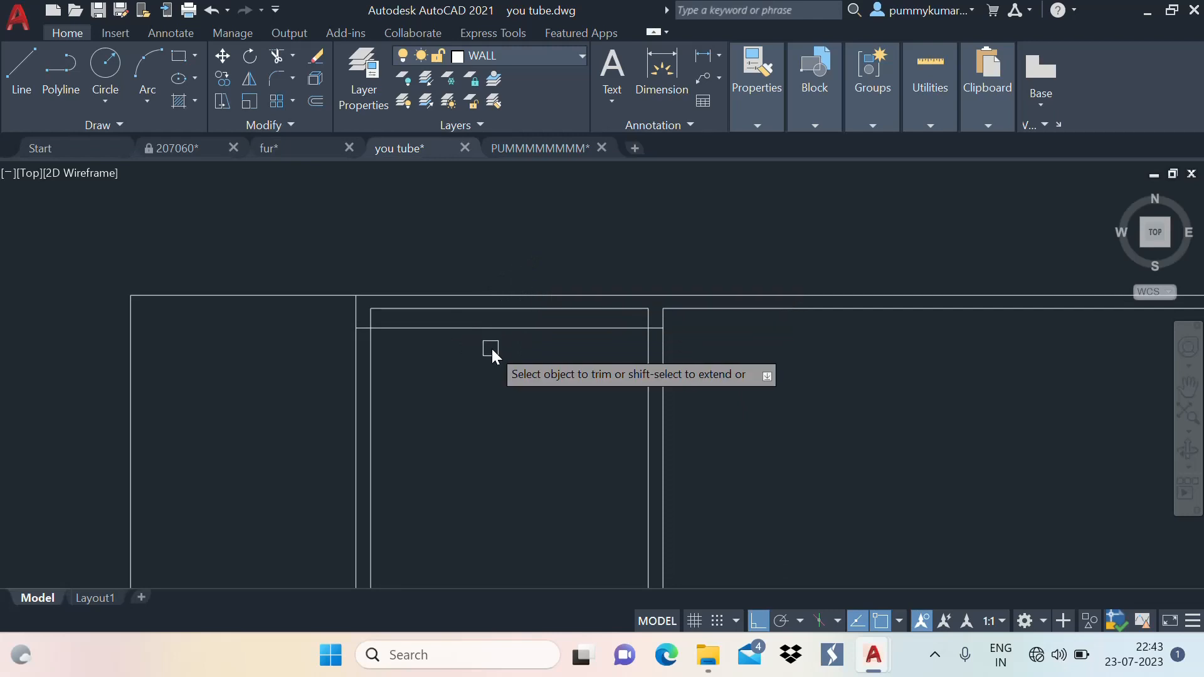
pyautogui.click(578, 327)
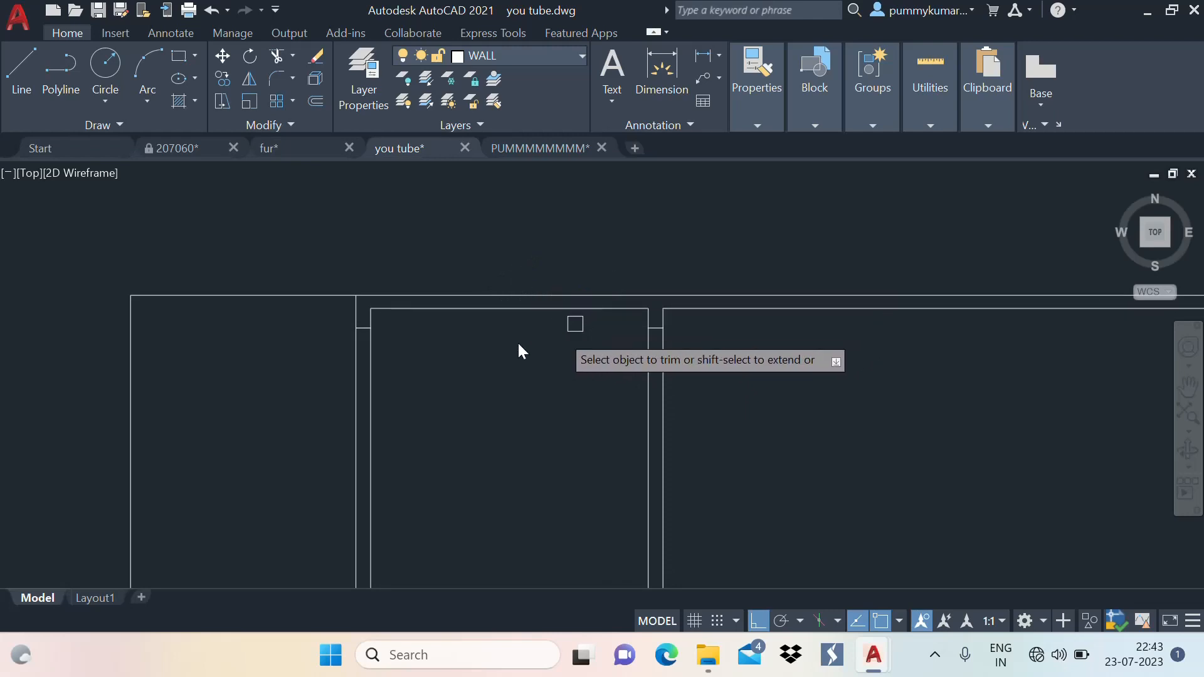
pyautogui.press('Escape')
pyautogui.scroll(-2, 506, 368)
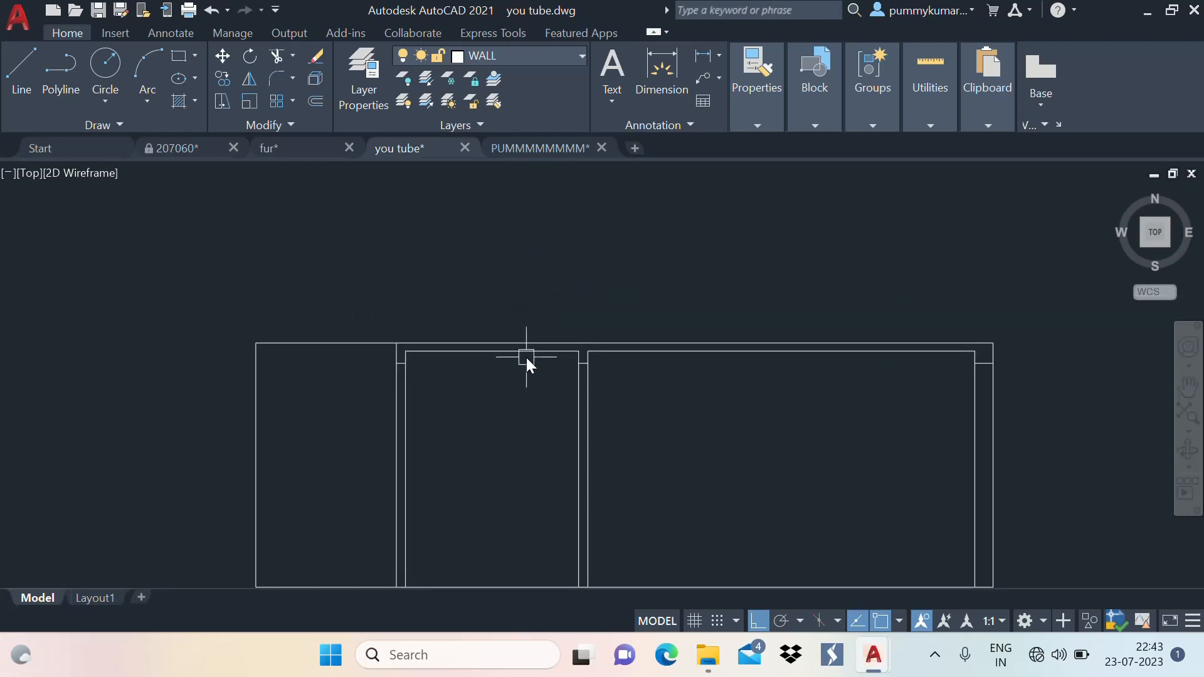
# Extend the inner faces of both staircase walls up to the section's top line
pyautogui.write('ex')
pyautogui.press('Return')
pyautogui.click(566, 388)
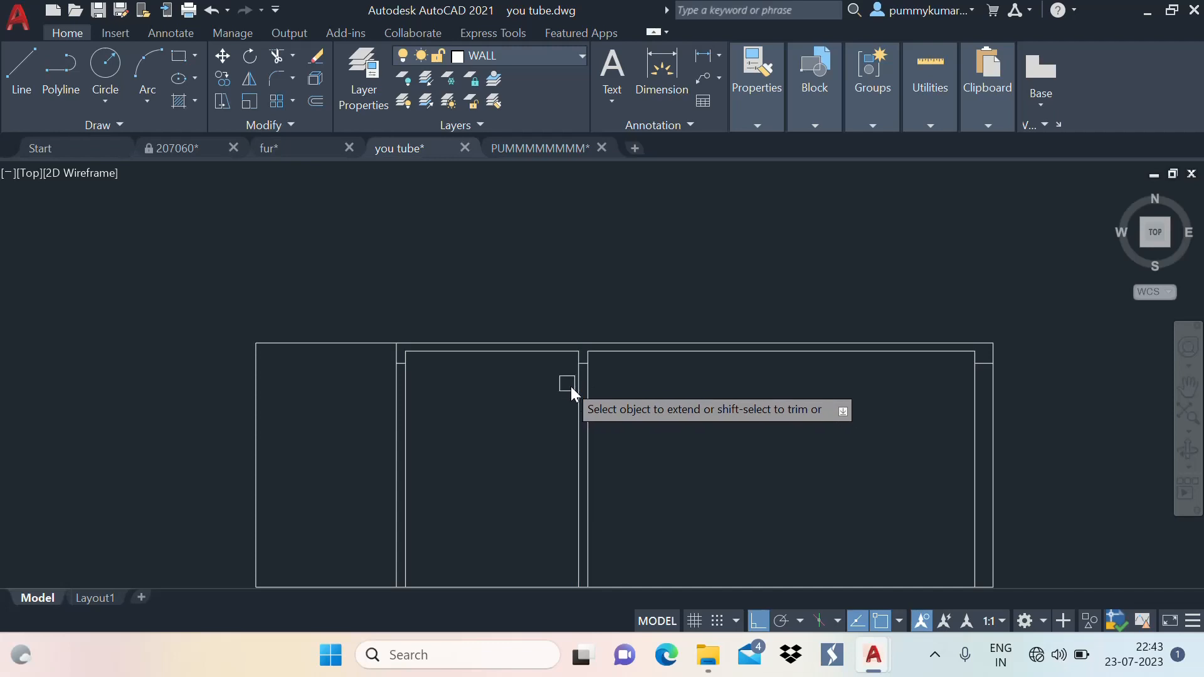
pyautogui.click(406, 393)
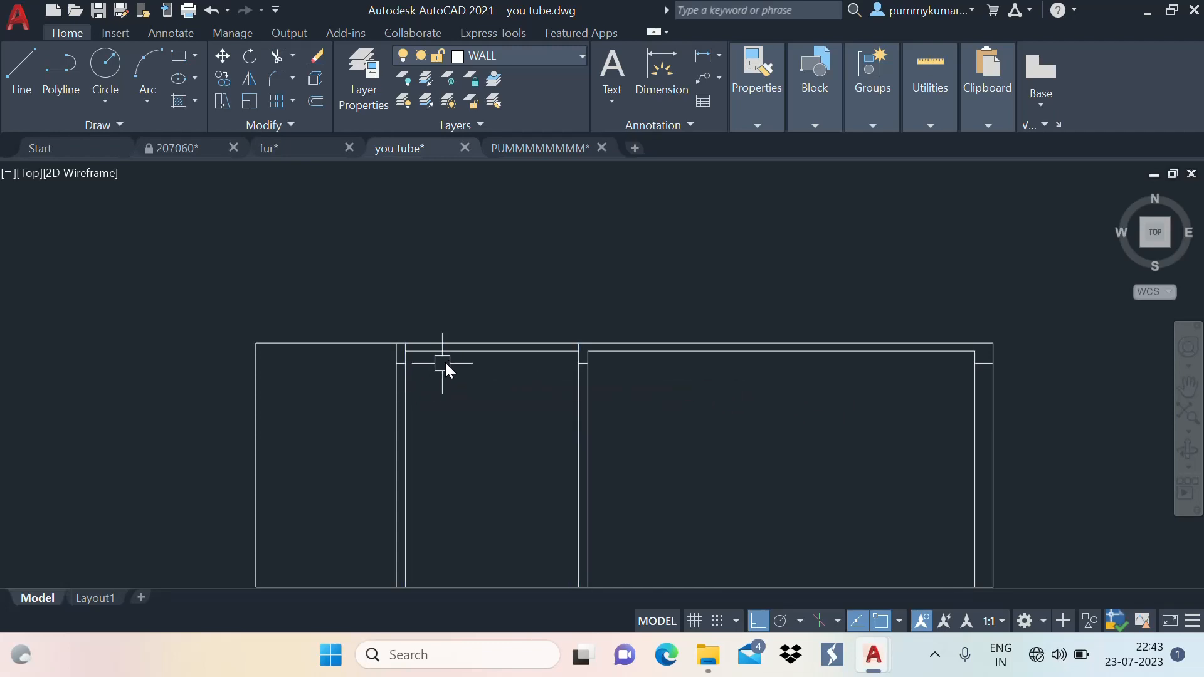
pyautogui.press('Escape')
# Trim the top line and slab underside line between the staircase walls to leave the staircase bay open above
pyautogui.write('tr')
pyautogui.press('Return')
pyautogui.click(518, 326)
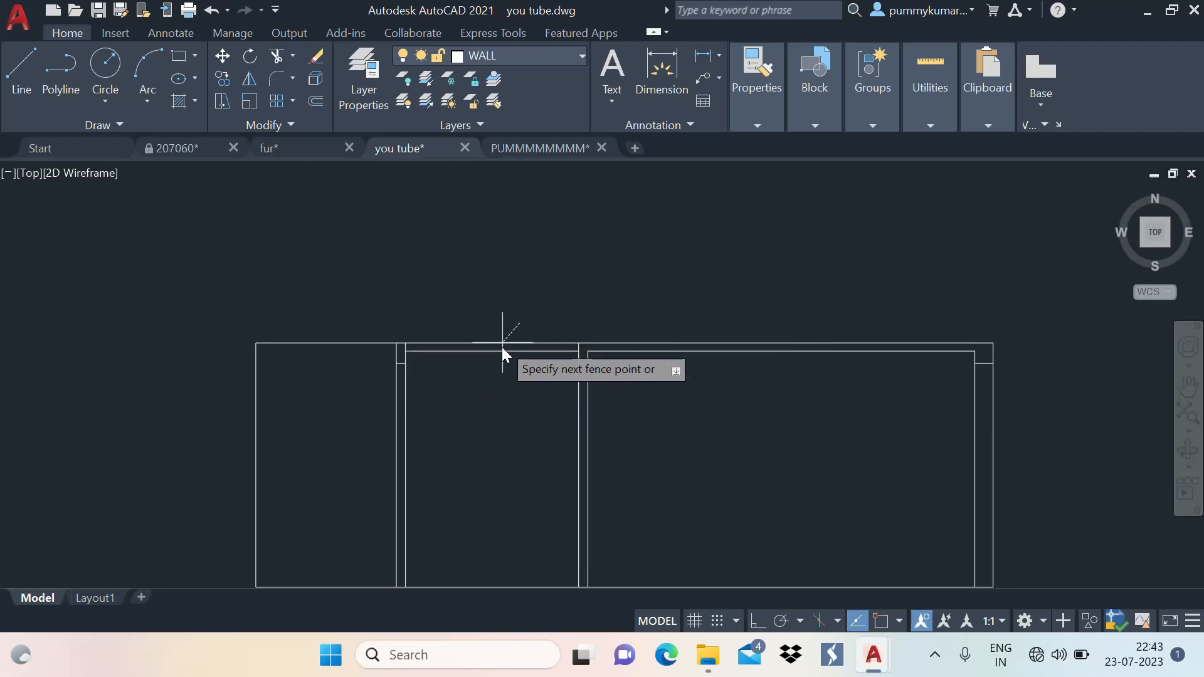
pyautogui.press('Escape')
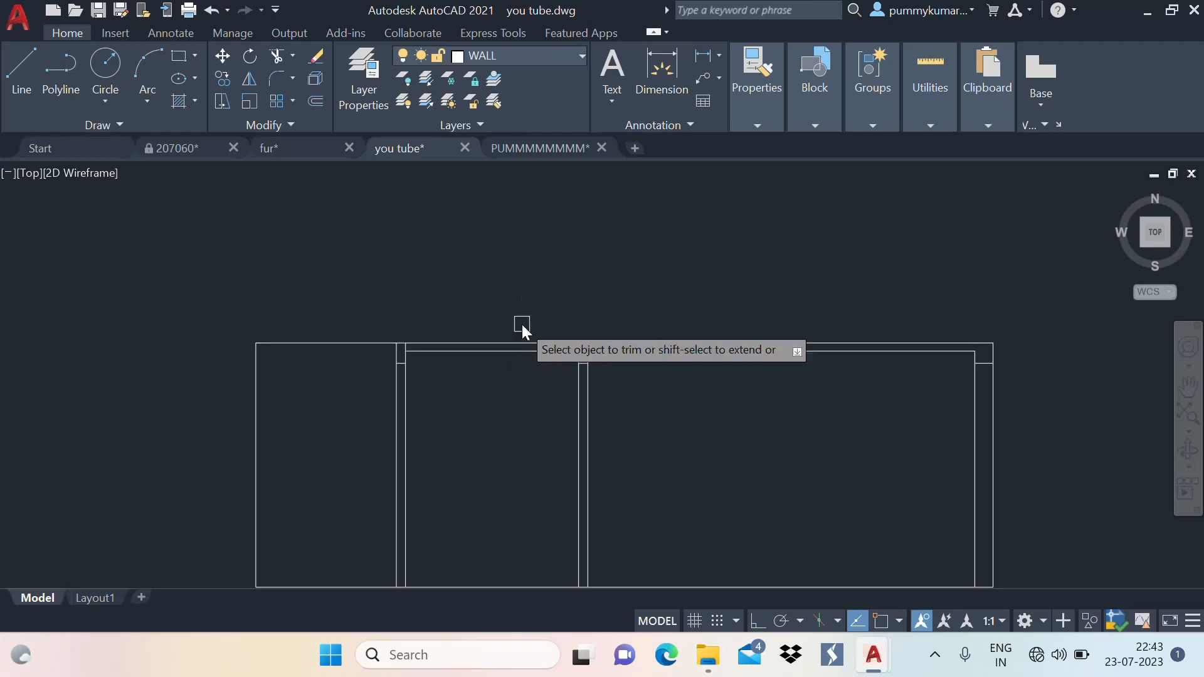
pyautogui.click(517, 343)
pyautogui.click(514, 352)
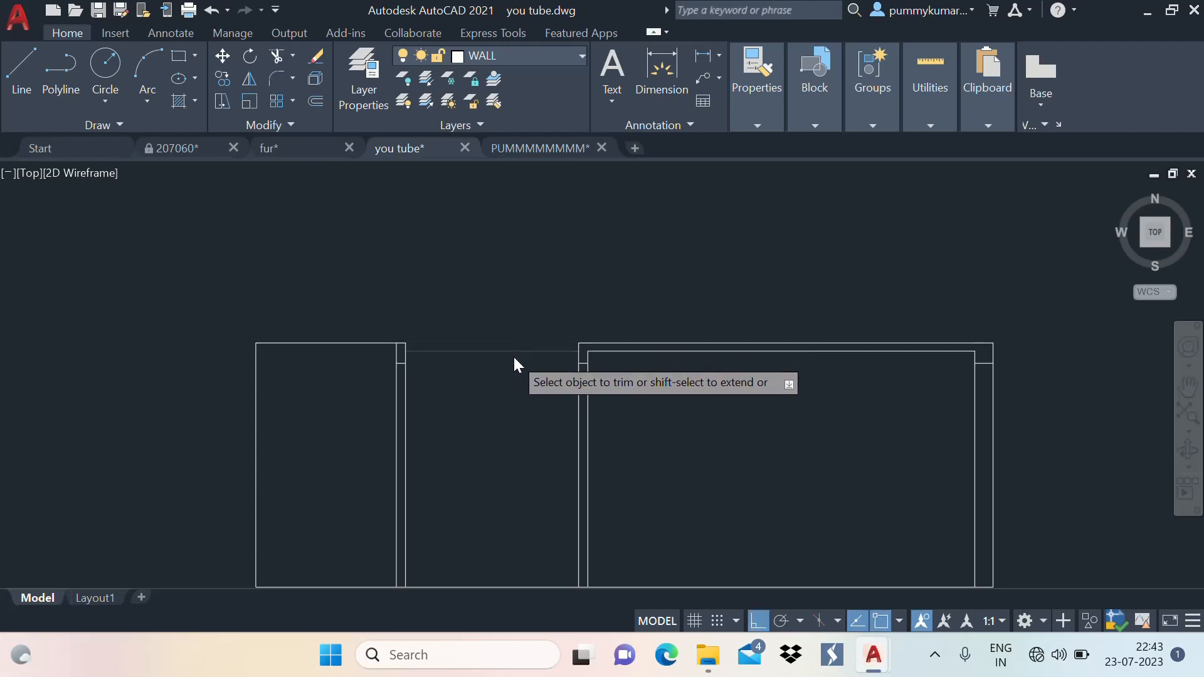
pyautogui.press('Escape')
# Examine the trimmed section outline and compare it with the floor plans below
pyautogui.moveTo(530, 378); pyautogui.dragTo(577, 327, button='middle')
pyautogui.moveTo(812, 329); pyautogui.dragTo(669, 343, button='middle')
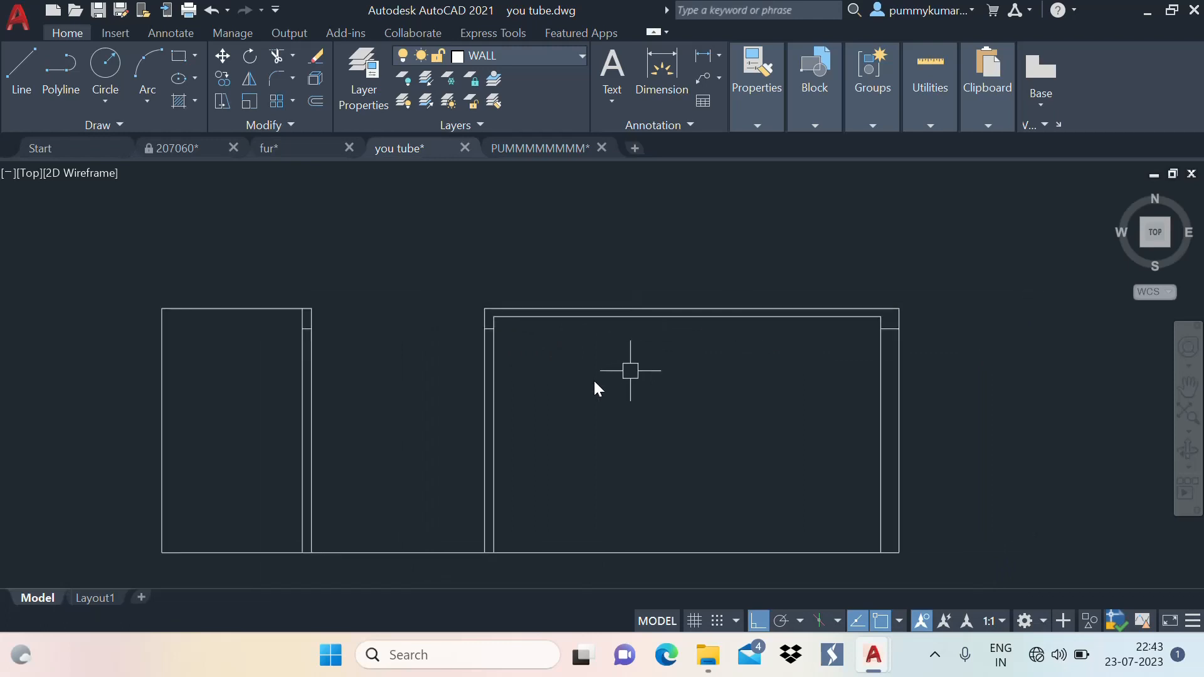
pyautogui.moveTo(507, 393); pyautogui.dragTo(622, 335, button='middle')
pyautogui.moveTo(673, 274); pyautogui.dragTo(663, 343, button='middle')
pyautogui.scroll(-2, 690, 330)
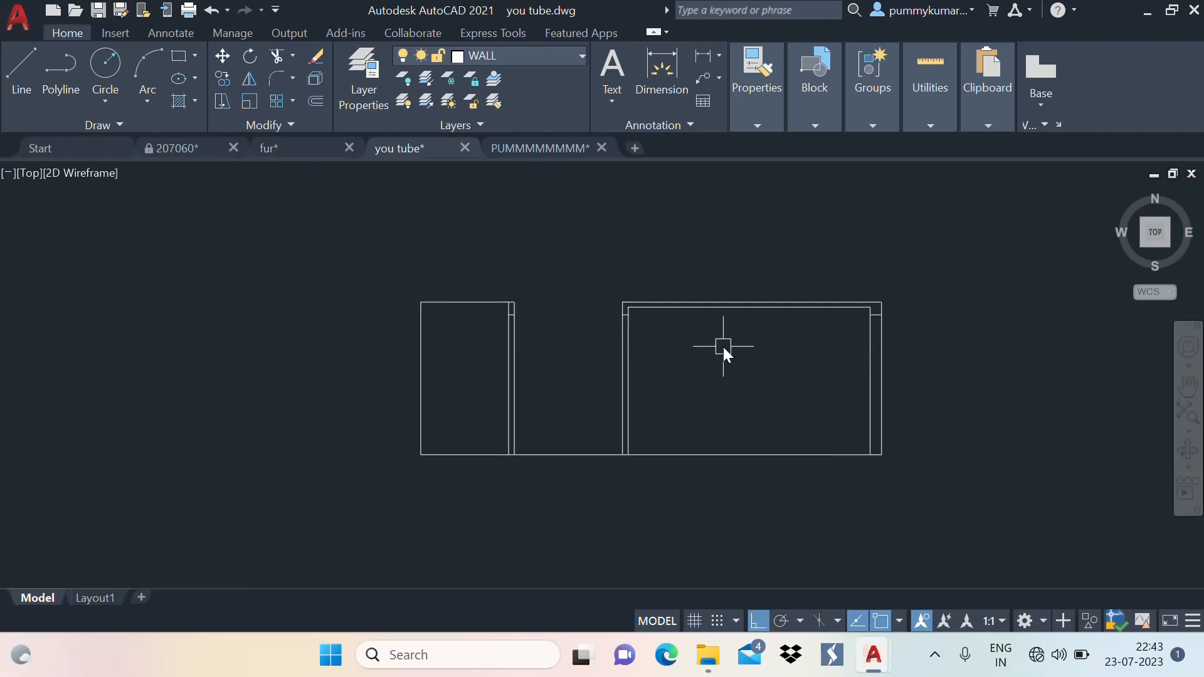
pyautogui.scroll(2, 674, 317)
pyautogui.scroll(-4, 712, 282)
pyautogui.scroll(-2, 713, 283)
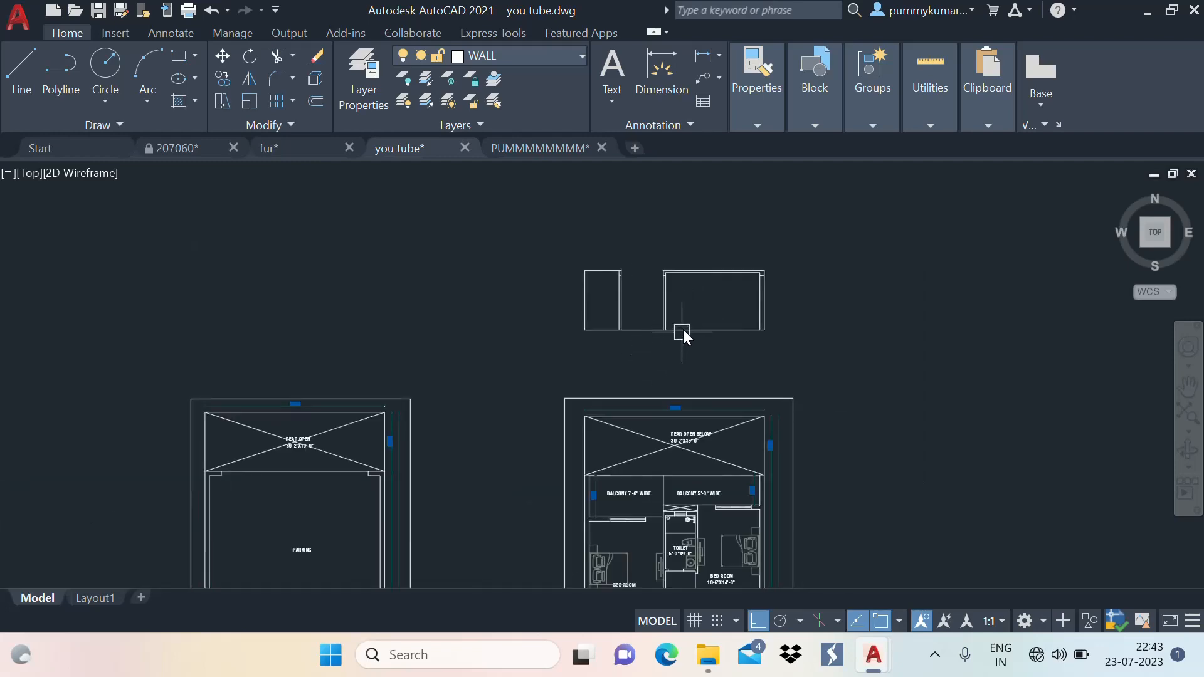
pyautogui.scroll(-4, 683, 331)
pyautogui.scroll(4, 675, 499)
pyautogui.moveTo(685, 474)
pyautogui.mouseDown(button='middle')
pyautogui.moveTo(697, 434)
pyautogui.moveTo(574, 589)
pyautogui.moveTo(564, 445)
pyautogui.moveTo(678, 361)
pyautogui.mouseUp(button='middle')
pyautogui.scroll(-2, 697, 433)
# Copy the PARKING label from the parking floor plan into the section's large kitchen-side bay, with Ortho off
pyautogui.scroll(4, 485, 520)
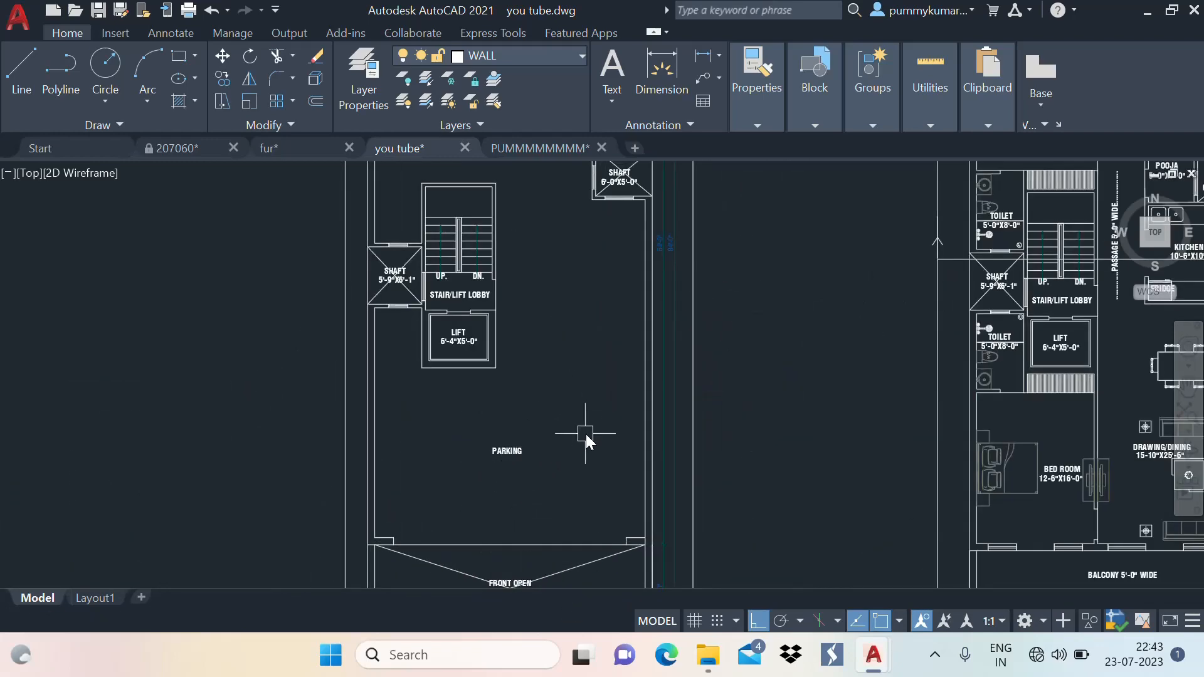
pyautogui.scroll(-2, 550, 426)
pyautogui.scroll(4, 528, 446)
pyautogui.write('co')
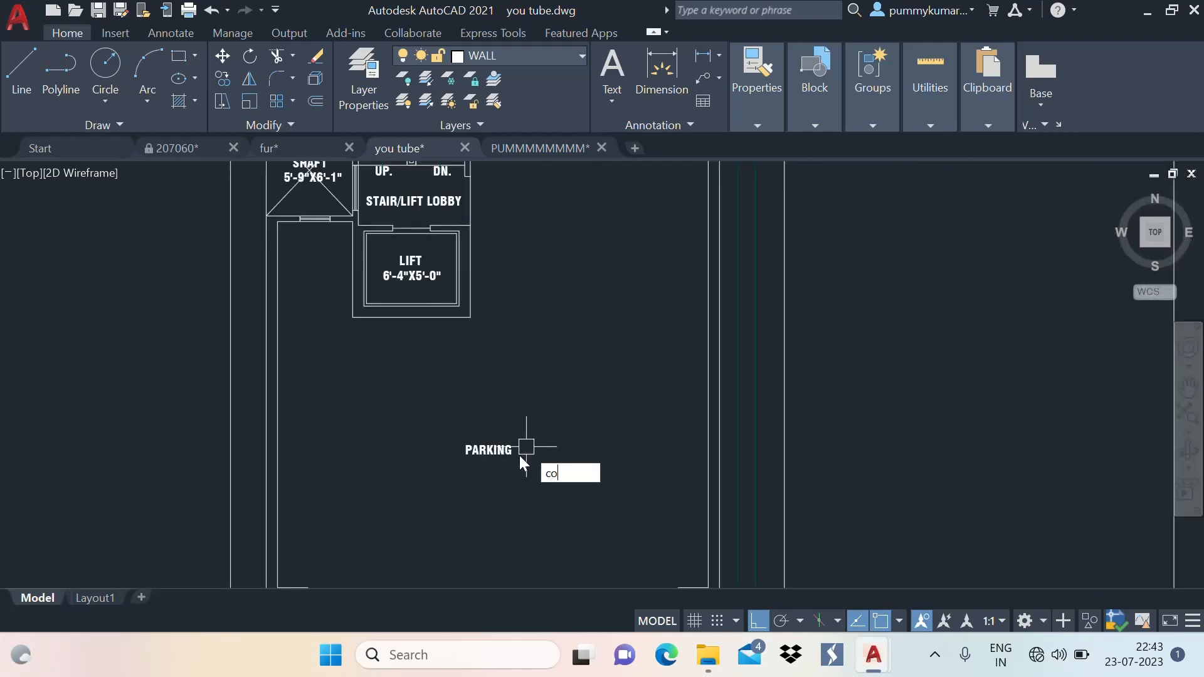
pyautogui.press('space')
pyautogui.click(500, 460)
pyautogui.press('space')
pyautogui.click(505, 468)
pyautogui.scroll(-8, 376, 515)
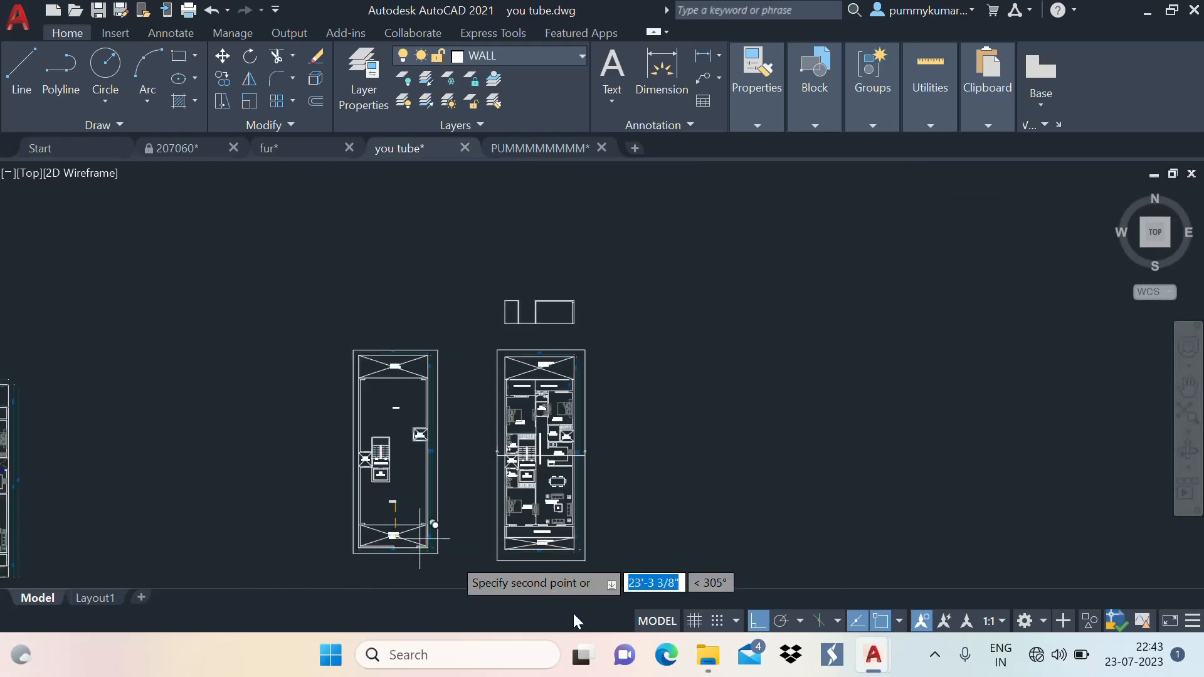
pyautogui.click(768, 626)
pyautogui.scroll(6, 578, 320)
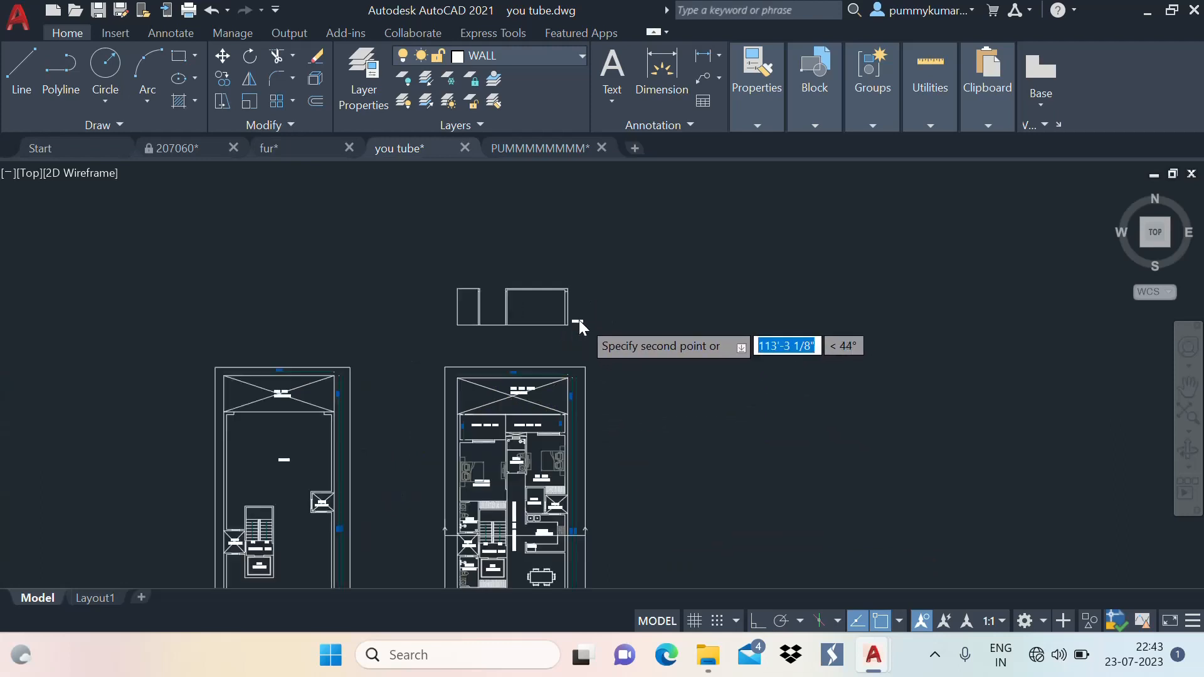
pyautogui.click(483, 296)
pyautogui.press('space')
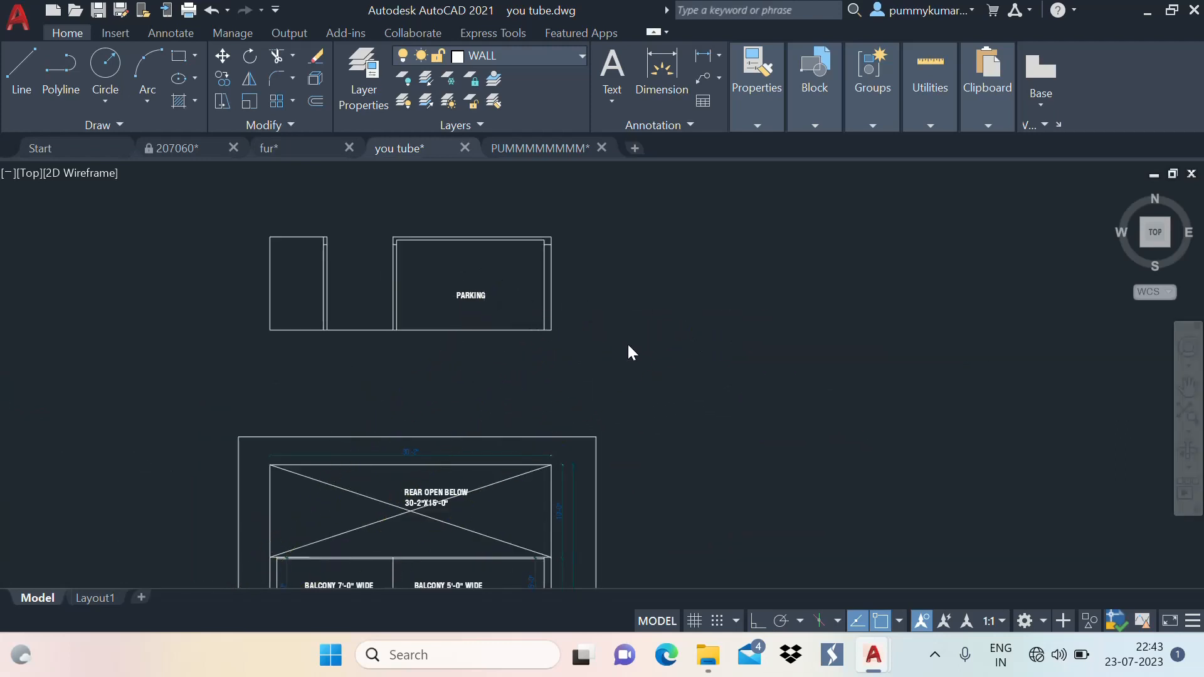
# Copy the SHAFT label from the parking floor plan's 5'-9"X6'-1" shaft into the section's narrow outer bay
pyautogui.moveTo(627, 342); pyautogui.dragTo(812, 372, button='middle')
pyautogui.scroll(-2, 662, 313)
pyautogui.moveTo(232, 502); pyautogui.dragTo(510, 289, button='middle')
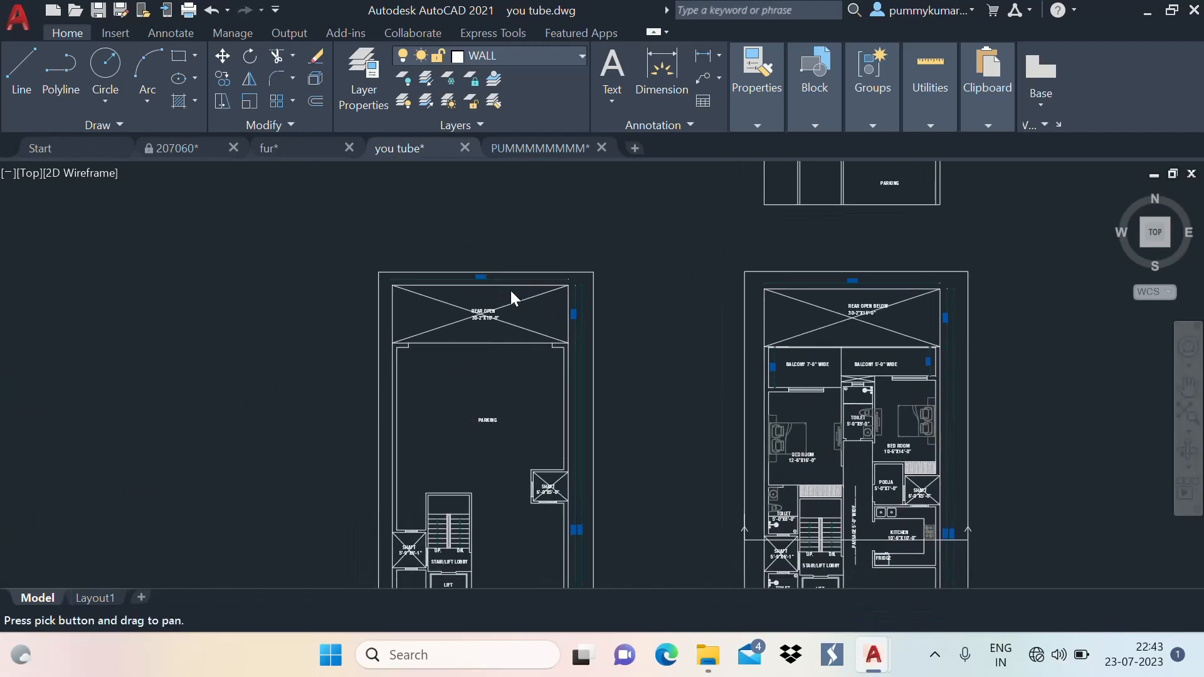
pyautogui.scroll(8, 399, 553)
pyautogui.click(445, 544)
pyautogui.scroll(-2, 470, 525)
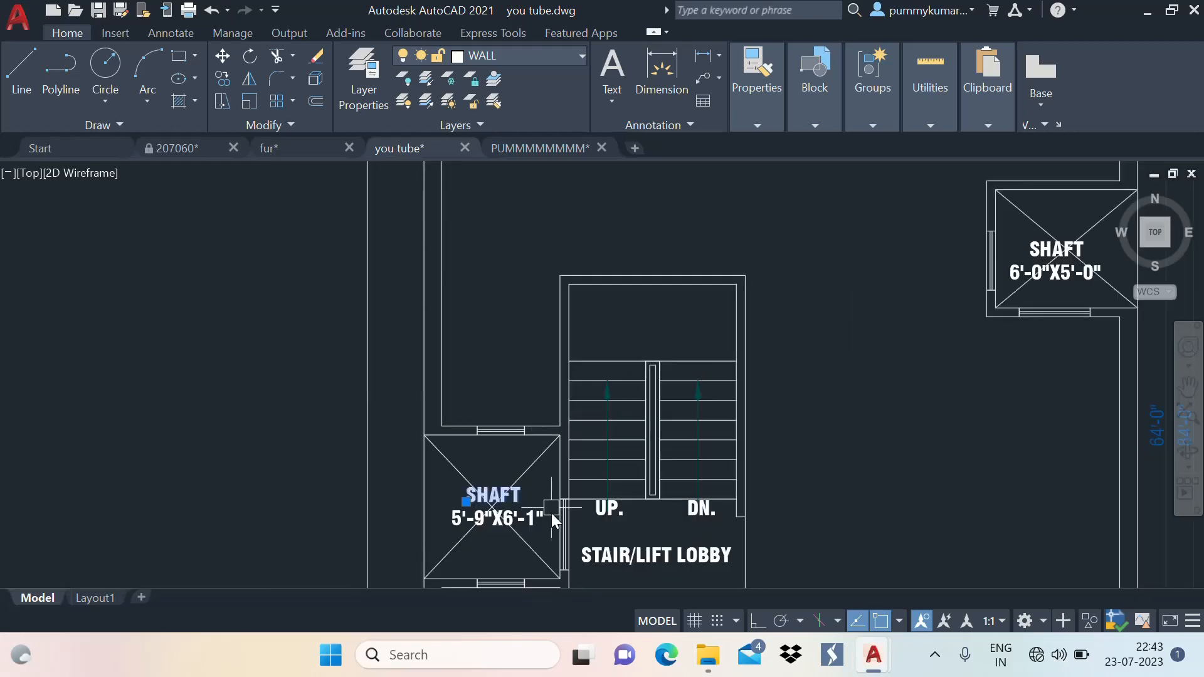
pyautogui.scroll(2, 551, 513)
pyautogui.write('co')
pyautogui.press('space')
pyautogui.click(484, 470)
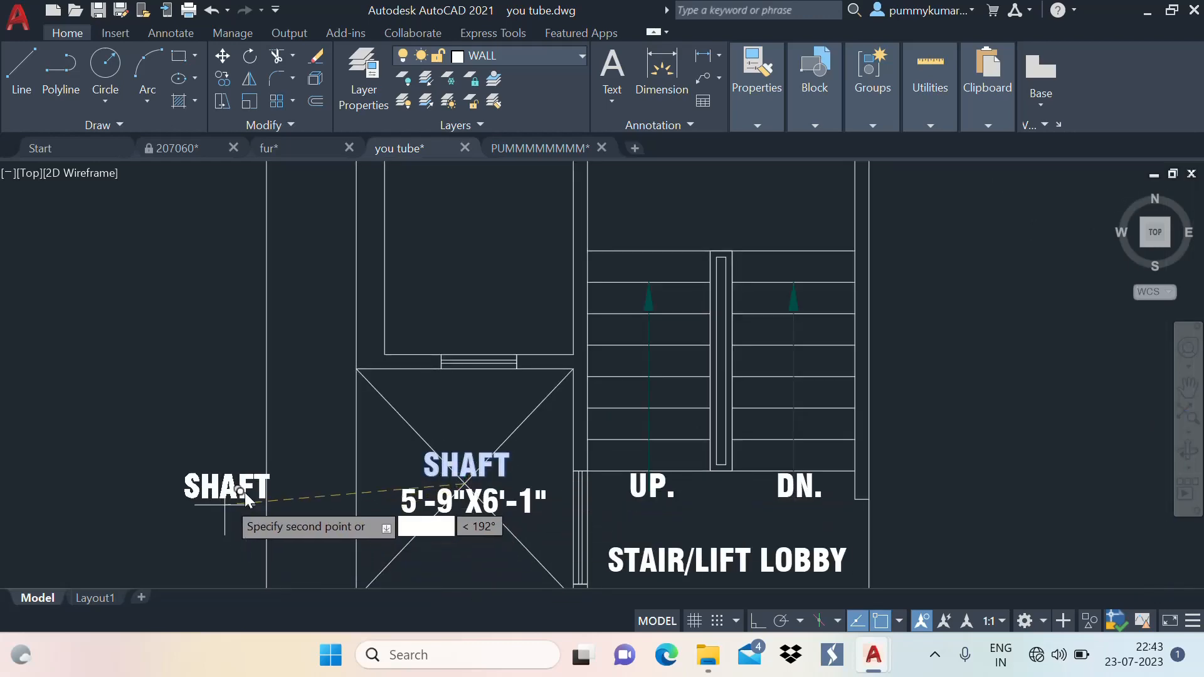
pyautogui.scroll(-5, 419, 448)
pyautogui.scroll(7, 621, 349)
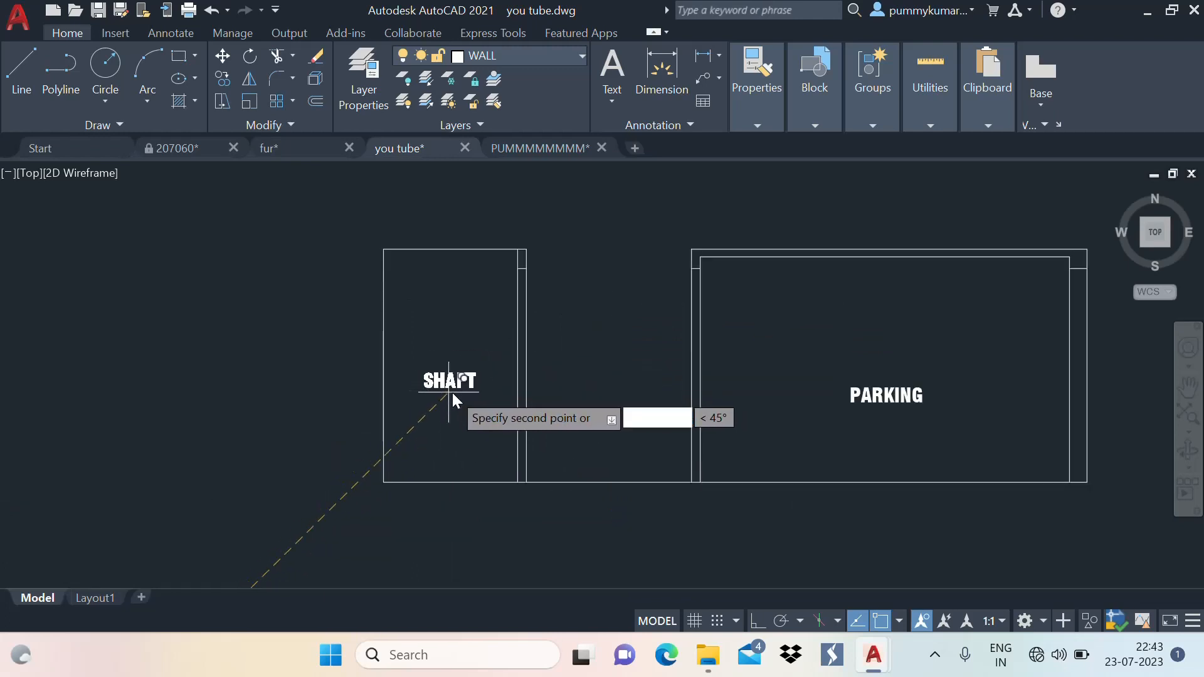
pyautogui.click(453, 392)
pyautogui.press('Escape')
# Draw two crossing diagonal lines between opposite corners of the section's shaft bay
pyautogui.write('l')
pyautogui.press('space')
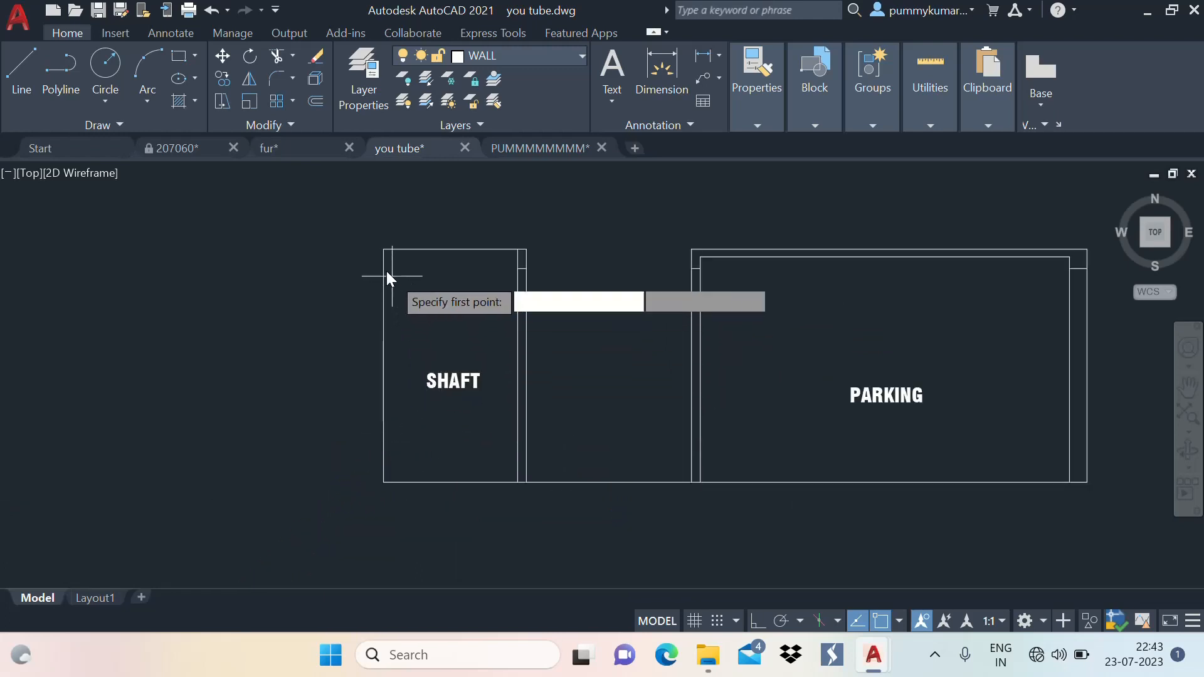
pyautogui.click(384, 250)
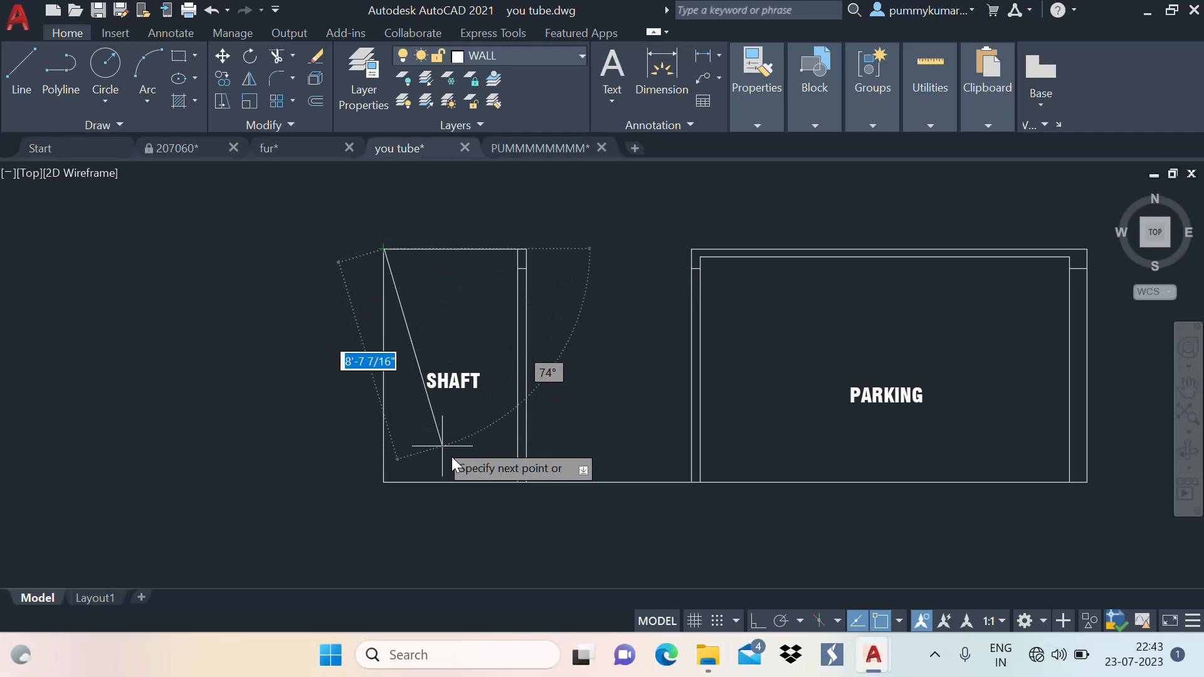
pyautogui.click(517, 484)
pyautogui.press('space')
pyautogui.press('space')
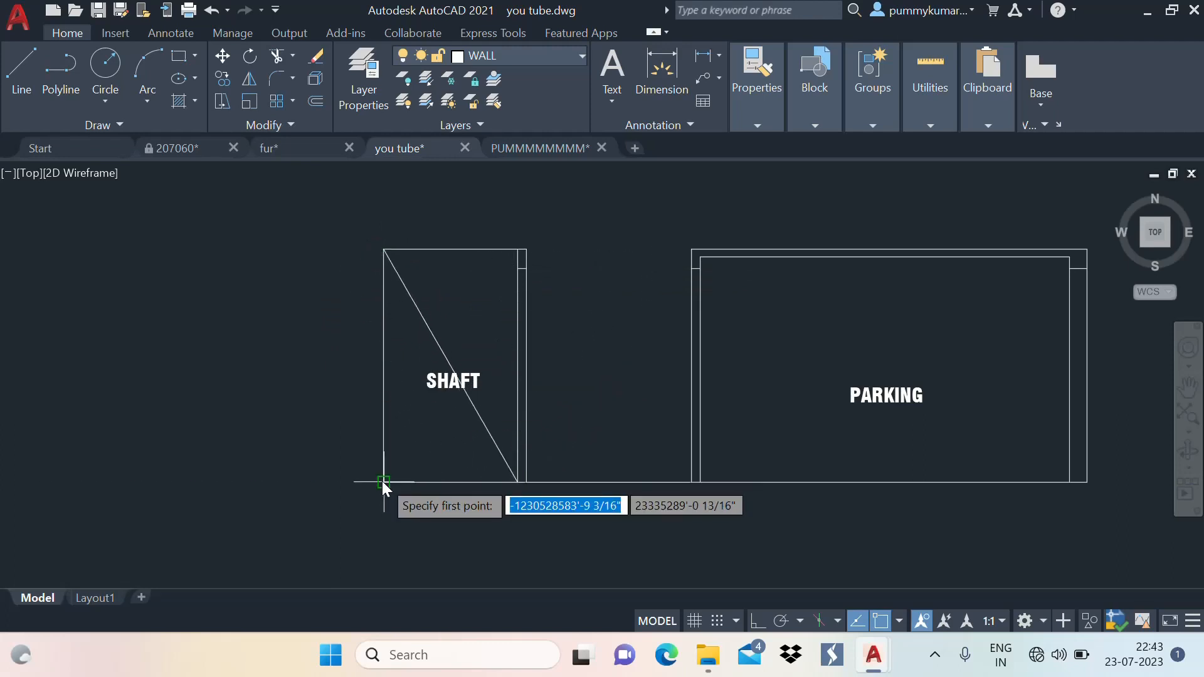
pyautogui.click(383, 483)
pyautogui.click(518, 249)
pyautogui.press('space')
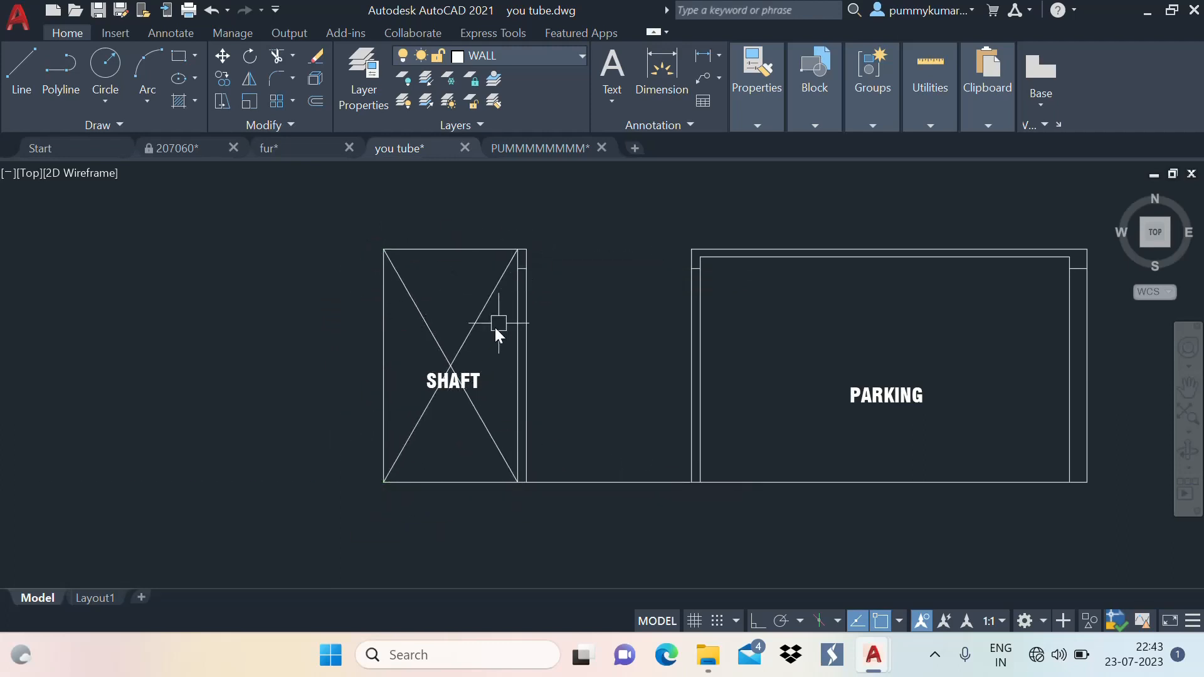
# Draw two vertical construction lines through the inner edges of the plan's stair flights, where the section line crosses them
pyautogui.scroll(-5, 698, 325)
pyautogui.scroll(2, 573, 401)
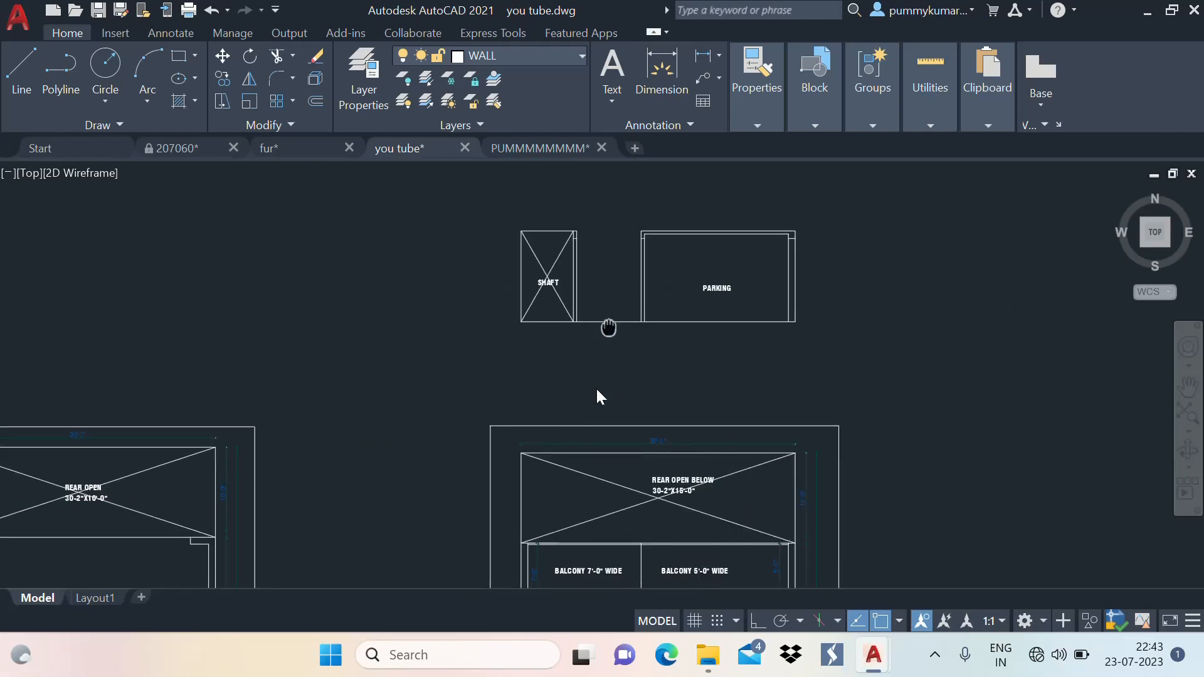
pyautogui.scroll(4, 593, 361)
pyautogui.scroll(-4, 612, 286)
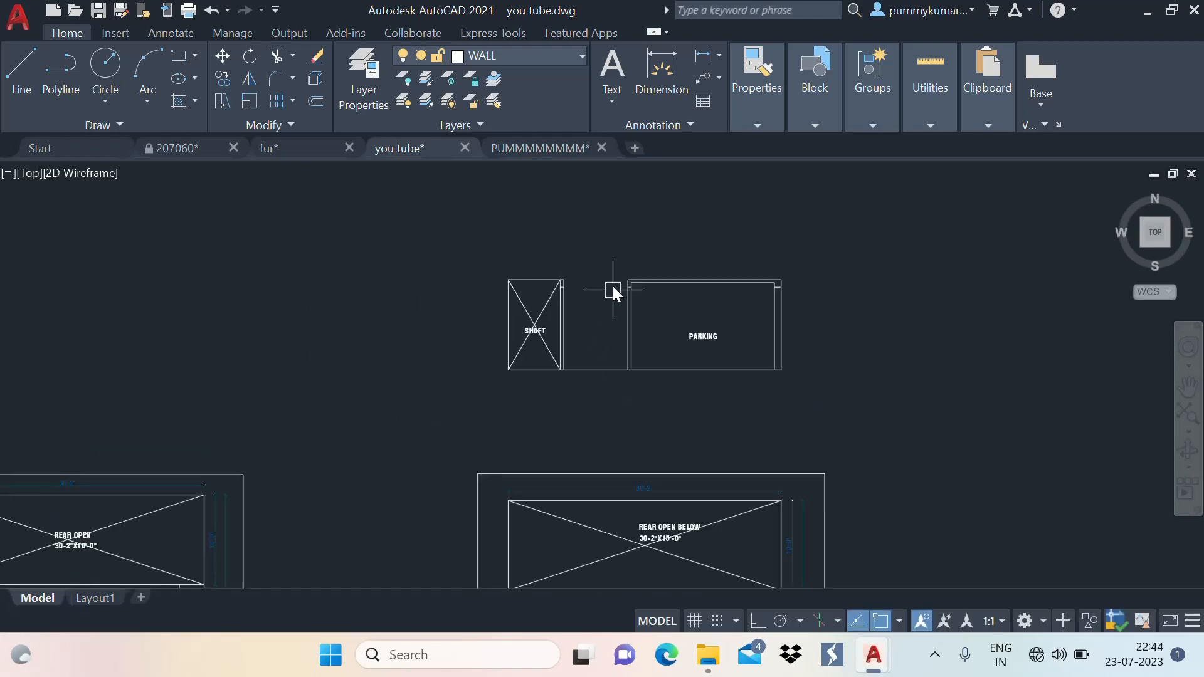
pyautogui.moveTo(631, 420)
pyautogui.mouseDown(button='middle')
pyautogui.moveTo(676, 259)
pyautogui.moveTo(656, 326)
pyautogui.mouseUp(button='middle')
pyautogui.write('xl')
pyautogui.press('Return')
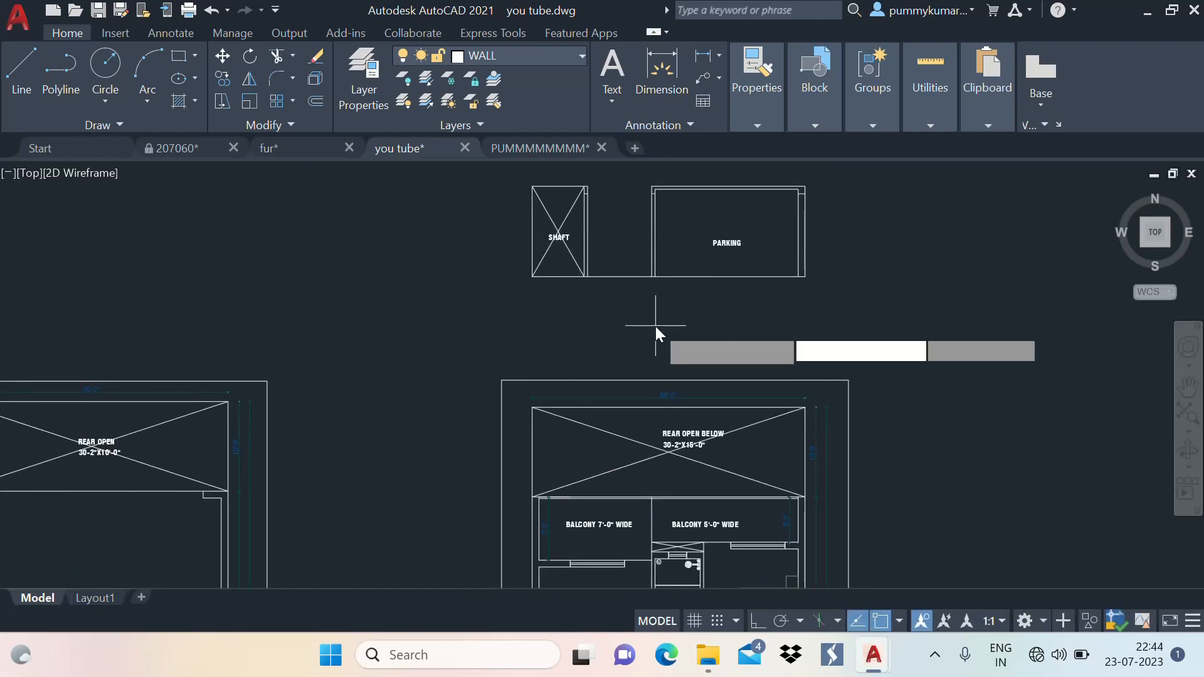
pyautogui.scroll(-4, 618, 257)
pyautogui.scroll(2, 648, 463)
pyautogui.moveTo(638, 439); pyautogui.dragTo(642, 372, button='middle')
pyautogui.scroll(1, 640, 376)
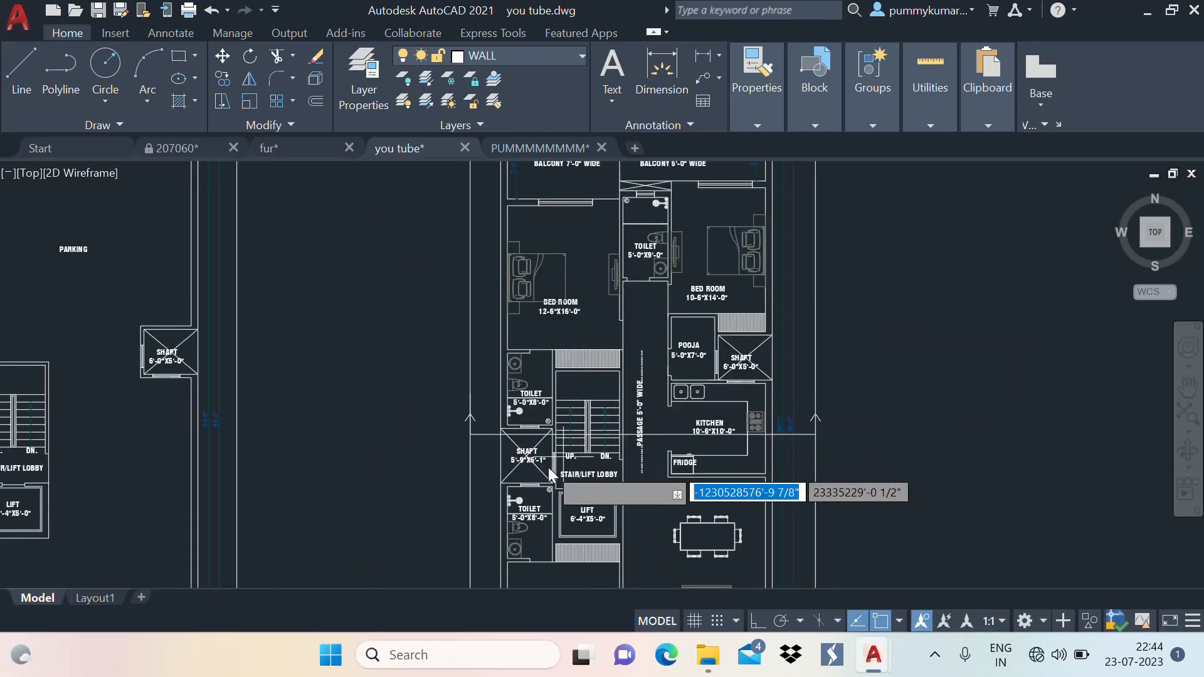
pyautogui.scroll(3, 548, 468)
pyautogui.click(580, 424)
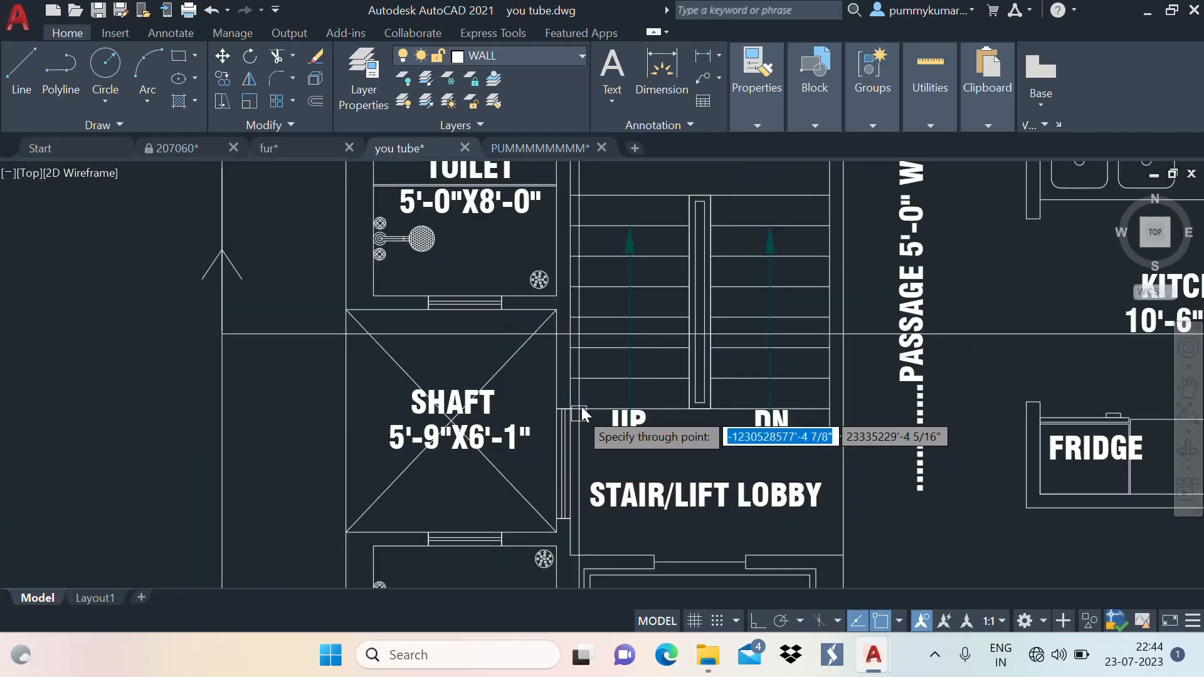
pyautogui.scroll(3, 685, 321)
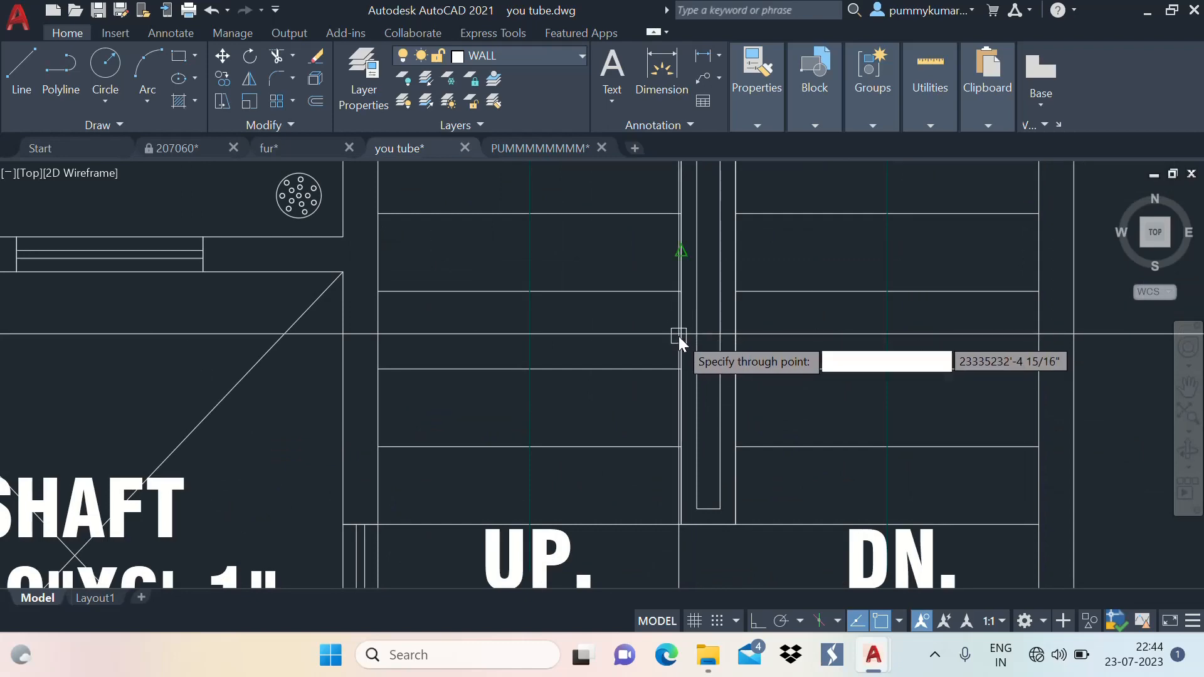
pyautogui.click(679, 335)
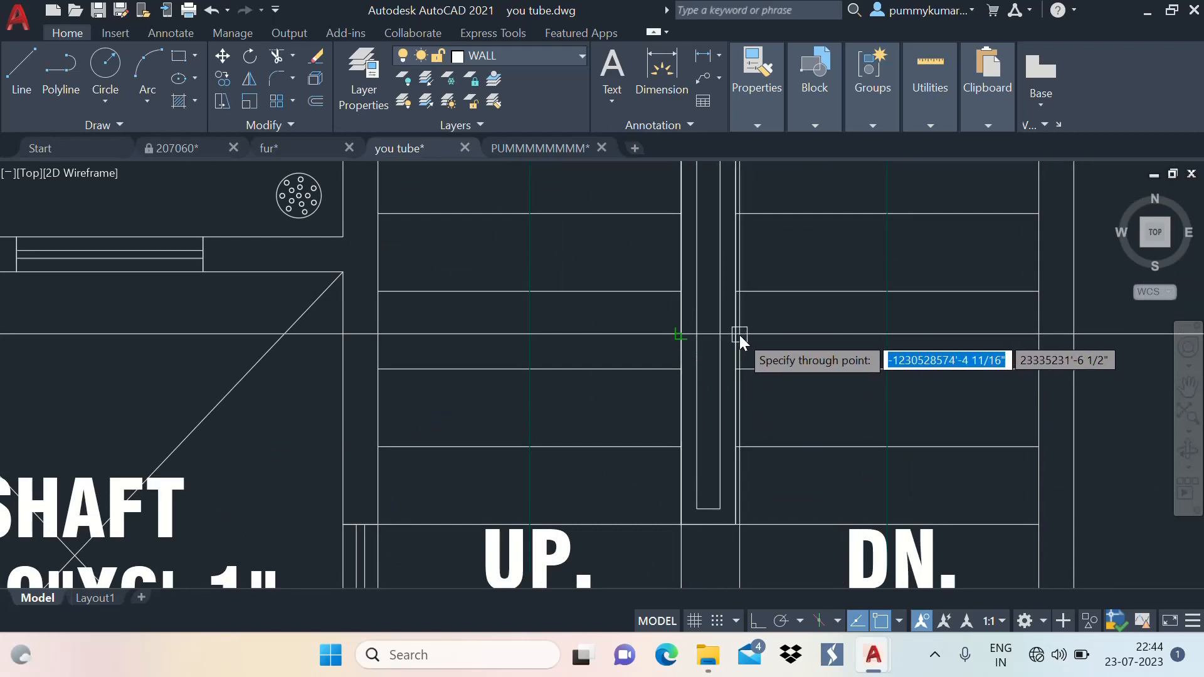
pyautogui.scroll(-9, 664, 369)
pyautogui.moveTo(673, 367)
pyautogui.mouseDown(button='middle')
pyautogui.moveTo(626, 567)
pyautogui.moveTo(642, 407)
pyautogui.mouseUp(button='middle')
pyautogui.scroll(-5, 626, 567)
pyautogui.moveTo(644, 290)
pyautogui.mouseDown(button='middle')
pyautogui.moveTo(619, 384)
pyautogui.moveTo(649, 438)
pyautogui.mouseUp(button='middle')
pyautogui.scroll(6, 648, 438)
pyautogui.scroll(6, 650, 438)
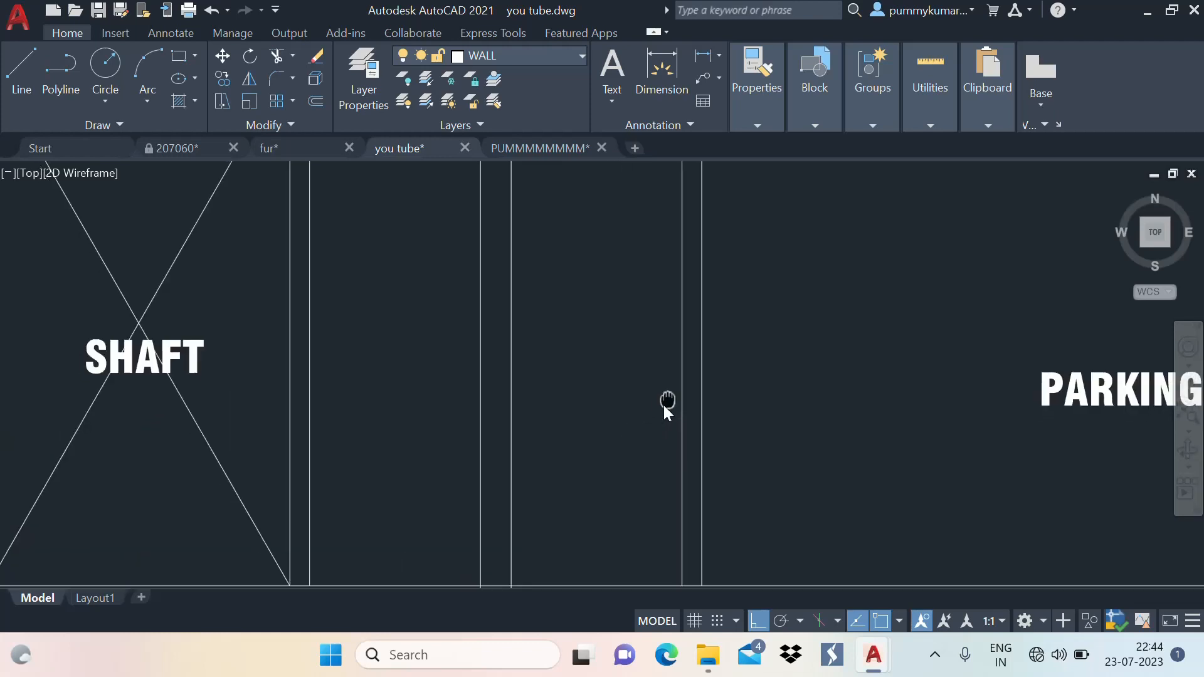
pyautogui.scroll(-3, 666, 408)
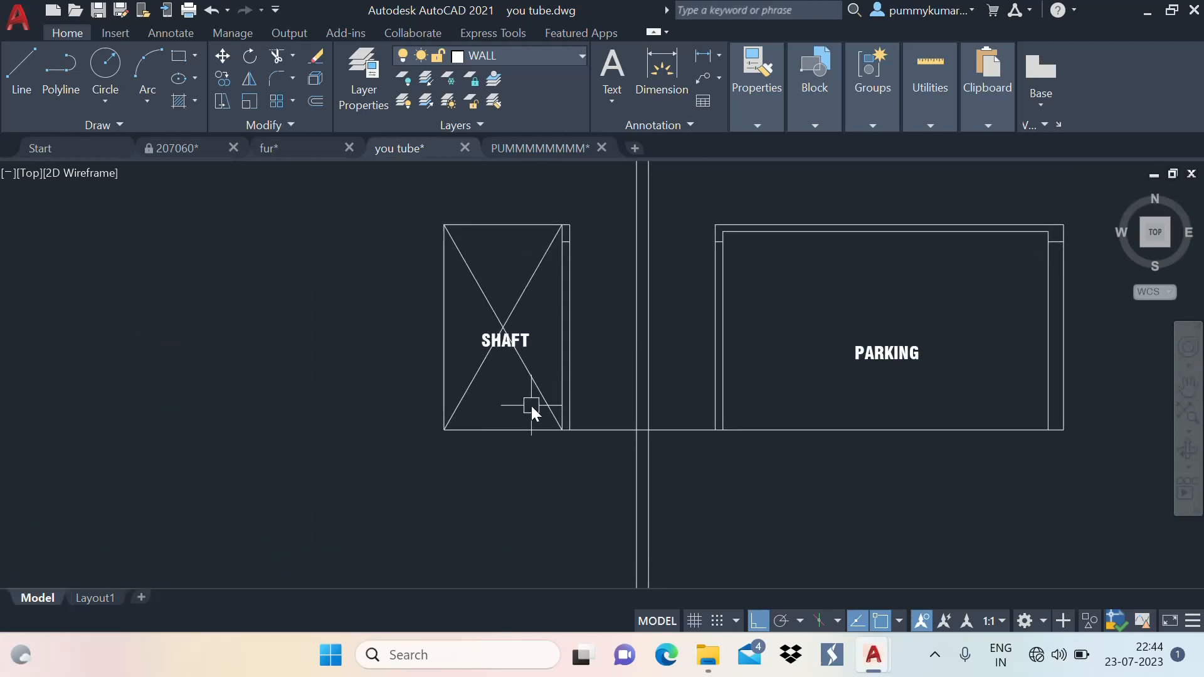
pyautogui.scroll(2, 534, 411)
pyautogui.scroll(-4, 655, 363)
pyautogui.moveTo(655, 362); pyautogui.dragTo(647, 391, button='middle')
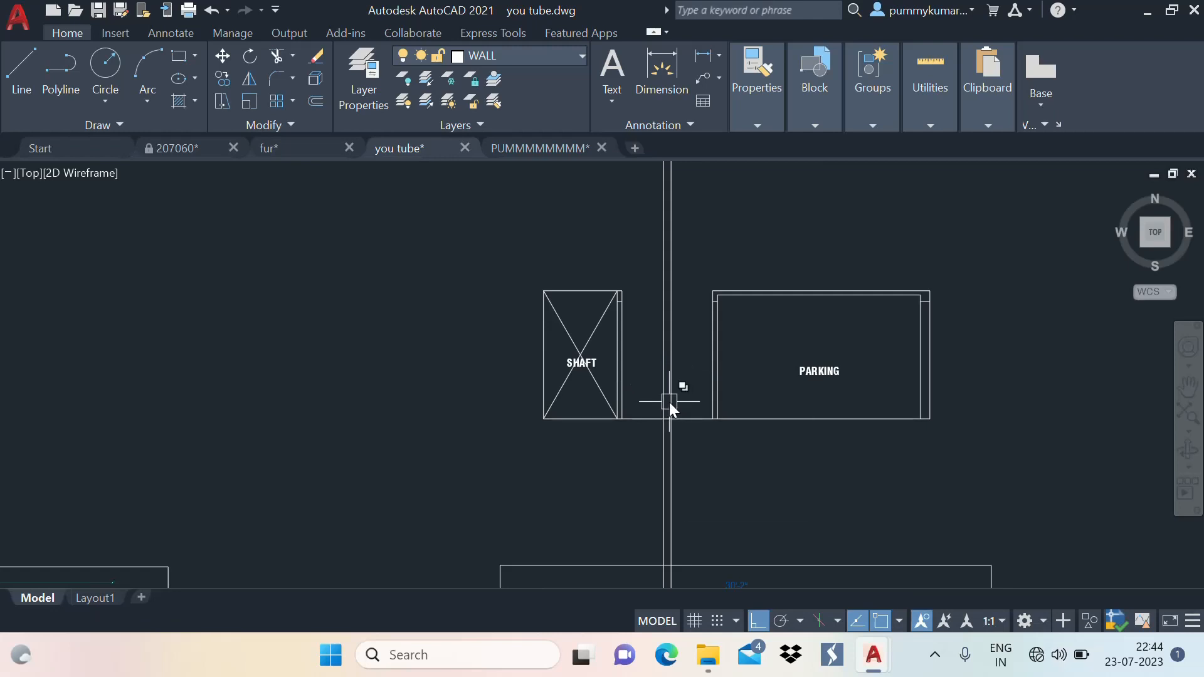
# Draw a line along the section's floor from the shaft-side staircase wall to the nearer construction line on the WALL layer
pyautogui.scroll(2, 672, 420)
pyautogui.write('l')
pyautogui.press('Return')
pyautogui.scroll(6, 690, 433)
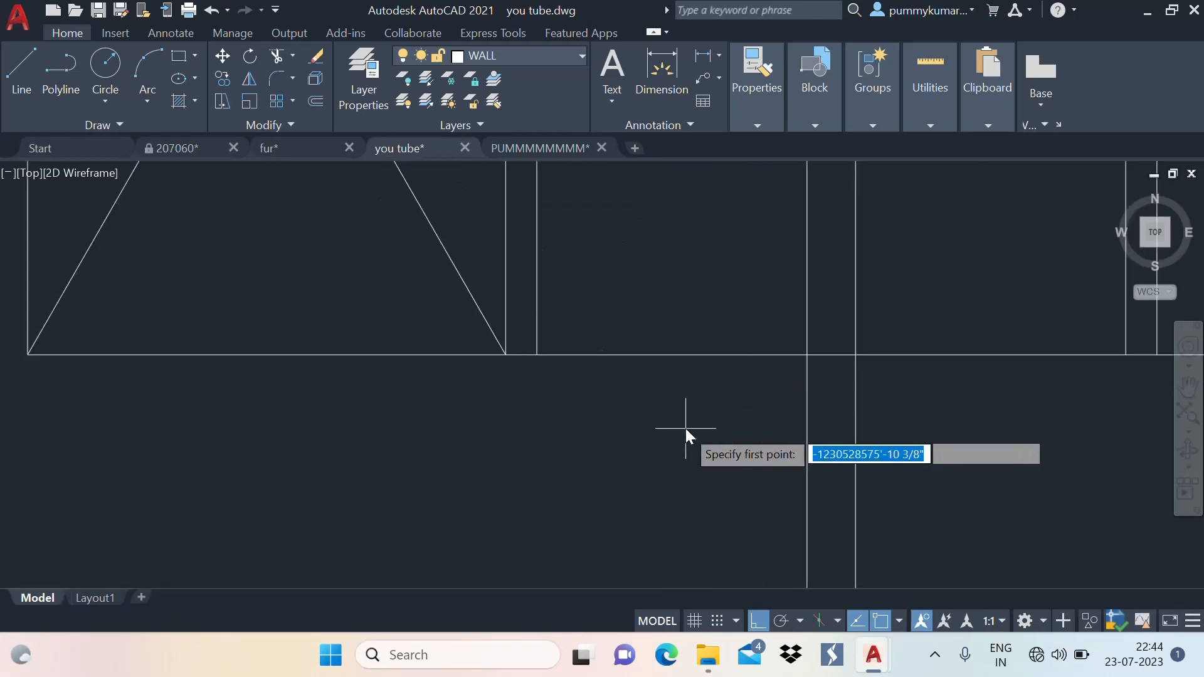
pyautogui.click(538, 356)
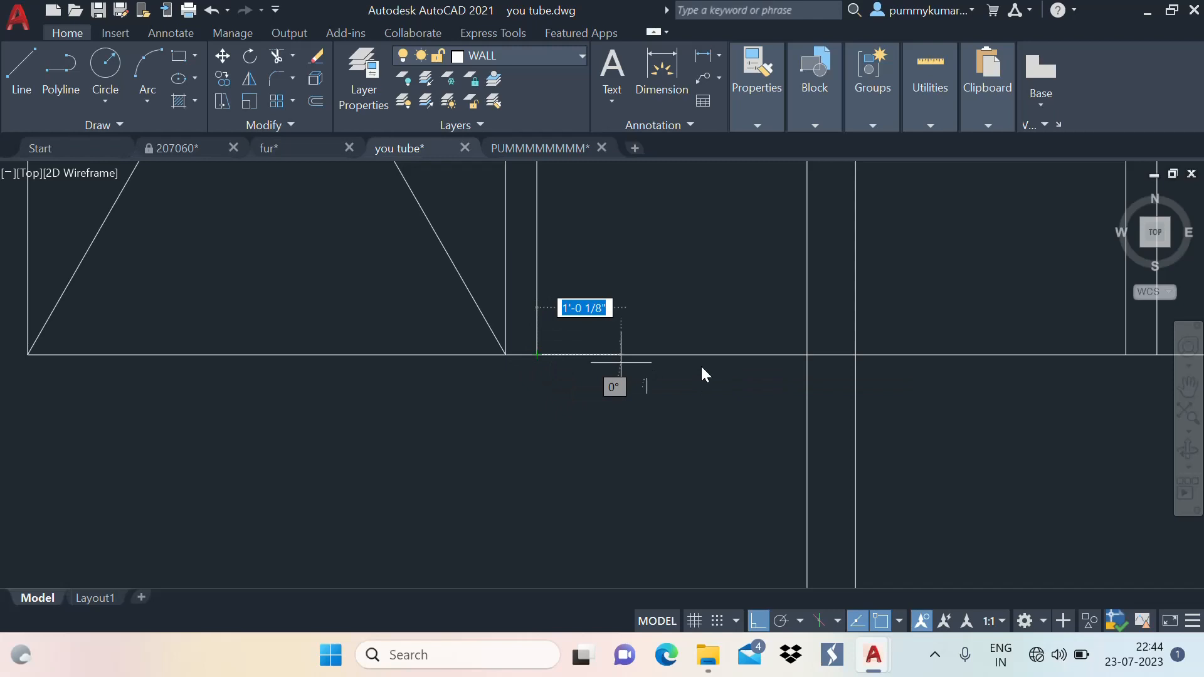
pyautogui.click(807, 355)
pyautogui.press('Escape')
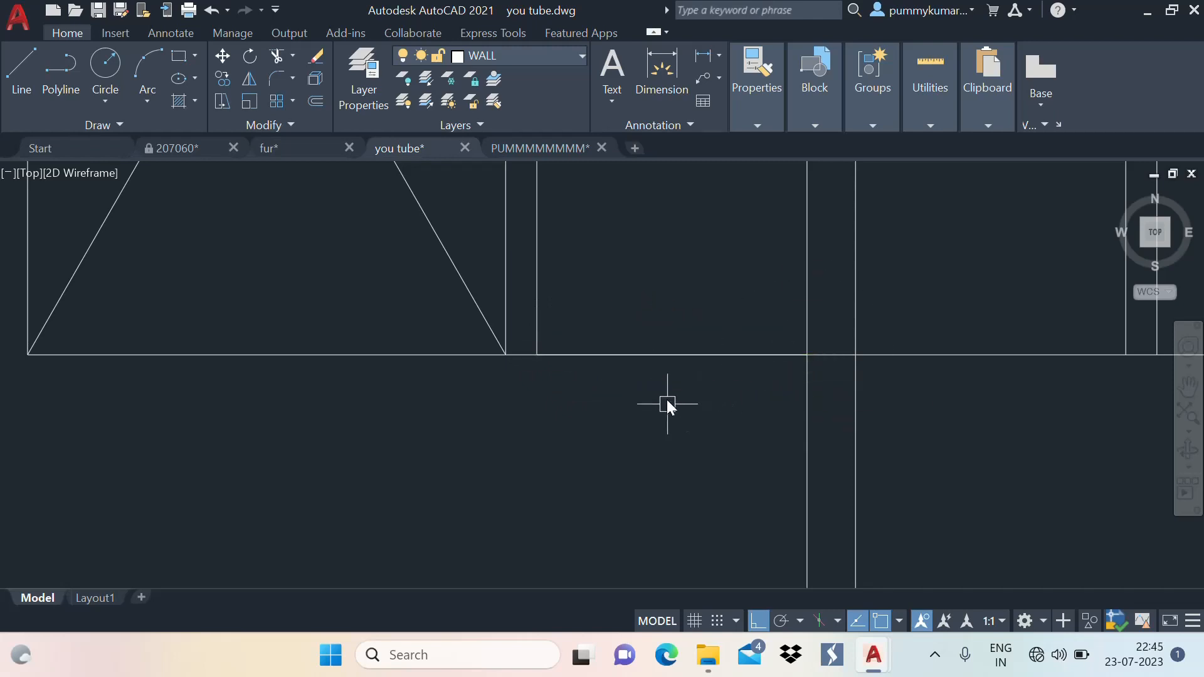
pyautogui.click(690, 363)
pyautogui.press('Escape')
# Create a layer named staircase with index color 32
pyautogui.click(363, 78)
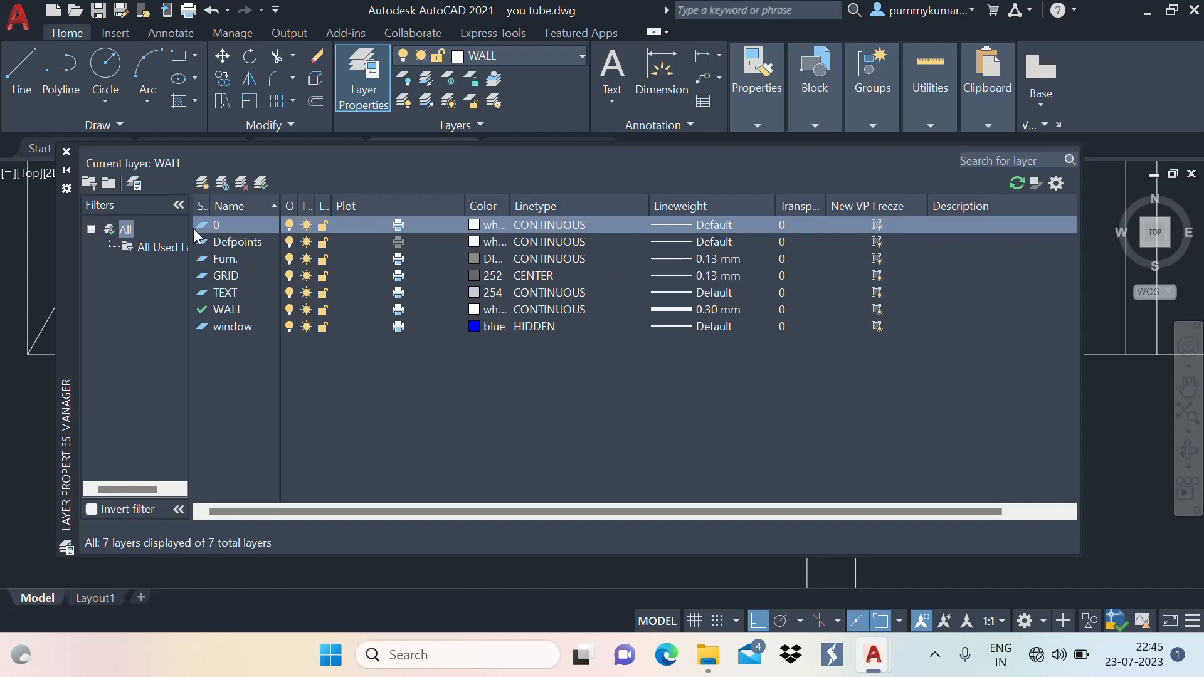
pyautogui.click(201, 183)
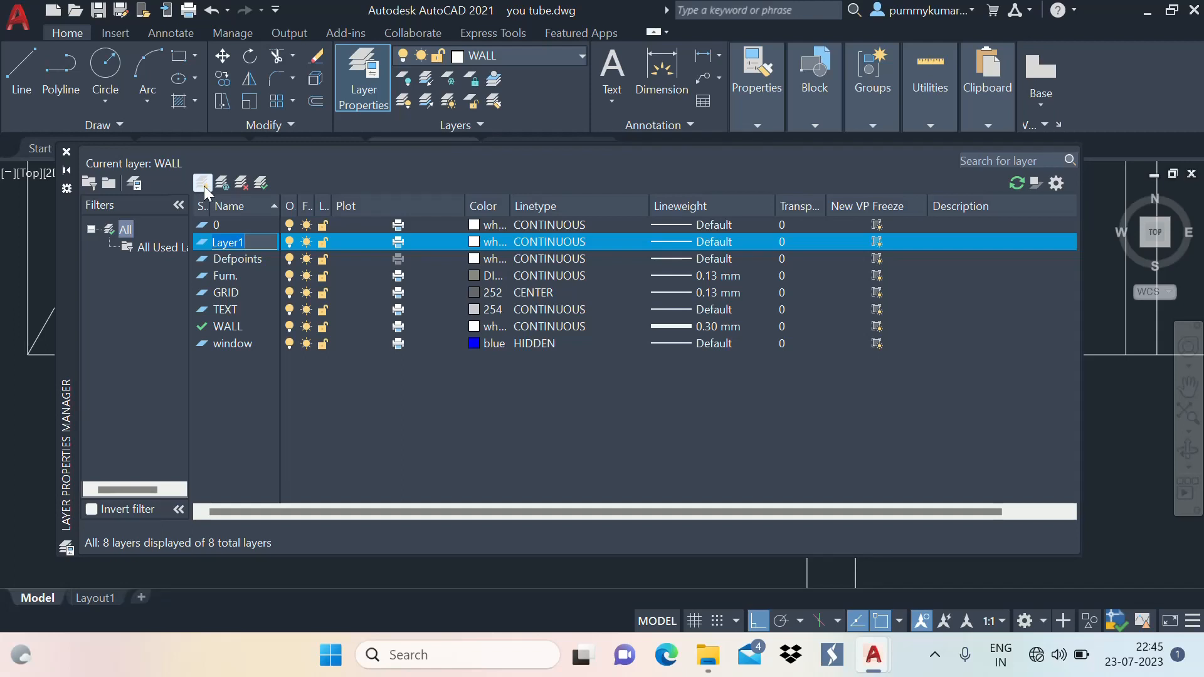
pyautogui.write('staircase')
pyautogui.press('Return')
pyautogui.click(474, 242)
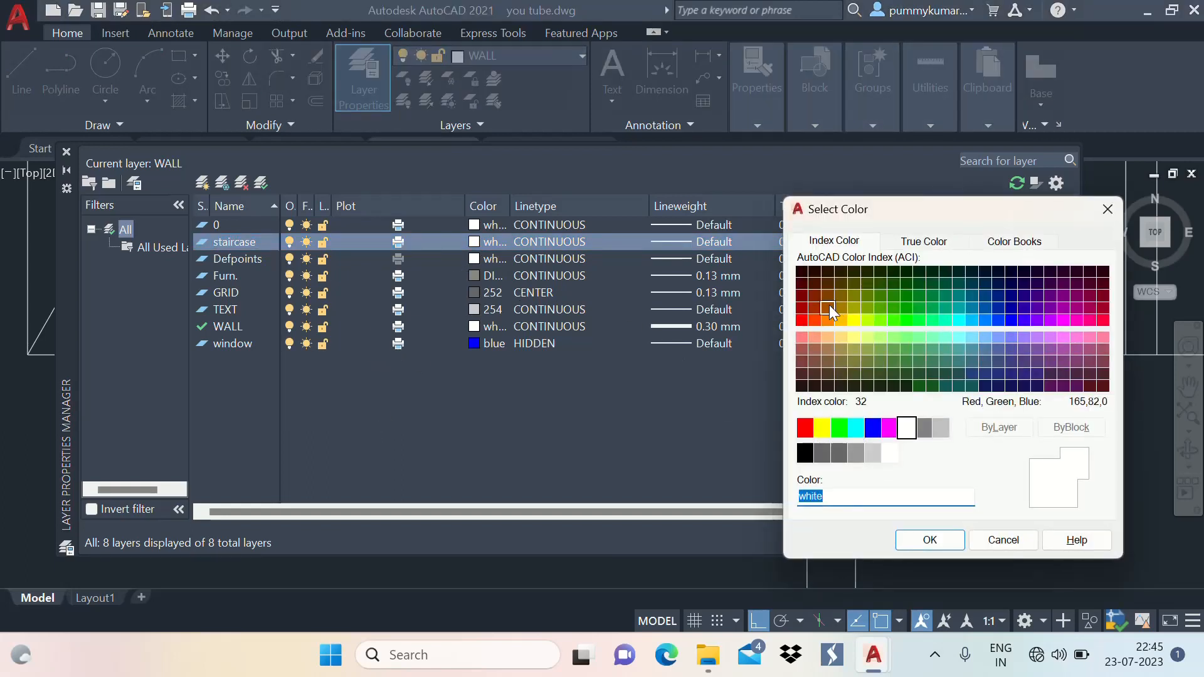
pyautogui.click(828, 310)
pyautogui.click(928, 540)
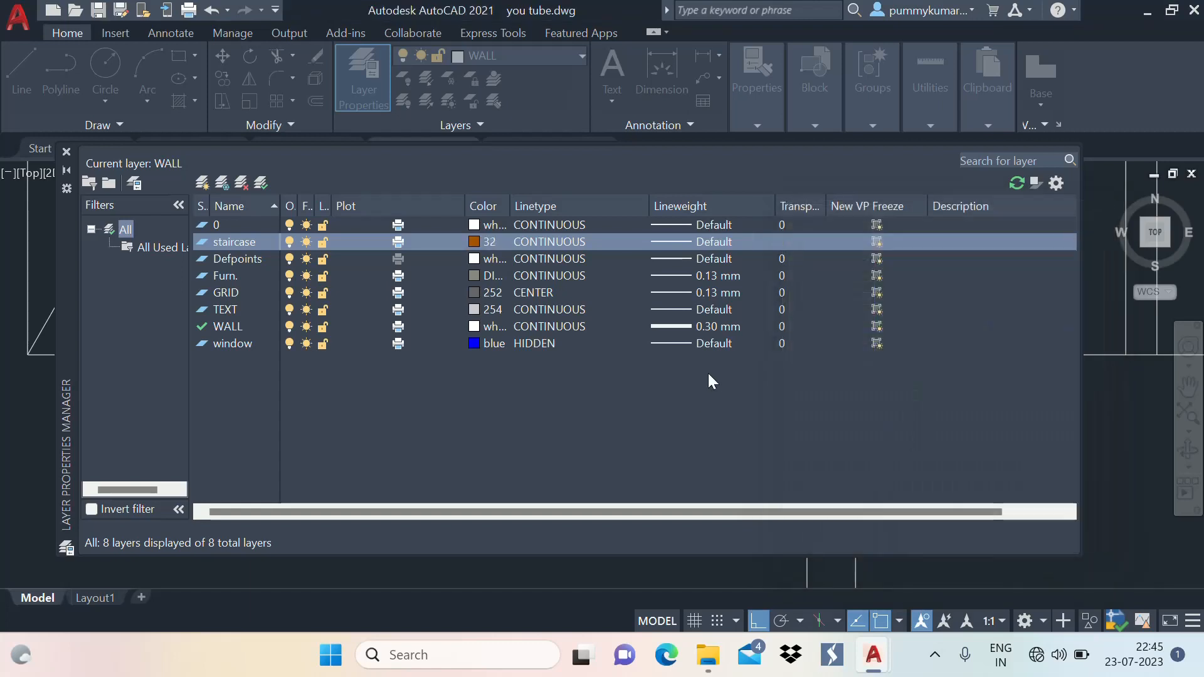
pyautogui.click(65, 152)
# Make the staircase layer current and draw the stair base line along the floor from the shaft-side wall to the nearer construction line
pyautogui.scroll(-4, 449, 292)
pyautogui.scroll(-2, 540, 395)
pyautogui.scroll(2, 502, 320)
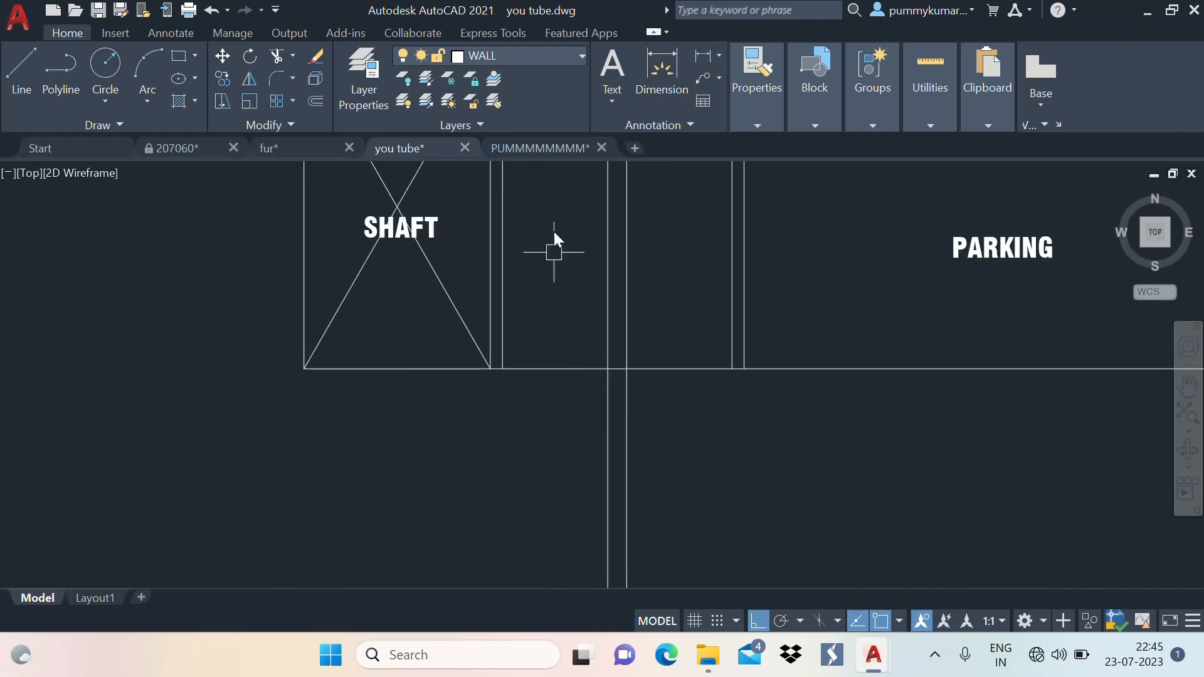
pyautogui.click(530, 55)
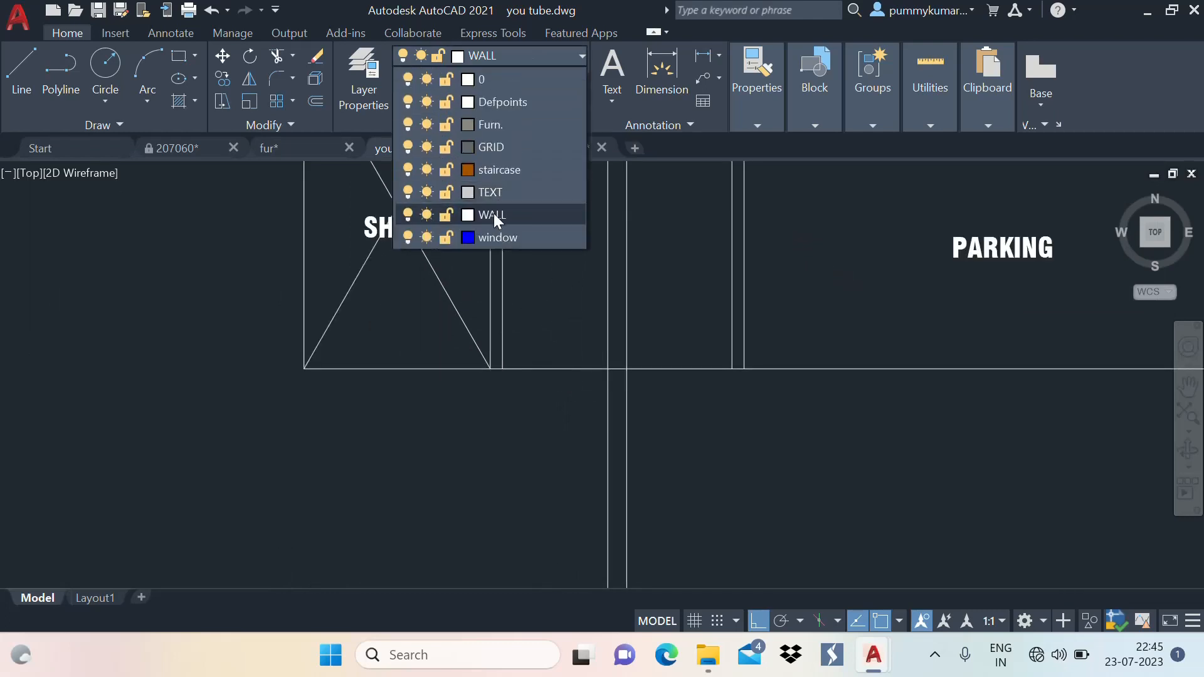
pyautogui.click(494, 177)
pyautogui.scroll(2, 570, 379)
pyautogui.write('l')
pyautogui.press('Return')
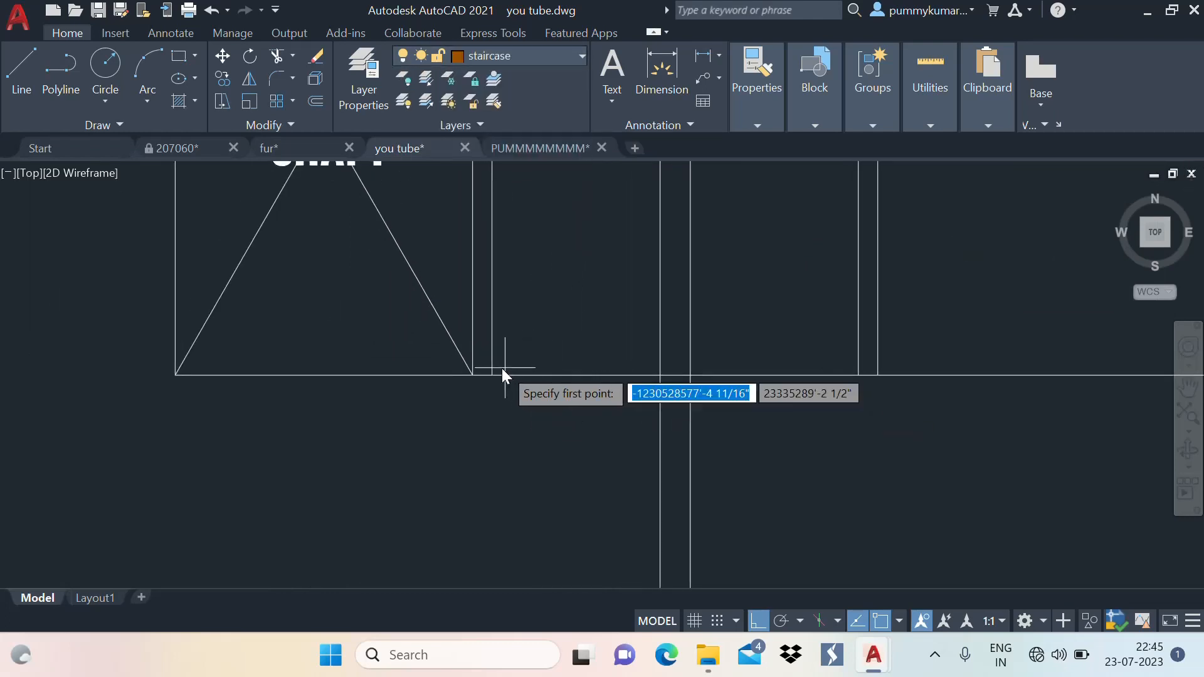
pyautogui.click(492, 375)
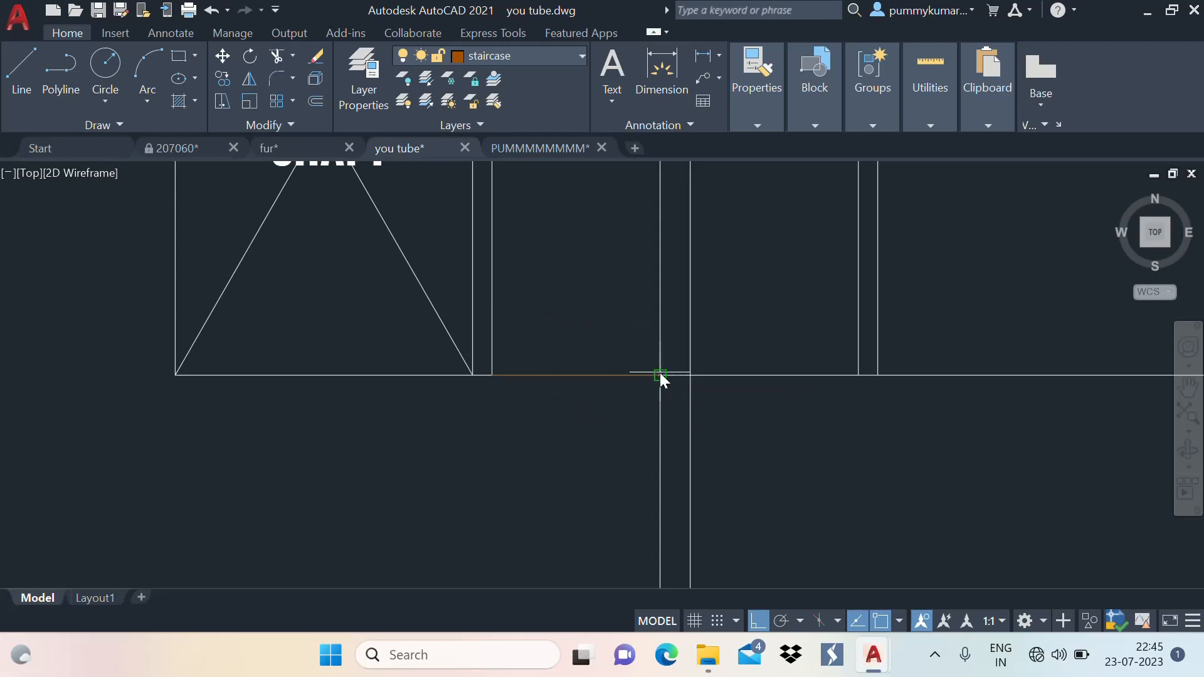
# Offset the stair base line upward repeatedly at 7.5" spacing until the riser lines reach the section's slab top
pyautogui.scroll(-4, 634, 439)
pyautogui.scroll(1, 608, 483)
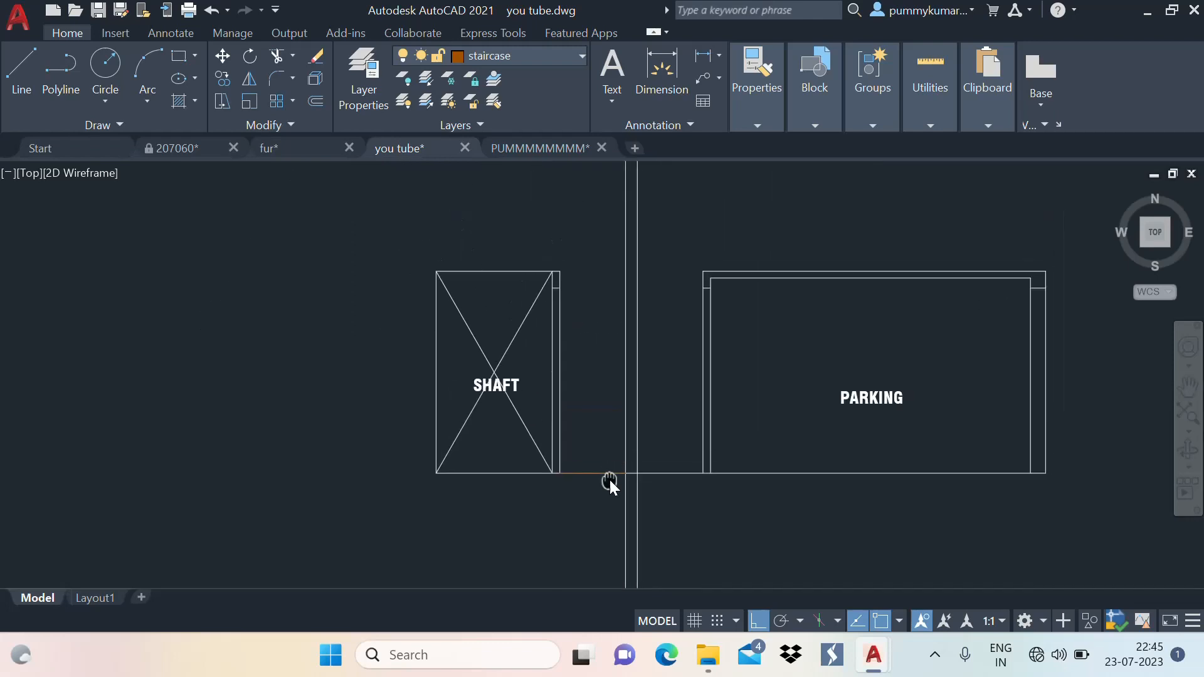
pyautogui.scroll(6, 596, 486)
pyautogui.scroll(-4, 593, 483)
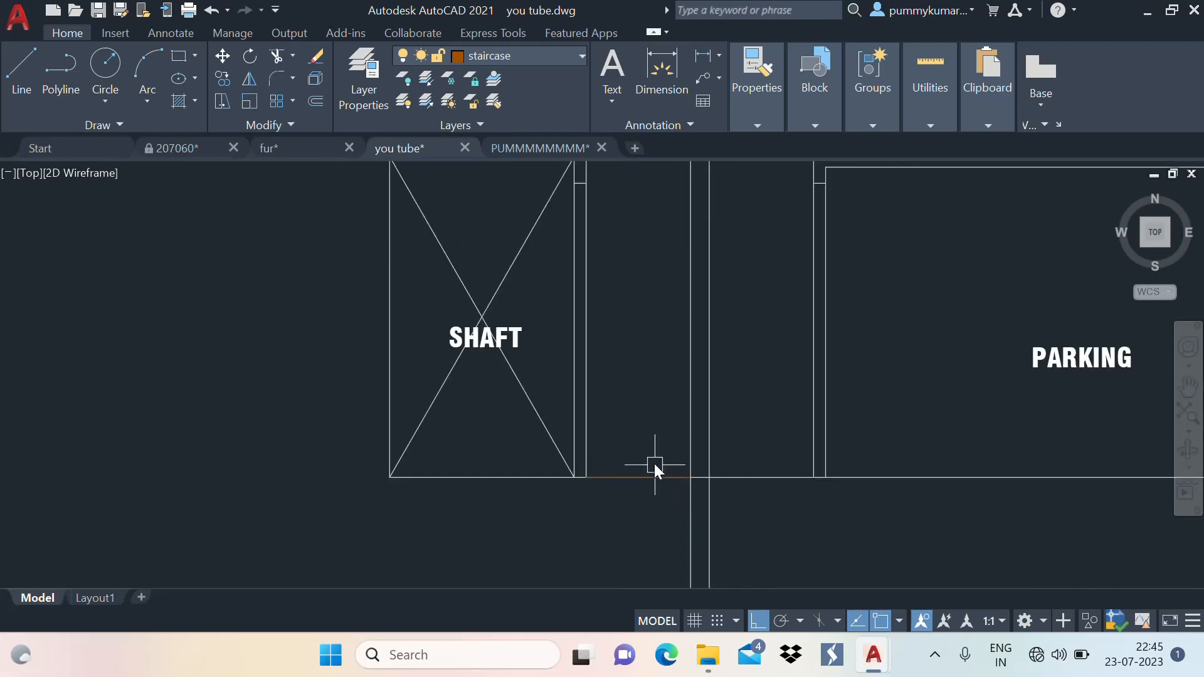
pyautogui.scroll(1, 639, 530)
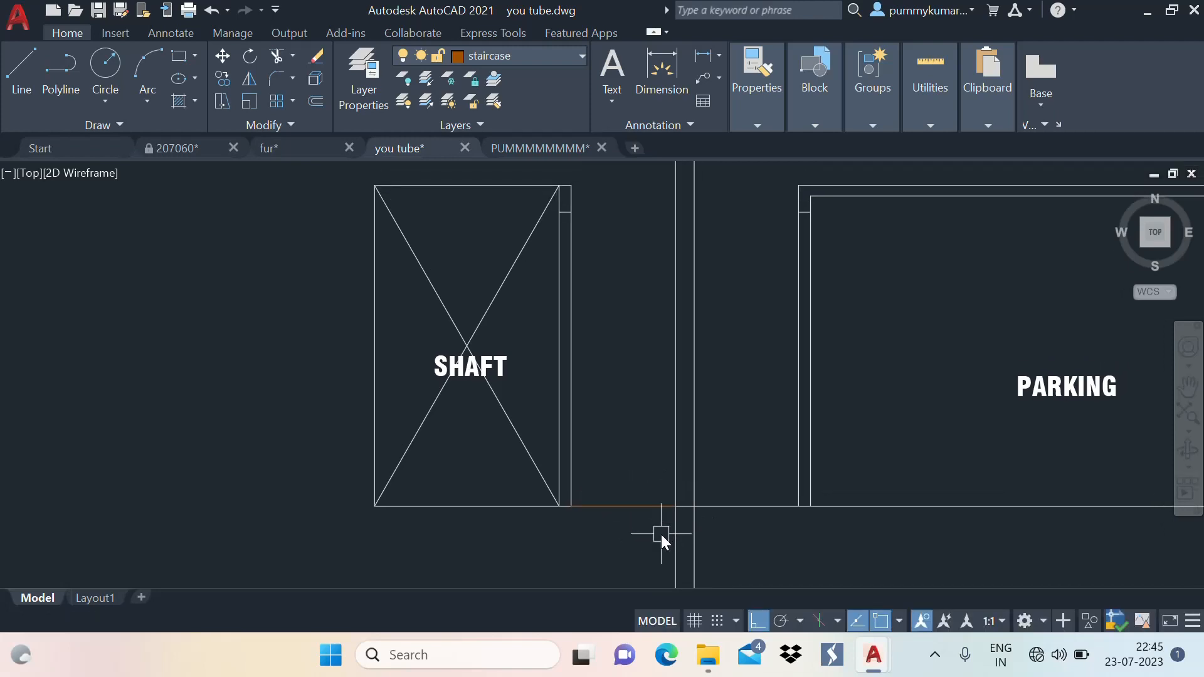
pyautogui.scroll(4, 608, 558)
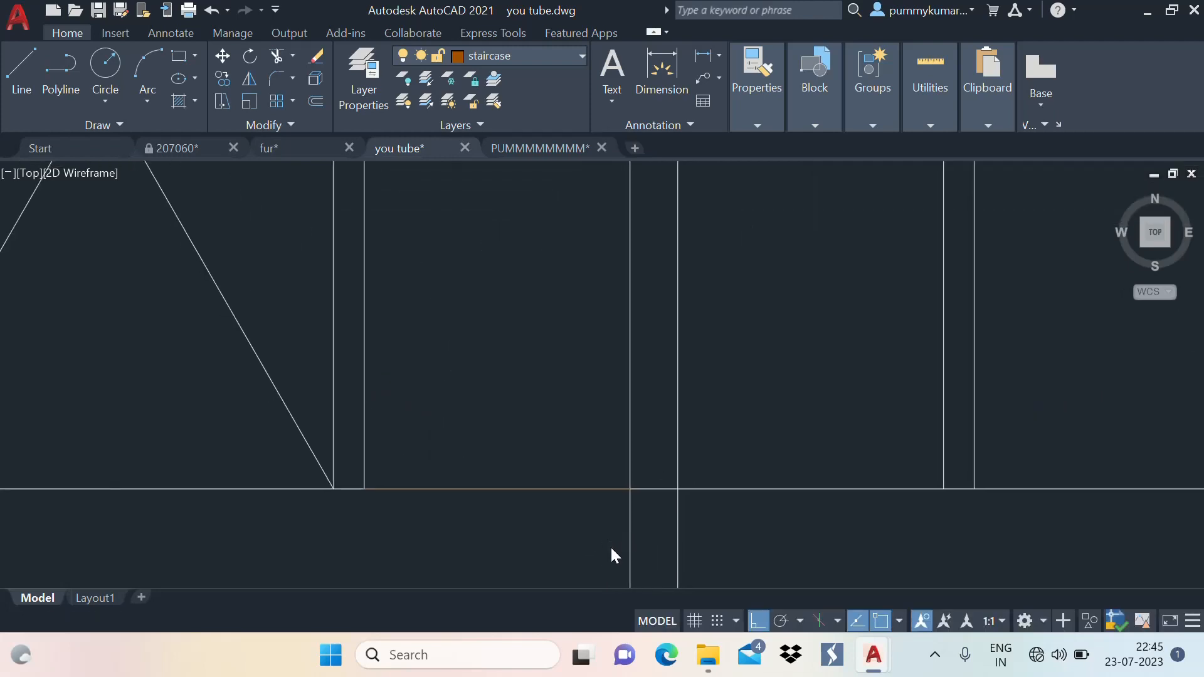
pyautogui.scroll(-4, 713, 496)
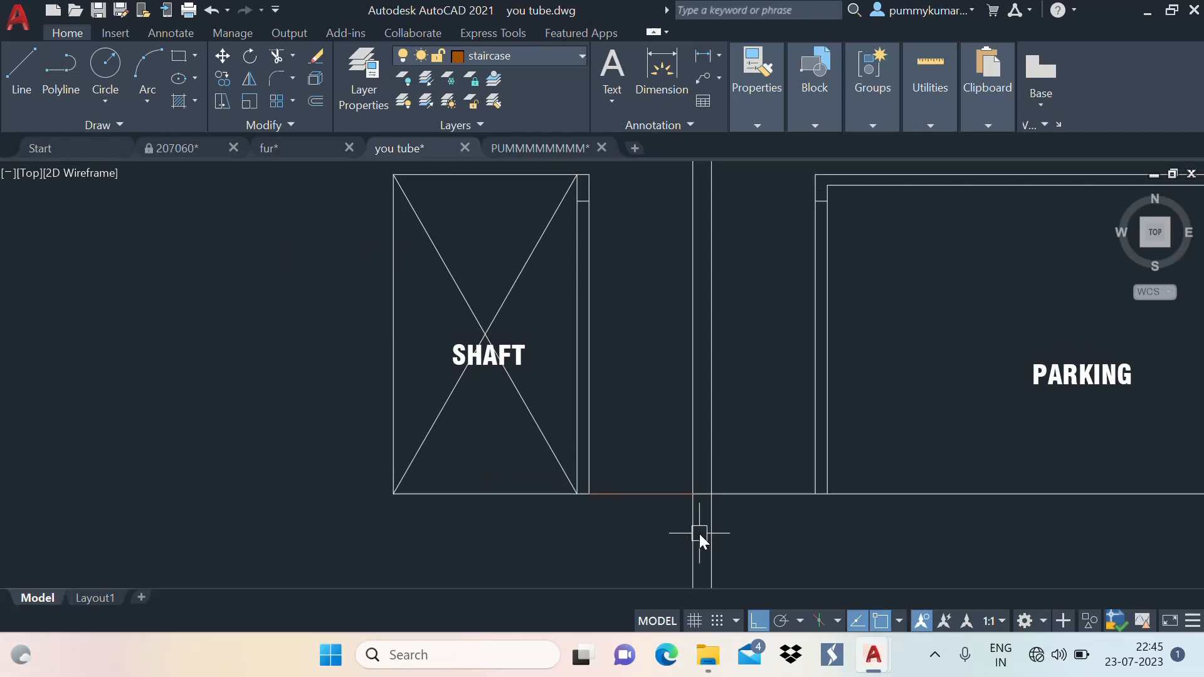
pyautogui.write('o')
pyautogui.press('Return')
pyautogui.write('7')
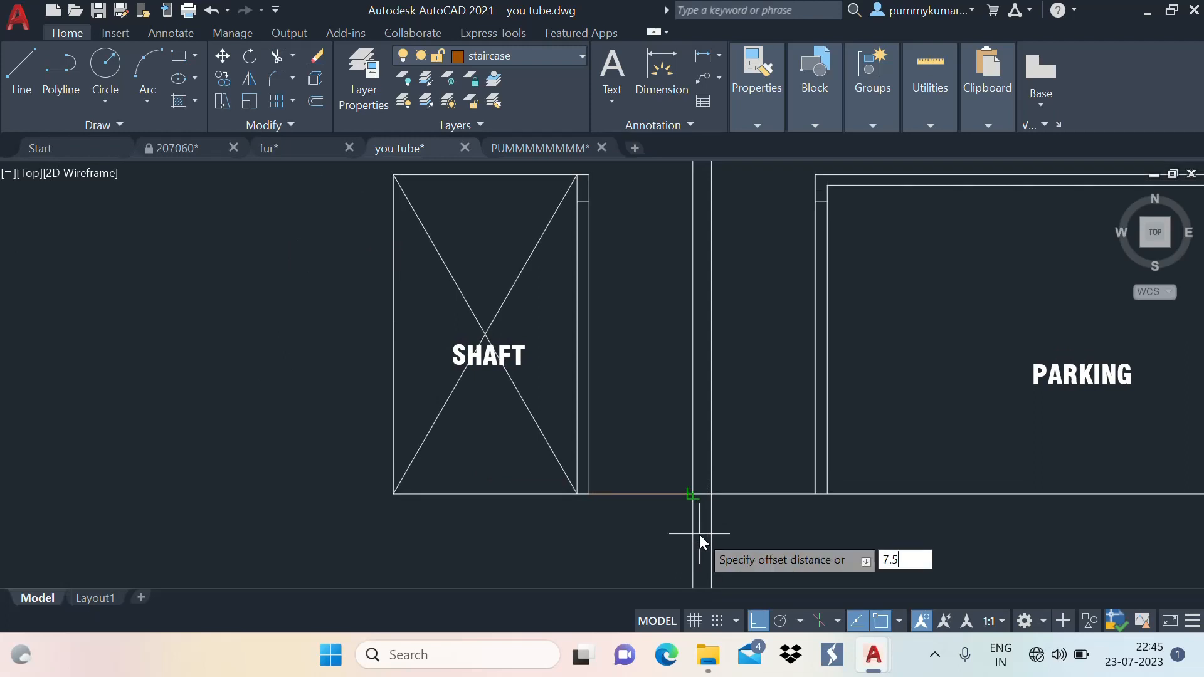
pyautogui.write('.5')
pyautogui.press('Return')
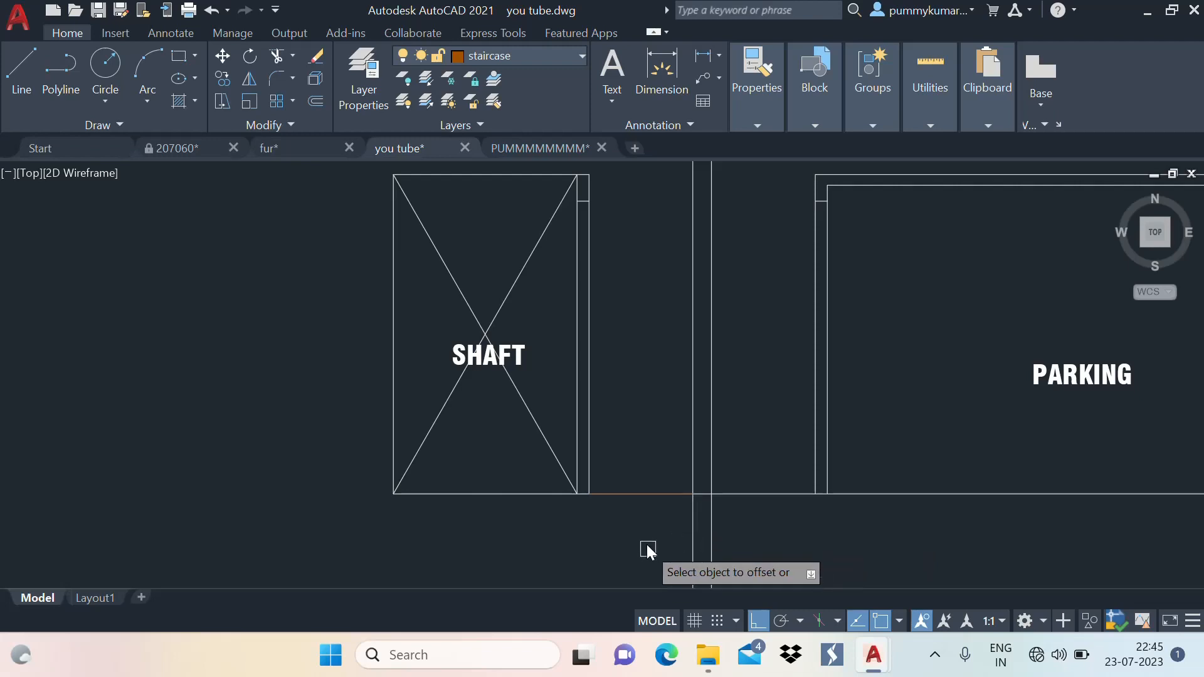
pyautogui.click(638, 495)
pyautogui.click(719, 538)
pyautogui.click(645, 420)
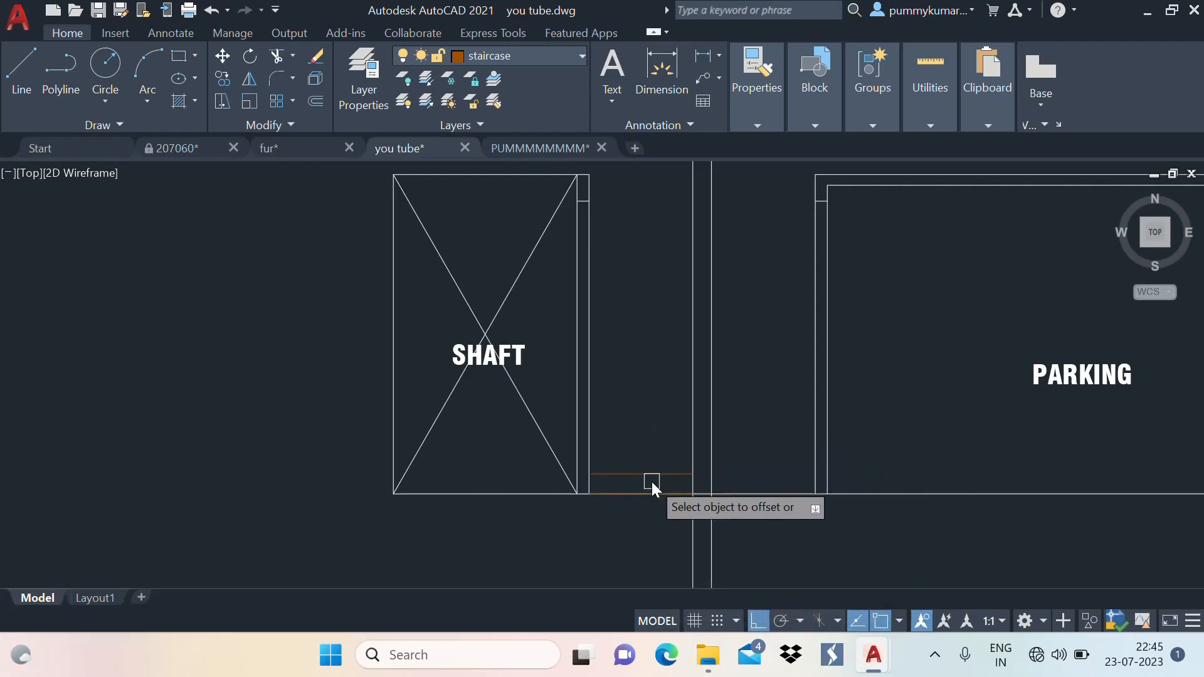
pyautogui.click(660, 474)
pyautogui.click(646, 417)
pyautogui.click(649, 454)
pyautogui.click(656, 392)
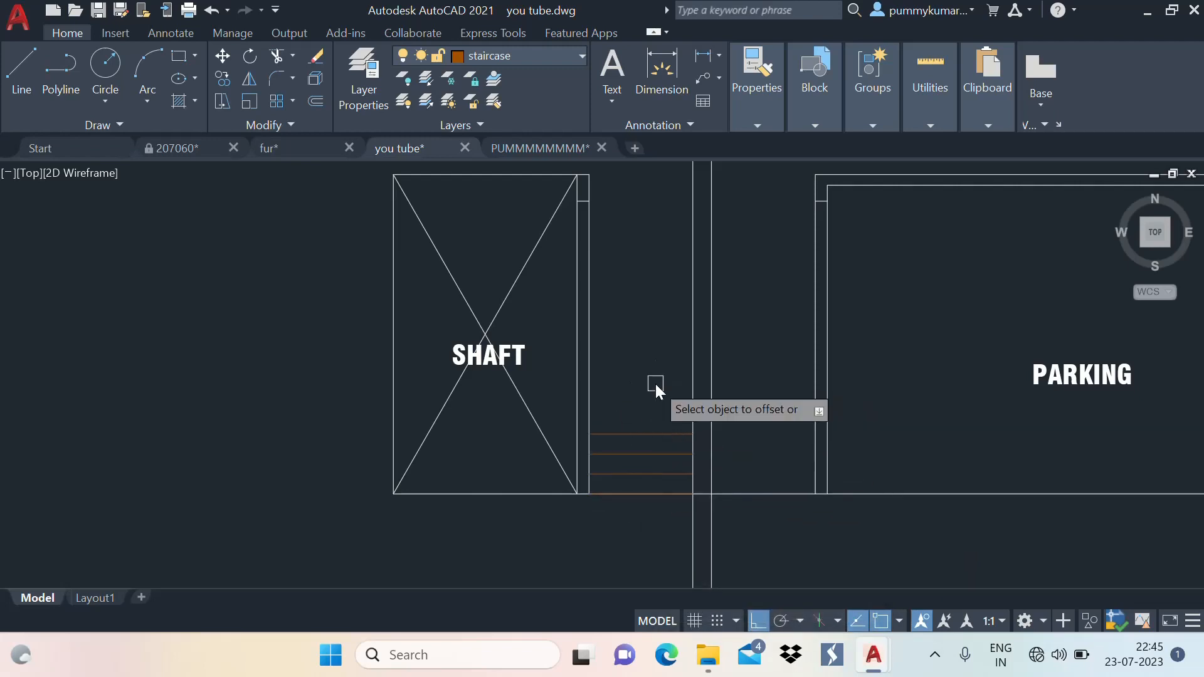
pyautogui.click(656, 434)
pyautogui.click(656, 348)
pyautogui.click(664, 415)
pyautogui.click(663, 353)
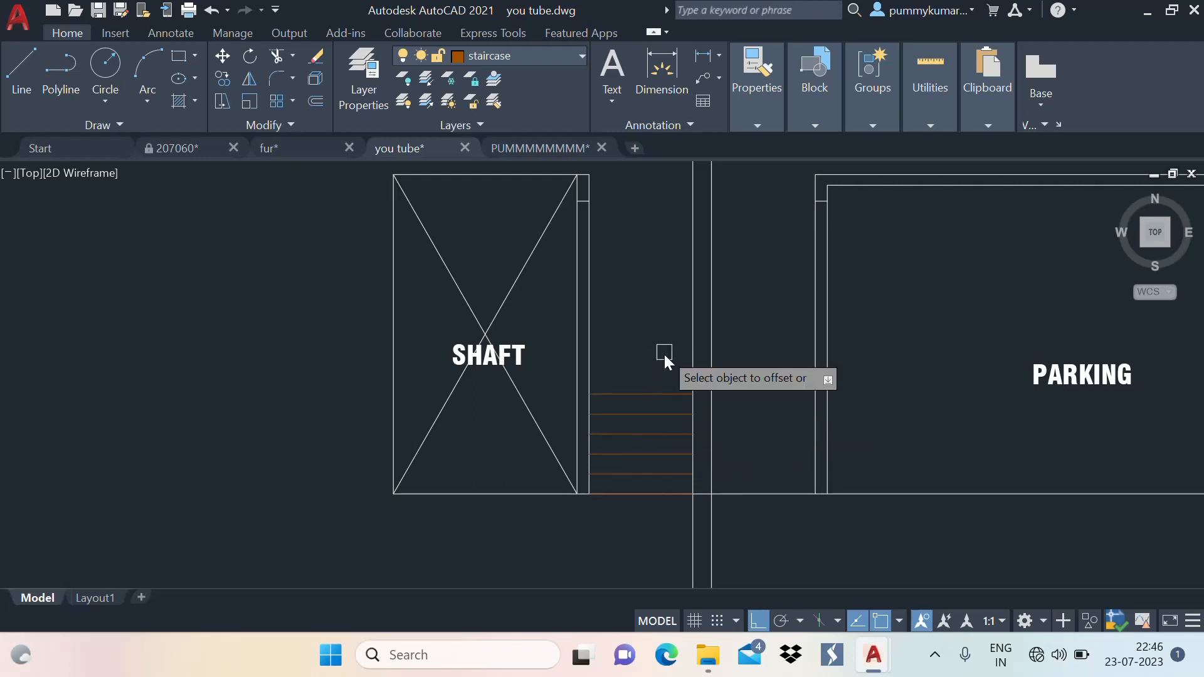
pyautogui.click(663, 390)
pyautogui.click(662, 330)
pyautogui.click(650, 373)
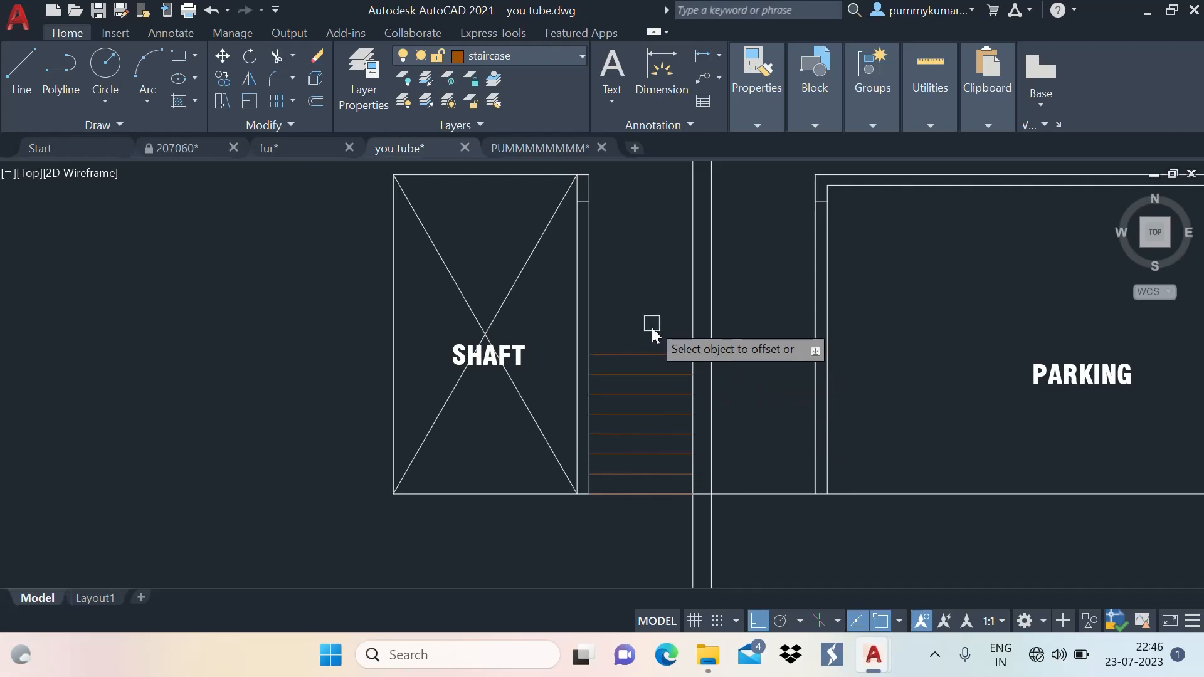
pyautogui.click(651, 326)
pyautogui.click(660, 353)
pyautogui.click(657, 328)
pyautogui.click(655, 334)
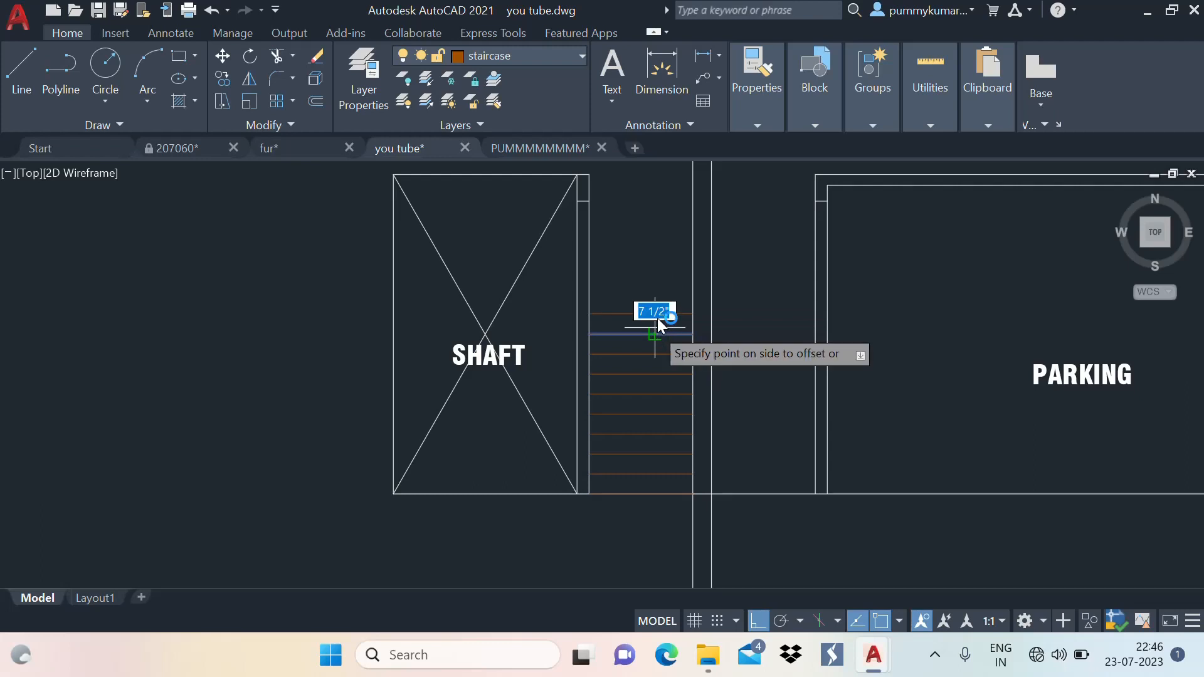
pyautogui.click(669, 279)
pyautogui.click(660, 314)
pyautogui.click(646, 257)
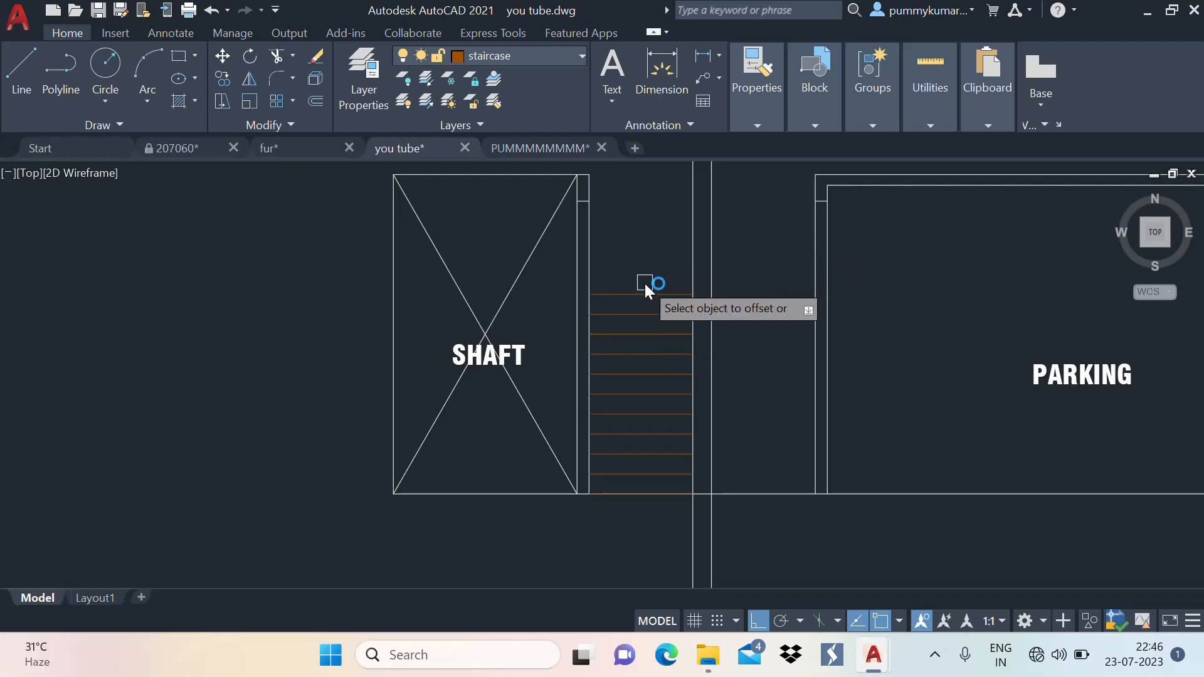
pyautogui.click(645, 293)
pyautogui.click(645, 265)
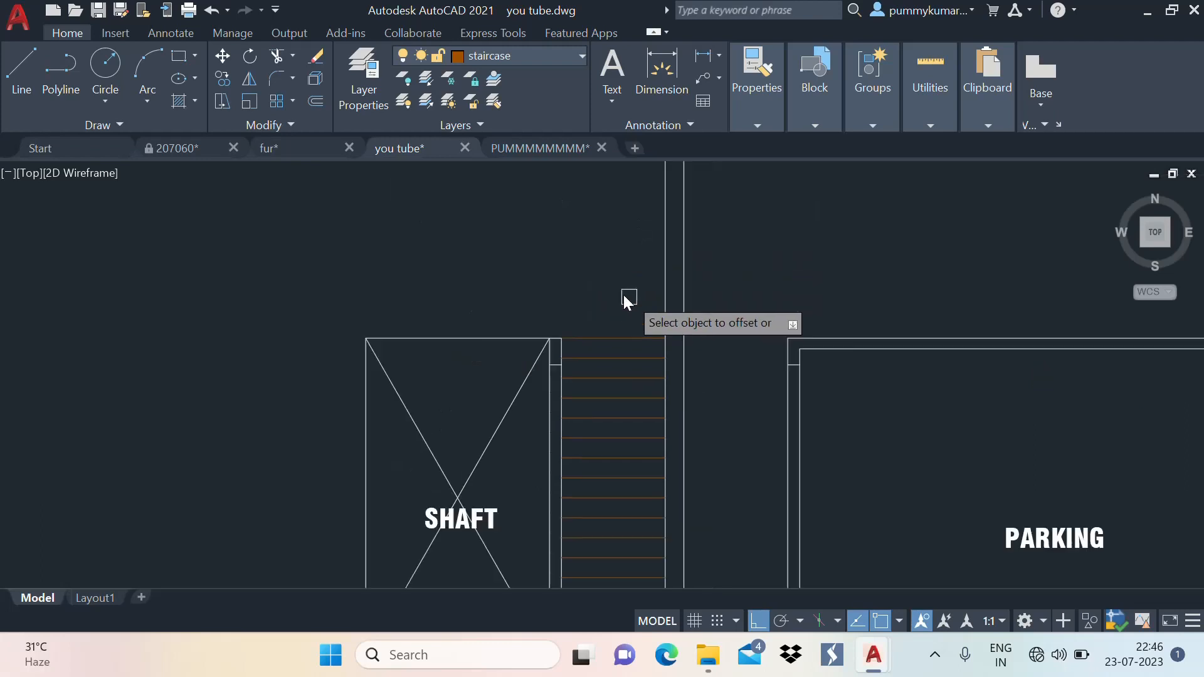
# Delete the staircase-layer base line that overlaps the section's floor line
pyautogui.scroll(-5, 623, 295)
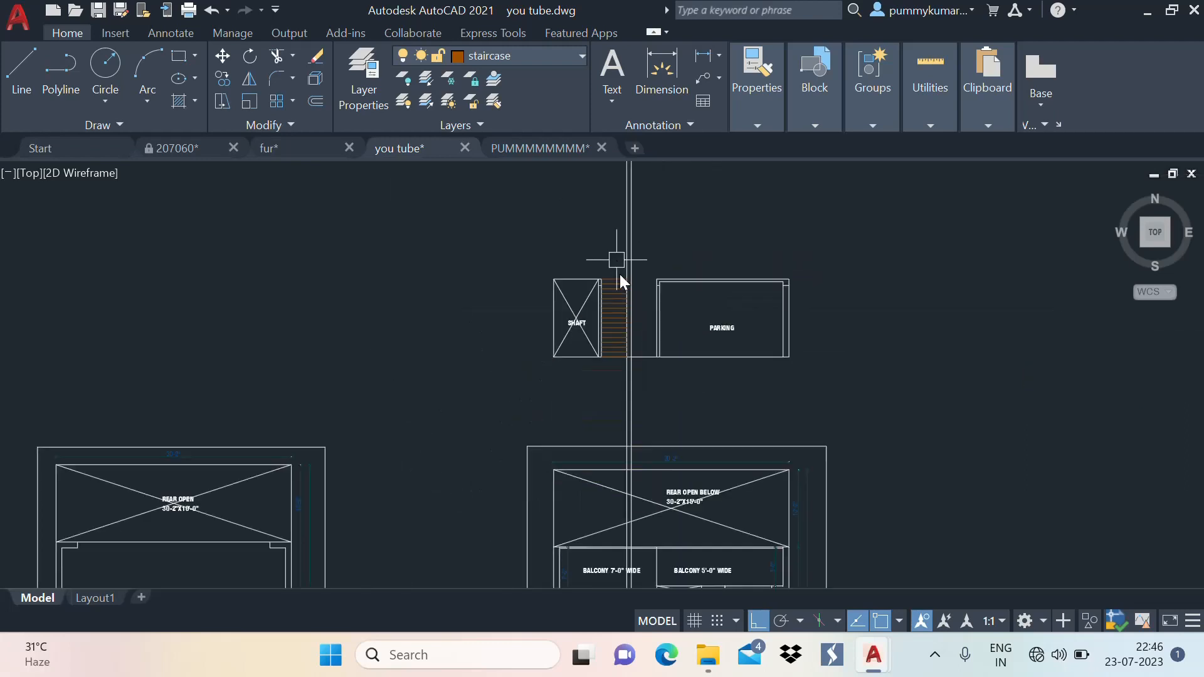
pyautogui.scroll(4, 619, 274)
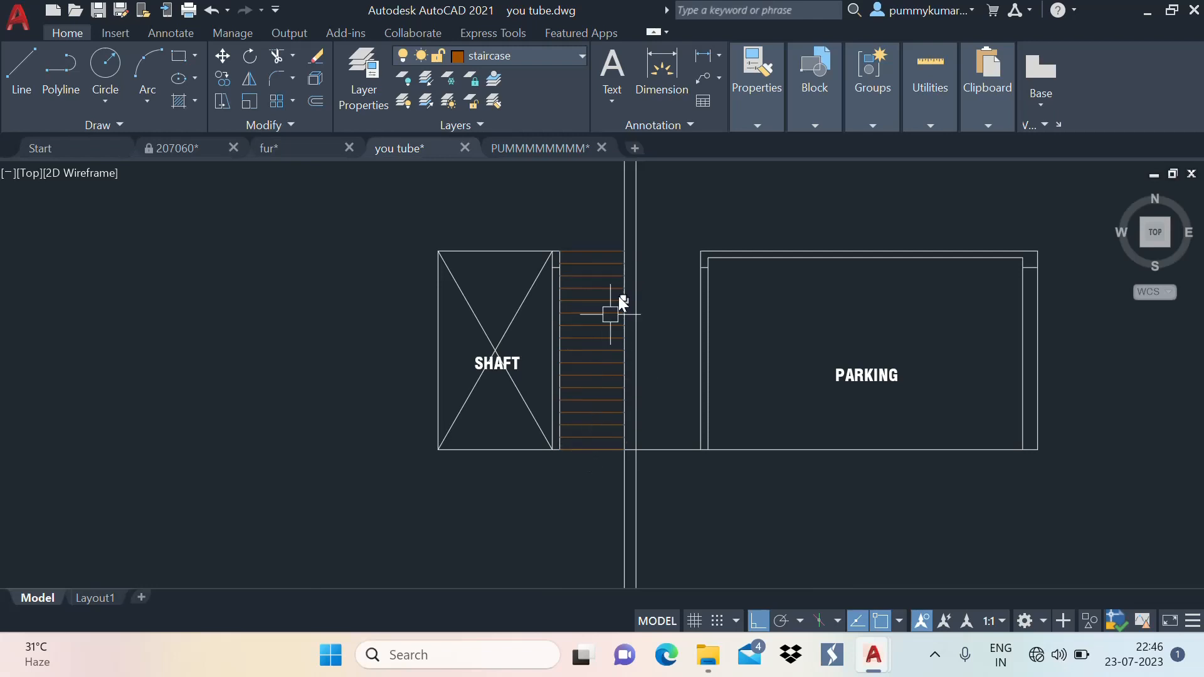
pyautogui.scroll(4, 580, 439)
pyautogui.click(603, 528)
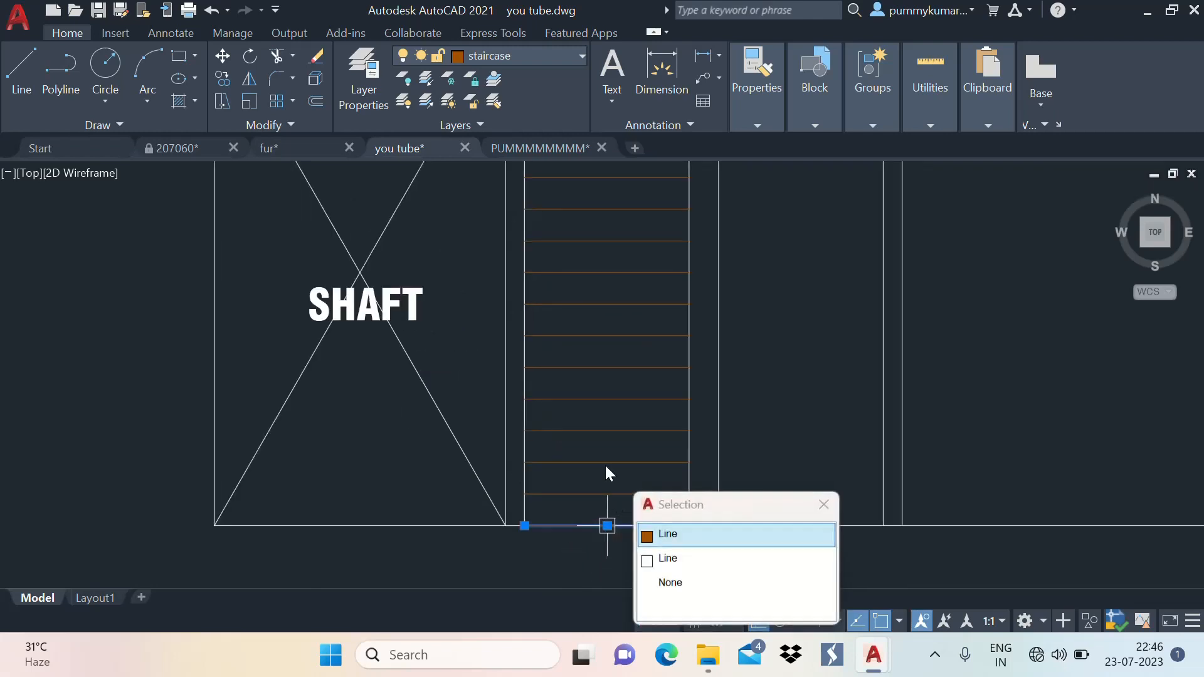
pyautogui.press('Escape')
pyautogui.scroll(-2, 667, 427)
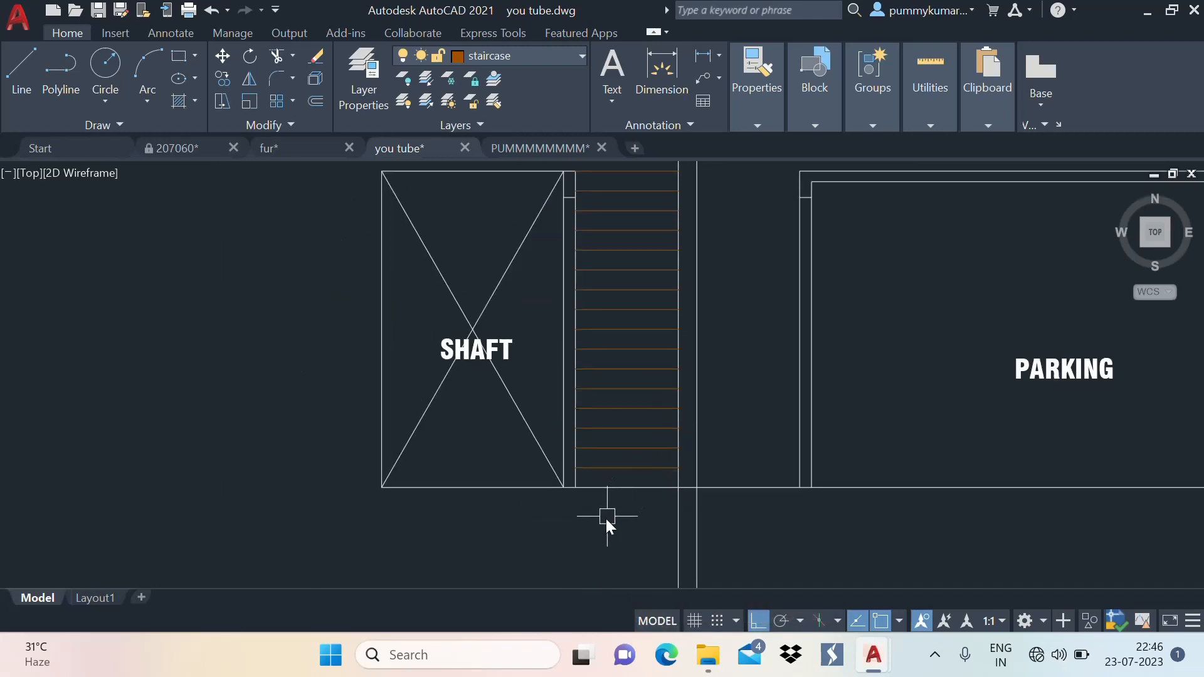
pyautogui.moveTo(647, 455); pyautogui.dragTo(637, 503, button='middle')
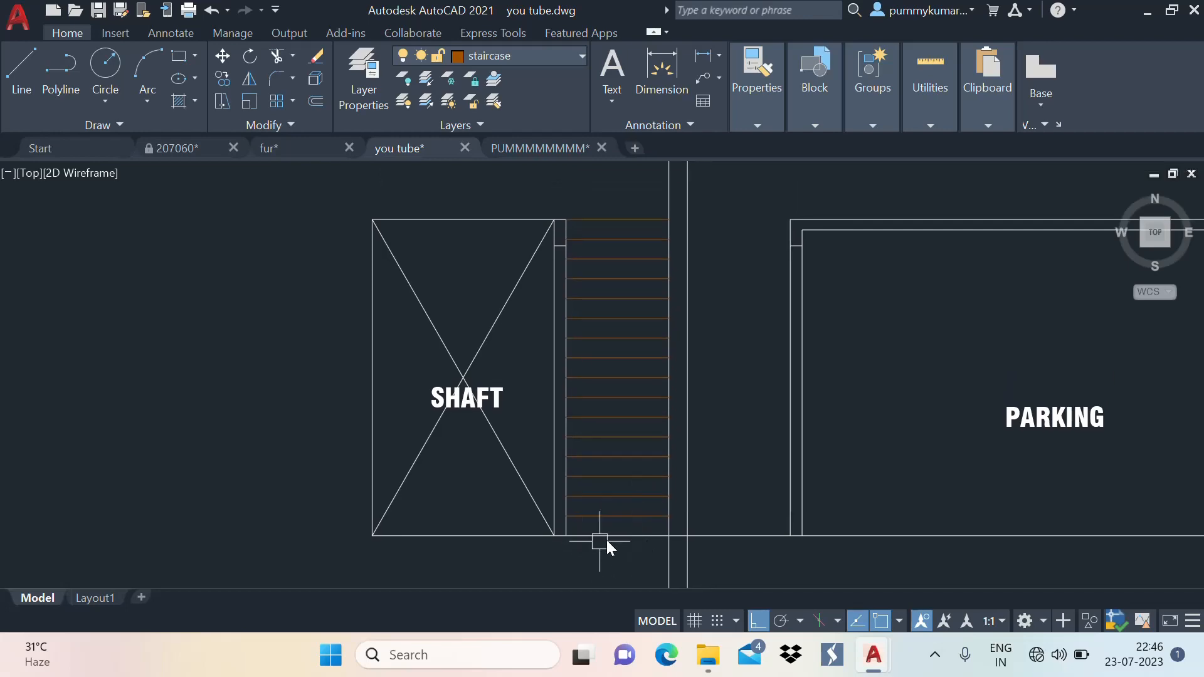
# Examine the plan's UP and DN stair flights against the riser lines drawn in the section
pyautogui.scroll(-10, 638, 239)
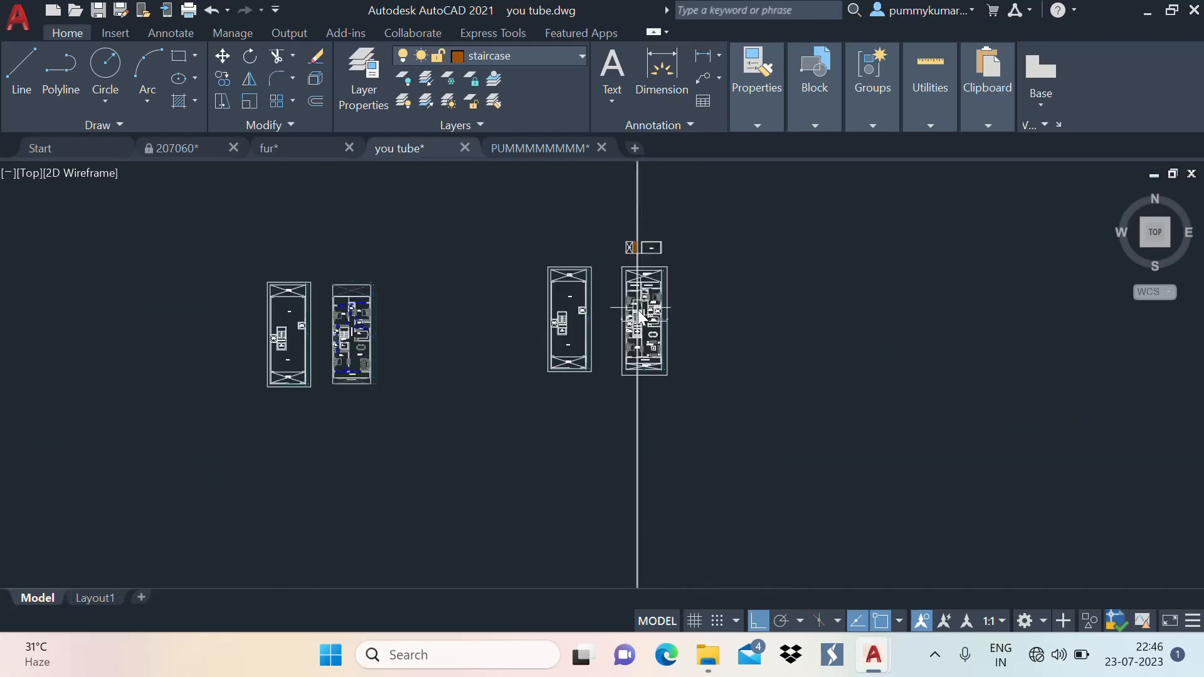
pyautogui.scroll(7, 669, 406)
pyautogui.scroll(5, 616, 358)
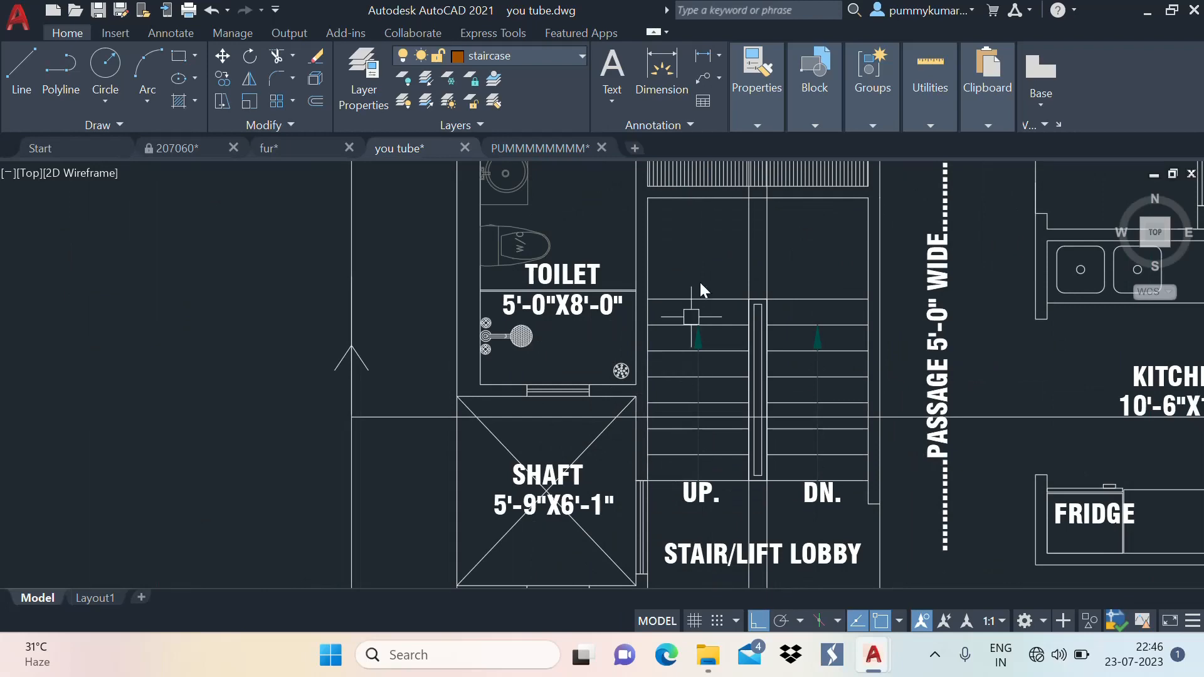
pyautogui.moveTo(740, 320); pyautogui.dragTo(617, 351, button='middle')
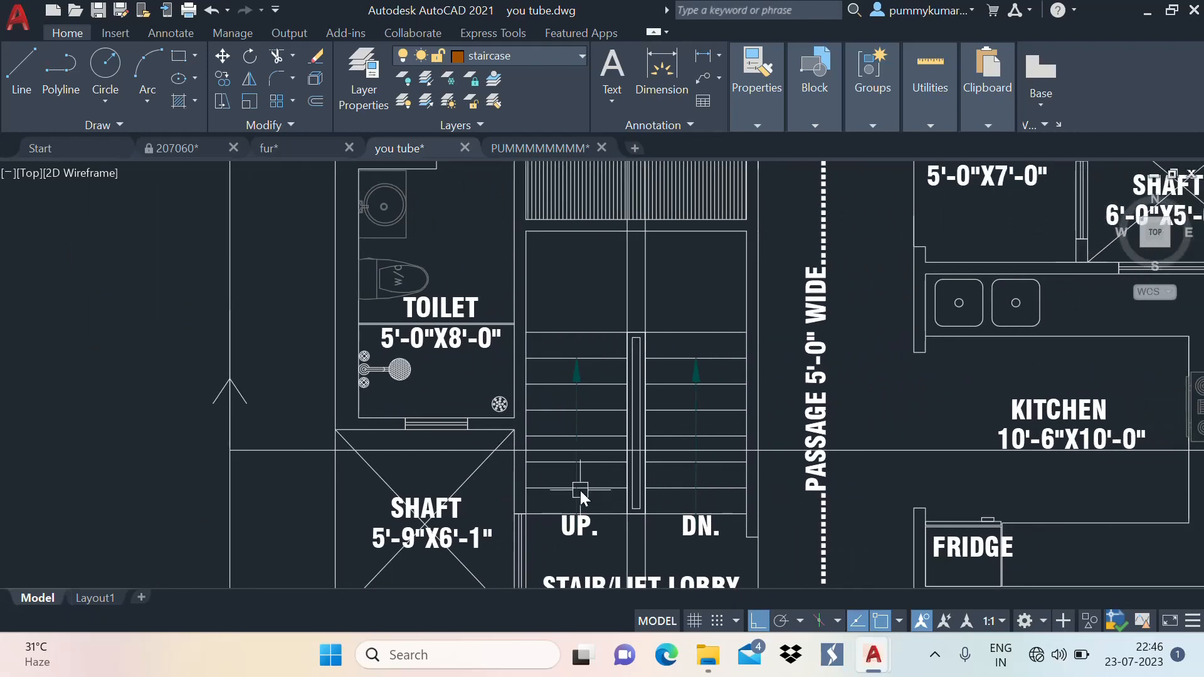
pyautogui.scroll(-6, 636, 414)
pyautogui.scroll(-8, 635, 431)
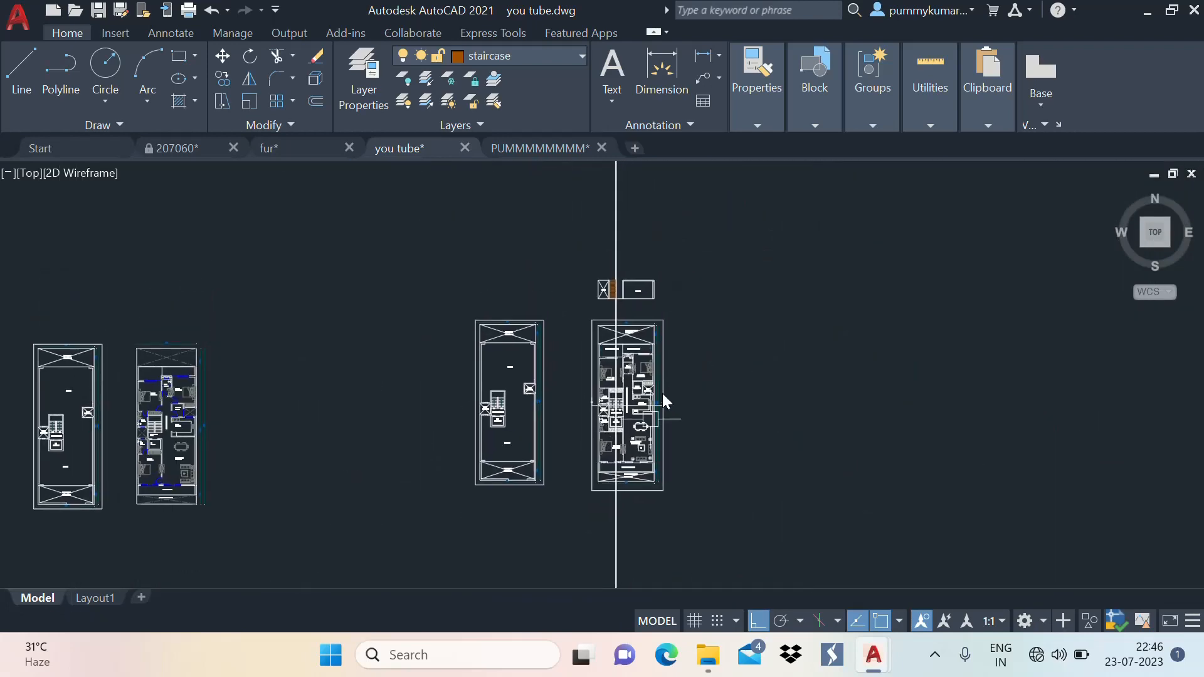
pyautogui.scroll(8, 636, 280)
pyautogui.scroll(3, 518, 326)
pyautogui.scroll(-2, 568, 288)
pyautogui.moveTo(517, 326)
pyautogui.mouseDown(button='middle')
pyautogui.moveTo(568, 288)
pyautogui.moveTo(571, 359)
pyautogui.mouseUp(button='middle')
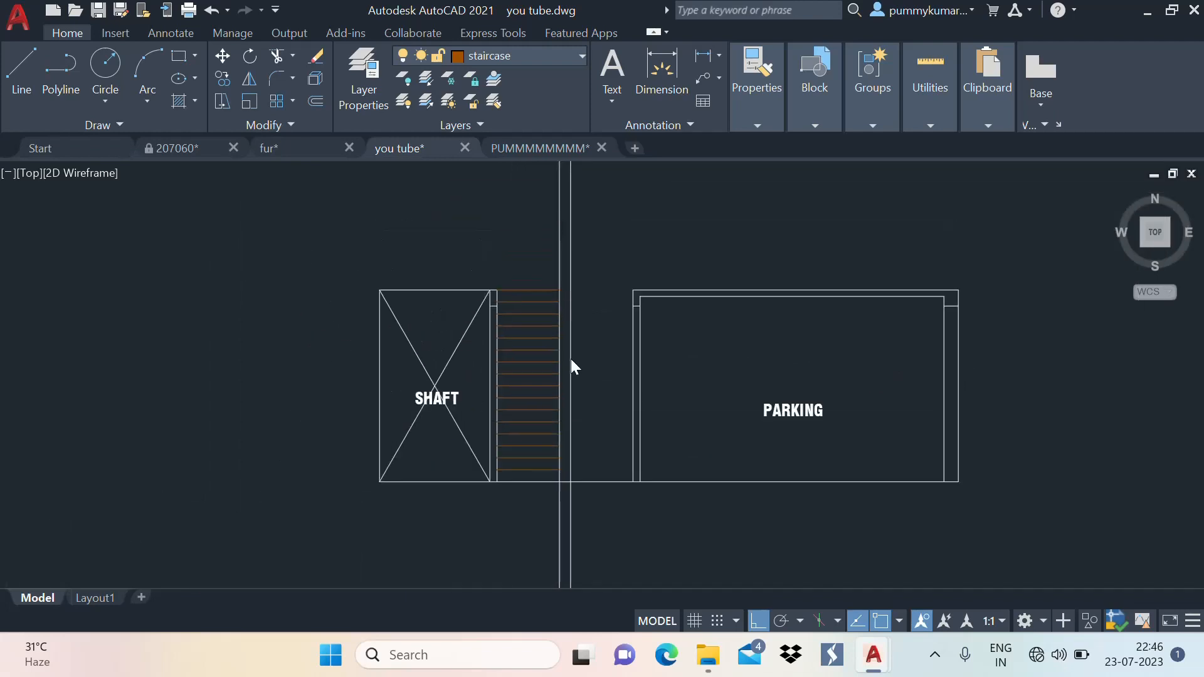
# Move the upper eight riser lines horizontally into the bay between the second construction line and the parking-side wall
pyautogui.scroll(2, 532, 399)
pyautogui.moveTo(532, 399); pyautogui.dragTo(562, 343, button='middle')
pyautogui.moveTo(567, 467); pyautogui.dragTo(568, 475, button='middle')
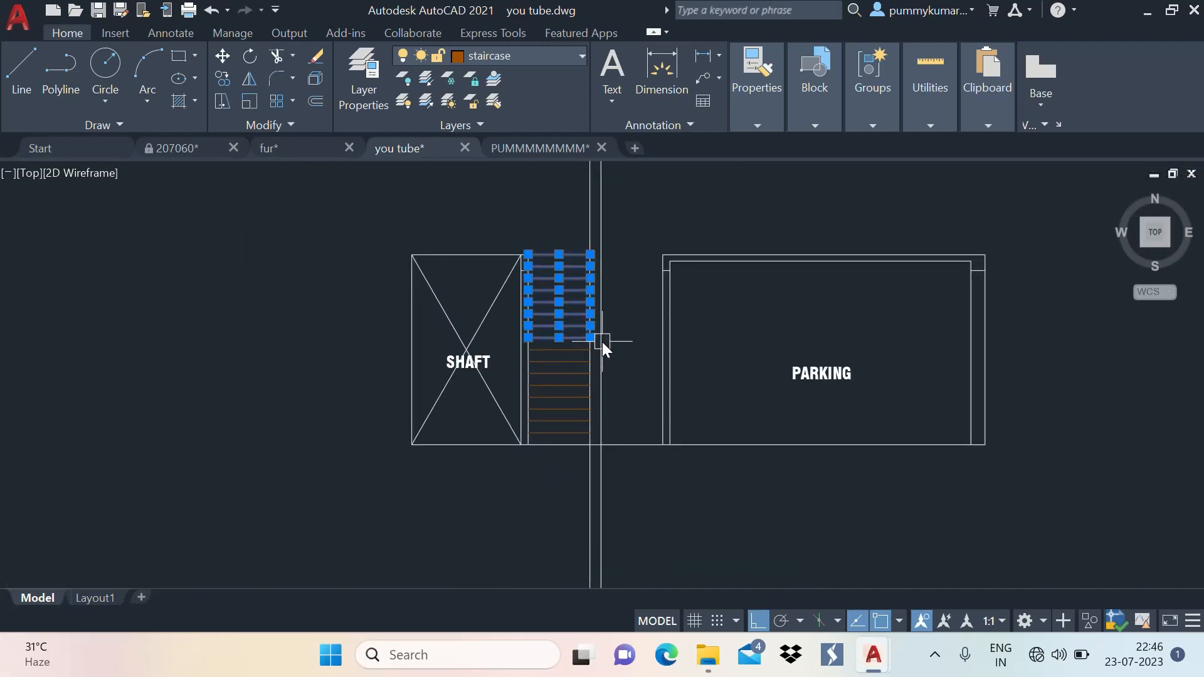
pyautogui.scroll(4, 602, 341)
pyautogui.write('m')
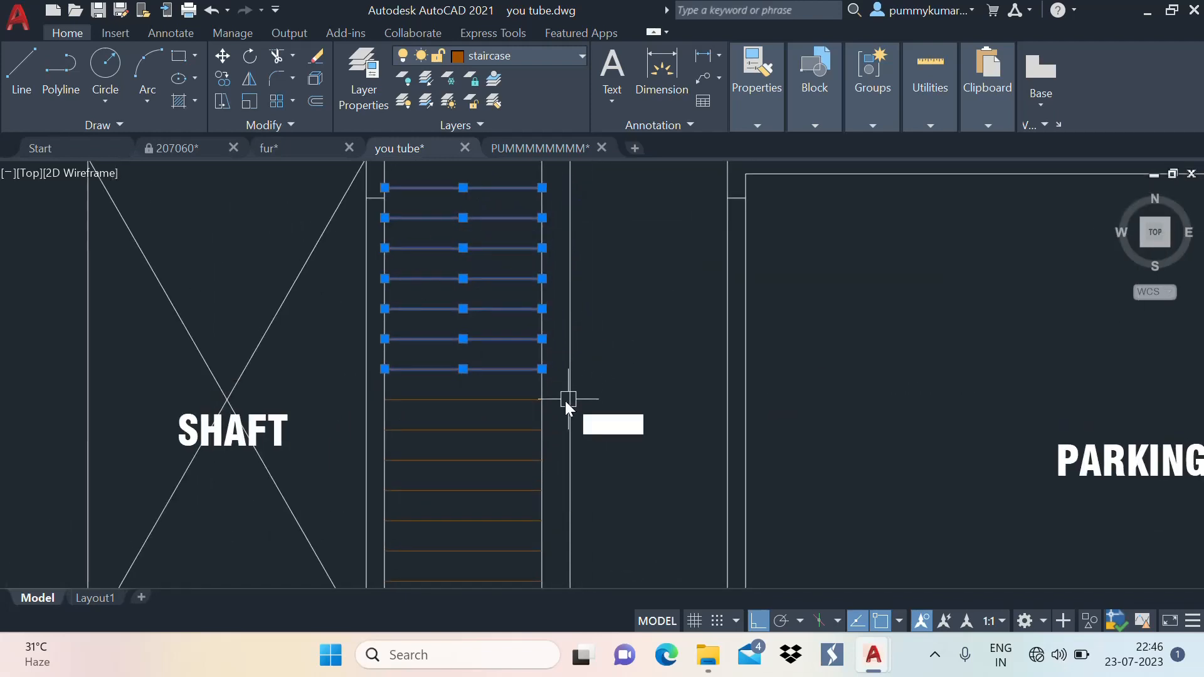
pyautogui.press('Return')
pyautogui.click(539, 373)
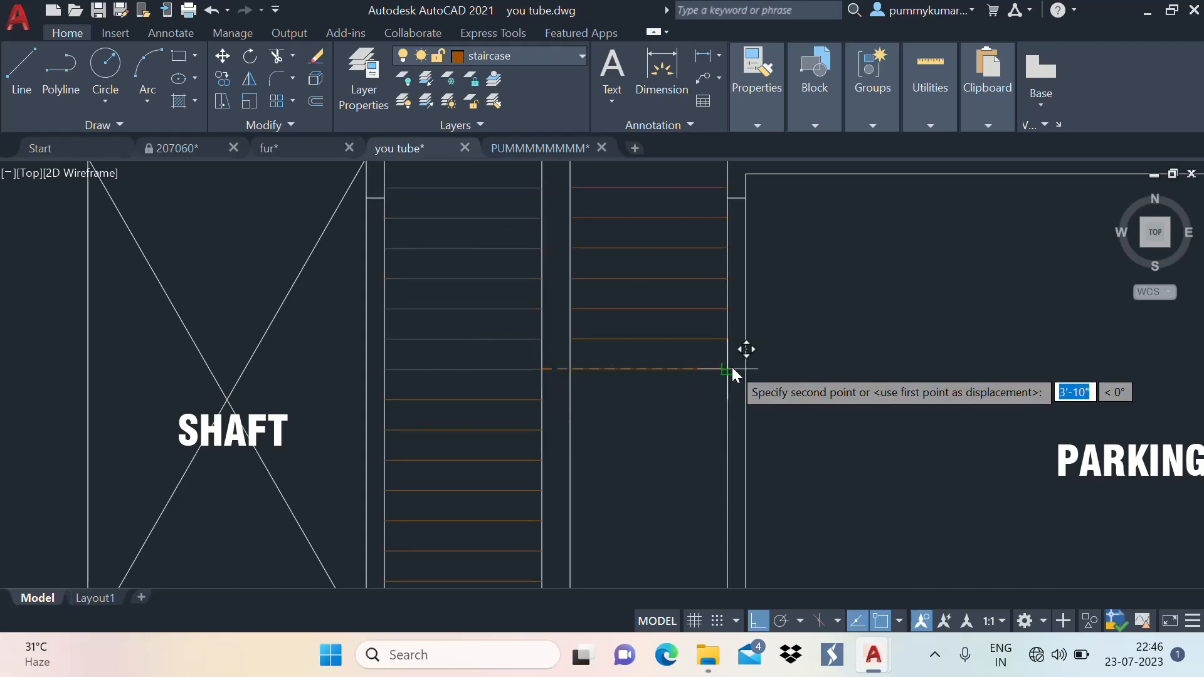
pyautogui.scroll(-5, 672, 376)
pyautogui.scroll(3, 668, 359)
pyautogui.scroll(-4, 651, 284)
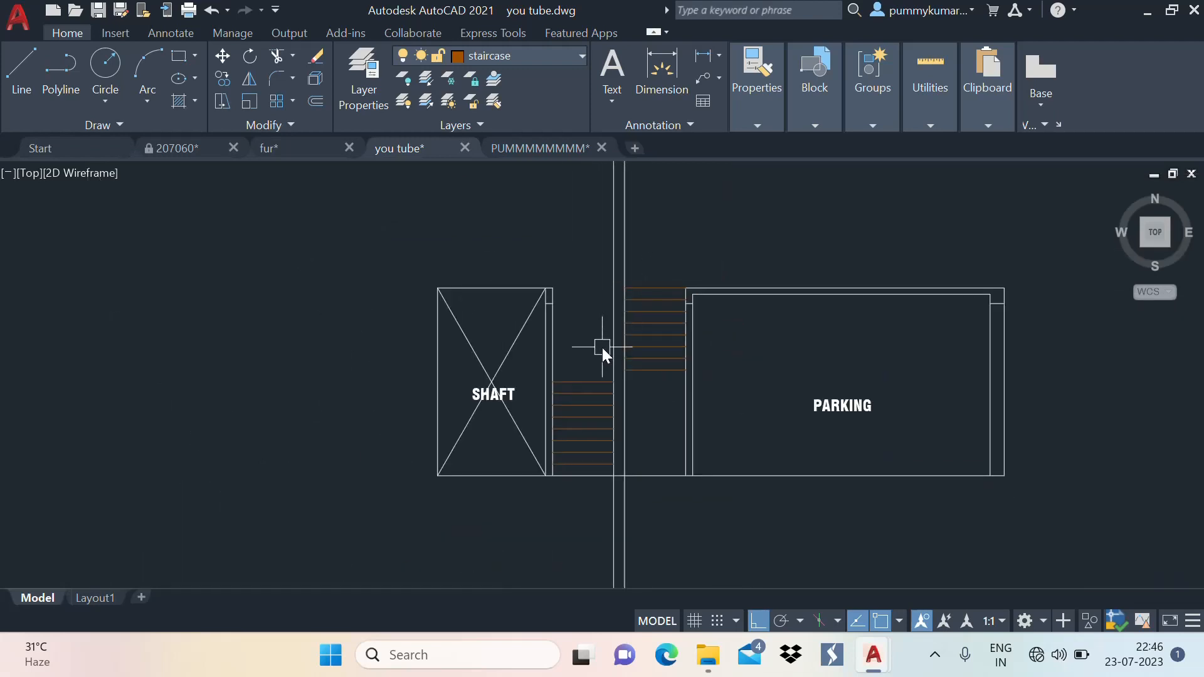
# Check where the section line cuts the plan's stair treads against the two flights in the section
pyautogui.scroll(5, 581, 367)
pyautogui.moveTo(601, 386); pyautogui.dragTo(627, 358, button='middle')
pyautogui.scroll(-5, 622, 301)
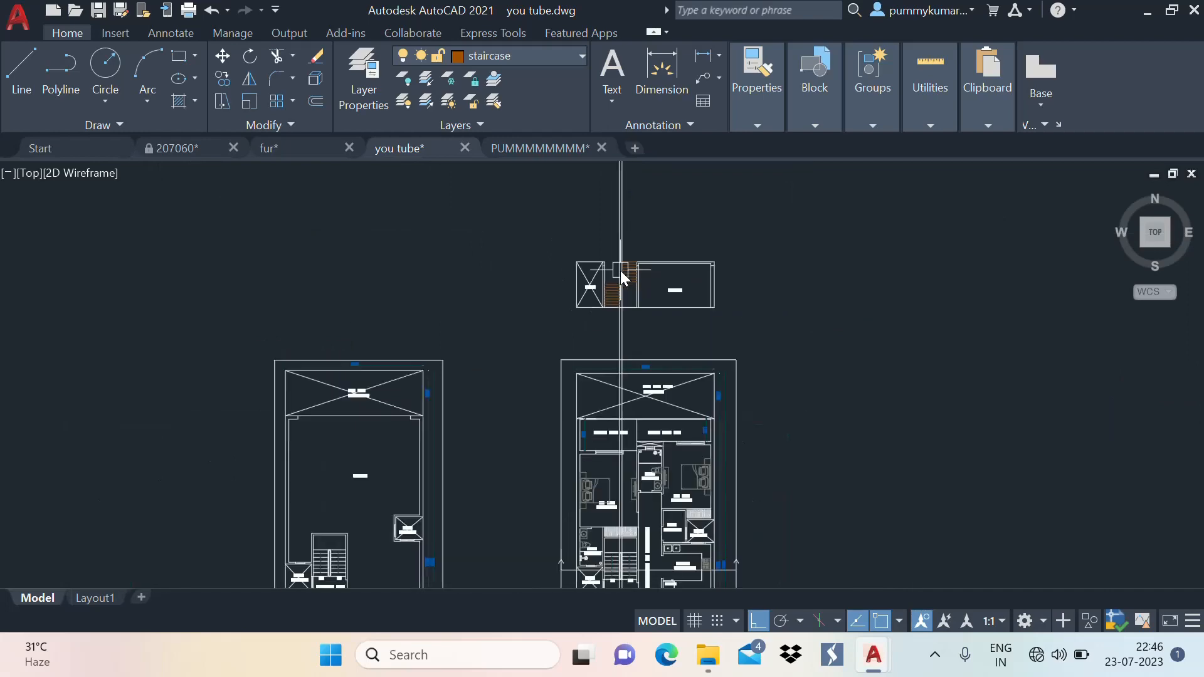
pyautogui.moveTo(624, 514); pyautogui.dragTo(625, 411, button='middle')
pyautogui.scroll(9, 621, 495)
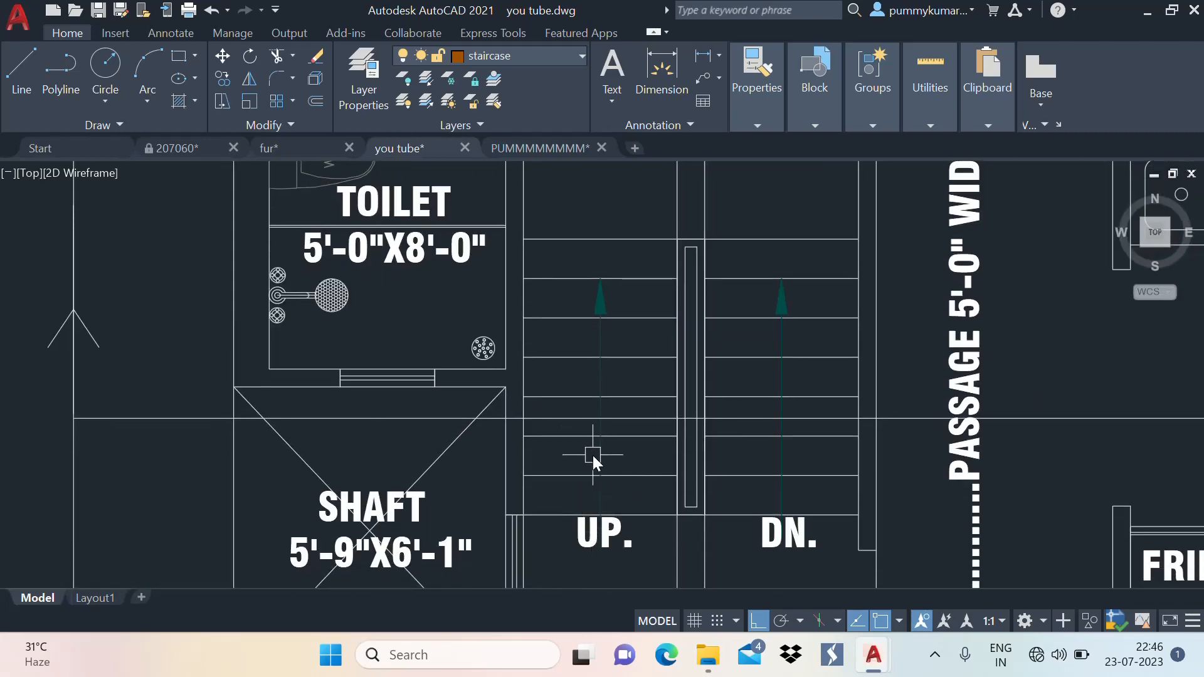
pyautogui.scroll(-8, 589, 420)
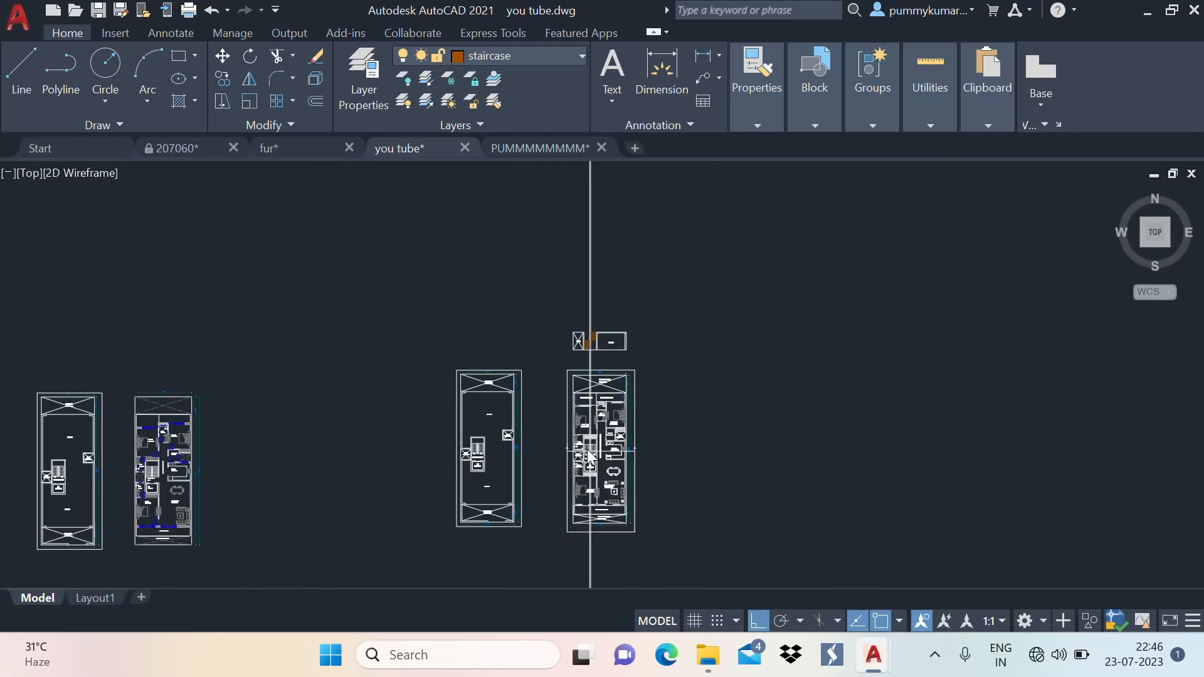
pyautogui.scroll(7, 583, 348)
pyautogui.scroll(6, 599, 272)
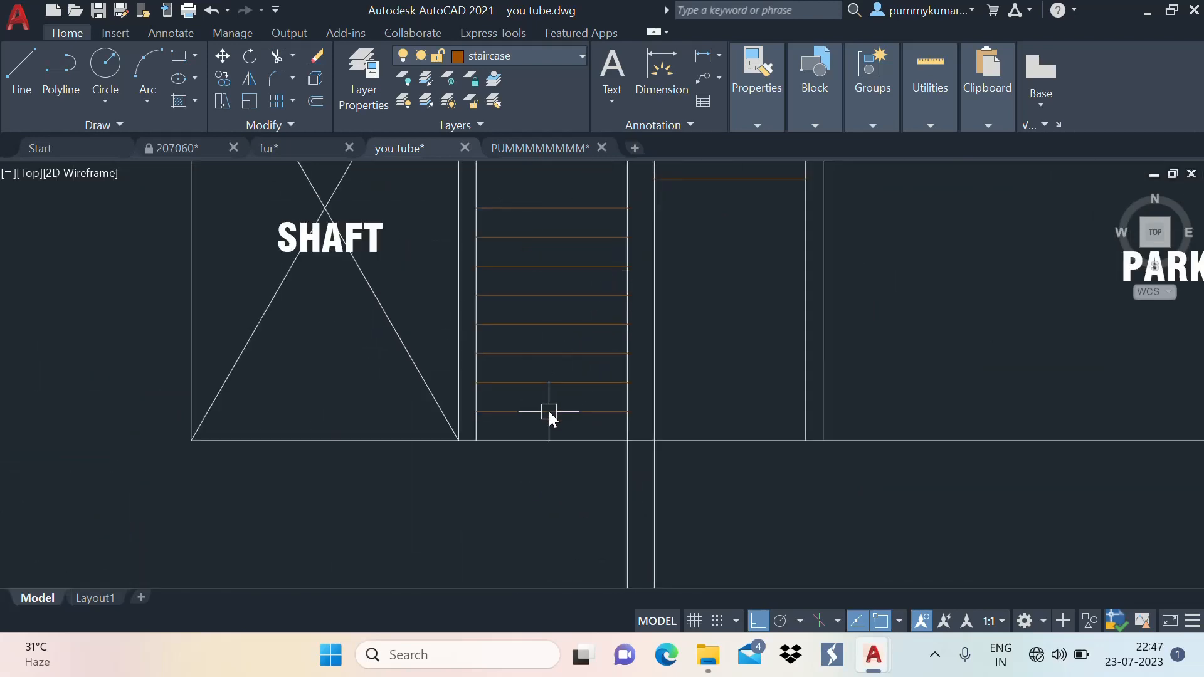
# Draw a 7.5" high rectangle between the third and fourth riser lines across the shaft-side flight and select it
pyautogui.moveTo(557, 341); pyautogui.dragTo(572, 356, button='middle')
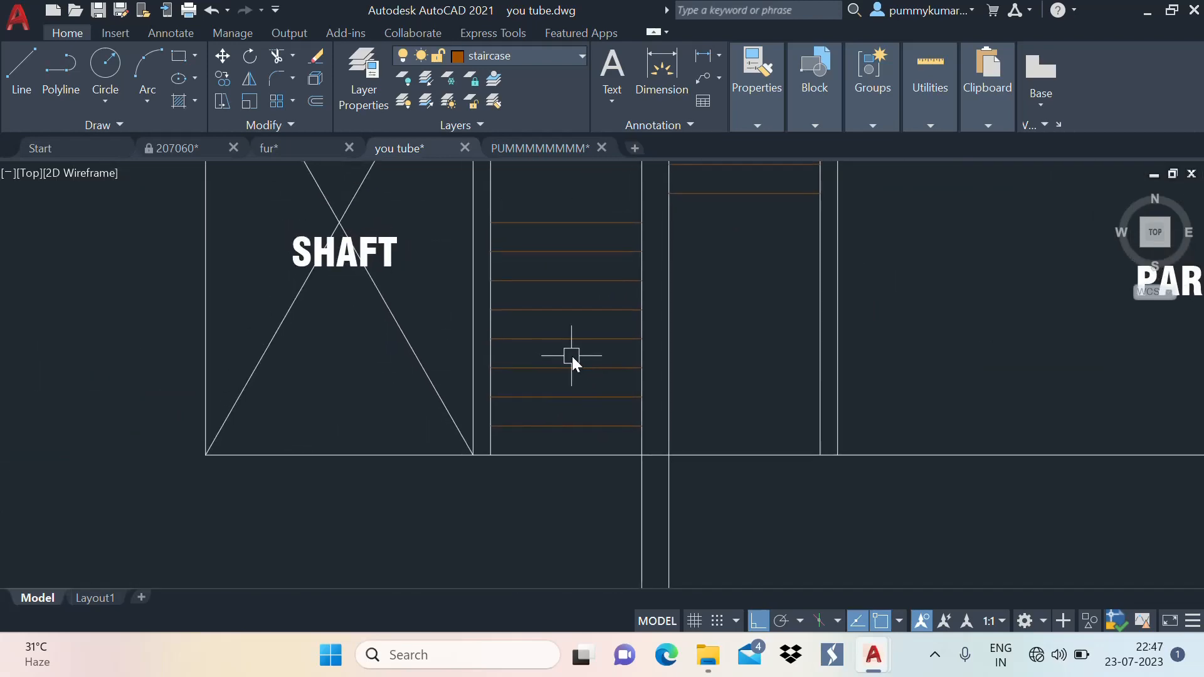
pyautogui.write('rec')
pyautogui.press('Return')
pyautogui.click(491, 340)
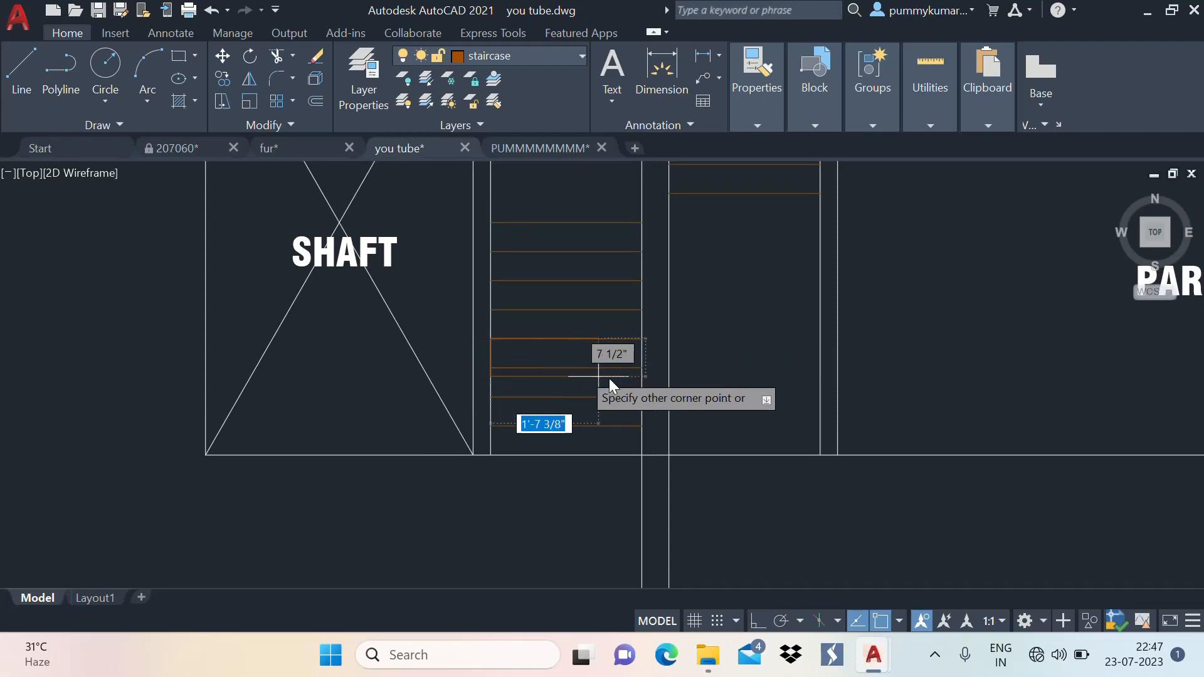
pyautogui.click(641, 369)
pyautogui.press('F8')
pyautogui.click(560, 367)
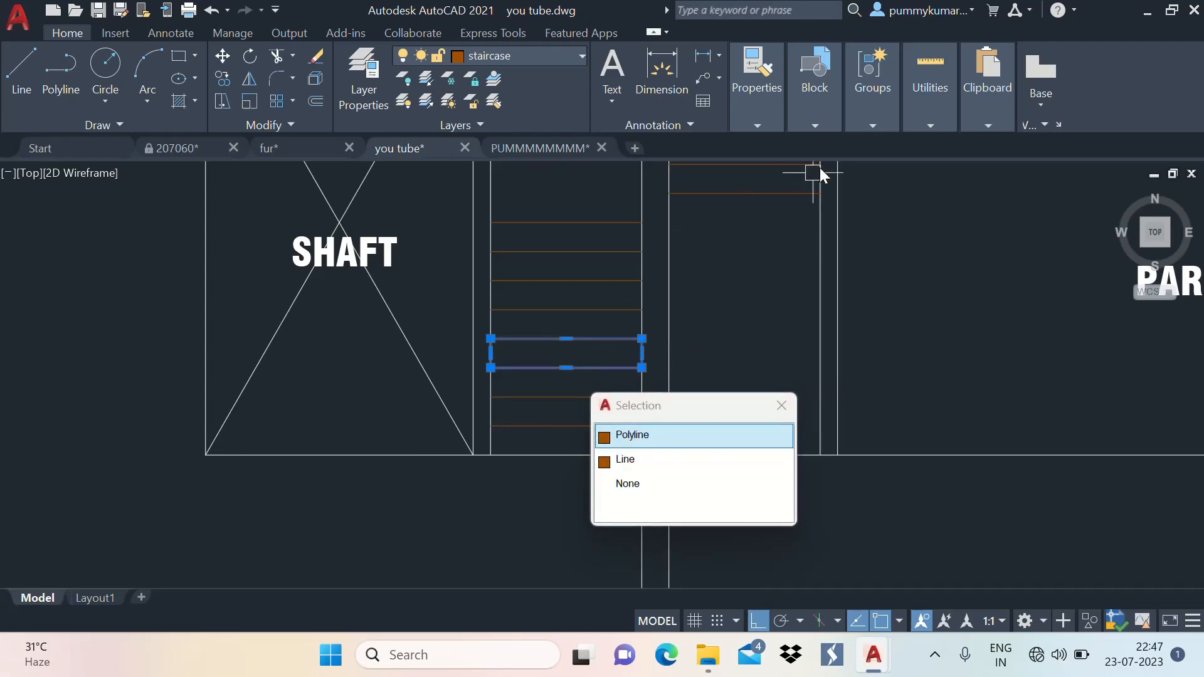
# Override the colour of the selected rectangle in the shaft-side flight with grey
pyautogui.click(761, 116)
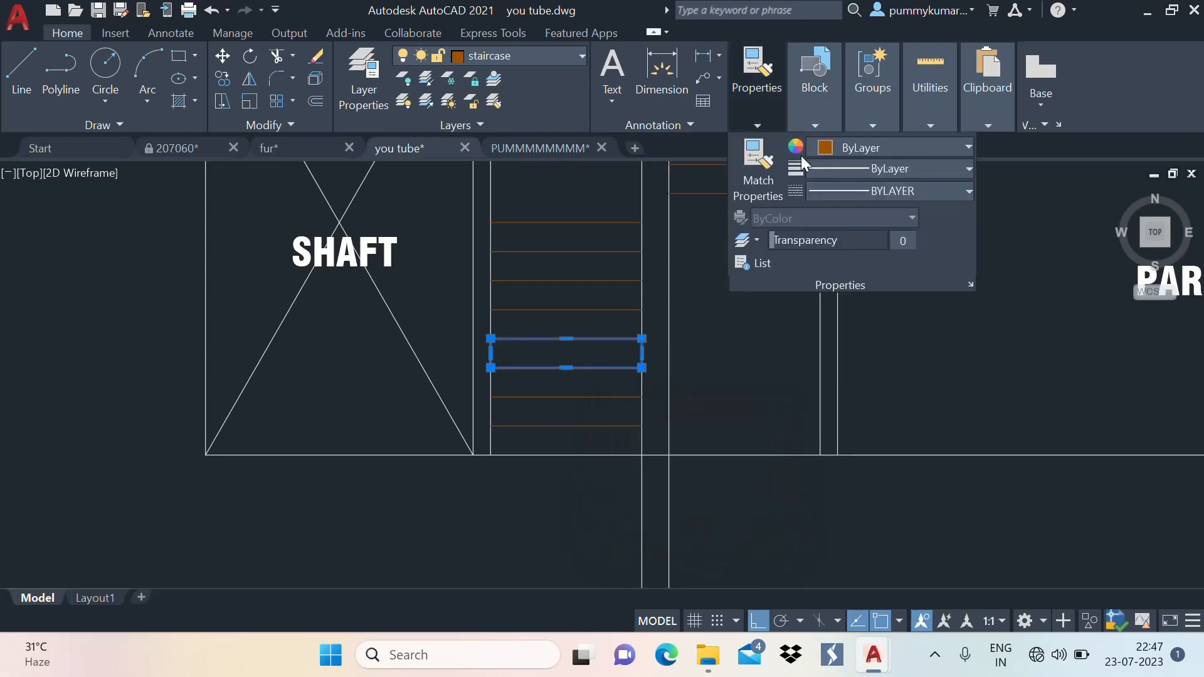
pyautogui.click(849, 152)
pyautogui.click(819, 380)
pyautogui.press('Escape')
pyautogui.click(591, 346)
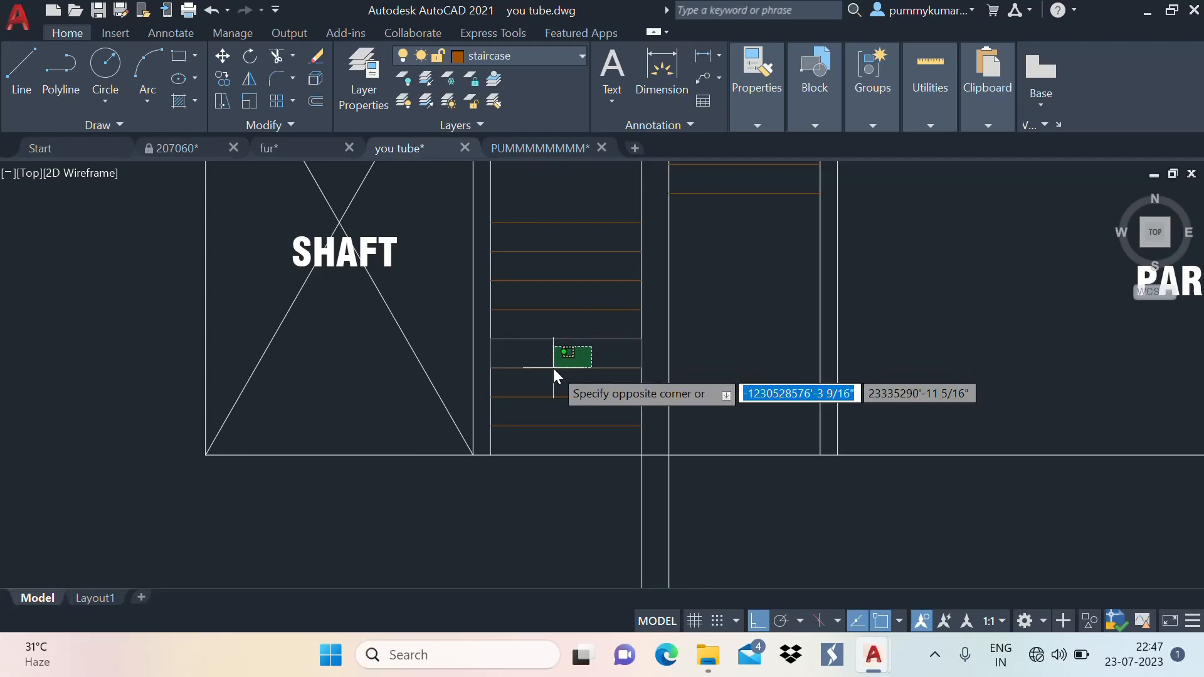
pyautogui.press('Escape')
# Check where the section line crosses the plan's UP and DN treads against the parking-side flight in the section
pyautogui.scroll(-4, 663, 383)
pyautogui.scroll(2, 669, 332)
pyautogui.moveTo(669, 330); pyautogui.dragTo(629, 256, button='middle')
pyautogui.scroll(-5, 629, 256)
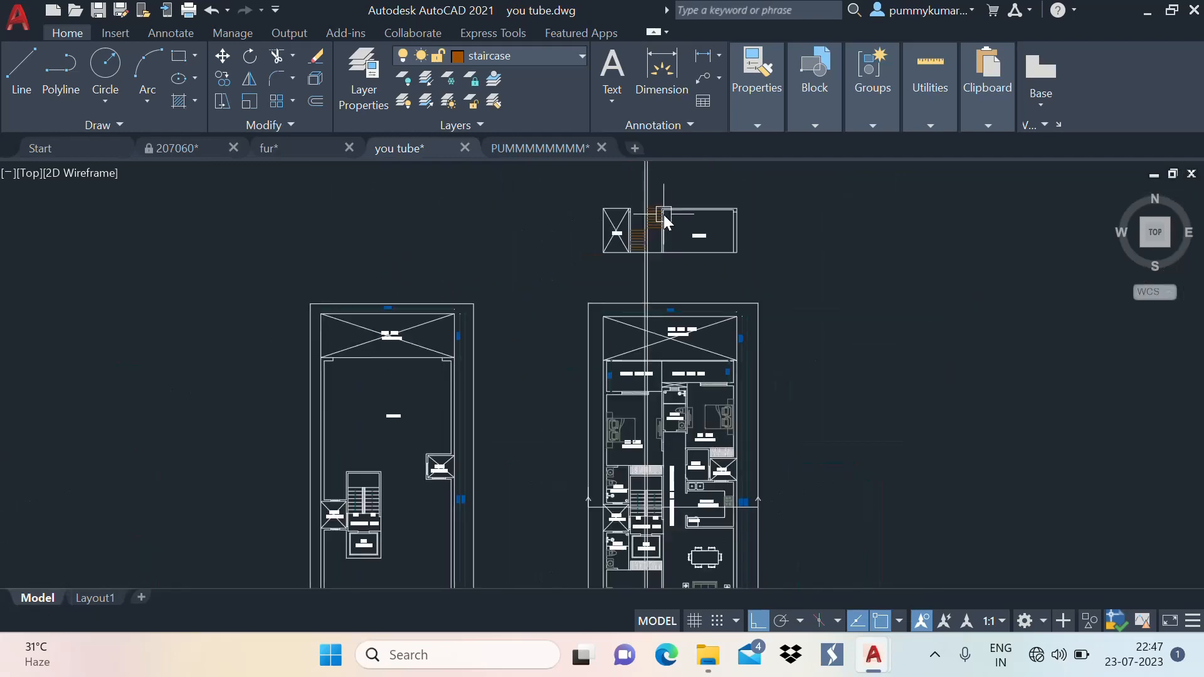
pyautogui.scroll(7, 664, 464)
pyautogui.scroll(-3, 726, 449)
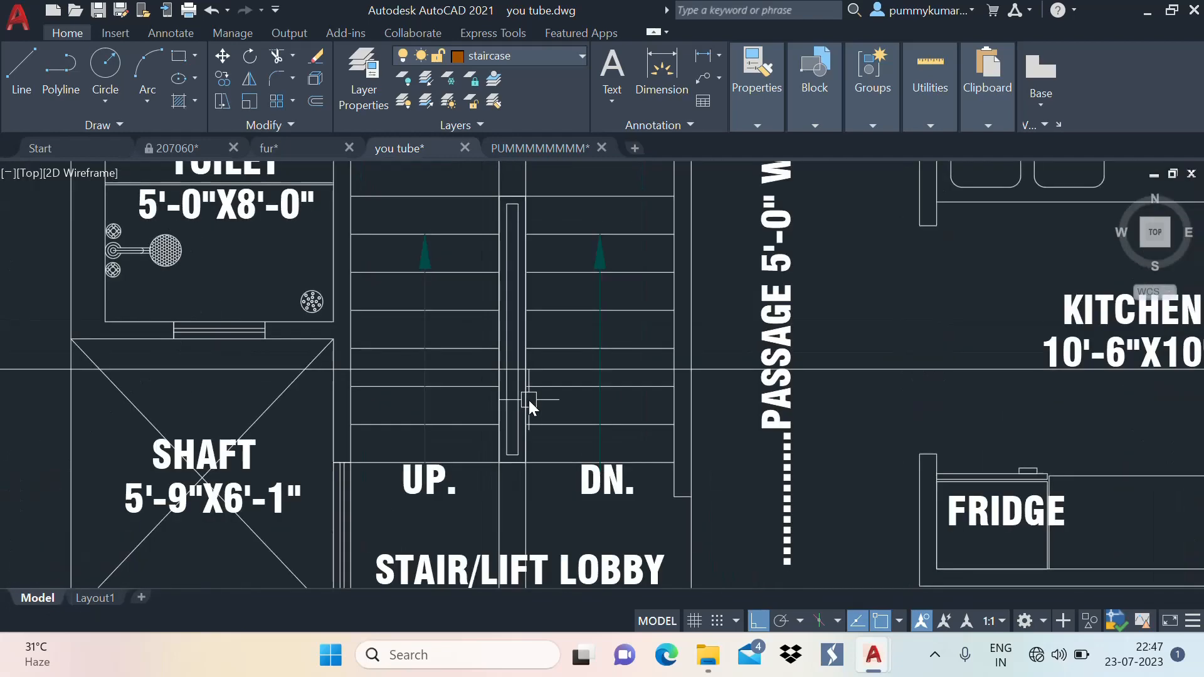
pyautogui.scroll(-2, 551, 345)
pyautogui.scroll(2, 486, 401)
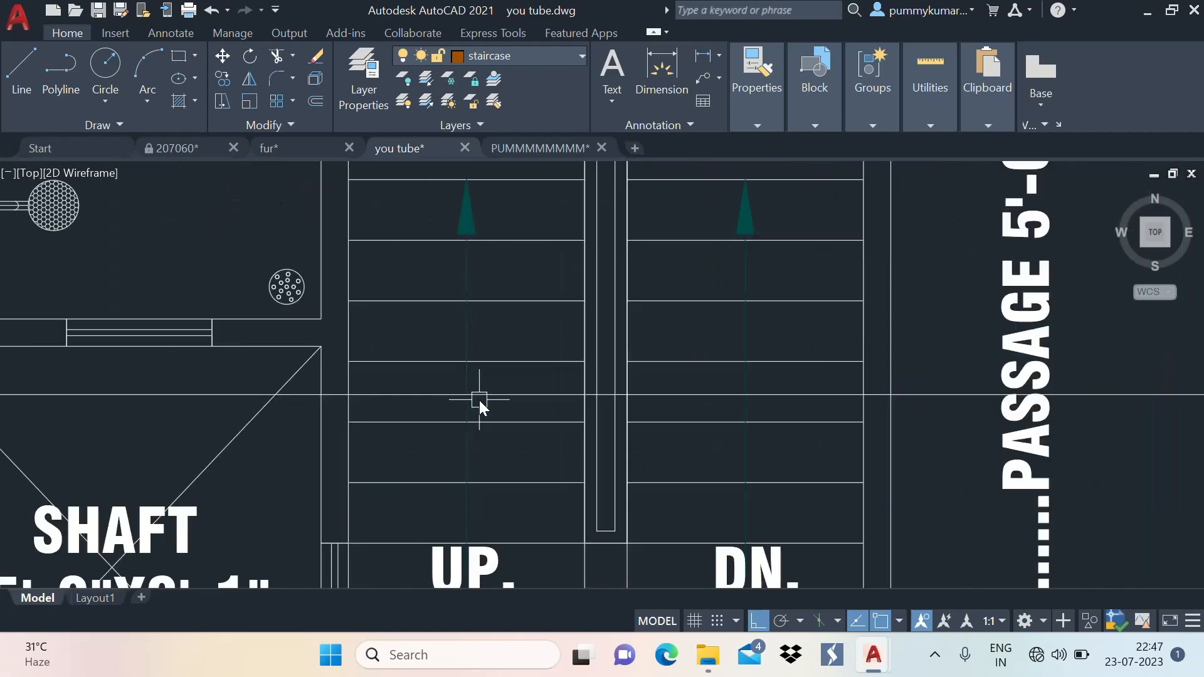
pyautogui.scroll(-4, 493, 348)
pyautogui.scroll(3, 495, 313)
pyautogui.click(638, 332)
pyautogui.scroll(-2, 669, 279)
pyautogui.scroll(1, 666, 304)
pyautogui.scroll(2, 664, 301)
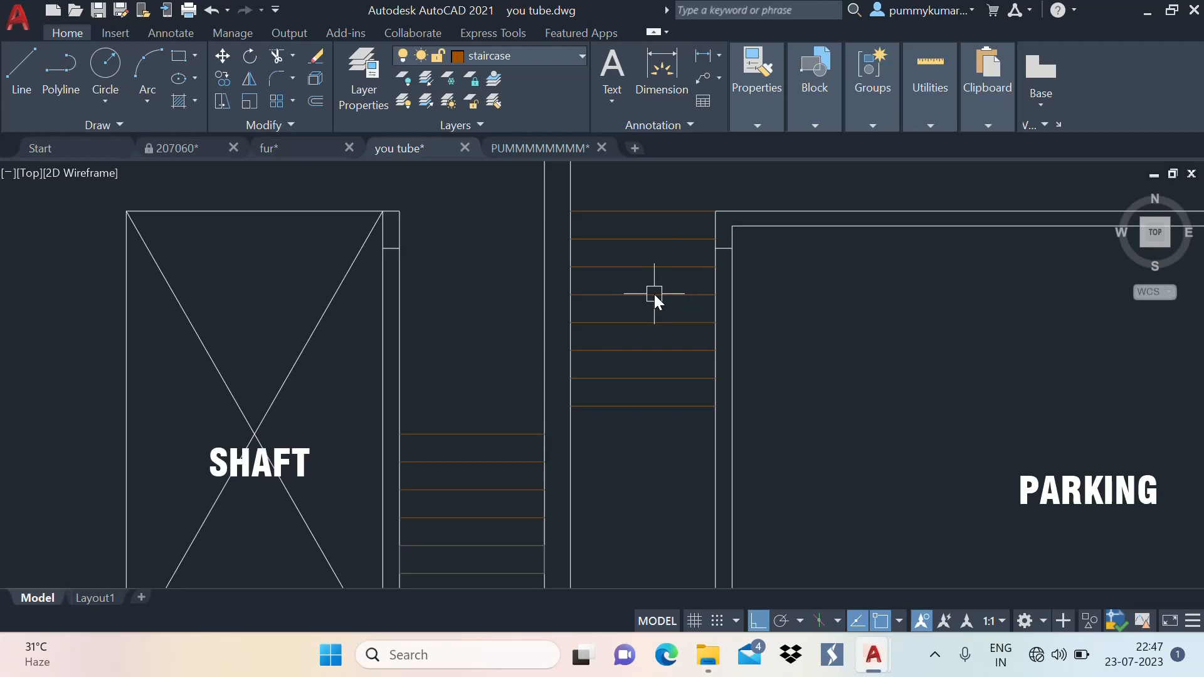
# Draw a rectangle across the parking-side flight between the fourth and fifth riser lines from the top
pyautogui.write('rec')
pyautogui.press('Return')
pyautogui.press('F8')
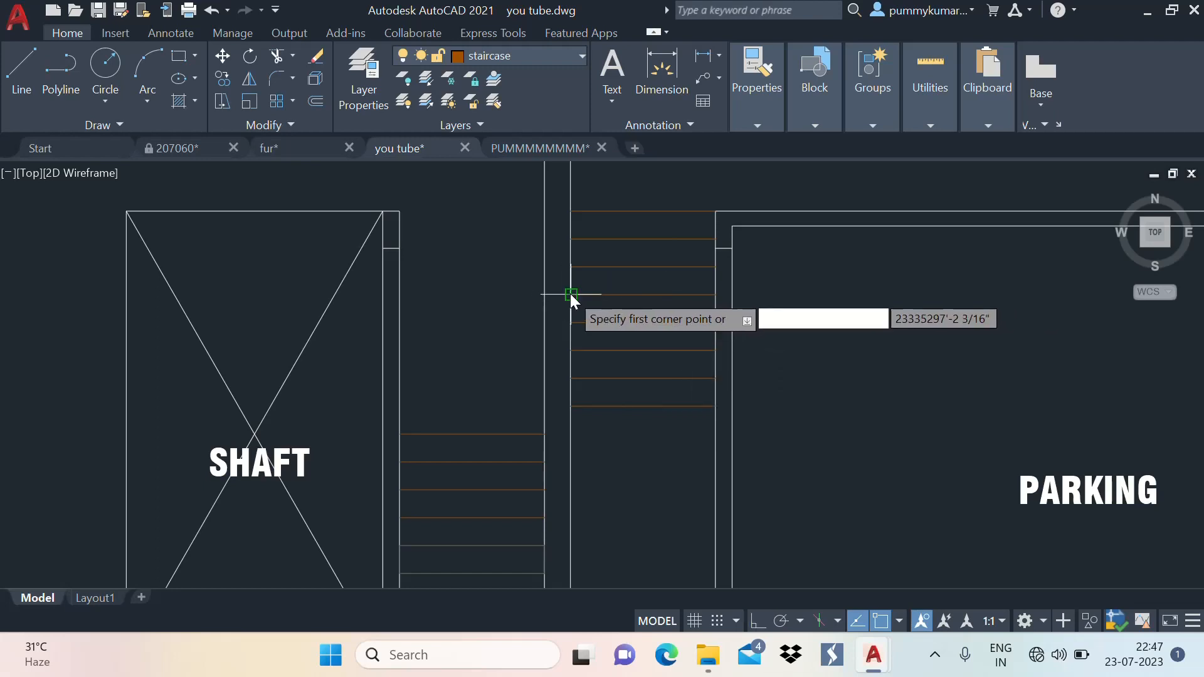
pyautogui.click(570, 295)
pyautogui.click(716, 322)
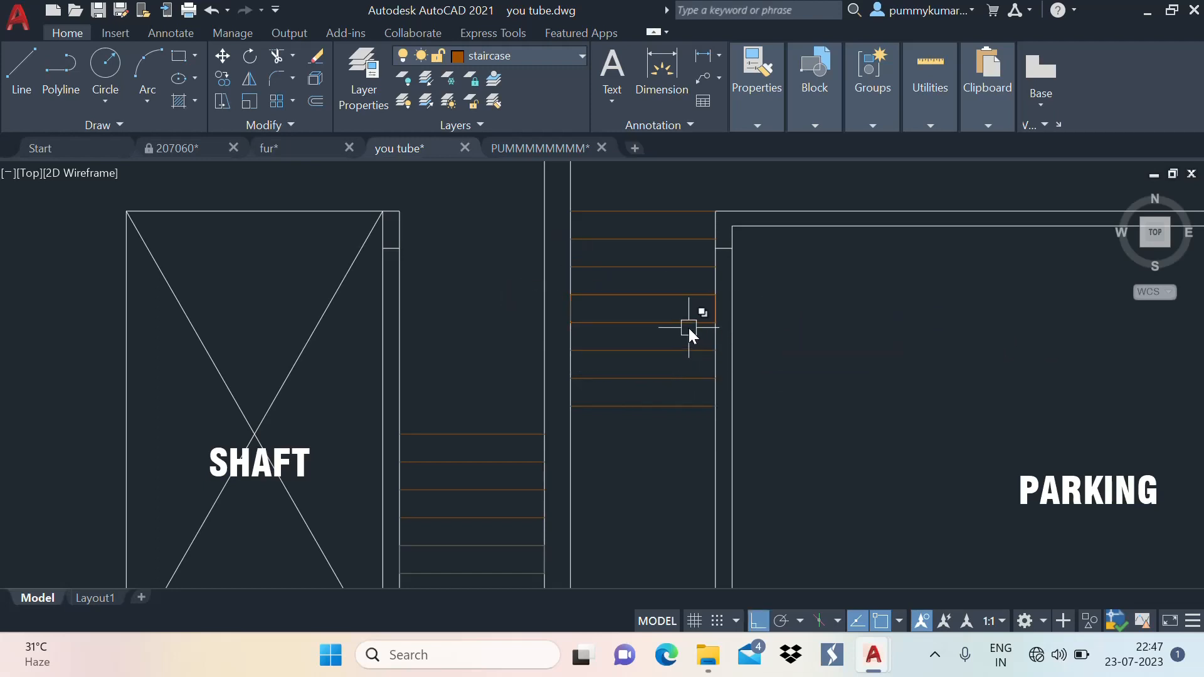
# Override the colour of the parking-side flight's rectangle with grey
pyautogui.click(689, 323)
pyautogui.click(758, 123)
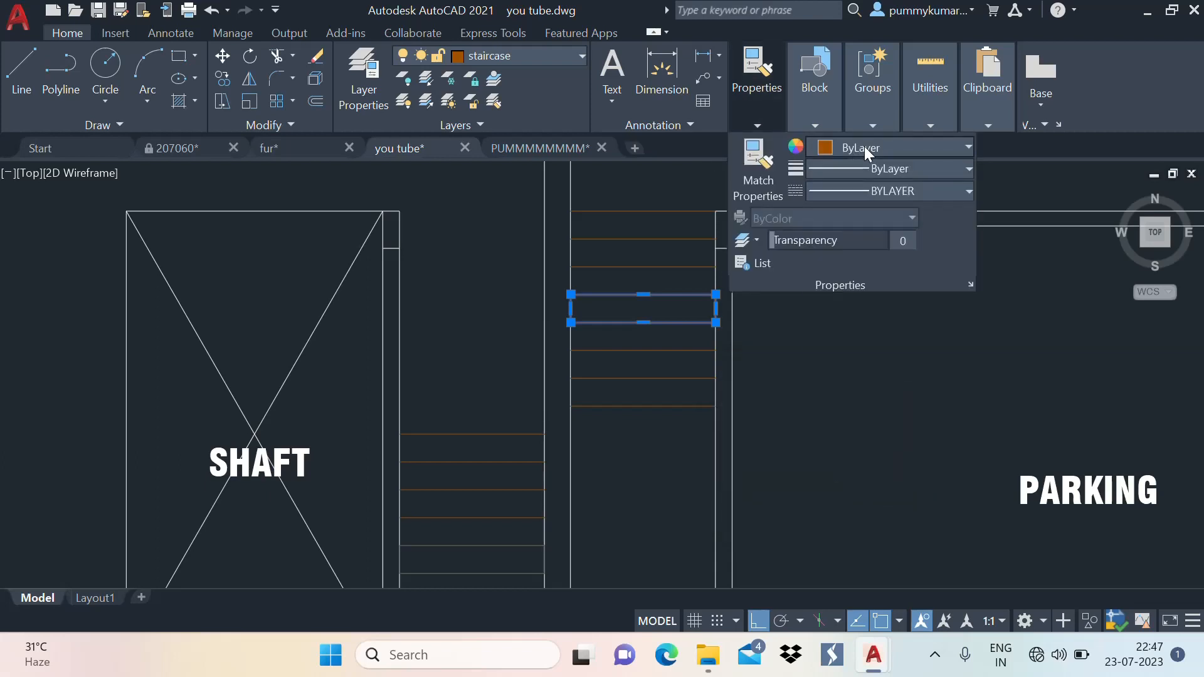
pyautogui.click(864, 147)
pyautogui.click(822, 243)
pyautogui.press('Escape')
# Compare the two flights with the finished staircase section in the PUMMMMMMM drawing and return to the you tube drawing
pyautogui.scroll(-6, 642, 333)
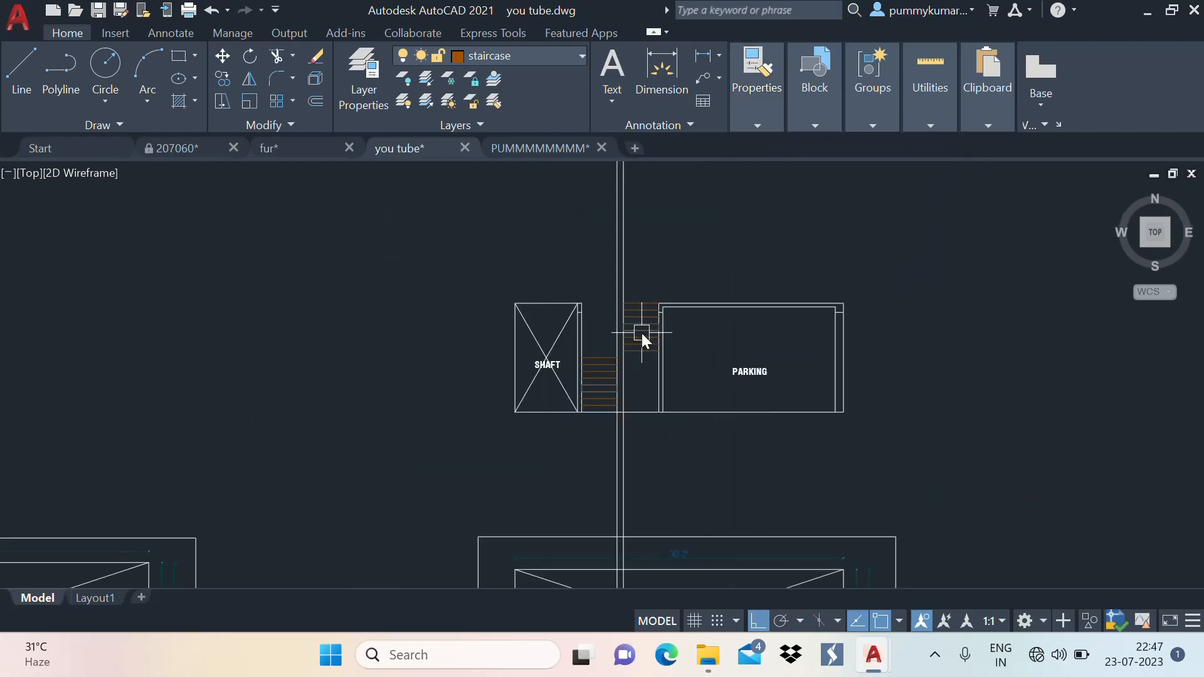
pyautogui.scroll(5, 638, 333)
pyautogui.scroll(-4, 645, 315)
pyautogui.scroll(4, 633, 301)
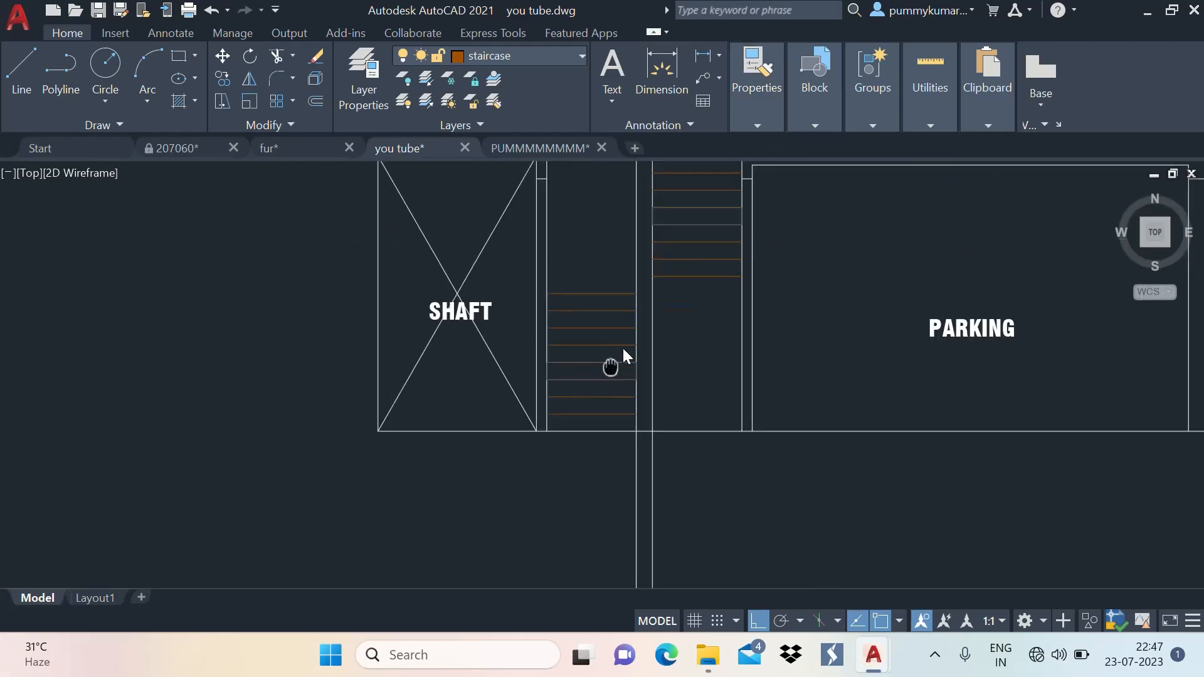
pyautogui.scroll(-2, 696, 321)
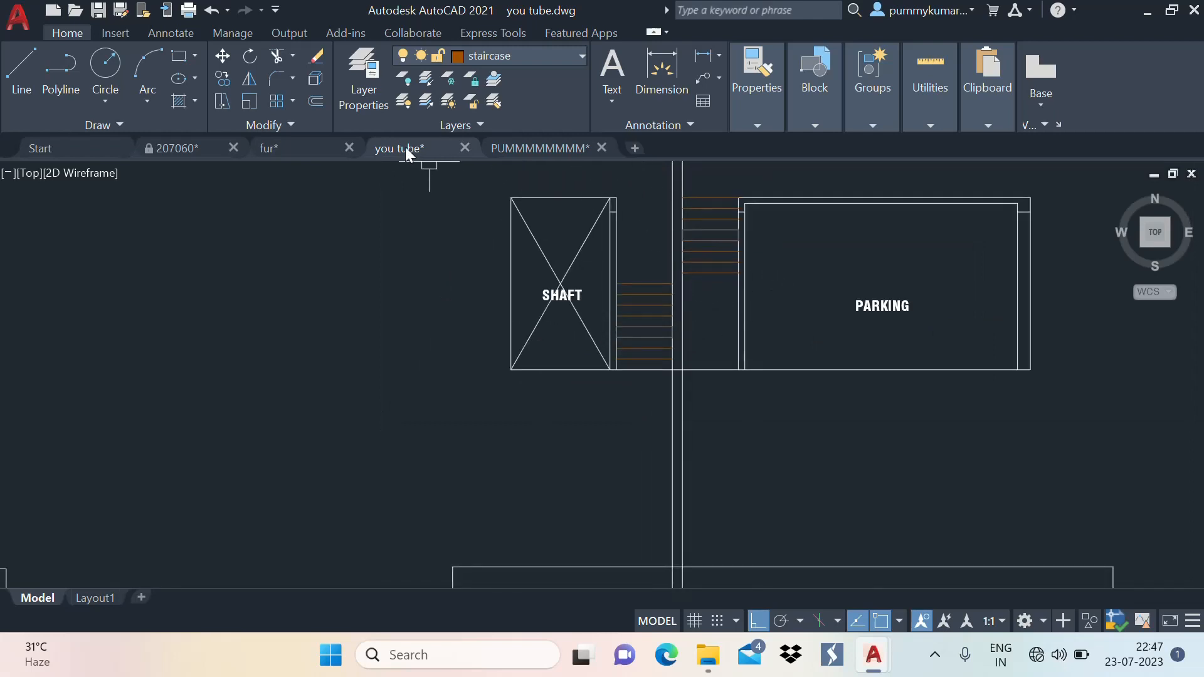
pyautogui.click(513, 151)
pyautogui.scroll(-5, 576, 300)
pyautogui.moveTo(564, 376); pyautogui.dragTo(531, 561, button='middle')
pyautogui.scroll(15, 529, 339)
pyautogui.moveTo(546, 442)
pyautogui.mouseDown(button='middle')
pyautogui.moveTo(603, 302)
pyautogui.moveTo(581, 372)
pyautogui.moveTo(603, 316)
pyautogui.mouseUp(button='middle')
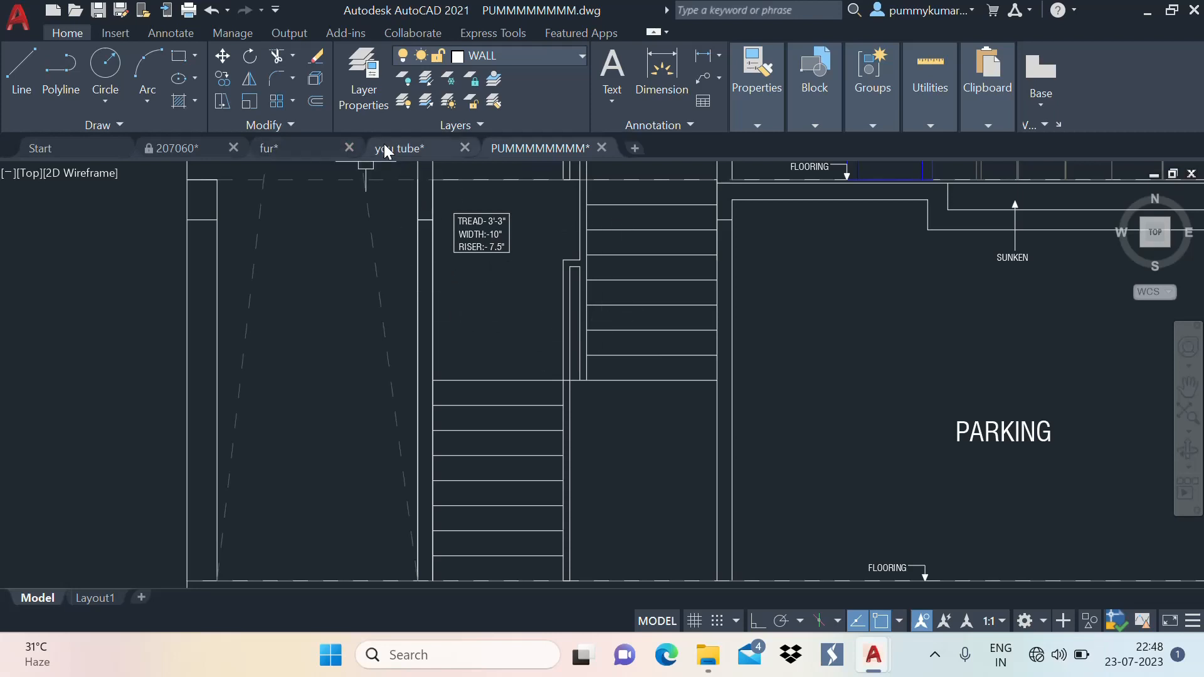
pyautogui.click(422, 151)
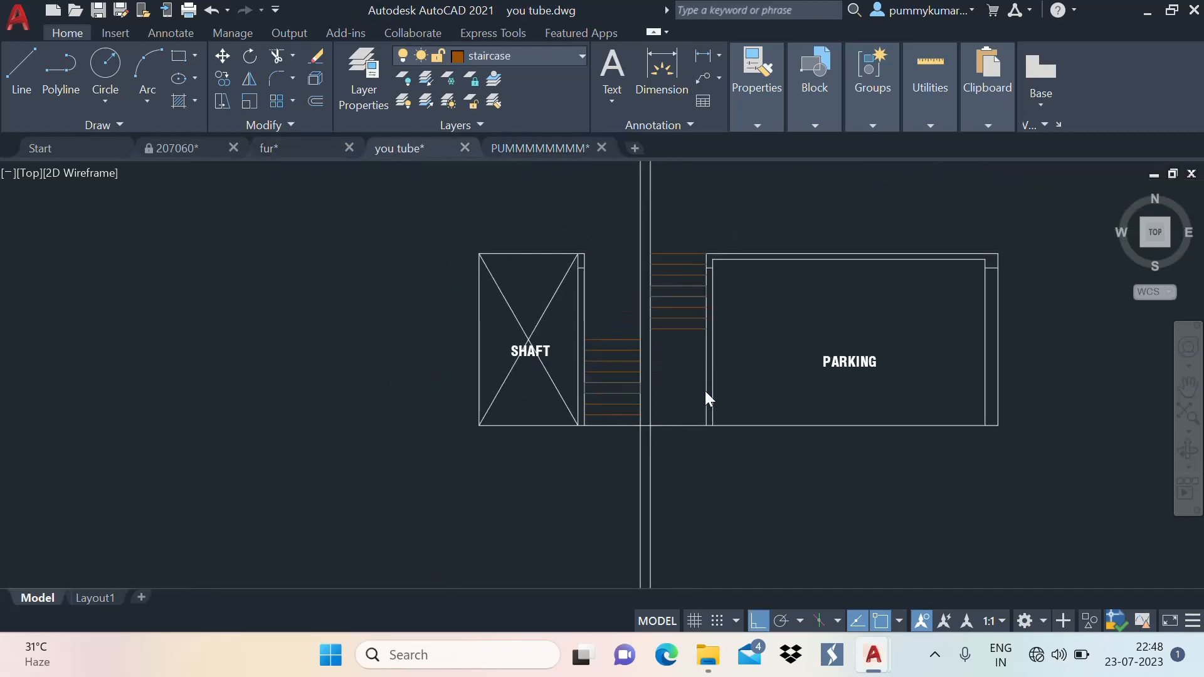
# Create a layer named railing with colour 252
pyautogui.click(374, 93)
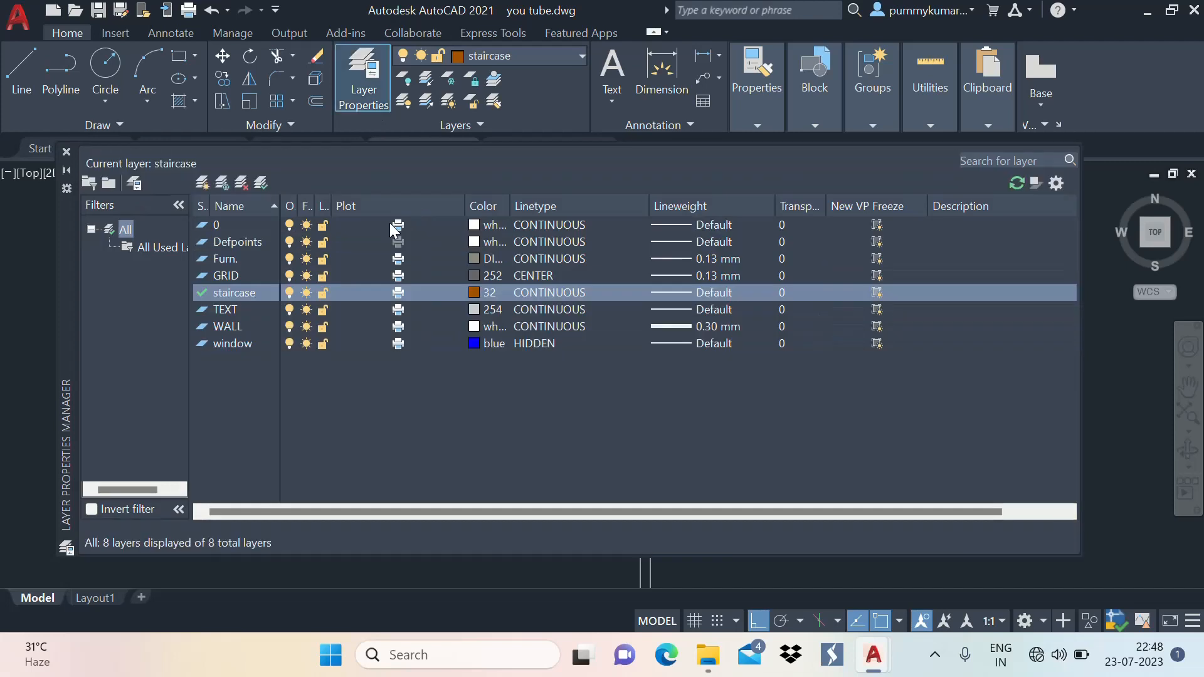
pyautogui.click(203, 183)
pyautogui.write('railing')
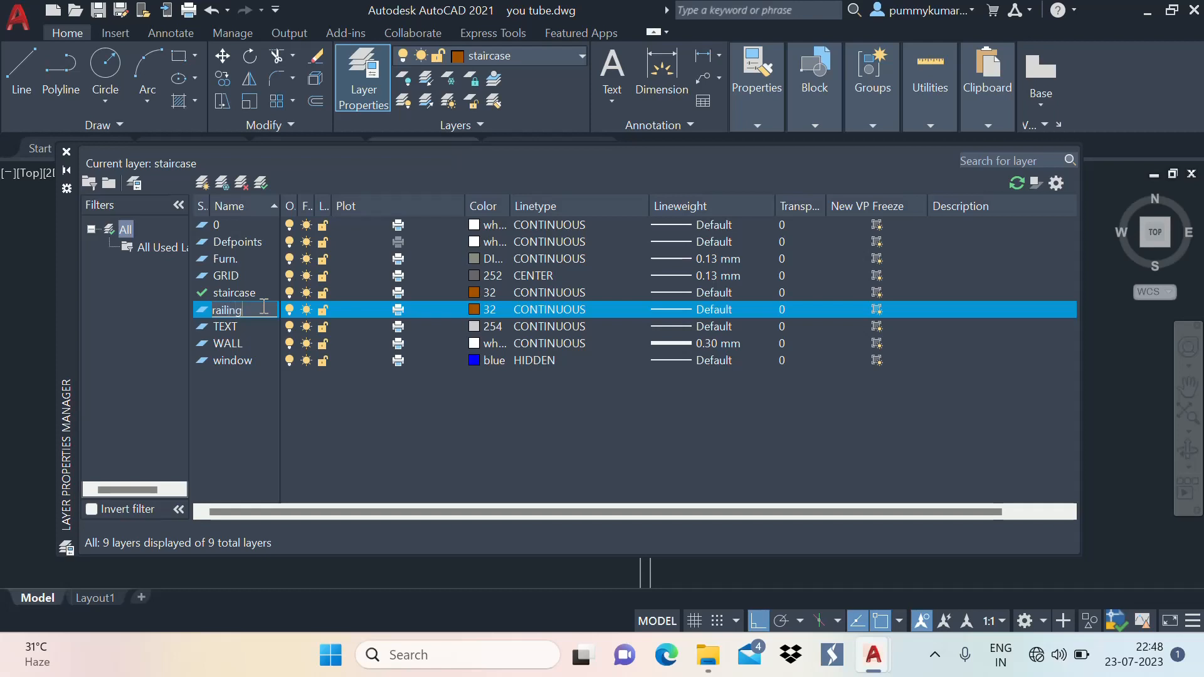
pyautogui.press('Return')
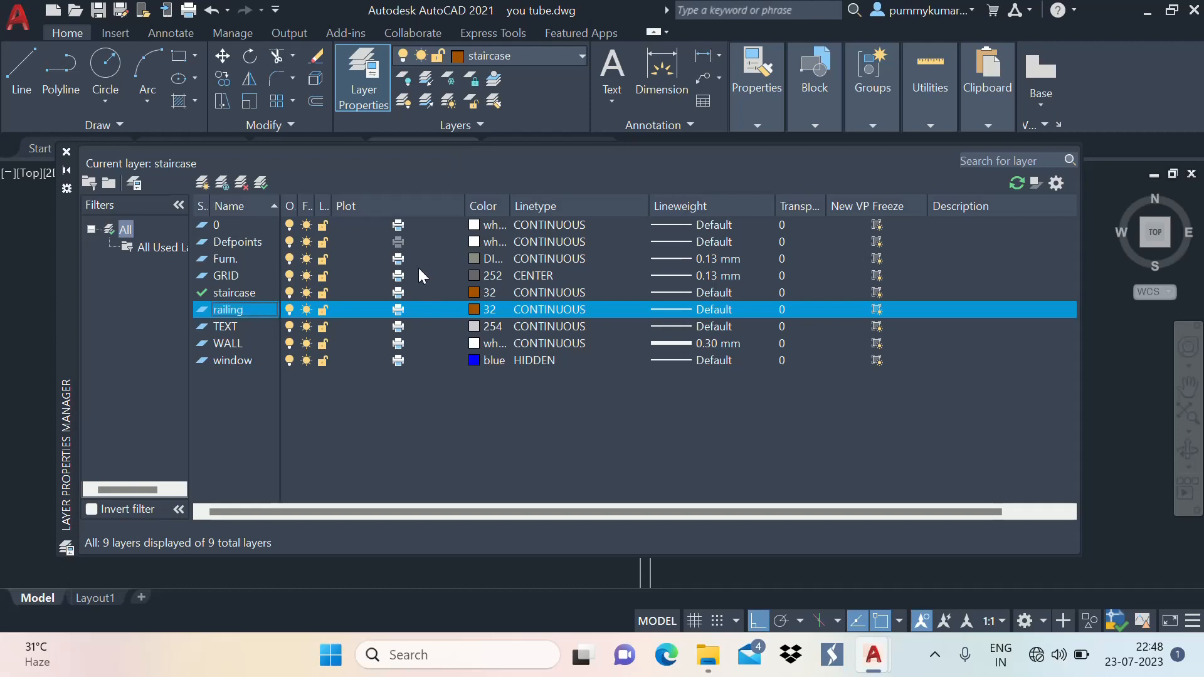
pyautogui.click(476, 315)
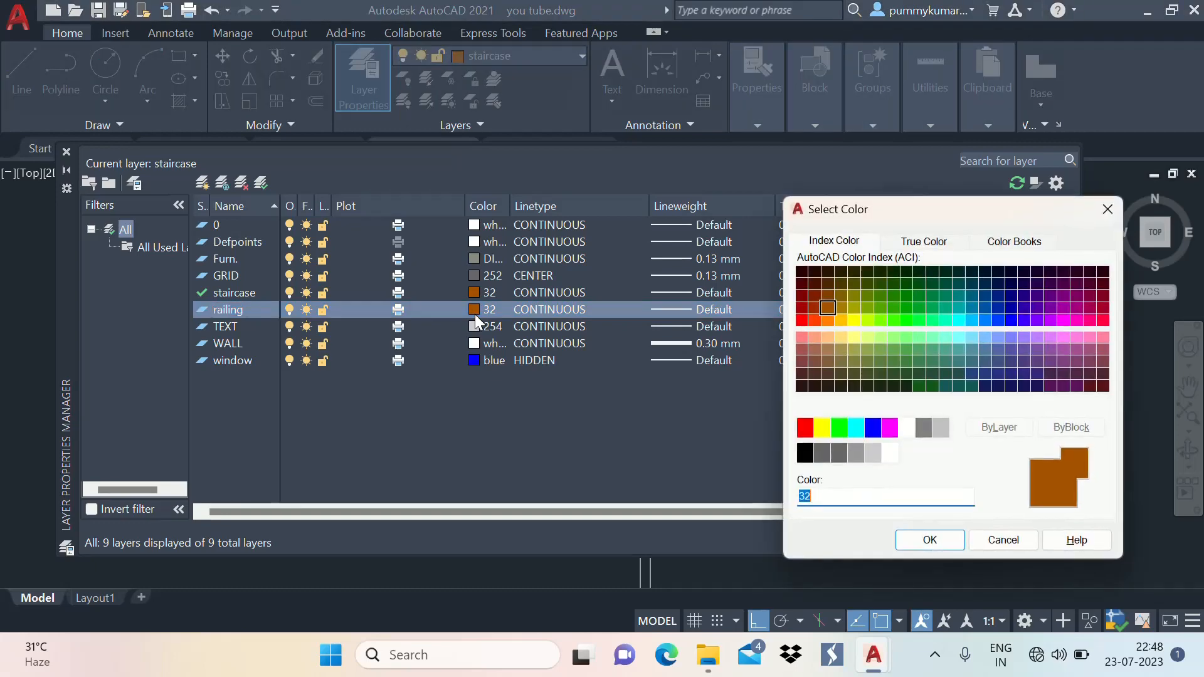
pyautogui.click(839, 452)
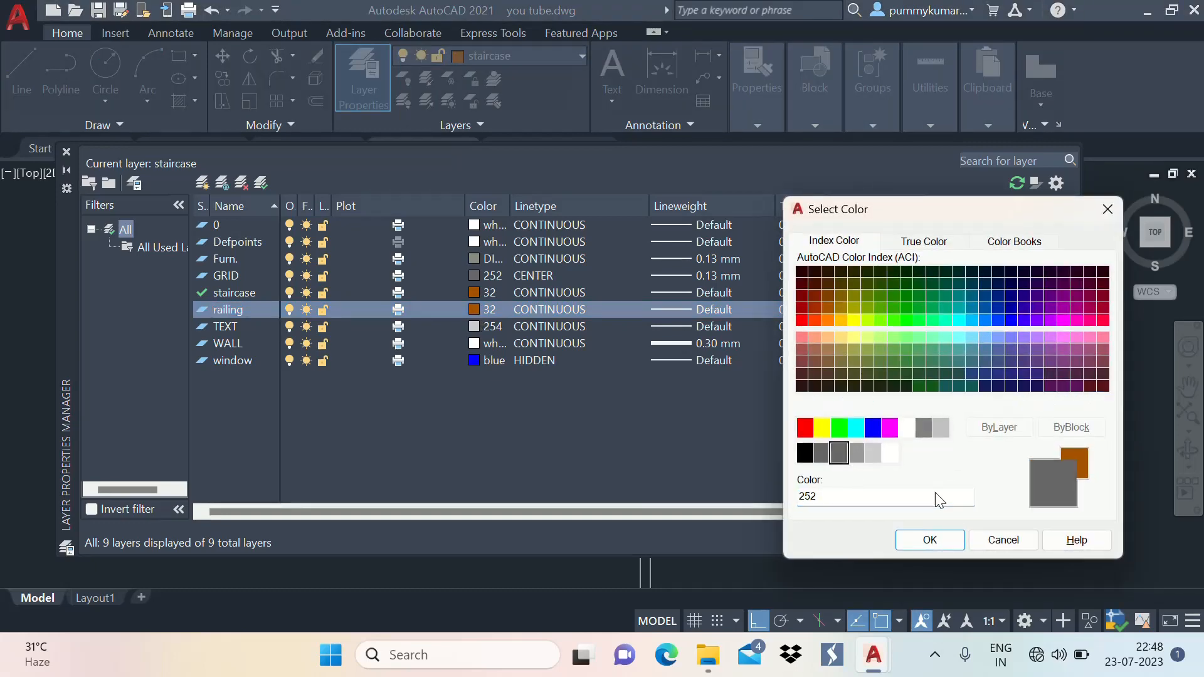
pyautogui.click(928, 540)
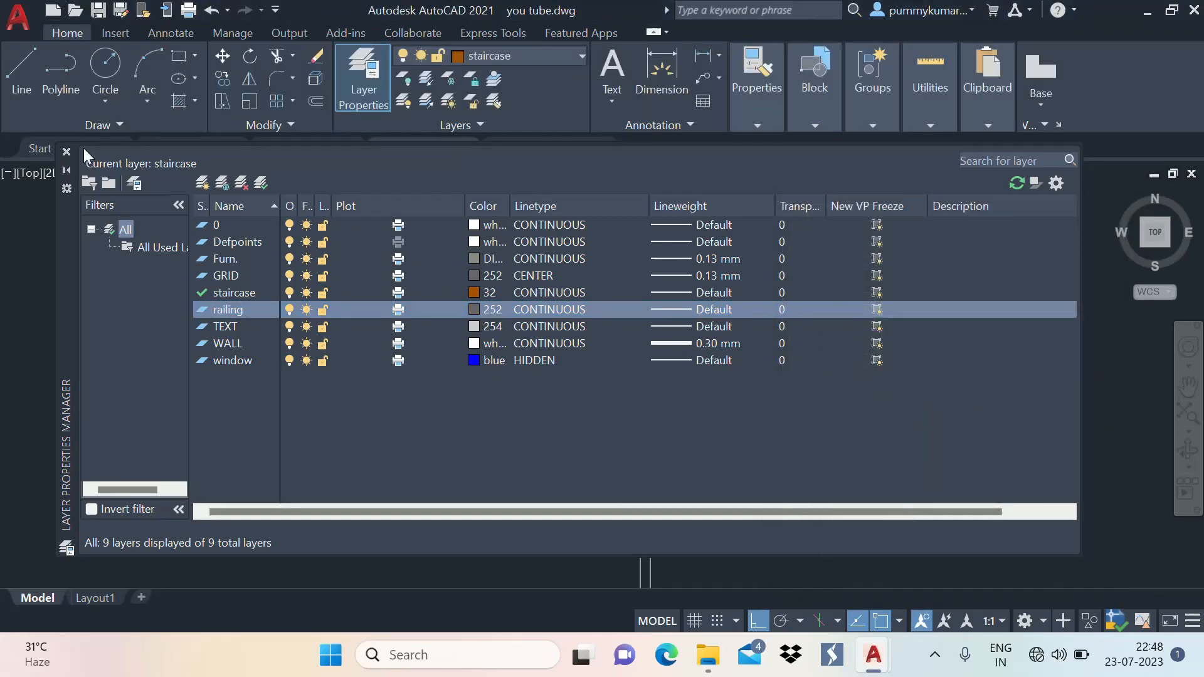
pyautogui.click(66, 152)
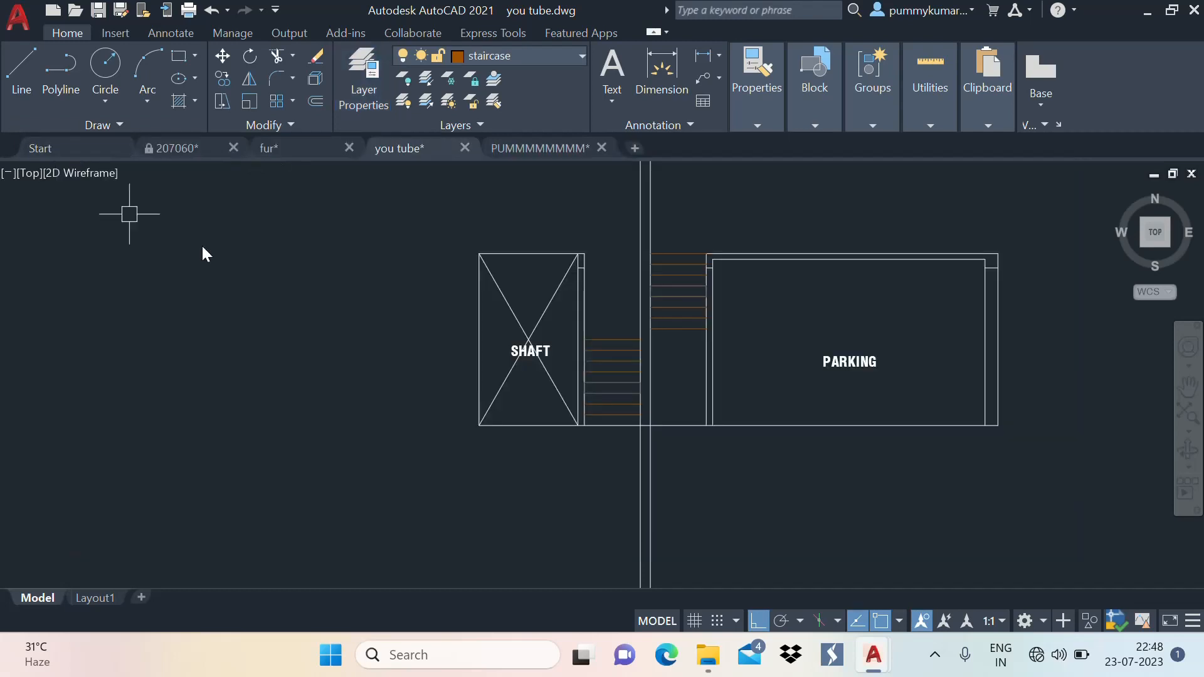
# Make the railing layer current and draw a 10' vertical line up from the floor line along the shaft-side flight's inner edge
pyautogui.click(523, 56)
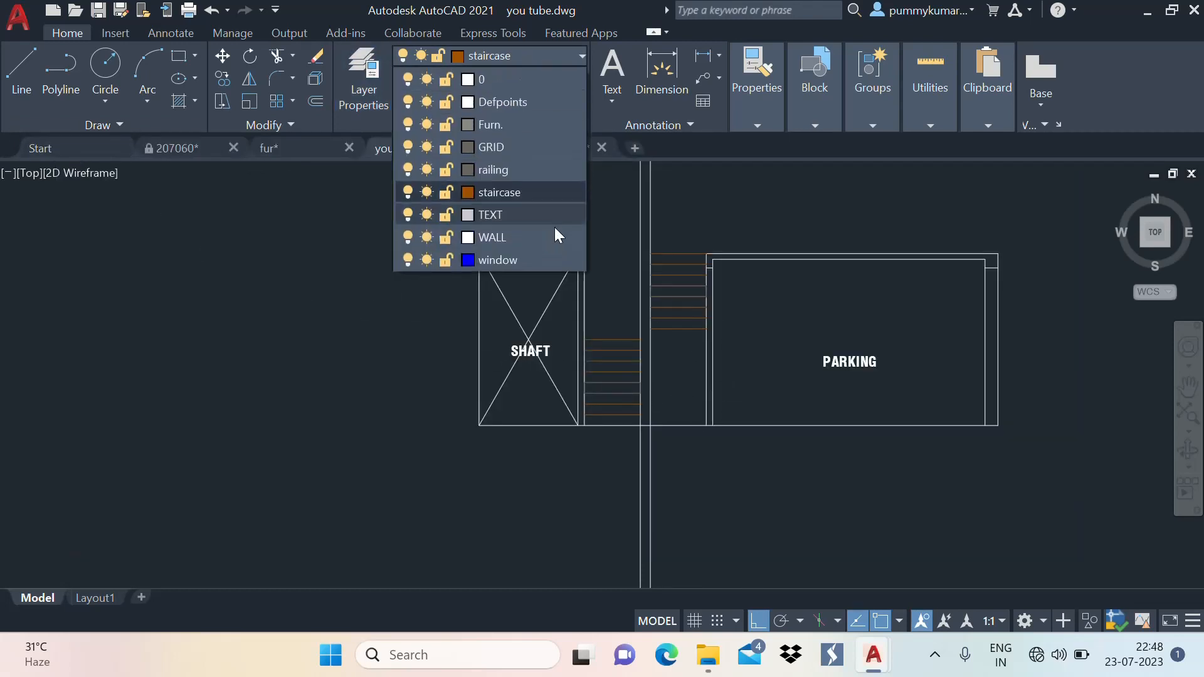
pyautogui.click(513, 167)
pyautogui.scroll(3, 658, 401)
pyautogui.write('l')
pyautogui.press('Return')
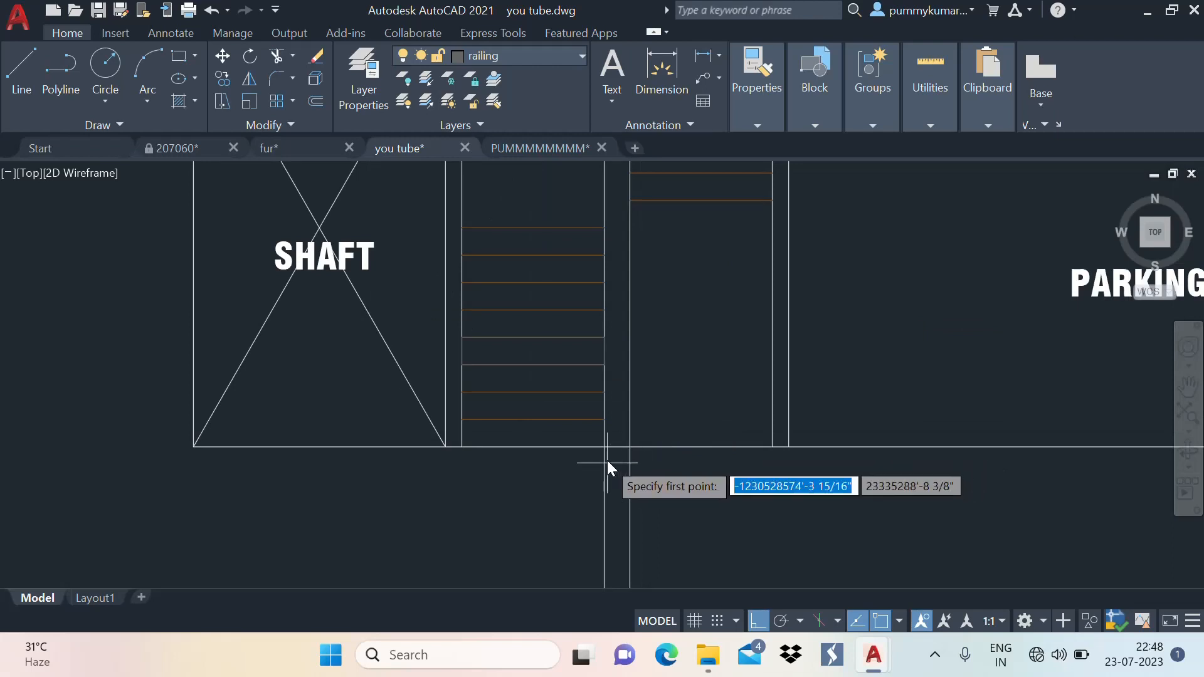
pyautogui.click(605, 447)
pyautogui.scroll(-4, 607, 456)
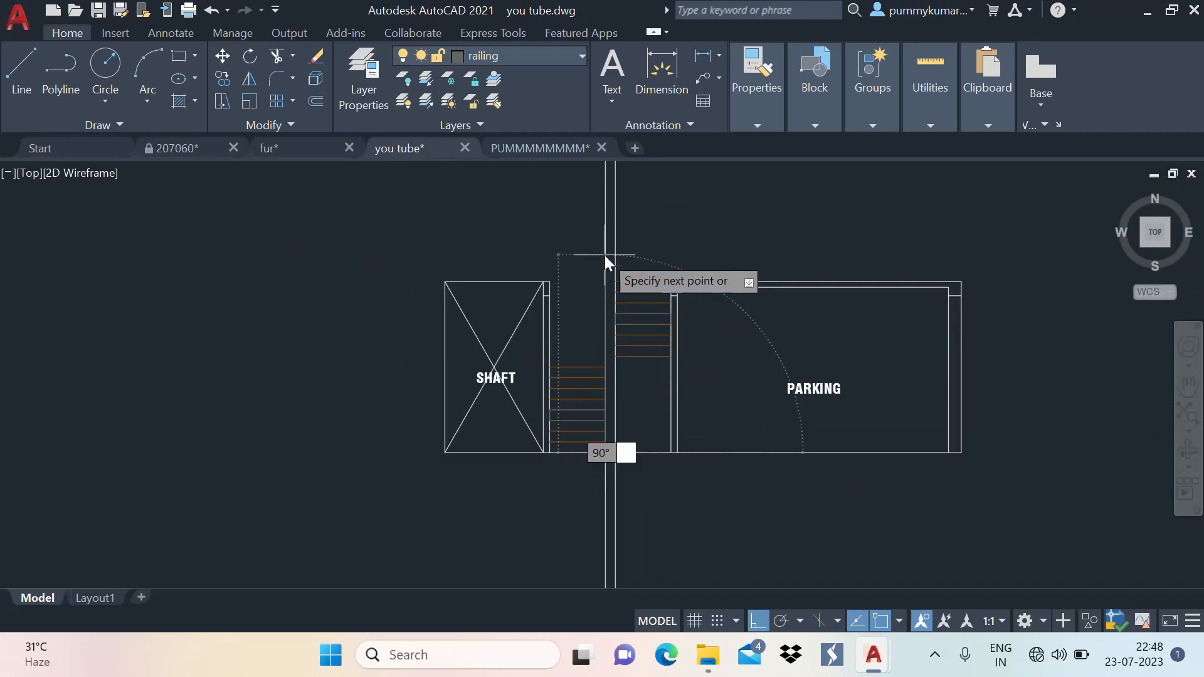
pyautogui.scroll(3, 595, 267)
pyautogui.write("10'")
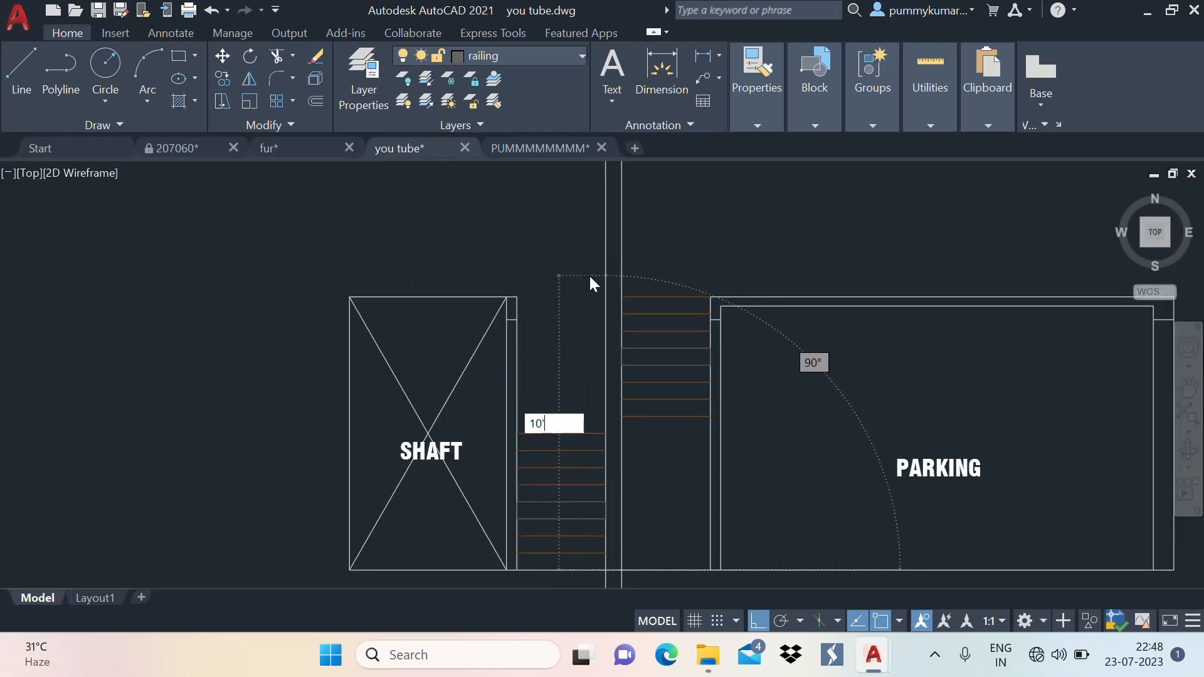
pyautogui.press('Return')
pyautogui.press('Escape')
# Offset the railing line across the stairwell gap to the inner edge of the parking-side flight
pyautogui.scroll(4, 606, 331)
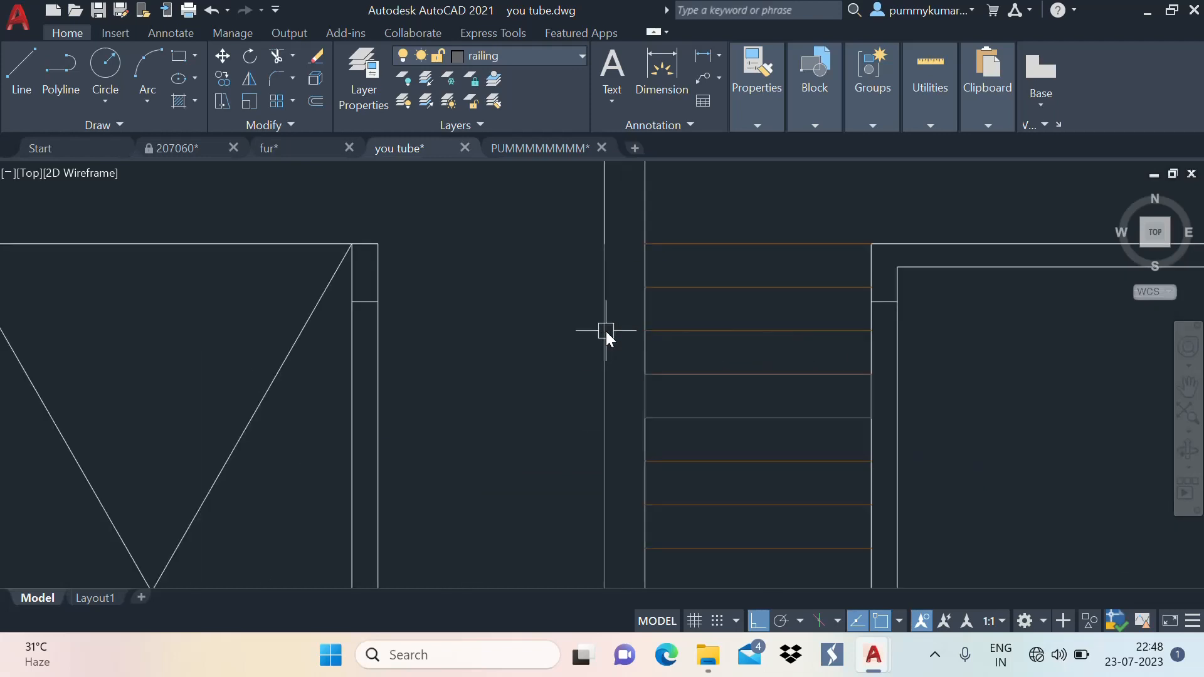
pyautogui.write('o')
pyautogui.press('Return')
pyautogui.press('Return')
pyautogui.click(609, 309)
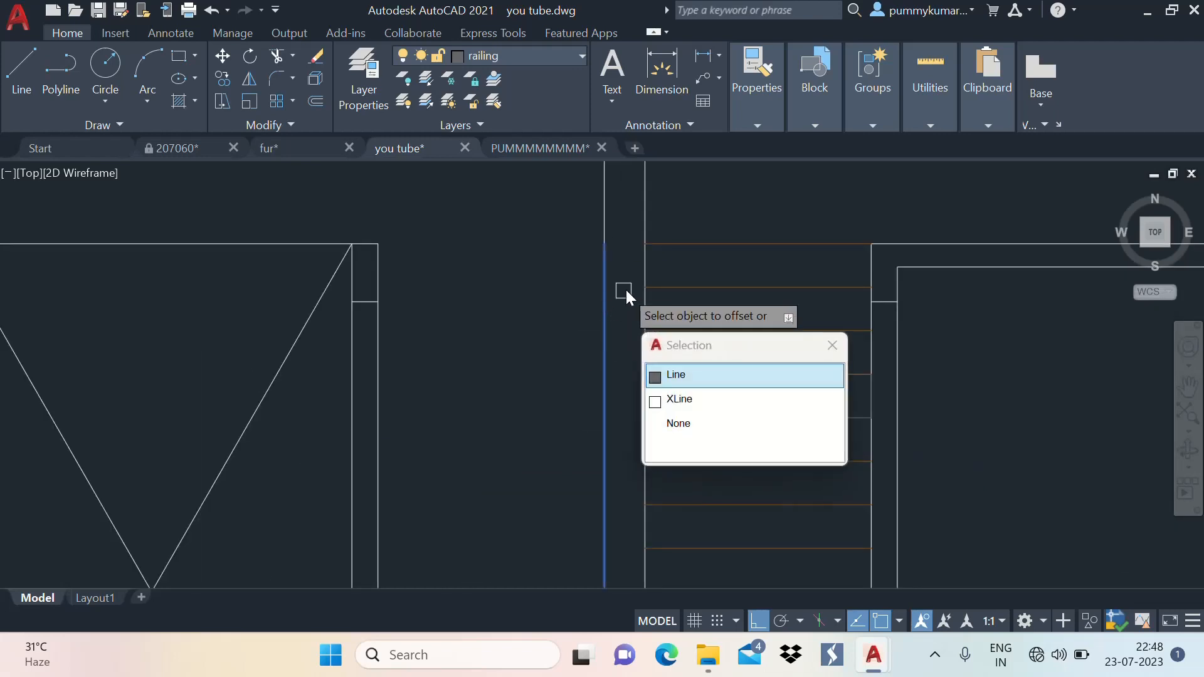
pyautogui.click(698, 373)
pyautogui.click(647, 246)
pyautogui.scroll(-4, 632, 288)
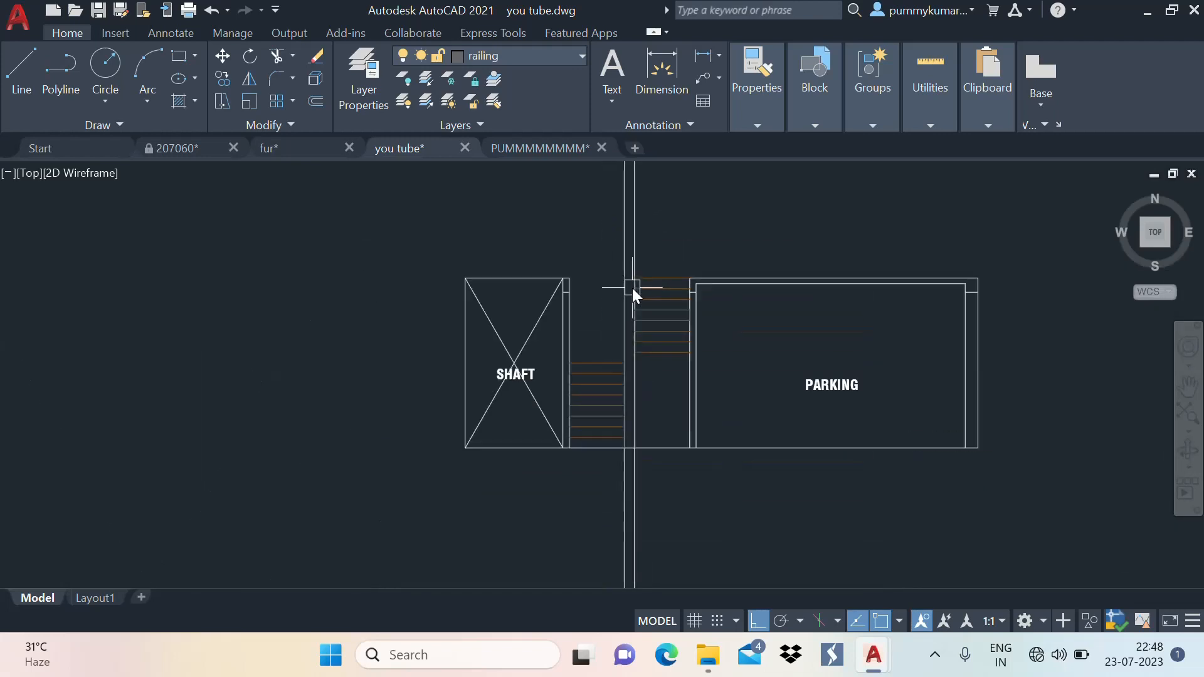
# Delete the two vertical construction lines running through the stairwell
pyautogui.click(646, 250)
pyautogui.click(537, 194)
pyautogui.press('Delete')
# Stretch the stairwell-side edge of the parking-side flight's rectangle onto the offset railing line
pyautogui.scroll(2, 593, 341)
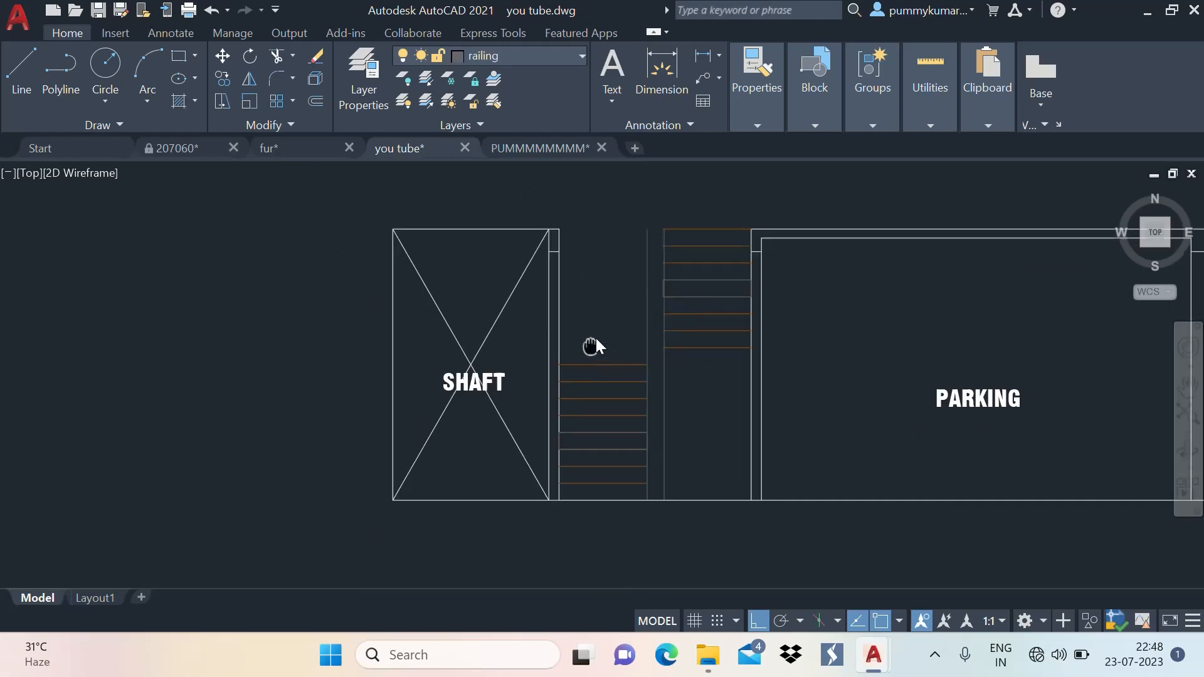
pyautogui.moveTo(596, 339); pyautogui.dragTo(630, 295, button='middle')
pyautogui.scroll(4, 725, 256)
pyautogui.moveTo(725, 257); pyautogui.dragTo(747, 284, button='middle')
pyautogui.scroll(4, 689, 263)
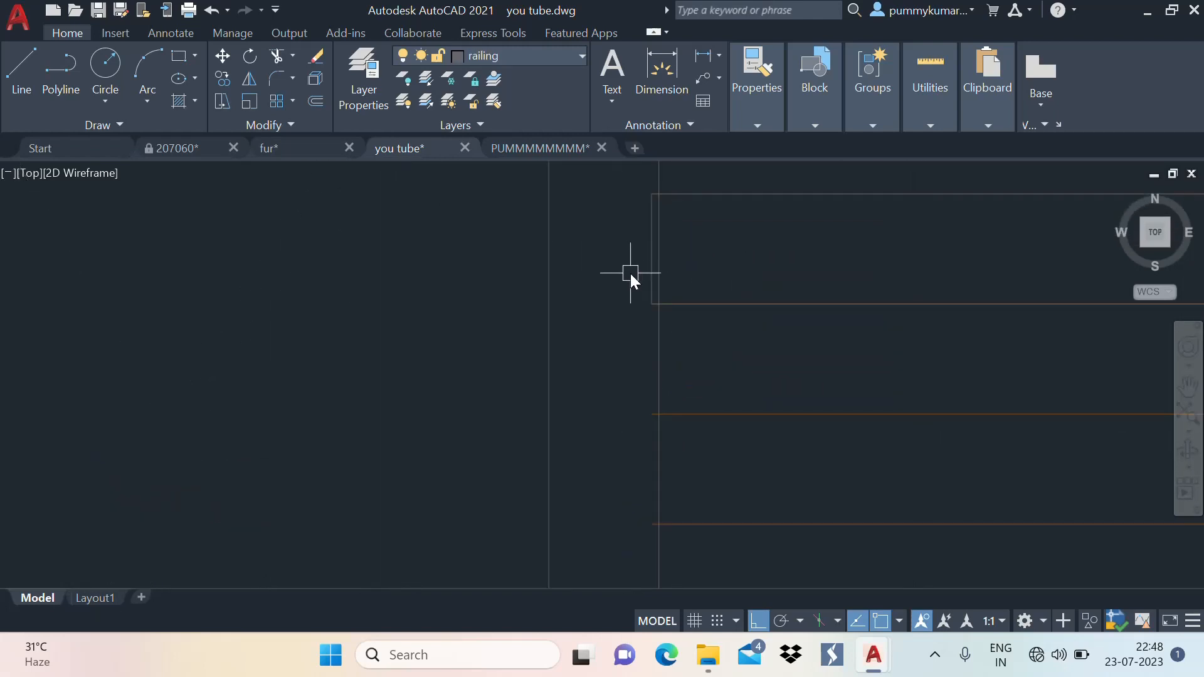
pyautogui.scroll(-4, 646, 271)
pyautogui.scroll(4, 682, 258)
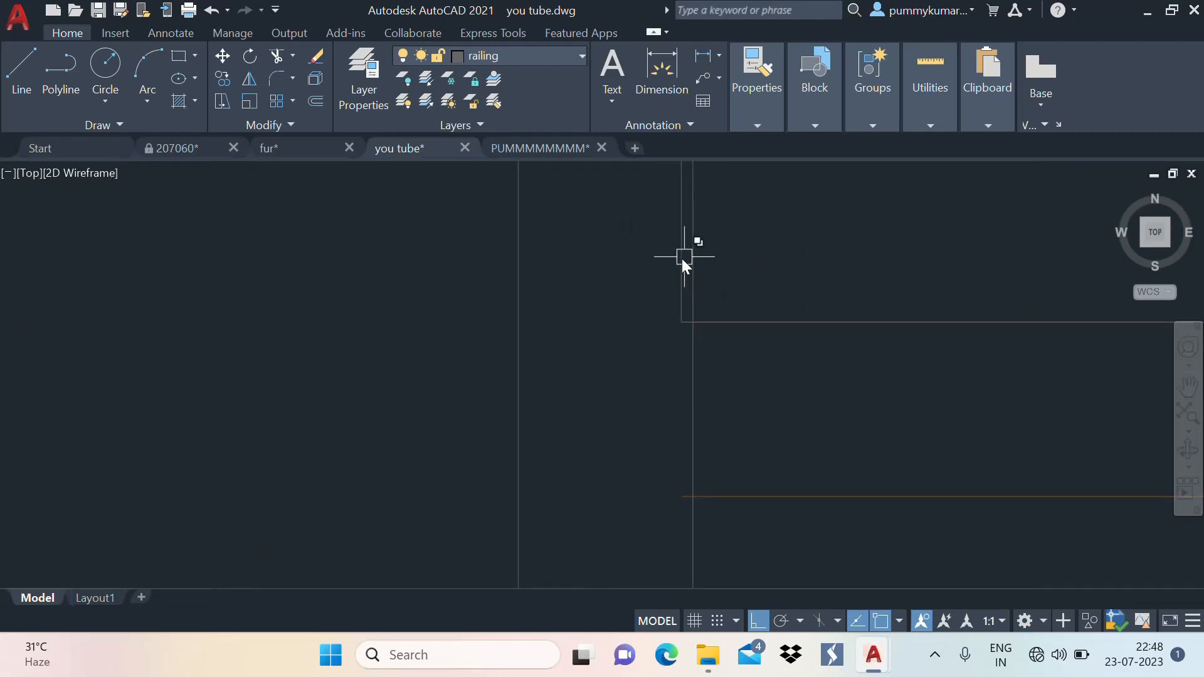
pyautogui.click(682, 258)
pyautogui.click(673, 259)
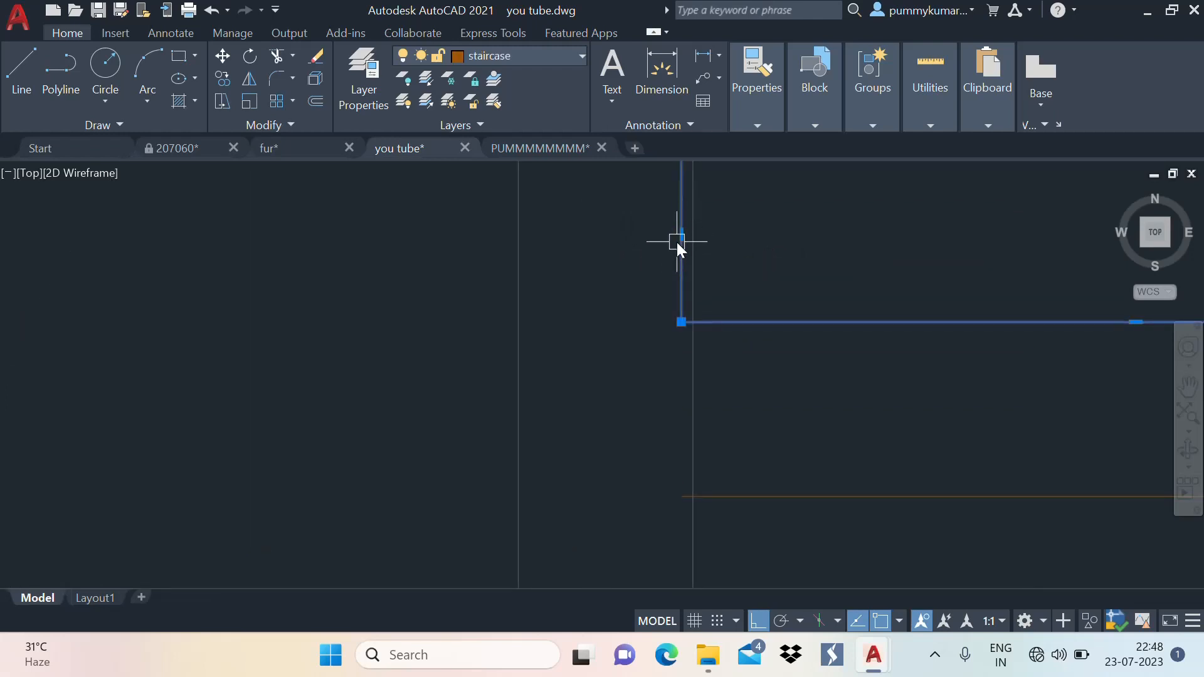
pyautogui.click(681, 239)
pyautogui.click(693, 236)
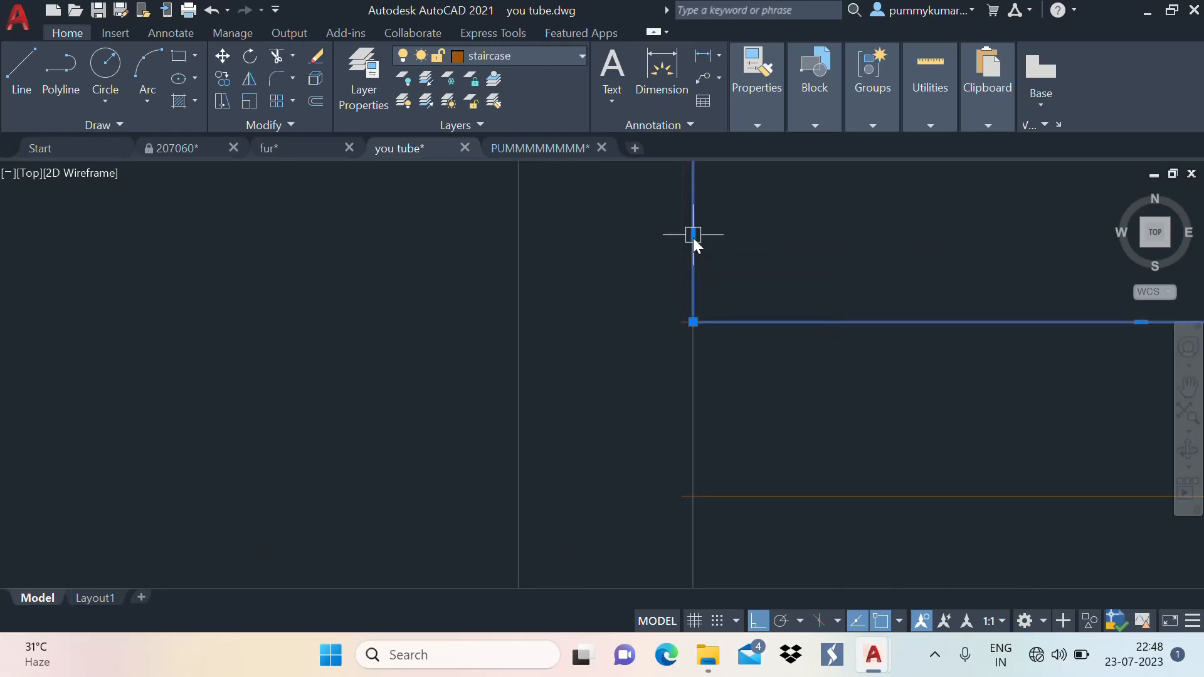
pyautogui.press('Escape')
pyautogui.scroll(-3, 693, 248)
pyautogui.scroll(1, 635, 337)
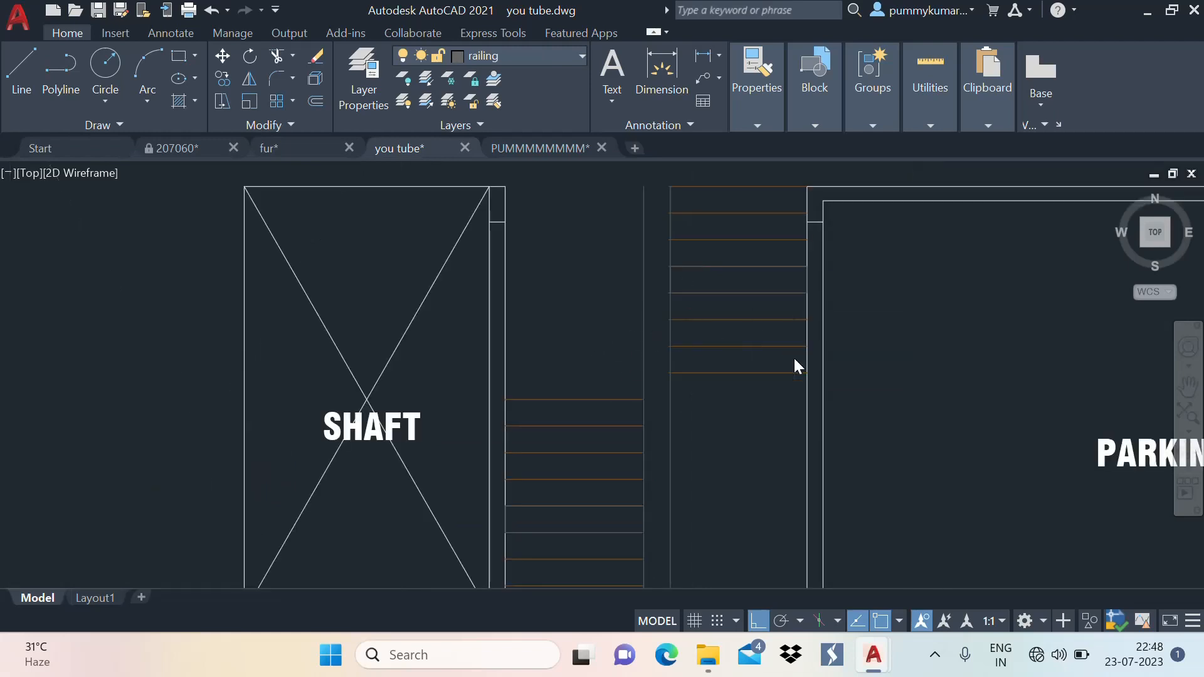
# Trim the parking-side flight's tread ends that overhang the railing line into the stairwell gap
pyautogui.scroll(5, 672, 314)
pyautogui.write('tr')
pyautogui.press('Return')
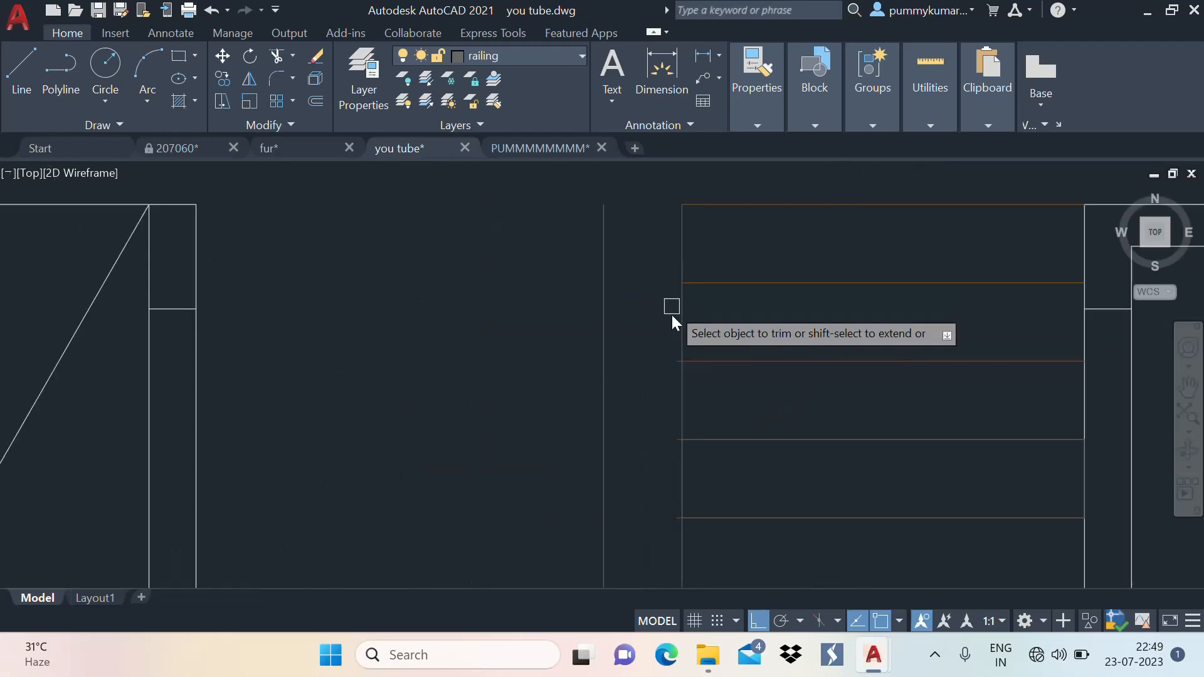
pyautogui.click(673, 443)
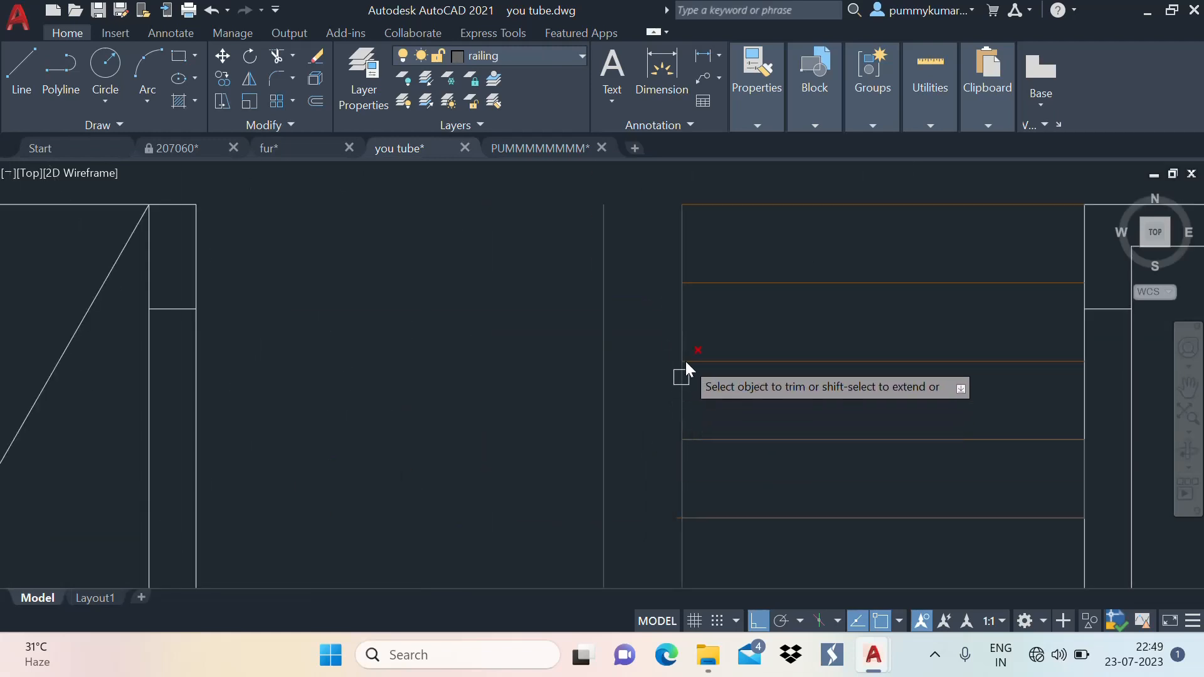
pyautogui.scroll(-2, 680, 470)
pyautogui.scroll(4, 675, 472)
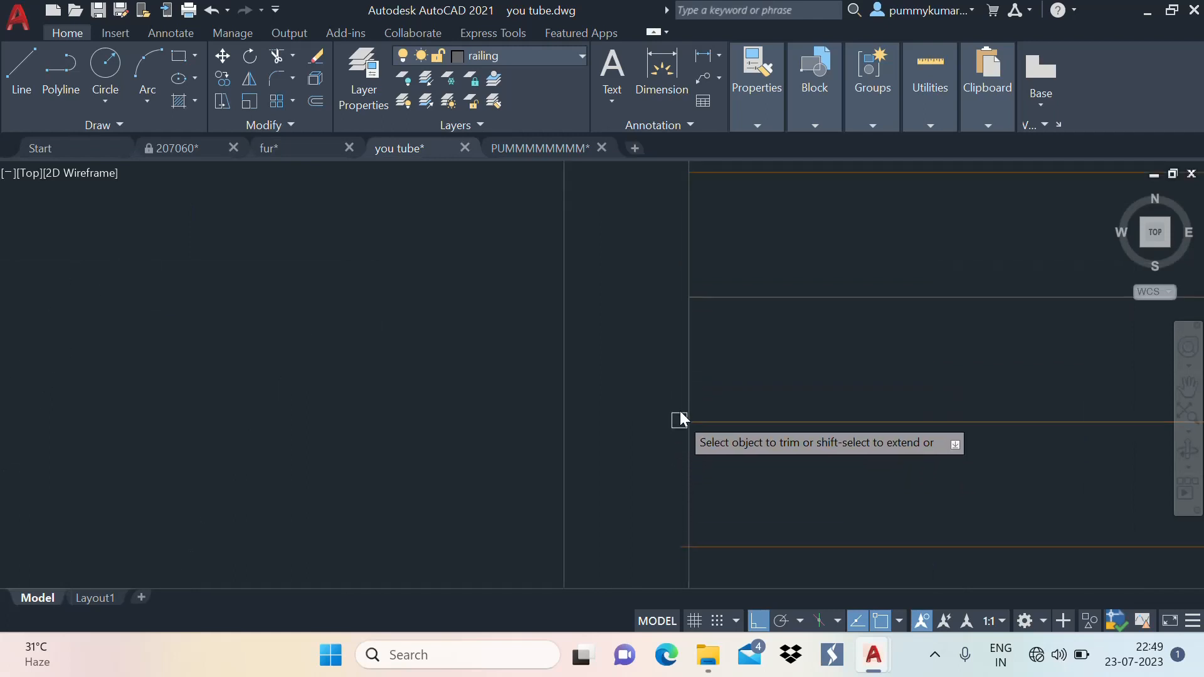
pyautogui.scroll(-4, 665, 382)
pyautogui.scroll(6, 649, 439)
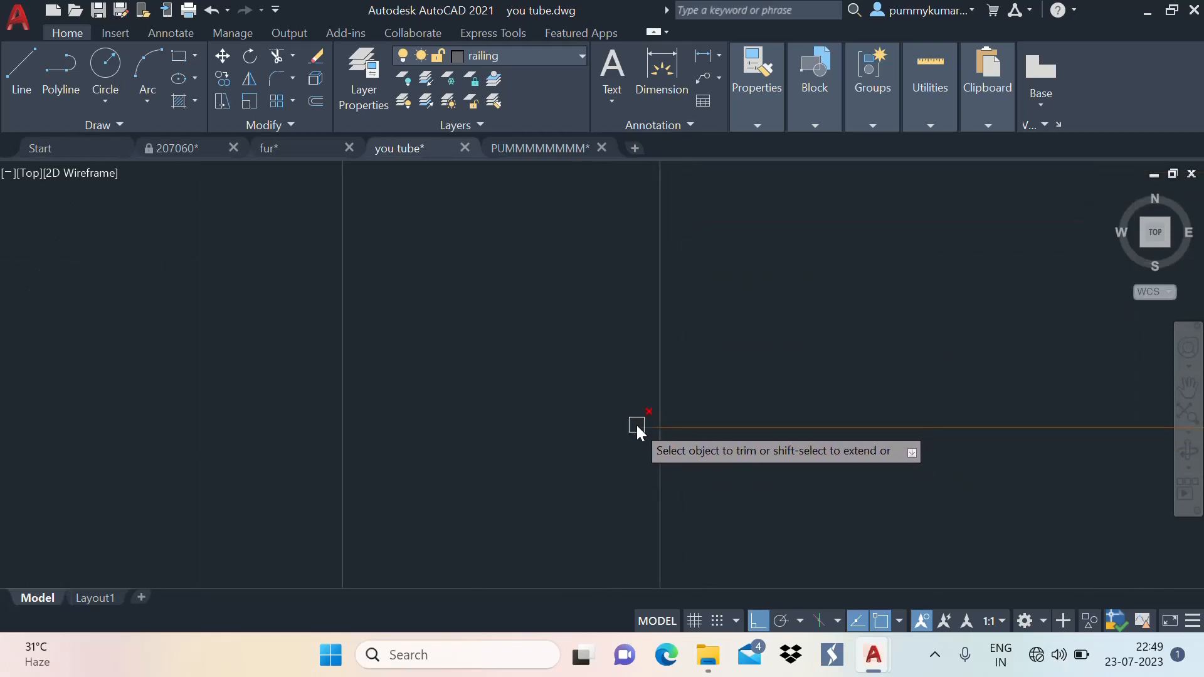
pyautogui.scroll(-7, 675, 266)
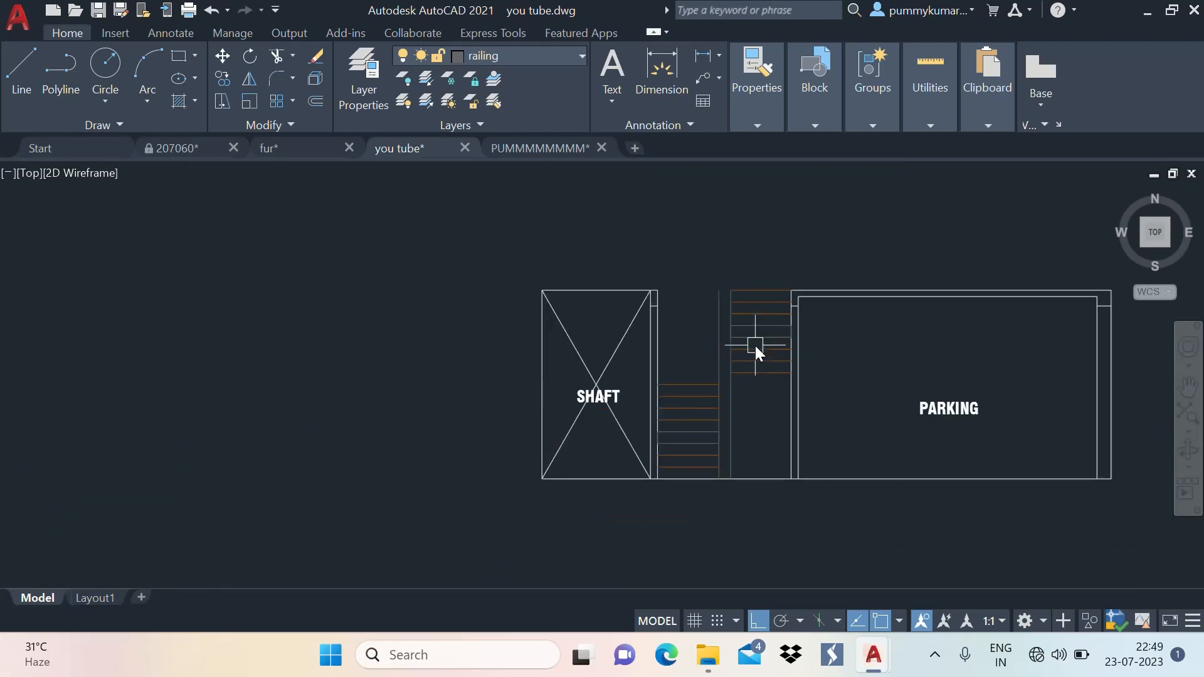
# Offset both vertical railing lines 2" inward into the stairwell gap
pyautogui.scroll(2, 743, 370)
pyautogui.write('o')
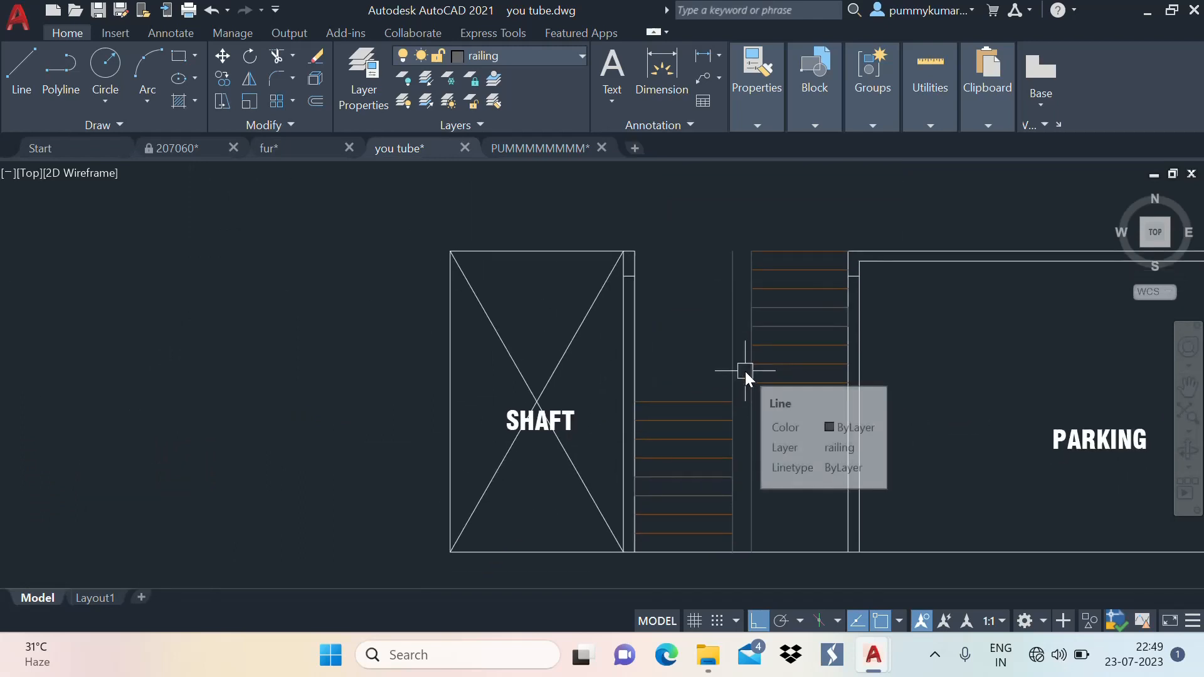
pyautogui.press('Return')
pyautogui.press('Return')
pyautogui.click(731, 356)
pyautogui.scroll(4, 731, 356)
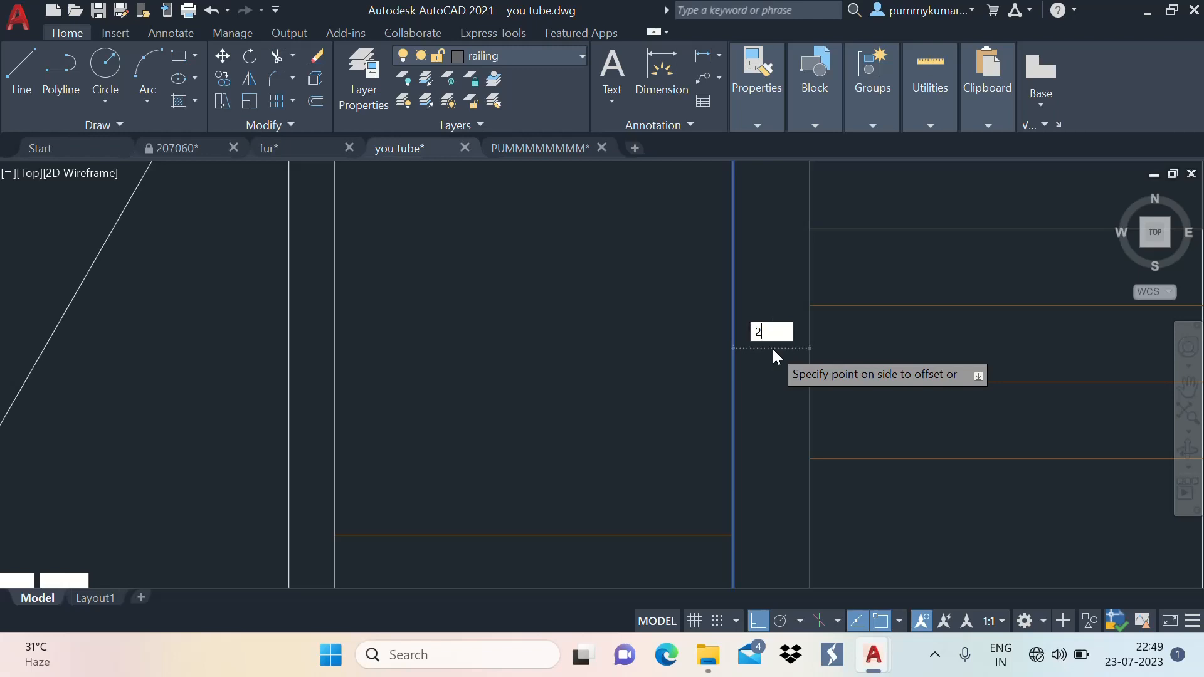
pyautogui.press('Return')
pyautogui.click(810, 359)
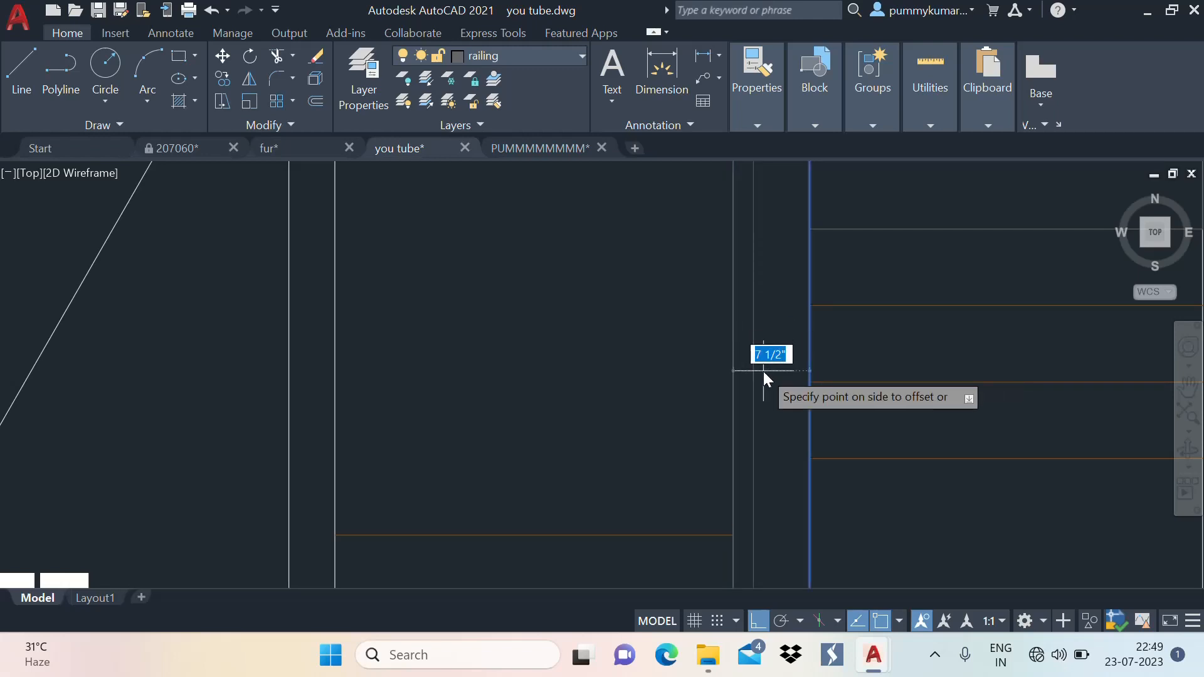
pyautogui.press('Return')
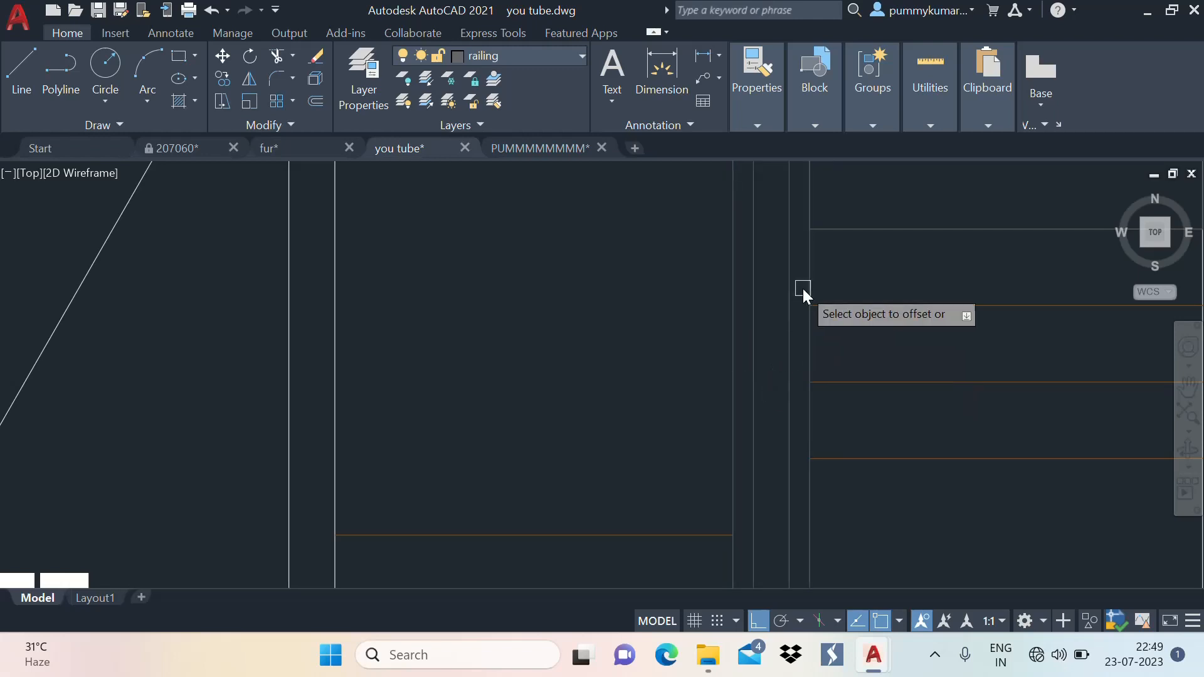
# Draw a 3'6" vertical line up from the top tread's inner end on the shaft-side flight, then a short horizontal line to the inner railing line
pyautogui.scroll(-4, 803, 289)
pyautogui.scroll(2, 770, 370)
pyautogui.scroll(-2, 803, 342)
pyautogui.scroll(2, 803, 372)
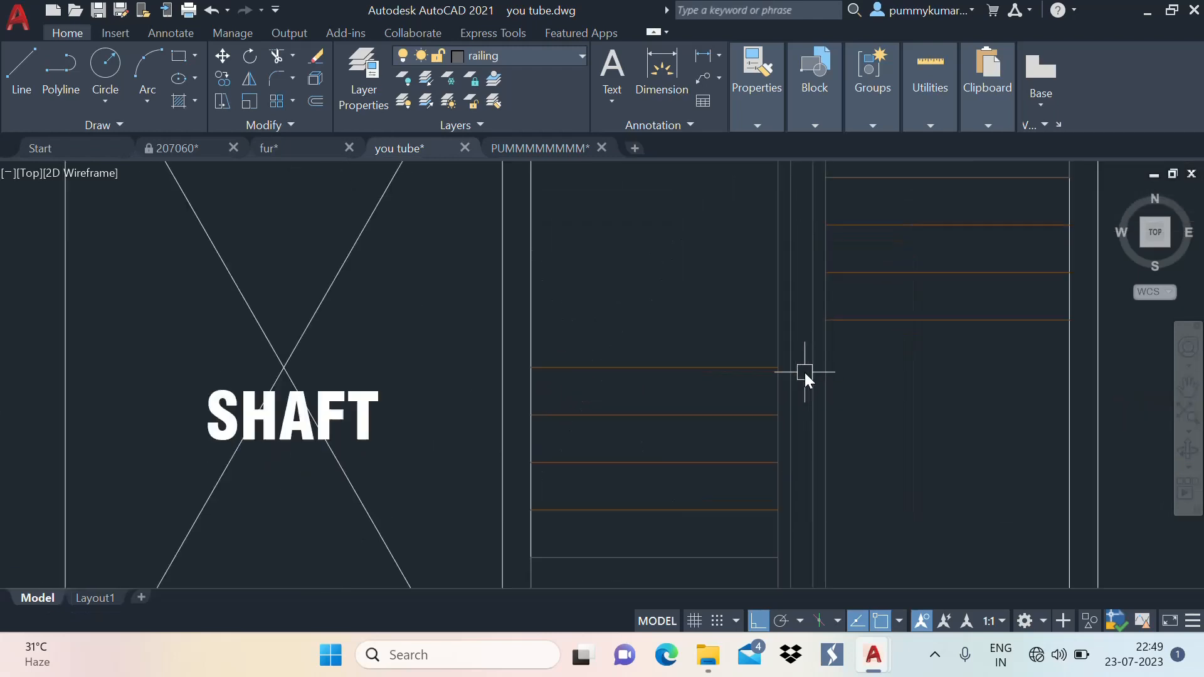
pyautogui.moveTo(804, 373); pyautogui.dragTo(712, 411, button='middle')
pyautogui.press('l')
pyautogui.press('Return')
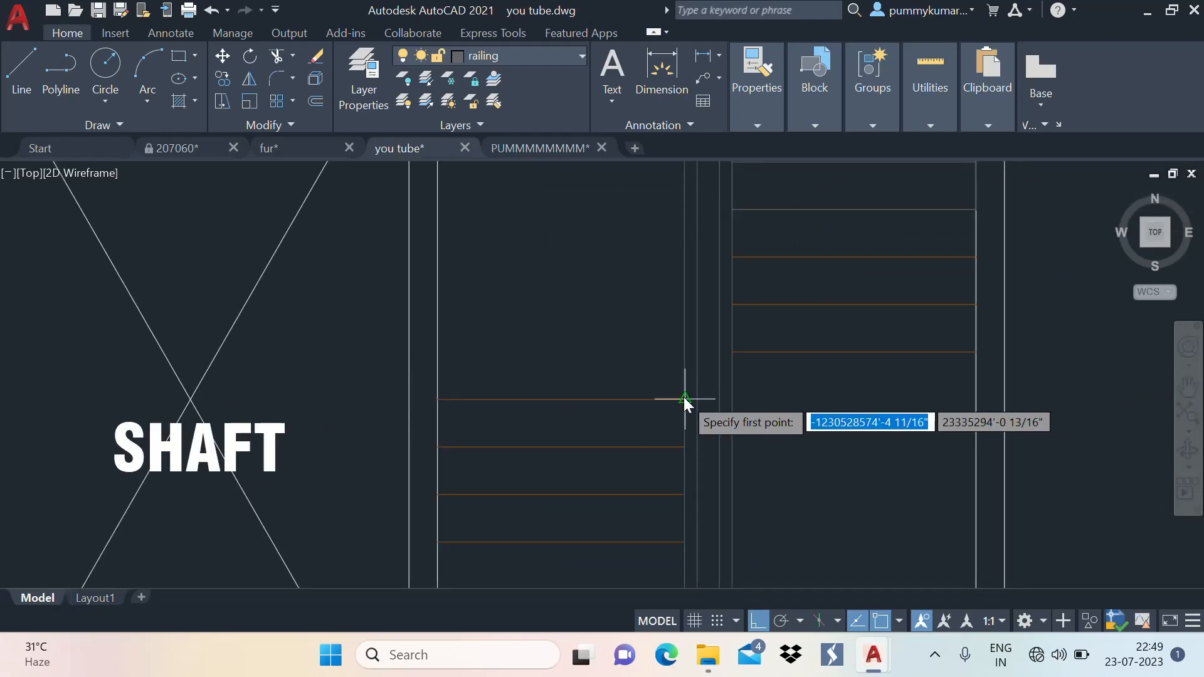
pyautogui.click(684, 399)
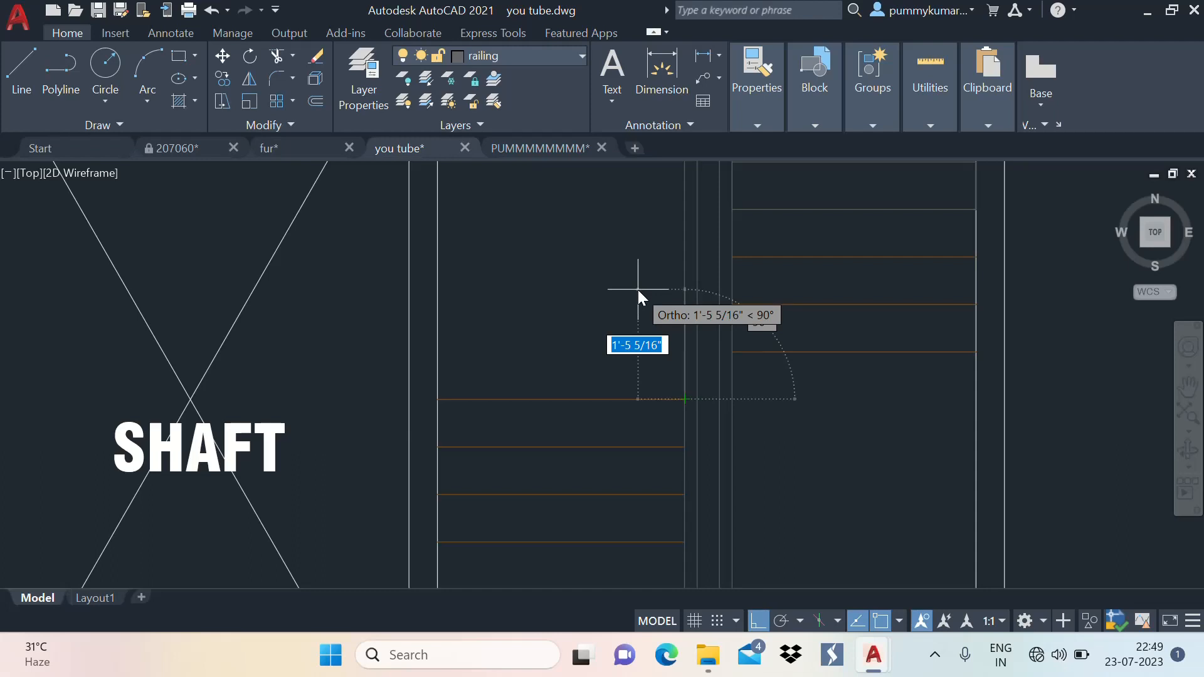
pyautogui.write('3\'6"')
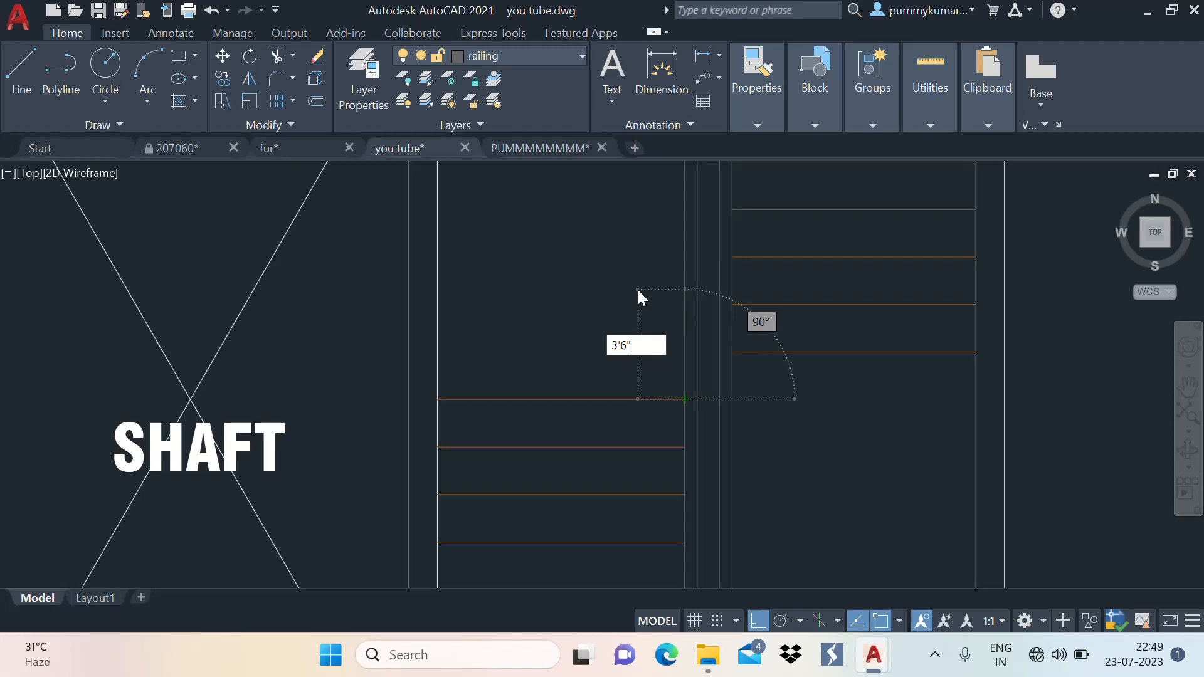
pyautogui.press('Return')
pyautogui.scroll(-5, 638, 290)
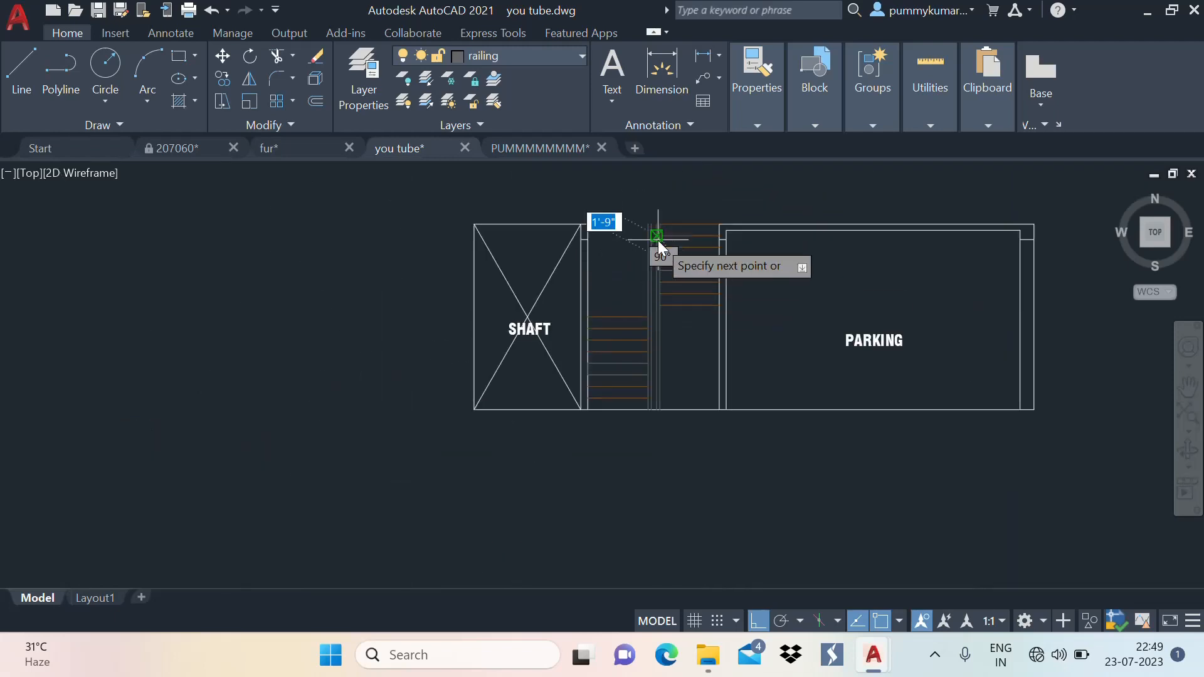
pyautogui.scroll(4, 657, 239)
pyautogui.scroll(4, 655, 276)
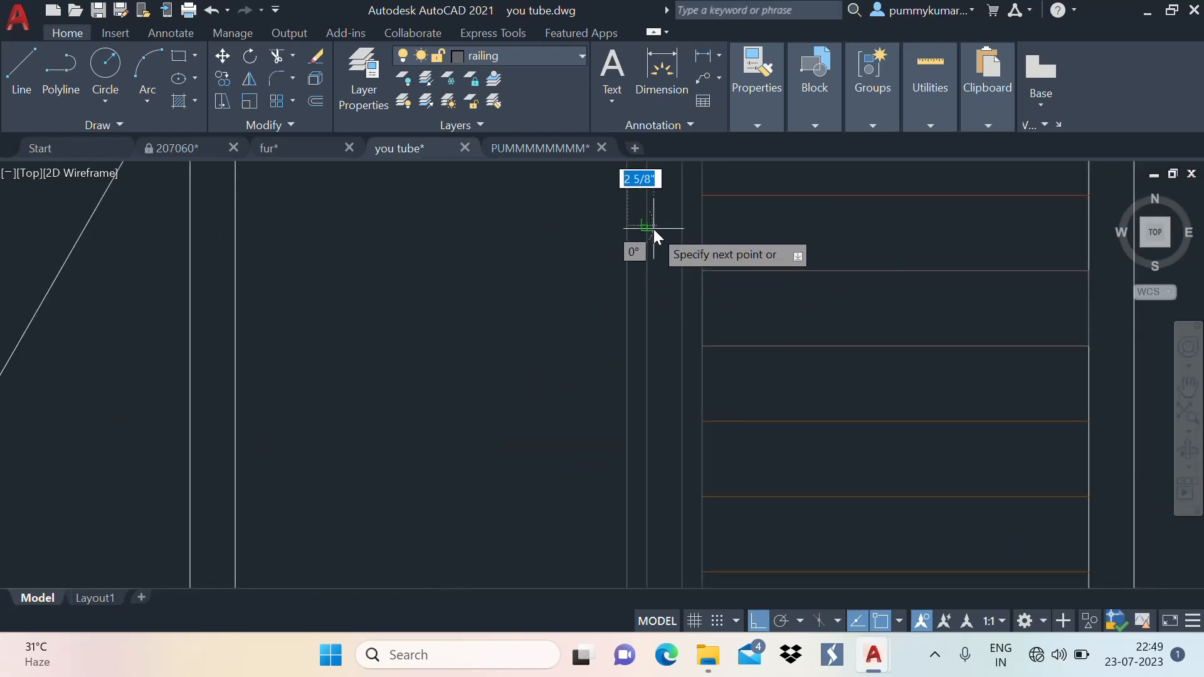
pyautogui.press('Escape')
# Delete the full-height outer railing line along the shaft-side flight
pyautogui.scroll(-2, 659, 269)
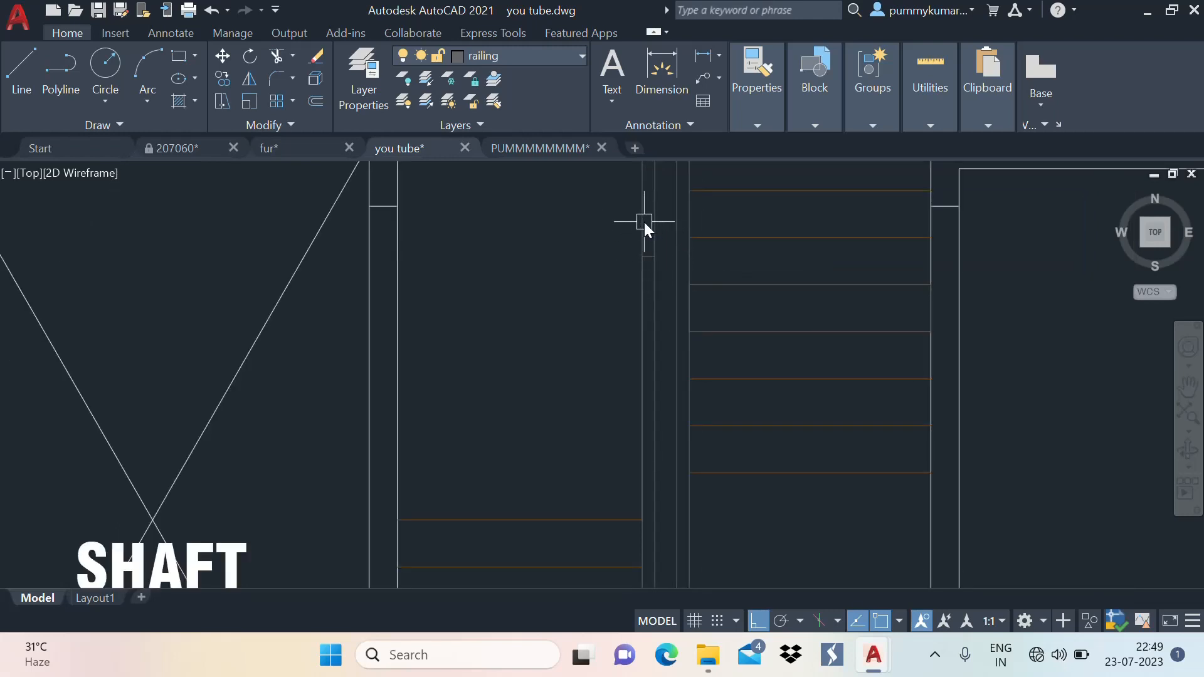
pyautogui.click(645, 222)
pyautogui.scroll(-3, 690, 235)
pyautogui.scroll(3, 679, 229)
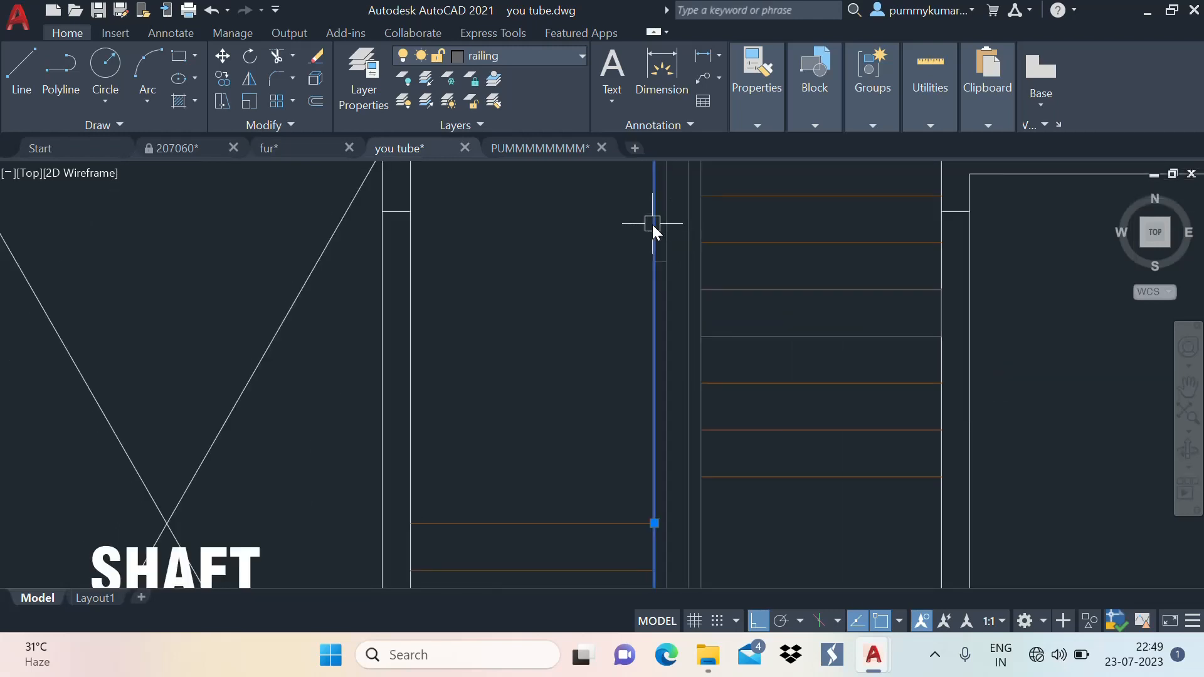
pyautogui.scroll(-2, 671, 249)
pyautogui.press('Delete')
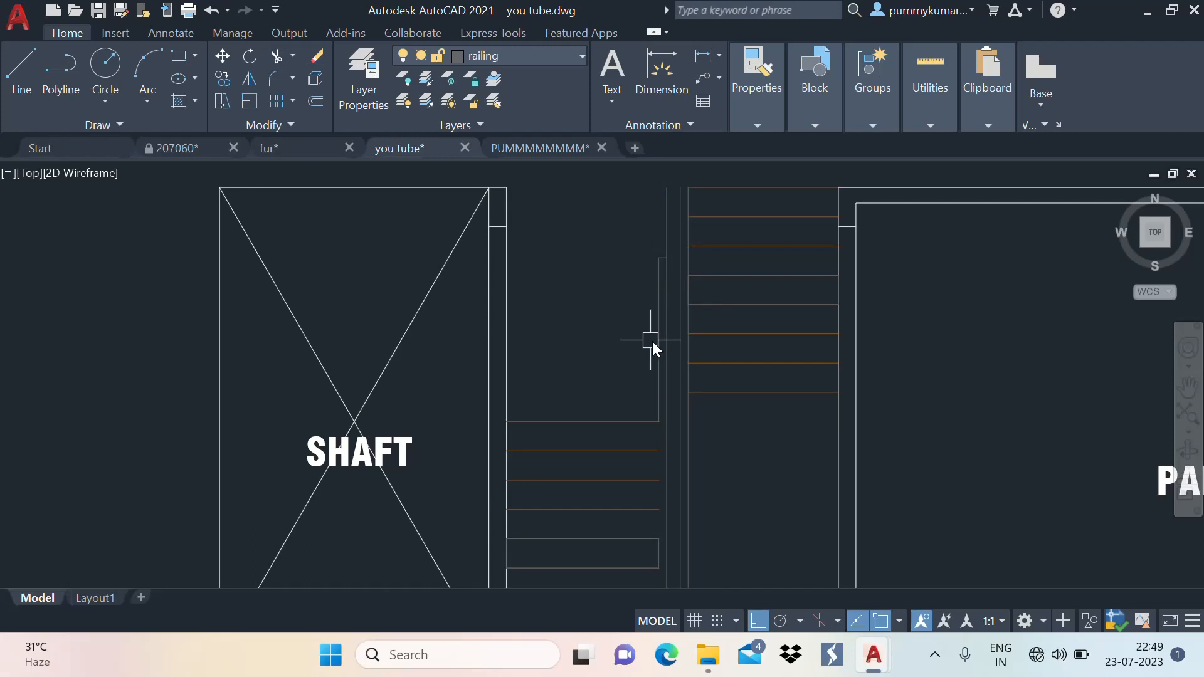
# Stretch the lower end of the shaft-side flight's 3'6" railing line down to the floor line
pyautogui.click(660, 354)
pyautogui.scroll(-2, 666, 303)
pyautogui.scroll(4, 660, 401)
pyautogui.moveTo(659, 403); pyautogui.dragTo(663, 324, button='middle')
pyautogui.click(668, 259)
pyautogui.scroll(-4, 664, 261)
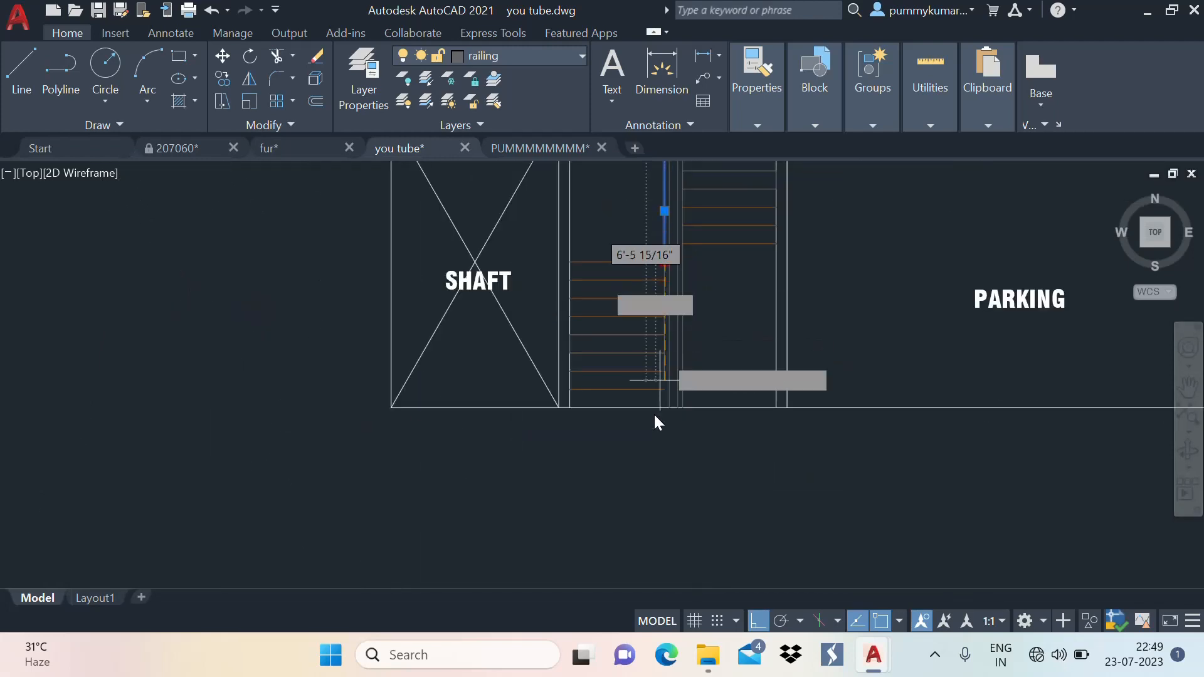
pyautogui.click(662, 409)
pyautogui.scroll(3, 666, 344)
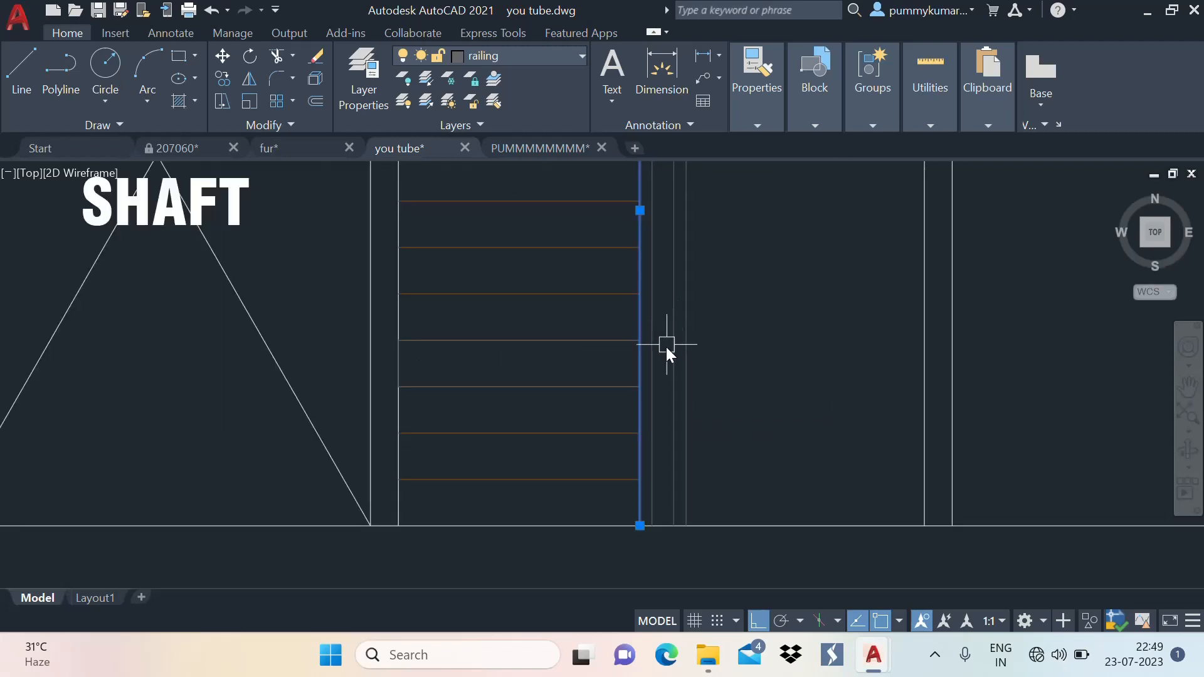
pyautogui.press('Escape')
# Compare with the stair railing in the PUMMMMMMM drawing, and make the short horizontal railing line span the stairwell gap between both outer railing lines
pyautogui.click(522, 149)
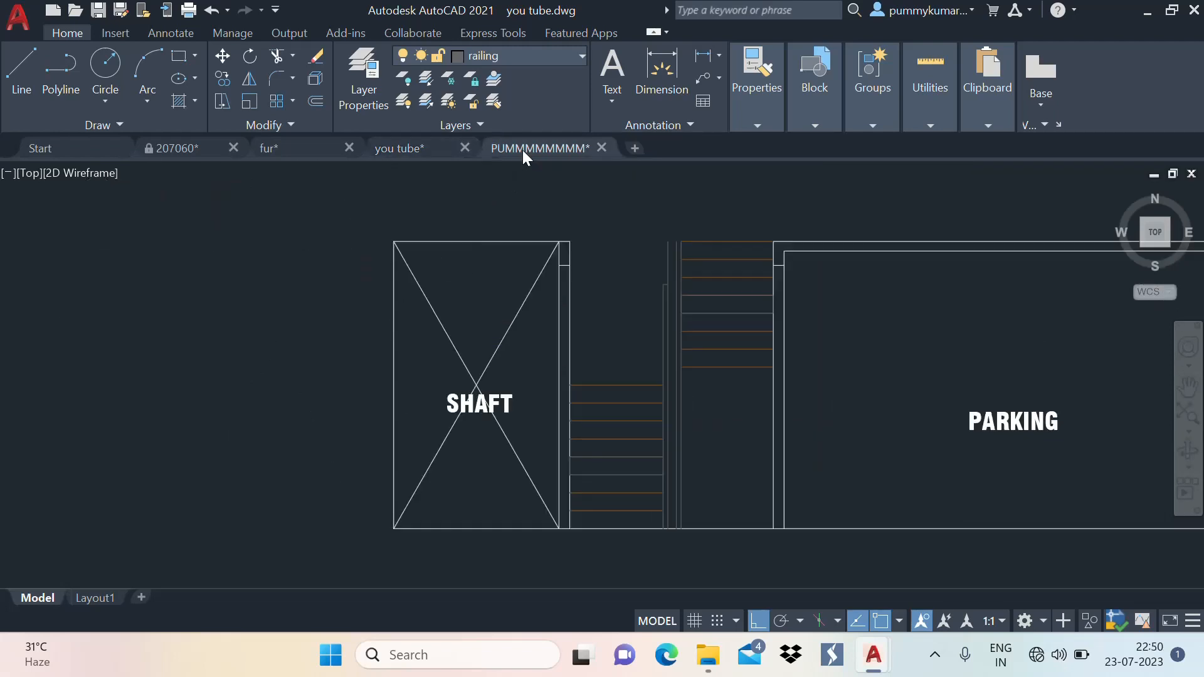
pyautogui.scroll(1, 609, 287)
pyautogui.moveTo(585, 292); pyautogui.dragTo(609, 206, button='middle')
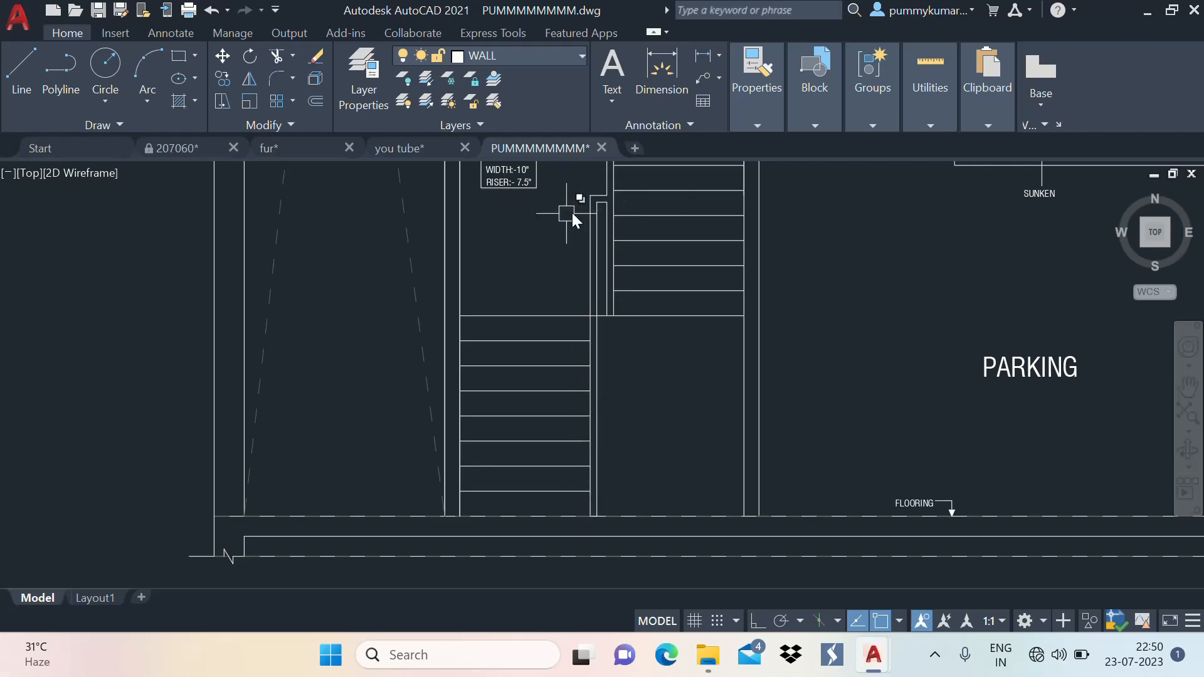
pyautogui.click(415, 149)
pyautogui.scroll(3, 664, 326)
pyautogui.scroll(5, 653, 275)
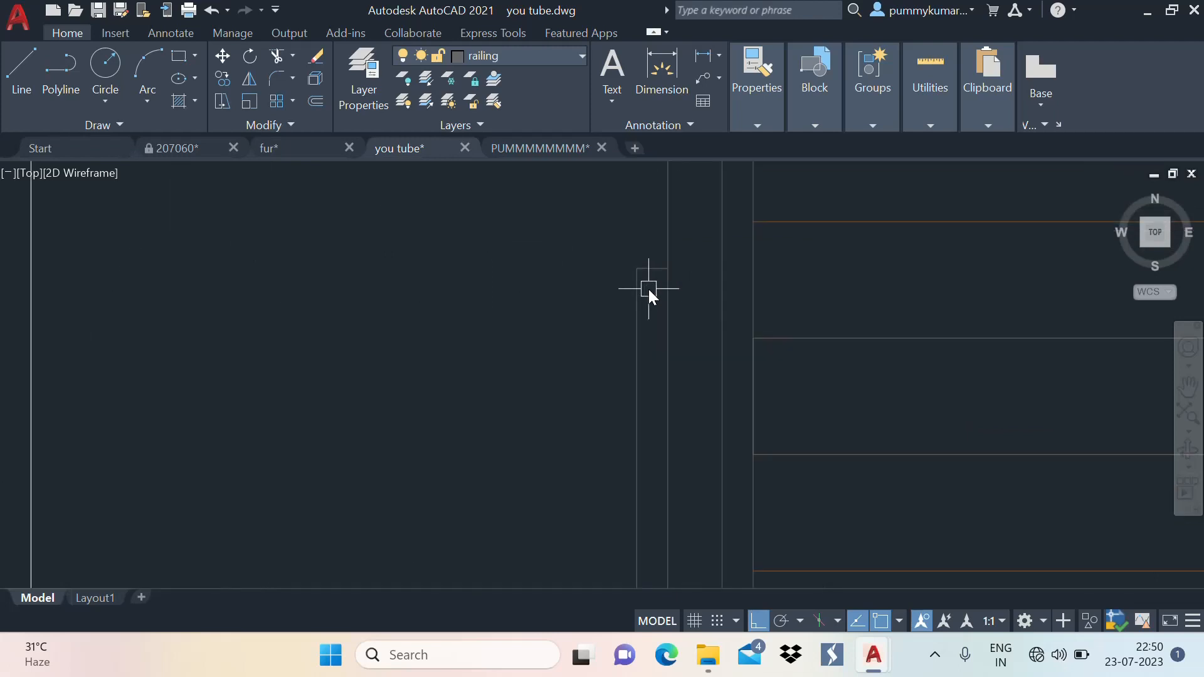
pyautogui.click(664, 268)
pyautogui.click(753, 269)
pyautogui.press('Escape')
pyautogui.click(722, 269)
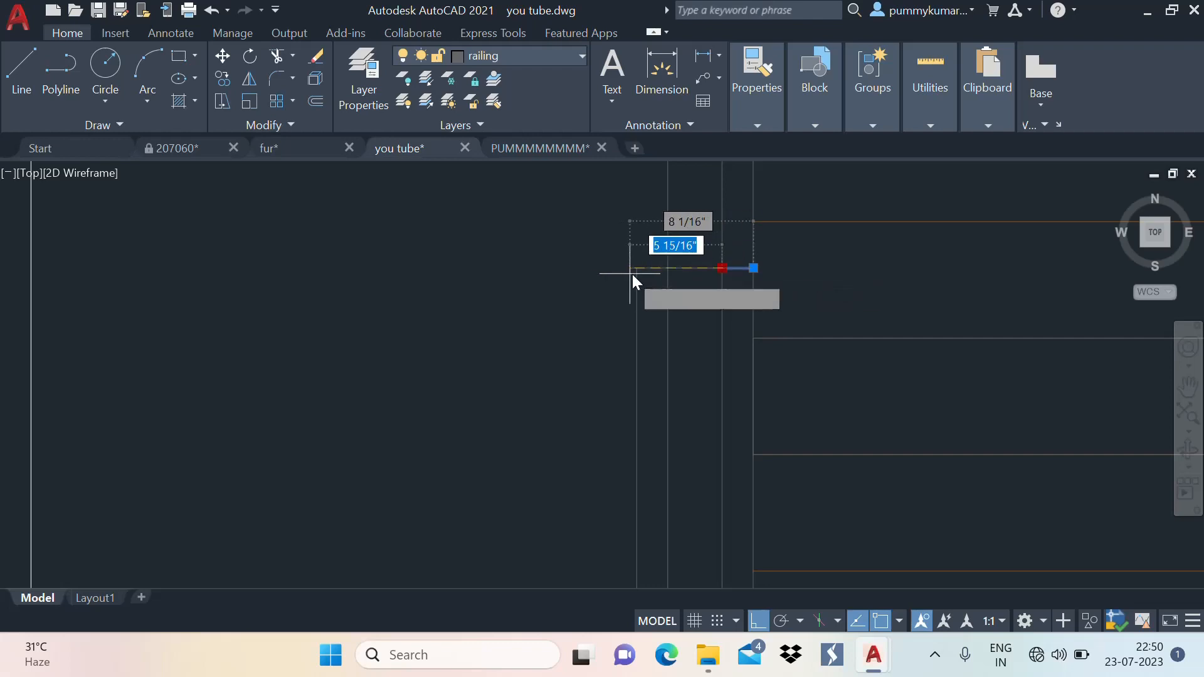
pyautogui.click(637, 269)
pyautogui.press('Escape')
pyautogui.scroll(-5, 683, 282)
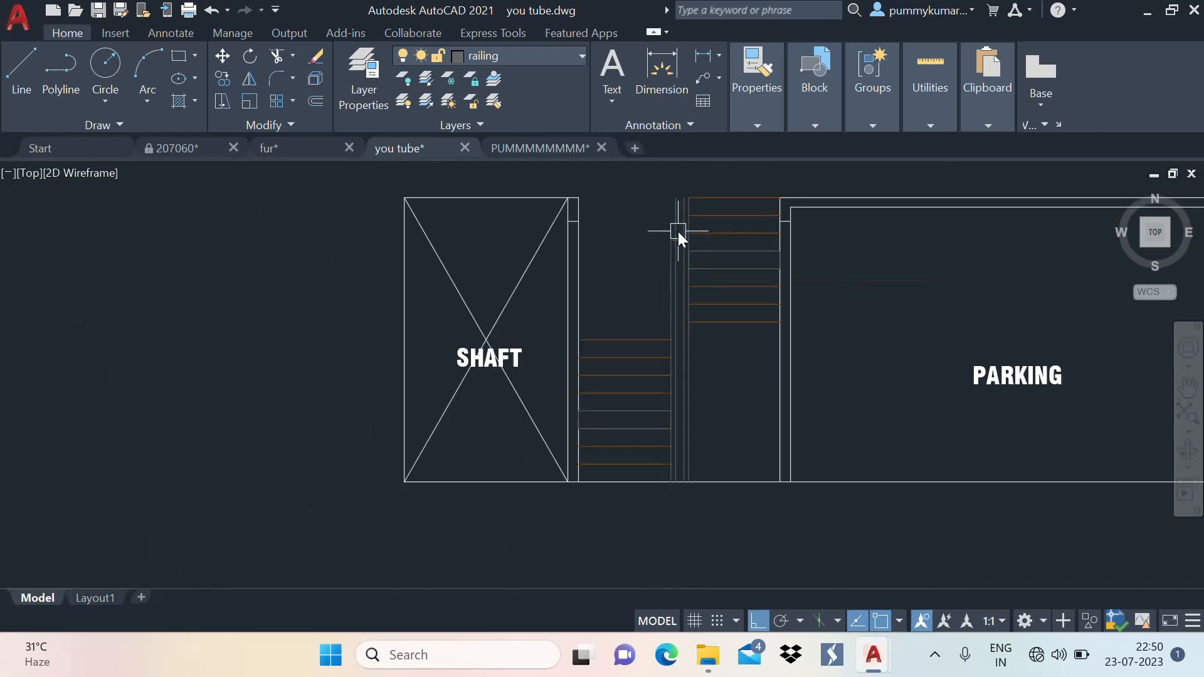
# Trim the part of the shaft-side inner railing line that rises above the horizontal railing line
pyautogui.scroll(2, 677, 232)
pyautogui.write('tr')
pyautogui.press('Return')
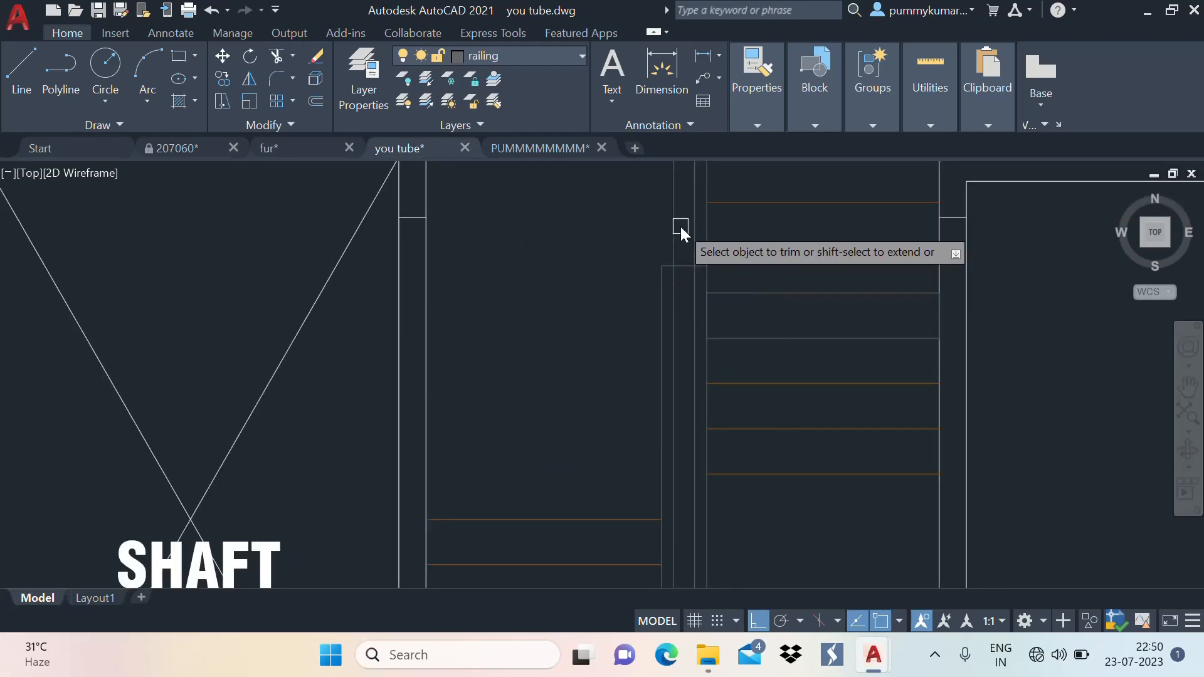
pyautogui.click(677, 226)
pyautogui.scroll(-5, 690, 326)
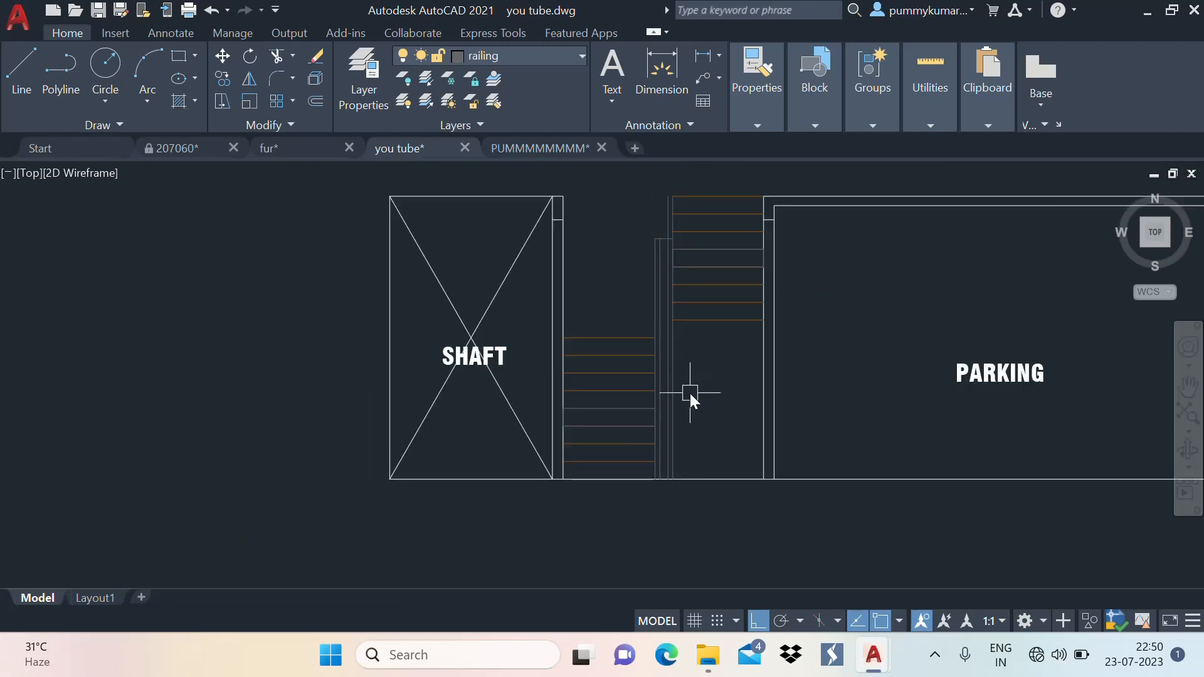
# Trim both parking-side railing lines below that flight's lowest tread
pyautogui.scroll(5, 671, 344)
pyautogui.press('F8')
pyautogui.press('F3')
pyautogui.click(660, 327)
pyautogui.scroll(-5, 708, 313)
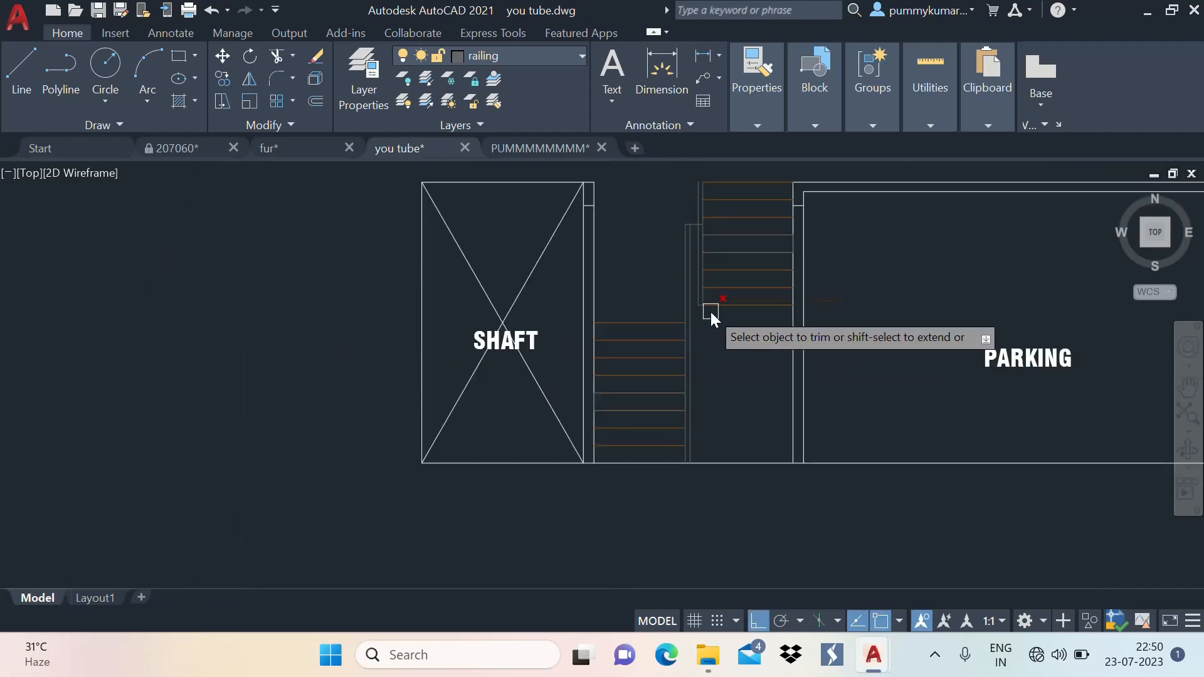
# Offset the horizontal railing line 2" downward
pyautogui.scroll(2, 709, 300)
pyautogui.scroll(4, 689, 326)
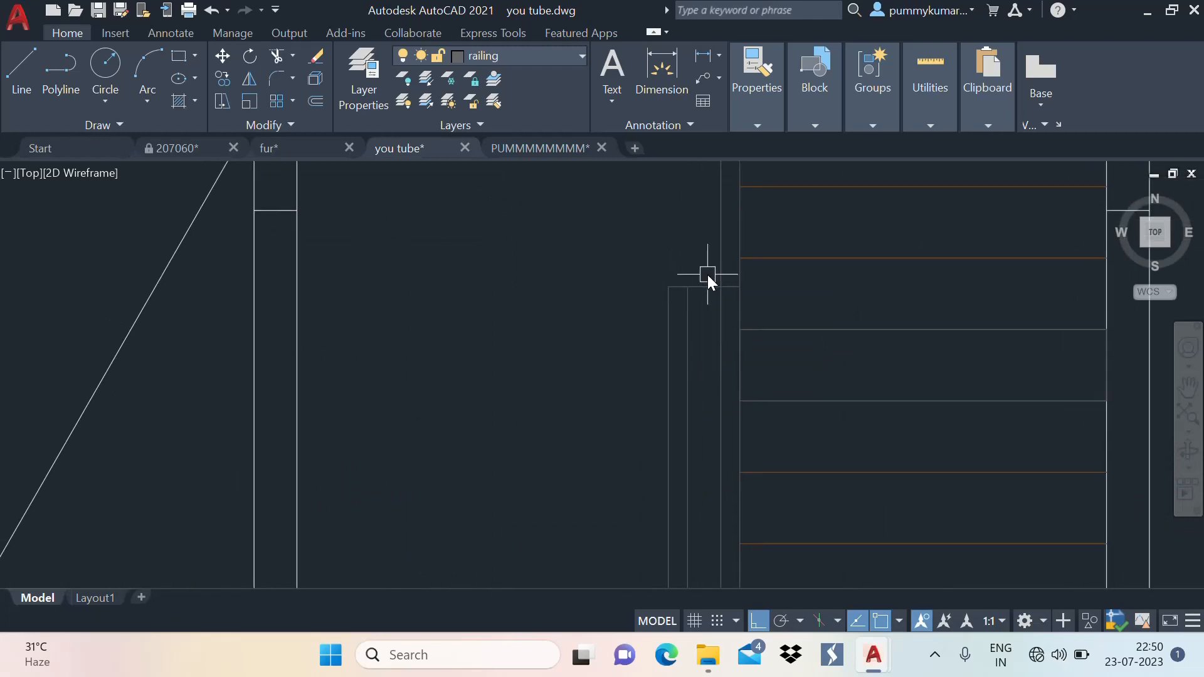
pyautogui.write('o')
pyautogui.press('Return')
pyautogui.click(706, 288)
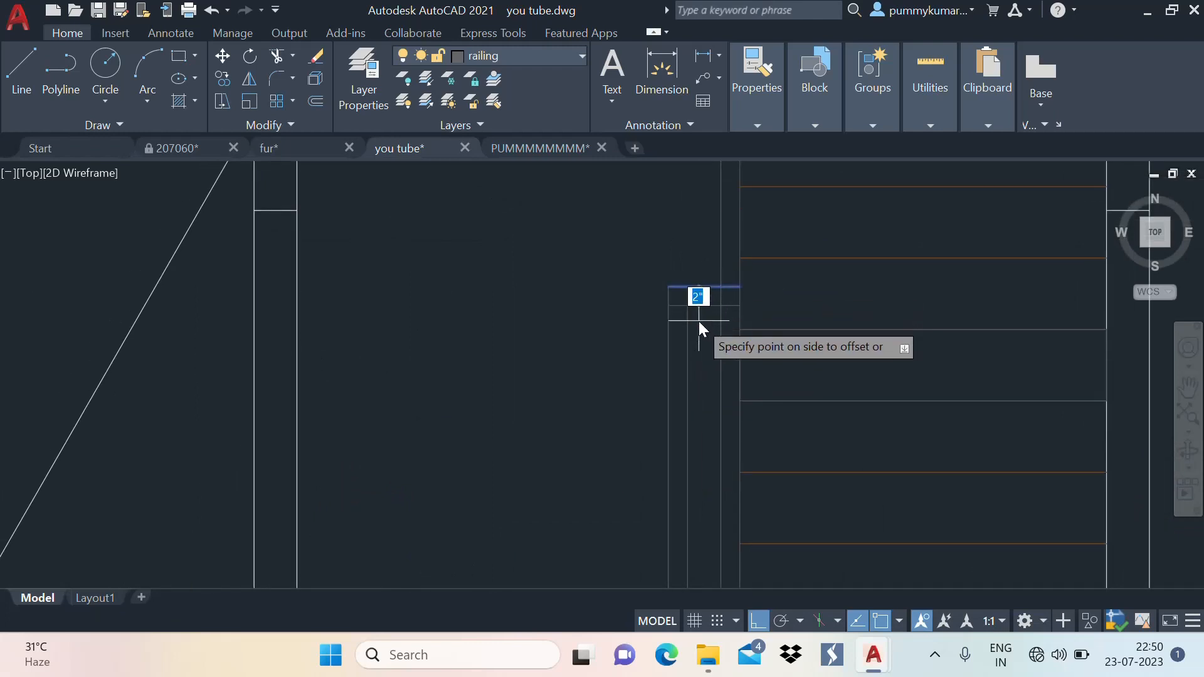
pyautogui.click(700, 319)
pyautogui.press('Return')
# Fillet the shaft-side inner railing line with the offset horizontal line into a clean corner
pyautogui.write('f')
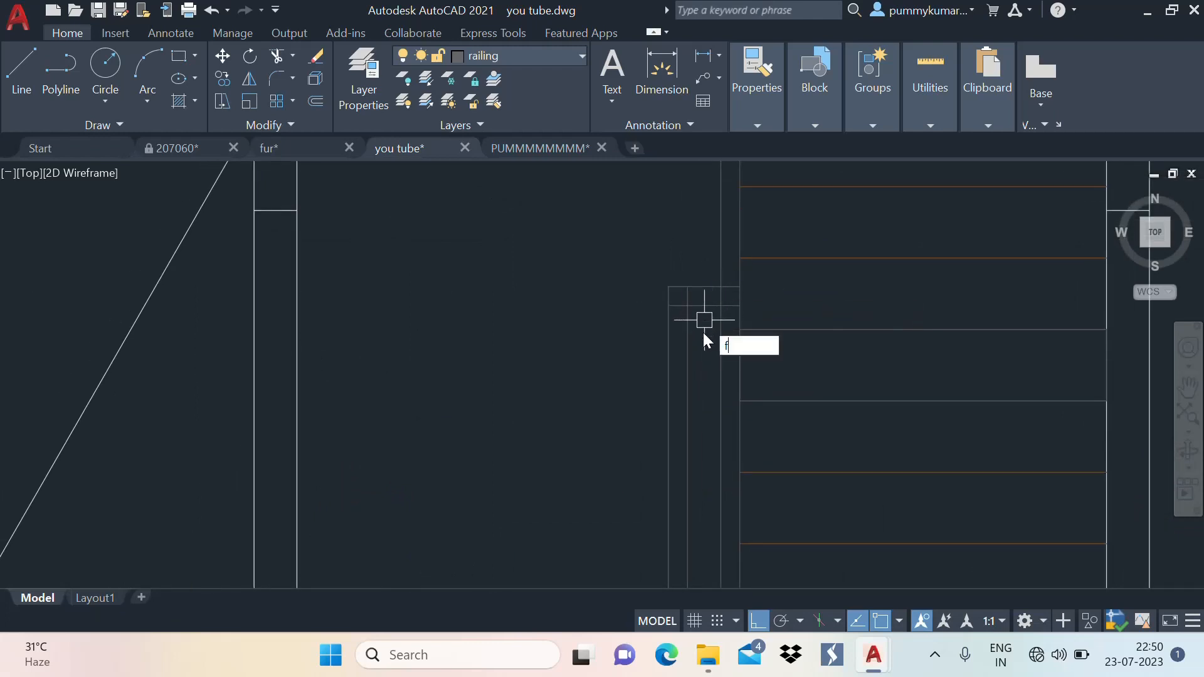
pyautogui.press('Return')
pyautogui.click(688, 339)
pyautogui.click(696, 307)
# Try to fillet the lower horizontal railing line with the parking-side inner railing line
pyautogui.press('Return')
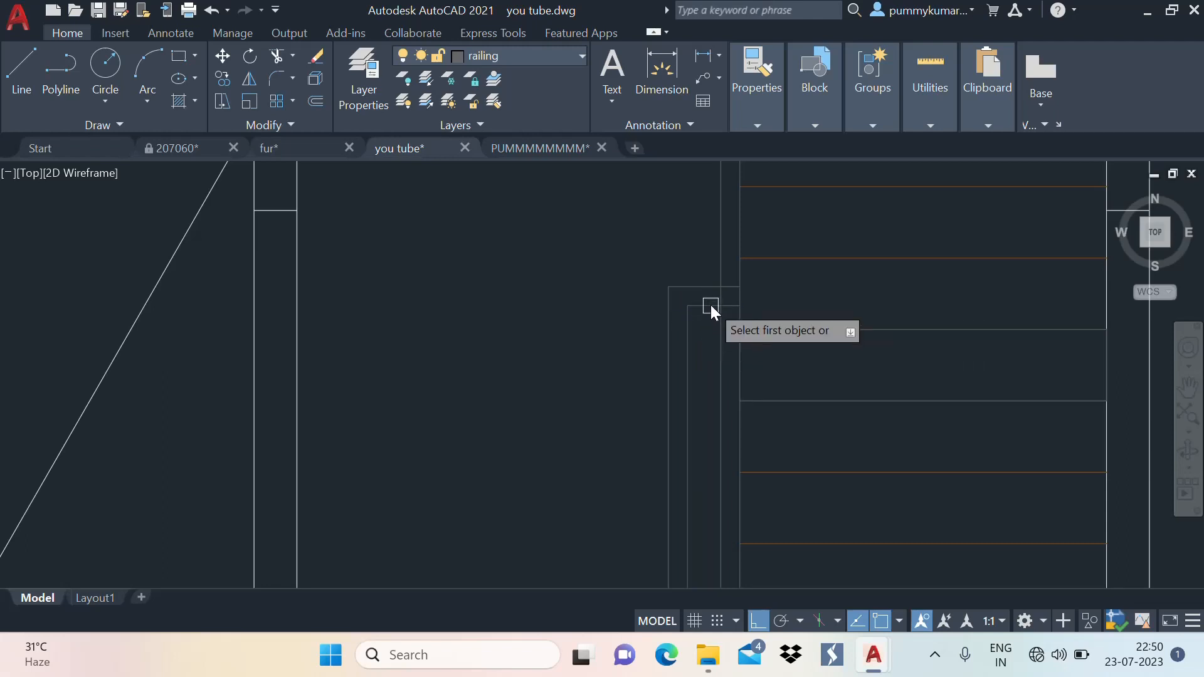
pyautogui.click(711, 306)
pyautogui.scroll(2, 722, 292)
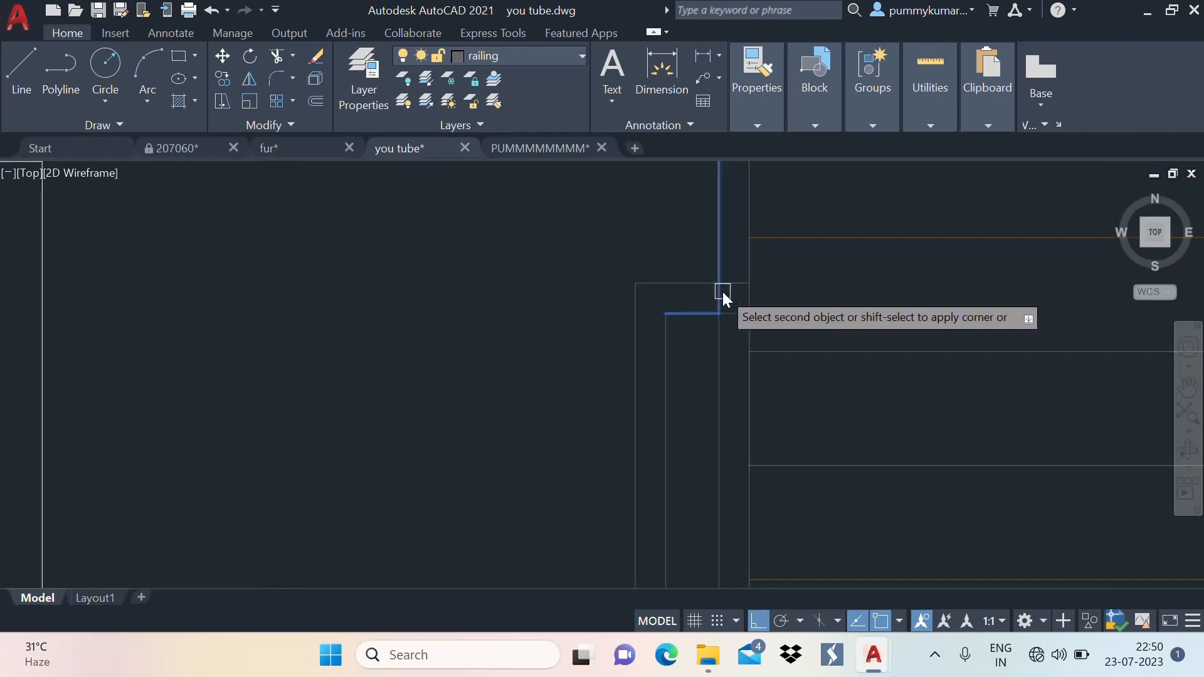
pyautogui.click(723, 292)
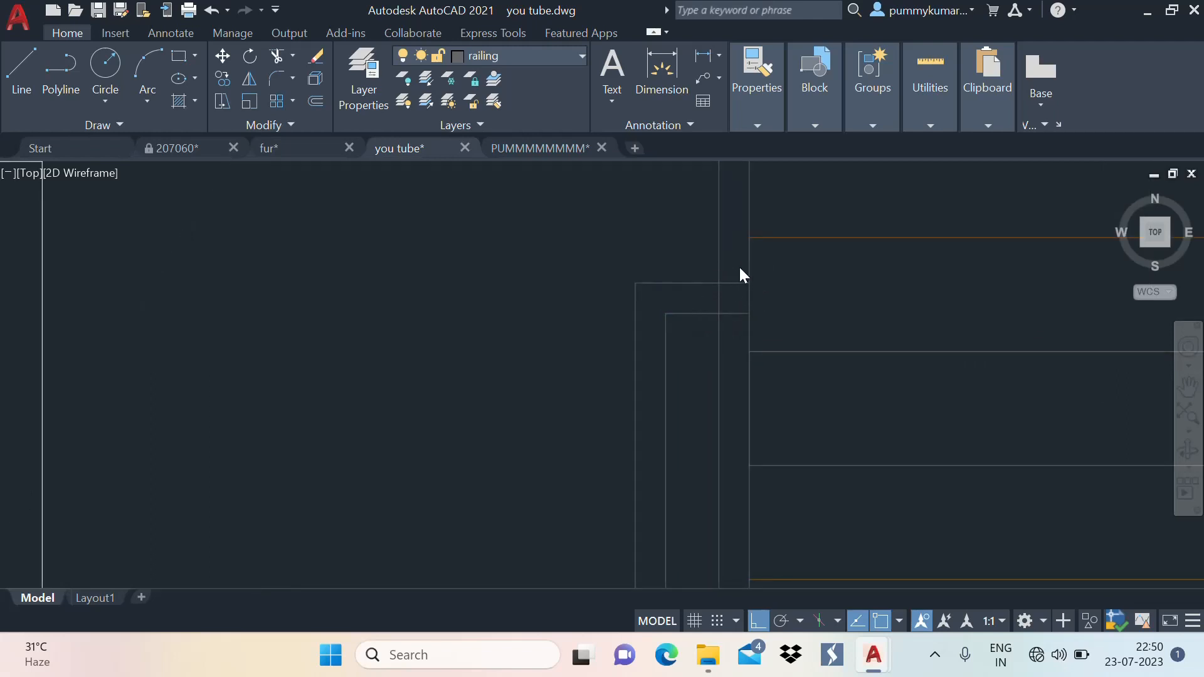
# Shorten the parking-side flight's railing line farther from the treads so its lower end meets the lower horizontal railing line
pyautogui.scroll(-3, 740, 274)
pyautogui.click(731, 355)
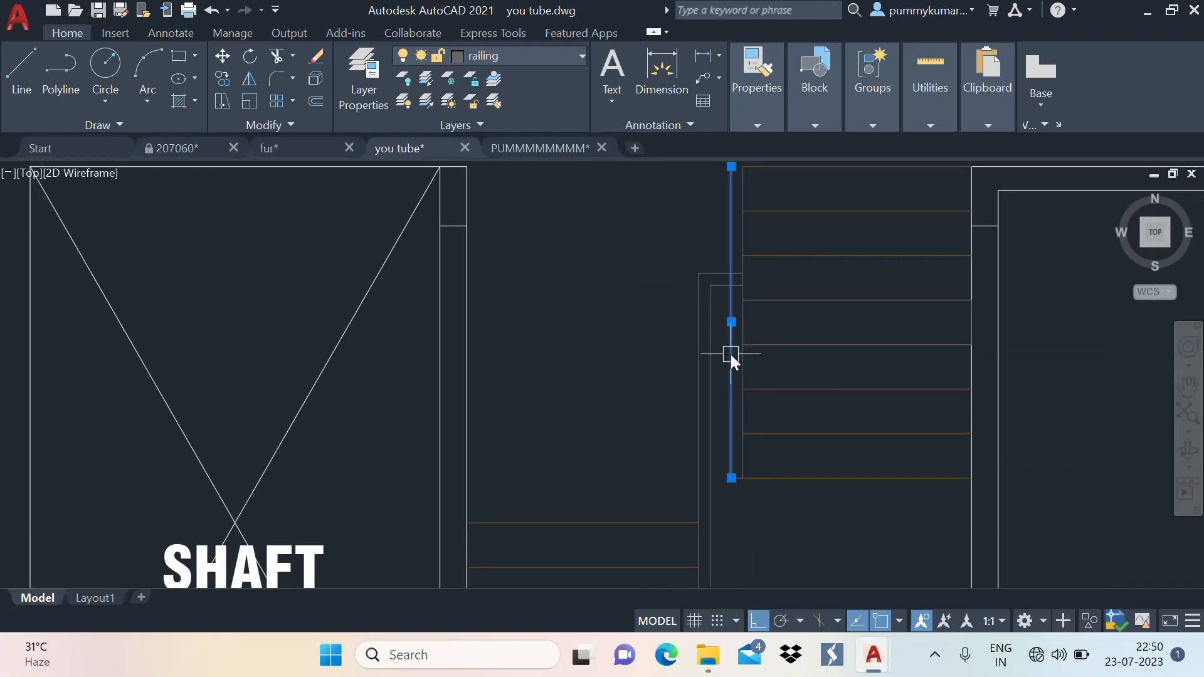
pyautogui.click(731, 478)
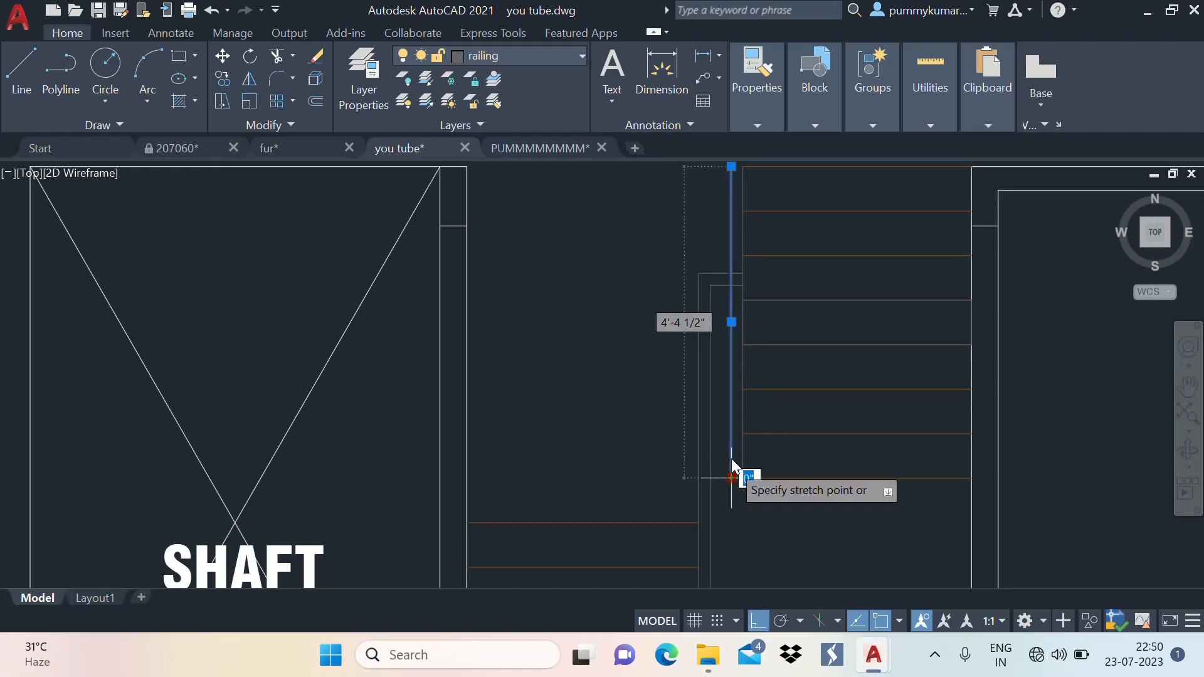
pyautogui.click(735, 289)
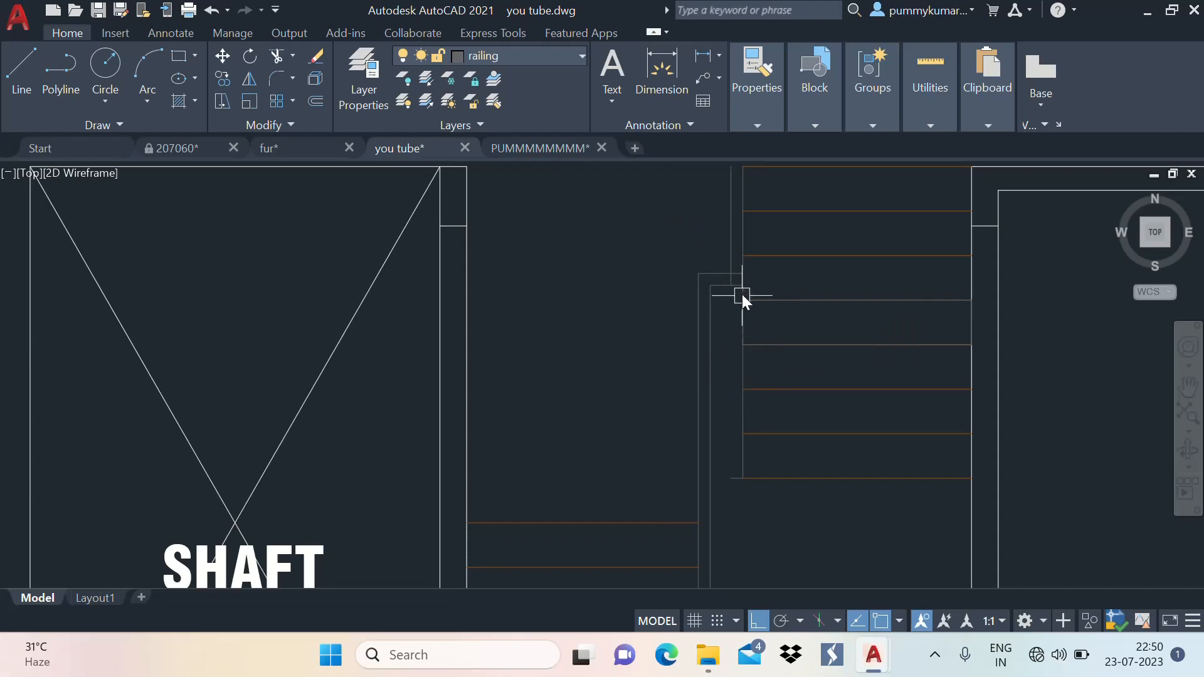
# Fillet the upper horizontal railing line with the parking-side flight's railing line farther from the treads into a square corner
pyautogui.scroll(2, 742, 295)
pyautogui.moveTo(742, 294); pyautogui.dragTo(741, 338, button='middle')
pyautogui.write('f')
pyautogui.press('Return')
pyautogui.click(705, 312)
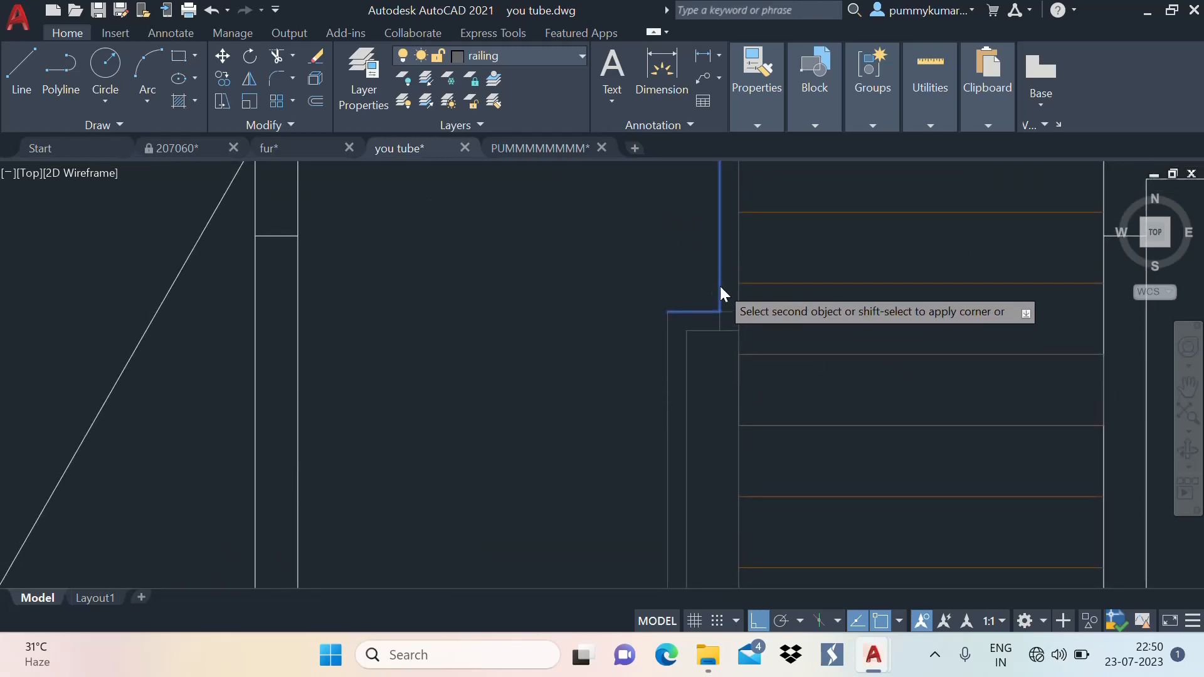
pyautogui.click(720, 286)
pyautogui.scroll(-3, 724, 359)
pyautogui.scroll(6, 696, 415)
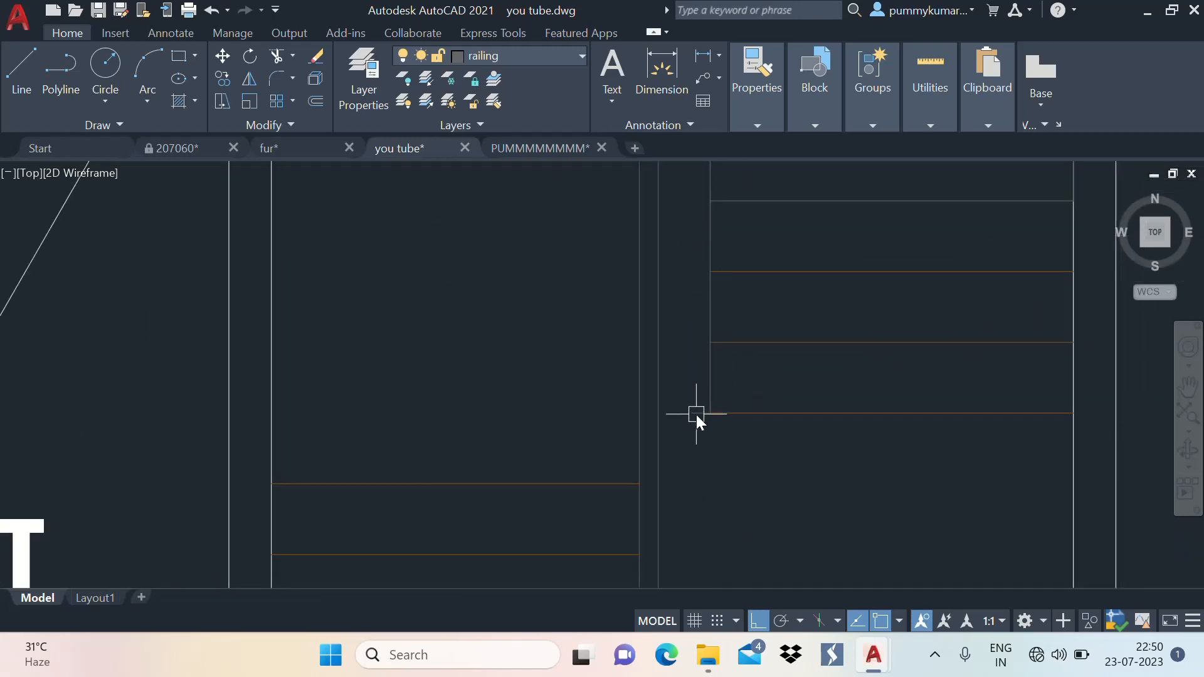
pyautogui.scroll(-9, 697, 411)
pyautogui.scroll(-2, 699, 411)
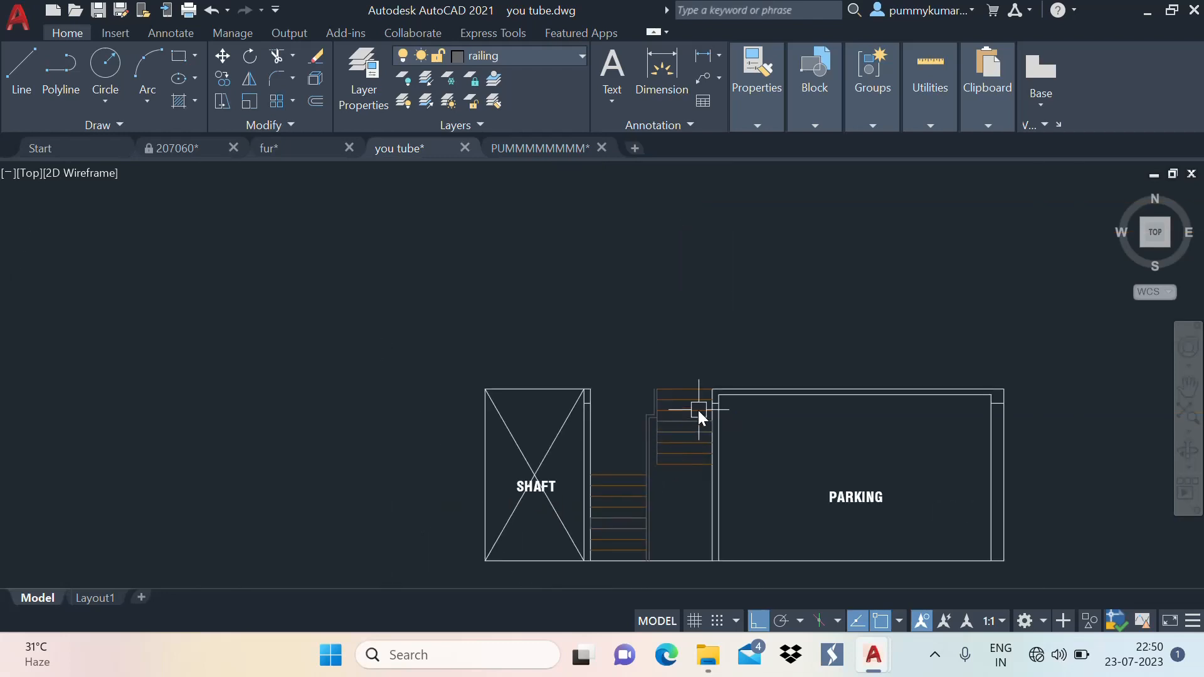
pyautogui.scroll(6, 749, 395)
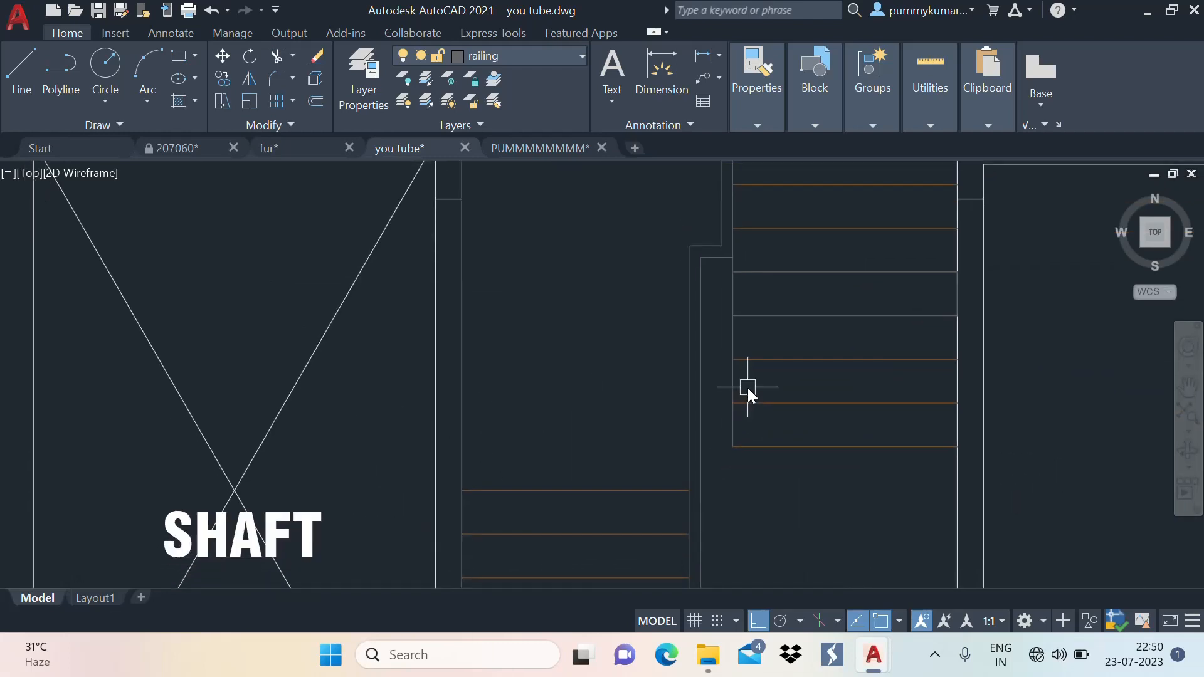
pyautogui.write('l')
pyautogui.press('Return')
pyautogui.click(721, 245)
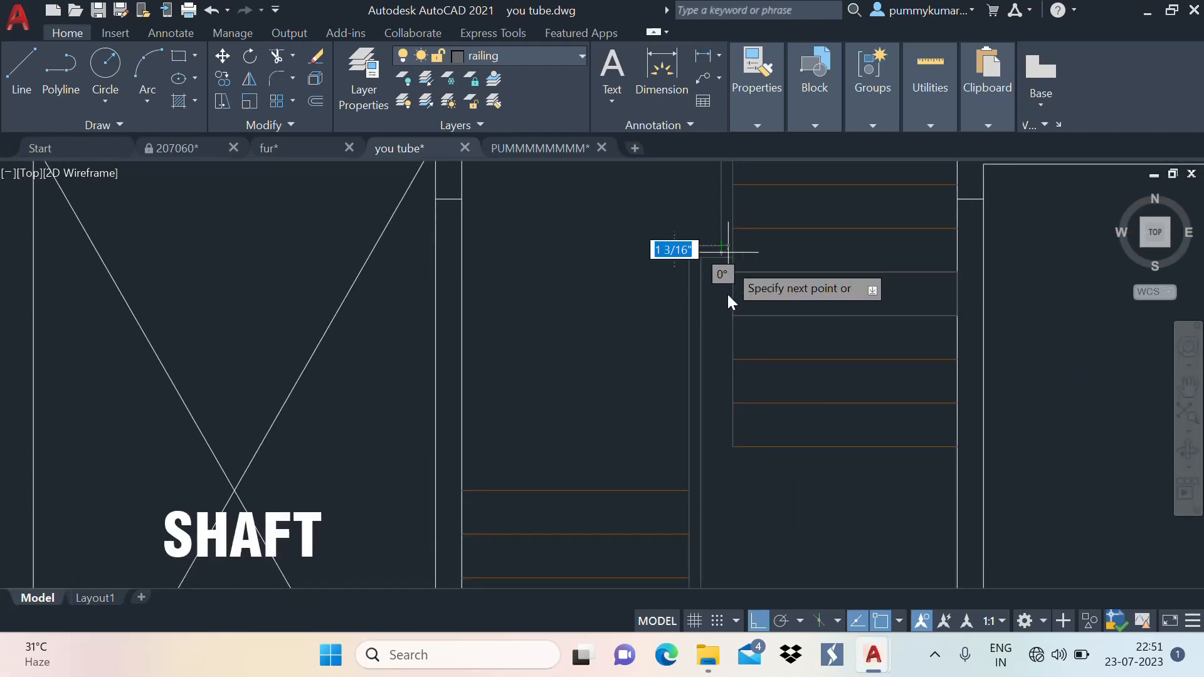
pyautogui.press('Escape')
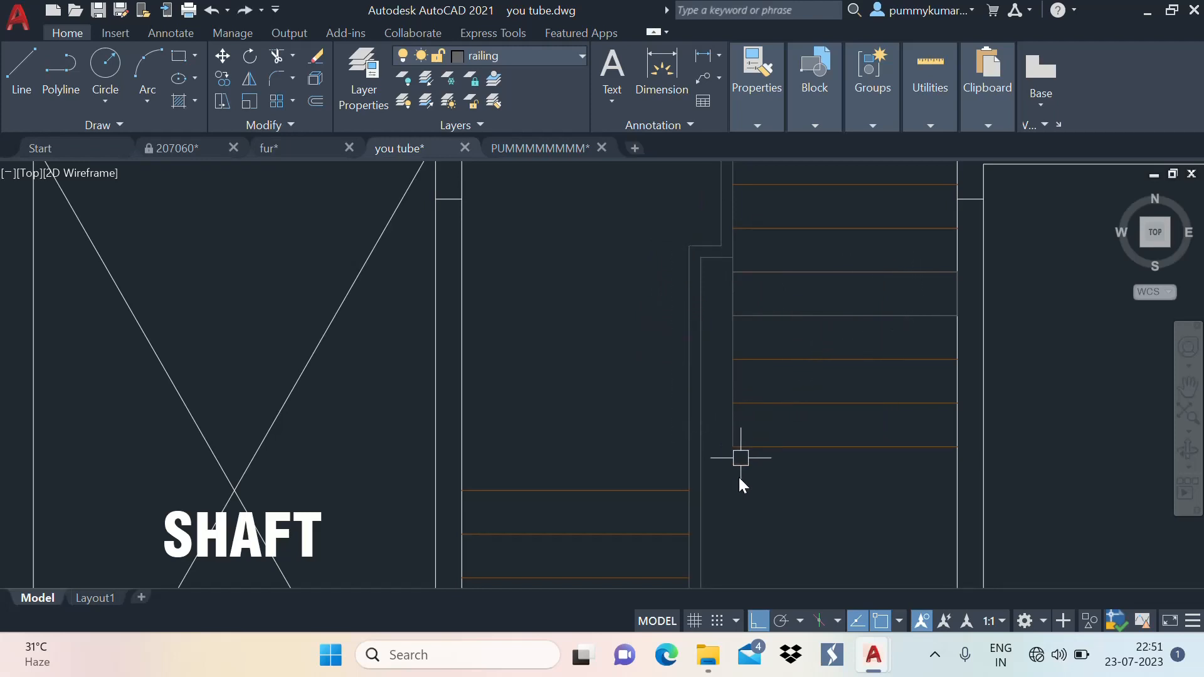
# Stretch the lower end of the filleted vertical railing line down to the level of the parking-side flight's lowest tread
pyautogui.scroll(3, 738, 476)
pyautogui.click(719, 296)
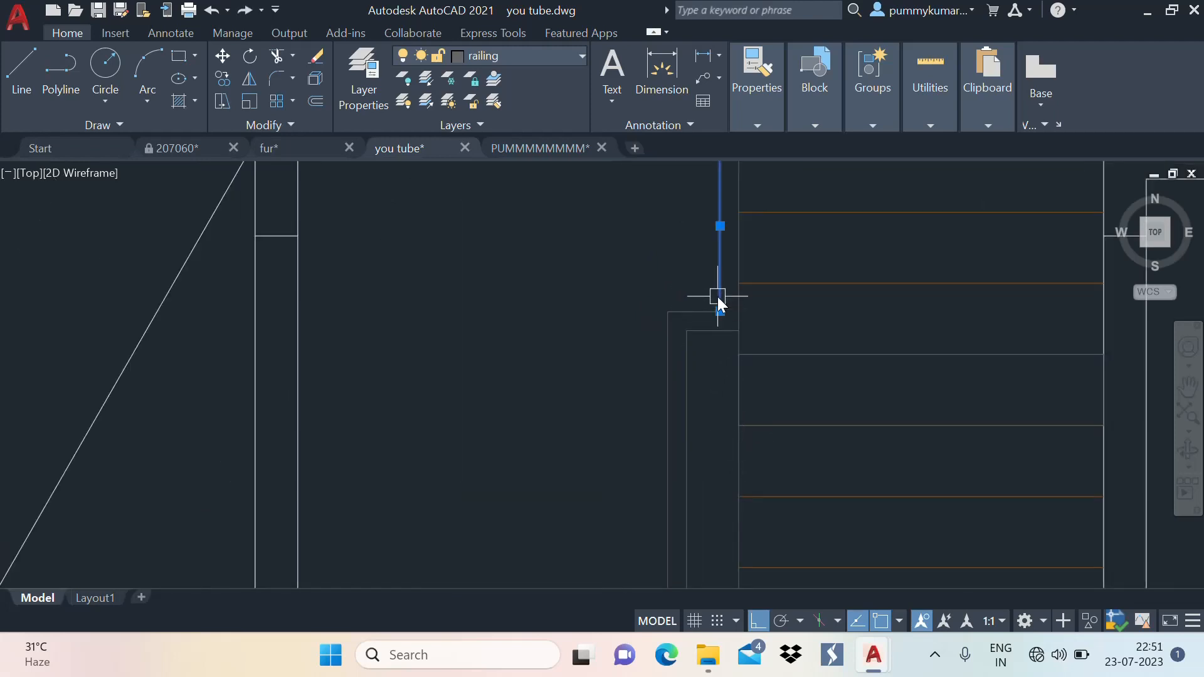
pyautogui.click(720, 319)
pyautogui.scroll(-3, 707, 378)
pyautogui.scroll(2, 724, 373)
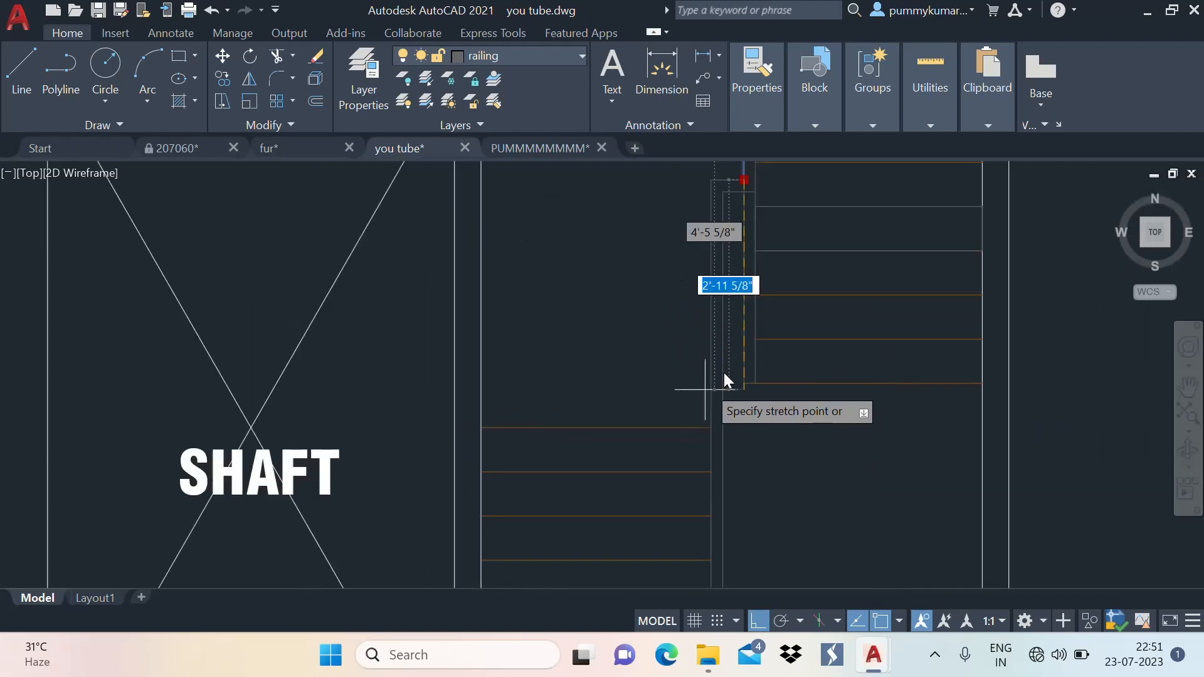
pyautogui.click(742, 389)
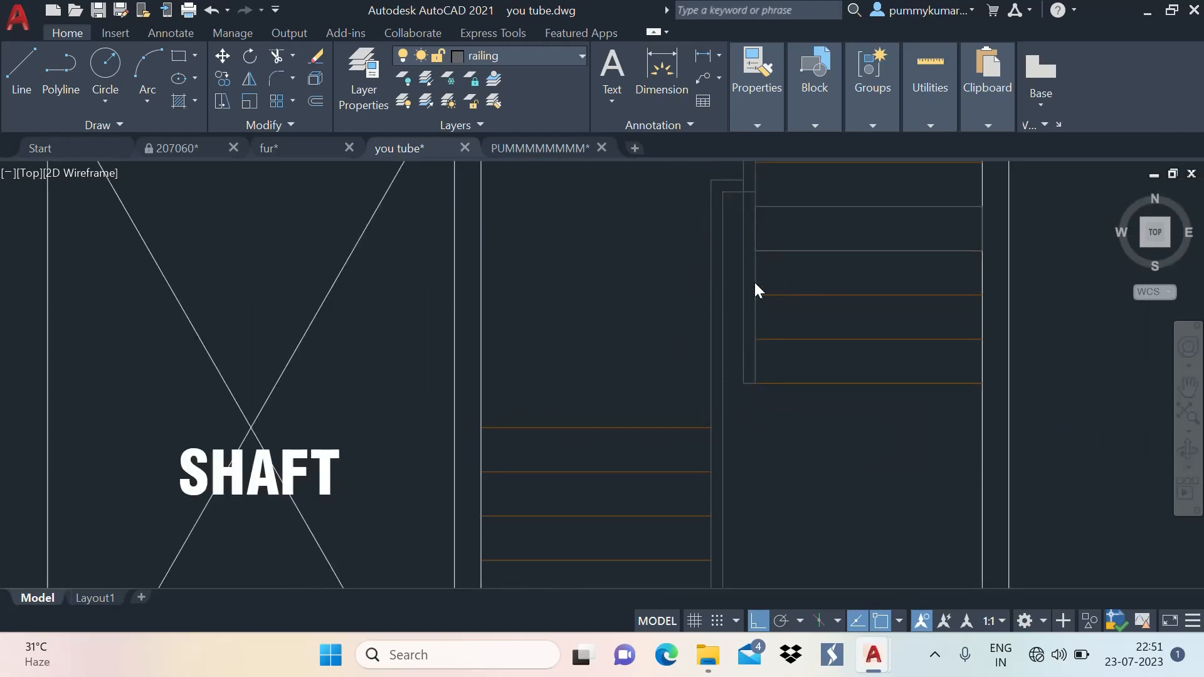
# Trim the overlap where the lower horizontal railing line crosses the parking-side flight's railing
pyautogui.scroll(2, 698, 283)
pyautogui.scroll(2, 697, 284)
pyautogui.write('tr')
pyautogui.press('Return')
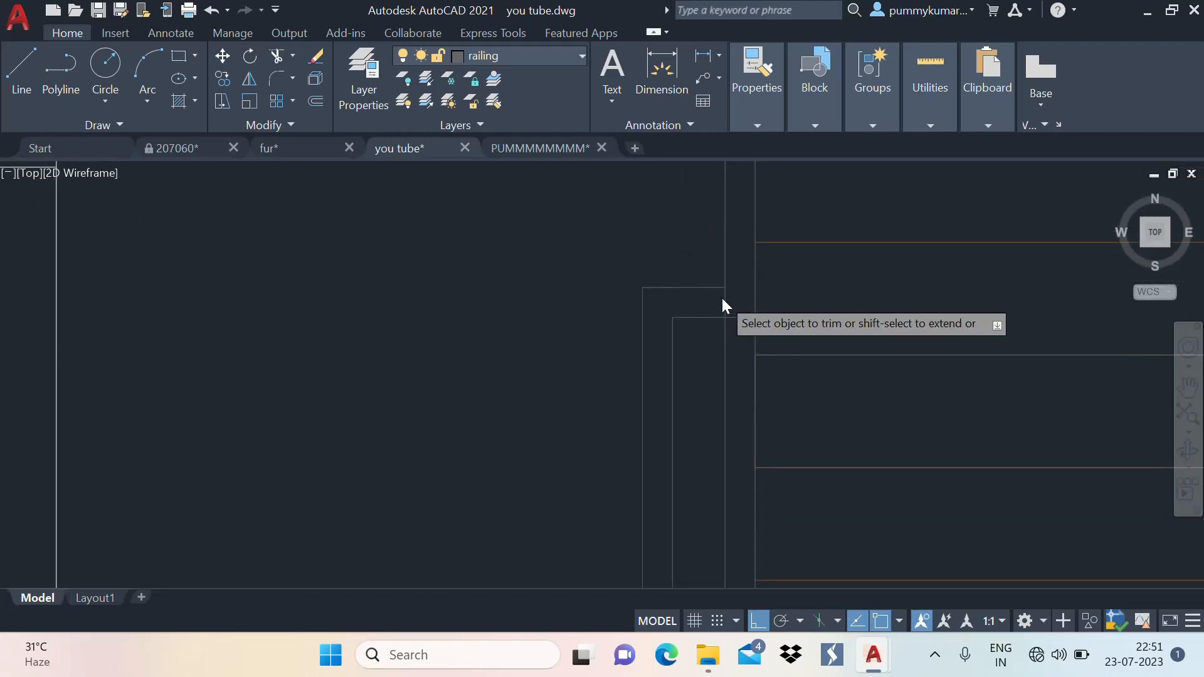
pyautogui.scroll(-4, 740, 339)
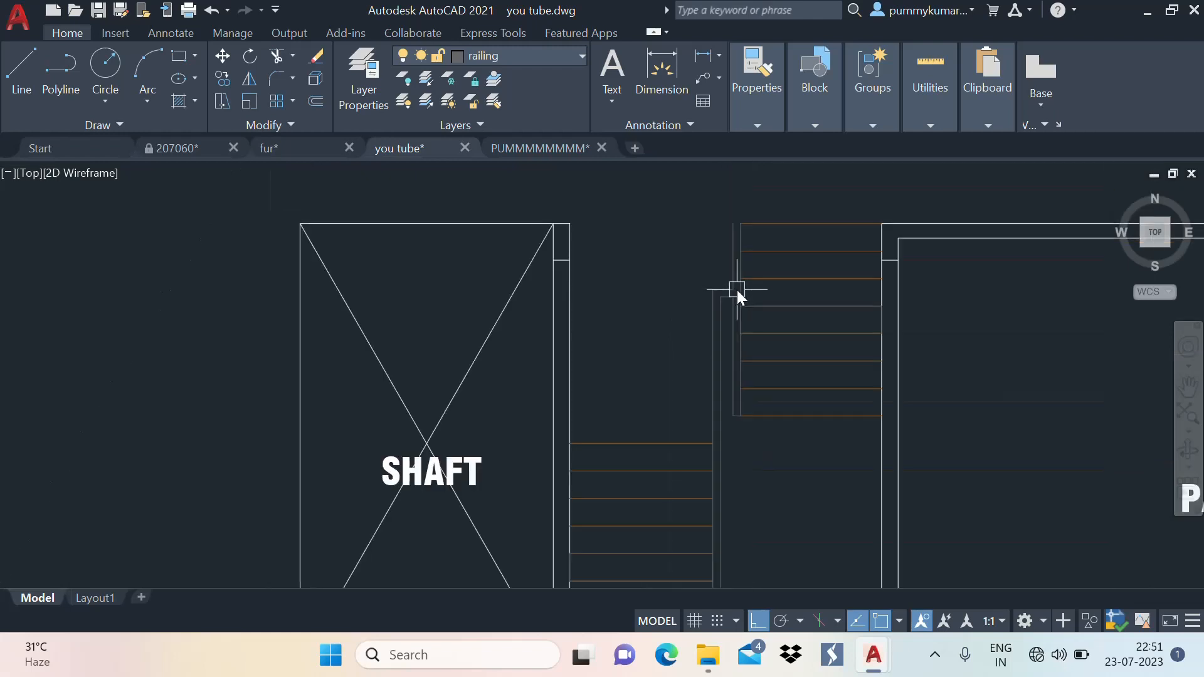
pyautogui.scroll(2, 747, 286)
pyautogui.scroll(-2, 746, 285)
# Extend the railing line along the parking-side flight's treads upward by 3'6"
pyautogui.moveTo(755, 287); pyautogui.dragTo(724, 390, button='middle')
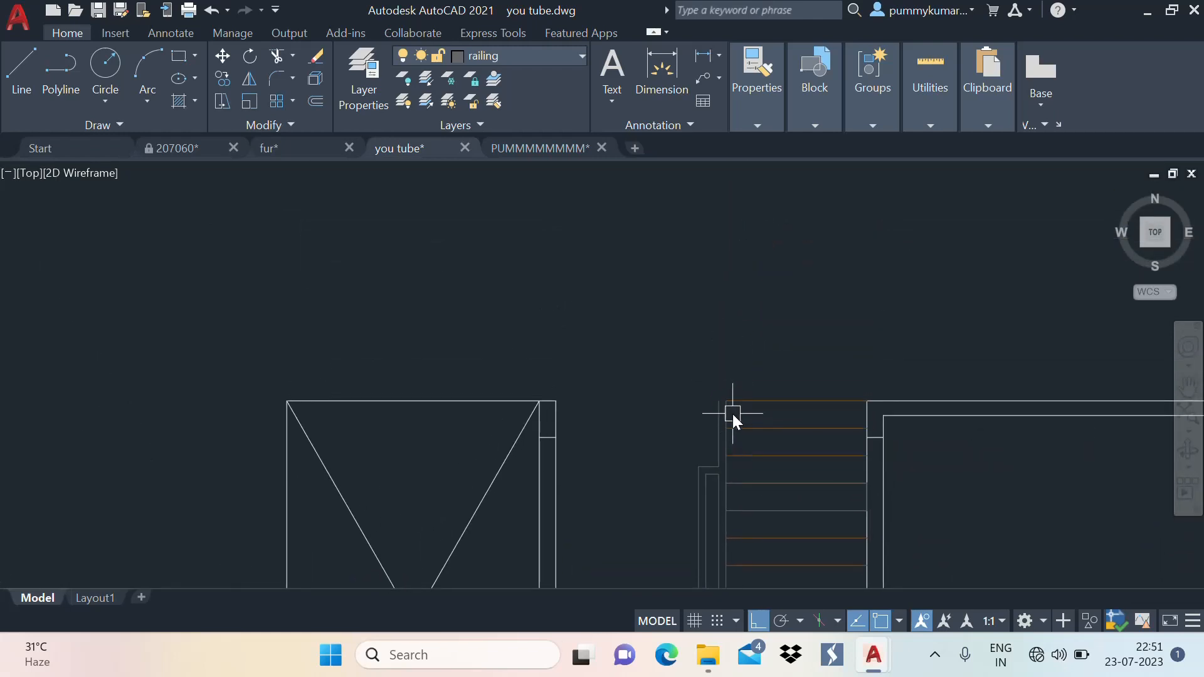
pyautogui.click(732, 410)
pyautogui.click(726, 399)
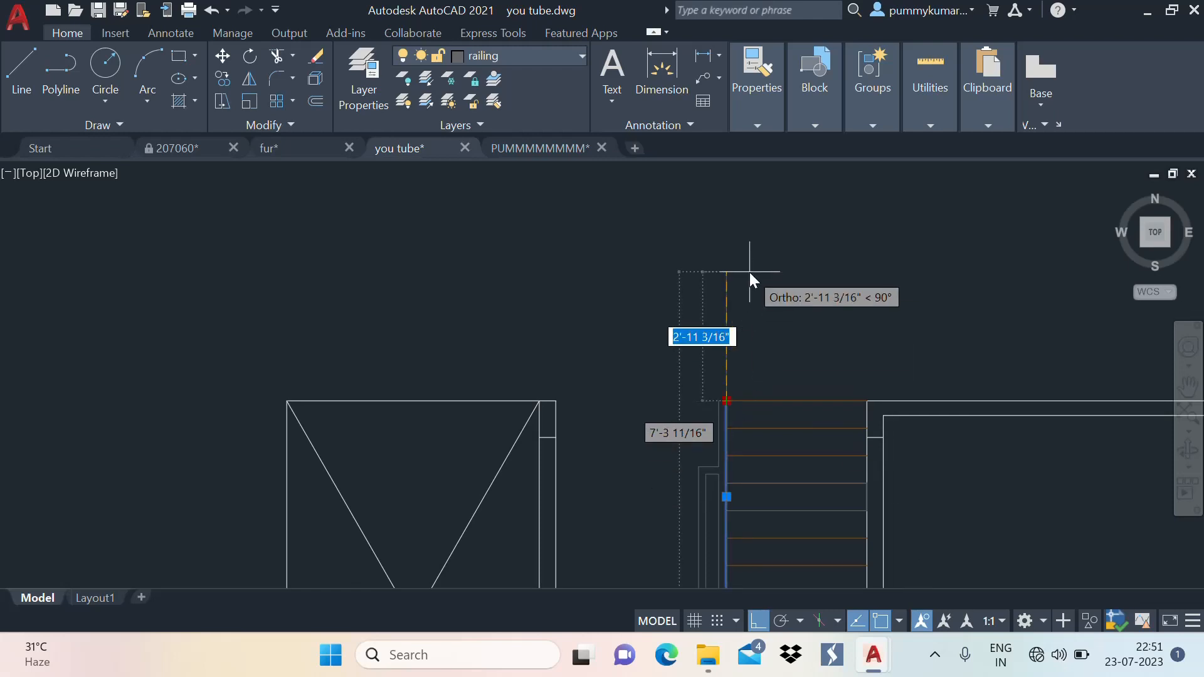
pyautogui.write('3\'6"')
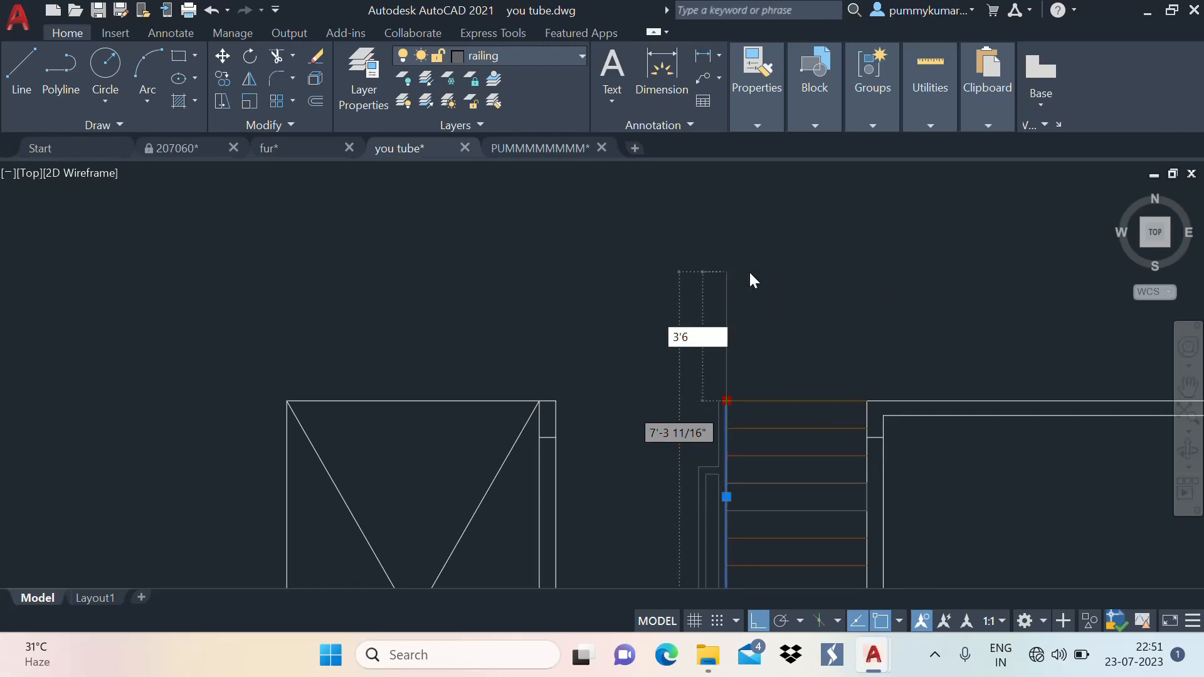
pyautogui.press('Return')
pyautogui.press('Escape')
# Draw a short horizontal line from the extended railing line's upper end toward the shaft
pyautogui.moveTo(731, 339); pyautogui.dragTo(738, 389, button='middle')
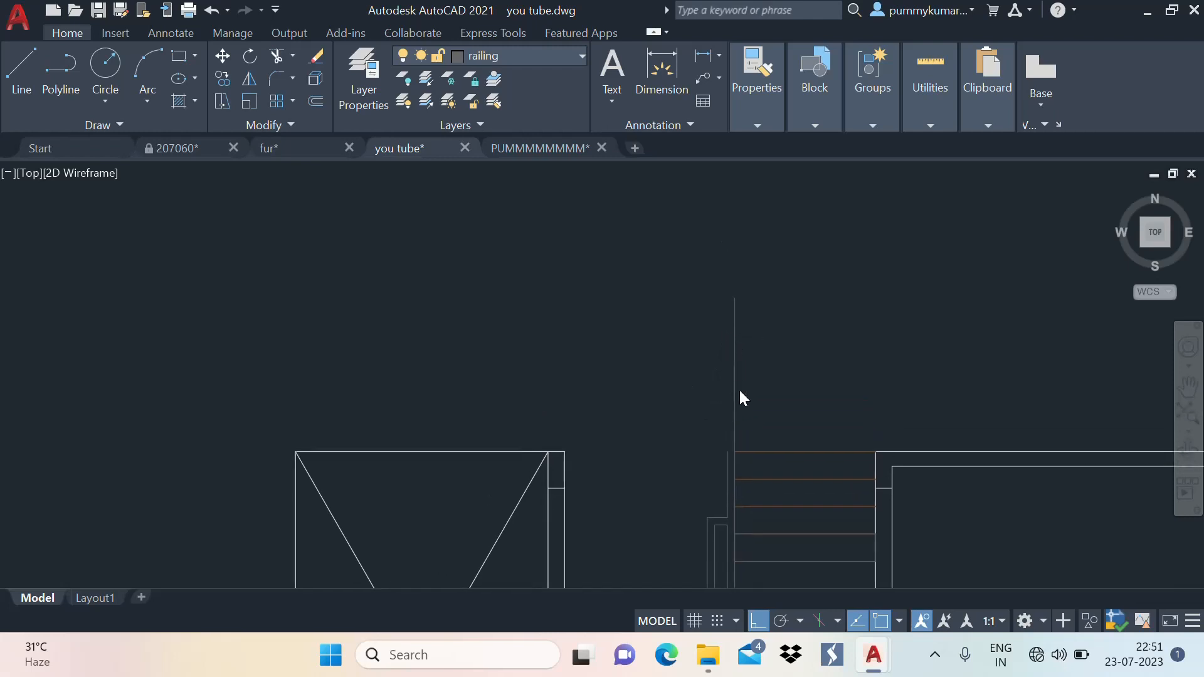
pyautogui.press('l')
pyautogui.press('Return')
pyautogui.click(731, 299)
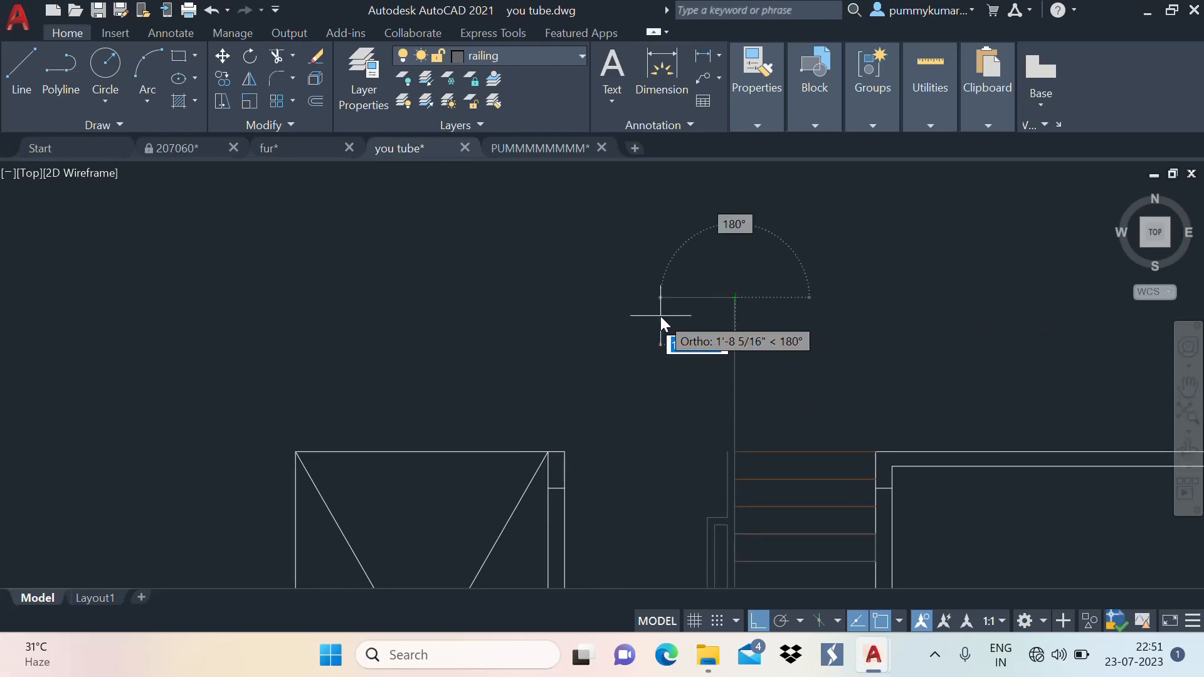
pyautogui.press('Escape')
# Fillet the other vertical railing line of the parking-side flight with the short horizontal line to close the railing's upper end
pyautogui.scroll(3, 727, 465)
pyautogui.write('f')
pyautogui.press('Escape')
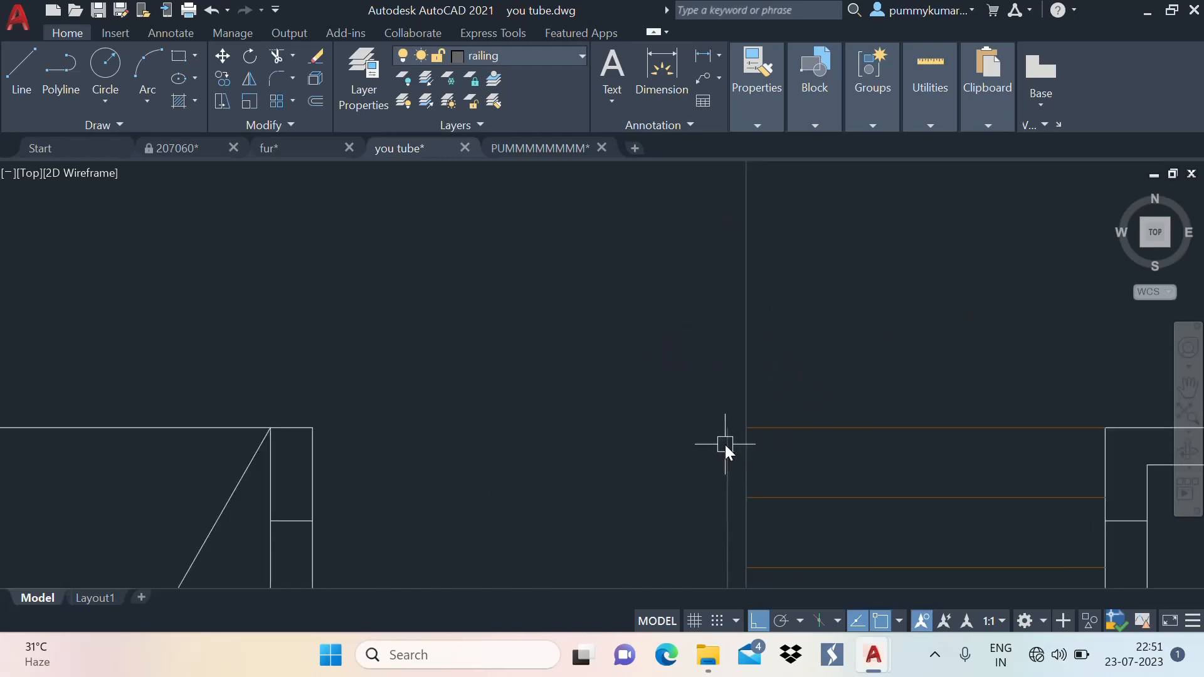
pyautogui.write('f')
pyautogui.press('Return')
pyautogui.click(724, 458)
pyautogui.scroll(-1, 721, 492)
pyautogui.scroll(-2, 721, 492)
pyautogui.scroll(4, 737, 376)
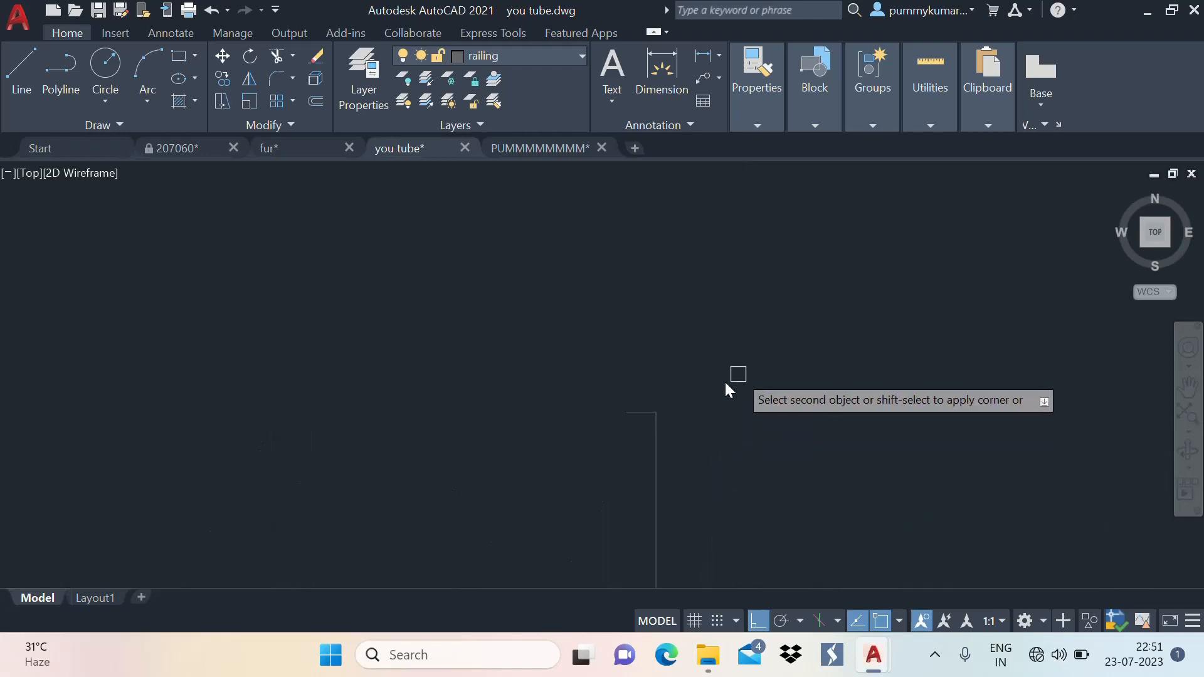
pyautogui.click(648, 415)
pyautogui.scroll(-1, 703, 371)
pyautogui.scroll(3, 733, 382)
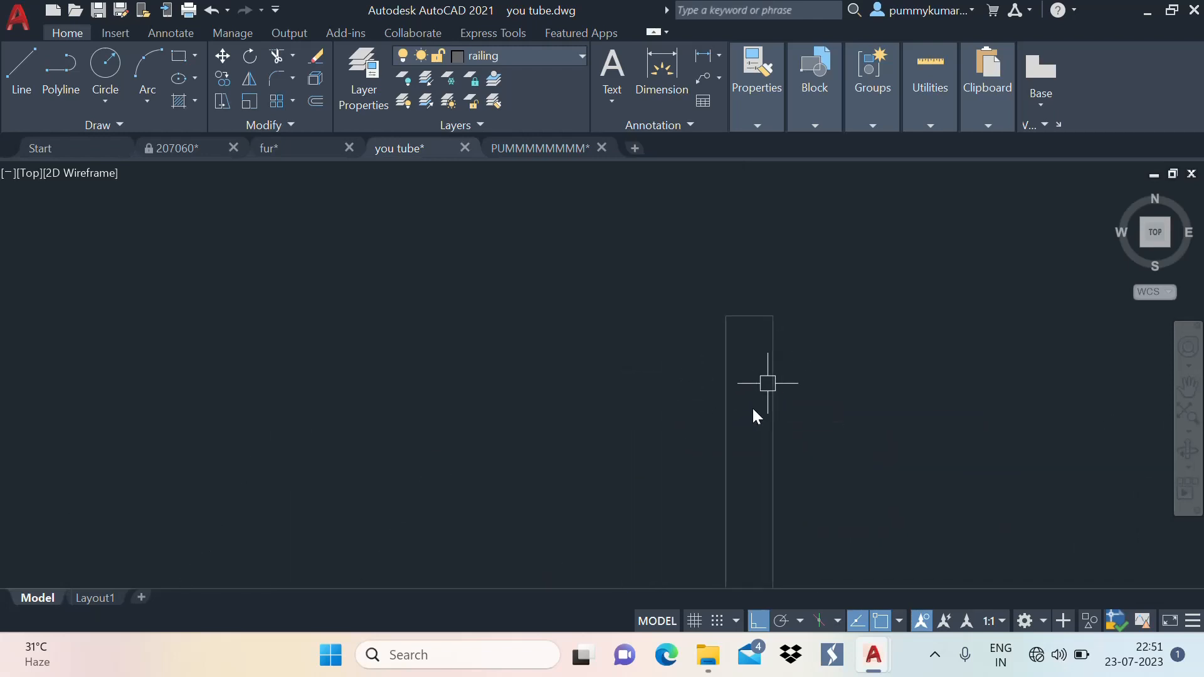
# Round the railing's upper end by filleting its two vertical lines with radius 2, and delete the flat closing line
pyautogui.press('Return')
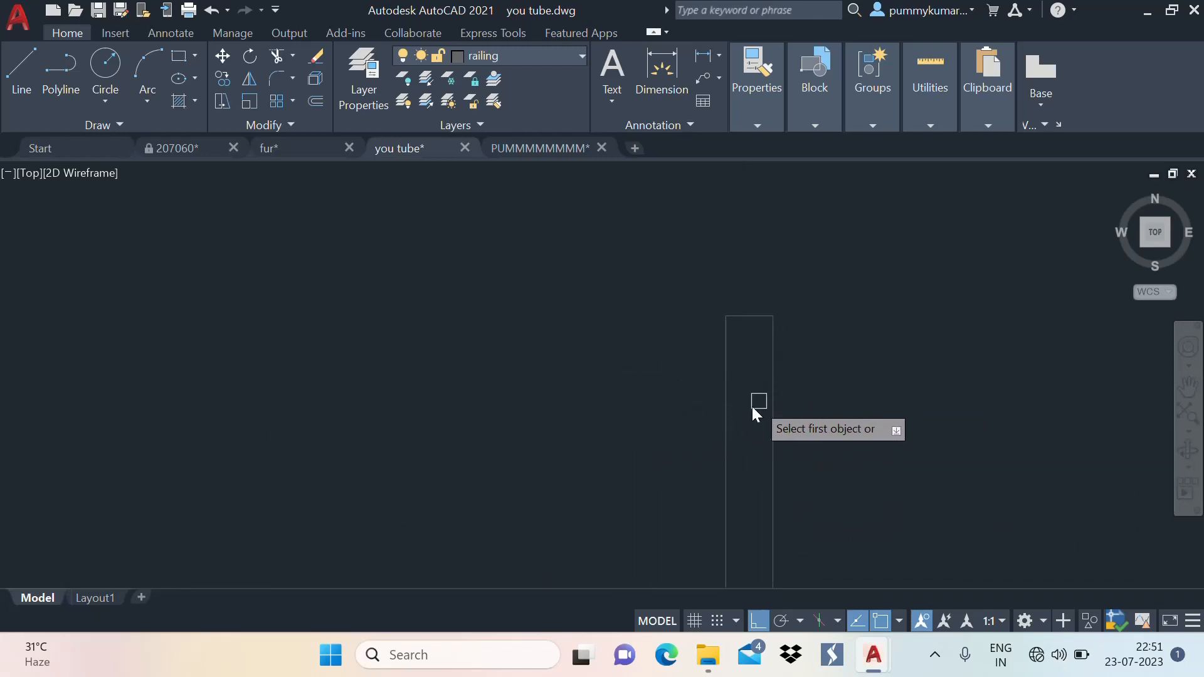
pyautogui.write('r')
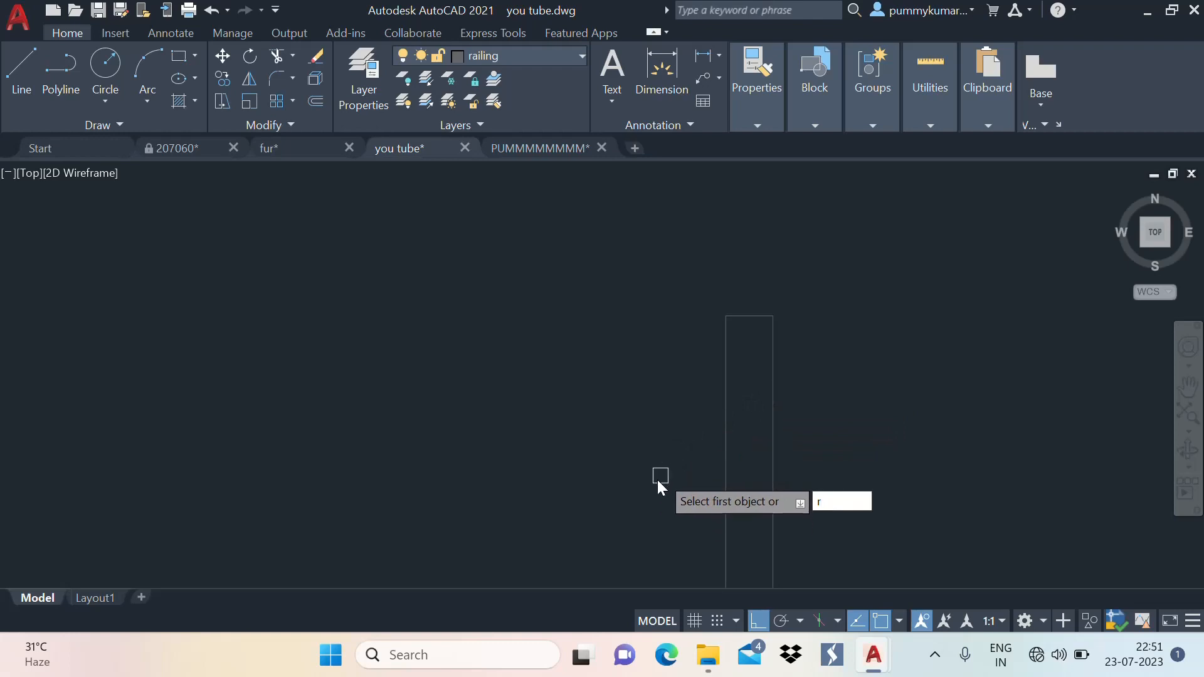
pyautogui.press('Return')
pyautogui.write('0')
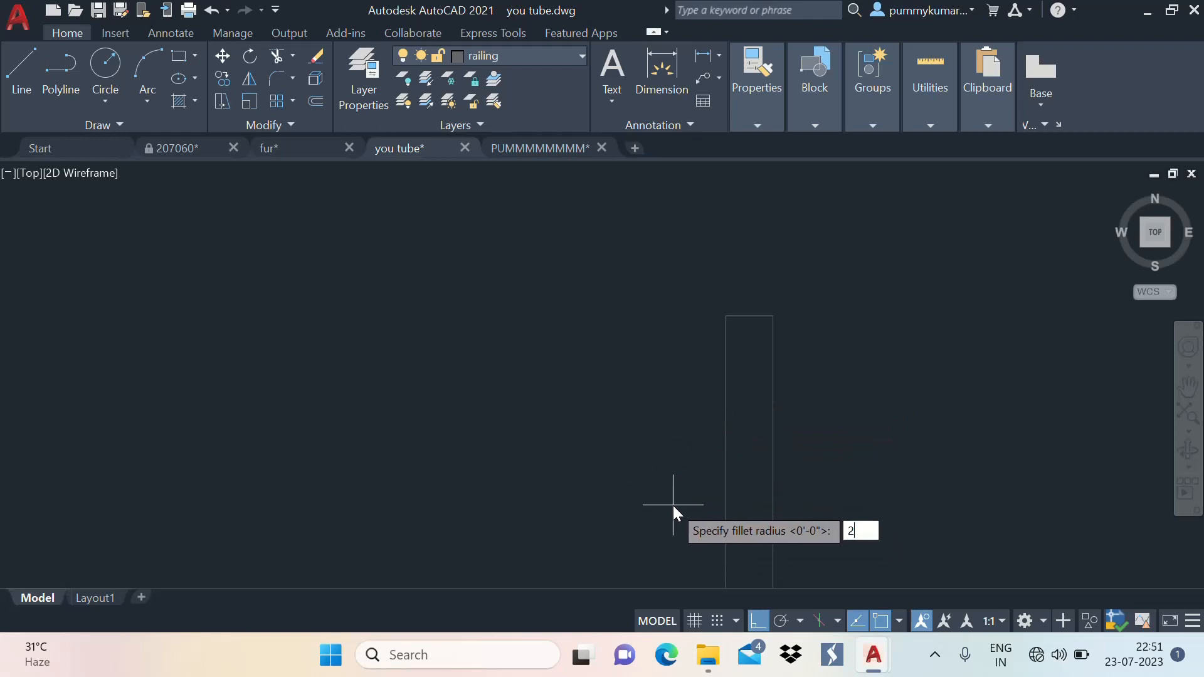
pyautogui.press('Return')
pyautogui.click(726, 471)
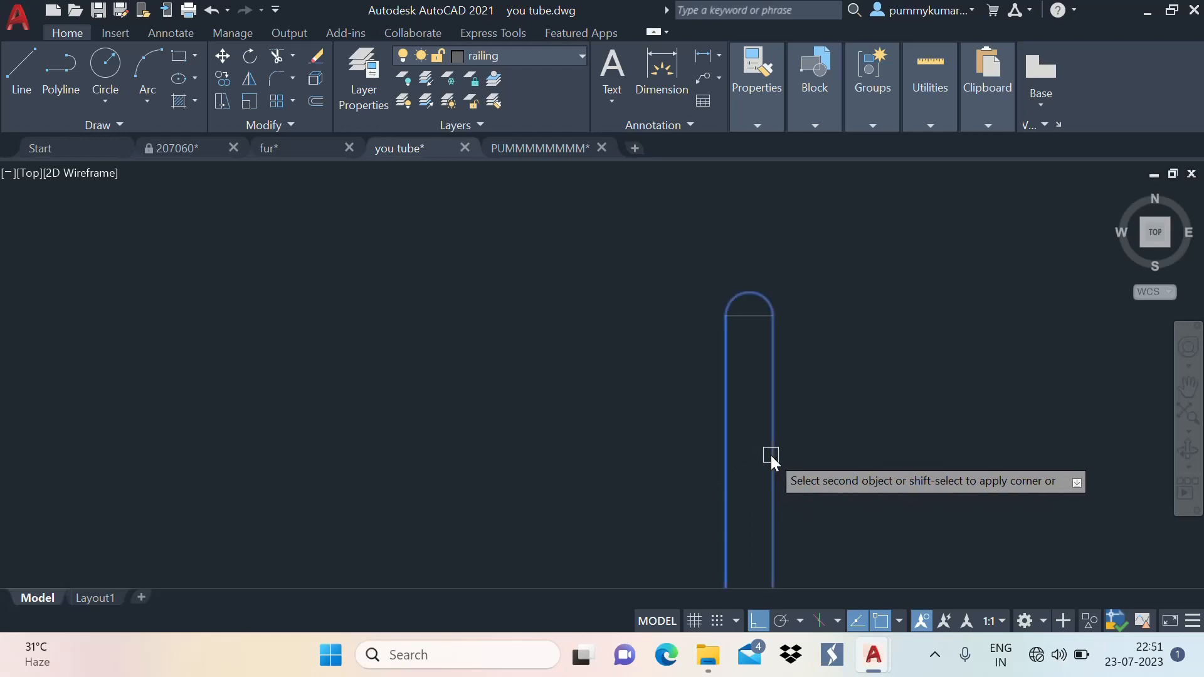
pyautogui.click(766, 457)
pyautogui.click(747, 315)
pyautogui.press('Delete')
pyautogui.scroll(-2, 808, 285)
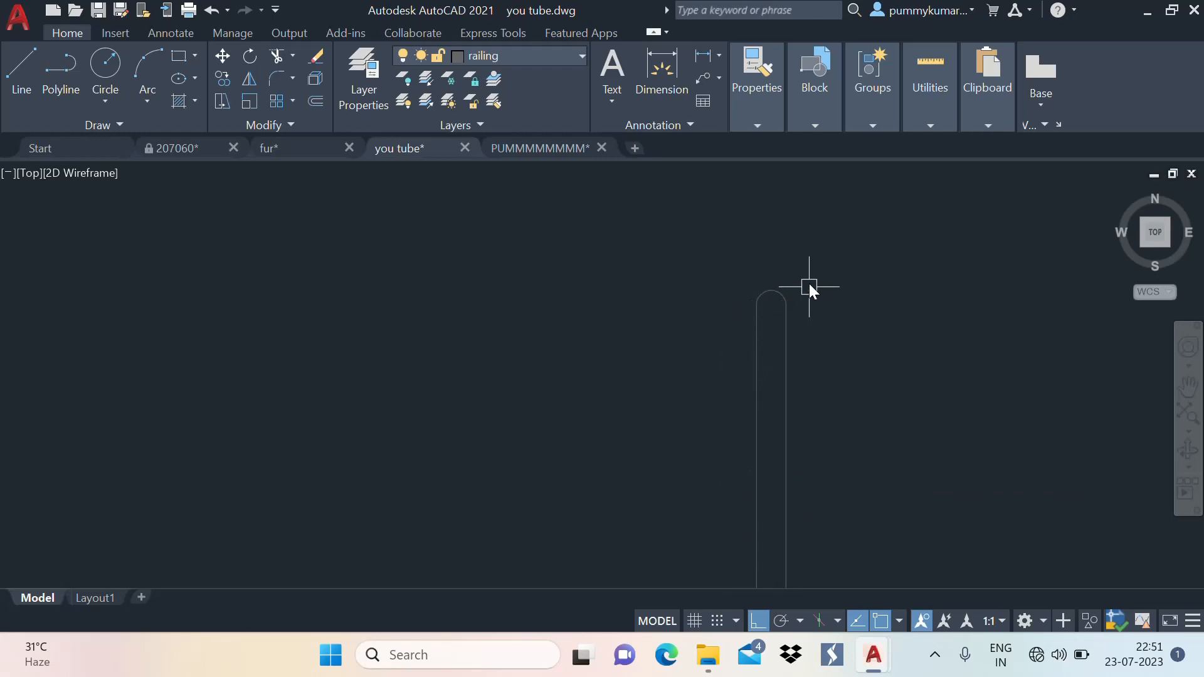
# Fillet the outer and inner corners where the shaft-side flight's vertical railing lines meet the horizontal railing lines, using the 2" radius
pyautogui.scroll(-6, 780, 266)
pyautogui.moveTo(795, 302); pyautogui.dragTo(666, 287, button='middle')
pyautogui.scroll(2, 668, 289)
pyautogui.scroll(2, 668, 288)
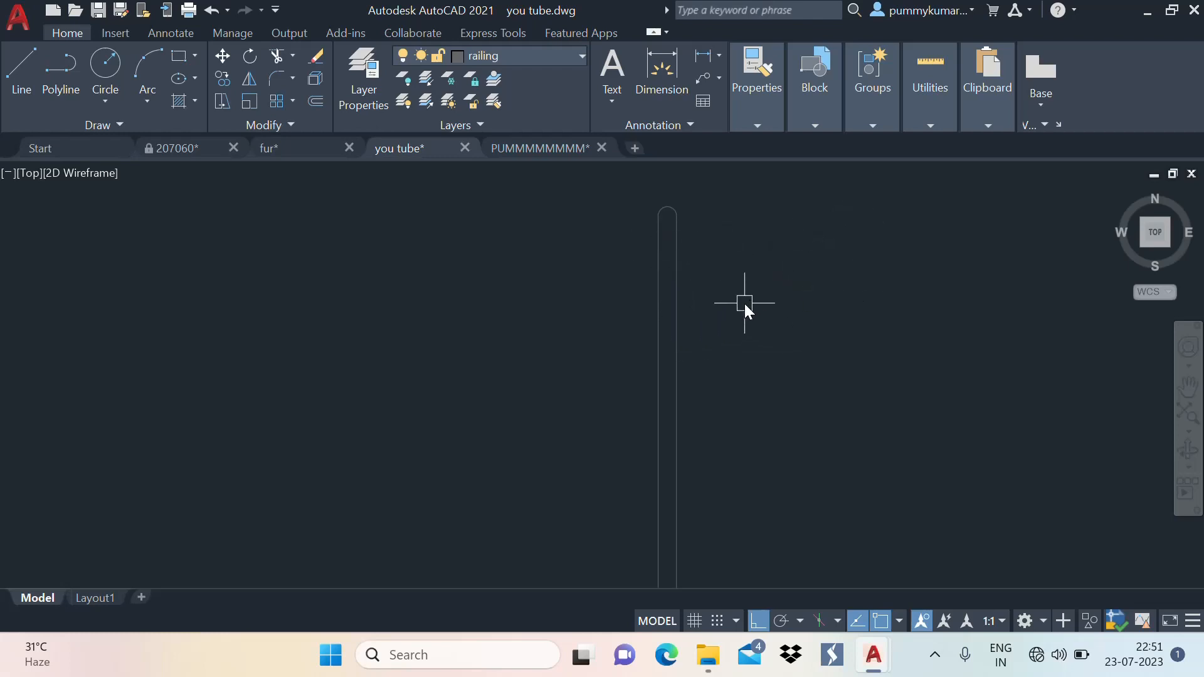
pyautogui.scroll(-4, 714, 268)
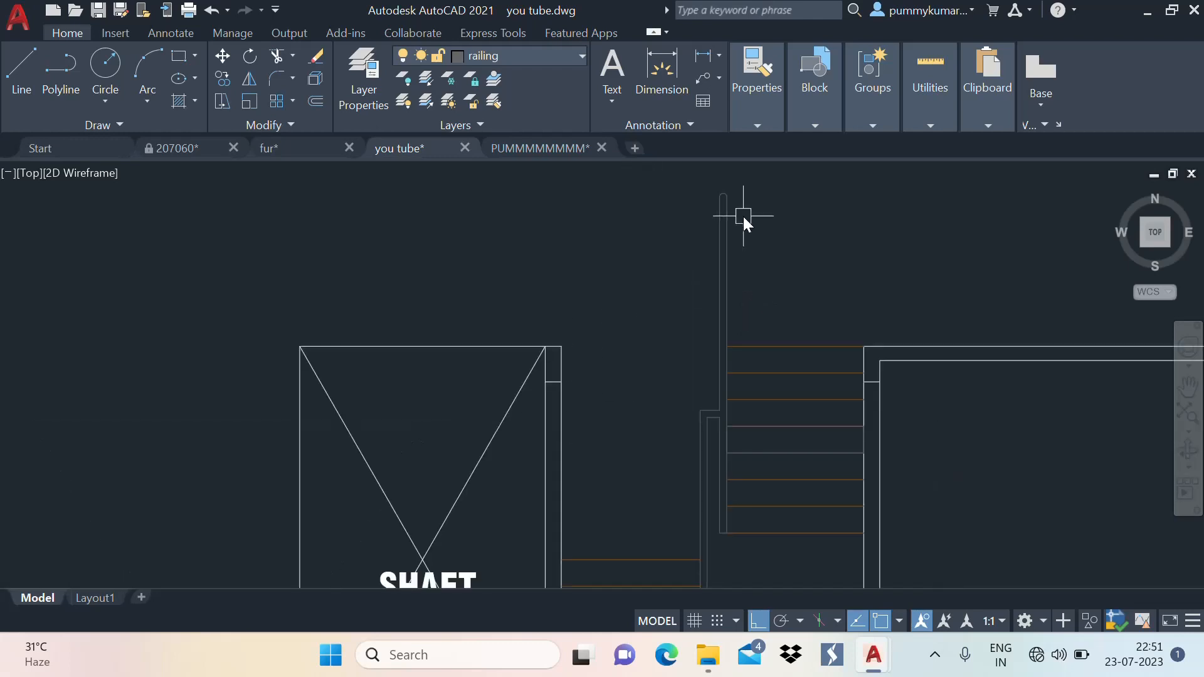
pyautogui.scroll(2, 702, 376)
pyautogui.scroll(3, 664, 438)
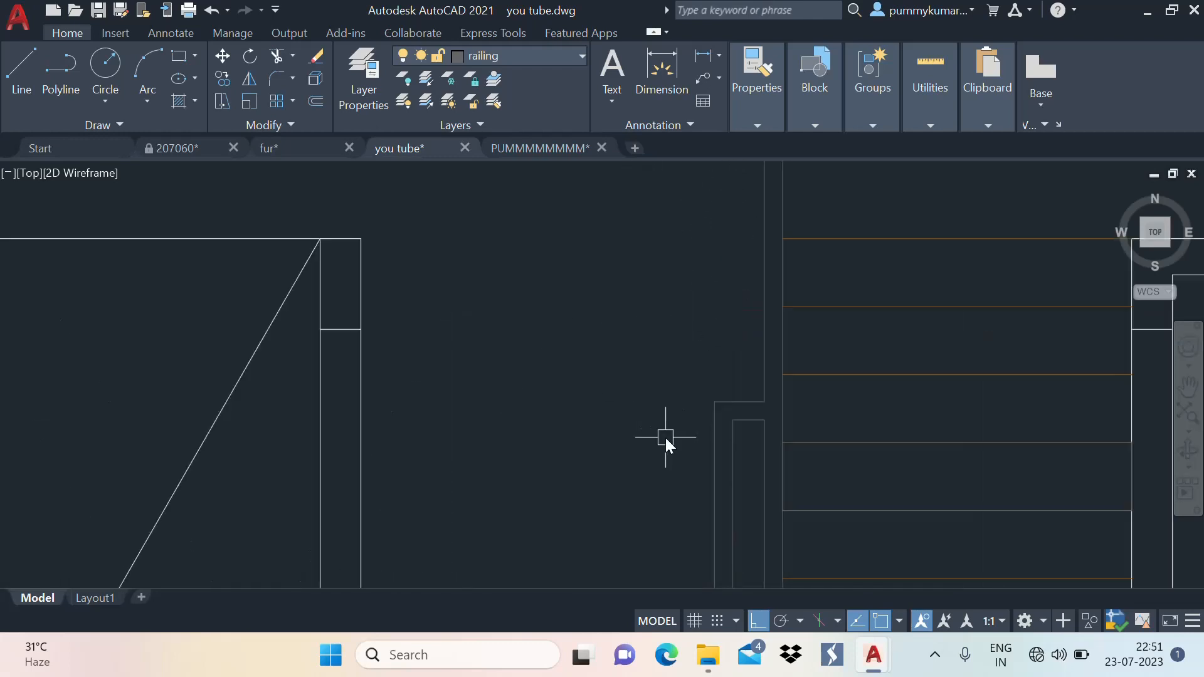
pyautogui.write('f')
pyautogui.press('Return')
pyautogui.click(690, 363)
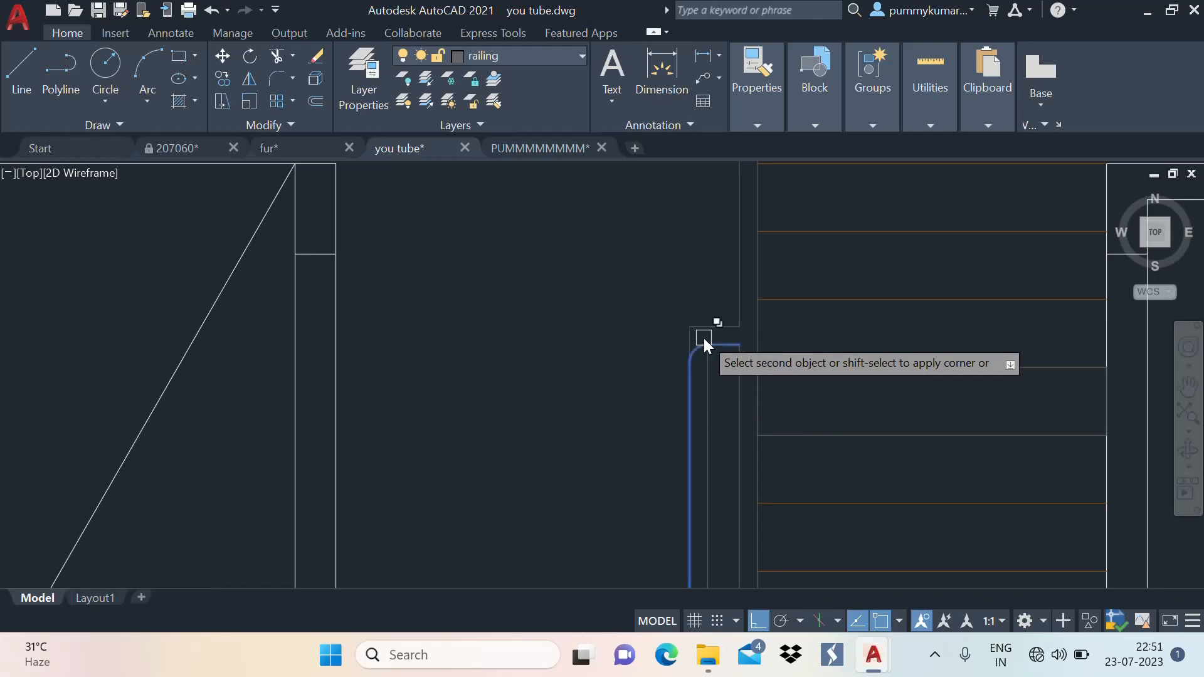
pyautogui.click(720, 329)
pyautogui.press('Return')
pyautogui.click(709, 374)
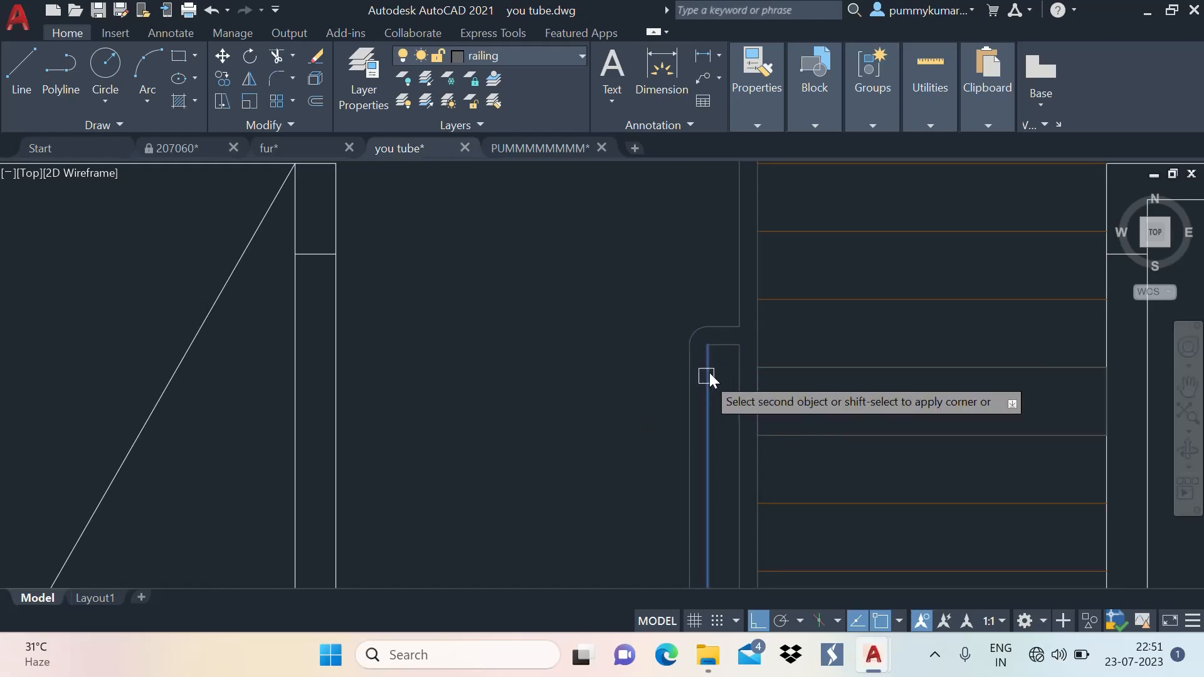
pyautogui.click(730, 348)
pyautogui.scroll(-3, 742, 295)
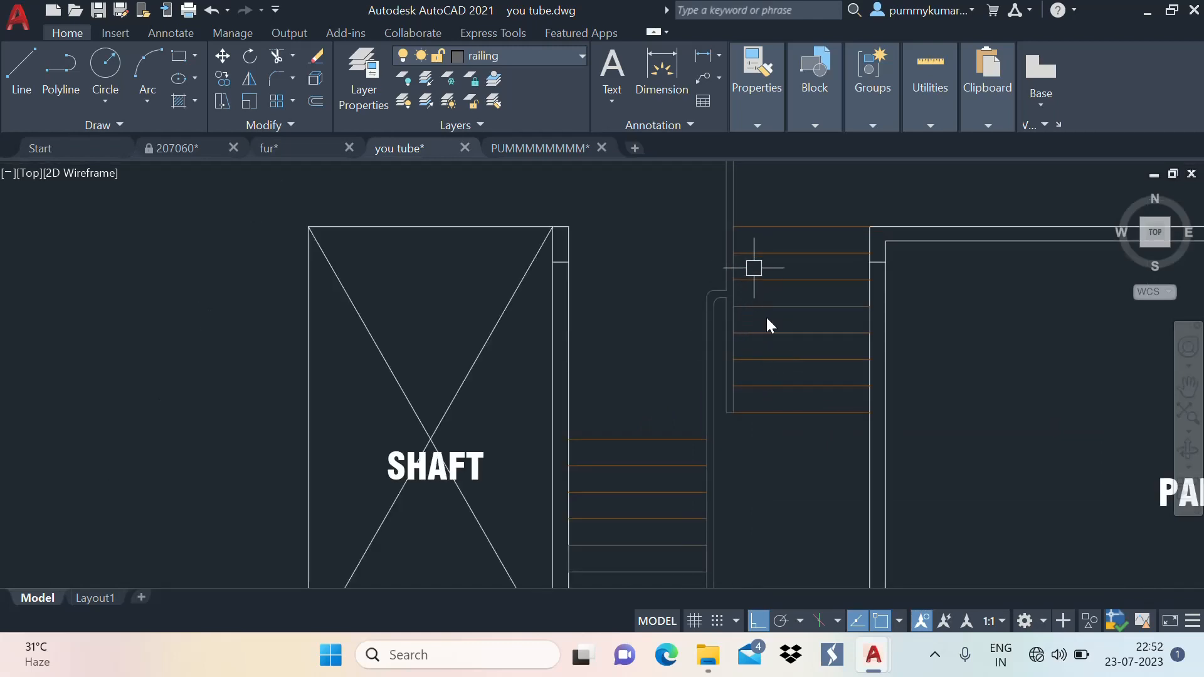
pyautogui.scroll(-3, 765, 320)
pyautogui.moveTo(807, 309)
pyautogui.mouseDown(button='middle')
pyautogui.moveTo(737, 444)
pyautogui.moveTo(748, 393)
pyautogui.mouseUp(button='middle')
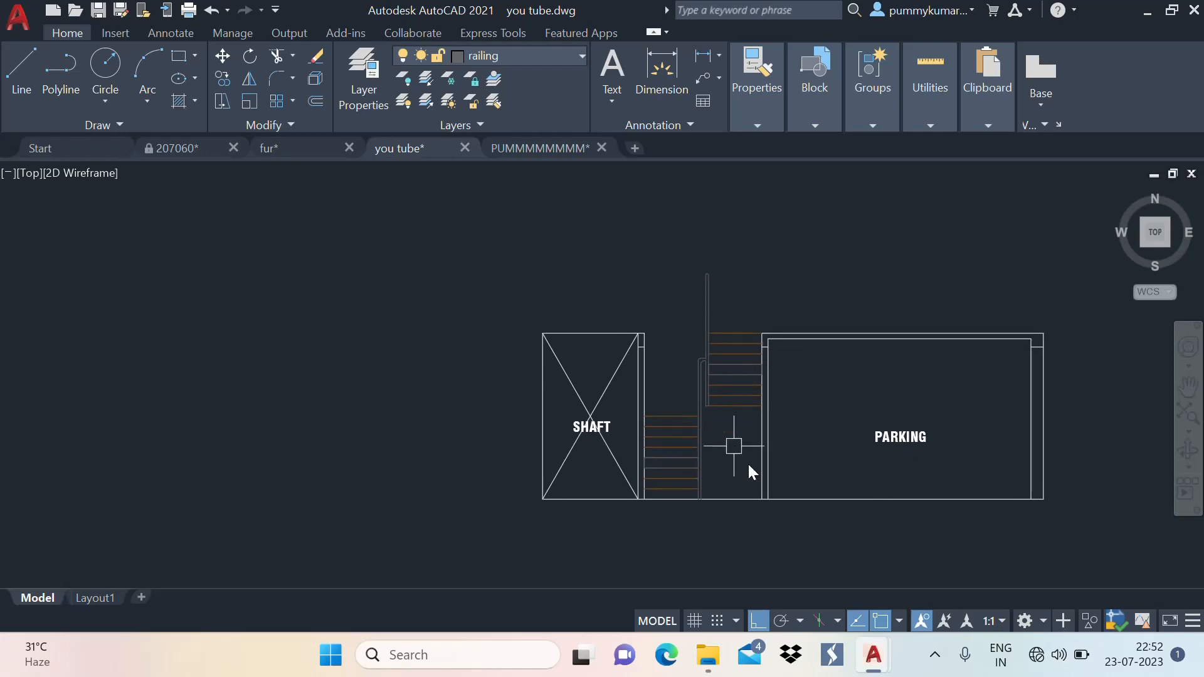
pyautogui.scroll(2, 721, 439)
pyautogui.moveTo(729, 317); pyautogui.dragTo(704, 419, button='middle')
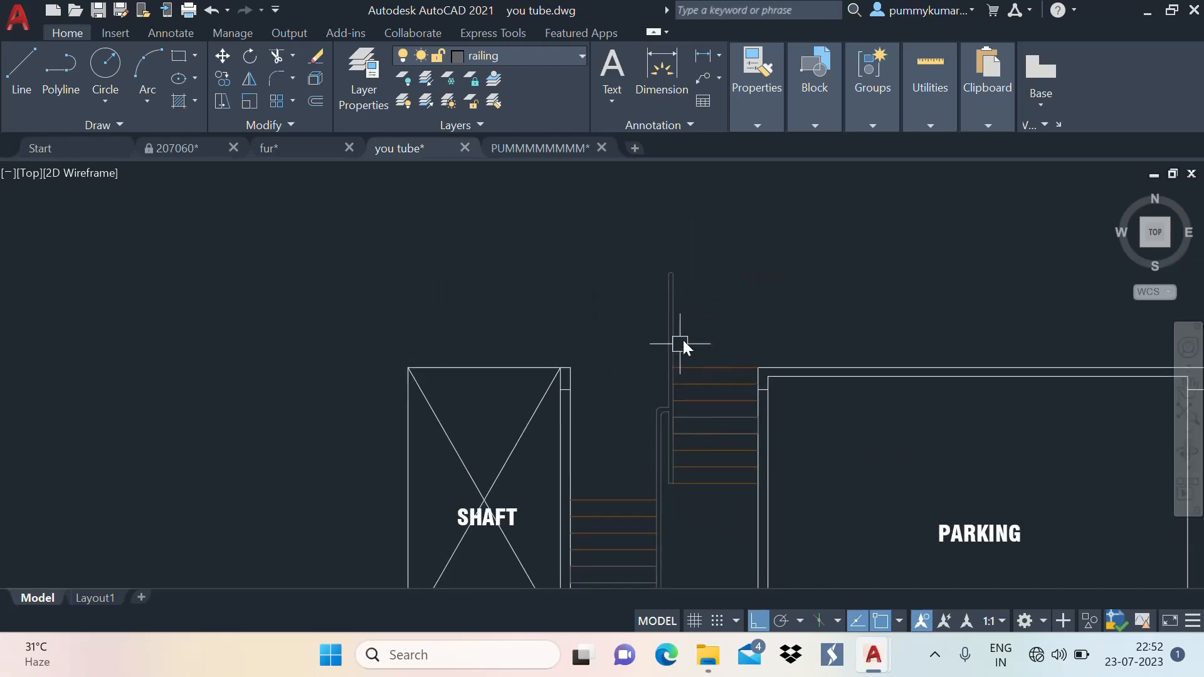
# Compare the section's staircase, railing and shaft walls with the finished reference section in the other open drawing
pyautogui.moveTo(714, 378); pyautogui.dragTo(711, 259, button='middle')
pyautogui.moveTo(712, 317); pyautogui.dragTo(690, 404, button='middle')
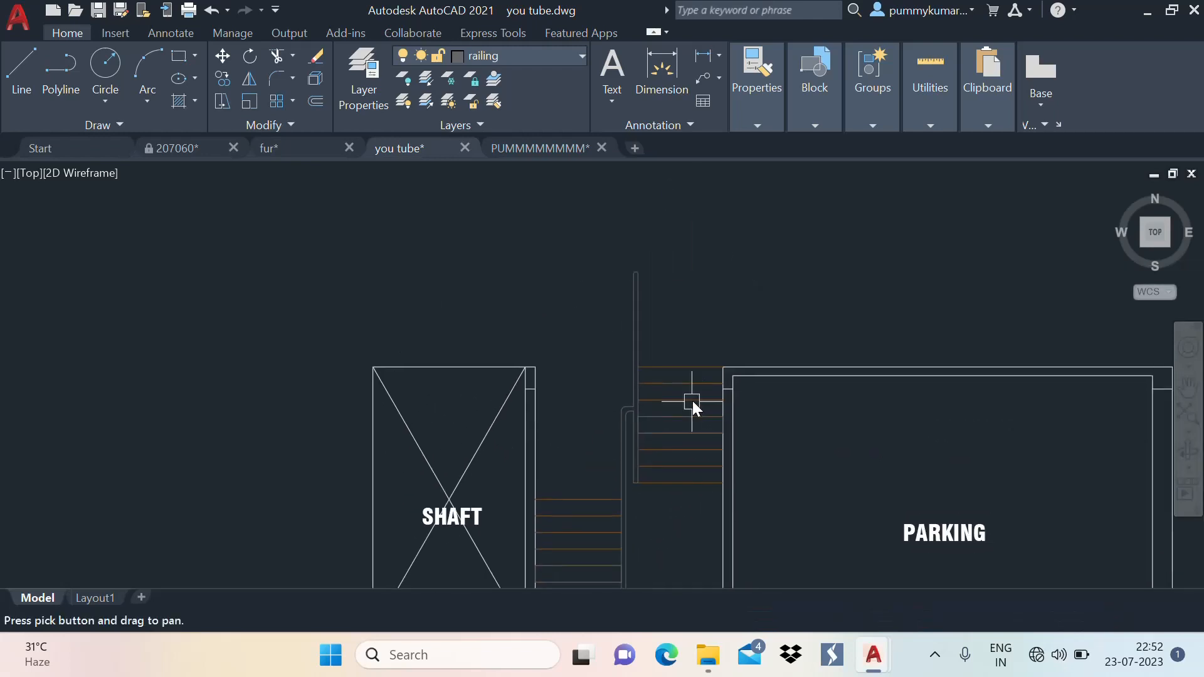
pyautogui.click(510, 151)
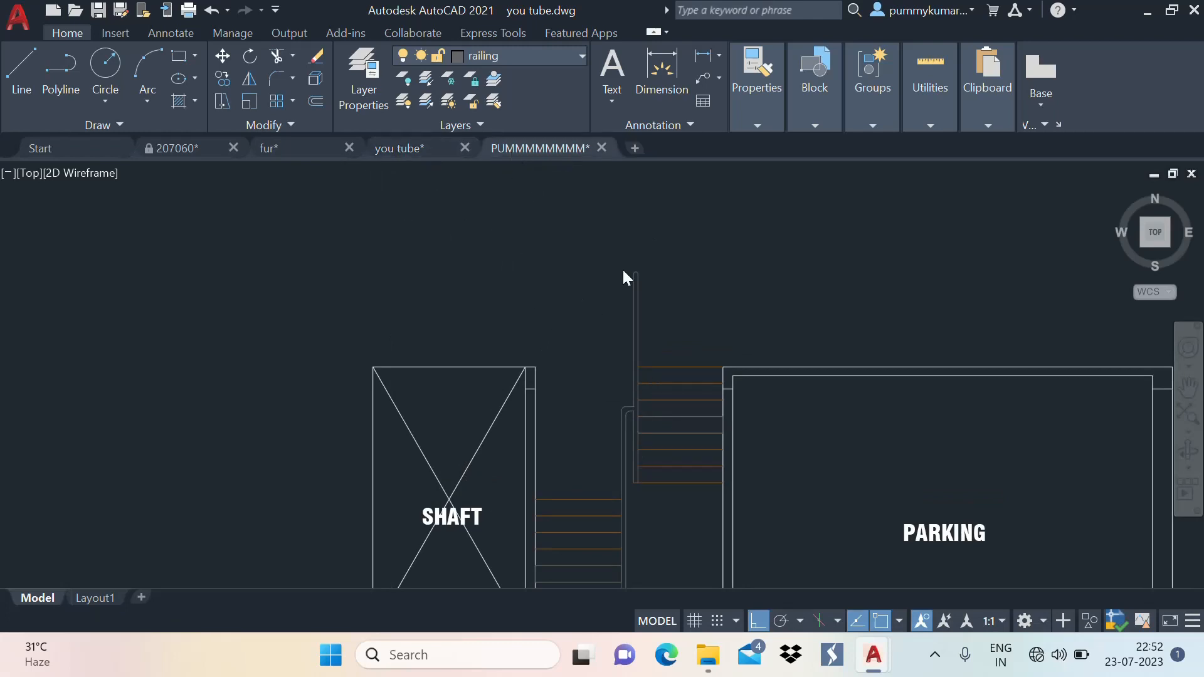
pyautogui.moveTo(649, 295); pyautogui.dragTo(592, 448, button='middle')
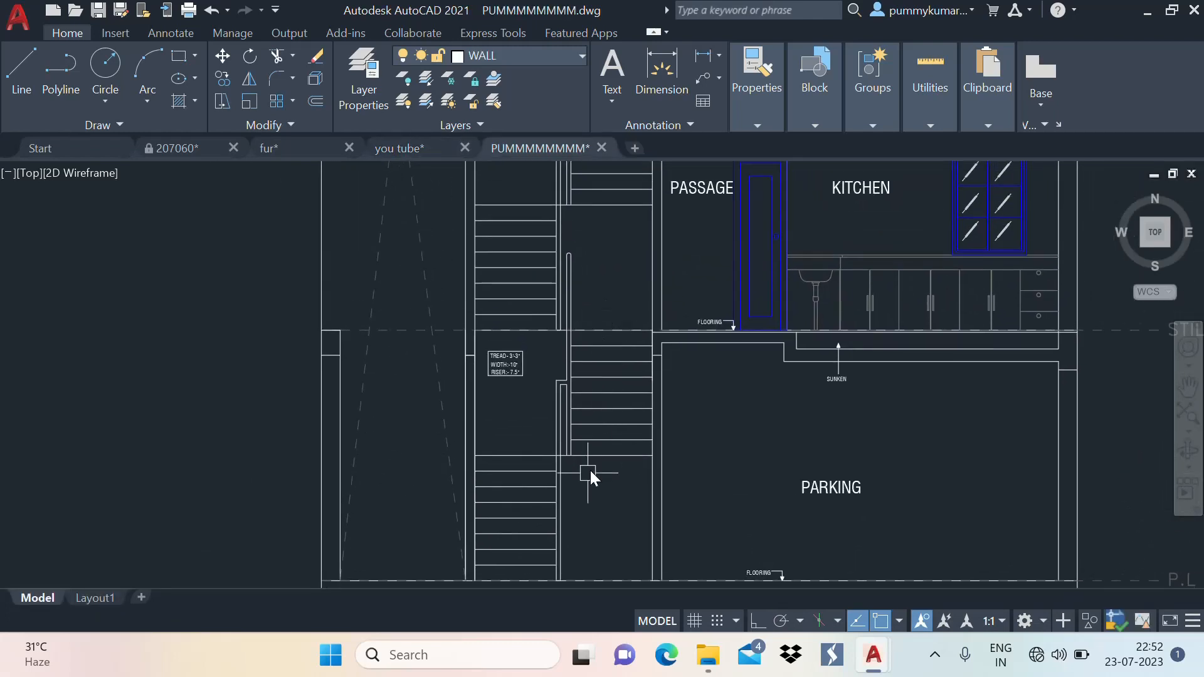
pyautogui.click(410, 148)
pyautogui.scroll(-3, 567, 334)
pyautogui.scroll(2, 547, 326)
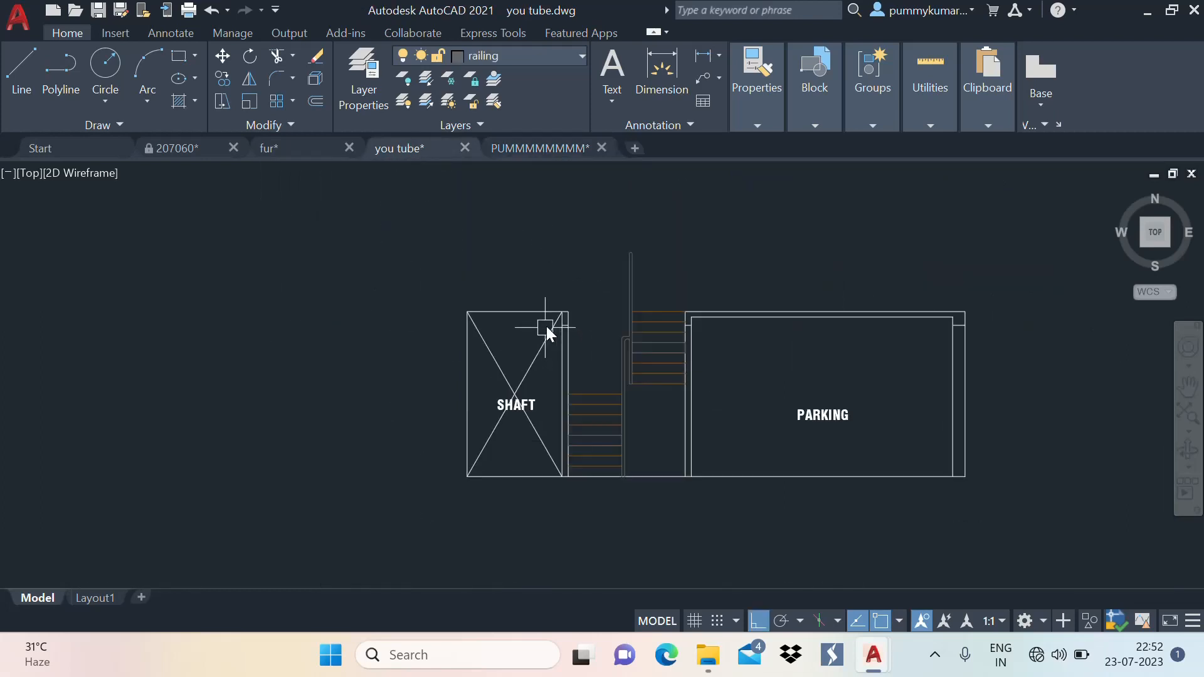
pyautogui.moveTo(546, 327); pyautogui.dragTo(572, 310, button='middle')
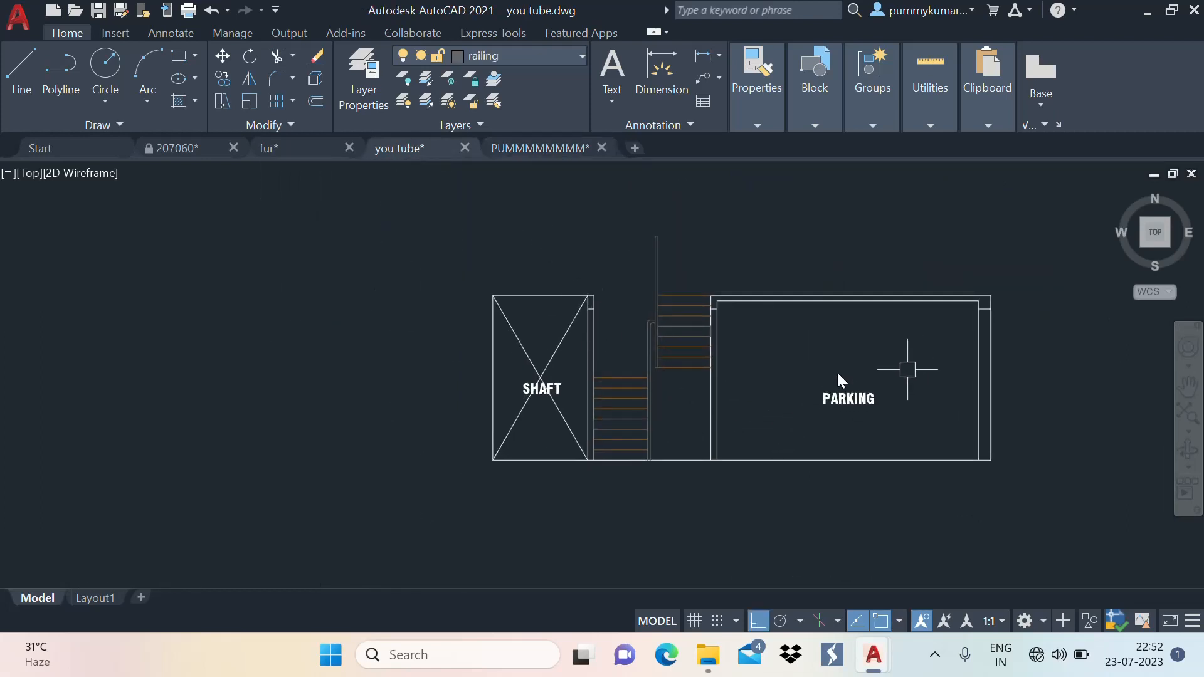
pyautogui.moveTo(700, 324); pyautogui.dragTo(677, 343, button='middle')
pyautogui.scroll(2, 787, 407)
pyautogui.moveTo(790, 382); pyautogui.dragTo(731, 426, button='middle')
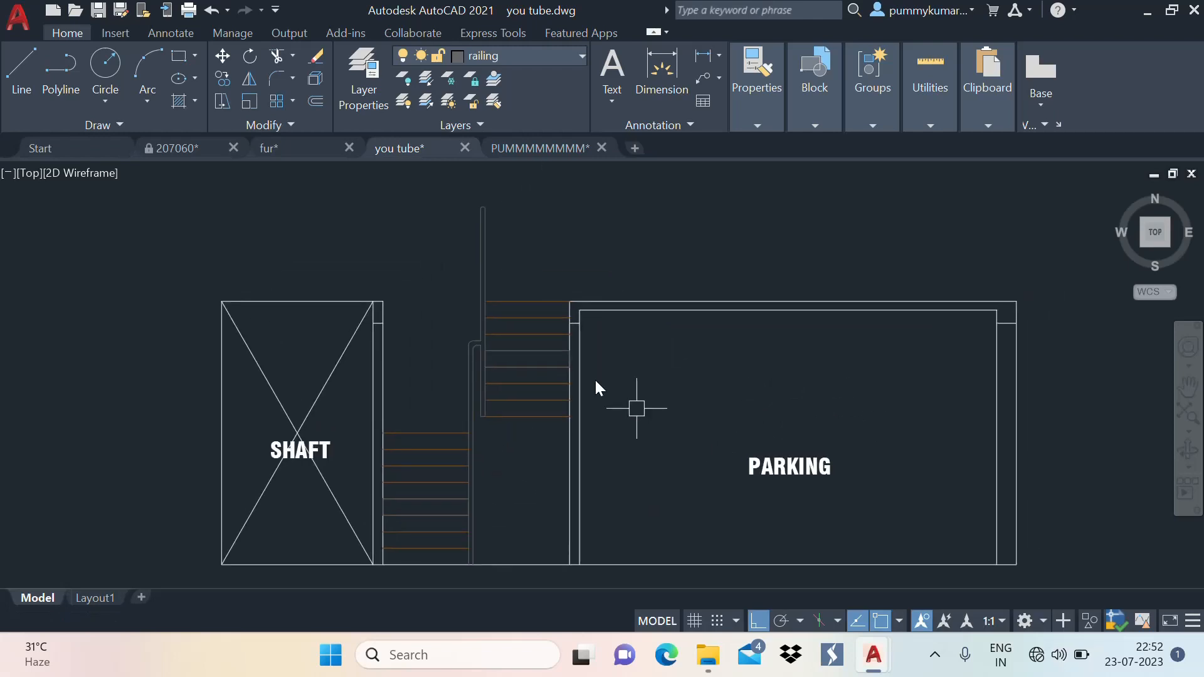
pyautogui.moveTo(669, 289); pyautogui.dragTo(683, 385, button='middle')
pyautogui.scroll(-4, 815, 240)
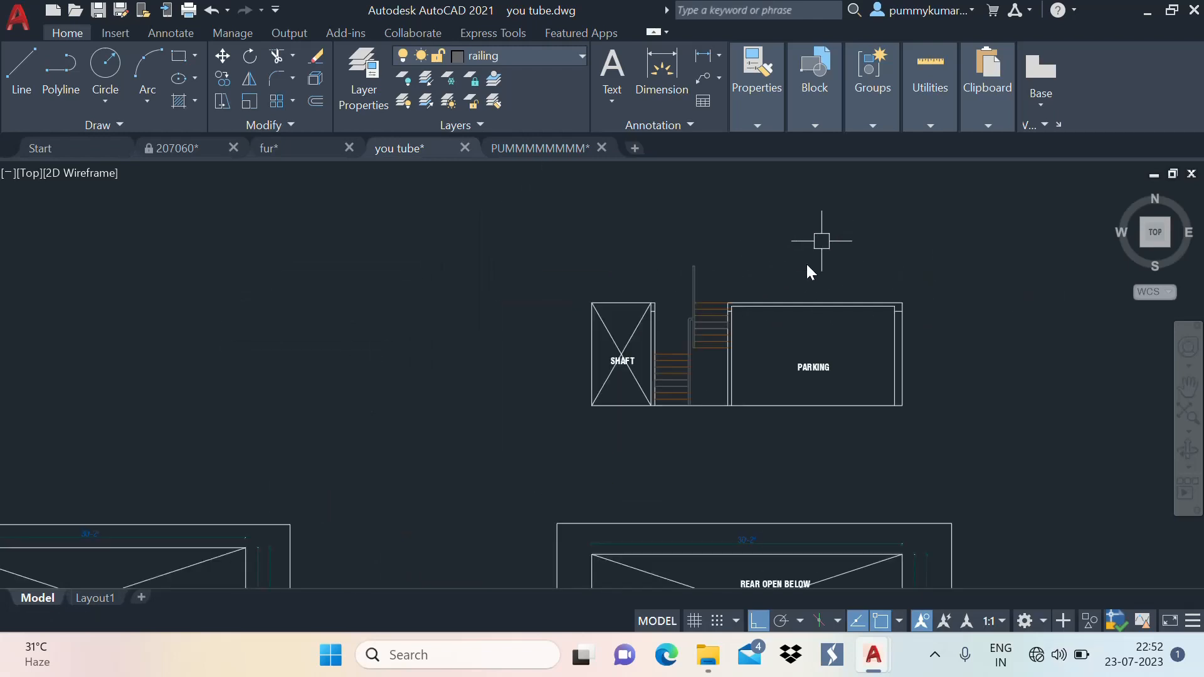
pyautogui.moveTo(815, 242)
pyautogui.mouseDown(button='middle')
pyautogui.moveTo(844, 234)
pyautogui.moveTo(724, 278)
pyautogui.mouseUp(button='middle')
pyautogui.scroll(2, 655, 304)
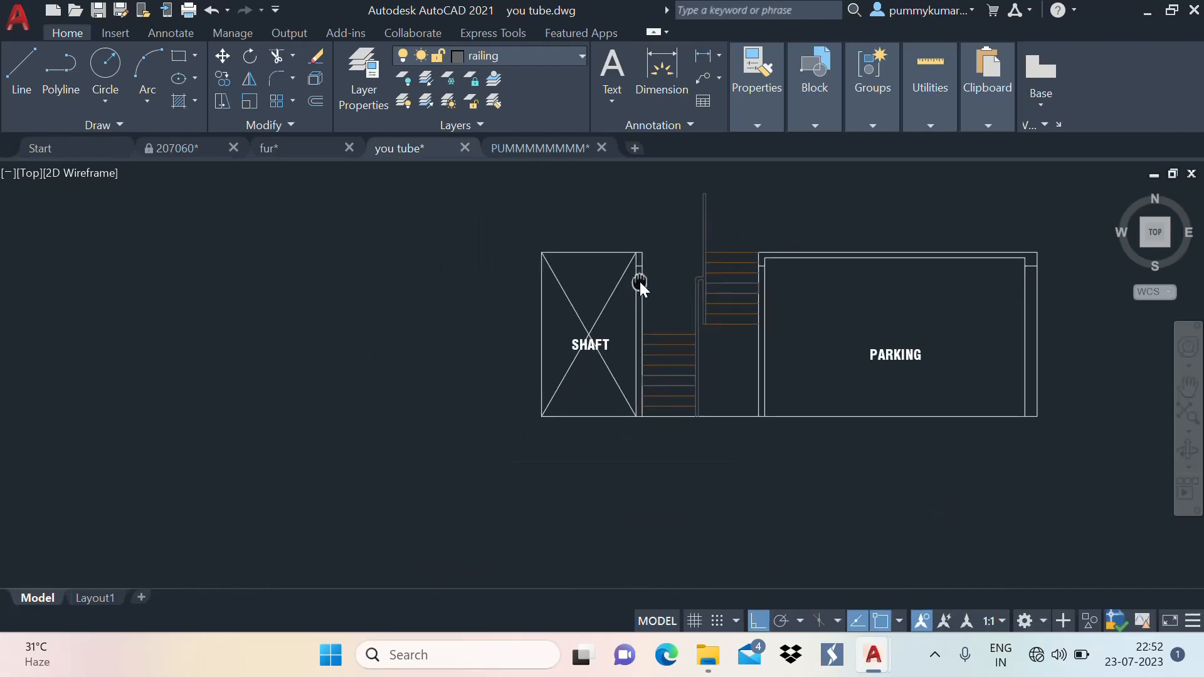
pyautogui.moveTo(623, 251); pyautogui.dragTo(599, 285, button='middle')
pyautogui.scroll(2, 600, 288)
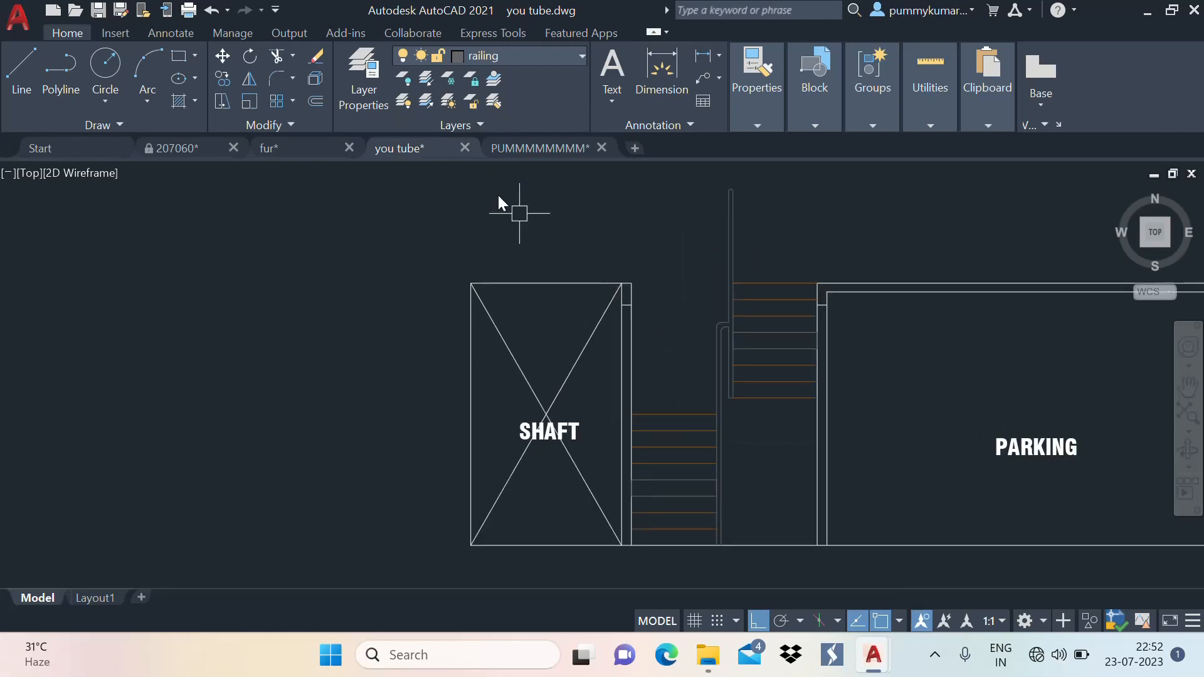
pyautogui.click(534, 149)
pyautogui.scroll(-4, 646, 329)
pyautogui.scroll(2, 679, 357)
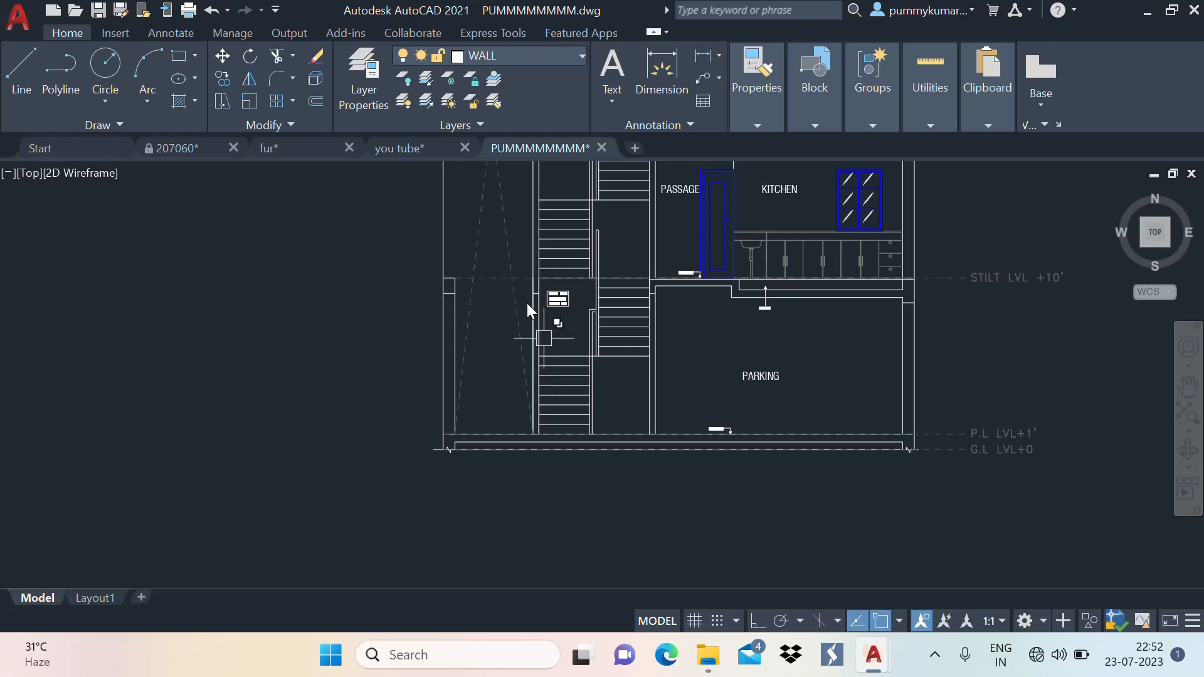
pyautogui.click(399, 151)
pyautogui.scroll(3, 589, 341)
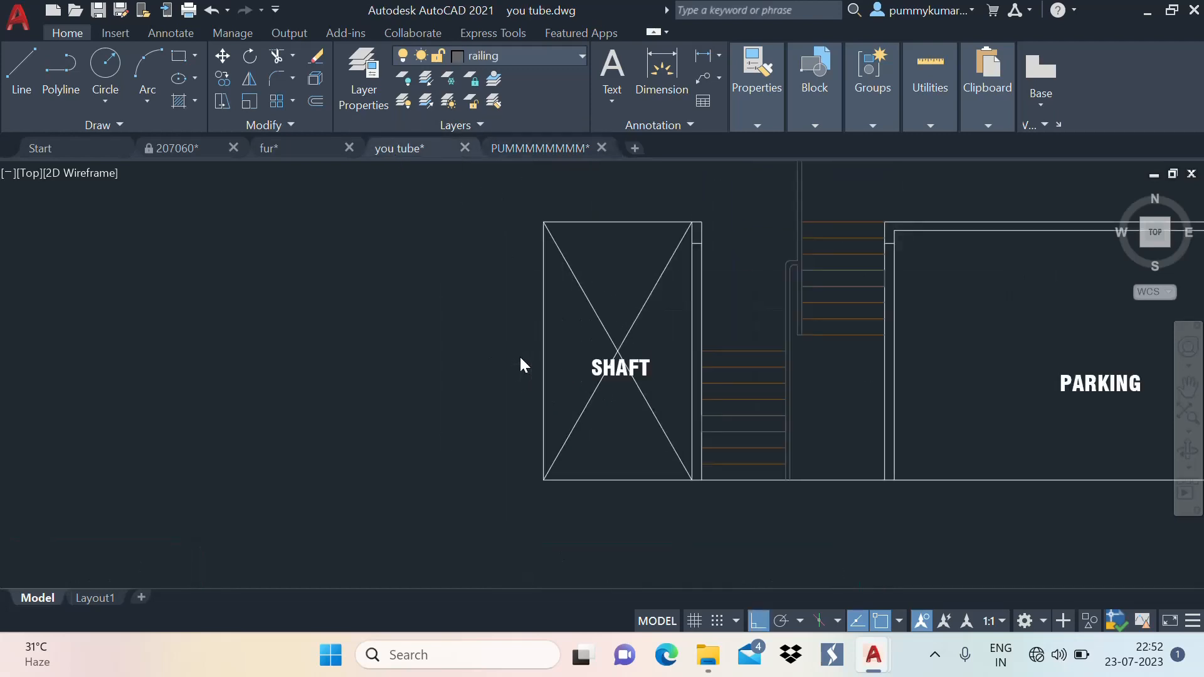
# Offset the shaft's outer vertical wall line inward to give the outer wall its thickness
pyautogui.moveTo(519, 355); pyautogui.dragTo(622, 345, button='middle')
pyautogui.press('o')
pyautogui.press('space')
pyautogui.press('space')
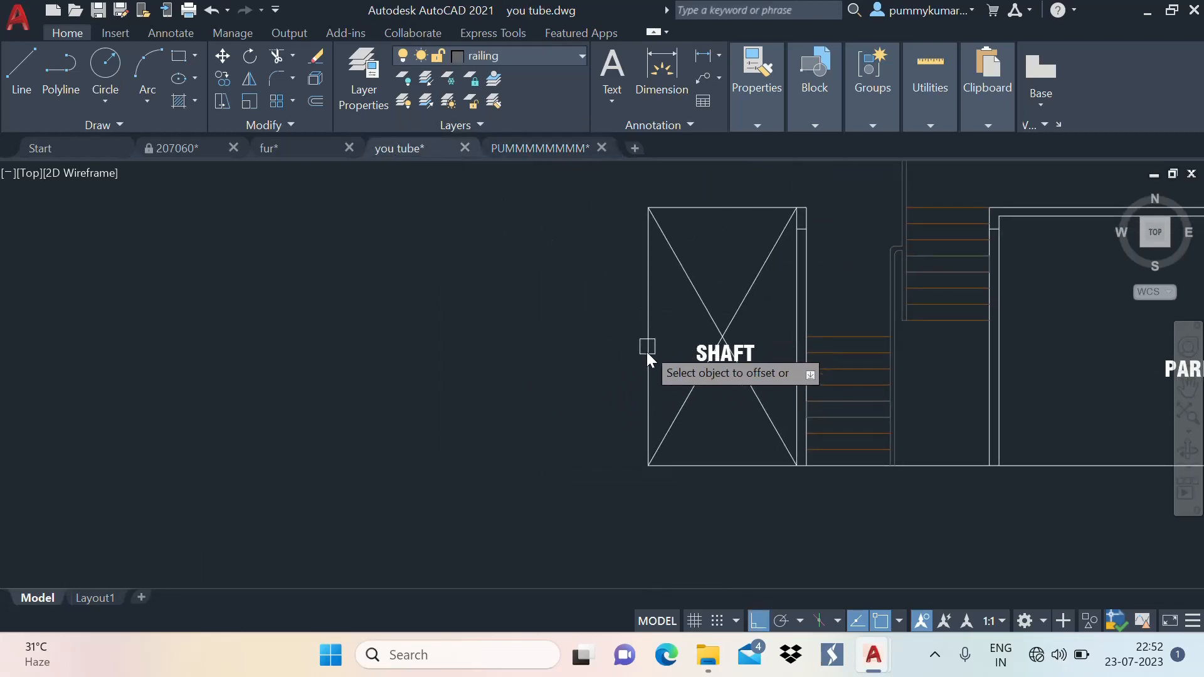
pyautogui.click(648, 351)
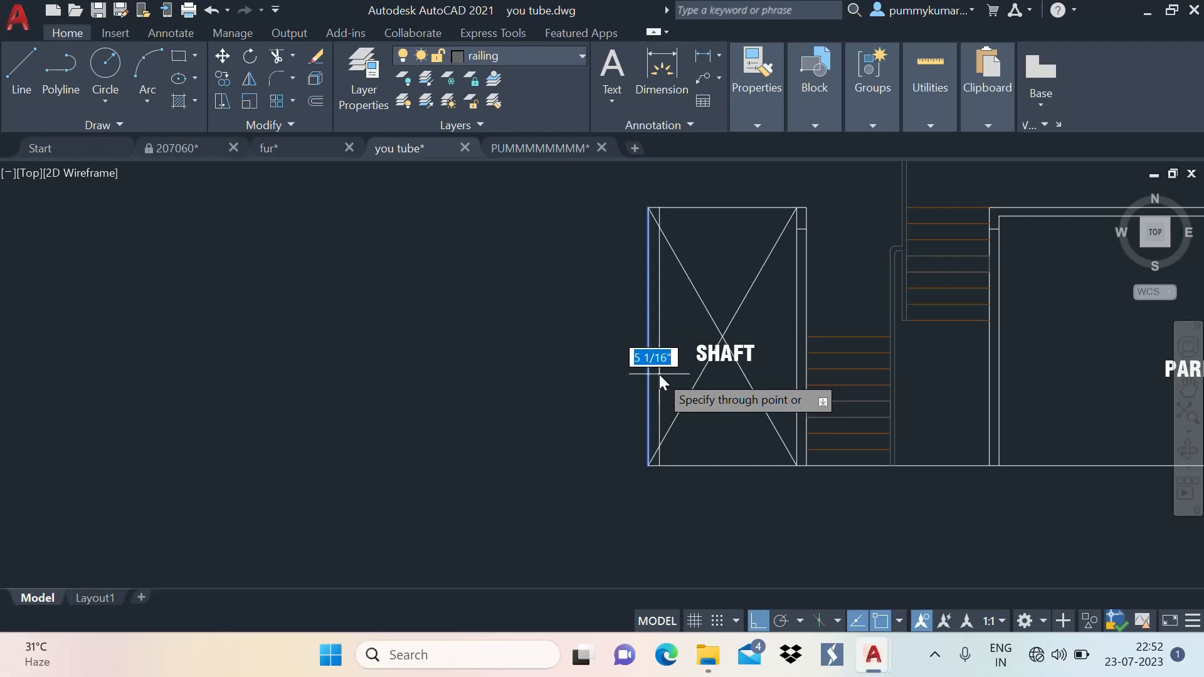
pyautogui.click(659, 375)
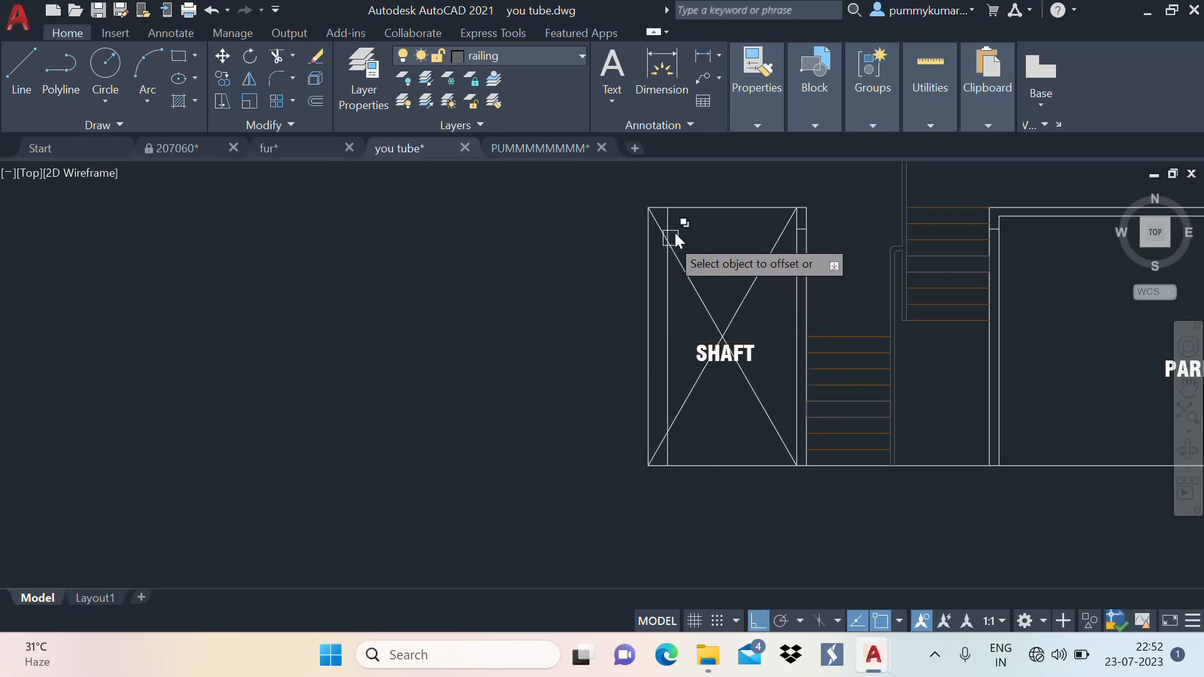
pyautogui.press('Escape')
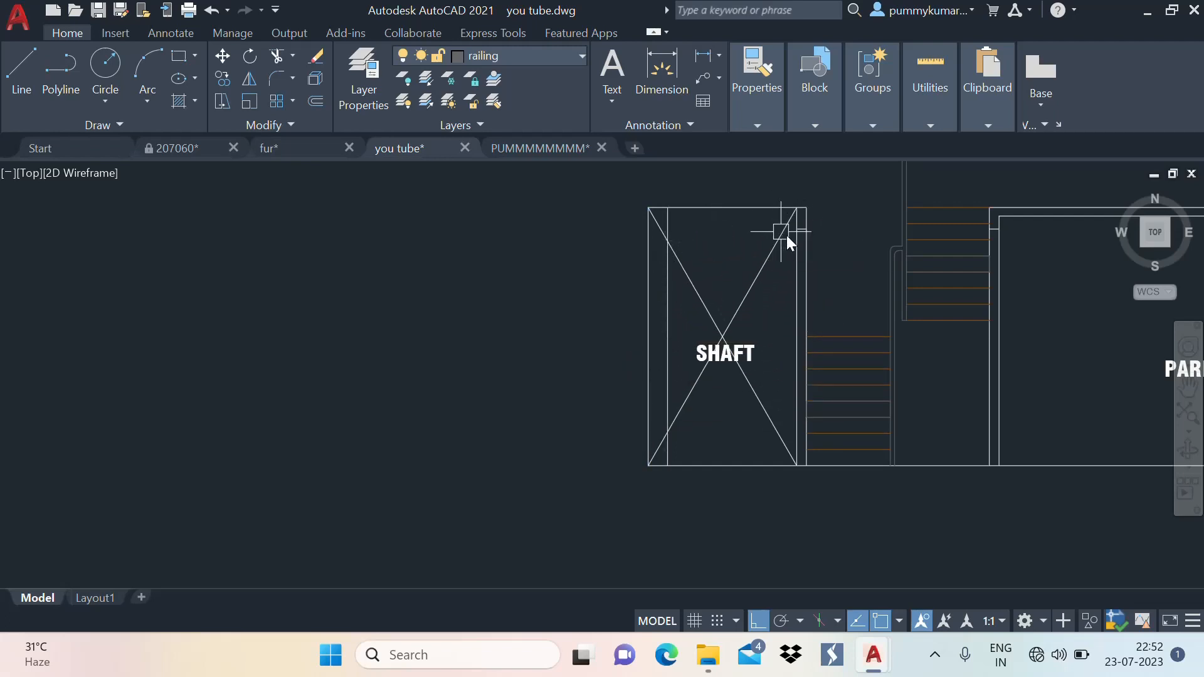
# Draw a horizontal line from the beam underside in the shaft's stair-side wall across to the outer wall line
pyautogui.press('l')
pyautogui.press('space')
pyautogui.click(800, 228)
pyautogui.scroll(5, 654, 233)
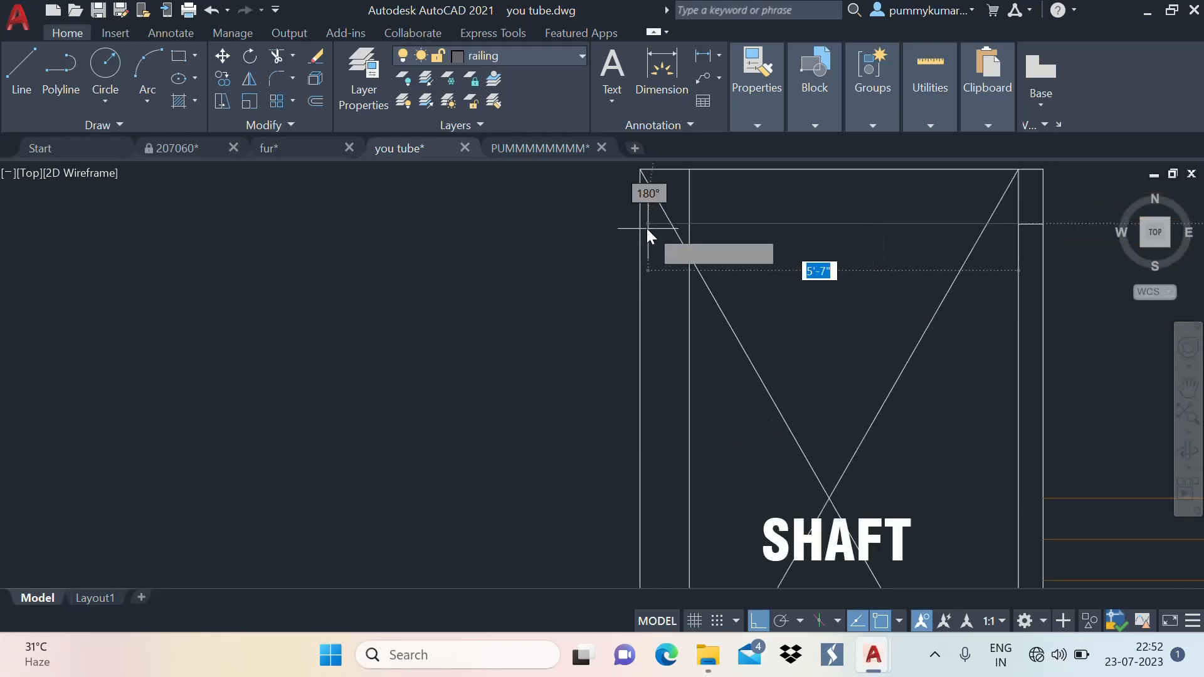
pyautogui.click(638, 223)
pyautogui.press('Escape')
pyautogui.scroll(-5, 711, 219)
pyautogui.moveTo(711, 217); pyautogui.dragTo(697, 251, button='middle')
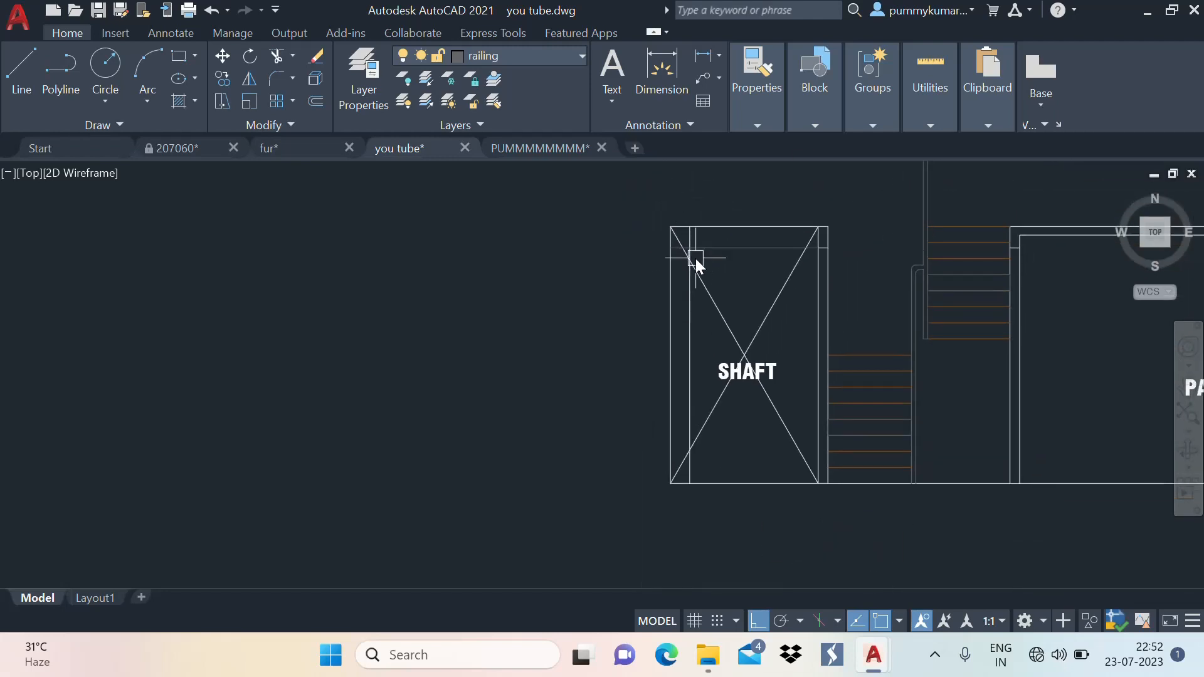
# Trim the new horizontal line and the shaft's top line between the two shaft walls
pyautogui.write('tr')
pyautogui.press('space')
pyautogui.click(746, 249)
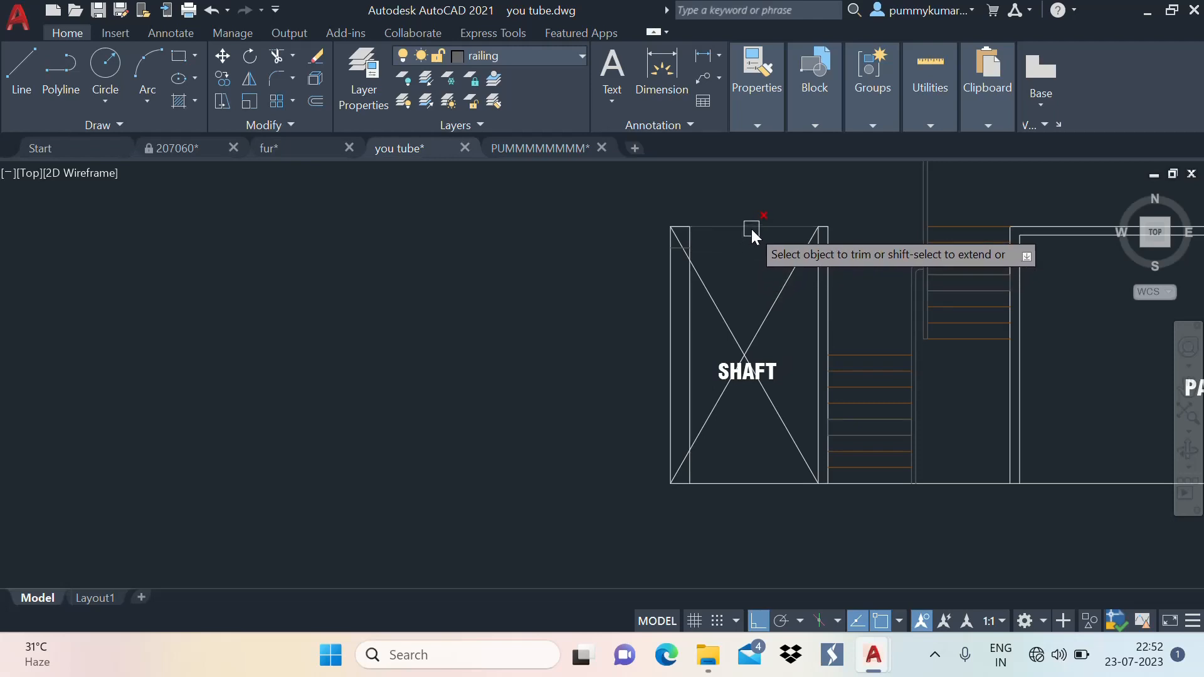
pyautogui.click(751, 228)
pyautogui.press('Escape')
# Stretch the outer ends of both shaft diagonals to the upper and lower corners of the outer wall's inner face
pyautogui.click(707, 283)
pyautogui.click(671, 226)
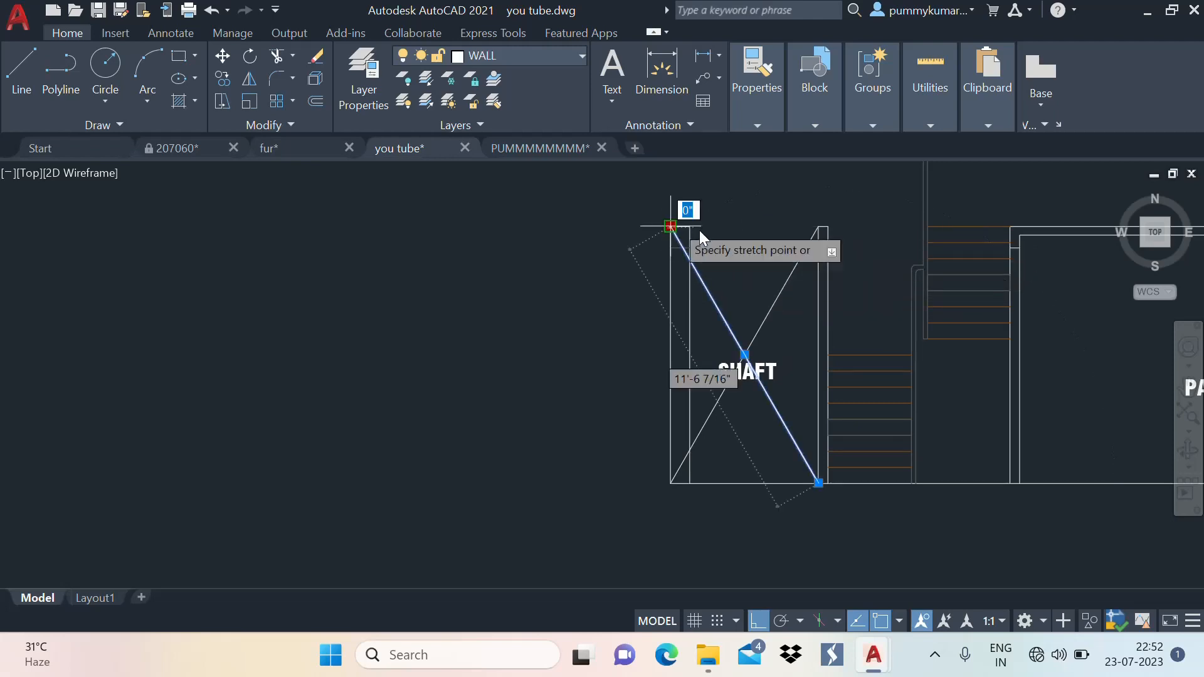
pyautogui.click(689, 226)
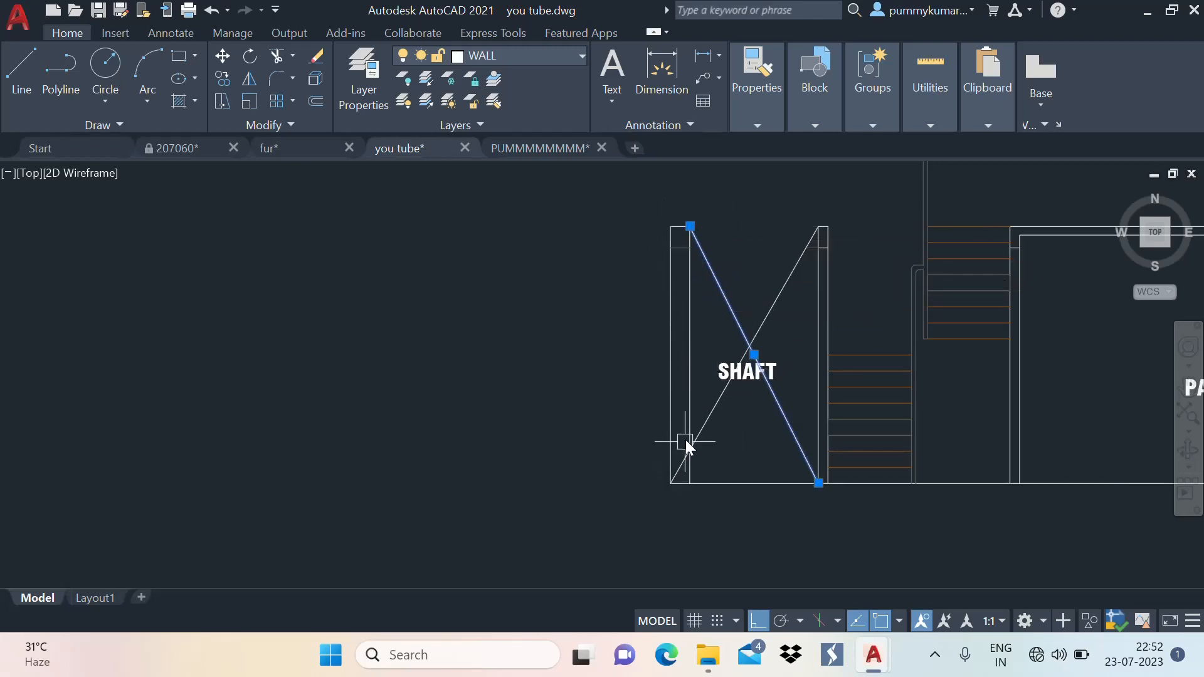
pyautogui.press('Escape')
pyautogui.click(707, 419)
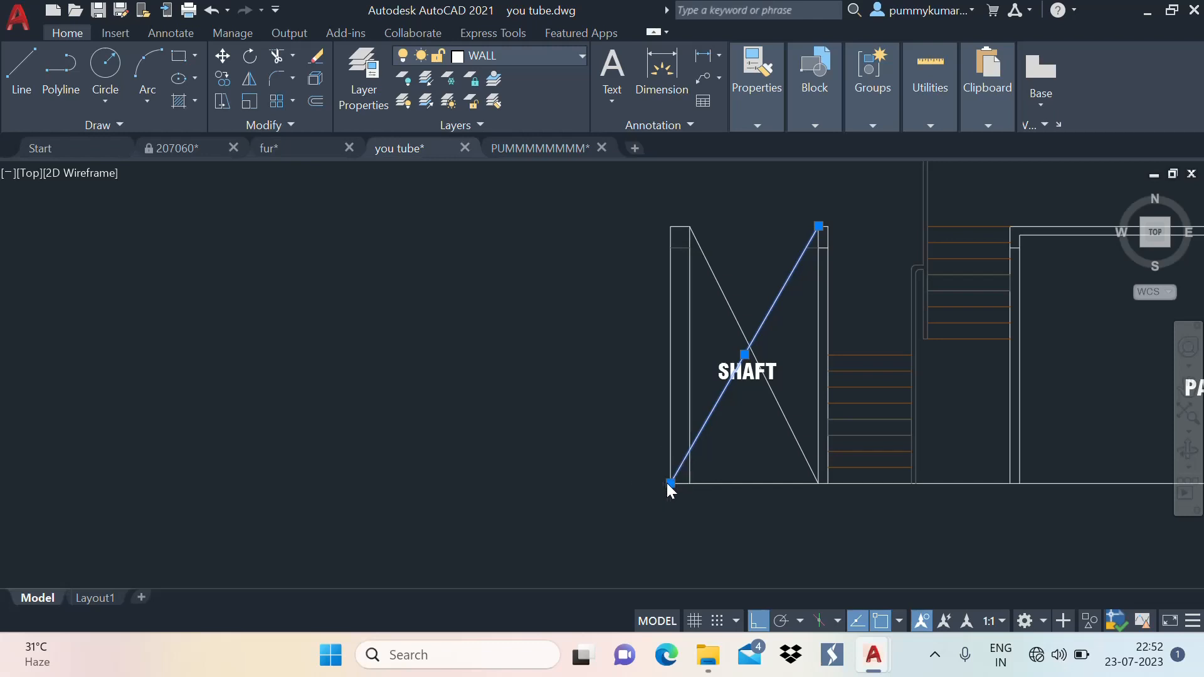
pyautogui.click(669, 483)
pyautogui.click(690, 483)
pyautogui.press('Escape')
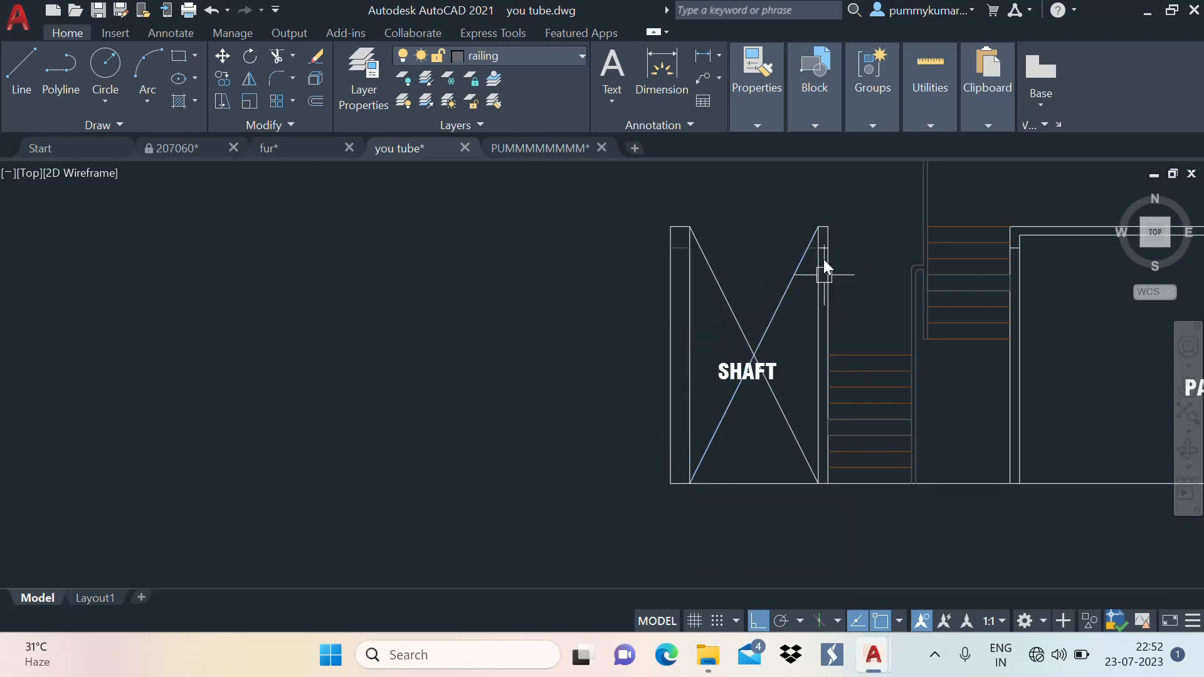
# Match the properties of the outer wall's beam line to those of the wall's inner vertical line
pyautogui.scroll(5, 826, 254)
pyautogui.press('Escape')
pyautogui.scroll(-5, 761, 268)
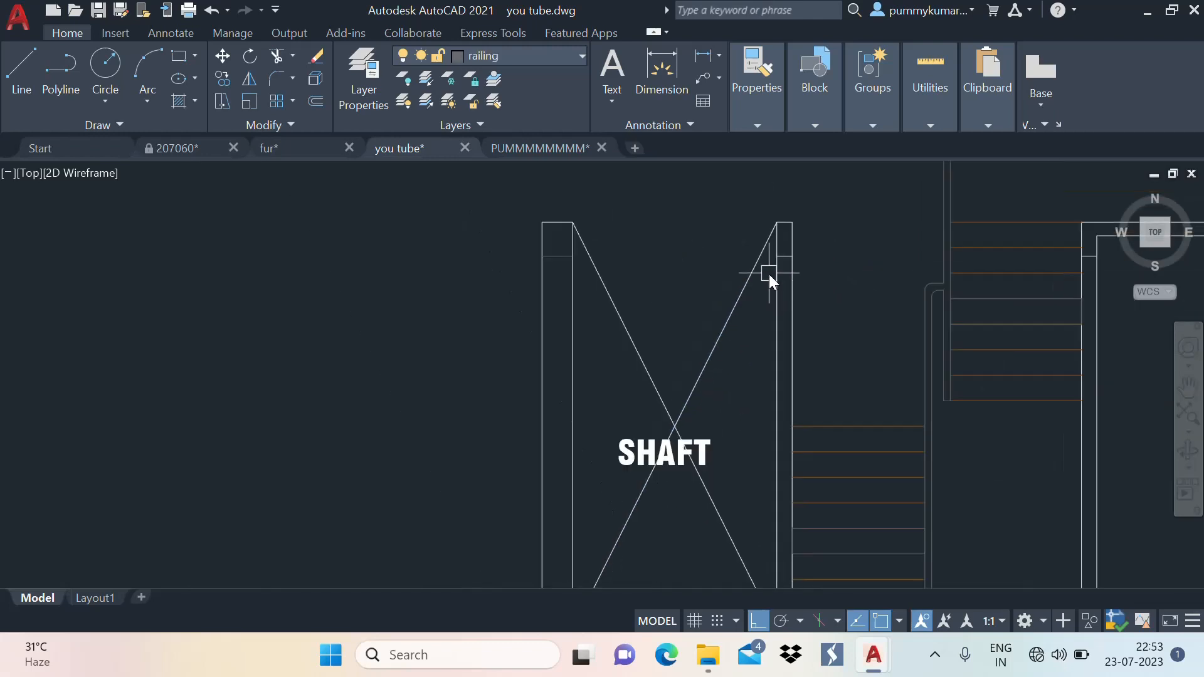
pyautogui.write('ma')
pyautogui.press('Return')
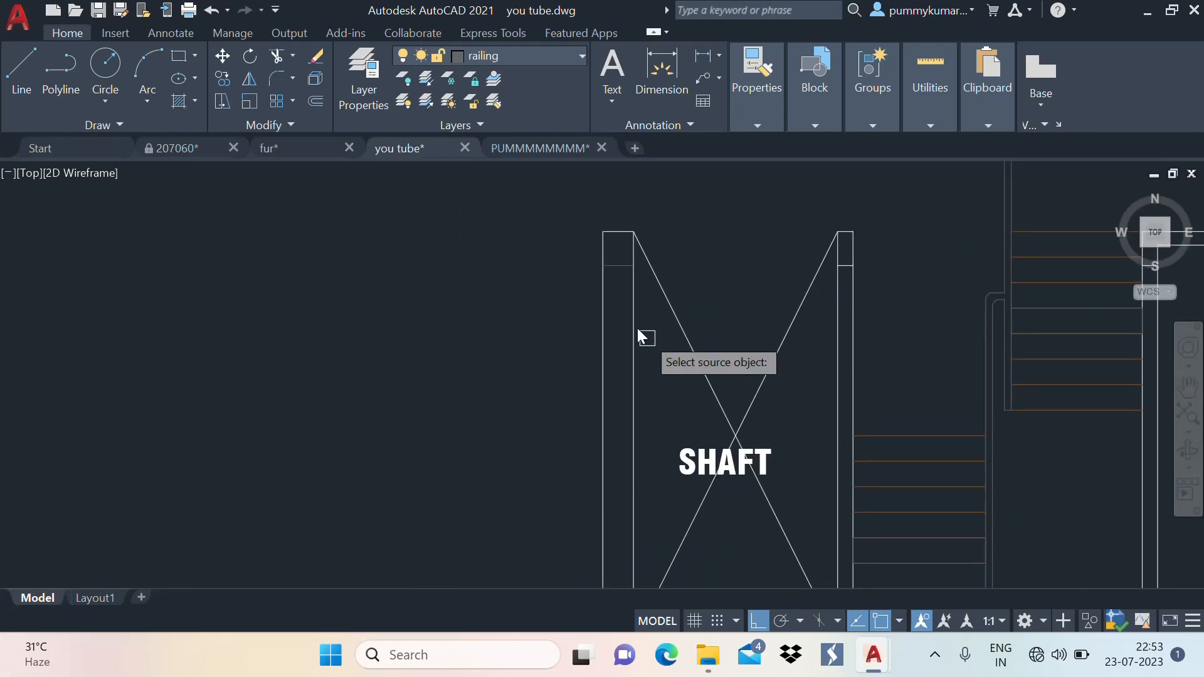
pyautogui.click(633, 307)
pyautogui.scroll(5, 627, 284)
pyautogui.click(617, 284)
pyautogui.click(588, 245)
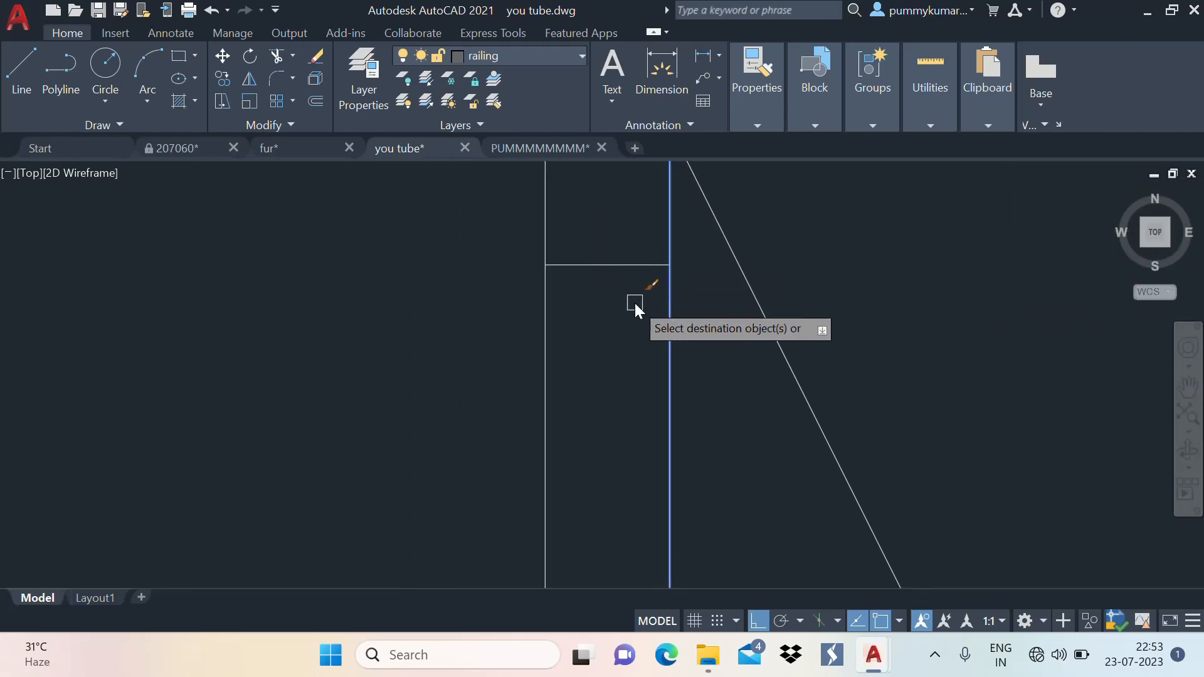
pyautogui.press('Return')
pyautogui.scroll(-5, 635, 303)
pyautogui.scroll(5, 652, 282)
pyautogui.scroll(-3, 722, 270)
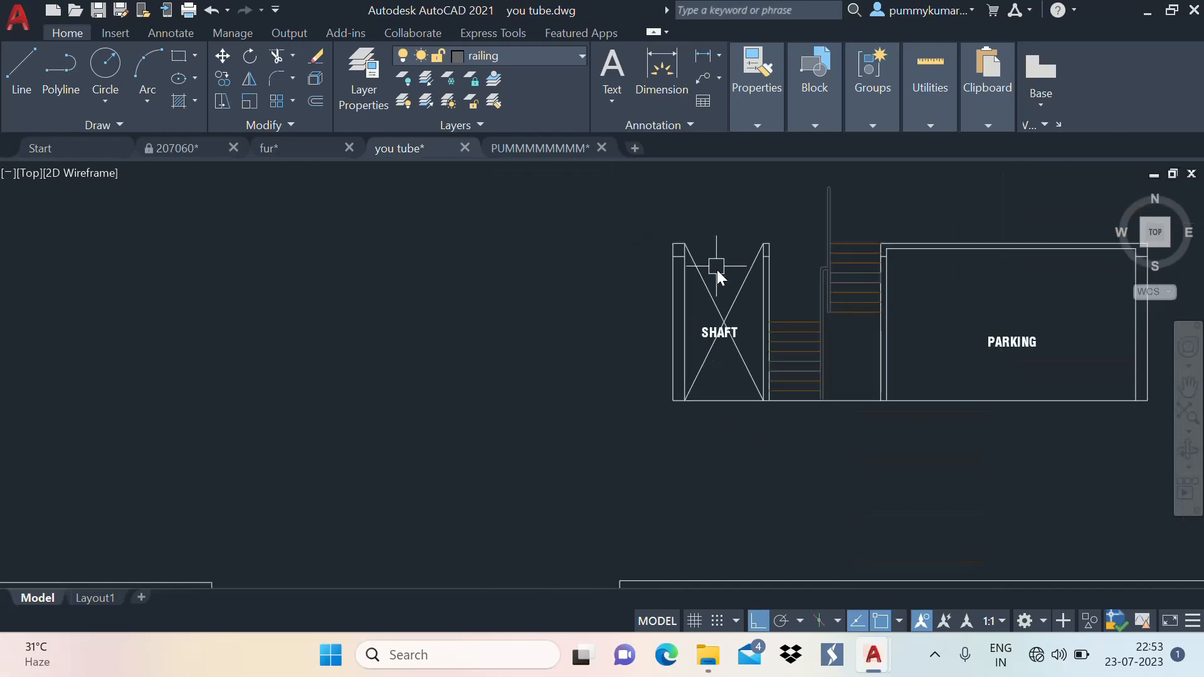
pyautogui.scroll(3, 708, 295)
pyautogui.scroll(-3, 706, 357)
pyautogui.scroll(3, 633, 325)
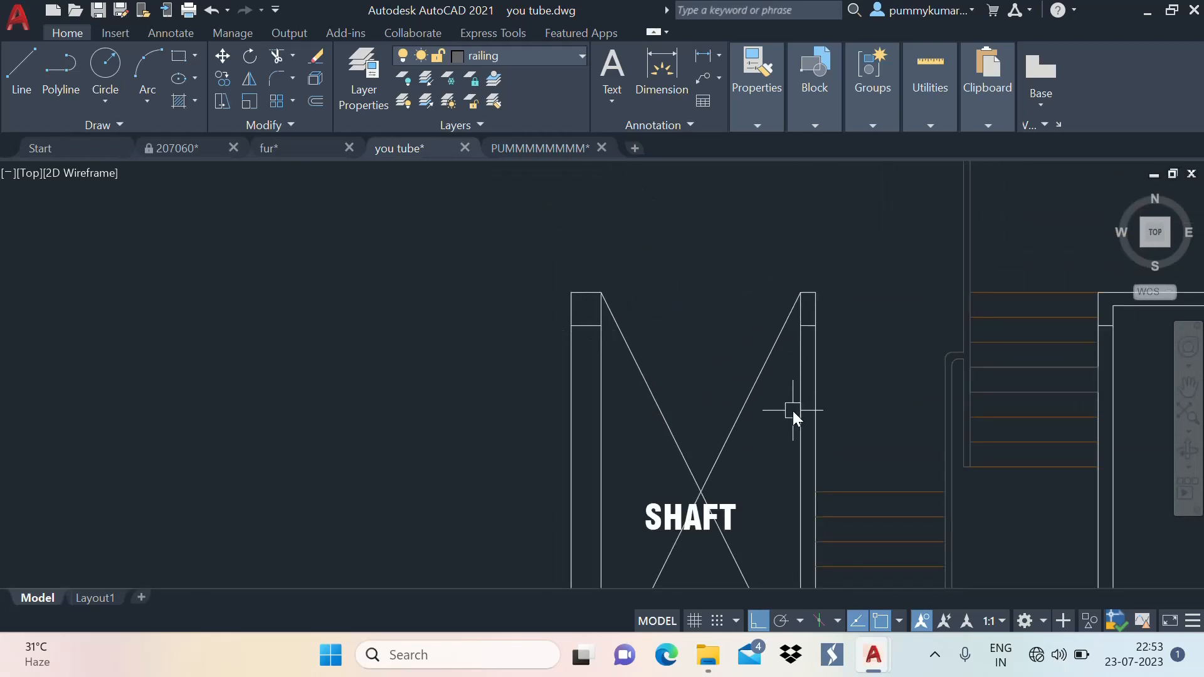
pyautogui.moveTo(793, 411); pyautogui.dragTo(672, 352, button='middle')
pyautogui.scroll(-3, 680, 356)
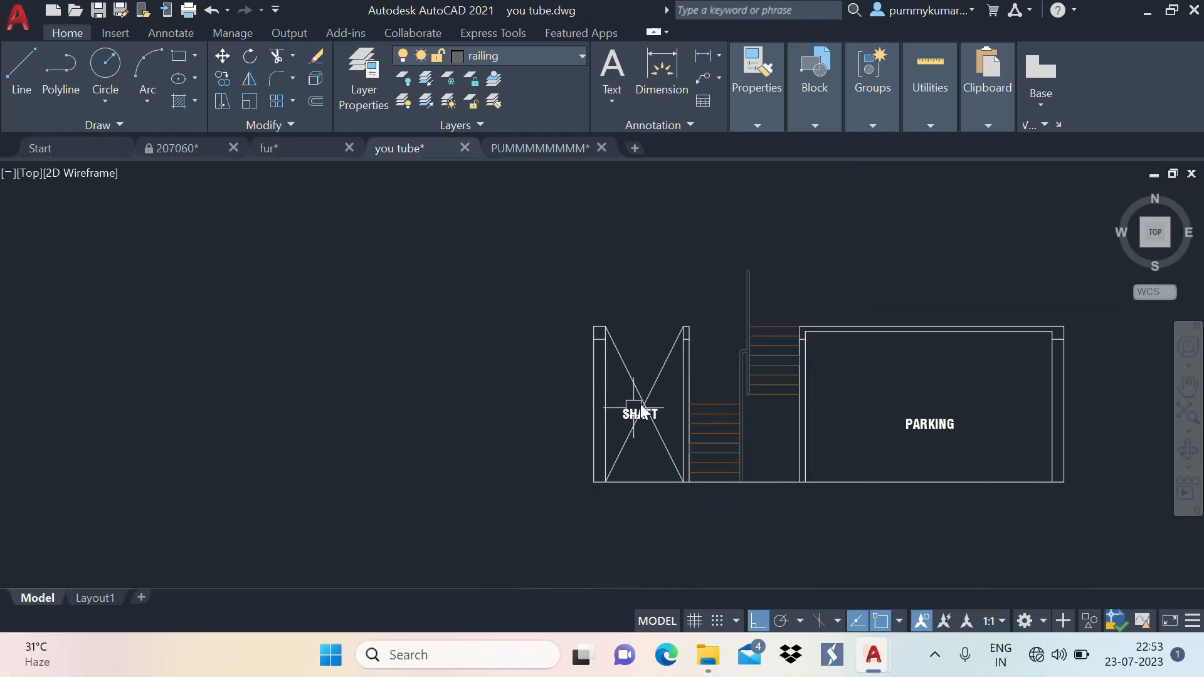
# Set the shaft's two diagonal lines to the grey colour 147,149,152 and the HIDDEN linetype
pyautogui.scroll(4, 662, 401)
pyautogui.click(687, 366)
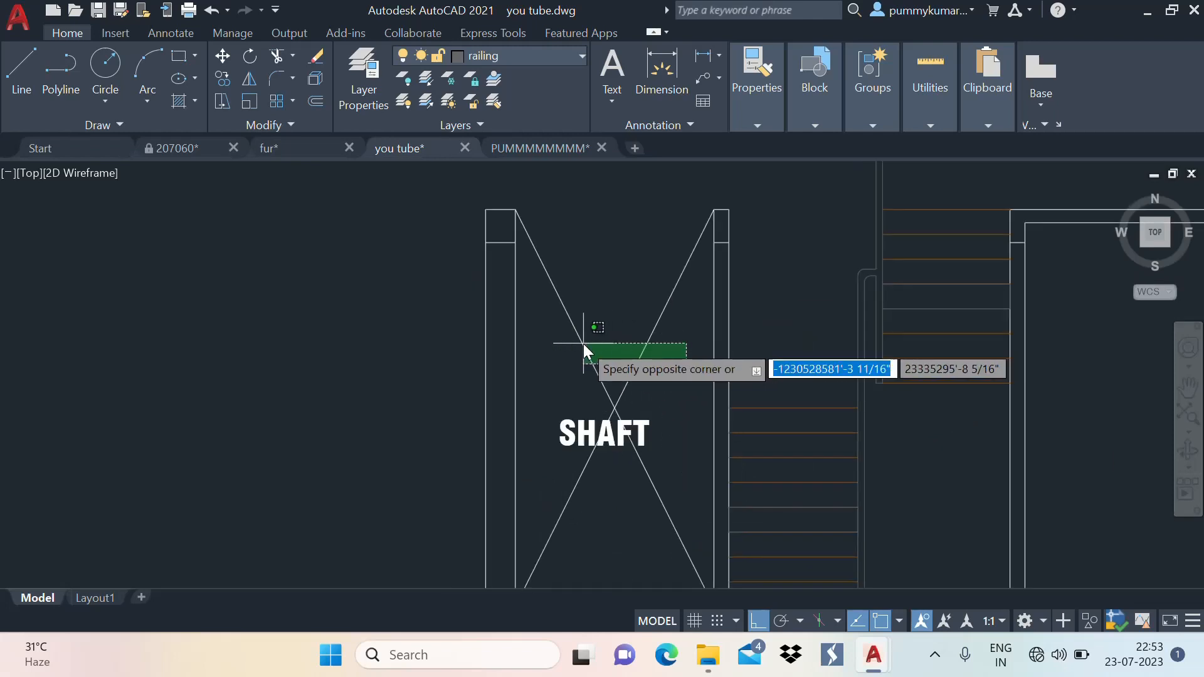
pyautogui.click(586, 344)
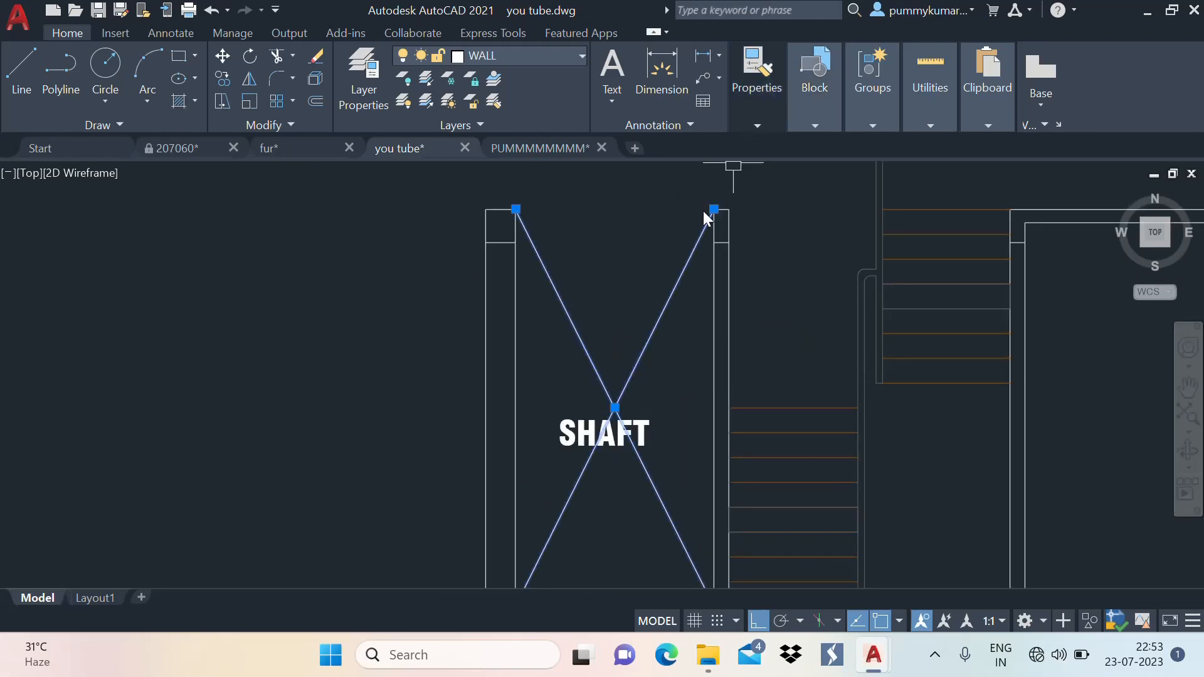
pyautogui.click(776, 118)
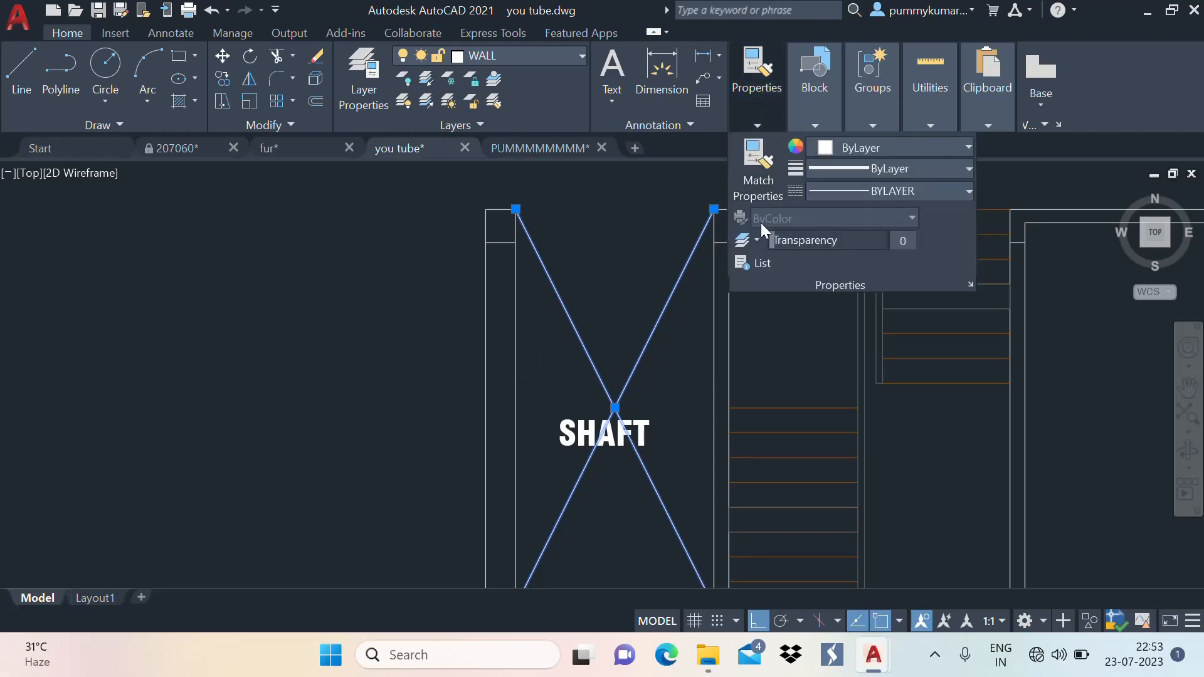
pyautogui.click(852, 148)
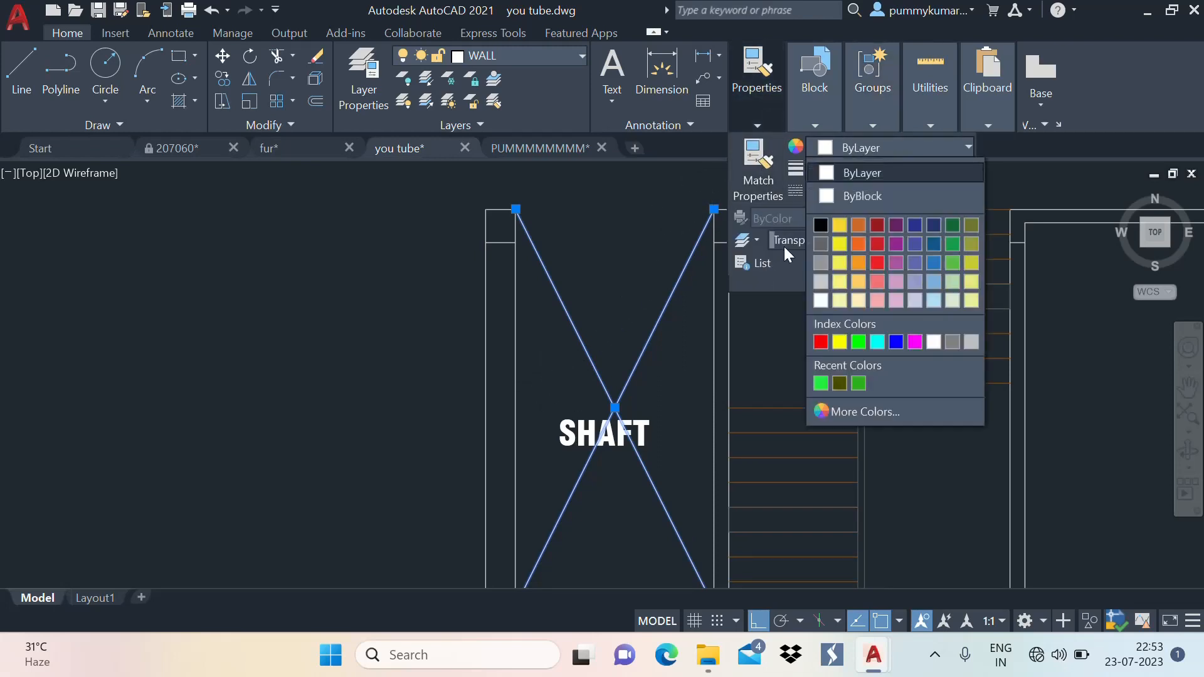
pyautogui.click(821, 260)
pyautogui.click(881, 188)
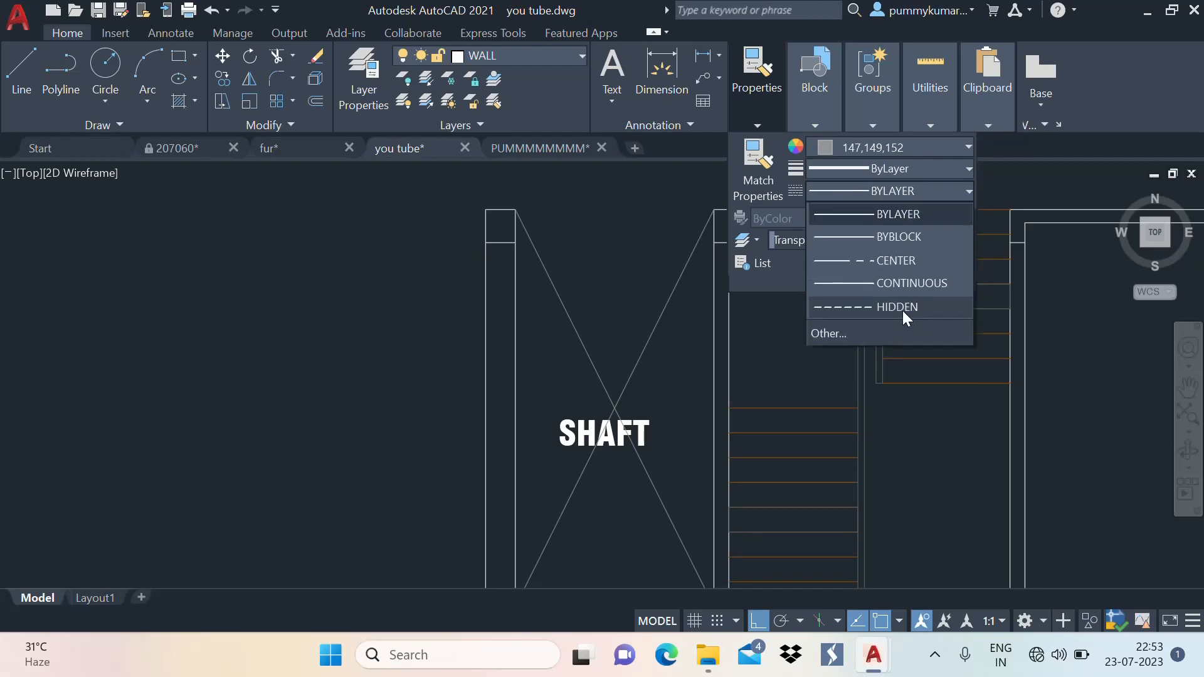
pyautogui.click(882, 307)
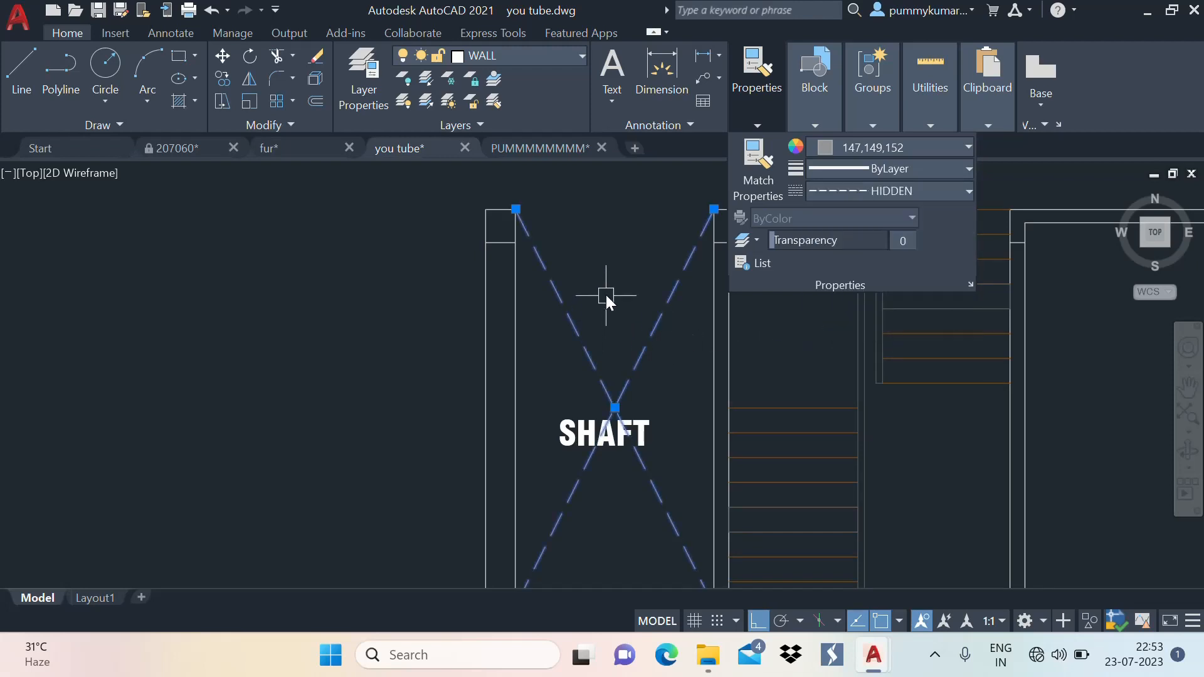
pyautogui.scroll(-4, 699, 367)
pyautogui.scroll(2, 627, 329)
pyautogui.press('Escape')
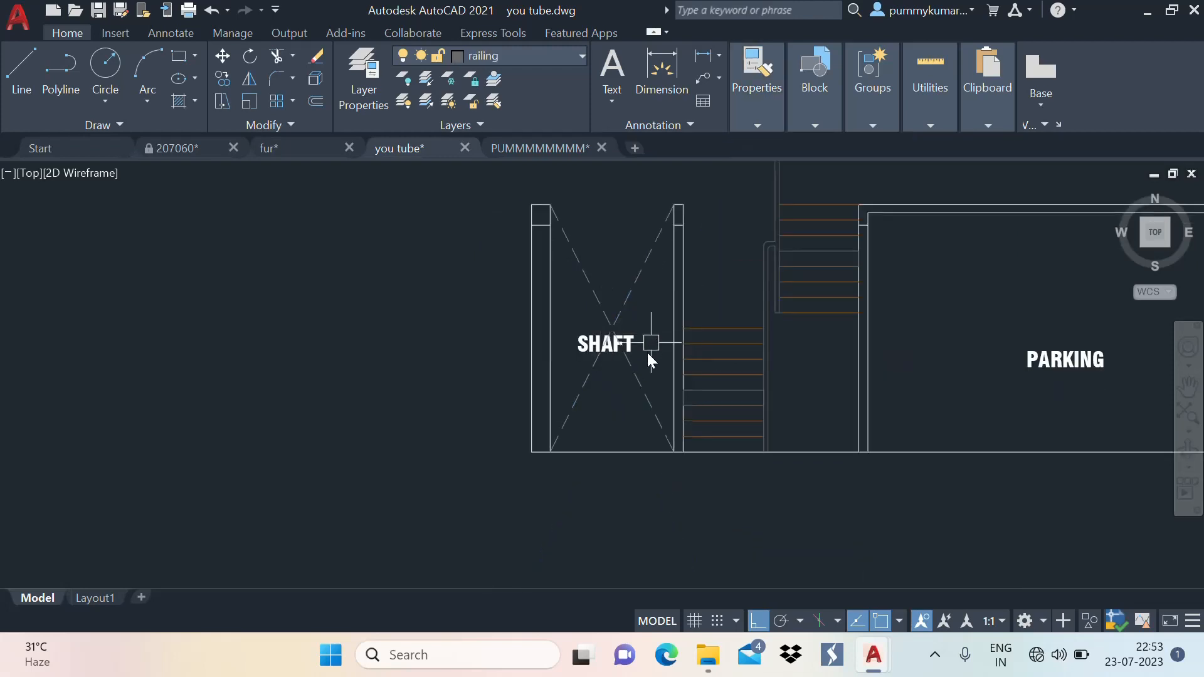
# Review the drawn section with its shaft, staircase and parking area, and the floor plans below it
pyautogui.moveTo(648, 353); pyautogui.dragTo(543, 416, button='middle')
pyautogui.moveTo(632, 400); pyautogui.dragTo(495, 400, button='middle')
pyautogui.moveTo(787, 396); pyautogui.dragTo(623, 400, button='middle')
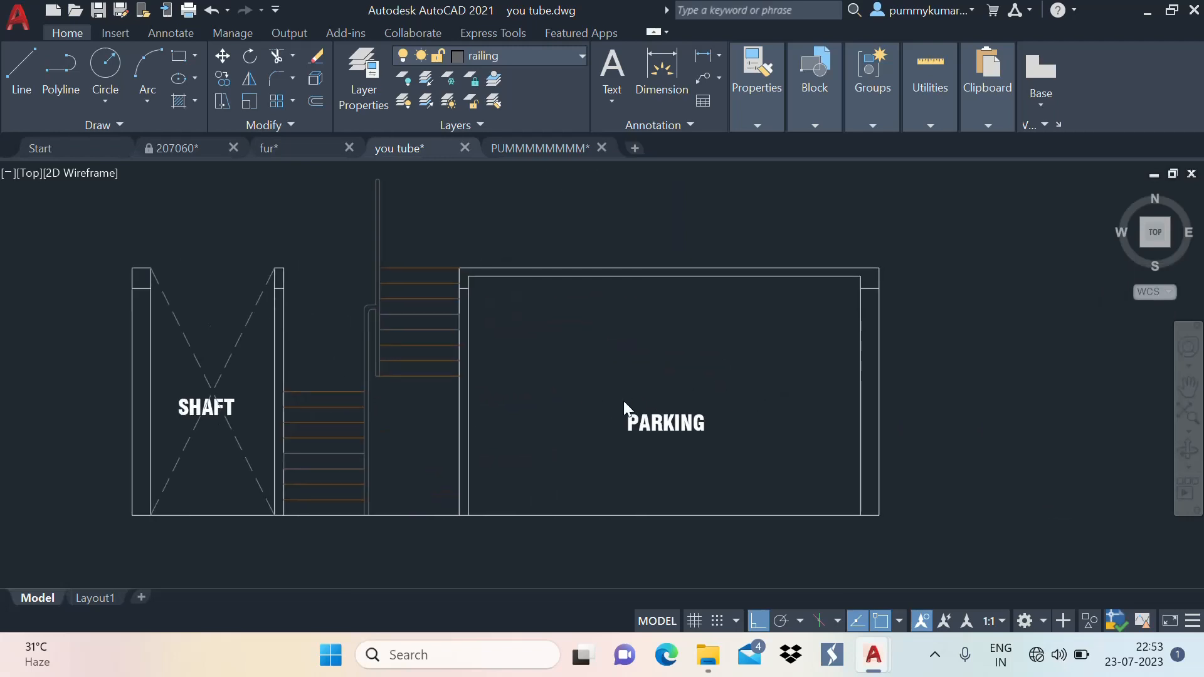
pyautogui.moveTo(840, 360); pyautogui.dragTo(867, 399, button='middle')
pyautogui.moveTo(703, 339); pyautogui.dragTo(835, 337, button='middle')
pyautogui.scroll(-4, 678, 324)
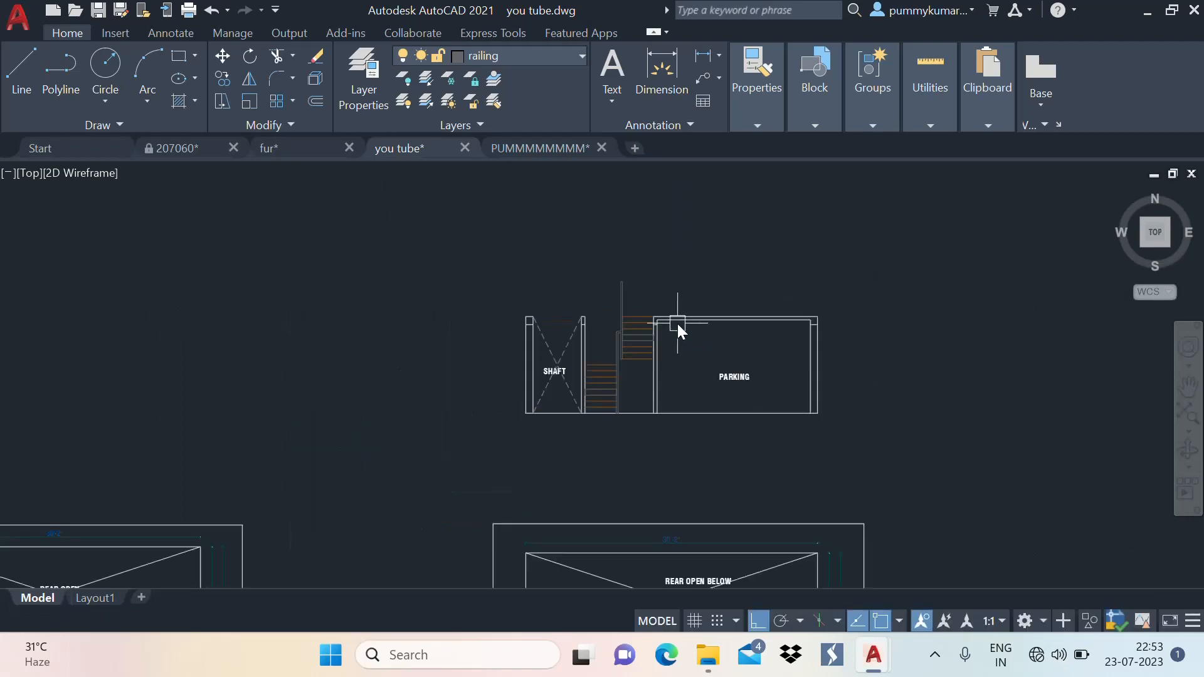
pyautogui.moveTo(738, 314); pyautogui.dragTo(728, 374, button='middle')
pyautogui.scroll(2, 672, 379)
pyautogui.scroll(-8, 698, 298)
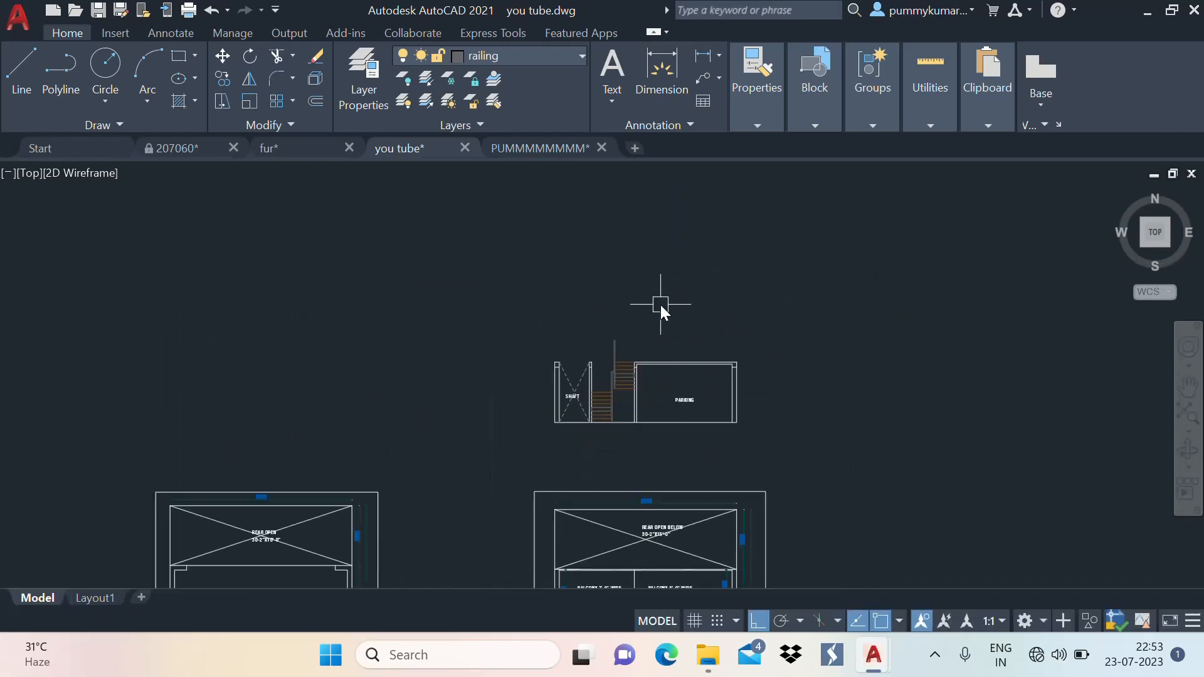
pyautogui.scroll(2, 672, 385)
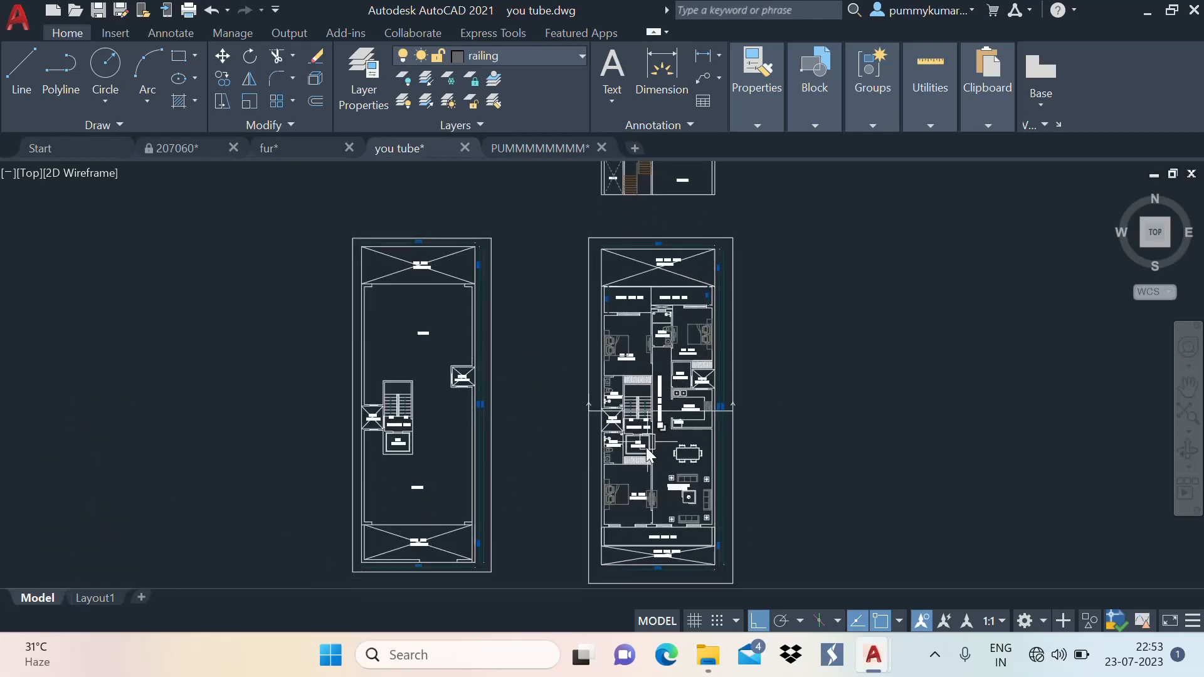
# Draw vertical construction lines on the upper-floor plan where the section line crosses the shaft's outer and inner wall faces
pyautogui.write('x')
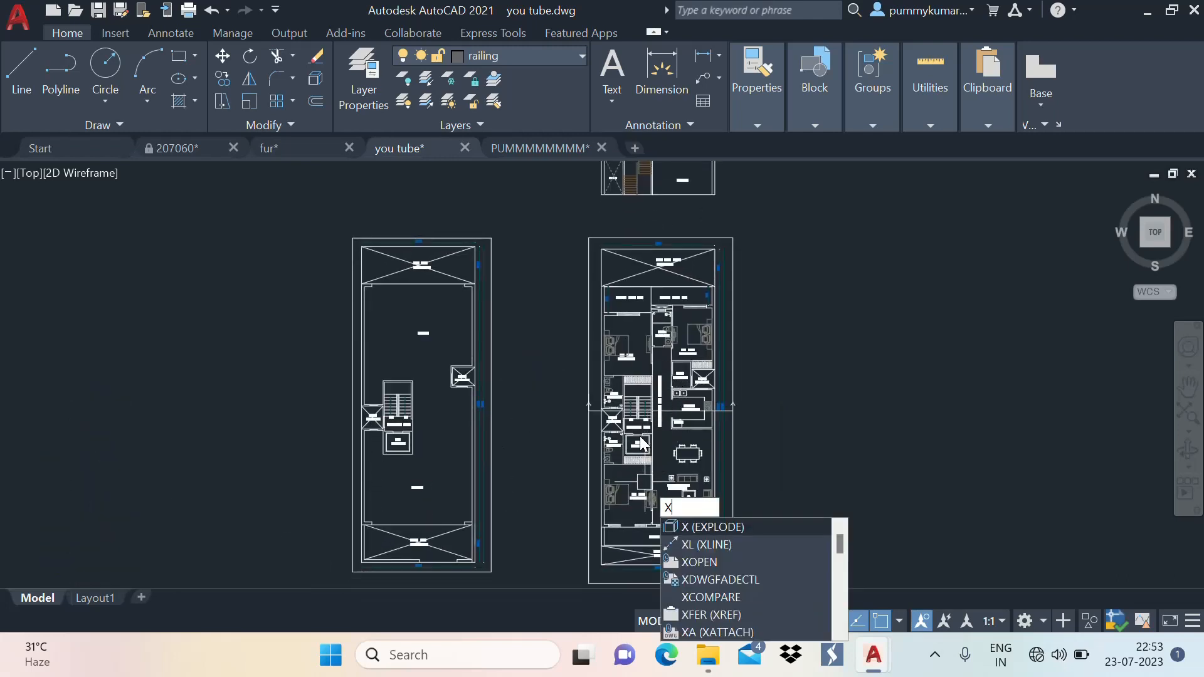
pyautogui.press('Return')
pyautogui.scroll(2, 601, 420)
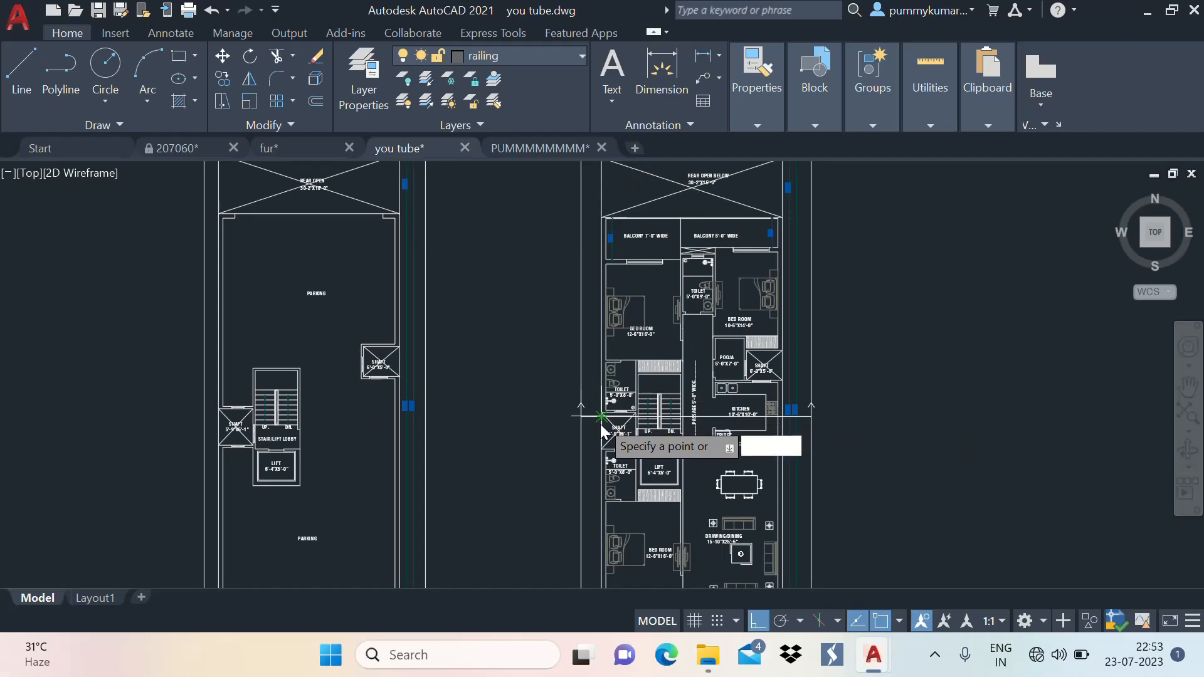
pyautogui.click(601, 416)
pyautogui.scroll(6, 605, 411)
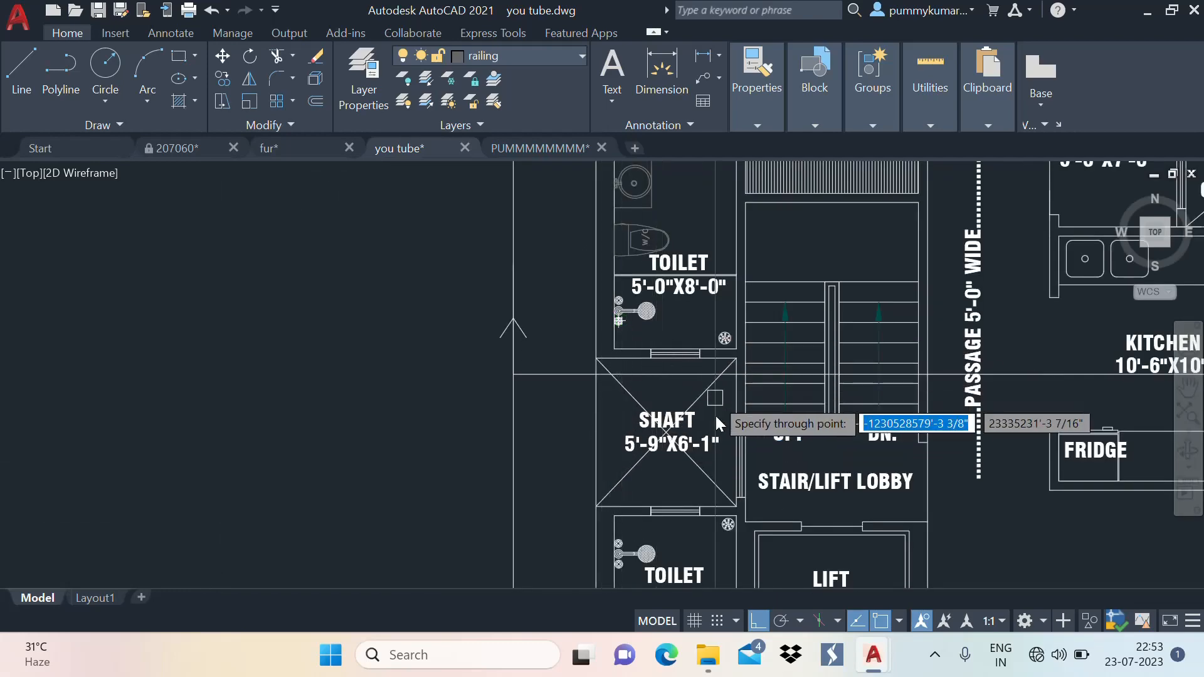
pyautogui.scroll(4, 755, 380)
pyautogui.scroll(-2, 748, 379)
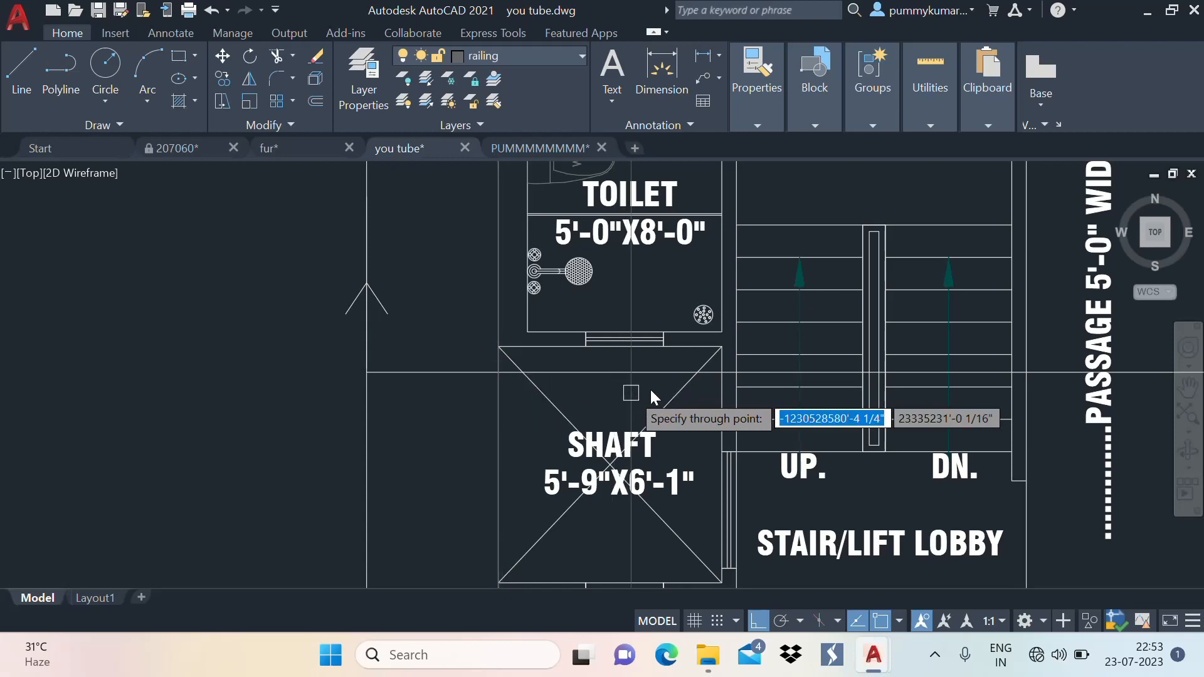
pyautogui.scroll(4, 738, 379)
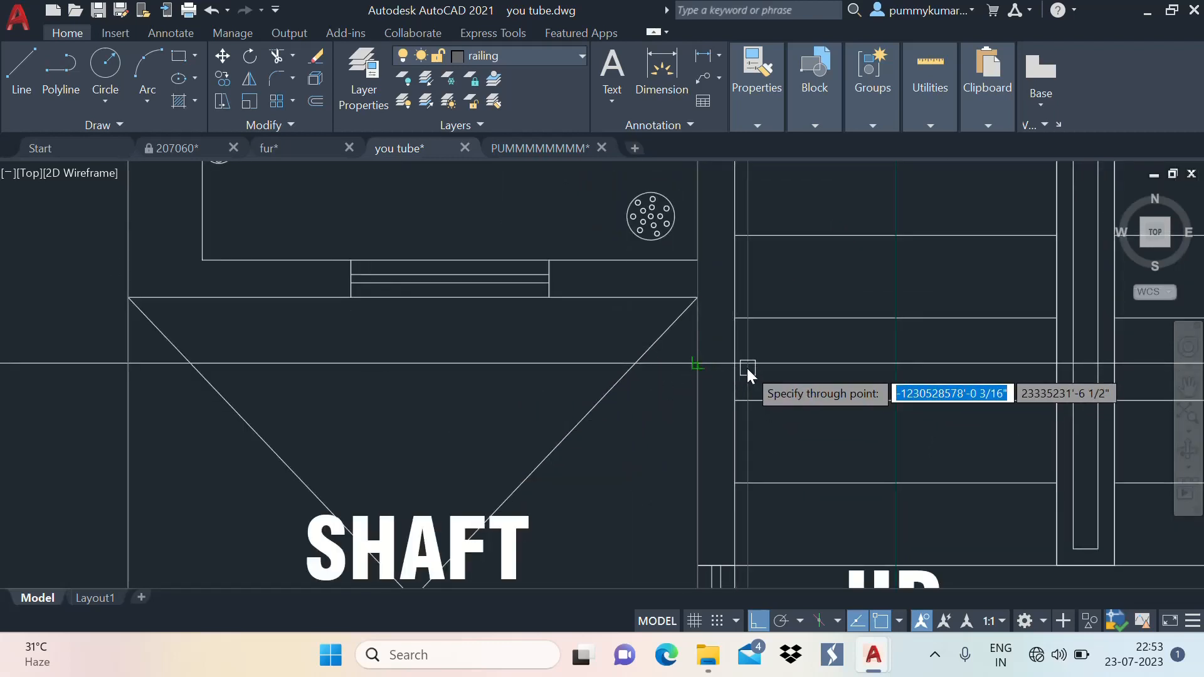
pyautogui.scroll(4, 746, 370)
pyautogui.click(782, 484)
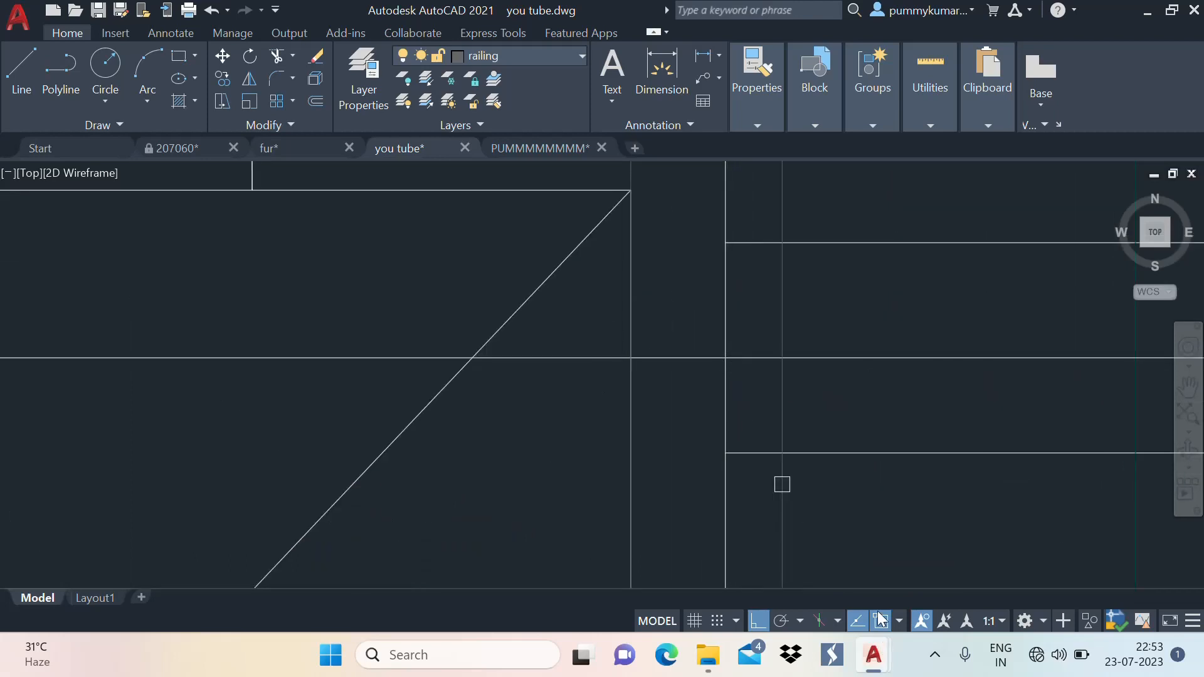
# Check the Intersection object snap and draw vertical construction lines through the section line's remaining crossings at the stair wall and the kitchen's outer wall
pyautogui.click(901, 621)
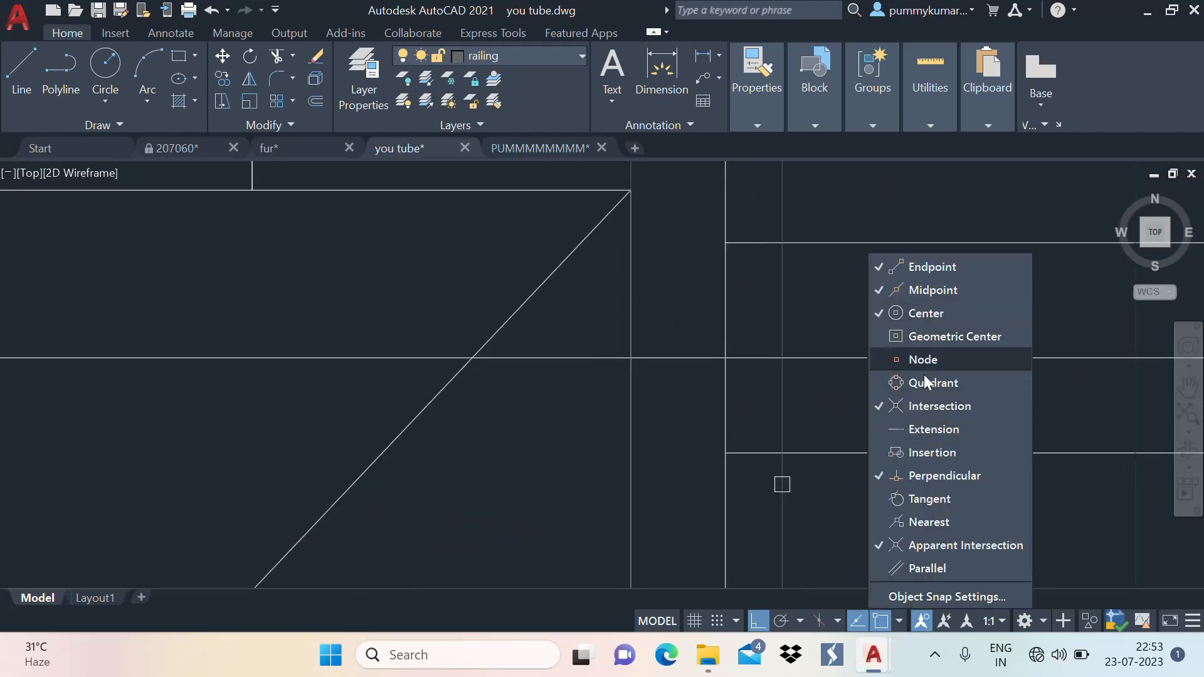
pyautogui.click(927, 409)
pyautogui.click(927, 408)
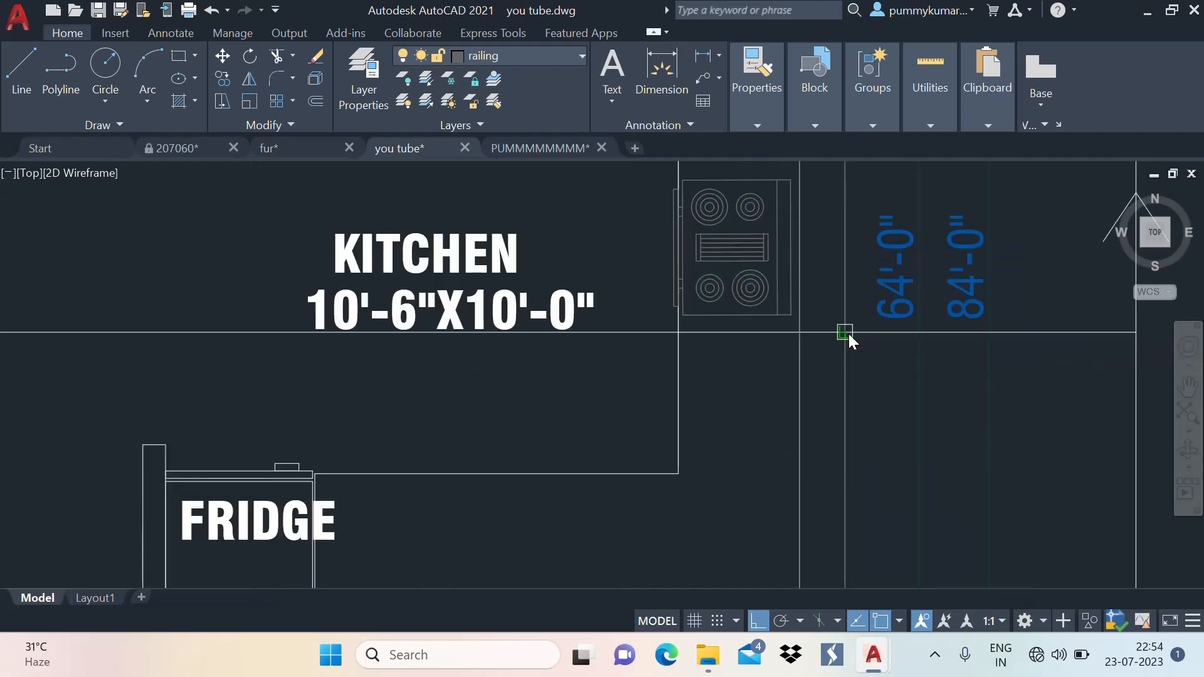
pyautogui.scroll(-5, 849, 339)
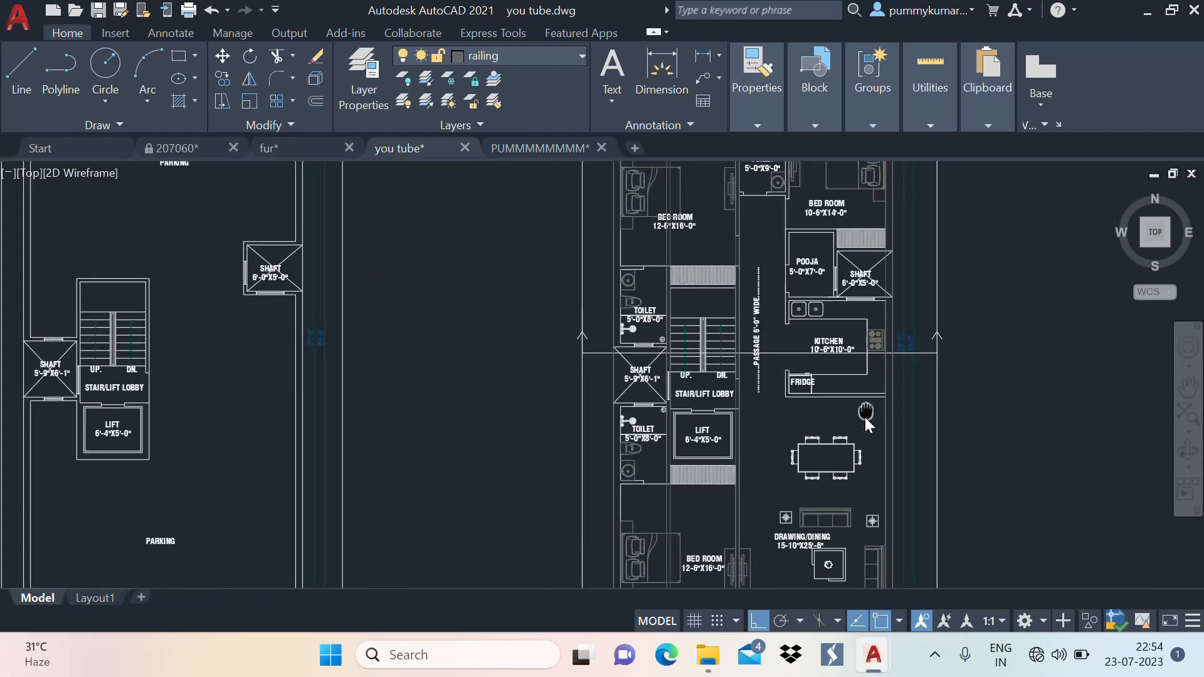
pyautogui.scroll(-2, 796, 401)
pyautogui.scroll(7, 727, 264)
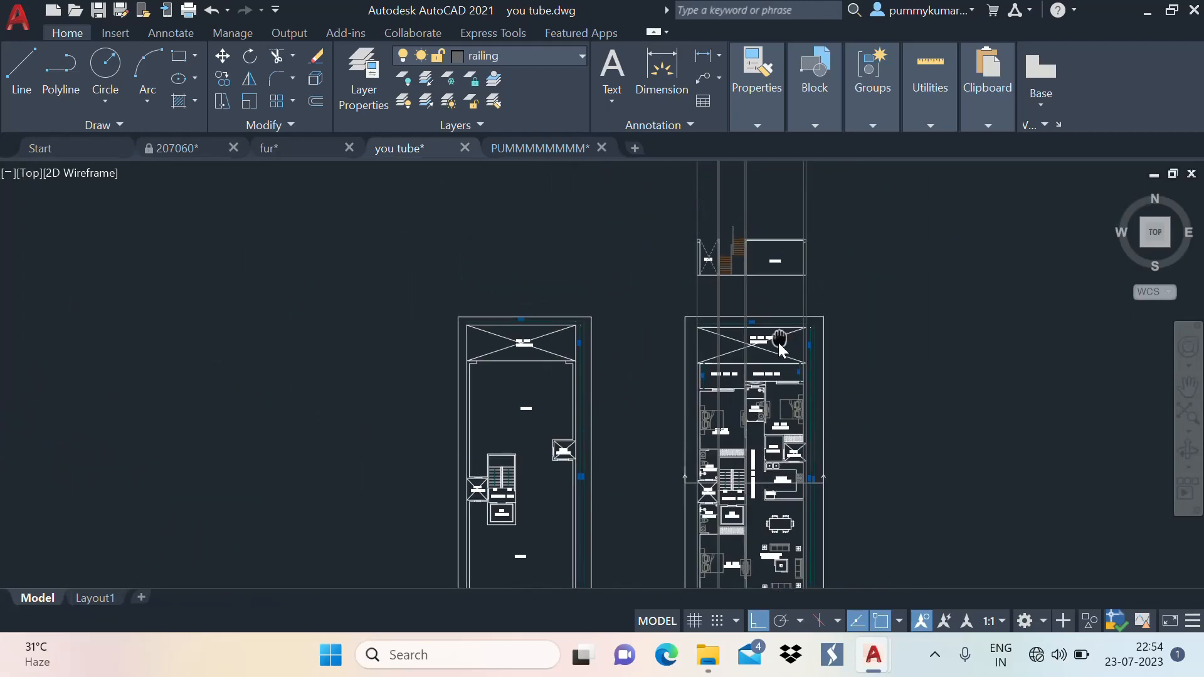
pyautogui.scroll(2, 527, 301)
pyautogui.moveTo(527, 301); pyautogui.dragTo(653, 333, button='middle')
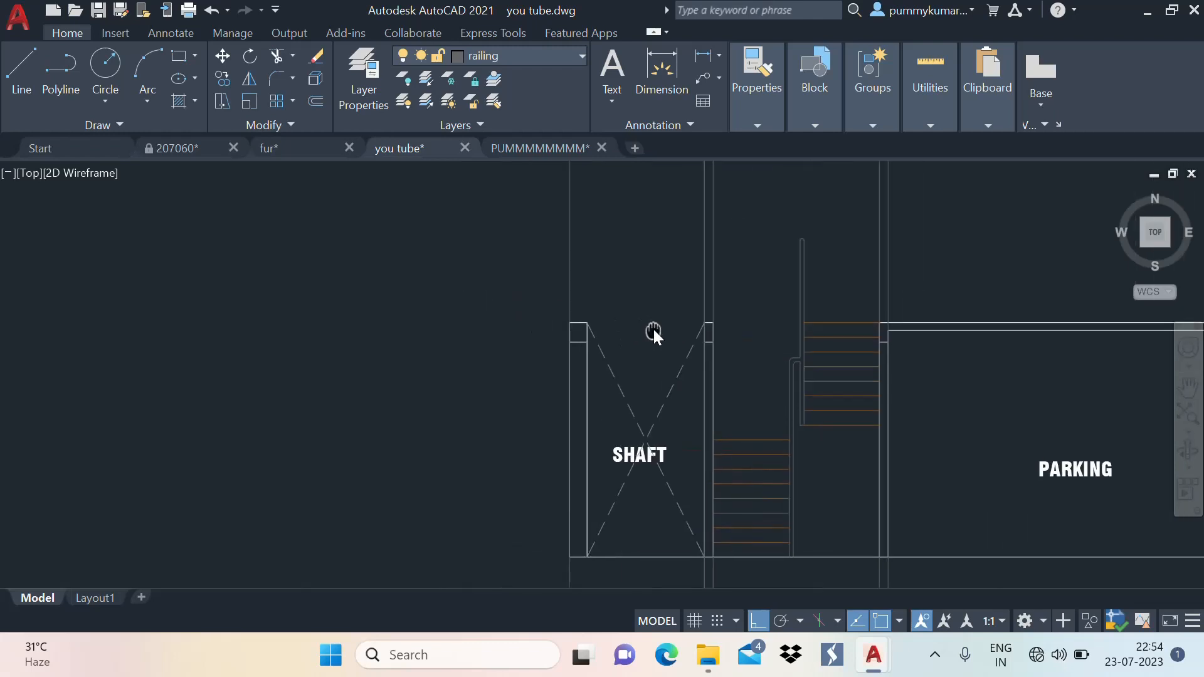
pyautogui.write('l')
pyautogui.press('space')
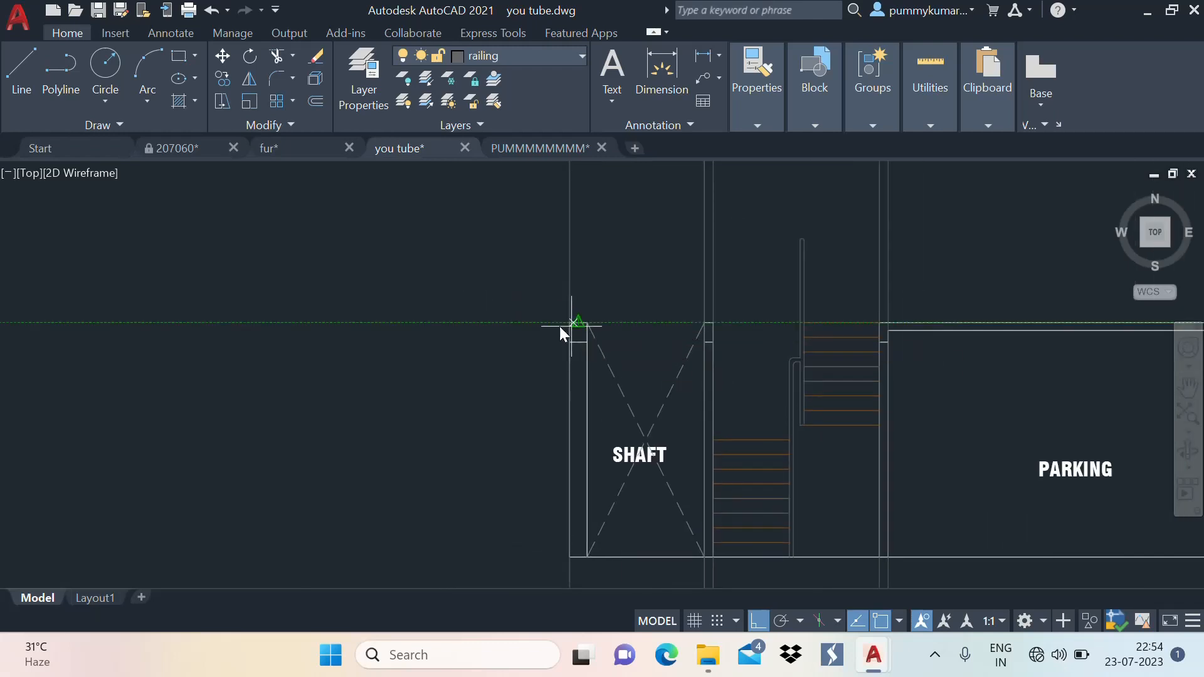
pyautogui.click(570, 324)
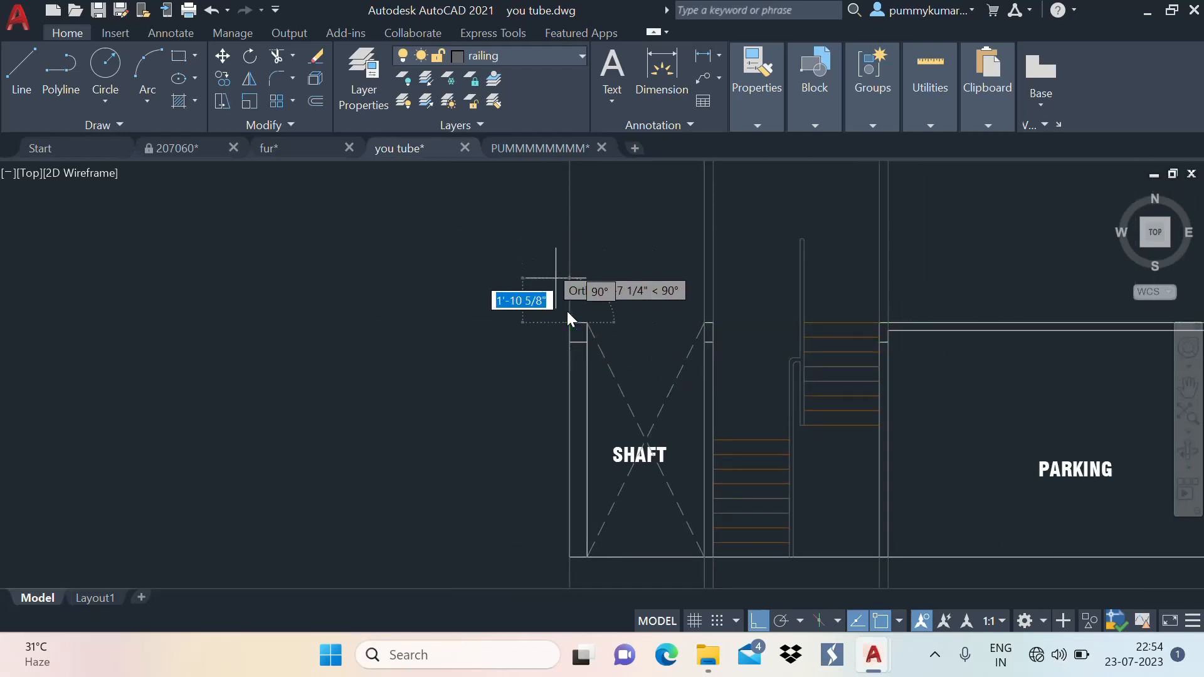
pyautogui.moveTo(580, 236); pyautogui.dragTo(573, 360, button='middle')
pyautogui.press('Escape')
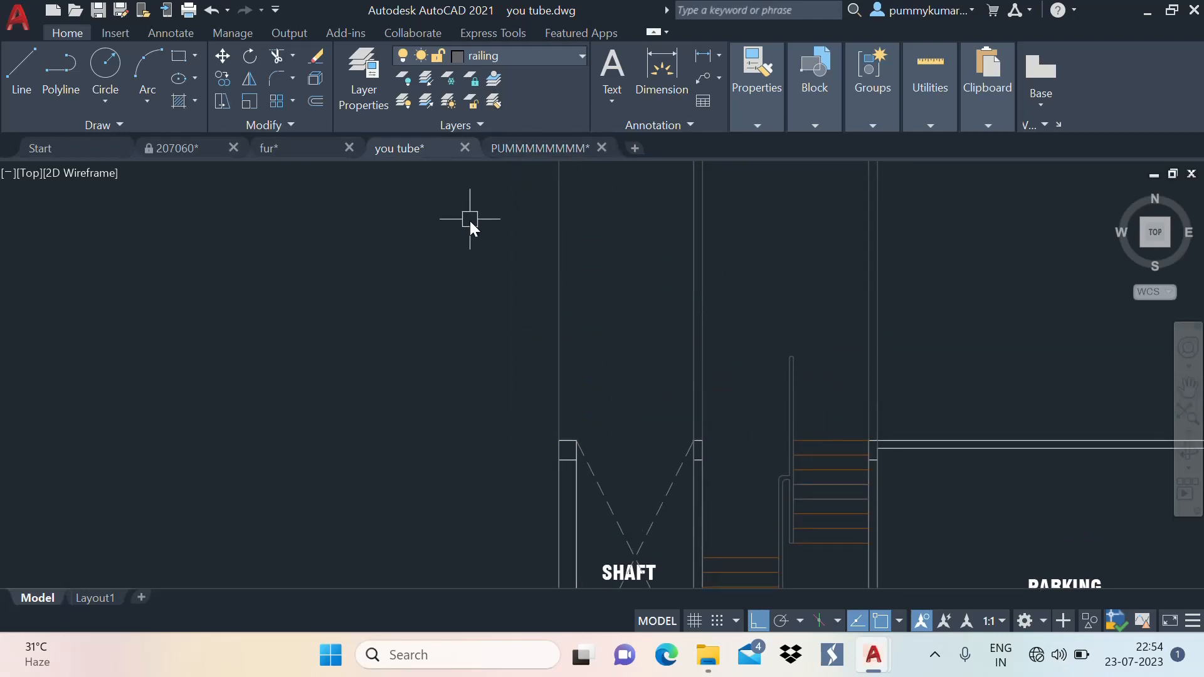
# Make WALL the current layer and draw a 10' vertical line up from the outer top corner of the shaft wall
pyautogui.click(536, 54)
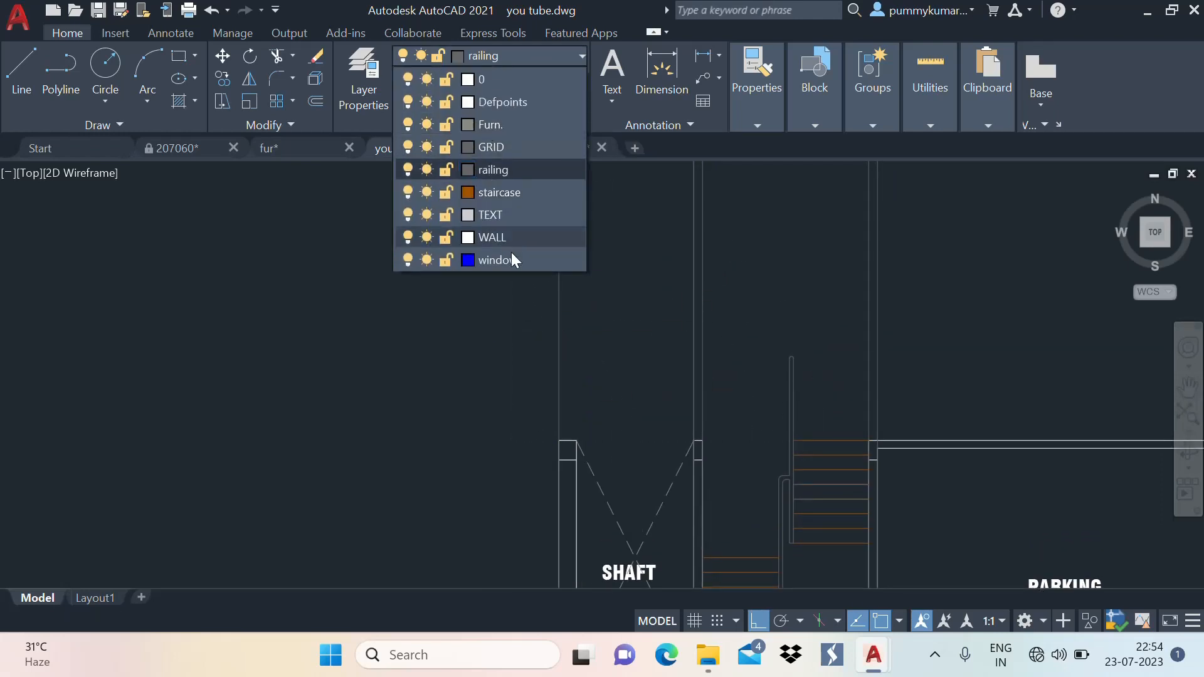
pyautogui.click(492, 238)
pyautogui.write('l')
pyautogui.press('Return')
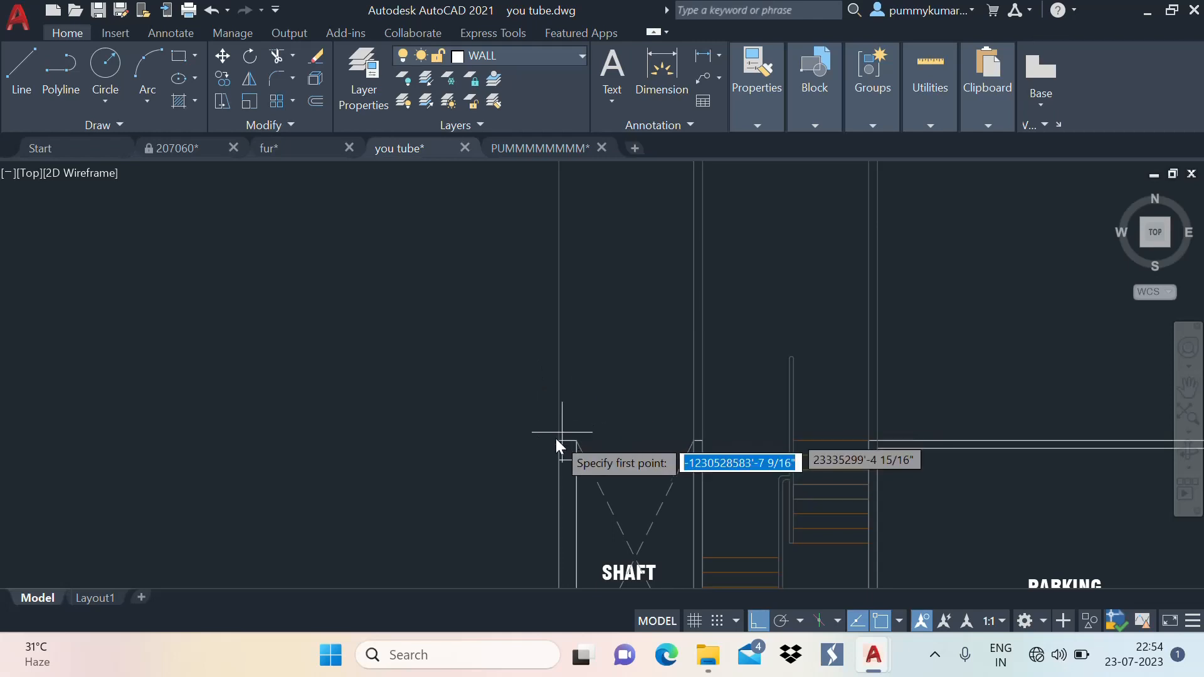
pyautogui.click(555, 442)
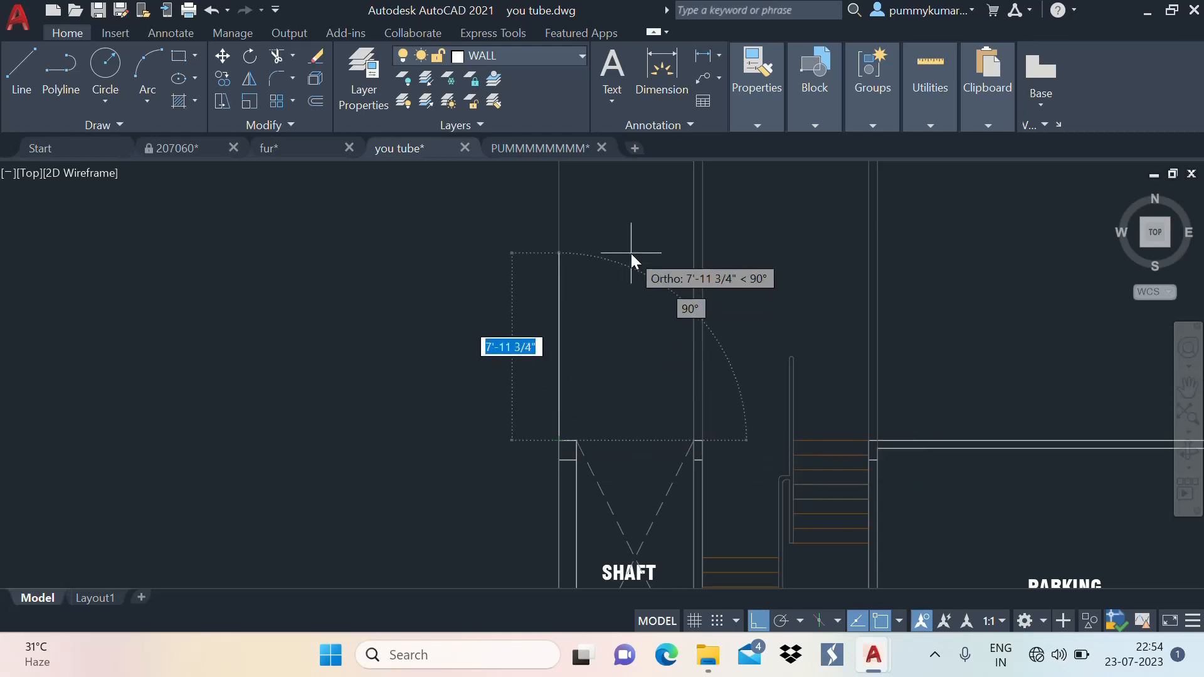
pyautogui.write("10'")
pyautogui.press('Return')
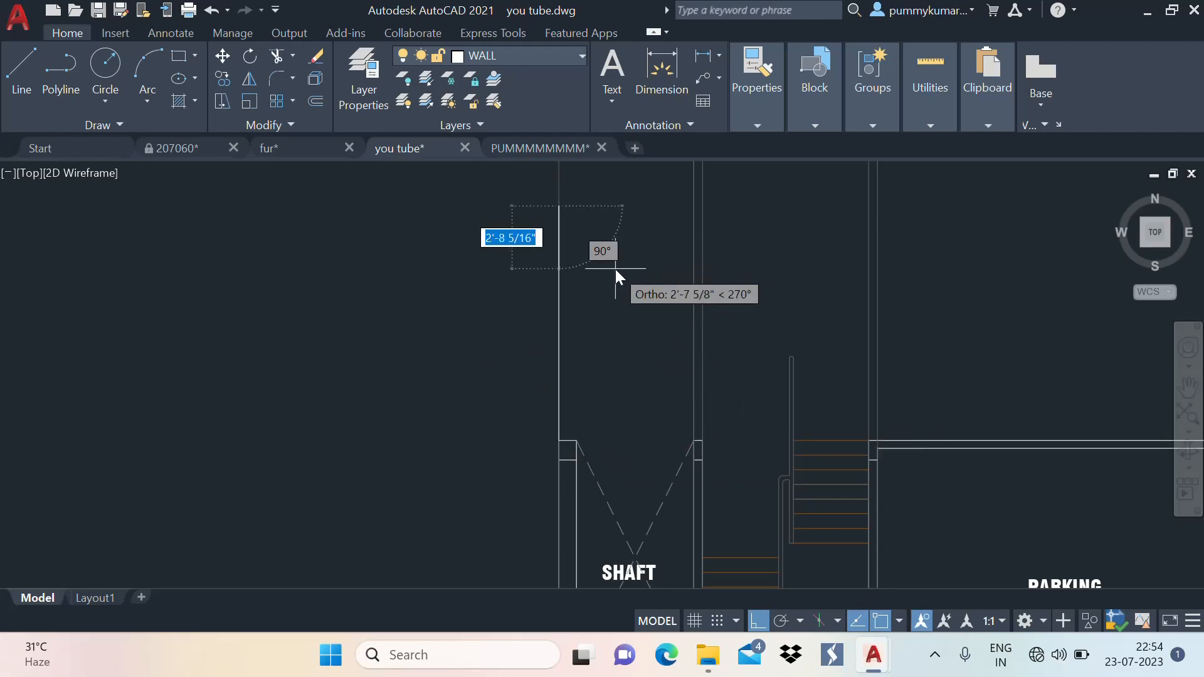
pyautogui.press('Escape')
# Offset the new vertical line through the faces of the inner shaft wall, the staircase-parking wall and the outer parking wall
pyautogui.write('o')
pyautogui.press('Return')
pyautogui.press('Return')
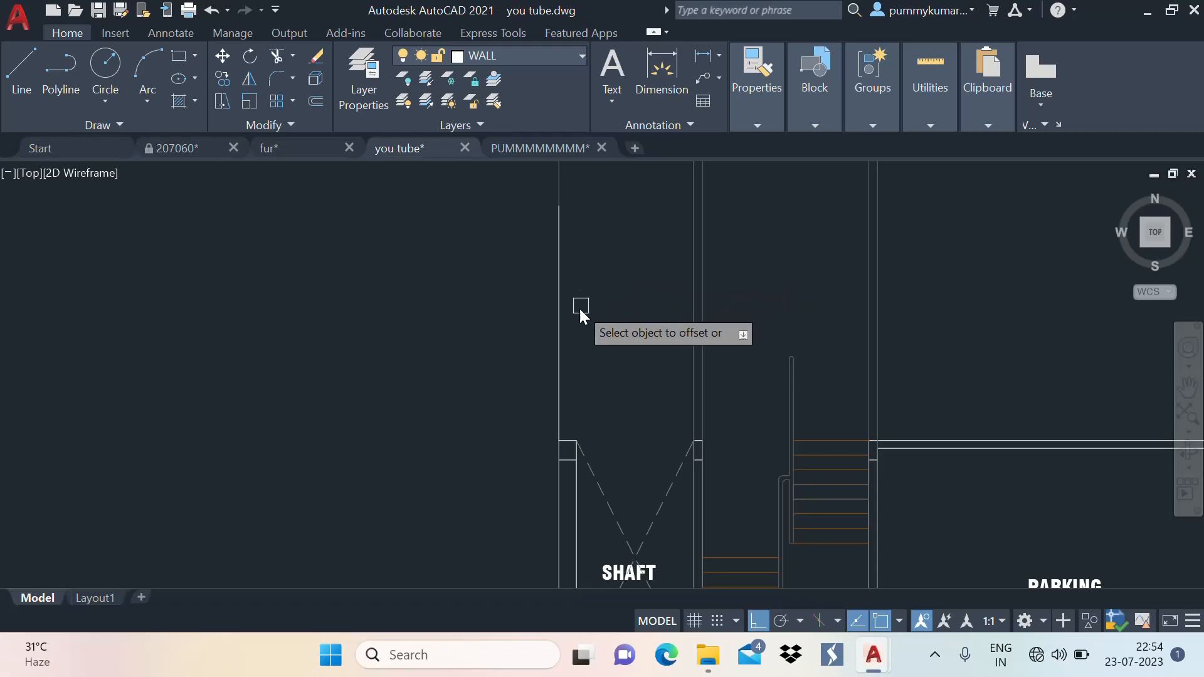
pyautogui.click(558, 341)
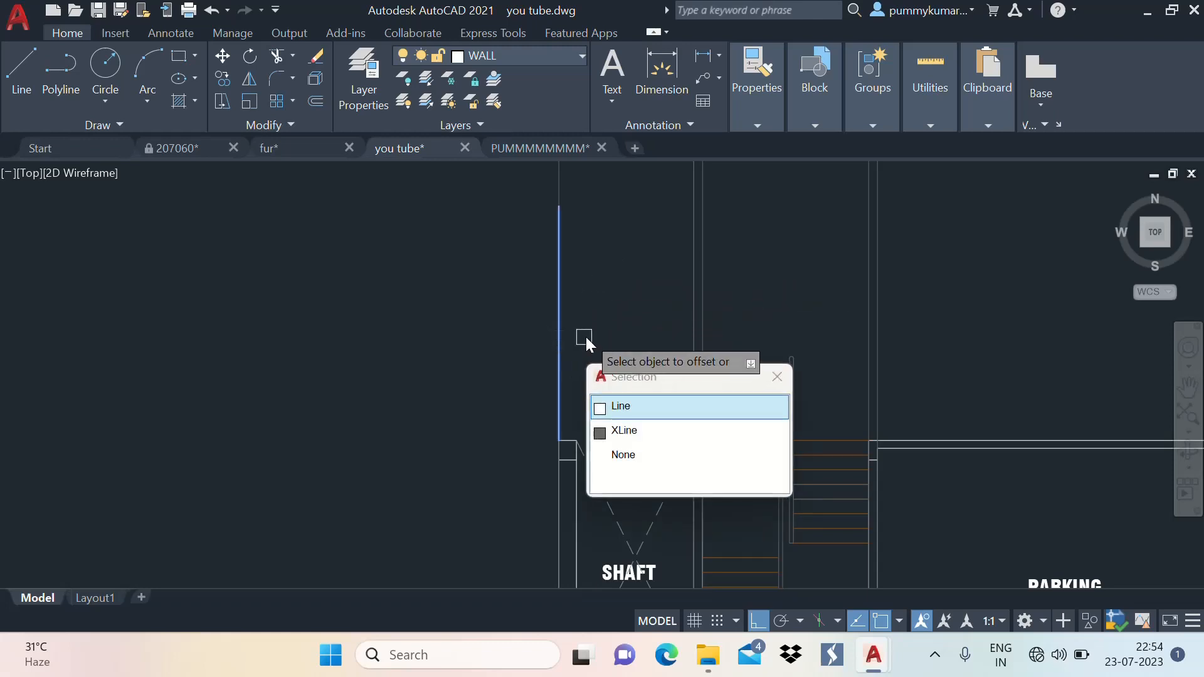
pyautogui.click(646, 402)
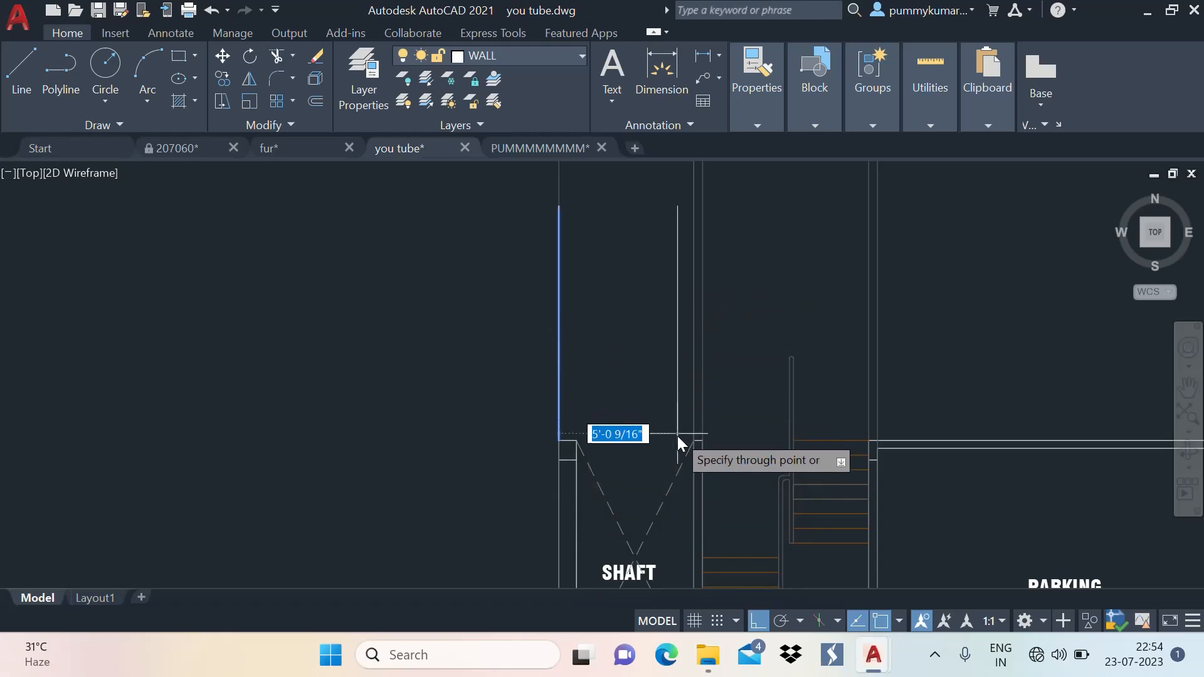
pyautogui.scroll(5, 677, 435)
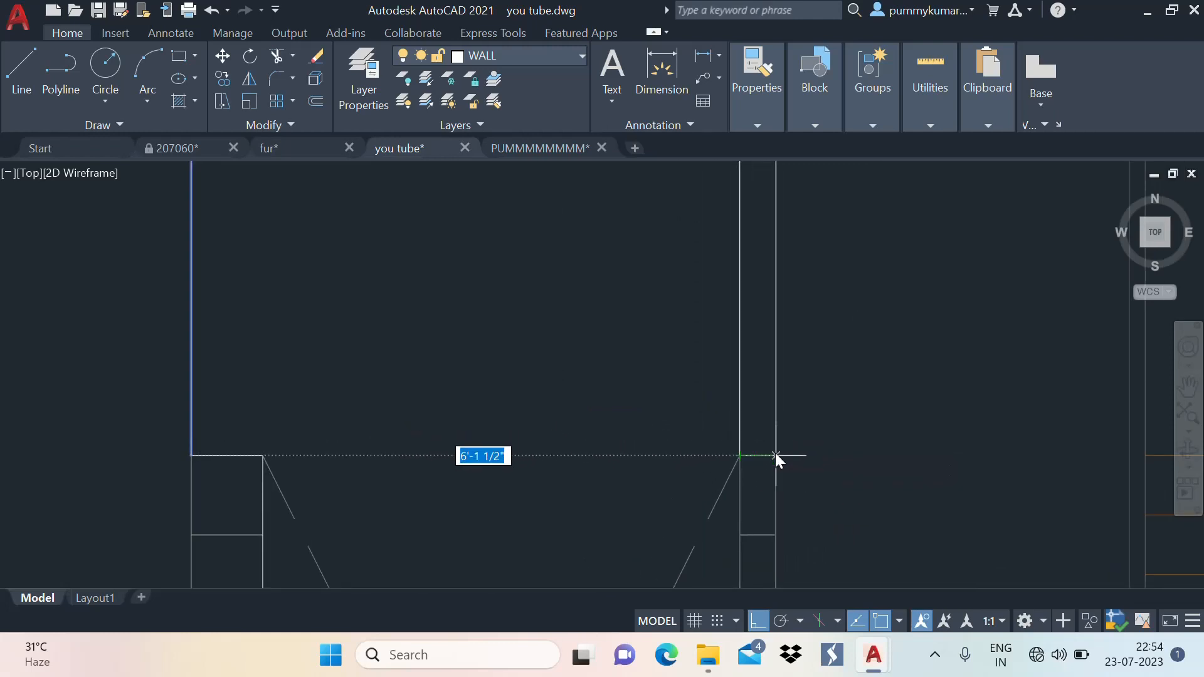
pyautogui.scroll(-3, 715, 376)
pyautogui.scroll(2, 769, 371)
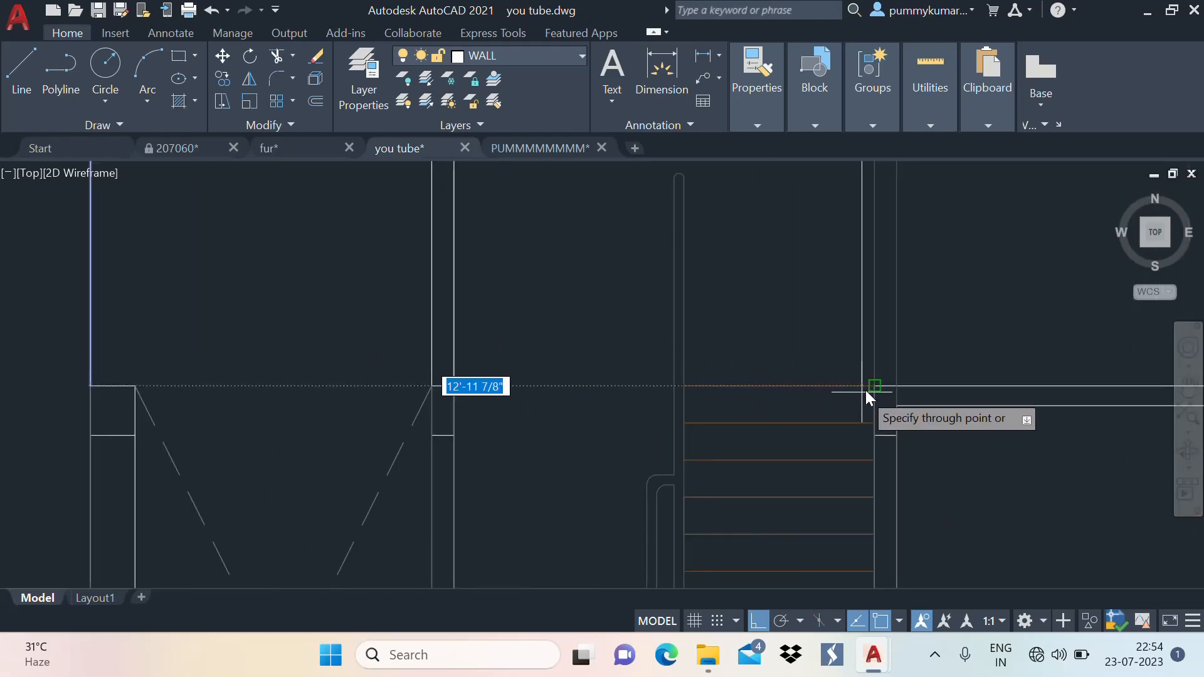
pyautogui.scroll(-3, 819, 345)
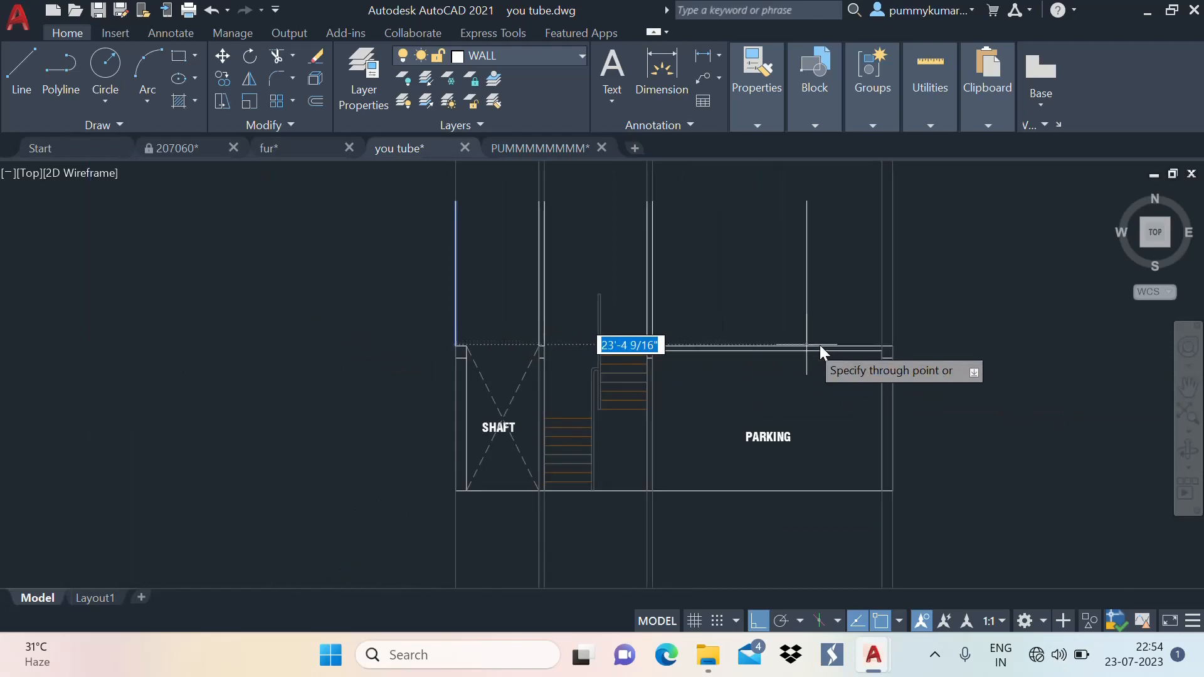
pyautogui.scroll(4, 879, 353)
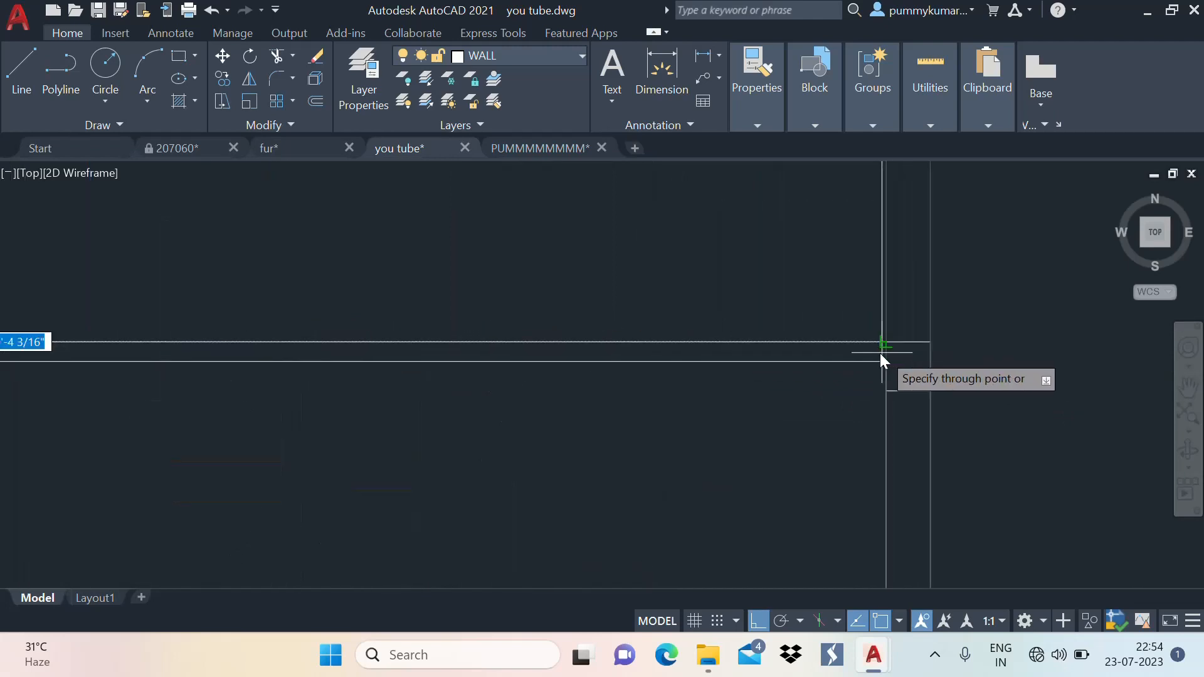
pyautogui.click(929, 341)
# Delete the long vertical construction lines running through the section
pyautogui.scroll(-3, 795, 420)
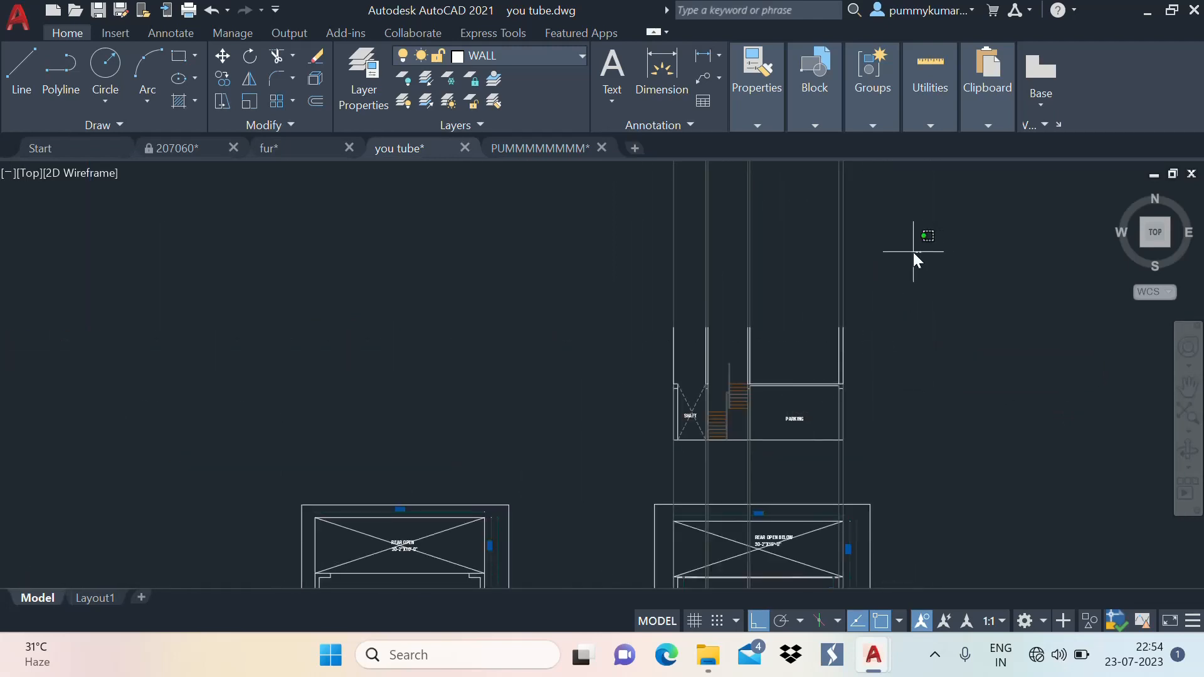
pyautogui.click(599, 295)
pyautogui.press('Delete')
# Draw a horizontal line across the tops of the upper-floor walls, from the outer shaft wall to the outer parking wall
pyautogui.scroll(2, 768, 367)
pyautogui.moveTo(769, 368); pyautogui.dragTo(613, 332, button='middle')
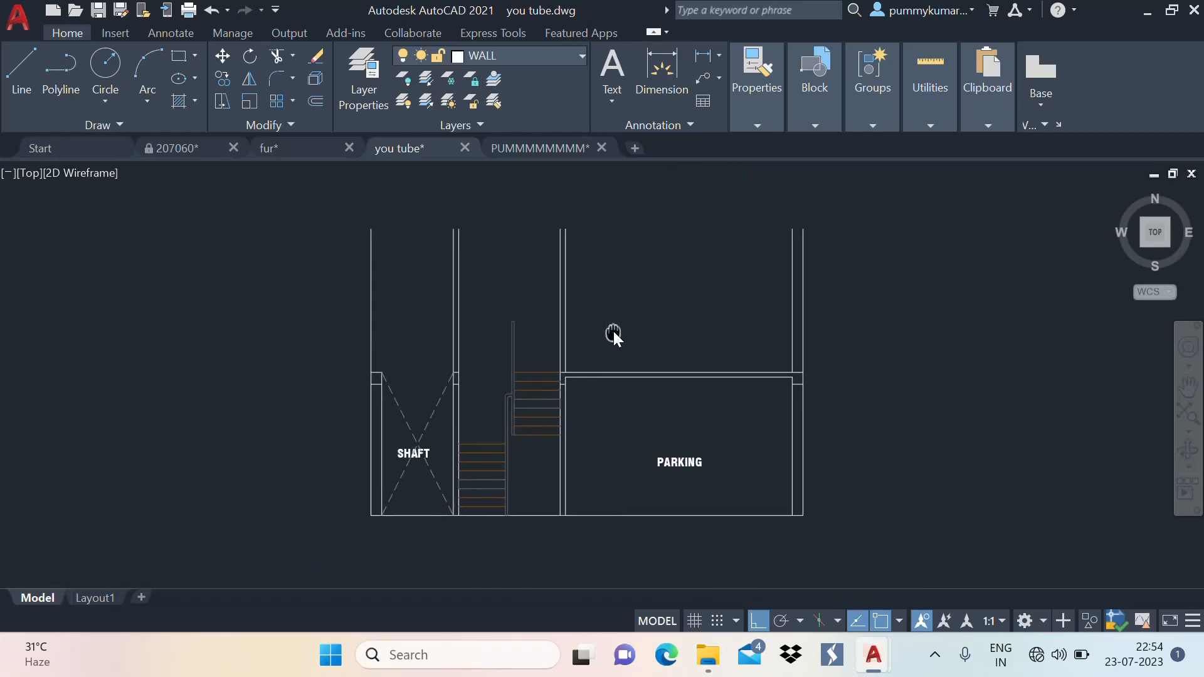
pyautogui.scroll(2, 488, 334)
pyautogui.moveTo(488, 333); pyautogui.dragTo(557, 309, button='middle')
pyautogui.scroll(-2, 649, 349)
pyautogui.moveTo(650, 355); pyautogui.dragTo(642, 375, button='middle')
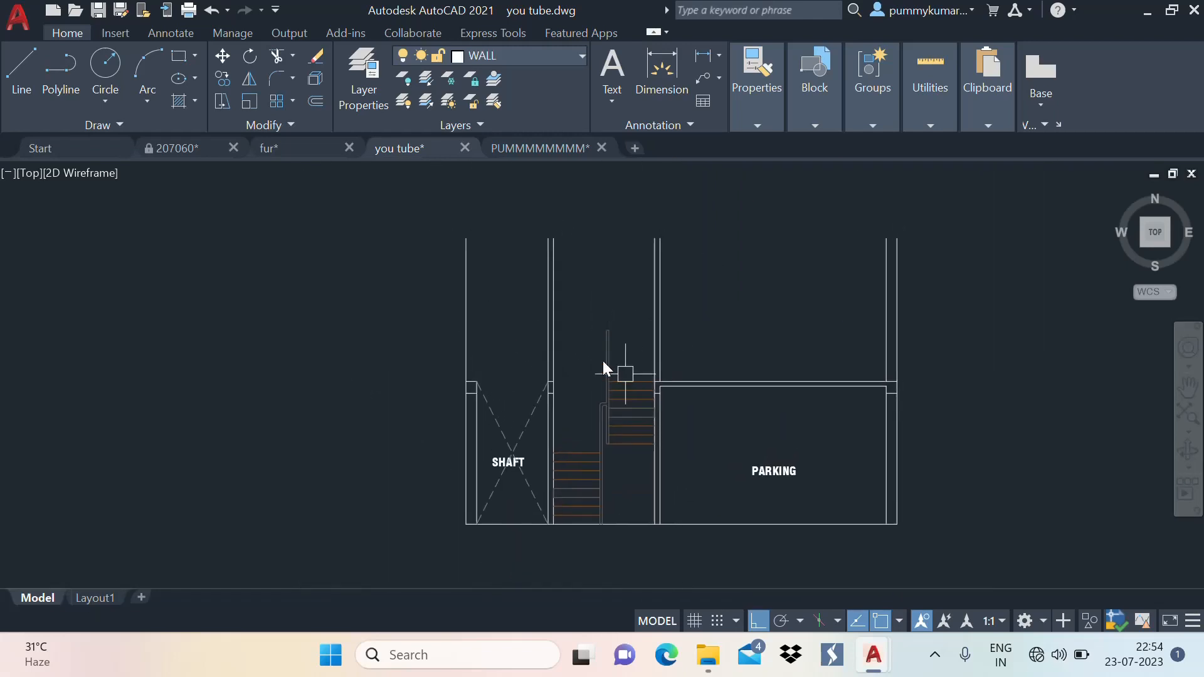
pyautogui.moveTo(602, 296); pyautogui.dragTo(605, 341, button='middle')
pyautogui.write('l')
pyautogui.press('Return')
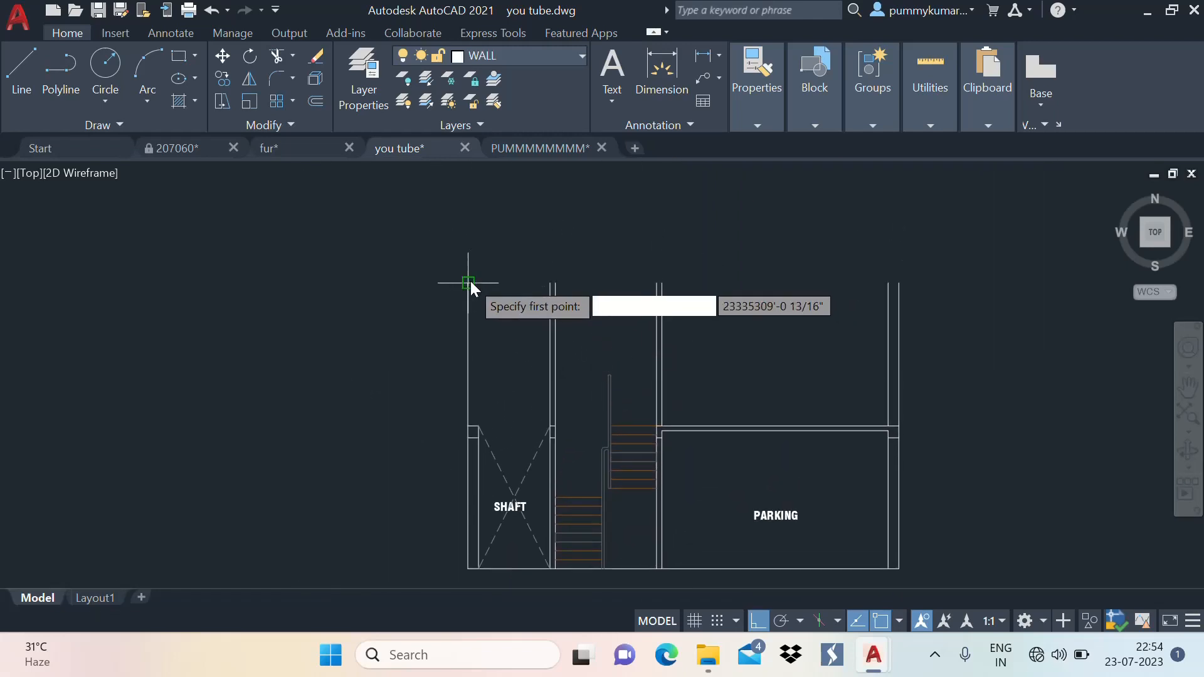
pyautogui.click(468, 283)
pyautogui.scroll(2, 894, 280)
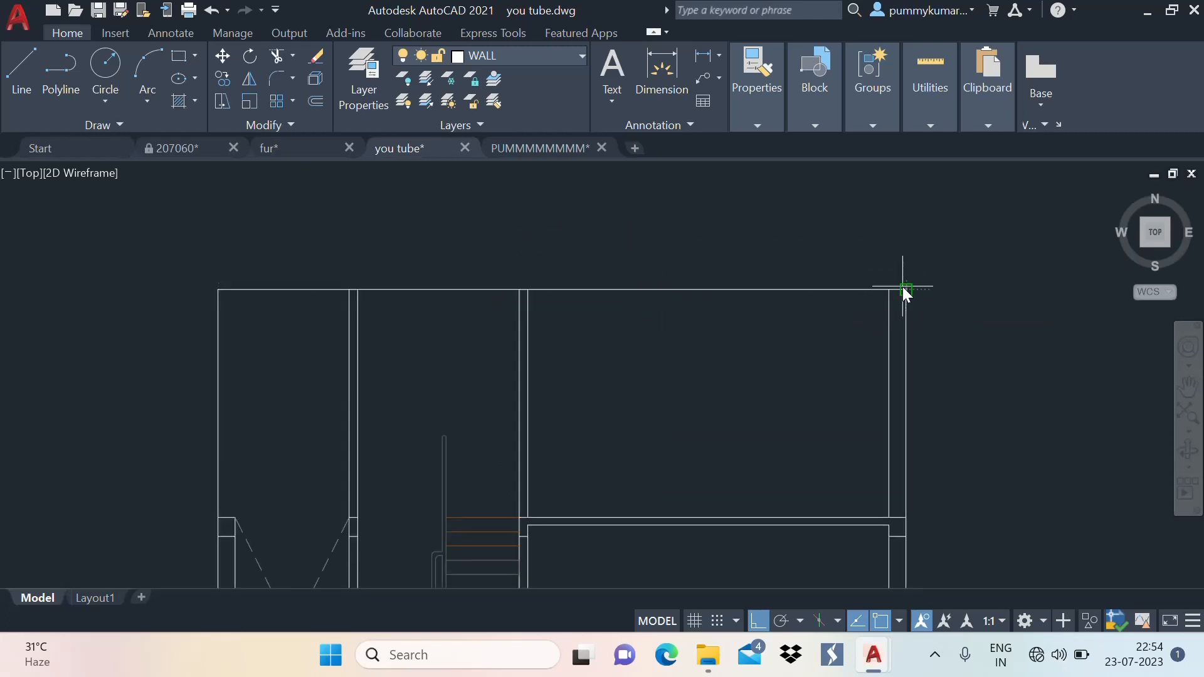
pyautogui.click(905, 290)
pyautogui.press('Return')
# Offset the top line 4" downward for the slab, and offset that copy a further 6" downward for the beams
pyautogui.moveTo(660, 306); pyautogui.dragTo(722, 282, button='middle')
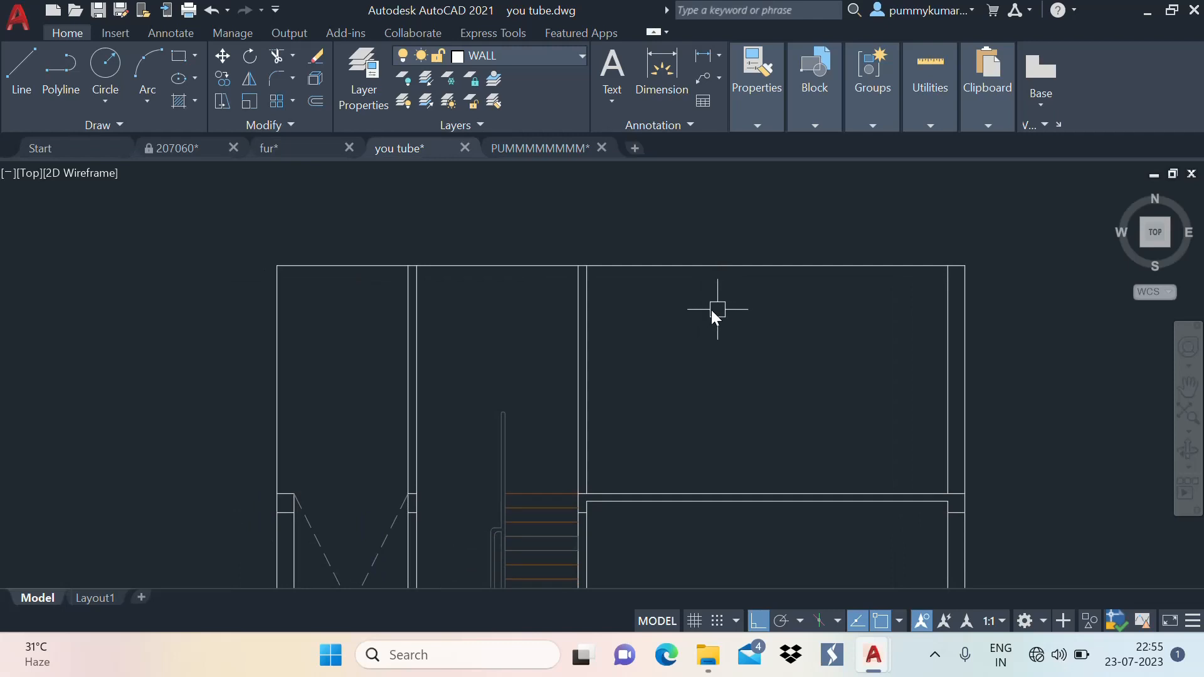
pyautogui.write('o')
pyautogui.press('Return')
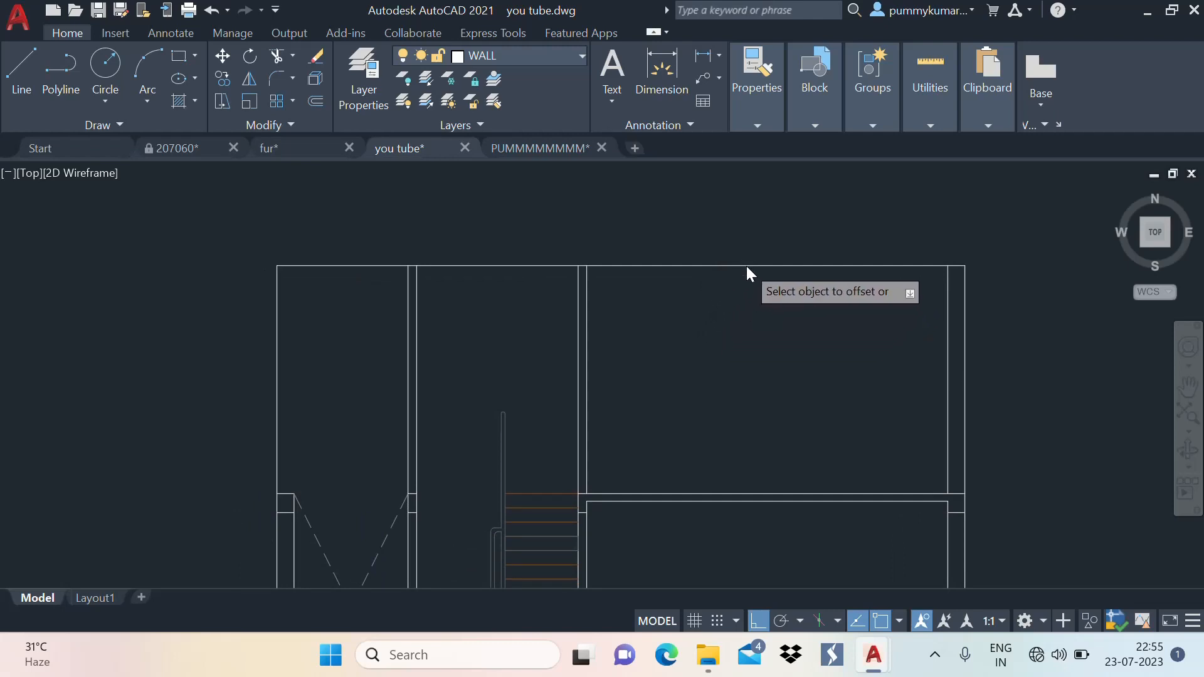
pyautogui.click(746, 265)
pyautogui.write('4')
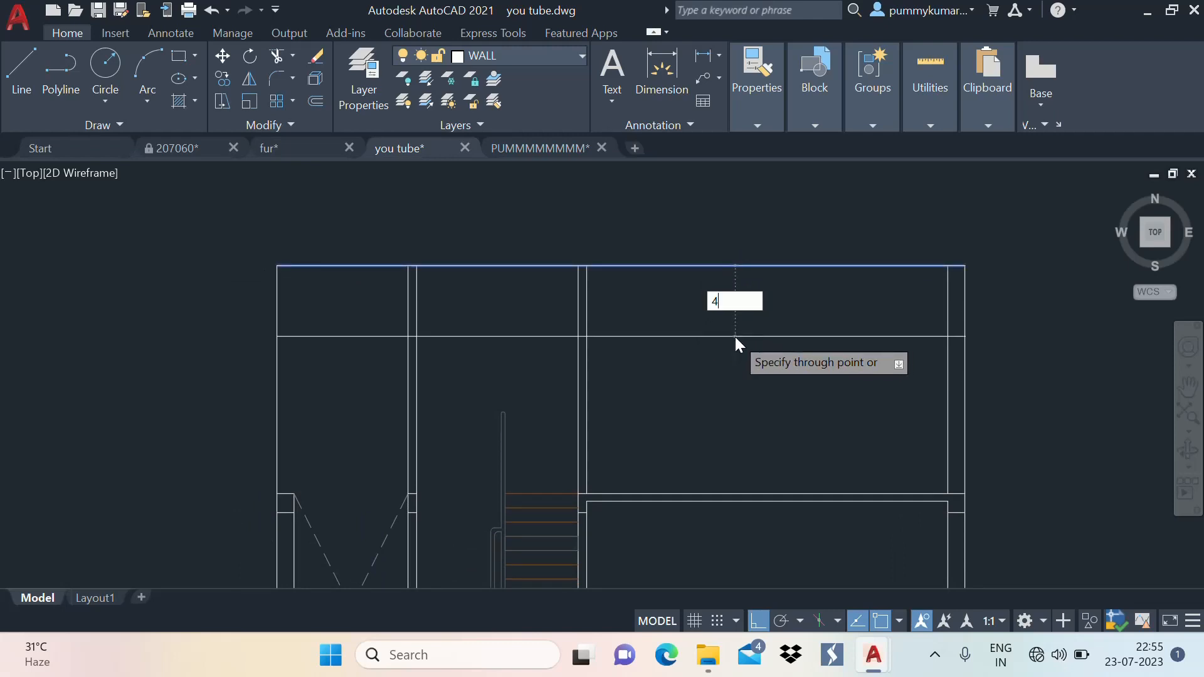
pyautogui.press('Return')
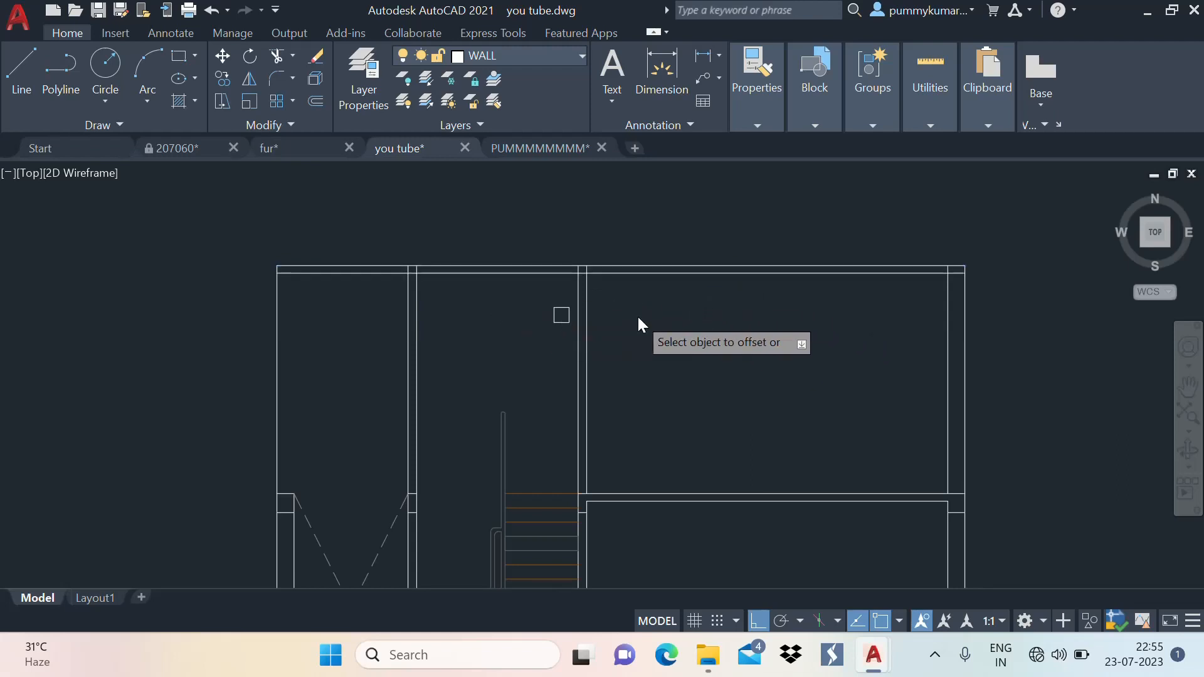
pyautogui.click(815, 273)
pyautogui.write('4')
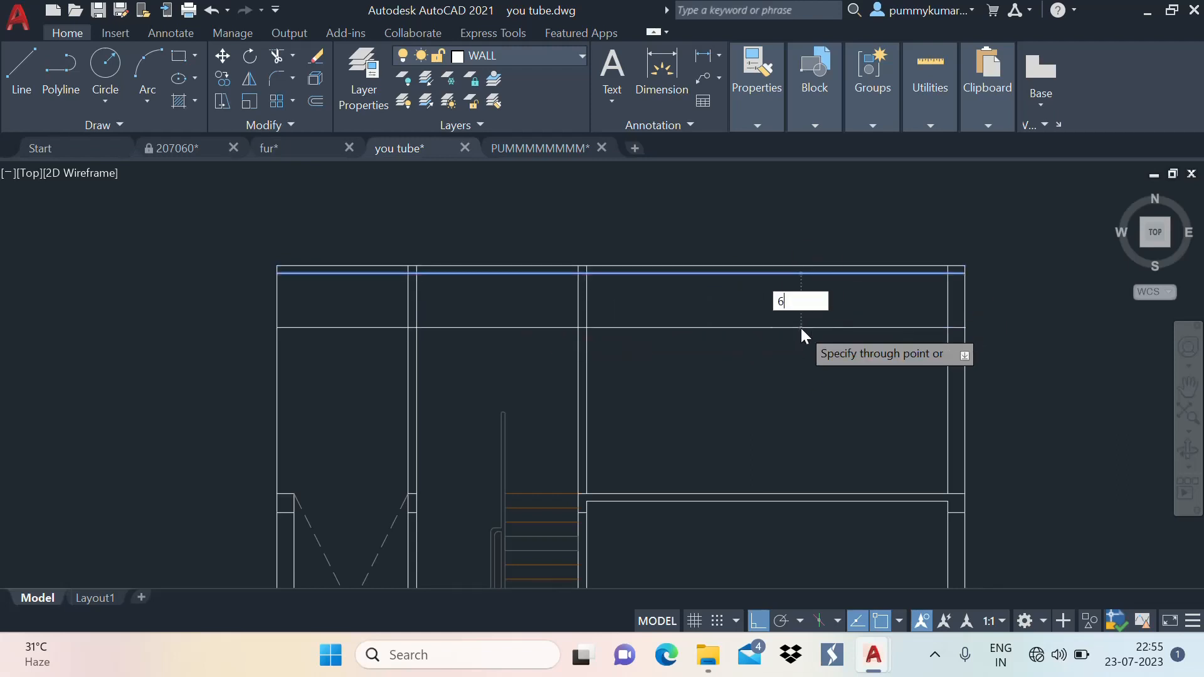
pyautogui.press('Return')
# Trim the beam line above the parking room and the excess slab and wall lines at the outer parking wall
pyautogui.scroll(3, 897, 301)
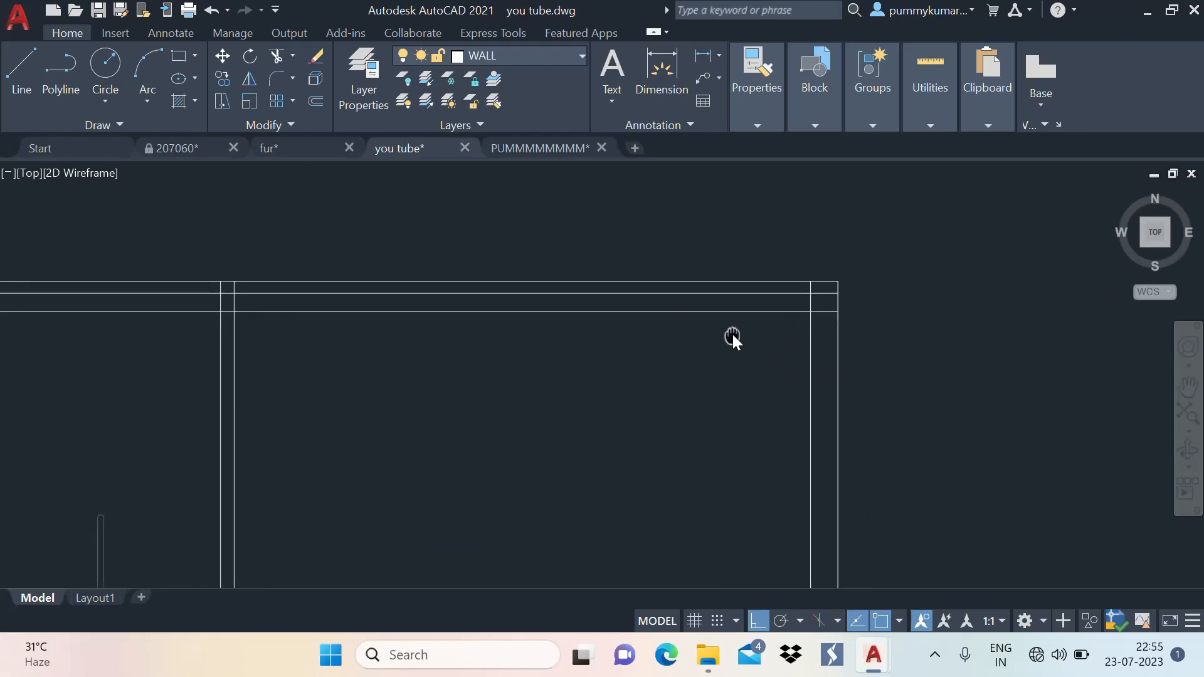
pyautogui.write('tr')
pyautogui.press('Return')
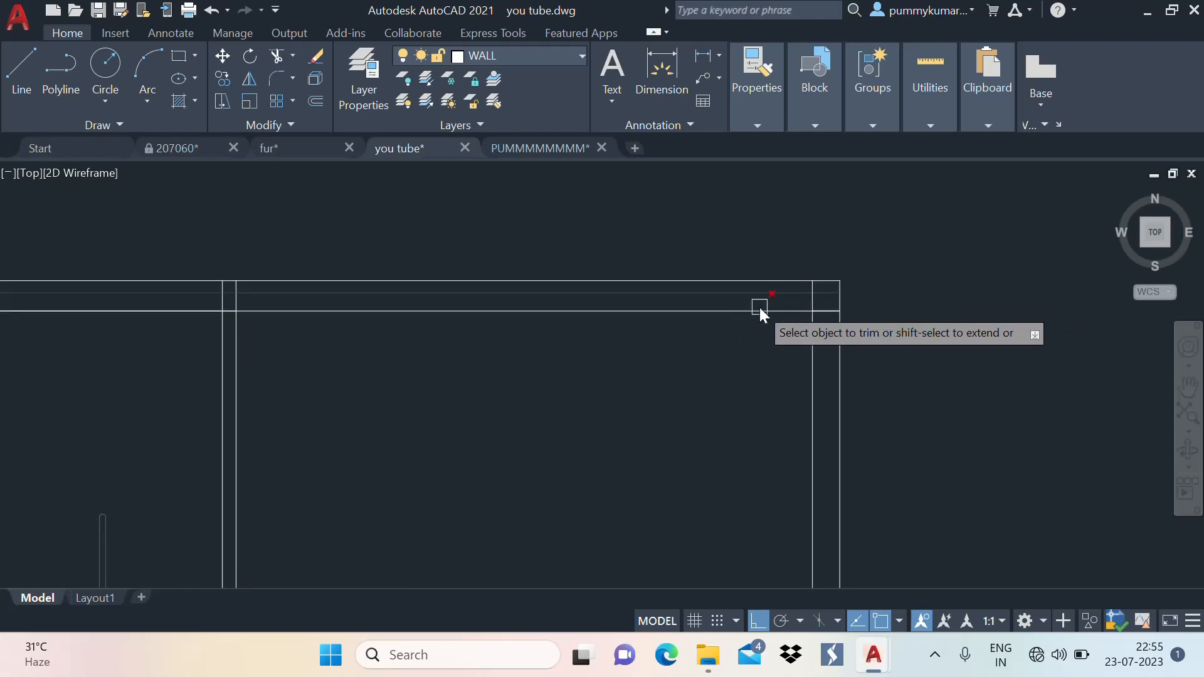
pyautogui.click(743, 313)
pyautogui.scroll(4, 819, 289)
pyautogui.click(784, 282)
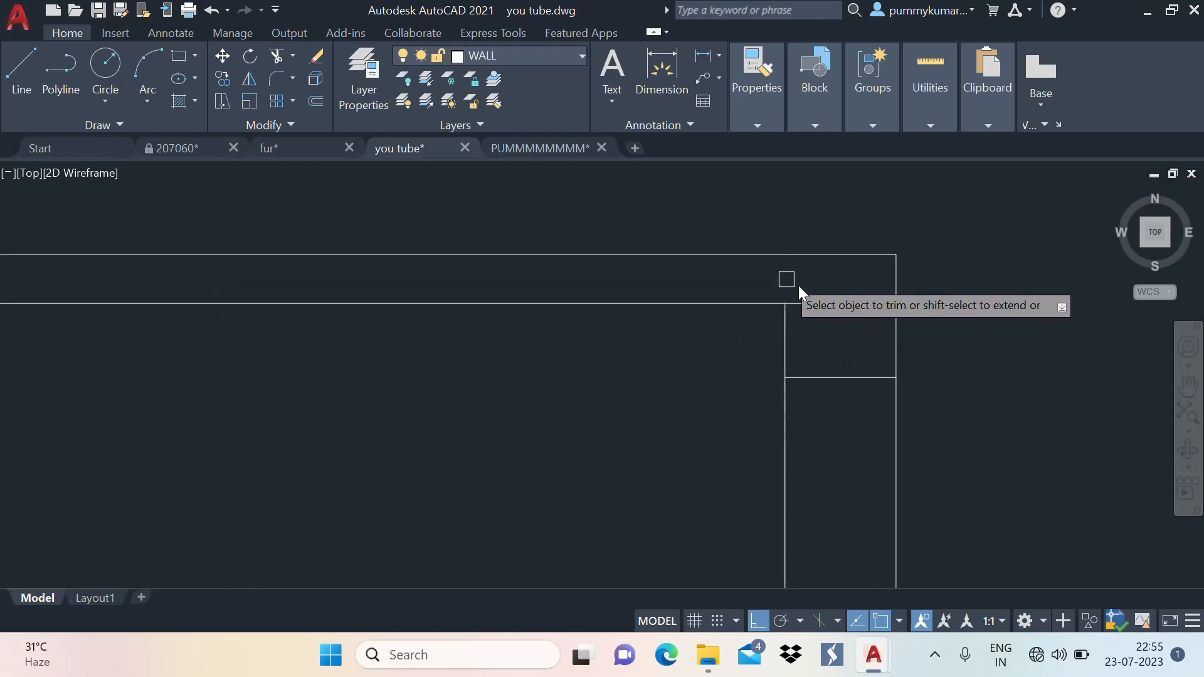
pyautogui.click(817, 303)
# Trim the beam line above the staircase and the overlapping slab and wall lines at the staircase-parking wall
pyautogui.scroll(-3, 947, 322)
pyautogui.moveTo(638, 307); pyautogui.dragTo(898, 314, button='middle')
pyautogui.scroll(-2, 898, 315)
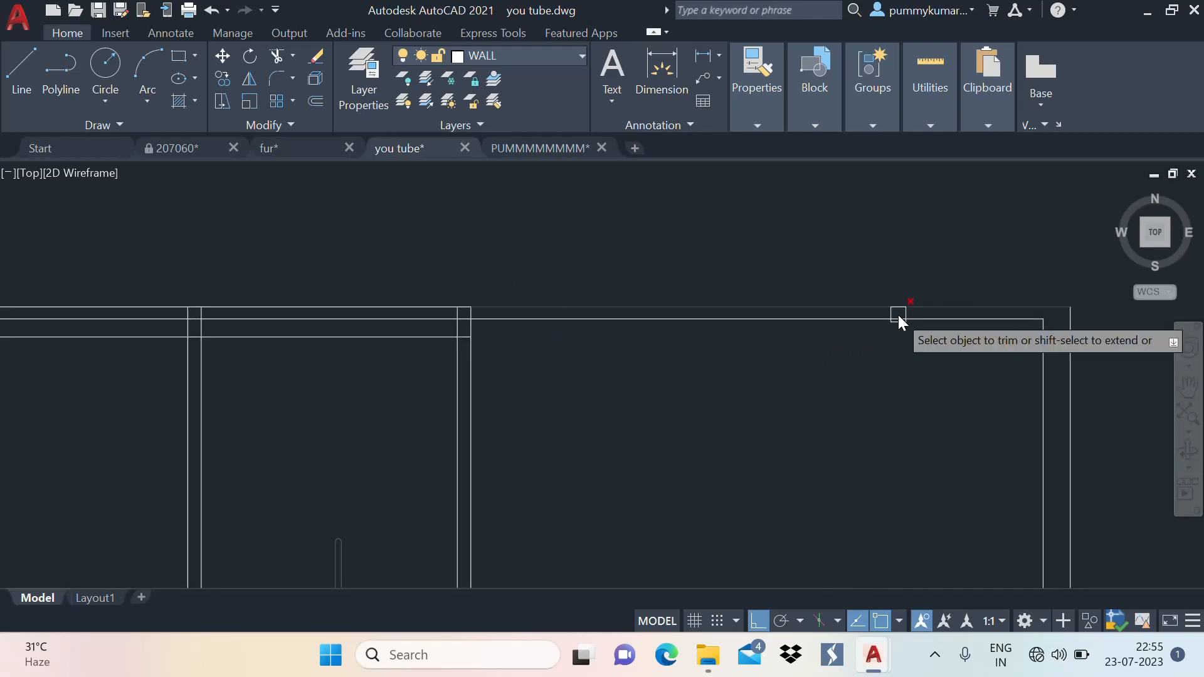
pyautogui.scroll(1, 445, 307)
pyautogui.scroll(-5, 630, 321)
pyautogui.moveTo(634, 321); pyautogui.dragTo(710, 319, button='middle')
pyautogui.scroll(4, 605, 334)
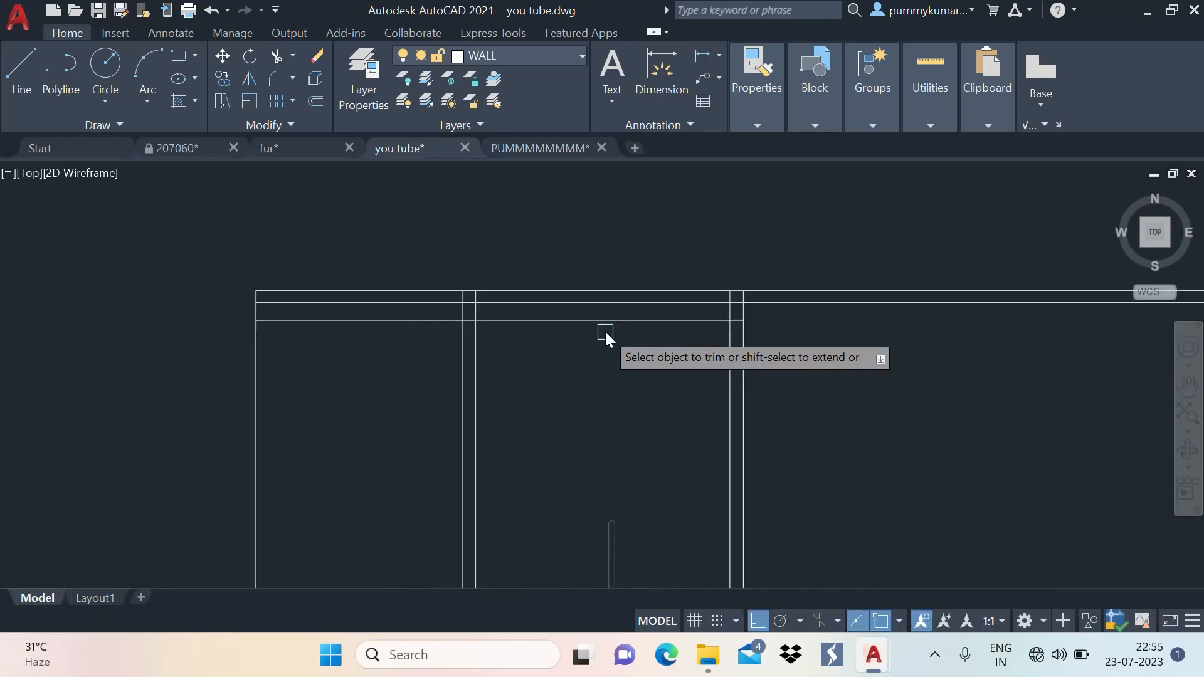
pyautogui.click(618, 323)
pyautogui.scroll(4, 740, 301)
pyautogui.click(713, 290)
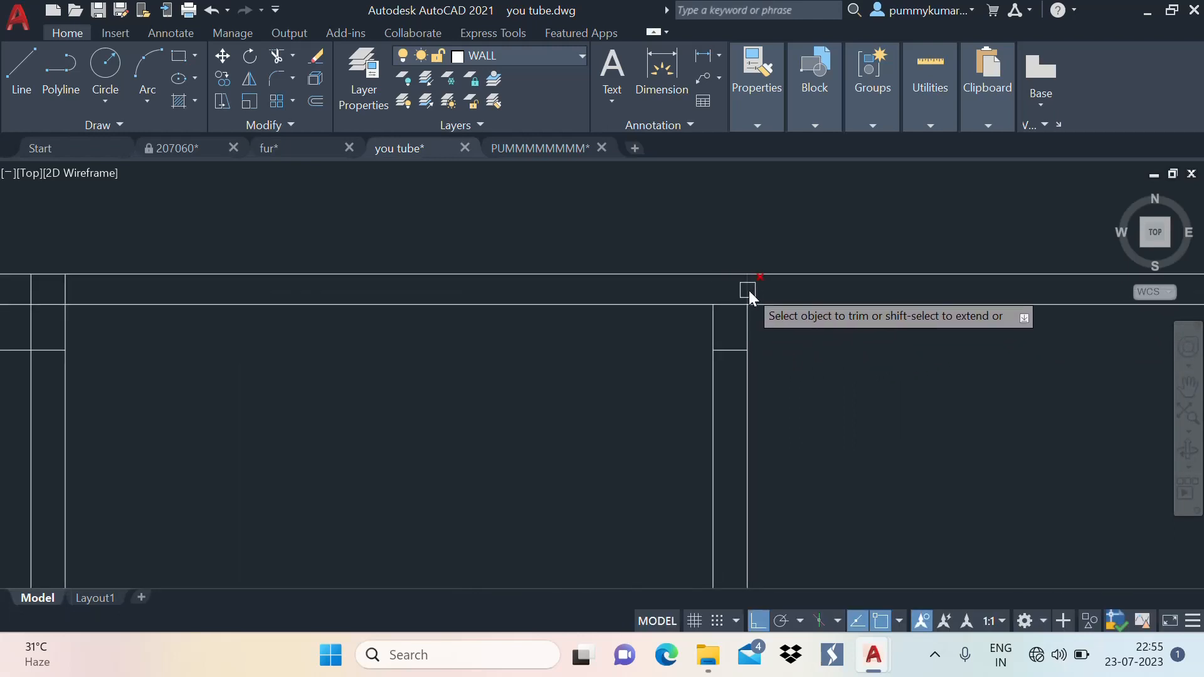
pyautogui.click(747, 291)
pyautogui.click(736, 301)
# Trim away the beam and slab lines above the shaft
pyautogui.scroll(-6, 784, 306)
pyautogui.scroll(2, 574, 318)
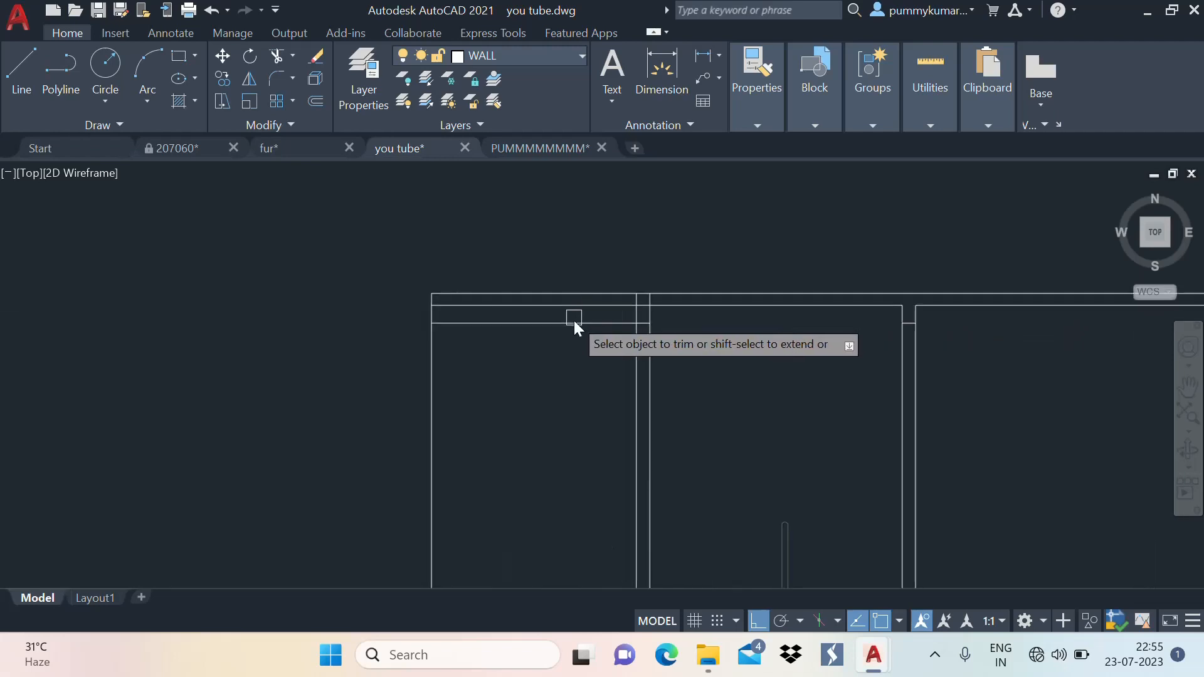
pyautogui.click(573, 326)
pyautogui.click(585, 306)
pyautogui.click(578, 297)
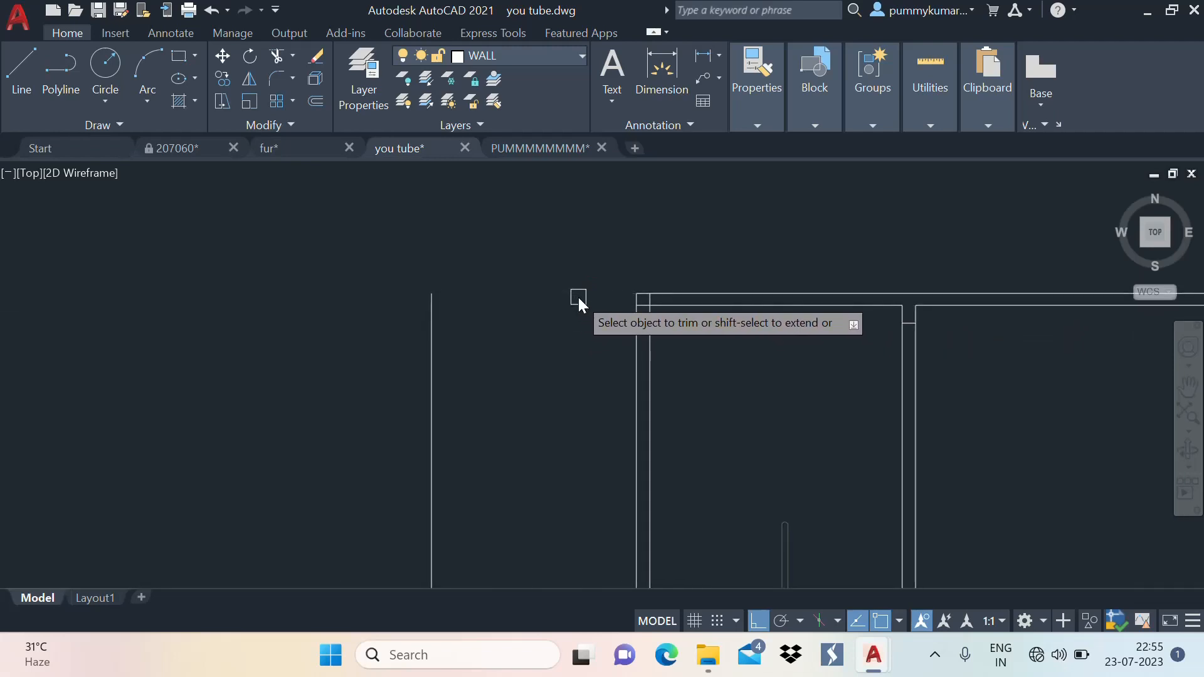
# Trim the overlapping slab and wall lines at the top of the wall between shaft and staircase
pyautogui.scroll(-3, 536, 231)
pyautogui.moveTo(570, 231); pyautogui.dragTo(570, 251, button='middle')
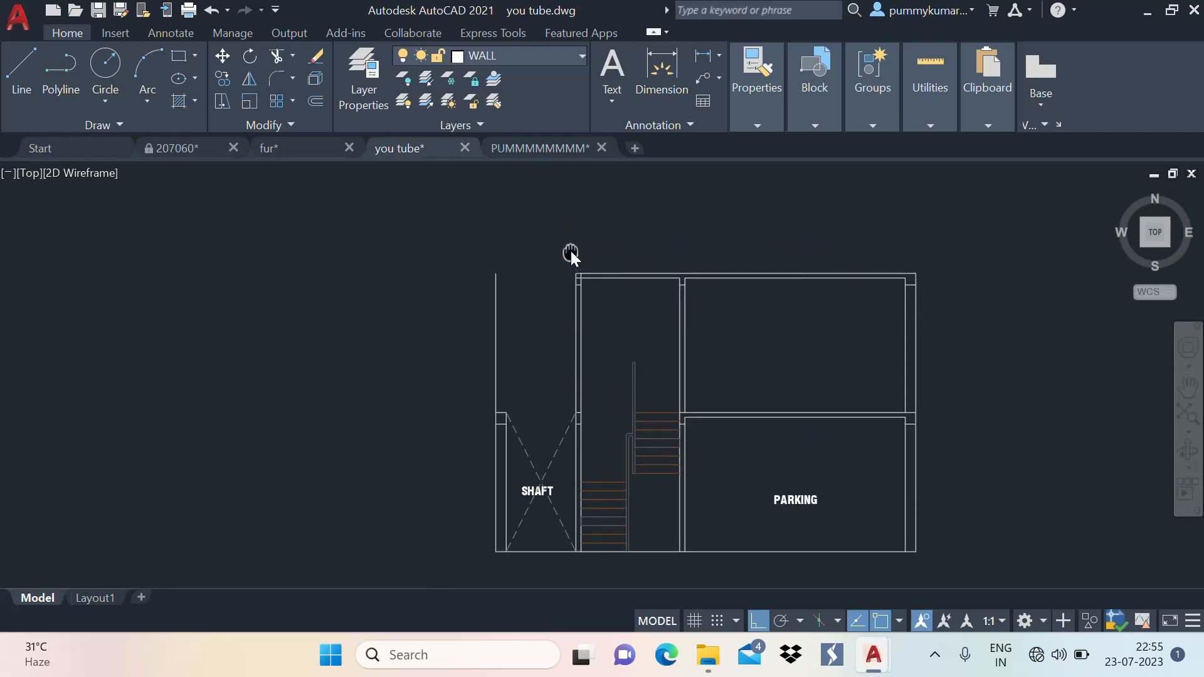
pyautogui.scroll(7, 527, 275)
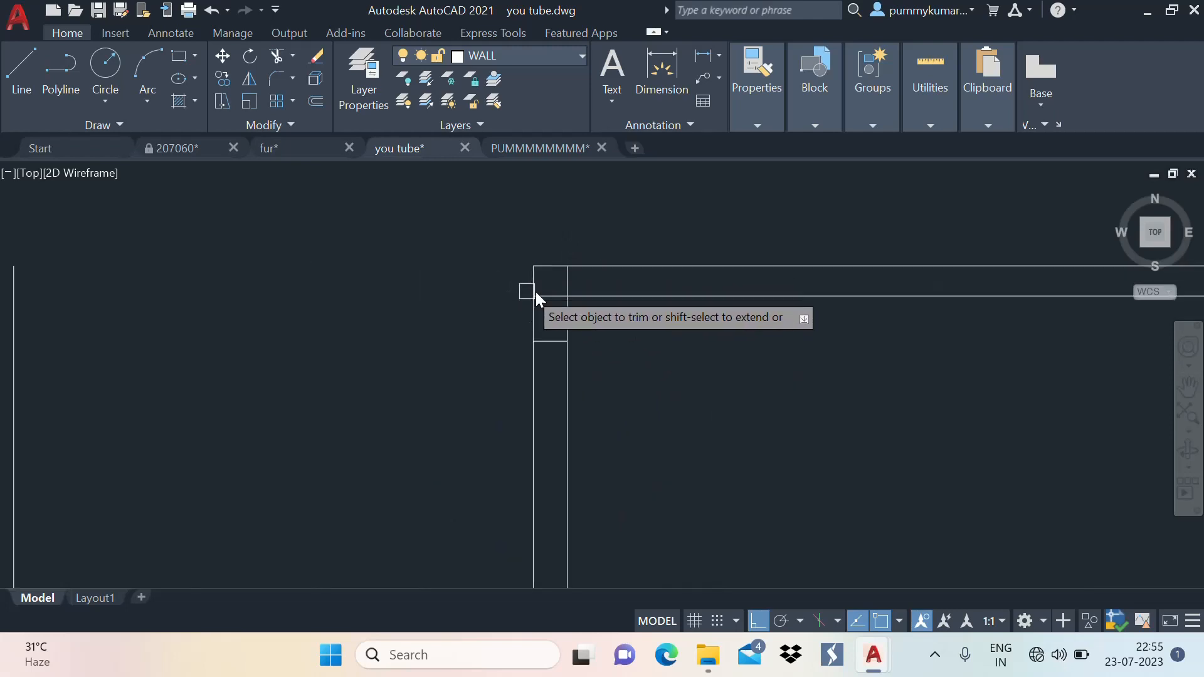
pyautogui.scroll(-6, 555, 265)
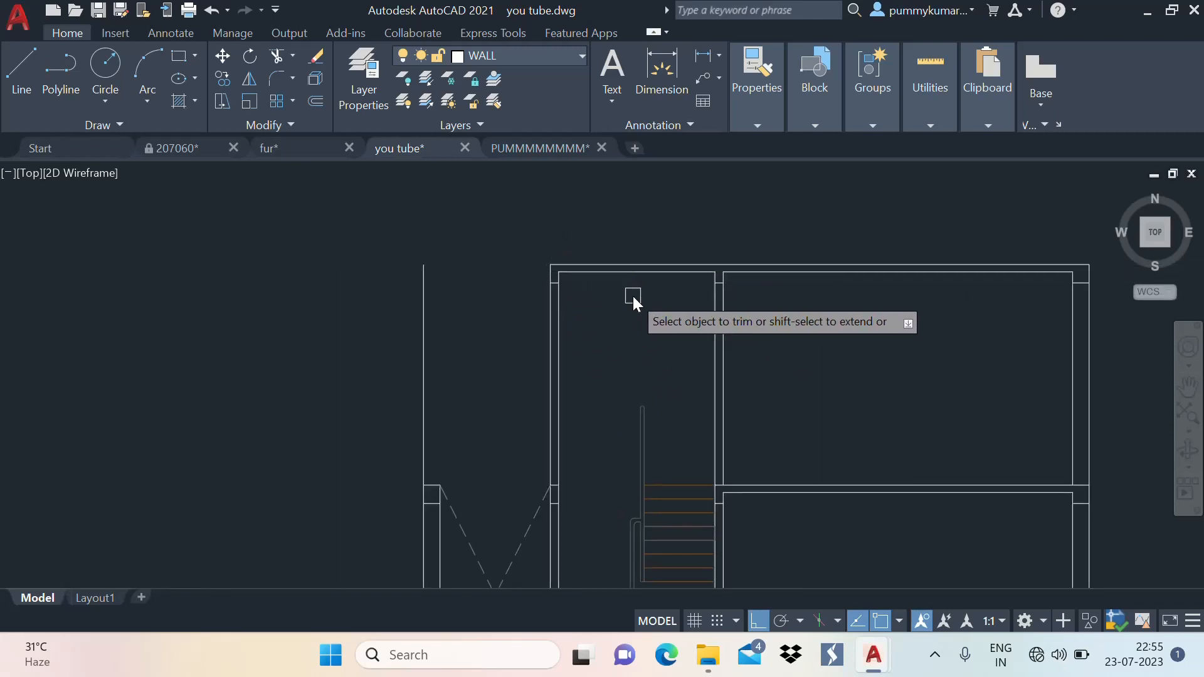
# Extend the wall faces beside the staircase up to the top line and trim away the slab lines between them
pyautogui.moveTo(664, 253)
pyautogui.mouseDown(button='middle')
pyautogui.moveTo(683, 264)
pyautogui.moveTo(676, 210)
pyautogui.moveTo(656, 349)
pyautogui.mouseUp(button='middle')
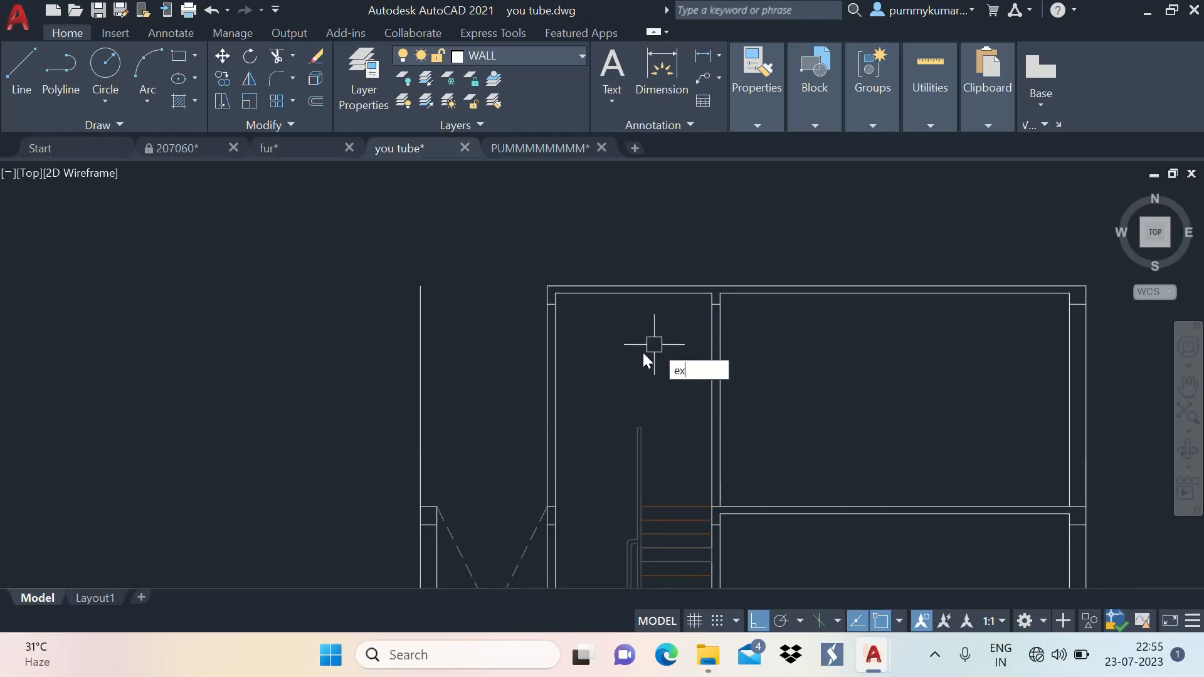
pyautogui.scroll(2, 573, 315)
pyautogui.click(541, 342)
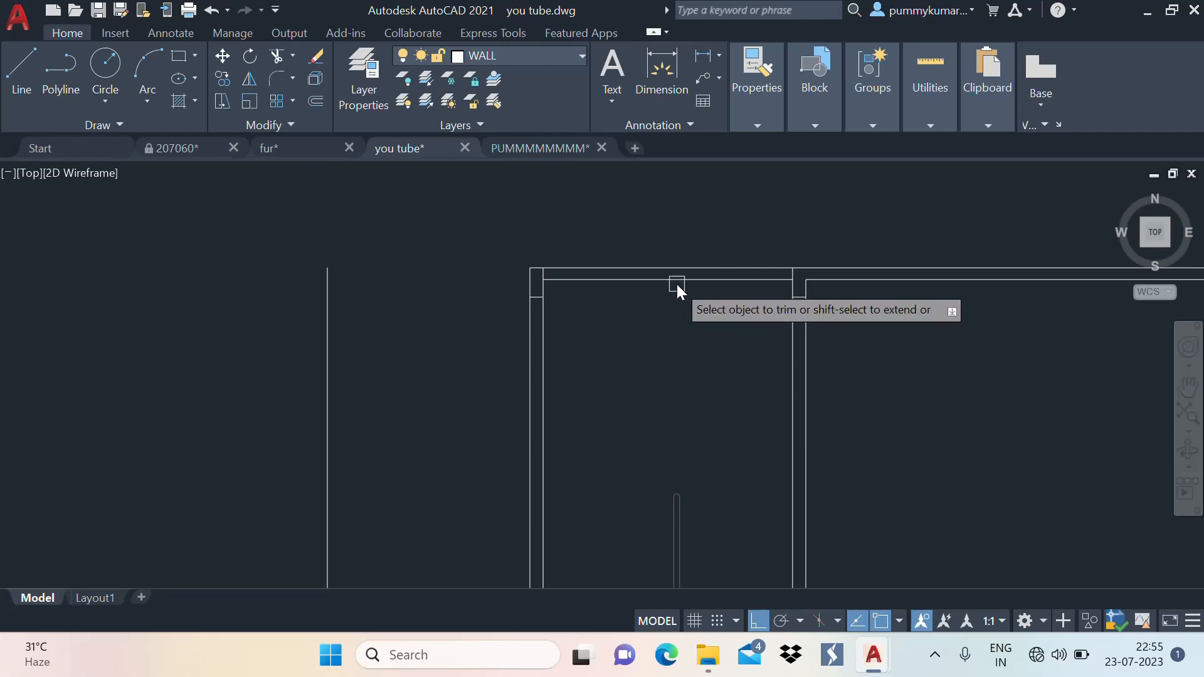
pyautogui.scroll(-5, 658, 254)
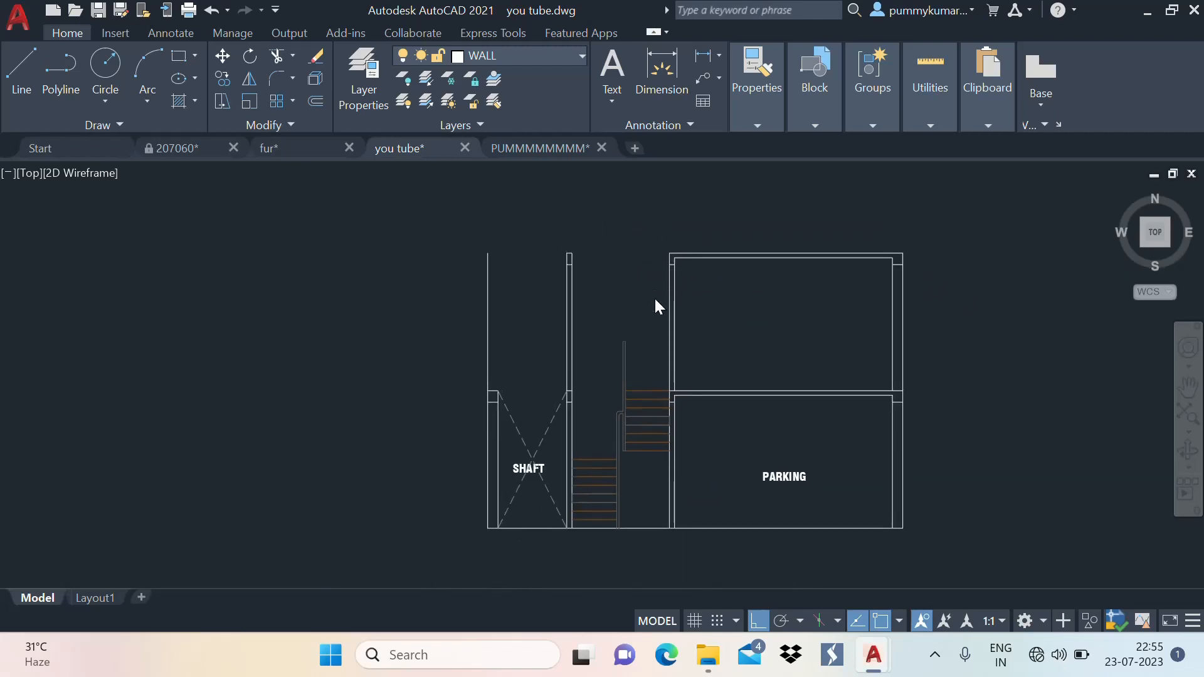
# Stretch the upper ends of the shaft's two dashed diagonals to the top of the upper-floor walls
pyautogui.scroll(2, 678, 367)
pyautogui.scroll(-2, 759, 342)
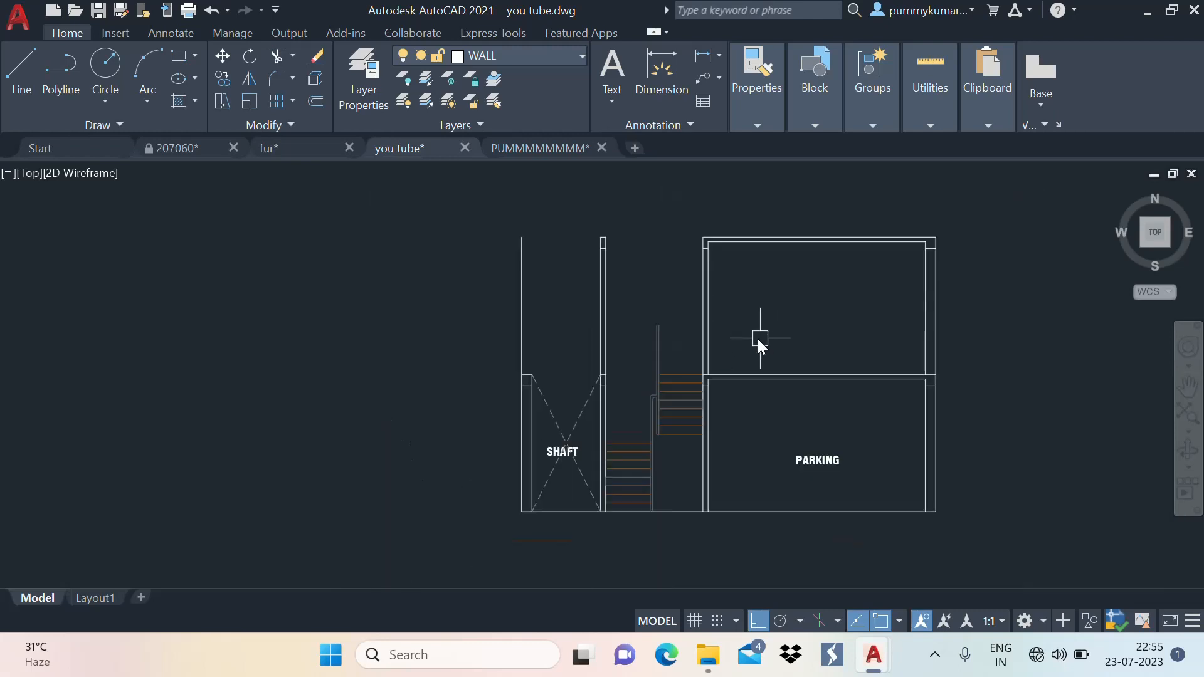
pyautogui.moveTo(795, 322); pyautogui.dragTo(782, 355, button='middle')
pyautogui.scroll(5, 536, 416)
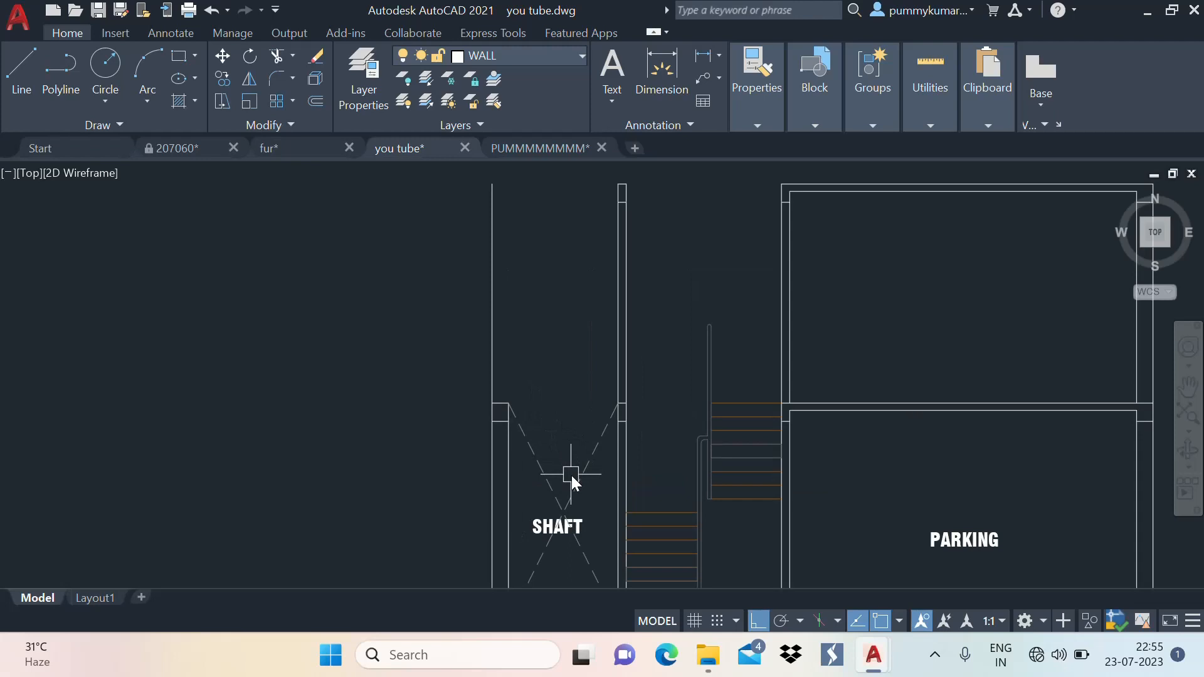
pyautogui.click(593, 502)
pyautogui.click(525, 491)
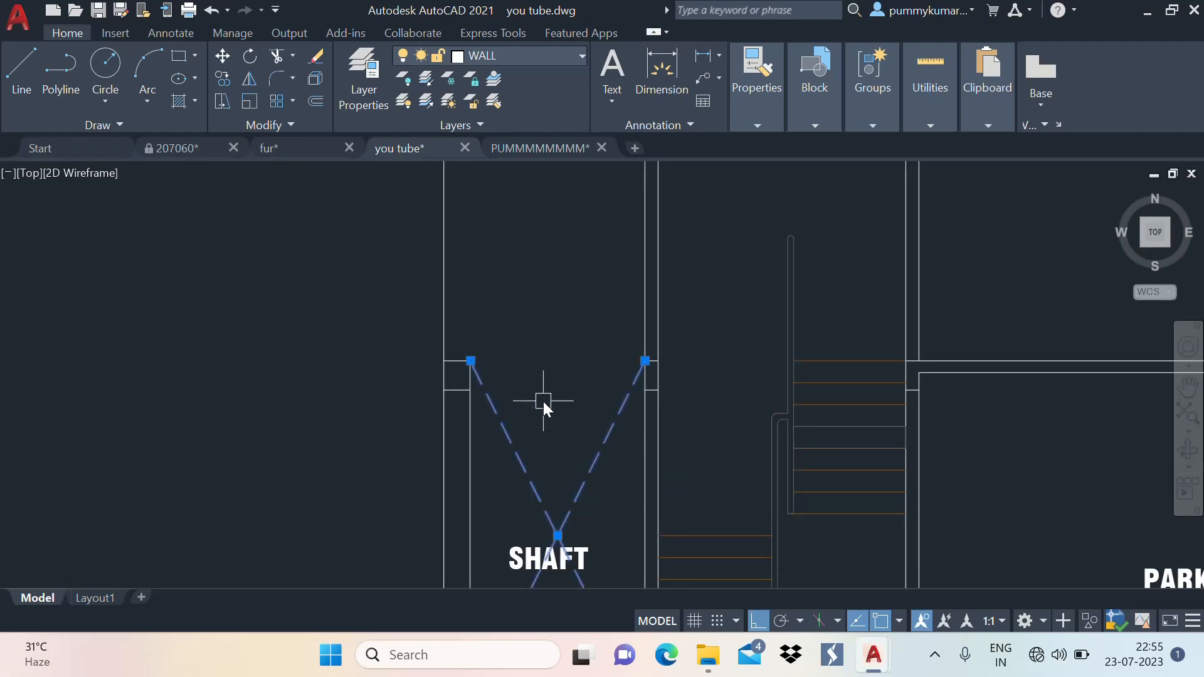
pyautogui.click(645, 363)
pyautogui.scroll(-5, 643, 362)
pyautogui.scroll(3, 585, 318)
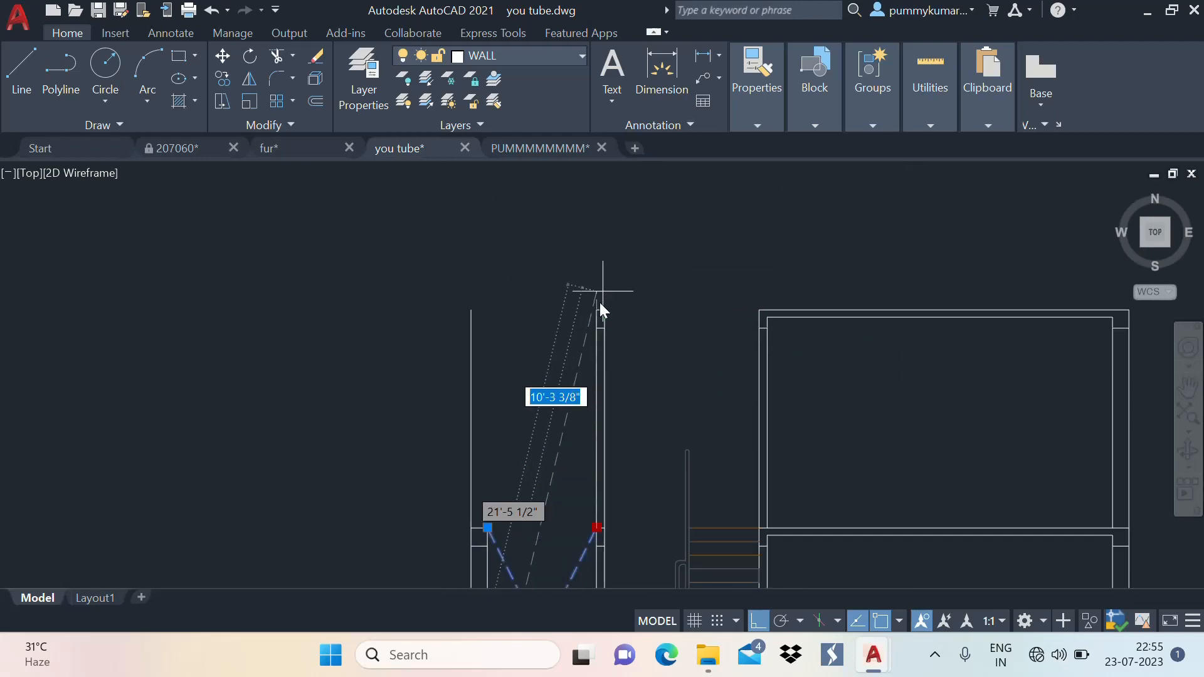
pyautogui.click(594, 310)
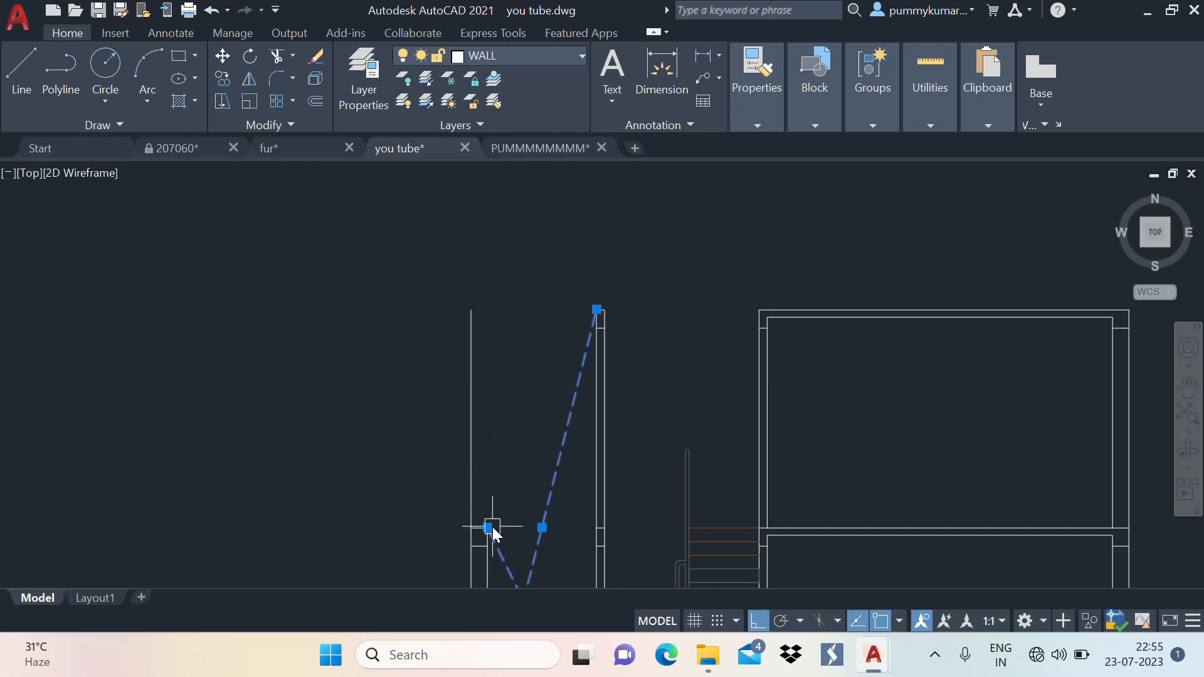
pyautogui.click(488, 528)
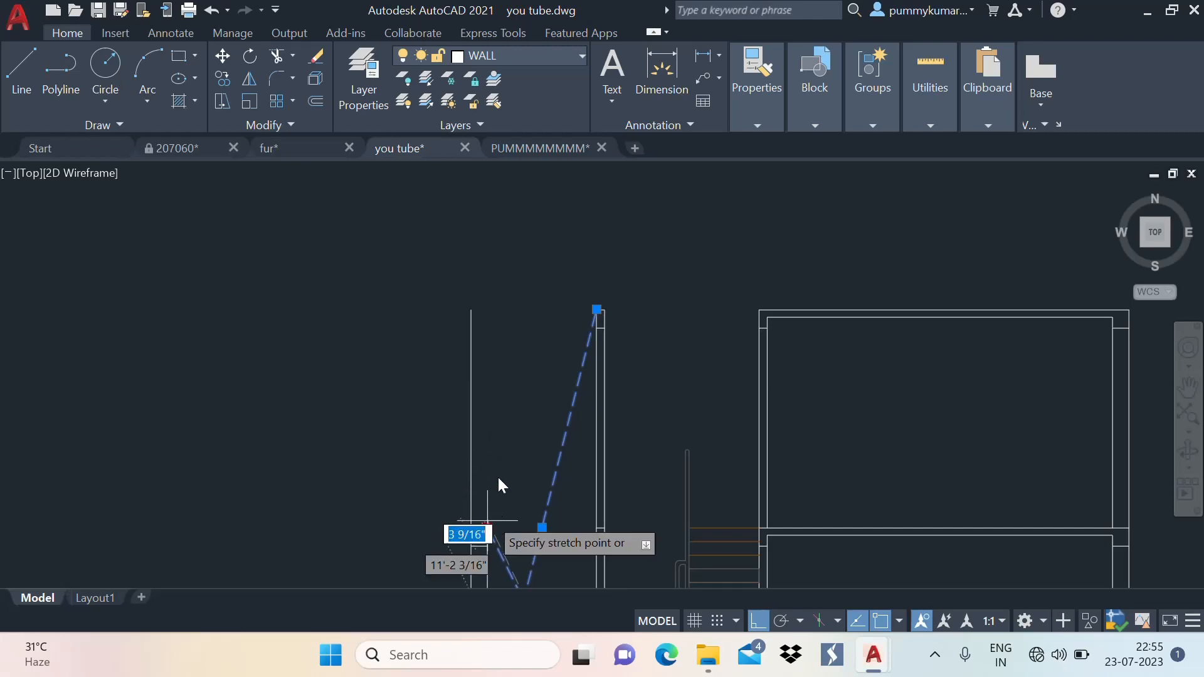
pyautogui.click(474, 315)
pyautogui.scroll(-4, 574, 260)
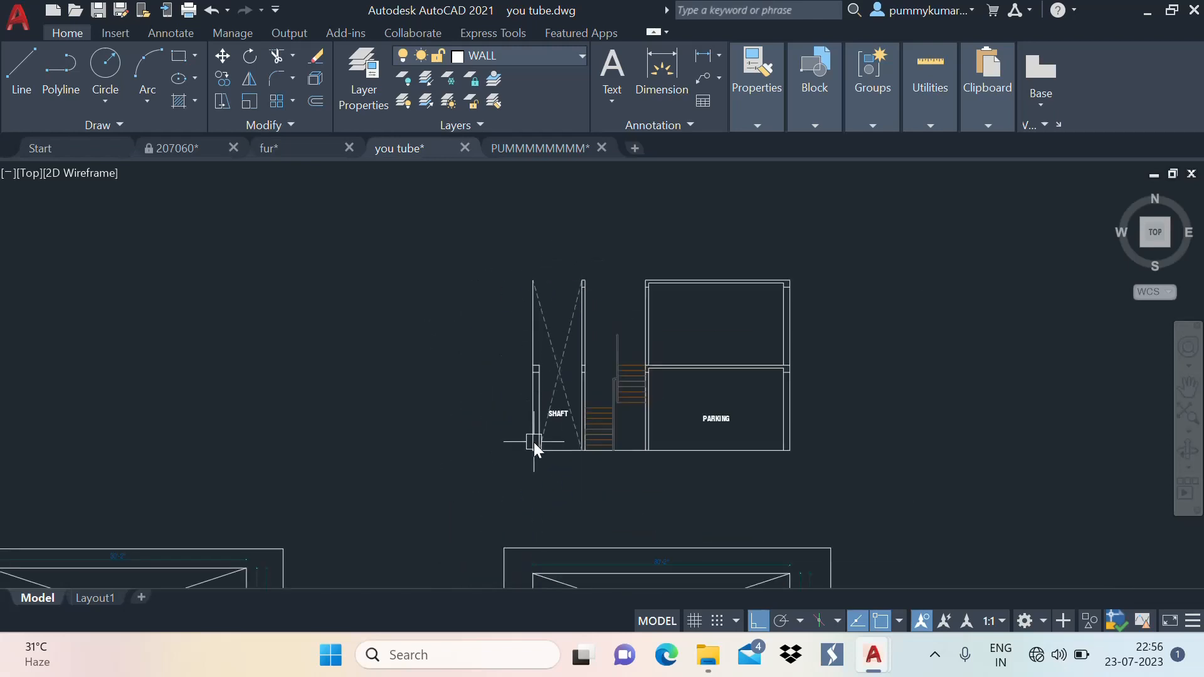
# Move the SHAFT label straight up to just above the crossing of the dashed diagonals
pyautogui.scroll(5, 589, 336)
pyautogui.scroll(-4, 596, 453)
pyautogui.click(578, 421)
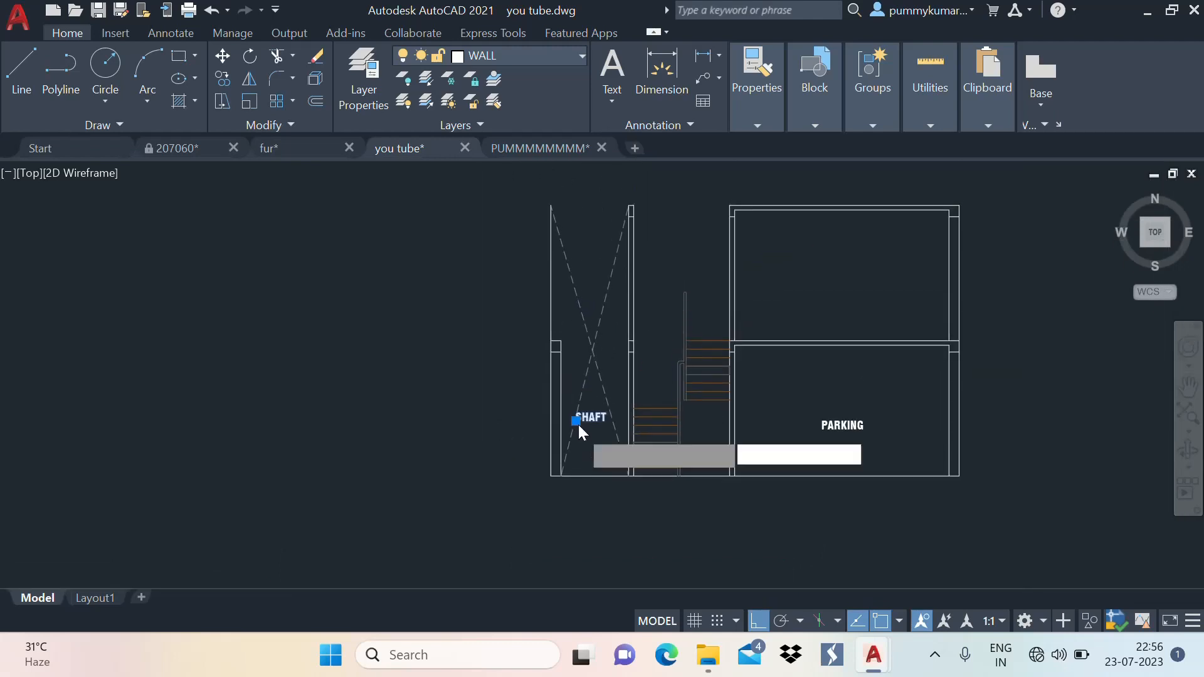
pyautogui.scroll(3, 580, 423)
pyautogui.click(598, 435)
pyautogui.scroll(-2, 596, 532)
pyautogui.scroll(3, 560, 313)
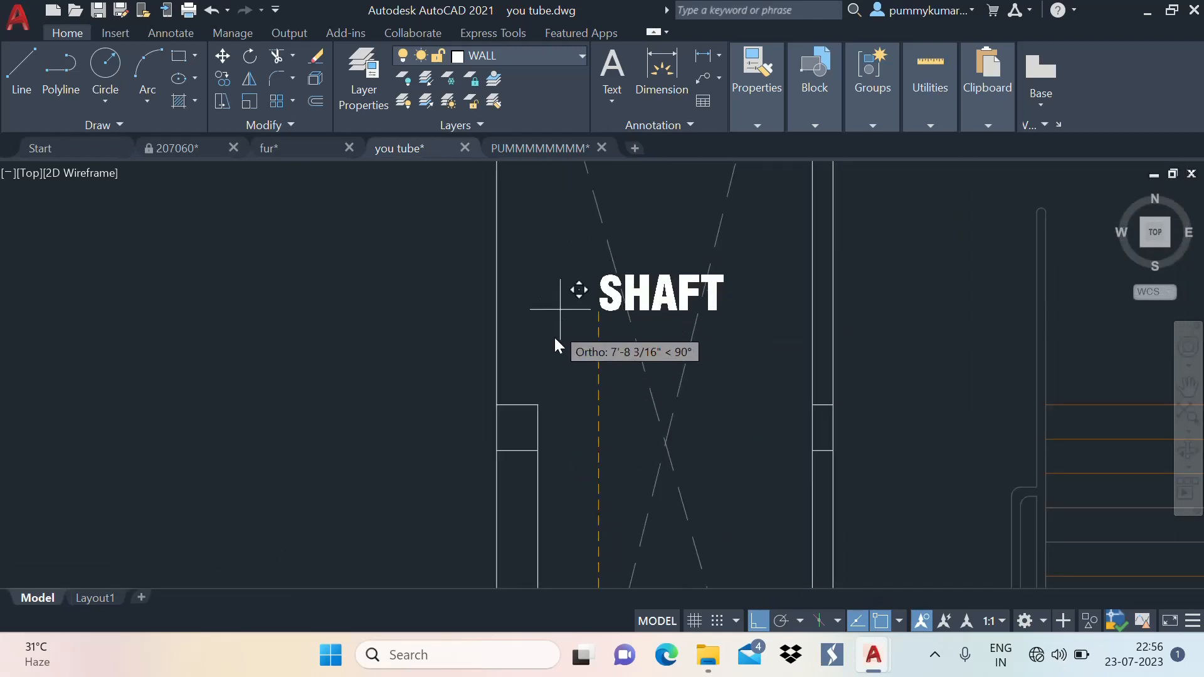
pyautogui.click(559, 368)
pyautogui.scroll(-4, 580, 306)
pyautogui.scroll(1, 596, 398)
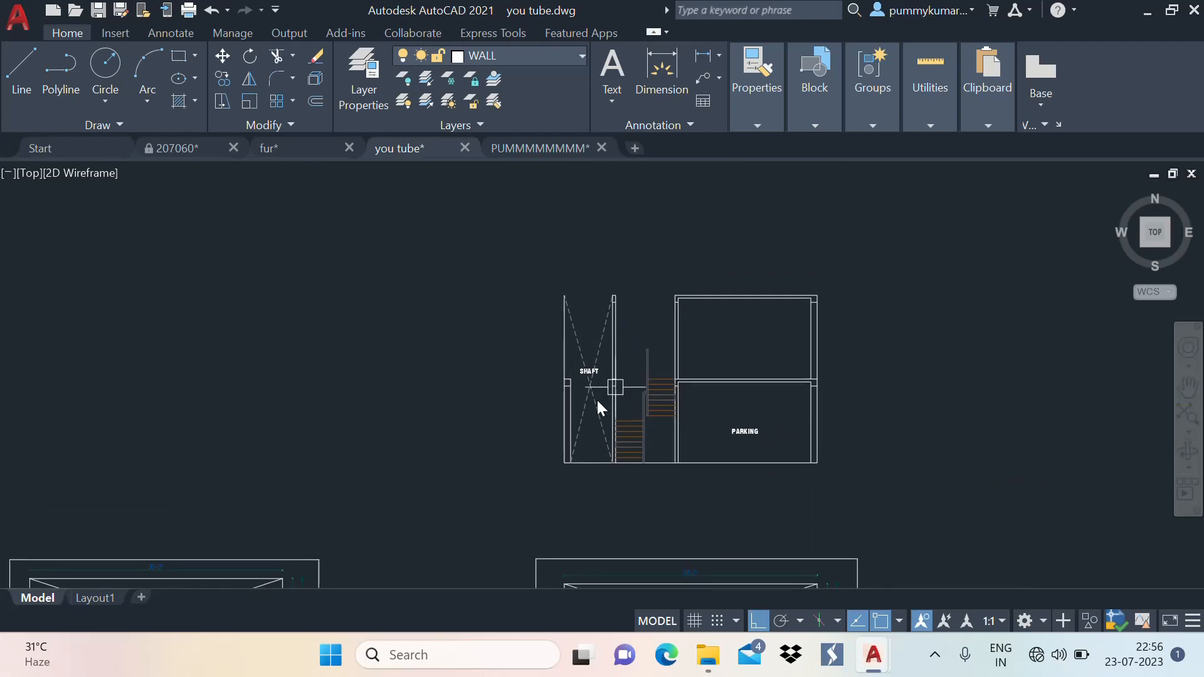
# Copy the KITCHEN label from the floor plan into the upper-floor room above the parking in the section
pyautogui.scroll(4, 586, 381)
pyautogui.scroll(-4, 568, 330)
pyautogui.moveTo(651, 354)
pyautogui.mouseDown(button='middle')
pyautogui.moveTo(609, 371)
pyautogui.moveTo(654, 357)
pyautogui.mouseUp(button='middle')
pyautogui.scroll(2, 644, 379)
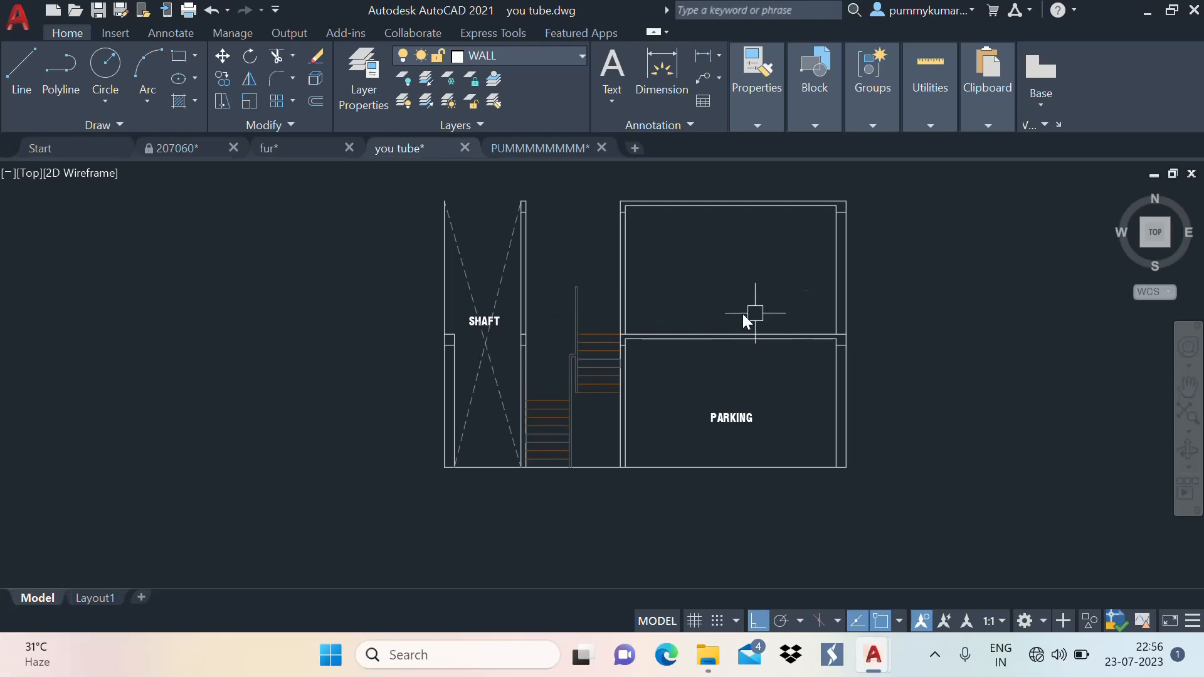
pyautogui.moveTo(608, 275); pyautogui.dragTo(722, 281, button='middle')
pyautogui.scroll(-6, 825, 304)
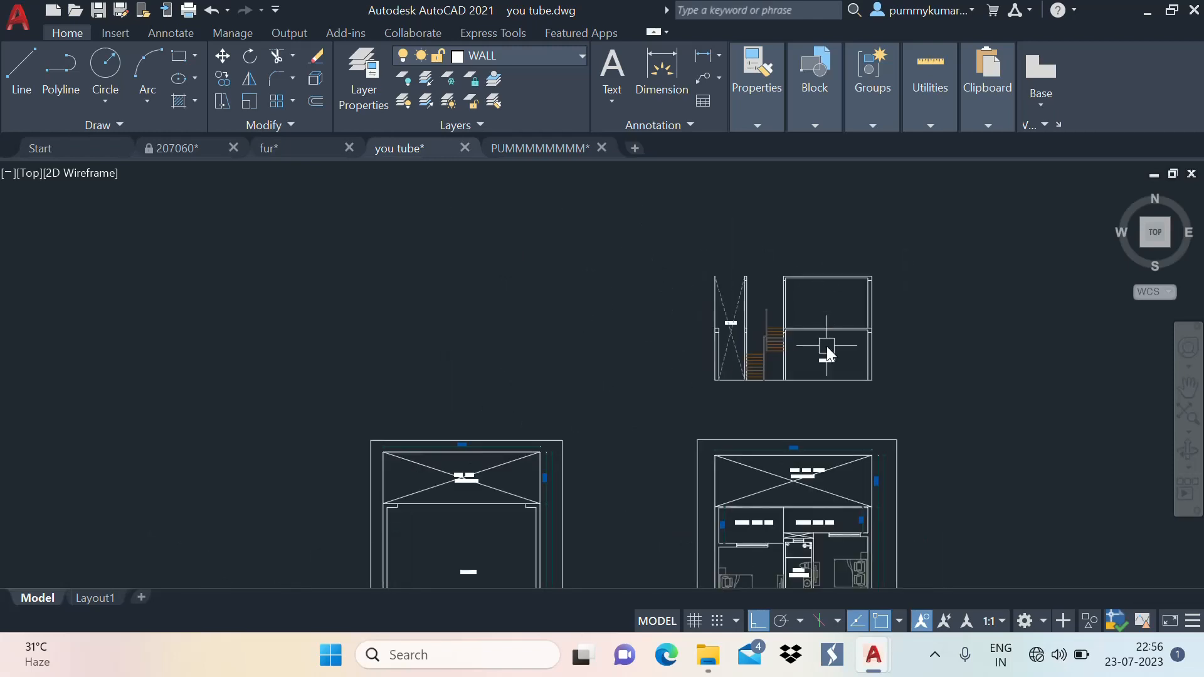
pyautogui.scroll(2, 809, 292)
pyautogui.scroll(5, 742, 307)
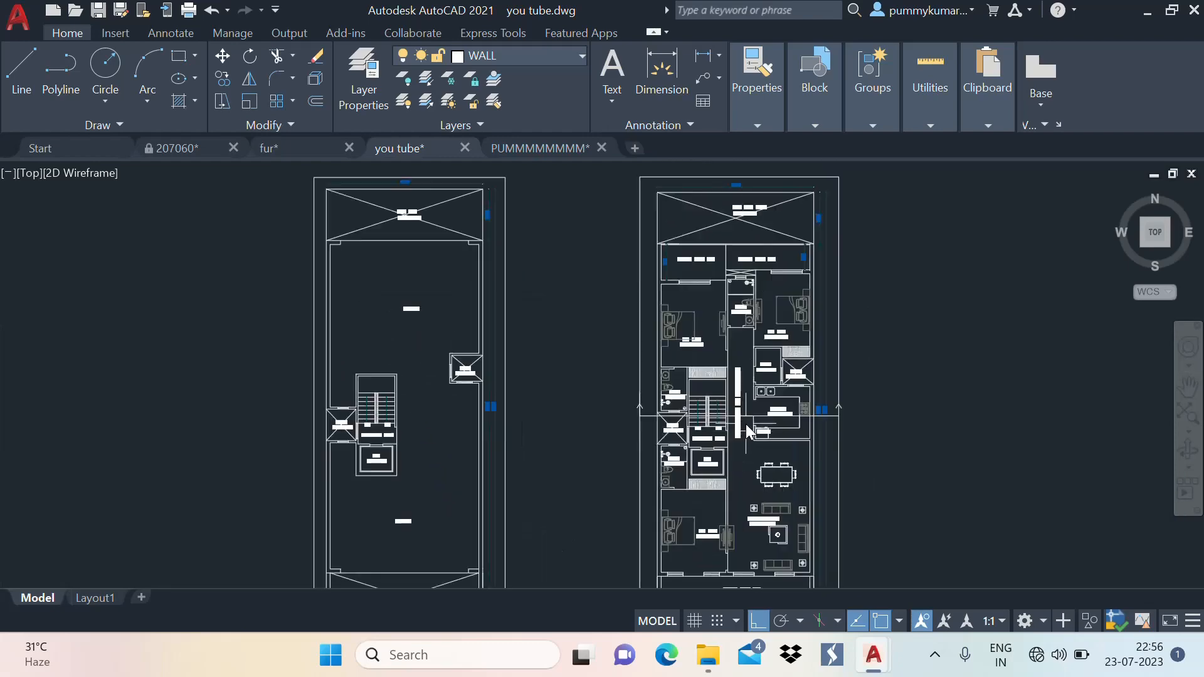
pyautogui.scroll(3, 809, 402)
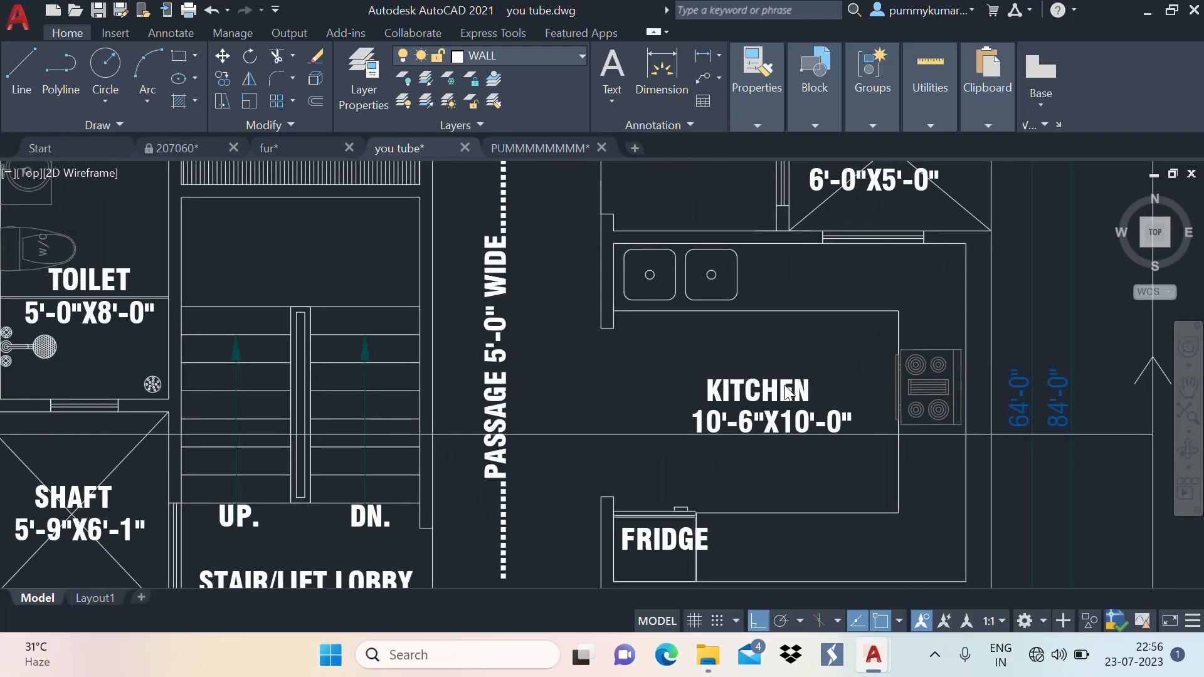
pyautogui.click(784, 385)
pyautogui.write('co')
pyautogui.press('space')
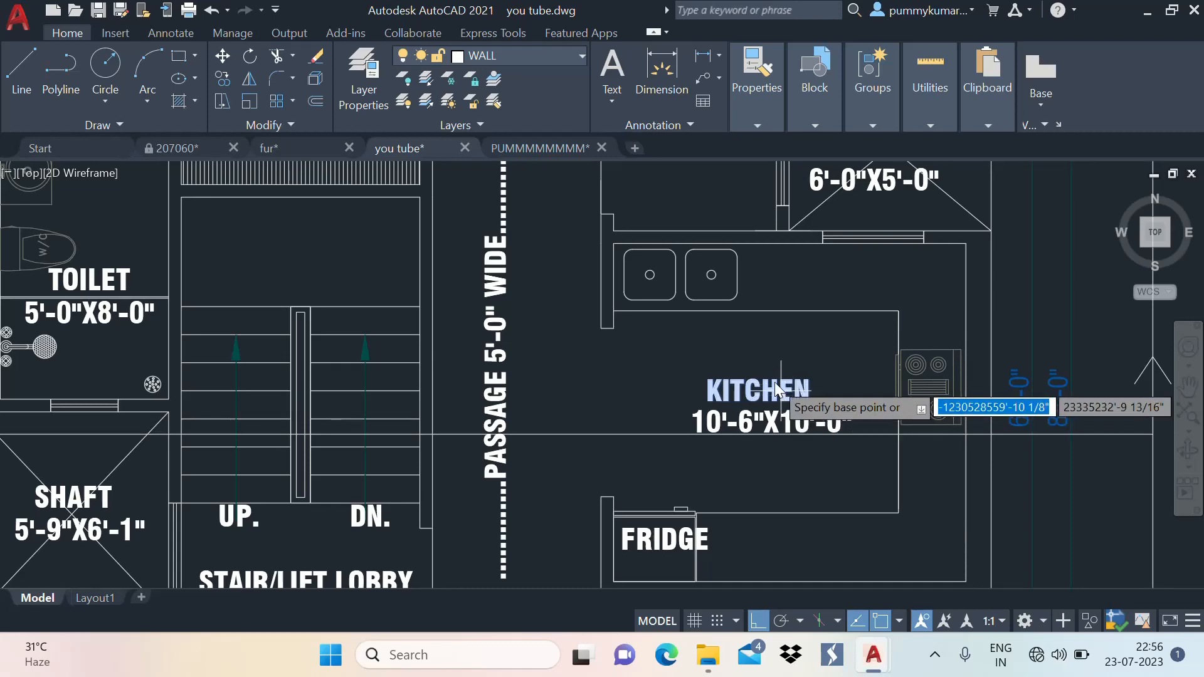
pyautogui.click(775, 382)
pyautogui.scroll(-9, 760, 499)
pyautogui.scroll(6, 749, 278)
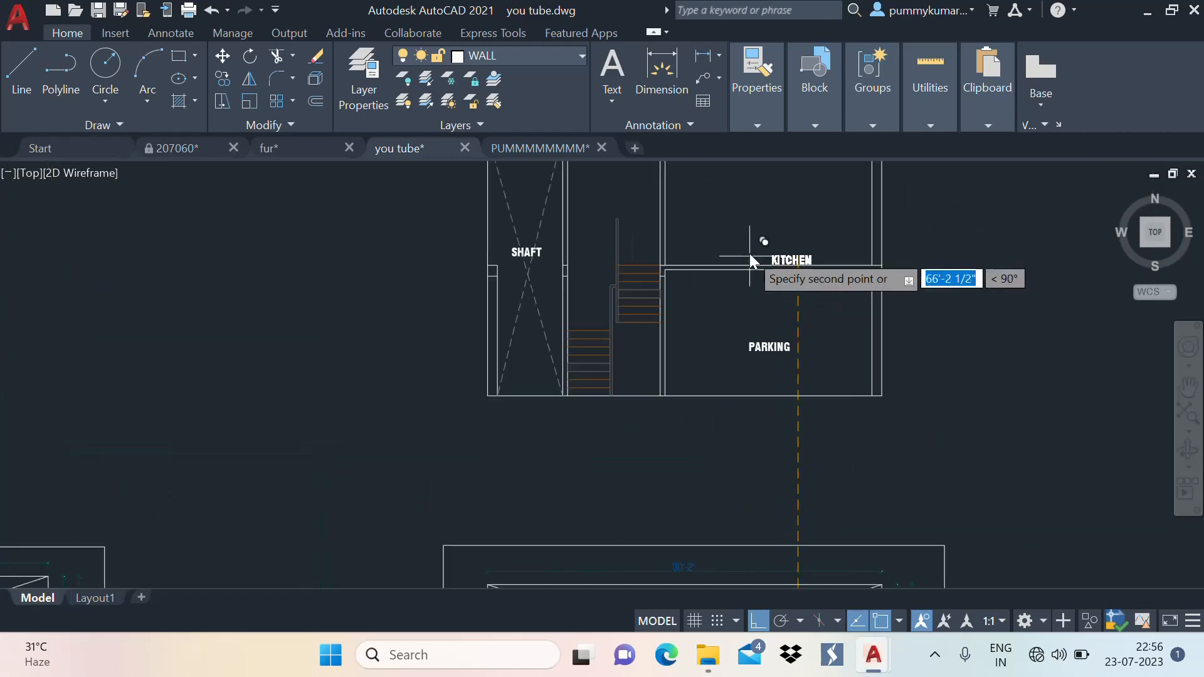
pyautogui.click(829, 200)
# Place vertical construction lines through both faces of the kitchen-passage wall in the plan, running up through the section
pyautogui.scroll(-4, 816, 225)
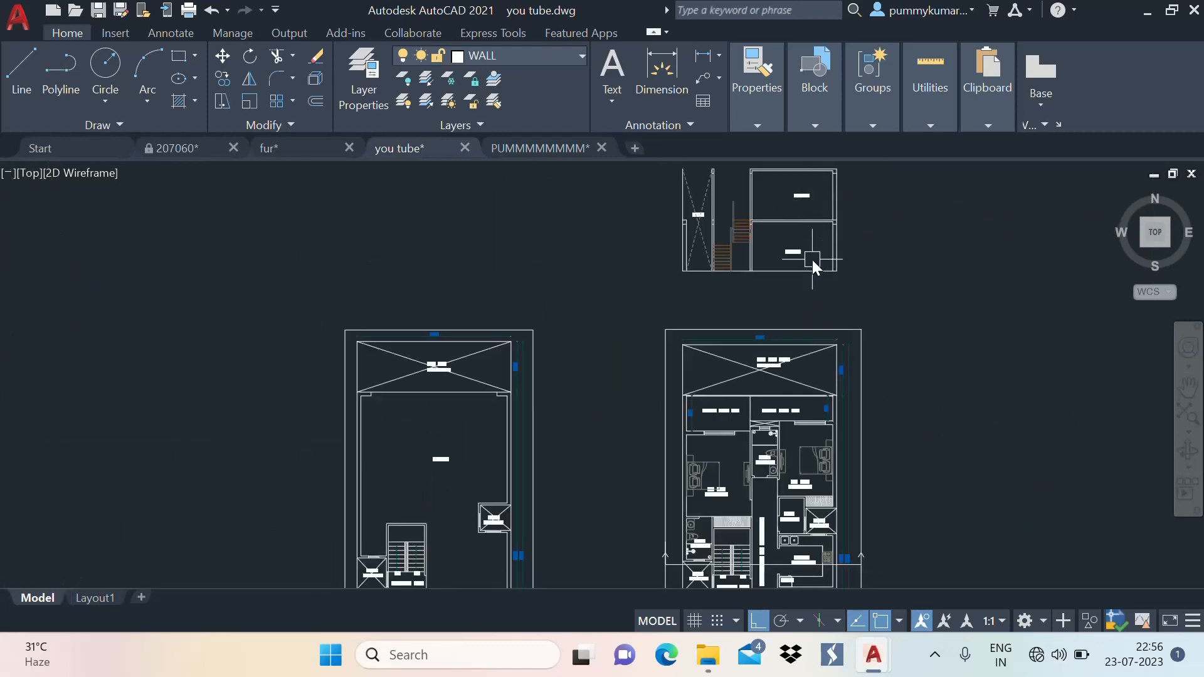
pyautogui.scroll(-3, 810, 209)
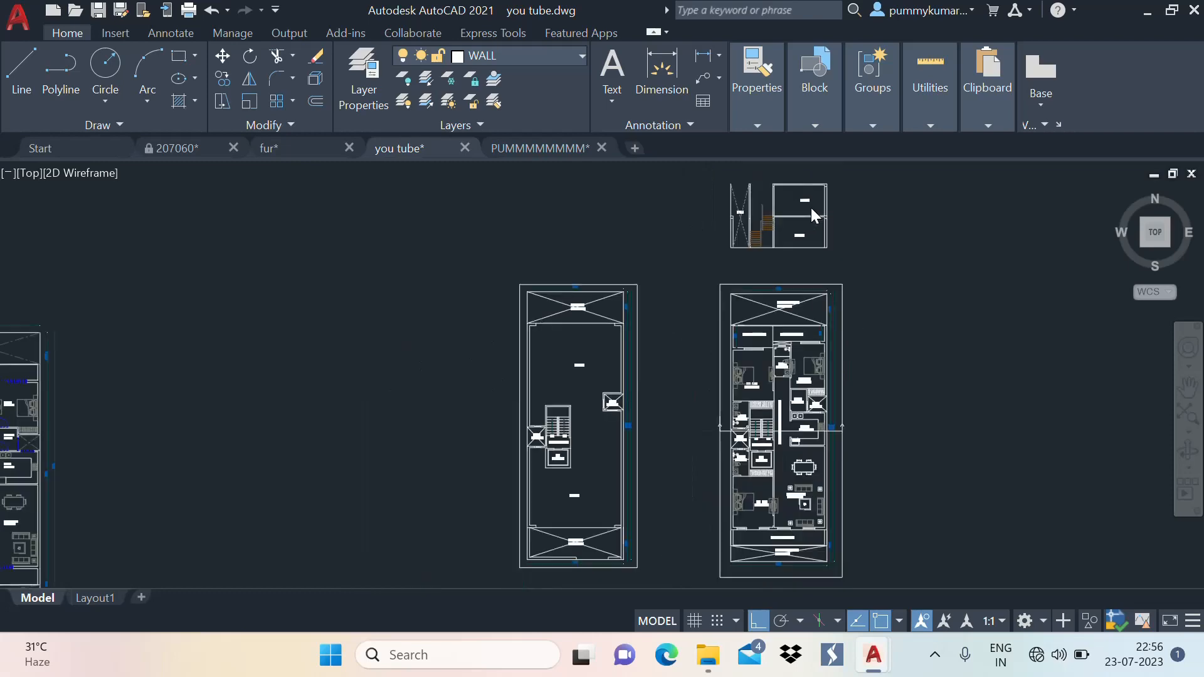
pyautogui.scroll(8, 800, 339)
pyautogui.scroll(2, 800, 339)
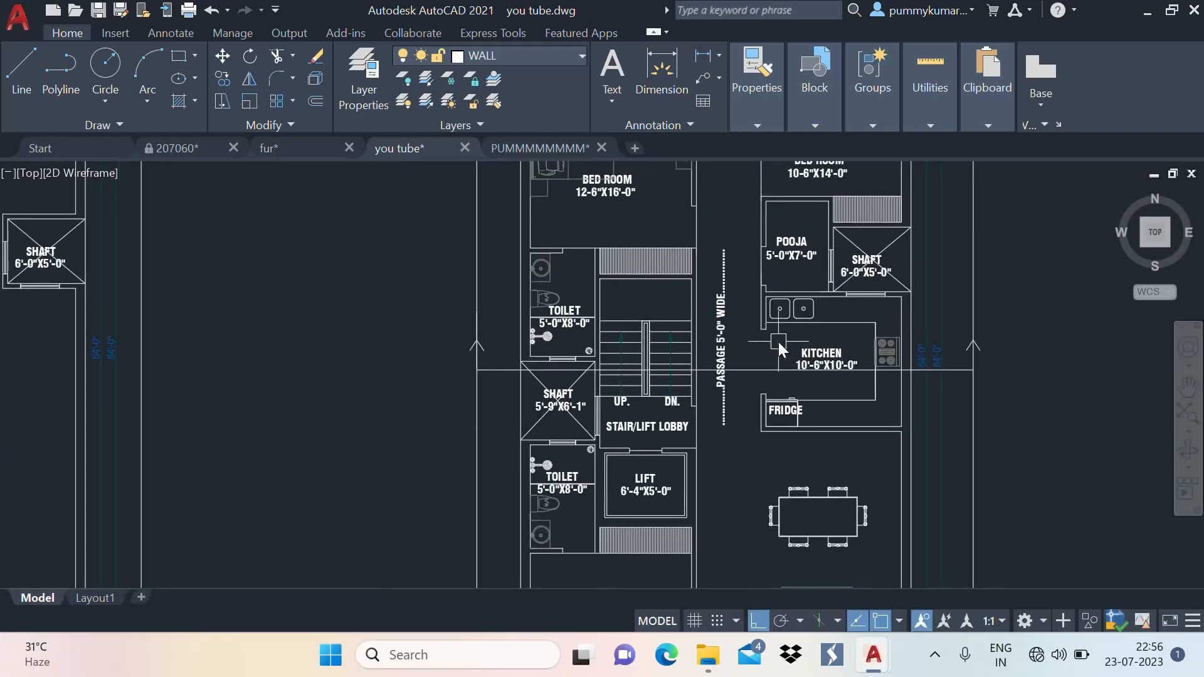
pyautogui.write('xl')
pyautogui.press('Return')
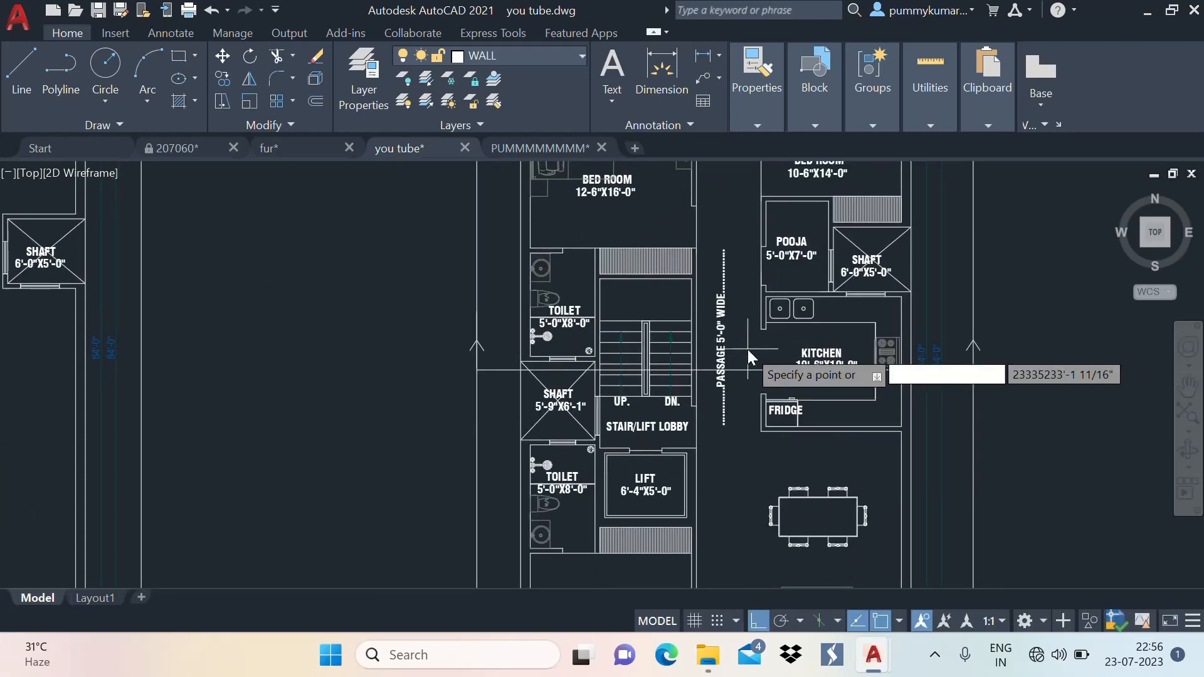
pyautogui.click(747, 348)
pyautogui.scroll(4, 747, 344)
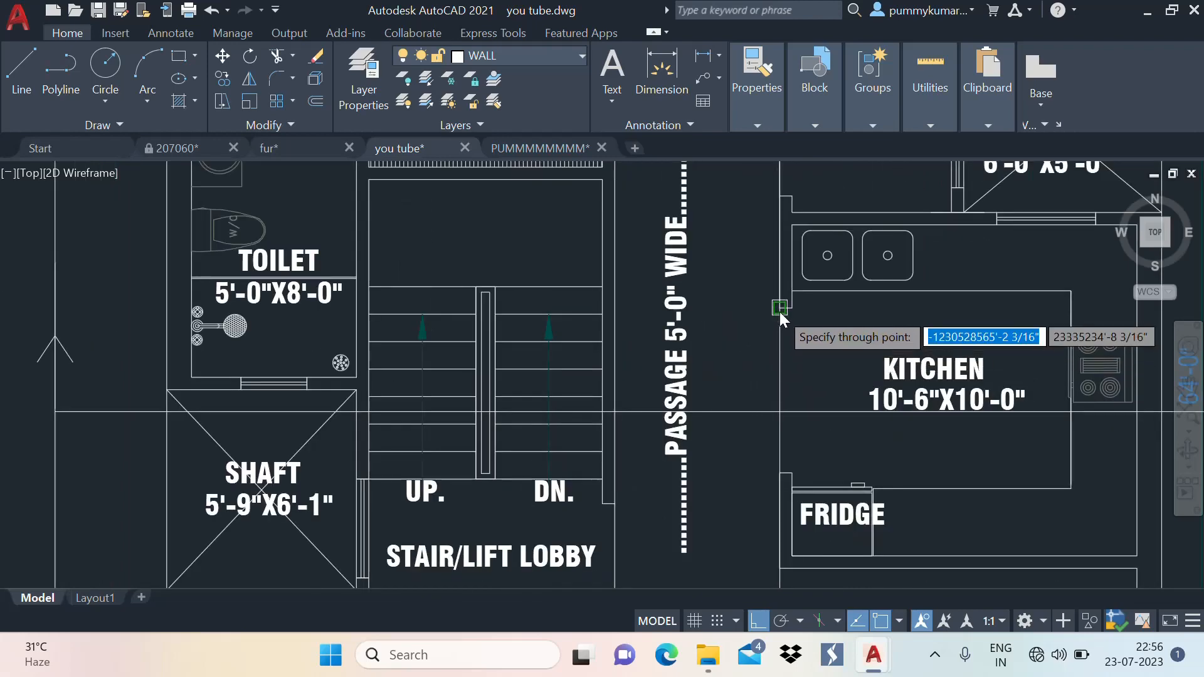
pyautogui.scroll(-6, 785, 367)
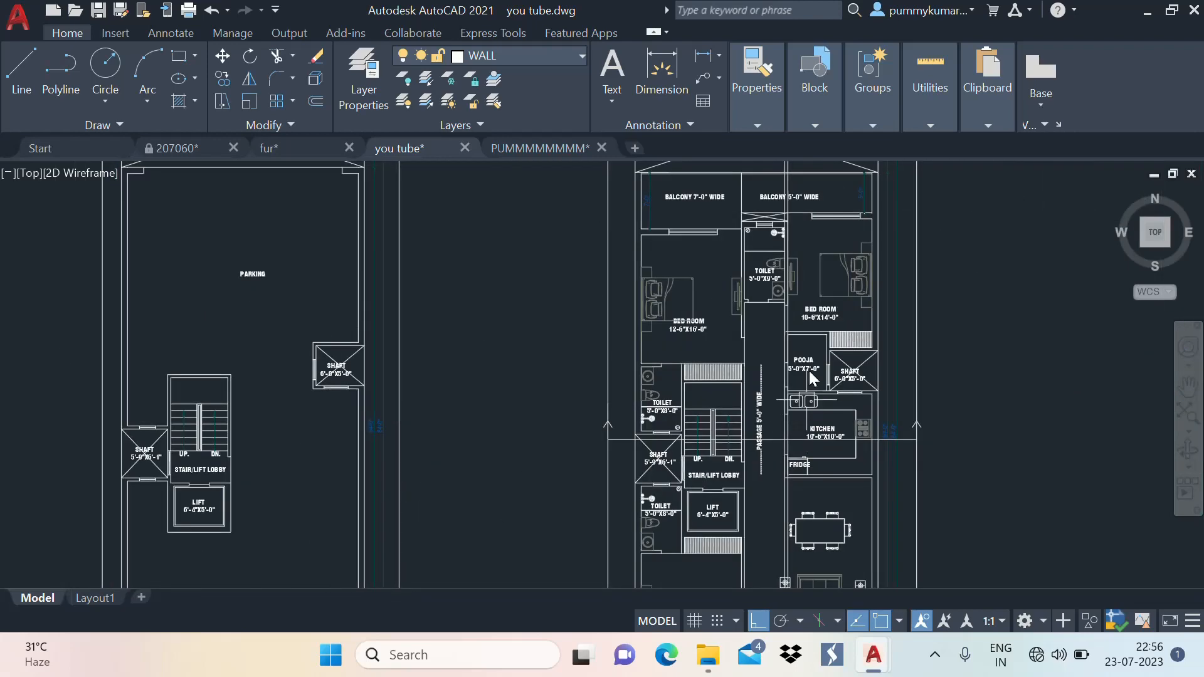
pyautogui.scroll(6, 828, 286)
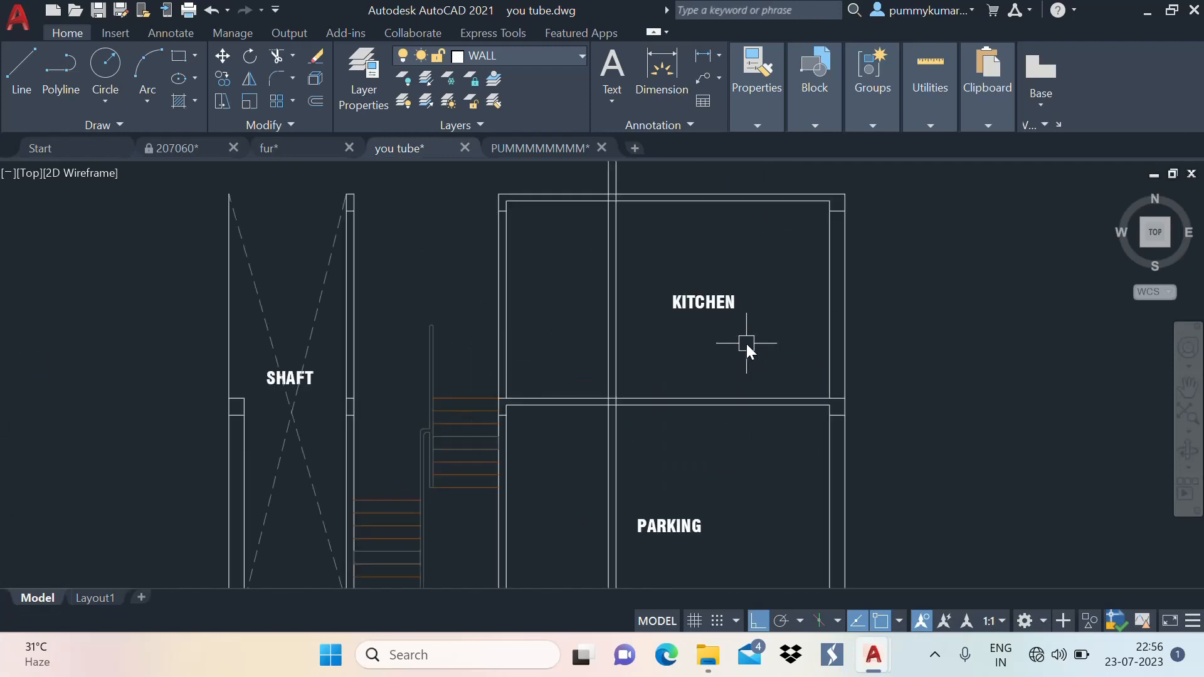
# Draw the two faces of the kitchen wall along the construction lines, between the floor slab and the top slab's underside
pyautogui.moveTo(814, 316); pyautogui.dragTo(828, 314, button='middle')
pyautogui.write('l')
pyautogui.press('Return')
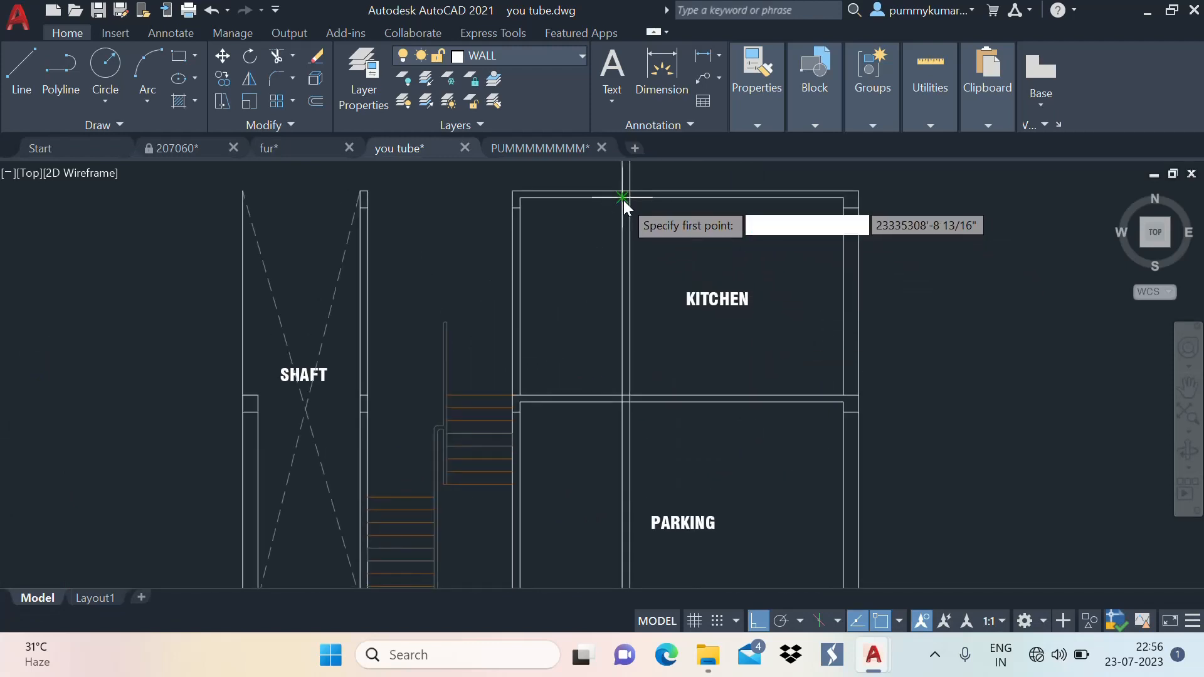
pyautogui.click(623, 199)
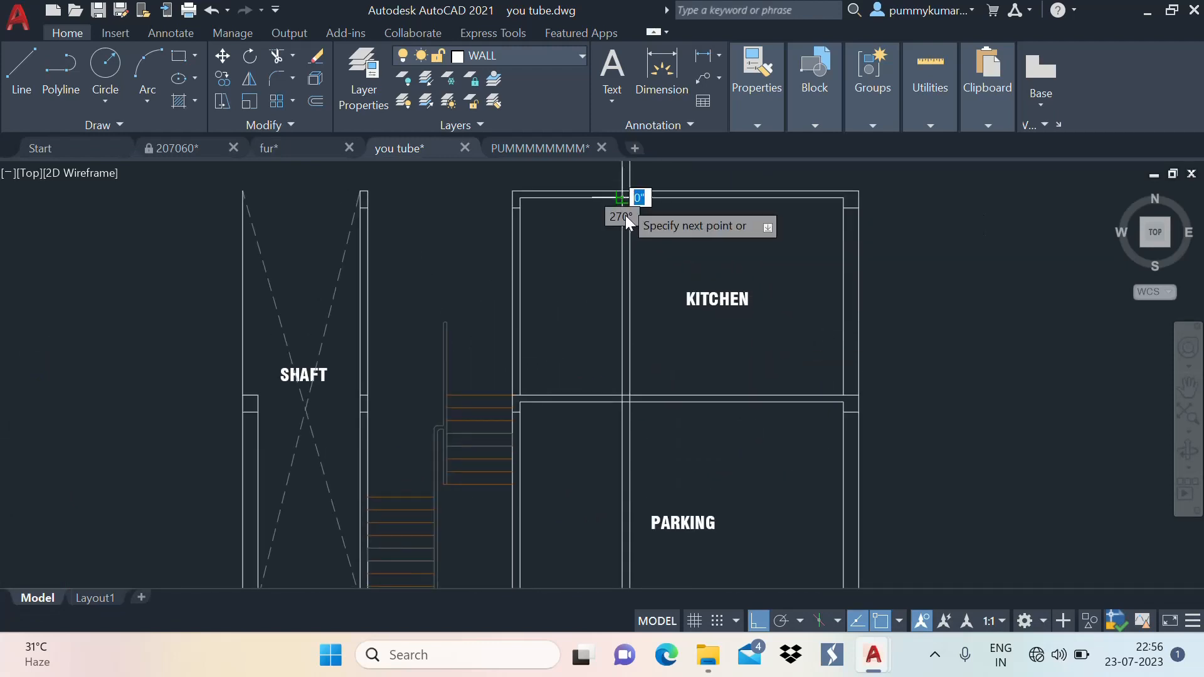
pyautogui.click(623, 393)
pyautogui.press('Return')
pyautogui.press('Return')
pyautogui.click(631, 394)
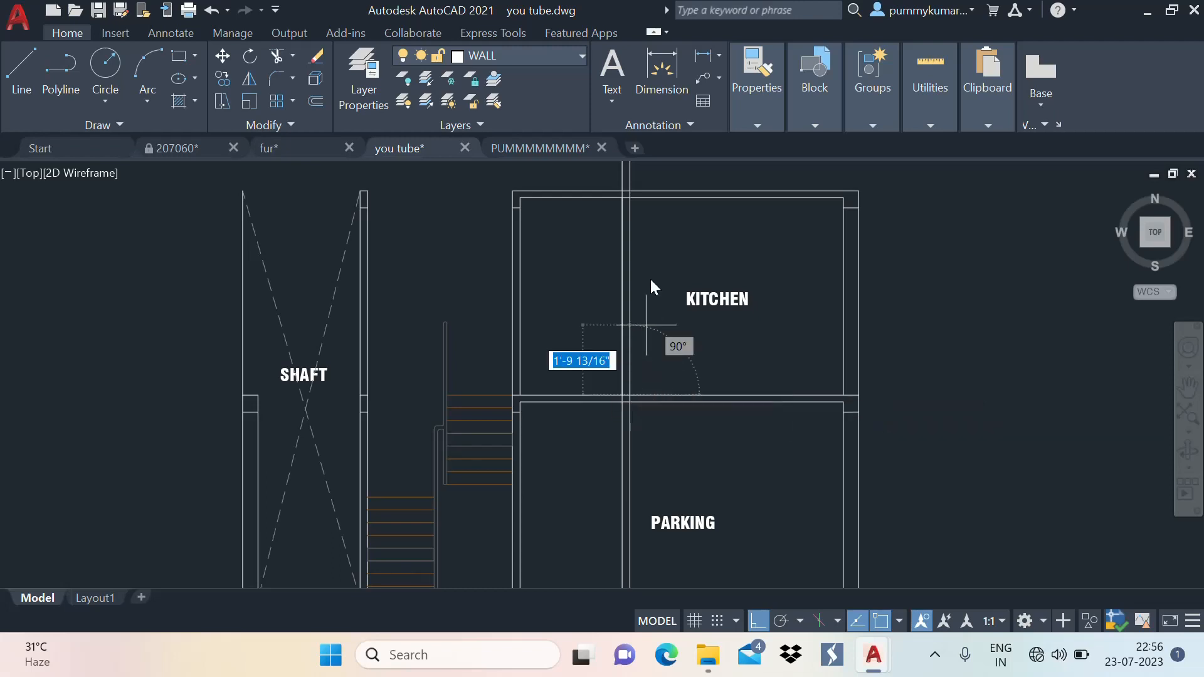
pyautogui.press('Escape')
# Delete the two vertical construction lines, keeping the drawn kitchen wall
pyautogui.scroll(-4, 633, 333)
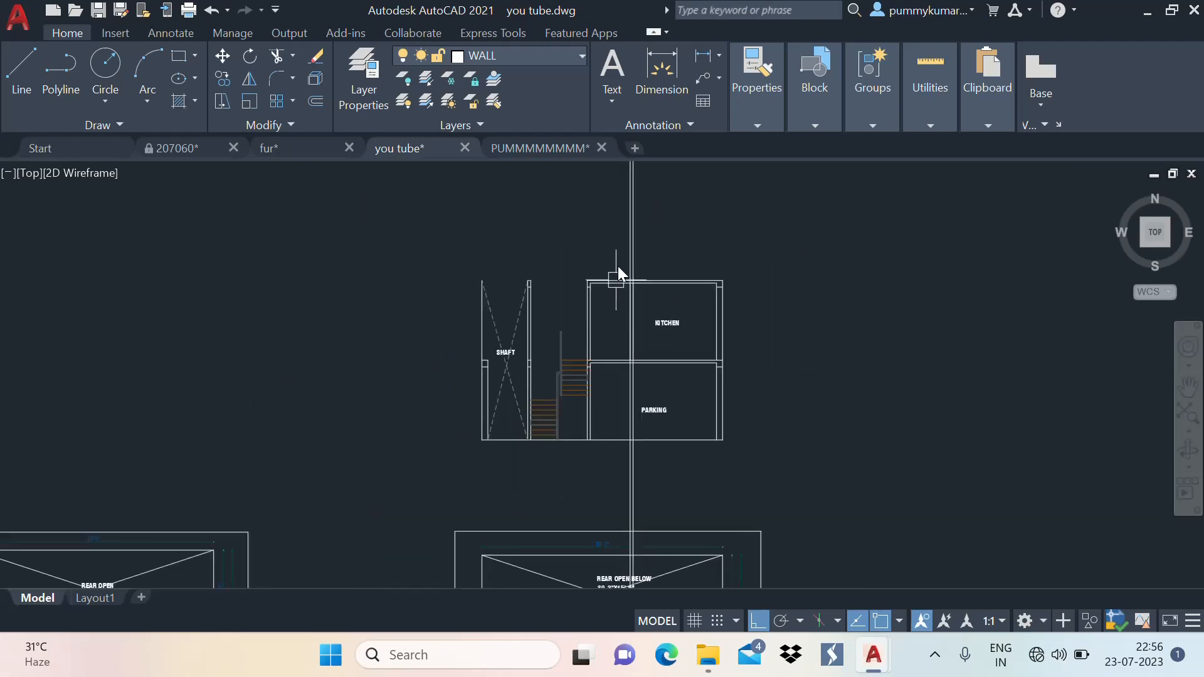
pyautogui.click(661, 224)
pyautogui.click(552, 217)
pyautogui.press('Delete')
pyautogui.scroll(5, 684, 326)
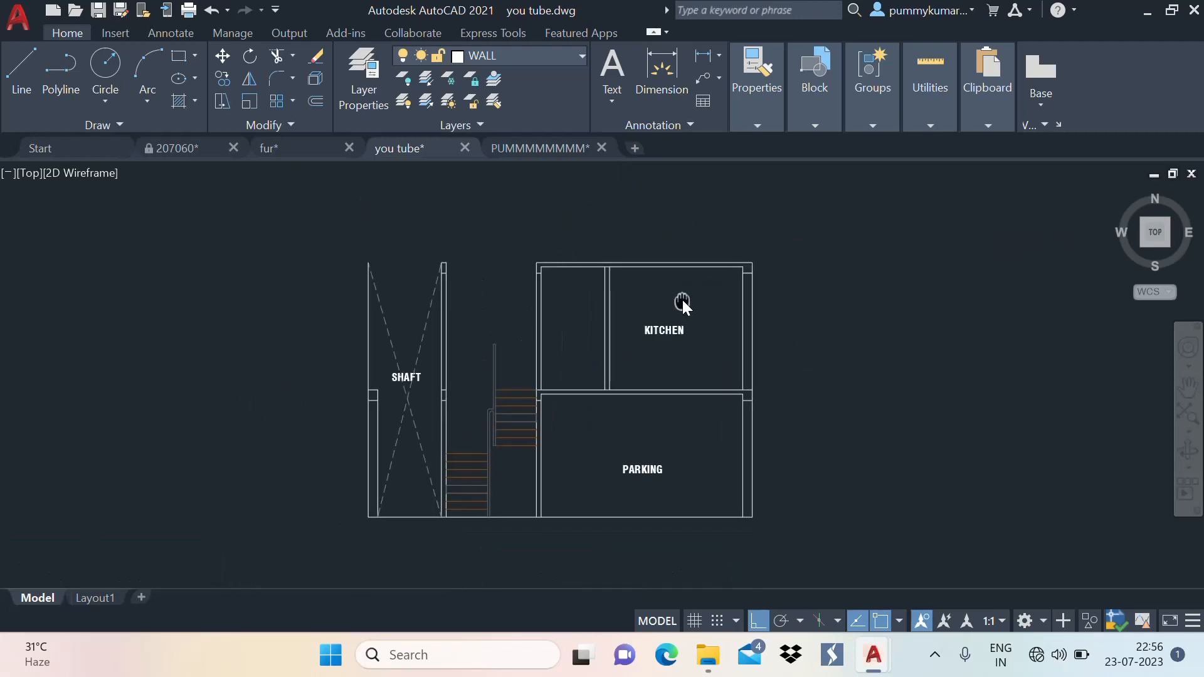
# Copy the KITCHEN label horizontally into the narrow space between the staircase wall and the kitchen wall
pyautogui.scroll(-2, 627, 314)
pyautogui.scroll(-5, 683, 234)
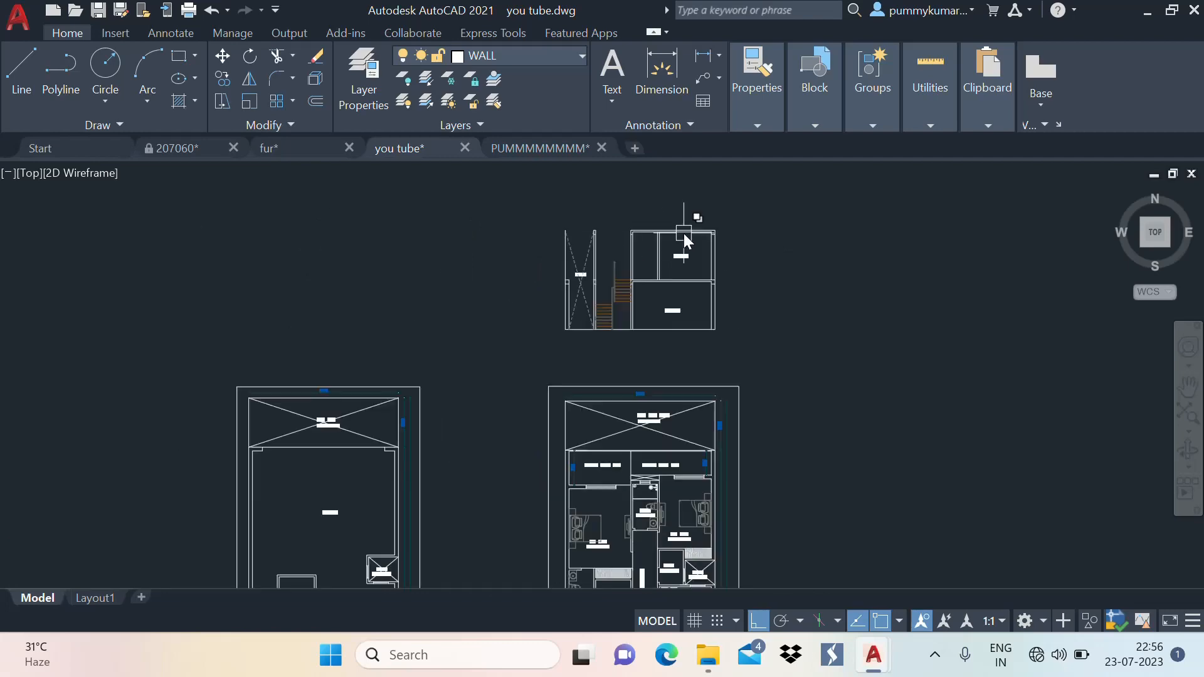
pyautogui.scroll(3, 643, 434)
pyautogui.scroll(5, 668, 376)
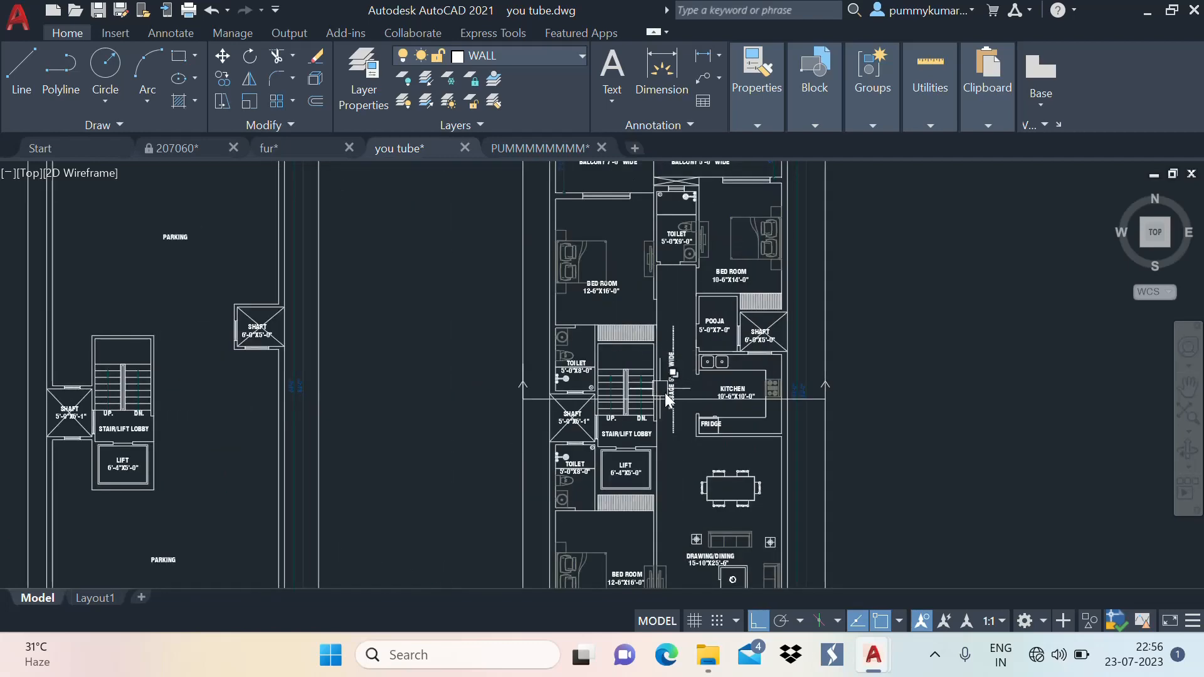
pyautogui.scroll(-6, 657, 287)
pyautogui.scroll(6, 665, 291)
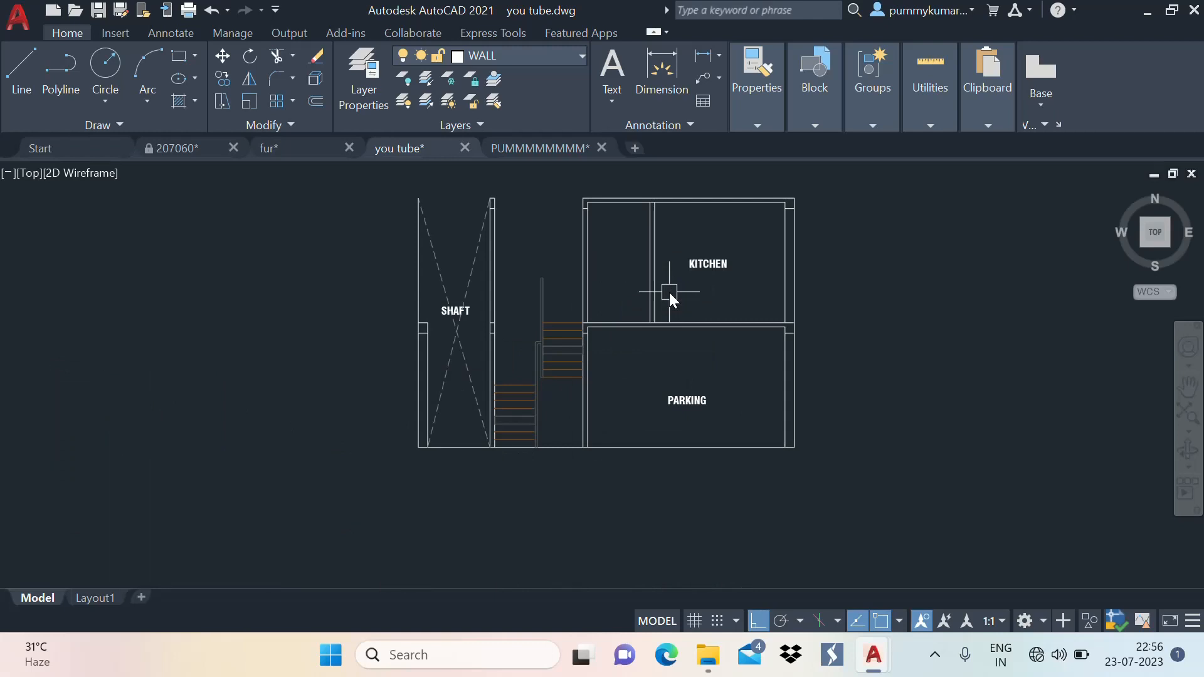
pyautogui.write('cl')
pyautogui.press('Escape')
pyautogui.write('co')
pyautogui.press('Return')
pyautogui.click(696, 276)
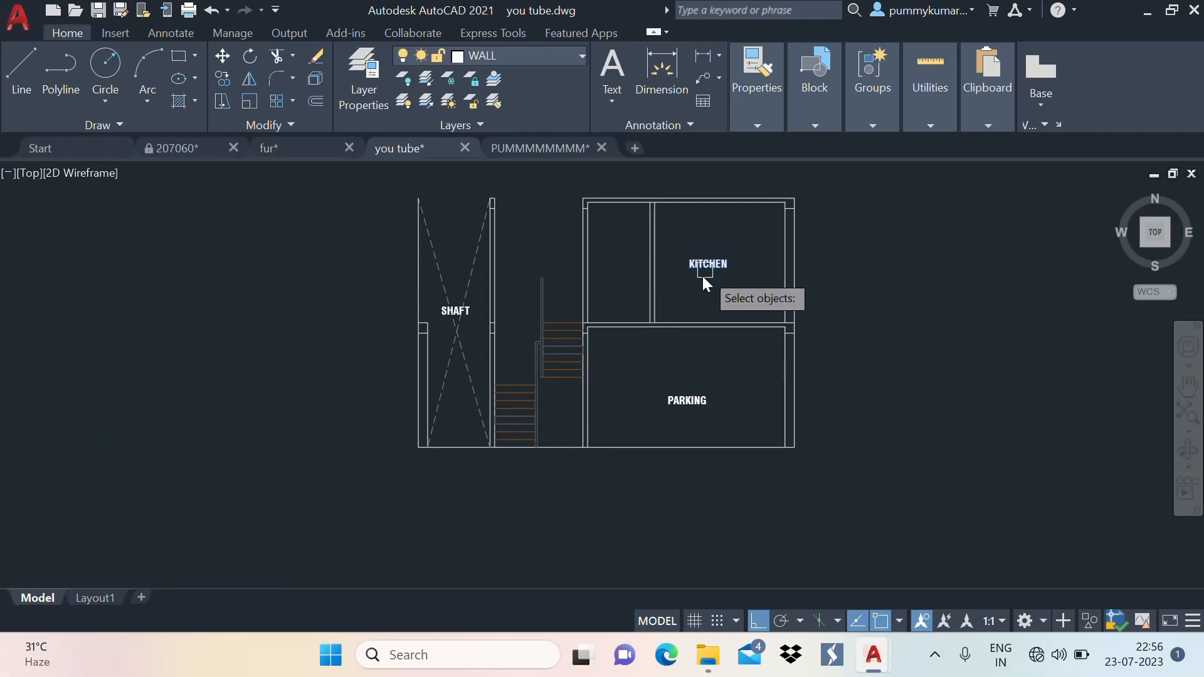
pyautogui.press('Return')
pyautogui.scroll(4, 699, 273)
pyautogui.click(745, 267)
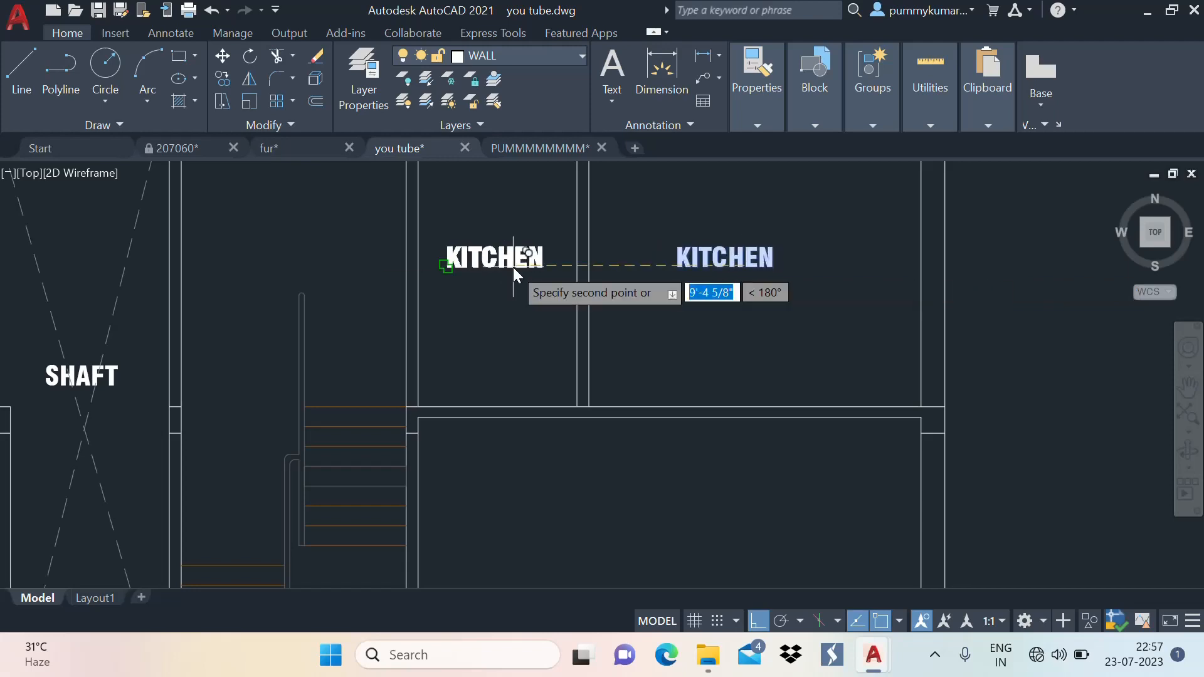
pyautogui.click(513, 268)
pyautogui.press('Return')
# Place the copied KITCHEN label beside the staircase wall and change its text to PASSAGE
pyautogui.click(491, 258)
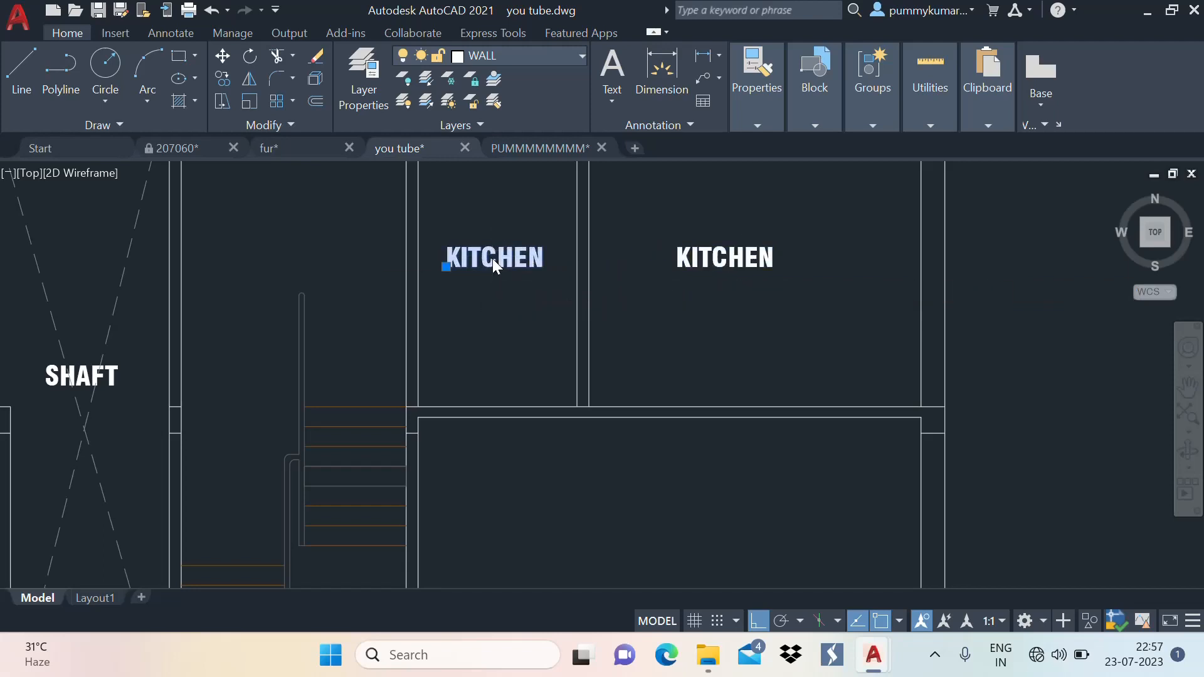
pyautogui.doubleClick(491, 259)
pyautogui.write('paa')
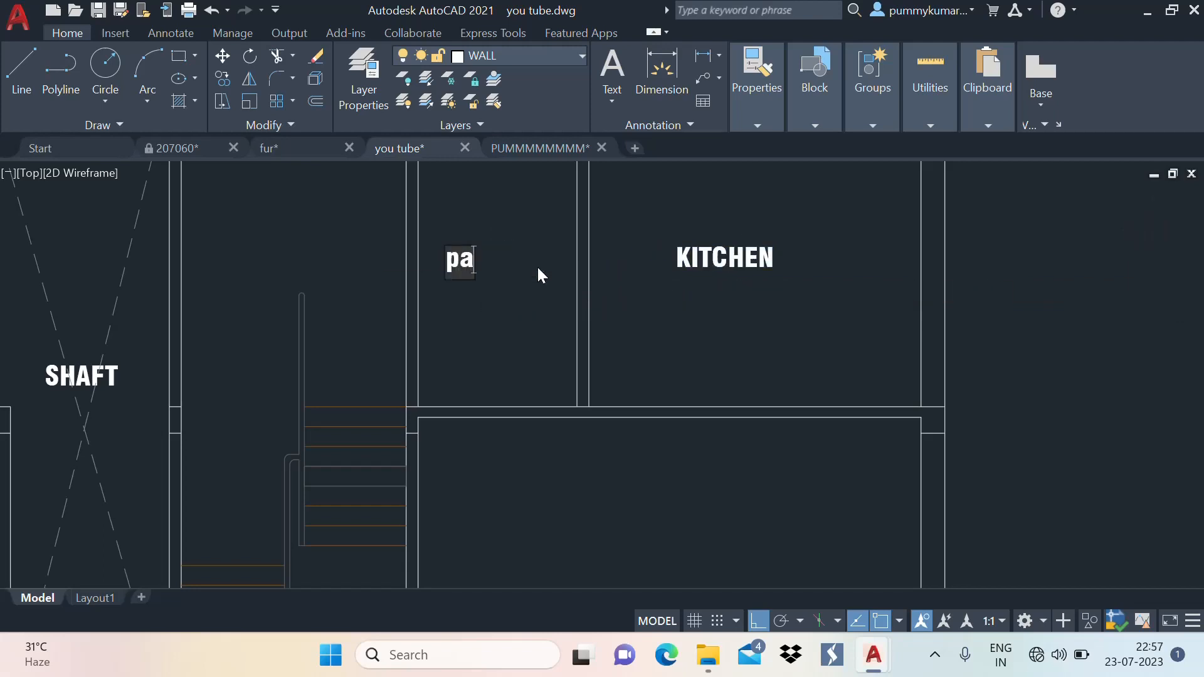
pyautogui.press('BackSpace')
pyautogui.press('BackSpace')
pyautogui.press('BackSpace')
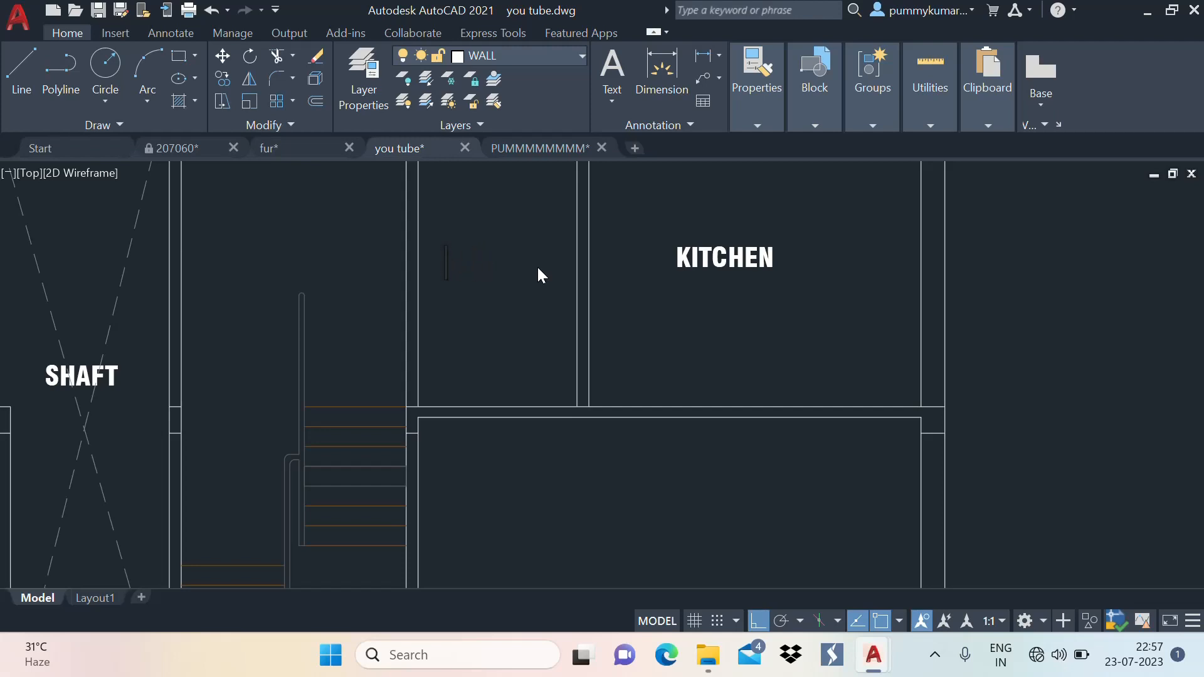
pyautogui.write('0')
pyautogui.press('BackSpace')
pyautogui.write('PASSAGE')
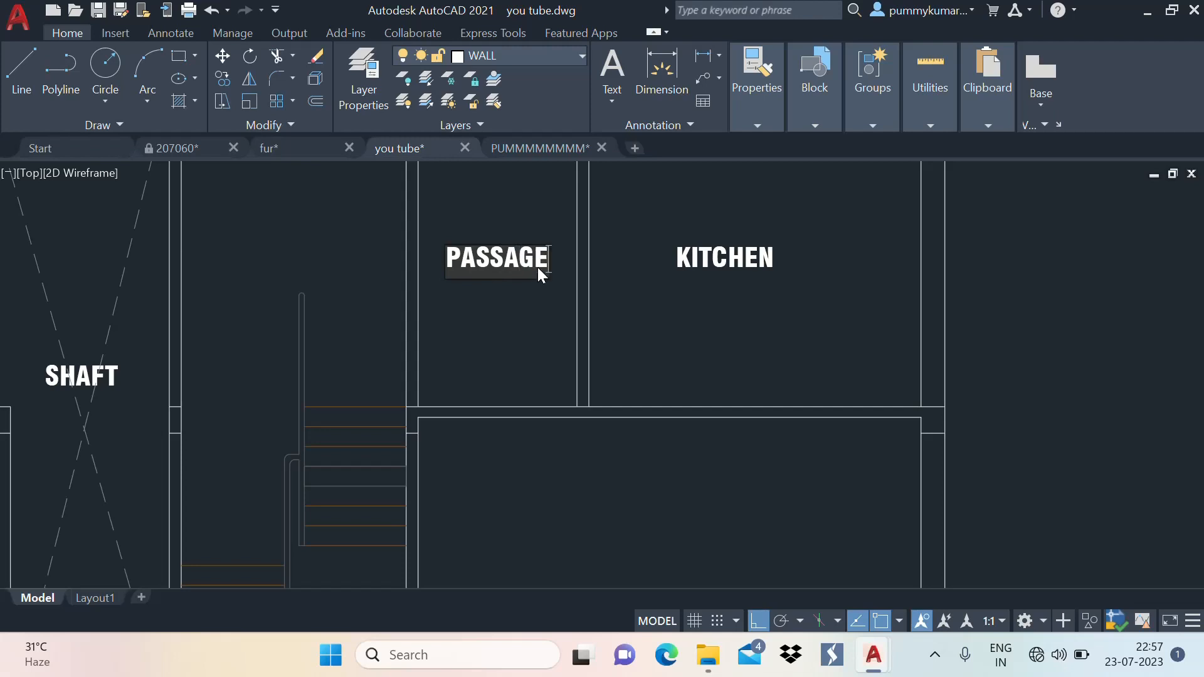
pyautogui.click(498, 320)
pyautogui.scroll(-4, 518, 348)
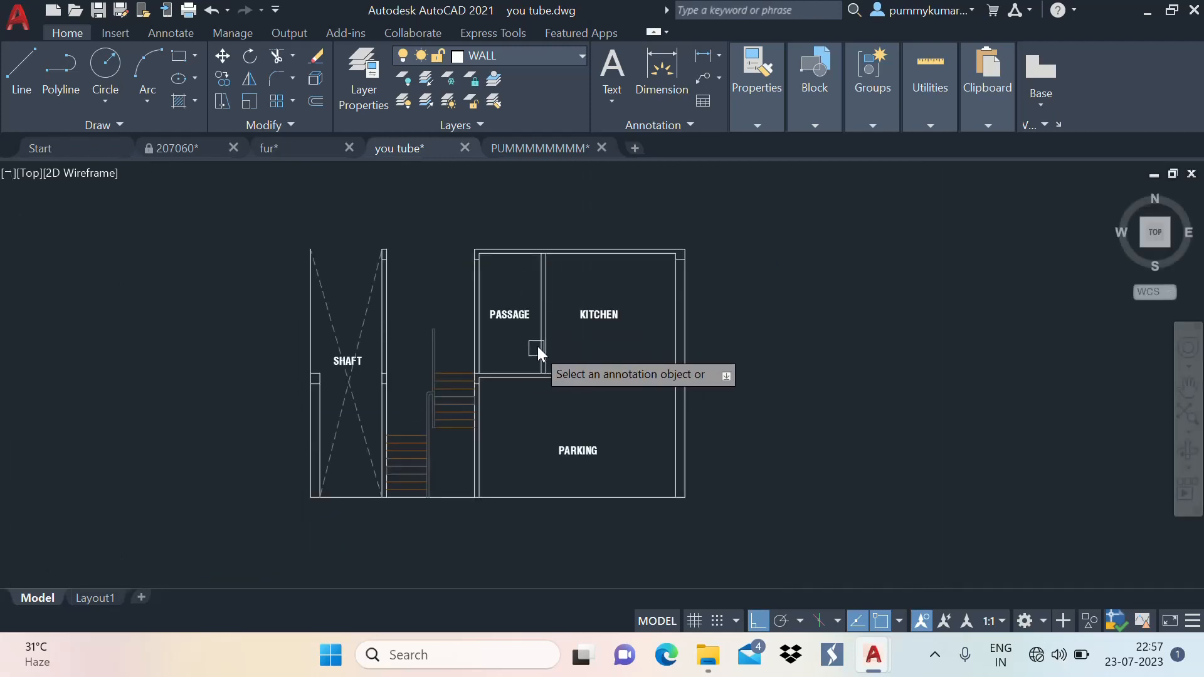
pyautogui.press('Escape')
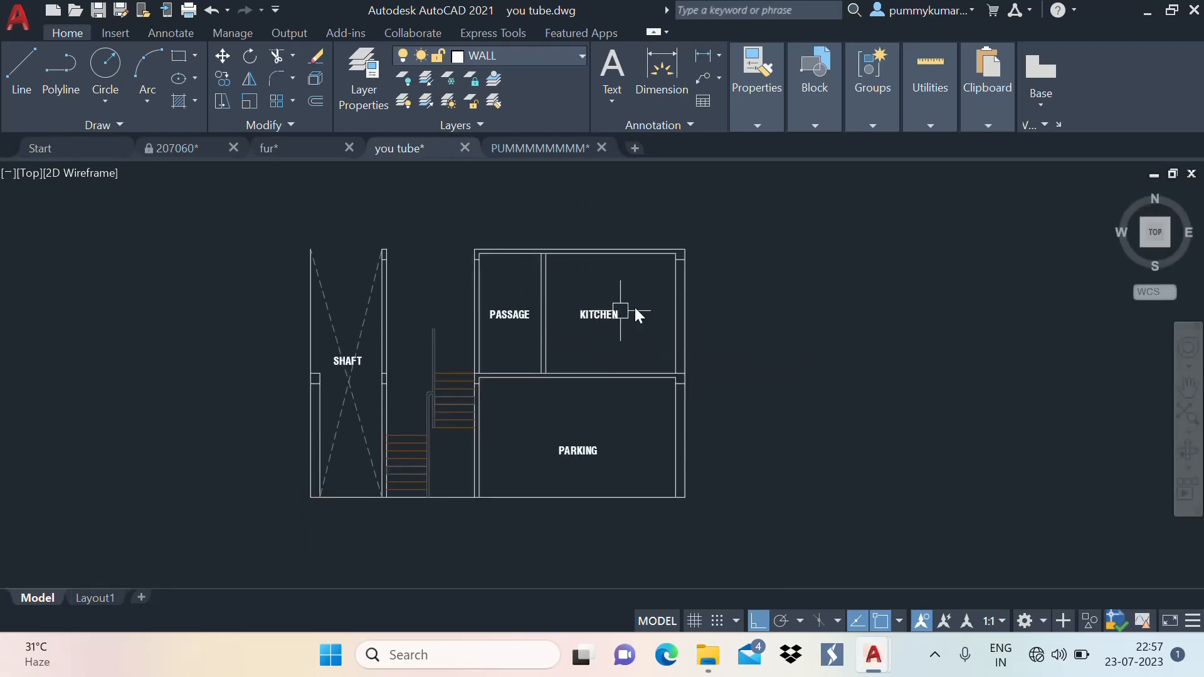
# Examine how the passage, kitchen and parking levels are drawn in the finished reference section, returning to the you tube drawing
pyautogui.scroll(2, 540, 271)
pyautogui.moveTo(540, 271); pyautogui.dragTo(567, 236, button='middle')
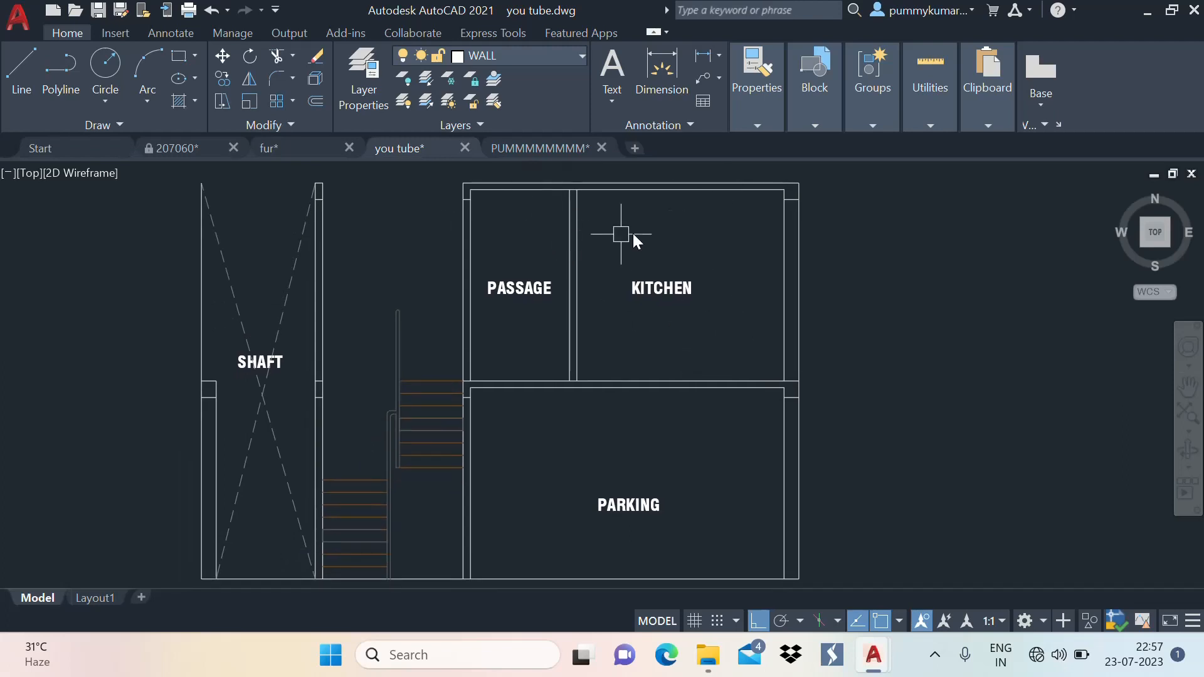
pyautogui.click(514, 149)
pyautogui.scroll(-2, 636, 298)
pyautogui.moveTo(634, 306); pyautogui.dragTo(579, 385, button='middle')
pyautogui.moveTo(681, 325); pyautogui.dragTo(622, 378, button='middle')
pyautogui.scroll(2, 604, 364)
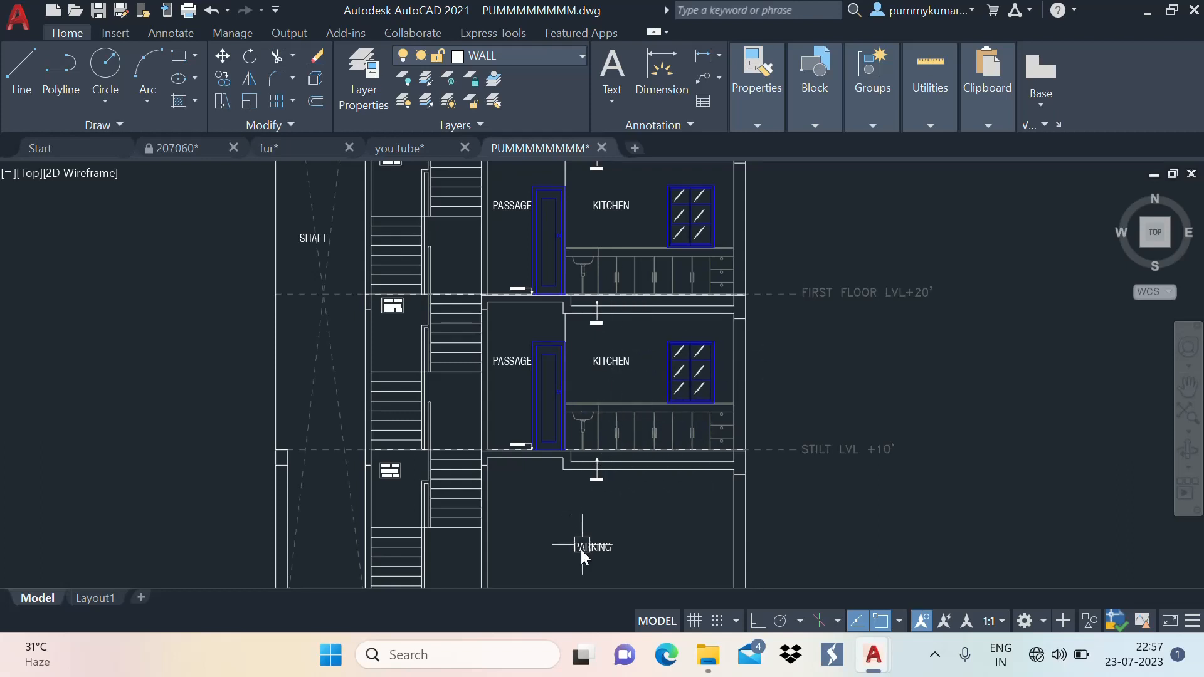
pyautogui.click(401, 148)
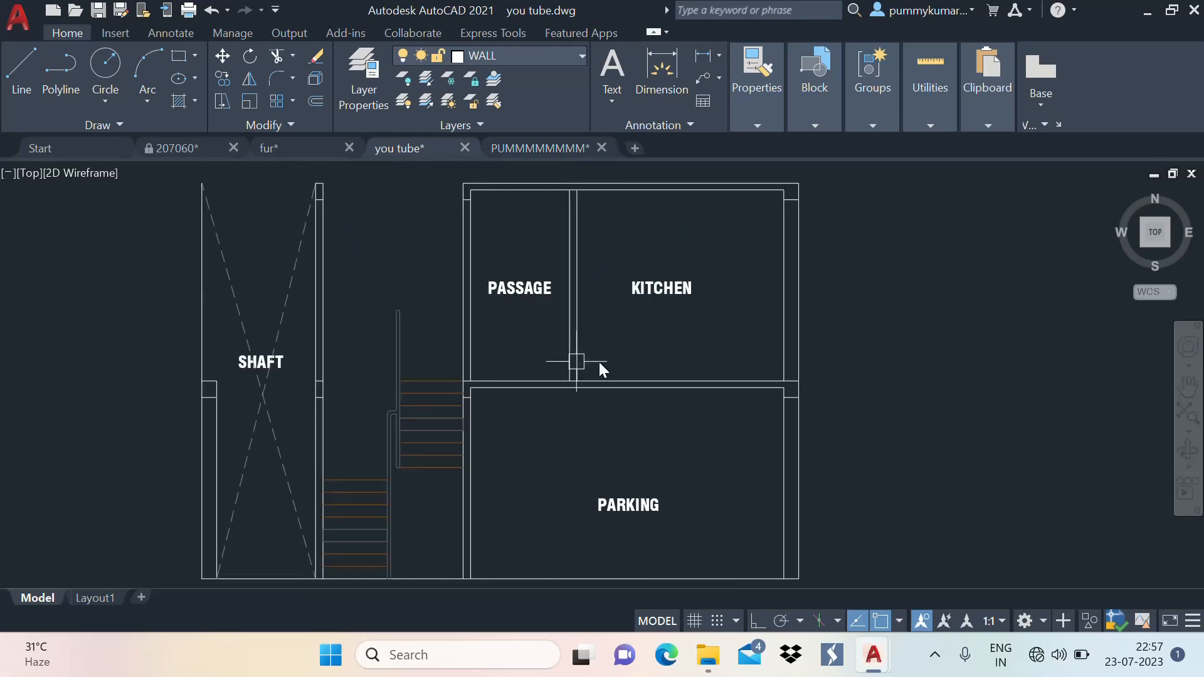
# Place a vertical construction line through the kitchen-side face of the kitchen-passage wall in the plan, running up through the section
pyautogui.scroll(2, 596, 366)
pyautogui.scroll(-6, 649, 320)
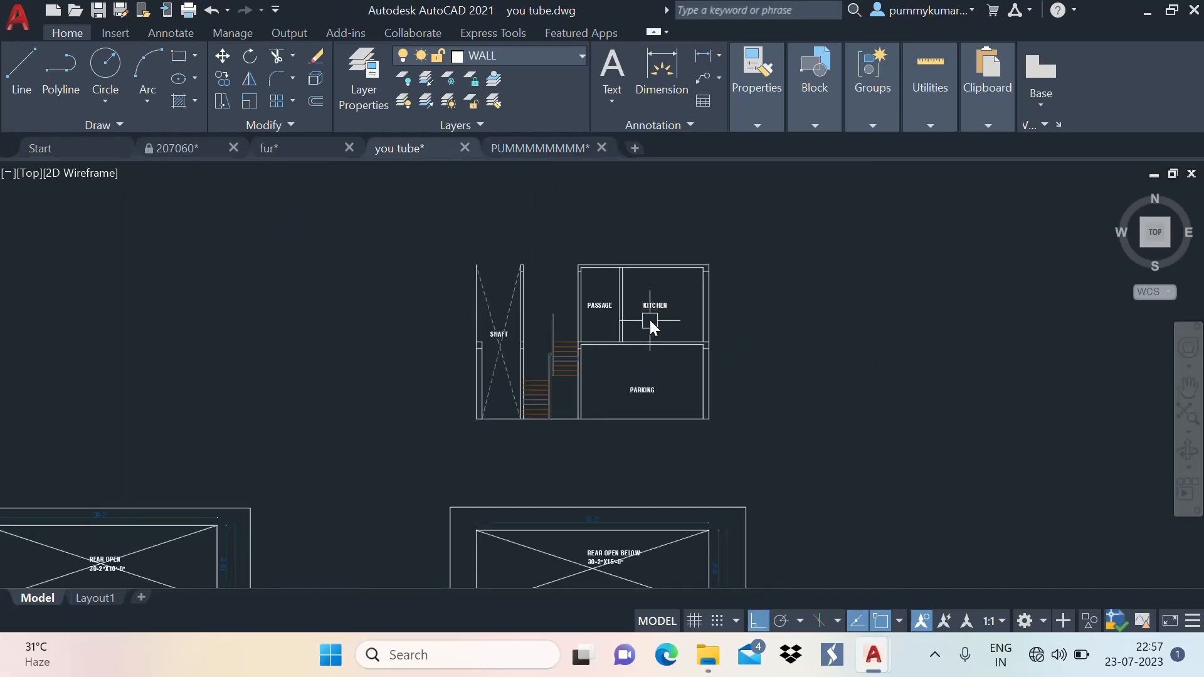
pyautogui.write('xl')
pyautogui.press('Return')
pyautogui.write('v')
pyautogui.press('Return')
pyautogui.scroll(-6, 634, 255)
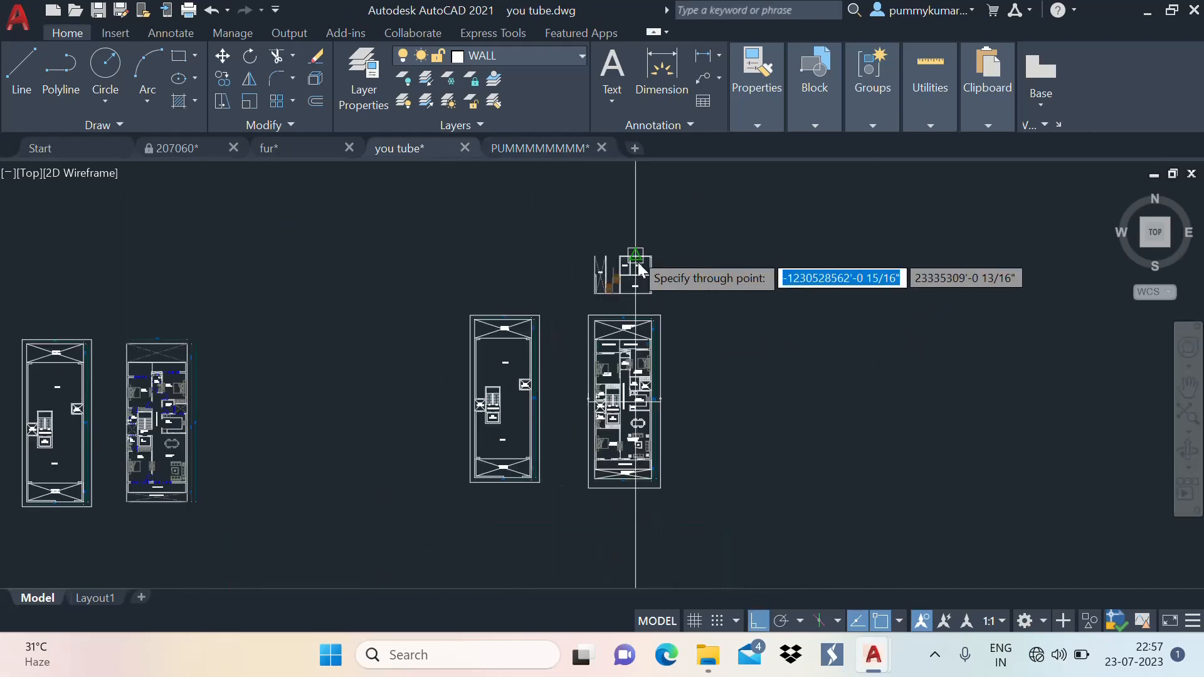
pyautogui.scroll(6, 612, 456)
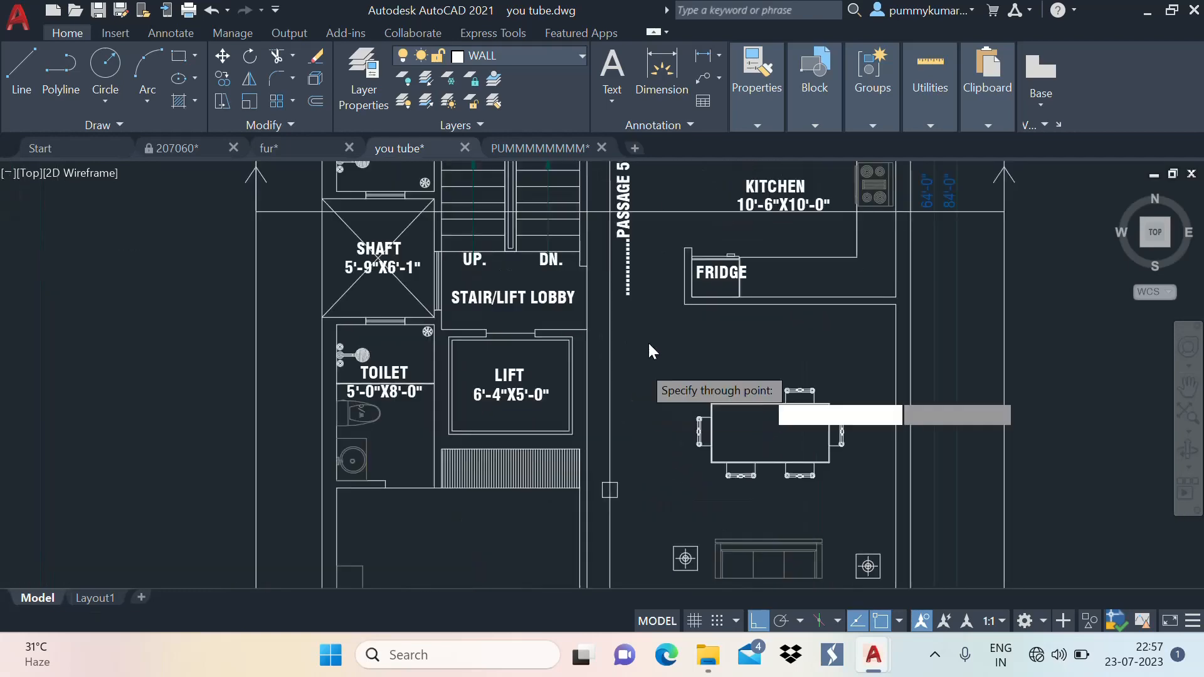
pyautogui.moveTo(692, 298); pyautogui.dragTo(592, 527, button='middle')
pyautogui.scroll(2, 597, 392)
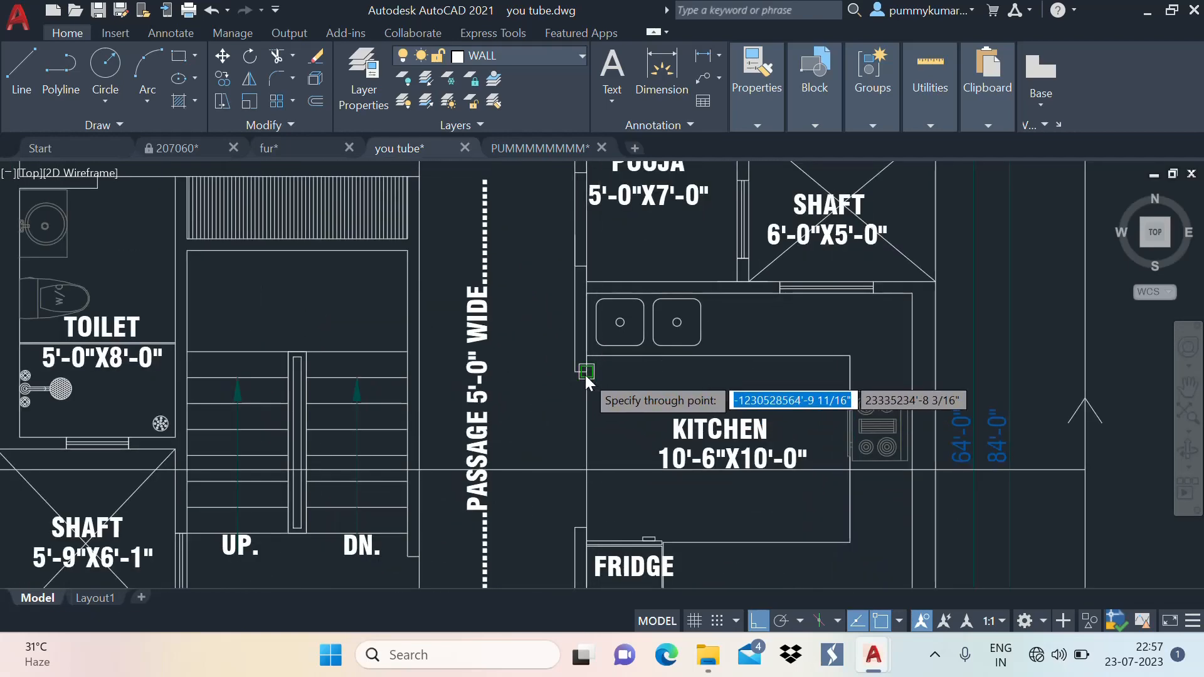
pyautogui.click(587, 374)
pyautogui.scroll(-6, 603, 483)
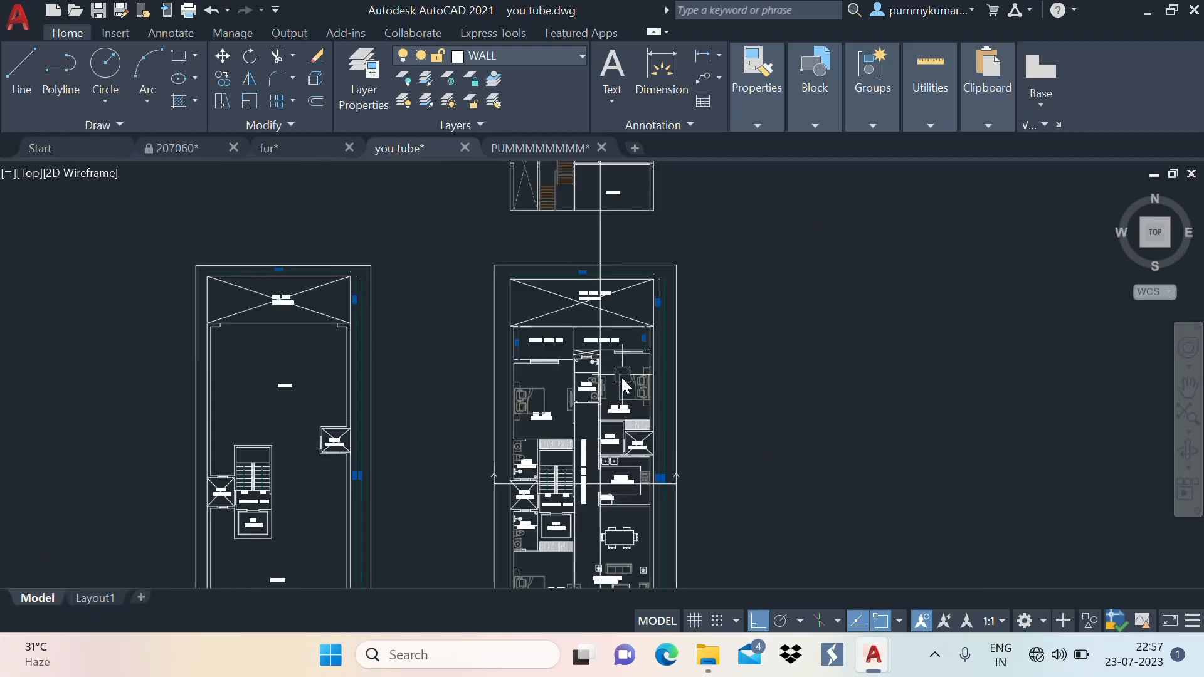
pyautogui.scroll(3, 623, 392)
pyautogui.scroll(-5, 628, 296)
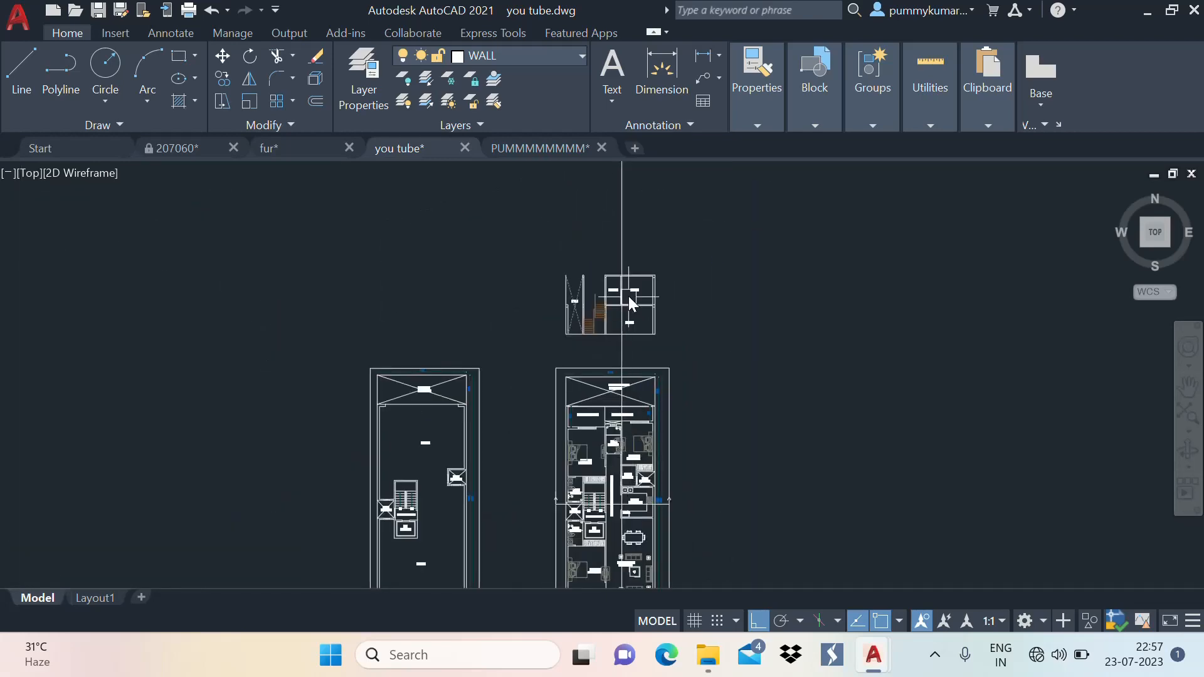
# Delete the passage-side line of the kitchen wall in the section together with the vertical construction line
pyautogui.scroll(12, 628, 296)
pyautogui.click(622, 299)
pyautogui.scroll(-4, 618, 344)
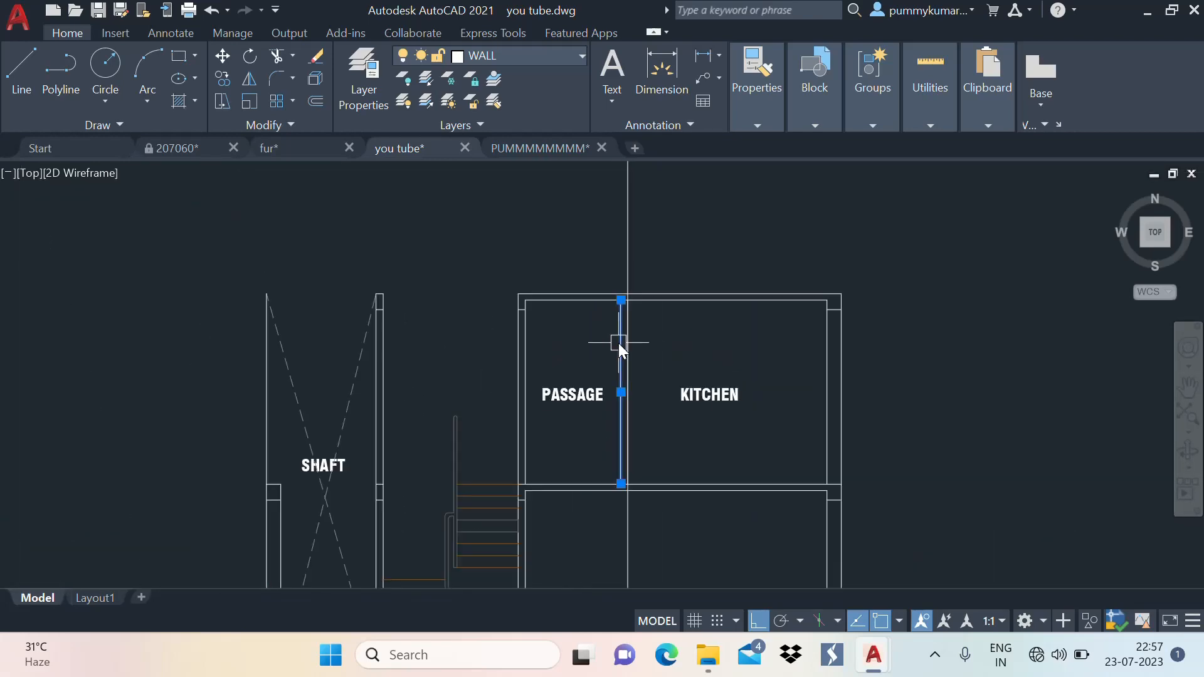
pyautogui.press('Delete')
pyautogui.click(658, 237)
pyautogui.click(577, 243)
pyautogui.press('Delete')
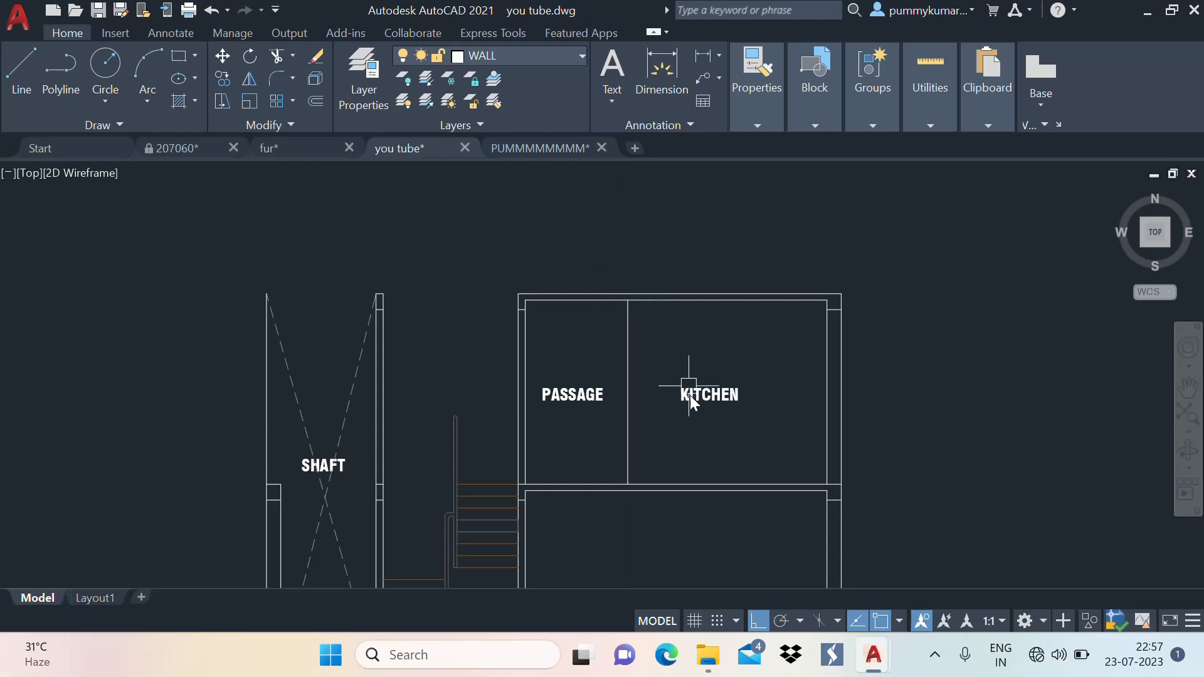
# Offset the upper floor line 3' upward through the passage and kitchen to mark the kitchen counter height
pyautogui.scroll(2, 690, 396)
pyautogui.write('o')
pyautogui.press('Return')
pyautogui.press('Return')
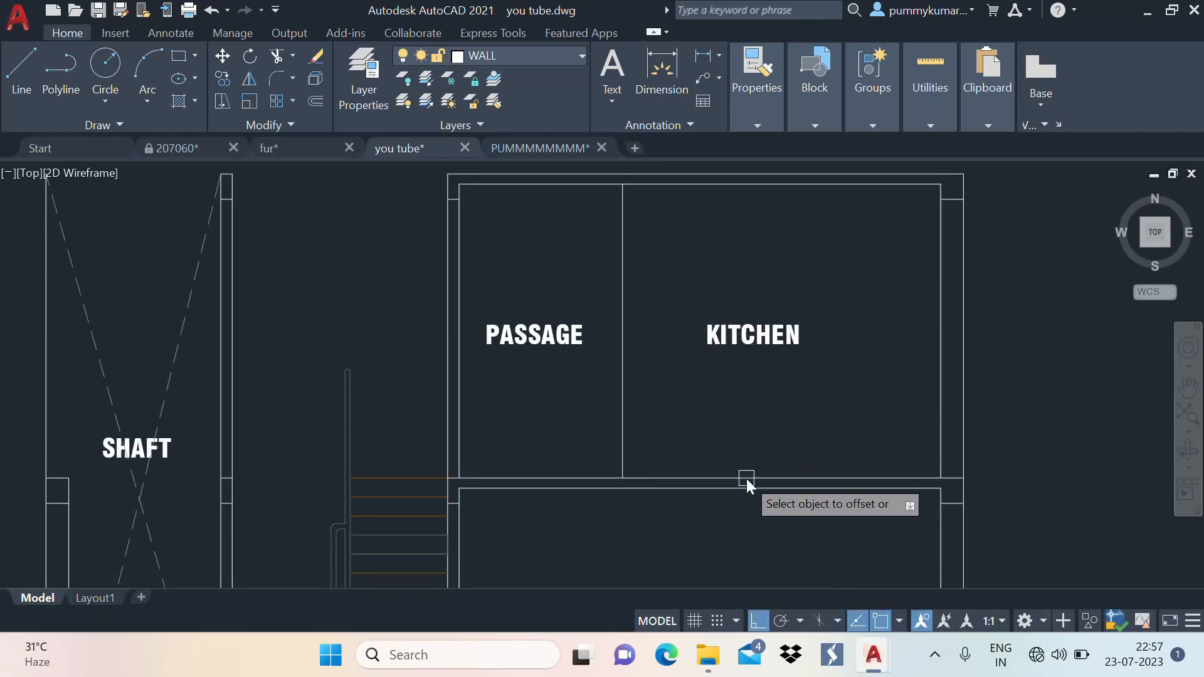
pyautogui.click(746, 479)
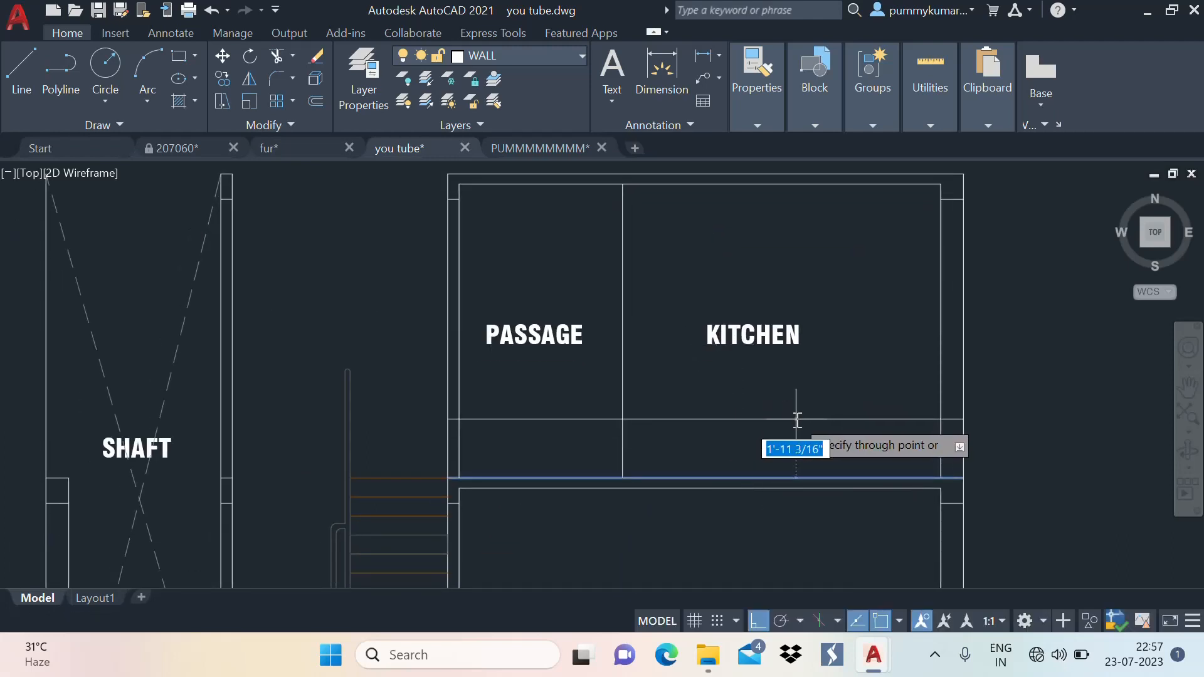
pyautogui.write("3'")
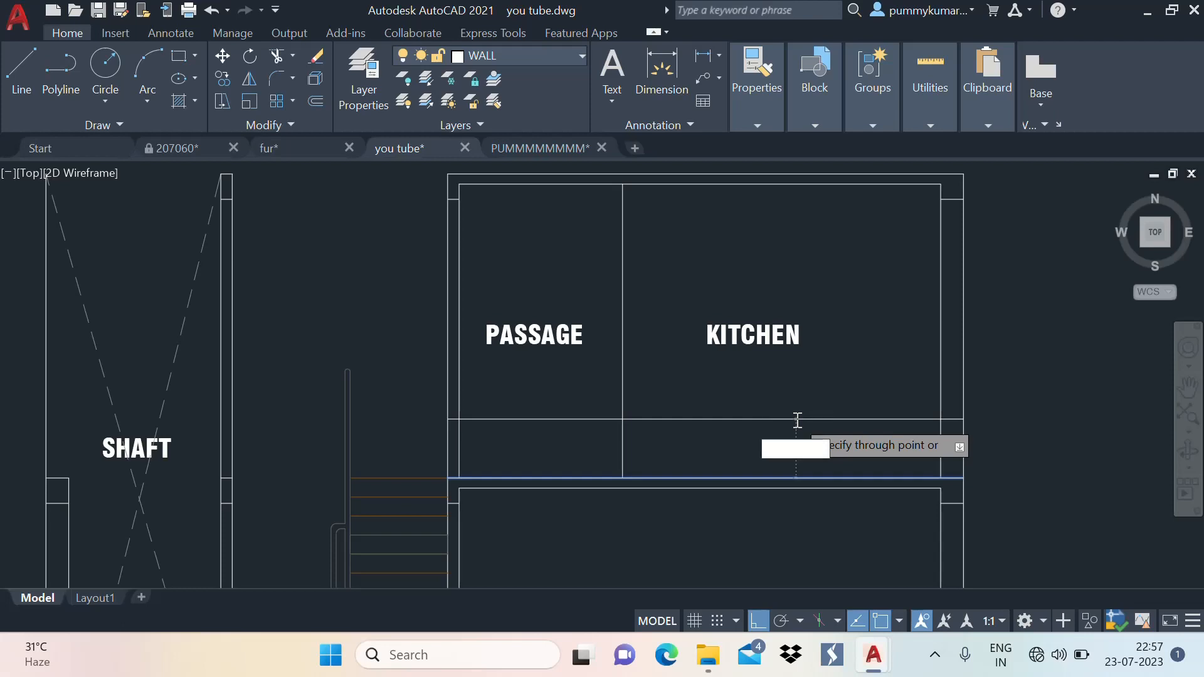
pyautogui.press('Return')
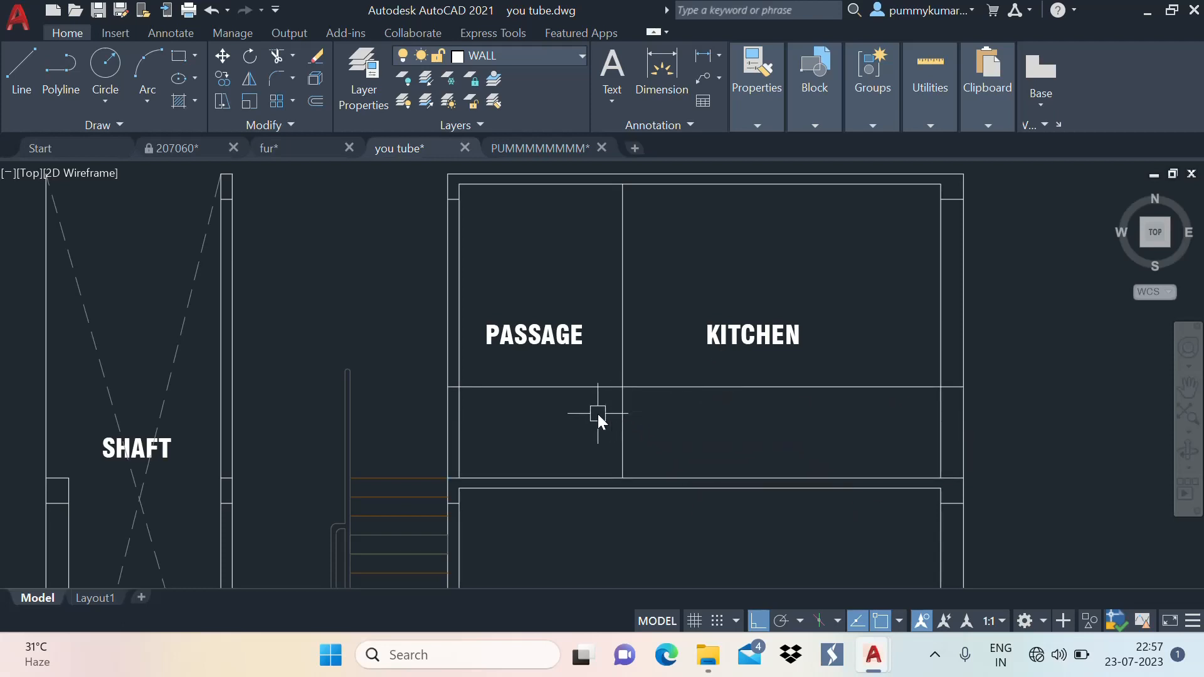
# Trim the counter line across the passage and its staircase-side wall so that it starts at the kitchen wall
pyautogui.write('TR')
pyautogui.press('Return')
pyautogui.scroll(5, 476, 390)
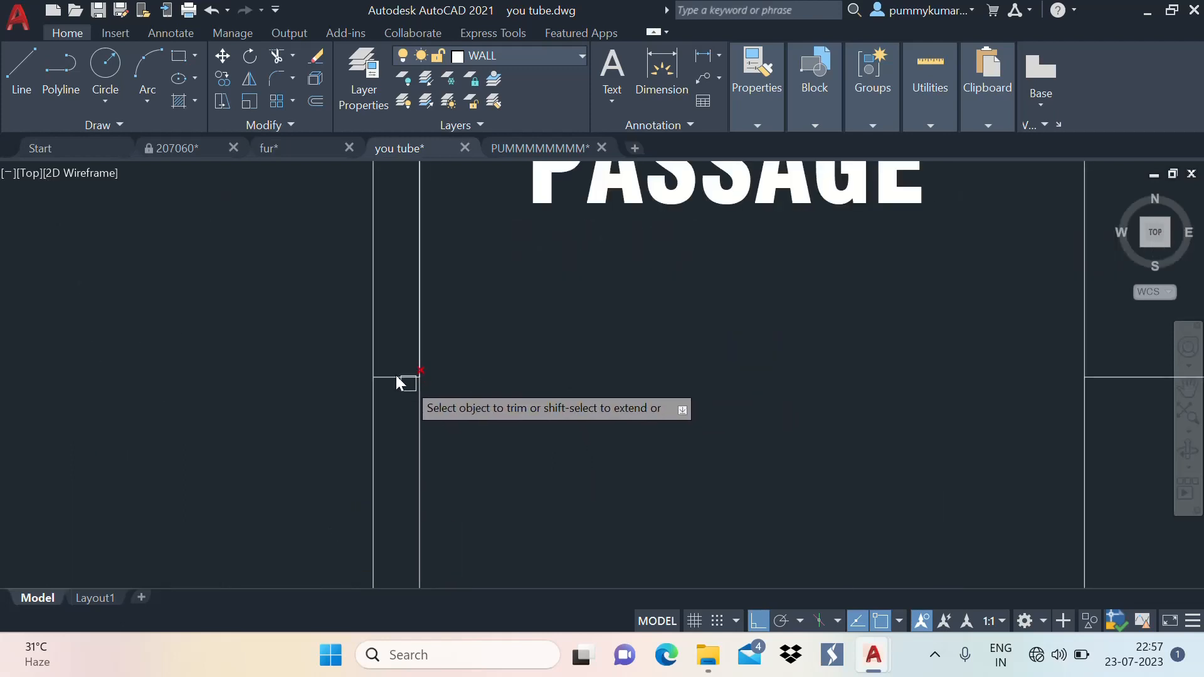
pyautogui.click(401, 376)
pyautogui.click(386, 382)
pyautogui.press('Escape')
pyautogui.scroll(-6, 422, 338)
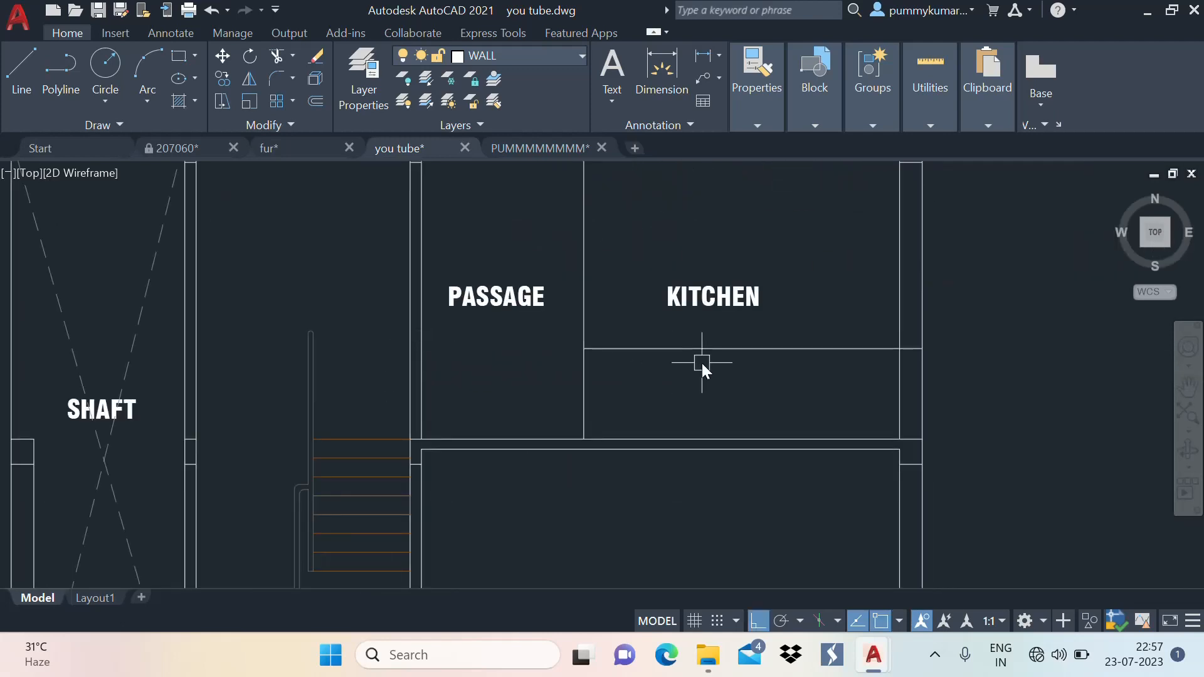
# Offset the kitchen counter line 4" downward to give the countertop its thickness
pyautogui.moveTo(702, 361); pyautogui.dragTo(662, 425, button='middle')
pyautogui.moveTo(738, 430); pyautogui.dragTo(744, 424, button='middle')
pyautogui.write('O')
pyautogui.press('Return')
pyautogui.press('Return')
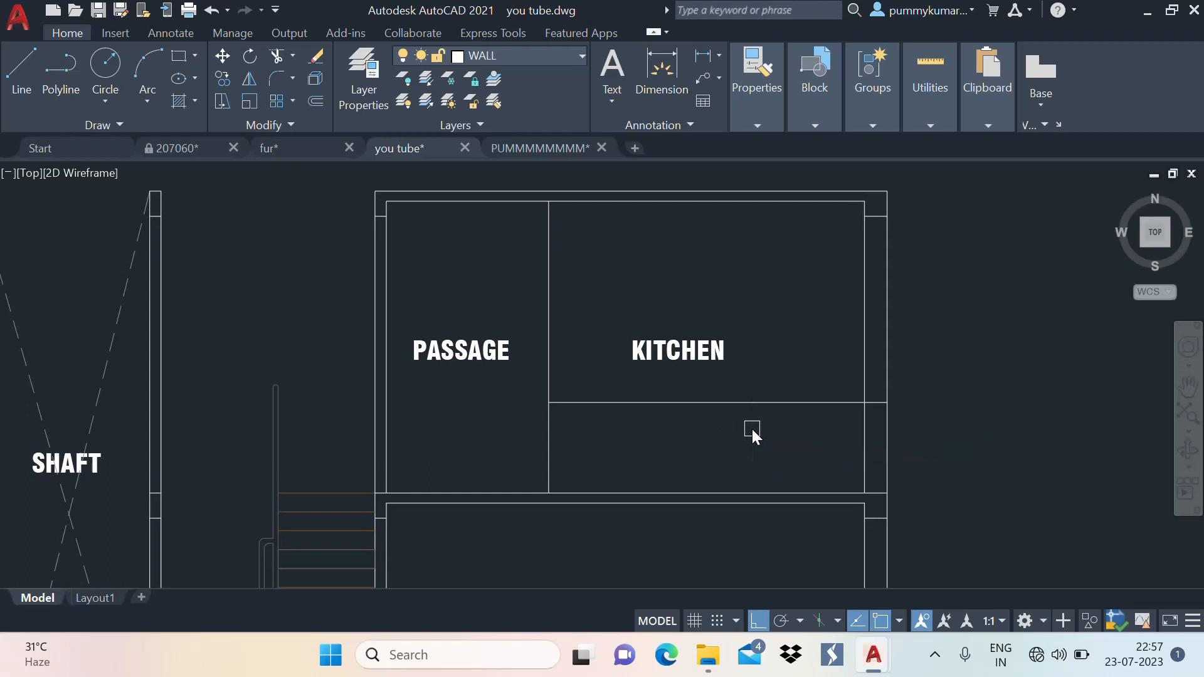
pyautogui.click(790, 403)
pyautogui.write('4')
pyautogui.press('Return')
pyautogui.press('Escape')
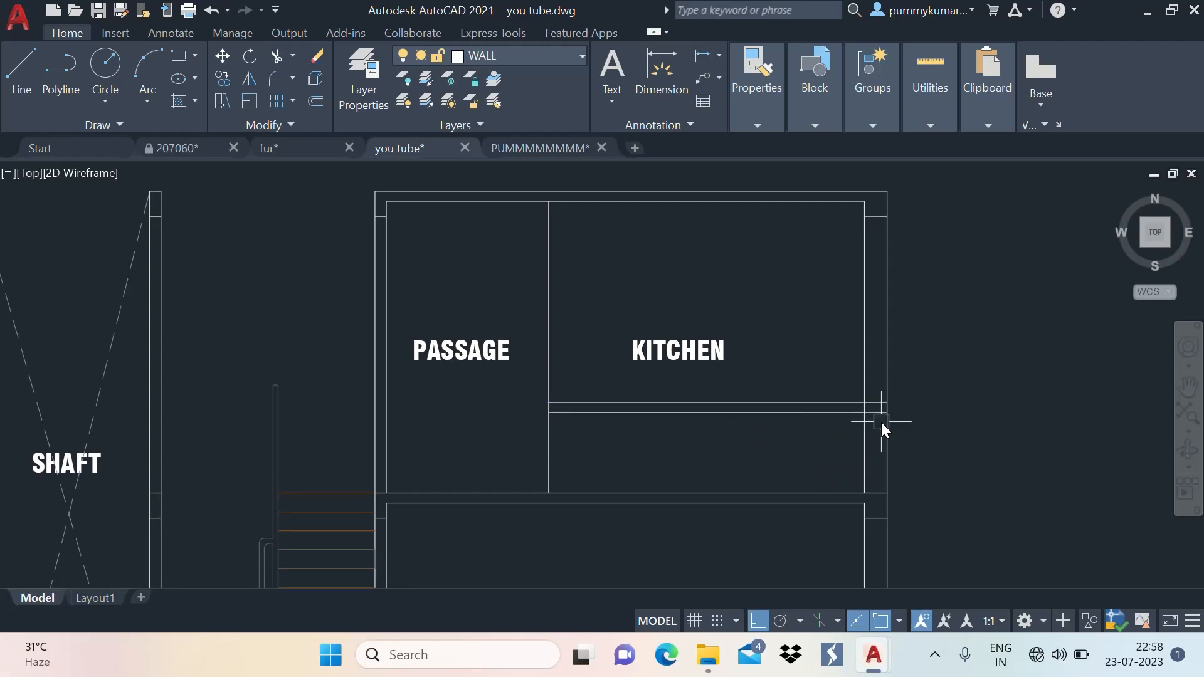
pyautogui.write('TR')
pyautogui.press('Return')
pyautogui.scroll(2, 875, 412)
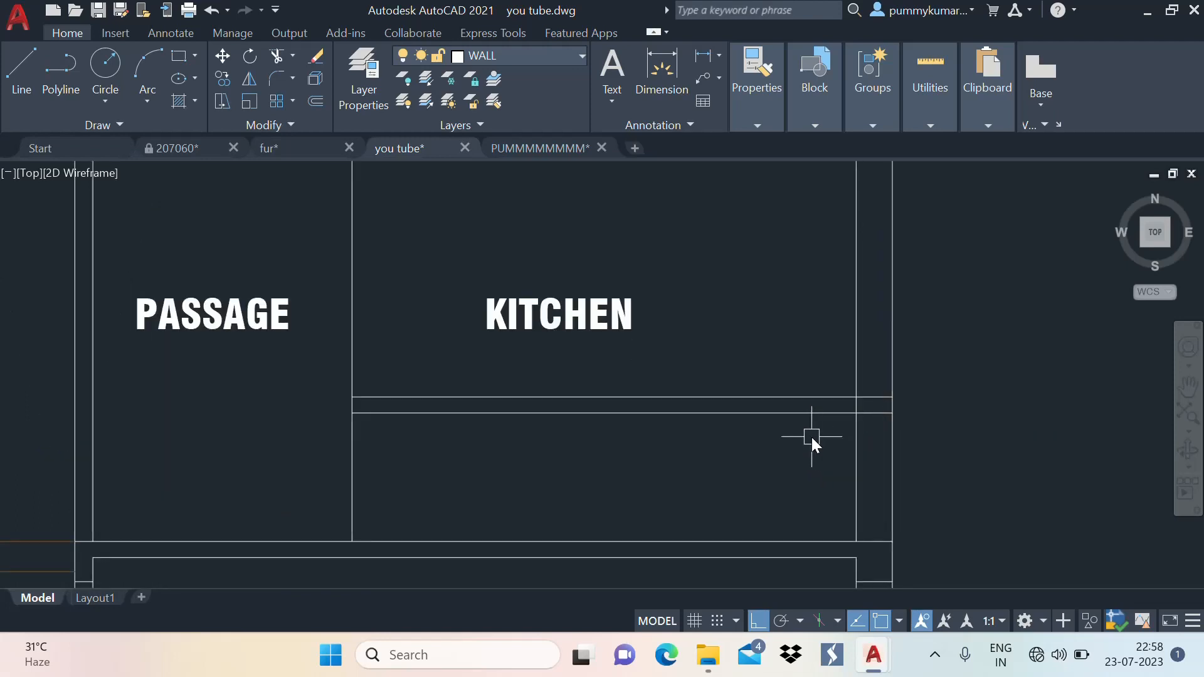
pyautogui.moveTo(868, 430); pyautogui.dragTo(809, 408, button='middle')
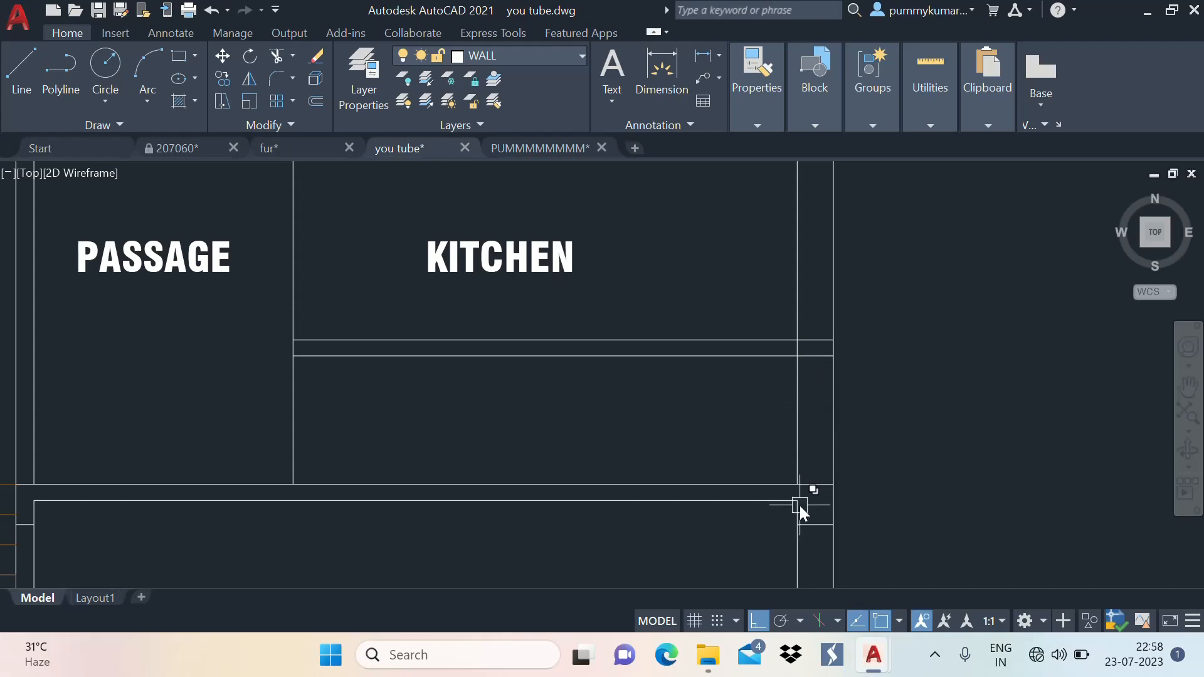
pyautogui.scroll(-2, 850, 383)
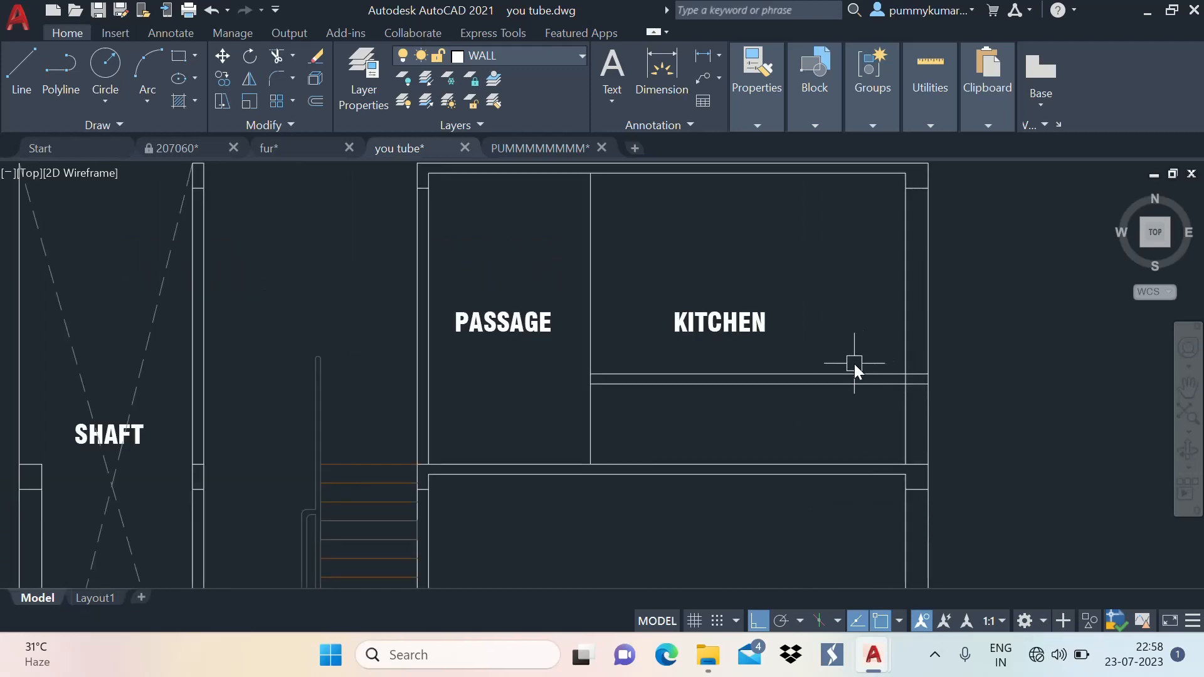
pyautogui.moveTo(790, 396)
pyautogui.mouseDown(button='middle')
pyautogui.moveTo(781, 364)
pyautogui.moveTo(727, 408)
pyautogui.mouseUp(button='middle')
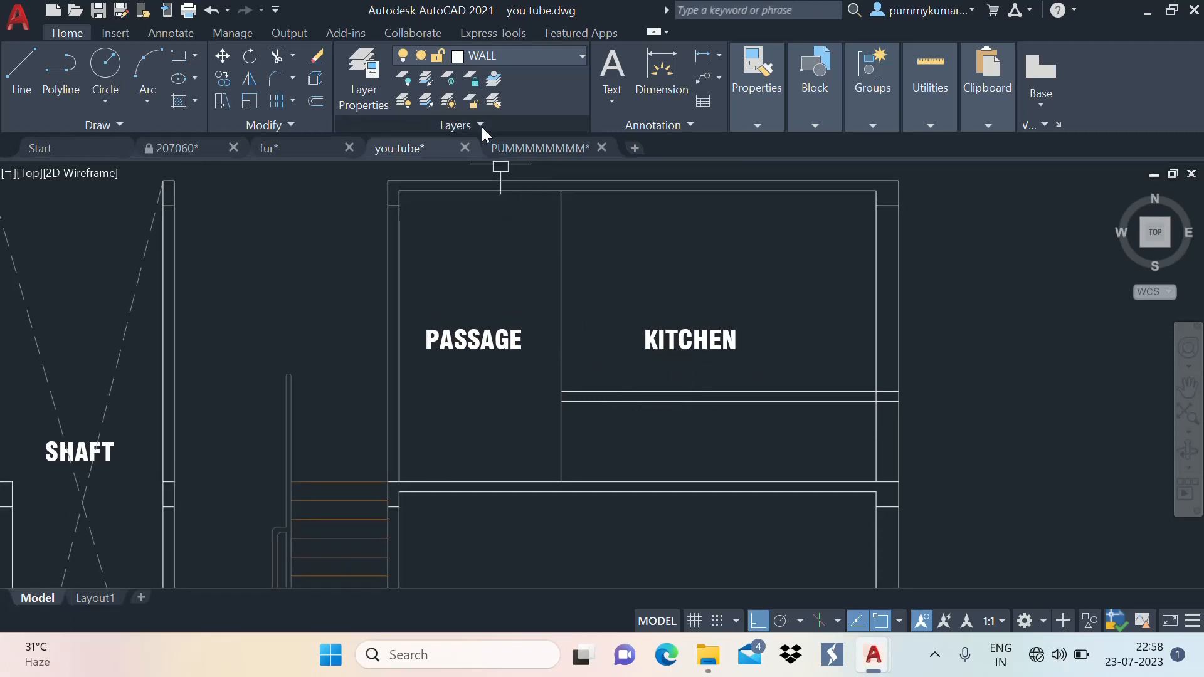
# Examine the kitchen counter, sink and cabinet details in the finished reference section, returning to the you tube drawing
pyautogui.click(514, 149)
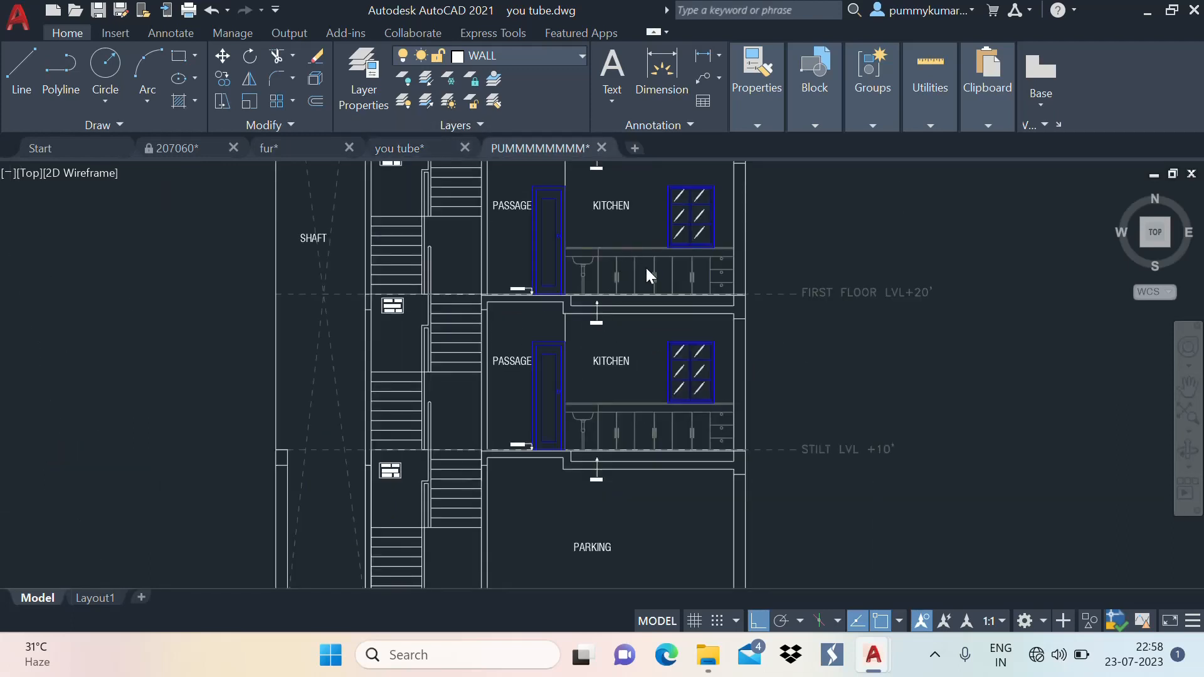
pyautogui.scroll(5, 615, 250)
pyautogui.scroll(-2, 698, 300)
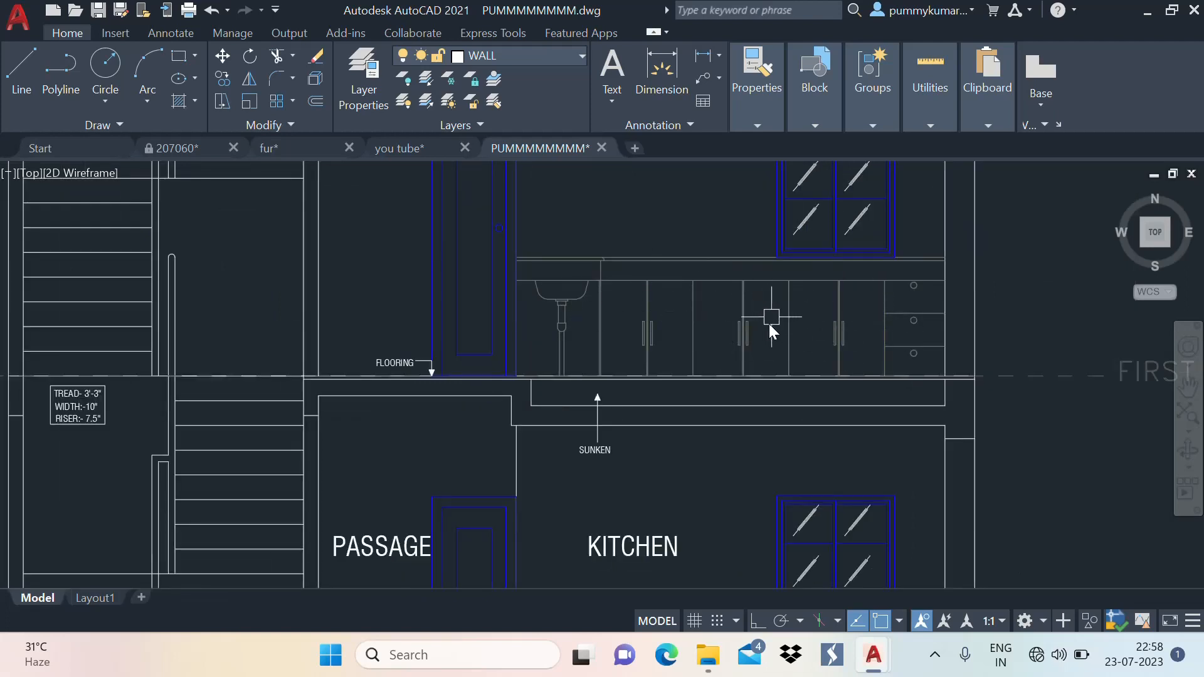
pyautogui.click(438, 149)
# Place a vertical construction line through the right edge of the kitchen's double sink in the you tube plan
pyautogui.scroll(-5, 701, 361)
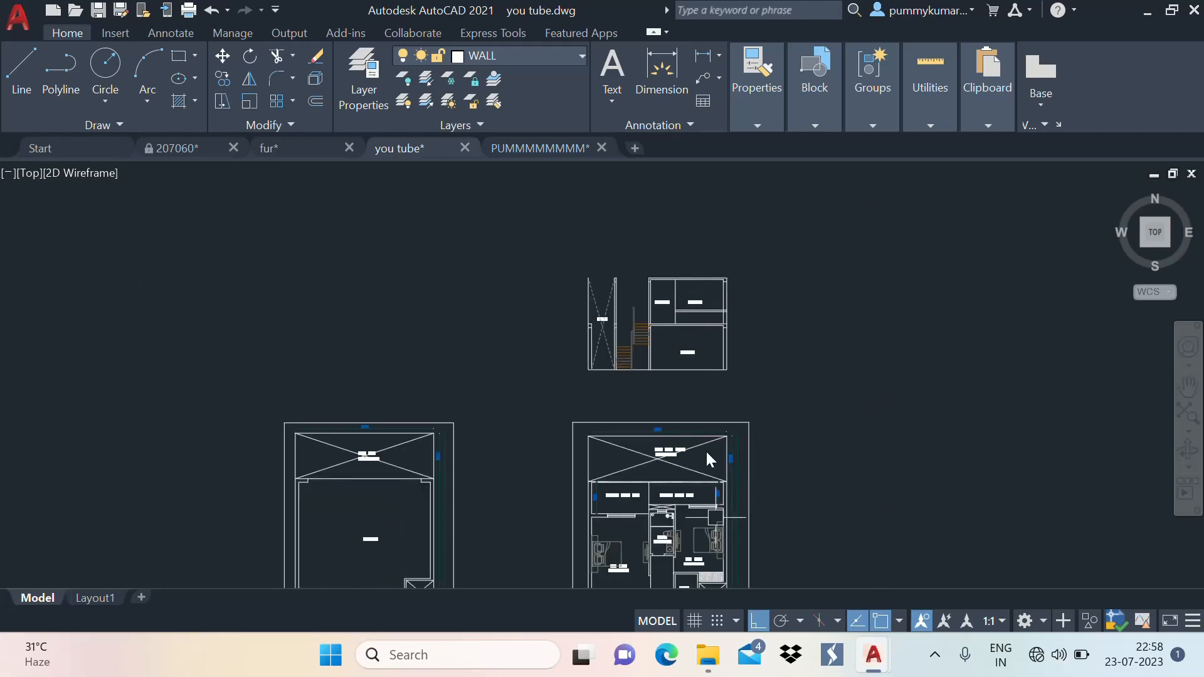
pyautogui.scroll(7, 709, 452)
pyautogui.moveTo(612, 392); pyautogui.dragTo(607, 459, button='middle')
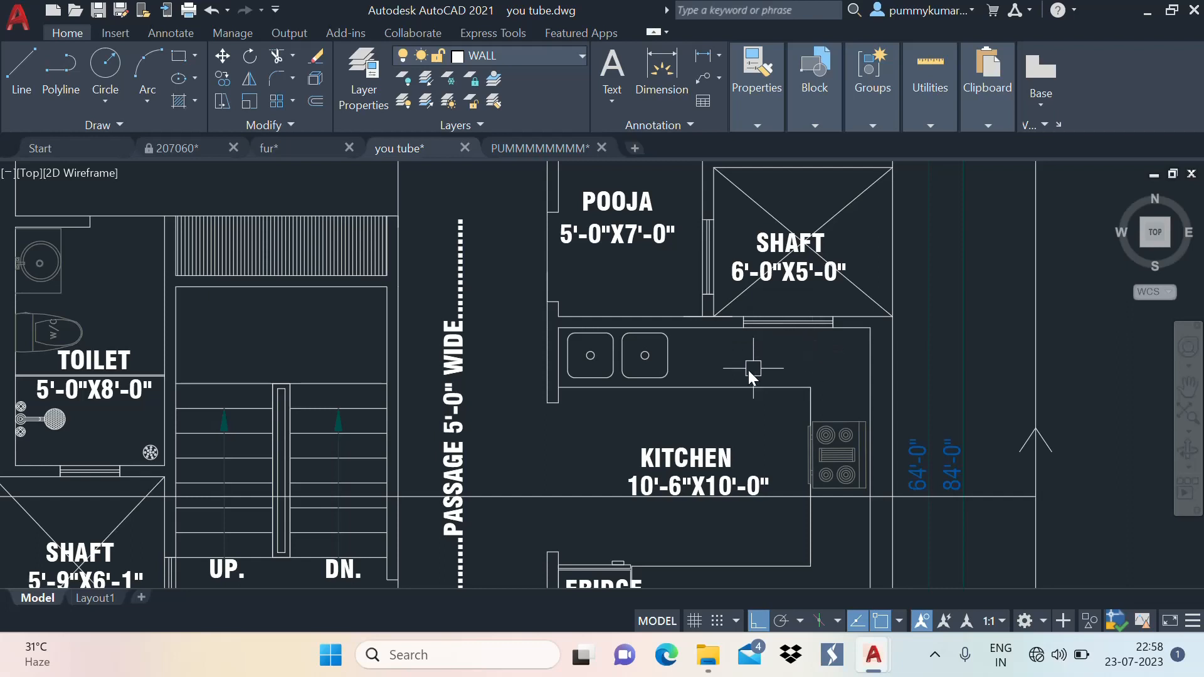
pyautogui.write('xl')
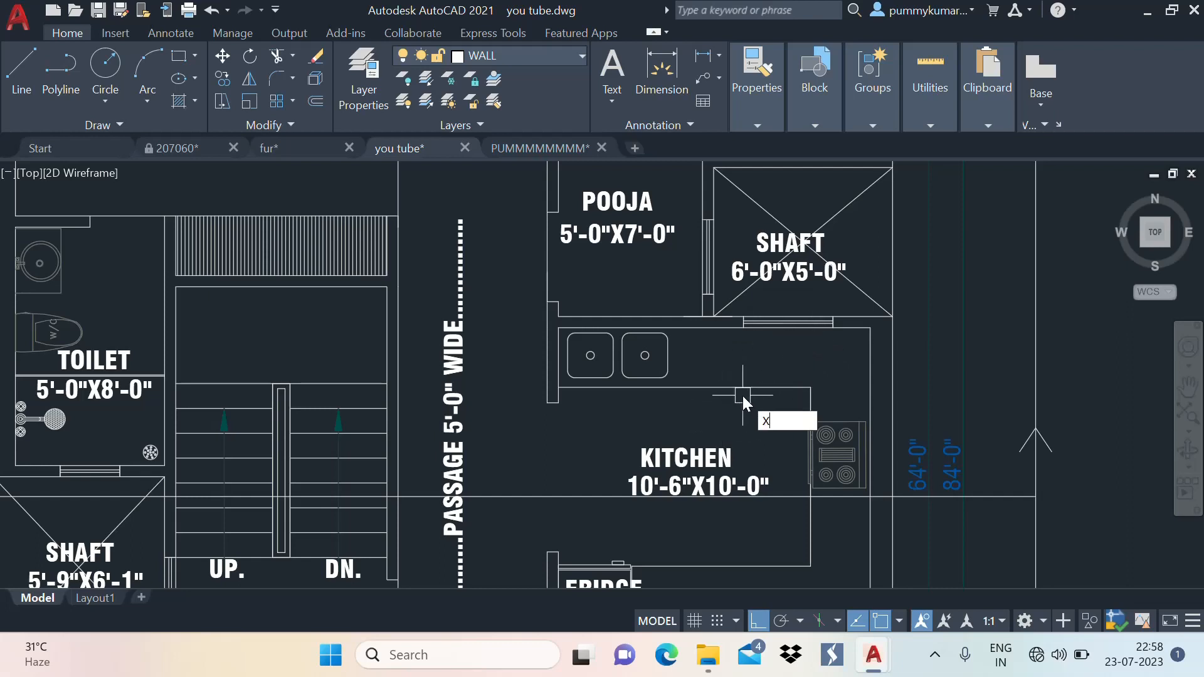
pyautogui.press('Return')
pyautogui.write('v')
pyautogui.press('Return')
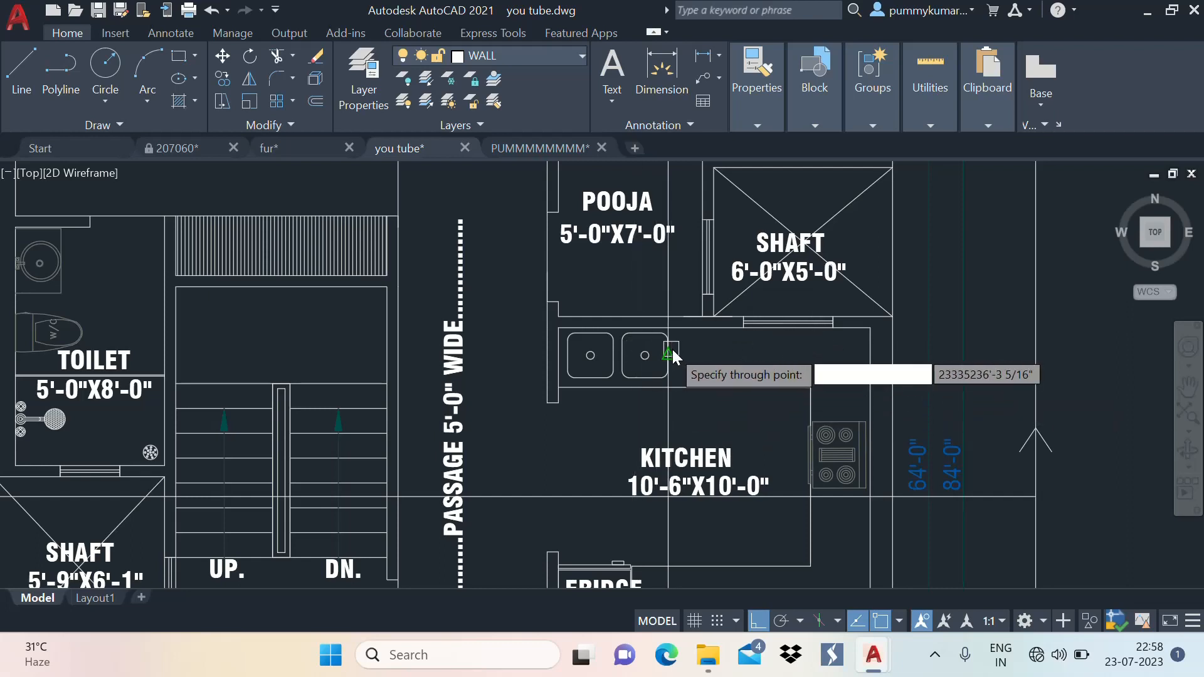
pyautogui.click(671, 356)
# Draw a vertical line in the section from the kitchen floor to the countertop along the sink projection, and remove the construction line
pyautogui.scroll(-5, 662, 416)
pyautogui.scroll(-2, 652, 288)
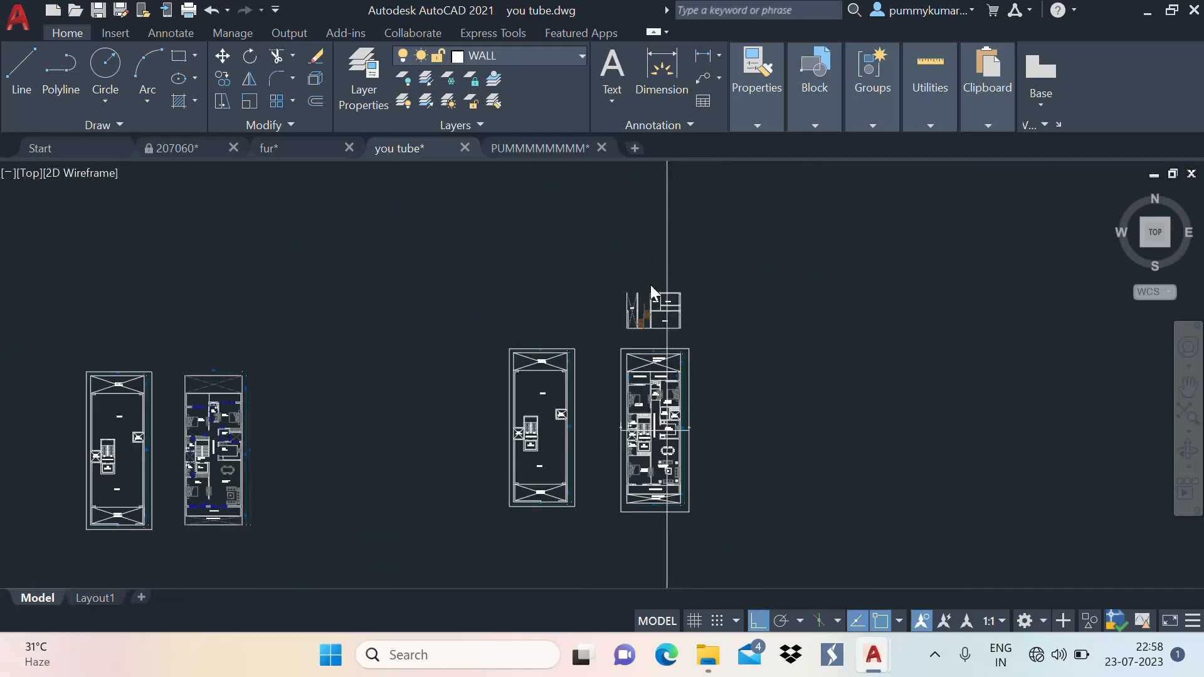
pyautogui.scroll(10, 727, 376)
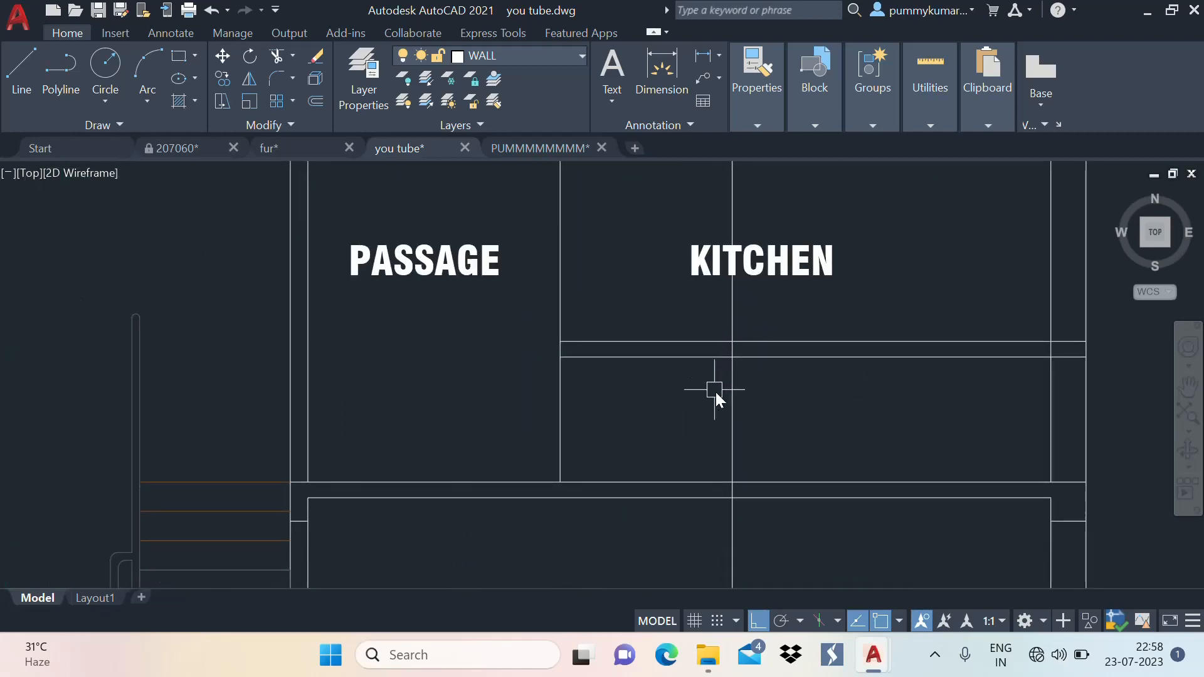
pyautogui.write('l')
pyautogui.press('Return')
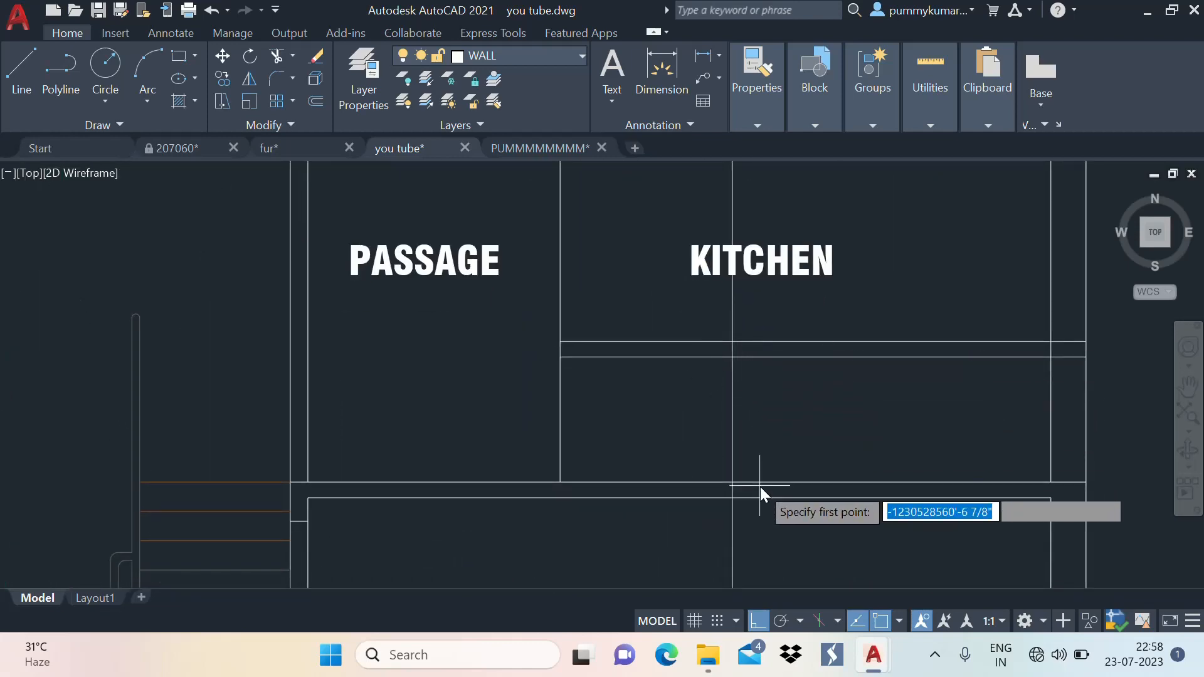
pyautogui.click(732, 482)
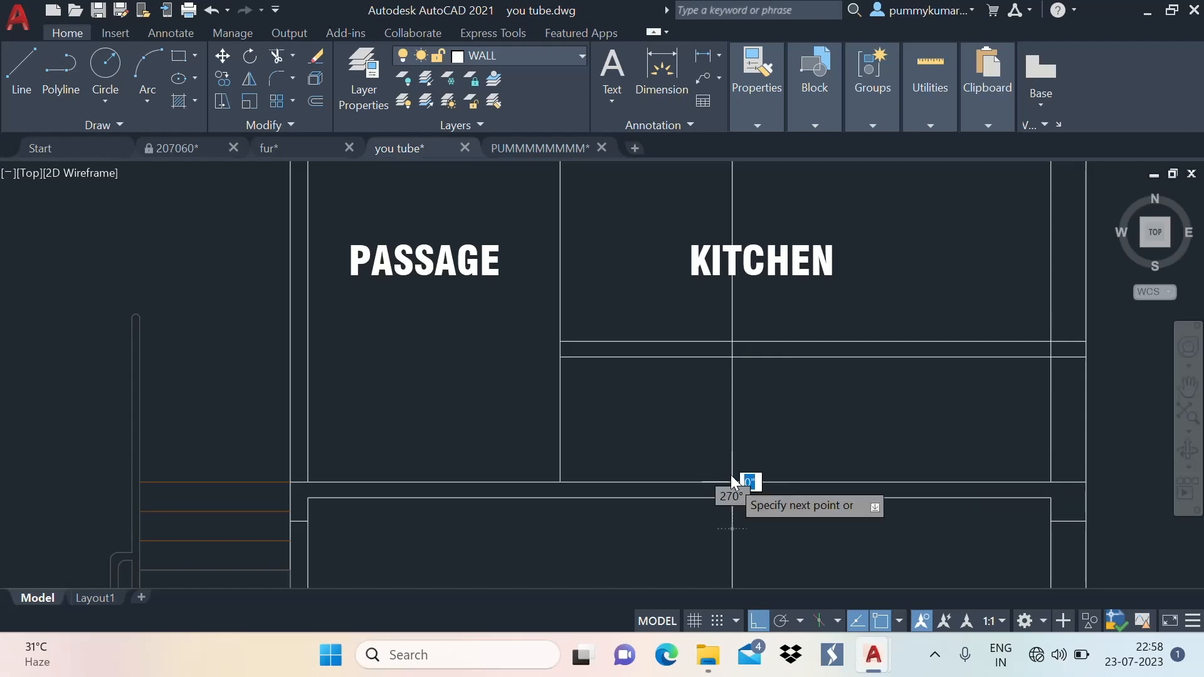
pyautogui.click(731, 340)
pyautogui.press('Escape')
pyautogui.click(735, 319)
pyautogui.scroll(-2, 811, 317)
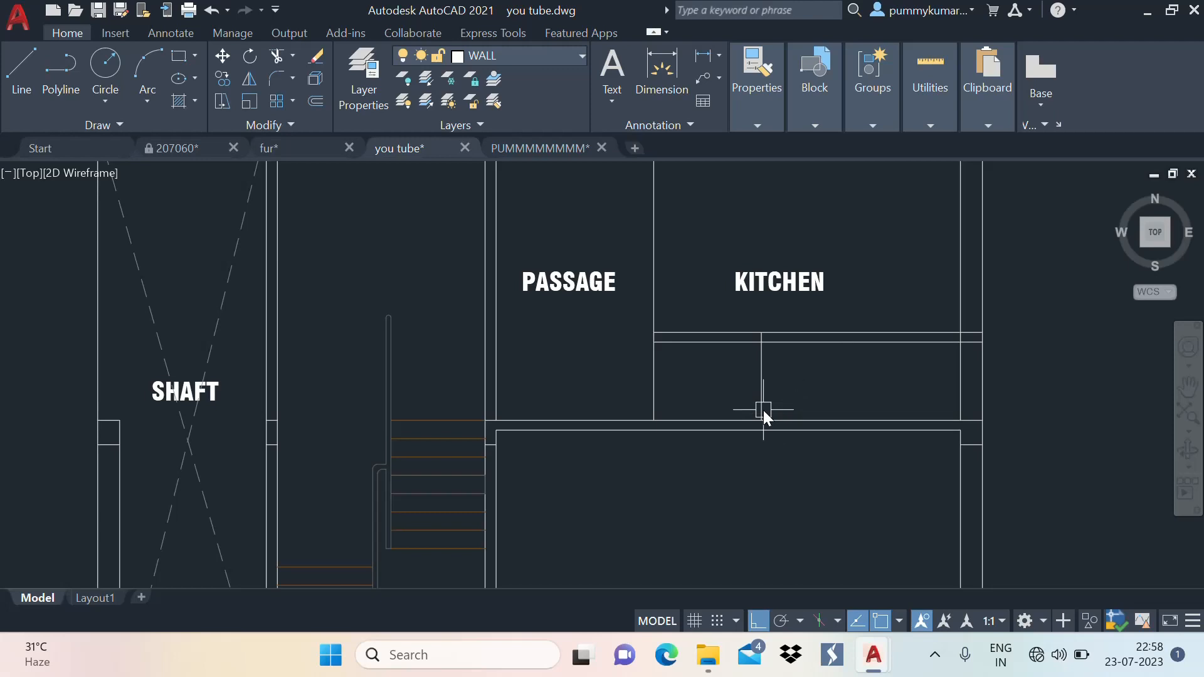
# Offset the kitchen countertop's upper line .5" downward
pyautogui.write('O')
pyautogui.press('Return')
pyautogui.press('Return')
pyautogui.scroll(4, 744, 325)
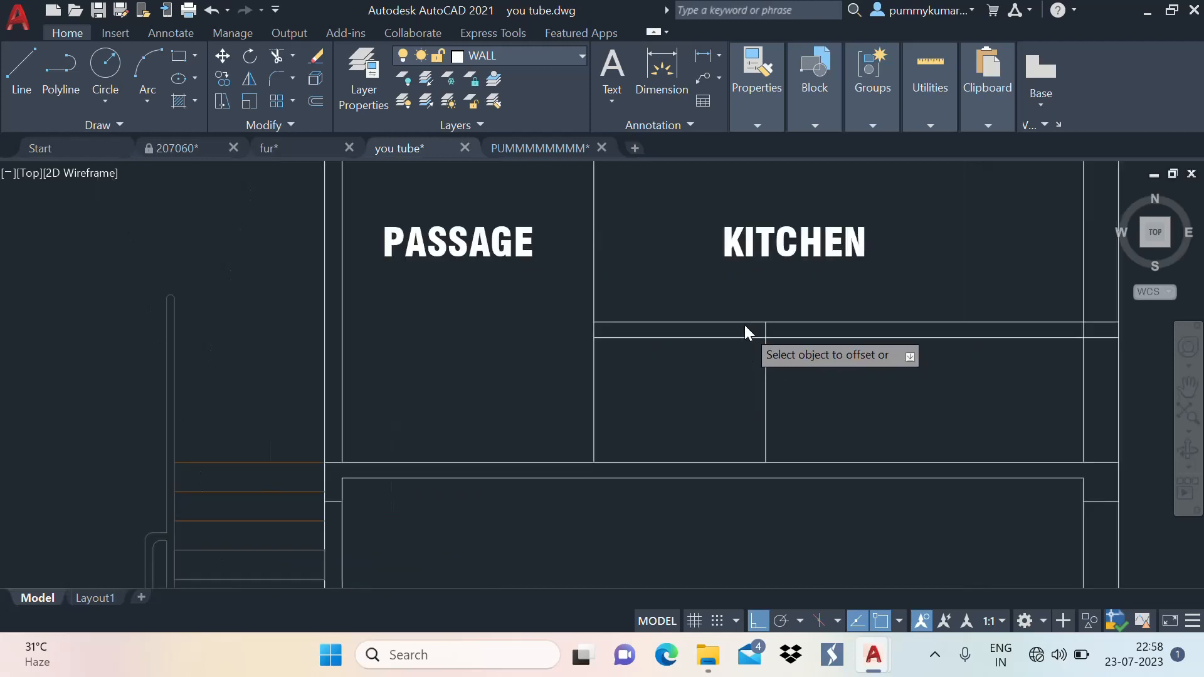
pyautogui.click(736, 307)
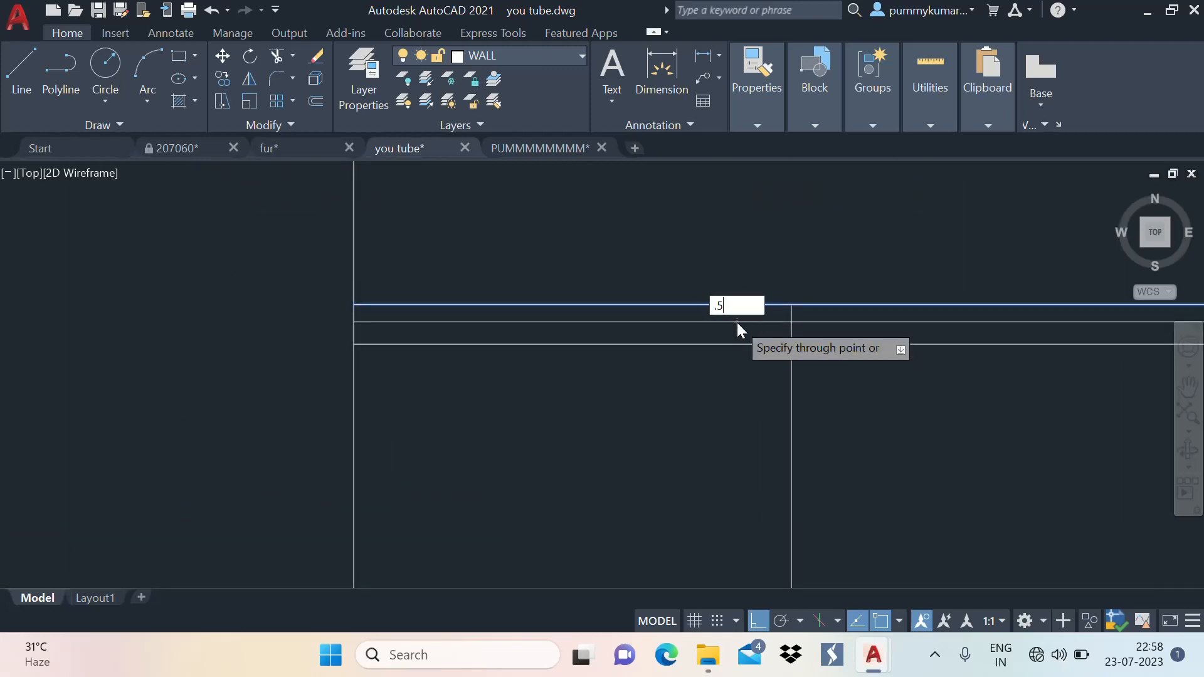
pyautogui.write('.5')
pyautogui.press('Return')
pyautogui.scroll(-2, 705, 309)
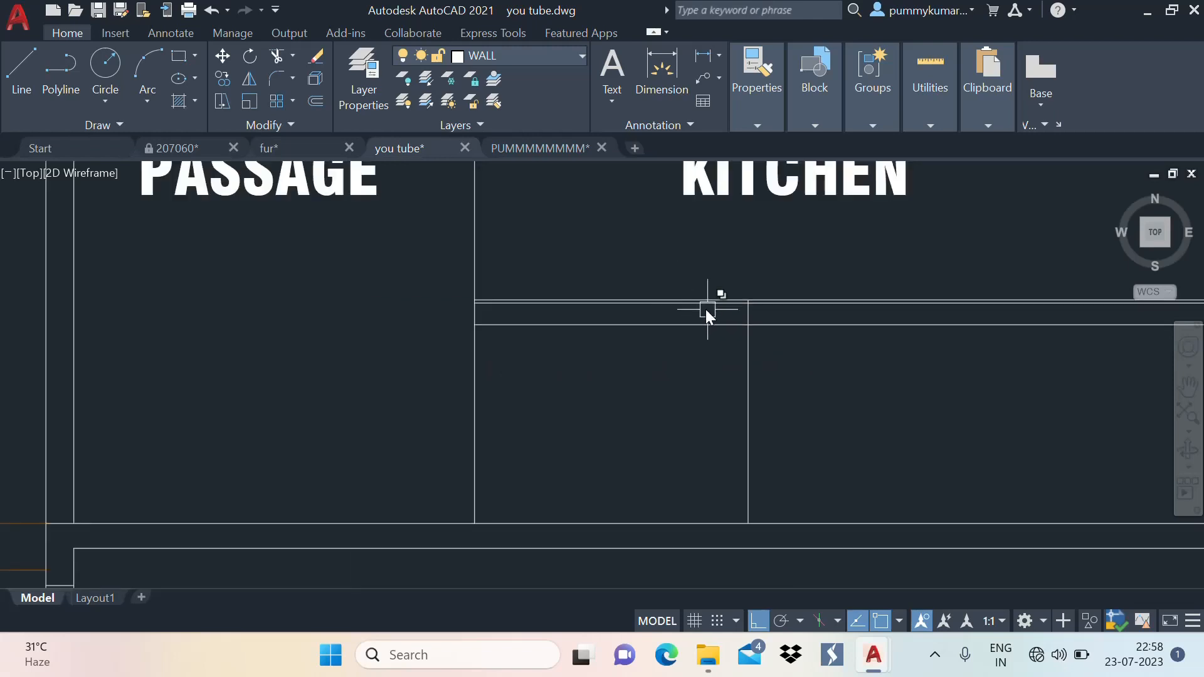
# Shorten the vertical line beside the sink so that it ends at the underside of the countertop
pyautogui.scroll(4, 844, 302)
pyautogui.scroll(-2, 844, 303)
pyautogui.scroll(2, 831, 289)
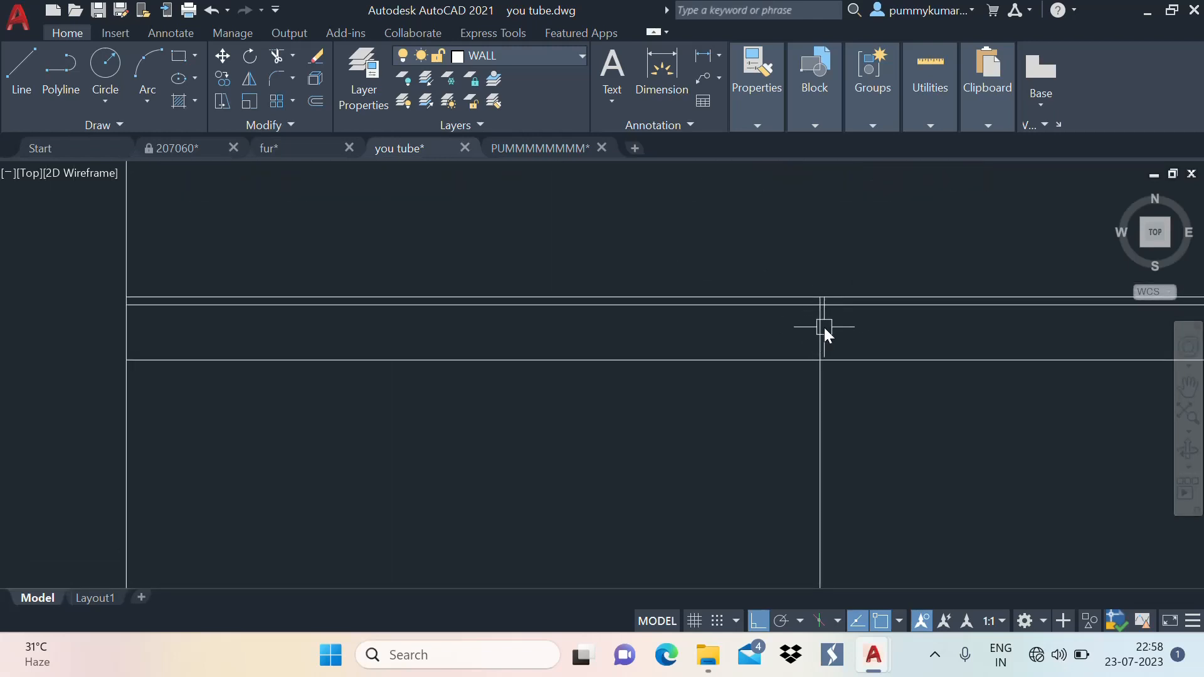
pyautogui.click(823, 327)
pyautogui.click(820, 297)
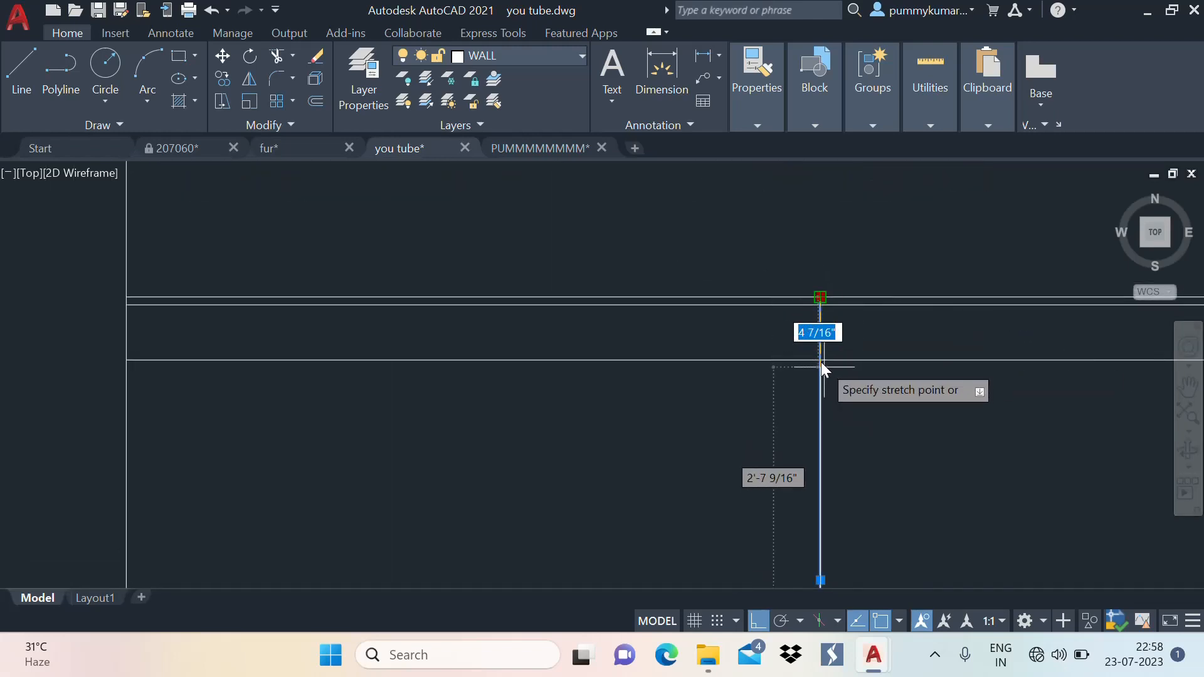
pyautogui.click(822, 363)
pyautogui.scroll(-3, 798, 269)
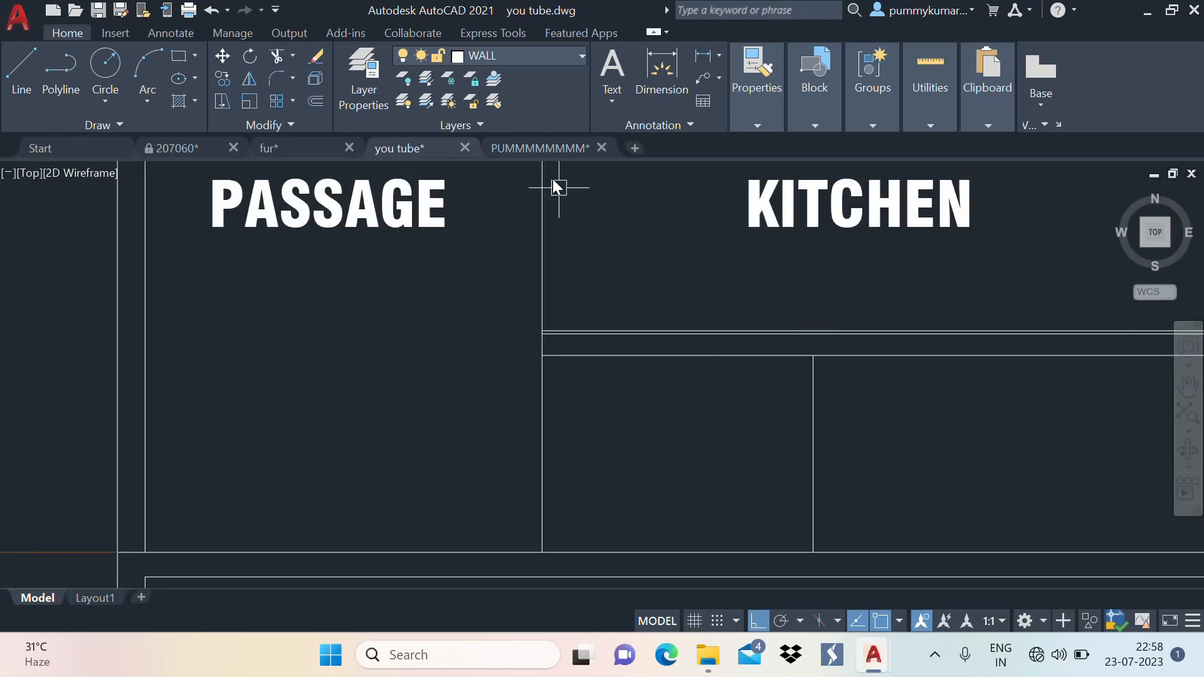
# Switch to the reference drawing PUMMMMMMM and examine the counter edge, sink bowl and drain pipe details in the kitchen section
pyautogui.click(540, 146)
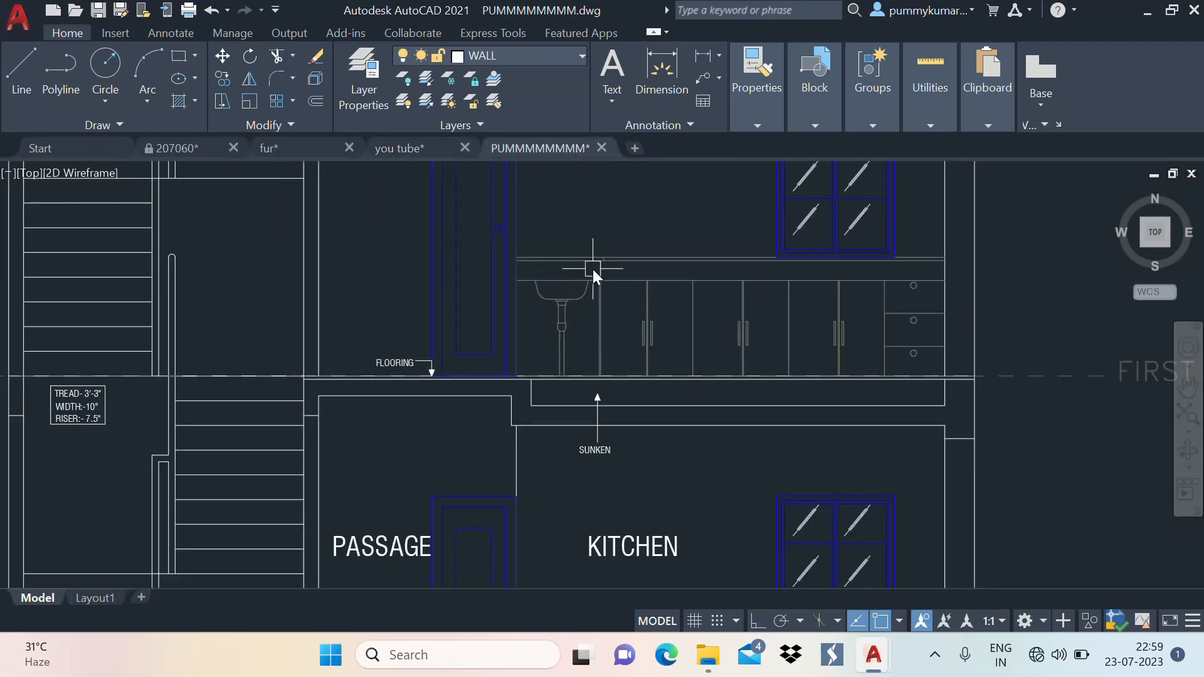
pyautogui.scroll(3, 593, 269)
pyautogui.scroll(5, 680, 277)
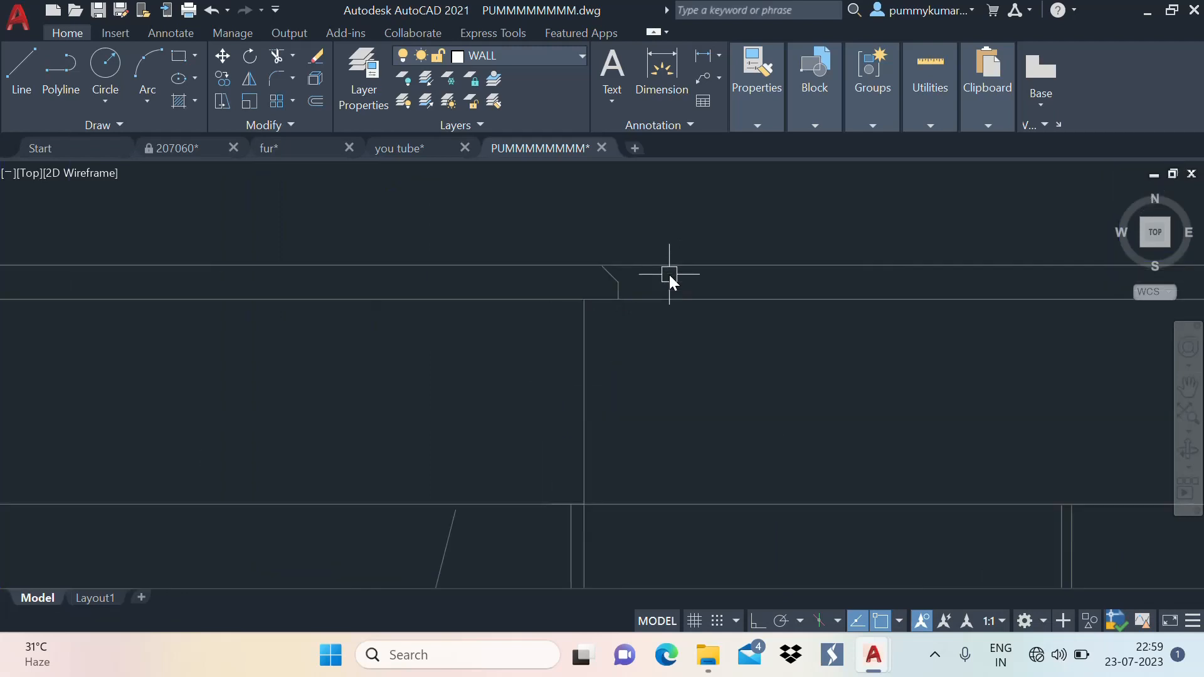
pyautogui.scroll(-2, 668, 275)
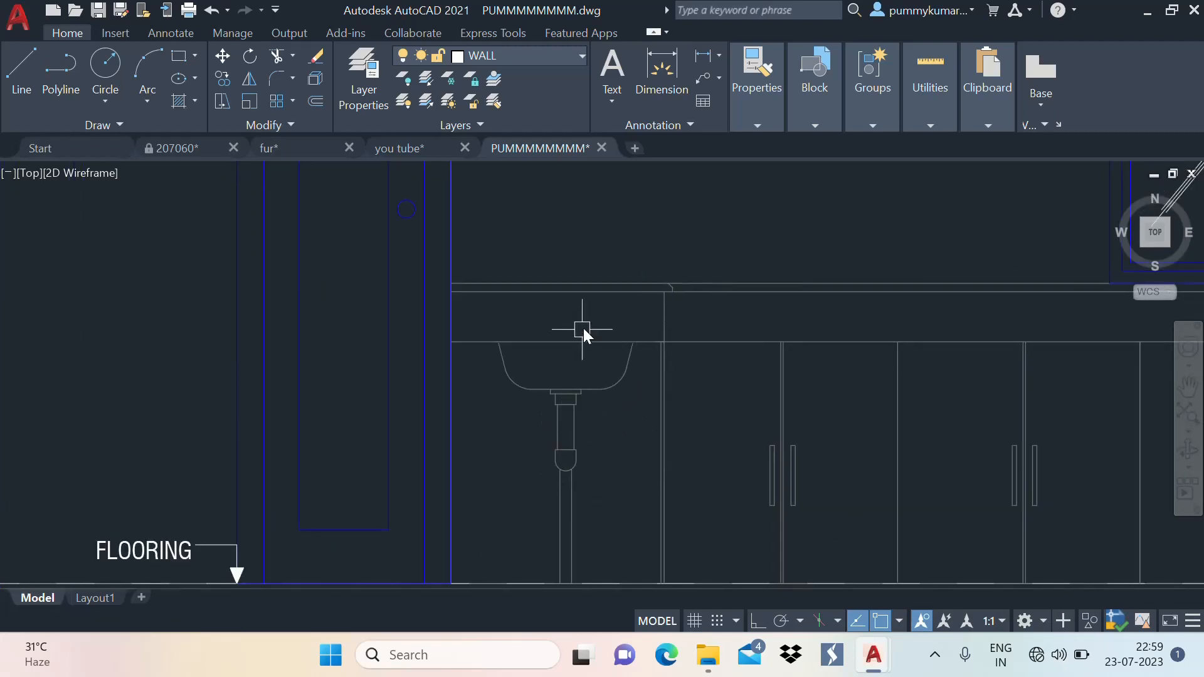
pyautogui.click(601, 394)
pyautogui.press('Escape')
pyautogui.moveTo(559, 437)
pyautogui.mouseDown(button='middle')
pyautogui.moveTo(588, 386)
pyautogui.moveTo(587, 400)
pyautogui.mouseUp(button='middle')
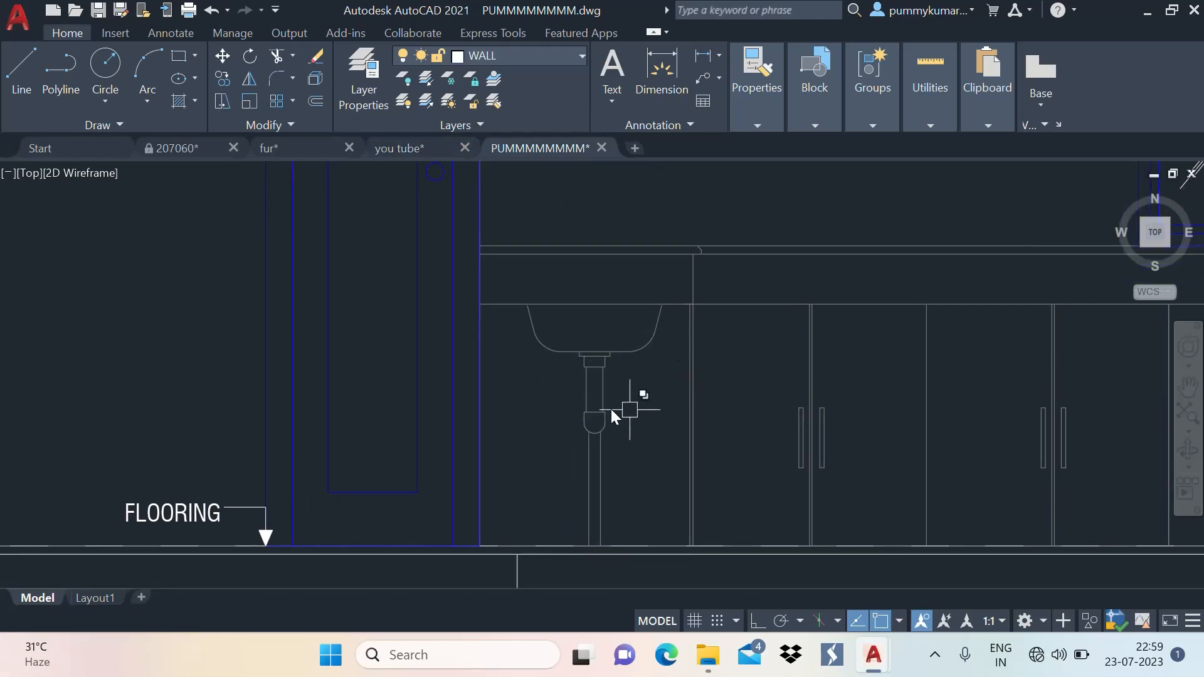
pyautogui.scroll(3, 638, 365)
pyautogui.scroll(-3, 621, 389)
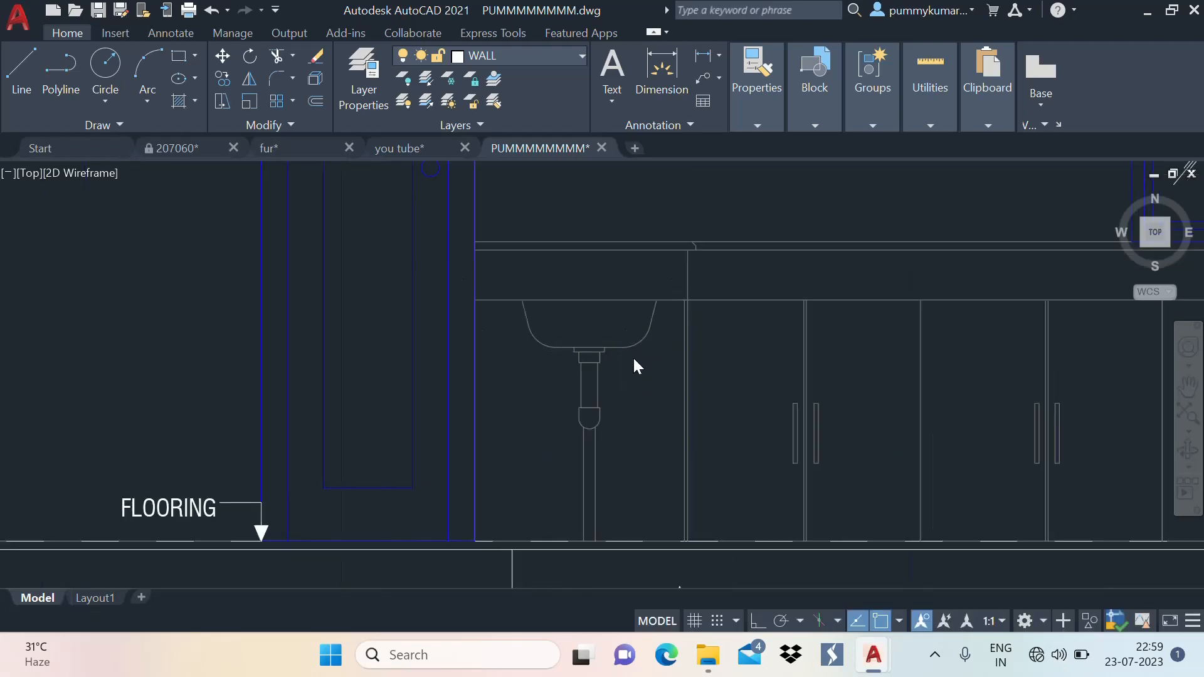
pyautogui.scroll(3, 651, 354)
pyautogui.scroll(-3, 652, 371)
pyautogui.moveTo(663, 341); pyautogui.dragTo(668, 374, button='middle')
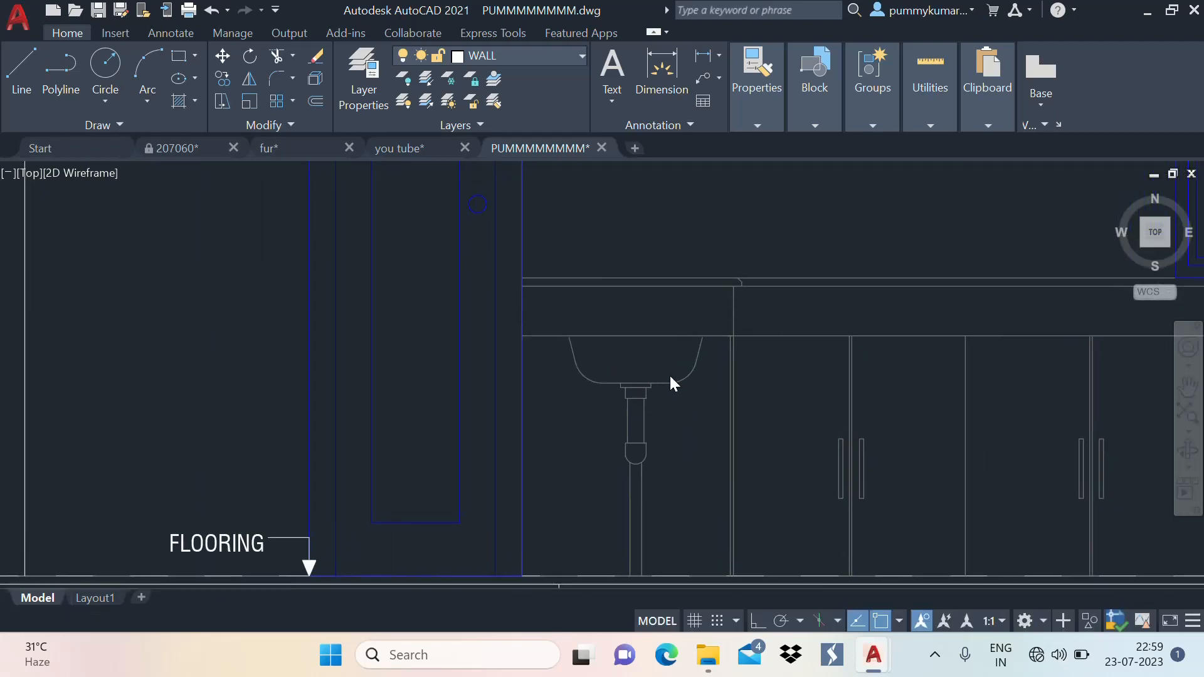
pyautogui.scroll(4, 634, 404)
pyautogui.scroll(-3, 731, 344)
pyautogui.scroll(2, 738, 328)
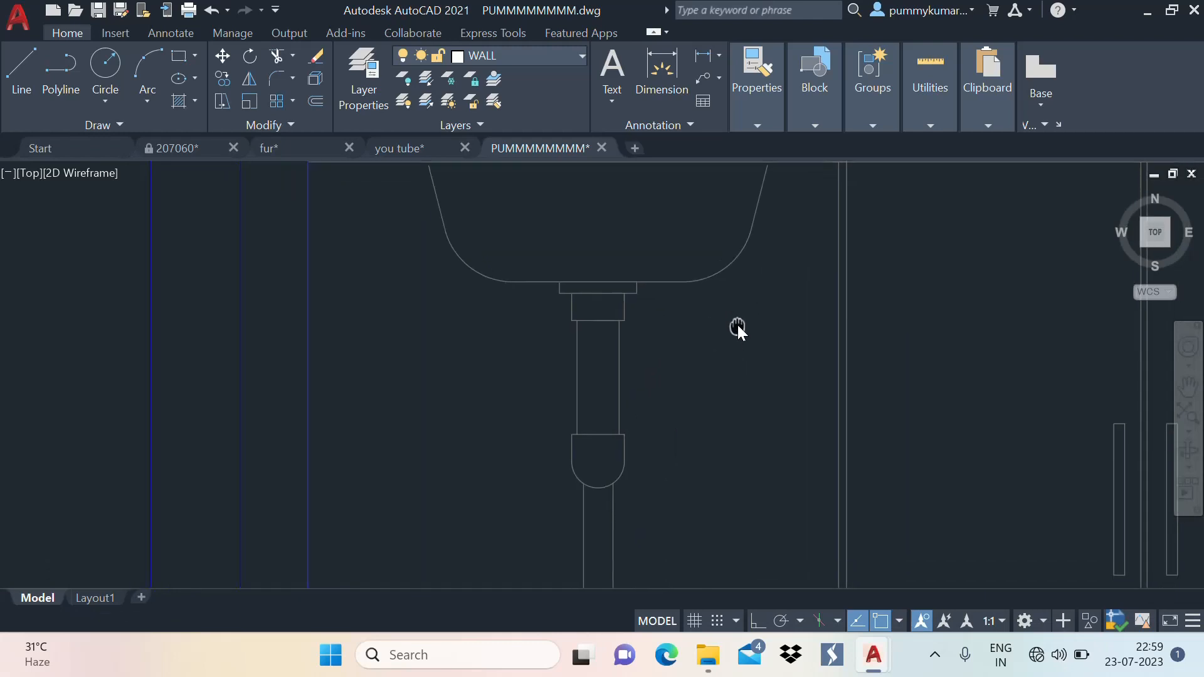
pyautogui.scroll(-2, 738, 328)
pyautogui.scroll(2, 718, 352)
pyautogui.moveTo(729, 389)
pyautogui.mouseDown(button='middle')
pyautogui.moveTo(663, 382)
pyautogui.moveTo(678, 341)
pyautogui.moveTo(675, 360)
pyautogui.mouseUp(button='middle')
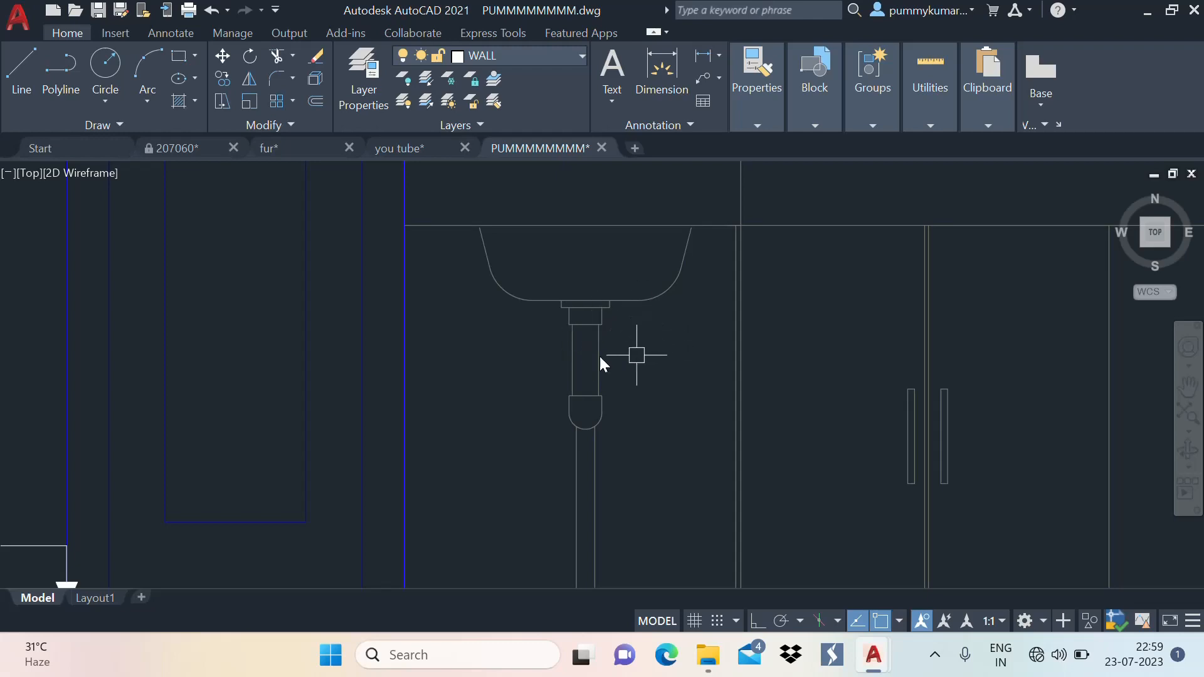
pyautogui.scroll(2, 569, 320)
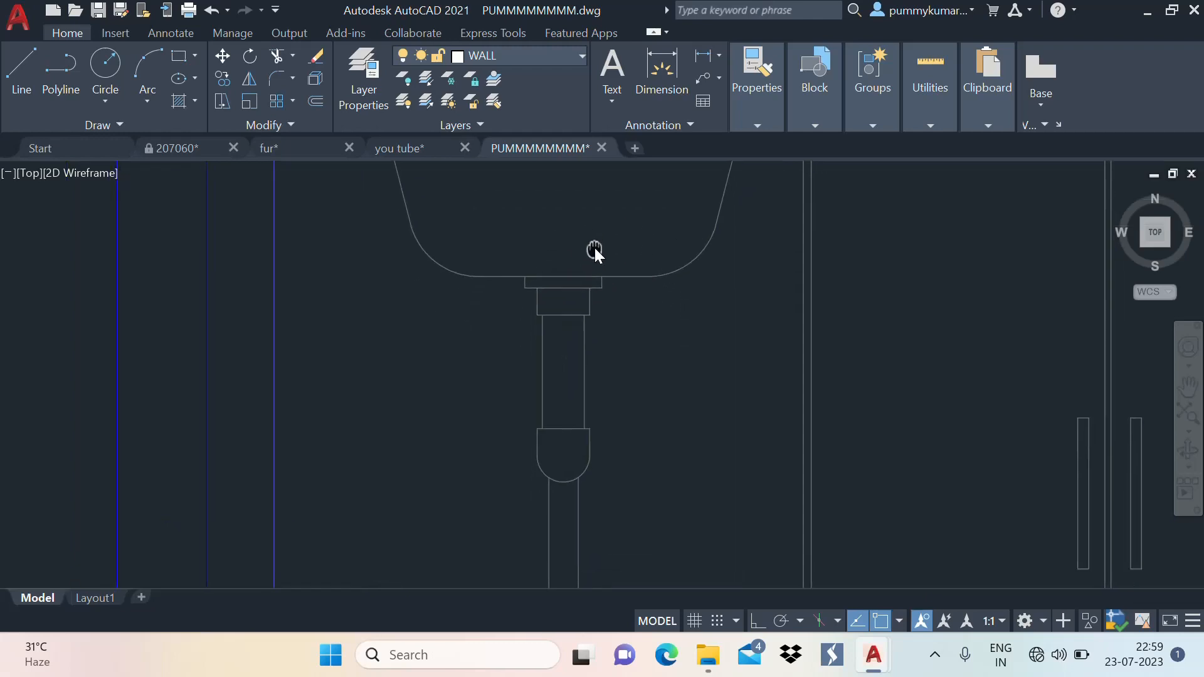
pyautogui.scroll(-2, 594, 249)
pyautogui.scroll(2, 573, 304)
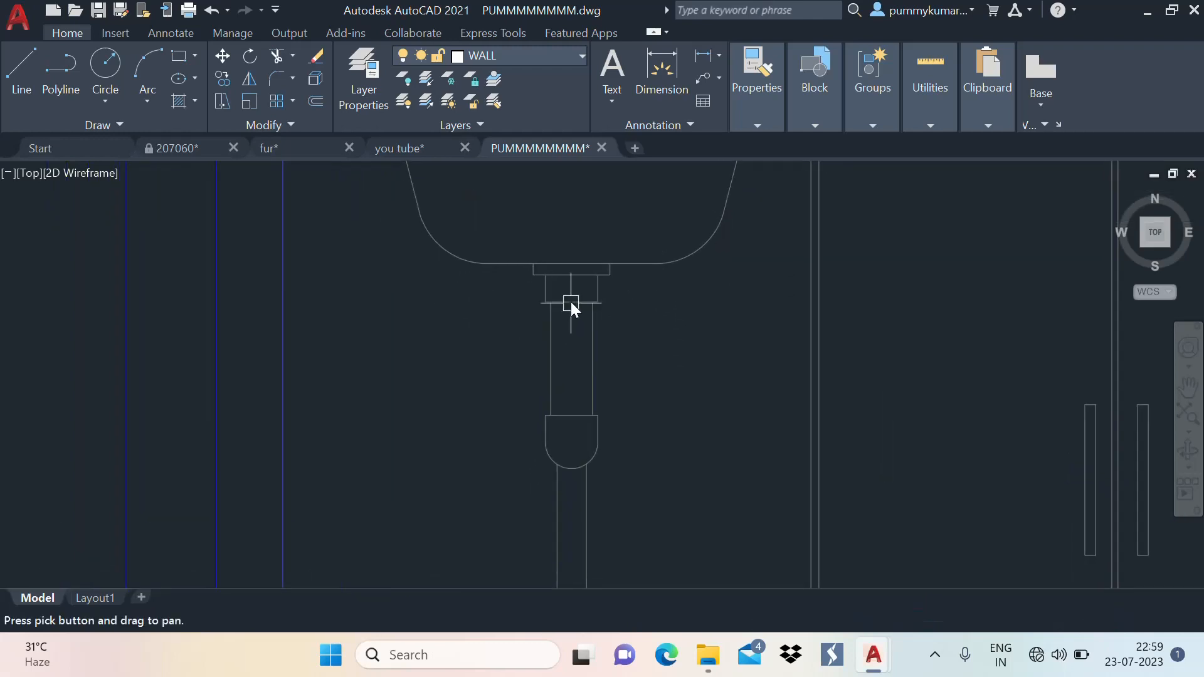
pyautogui.scroll(-2, 608, 322)
pyautogui.scroll(2, 620, 301)
pyautogui.moveTo(621, 301); pyautogui.dragTo(623, 313, button='middle')
pyautogui.scroll(-2, 634, 263)
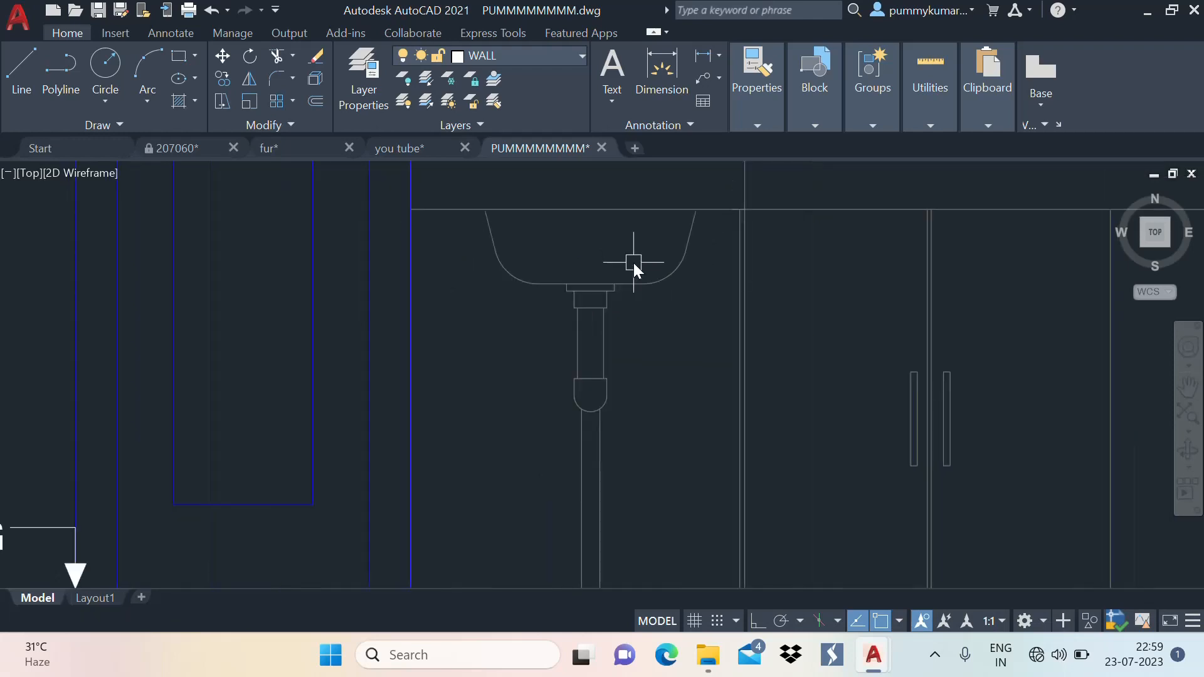
pyautogui.moveTo(633, 264); pyautogui.dragTo(634, 293, button='middle')
pyautogui.scroll(2, 616, 355)
pyautogui.moveTo(614, 356); pyautogui.dragTo(614, 316, button='middle')
pyautogui.scroll(-3, 602, 294)
pyautogui.moveTo(597, 276); pyautogui.dragTo(599, 323, button='middle')
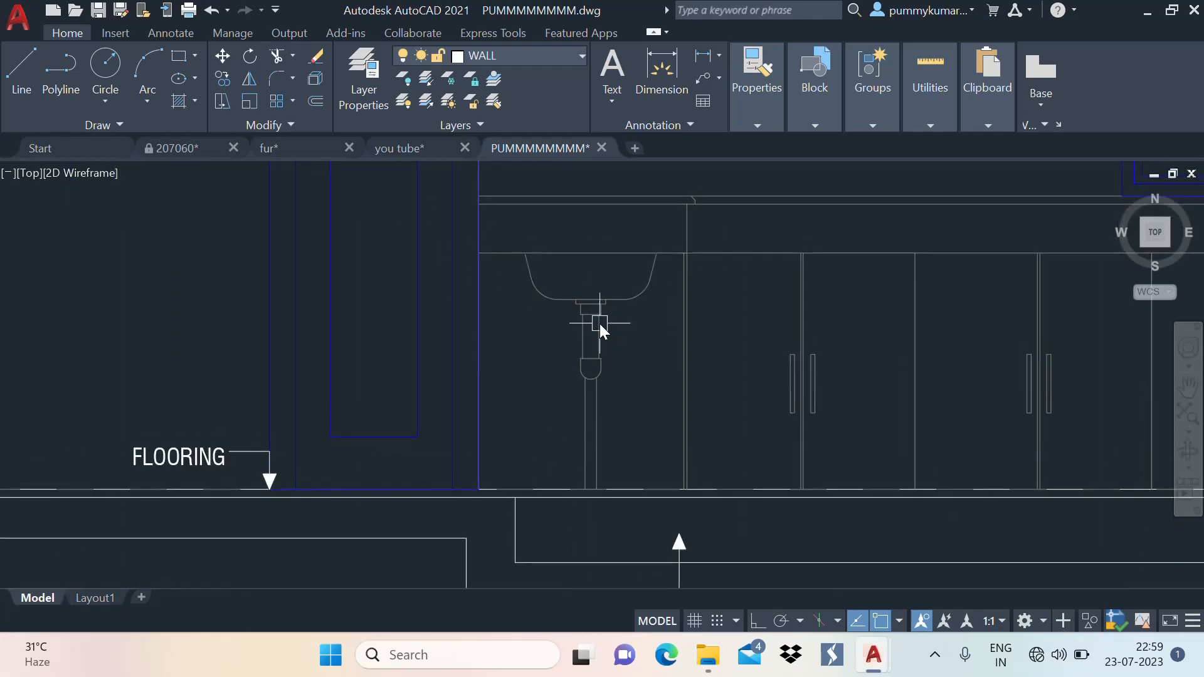
pyautogui.scroll(2, 598, 330)
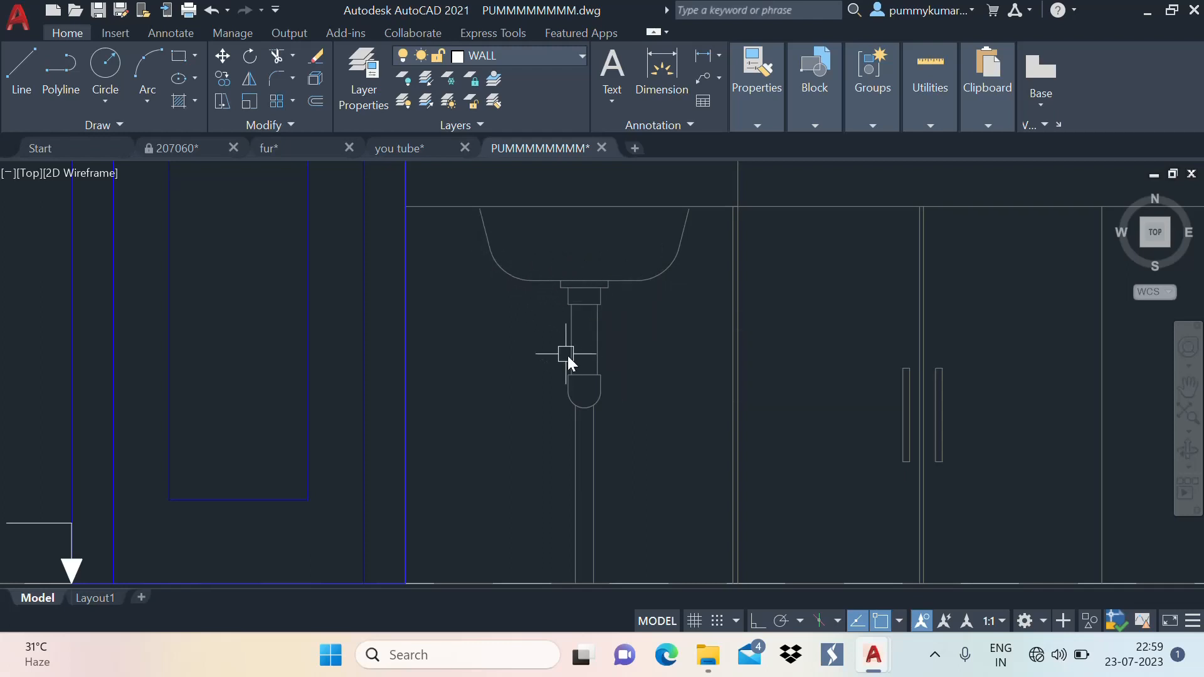
# Return to the you tube drawing and extend the vertical line beside the sink up to the countertop's upper line
pyautogui.click(408, 148)
pyautogui.press('F8')
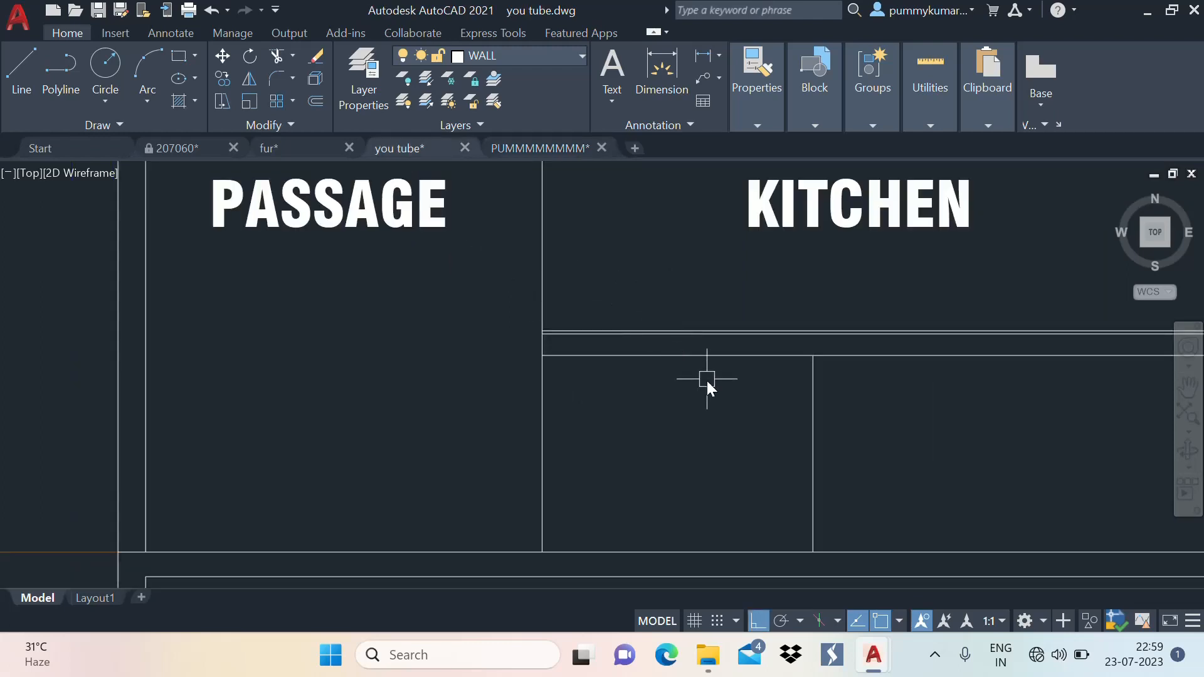
pyautogui.scroll(2, 692, 383)
pyautogui.moveTo(692, 384); pyautogui.dragTo(648, 385, button='middle')
pyautogui.moveTo(894, 395); pyautogui.dragTo(808, 397, button='middle')
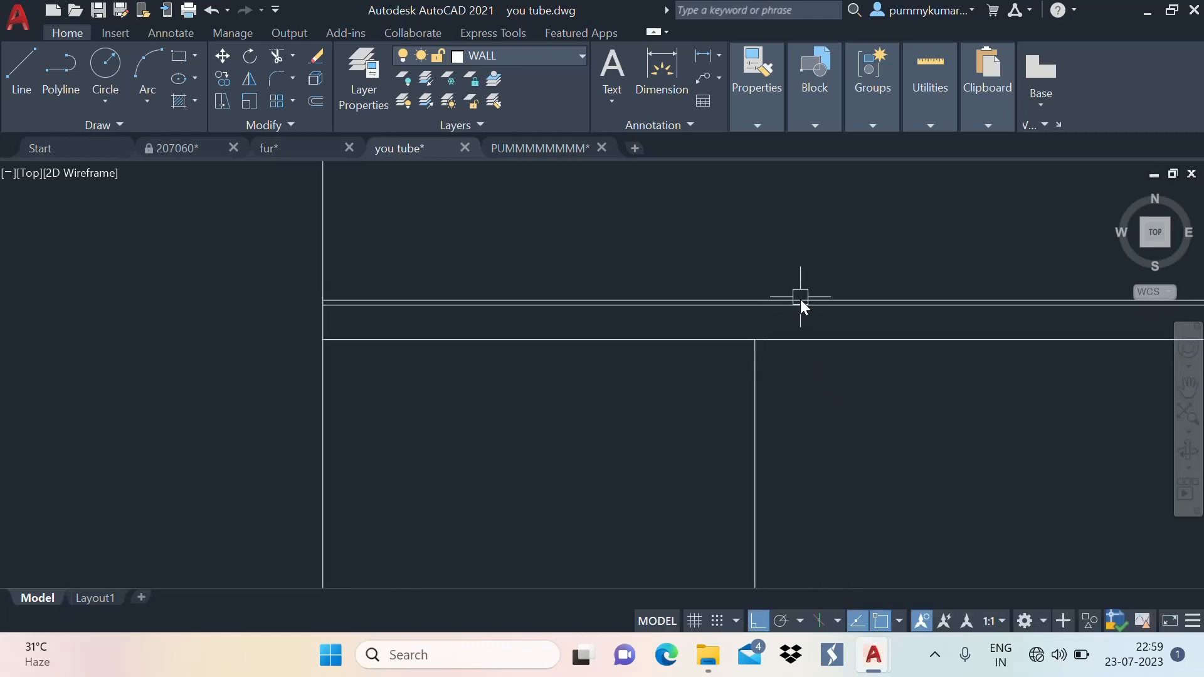
pyautogui.moveTo(798, 340)
pyautogui.mouseDown(button='middle')
pyautogui.moveTo(792, 366)
pyautogui.moveTo(758, 352)
pyautogui.mouseUp(button='middle')
pyautogui.scroll(2, 760, 339)
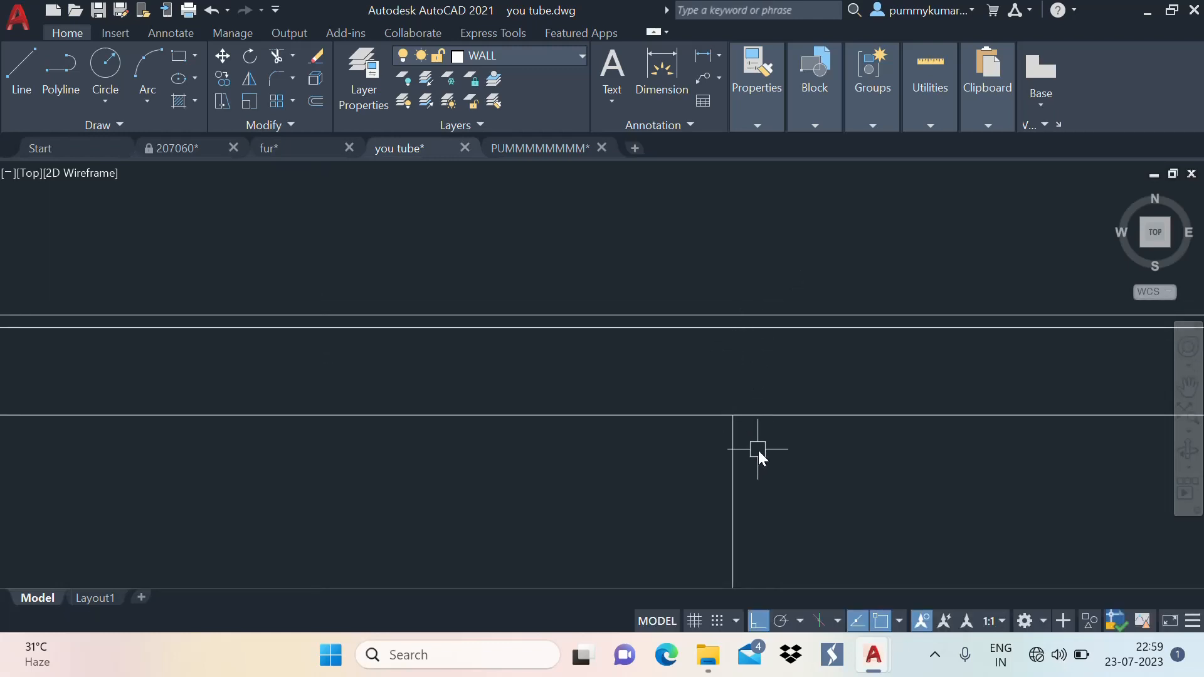
pyautogui.write('ex')
pyautogui.press('Return')
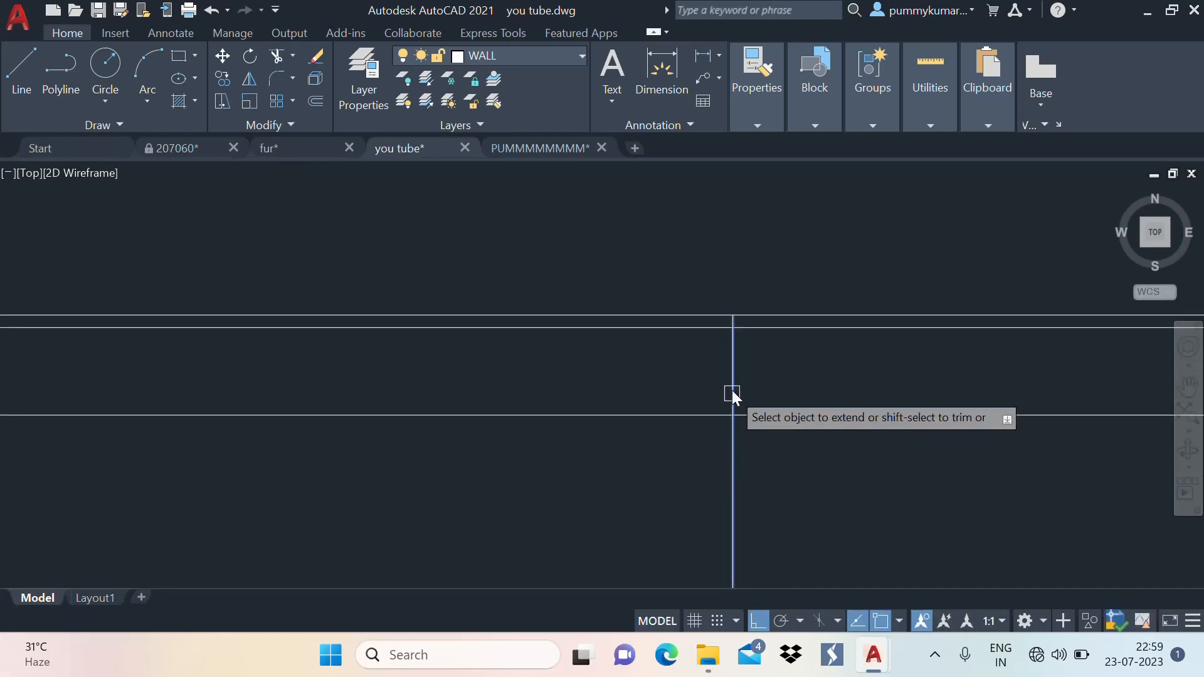
pyautogui.click(732, 379)
pyautogui.press('Escape')
pyautogui.scroll(2, 701, 340)
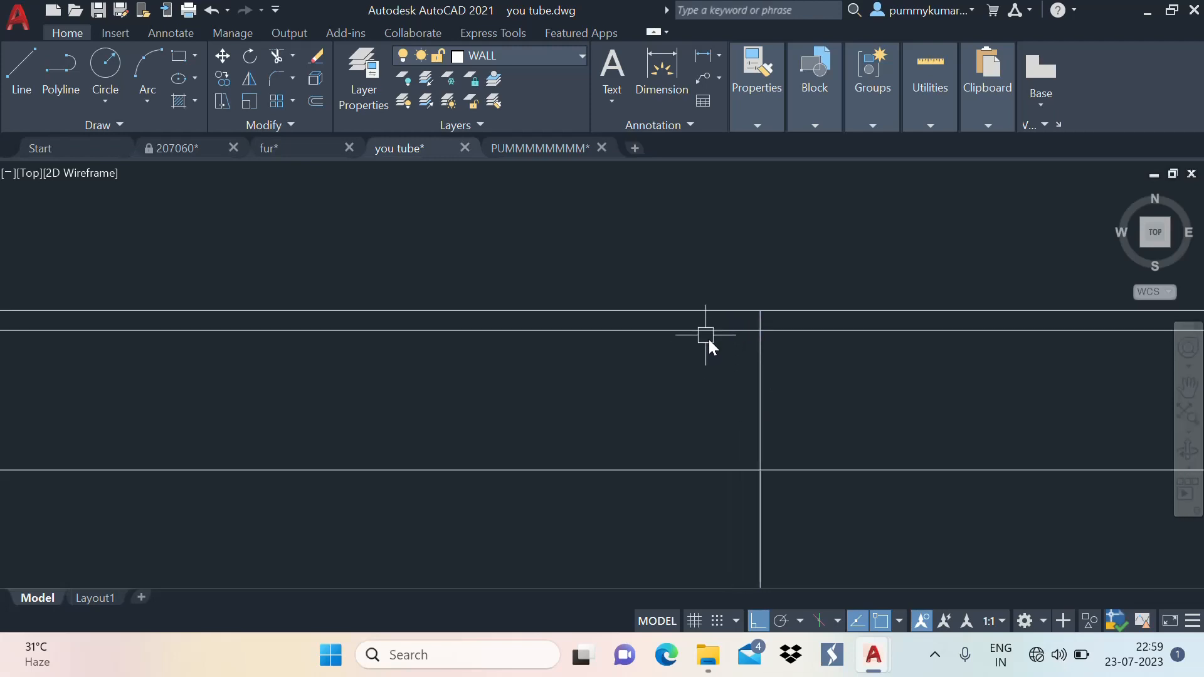
pyautogui.write('l')
pyautogui.press('Return')
pyautogui.click(760, 312)
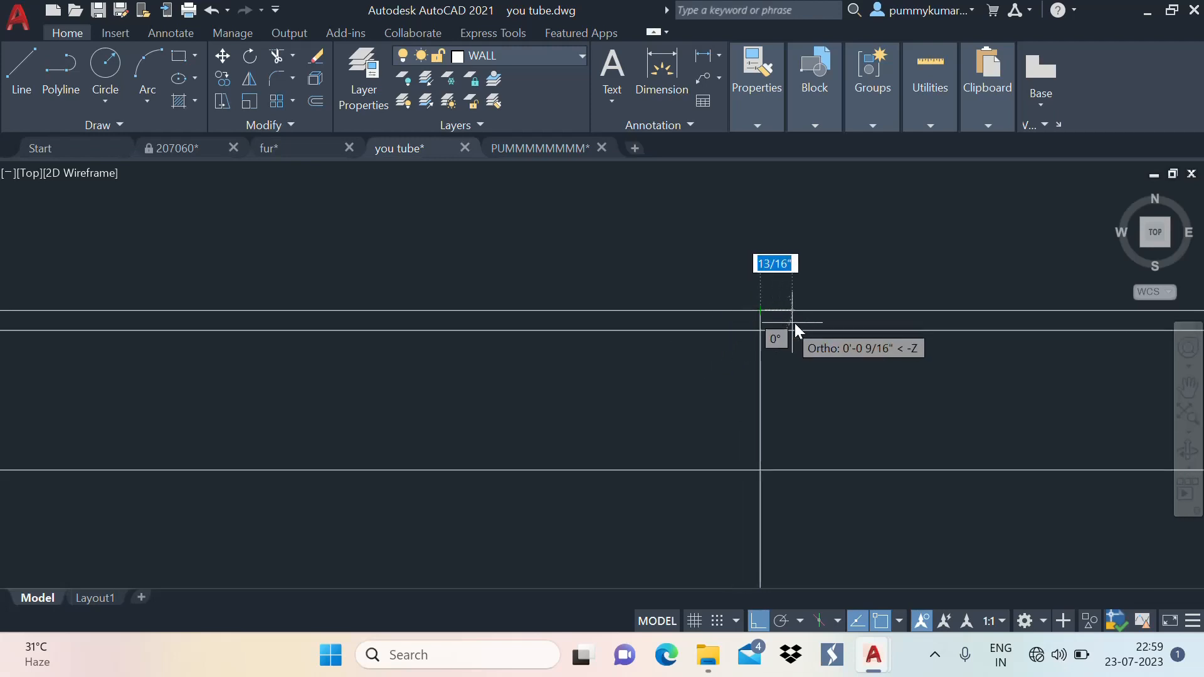
pyautogui.scroll(2, 795, 322)
pyautogui.press('Escape')
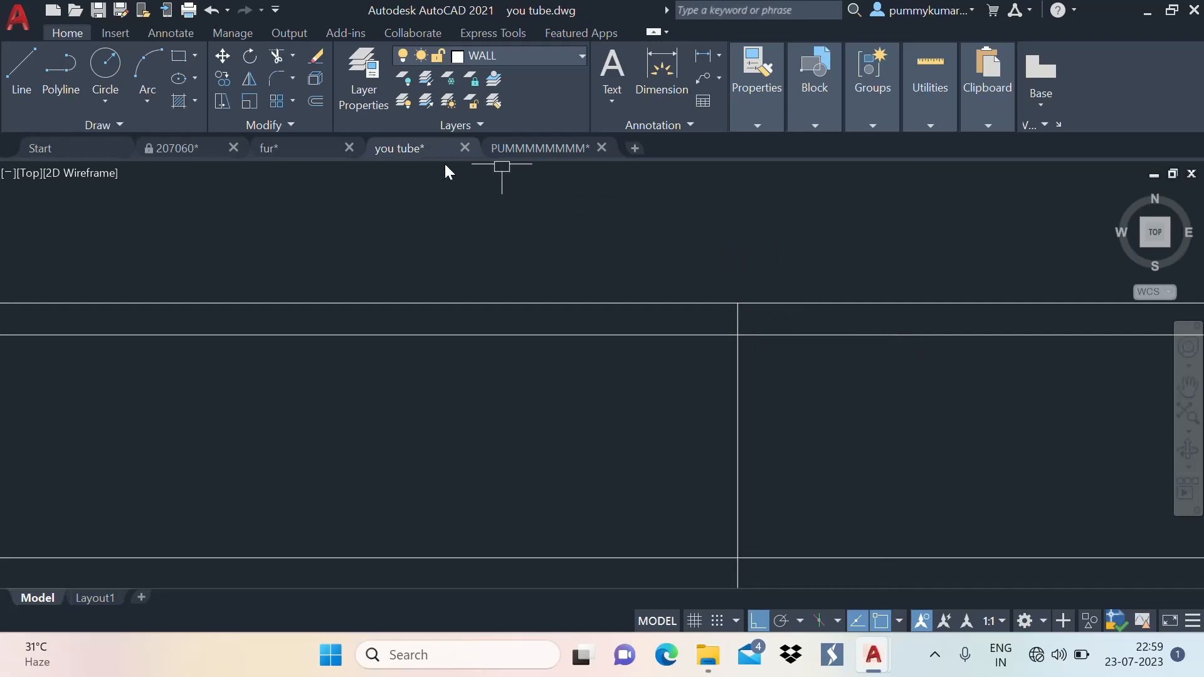
# Try to draw a 2" horizontal line along the countertop's upper line from the top end of the vertical line beside the sink
pyautogui.scroll(2, 755, 344)
pyautogui.write('l')
pyautogui.press('Return')
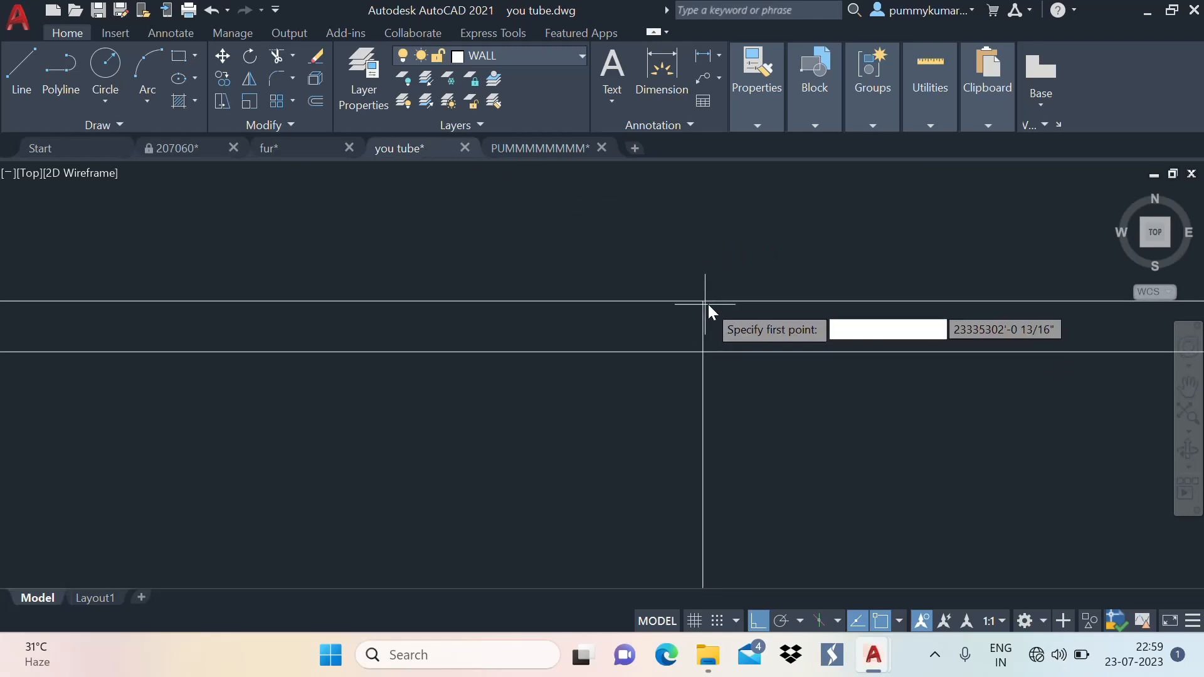
pyautogui.click(705, 301)
pyautogui.write('2')
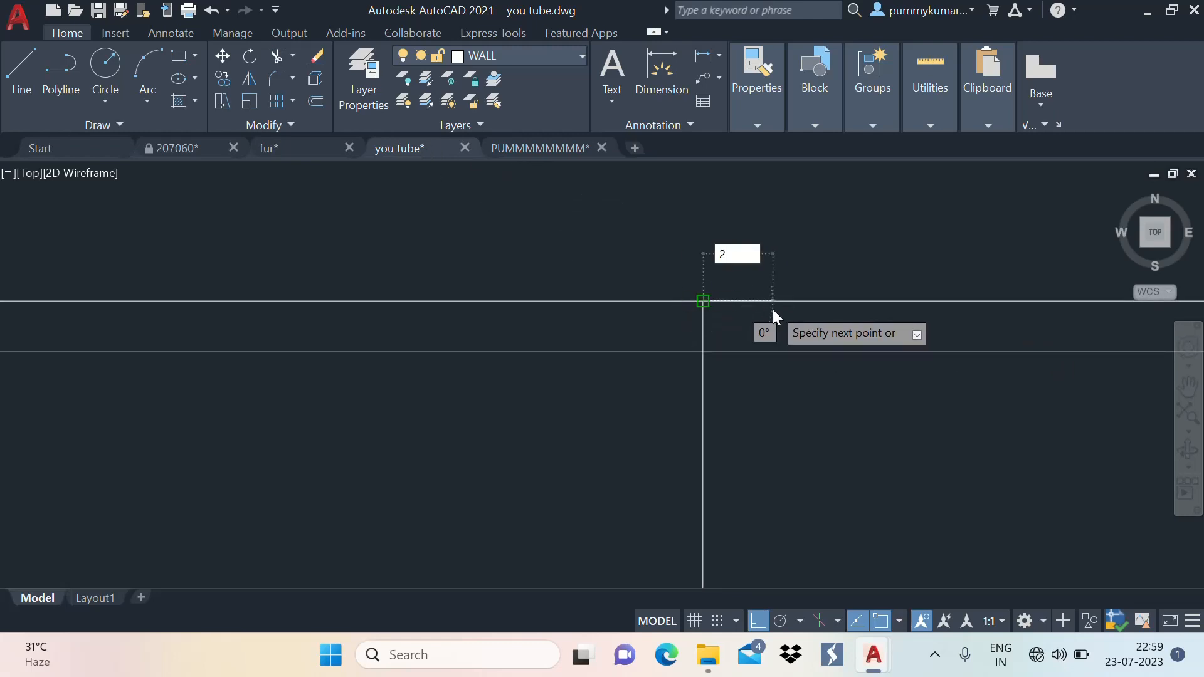
pyautogui.press('Return')
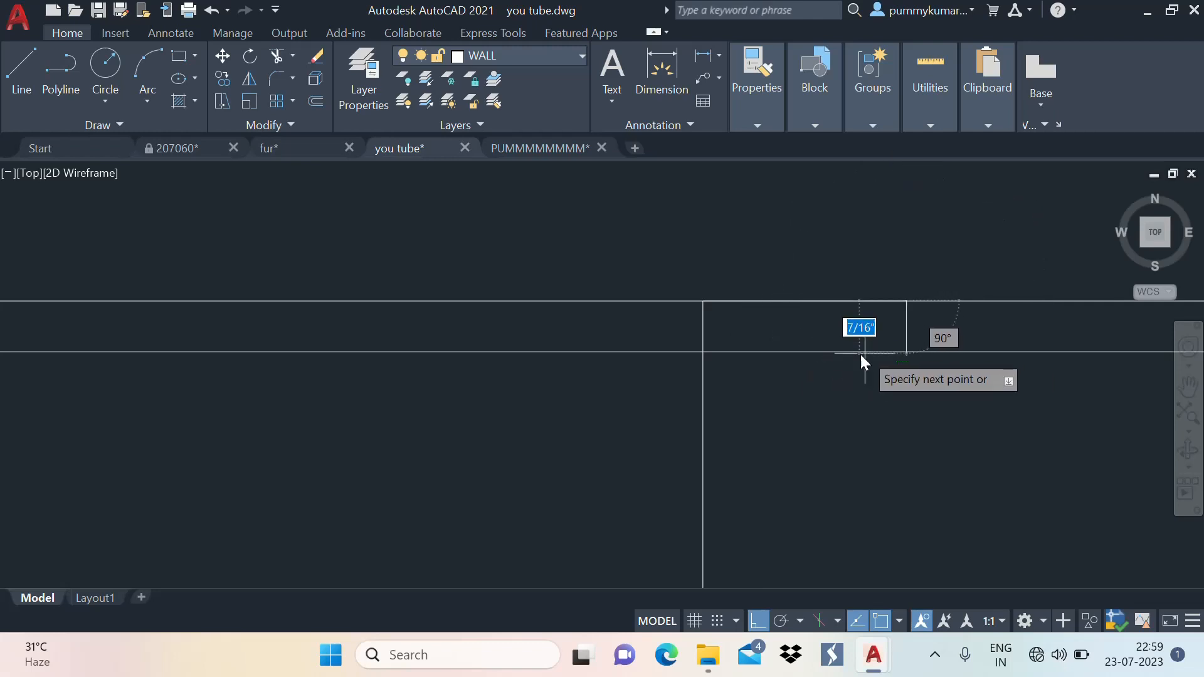
pyautogui.hotkey('ctrl', 'z')
pyautogui.moveTo(707, 371)
pyautogui.mouseDown(button='middle')
pyautogui.moveTo(659, 371)
pyautogui.moveTo(577, 332)
pyautogui.moveTo(716, 394)
pyautogui.moveTo(672, 283)
pyautogui.moveTo(616, 376)
pyautogui.moveTo(603, 370)
pyautogui.mouseUp(button='middle')
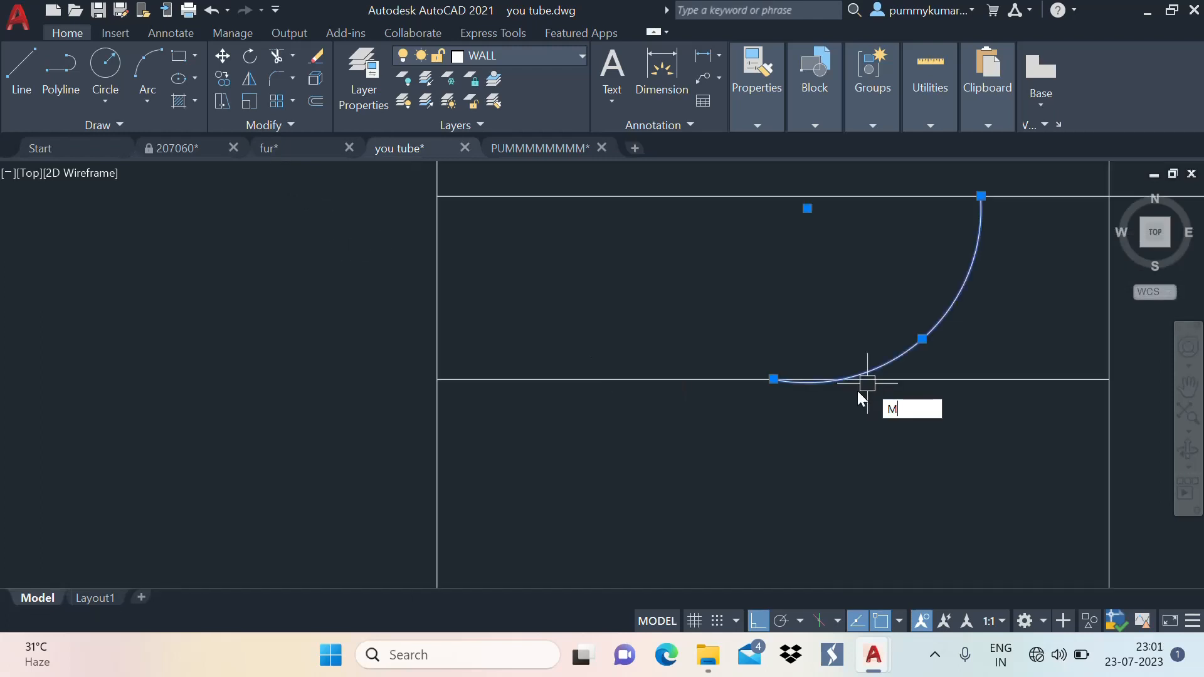
# Mirror the sink bowl's arc about a vertical axis through its lower endpoint, keeping the original arc
pyautogui.write('I')
pyautogui.press('Return')
pyautogui.click(776, 378)
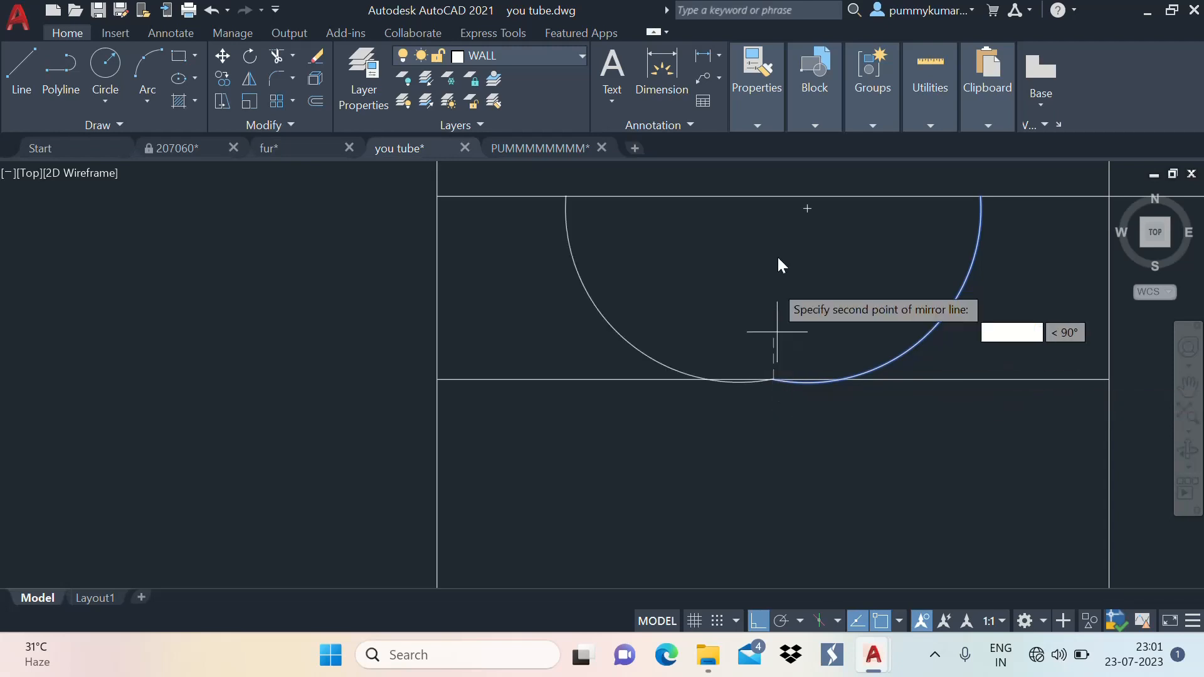
pyautogui.click(769, 200)
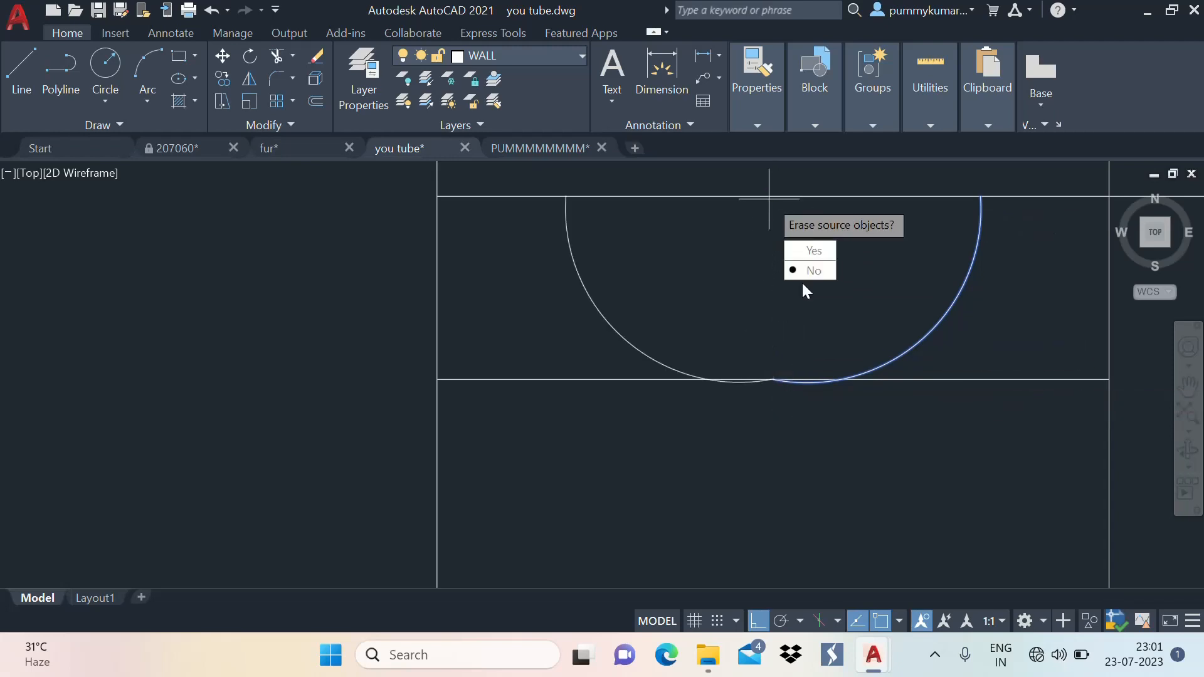
pyautogui.click(814, 271)
# Draw a small drain circle centred on the point where the two sink bowl arcs meet
pyautogui.scroll(-4, 669, 300)
pyautogui.click(112, 63)
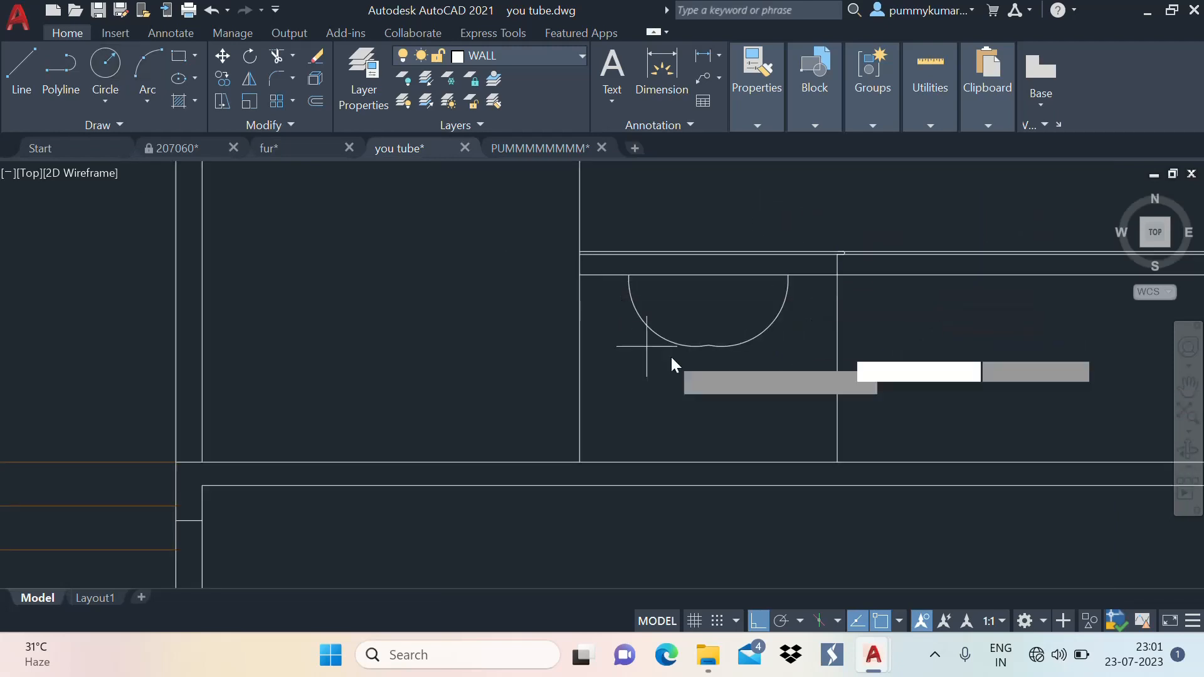
pyautogui.scroll(4, 674, 351)
pyautogui.click(752, 325)
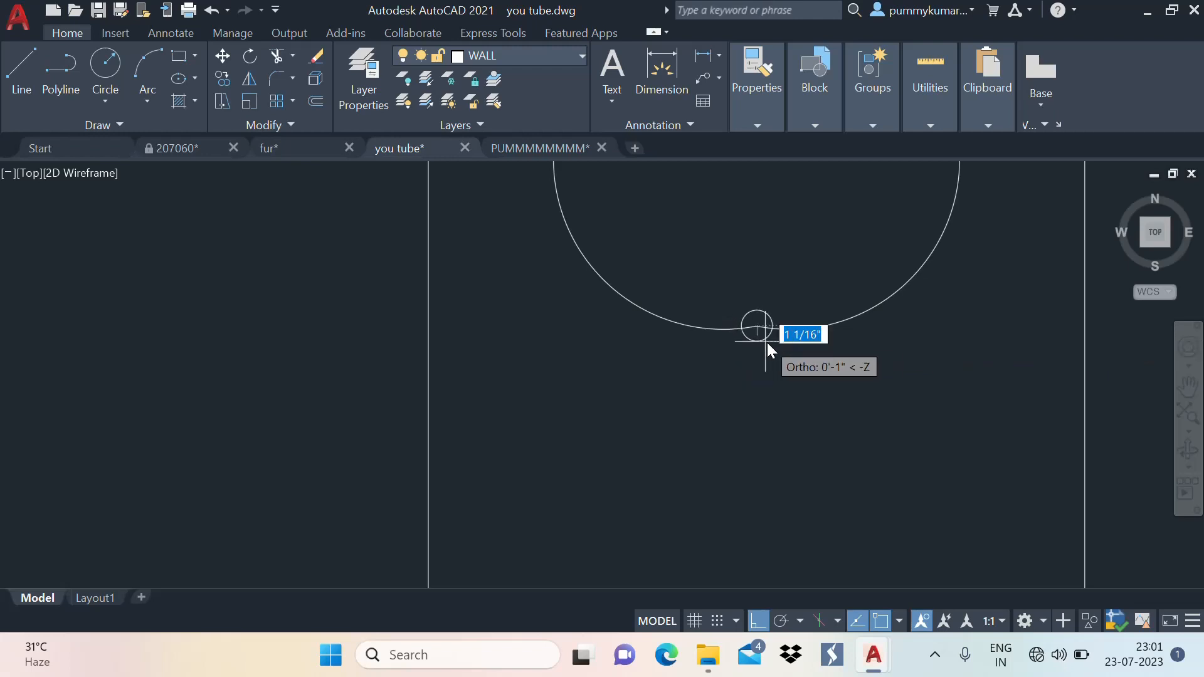
pyautogui.click(773, 351)
pyautogui.scroll(-2, 810, 310)
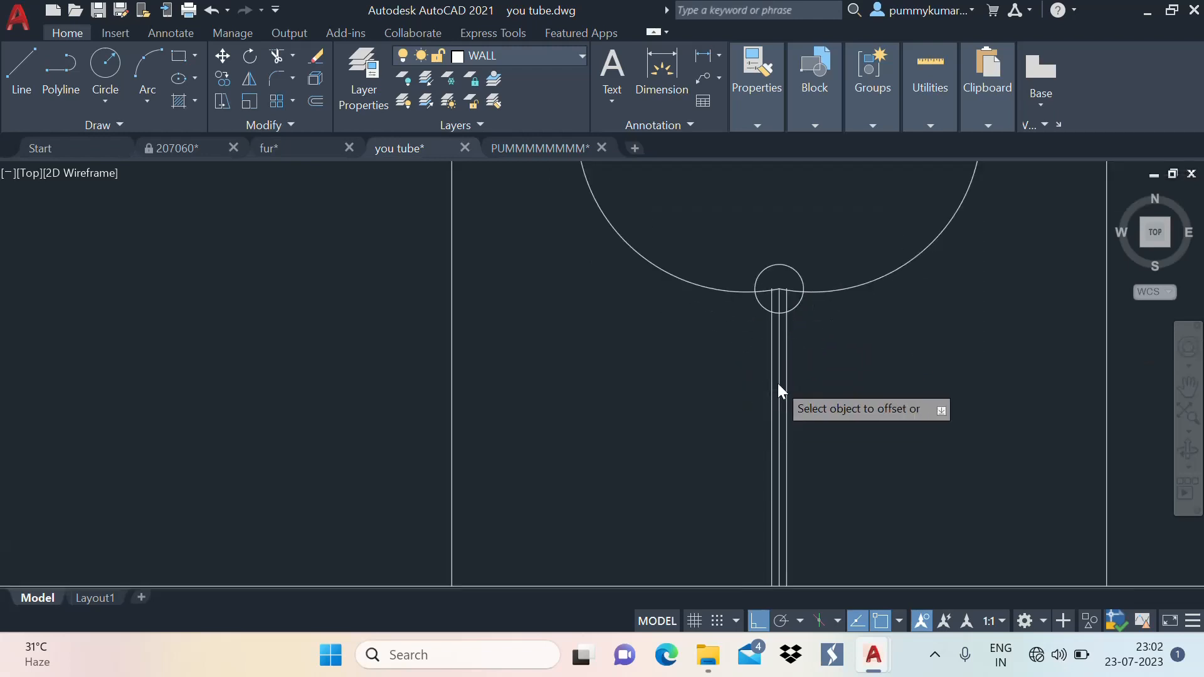
# Trim the sink bowl arcs and the drain pipe lines inside the small circle under the bowl
pyautogui.scroll(4, 778, 378)
pyautogui.scroll(-4, 781, 377)
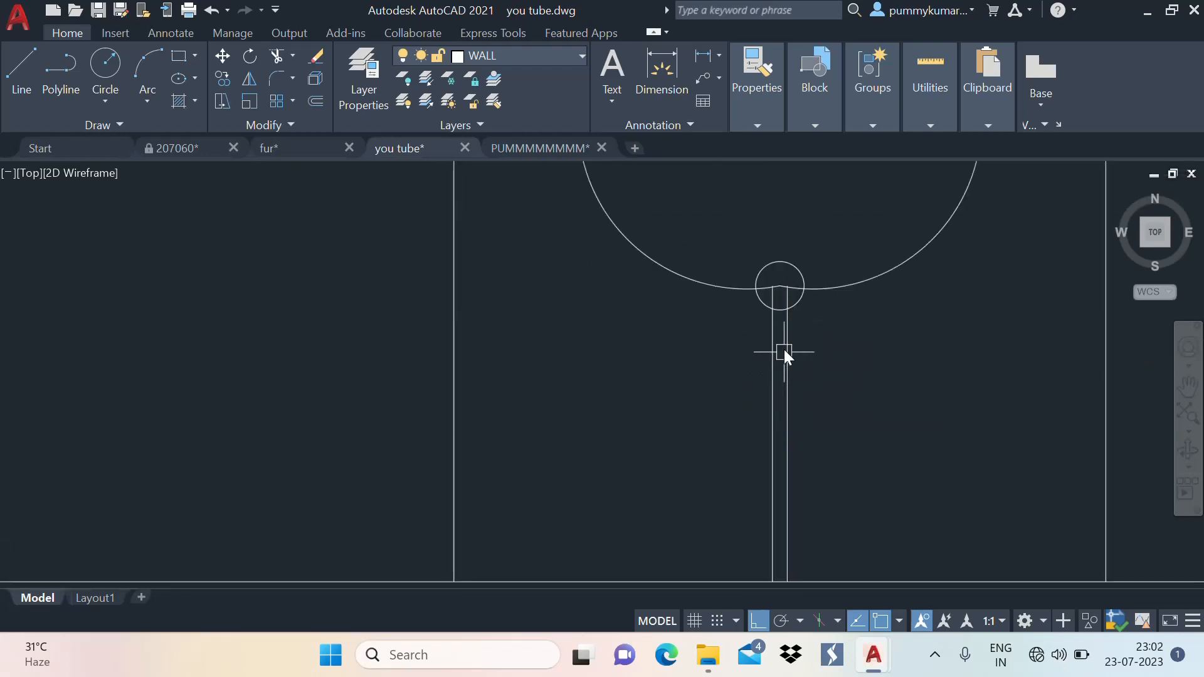
pyautogui.scroll(4, 778, 301)
pyautogui.write('tr')
pyautogui.press('Return')
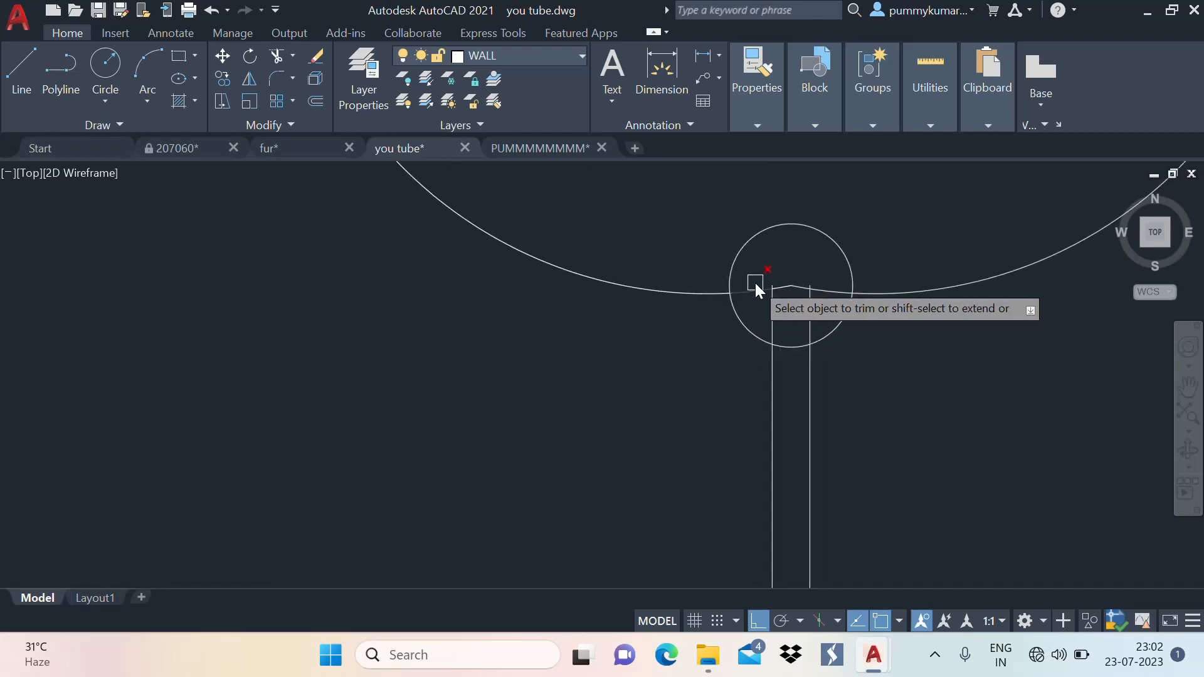
pyautogui.click(755, 292)
pyautogui.click(795, 276)
pyautogui.click(791, 296)
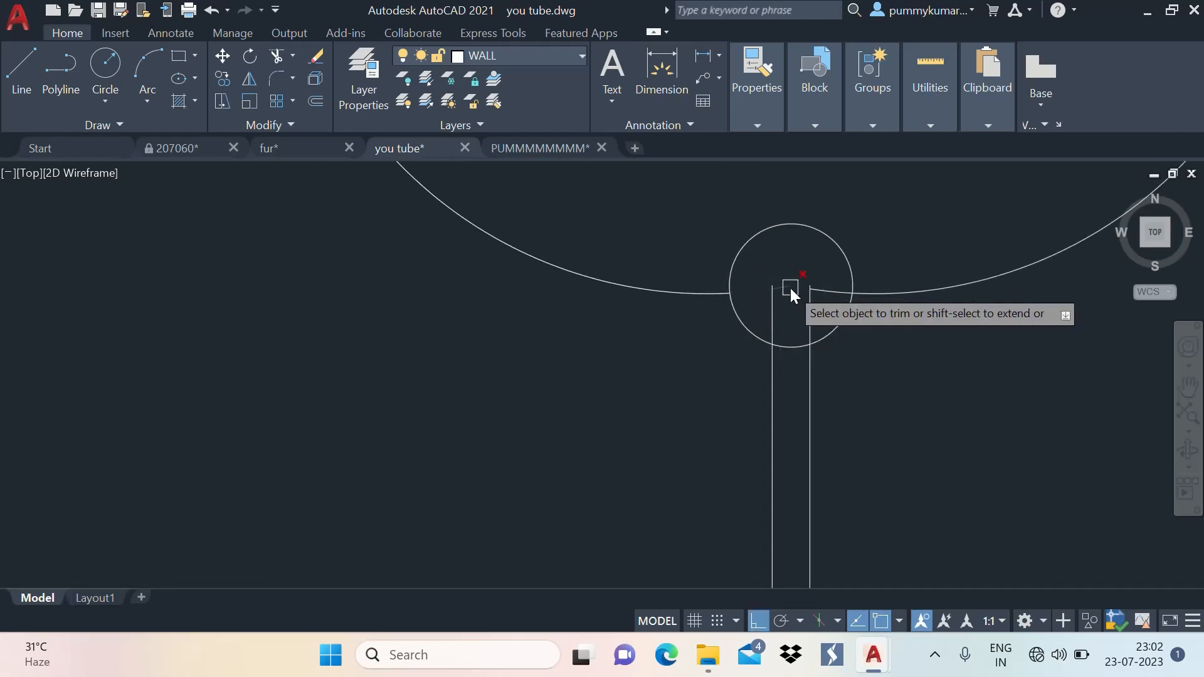
pyautogui.click(789, 287)
pyautogui.click(824, 291)
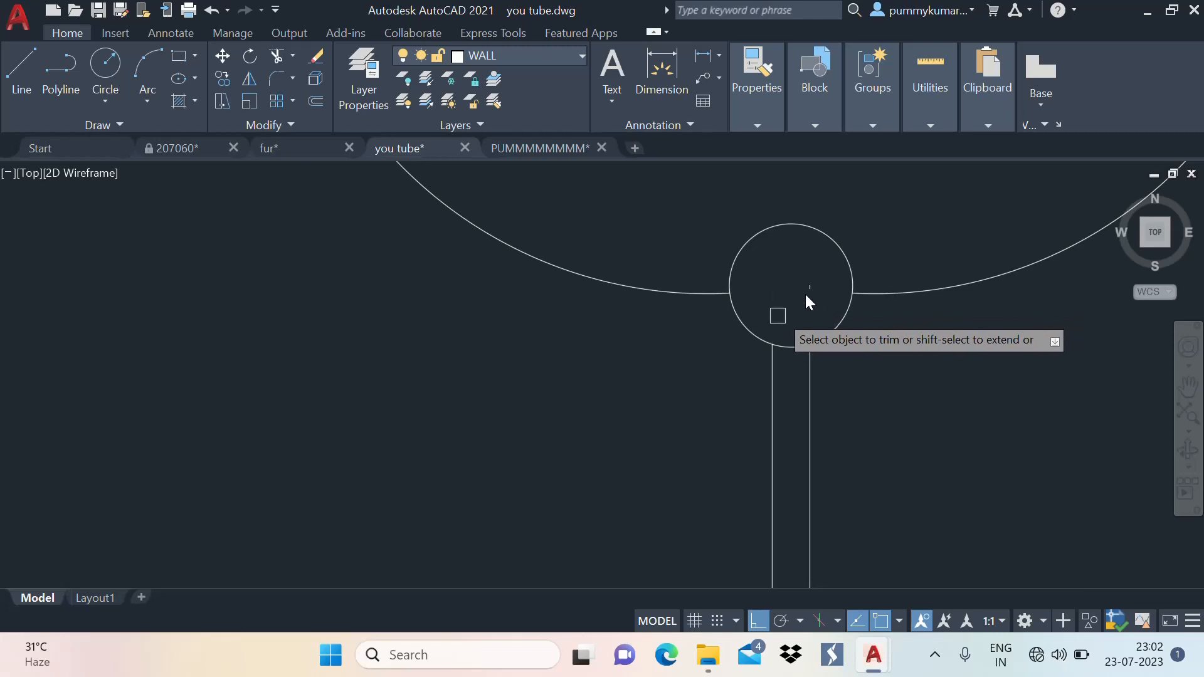
pyautogui.scroll(-6, 809, 301)
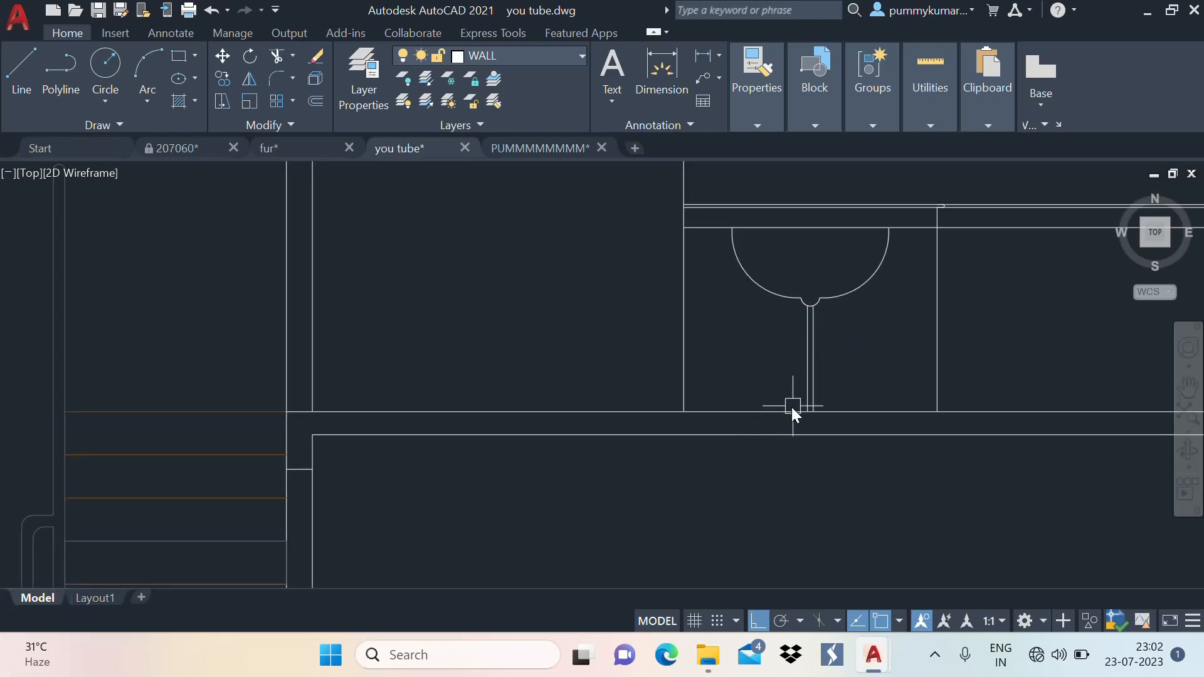
pyautogui.scroll(2, 808, 351)
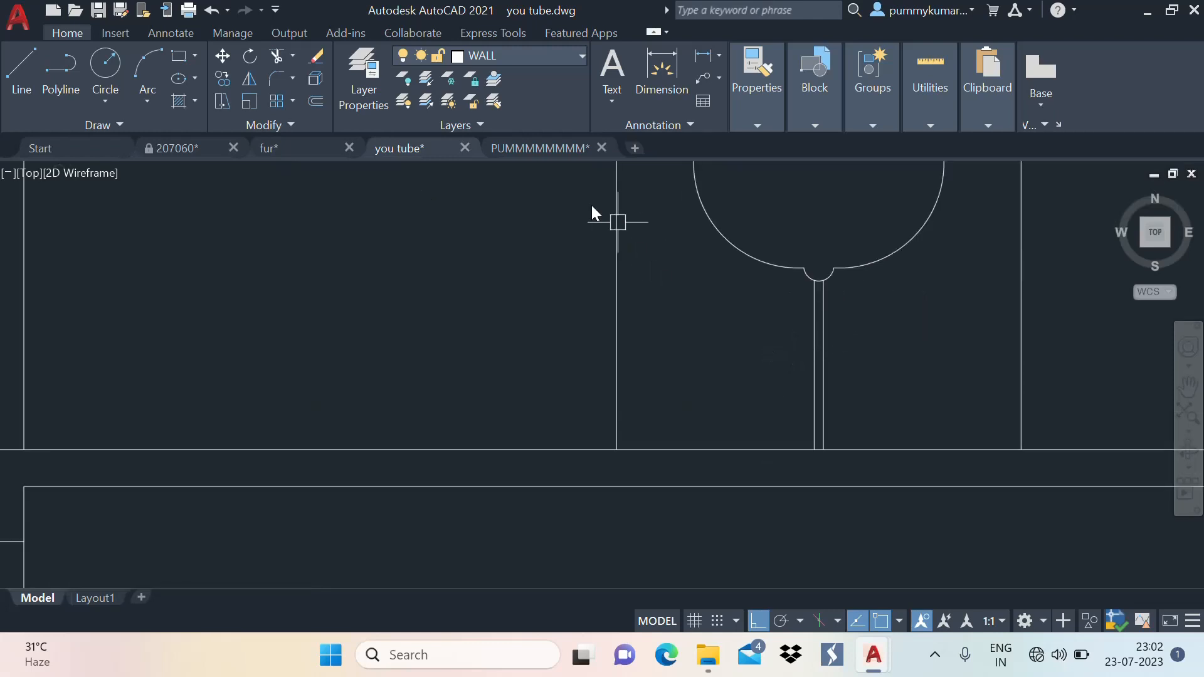
# Copy the sink bowl with its drain pipe assembly from the reference drawing PUMMMMMMM into the you tube drawing
pyautogui.click(541, 148)
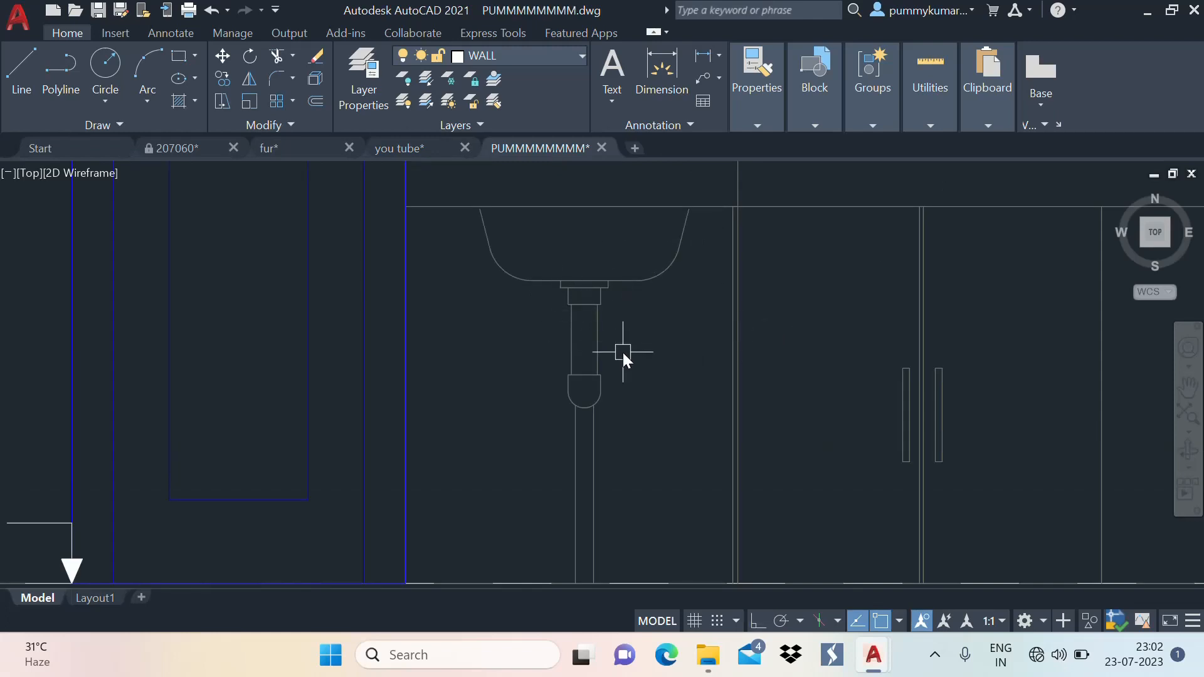
pyautogui.moveTo(736, 359)
pyautogui.mouseDown(button='middle')
pyautogui.moveTo(782, 358)
pyautogui.moveTo(773, 382)
pyautogui.moveTo(724, 370)
pyautogui.mouseUp(button='middle')
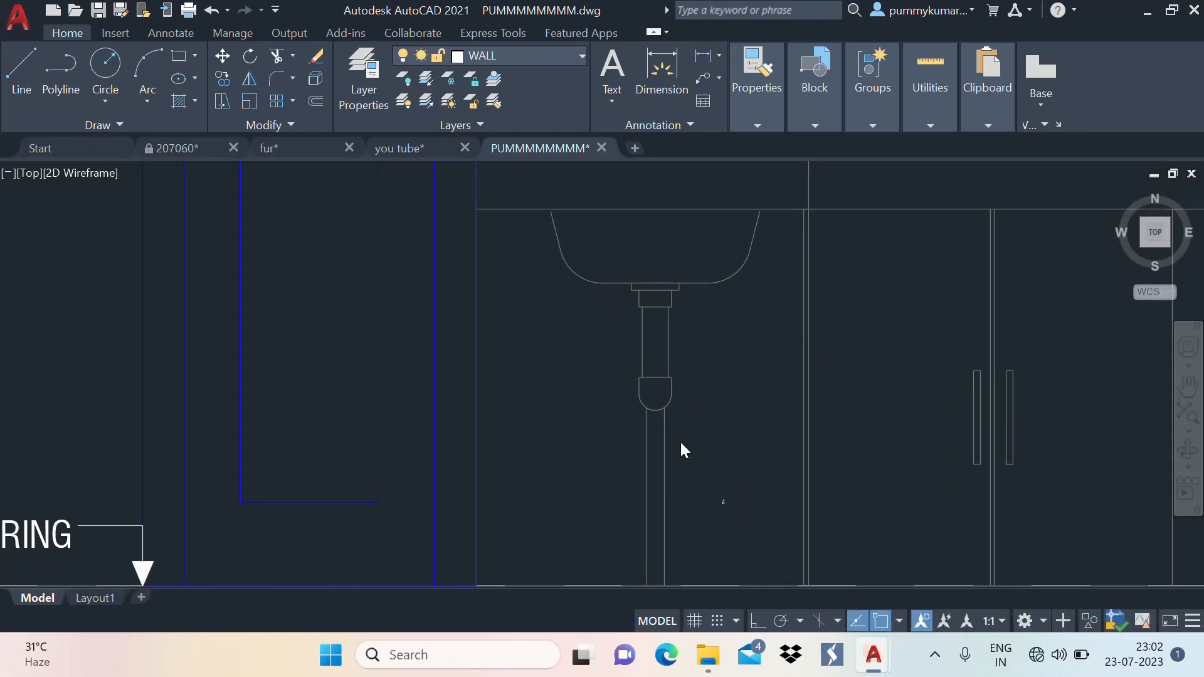
pyautogui.click(723, 505)
pyautogui.click(528, 244)
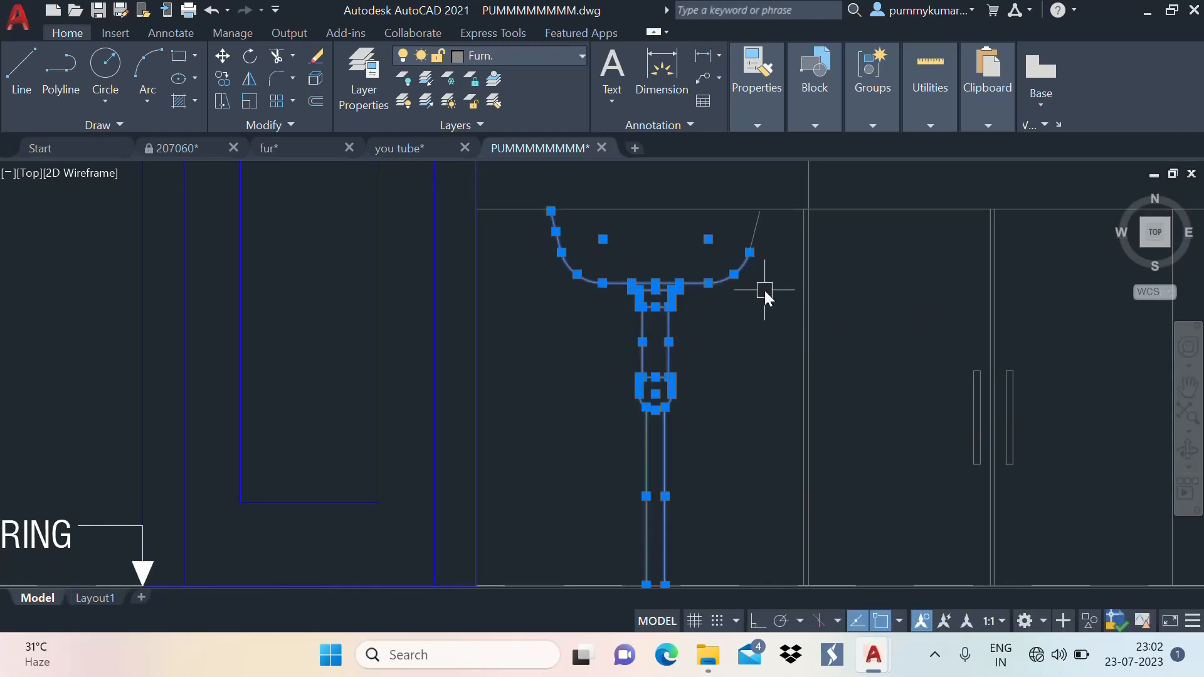
pyautogui.click(765, 290)
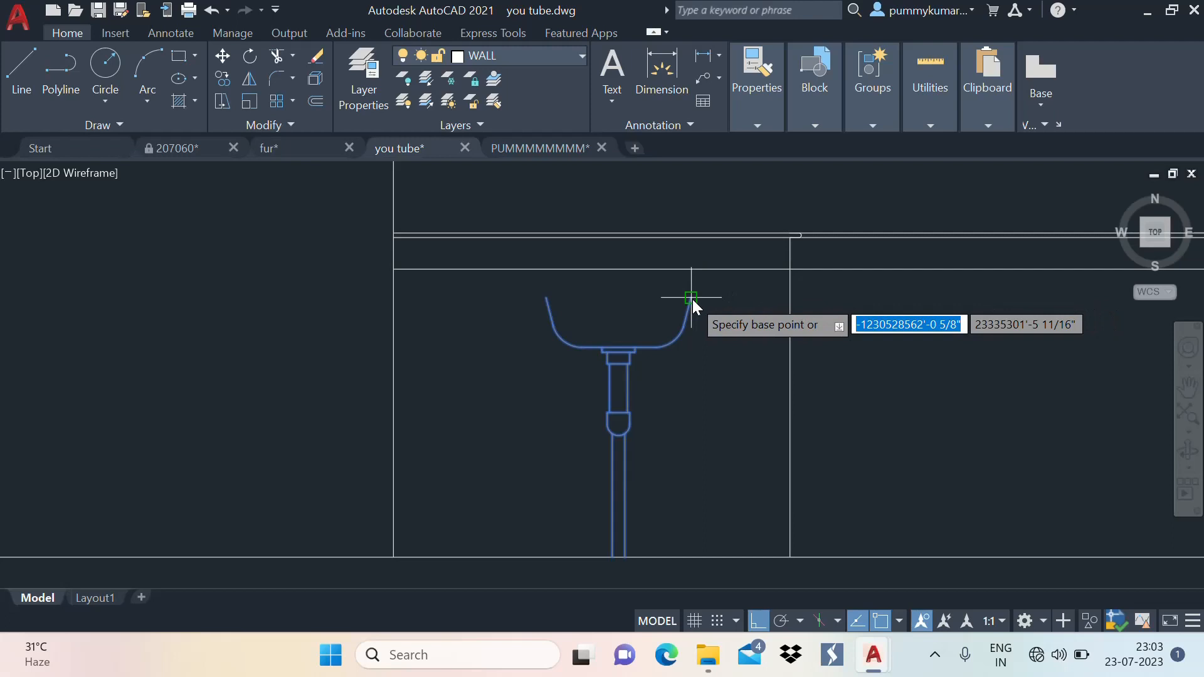
# Move the pasted sink and drain pipe straight up so that the bowl's rim meets the counter line above it
pyautogui.click(692, 299)
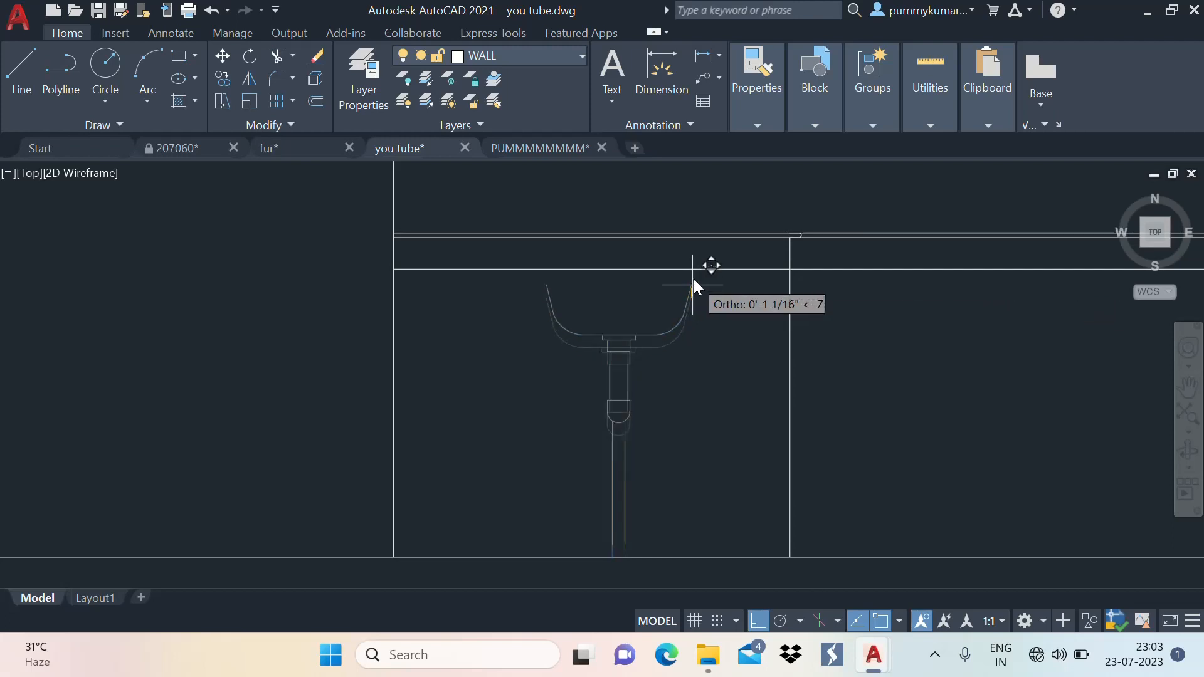
pyautogui.click(692, 266)
pyautogui.scroll(-2, 712, 217)
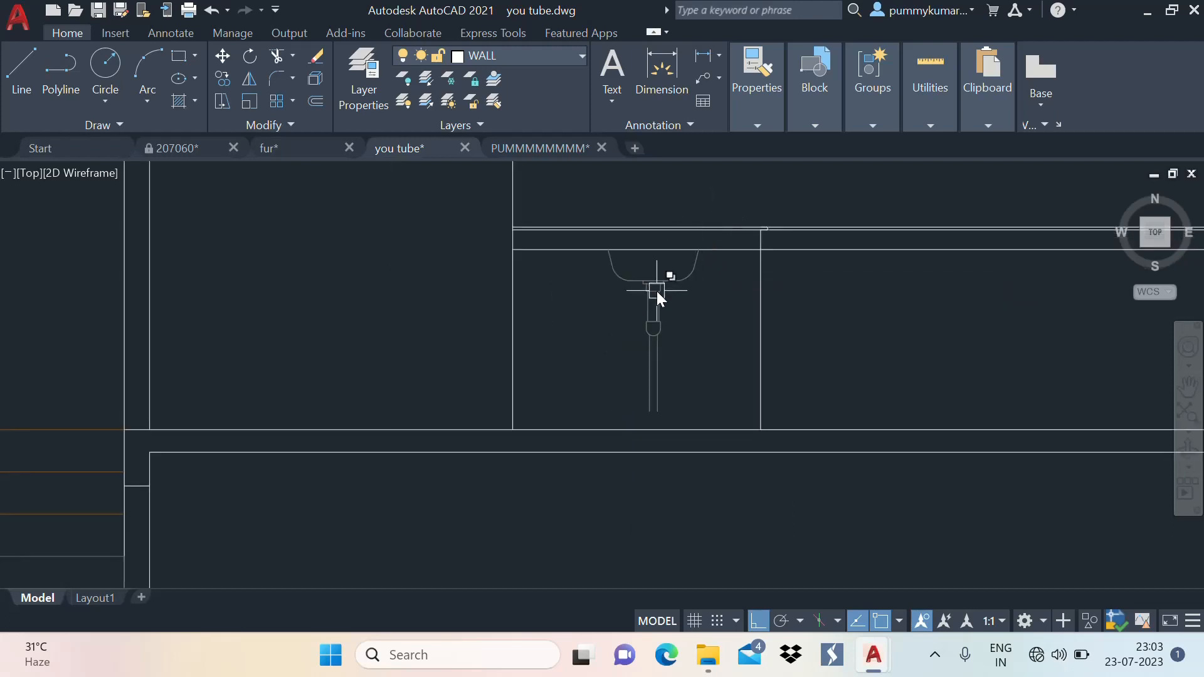
pyautogui.moveTo(646, 302); pyautogui.dragTo(639, 310, button='middle')
# Extend both lower drain pipe lines down to the kitchen floor line
pyautogui.write('E')
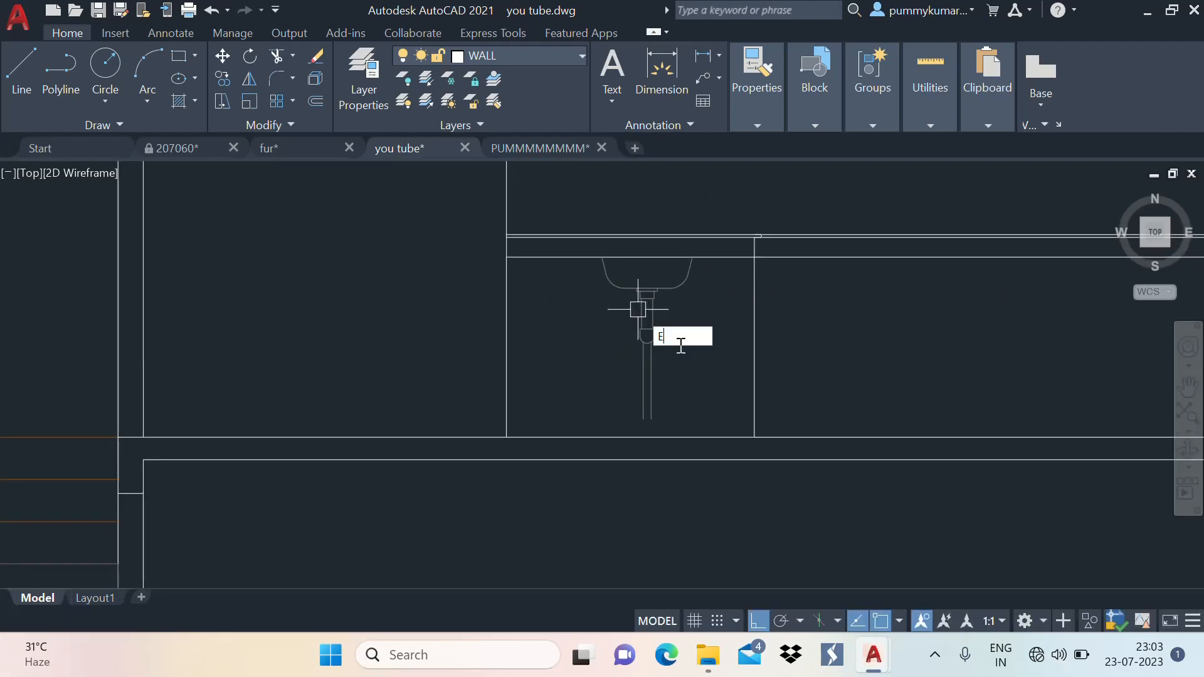
pyautogui.write('X')
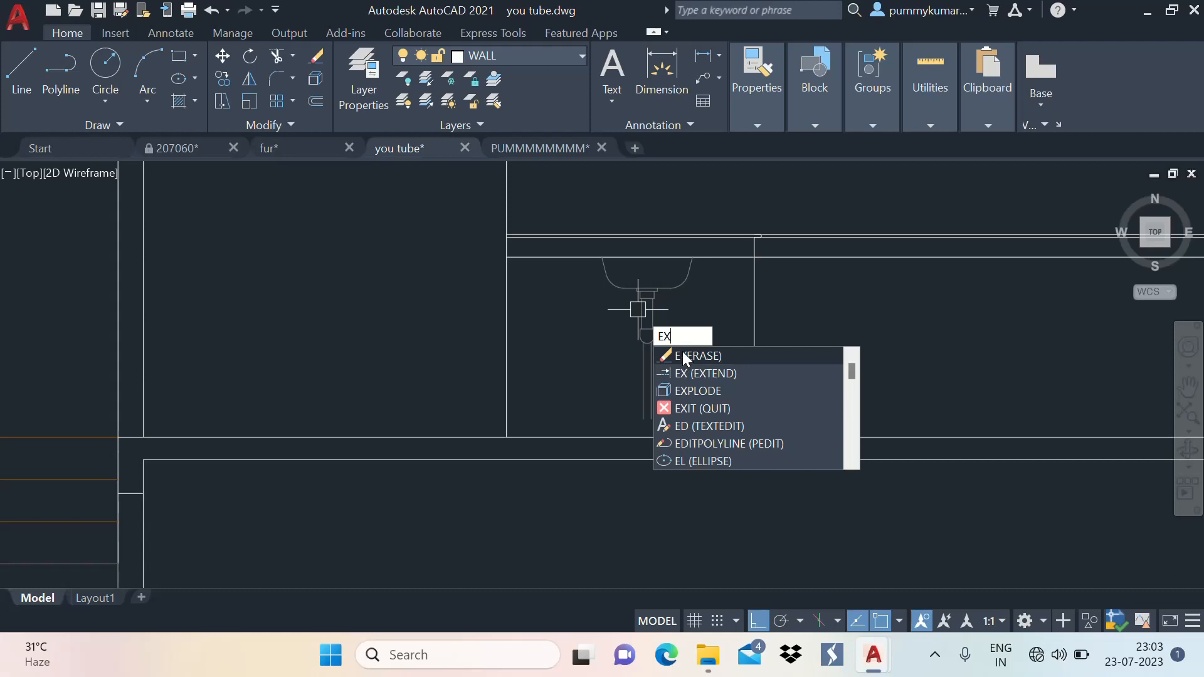
pyautogui.press('Return')
pyautogui.click(653, 389)
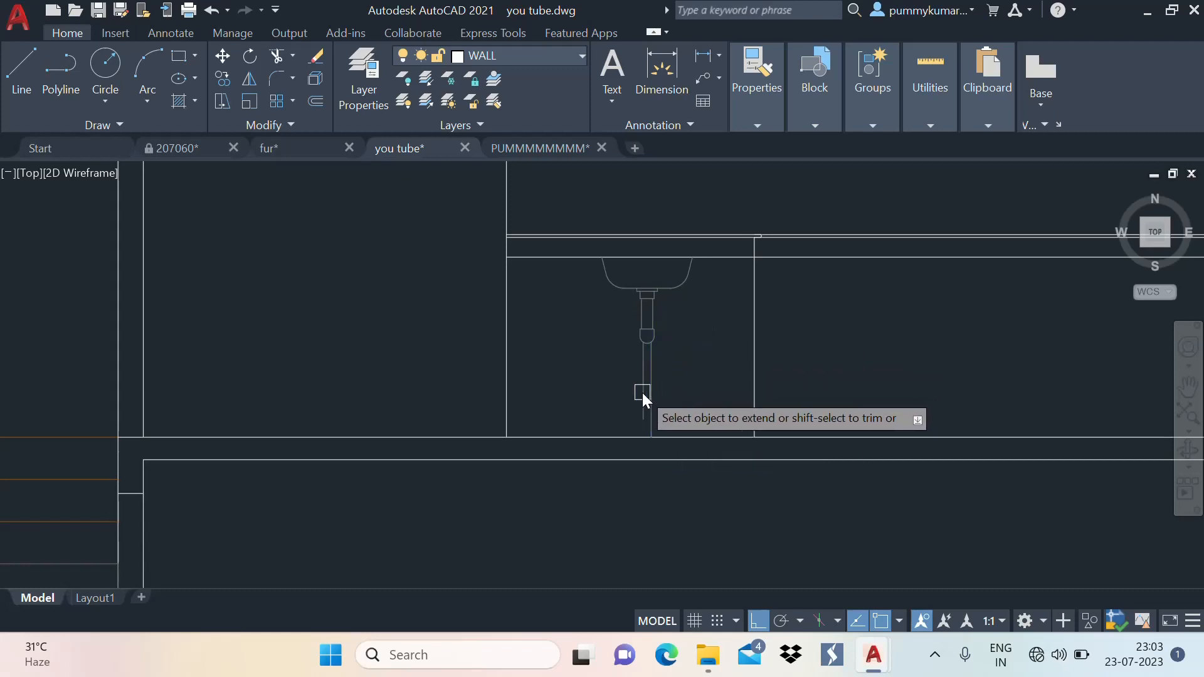
pyautogui.click(642, 389)
pyautogui.scroll(2, 645, 304)
pyautogui.scroll(-4, 663, 296)
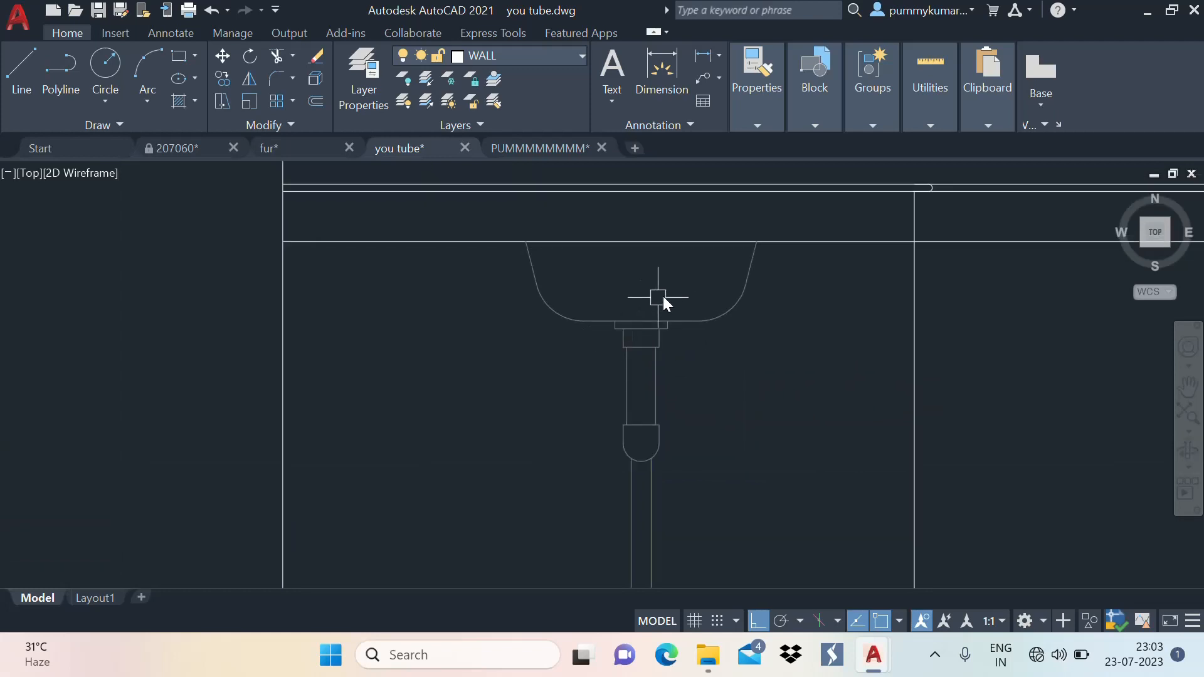
# Compare the kitchen section's sink and counter with the sink, stove and counter layout in the floor plan
pyautogui.moveTo(750, 329)
pyautogui.mouseDown(button='middle')
pyautogui.moveTo(671, 355)
pyautogui.moveTo(716, 355)
pyautogui.moveTo(621, 354)
pyautogui.moveTo(719, 295)
pyautogui.moveTo(721, 311)
pyautogui.mouseUp(button='middle')
pyautogui.scroll(2, 713, 331)
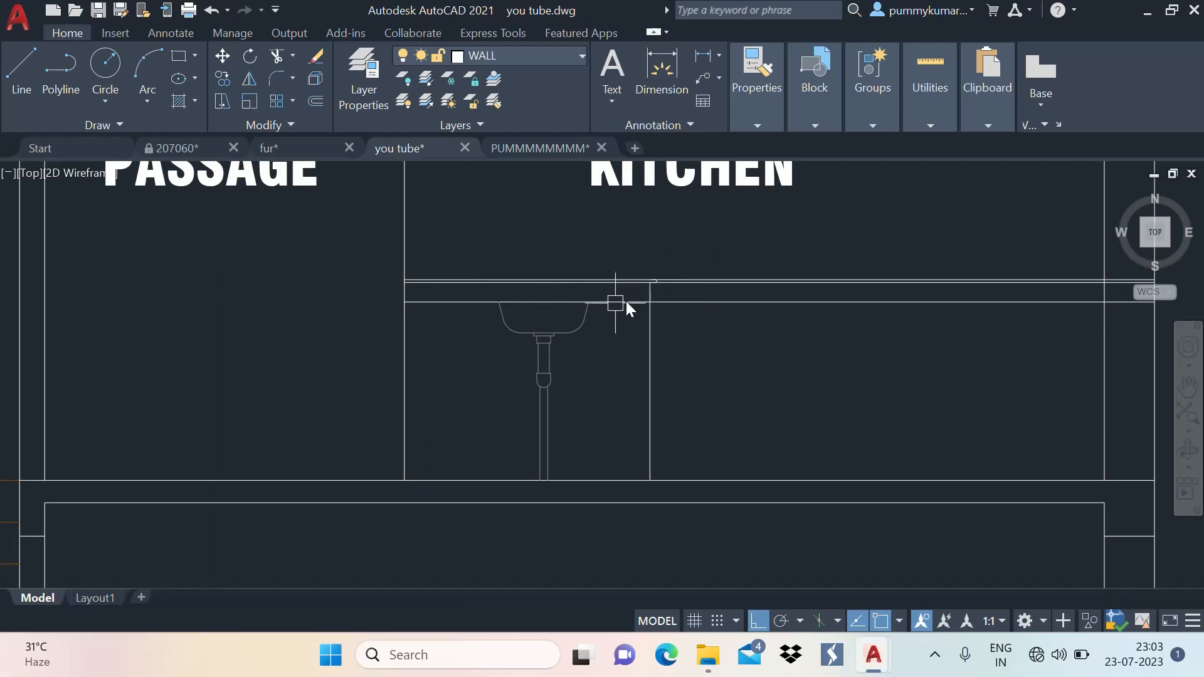
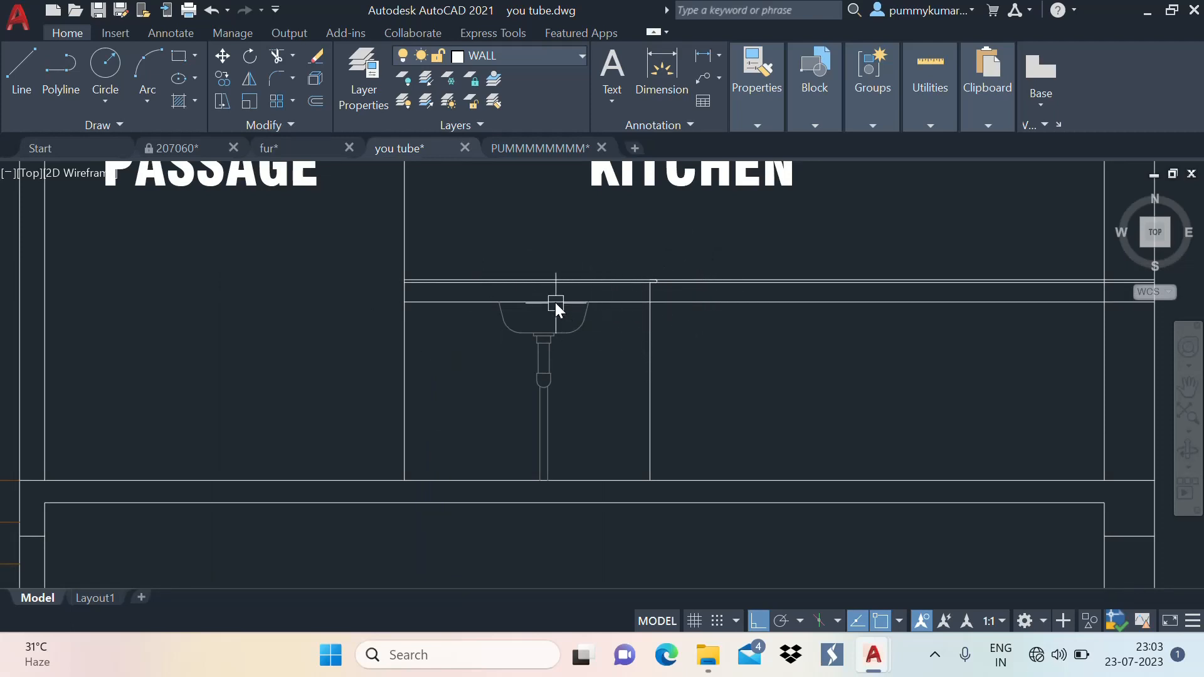
pyautogui.scroll(-6, 563, 323)
pyautogui.scroll(5, 622, 247)
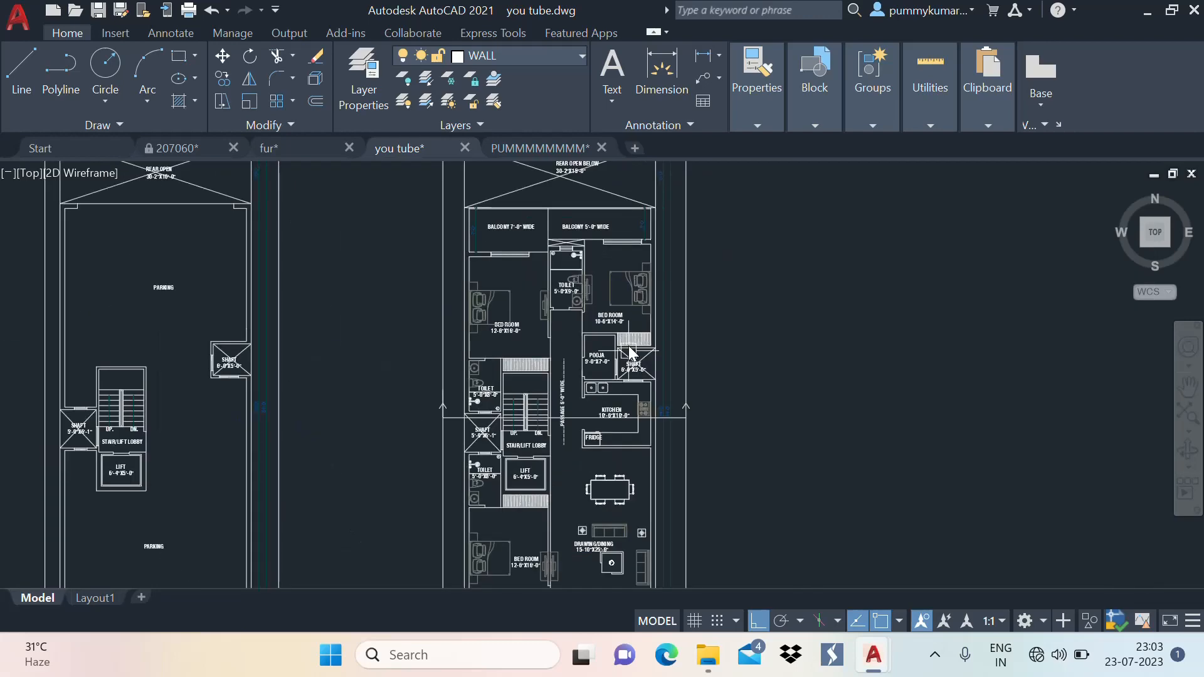
pyautogui.moveTo(589, 392); pyautogui.dragTo(582, 425, button='middle')
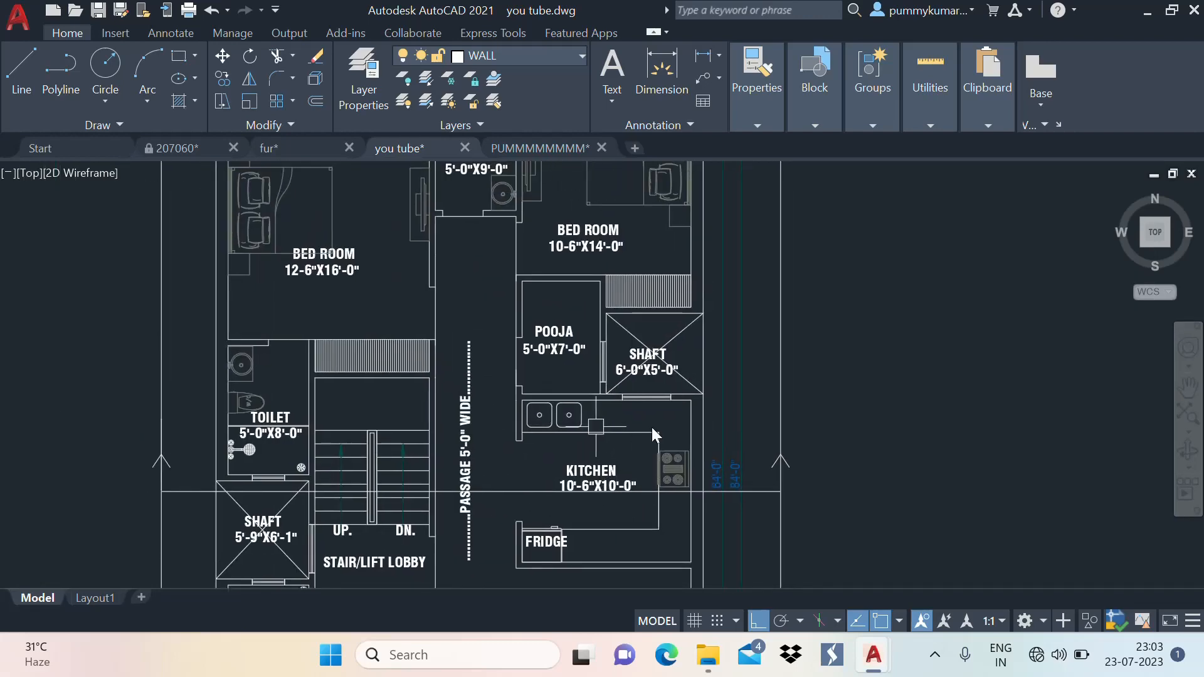
pyautogui.scroll(-5, 651, 414)
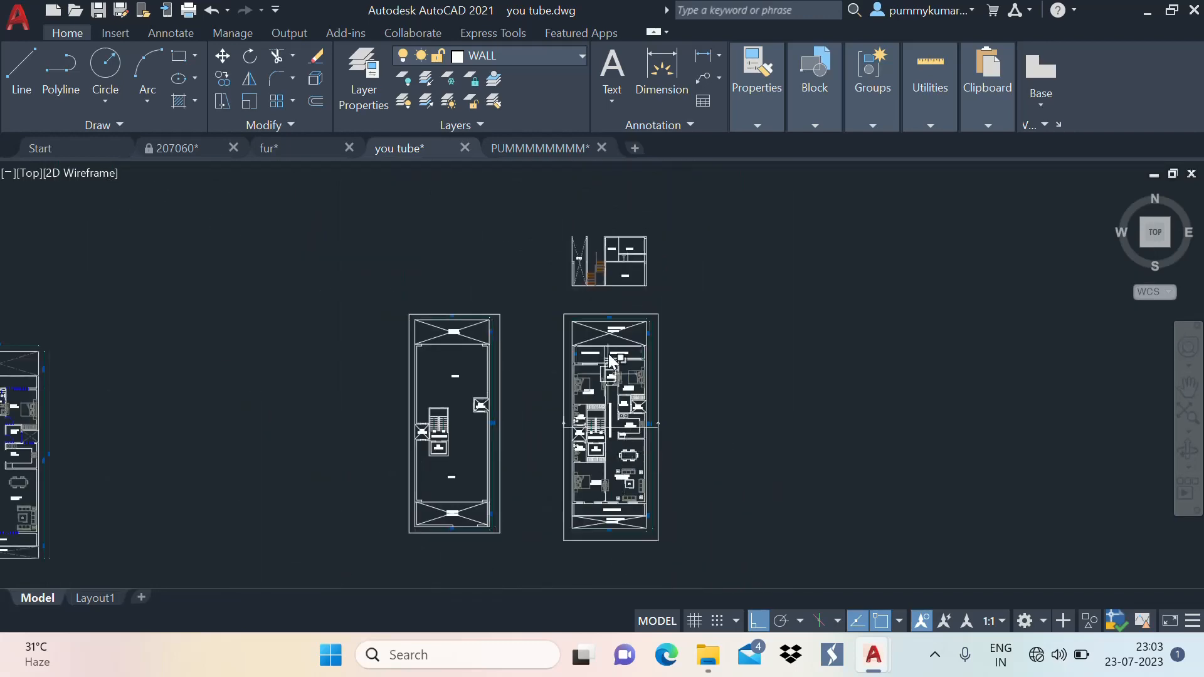
pyautogui.scroll(10, 622, 346)
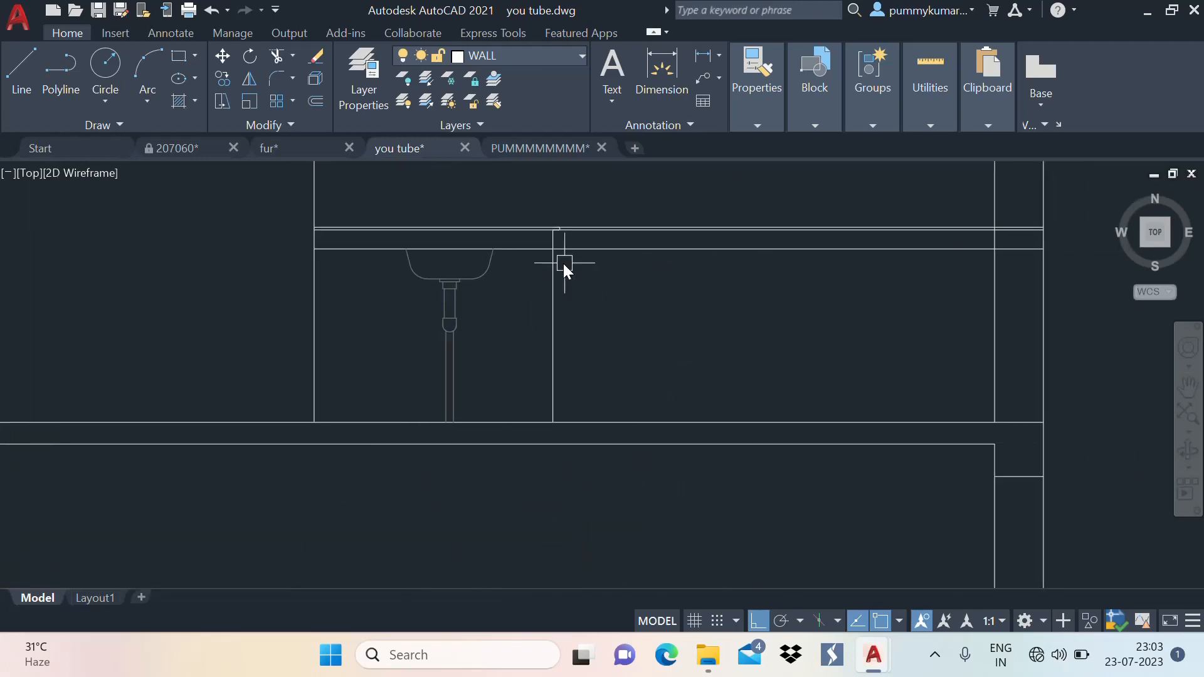
pyautogui.moveTo(564, 261); pyautogui.dragTo(566, 232, button='middle')
pyautogui.scroll(-4, 566, 232)
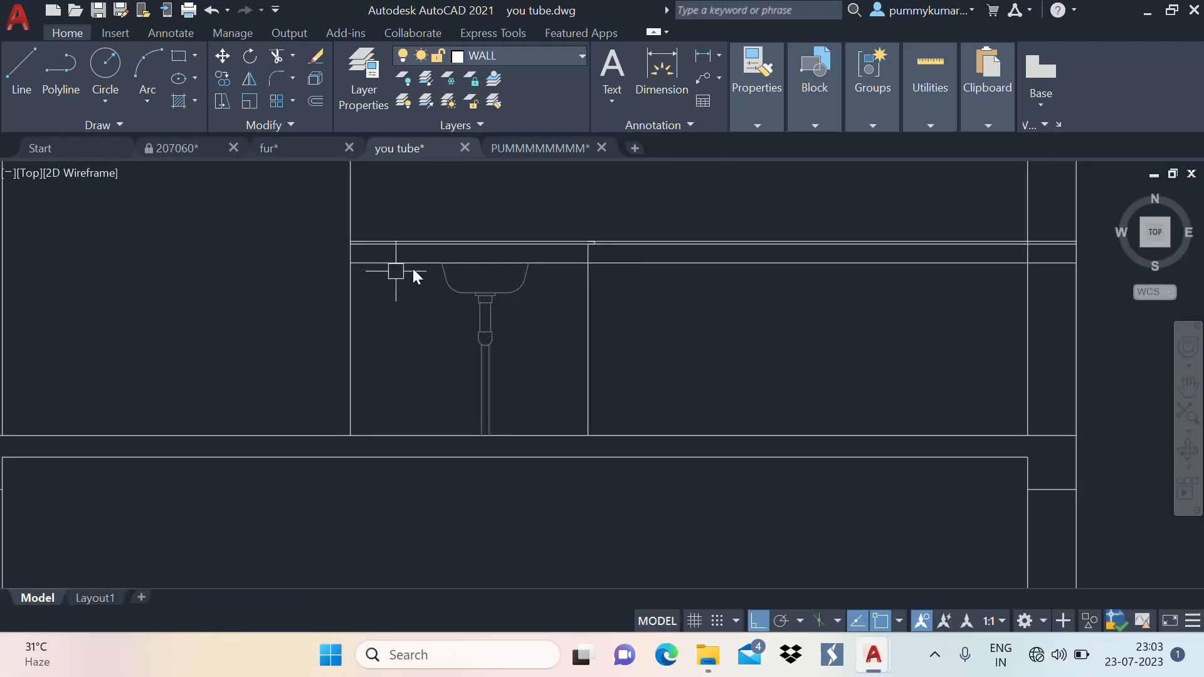
pyautogui.moveTo(532, 282); pyautogui.dragTo(487, 312, button='middle')
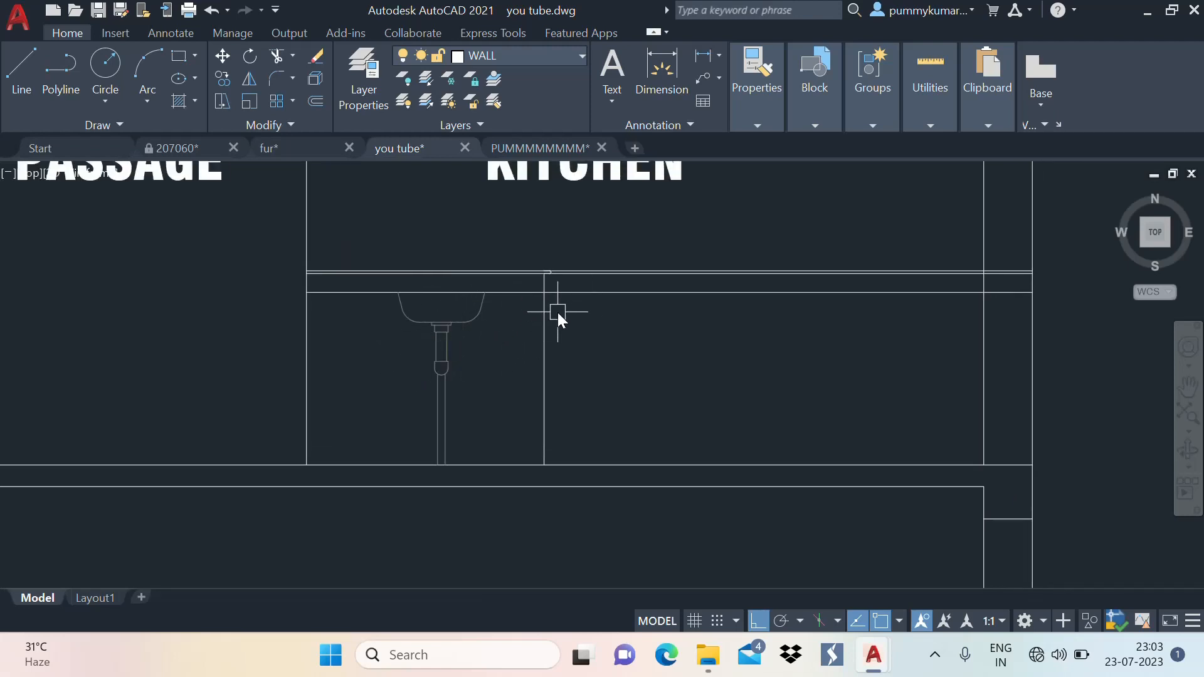
# Offset the vertical line beside the sink a short distance towards the sink to give the cabinet panel its thickness, following the reference drawing
pyautogui.scroll(2, 558, 313)
pyautogui.scroll(3, 550, 207)
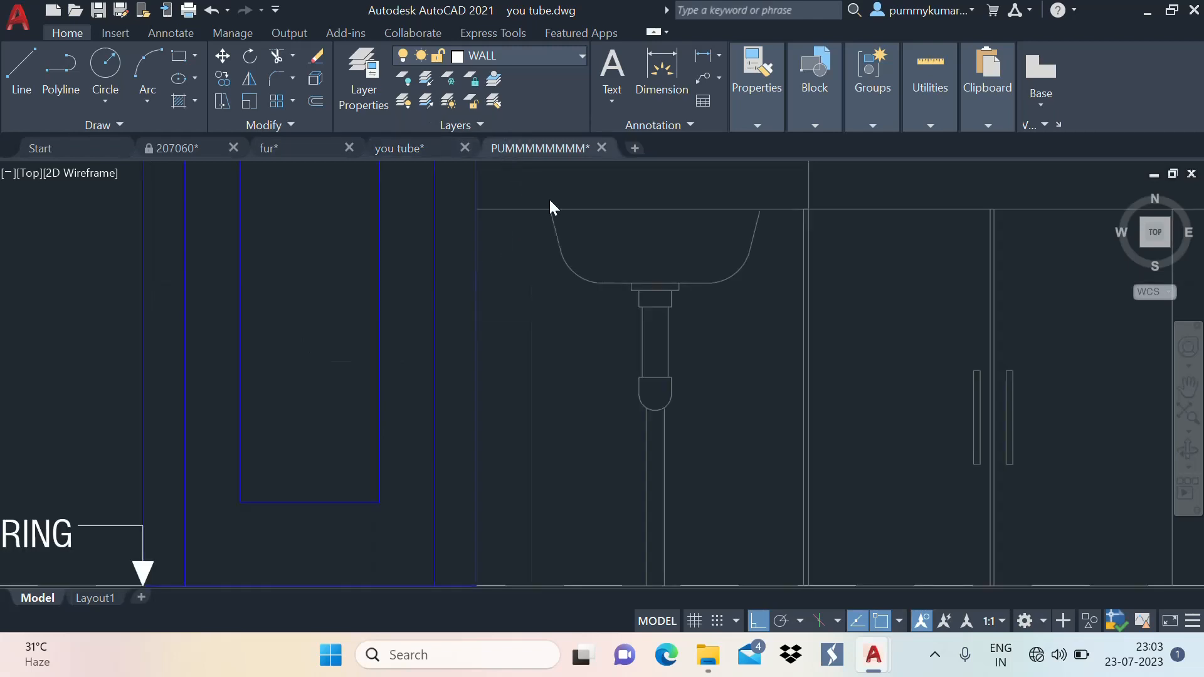
pyautogui.scroll(-4, 683, 270)
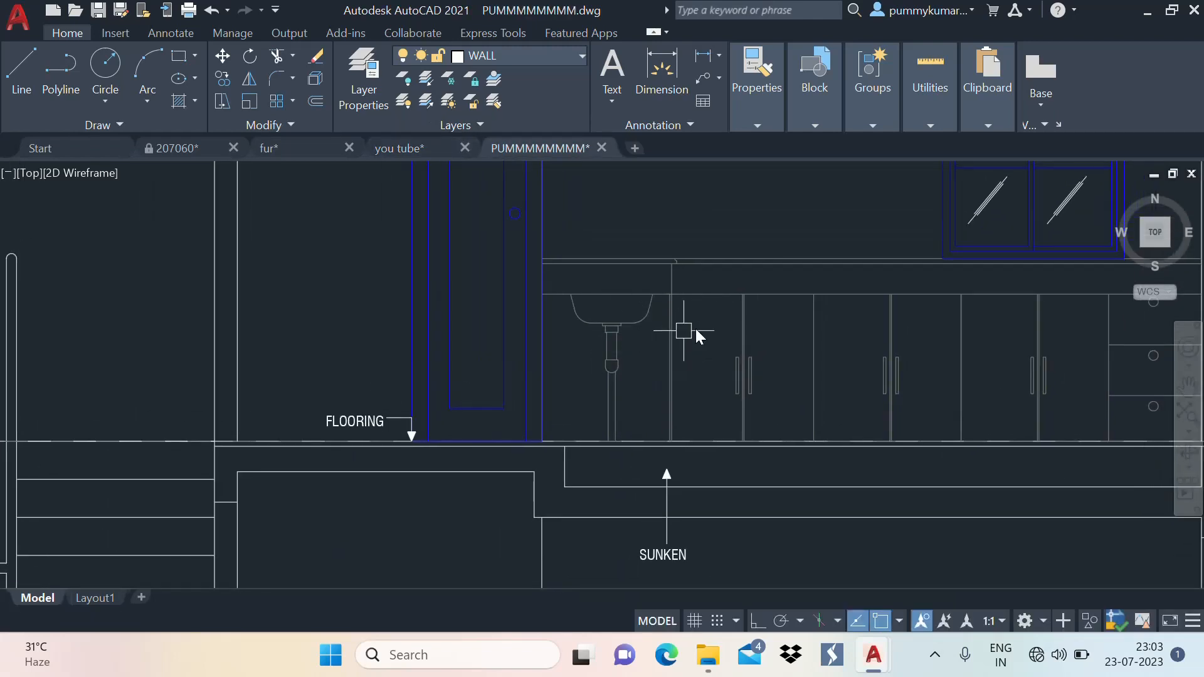
pyautogui.moveTo(754, 351); pyautogui.dragTo(701, 367, button='middle')
pyautogui.click(418, 149)
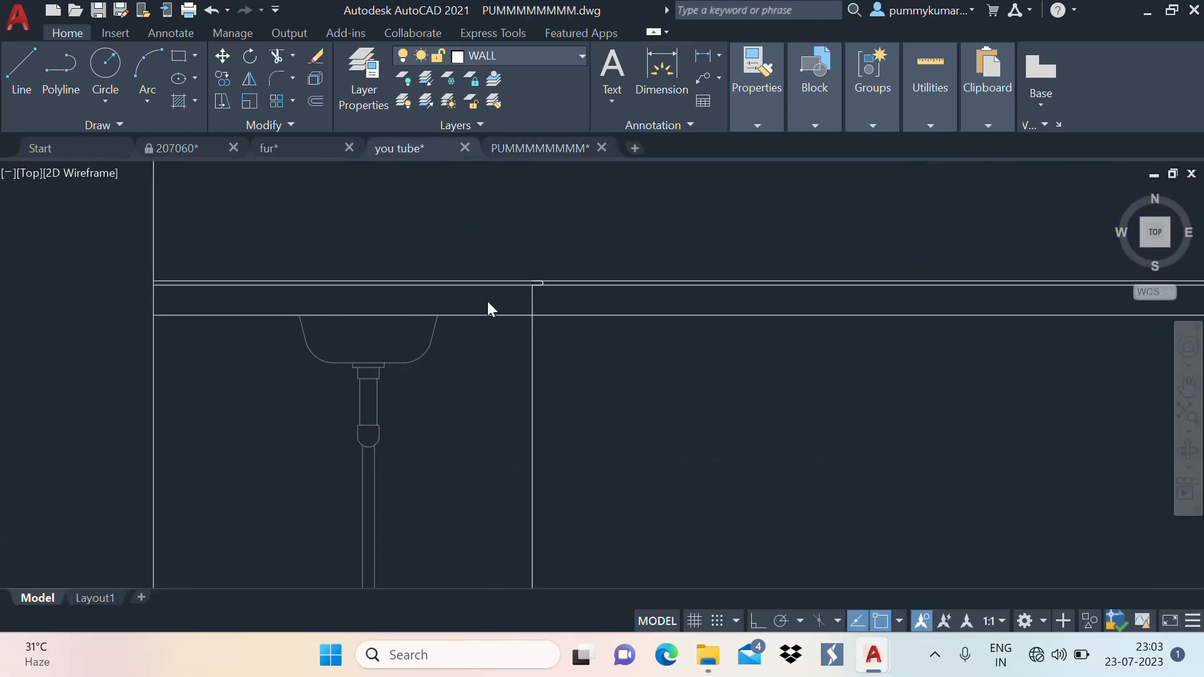
pyautogui.moveTo(516, 349); pyautogui.dragTo(546, 312, button='middle')
pyautogui.write('o')
pyautogui.press('Return')
pyautogui.press('Return')
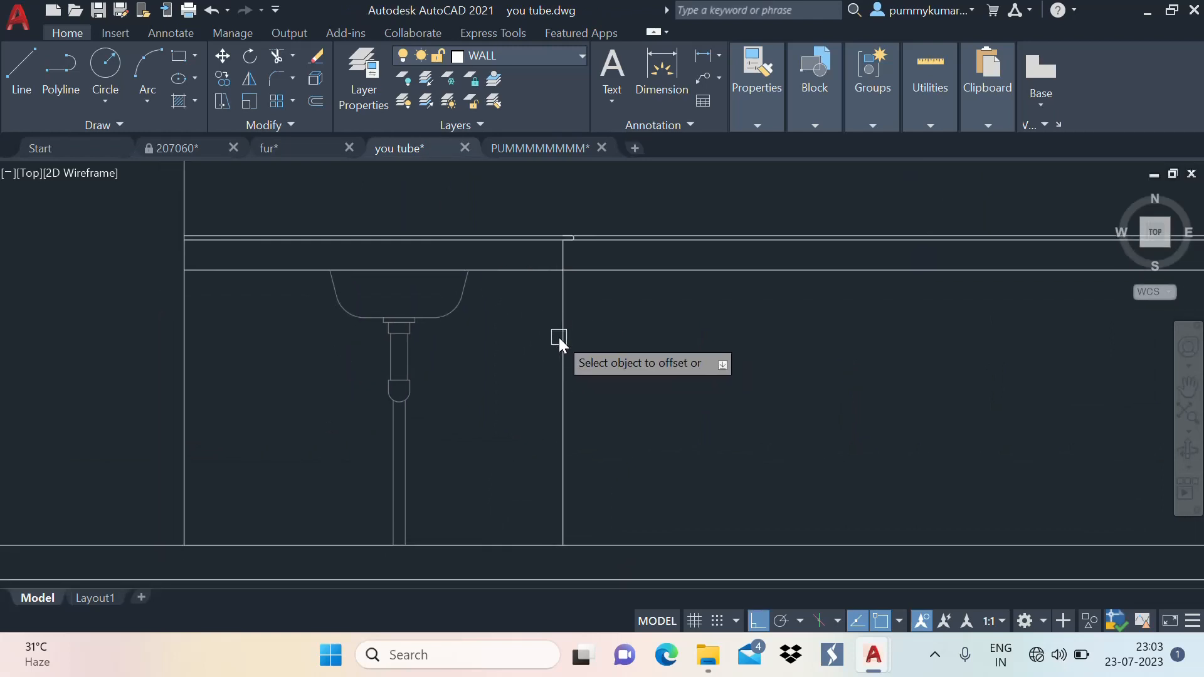
pyautogui.click(559, 337)
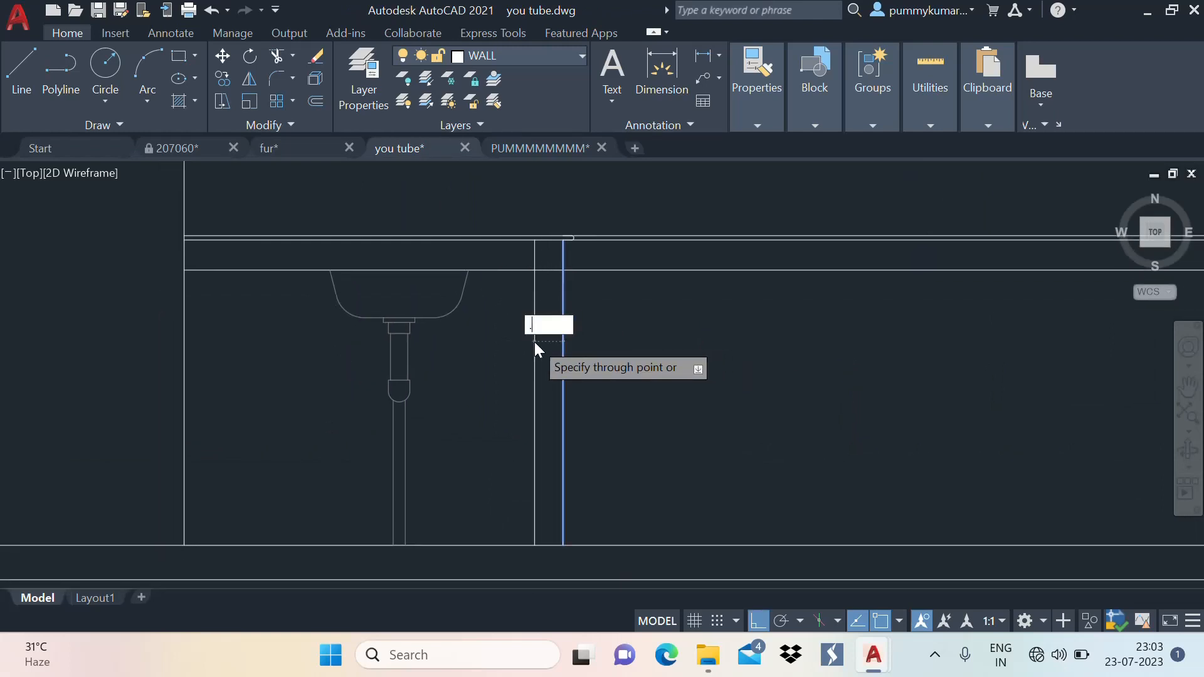
pyautogui.click(535, 341)
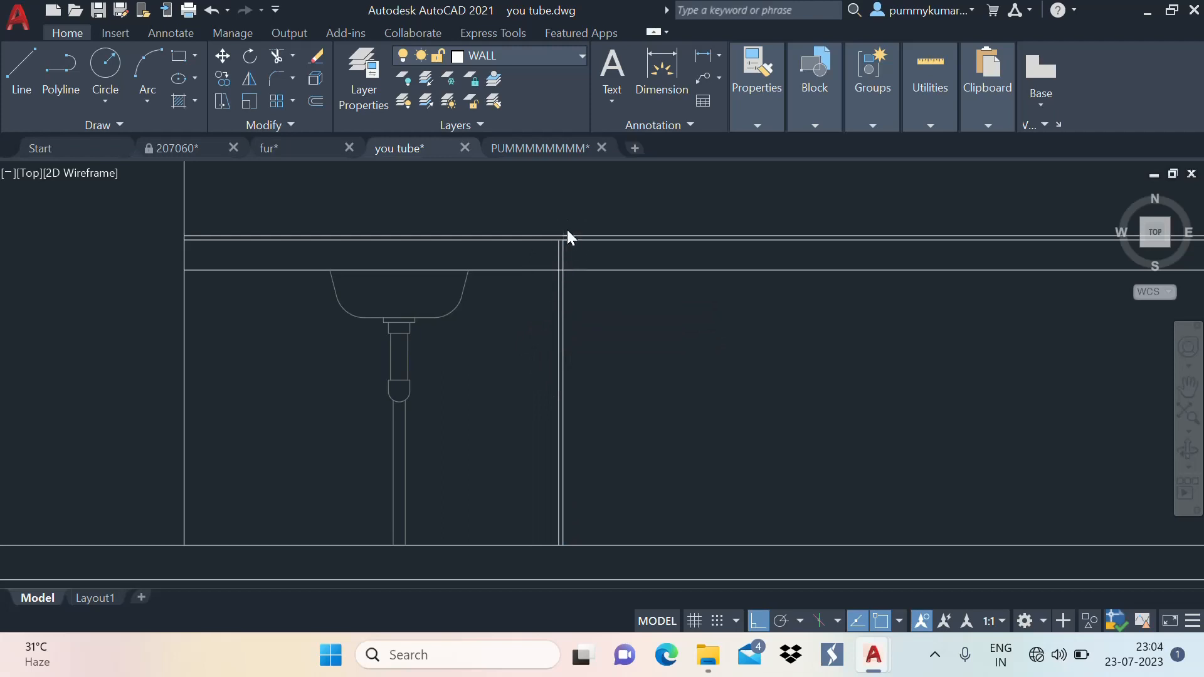
# Trim the segment of the horizontal line below the counter that lies between the two vertical panel lines
pyautogui.scroll(5, 554, 245)
pyautogui.scroll(5, 558, 245)
pyautogui.scroll(-2, 627, 235)
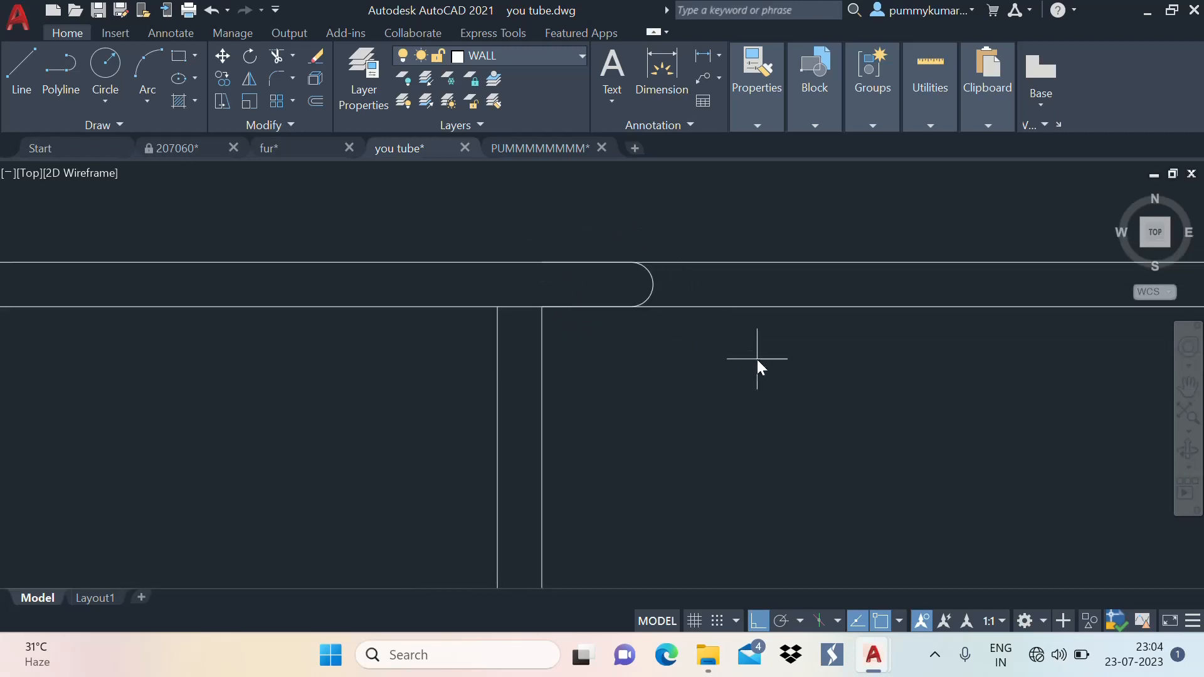
pyautogui.scroll(-3, 693, 246)
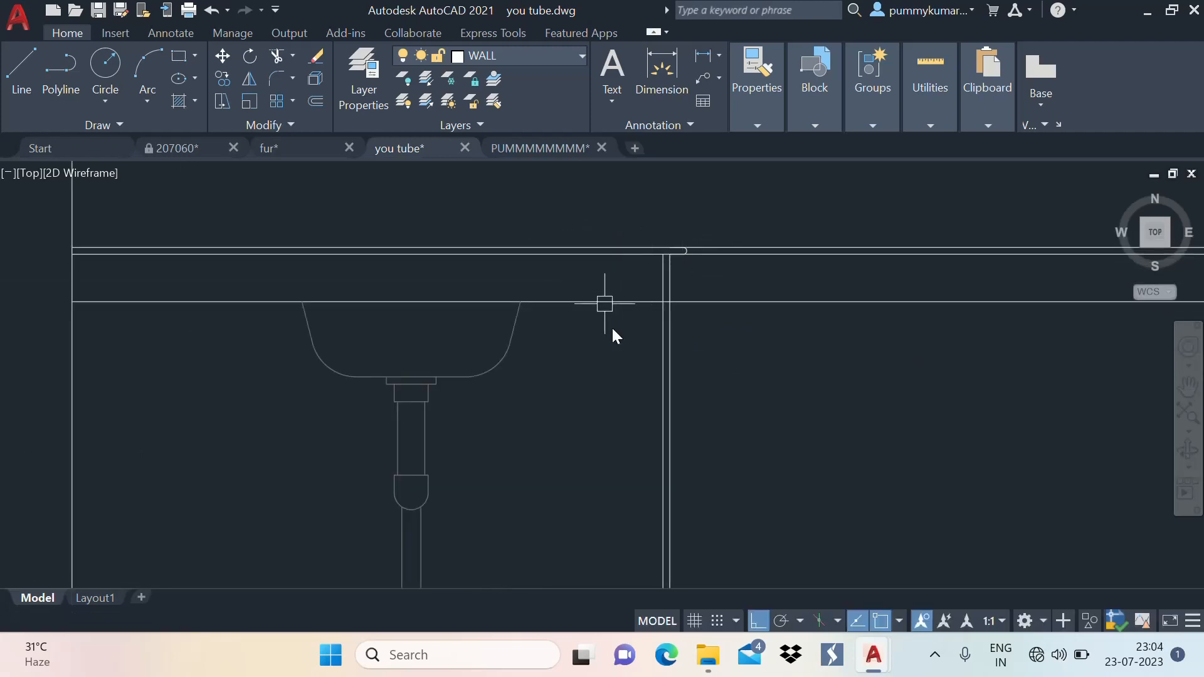
pyautogui.scroll(2, 627, 323)
pyautogui.write('tr')
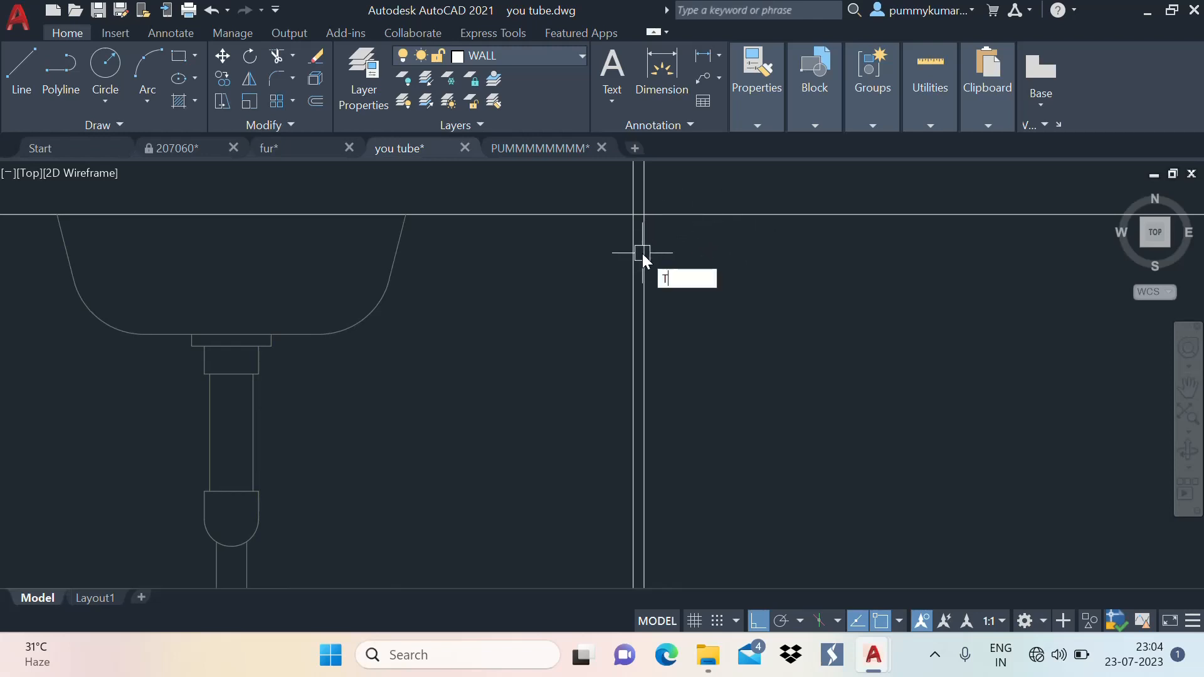
pyautogui.press('Return')
pyautogui.scroll(3, 634, 223)
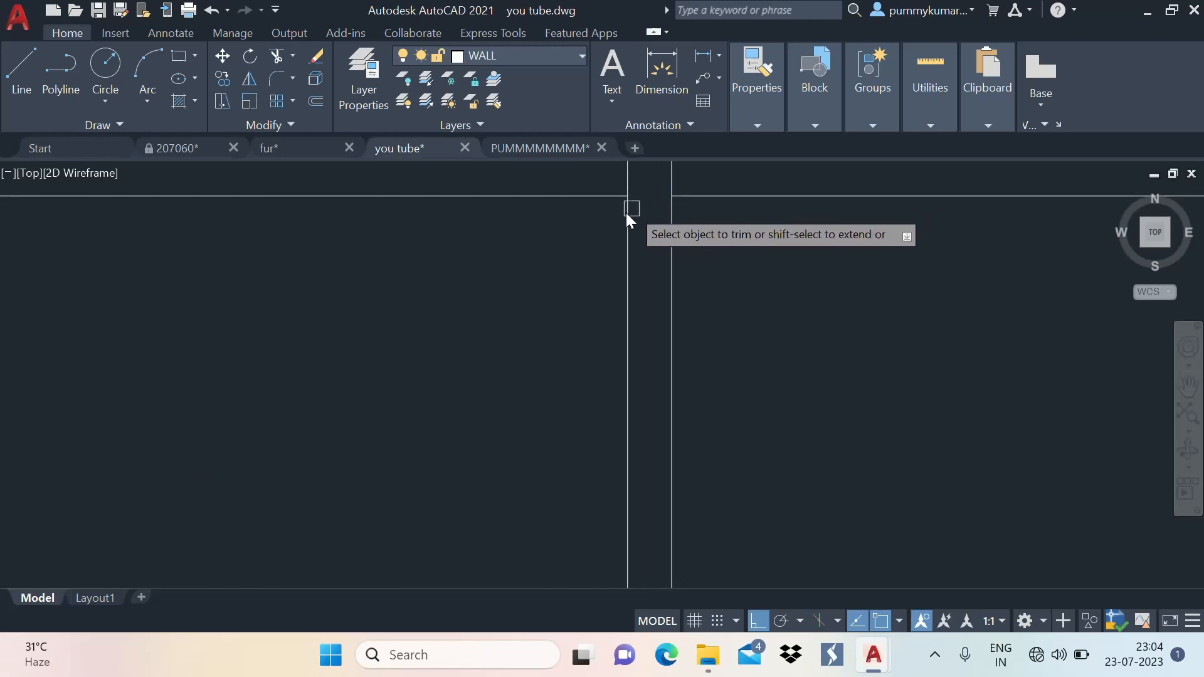
pyautogui.scroll(-3, 624, 216)
pyautogui.scroll(-4, 577, 238)
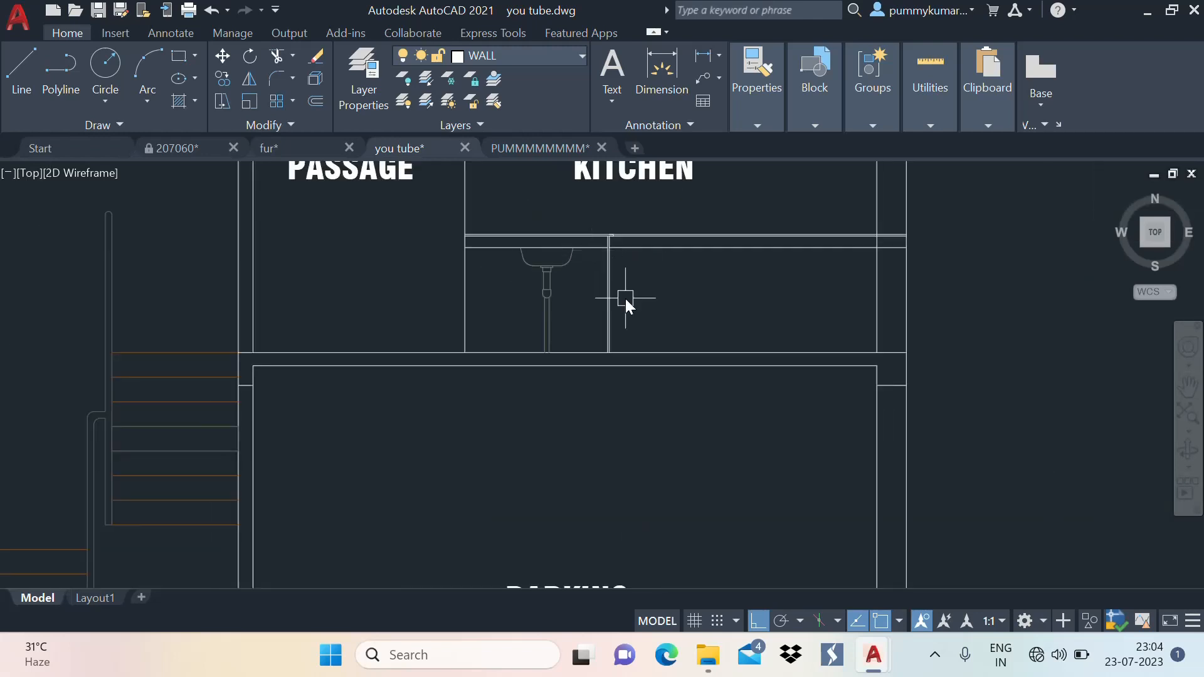
# Draw a narrow upright rectangle beside the vertical panel as the cabinet door handle
pyautogui.scroll(2, 622, 299)
pyautogui.moveTo(621, 299)
pyautogui.mouseDown(button='middle')
pyautogui.moveTo(622, 365)
pyautogui.moveTo(605, 287)
pyautogui.mouseUp(button='middle')
pyautogui.scroll(2, 605, 318)
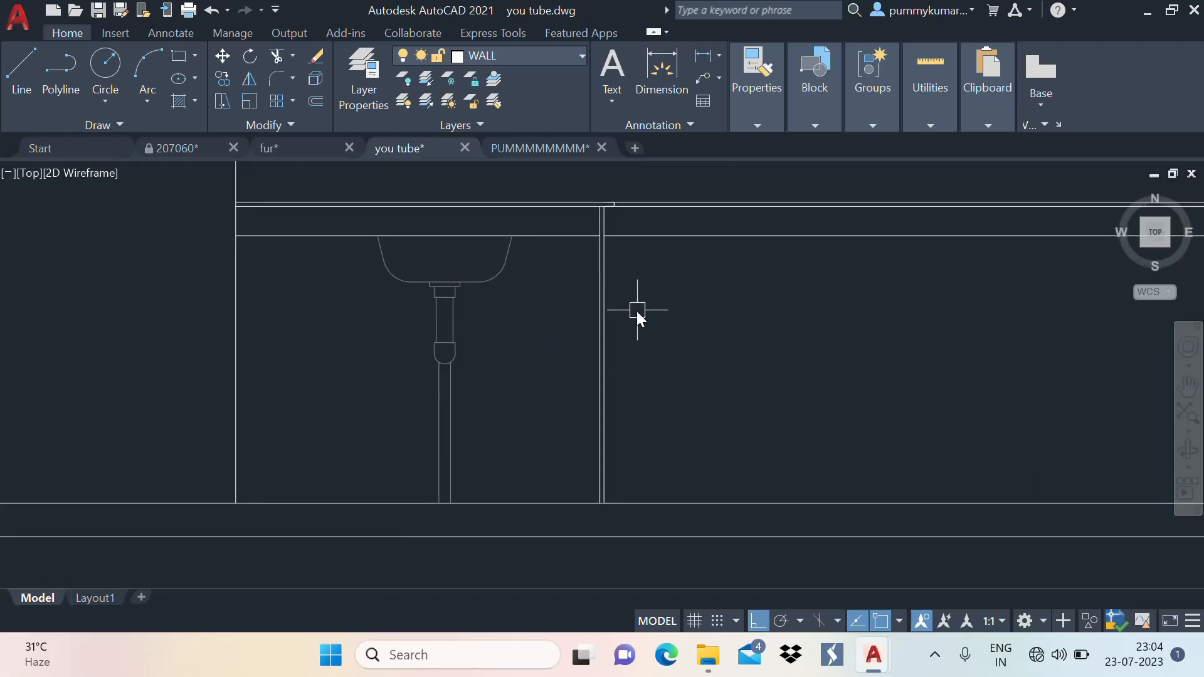
pyautogui.write('RD')
pyautogui.press('BackSpace')
pyautogui.press('BackSpace')
pyautogui.write('REC')
pyautogui.press('Return')
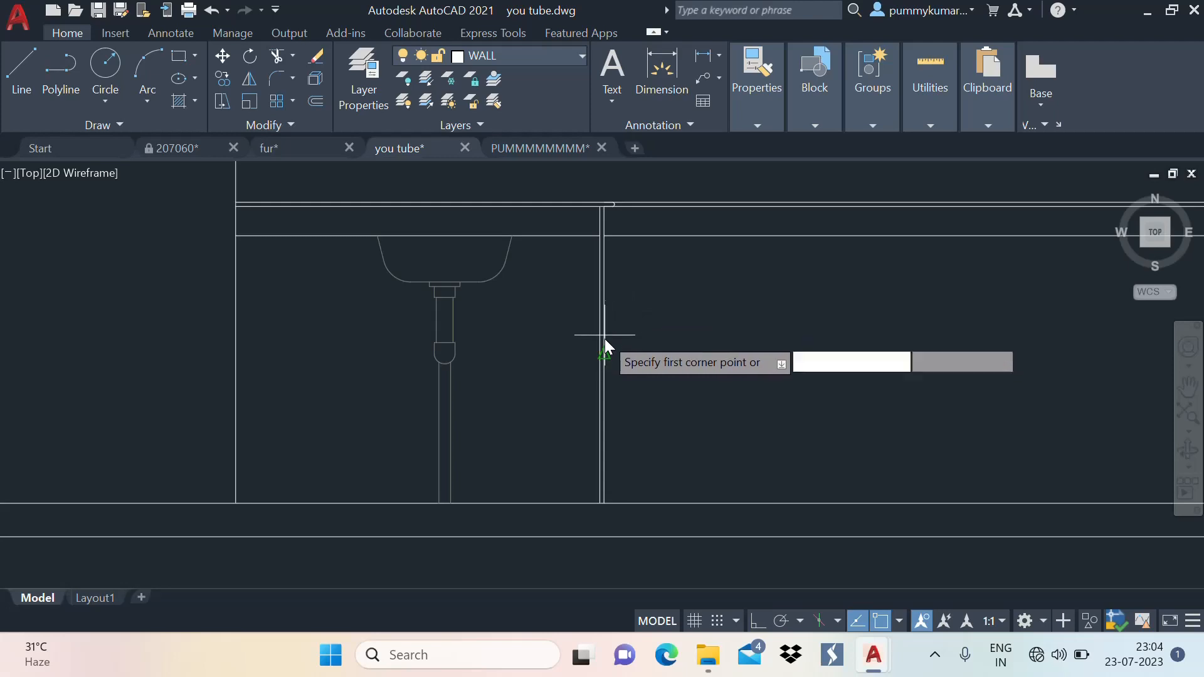
pyautogui.click(604, 356)
# Move the handle rectangle horizontally so that it rests against the panel's outer face, away from the sink
pyautogui.scroll(4, 607, 401)
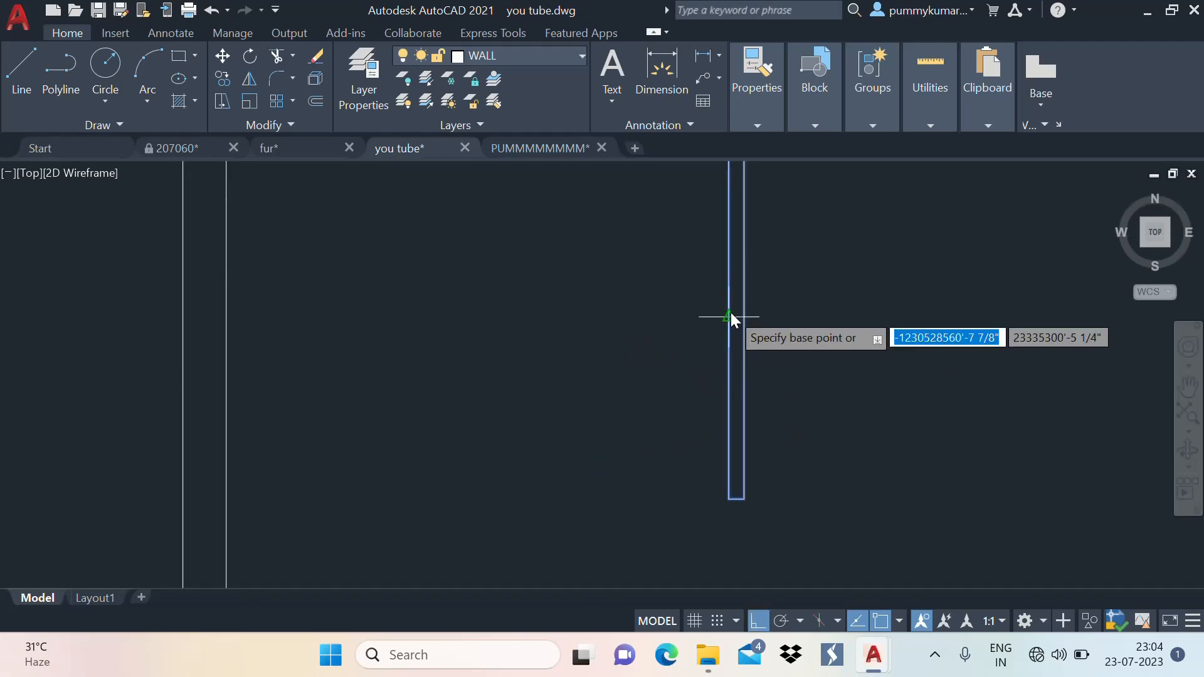
pyautogui.click(731, 313)
pyautogui.scroll(-5, 731, 312)
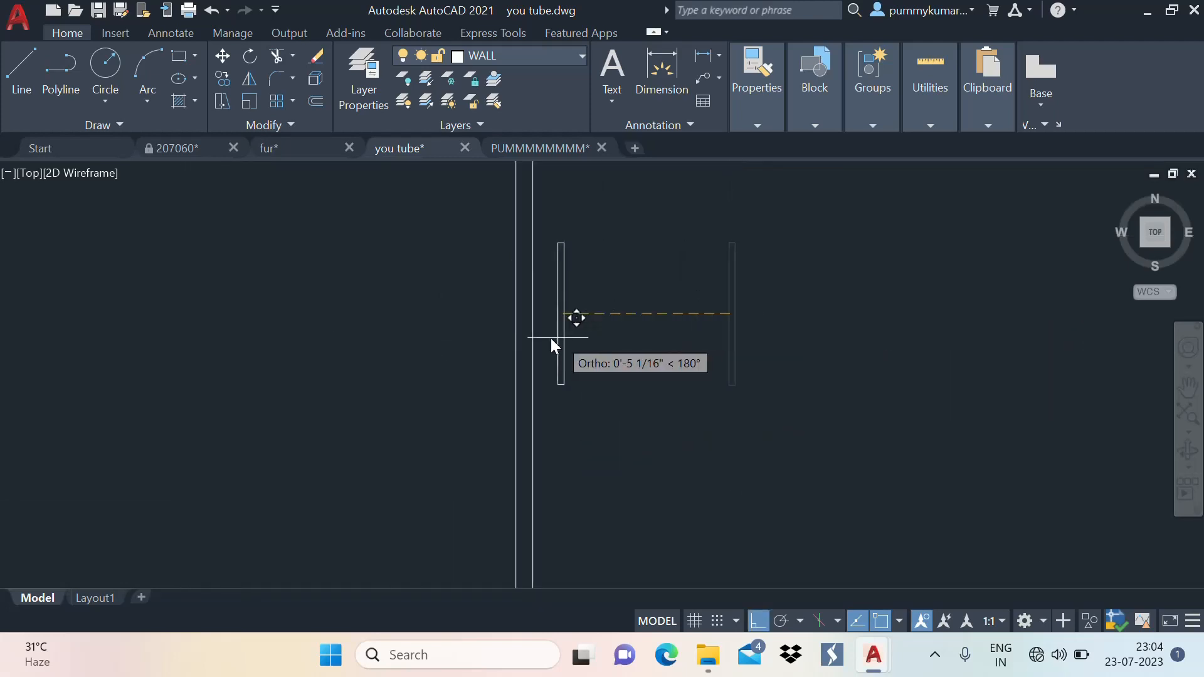
pyautogui.click(550, 292)
pyautogui.scroll(-2, 603, 307)
pyautogui.scroll(-3, 603, 308)
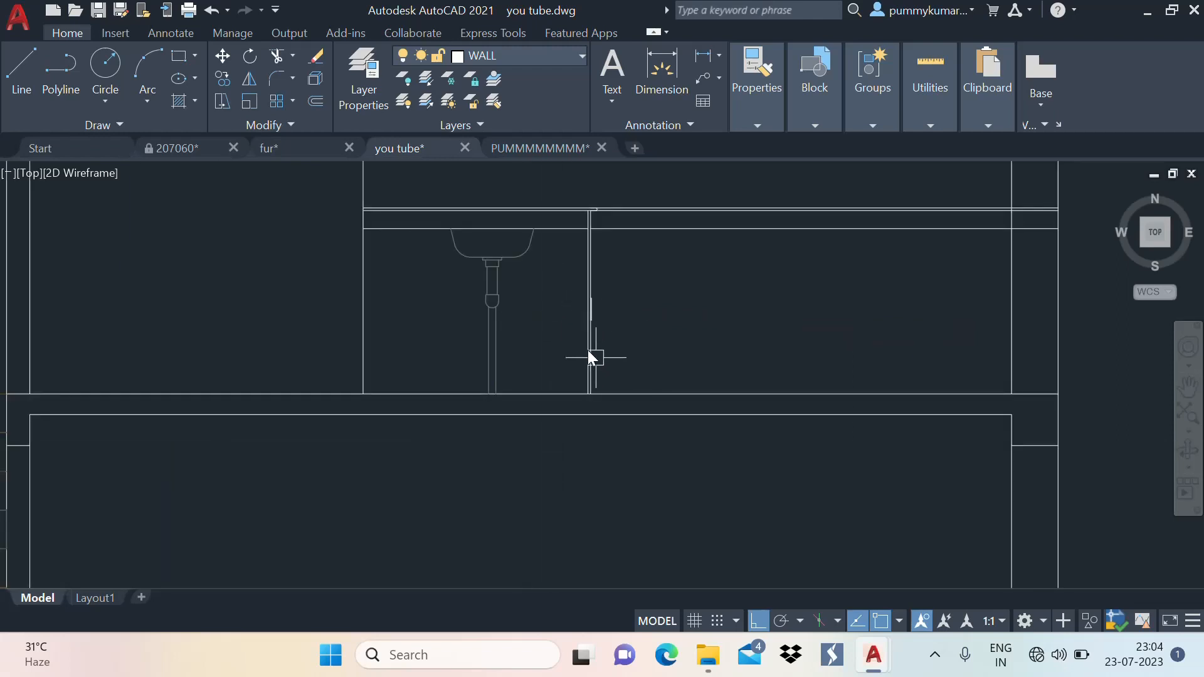
# Assign the two vertical panel lines and the handle rectangle to the Furn. layer
pyautogui.click(639, 344)
pyautogui.click(581, 274)
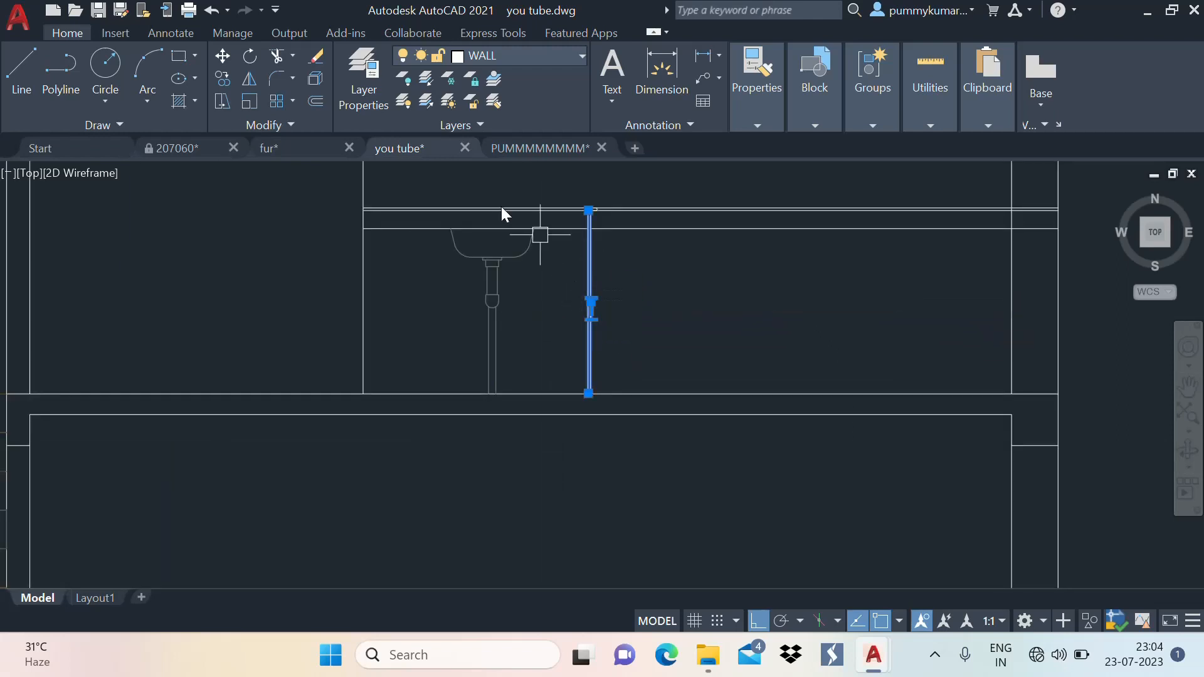
pyautogui.click(495, 56)
pyautogui.click(501, 124)
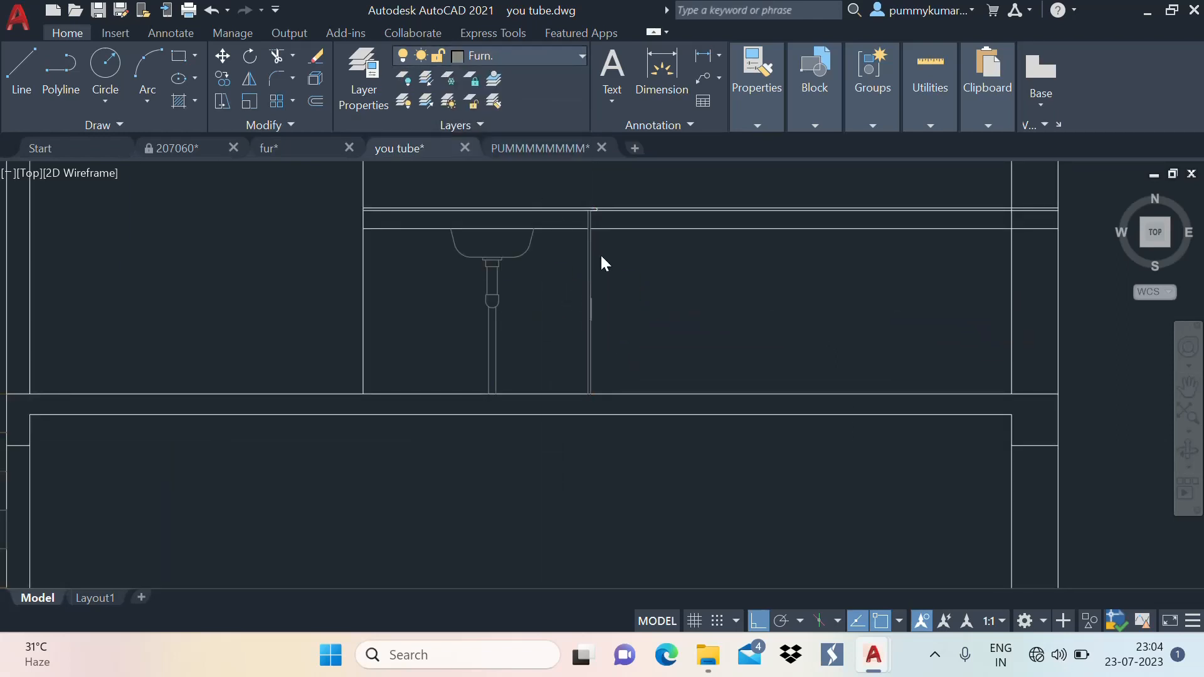
pyautogui.press('Escape')
# Compare the kitchen section's panel and handle with the cabinet doors, handles and drawers in the reference drawing PUMMMMMMM
pyautogui.scroll(5, 603, 251)
pyautogui.scroll(2, 573, 259)
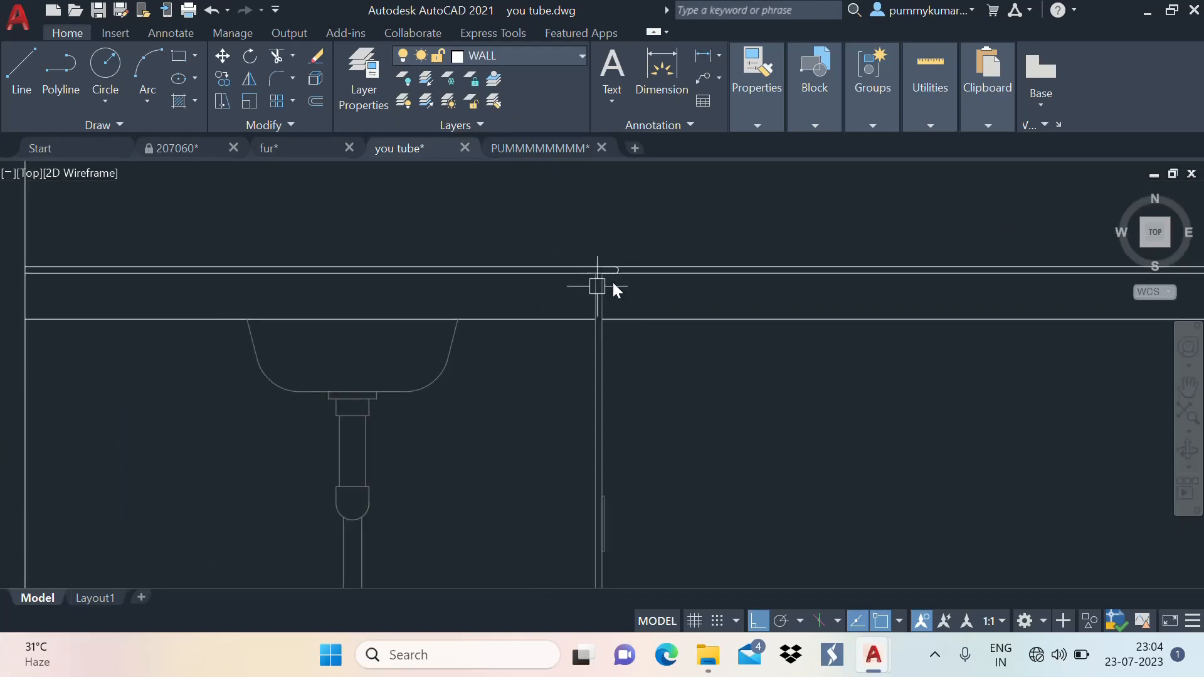
pyautogui.scroll(4, 602, 273)
pyautogui.scroll(-4, 698, 317)
pyautogui.moveTo(698, 318); pyautogui.dragTo(548, 210, button='middle')
pyautogui.scroll(-2, 621, 237)
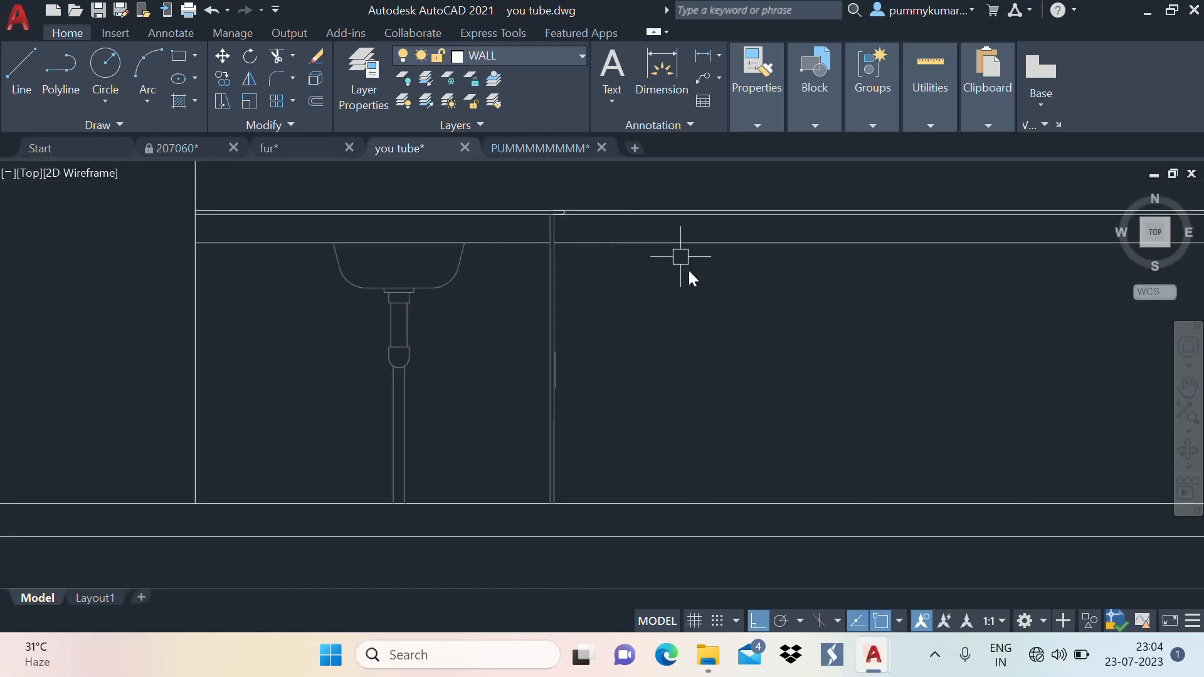
pyautogui.moveTo(581, 271); pyautogui.dragTo(538, 258, button='middle')
pyautogui.moveTo(677, 276); pyautogui.dragTo(562, 311, button='middle')
pyautogui.scroll(-4, 627, 276)
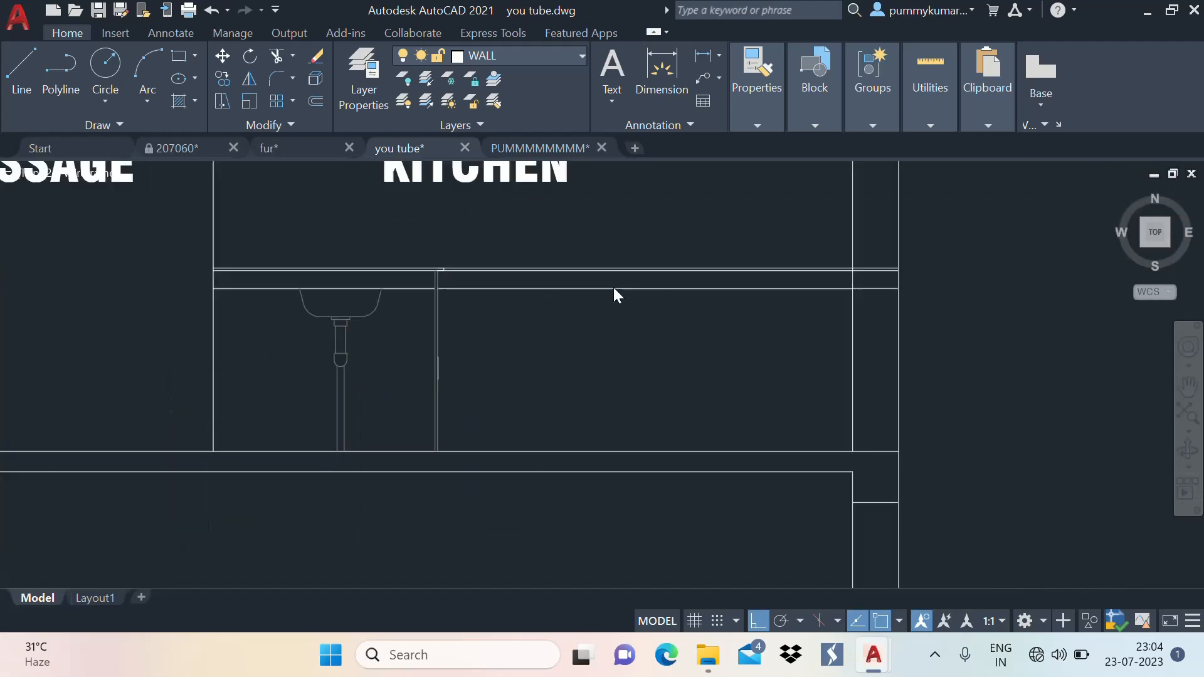
pyautogui.click(520, 148)
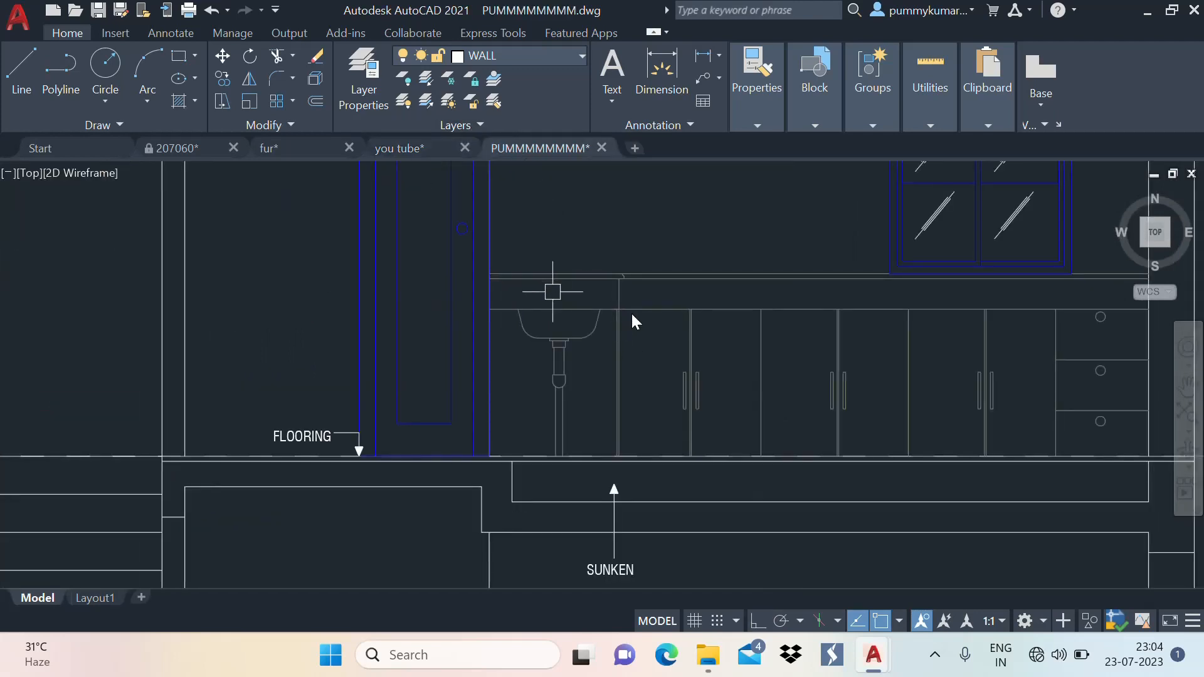
pyautogui.moveTo(820, 359); pyautogui.dragTo(620, 319, button='middle')
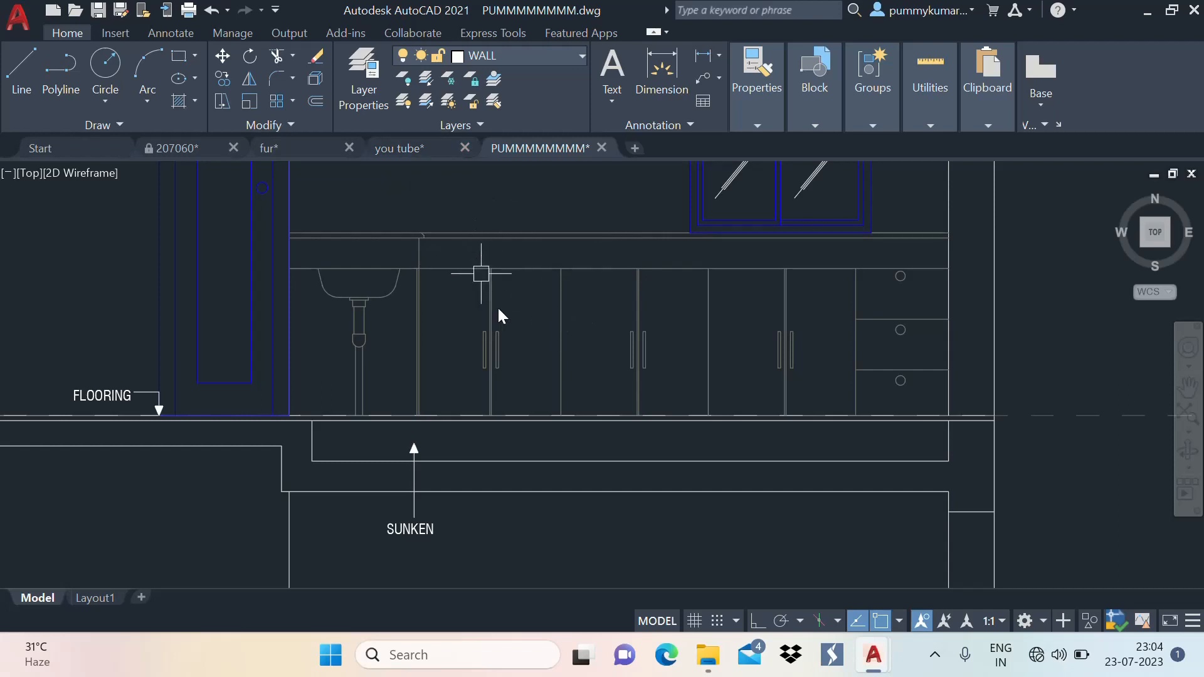
pyautogui.scroll(4, 494, 282)
pyautogui.click(392, 150)
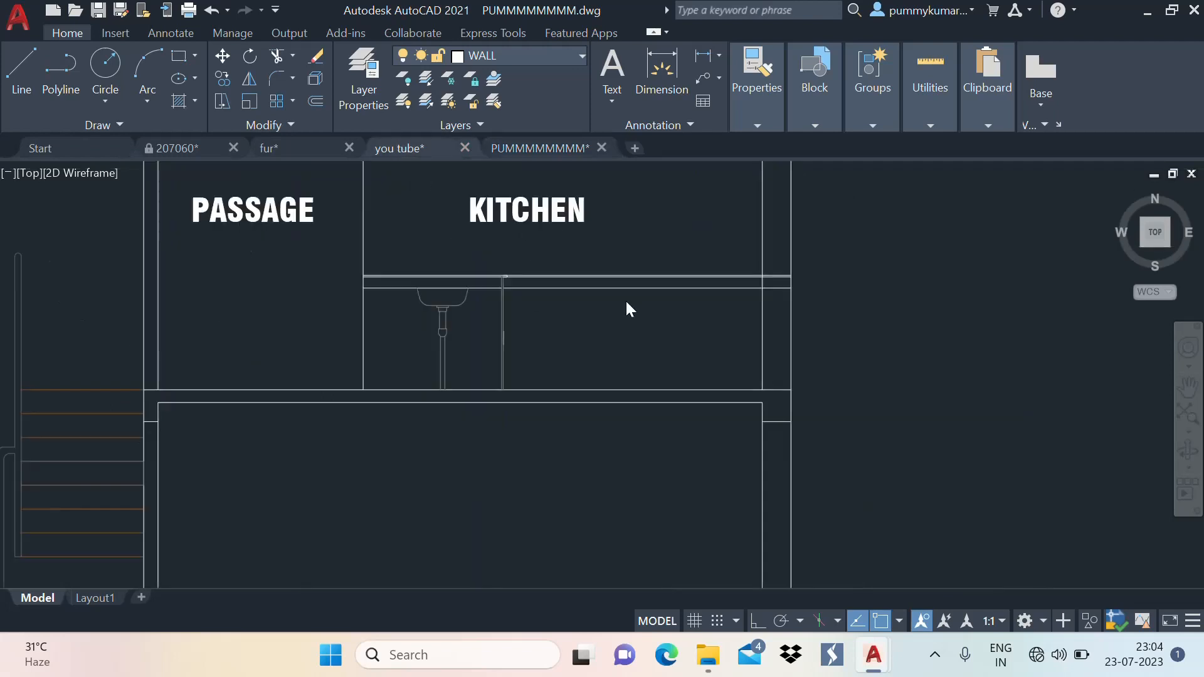
pyautogui.click(540, 149)
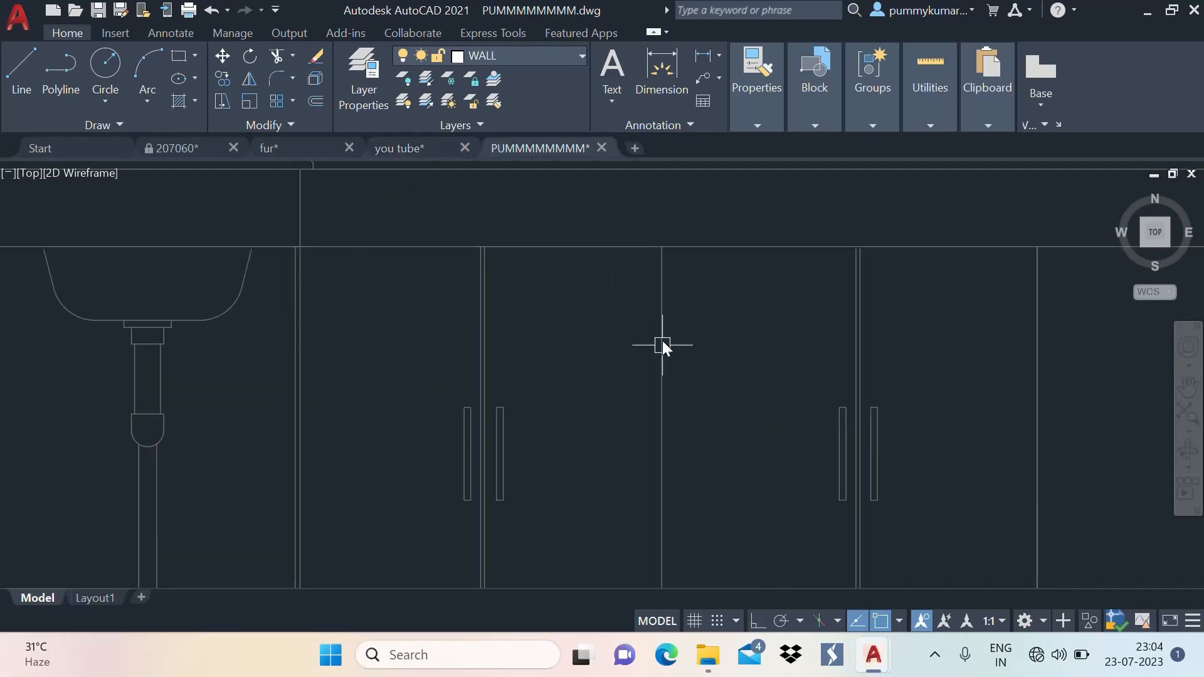
pyautogui.scroll(-4, 662, 340)
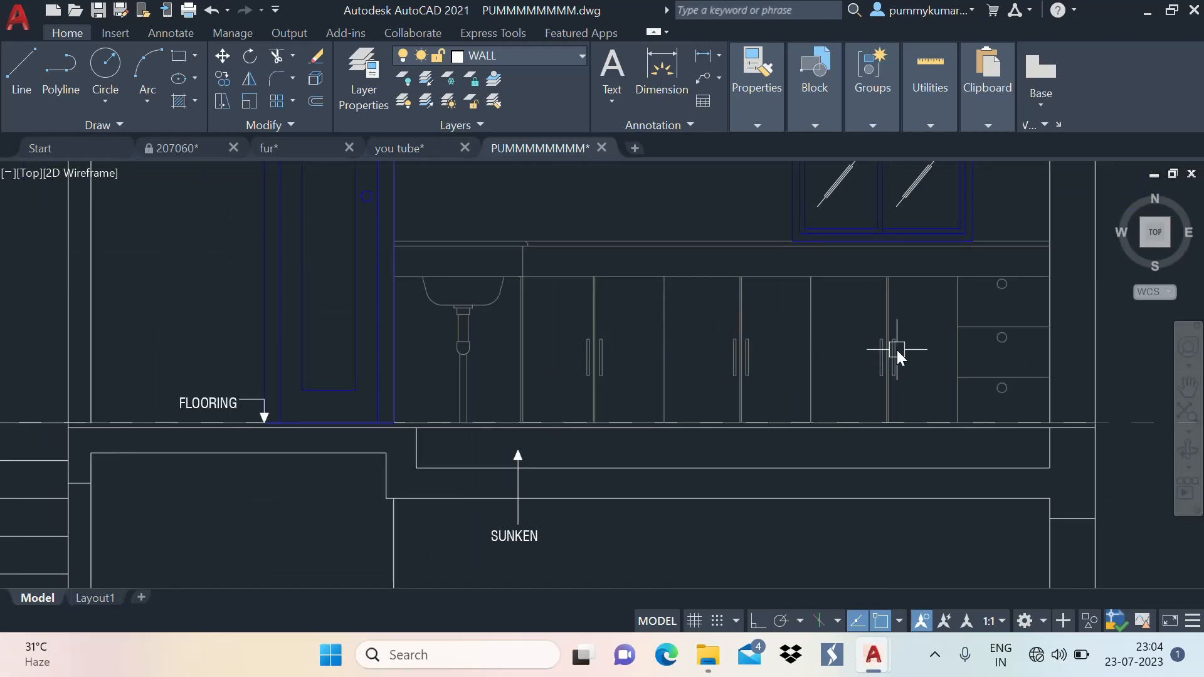
pyautogui.click(407, 148)
pyautogui.write('o')
pyautogui.press('space')
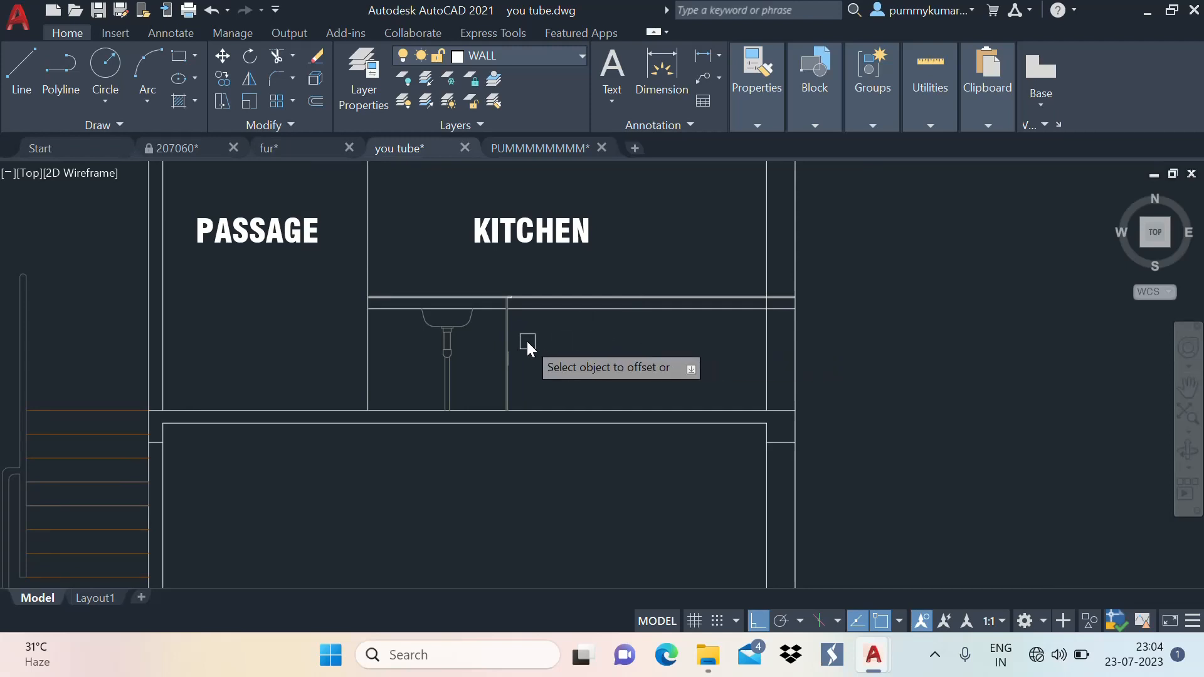
pyautogui.scroll(4, 514, 313)
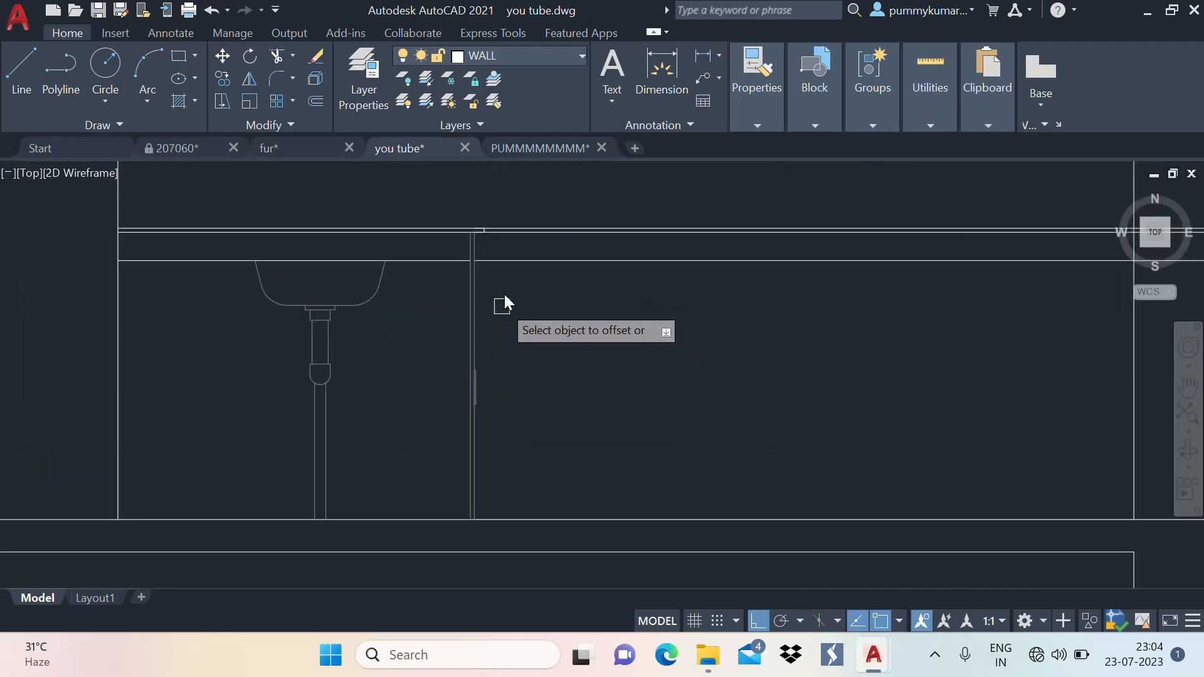
# Measure the reference drawing's first double-door cabinet from the panel beside the sink to the next cabinet divider
pyautogui.click(526, 147)
pyautogui.click(661, 69)
pyautogui.scroll(4, 530, 306)
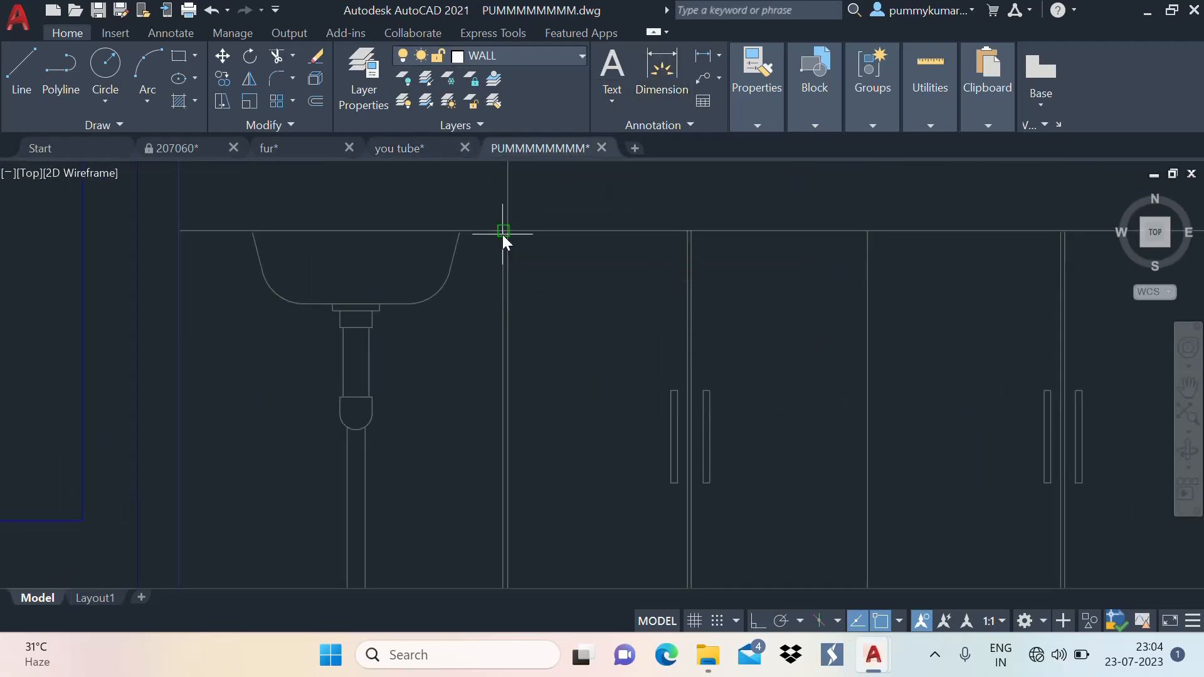
pyautogui.click(505, 231)
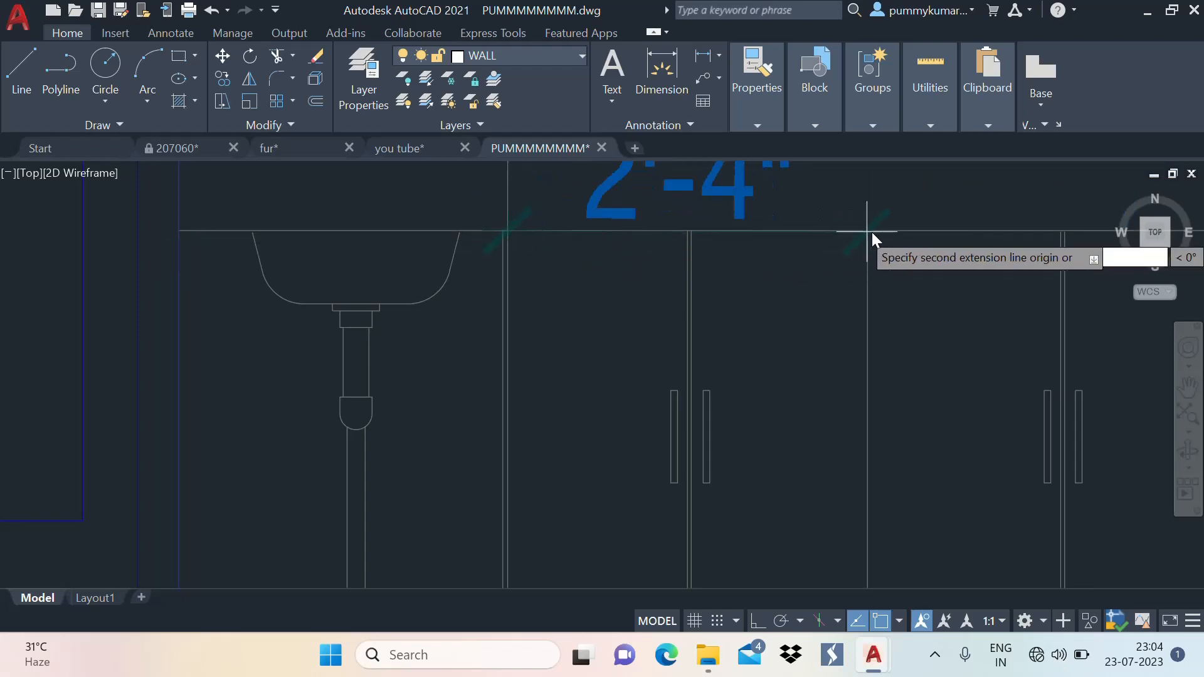
pyautogui.click(872, 234)
pyautogui.scroll(-3, 778, 317)
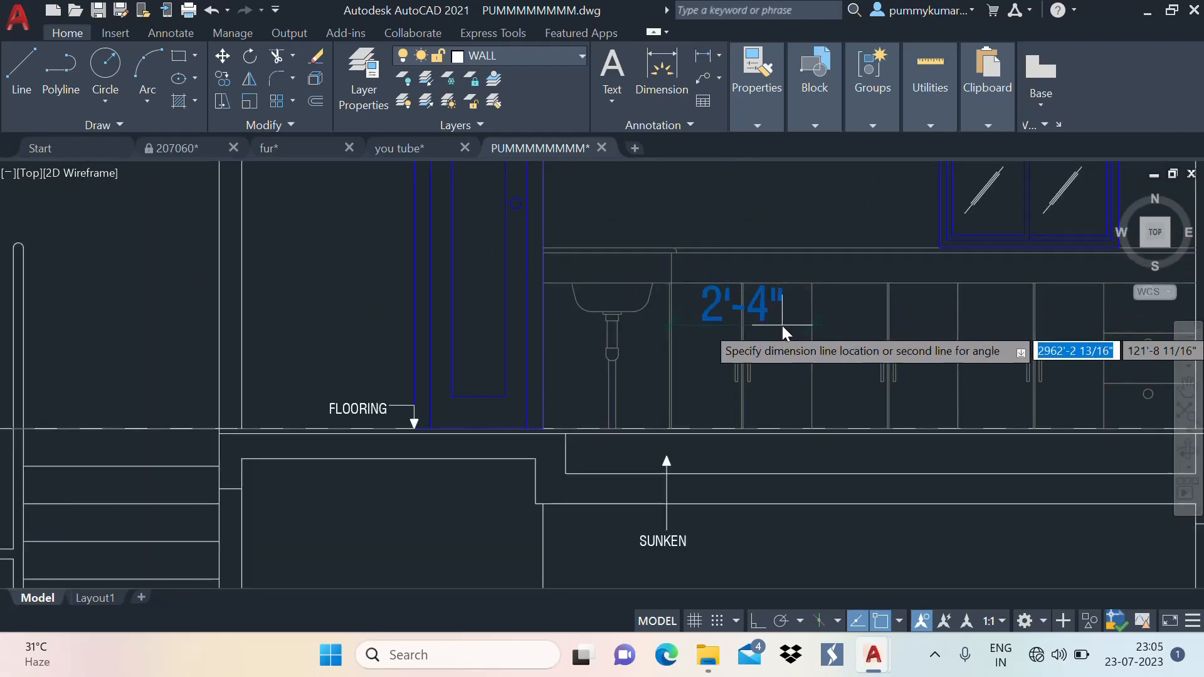
pyautogui.scroll(3, 784, 321)
pyautogui.press('Escape')
# Offset the panel's outer vertical line 24 inches away from the sink in the you tube drawing as a cabinet divider
pyautogui.click(400, 148)
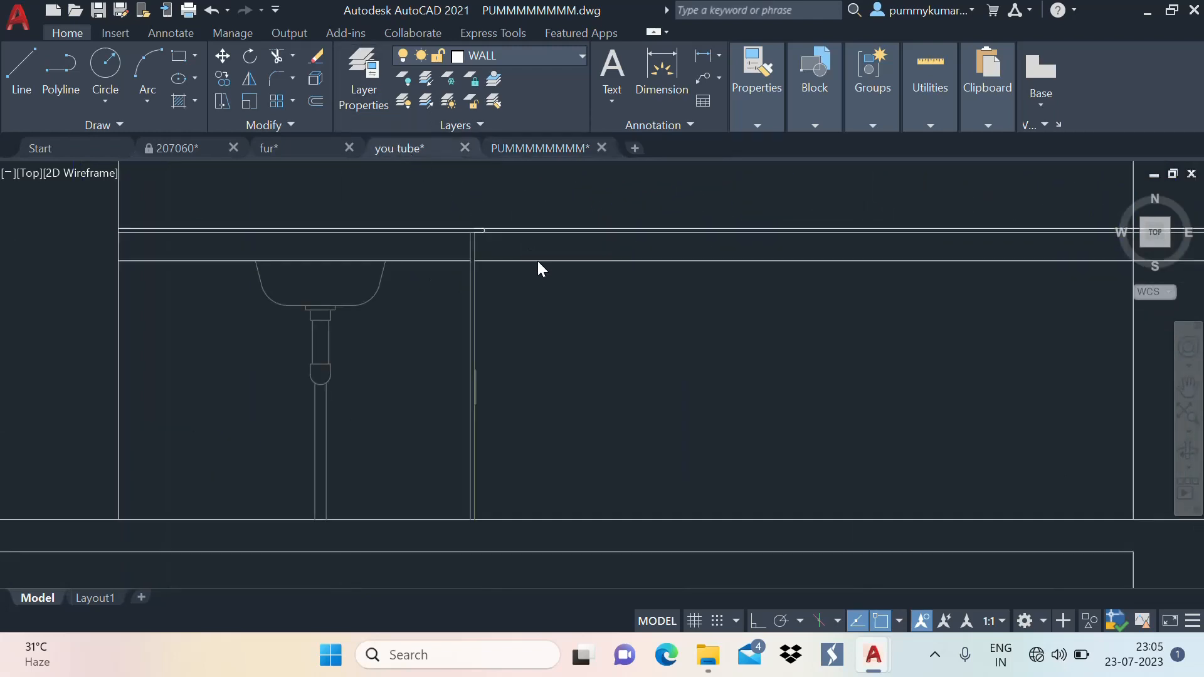
pyautogui.write('o')
pyautogui.press('Return')
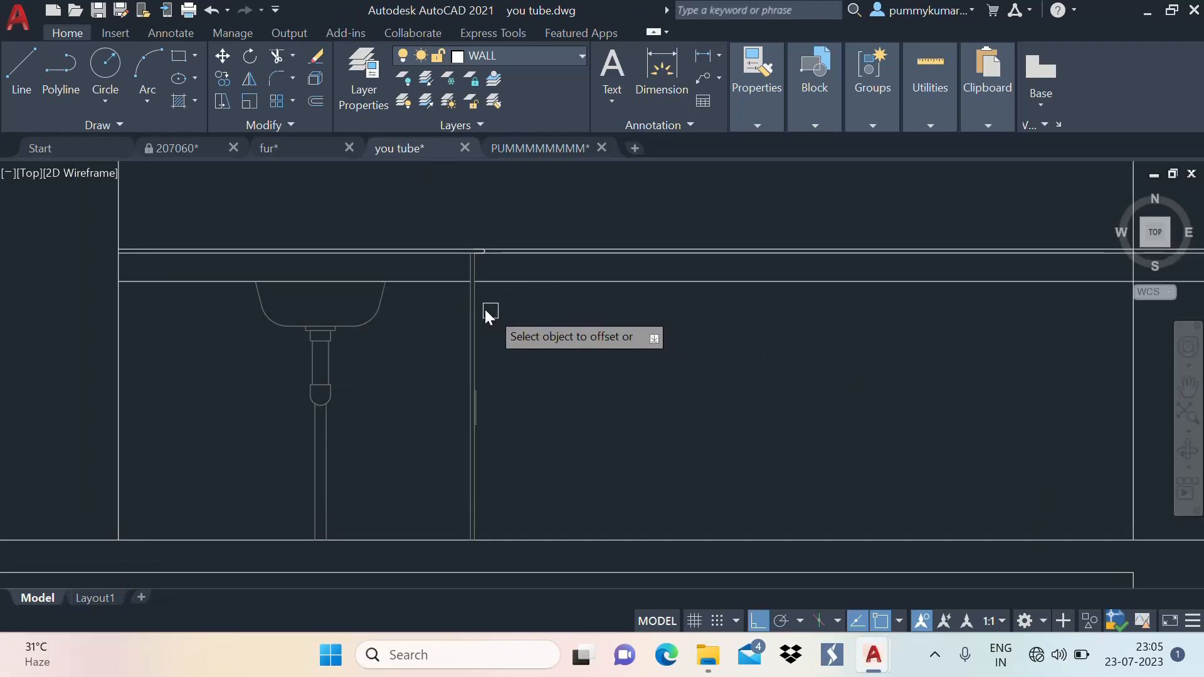
pyautogui.click(480, 301)
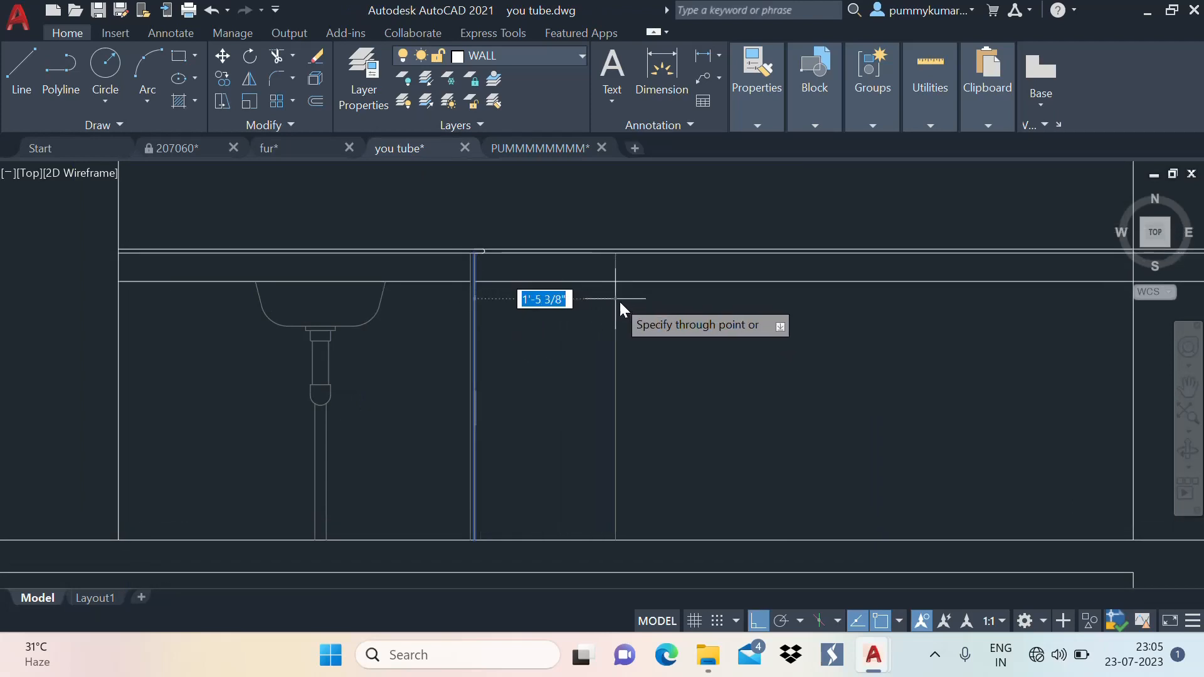
pyautogui.write('24')
pyautogui.press('Return')
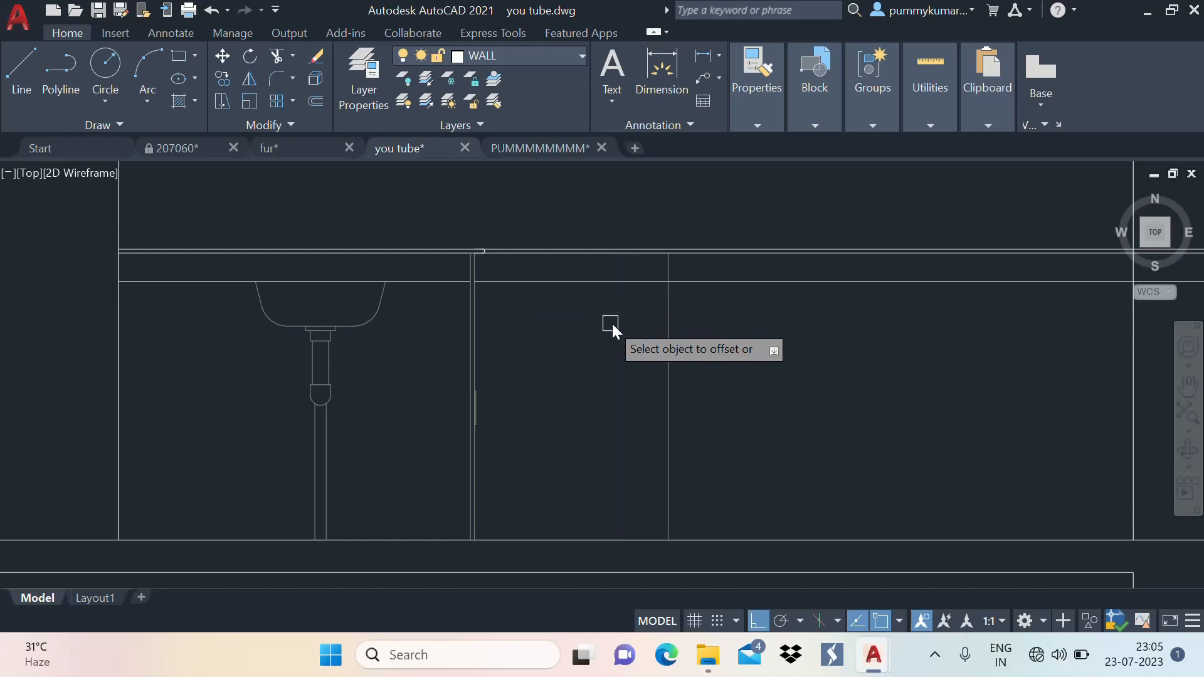
# Offset the cabinet divider 24 inches away from the sink twice in succession to add a second and a third divider
pyautogui.click(665, 302)
pyautogui.write('24')
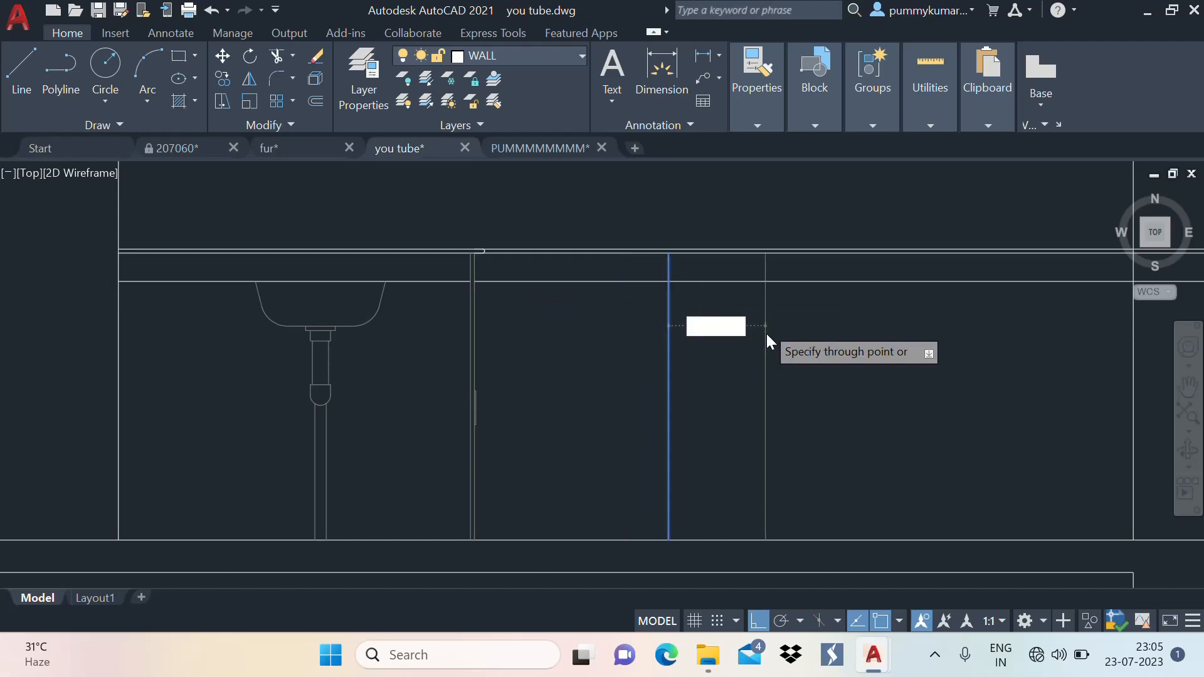
pyautogui.press('Return')
pyautogui.click(863, 334)
pyautogui.write("2'")
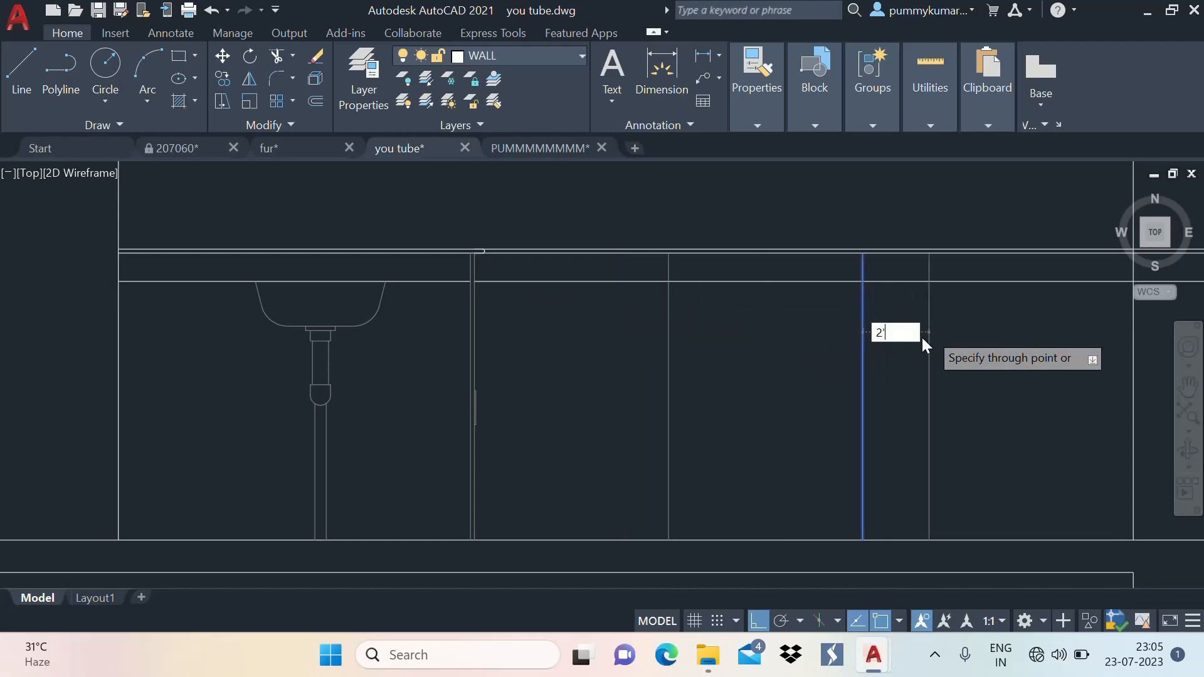
pyautogui.press('Return')
pyautogui.scroll(-3, 897, 323)
pyautogui.scroll(3, 972, 346)
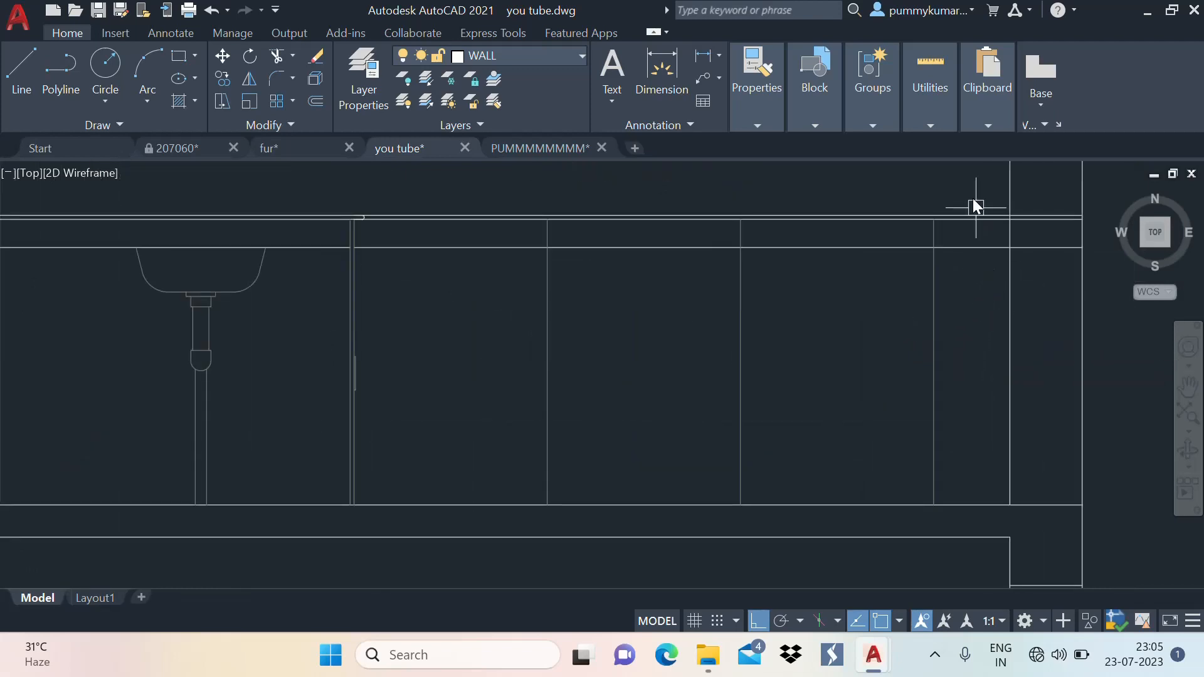
pyautogui.scroll(-2, 802, 325)
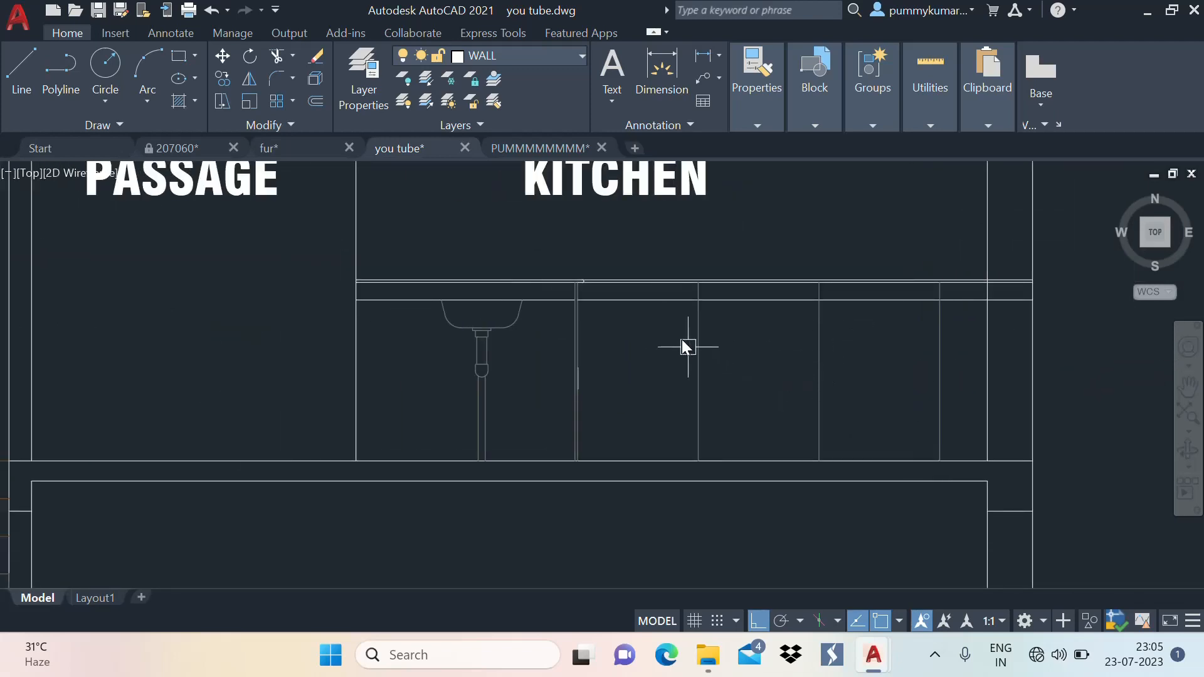
pyautogui.moveTo(687, 347); pyautogui.dragTo(717, 333, button='middle')
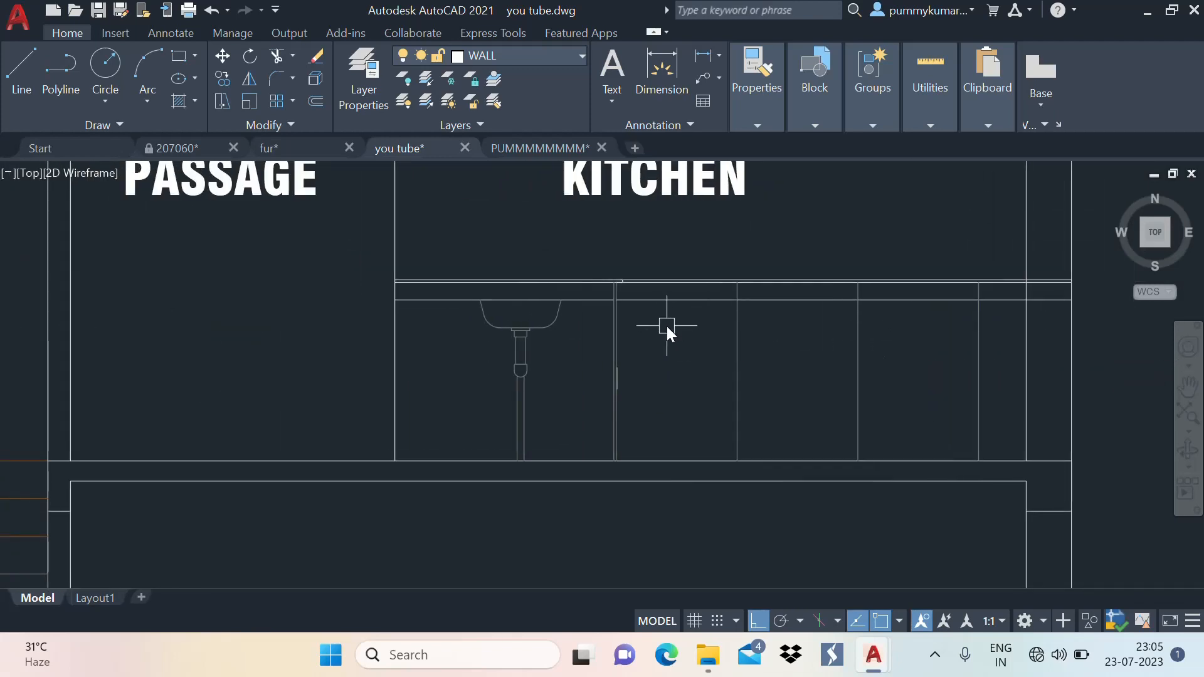
# Draw a horizontal helper line from the first divider's midpoint across to the side panel beside the sink
pyautogui.scroll(2, 649, 273)
pyautogui.write('l')
pyautogui.press('Return')
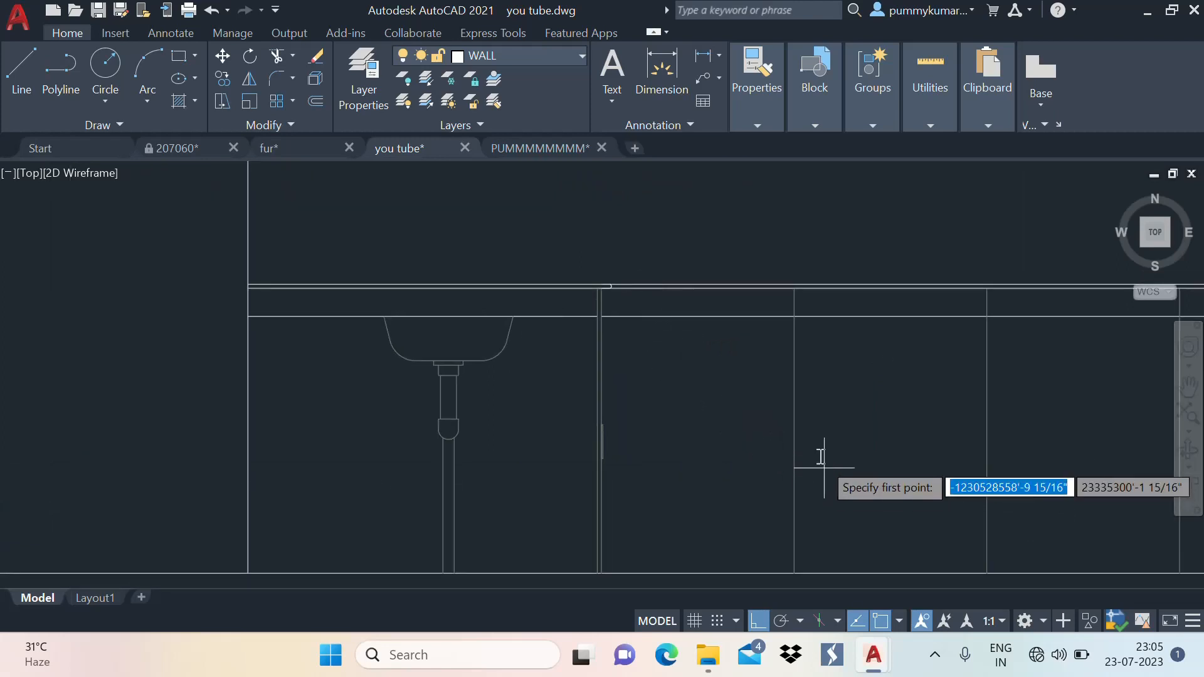
pyautogui.click(793, 430)
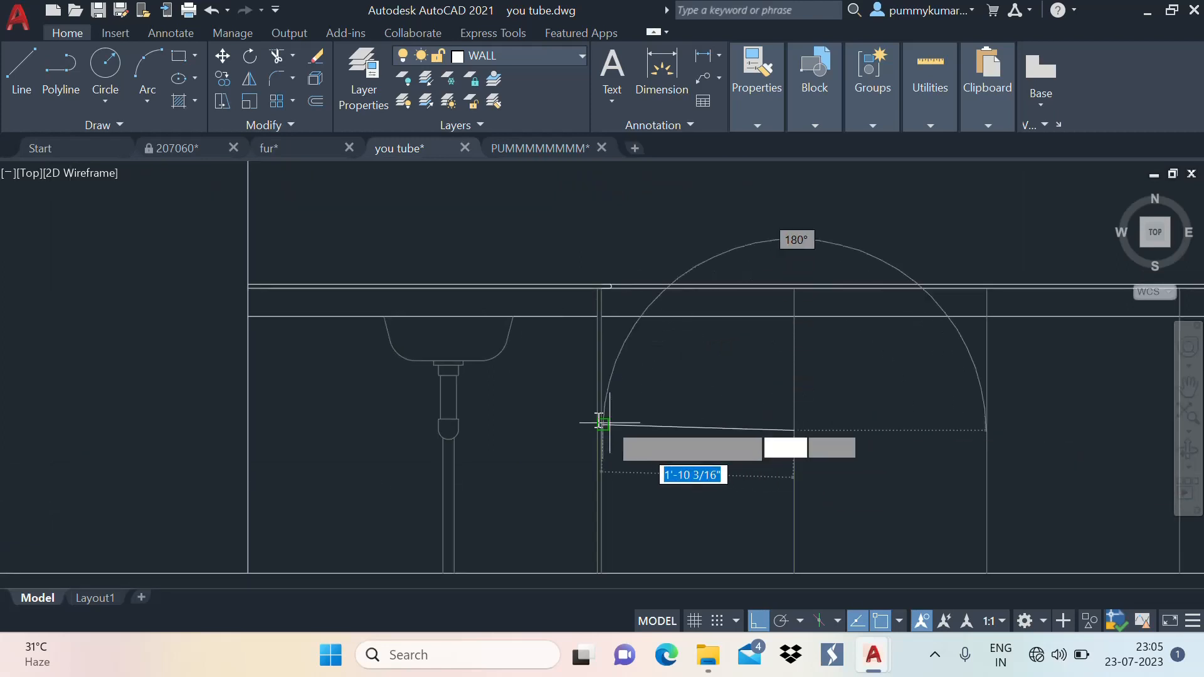
pyautogui.scroll(4, 600, 422)
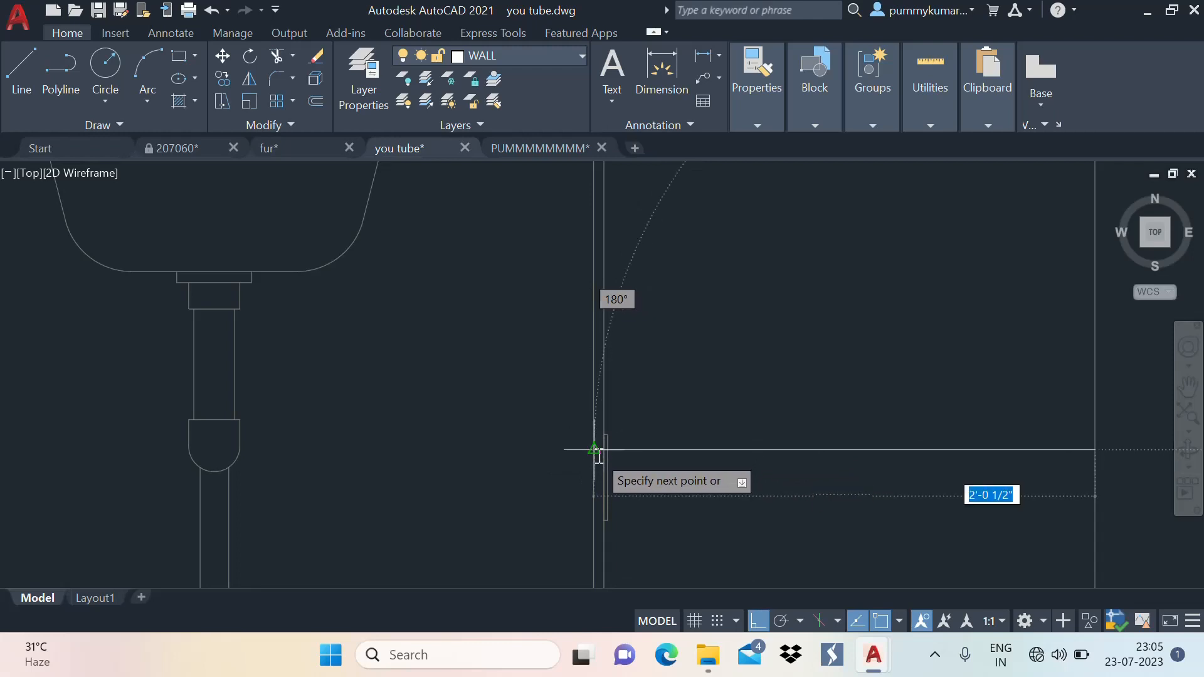
pyautogui.click(596, 450)
pyautogui.press('Escape')
pyautogui.scroll(-5, 613, 443)
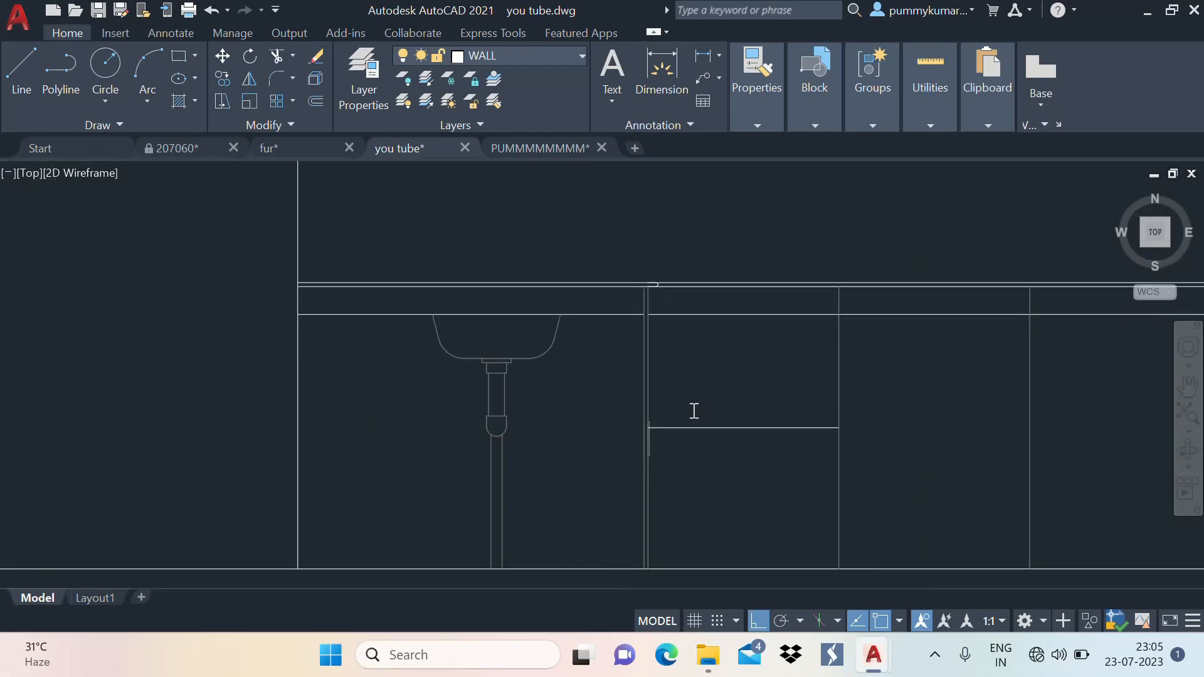
# Add a closely spaced pair of vertical door lines at the helper line's midpoint in the first cabinet
pyautogui.write('l')
pyautogui.press('Return')
pyautogui.write('o')
pyautogui.press('Return')
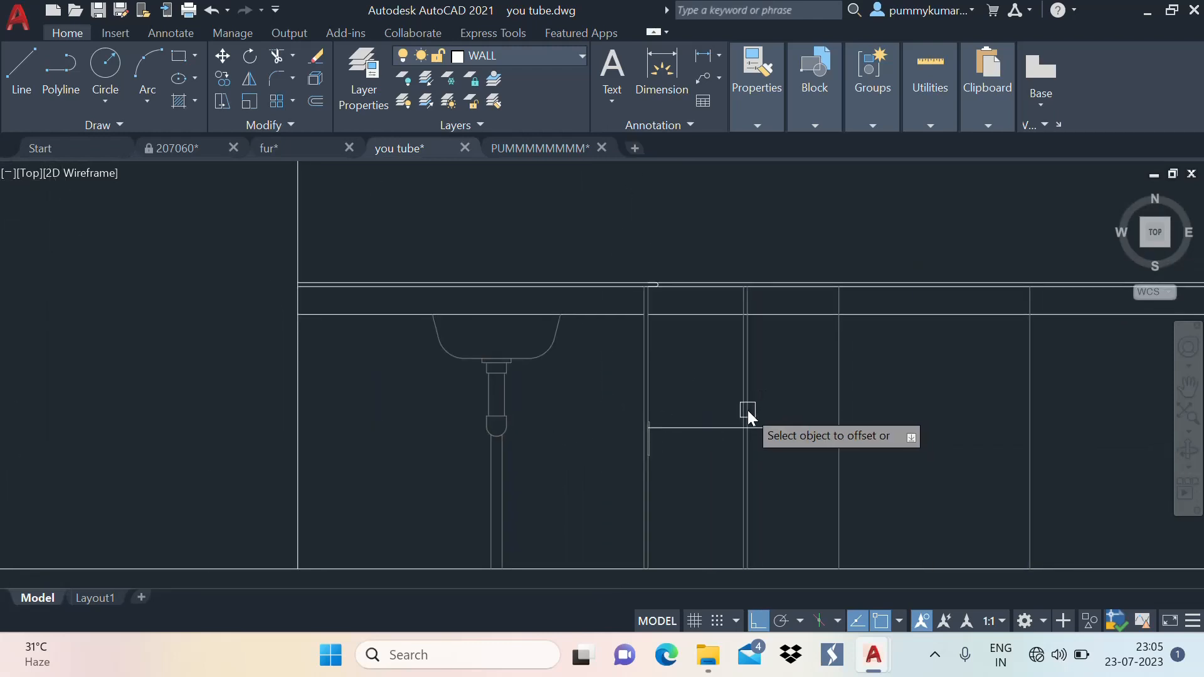
pyautogui.scroll(4, 746, 409)
pyautogui.click(741, 405)
pyautogui.press('Escape')
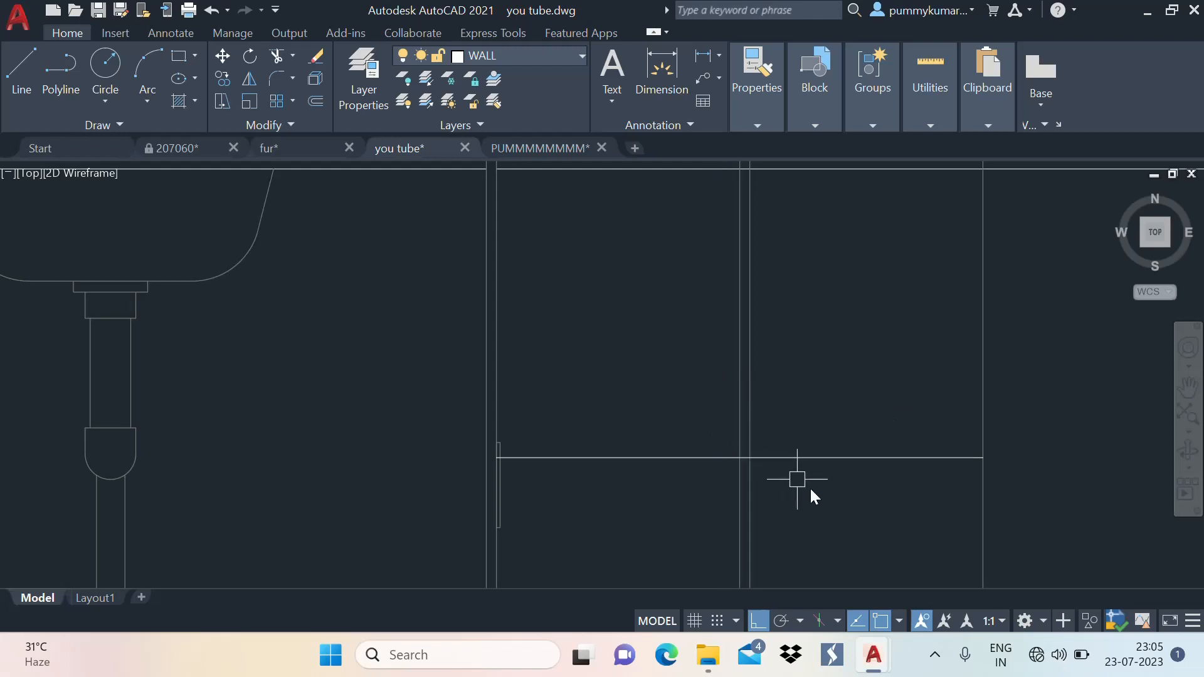
# Delete the horizontal helper line from the first cabinet
pyautogui.click(800, 458)
pyautogui.scroll(-2, 834, 401)
pyautogui.press('Delete')
pyautogui.moveTo(833, 401); pyautogui.dragTo(716, 390, button='middle')
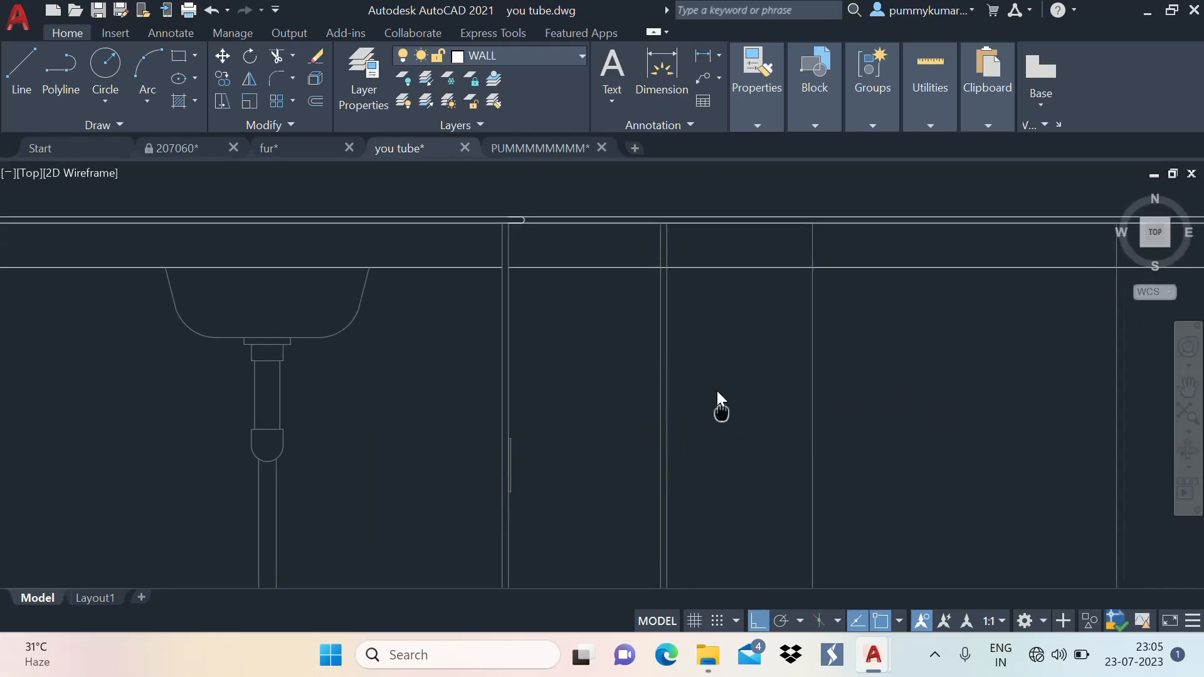
# Trim the first cabinet's middle door lines and its divider back to the counter's lower line, following the reference drawing PUMMMMMMM
pyautogui.click(552, 149)
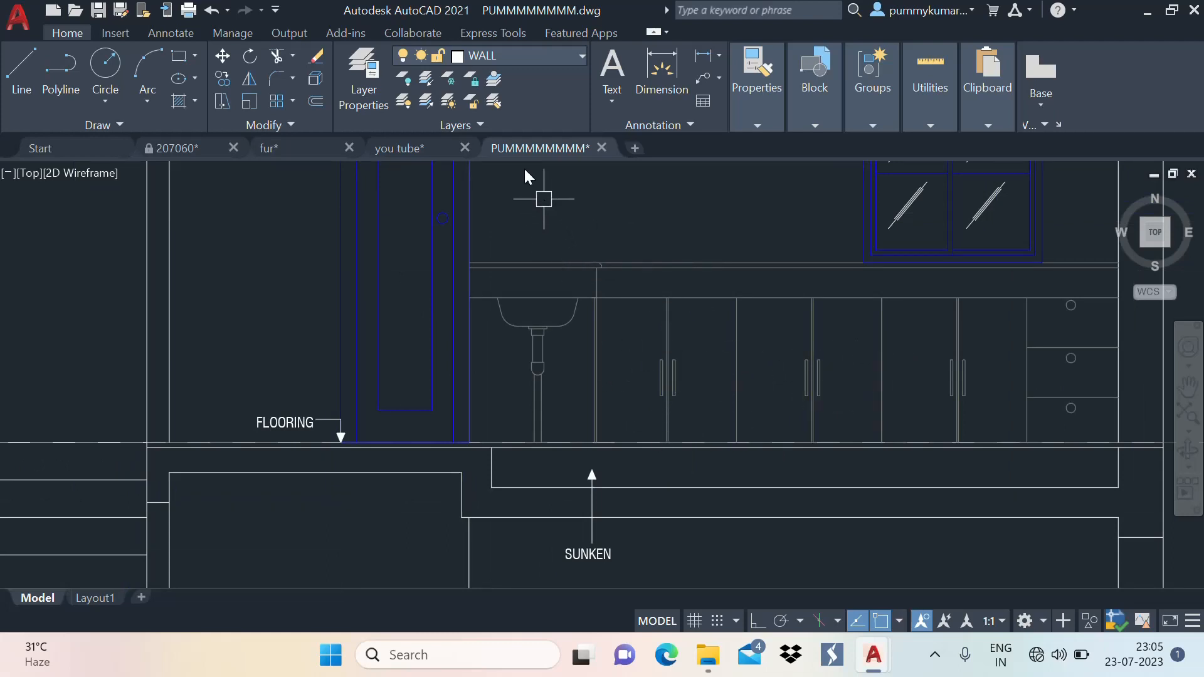
pyautogui.click(448, 150)
pyautogui.moveTo(656, 271); pyautogui.dragTo(647, 279, button='middle')
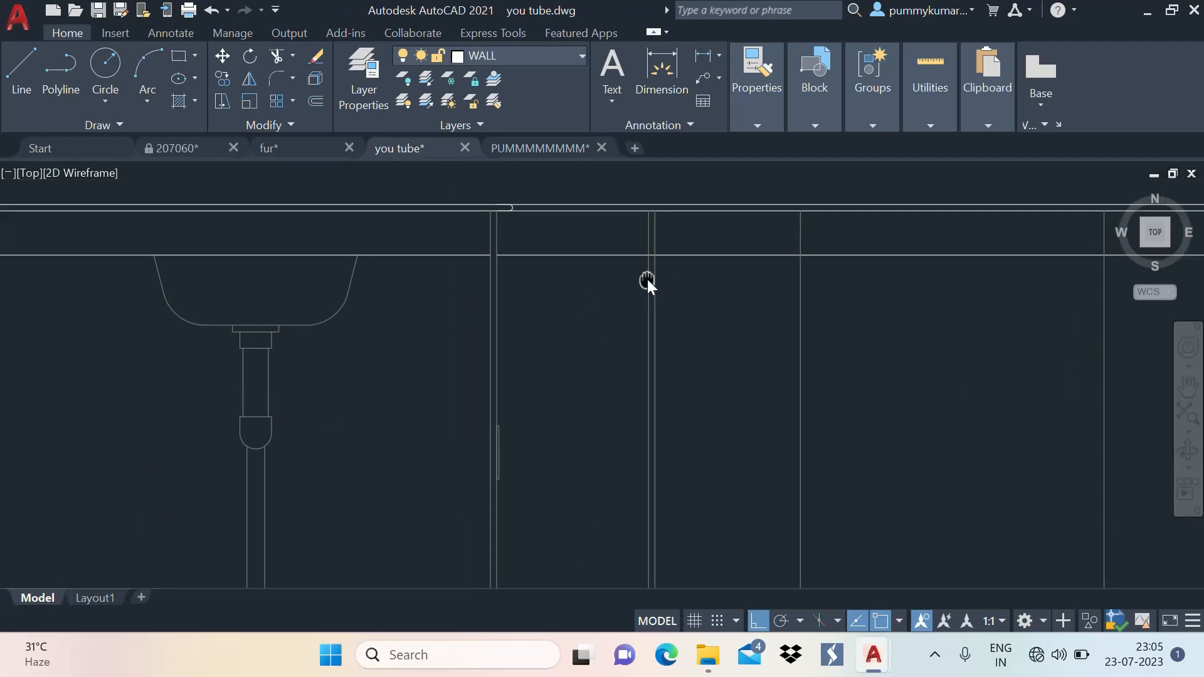
pyautogui.write('t')
# Copy the door handle horizontally to the other side of the first cabinet's middle door lines
pyautogui.write('co')
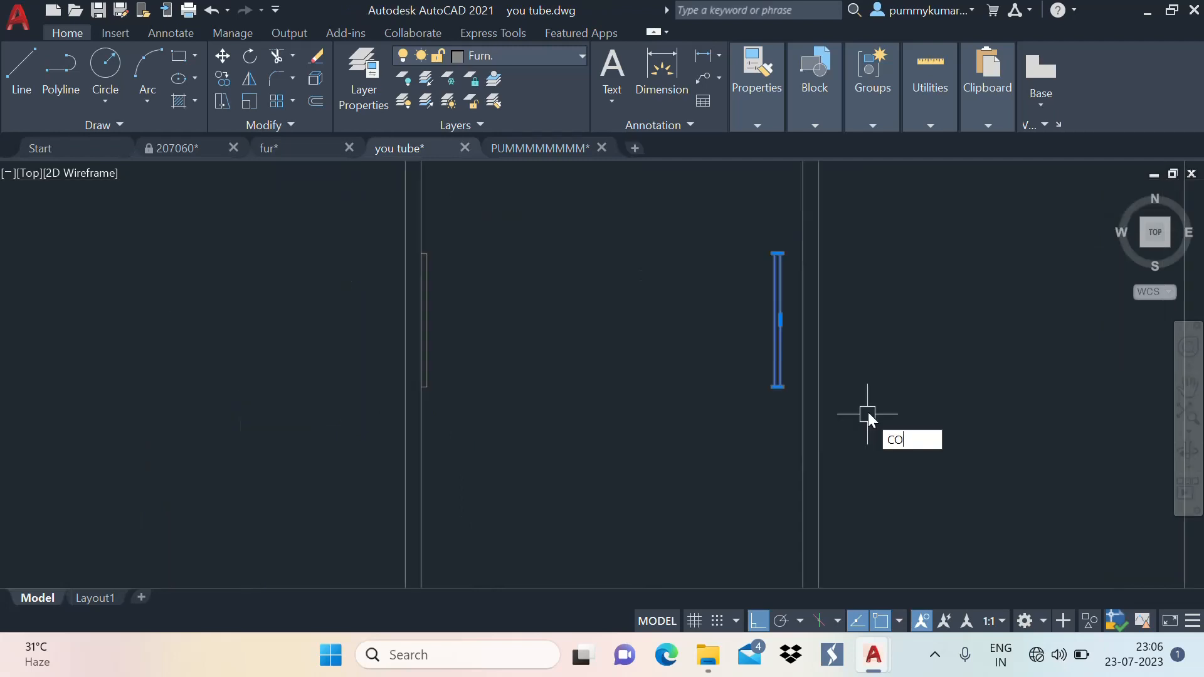
pyautogui.press('Return')
pyautogui.click(867, 402)
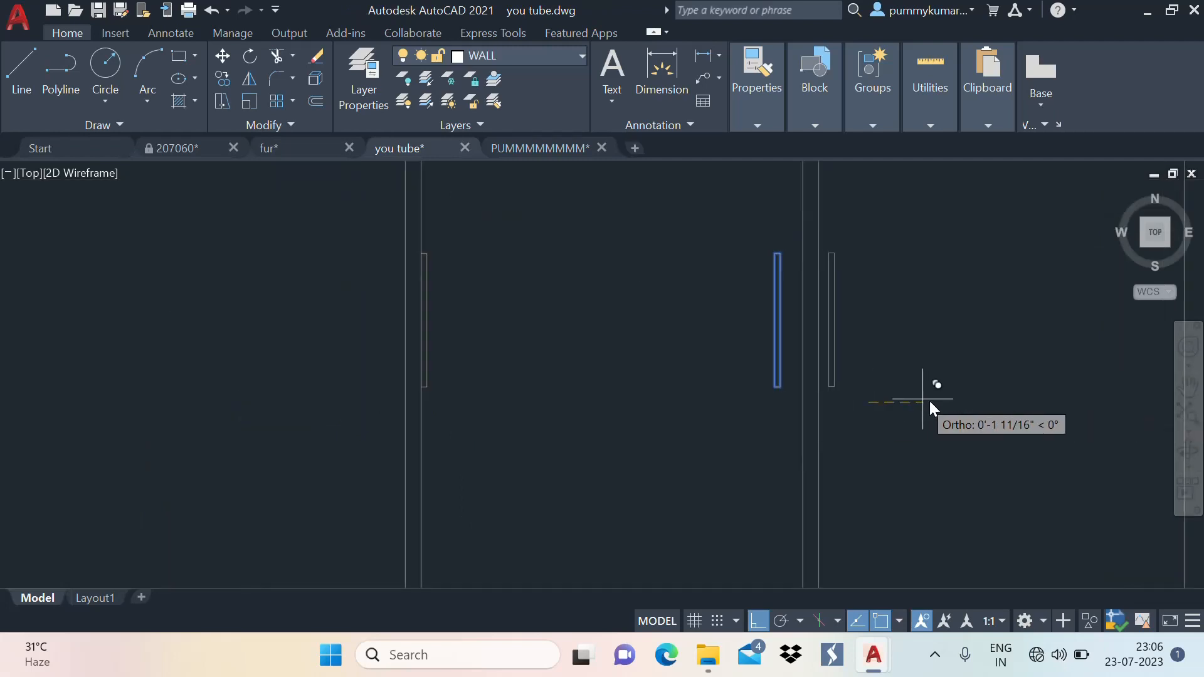
pyautogui.click(930, 401)
pyautogui.press('Escape')
pyautogui.scroll(-6, 833, 272)
pyautogui.moveTo(796, 375); pyautogui.dragTo(618, 454, button='middle')
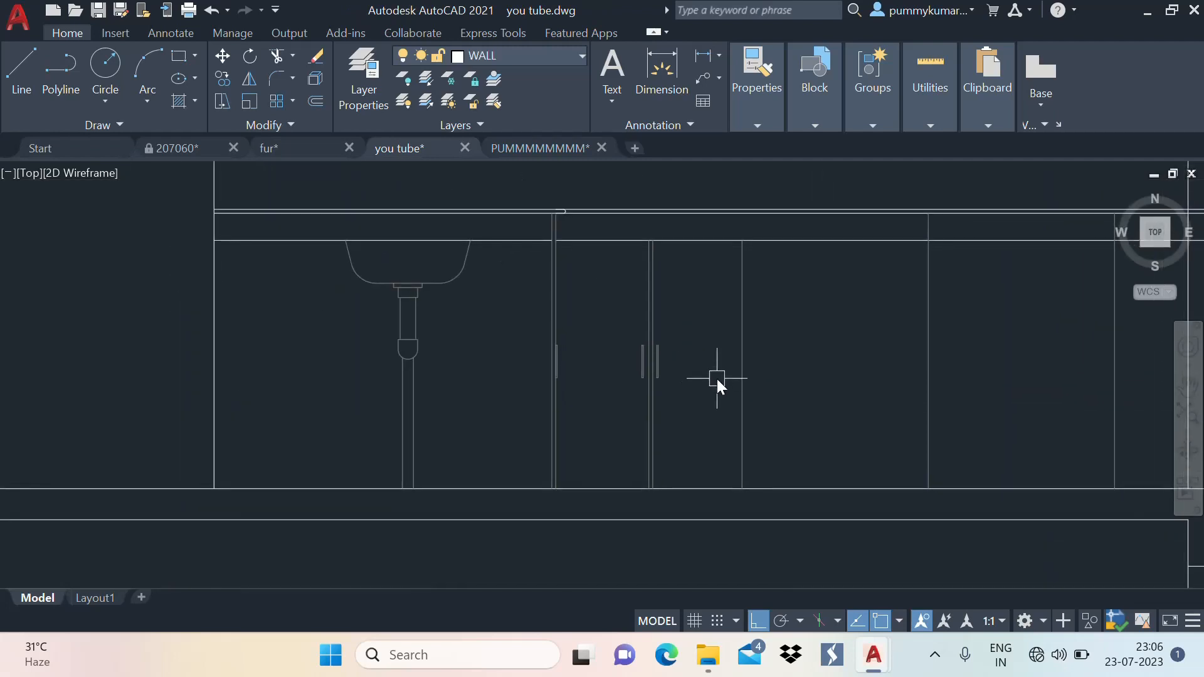
# Copy the middle door lines with both handles from the first cabinet into the second and third cabinets, using the dividers' lower ends as reference points
pyautogui.click(652, 370)
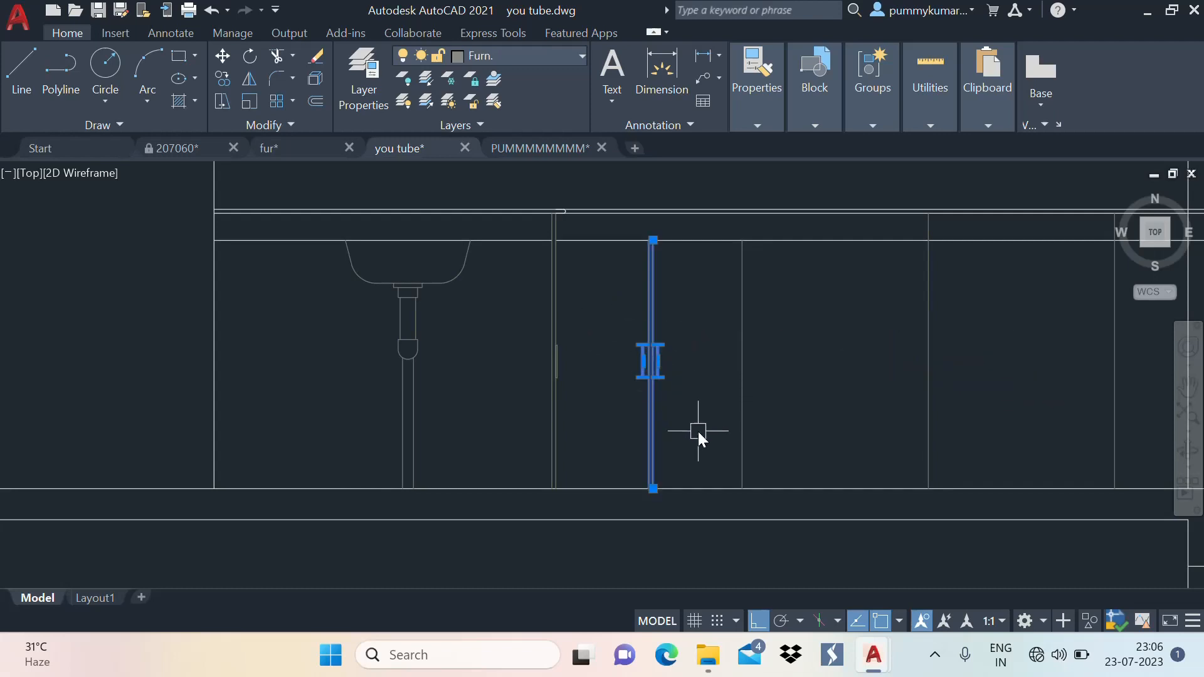
pyautogui.moveTo(698, 431); pyautogui.dragTo(666, 383, button='middle')
pyautogui.write('co')
pyautogui.press('Return')
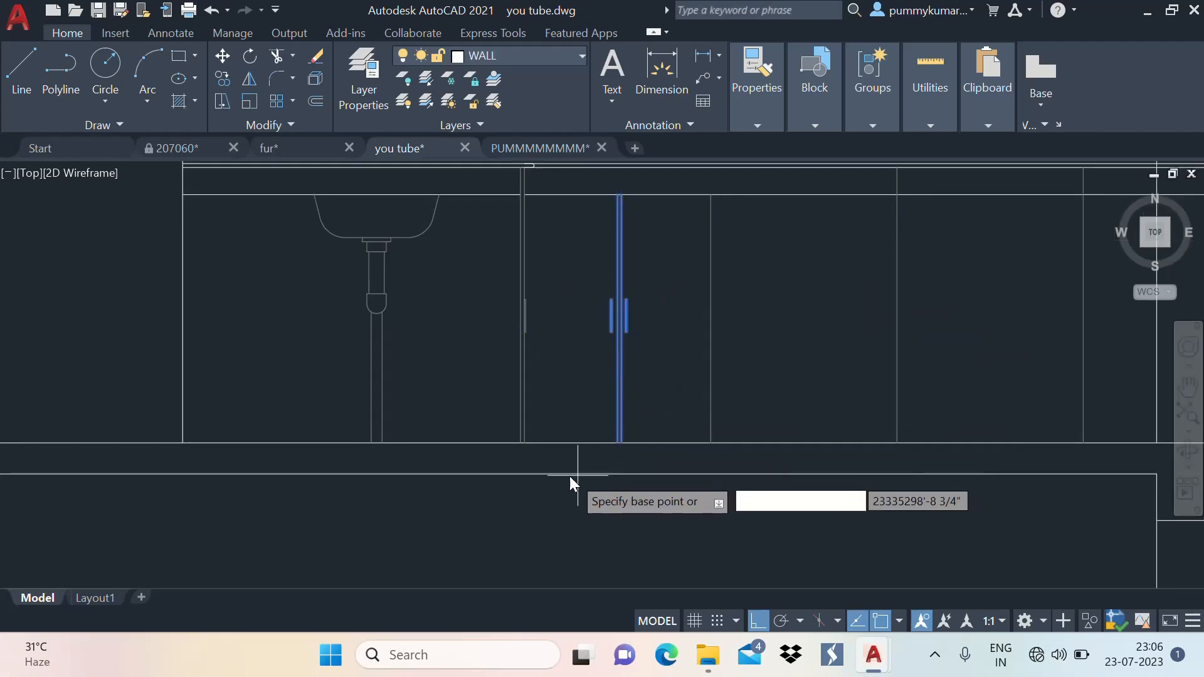
pyautogui.click(710, 443)
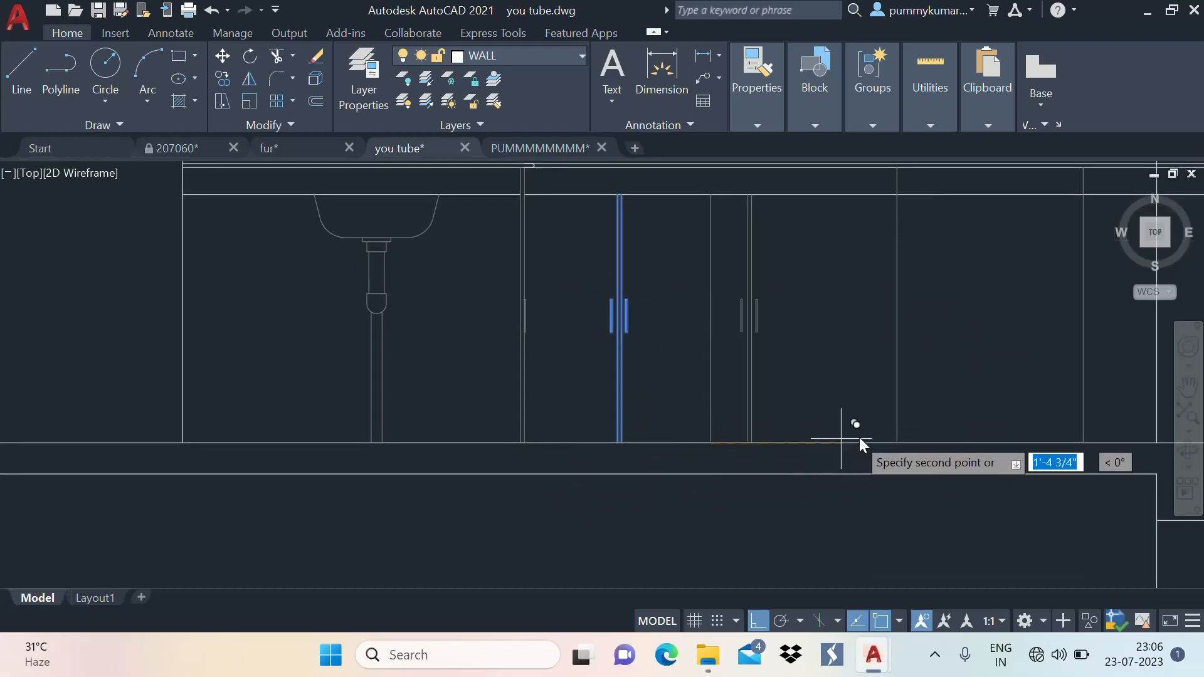
pyautogui.click(897, 442)
pyautogui.scroll(-3, 708, 433)
pyautogui.scroll(3, 819, 423)
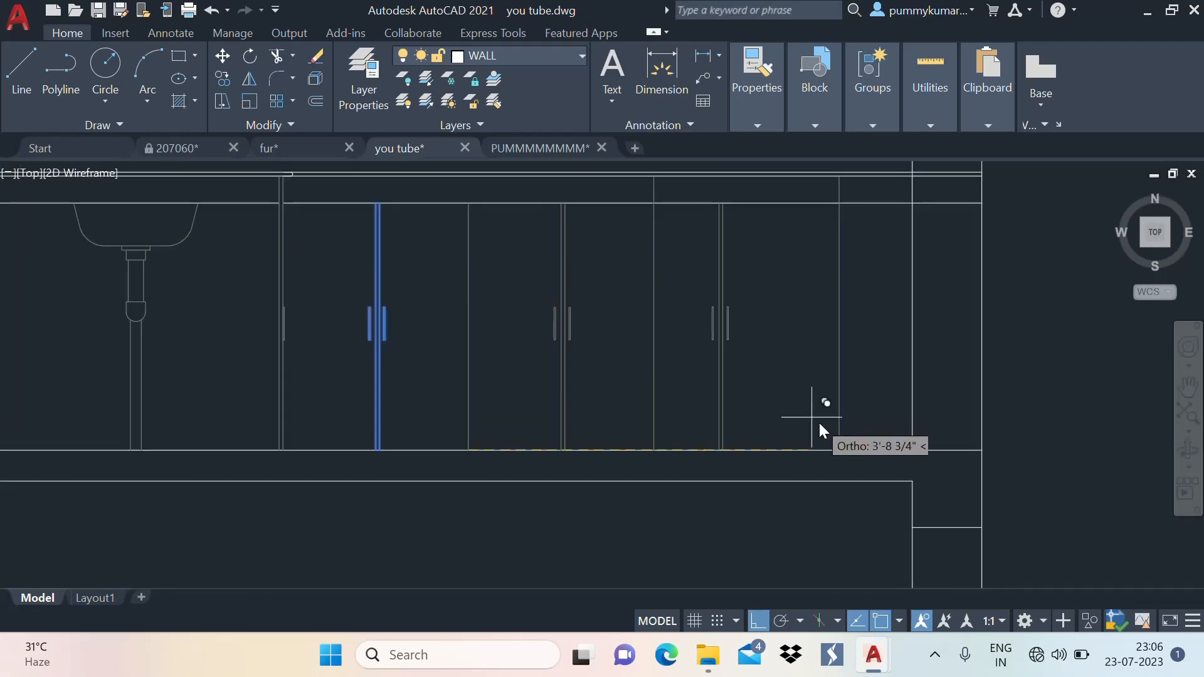
pyautogui.click(837, 450)
pyautogui.press('Escape')
pyautogui.scroll(-3, 874, 340)
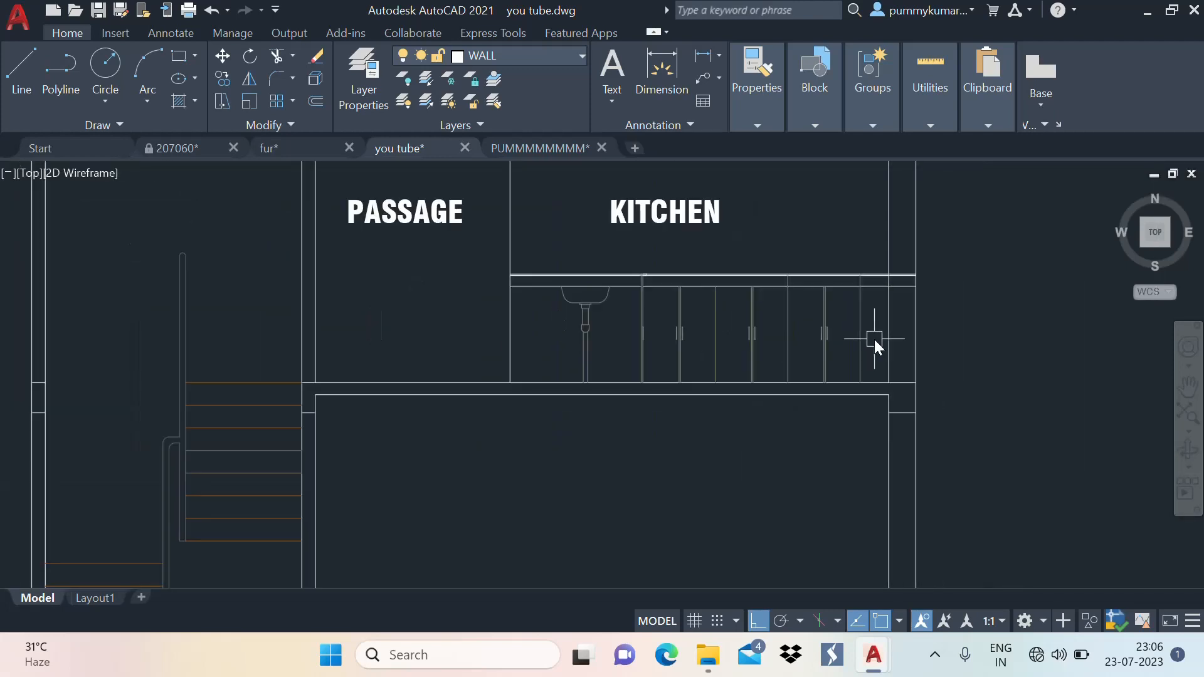
# Draw a horizontal line along the counter's lower edge from the third divider to the end wall
pyautogui.moveTo(851, 364); pyautogui.dragTo(795, 391, button='middle')
pyautogui.scroll(3, 852, 364)
pyautogui.moveTo(852, 365)
pyautogui.mouseDown(button='middle')
pyautogui.moveTo(843, 364)
pyautogui.moveTo(924, 356)
pyautogui.mouseUp(button='middle')
pyautogui.write('l')
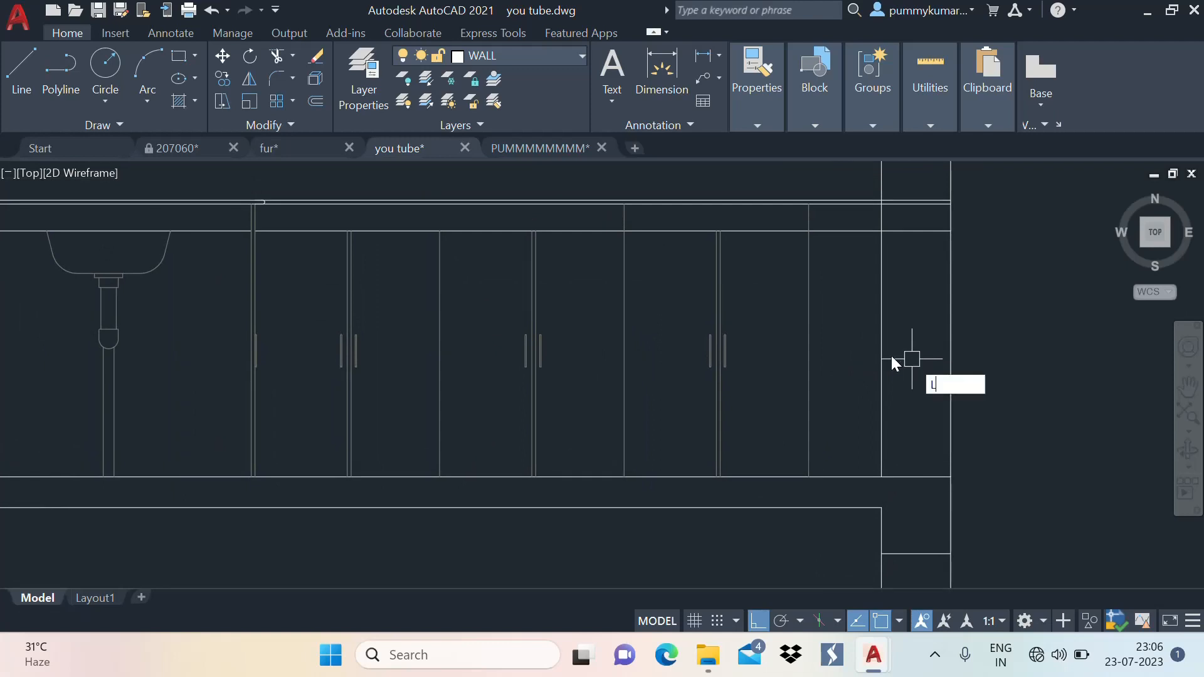
pyautogui.press('Return')
pyautogui.click(812, 230)
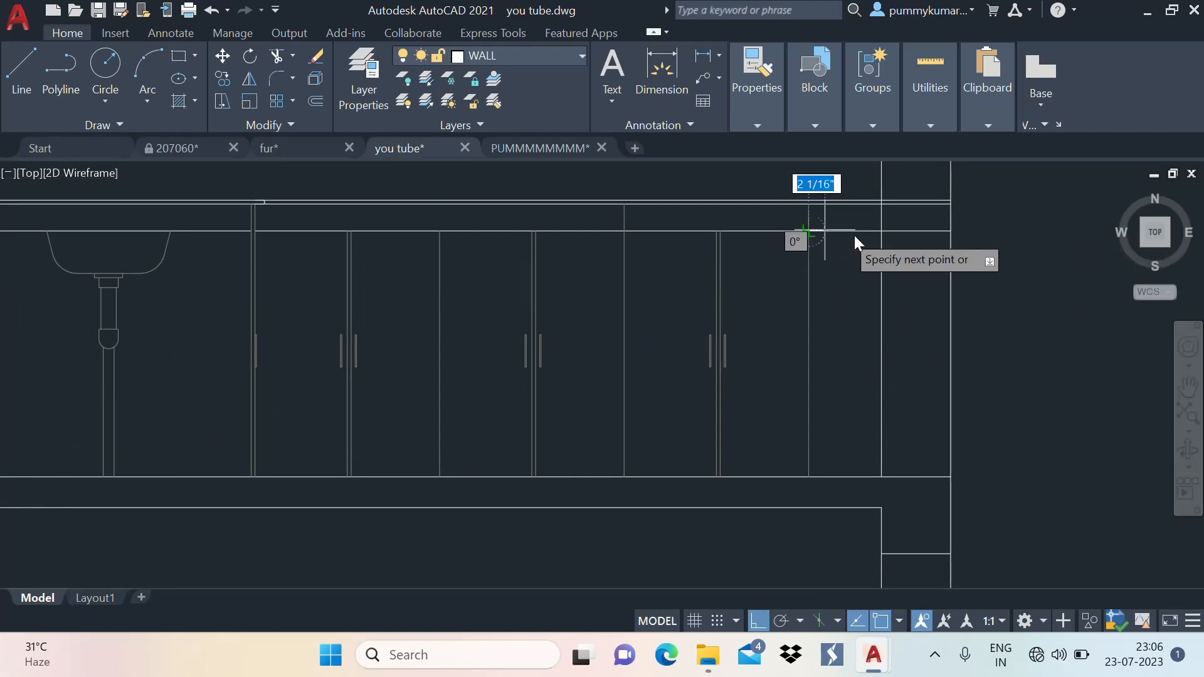
pyautogui.press('Escape')
# Offset the horizontal line downward to form three drawers beside the end wall and place a circular knob in each drawer
pyautogui.write('o')
pyautogui.press('Return')
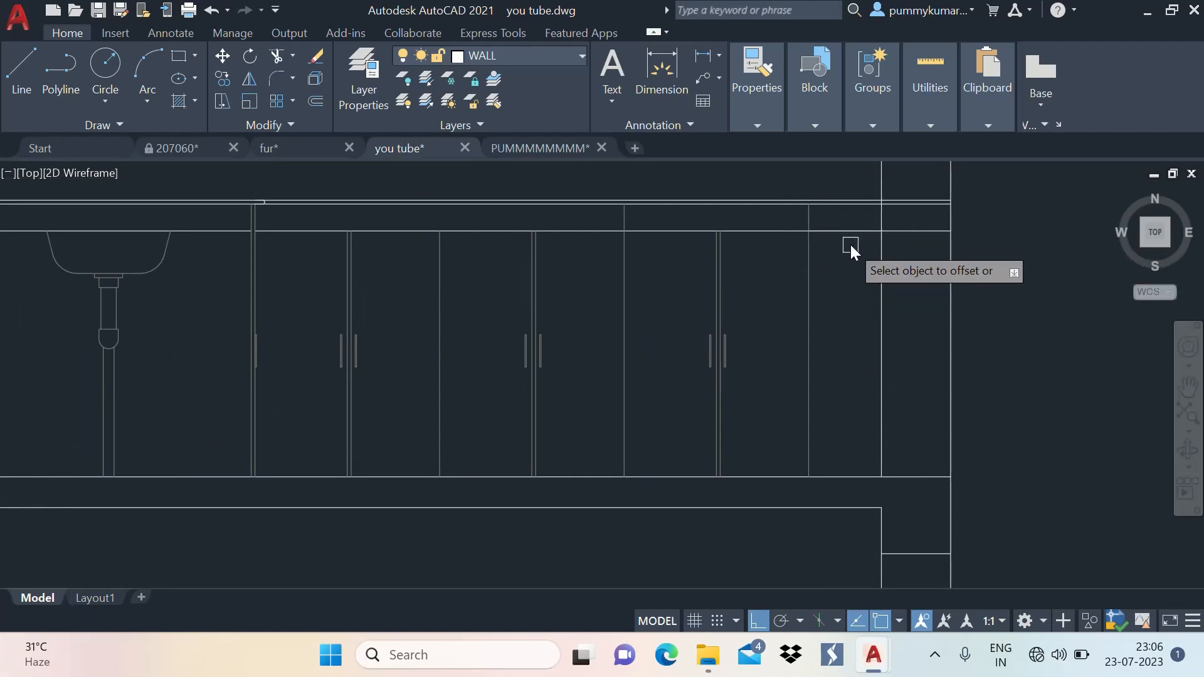
pyautogui.click(849, 231)
pyautogui.click(945, 300)
pyautogui.scroll(4, 872, 488)
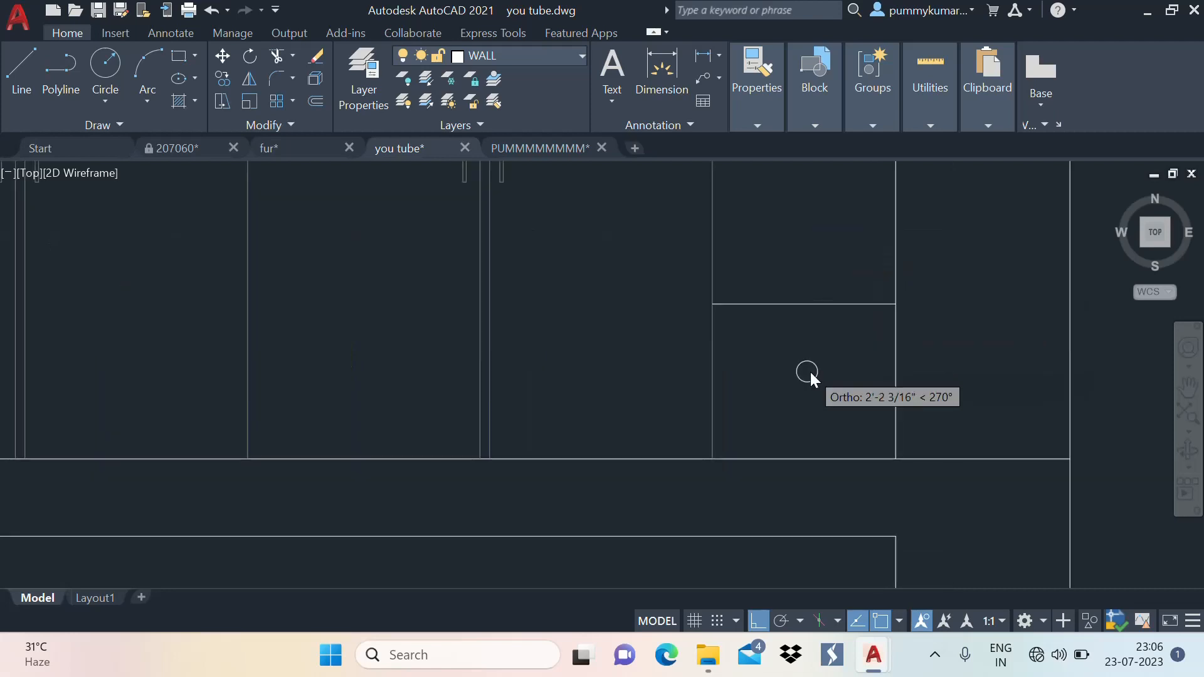
pyautogui.scroll(-3, 823, 380)
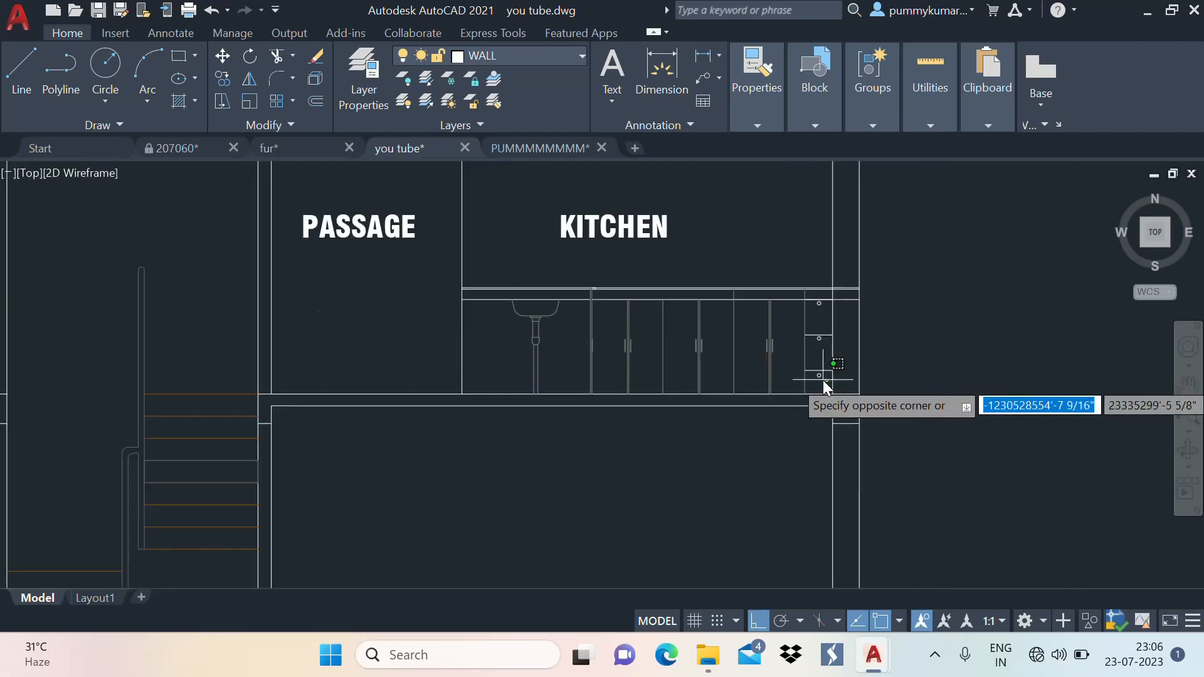
# Match the properties of the drawer lines and circular knobs to those of the door handle in the third cabinet
pyautogui.press('Escape')
pyautogui.write('MA')
pyautogui.press('Return')
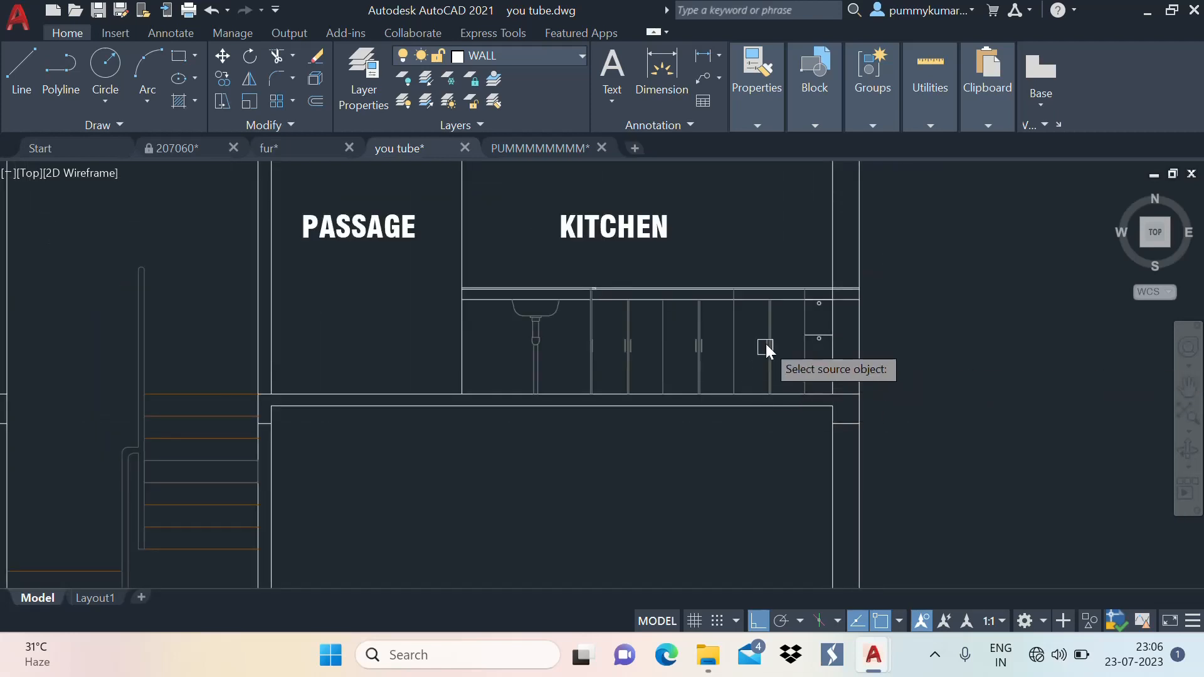
pyautogui.click(789, 353)
pyautogui.scroll(5, 815, 385)
pyautogui.scroll(-4, 874, 438)
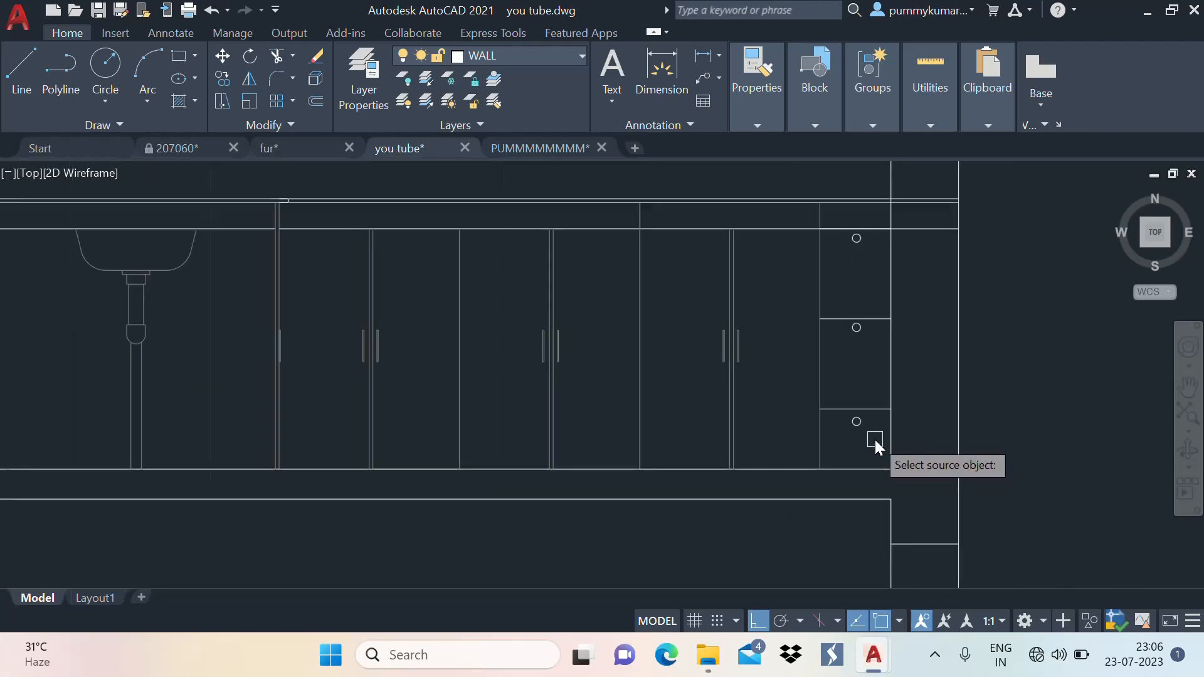
pyautogui.scroll(4, 860, 425)
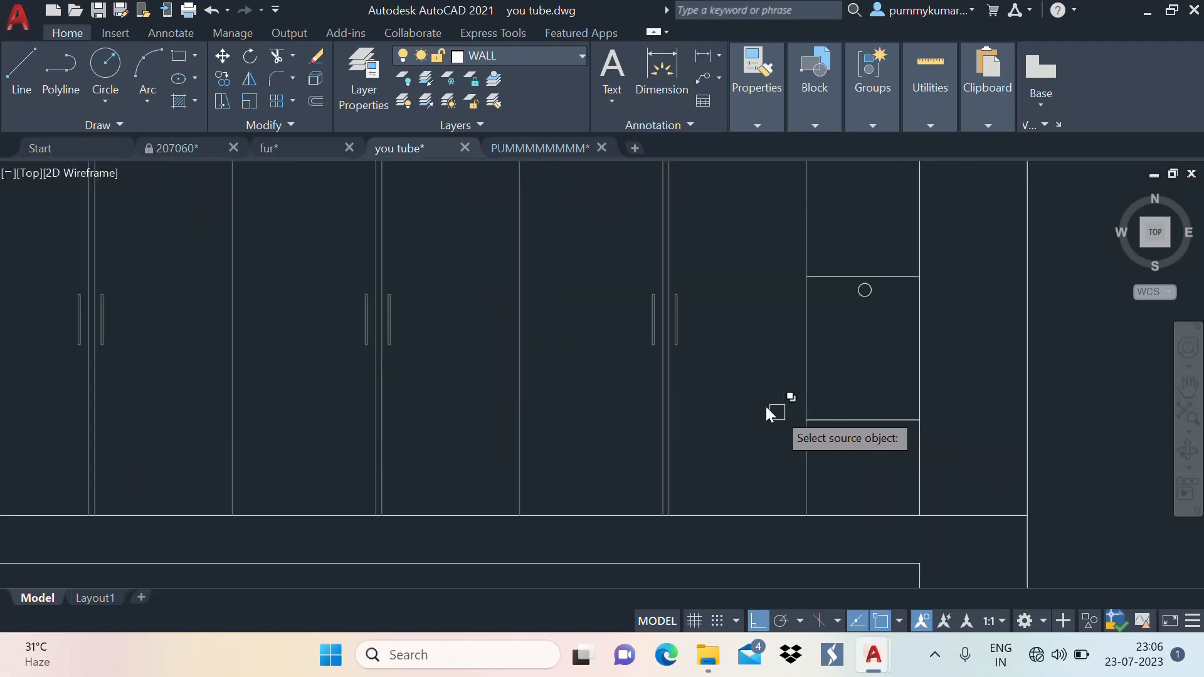
pyautogui.click(677, 326)
pyautogui.click(878, 464)
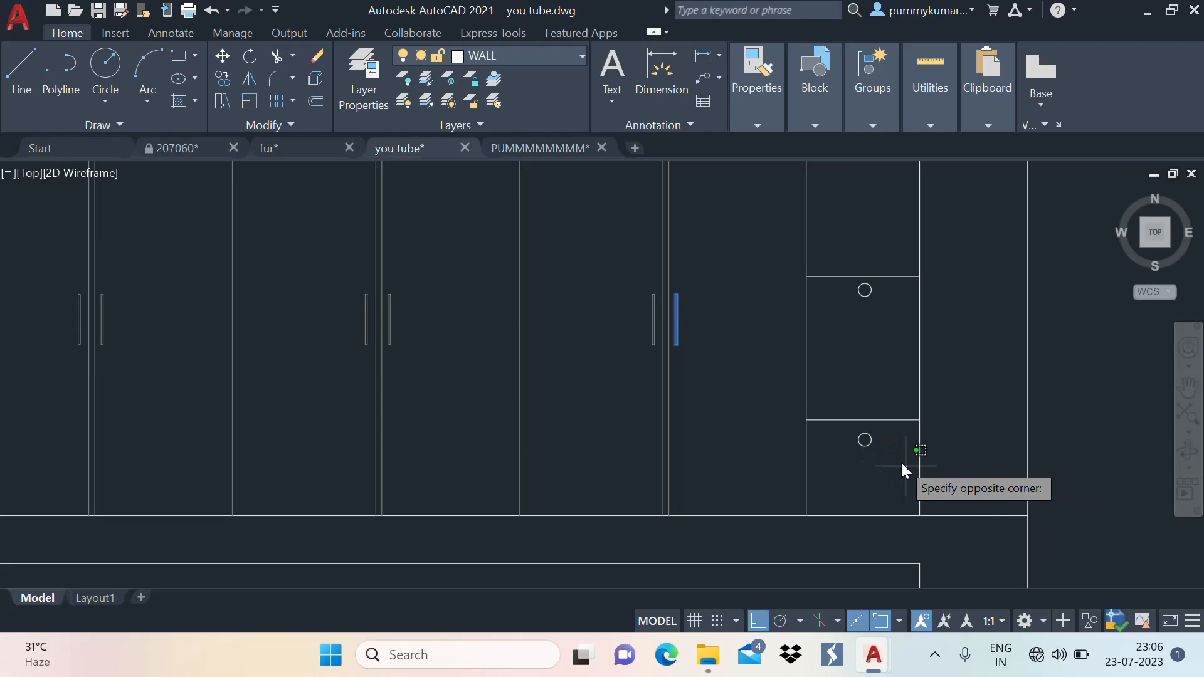
pyautogui.click(831, 258)
pyautogui.moveTo(829, 349); pyautogui.dragTo(809, 483, button='middle')
pyautogui.scroll(2, 852, 342)
pyautogui.scroll(-4, 852, 342)
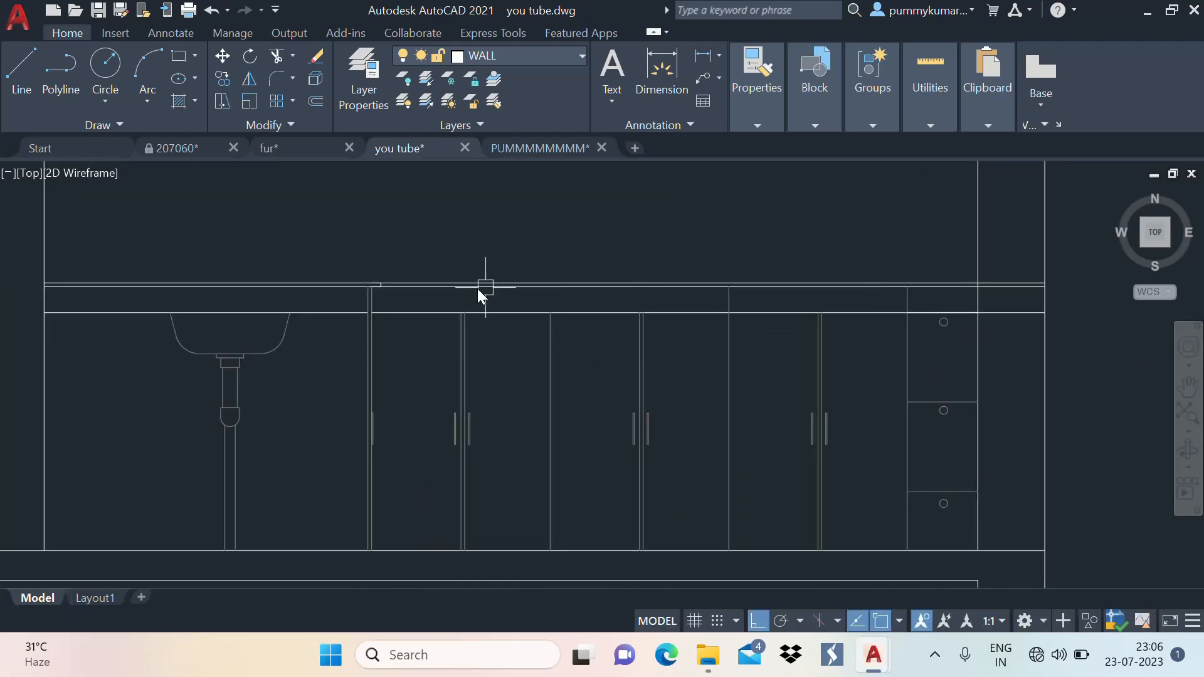
# Trim the second and third dividers above the counter's lower line
pyautogui.scroll(2, 483, 289)
pyautogui.scroll(-4, 724, 305)
pyautogui.scroll(3, 733, 322)
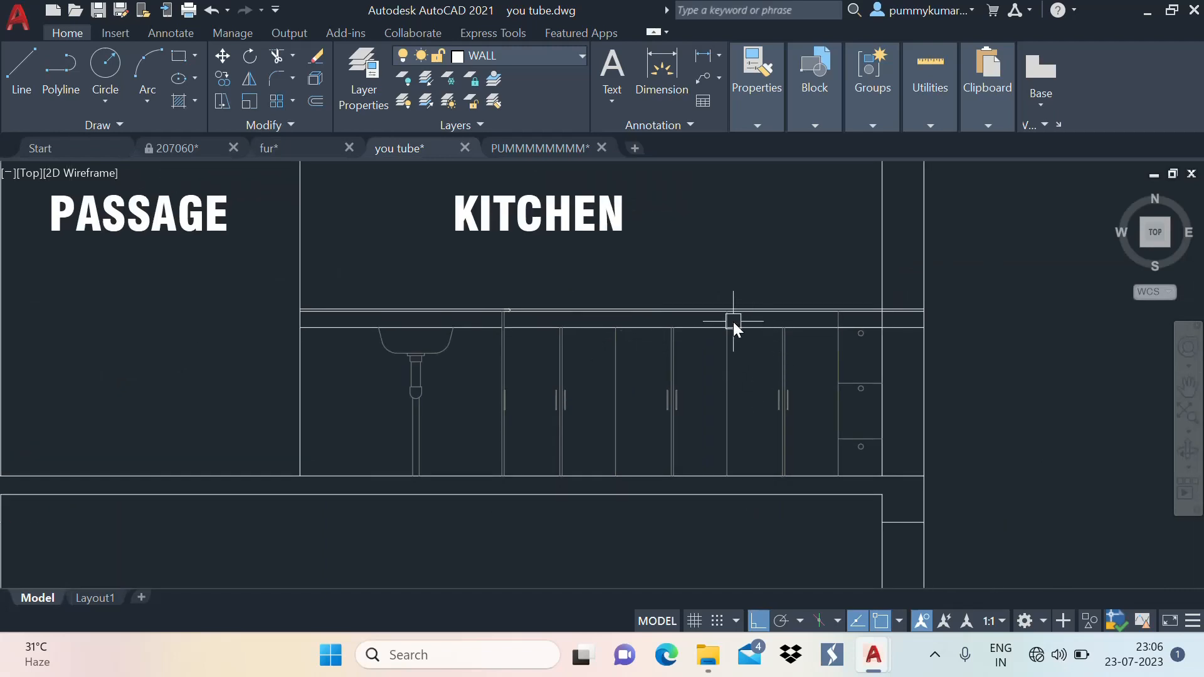
pyautogui.write('tr')
pyautogui.press('Return')
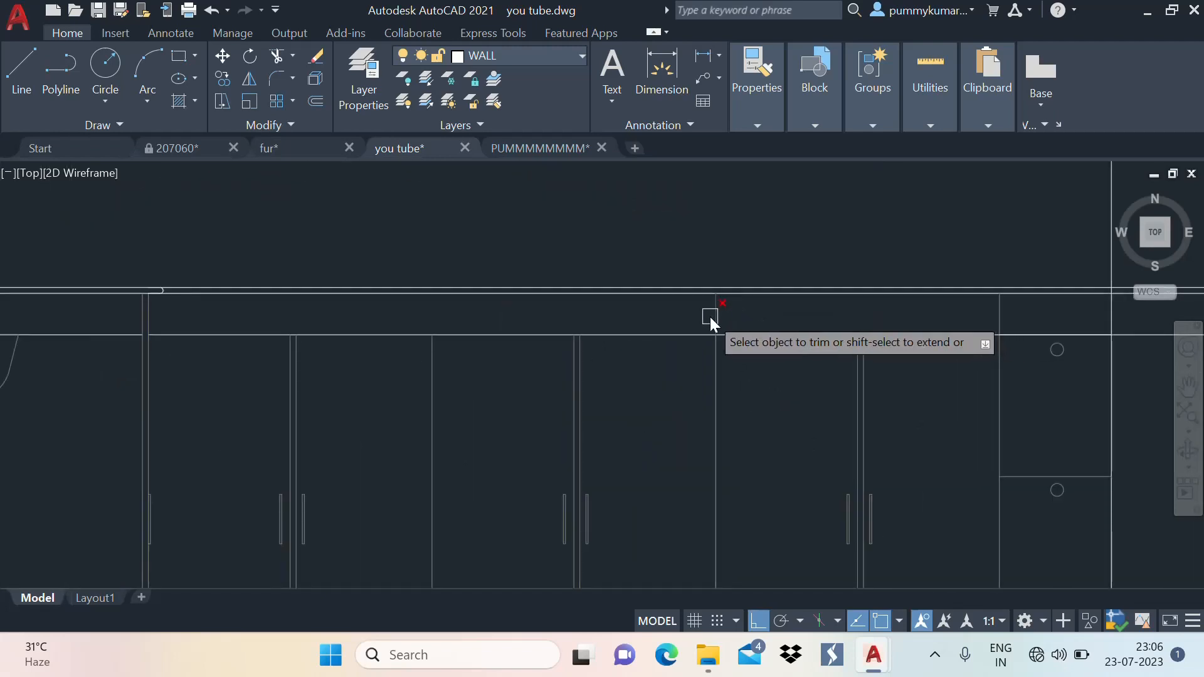
pyautogui.click(710, 317)
pyautogui.scroll(-6, 999, 308)
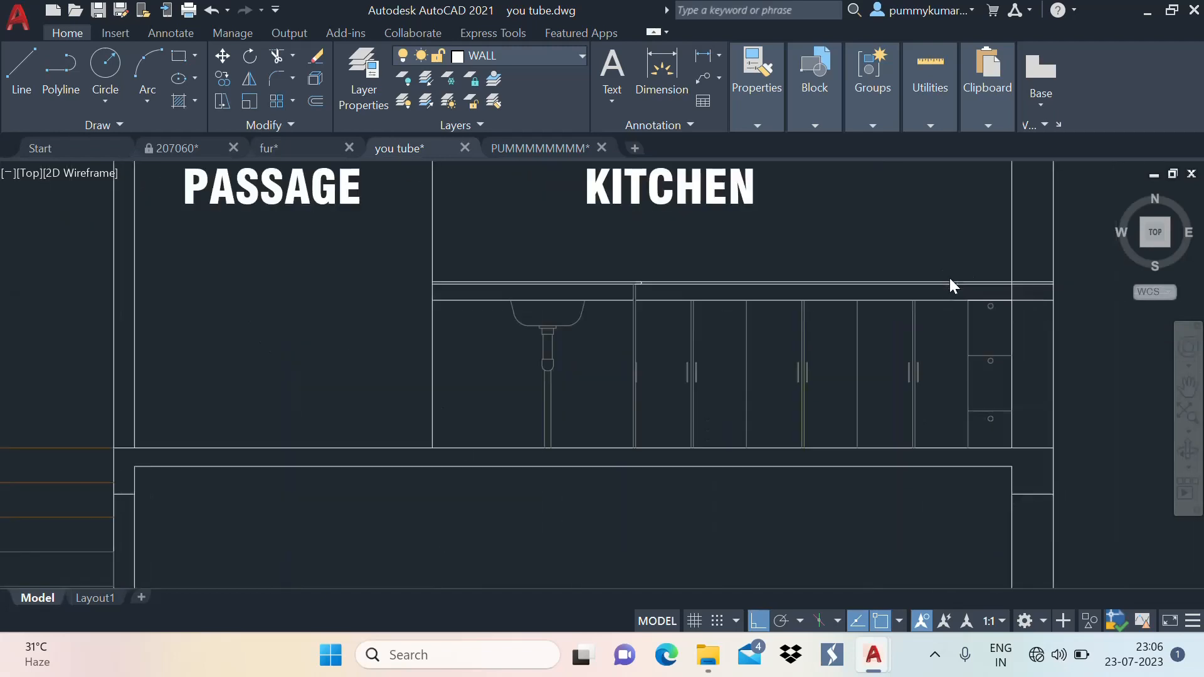
# Trim the counter's horizontal lines where they cross the thickness of the kitchen's end wall
pyautogui.scroll(4, 1006, 279)
pyautogui.scroll(-2, 959, 310)
pyautogui.write('Tr')
pyautogui.press('Return')
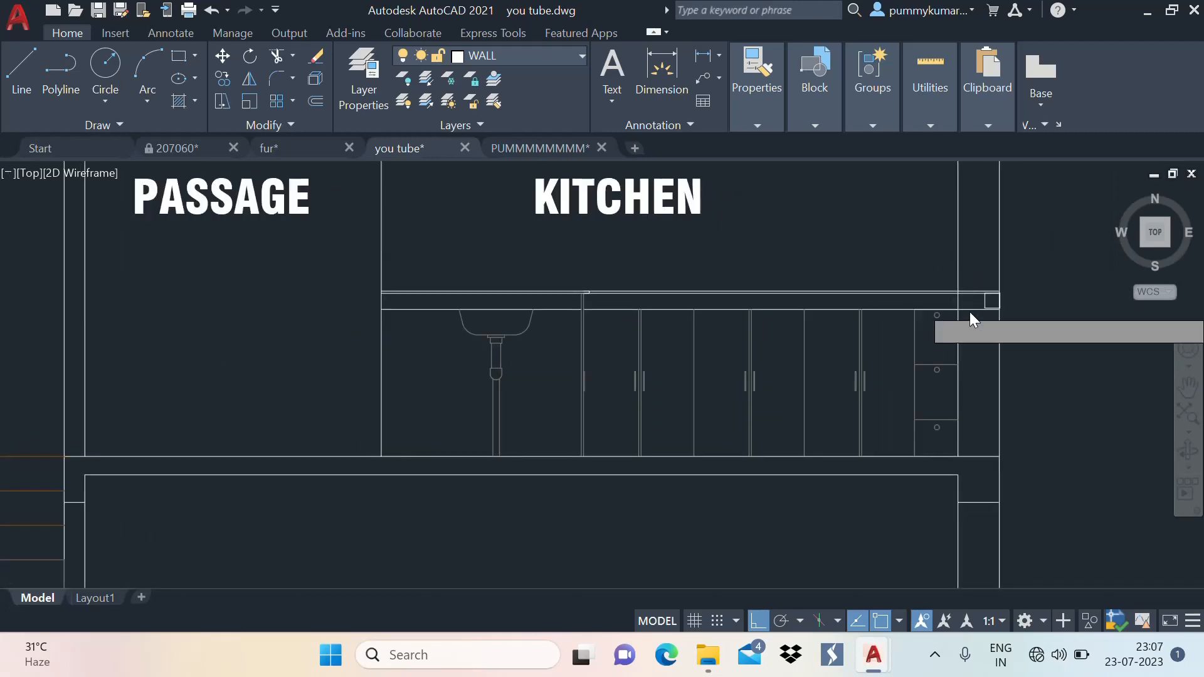
pyautogui.scroll(4, 970, 312)
pyautogui.click(1002, 252)
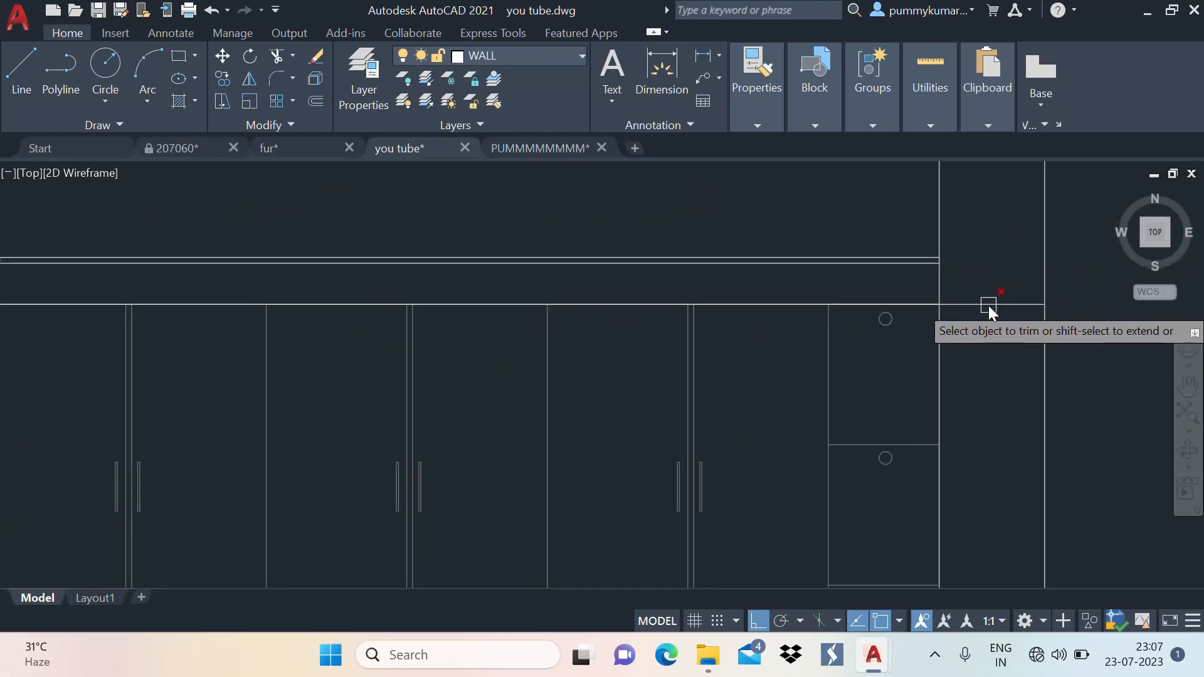
pyautogui.press('Escape')
# Draw vertical construction lines through both edges of the kitchen window beside the shaft in the floor plan
pyautogui.scroll(-7, 962, 323)
pyautogui.scroll(3, 907, 380)
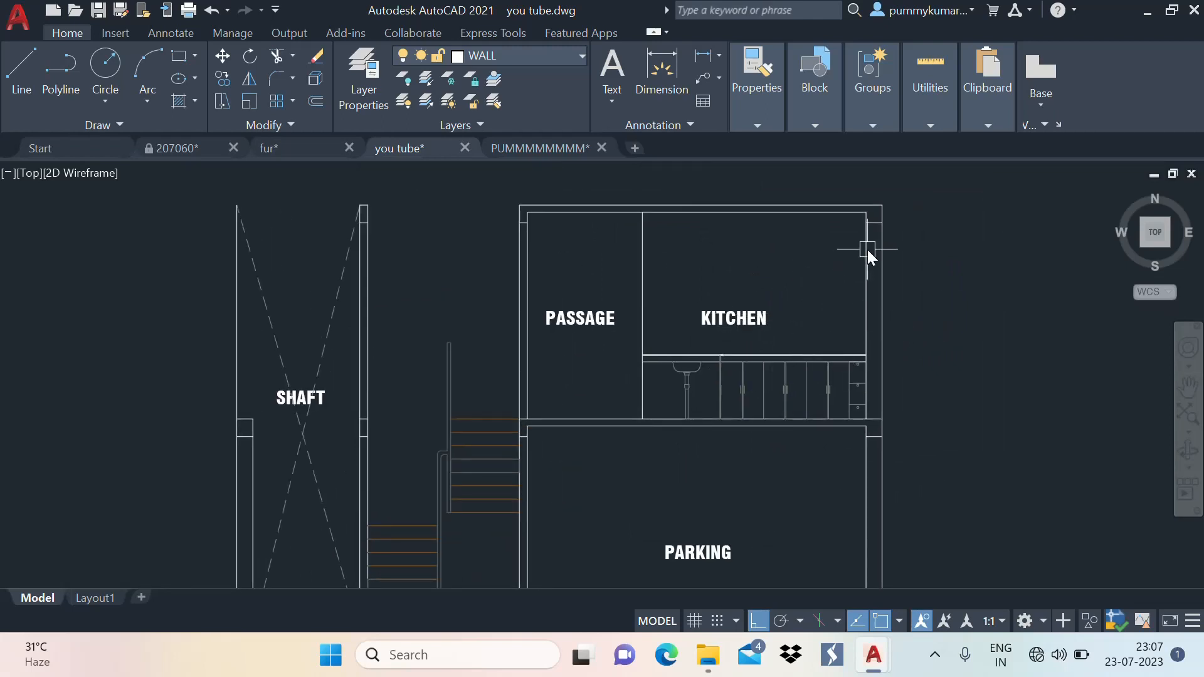
pyautogui.scroll(-6, 811, 232)
pyautogui.scroll(3, 805, 428)
pyautogui.write('xl')
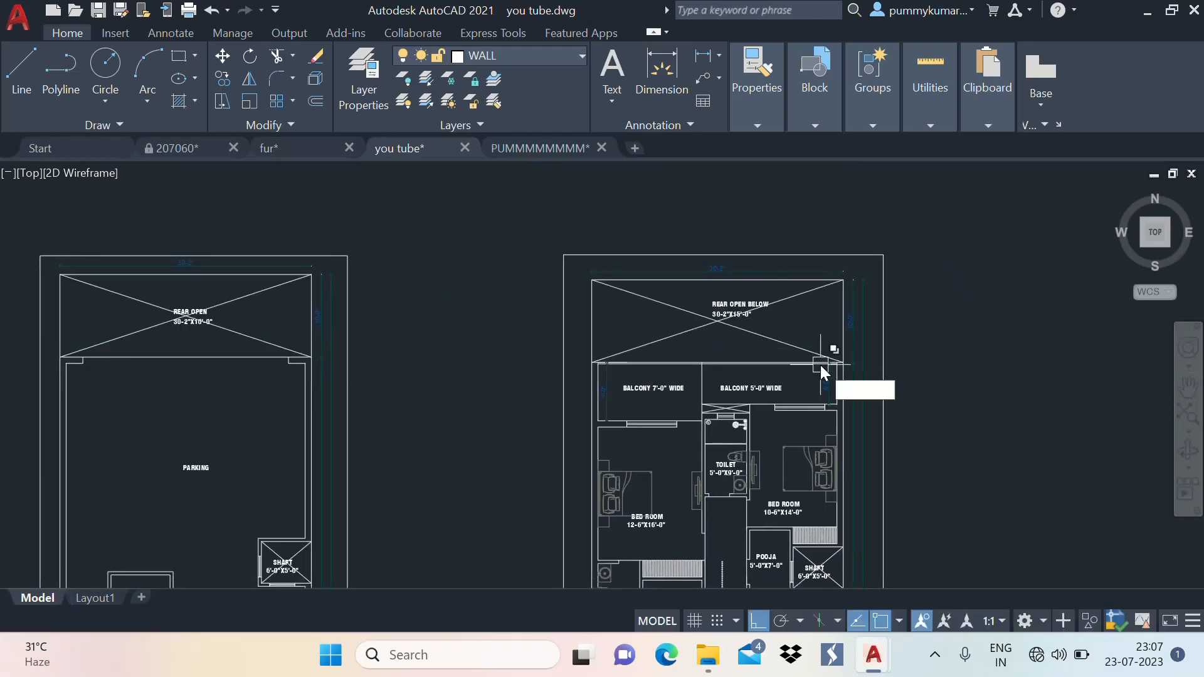
pyautogui.press('Return')
pyautogui.click(824, 373)
pyautogui.scroll(-2, 812, 306)
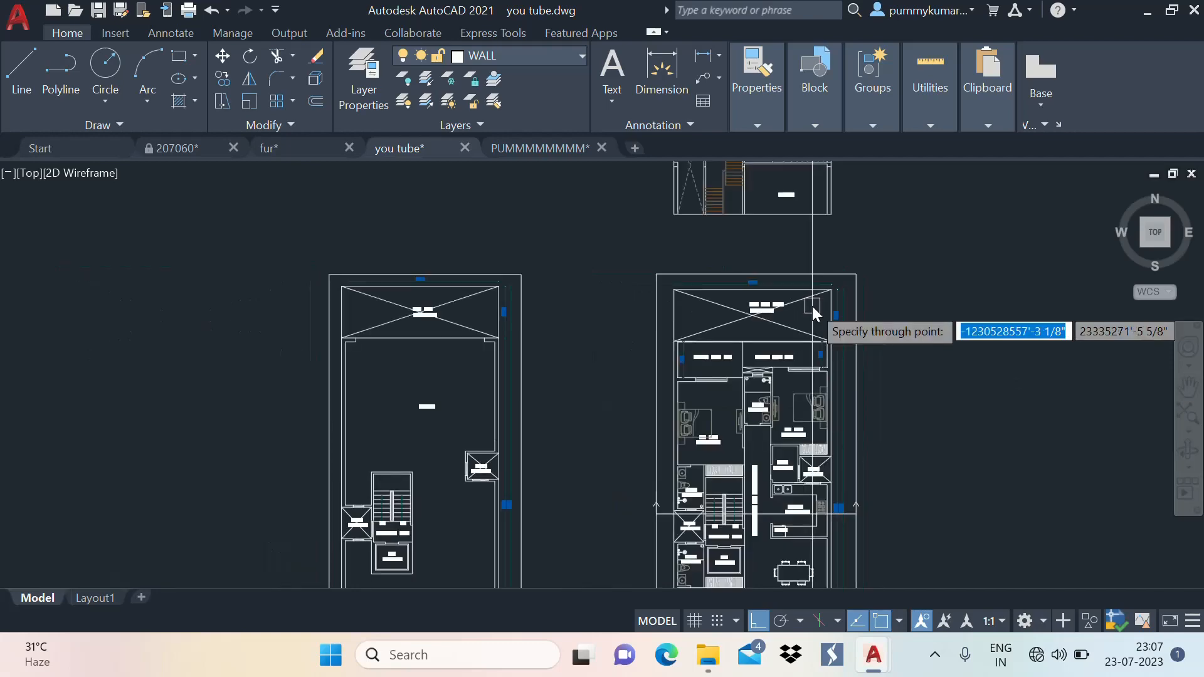
pyautogui.scroll(2, 828, 541)
pyautogui.scroll(6, 802, 463)
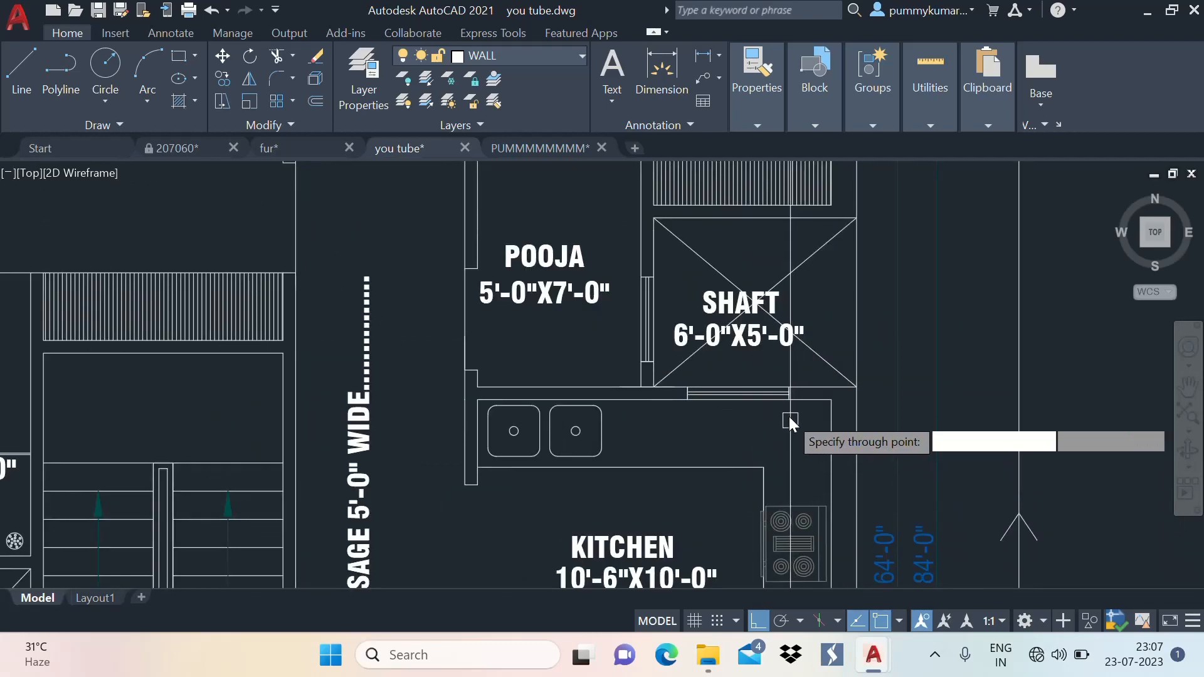
pyautogui.scroll(4, 767, 412)
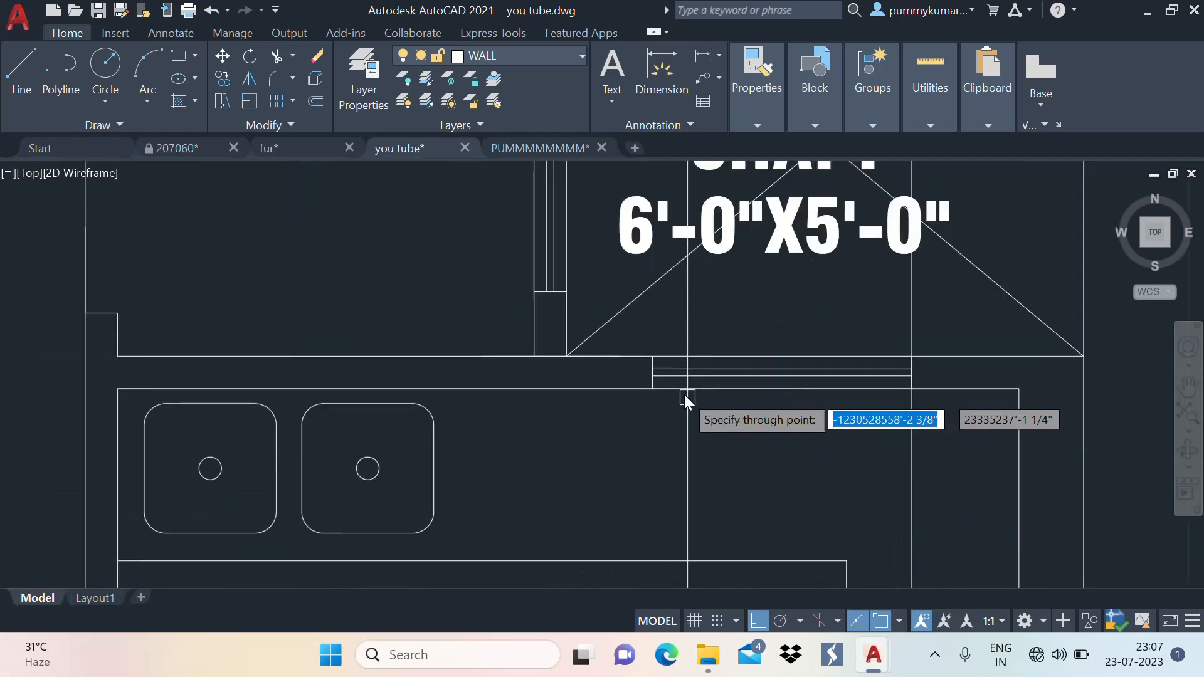
pyautogui.click(653, 386)
pyautogui.press('Escape')
# Insert the architectural aluminum window elevation block above the building section
pyautogui.scroll(-10, 759, 393)
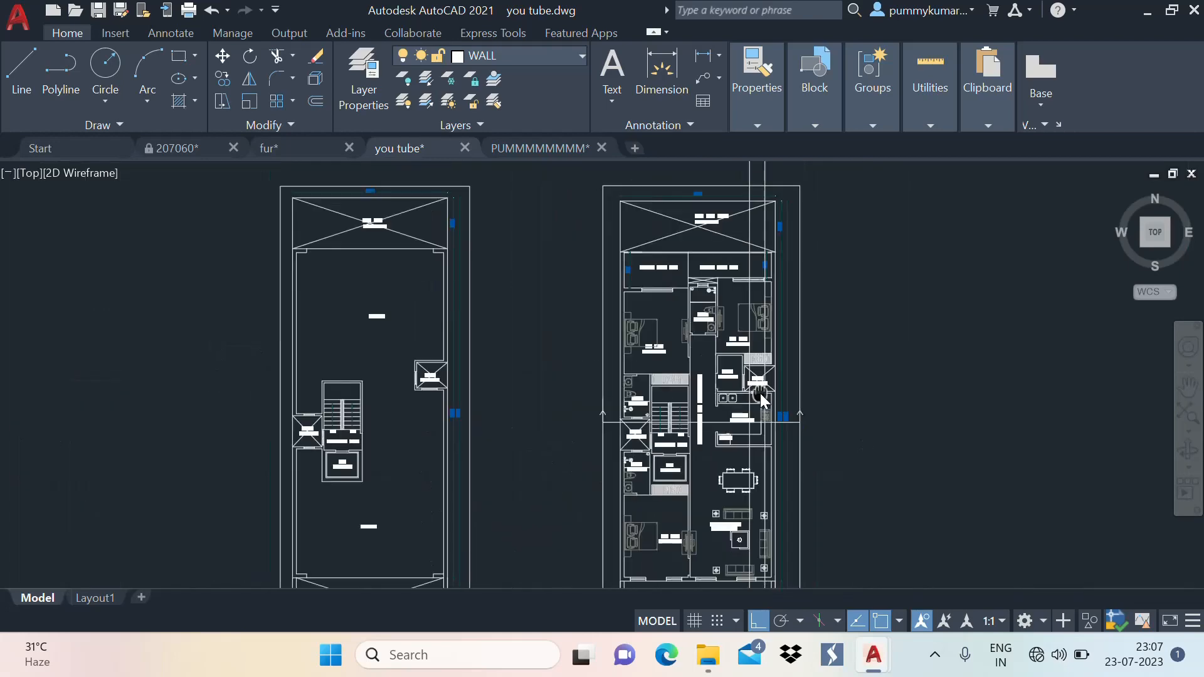
pyautogui.moveTo(760, 393); pyautogui.dragTo(748, 486, button='middle')
pyautogui.moveTo(768, 287); pyautogui.dragTo(766, 351, button='middle')
pyautogui.scroll(6, 750, 336)
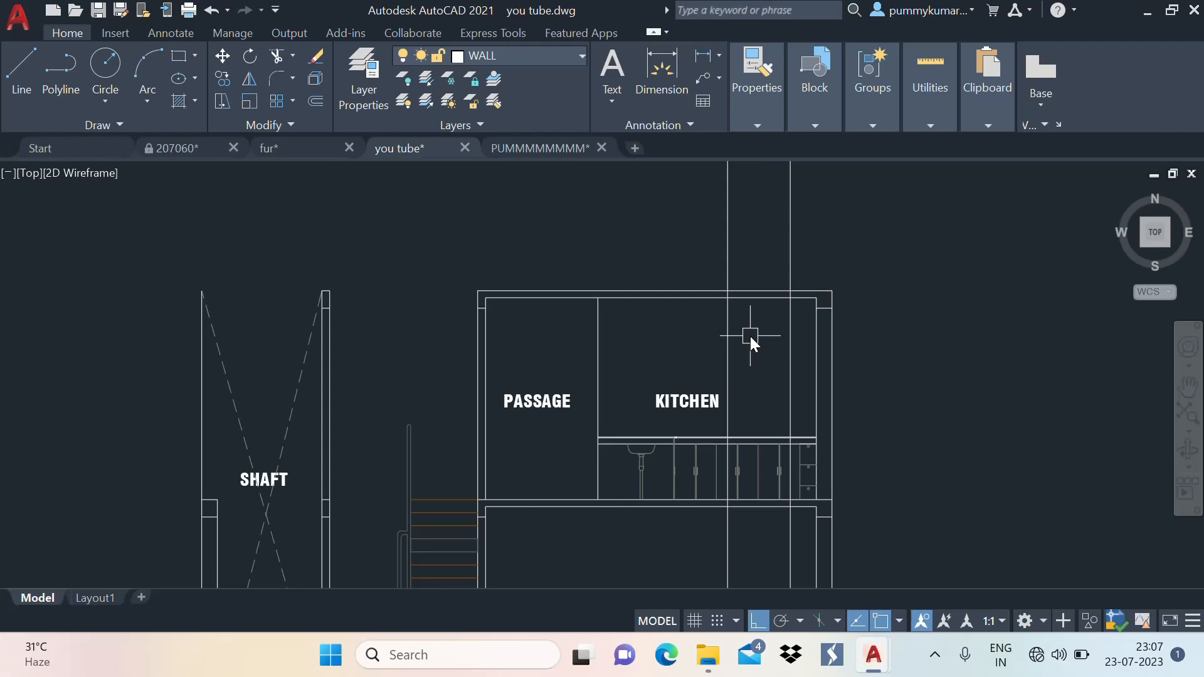
pyautogui.hotkey('ctrl', '3')
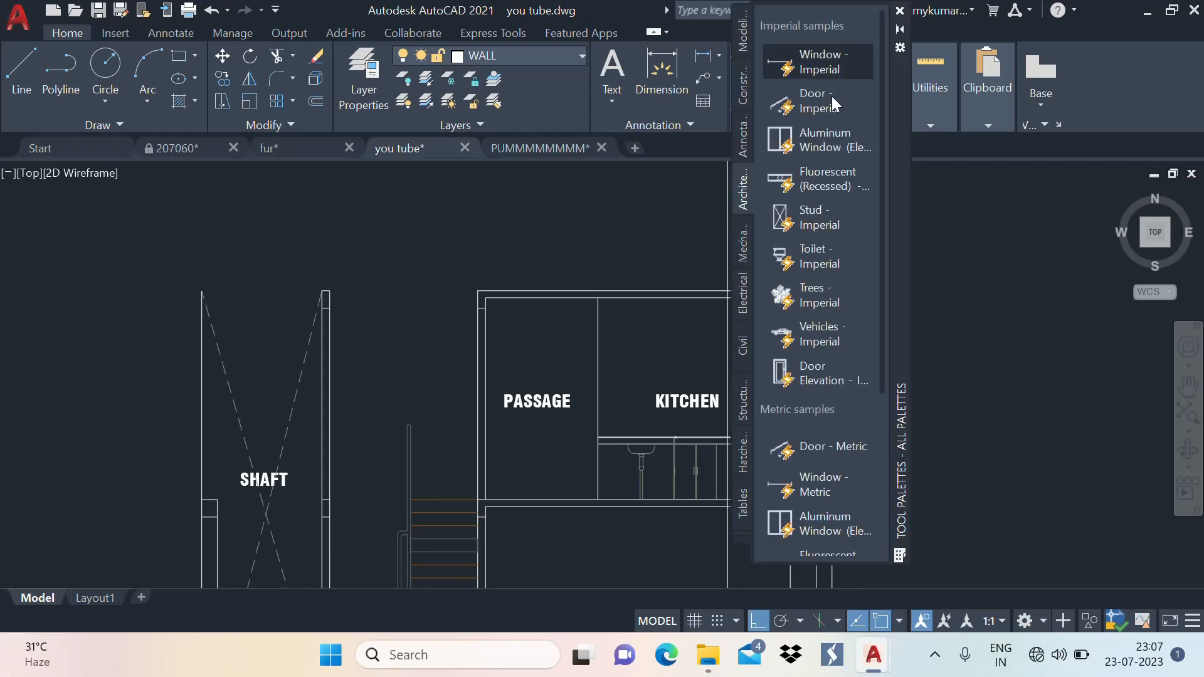
pyautogui.click(813, 295)
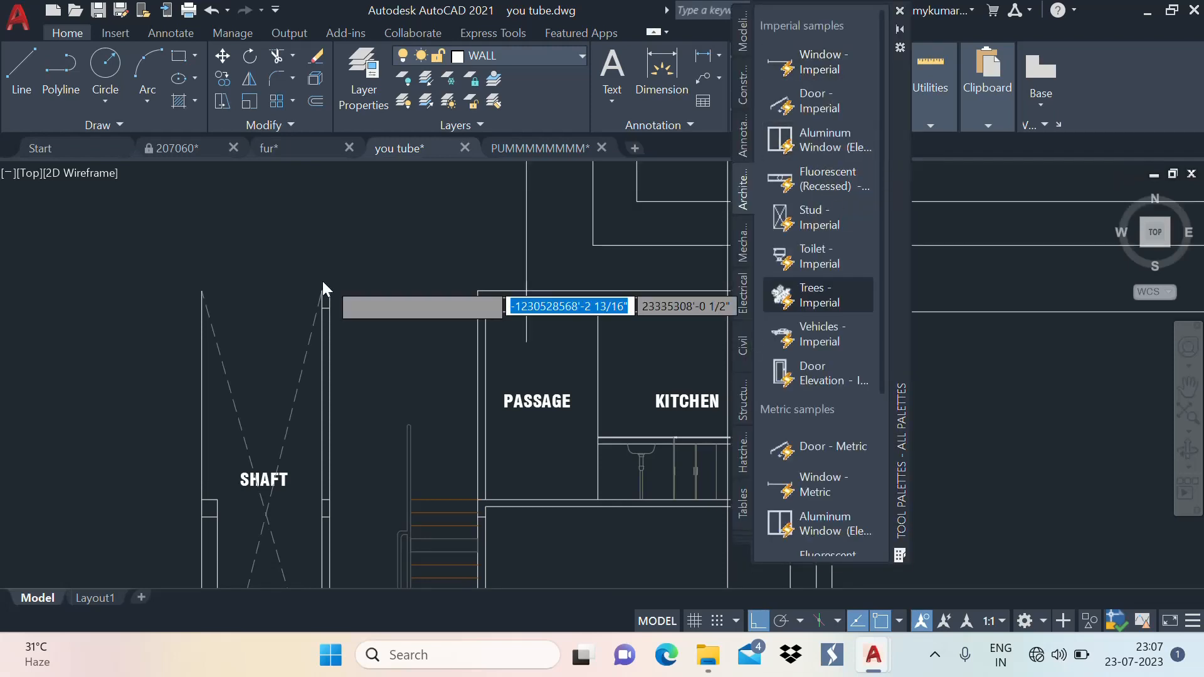
pyautogui.click(426, 265)
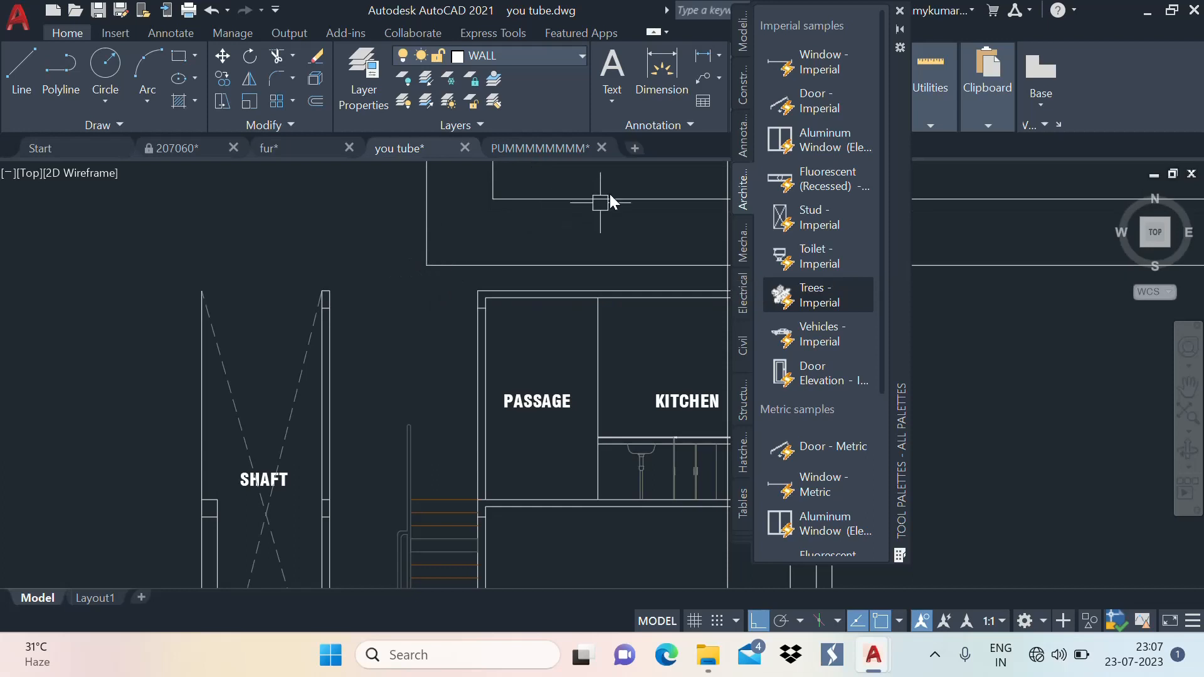
pyautogui.click(899, 11)
# Scale the inserted window block down about its lower-left corner so it is smaller than the kitchen
pyautogui.scroll(-8, 677, 314)
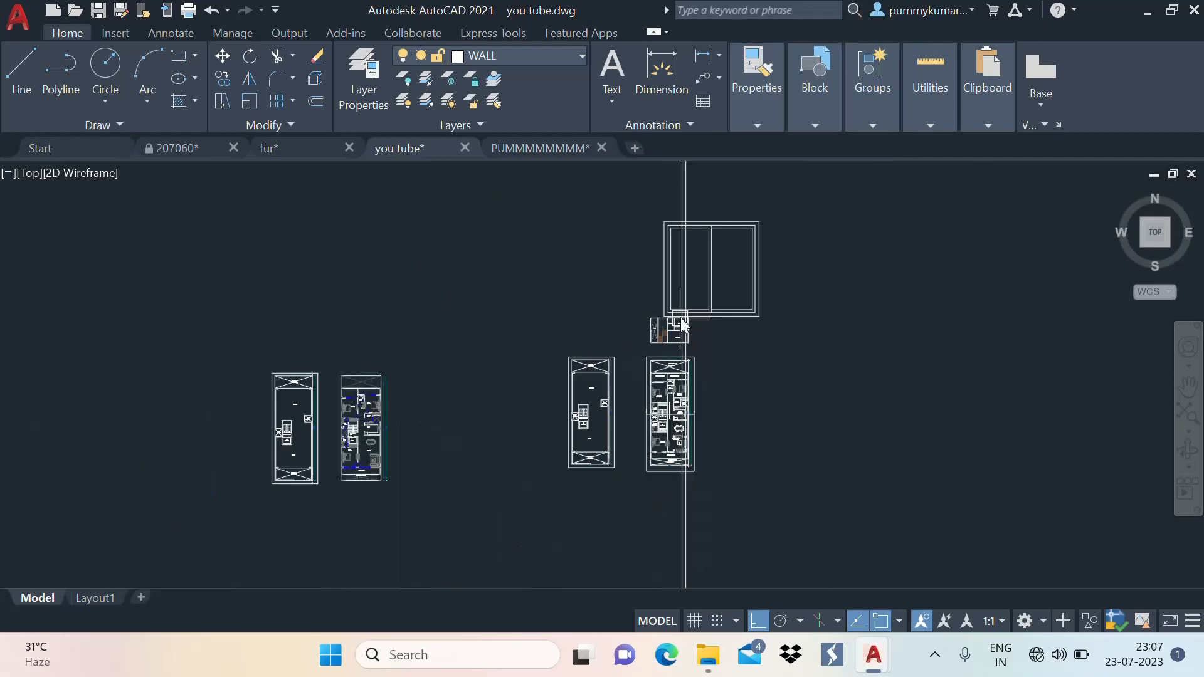
pyautogui.click(751, 295)
pyautogui.scroll(4, 679, 323)
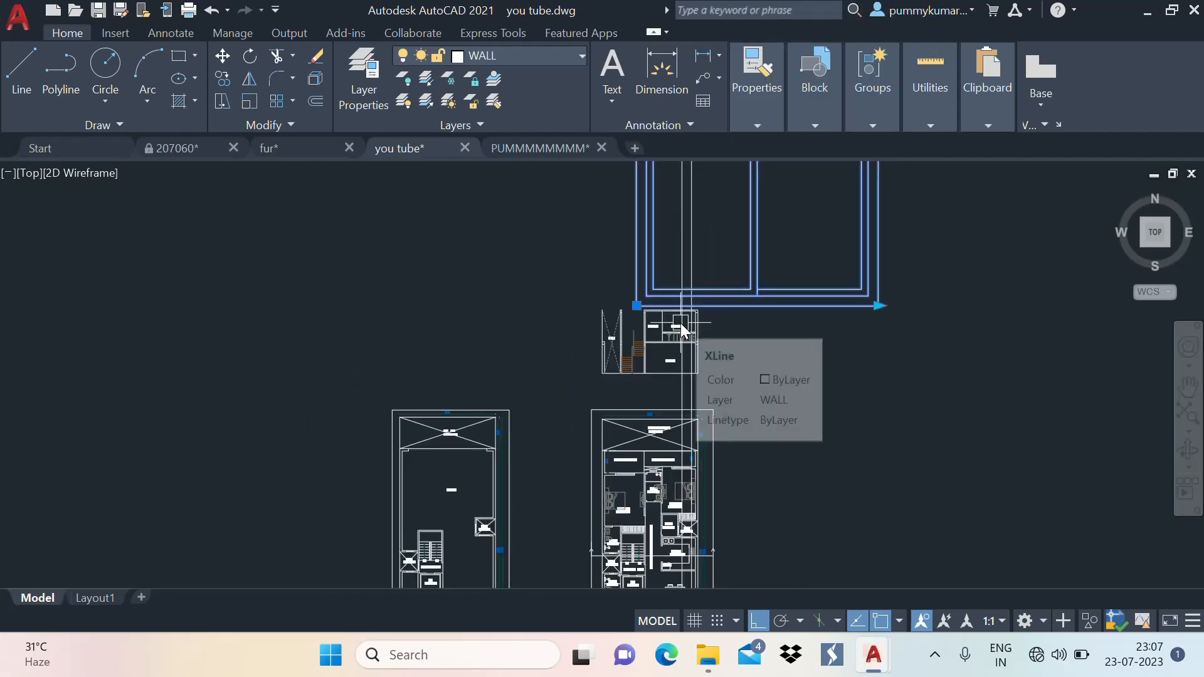
pyautogui.write('SC')
pyautogui.press('Return')
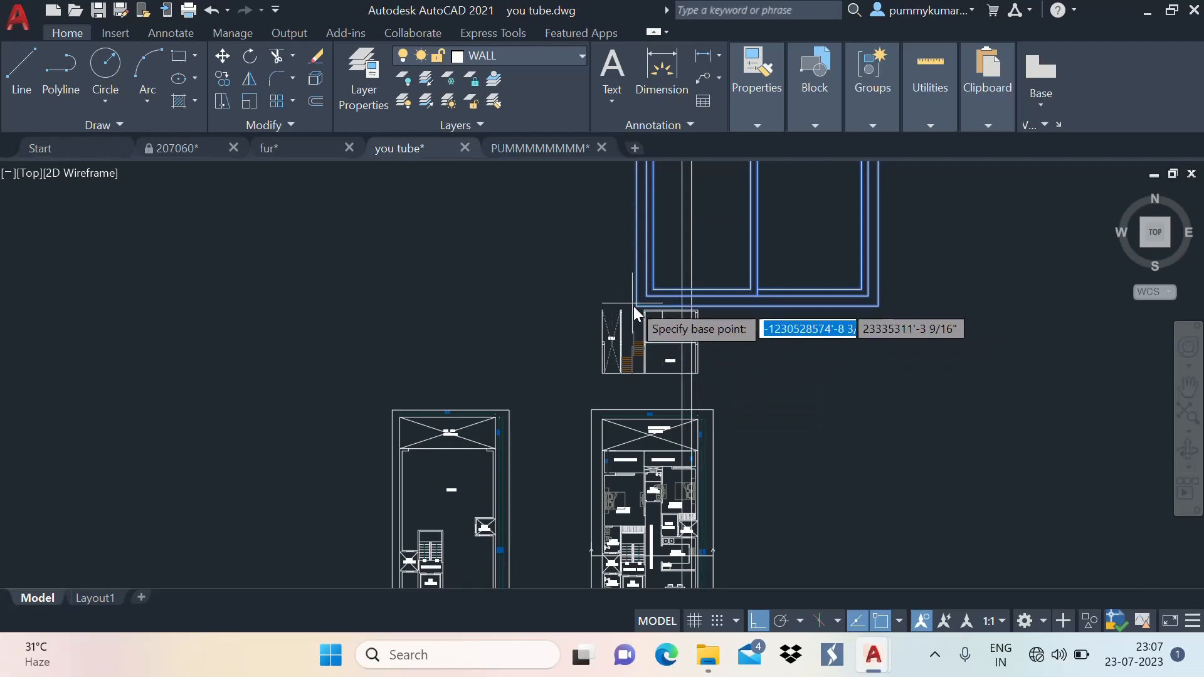
pyautogui.click(635, 304)
pyautogui.scroll(4, 642, 306)
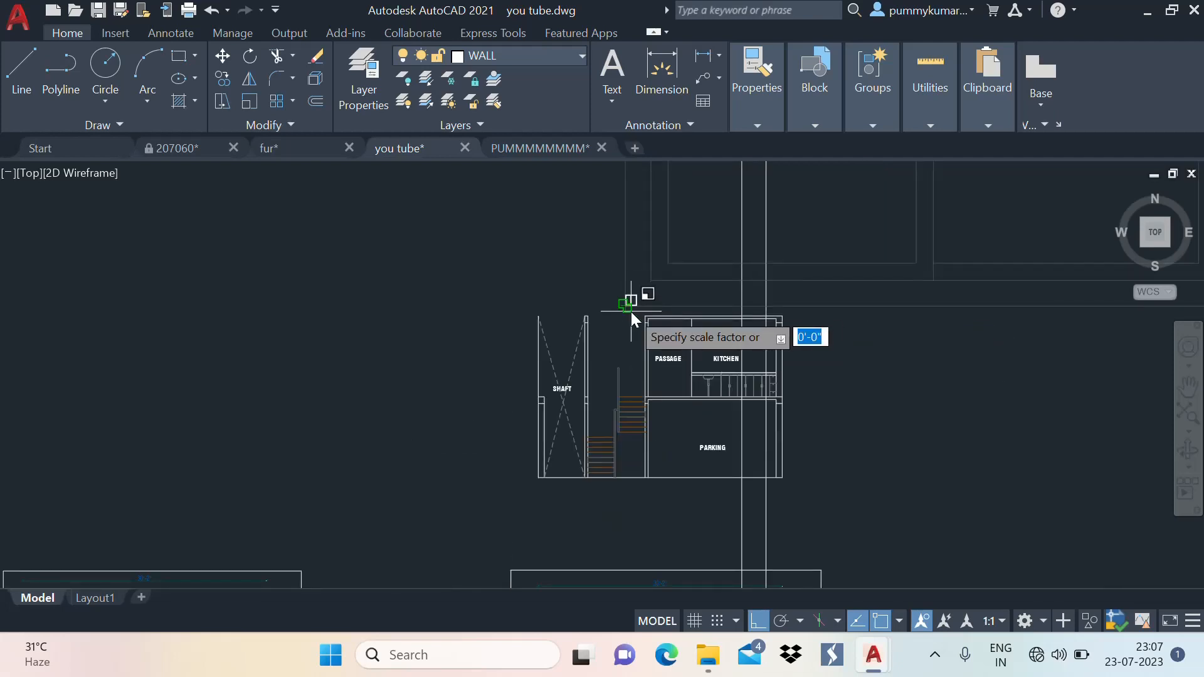
pyautogui.click(631, 311)
pyautogui.scroll(4, 631, 311)
pyautogui.press('Escape')
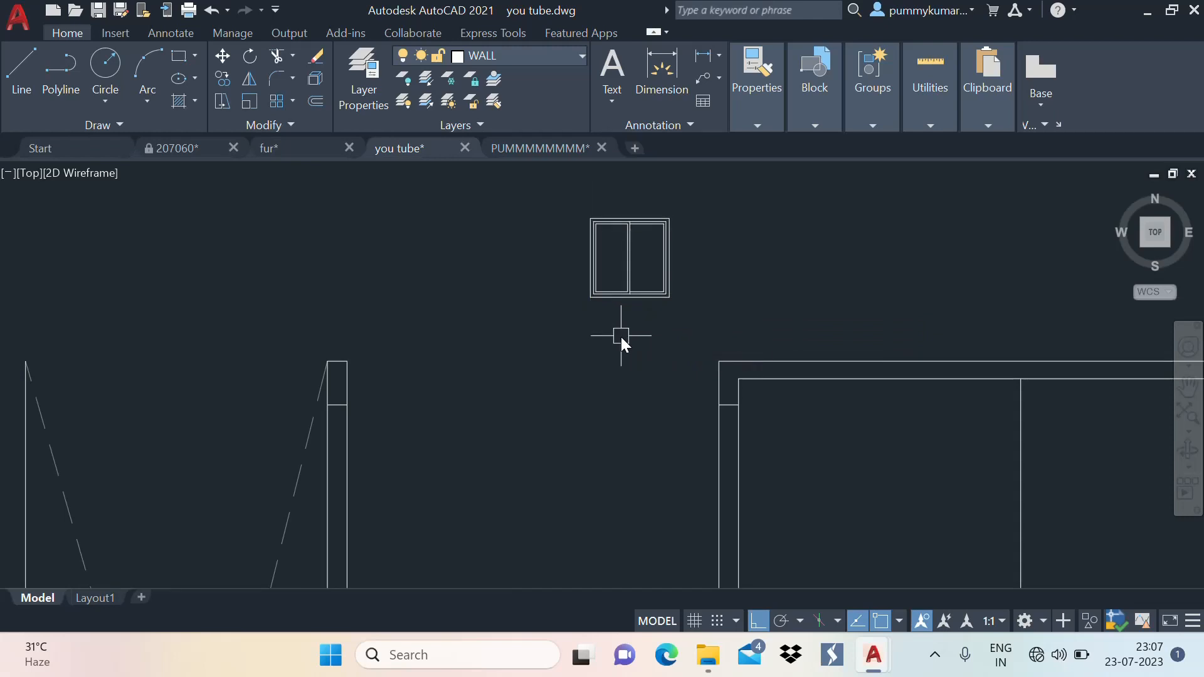
# Move the window block by its lower-left corner onto the kitchen counter's top line, near the left construction line
pyautogui.click(649, 292)
pyautogui.scroll(-2, 649, 293)
pyautogui.press('Return')
pyautogui.scroll(5, 594, 309)
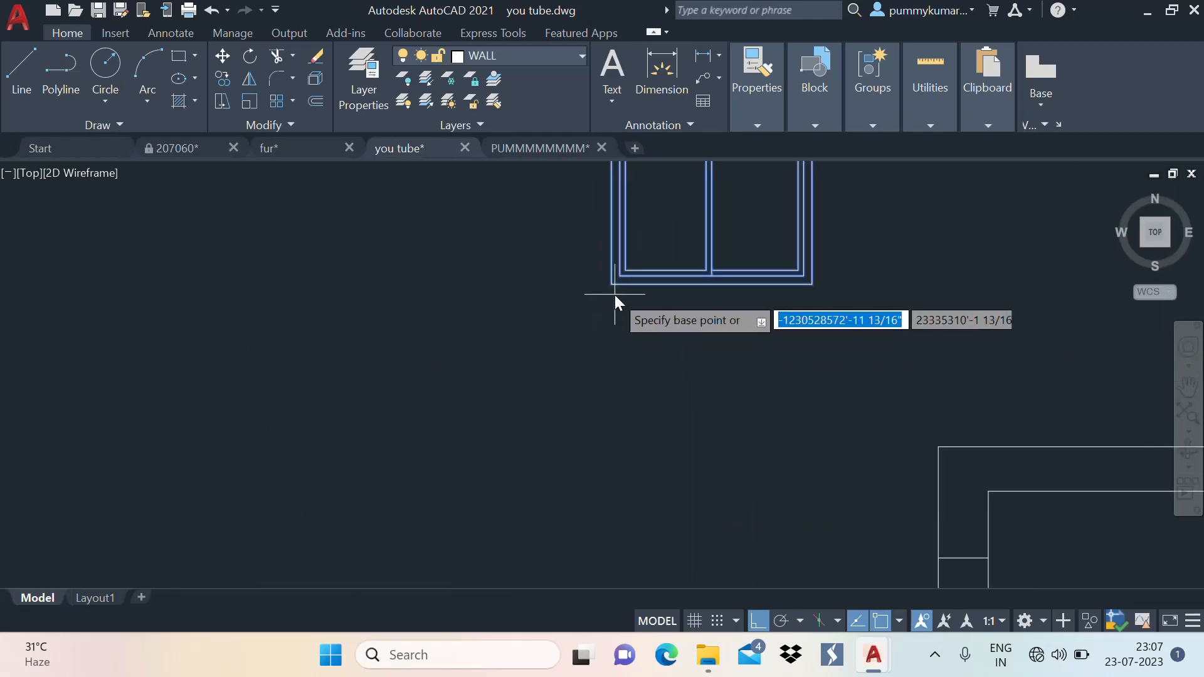
pyautogui.click(612, 286)
pyautogui.scroll(-3, 651, 370)
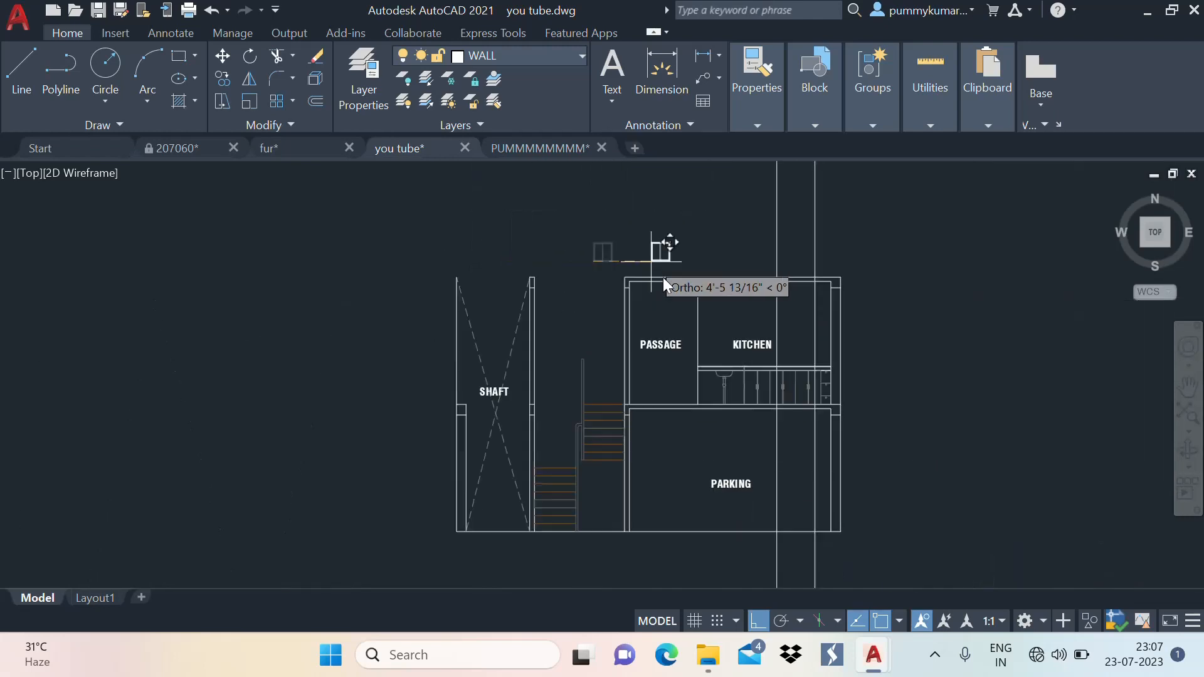
pyautogui.scroll(2, 773, 358)
pyautogui.scroll(4, 774, 357)
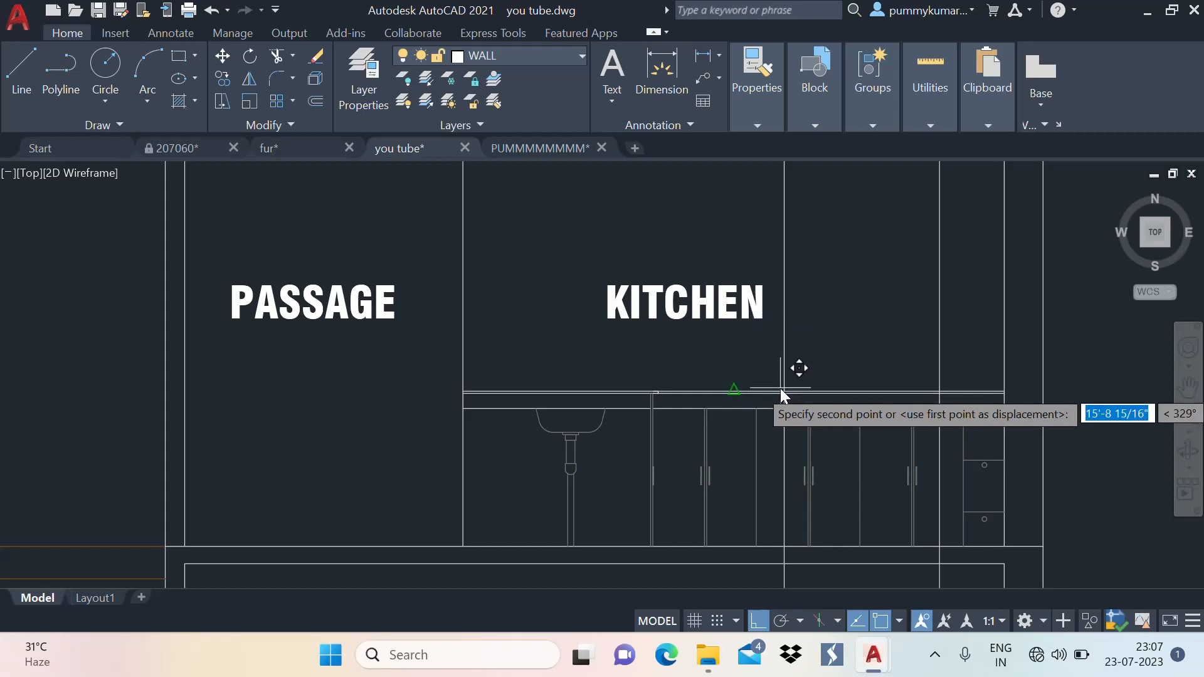
pyautogui.click(790, 390)
# Move the window's lower-left corner to where the left construction line meets the counter's top line
pyautogui.click(810, 372)
pyautogui.scroll(5, 796, 376)
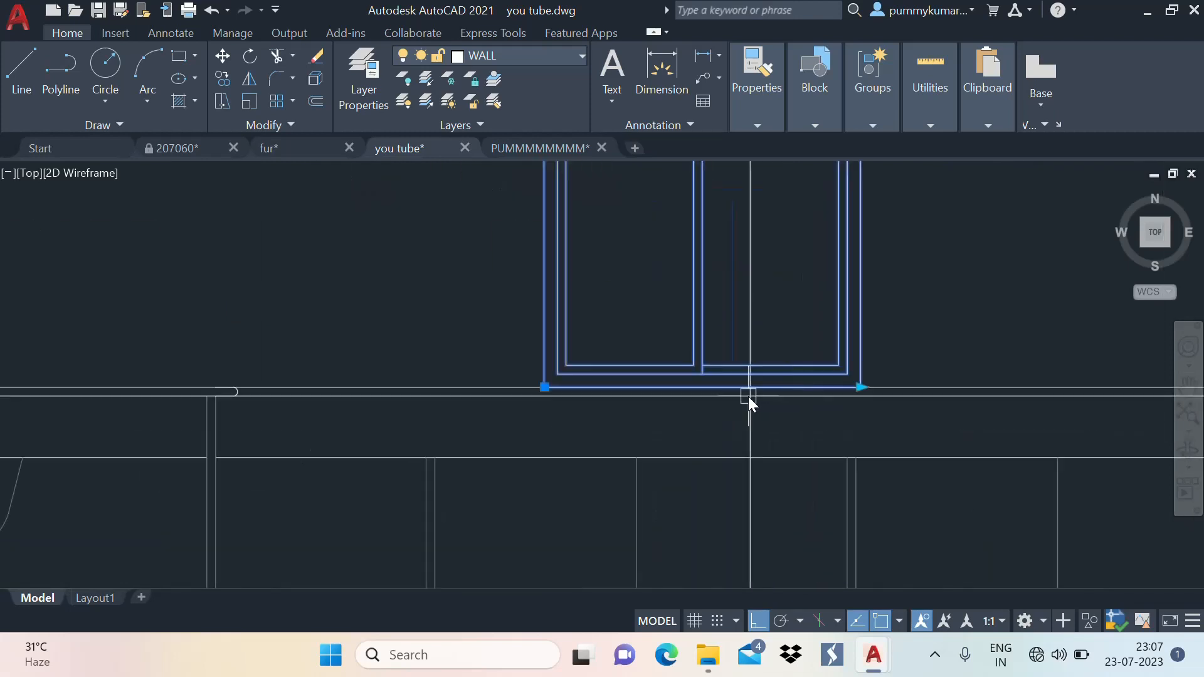
pyautogui.write('m')
pyautogui.press('Return')
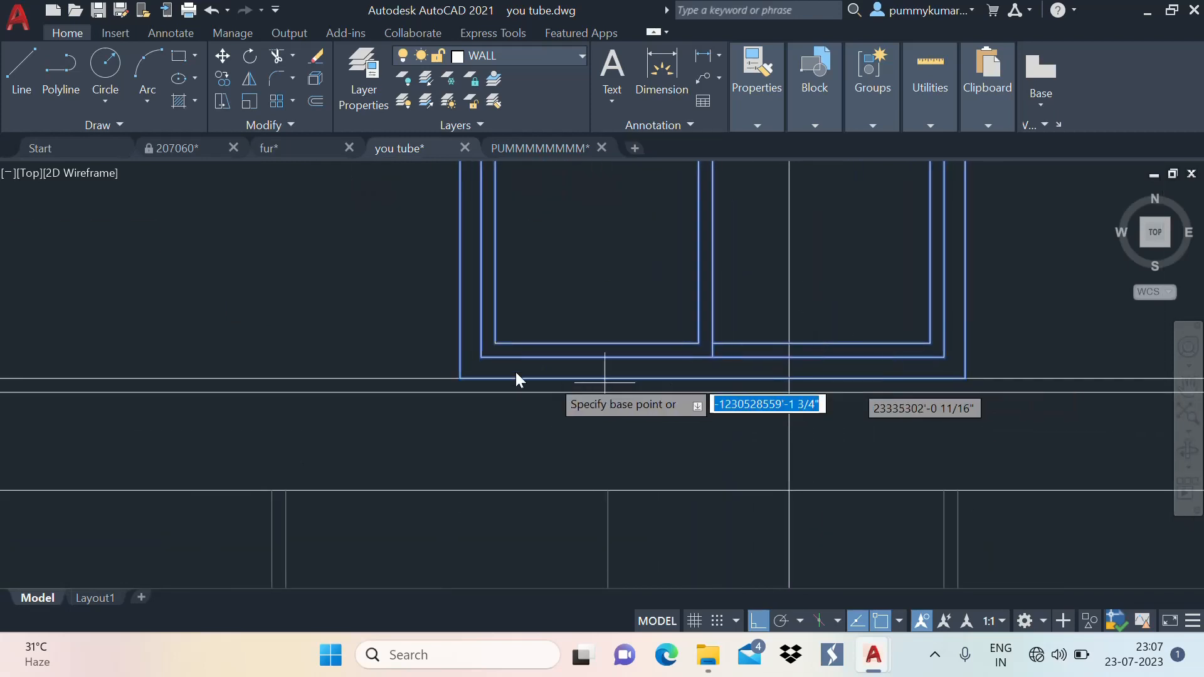
pyautogui.click(463, 378)
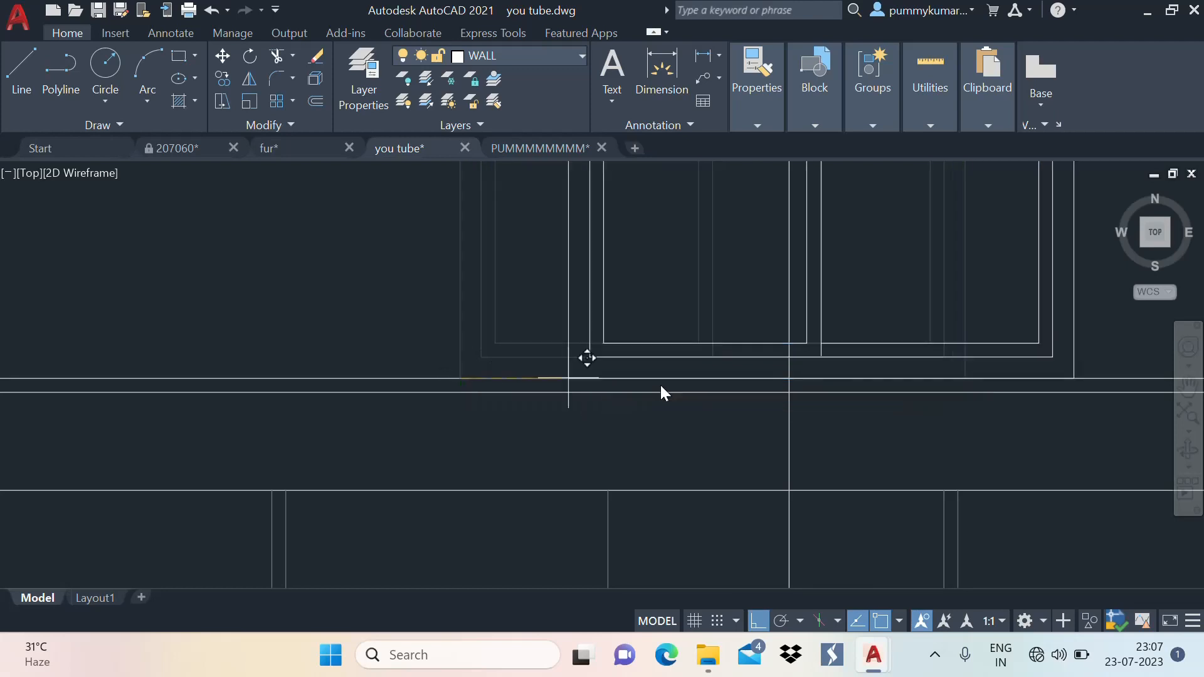
pyautogui.click(786, 382)
# Scale the window up about its lower-left corner to span nearly the full width between the two construction lines
pyautogui.scroll(-3, 692, 358)
pyautogui.click(908, 319)
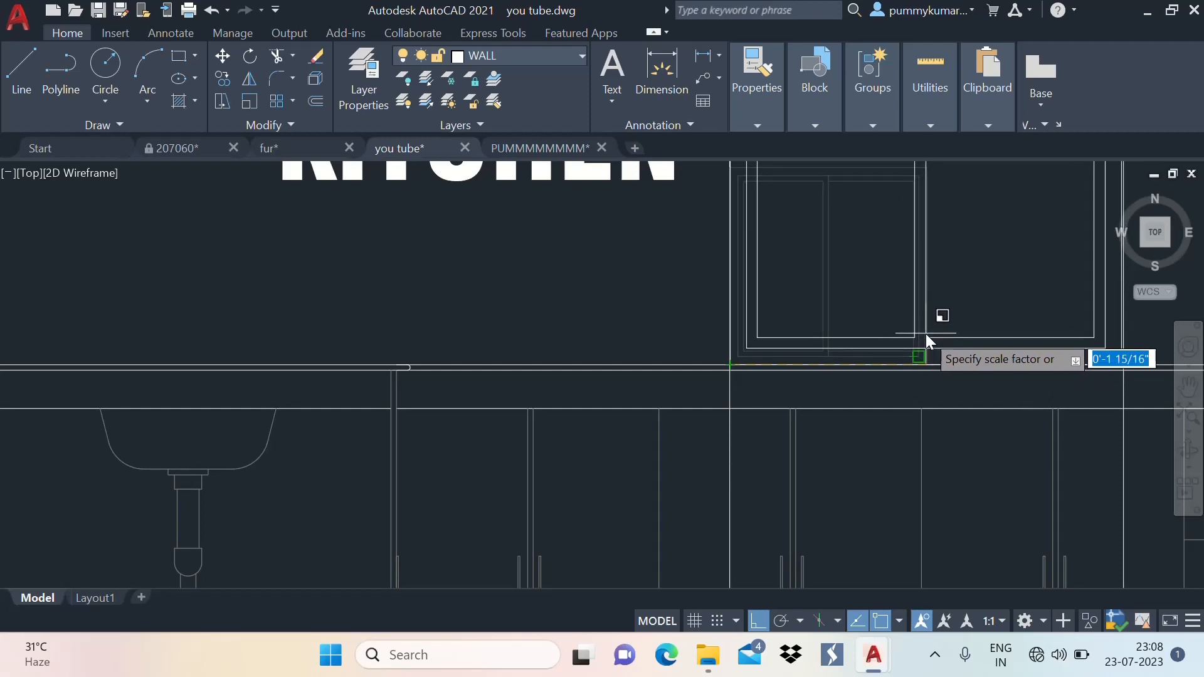
pyautogui.click(926, 333)
pyautogui.scroll(-3, 903, 337)
# Switch to the finished reference section and examine the kitchen window's frame, panes and glass marks
pyautogui.click(528, 148)
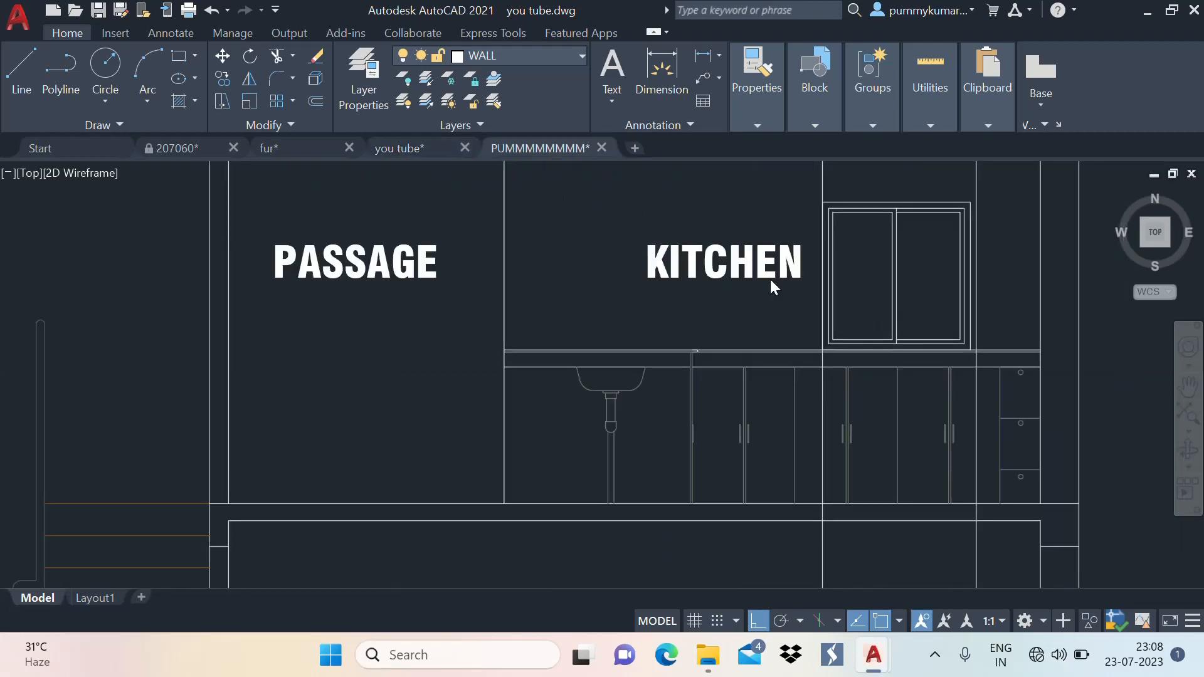
pyautogui.scroll(-3, 886, 258)
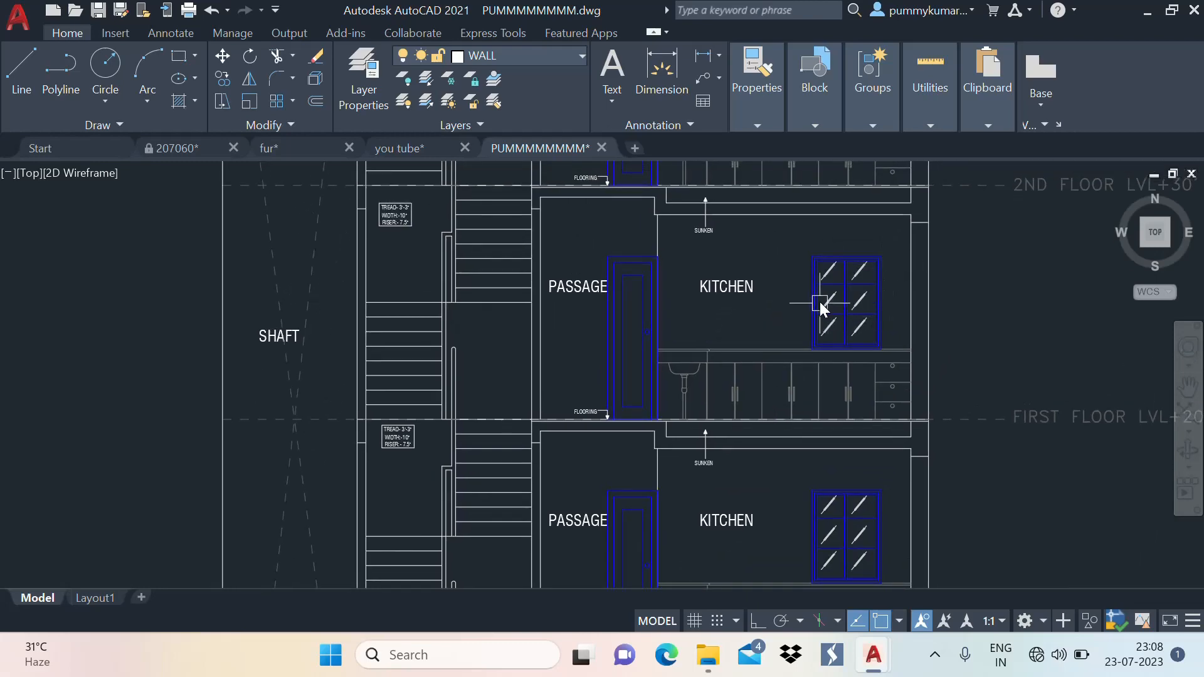
pyautogui.moveTo(829, 295); pyautogui.dragTo(707, 274, button='middle')
pyautogui.scroll(2, 707, 272)
pyautogui.scroll(-4, 752, 310)
pyautogui.scroll(4, 731, 295)
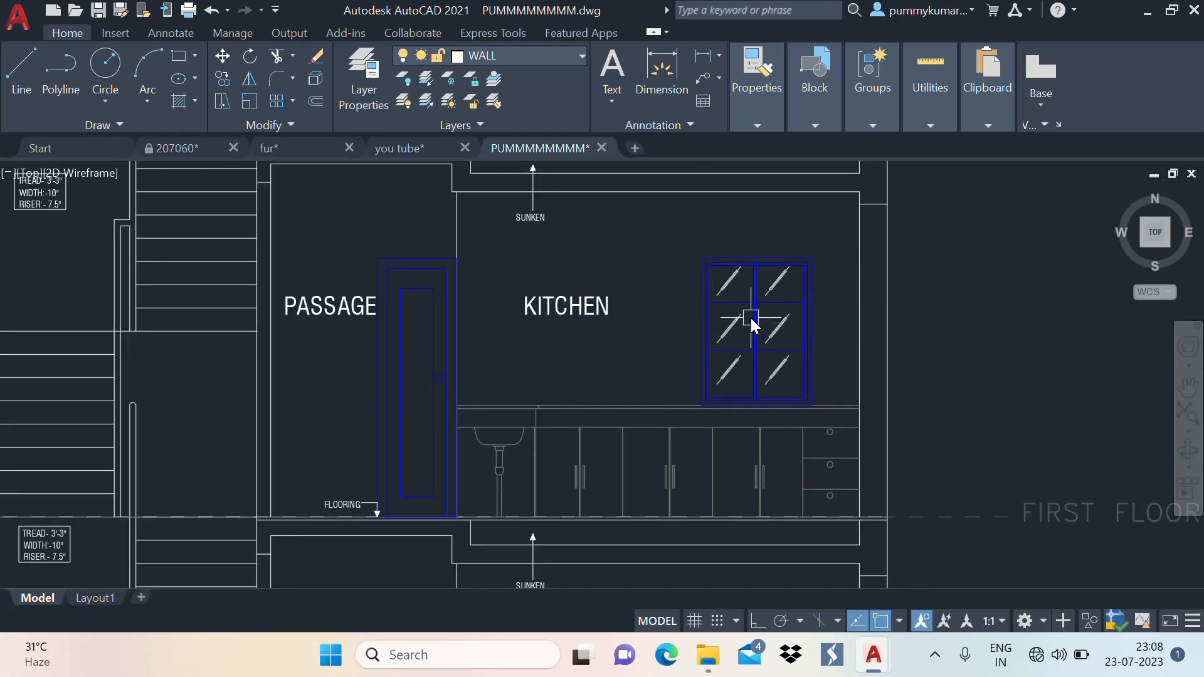
pyautogui.moveTo(753, 257); pyautogui.dragTo(759, 259, button='middle')
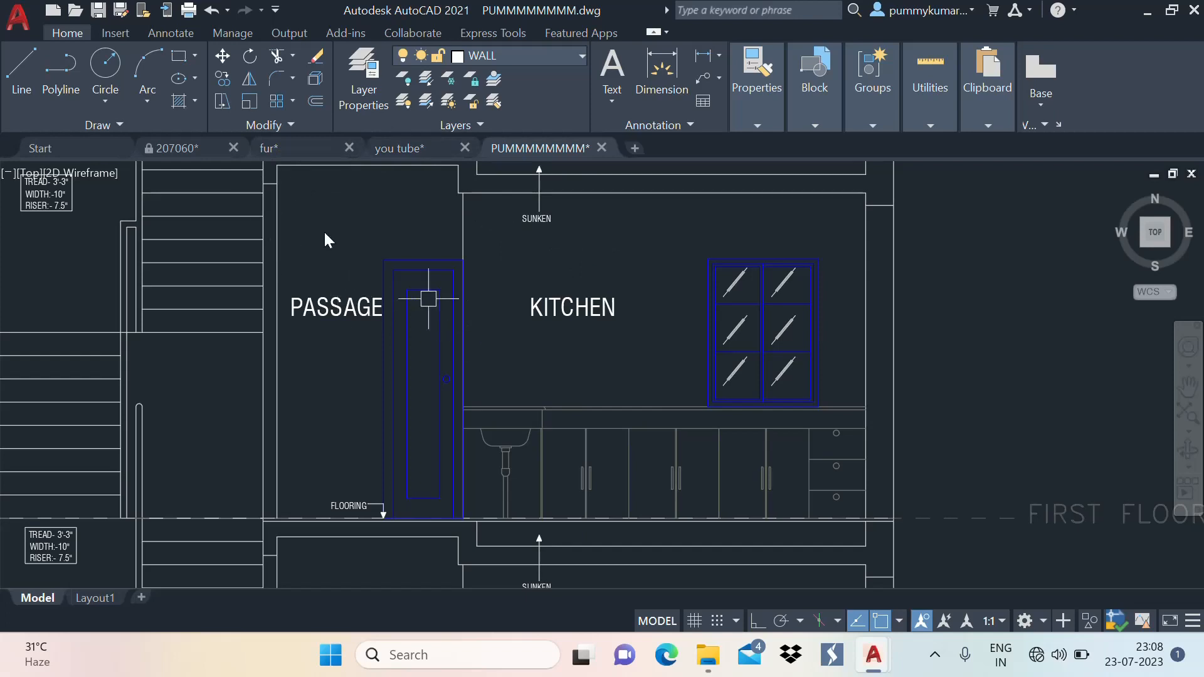
# Return to the you tube drawing and delete the two vertical construction lines beside the kitchen window
pyautogui.click(392, 146)
pyautogui.scroll(-3, 571, 289)
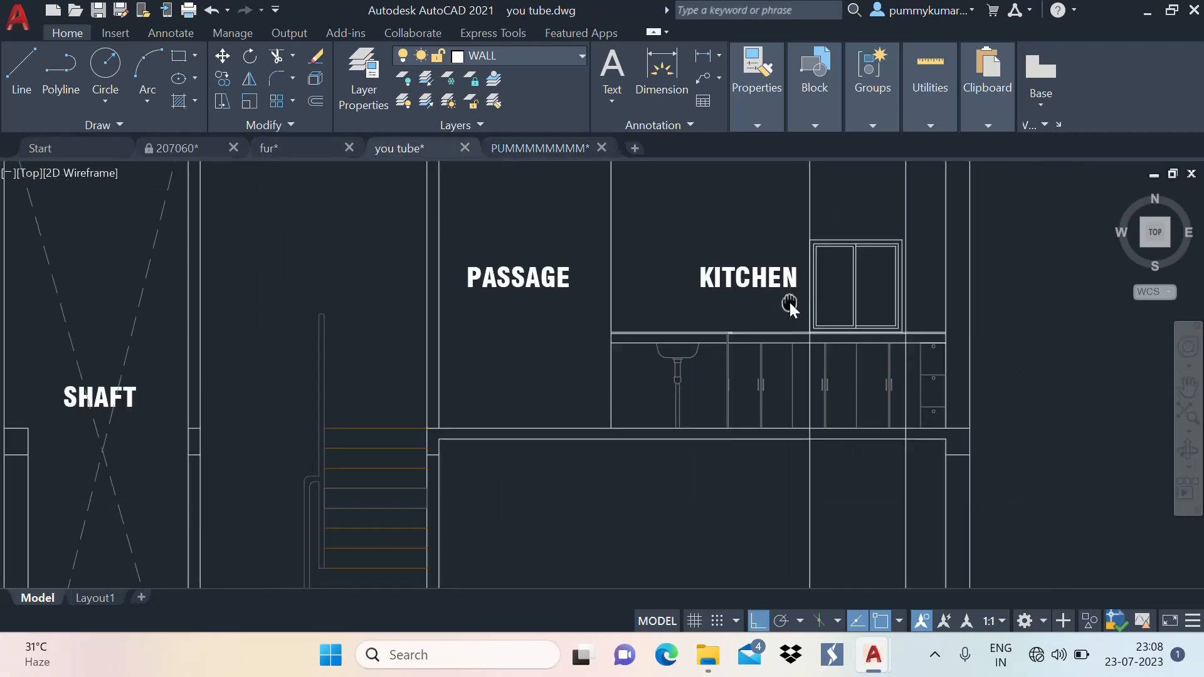
pyautogui.scroll(3, 815, 282)
pyautogui.moveTo(808, 268); pyautogui.dragTo(662, 248)
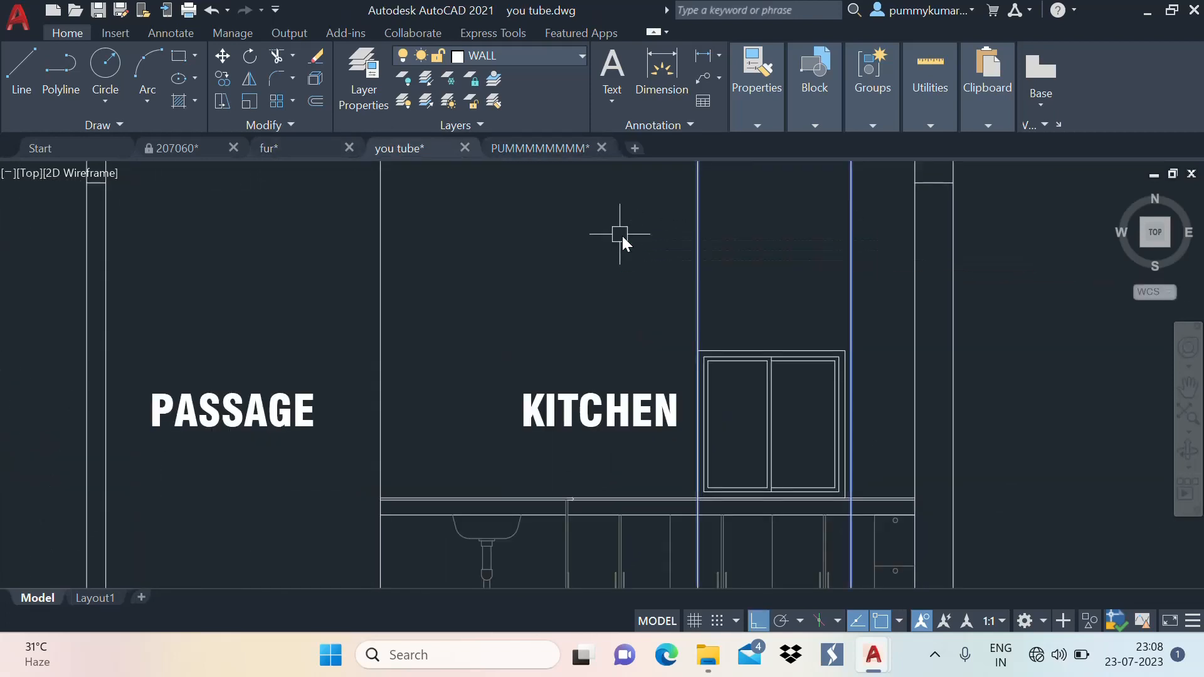
pyautogui.press('Escape')
# Assign the kitchen window block to the window layer
pyautogui.click(829, 368)
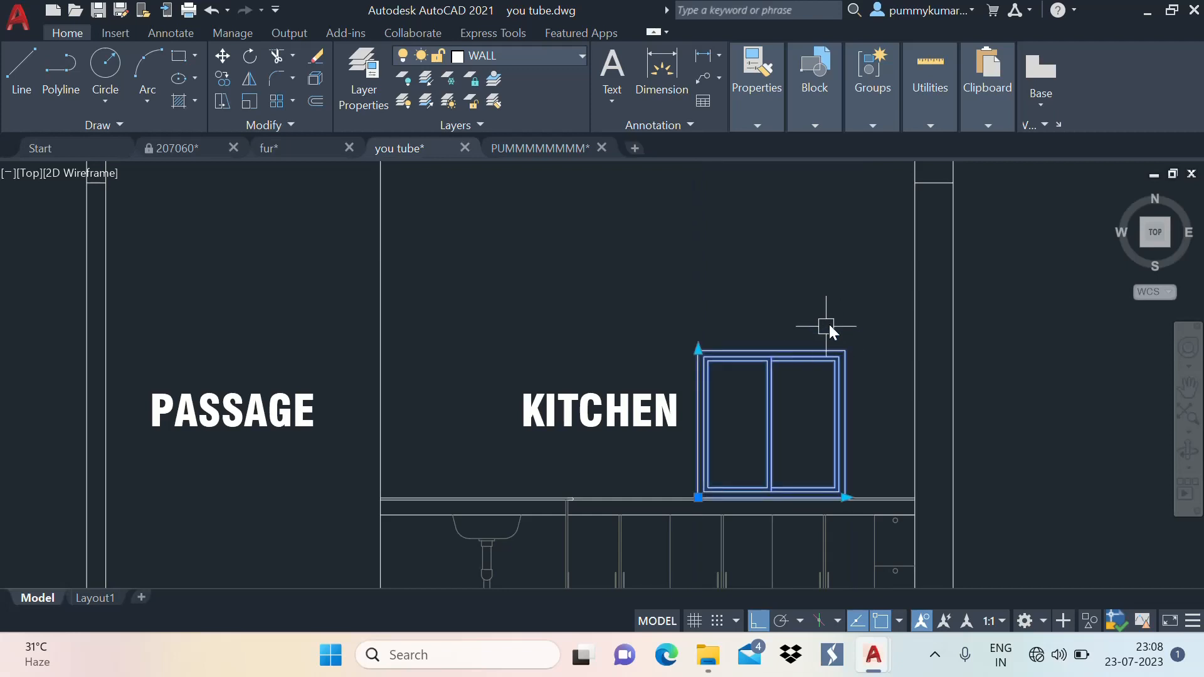
pyautogui.scroll(-4, 828, 325)
pyautogui.scroll(4, 821, 382)
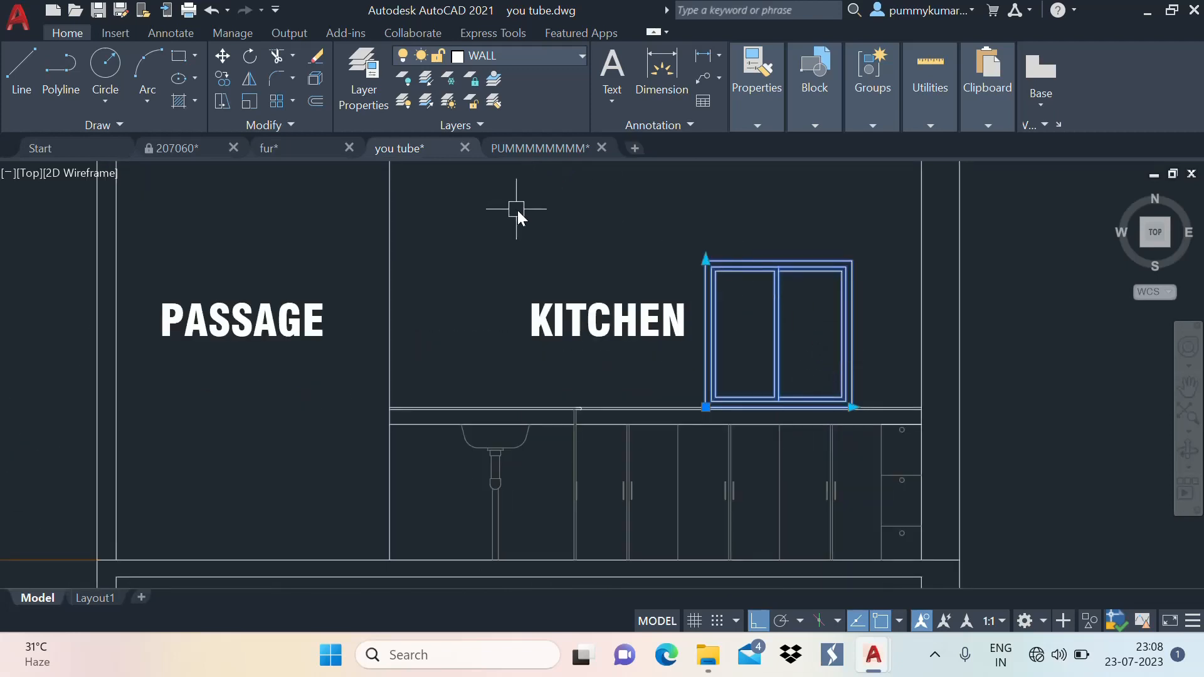
pyautogui.click(513, 51)
pyautogui.click(533, 168)
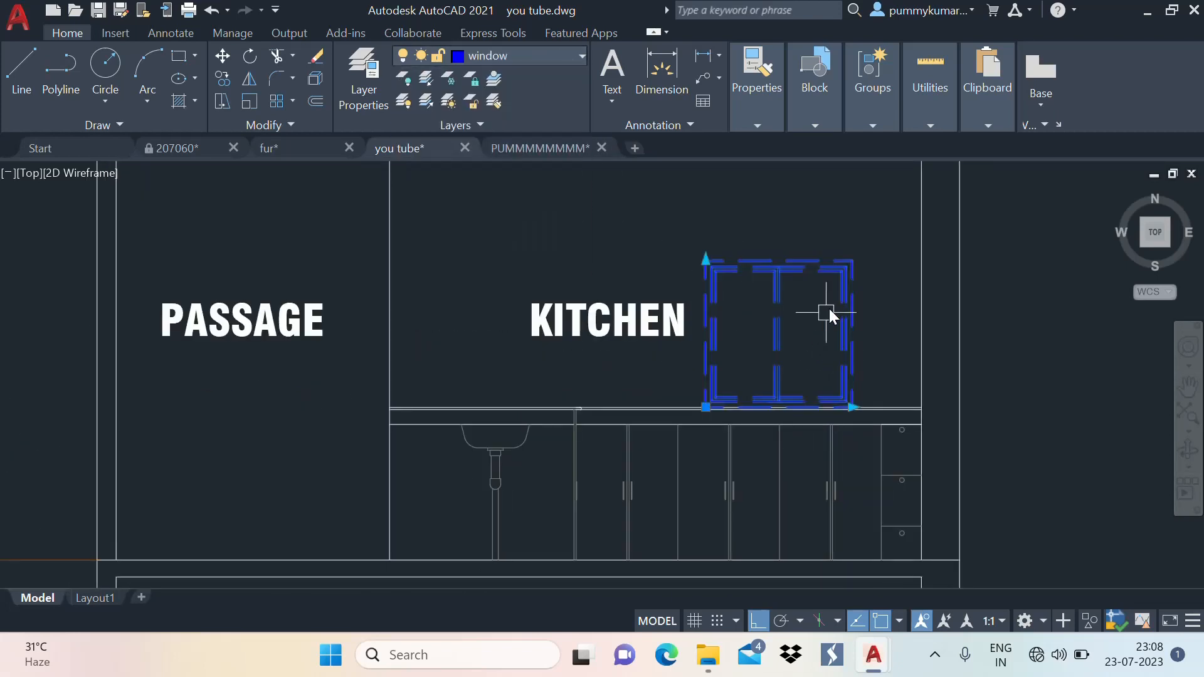
pyautogui.scroll(4, 843, 257)
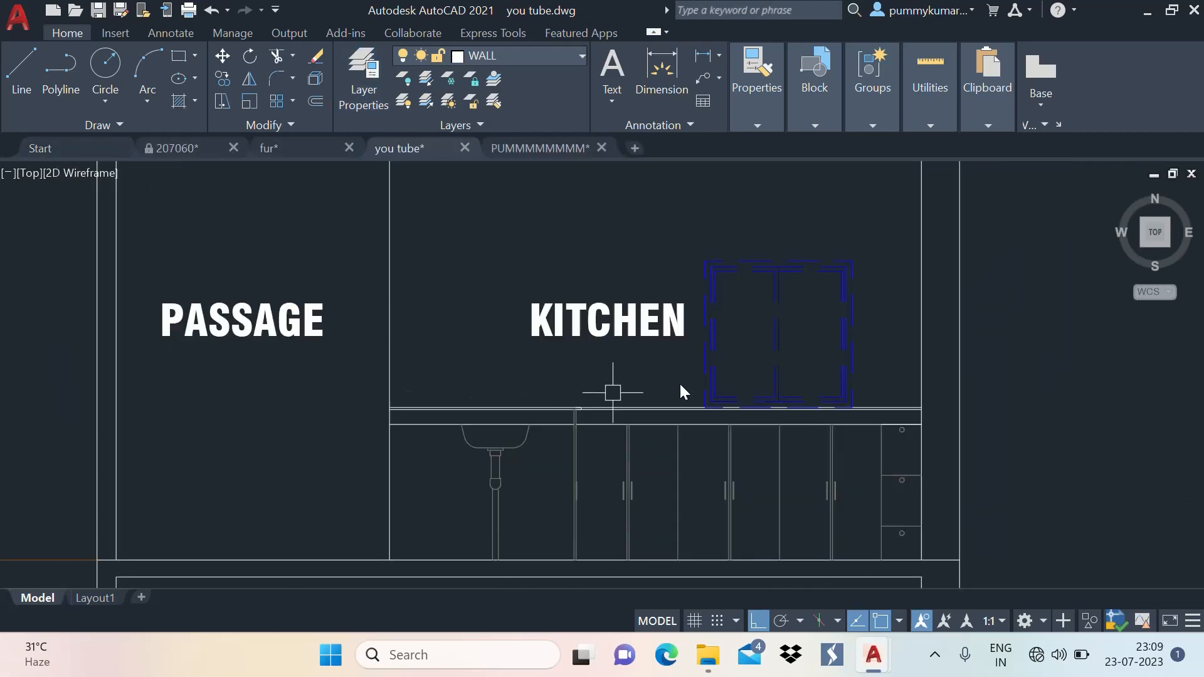
pyautogui.click(764, 269)
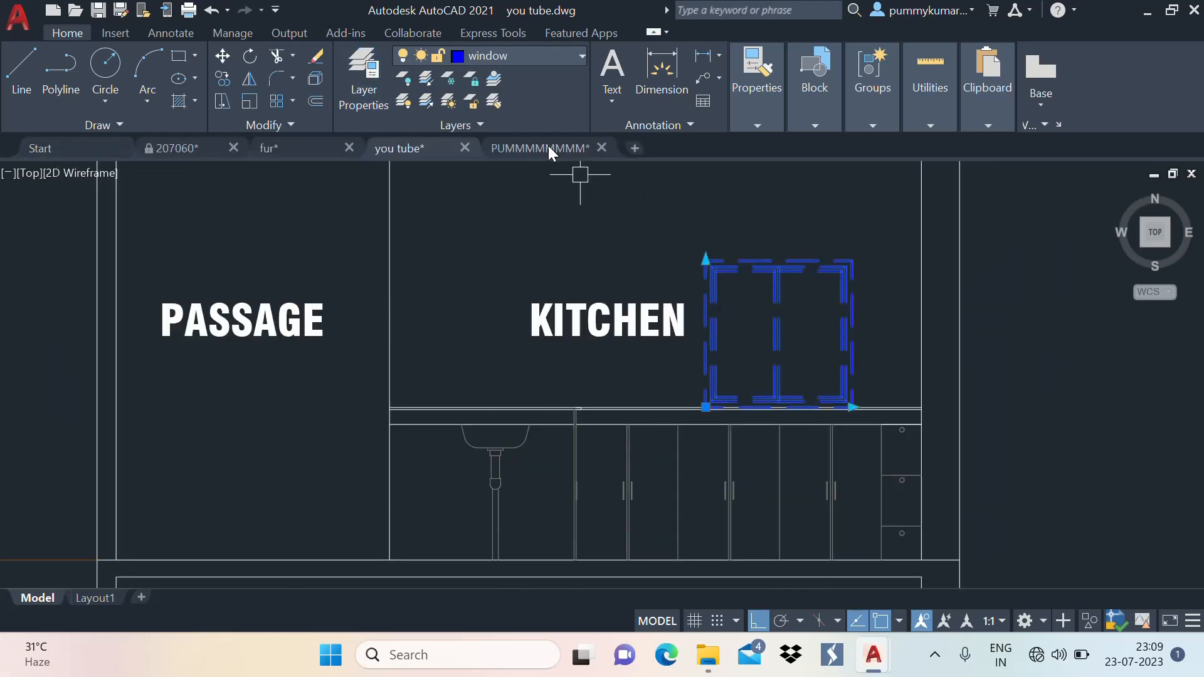
# Assign the kitchen window block to the WIN ELE layer and clear the selection
pyautogui.click(540, 50)
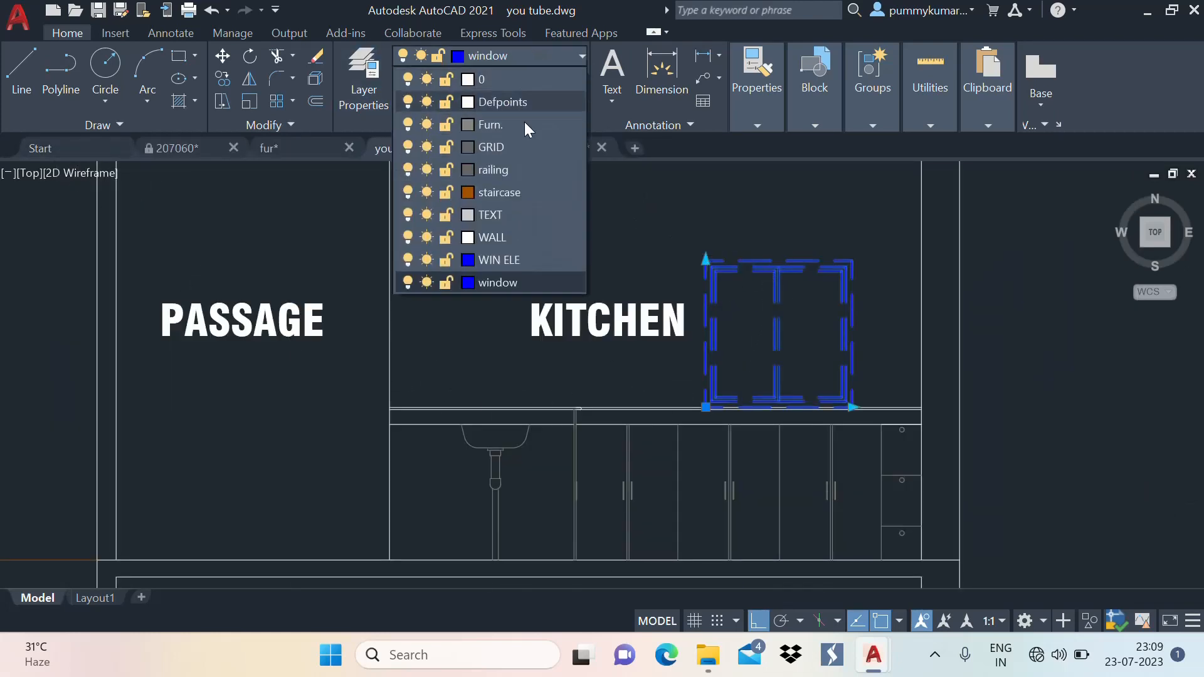
pyautogui.click(506, 260)
pyautogui.press('Escape')
pyautogui.scroll(-4, 815, 287)
pyautogui.scroll(2, 704, 357)
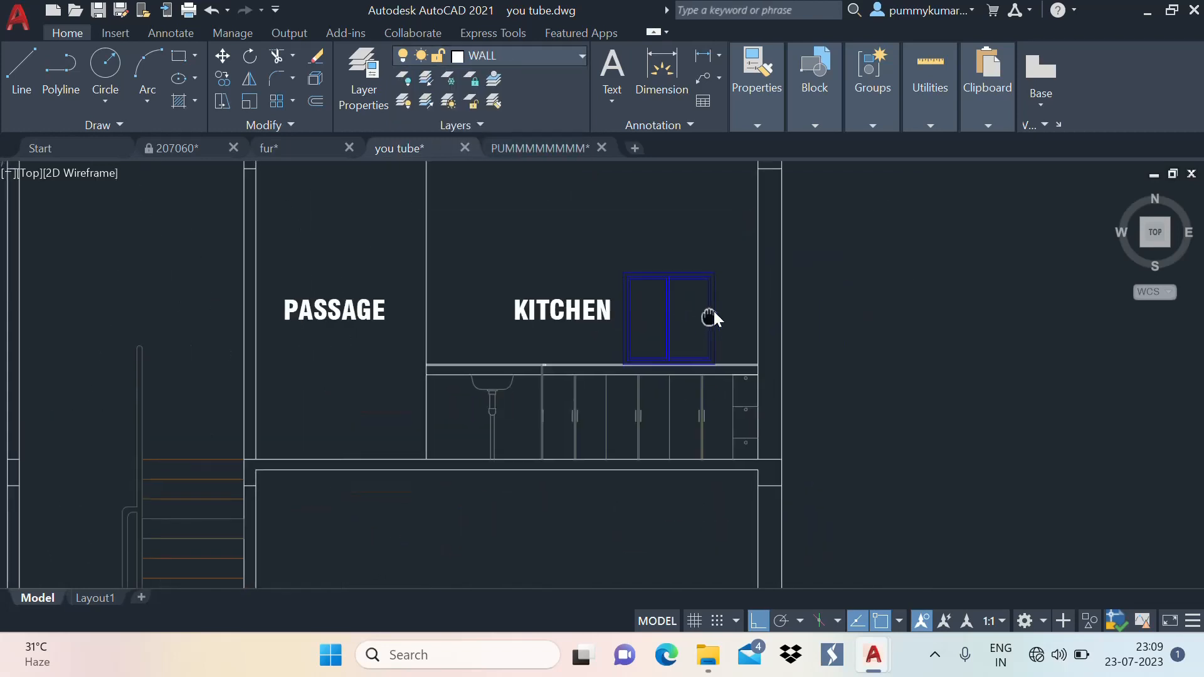
# Place vertical construction lines through both sides of the toilet door opening at the passage end in the floor plan, extending through the section
pyautogui.scroll(-2, 714, 311)
pyautogui.moveTo(799, 311)
pyautogui.mouseDown(button='middle')
pyautogui.moveTo(787, 353)
pyautogui.moveTo(698, 345)
pyautogui.moveTo(713, 309)
pyautogui.mouseUp(button='middle')
pyautogui.scroll(-10, 713, 309)
pyautogui.scroll(5, 652, 396)
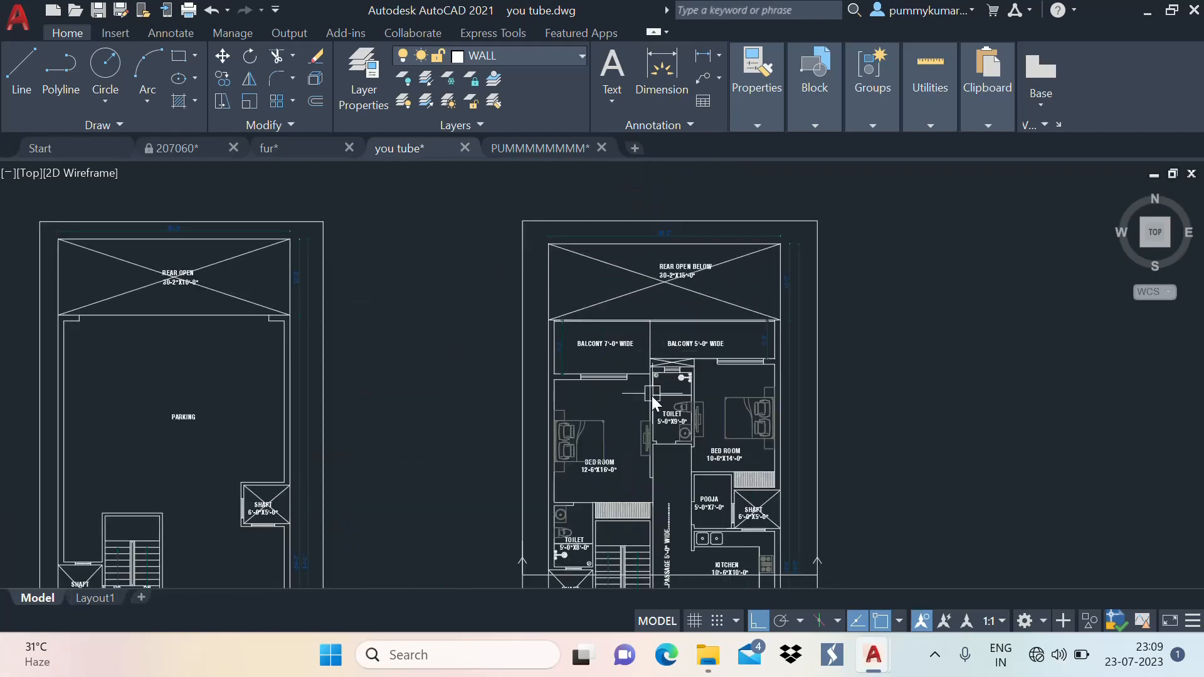
pyautogui.scroll(4, 696, 442)
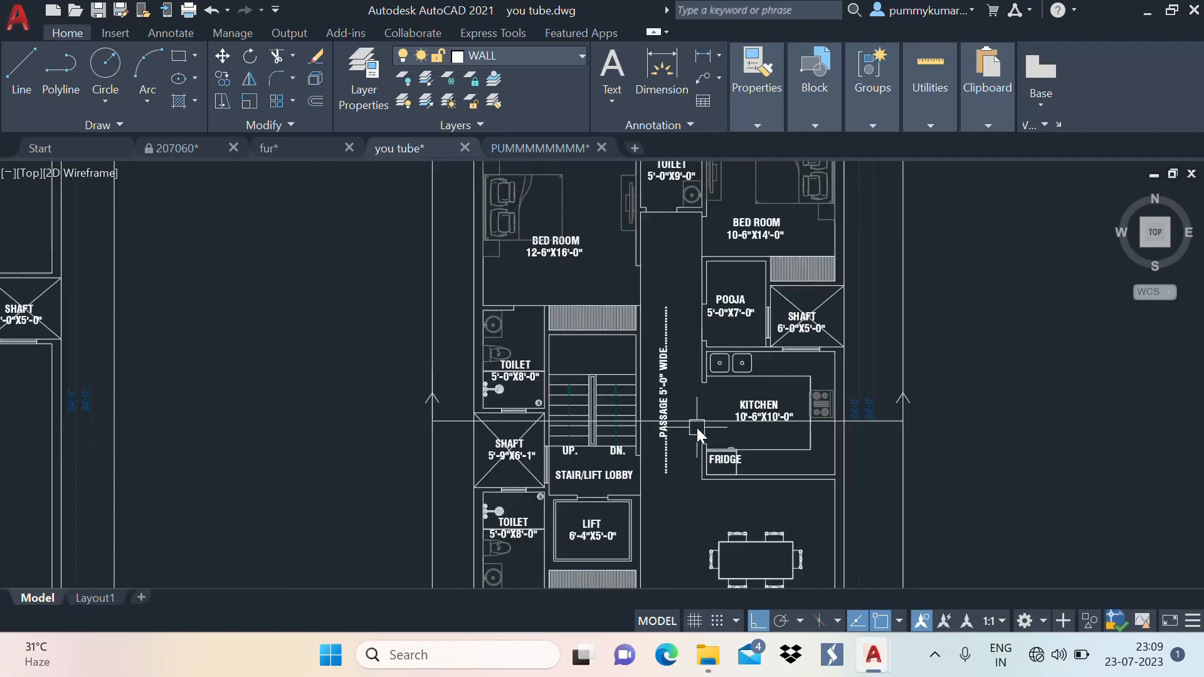
pyautogui.scroll(-2, 765, 423)
pyautogui.moveTo(770, 427); pyautogui.dragTo(762, 475, button='middle')
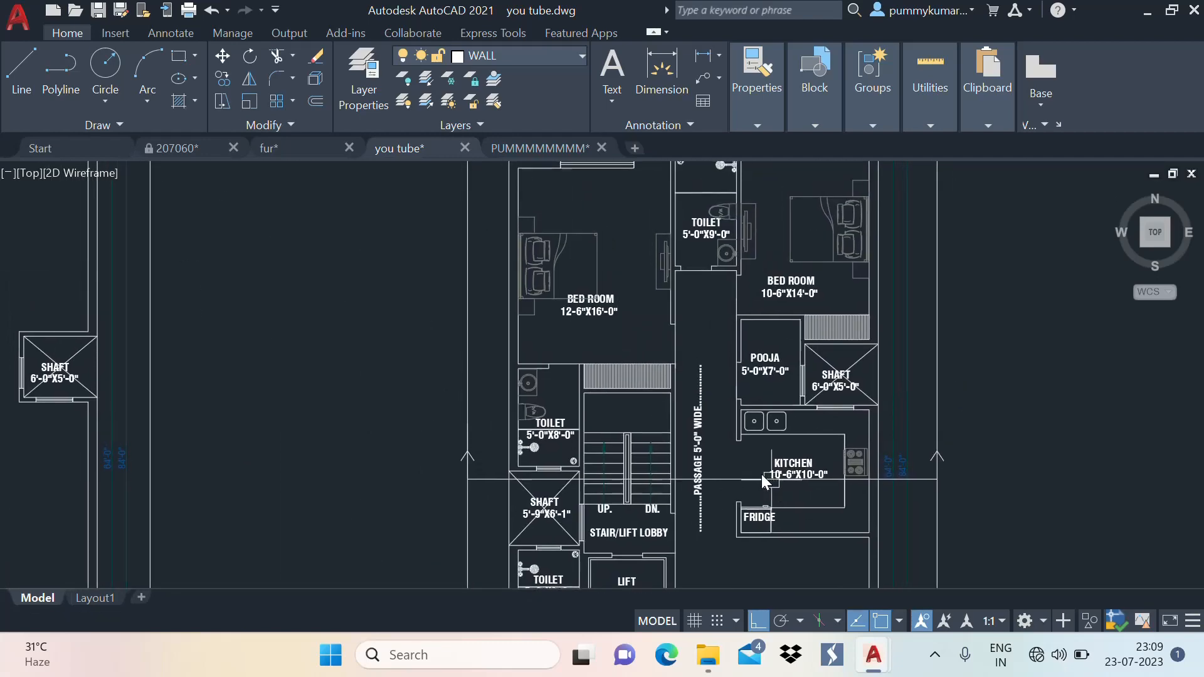
pyautogui.scroll(2, 705, 291)
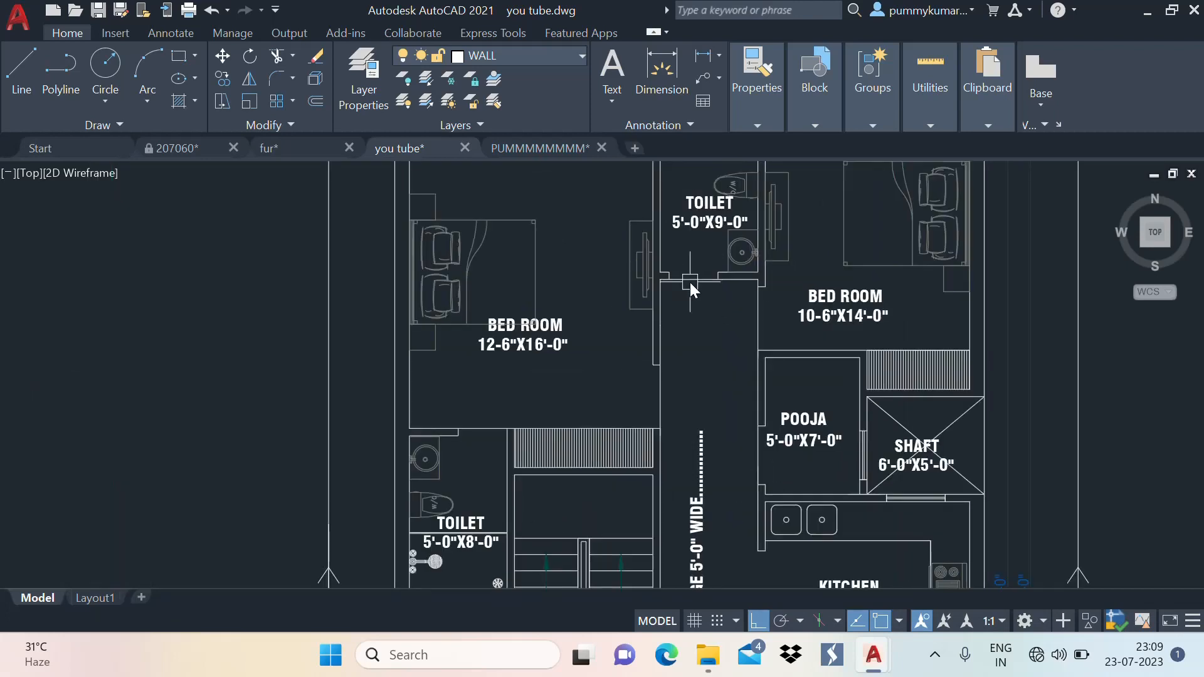
pyautogui.write('xl')
pyautogui.press('Return')
pyautogui.write('v')
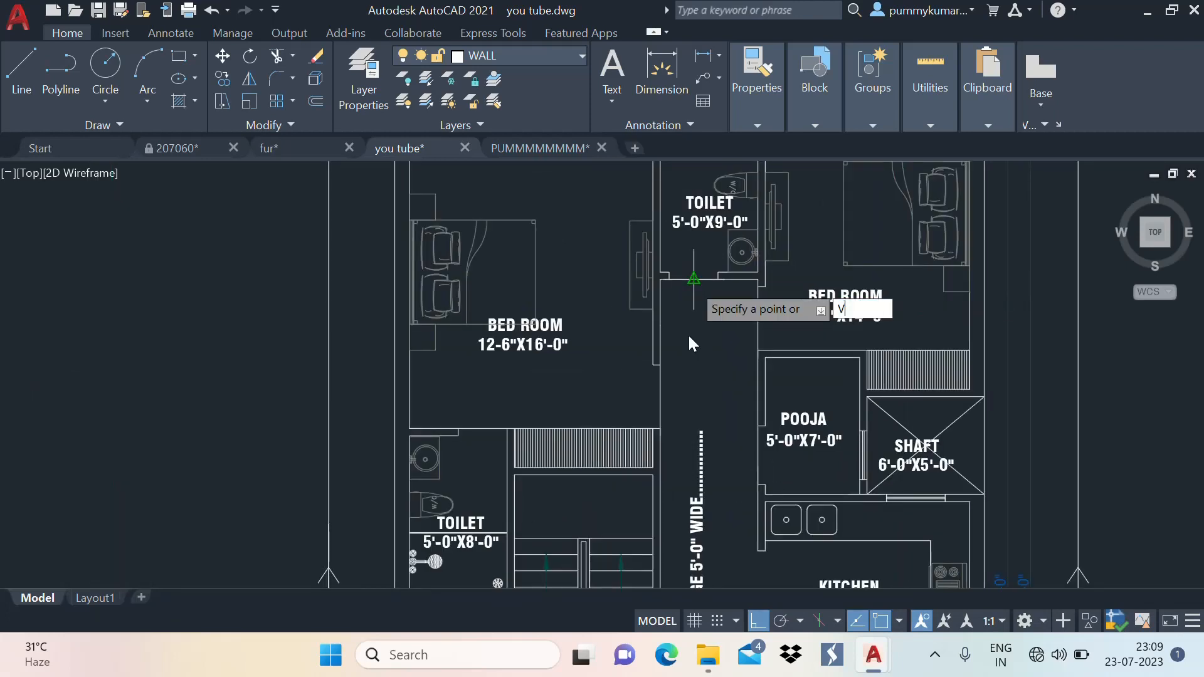
pyautogui.press('Return')
pyautogui.scroll(5, 689, 295)
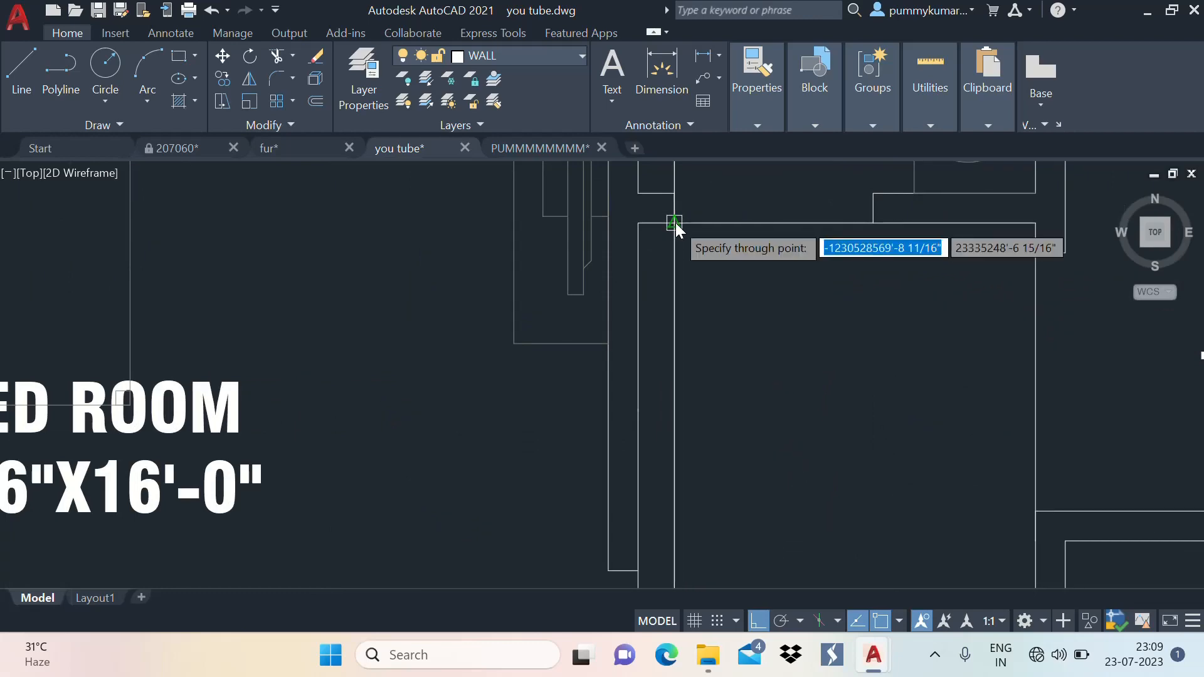
pyautogui.scroll(-8, 869, 227)
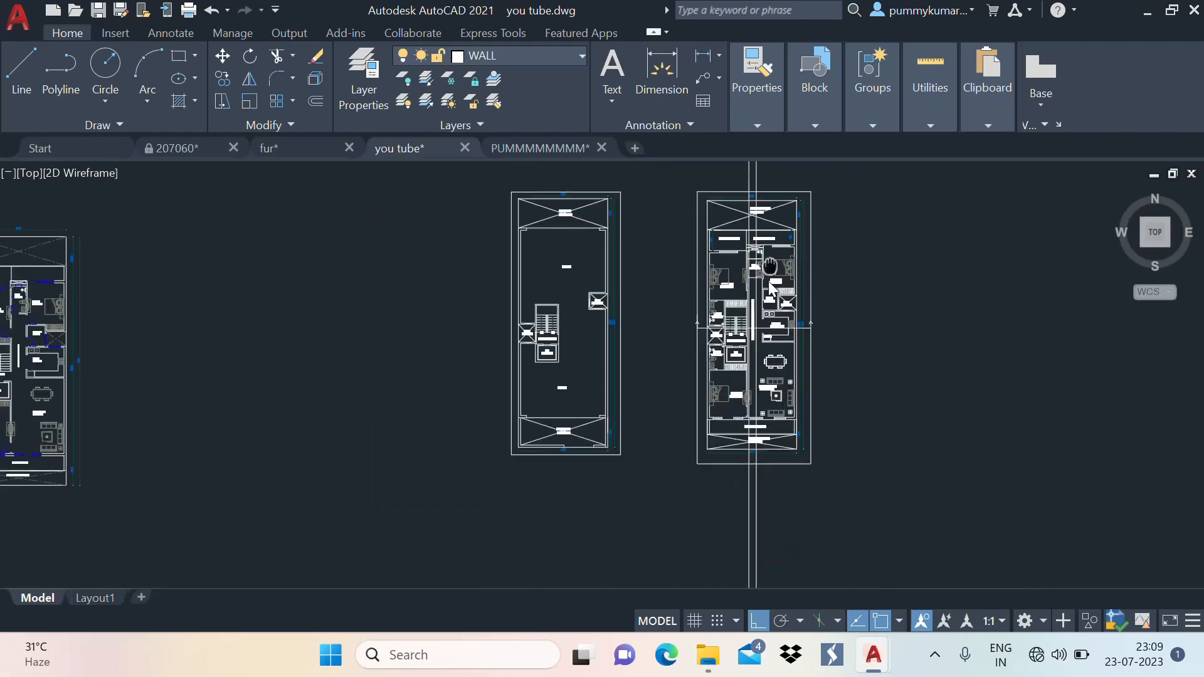
pyautogui.moveTo(770, 282); pyautogui.dragTo(720, 459, button='middle')
pyautogui.scroll(6, 697, 288)
# Switch to the finished reference section and examine the door between the passage and the kitchen
pyautogui.click(534, 140)
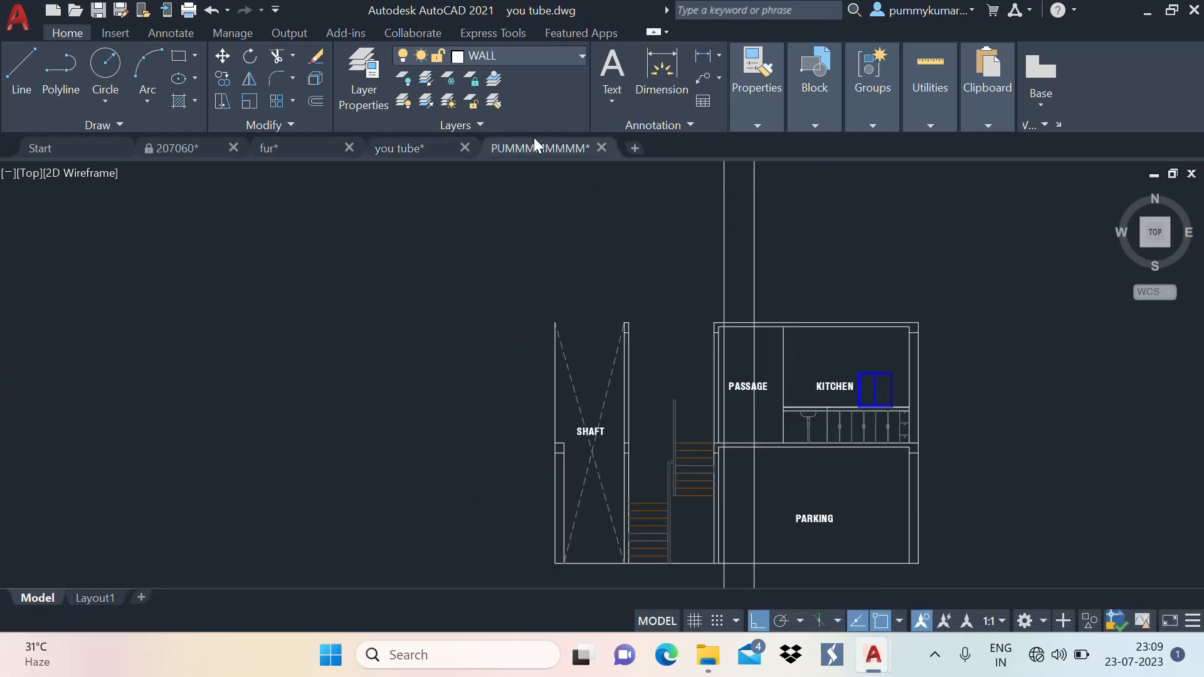
pyautogui.moveTo(724, 302); pyautogui.dragTo(752, 263, button='middle')
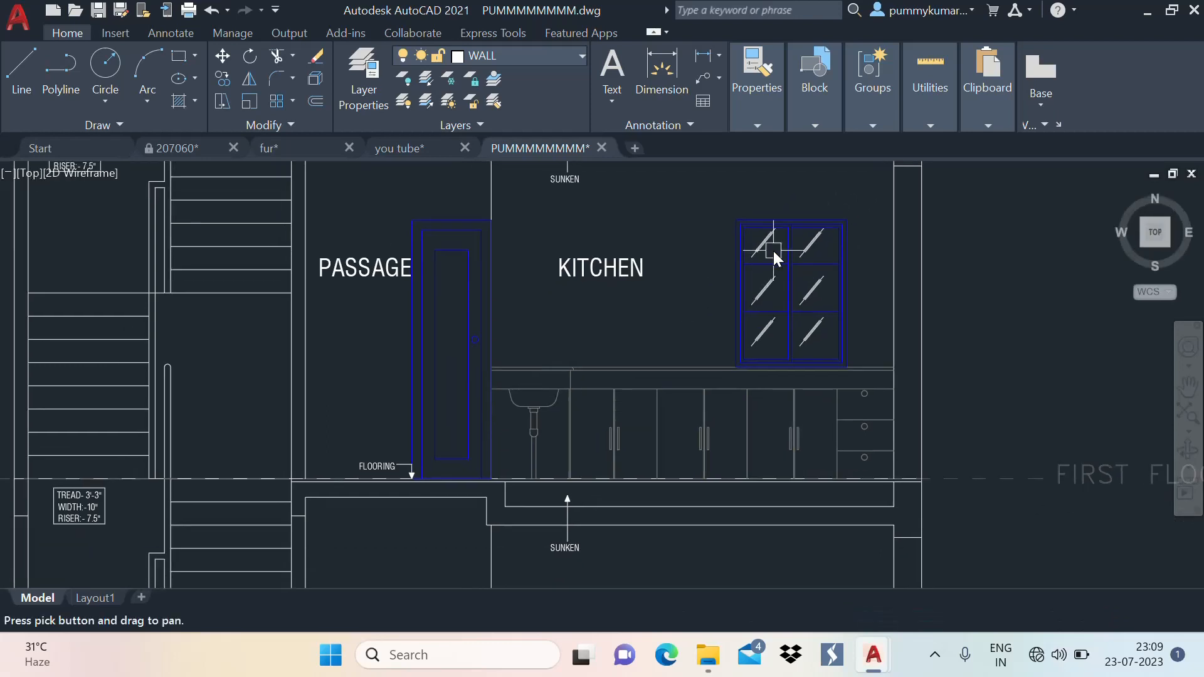
pyautogui.moveTo(464, 320)
pyautogui.mouseDown(button='middle')
pyautogui.moveTo(479, 277)
pyautogui.moveTo(547, 370)
pyautogui.mouseUp(button='middle')
# Return to the you tube drawing and offset the upper floor line 8' upward for the passage door's head height
pyautogui.click(397, 149)
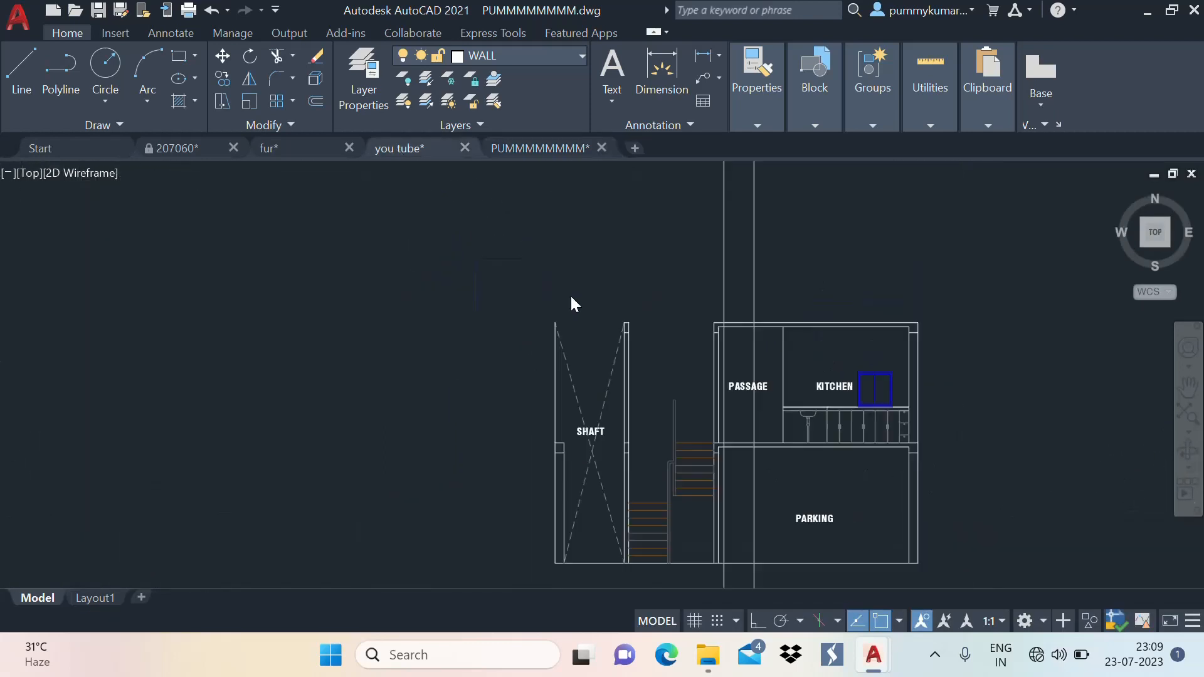
pyautogui.scroll(4, 745, 336)
pyautogui.moveTo(745, 336); pyautogui.dragTo(724, 259, button='middle')
pyautogui.scroll(-2, 725, 288)
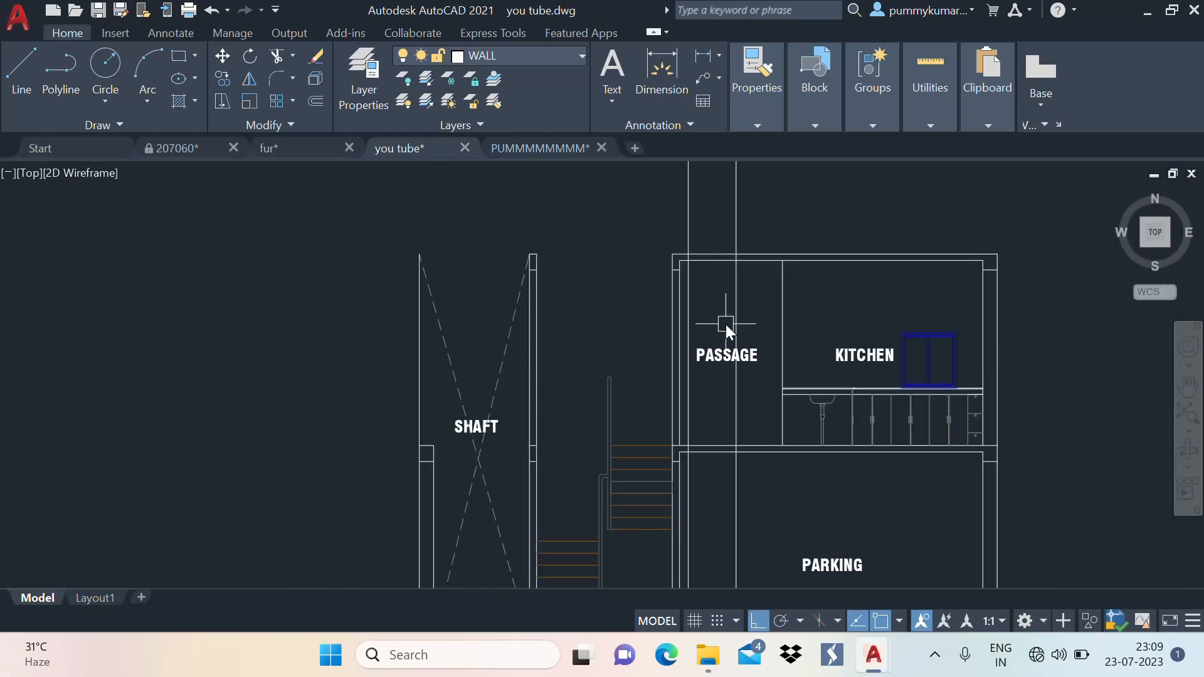
pyautogui.write('o')
pyautogui.press('Return')
pyautogui.scroll(4, 734, 414)
pyautogui.click(775, 472)
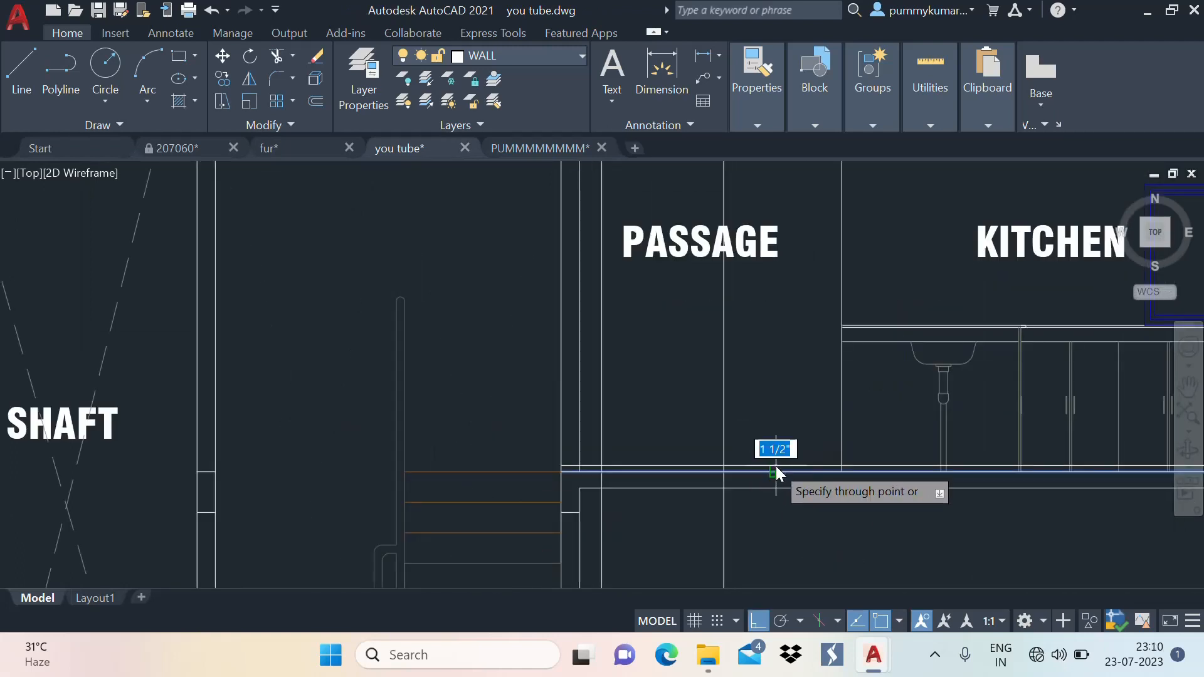
pyautogui.scroll(-4, 759, 383)
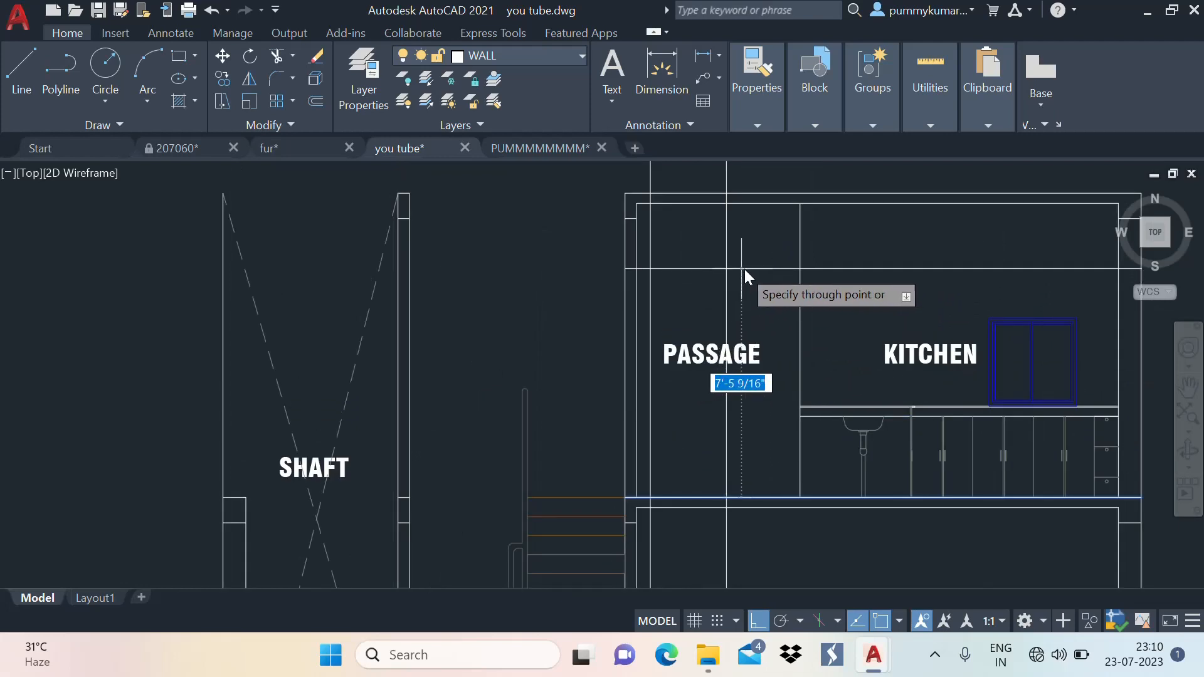
pyautogui.scroll(4, 747, 267)
pyautogui.write('4')
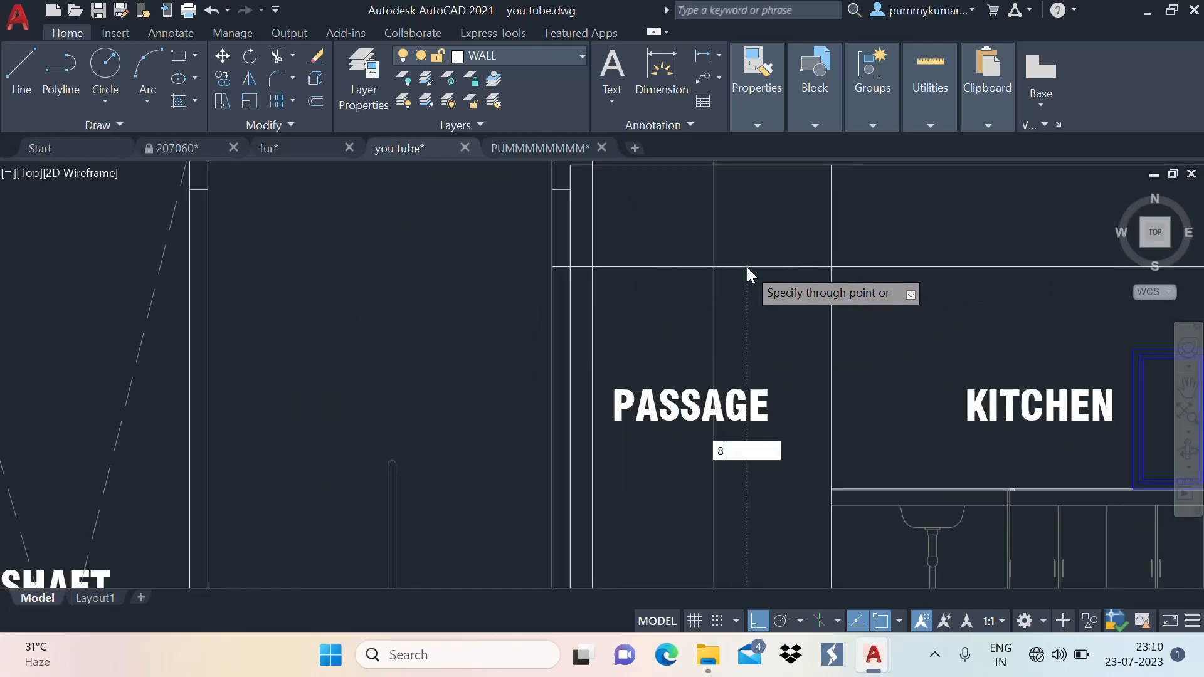
pyautogui.press('Return')
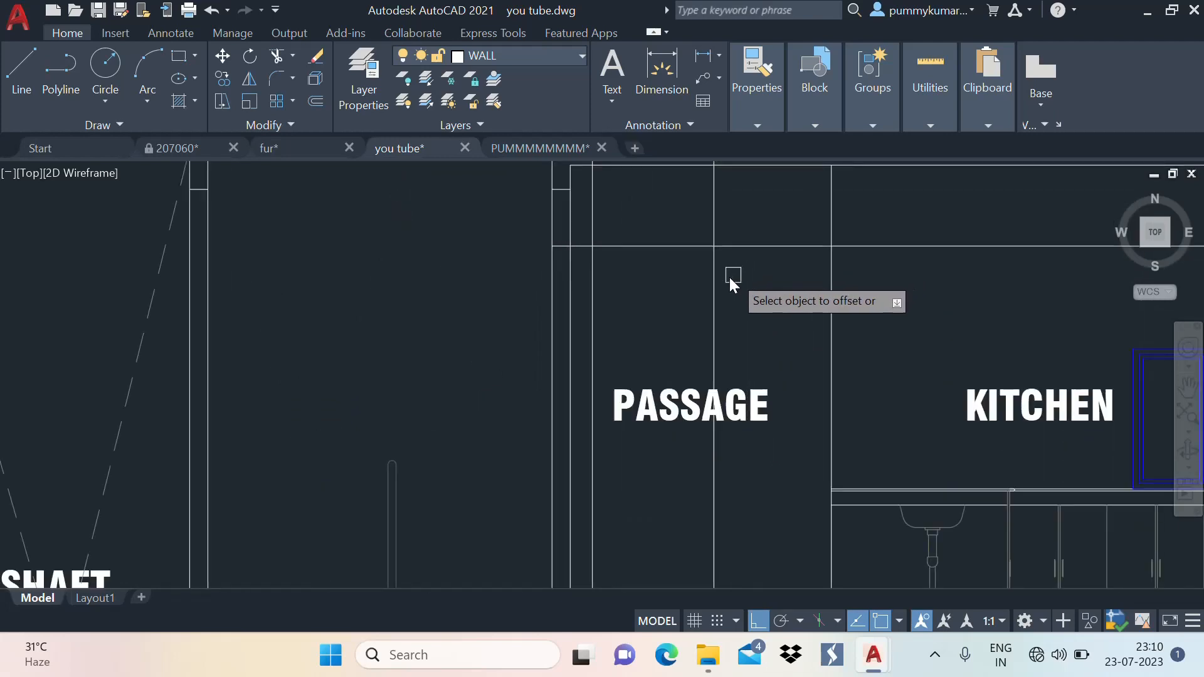
pyautogui.press('Escape')
pyautogui.write('f')
pyautogui.press('Return')
pyautogui.click(672, 242)
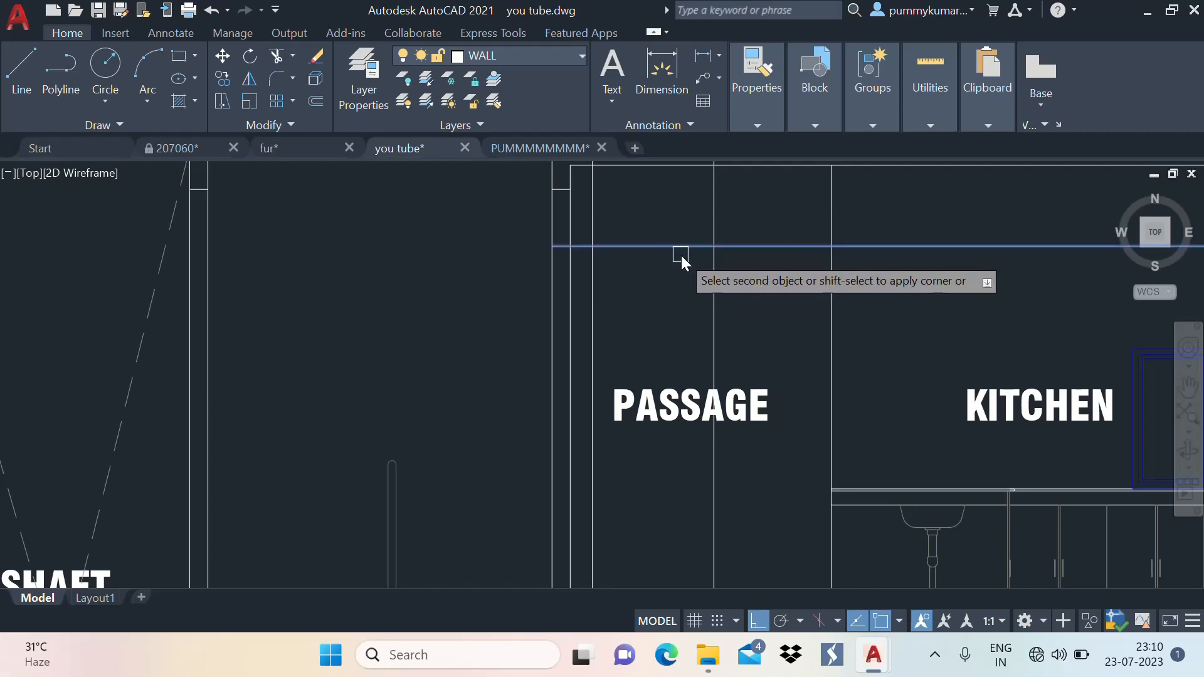
pyautogui.press('Escape')
# Draw the passage door's outline as a rectangle between the two construction lines, from the offset head line to the floor
pyautogui.scroll(-2, 698, 251)
pyautogui.write('REC')
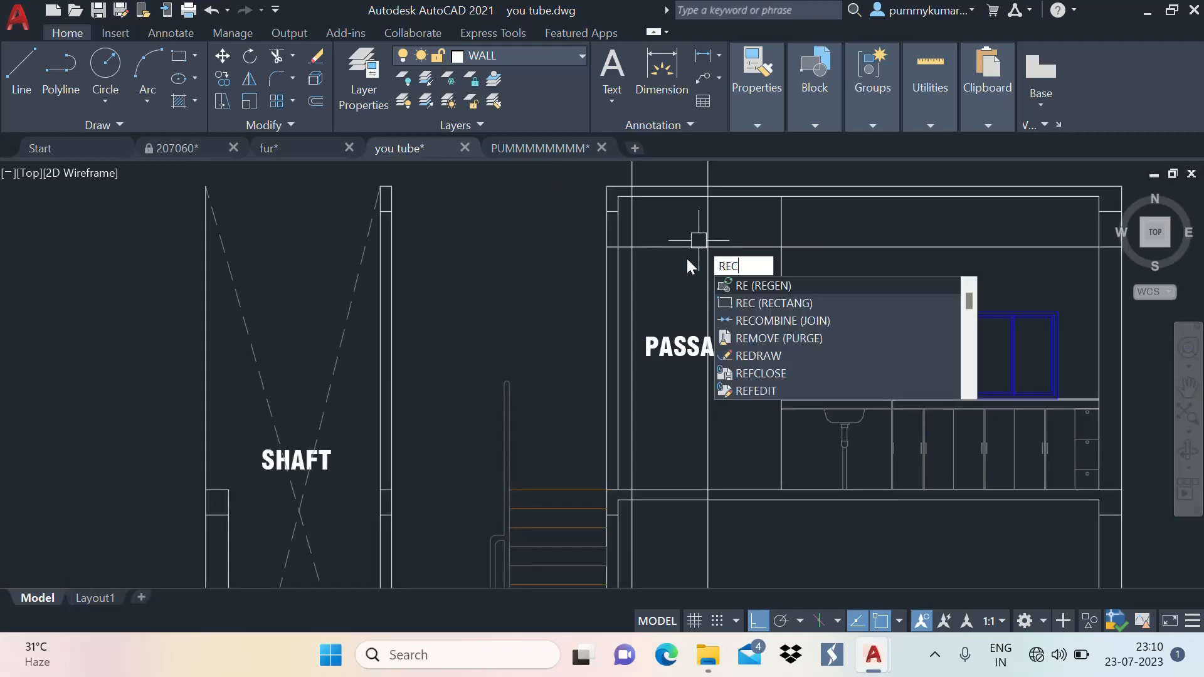
pyautogui.press('Return')
pyautogui.click(633, 248)
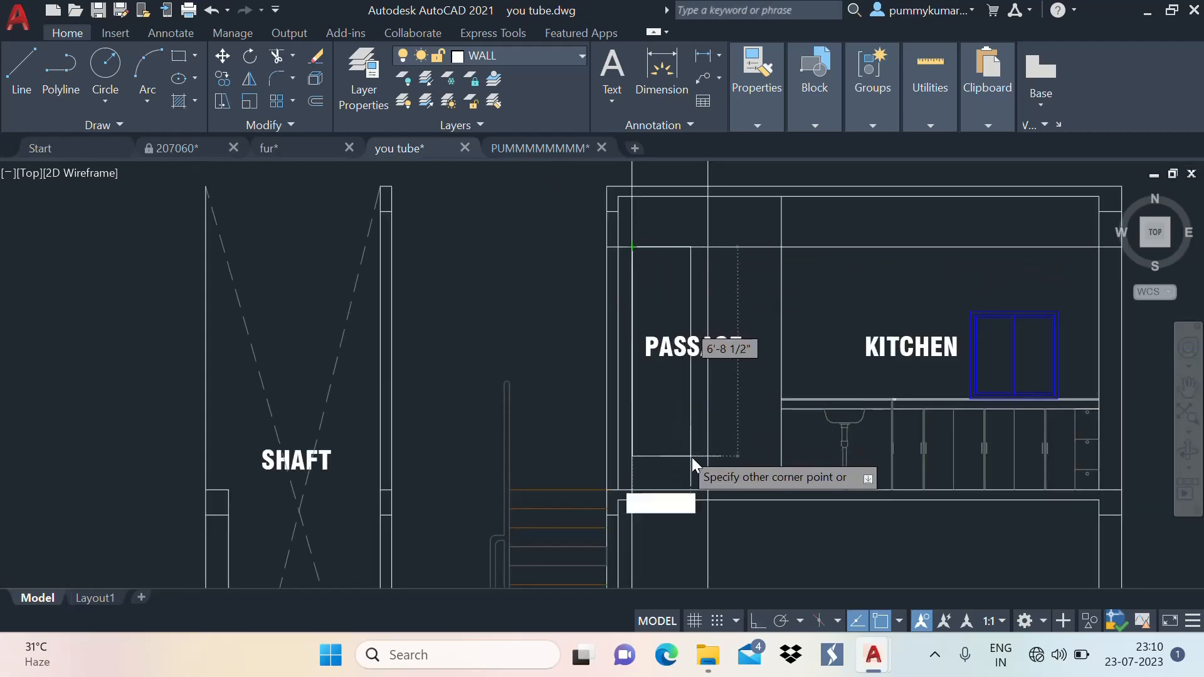
pyautogui.click(708, 489)
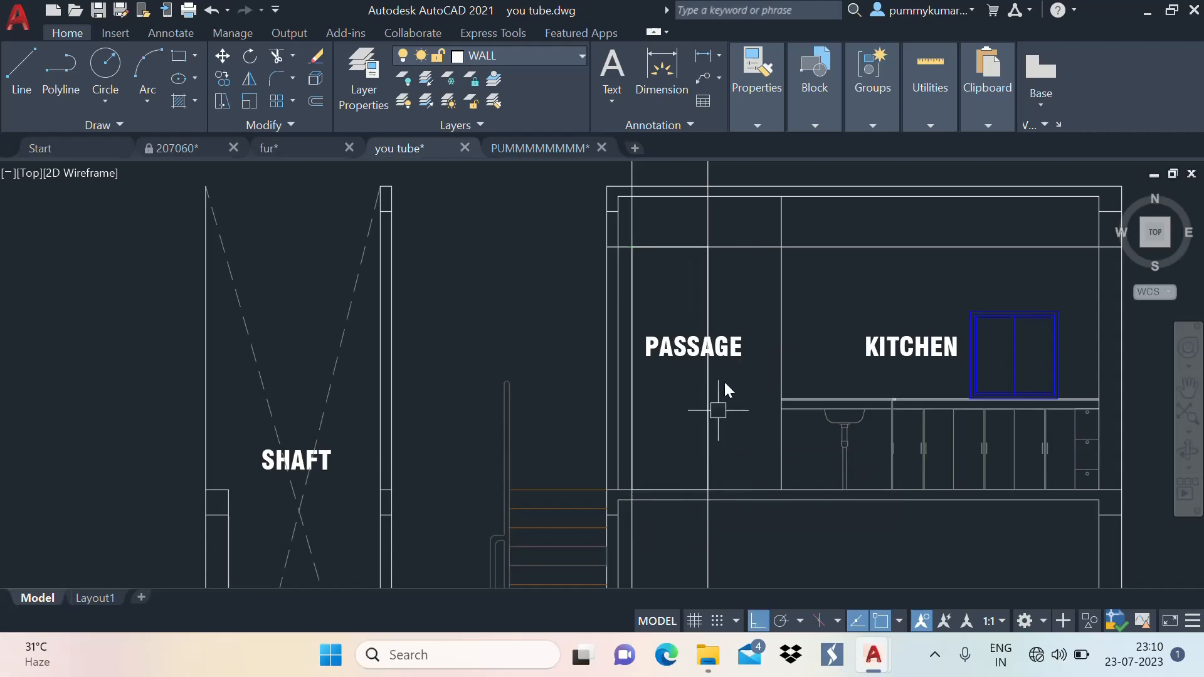
# Delete the offset head line and the two vertical construction lines around the passage door
pyautogui.click(755, 247)
pyautogui.press('Delete')
pyautogui.click(714, 221)
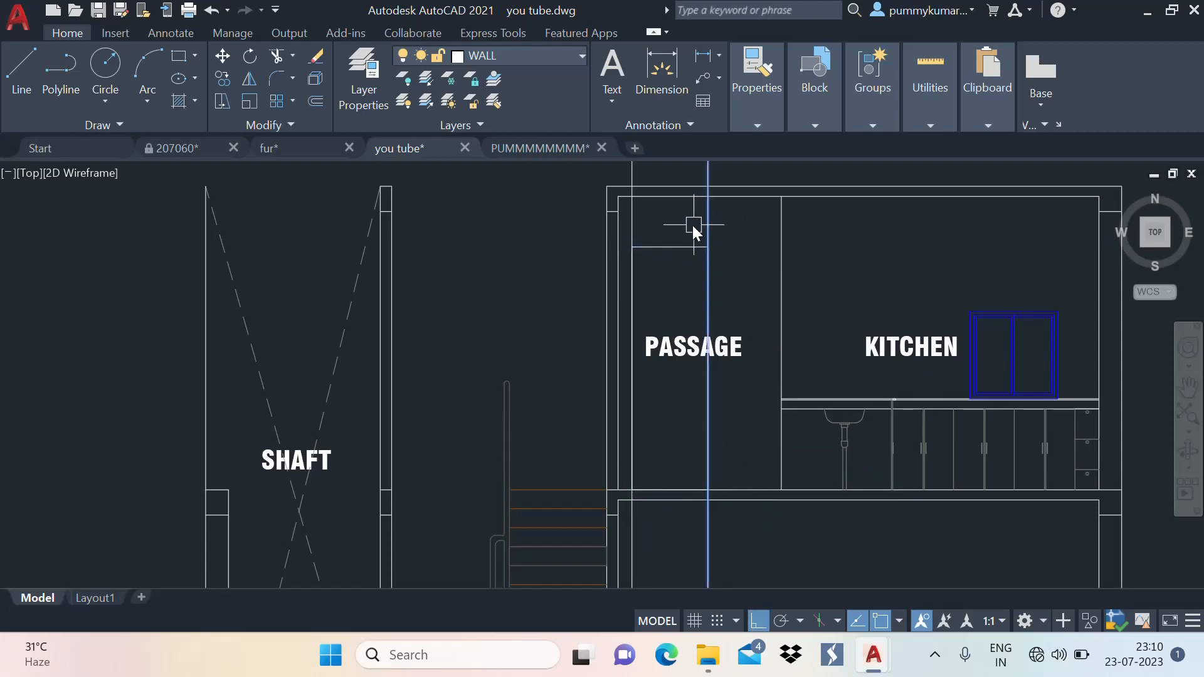
pyautogui.press('Delete')
pyautogui.click(634, 220)
pyautogui.press('Delete')
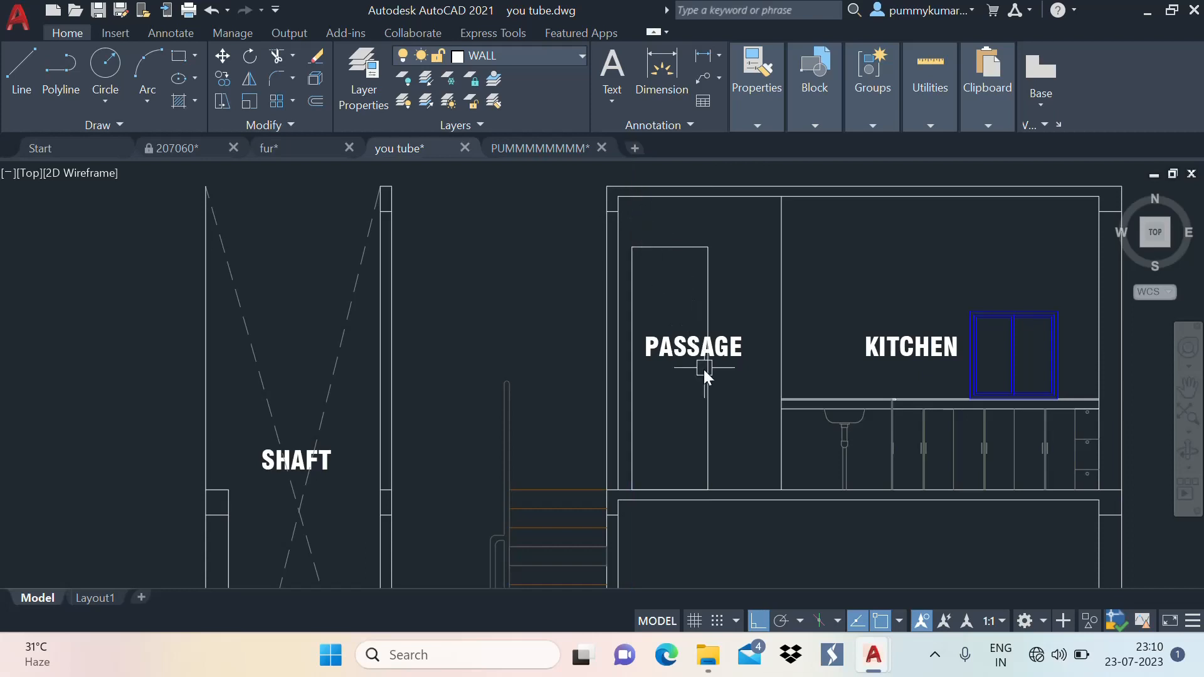
# Move the PASSAGE label straight up, clear of the door outline
pyautogui.moveTo(703, 370); pyautogui.dragTo(726, 344, button='middle')
pyautogui.click(733, 316)
pyautogui.write('m')
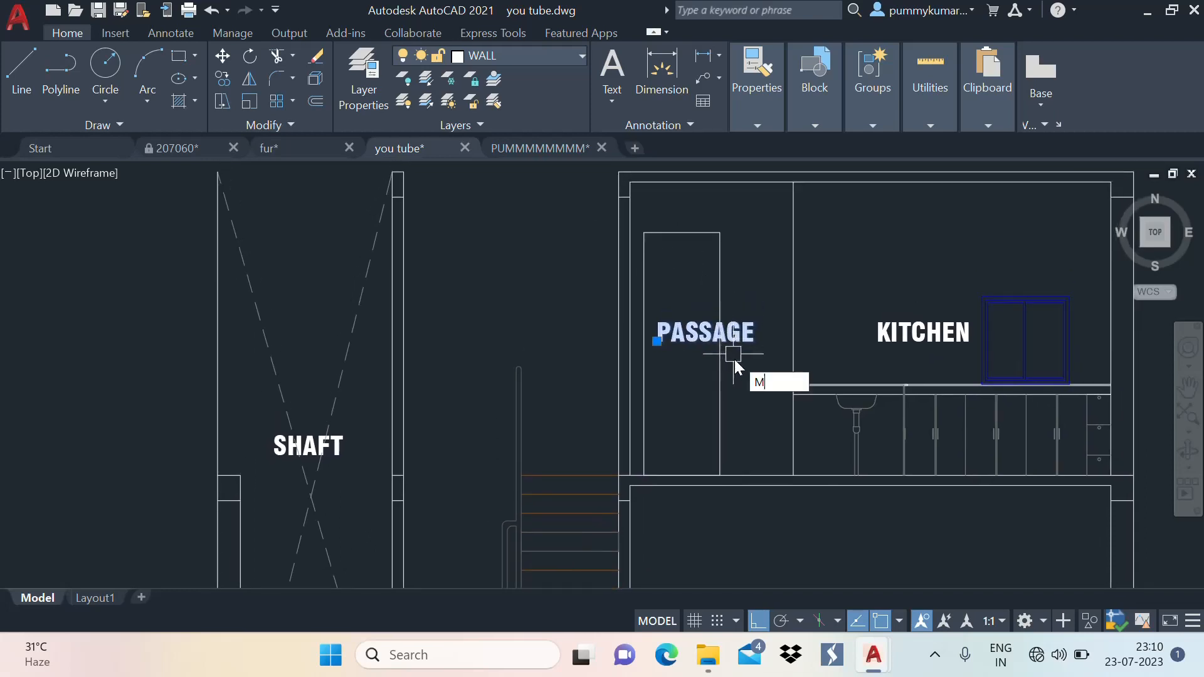
pyautogui.press('Return')
pyautogui.click(724, 351)
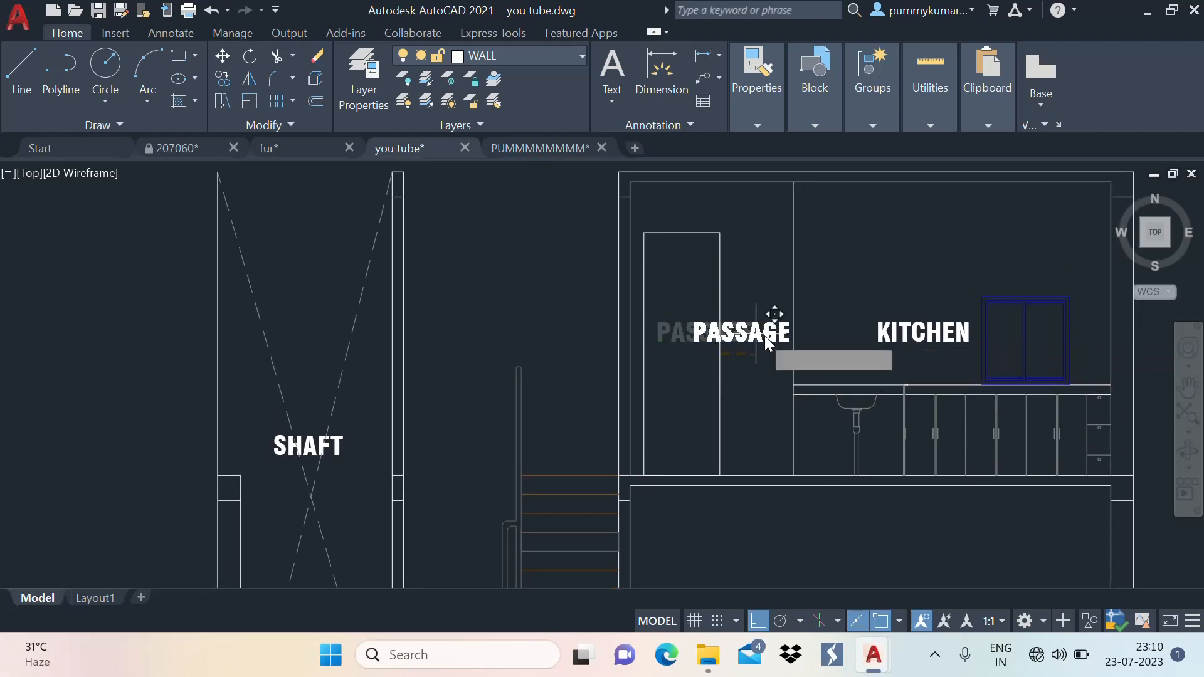
pyautogui.click(726, 224)
# Offset the passage door rectangle inward, and offset the resulting rectangle inward again to form nested frame outlines
pyautogui.moveTo(709, 269); pyautogui.dragTo(725, 247, button='middle')
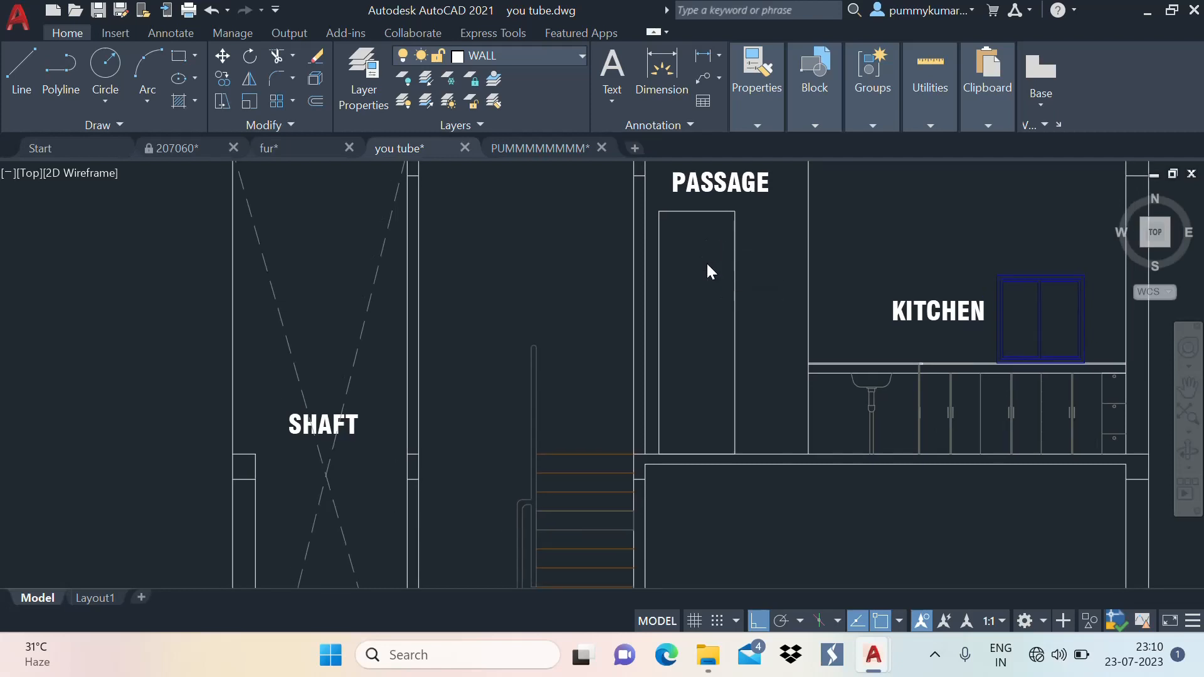
pyautogui.write('o')
pyautogui.press('Return')
pyautogui.press('Return')
pyautogui.click(717, 216)
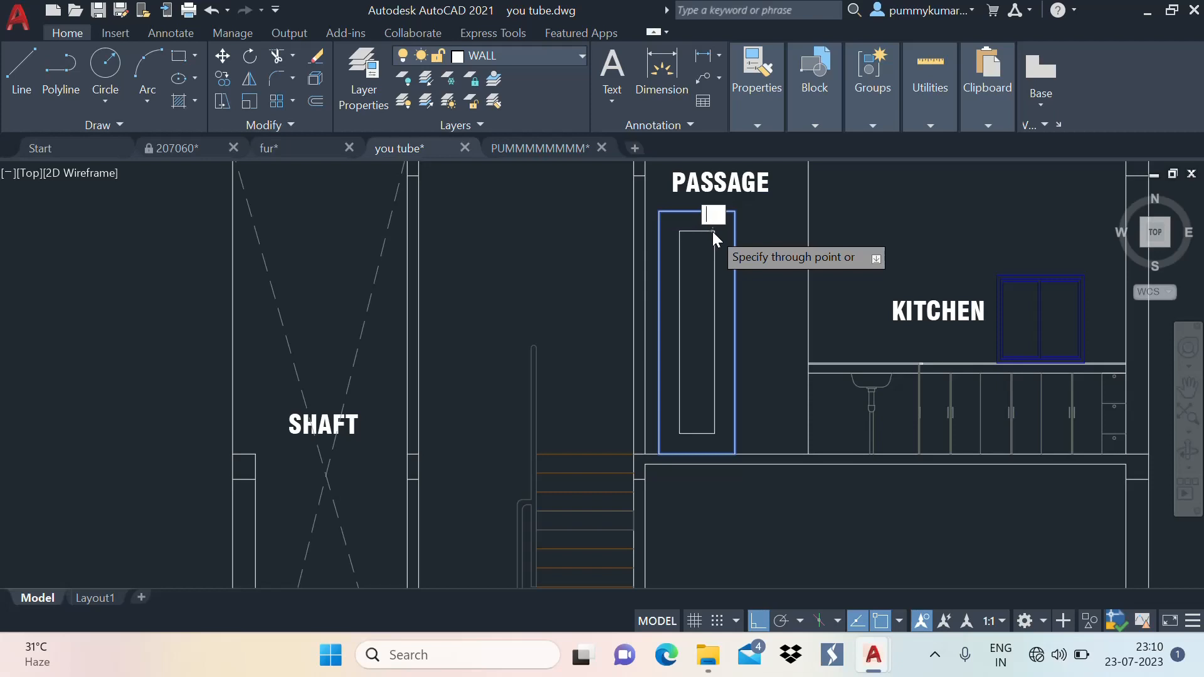
pyautogui.press('Return')
pyautogui.scroll(5, 709, 232)
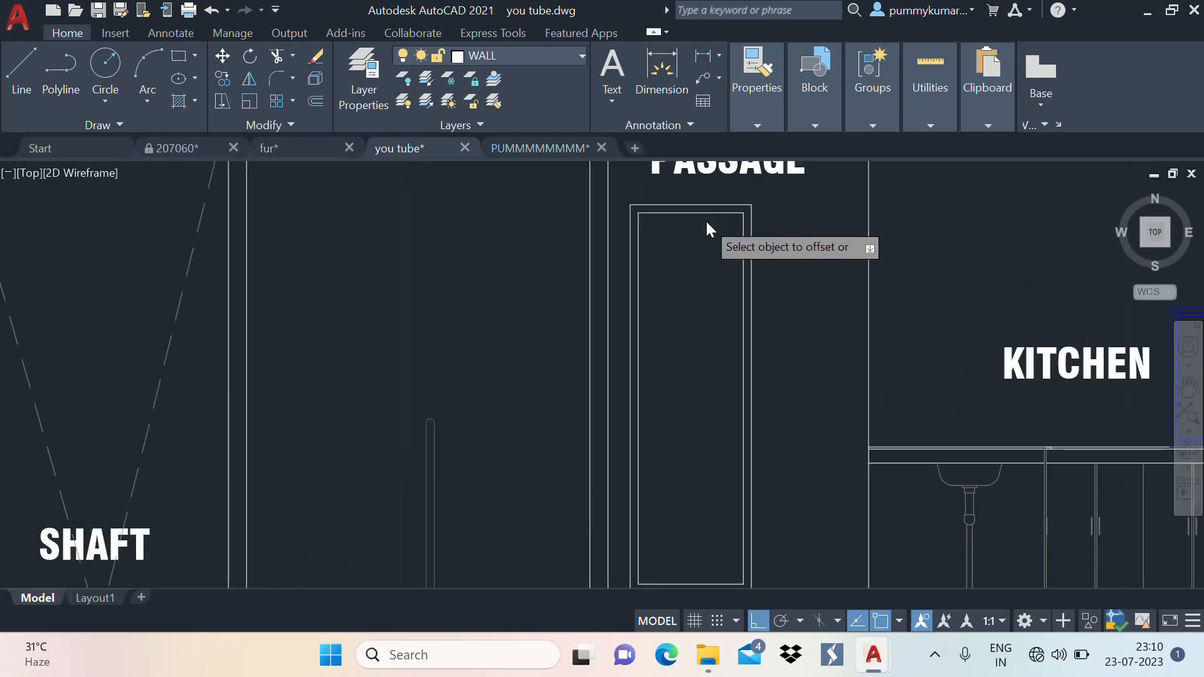
pyautogui.click(721, 208)
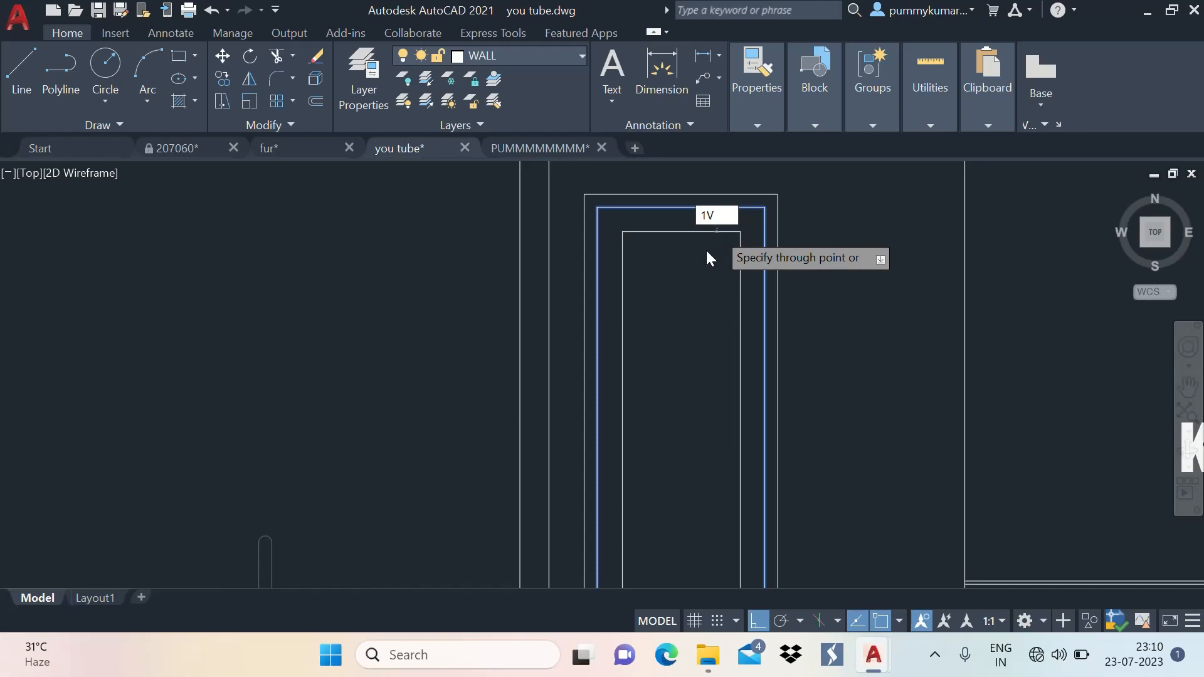
pyautogui.press('Return')
pyautogui.scroll(-2, 724, 201)
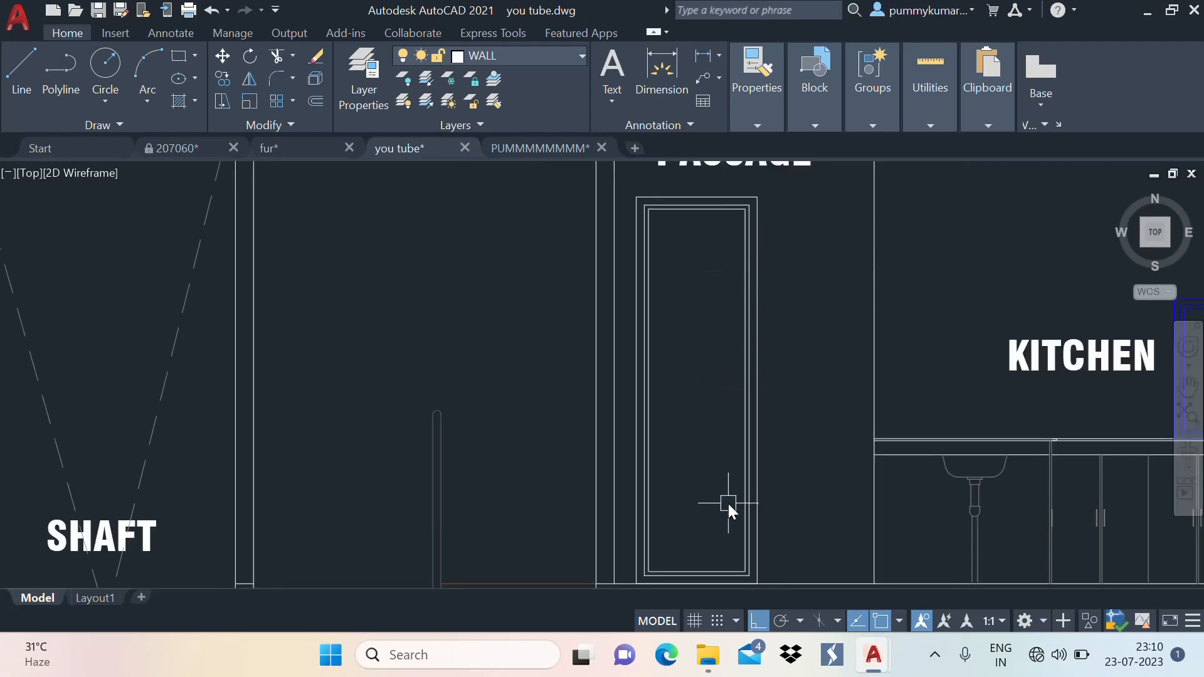
# Stretch the bottom edge of the door's middle rectangle down to the floor line
pyautogui.moveTo(725, 502); pyautogui.dragTo(703, 294, button='middle')
pyautogui.scroll(4, 646, 396)
pyautogui.click(721, 355)
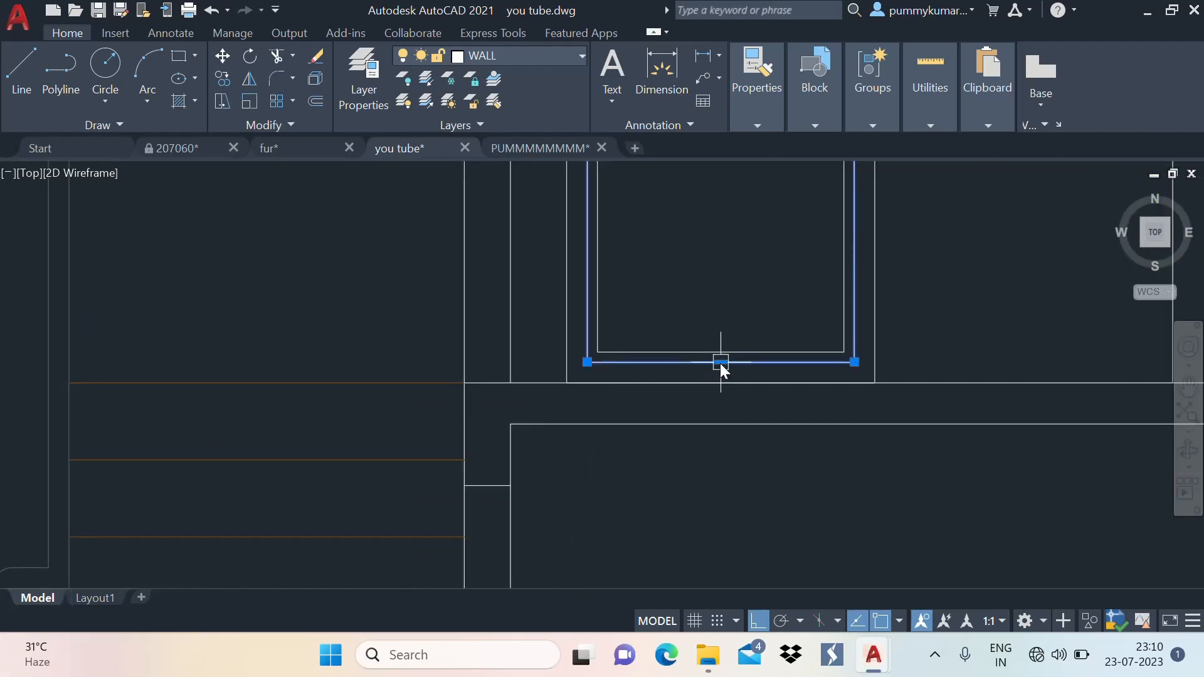
pyautogui.press('Escape')
pyautogui.click(716, 362)
pyautogui.click(721, 362)
pyautogui.click(718, 389)
pyautogui.scroll(-6, 716, 419)
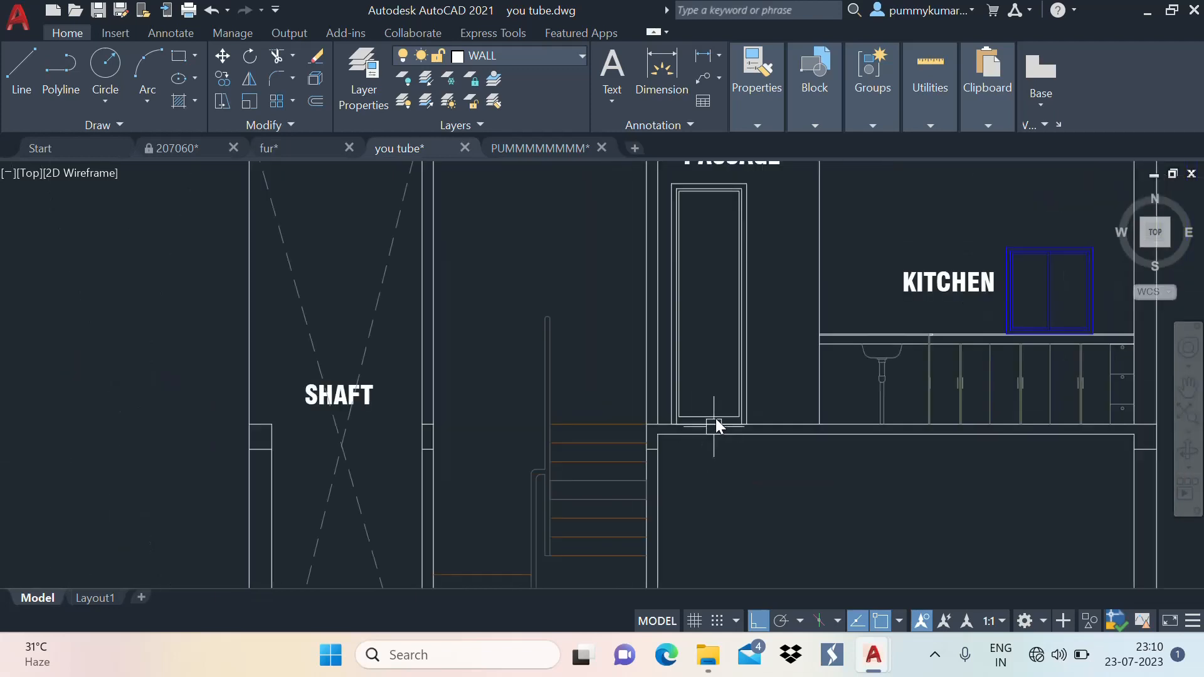
pyautogui.scroll(2, 718, 427)
pyautogui.moveTo(724, 356); pyautogui.dragTo(732, 393, button='middle')
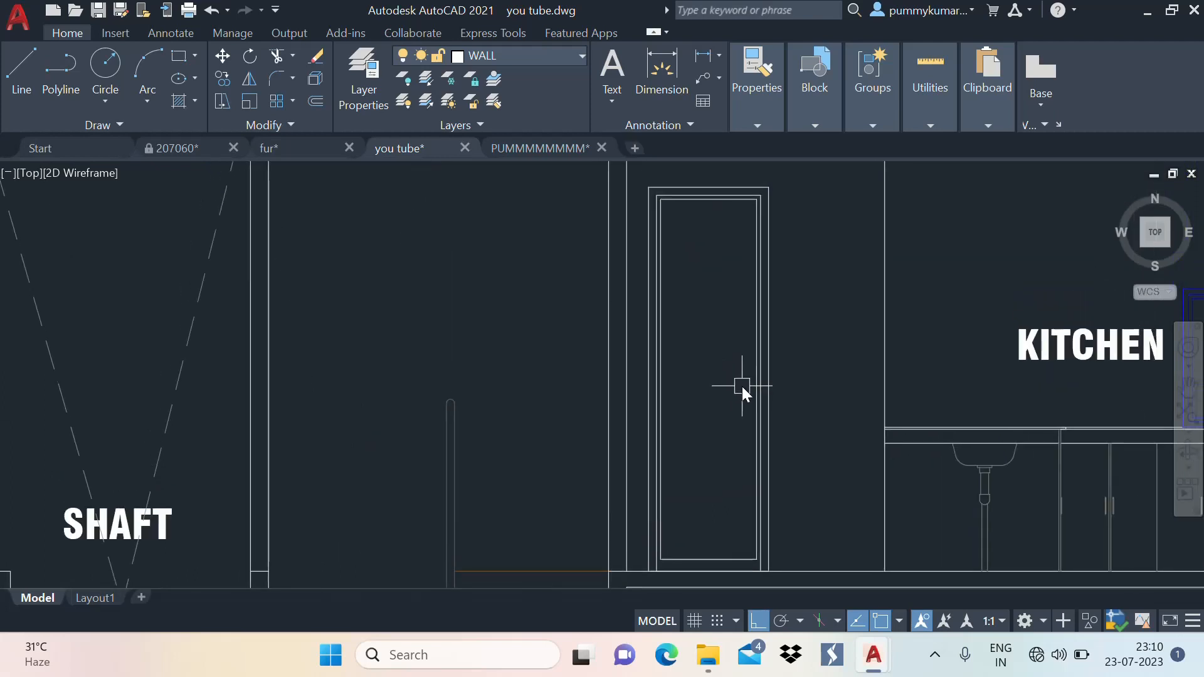
# Switch to the finished reference section and examine the passage door's frame and inner panel
pyautogui.click(533, 149)
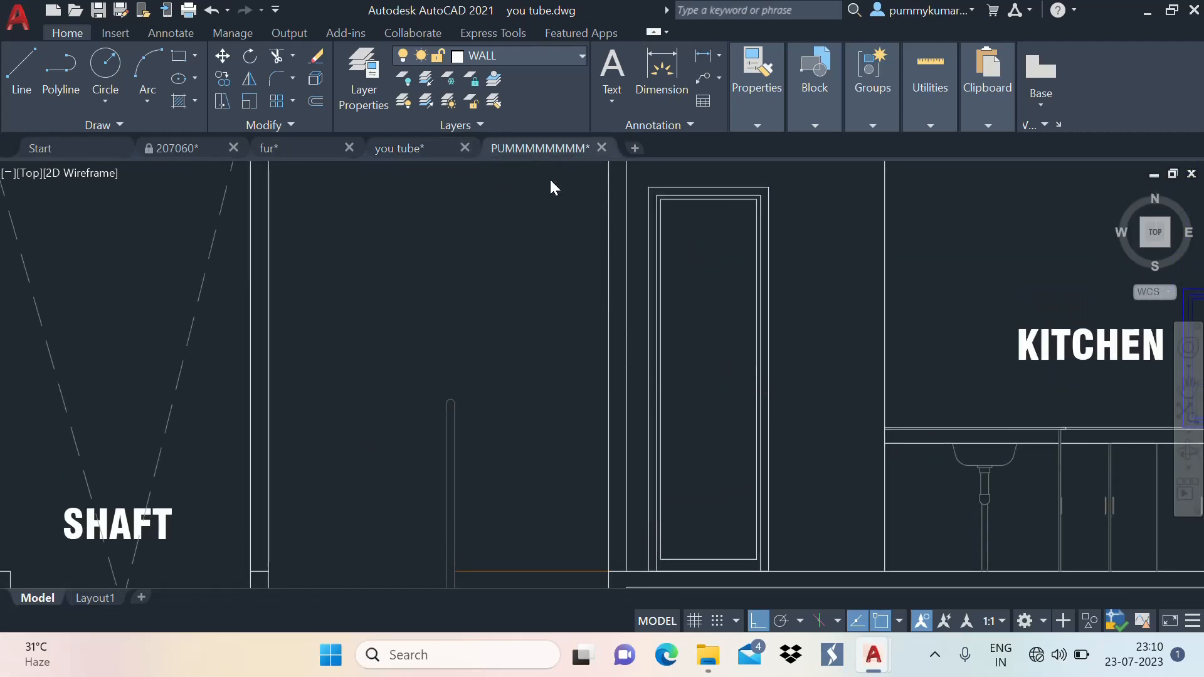
pyautogui.scroll(5, 567, 382)
pyautogui.scroll(-5, 470, 360)
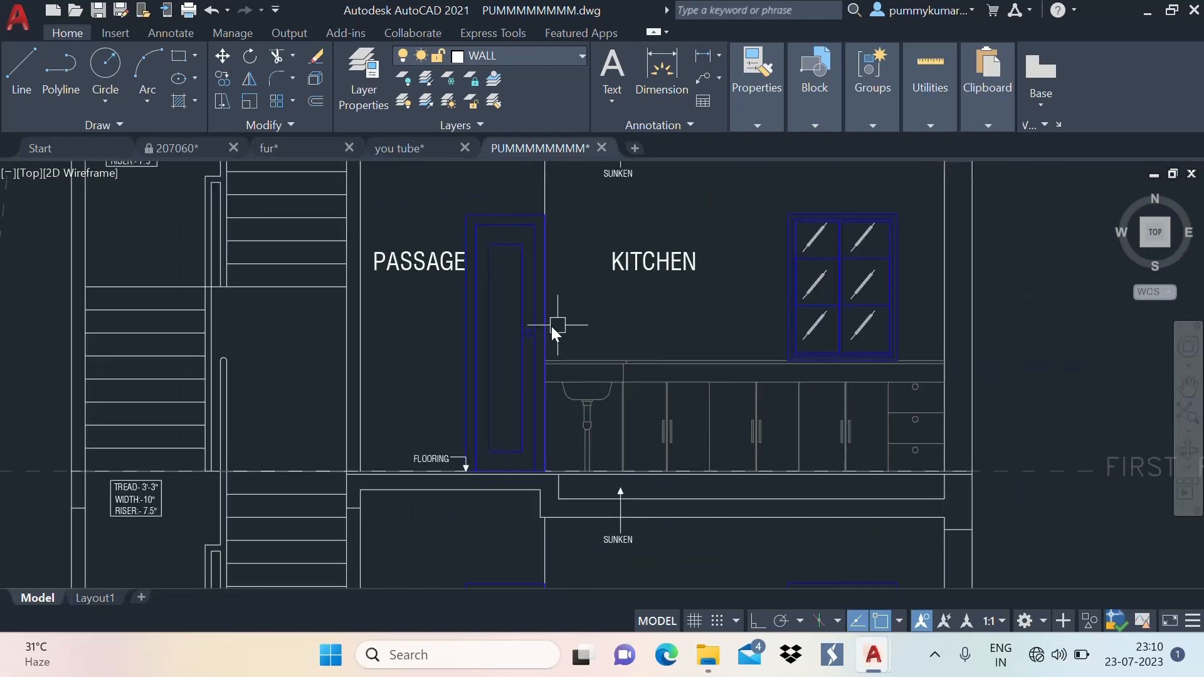
# Return to the working drawing and draw a door knob circle of about 1 1/2" radius near the passage door's right edge
pyautogui.moveTo(498, 251); pyautogui.dragTo(506, 264, button='middle')
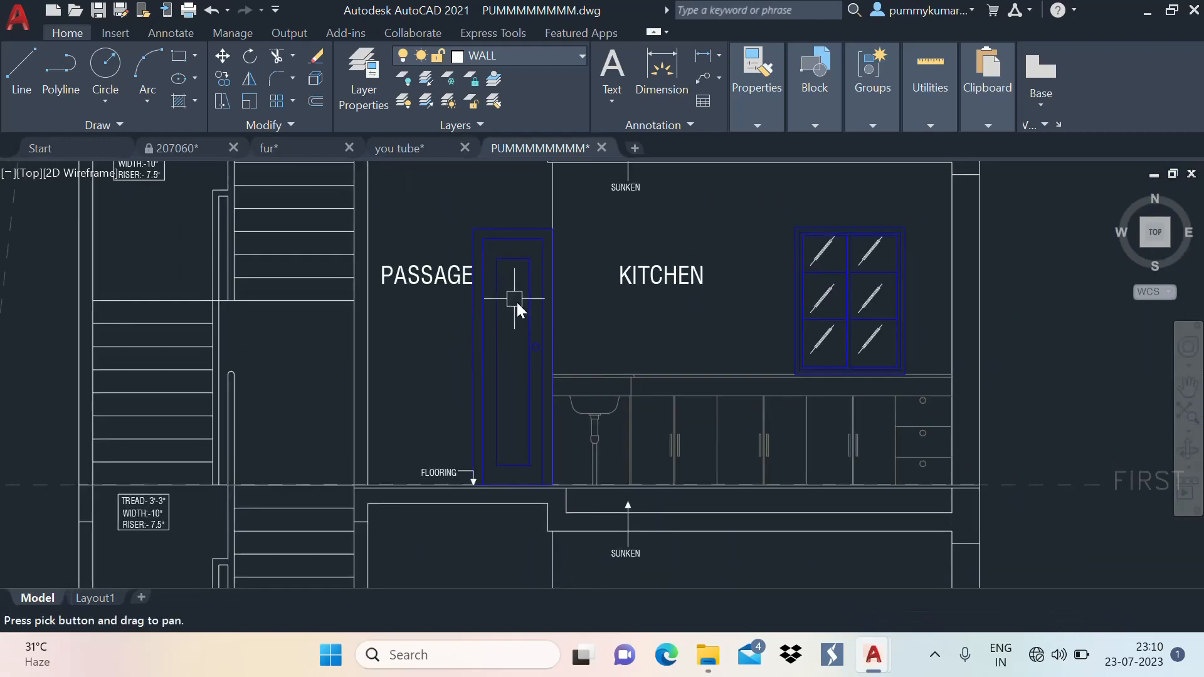
pyautogui.click(396, 148)
pyautogui.scroll(5, 728, 433)
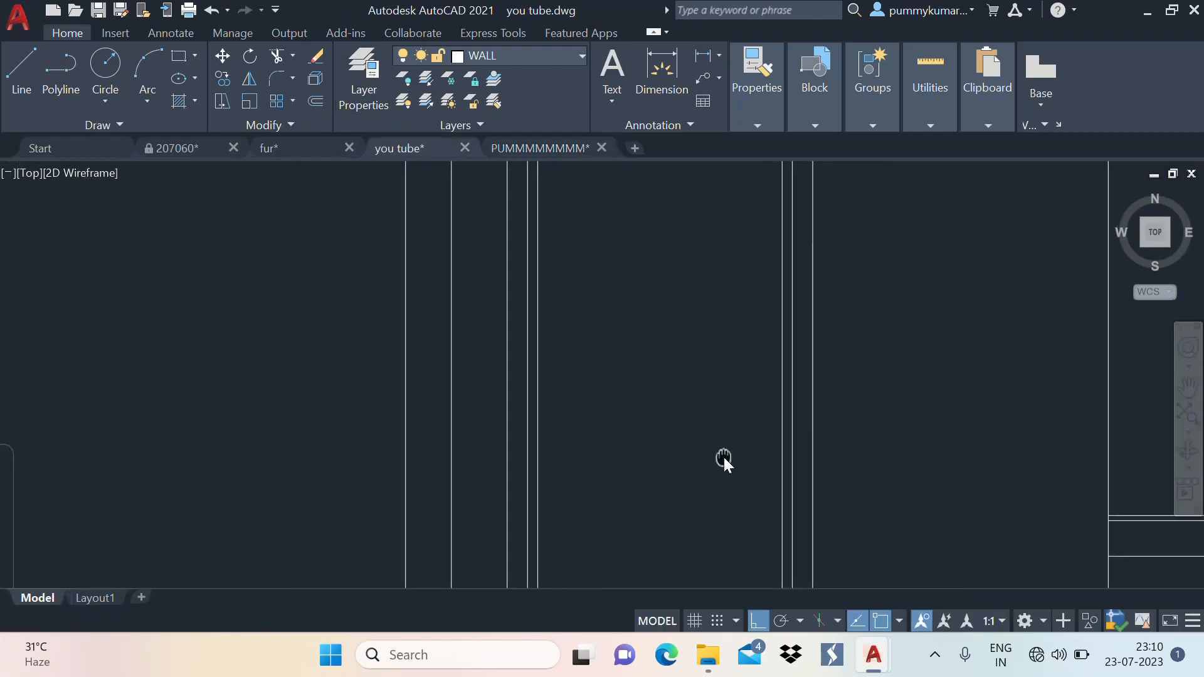
pyautogui.write('c')
pyautogui.press('Return')
pyautogui.scroll(-5, 719, 319)
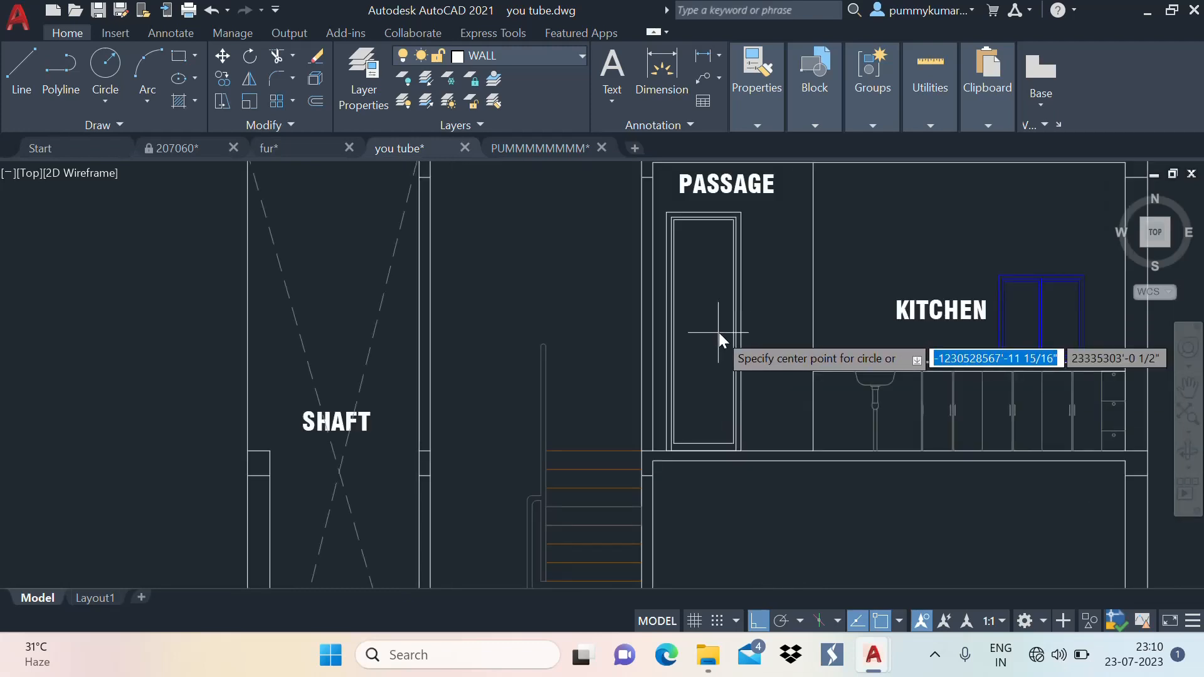
pyautogui.scroll(5, 724, 325)
pyautogui.click(721, 335)
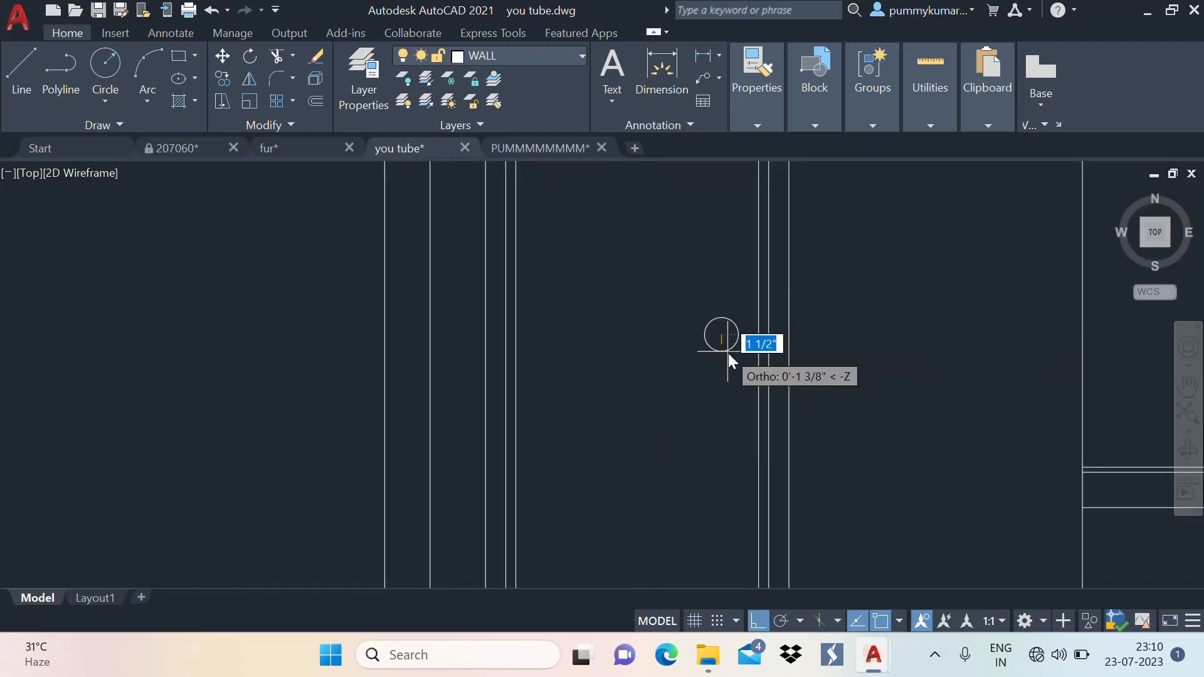
pyautogui.click(728, 355)
# Assign the passage door's frame rectangles and knob circle to the WIN ELE layer
pyautogui.scroll(-4, 729, 344)
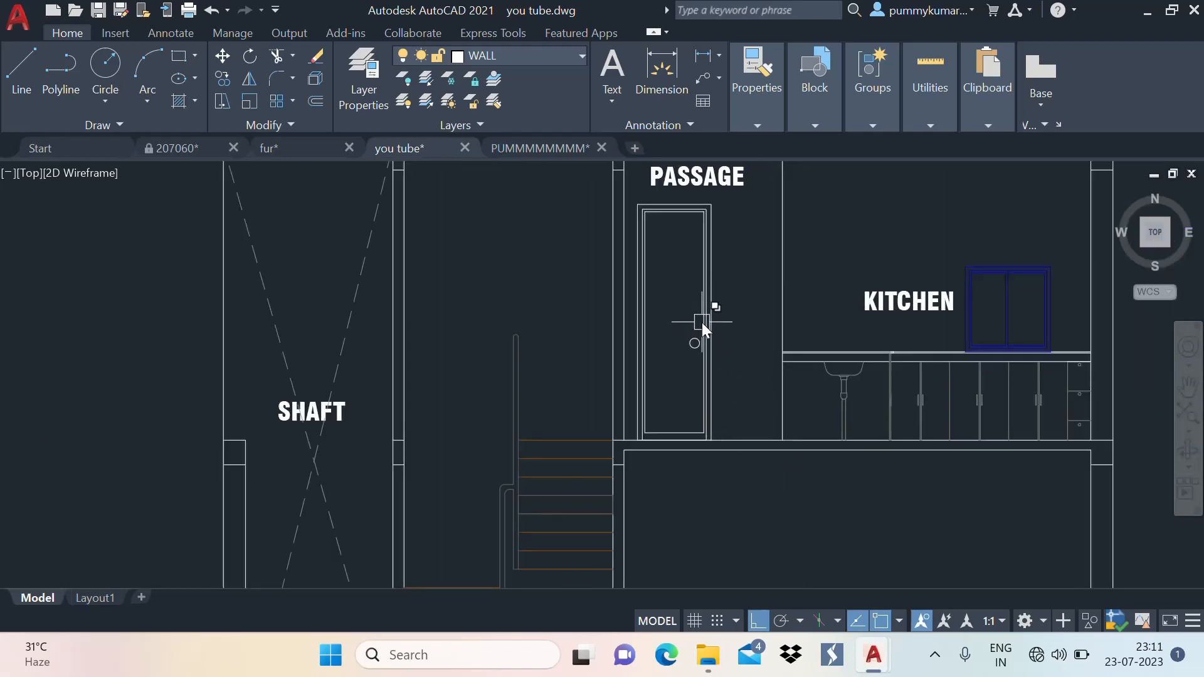
pyautogui.click(730, 361)
pyautogui.click(674, 273)
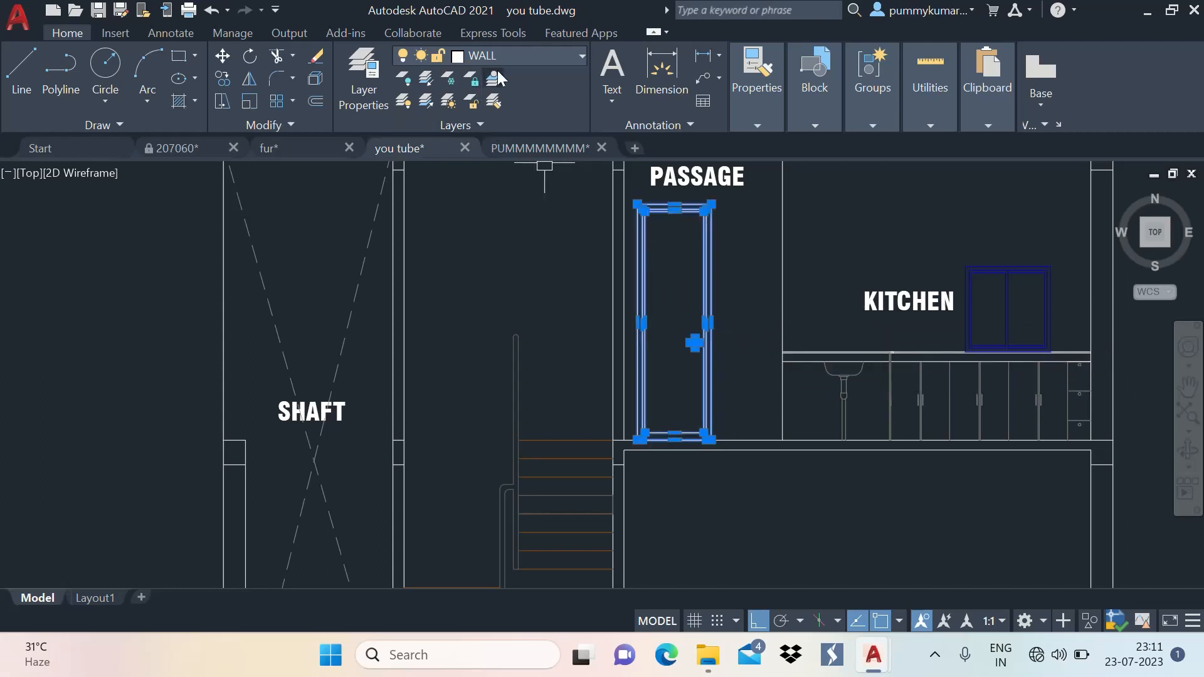
pyautogui.click(523, 57)
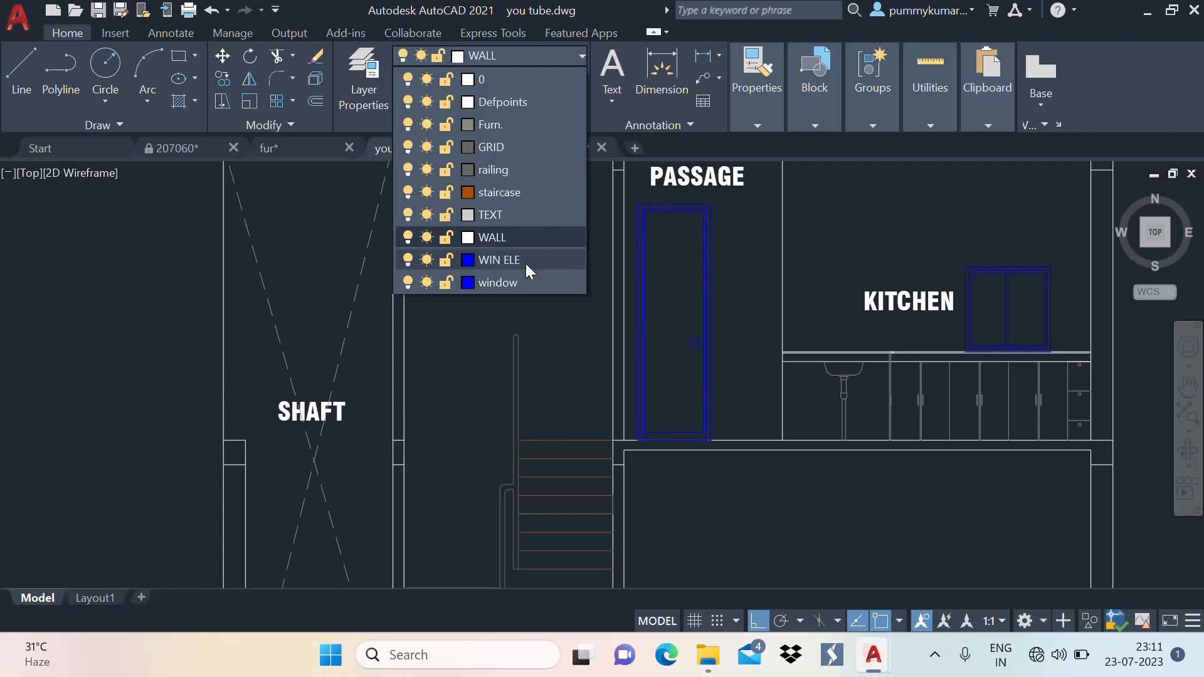
pyautogui.click(526, 263)
pyautogui.press('Escape')
pyautogui.moveTo(715, 396); pyautogui.dragTo(693, 413, button='middle')
pyautogui.moveTo(925, 359); pyautogui.dragTo(850, 365, button='middle')
pyautogui.moveTo(699, 270); pyautogui.dragTo(791, 257, button='middle')
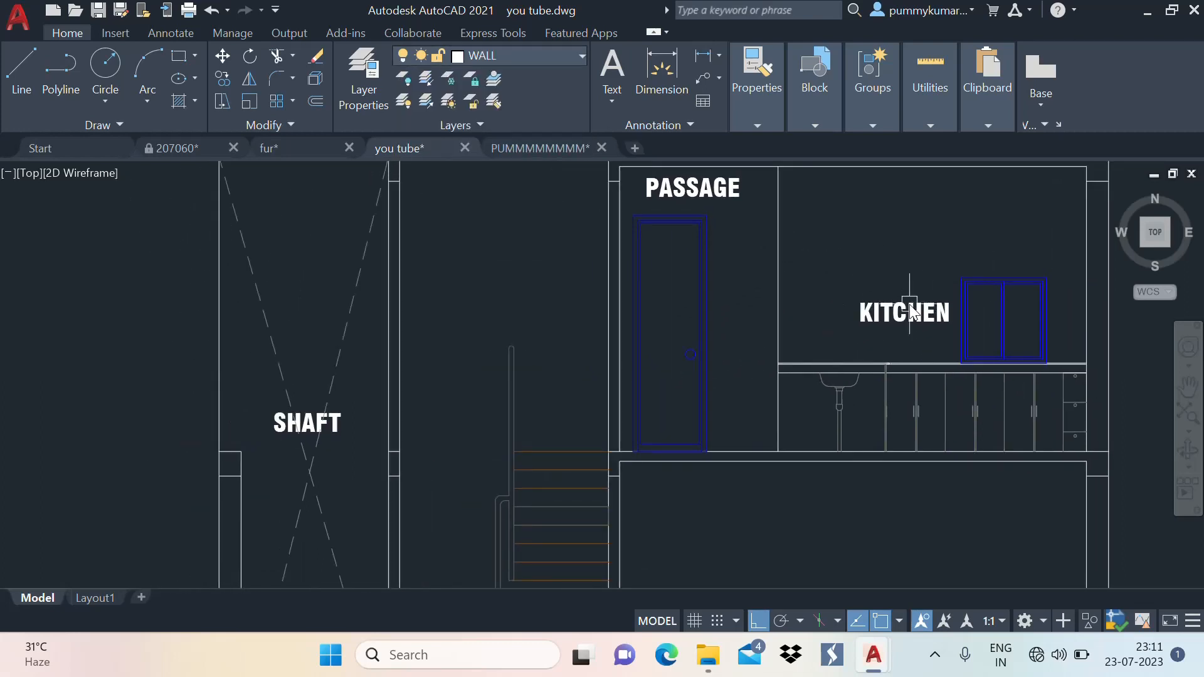
# Look at the Door Elevation - Imperial sample in the architectural tool palette, and close the palette
pyautogui.scroll(-2, 907, 306)
pyautogui.moveTo(903, 310); pyautogui.dragTo(752, 340, button='middle')
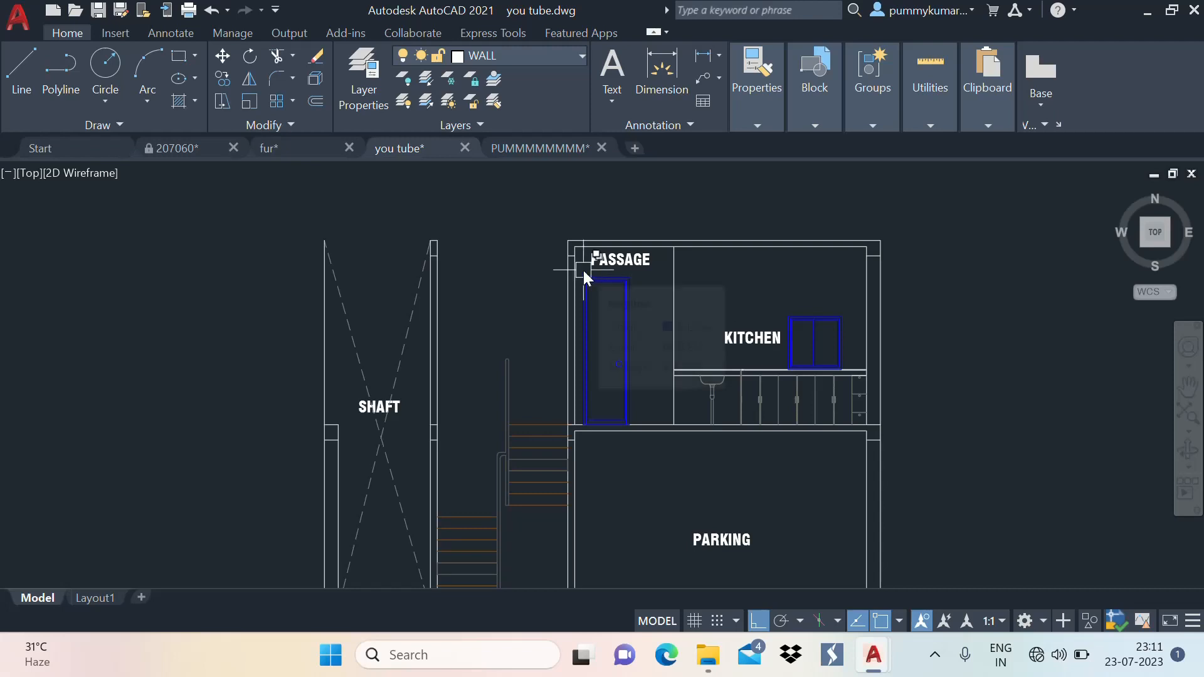
pyautogui.hotkey('ctrl', '3')
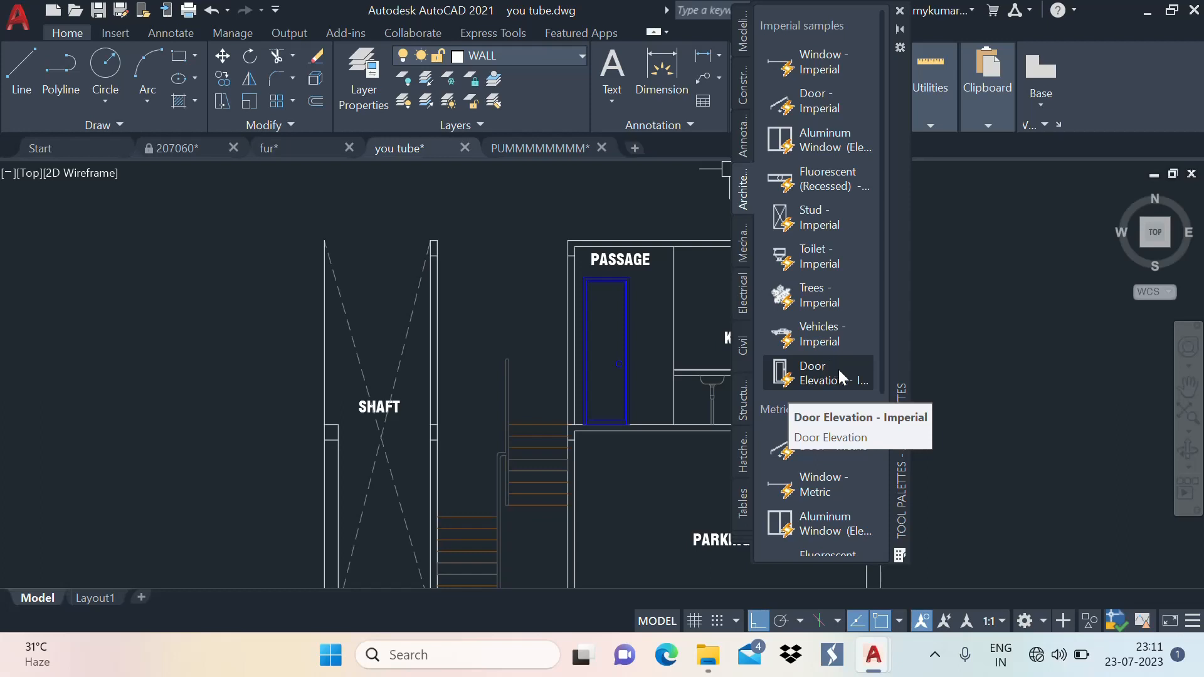
pyautogui.click(901, 11)
# Examine the kitchen in the floor plan and the floor slab between the kitchen and parking in the section
pyautogui.scroll(-3, 696, 253)
pyautogui.scroll(2, 677, 268)
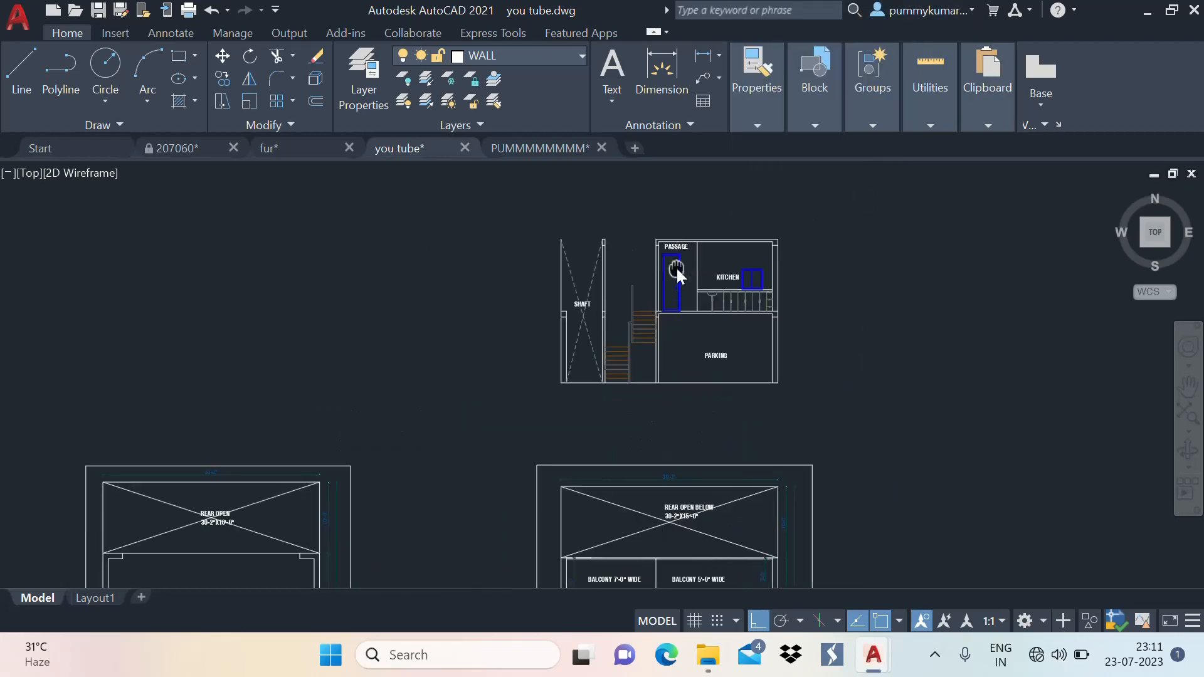
pyautogui.scroll(4, 803, 292)
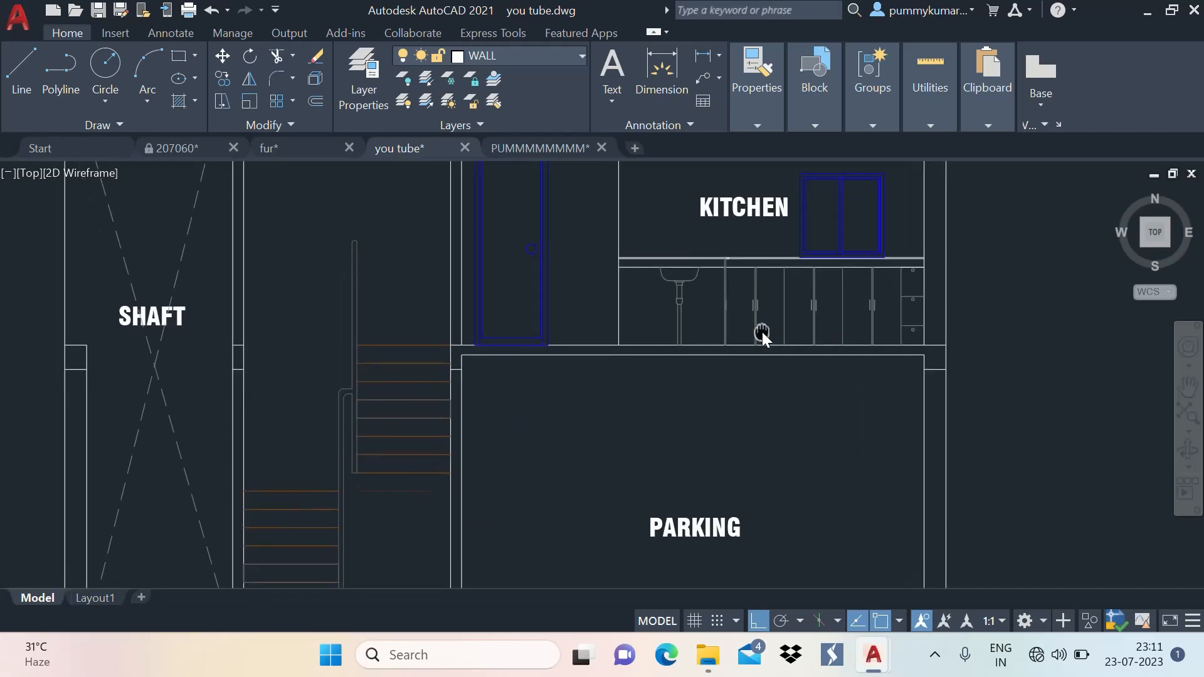
pyautogui.scroll(-2, 713, 360)
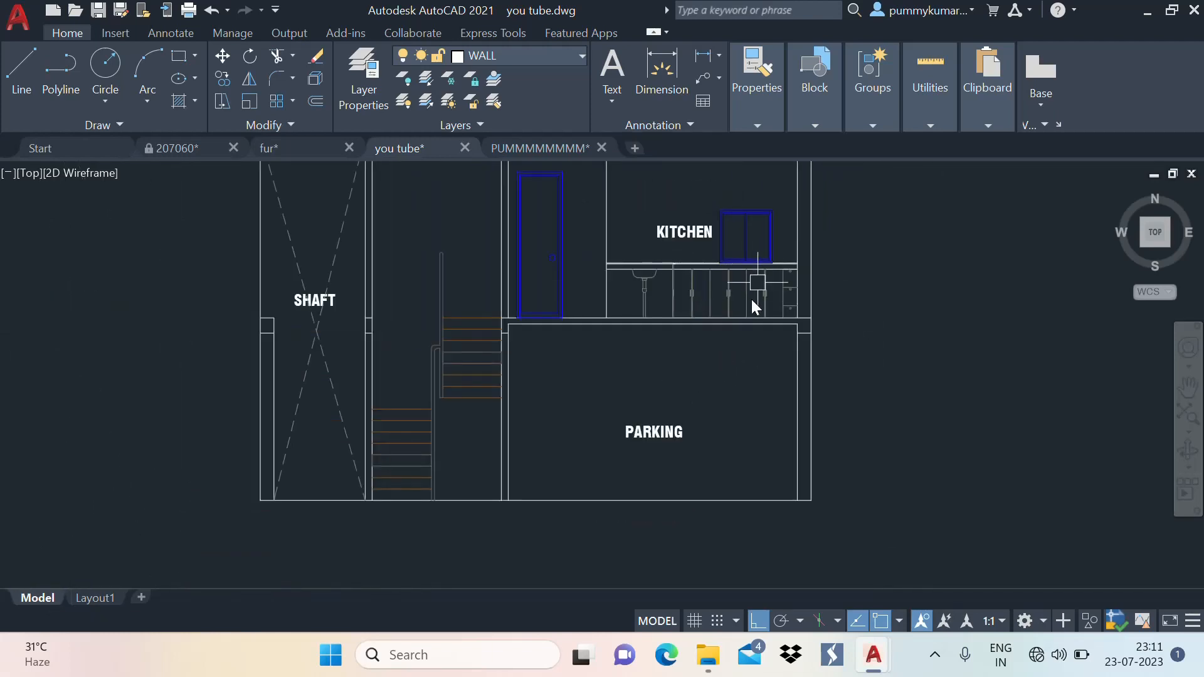
pyautogui.scroll(-2, 721, 336)
pyautogui.scroll(2, 691, 336)
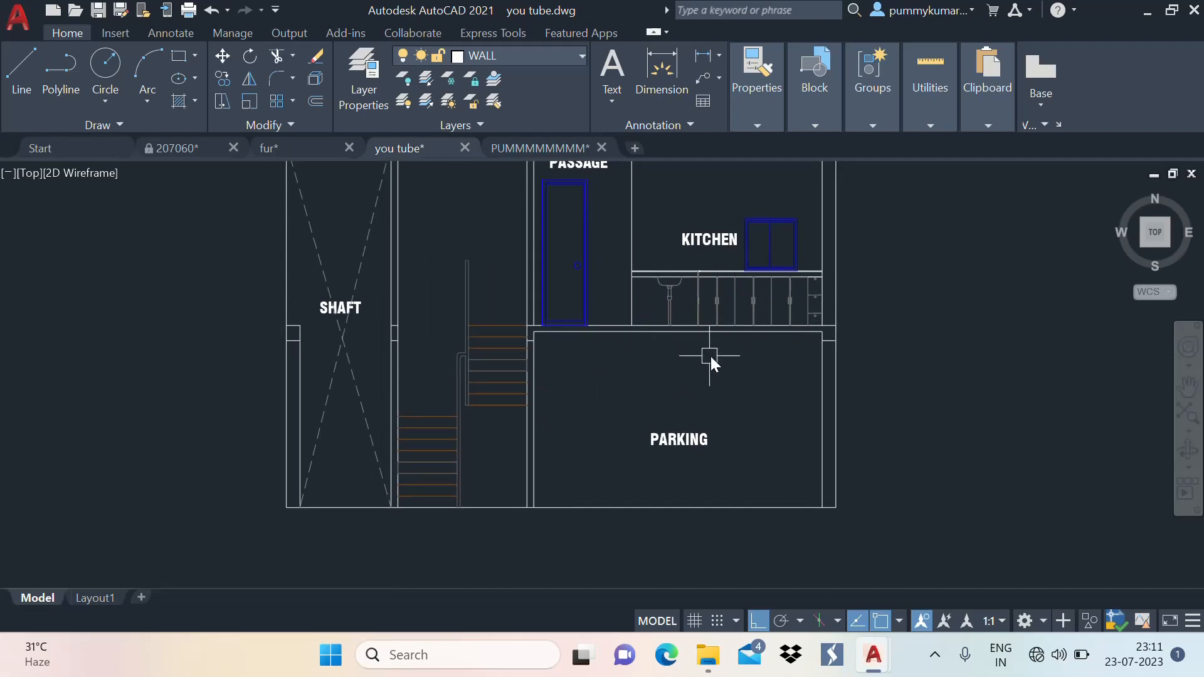
pyautogui.scroll(-3, 703, 245)
pyautogui.scroll(5, 712, 437)
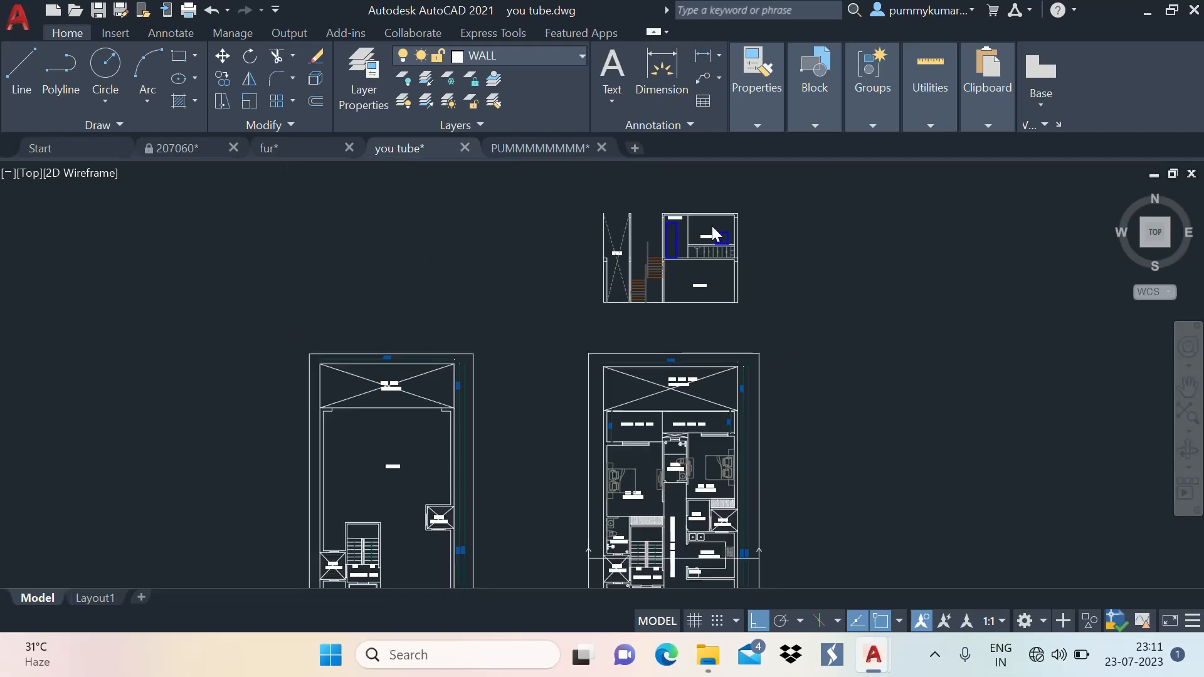
pyautogui.moveTo(713, 436); pyautogui.dragTo(620, 413, button='middle')
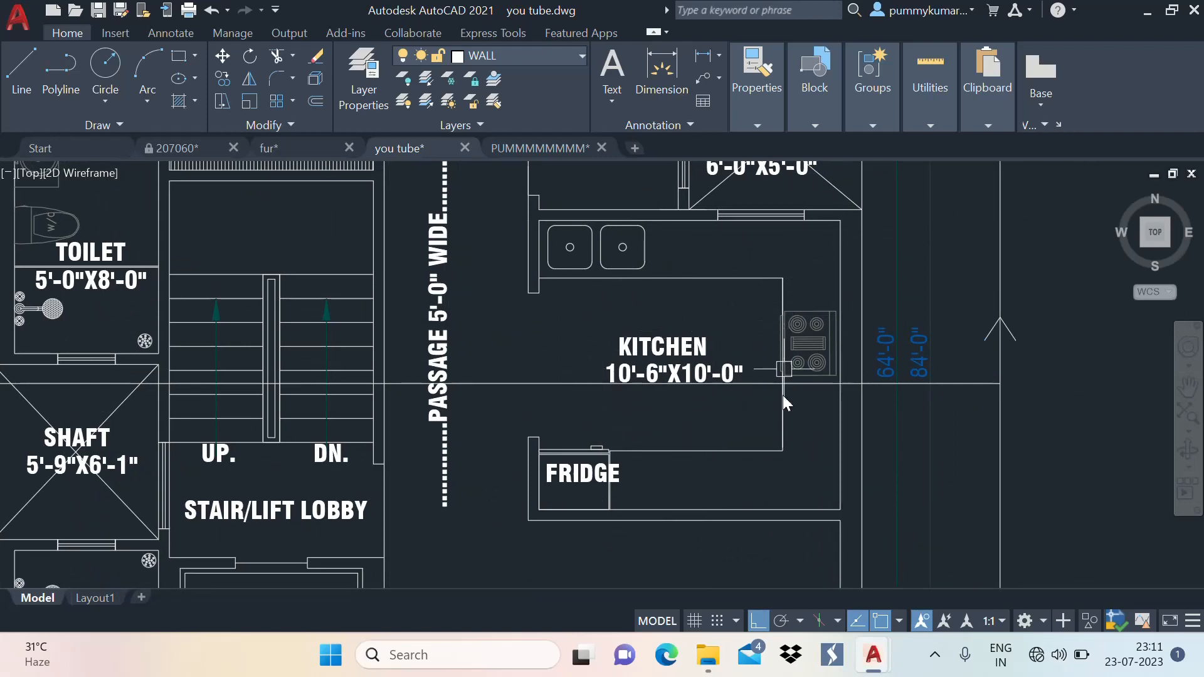
pyautogui.scroll(-6, 735, 288)
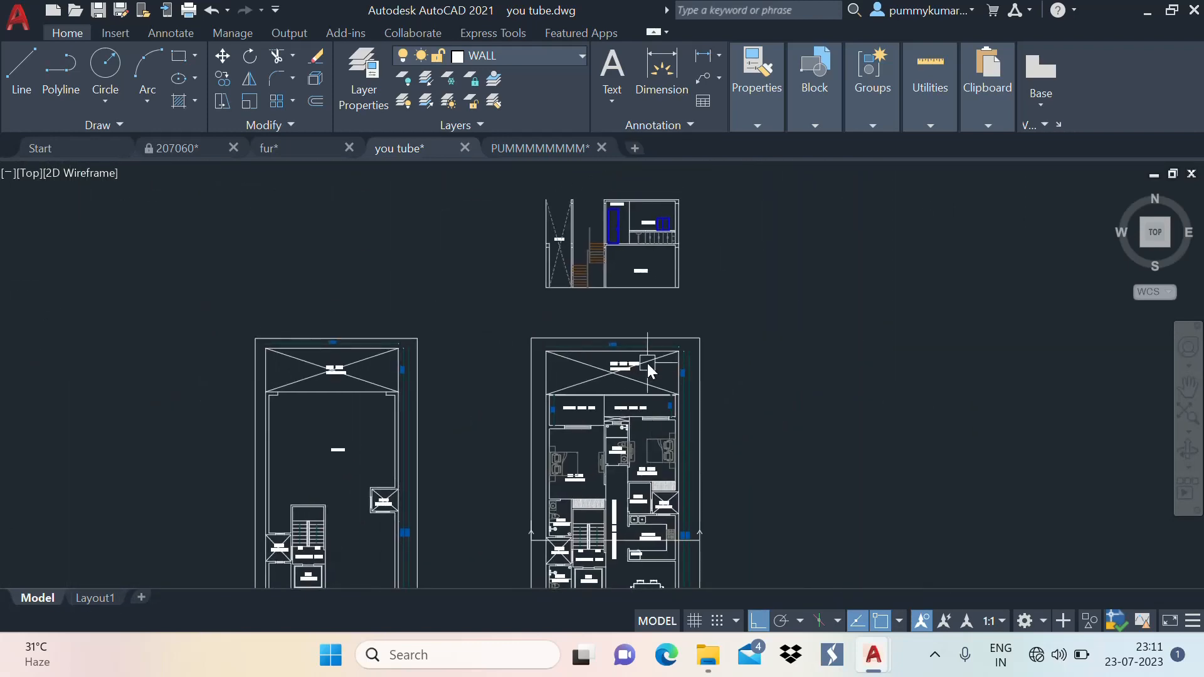
pyautogui.scroll(6, 648, 242)
pyautogui.scroll(2, 648, 242)
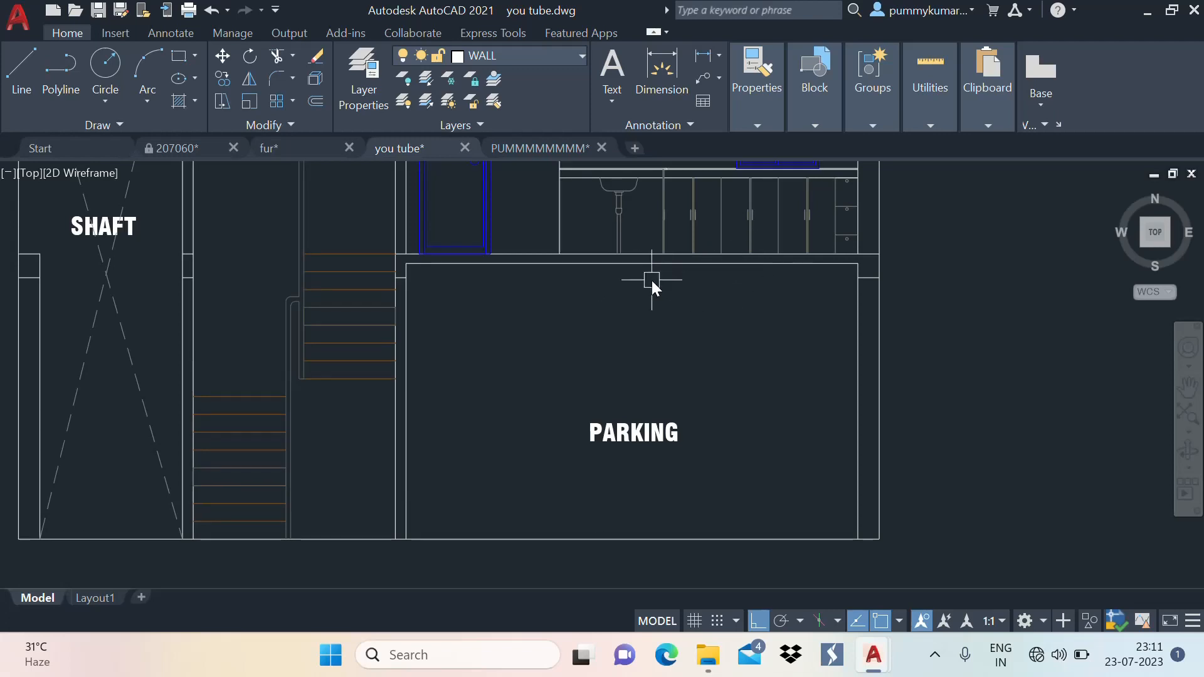
# Switch to the finished reference section and measure the depth of the sunken slab under the kitchen
pyautogui.click(541, 149)
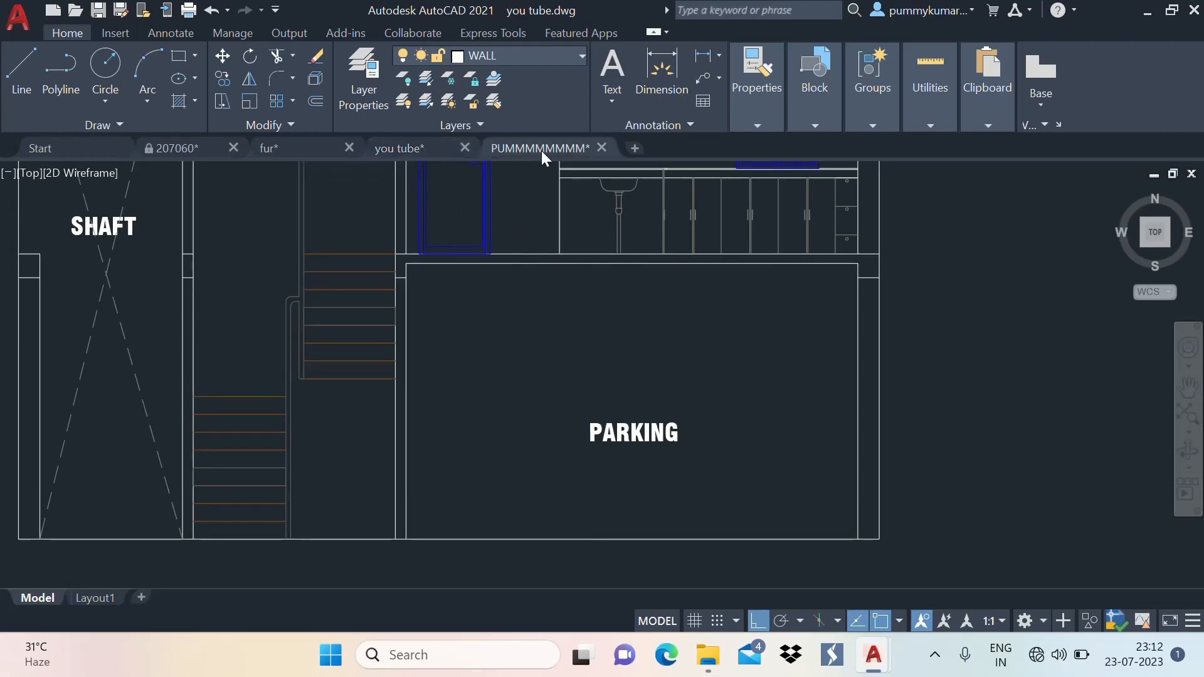
pyautogui.click(659, 73)
pyautogui.scroll(4, 665, 527)
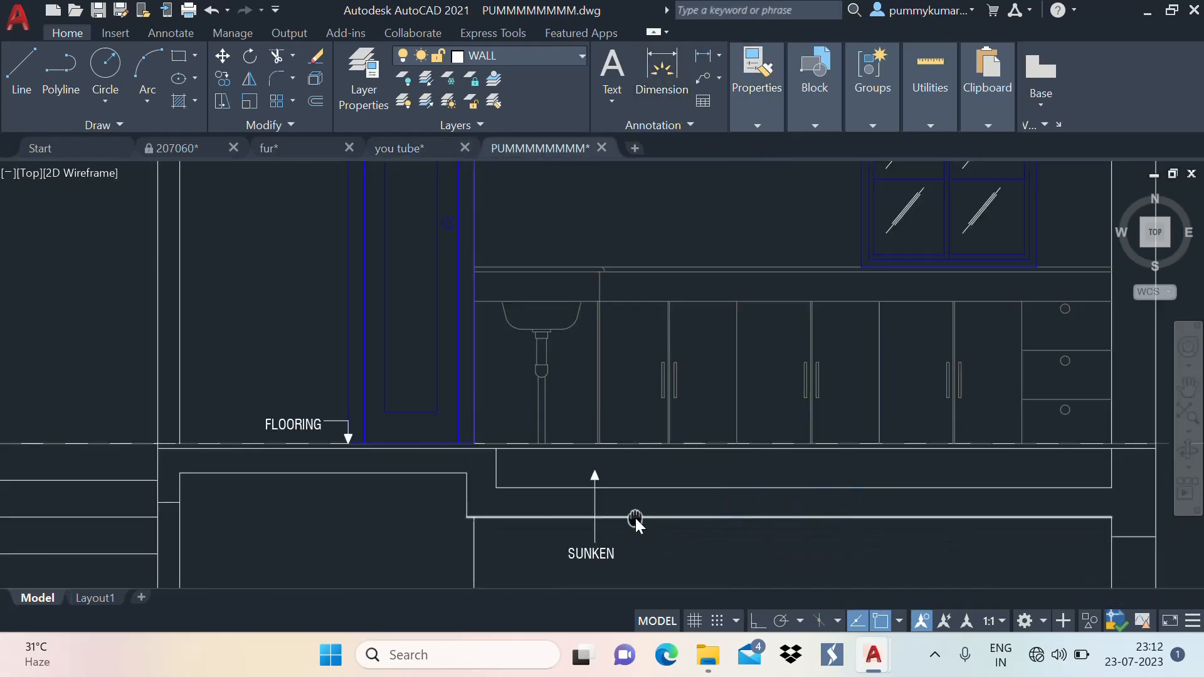
pyautogui.click(445, 397)
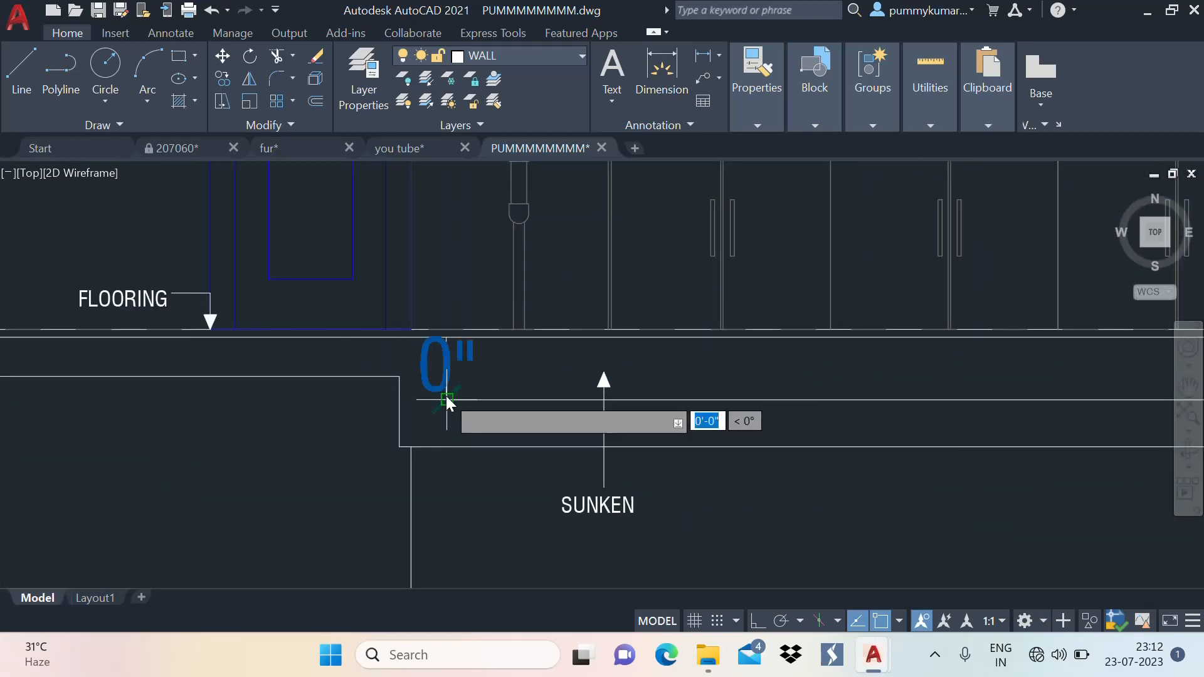
pyautogui.click(450, 335)
pyautogui.scroll(-6, 537, 359)
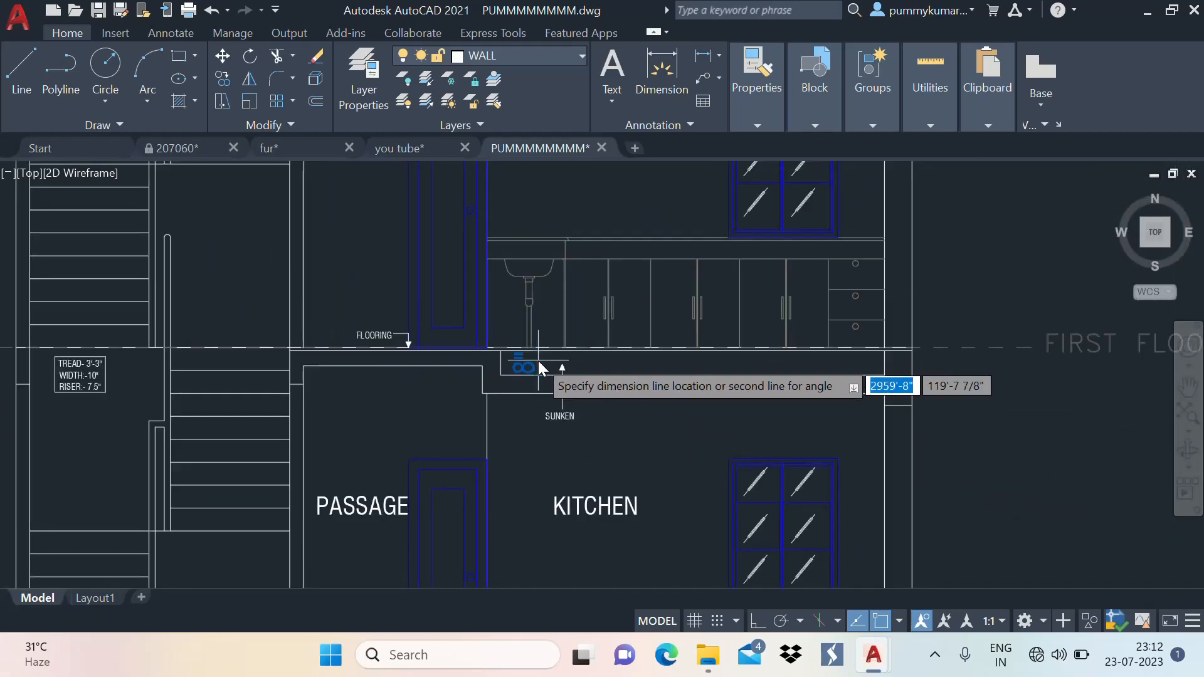
pyautogui.scroll(6, 538, 359)
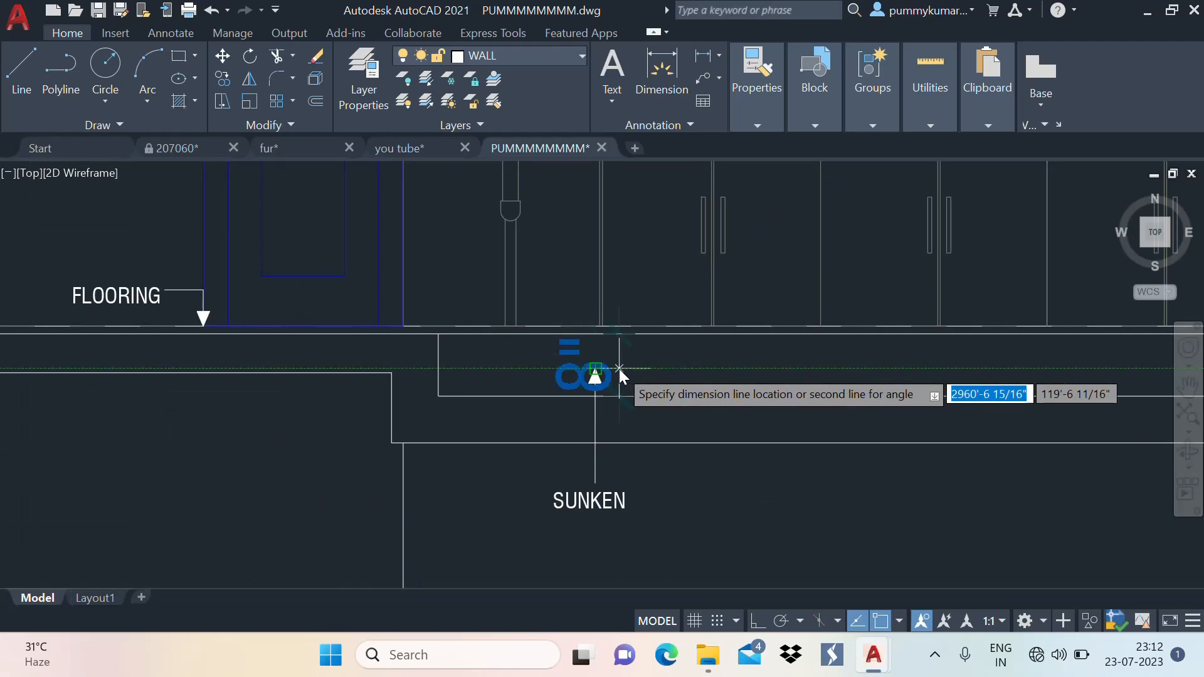
pyautogui.press('Escape')
# In the working drawing, draw the kitchen's sunken outline 9" down from the partition wall's base and across to the outer wall's inner face
pyautogui.click(423, 148)
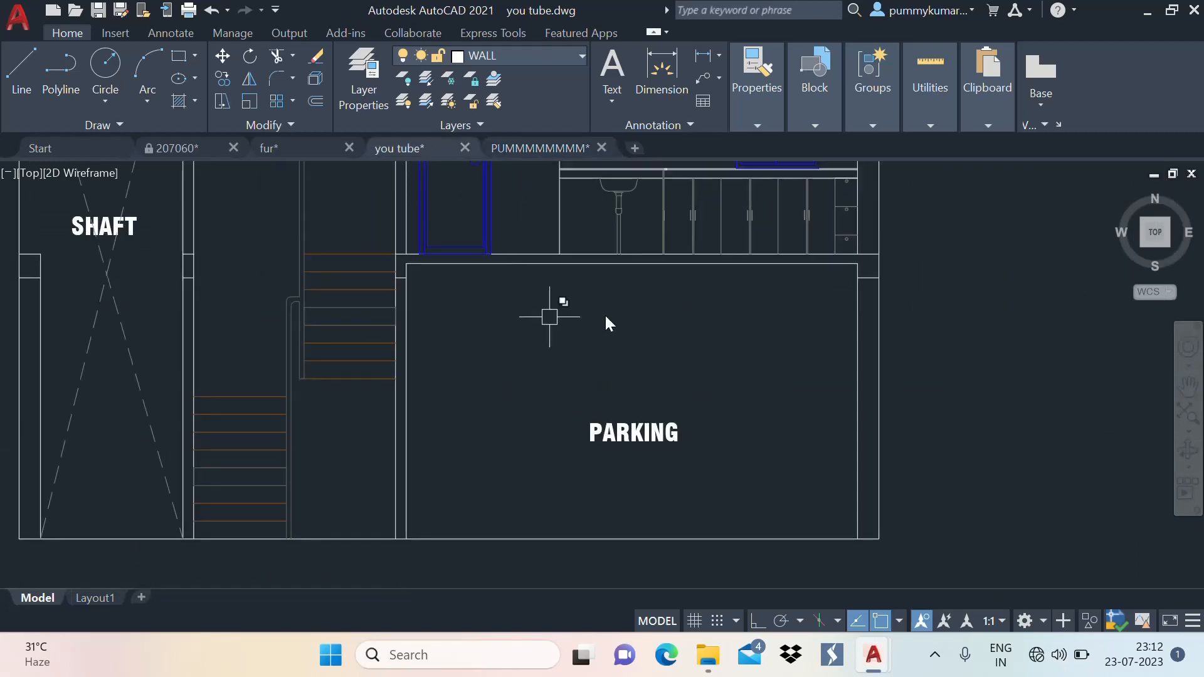
pyautogui.scroll(2, 755, 295)
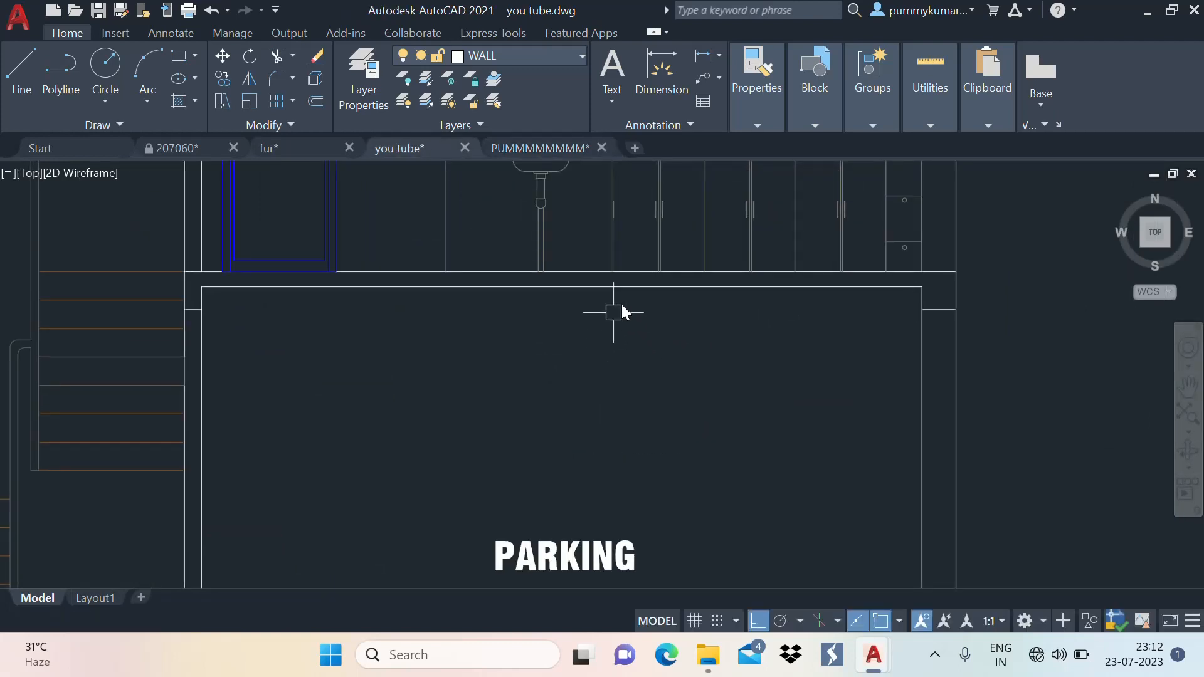
pyautogui.scroll(-3, 730, 360)
pyautogui.scroll(3, 730, 360)
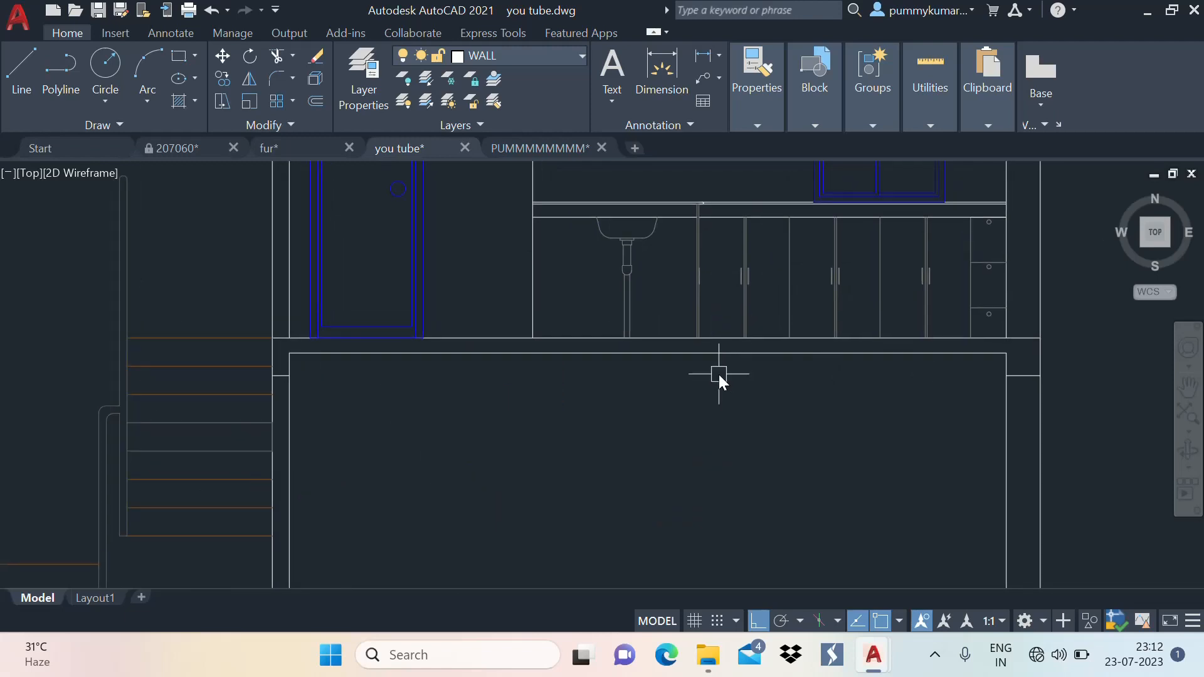
pyautogui.moveTo(992, 403); pyautogui.dragTo(936, 422, button='middle')
pyautogui.moveTo(792, 399); pyautogui.dragTo(825, 387, button='middle')
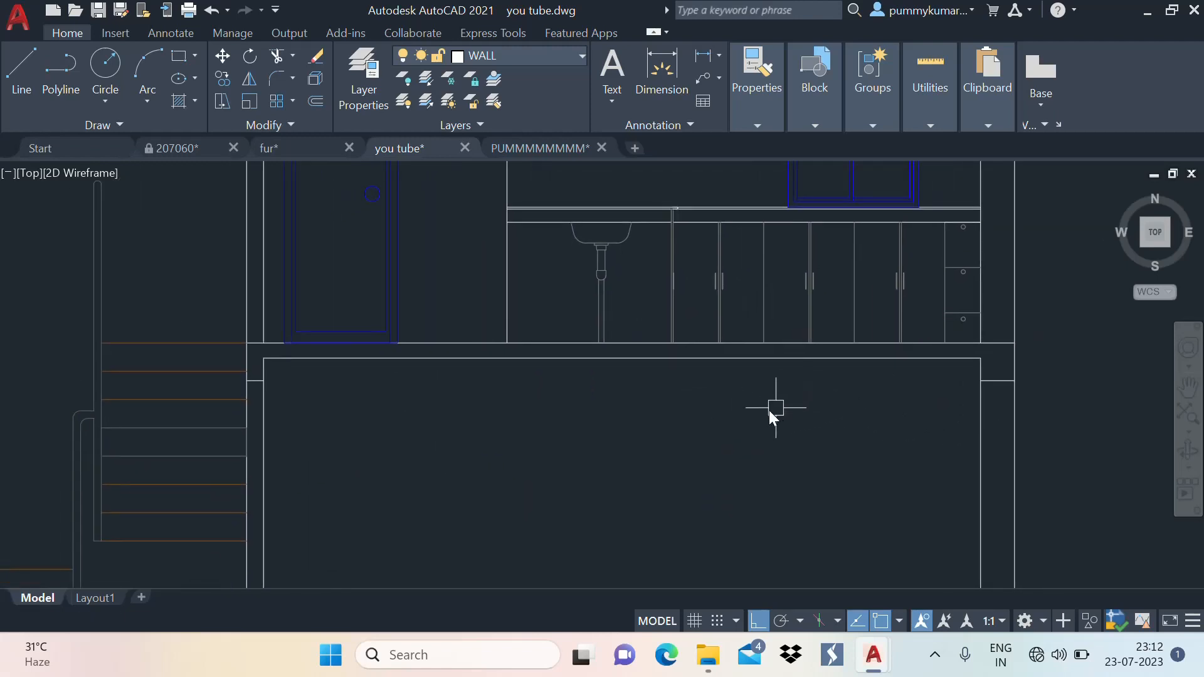
pyautogui.write('l')
pyautogui.press('space')
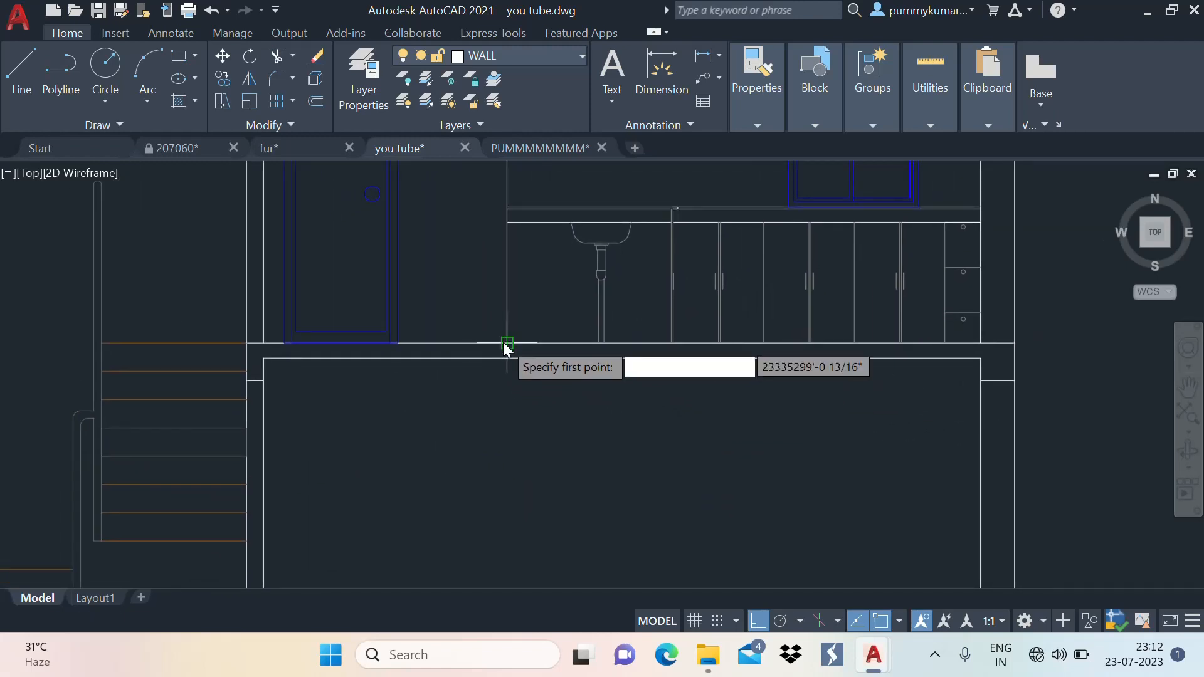
pyautogui.click(504, 342)
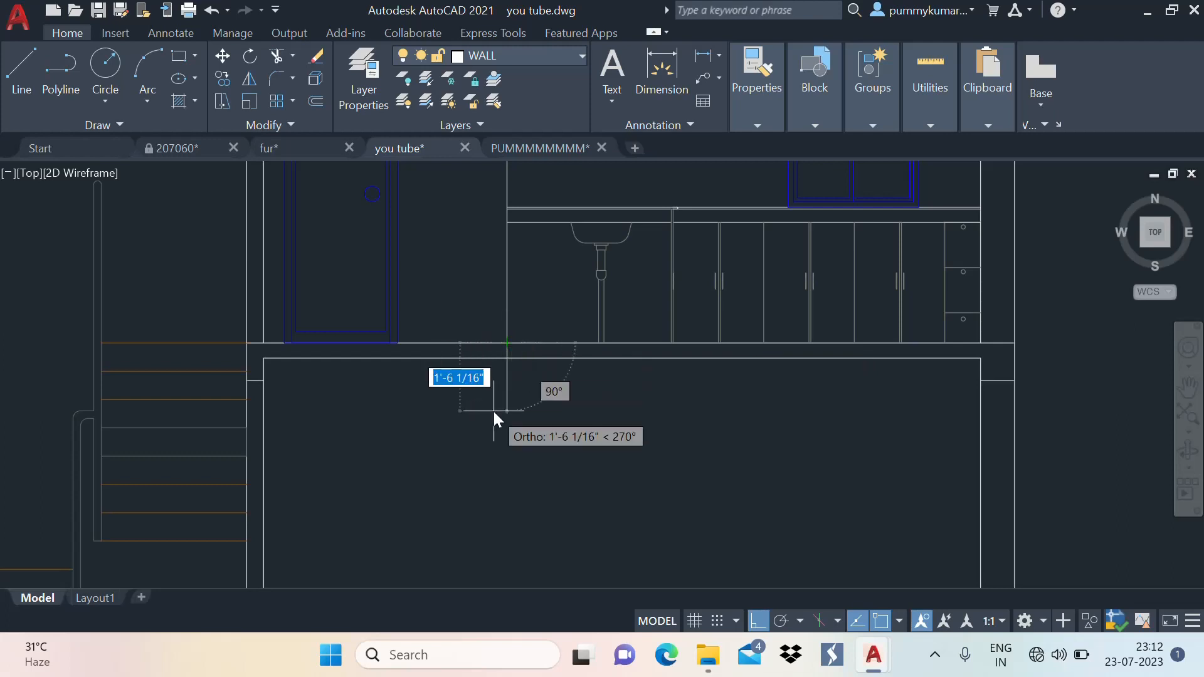
pyautogui.write('9')
pyautogui.press('Return')
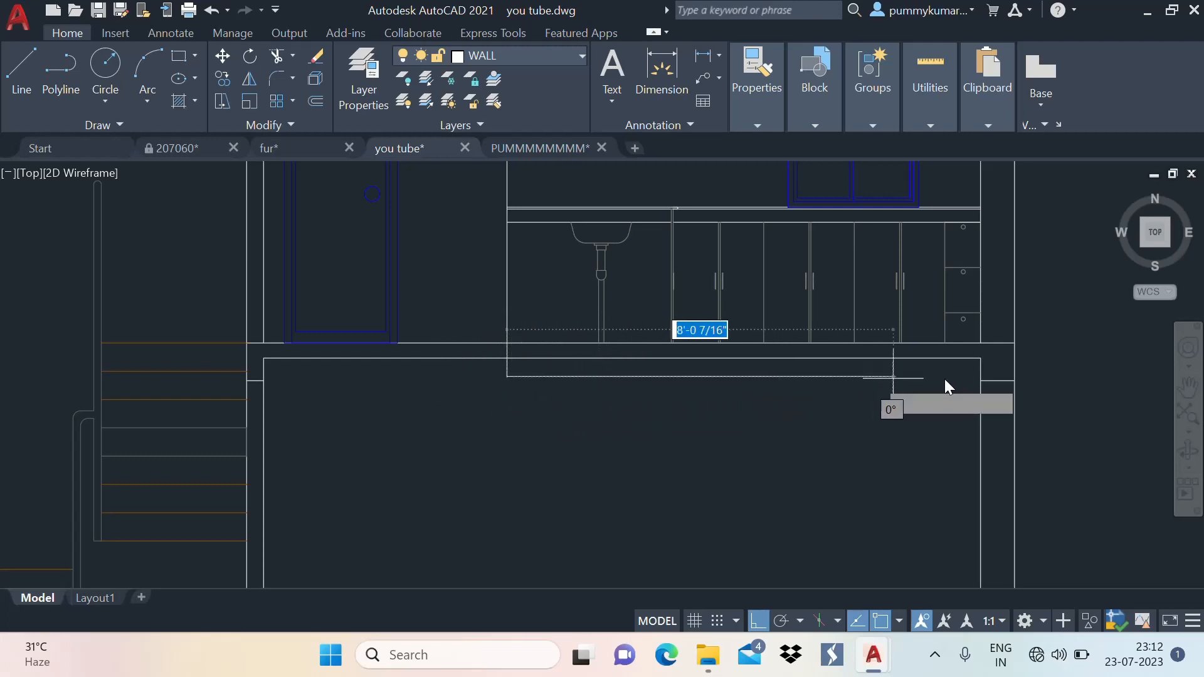
pyautogui.scroll(5, 988, 386)
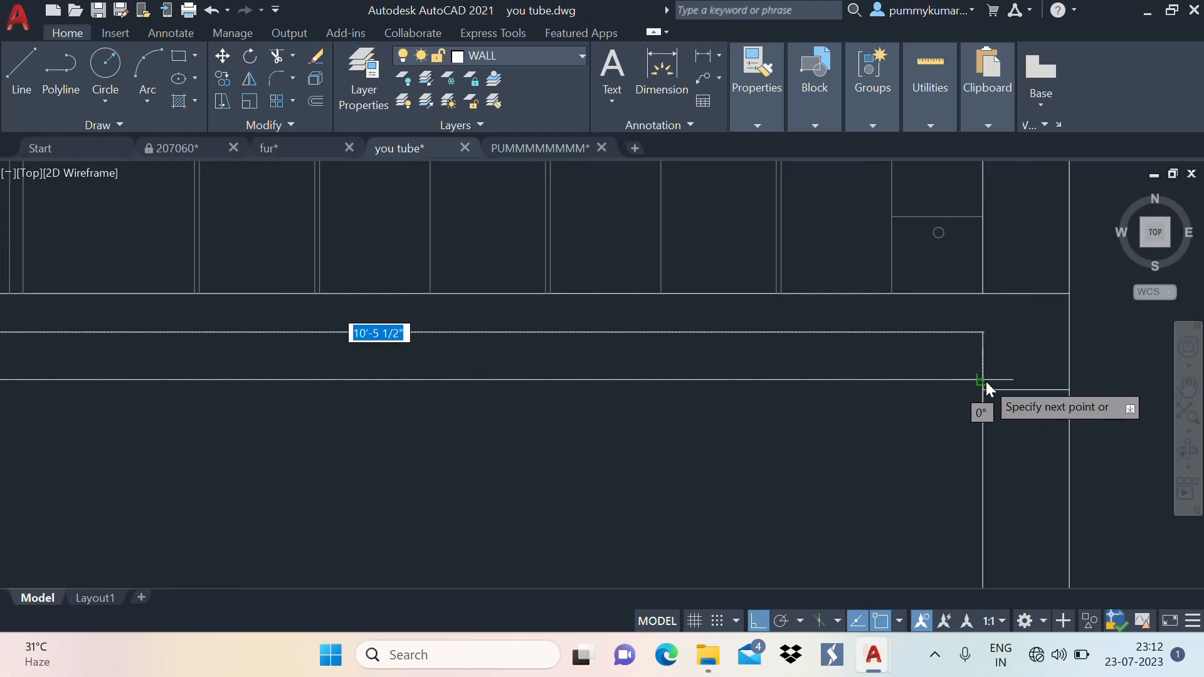
pyautogui.click(983, 380)
pyautogui.press('Escape')
pyautogui.scroll(-4, 941, 352)
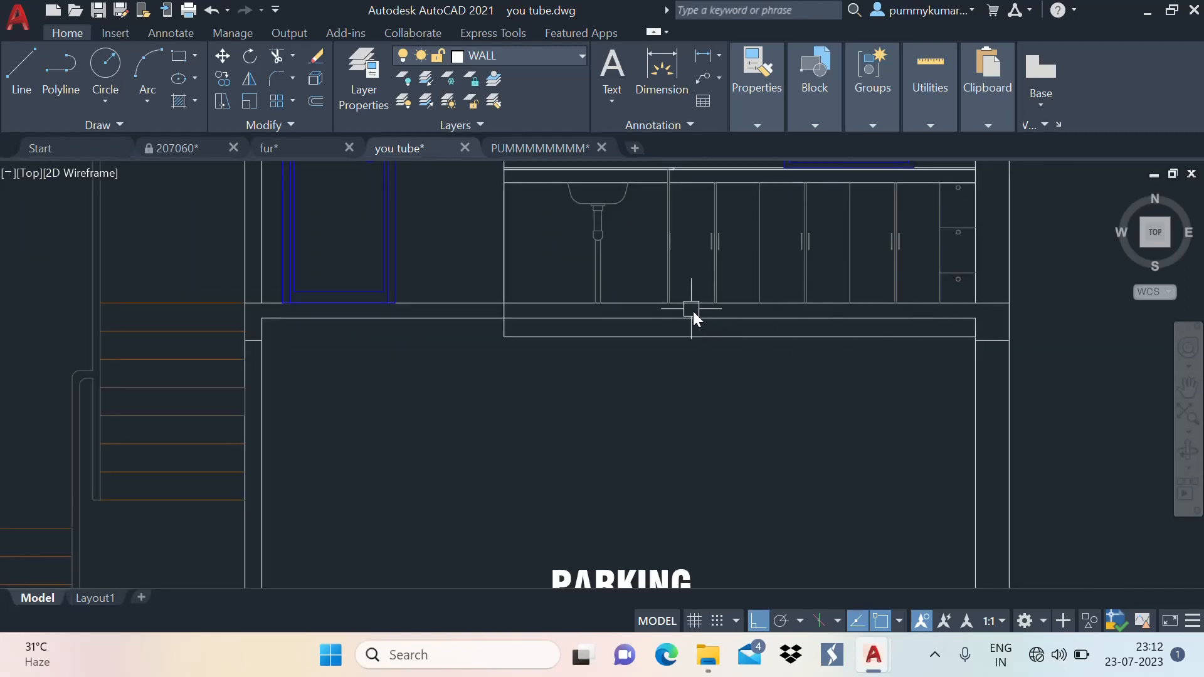
pyautogui.moveTo(693, 311); pyautogui.dragTo(698, 385, button='middle')
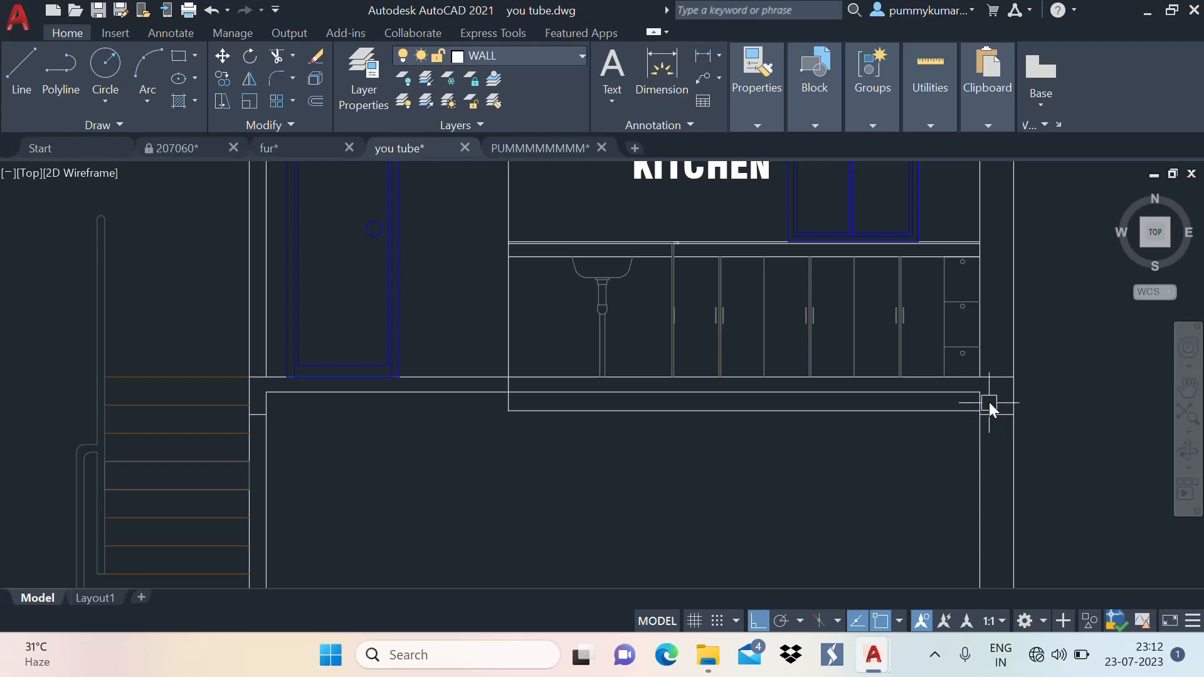
pyautogui.moveTo(969, 418); pyautogui.dragTo(938, 370, button='middle')
pyautogui.scroll(2, 521, 327)
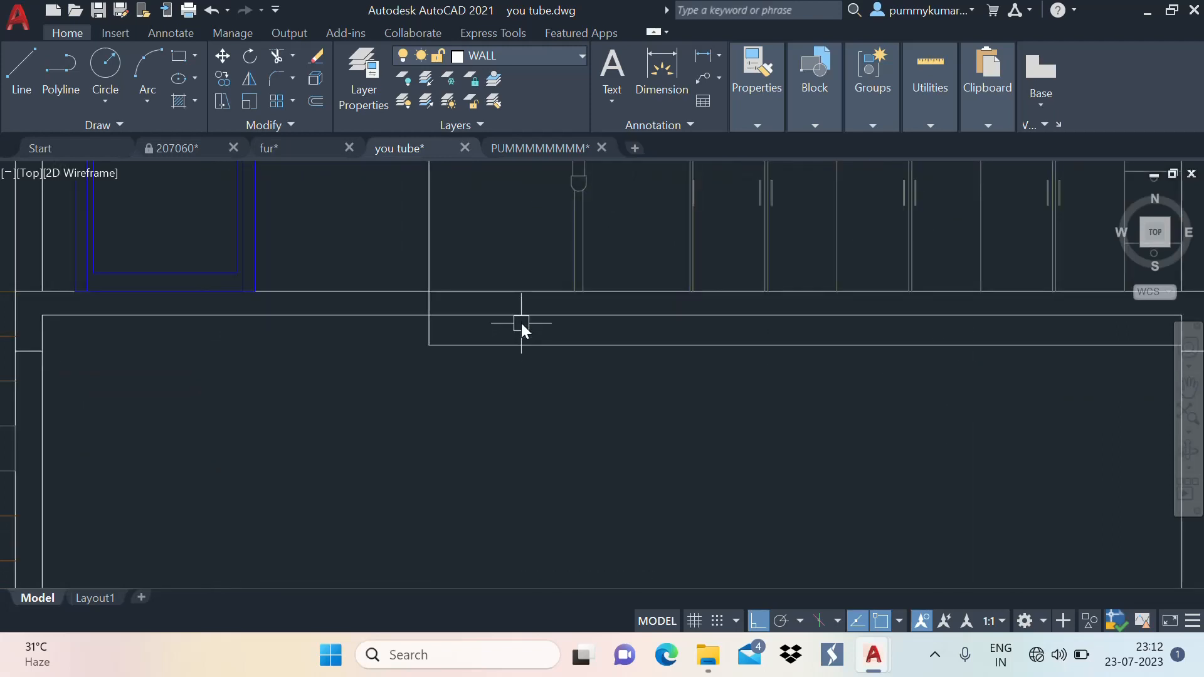
pyautogui.scroll(-2, 576, 318)
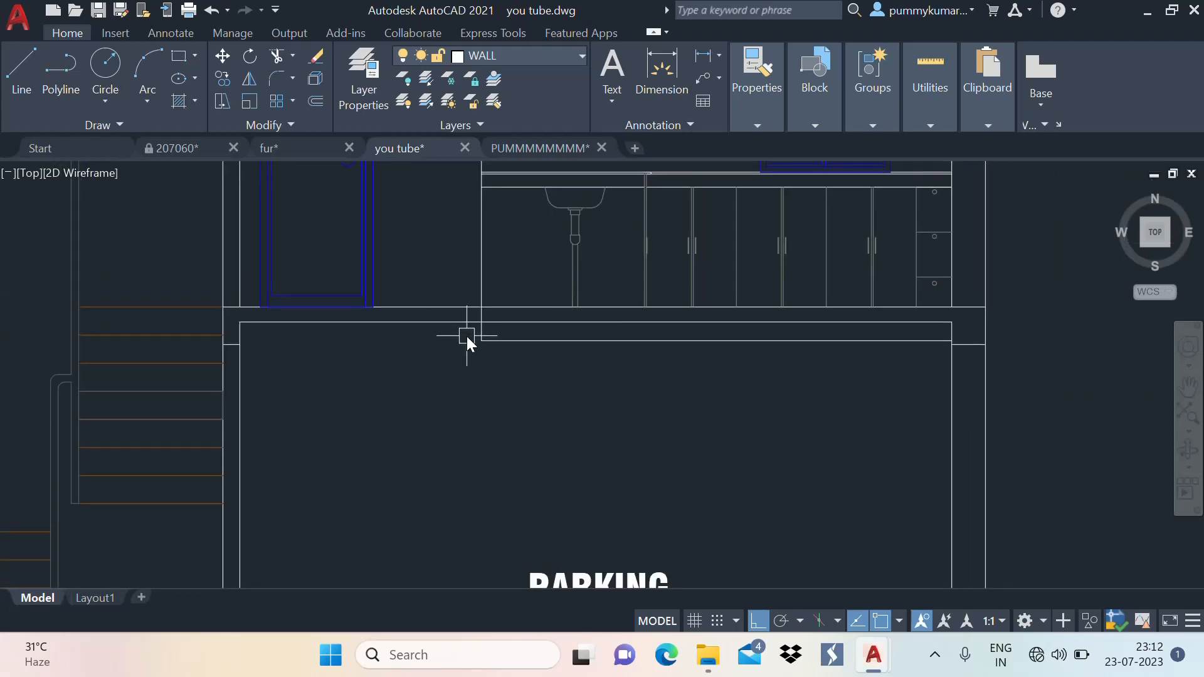
pyautogui.moveTo(466, 336); pyautogui.dragTo(540, 321, button='middle')
pyautogui.press('l')
pyautogui.press('Return')
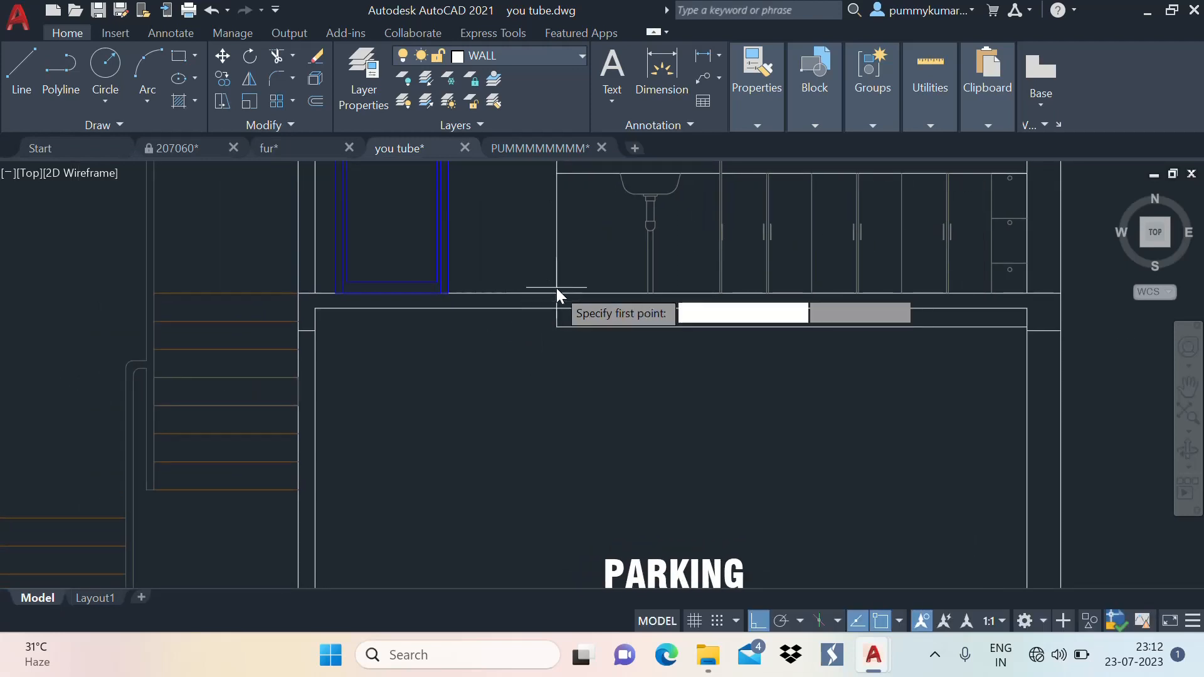
pyautogui.moveTo(536, 340); pyautogui.dragTo(609, 353, button='middle')
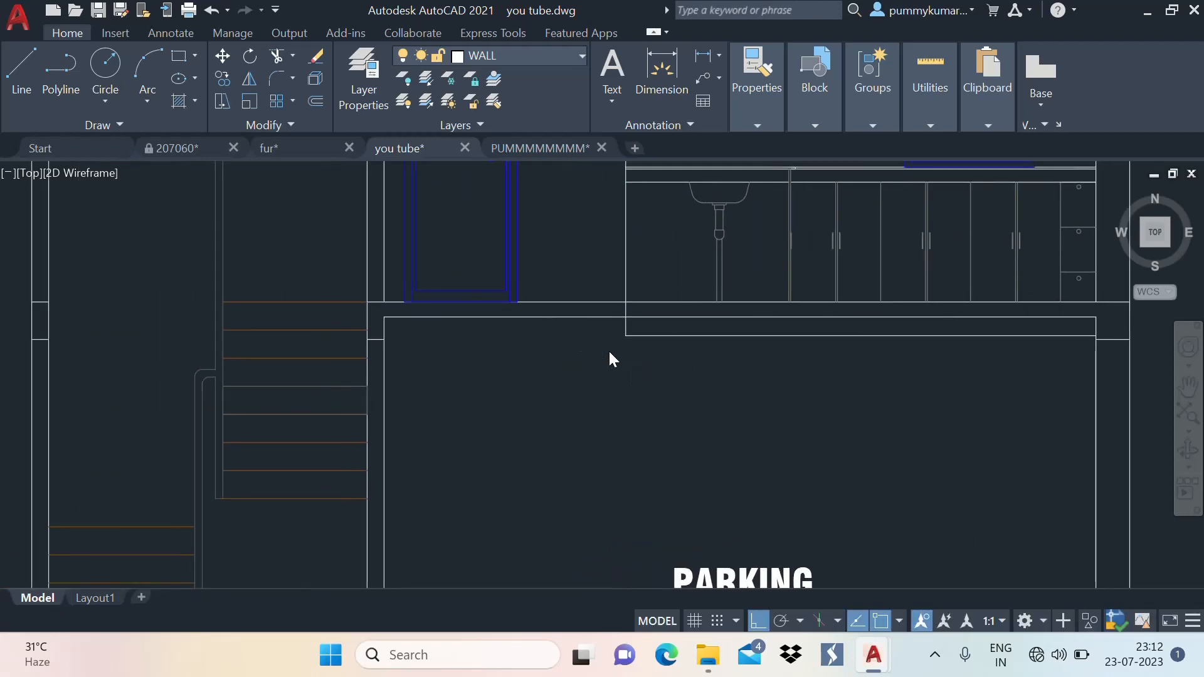
# Offset the kitchen's sunken outline outward by the adjoining floor slab's thickness, copying its vertical edge outward and its bottom line downward
pyautogui.press('Return')
pyautogui.scroll(4, 617, 338)
pyautogui.click(629, 340)
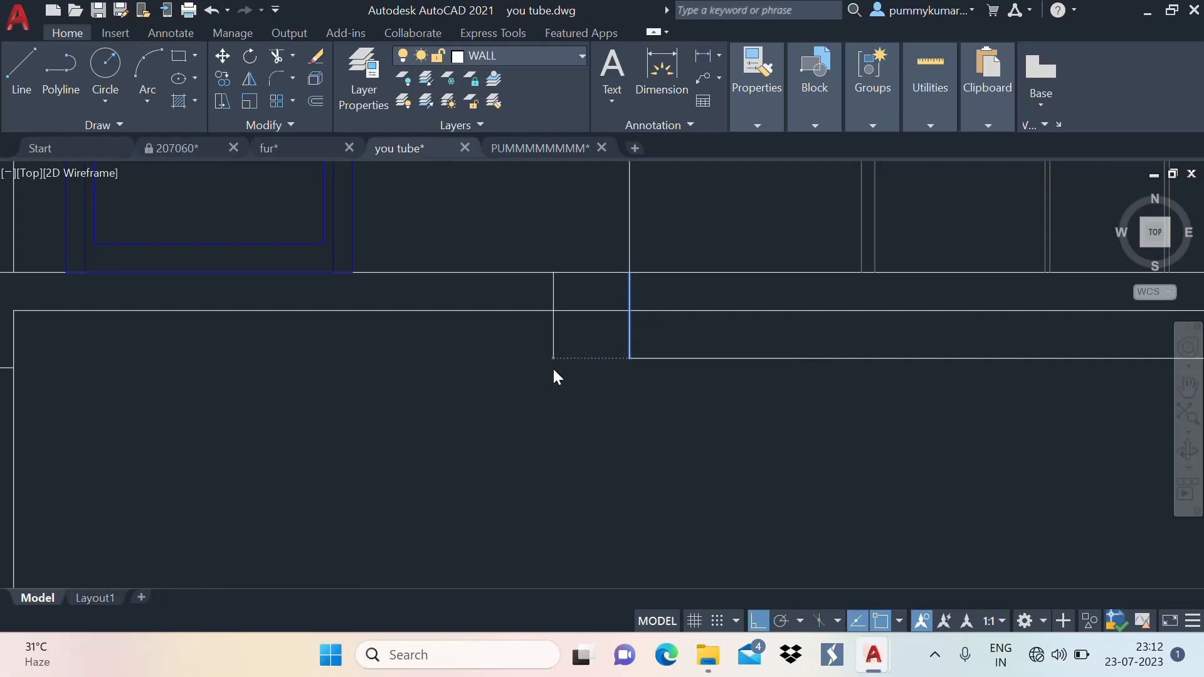
pyautogui.click(588, 362)
pyautogui.scroll(-2, 643, 290)
pyautogui.click(672, 333)
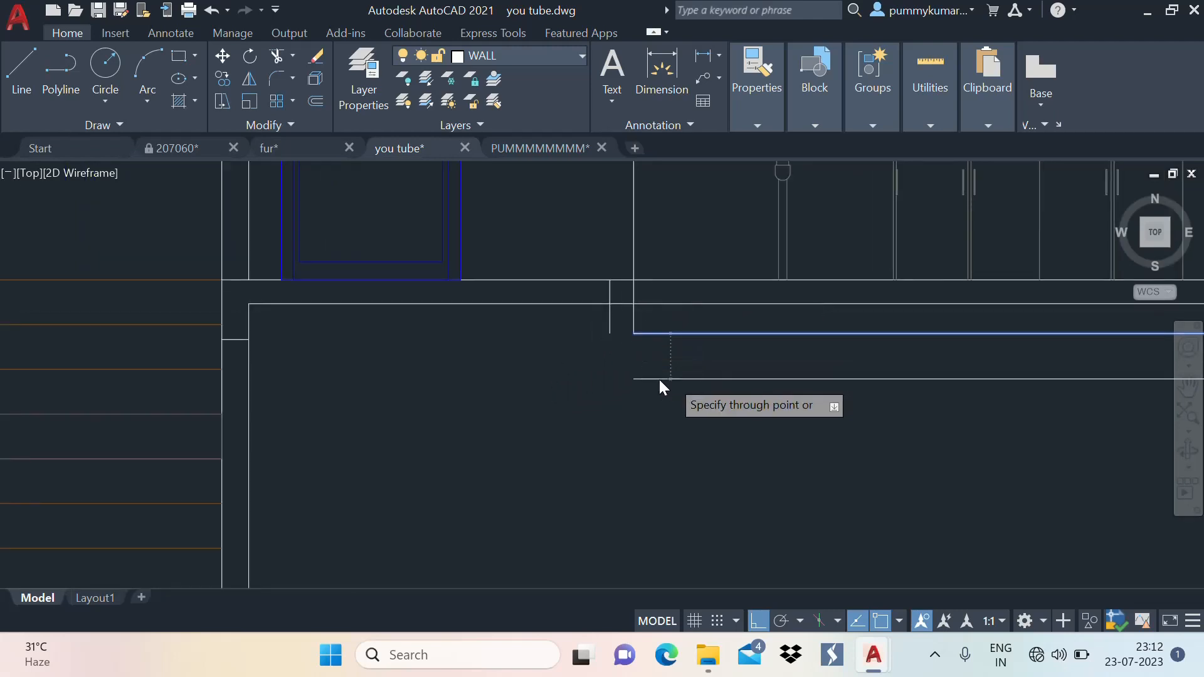
pyautogui.write('9')
pyautogui.press('Return')
pyautogui.scroll(-2, 629, 316)
pyautogui.press('Escape')
# Try to fillet the corner between the offset vertical edge and the lower slab line, and undo the fillet
pyautogui.write('f')
pyautogui.press('Return')
pyautogui.scroll(4, 618, 327)
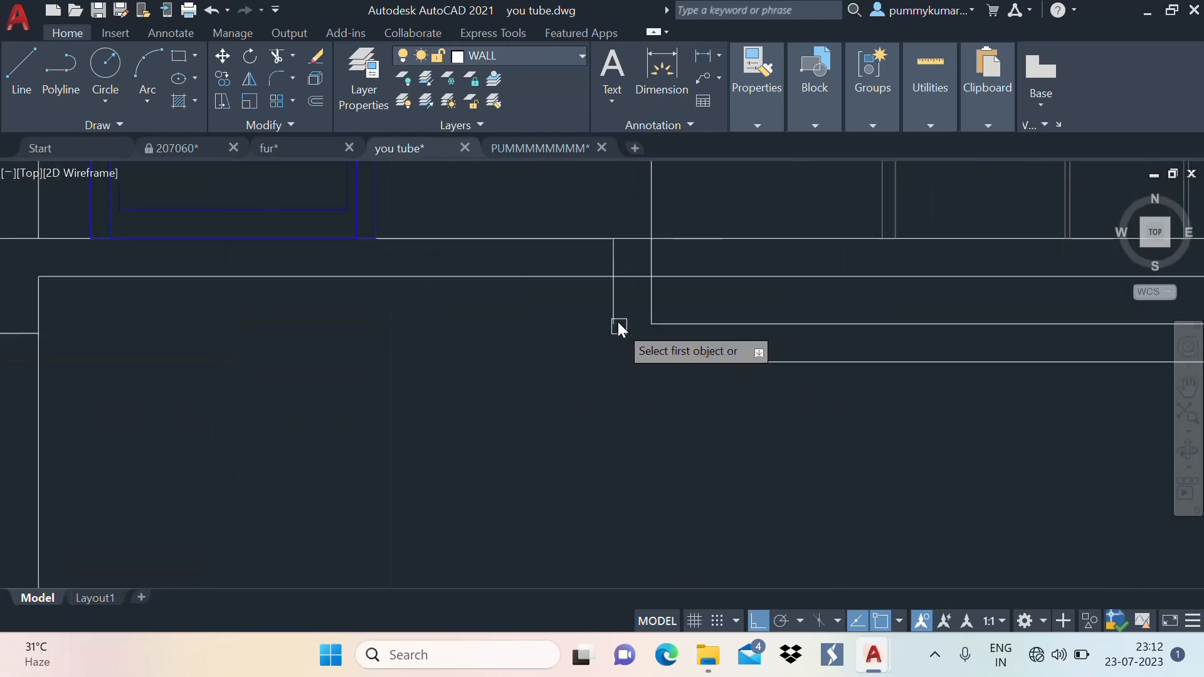
pyautogui.click(619, 325)
pyautogui.click(682, 362)
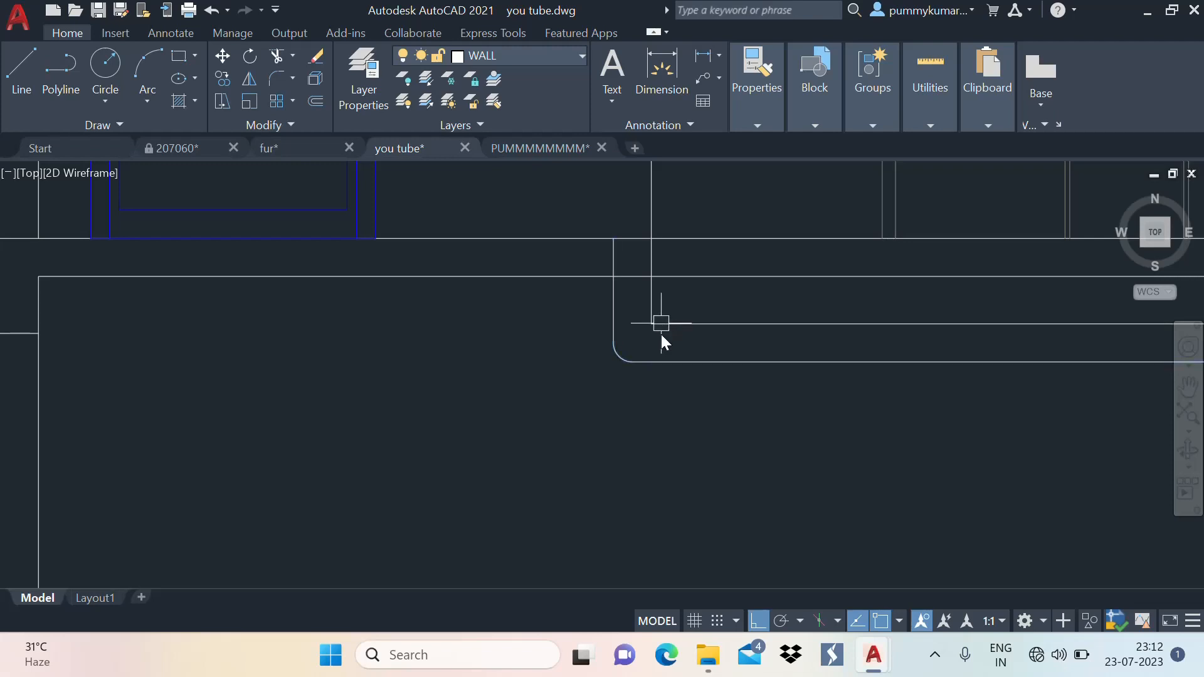
pyautogui.hotkey('ctrl', 'z')
pyautogui.scroll(3, 623, 333)
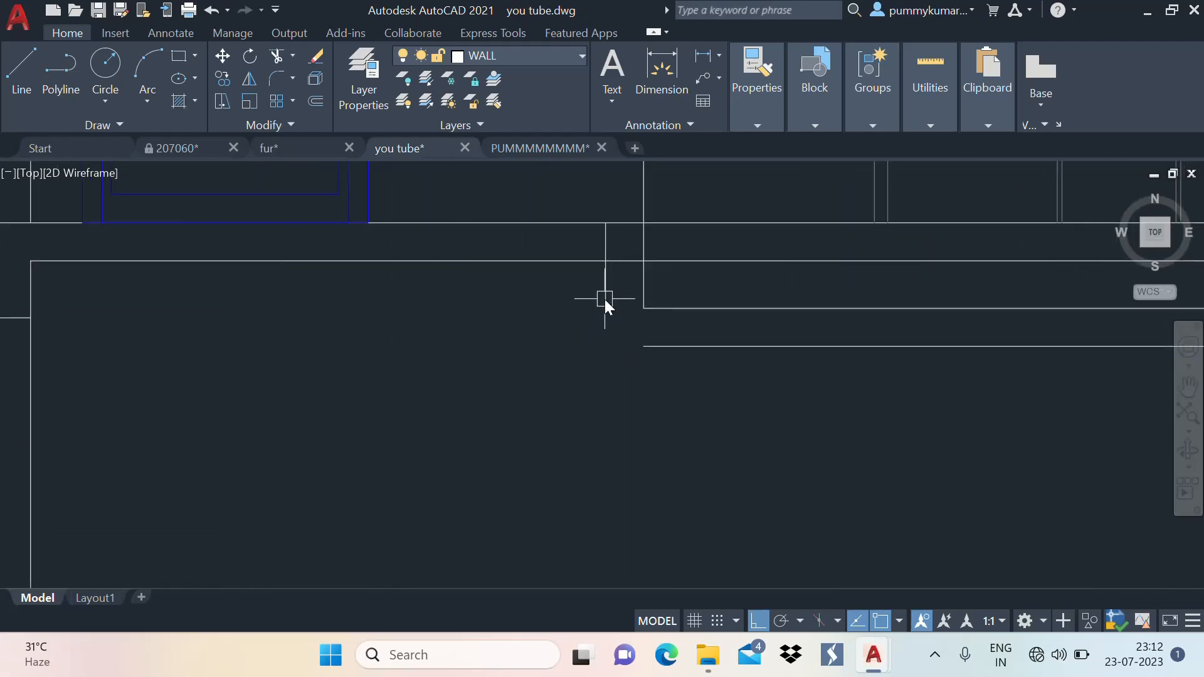
# Join the offset vertical edge and the lower slab line in a sharp corner with Fillet
pyautogui.write('f')
pyautogui.press('Return')
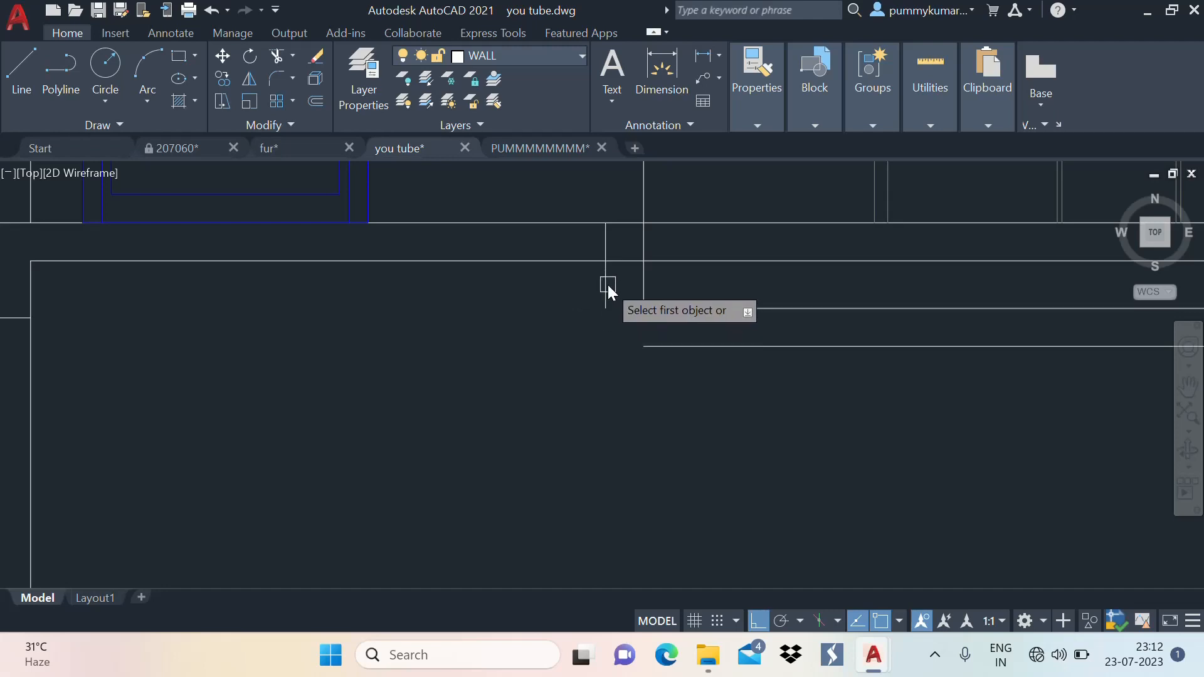
pyautogui.click(606, 285)
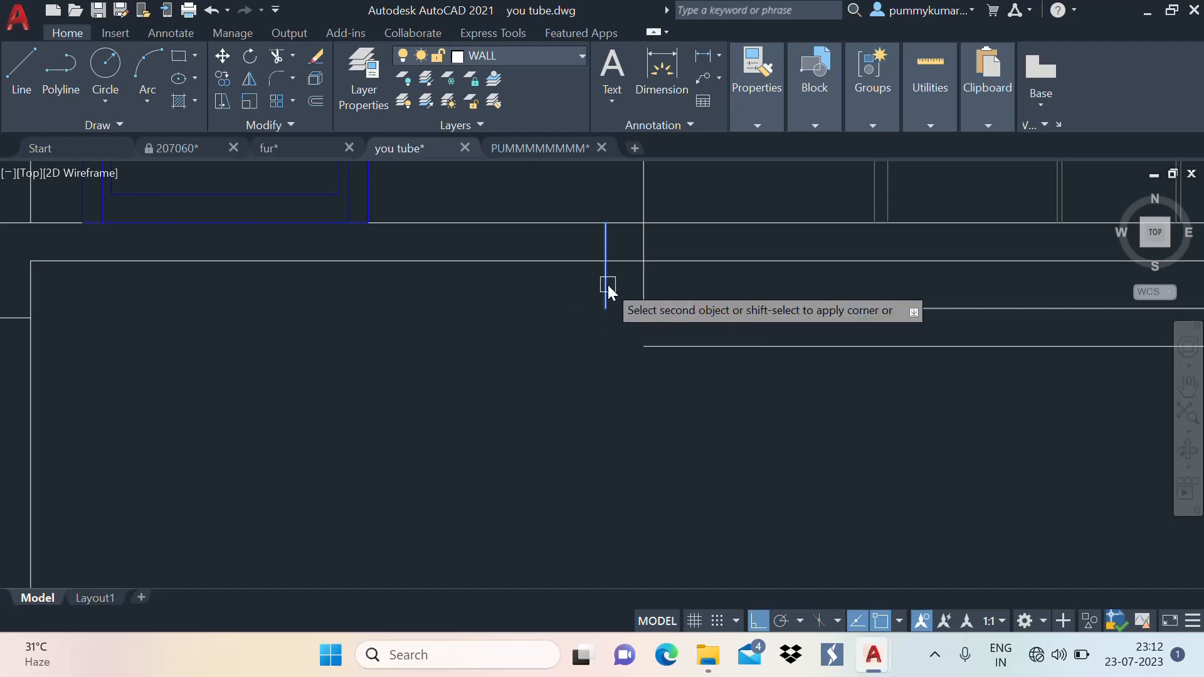
pyautogui.click(675, 345)
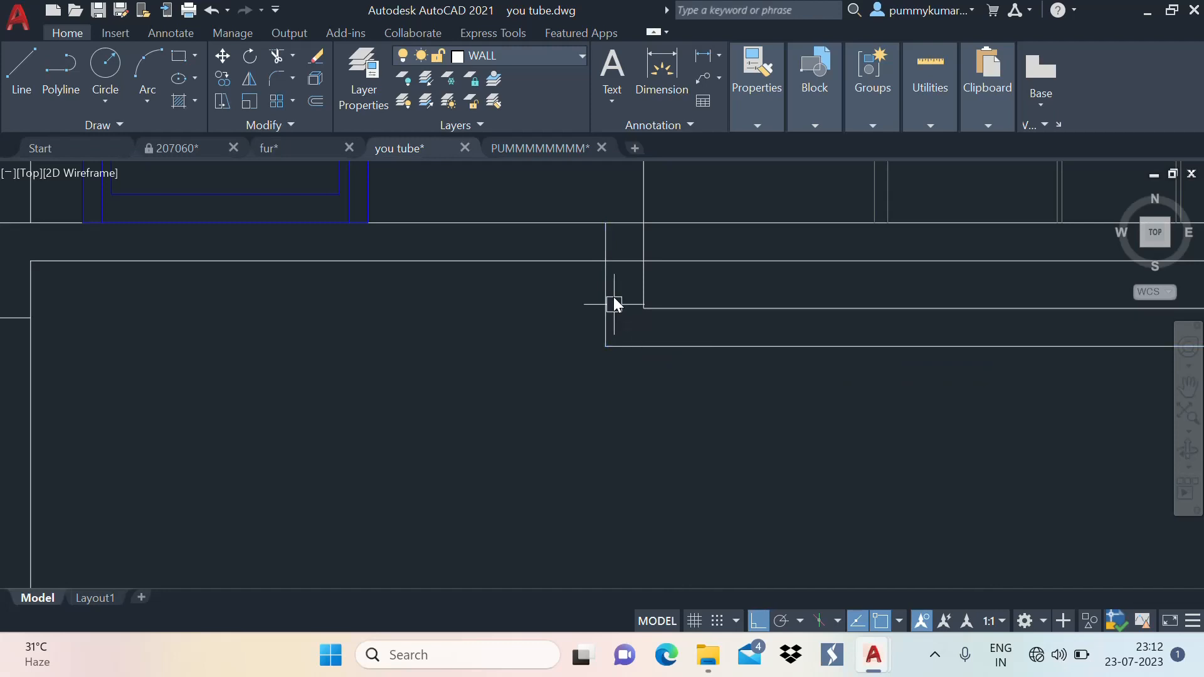
# Fillet the floor slab's underside to the sunken slab's outer vertical edge in a sharp corner, removing the underside line beyond it
pyautogui.write('f')
pyautogui.press('Return')
pyautogui.click(565, 261)
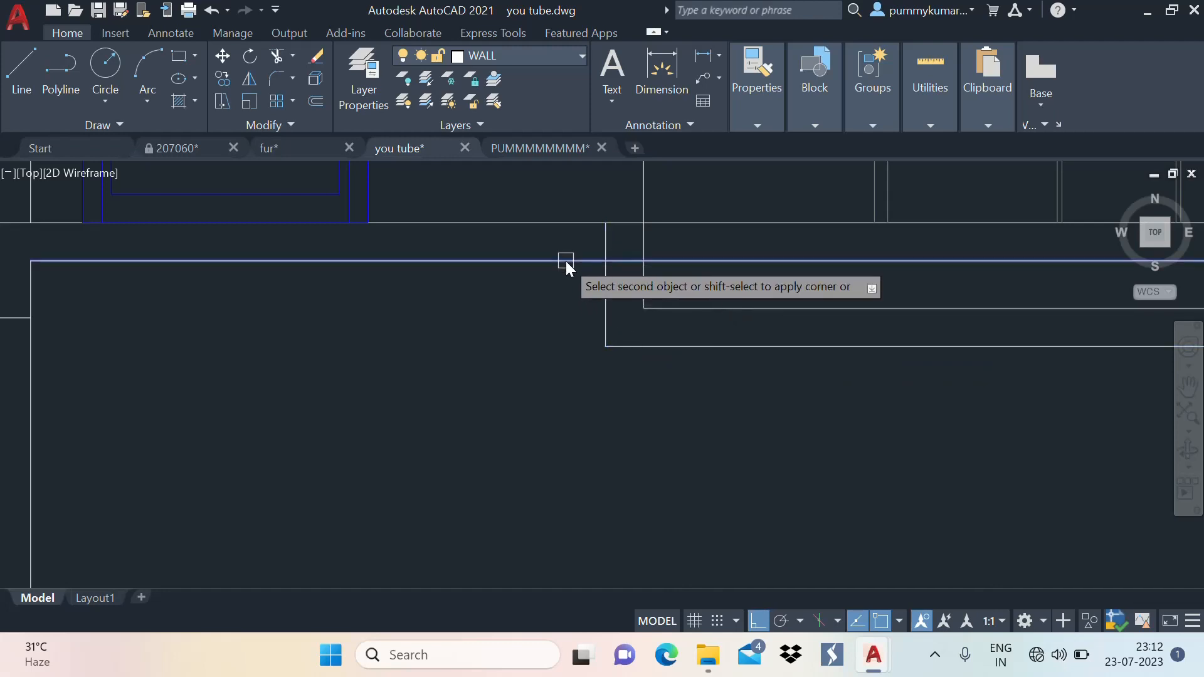
pyautogui.click(610, 290)
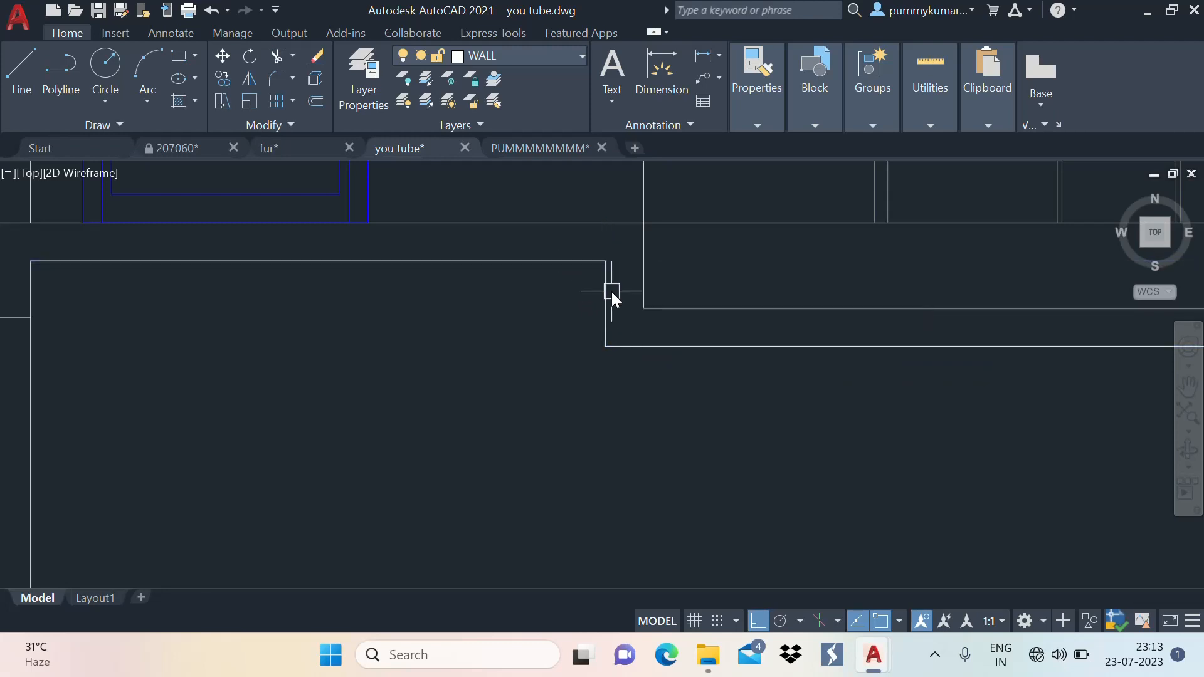
pyautogui.scroll(-2, 630, 259)
pyautogui.scroll(2, 685, 291)
pyautogui.moveTo(883, 319); pyautogui.dragTo(860, 337, button='middle')
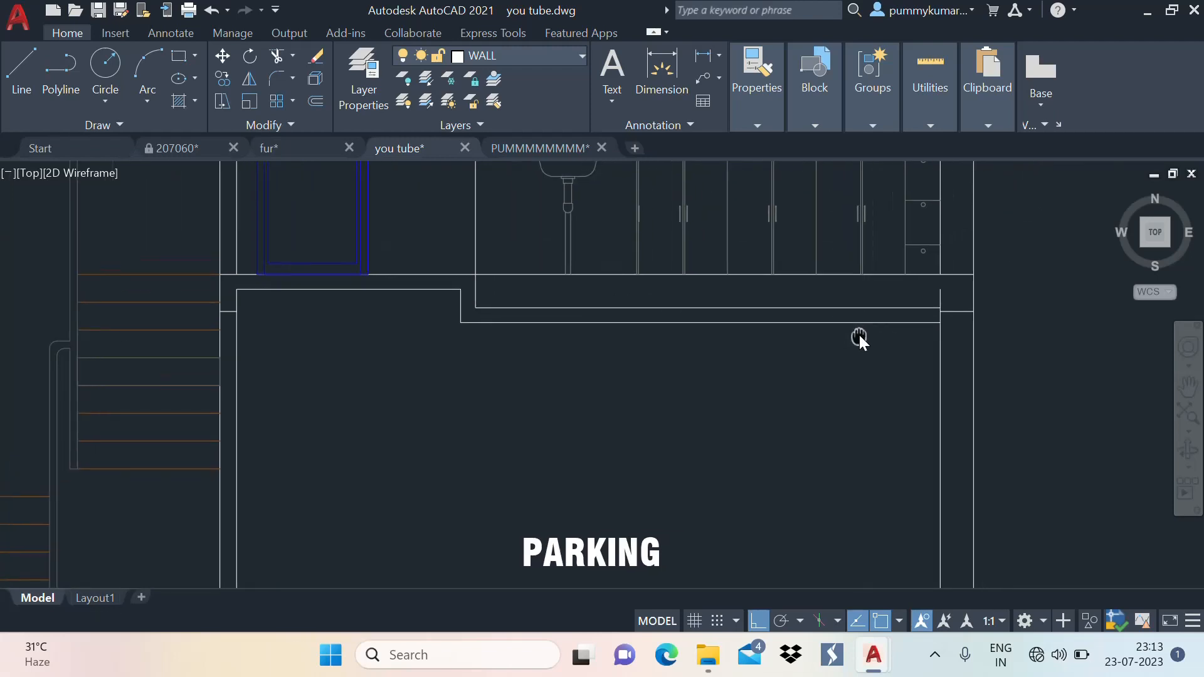
# Try to offset the sunken slab's upper line 6" downward across the outer wall and delete the offset copy
pyautogui.moveTo(942, 323); pyautogui.dragTo(890, 336, button='middle')
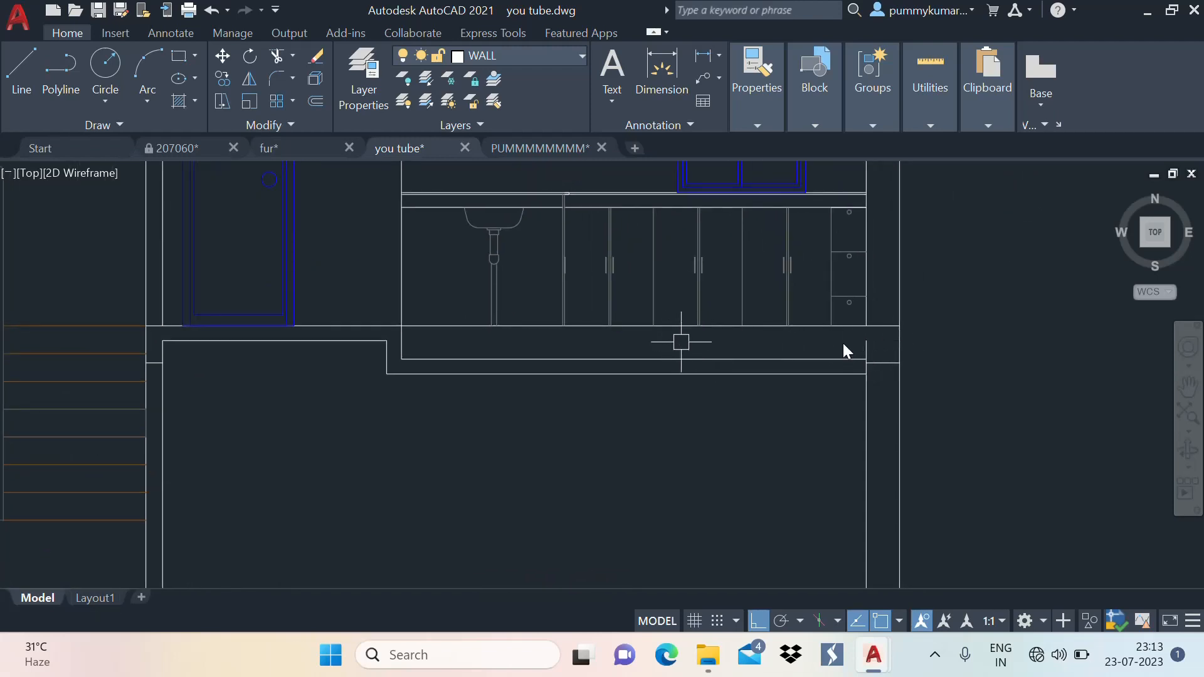
pyautogui.scroll(2, 881, 337)
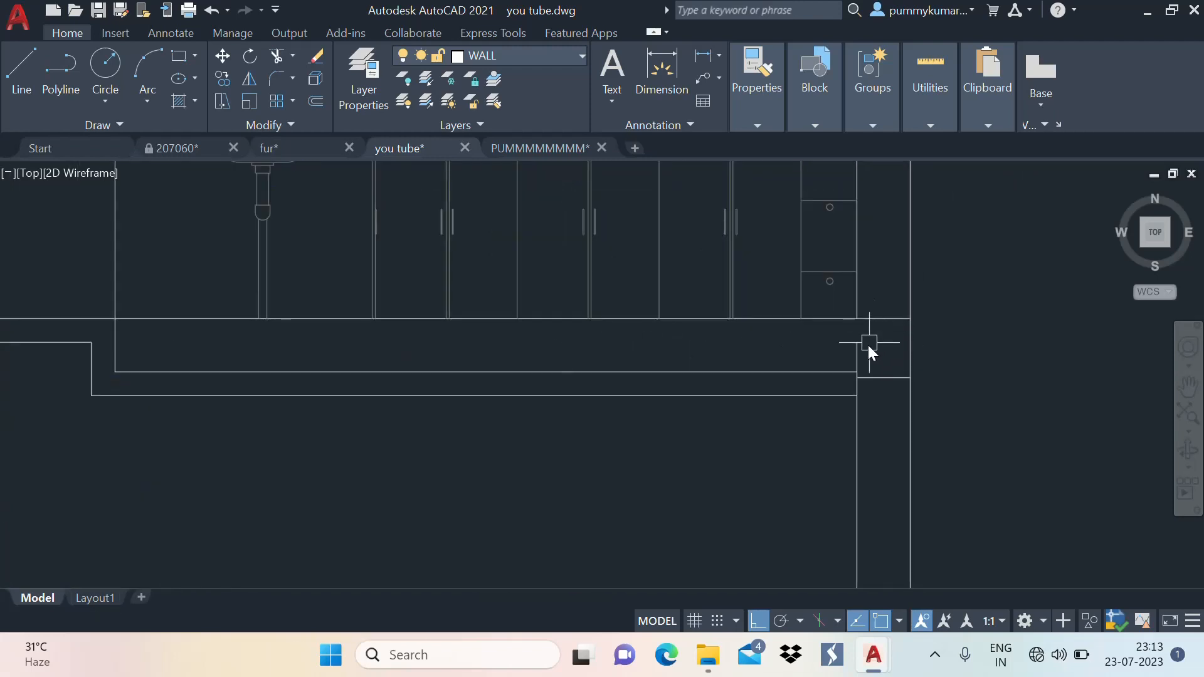
pyautogui.press('Return')
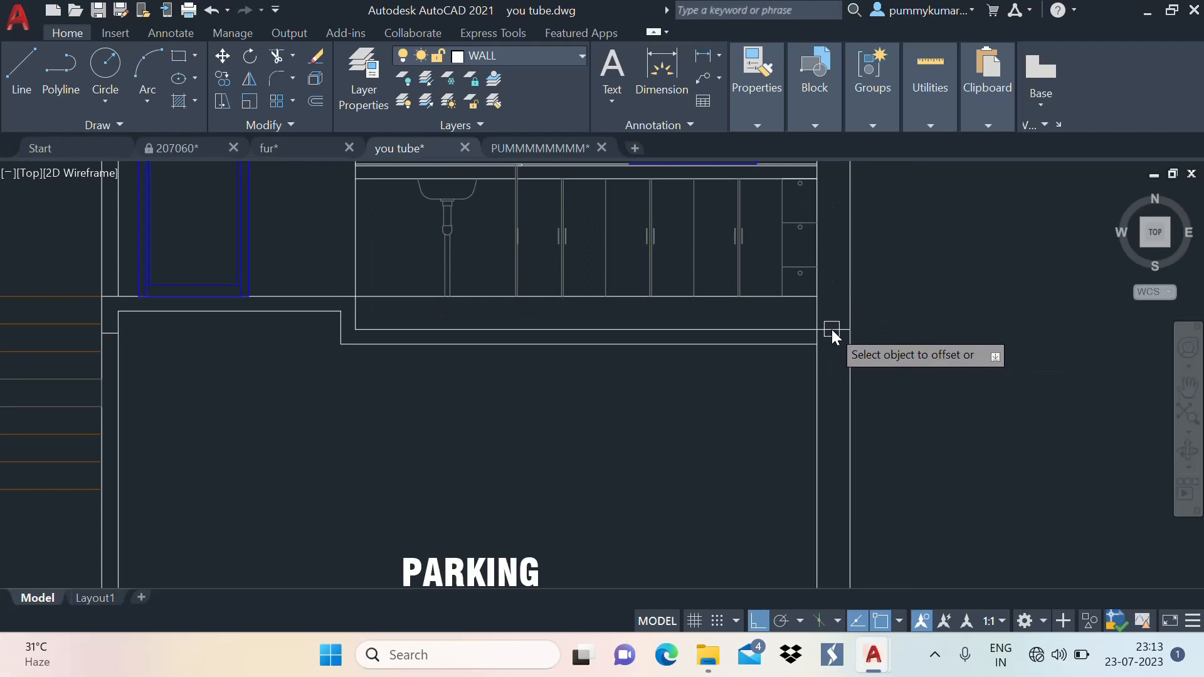
pyautogui.click(832, 329)
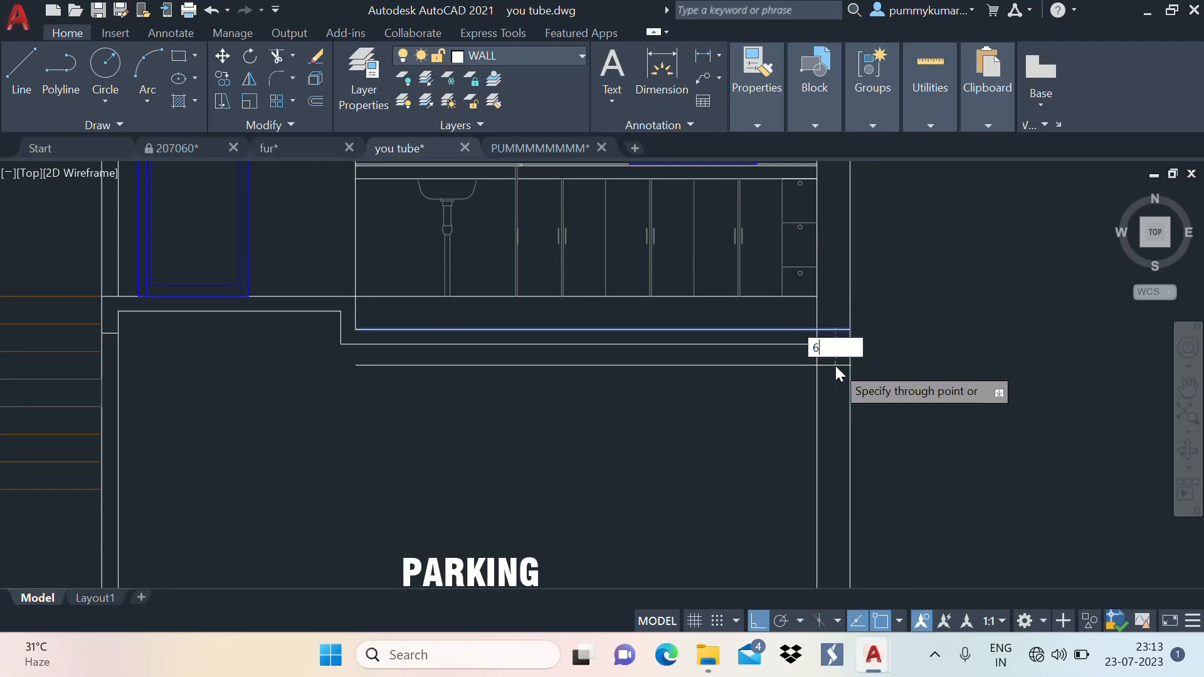
pyautogui.click(835, 366)
pyautogui.scroll(3, 814, 355)
pyautogui.moveTo(815, 355); pyautogui.dragTo(833, 337, button='middle')
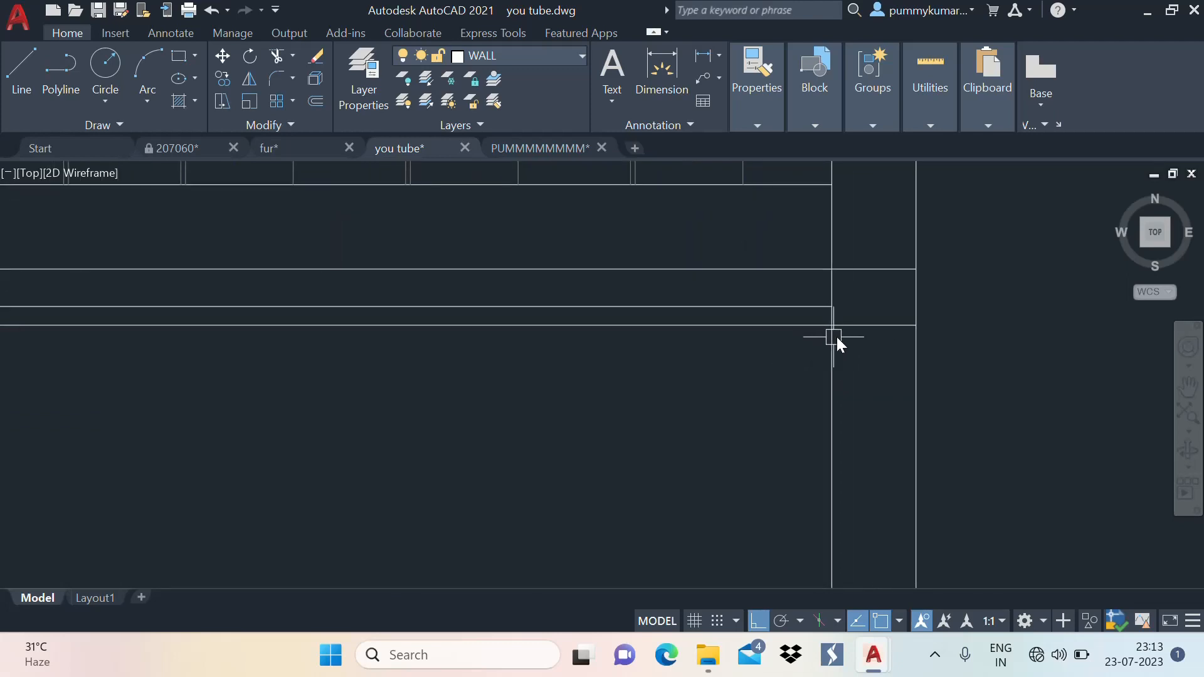
pyautogui.click(855, 325)
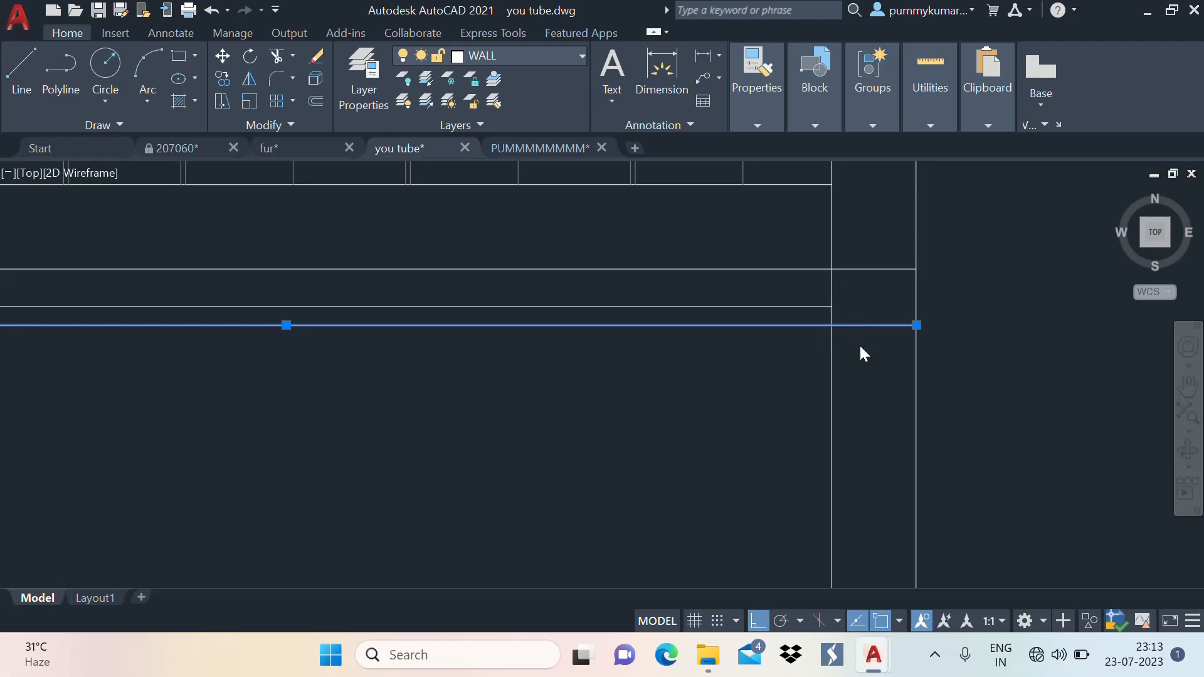
pyautogui.press('Delete')
# Stretch the end of the sunken slab's lower line to the outer face of the kitchen's outer wall
pyautogui.click(792, 306)
pyautogui.click(832, 306)
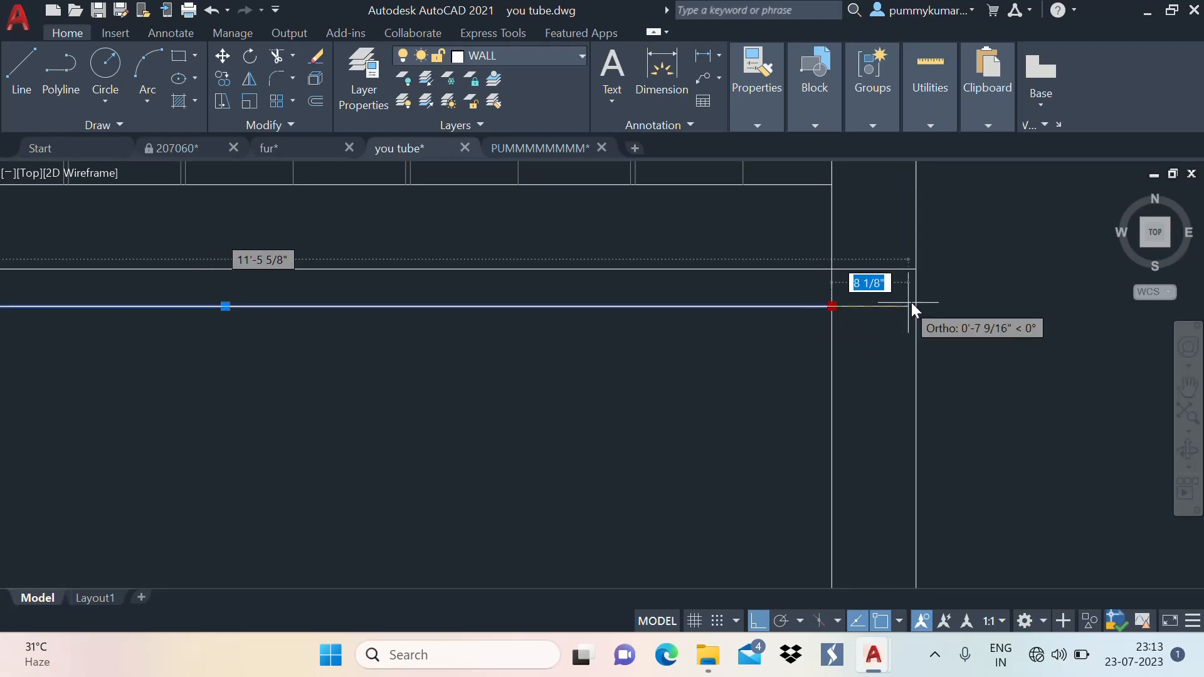
pyautogui.click(915, 306)
# Offset the sunken slab's lower line downward to form the underside of the beam in the outer wall
pyautogui.scroll(-2, 915, 304)
pyautogui.write('o')
pyautogui.press('Return')
pyautogui.press('Return')
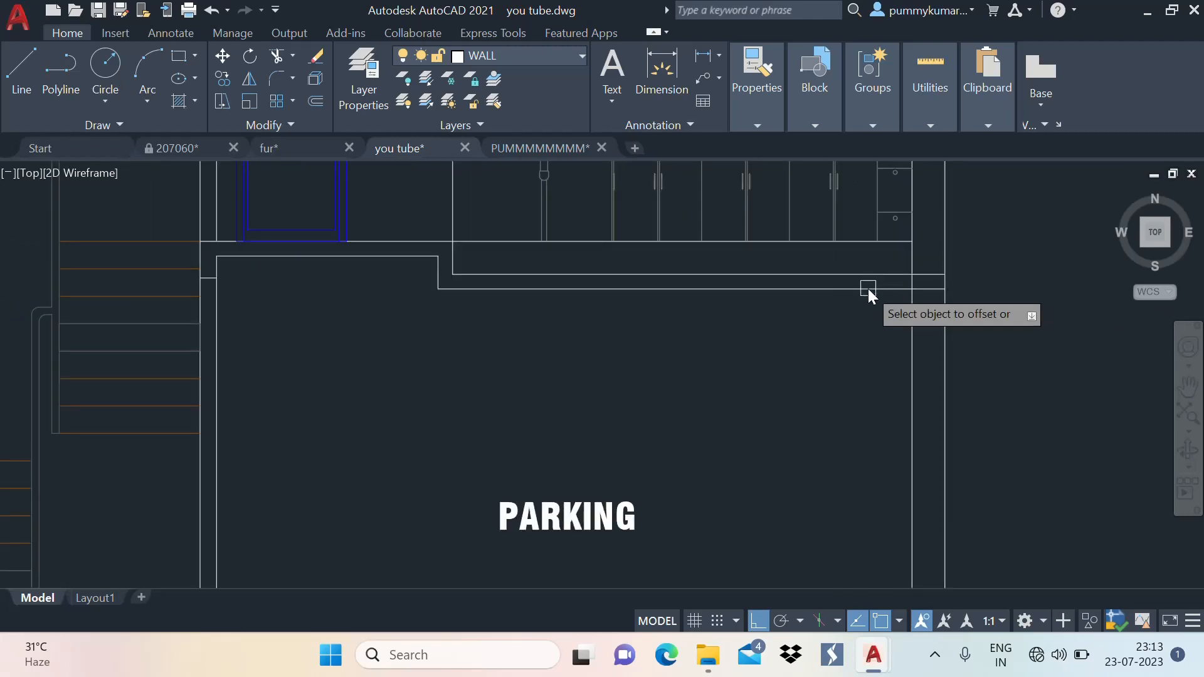
pyautogui.click(867, 288)
pyautogui.click(871, 317)
pyautogui.scroll(-3, 866, 322)
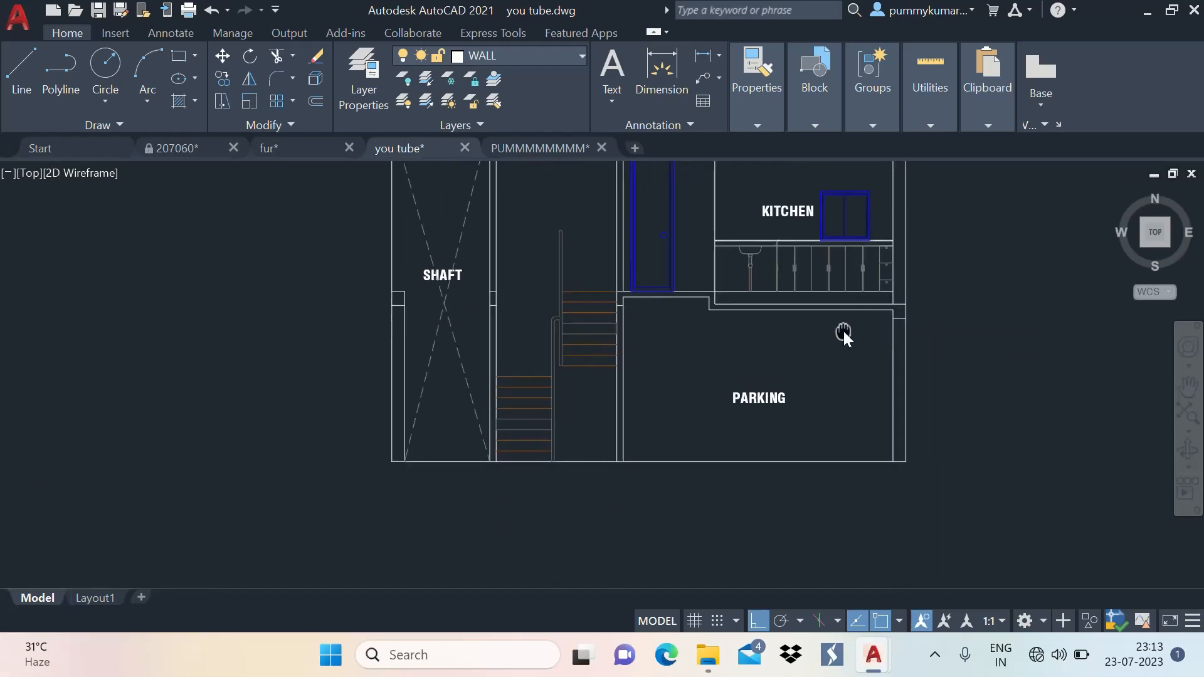
# Examine the slab and beam junction at the outer wall and compare it with the kitchen section in the PUMMMMMMMM drawing
pyautogui.scroll(2, 956, 297)
pyautogui.scroll(-4, 909, 312)
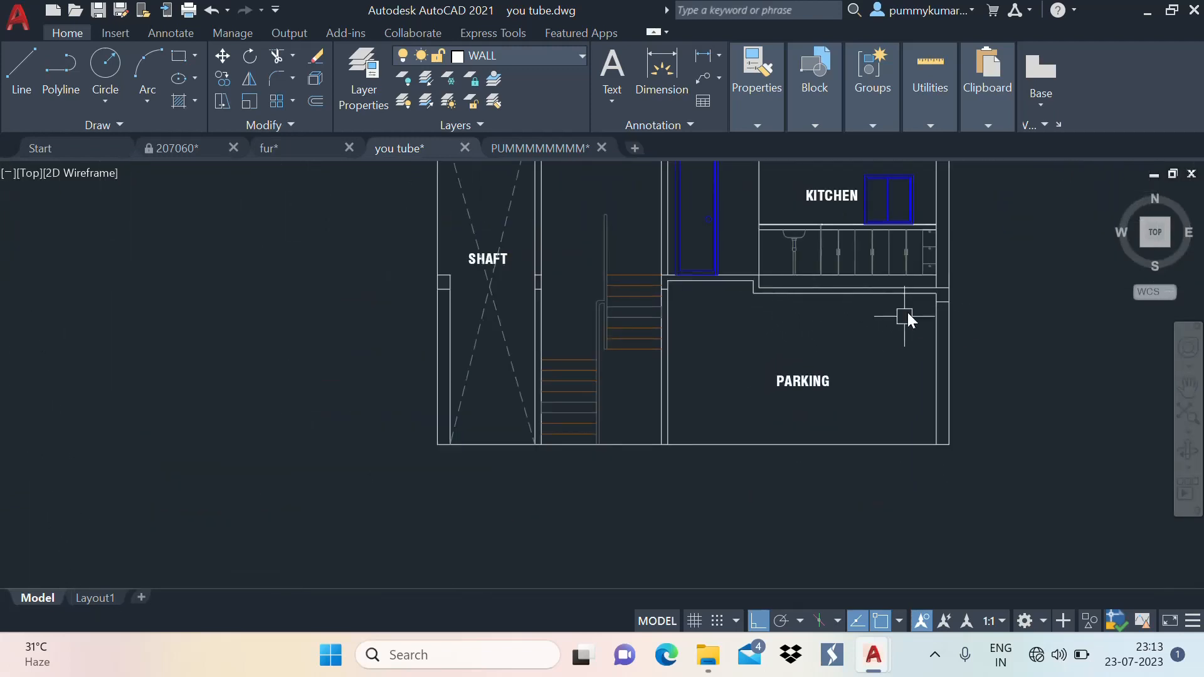
pyautogui.moveTo(911, 288); pyautogui.dragTo(877, 323, button='middle')
pyautogui.scroll(4, 903, 325)
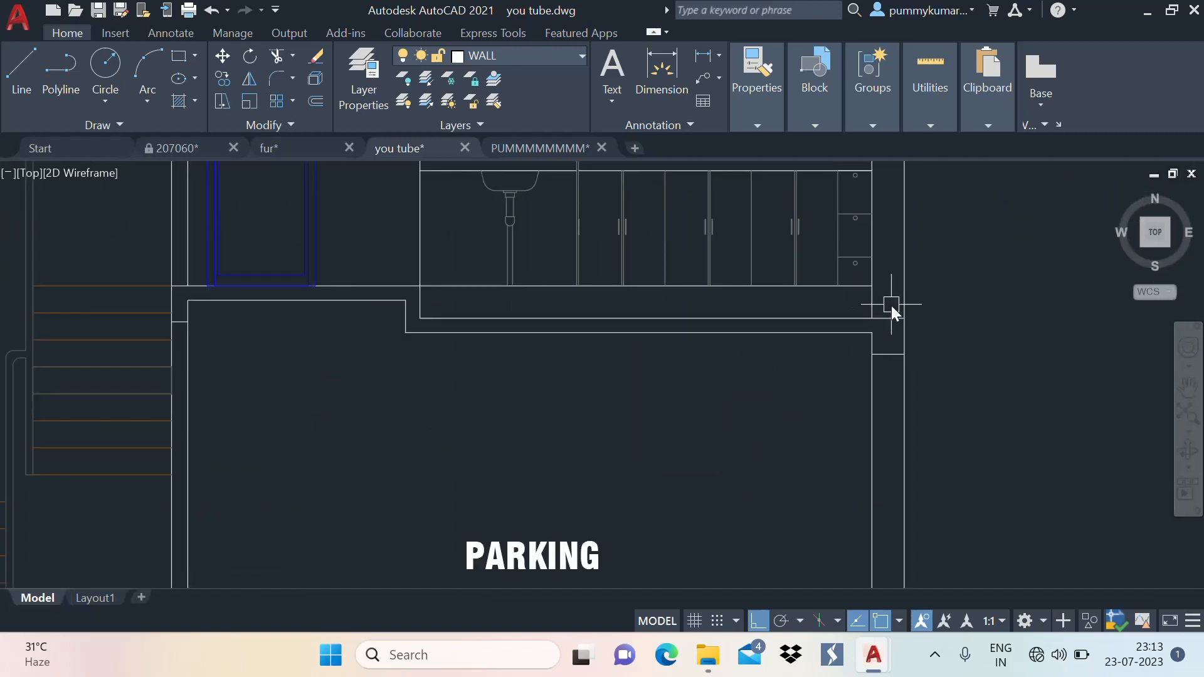
pyautogui.scroll(2, 891, 310)
pyautogui.scroll(-4, 901, 319)
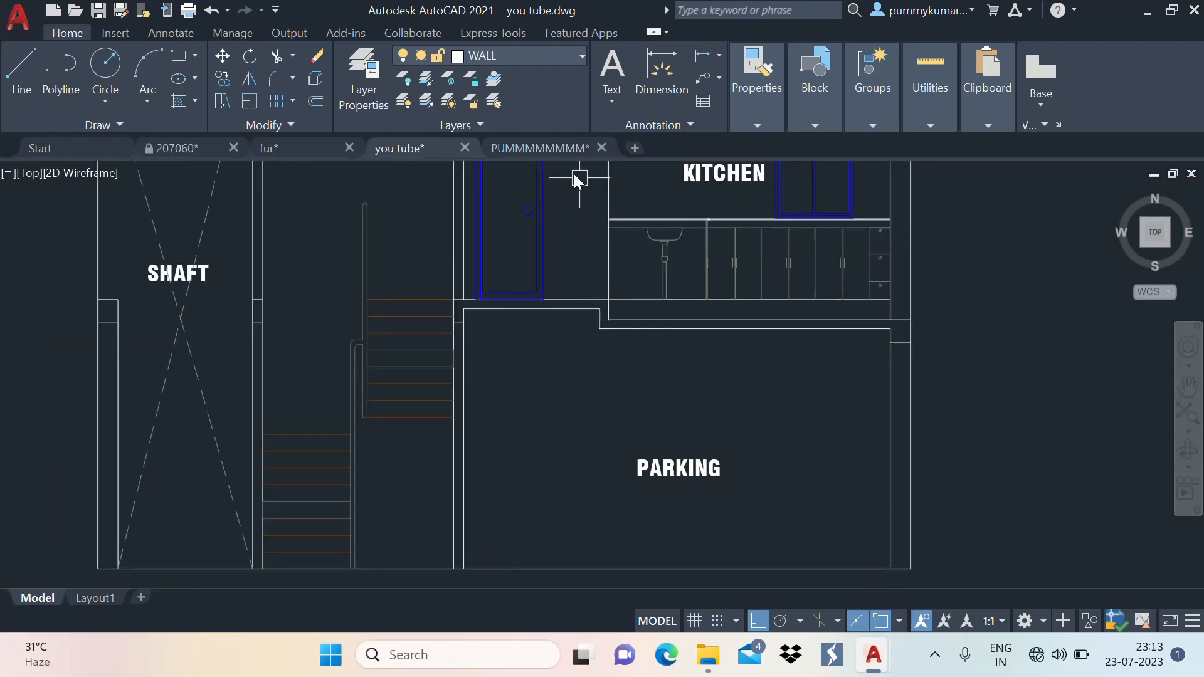
pyautogui.click(537, 145)
pyautogui.scroll(-5, 646, 346)
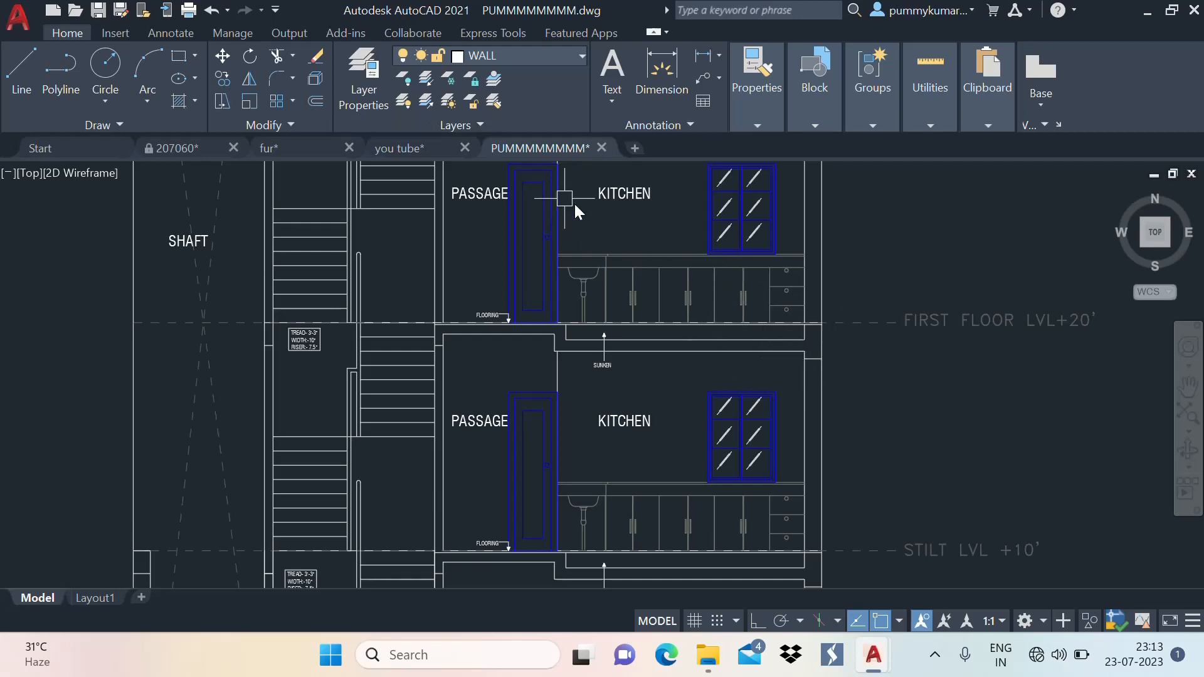
pyautogui.click(420, 149)
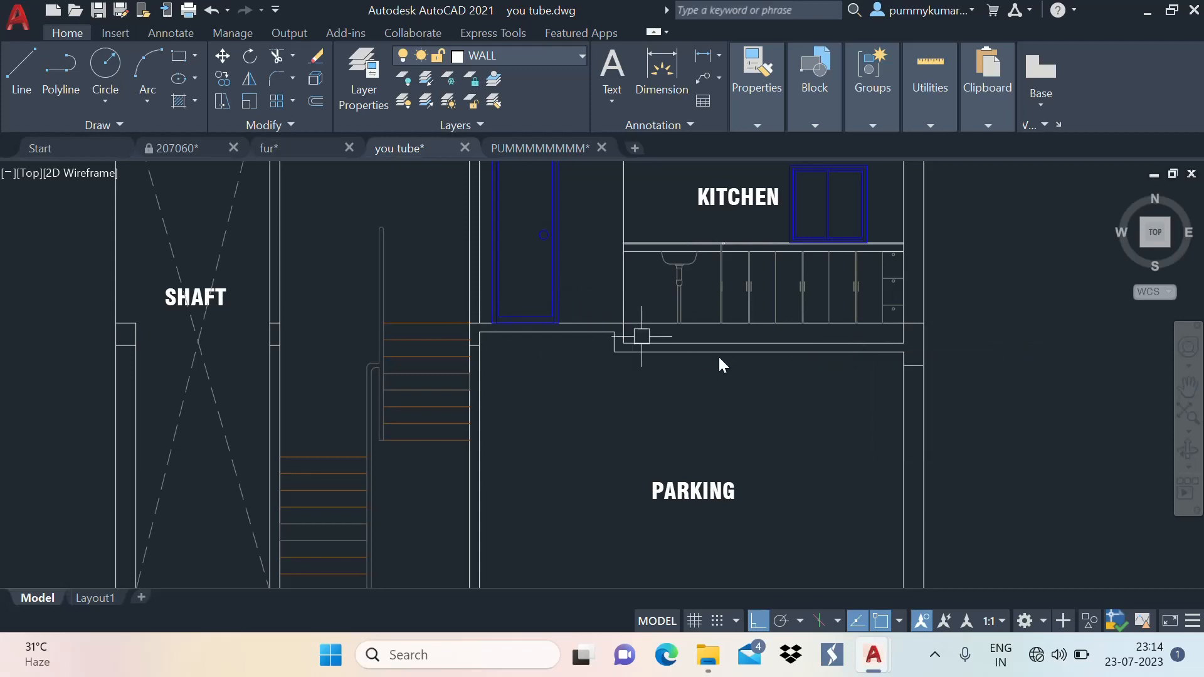
# Copy the PARKING label straight up to just below the sunken kitchen slab
pyautogui.scroll(-3, 721, 361)
pyautogui.moveTo(639, 339); pyautogui.dragTo(683, 351, button='middle')
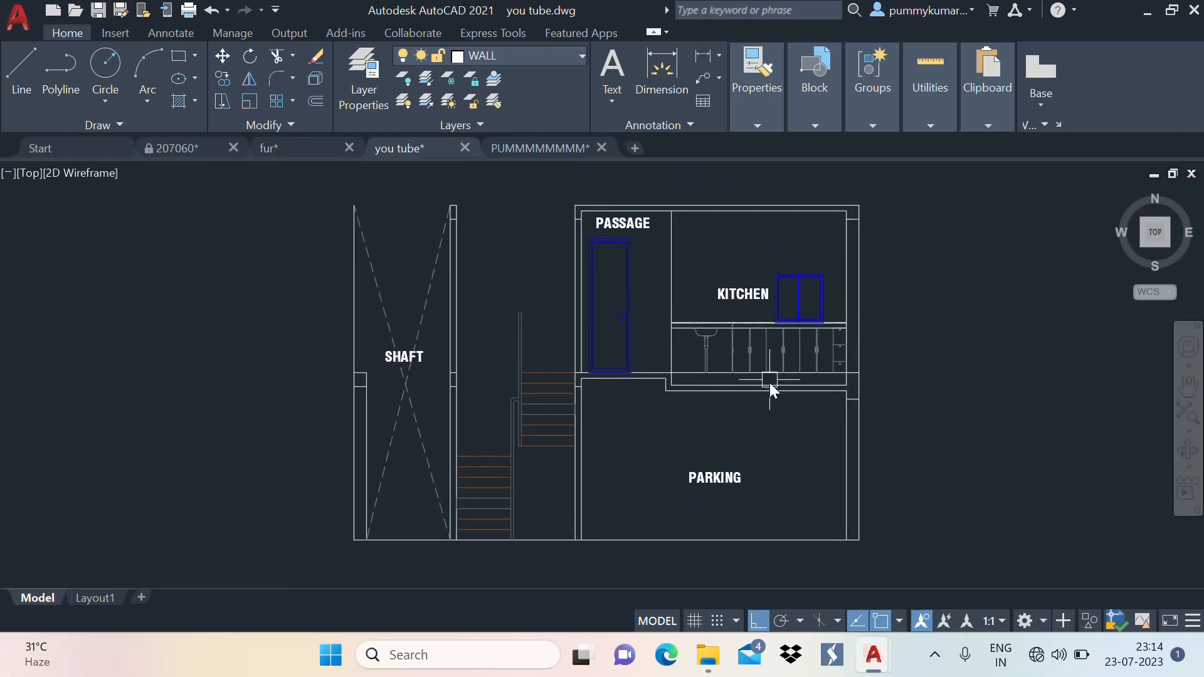
pyautogui.scroll(3, 810, 391)
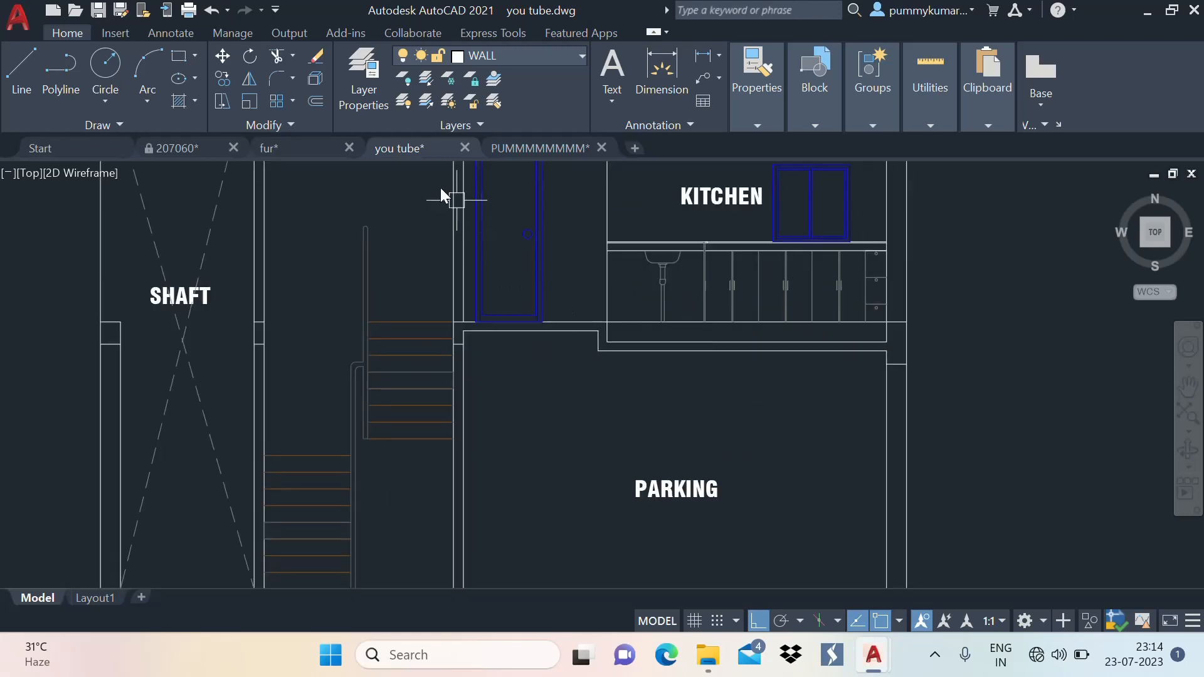
pyautogui.write('co')
pyautogui.press('space')
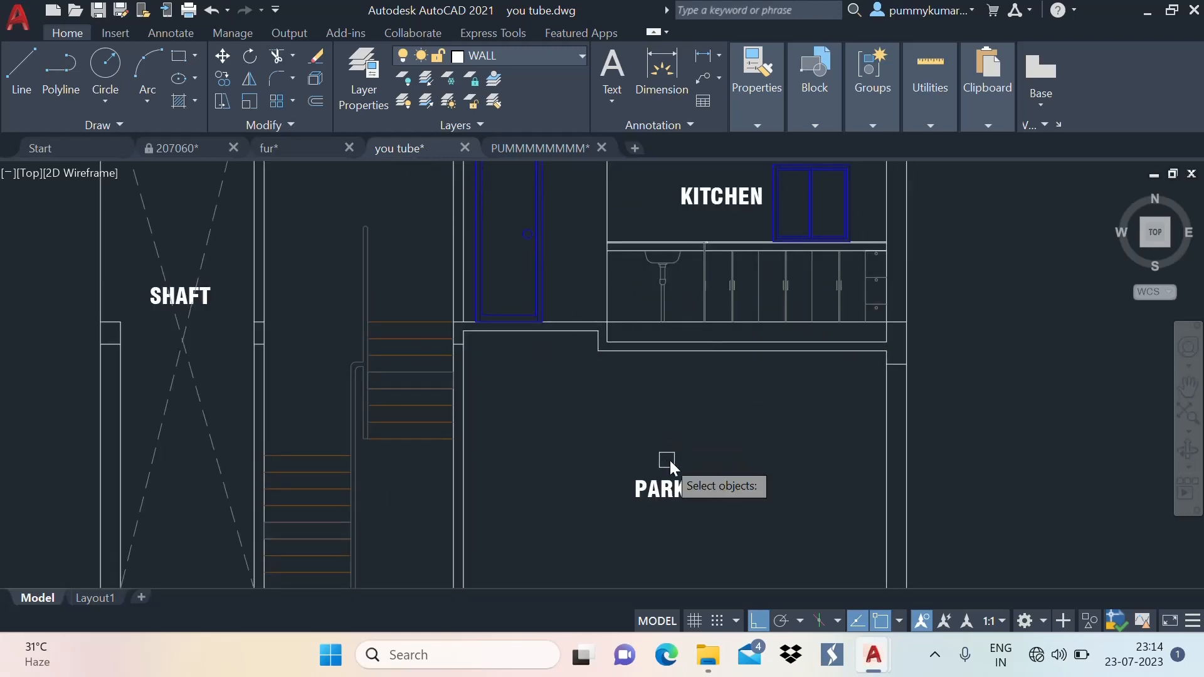
pyautogui.click(677, 491)
pyautogui.press('Return')
pyautogui.click(635, 496)
pyautogui.scroll(2, 661, 379)
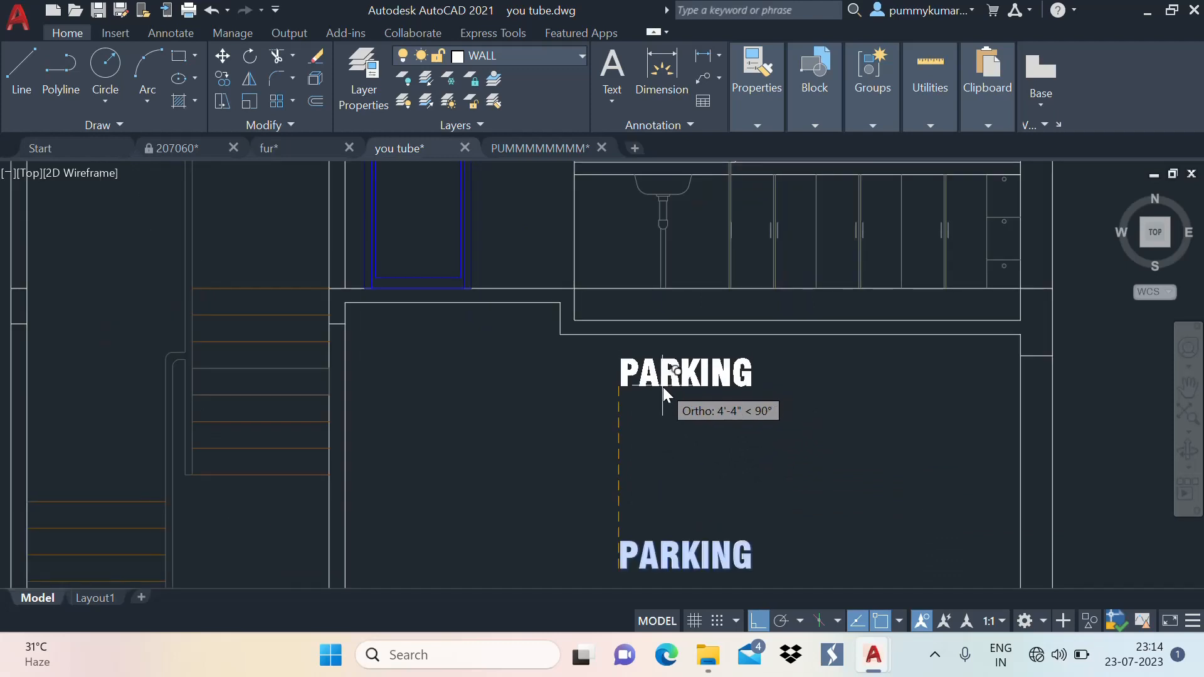
pyautogui.click(684, 384)
pyautogui.press('Escape')
# Change the text of the copied PARKING label to SUNKEN
pyautogui.doubleClick(707, 380)
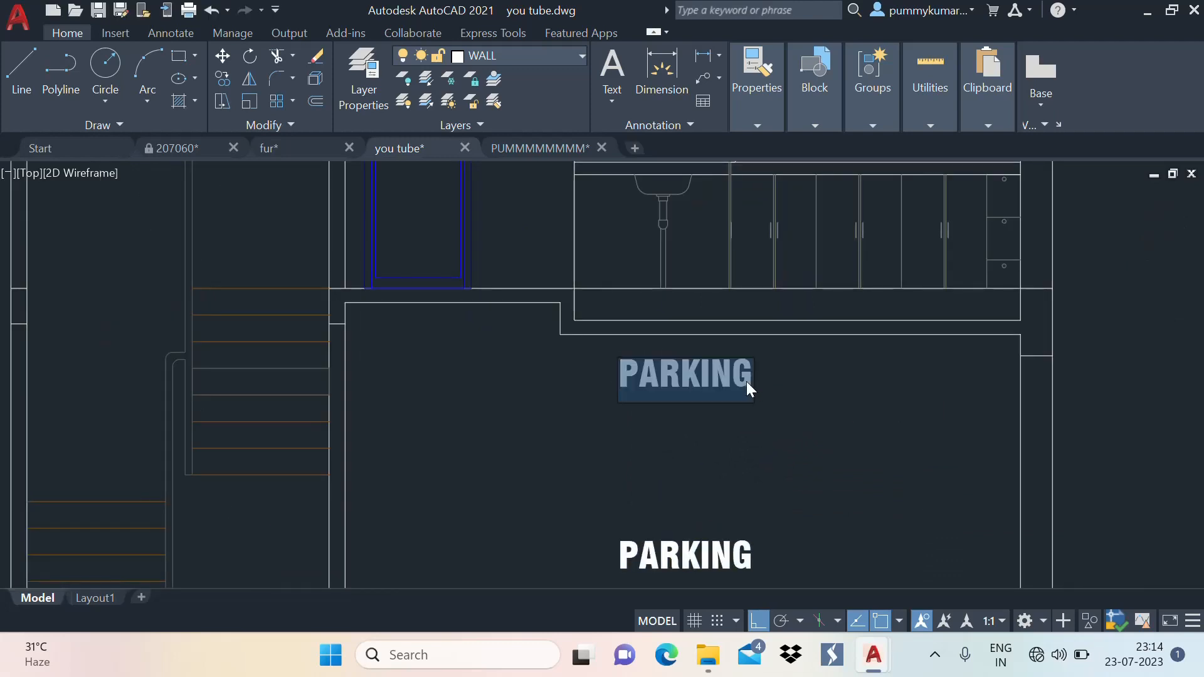
pyautogui.write('SUN')
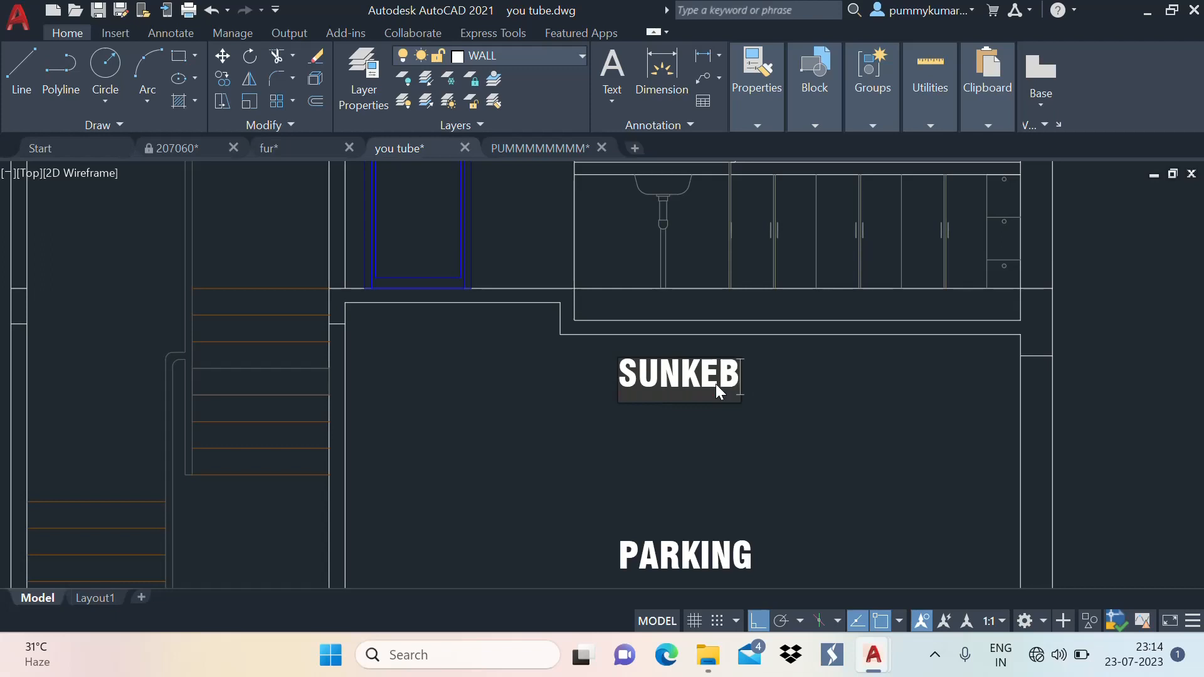
pyautogui.write('KEN')
pyautogui.click(787, 374)
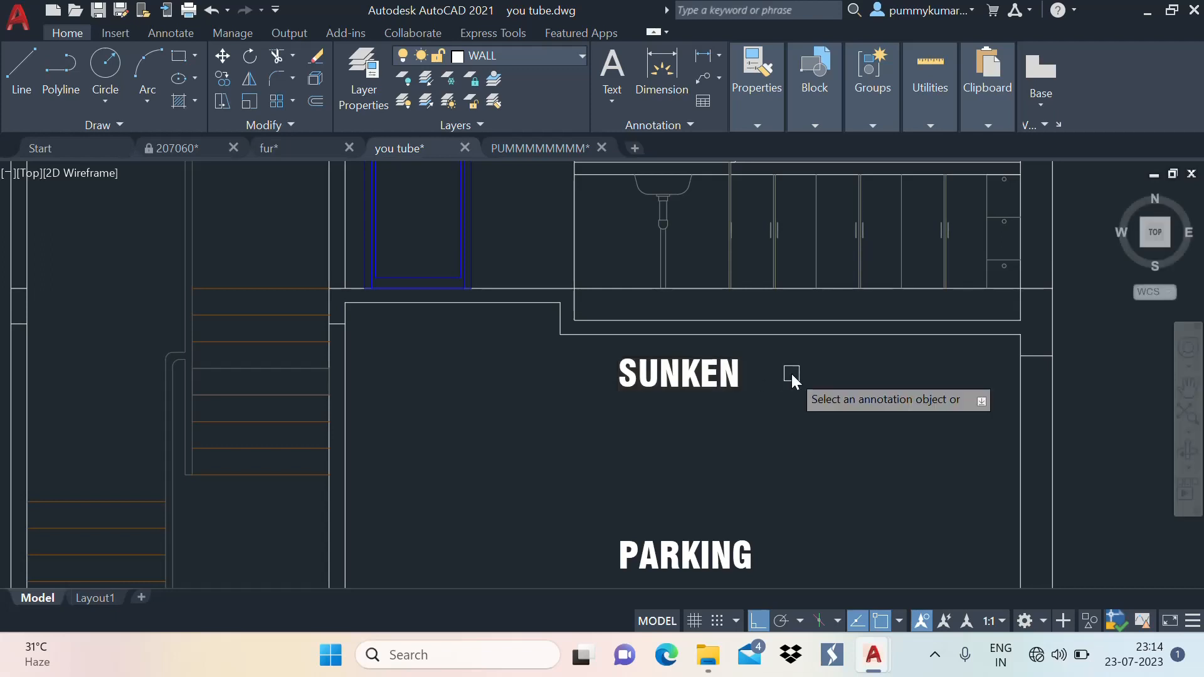
pyautogui.press('Escape')
# Scale the SUNKEN label down to about half its size
pyautogui.click(701, 370)
pyautogui.write('sc')
pyautogui.press('Return')
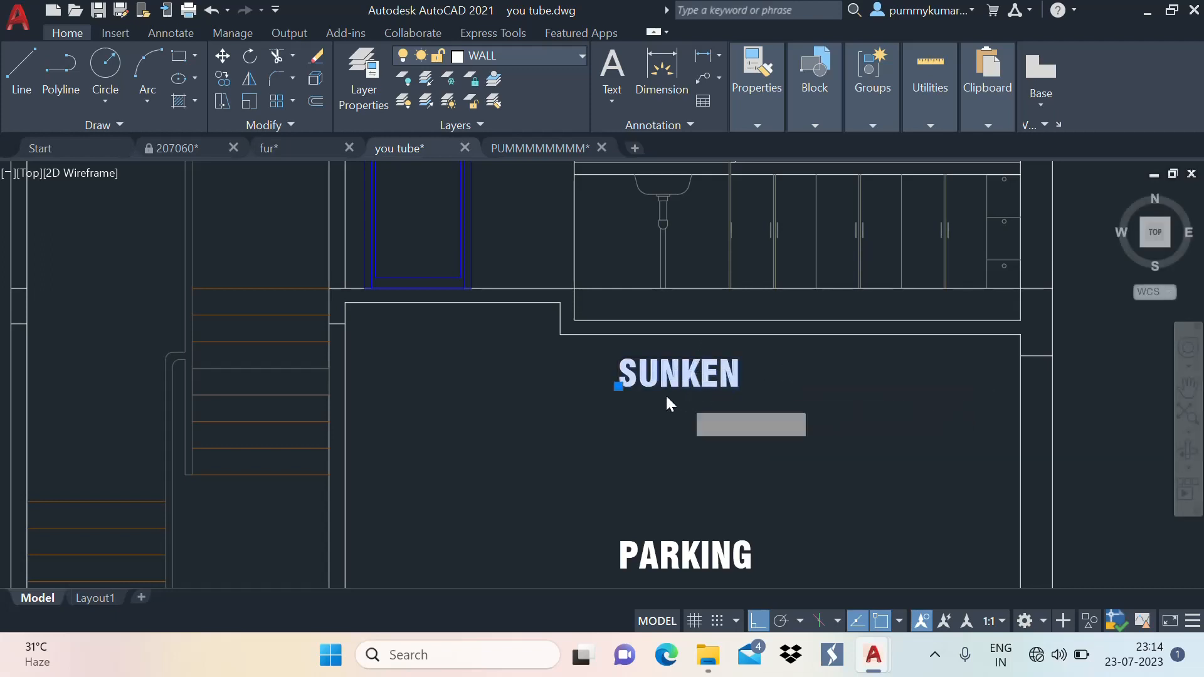
pyautogui.click(654, 370)
pyautogui.click(682, 383)
pyautogui.click(681, 371)
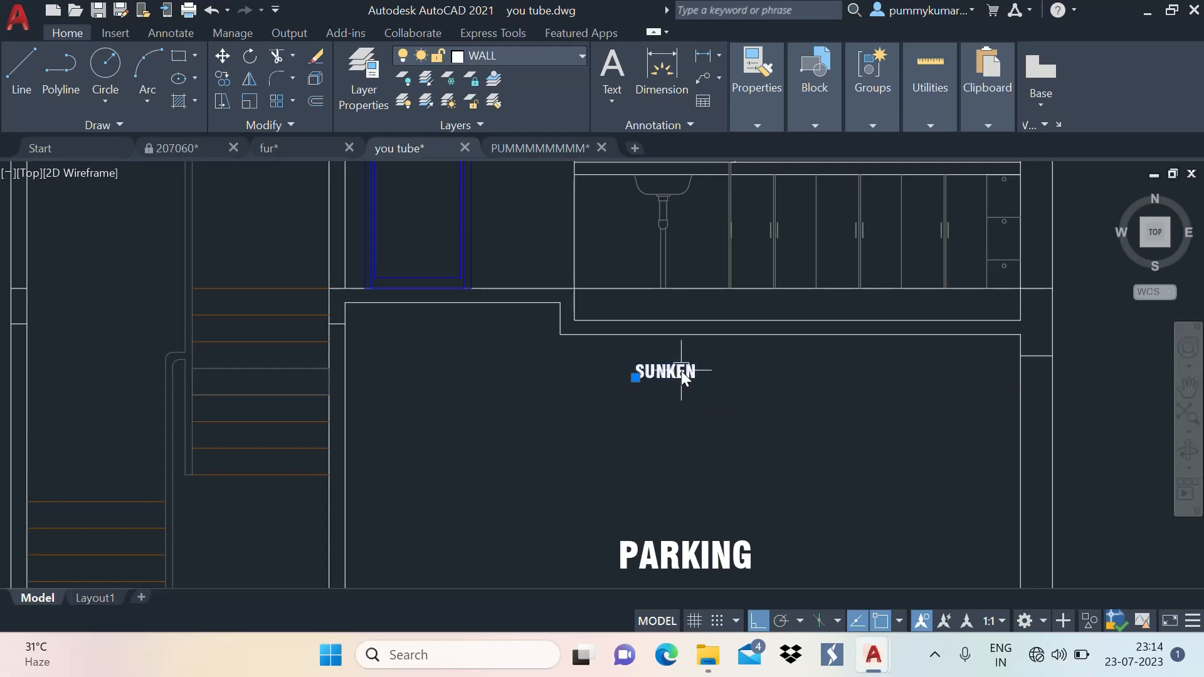
# Move the SUNKEN label up into the strip between the kitchen floor line and the sunken slab
pyautogui.scroll(3, 681, 370)
pyautogui.press('space')
pyautogui.click(689, 426)
pyautogui.click(681, 378)
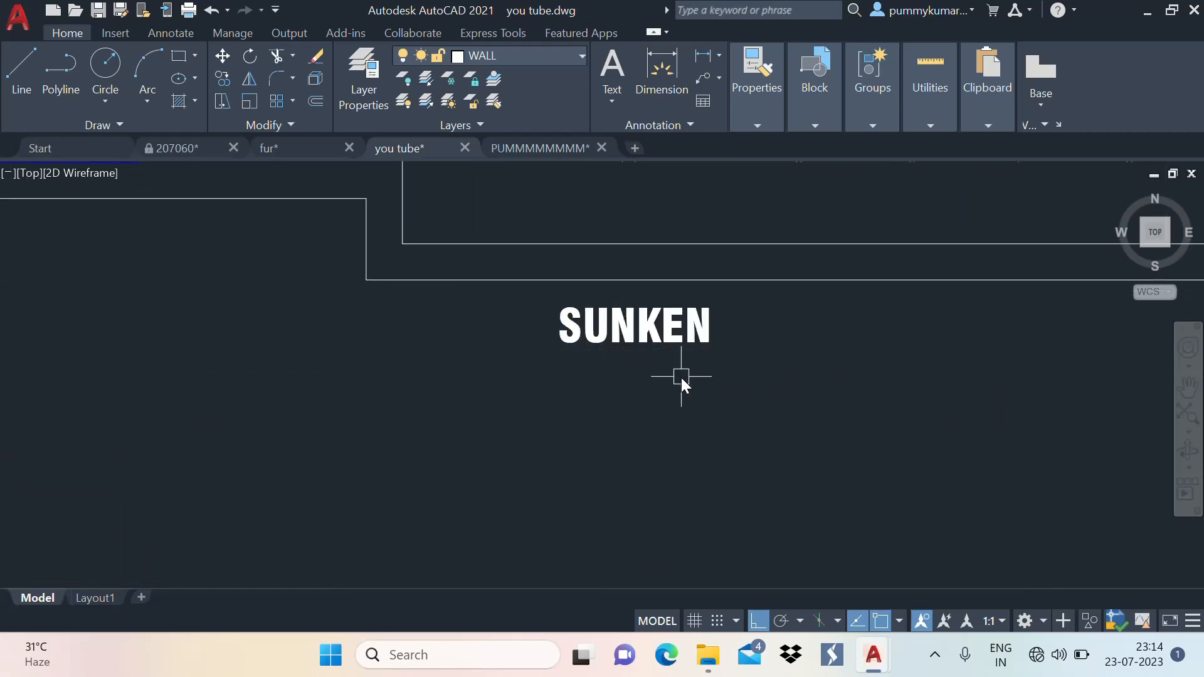
pyautogui.moveTo(699, 367); pyautogui.dragTo(640, 461, button='middle')
pyautogui.click(636, 417)
pyautogui.press('space')
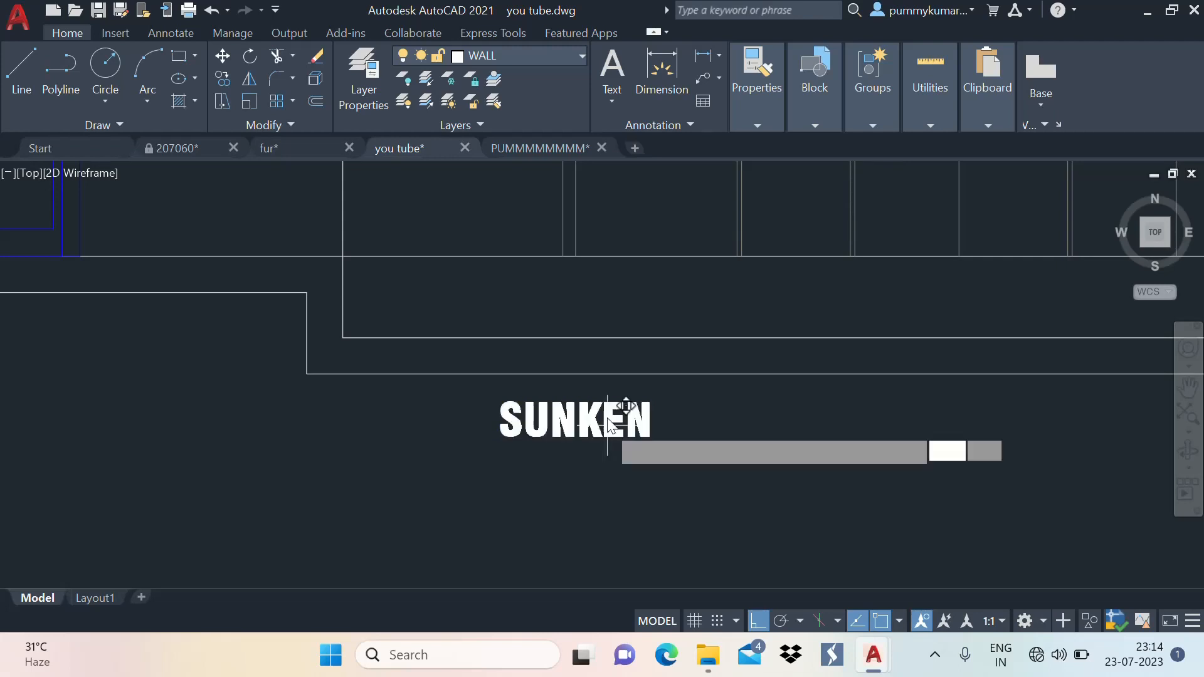
pyautogui.click(607, 426)
pyautogui.click(615, 306)
pyautogui.scroll(-8, 683, 321)
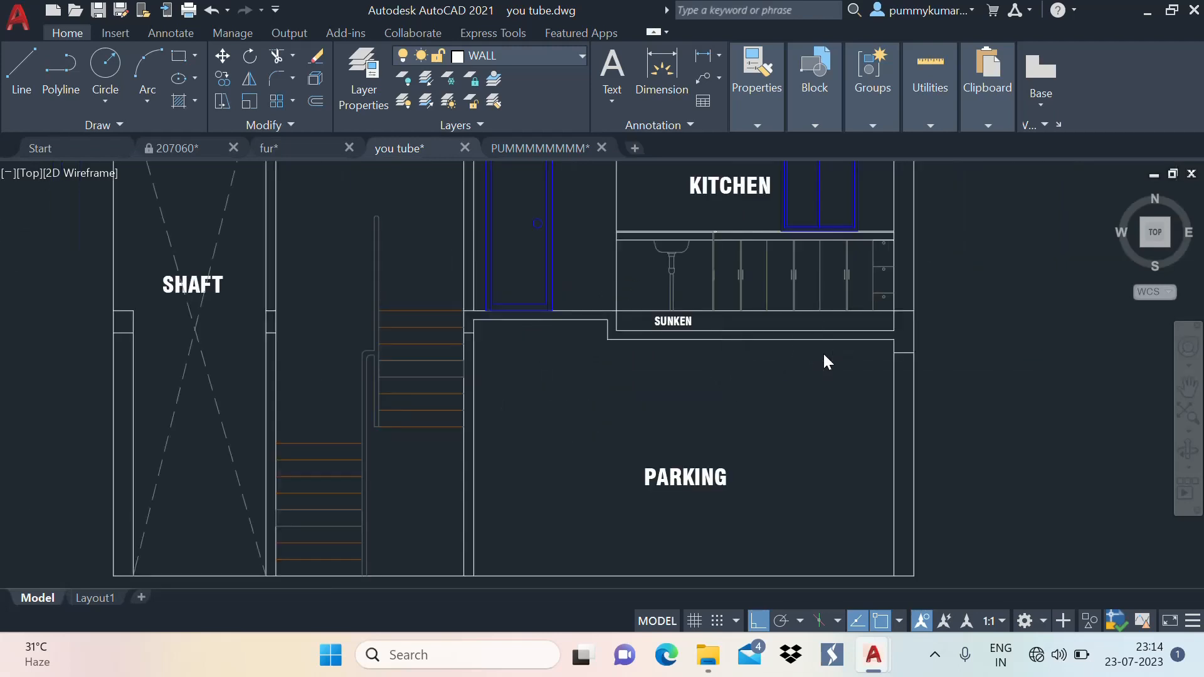
# Review the whole section above the floor plans and compare it with the multi-storey section in the PUMMMMMMMM drawing
pyautogui.scroll(5, 758, 385)
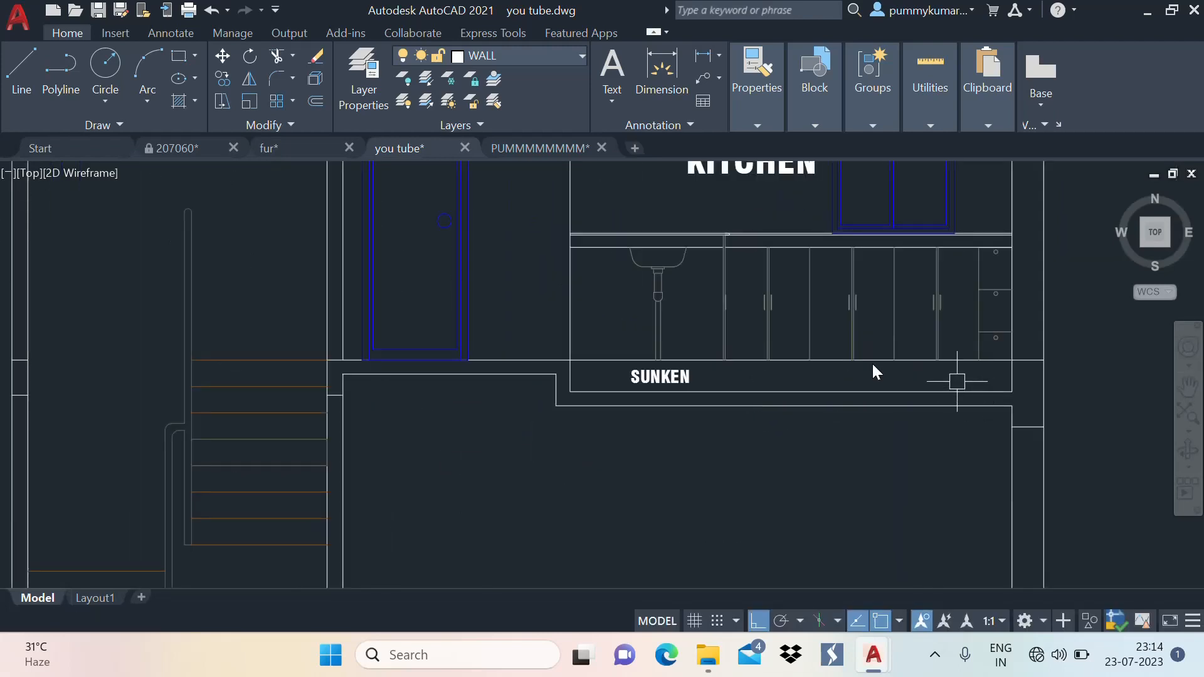
pyautogui.scroll(-6, 874, 371)
pyautogui.scroll(2, 742, 388)
pyautogui.moveTo(742, 388)
pyautogui.mouseDown(button='middle')
pyautogui.moveTo(809, 286)
pyautogui.moveTo(744, 383)
pyautogui.mouseUp(button='middle')
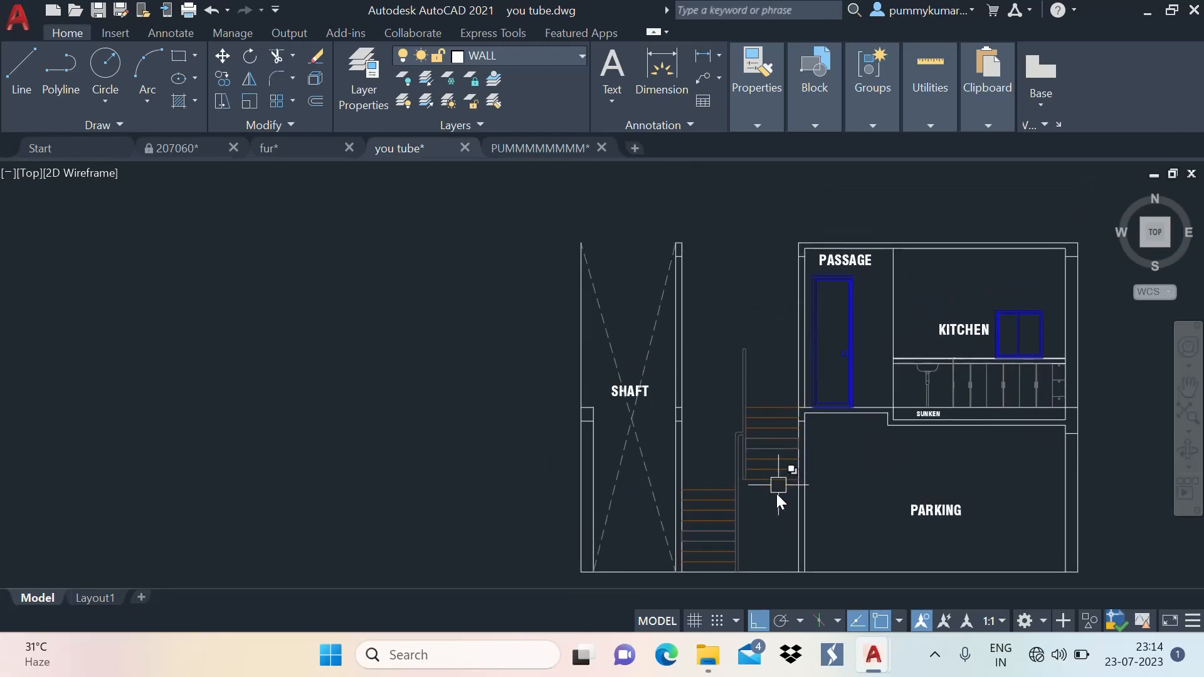
pyautogui.moveTo(776, 494)
pyautogui.mouseDown(button='middle')
pyautogui.moveTo(721, 430)
pyautogui.moveTo(650, 508)
pyautogui.mouseUp(button='middle')
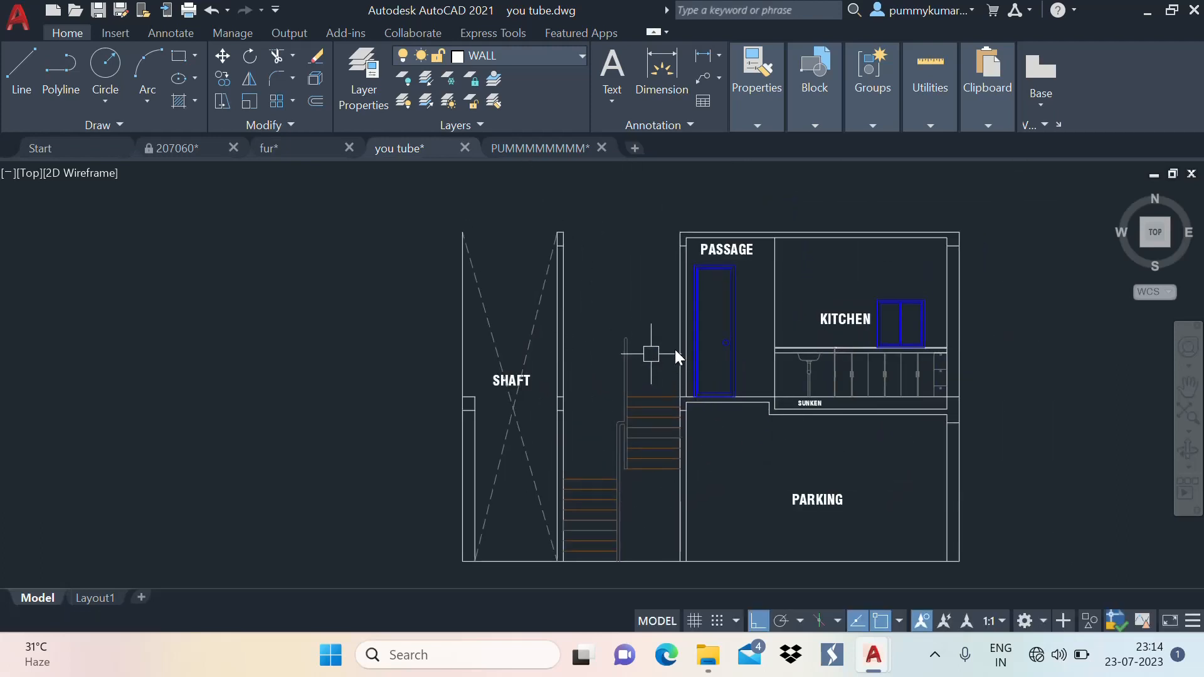
pyautogui.scroll(-4, 863, 293)
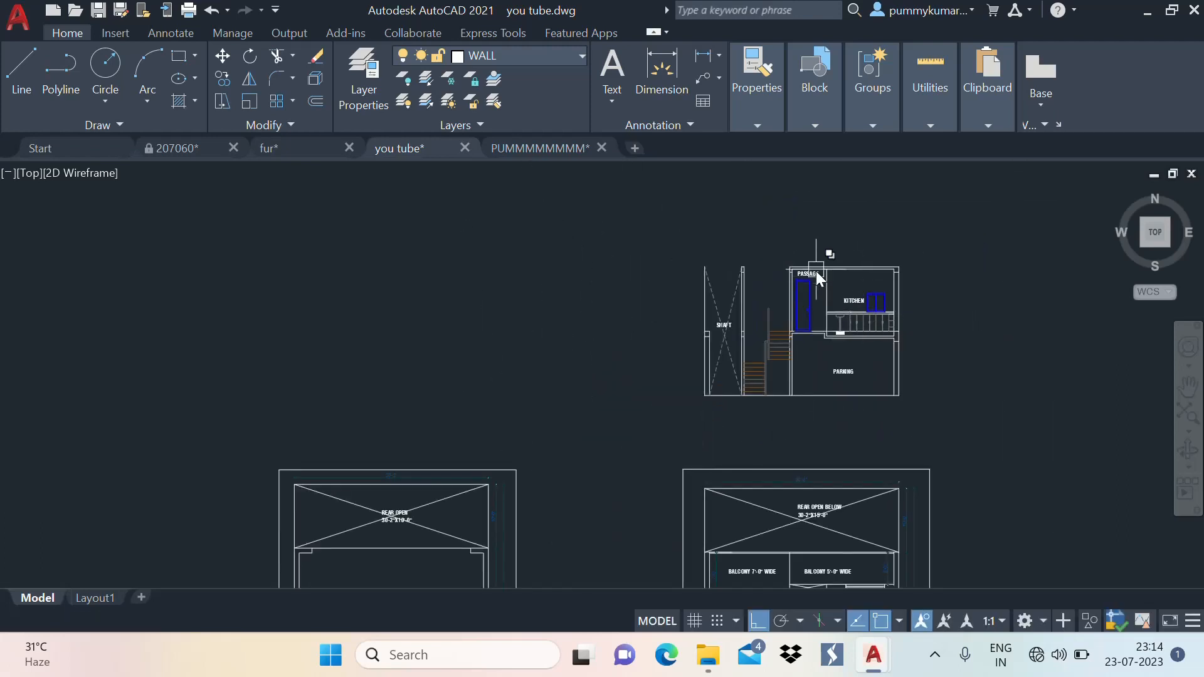
pyautogui.scroll(-5, 816, 275)
pyautogui.scroll(2, 860, 301)
pyautogui.moveTo(860, 303); pyautogui.dragTo(820, 519, button='middle')
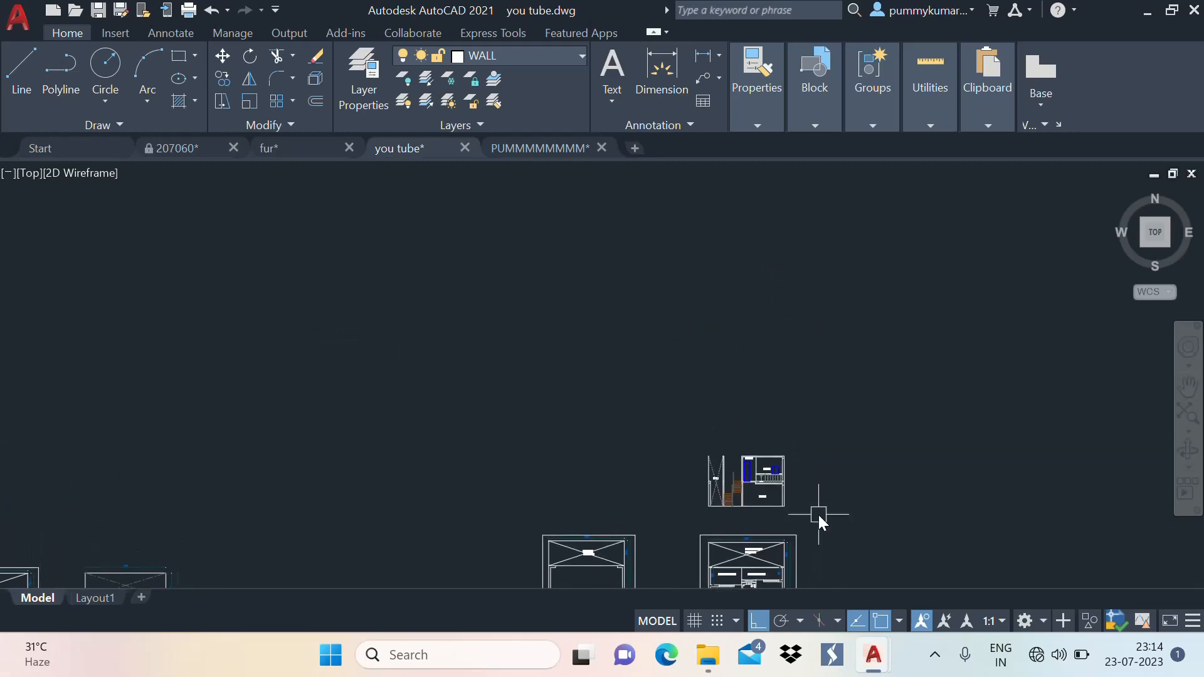
pyautogui.scroll(-5, 698, 326)
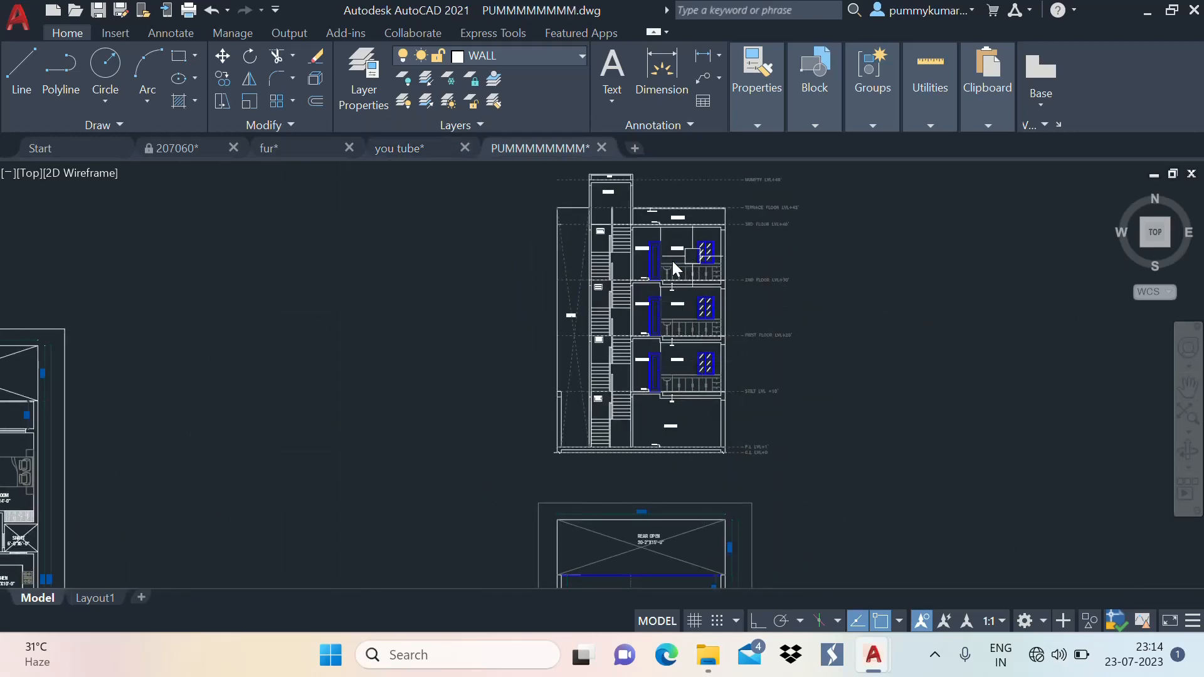
pyautogui.click(421, 148)
pyautogui.moveTo(731, 350); pyautogui.dragTo(725, 276, button='middle')
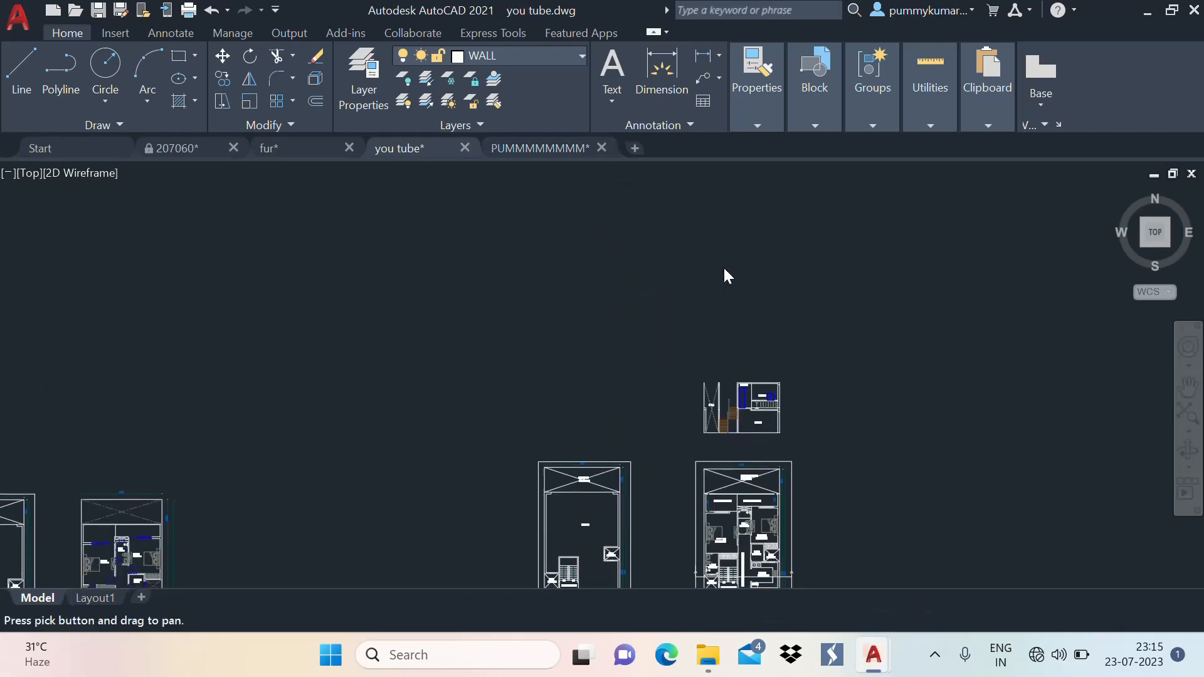
pyautogui.scroll(6, 740, 423)
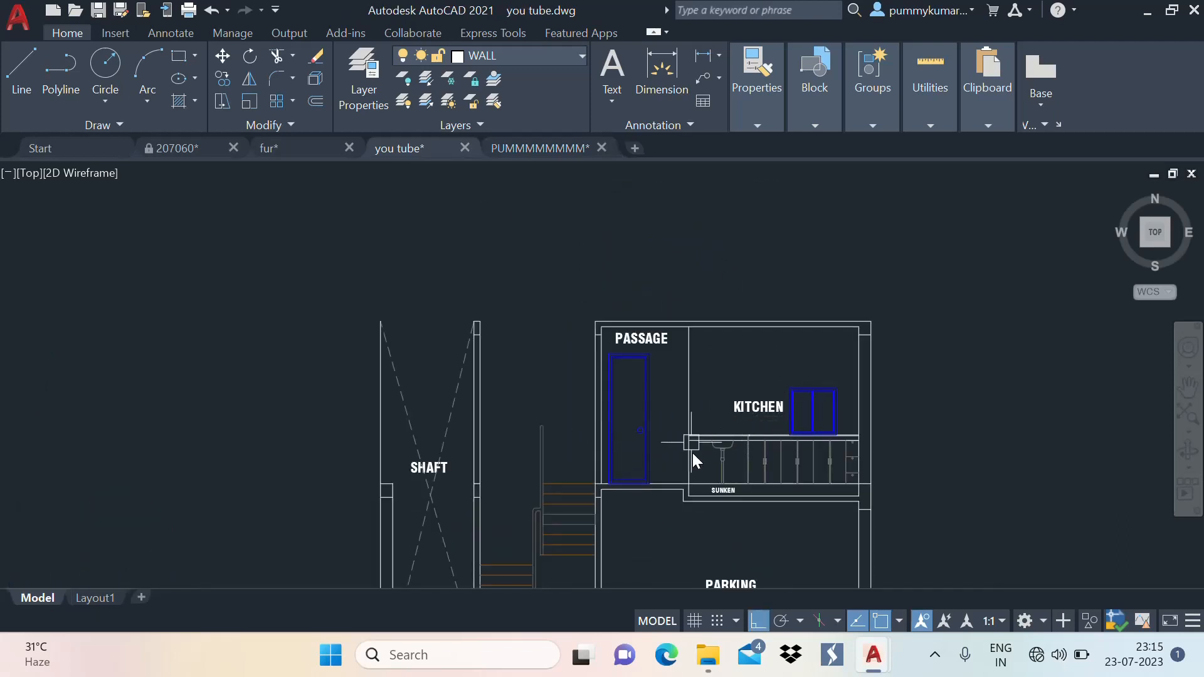
pyautogui.moveTo(515, 419); pyautogui.dragTo(539, 306, button='middle')
pyautogui.moveTo(864, 425); pyautogui.dragTo(852, 454, button='middle')
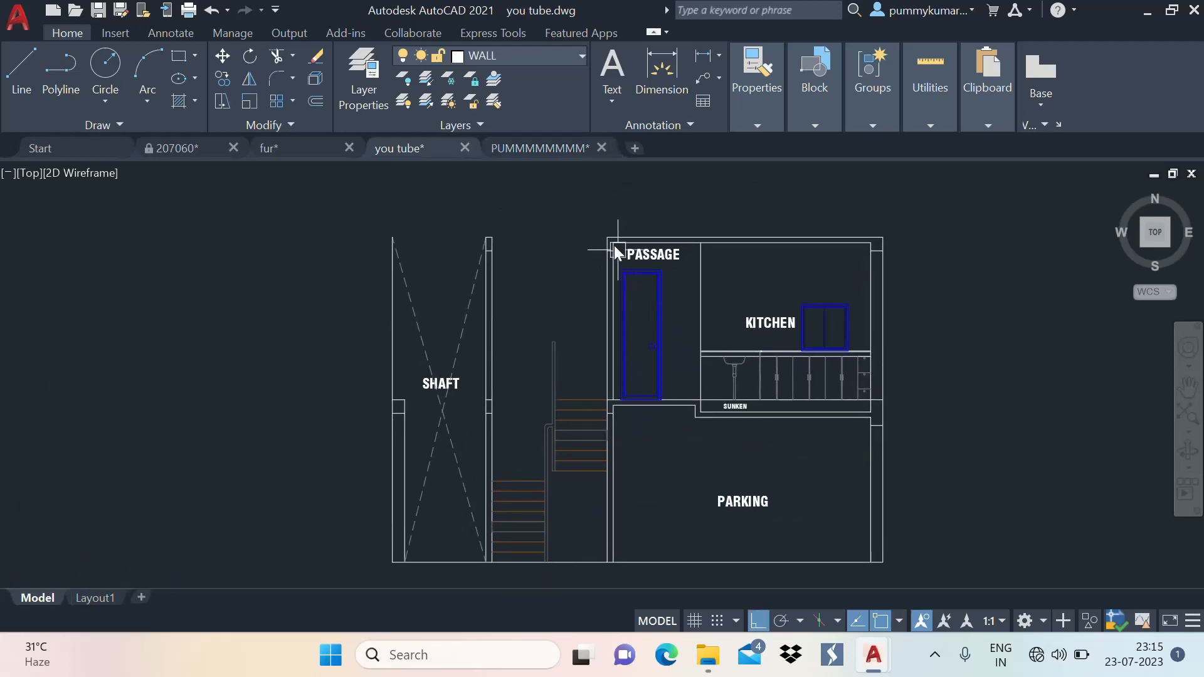
pyautogui.click(595, 210)
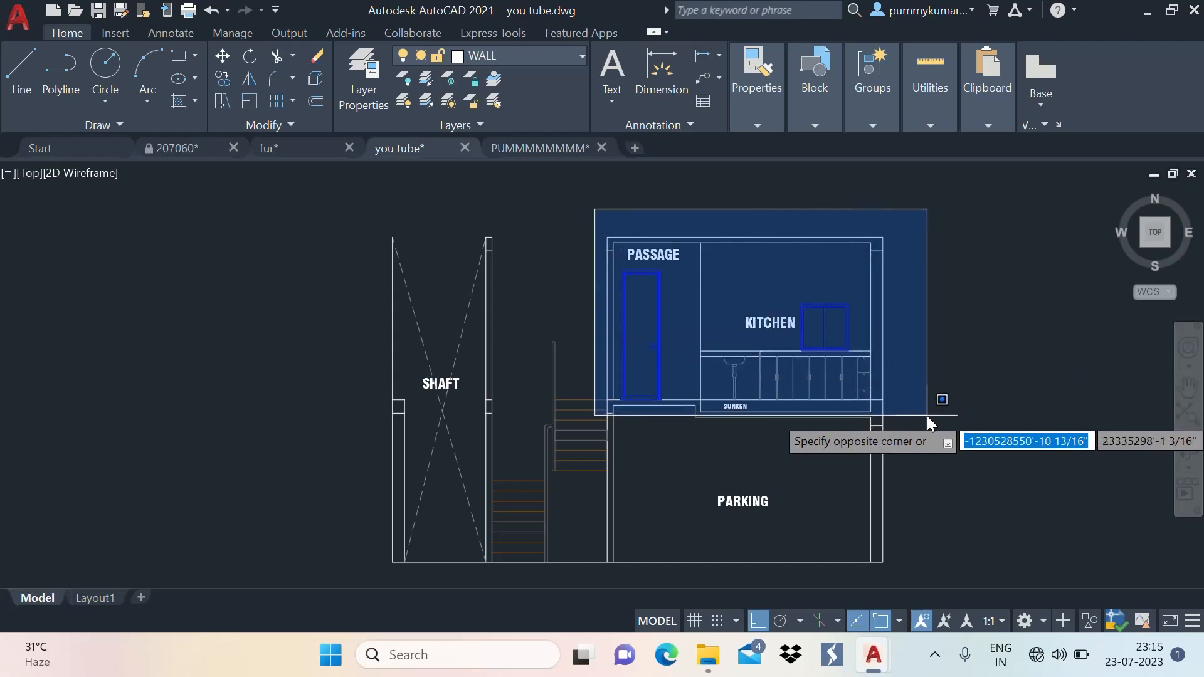
pyautogui.click(936, 430)
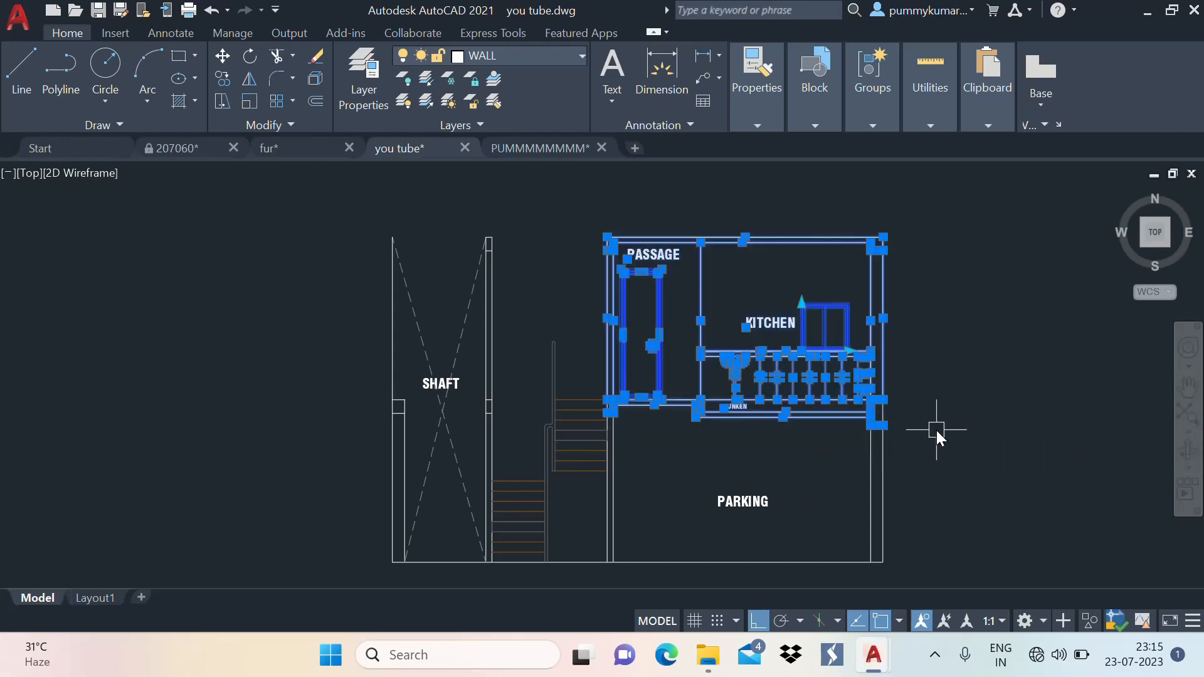
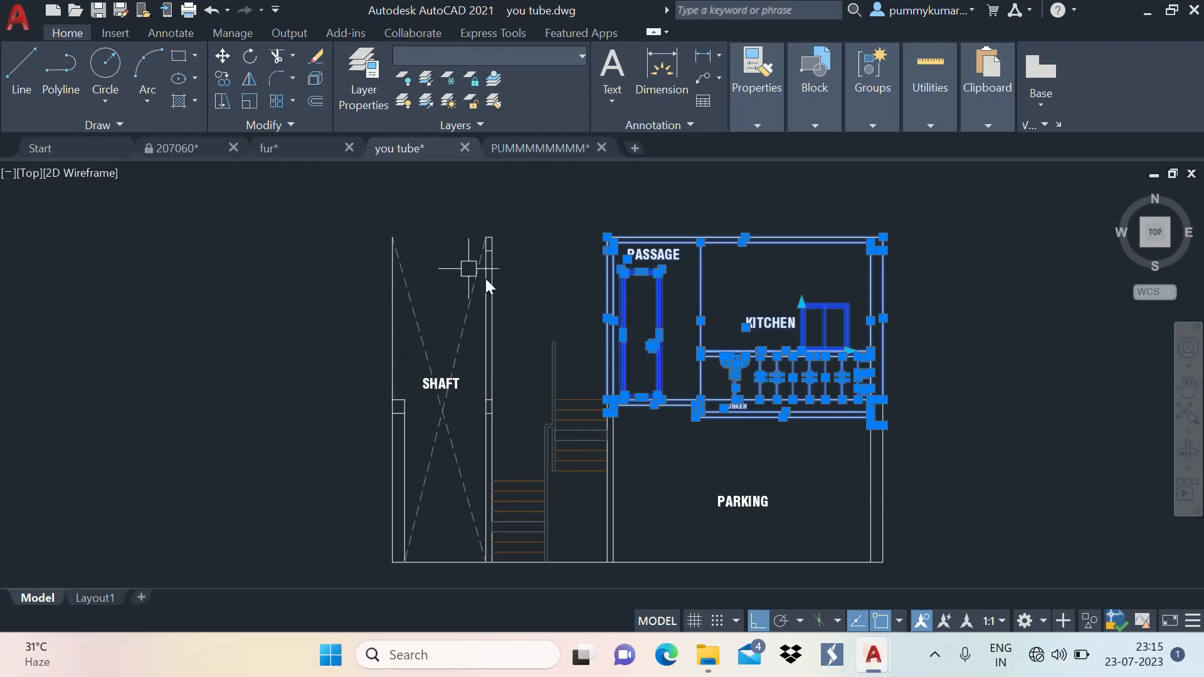
pyautogui.rightClick(840, 327)
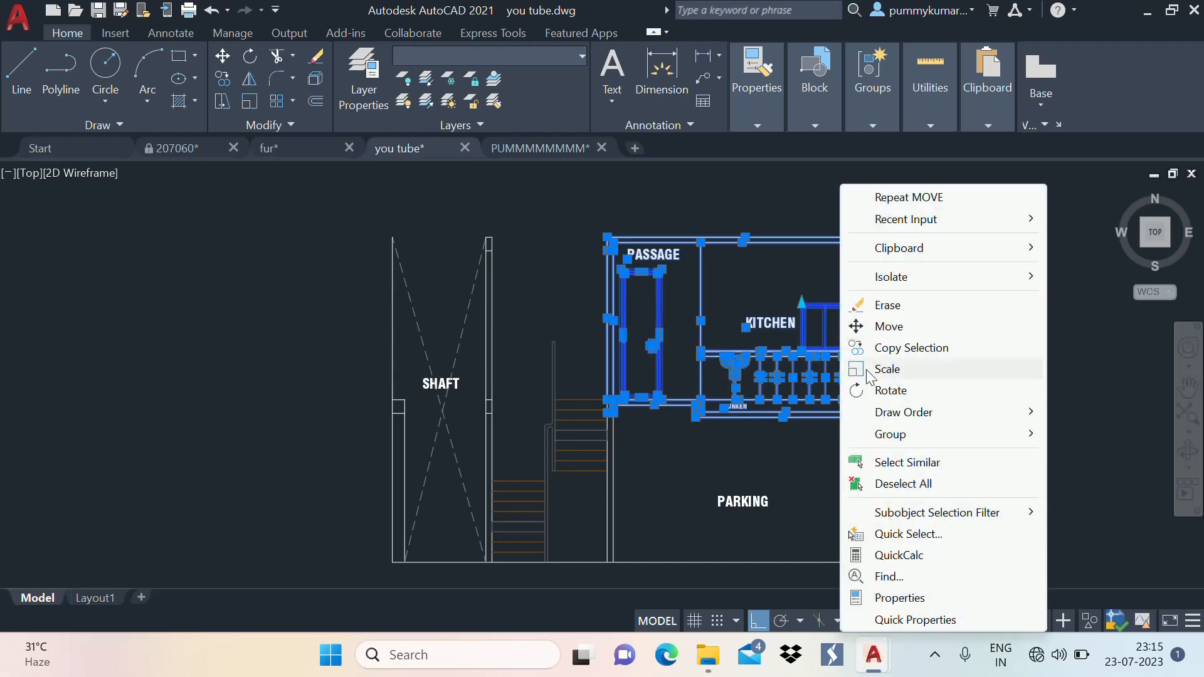
pyautogui.click(766, 295)
pyautogui.press('Escape')
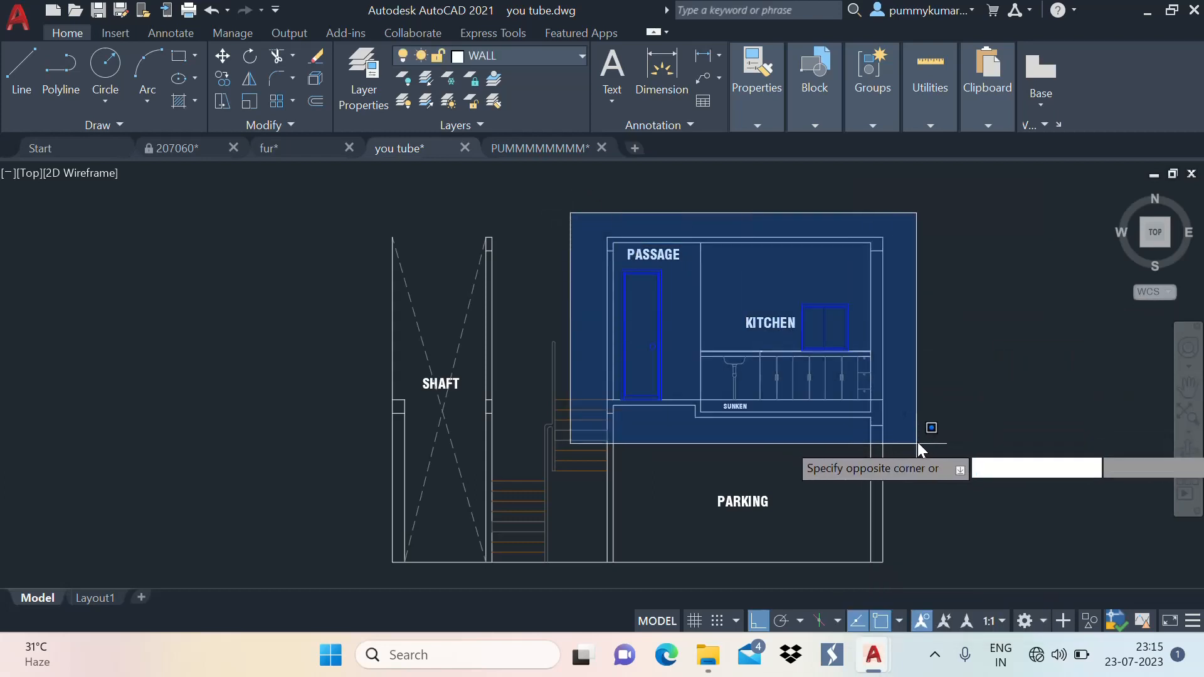
# Convert the passage and kitchen floor, including its walls, slabs and labels, into a block named 1ST FLOOR
pyautogui.click(920, 424)
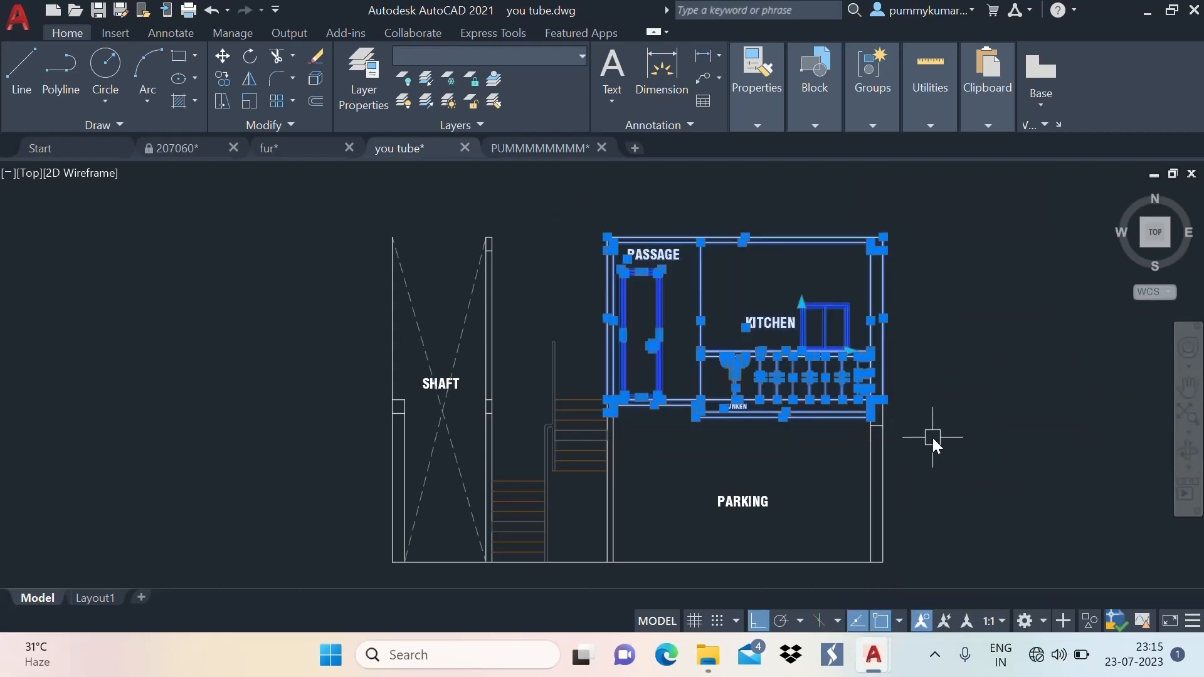
pyautogui.write('b')
pyautogui.press('Return')
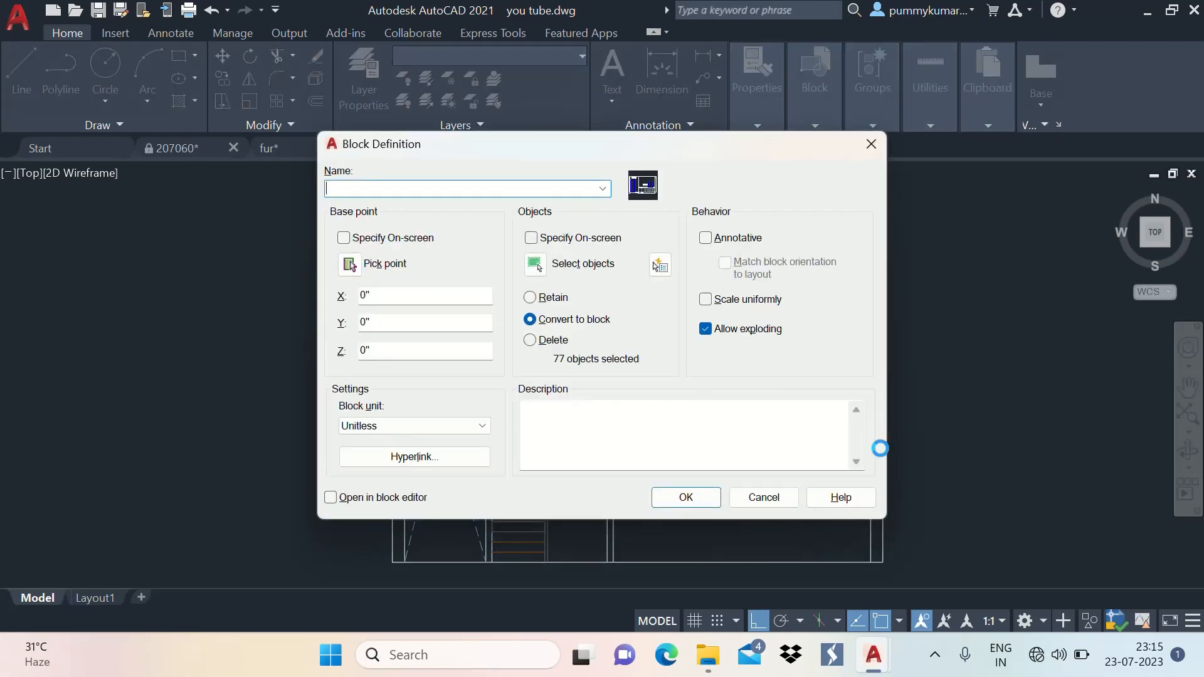
pyautogui.write('1ST FLOOR')
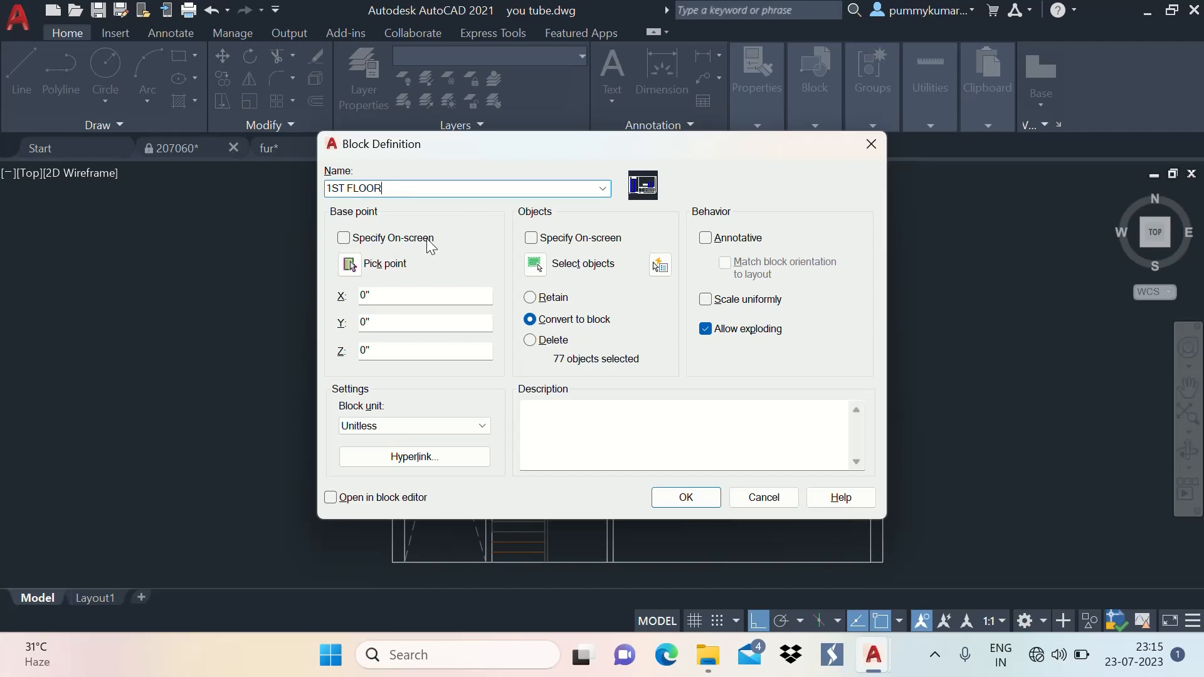
pyautogui.click(686, 497)
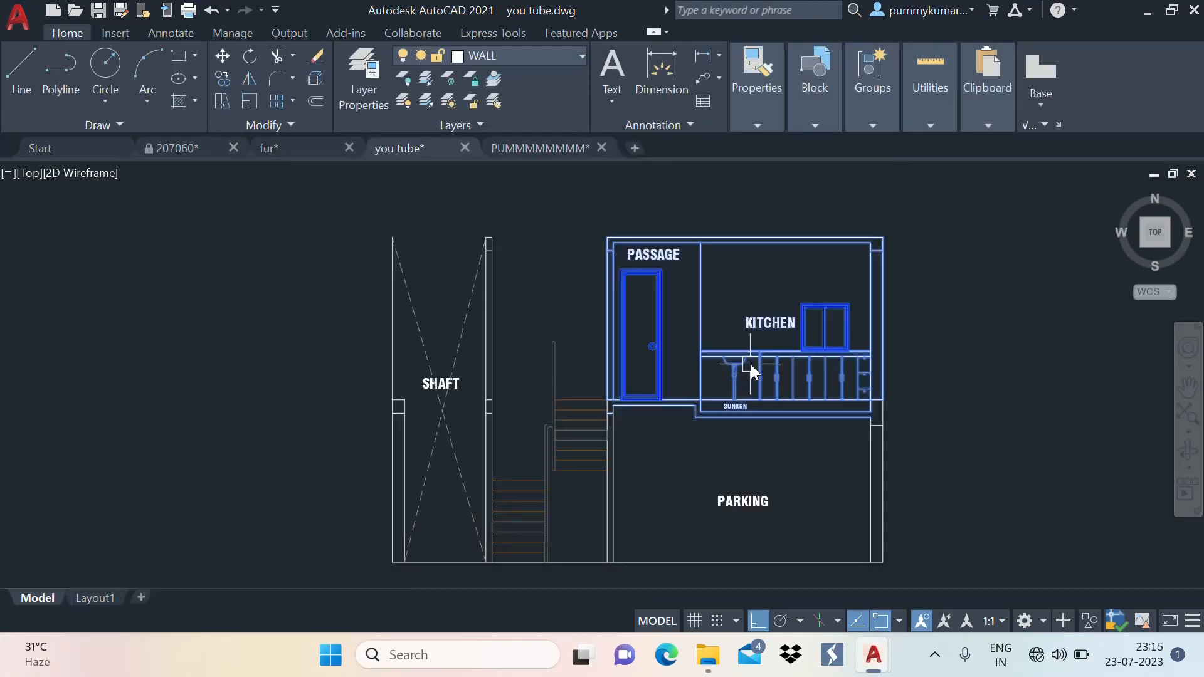
# Copy the 1ST FLOOR block 10'-0" straight up from its outer floor corner to stack a second floor above it
pyautogui.scroll(5, 866, 416)
pyautogui.scroll(-5, 831, 425)
pyautogui.scroll(1, 822, 449)
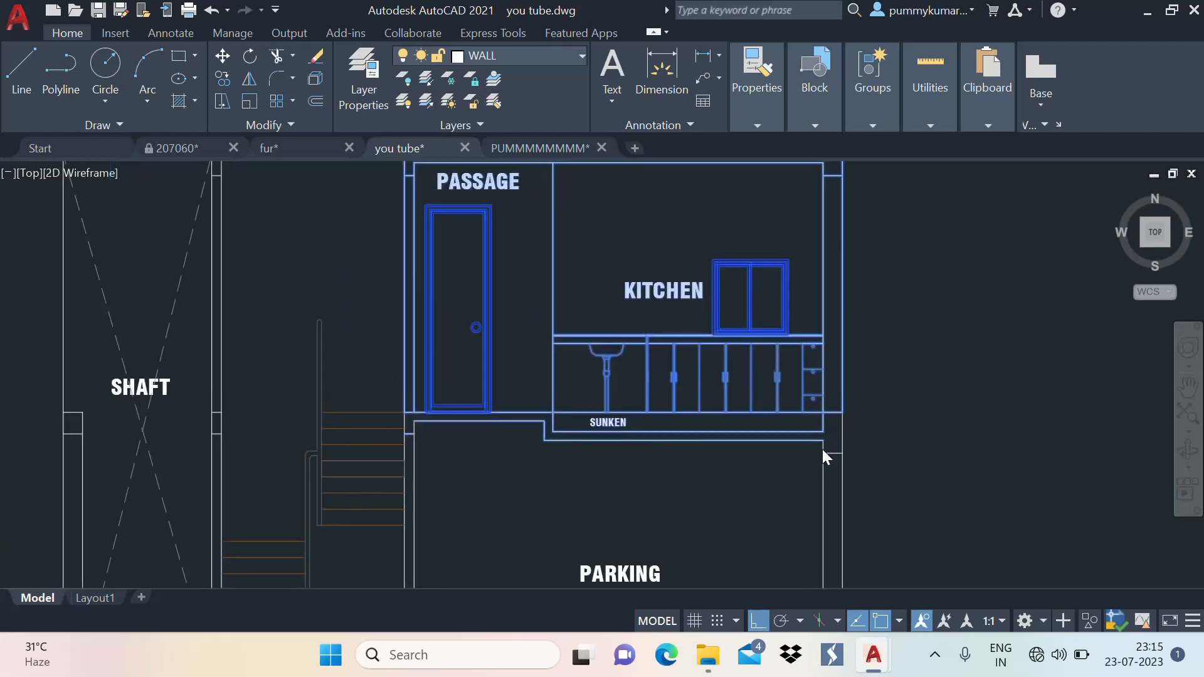
pyautogui.scroll(-1, 819, 464)
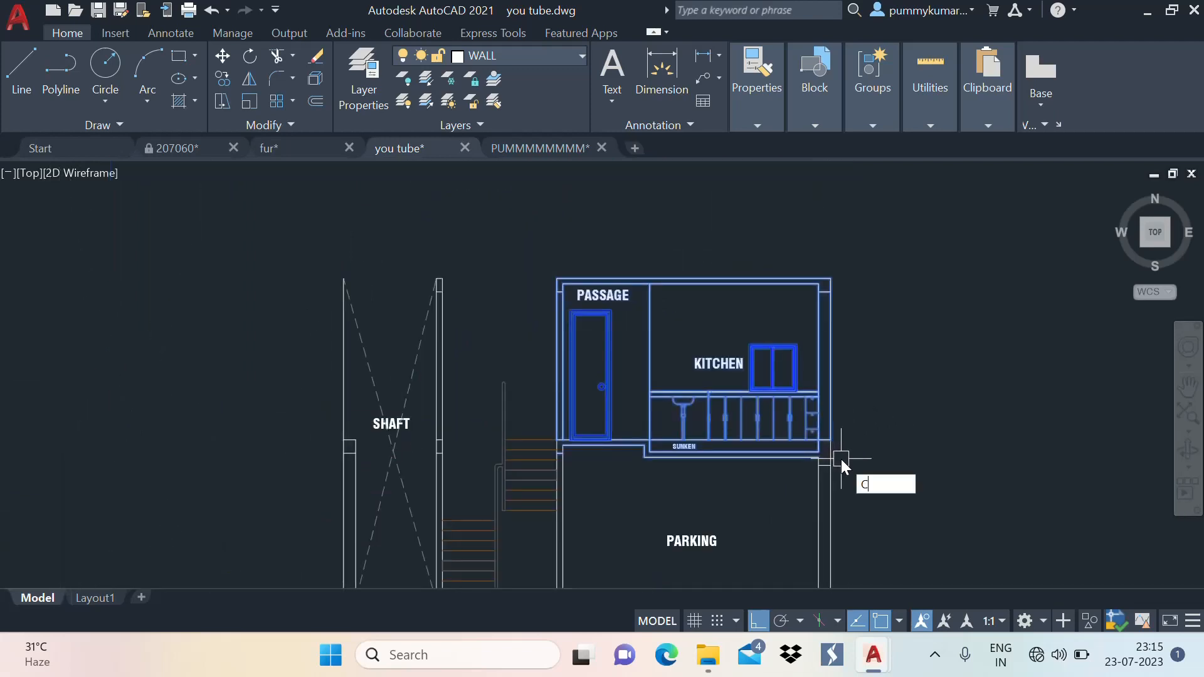
pyautogui.scroll(2, 709, 419)
pyautogui.scroll(-2, 686, 419)
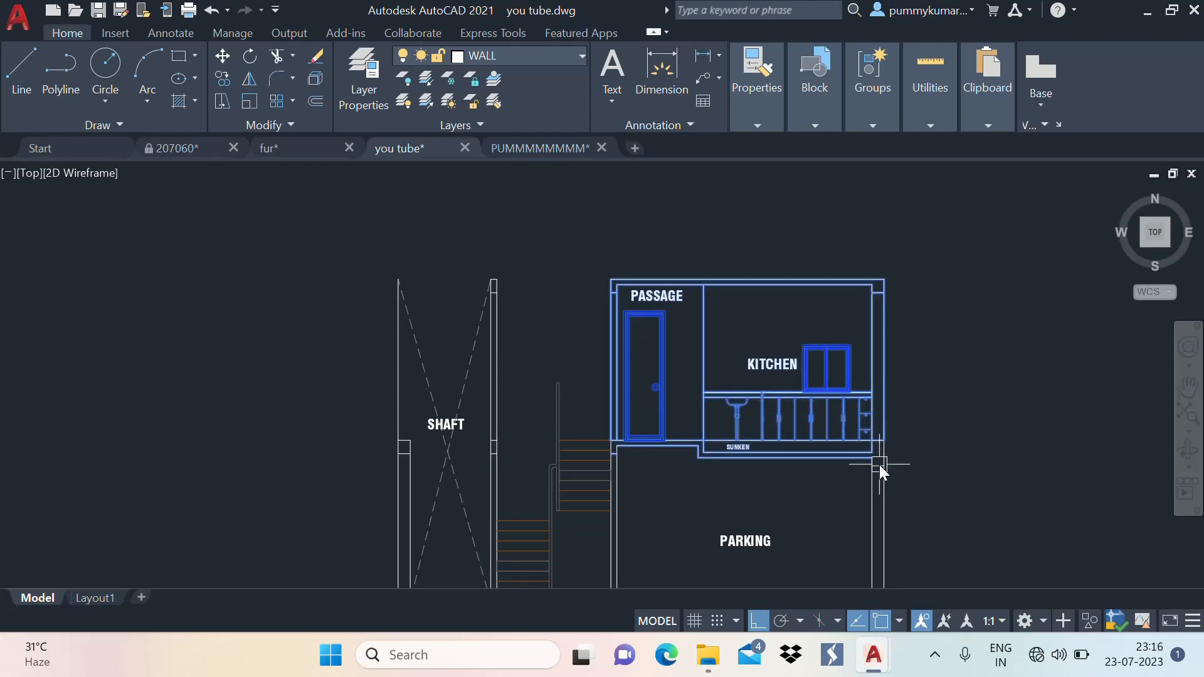
pyautogui.write('co')
pyautogui.press('space')
pyautogui.scroll(2, 882, 475)
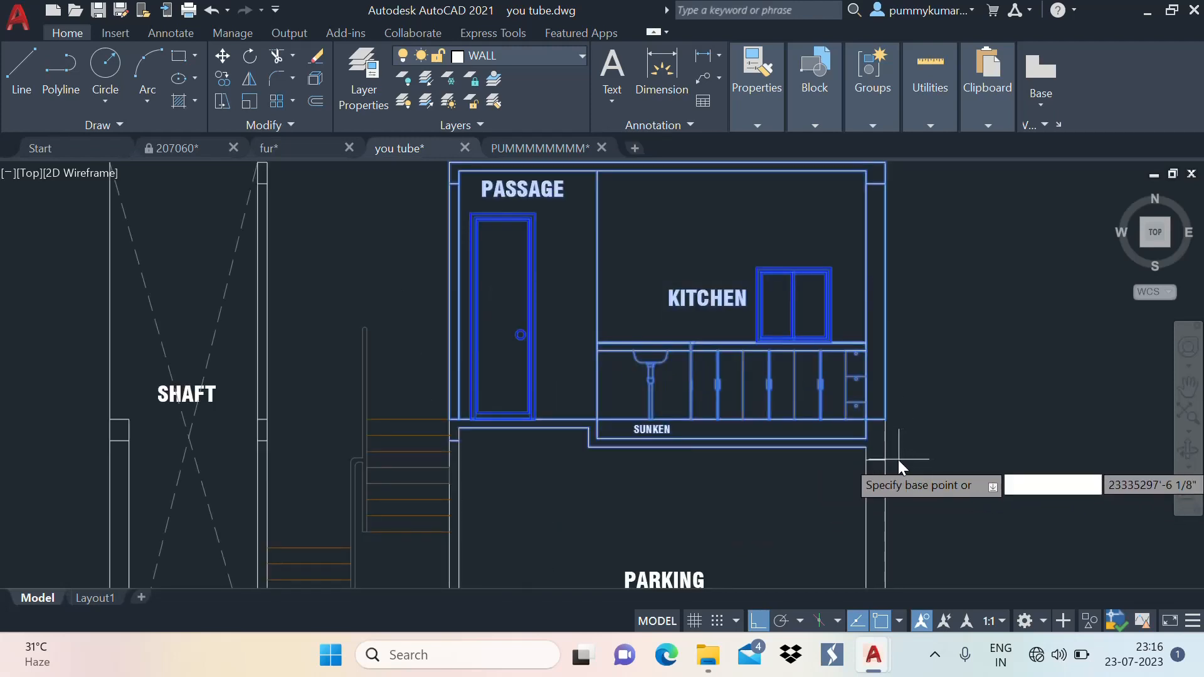
pyautogui.click(886, 421)
pyautogui.scroll(-3, 873, 498)
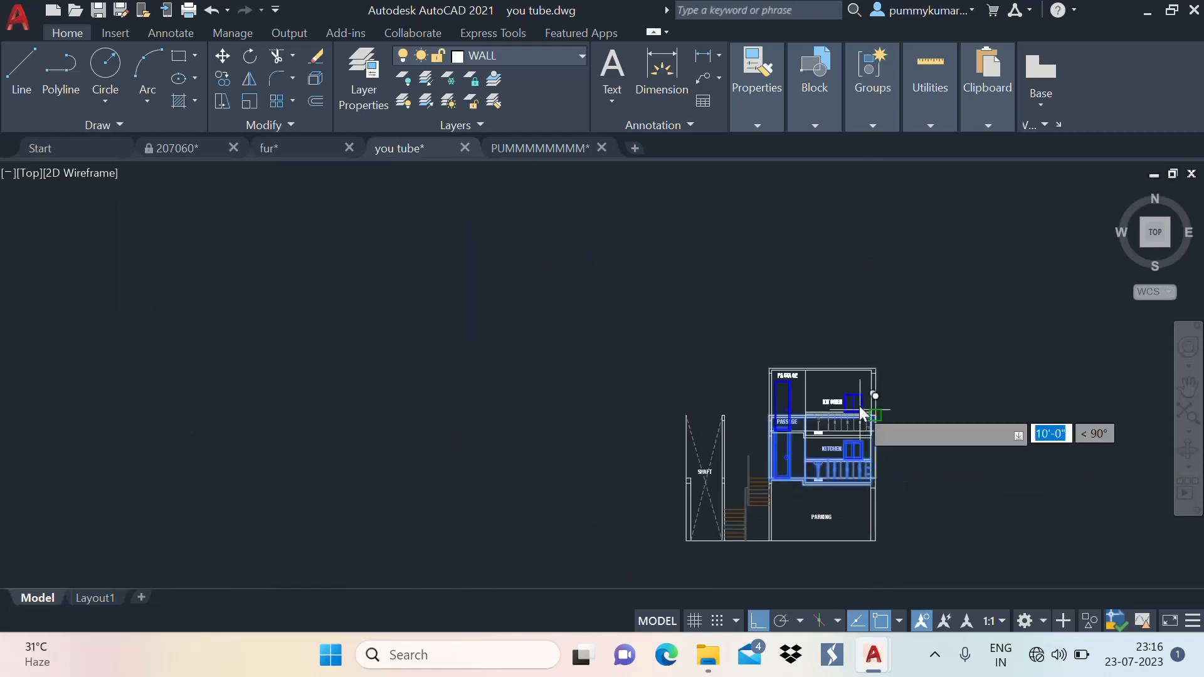
pyautogui.scroll(3, 859, 403)
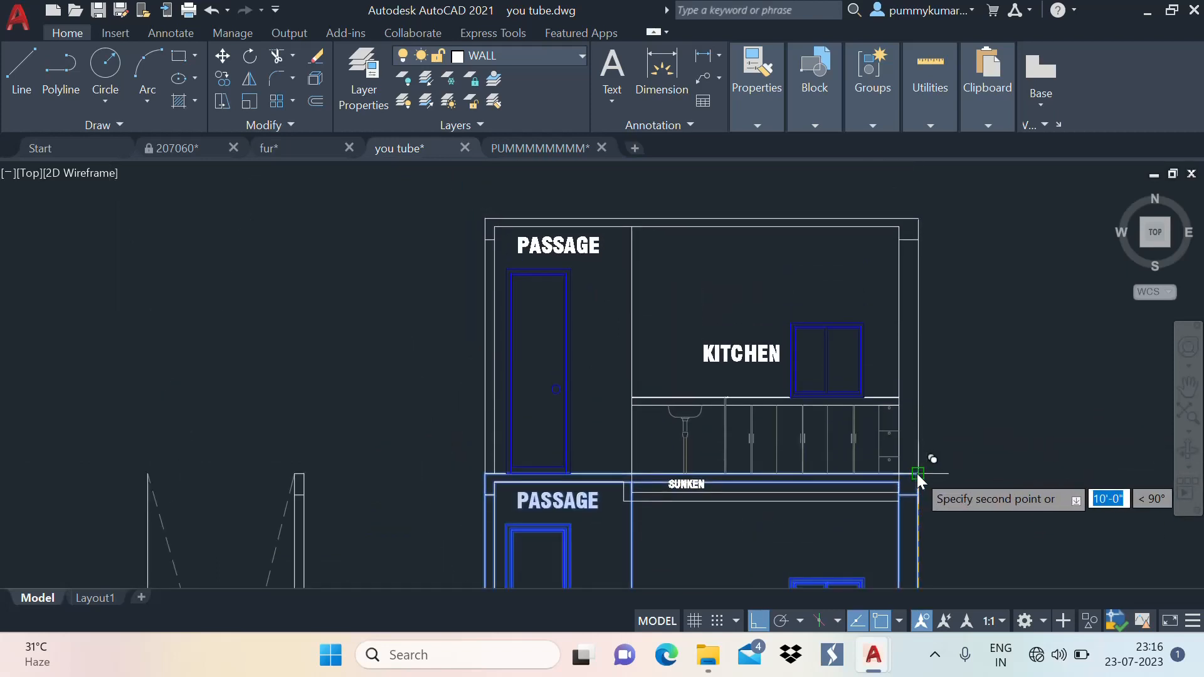
pyautogui.click(917, 472)
pyautogui.press('Return')
pyautogui.scroll(-4, 859, 351)
pyautogui.scroll(4, 859, 391)
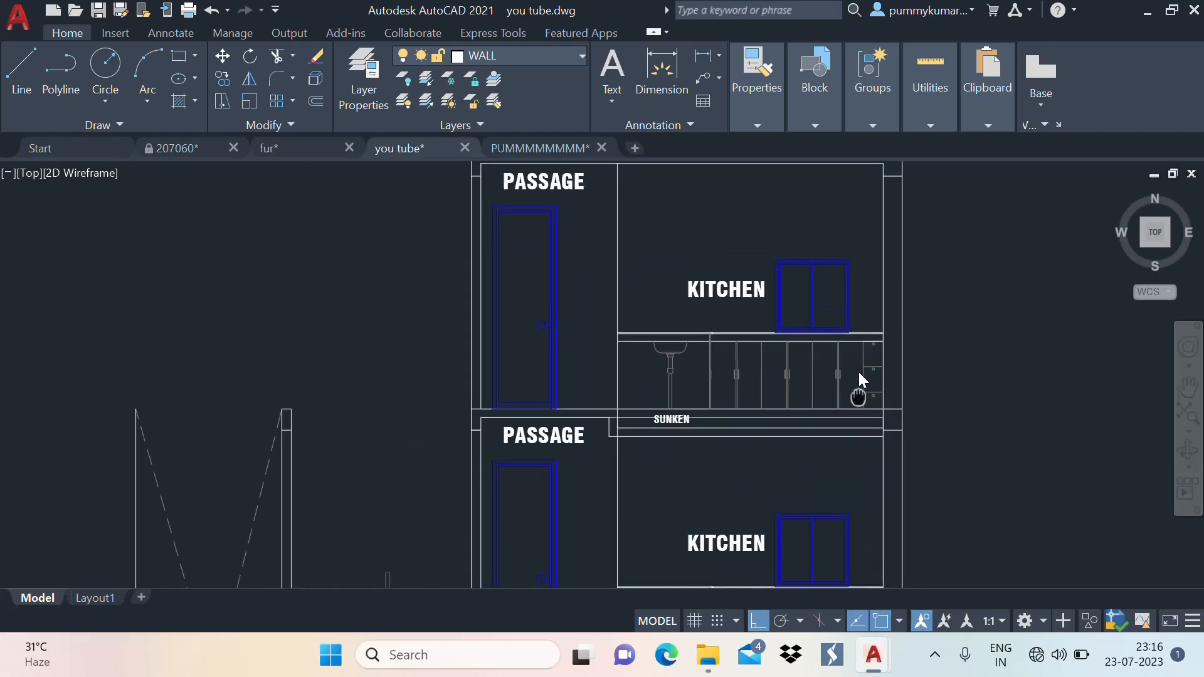
pyautogui.click(799, 315)
pyautogui.click(736, 314)
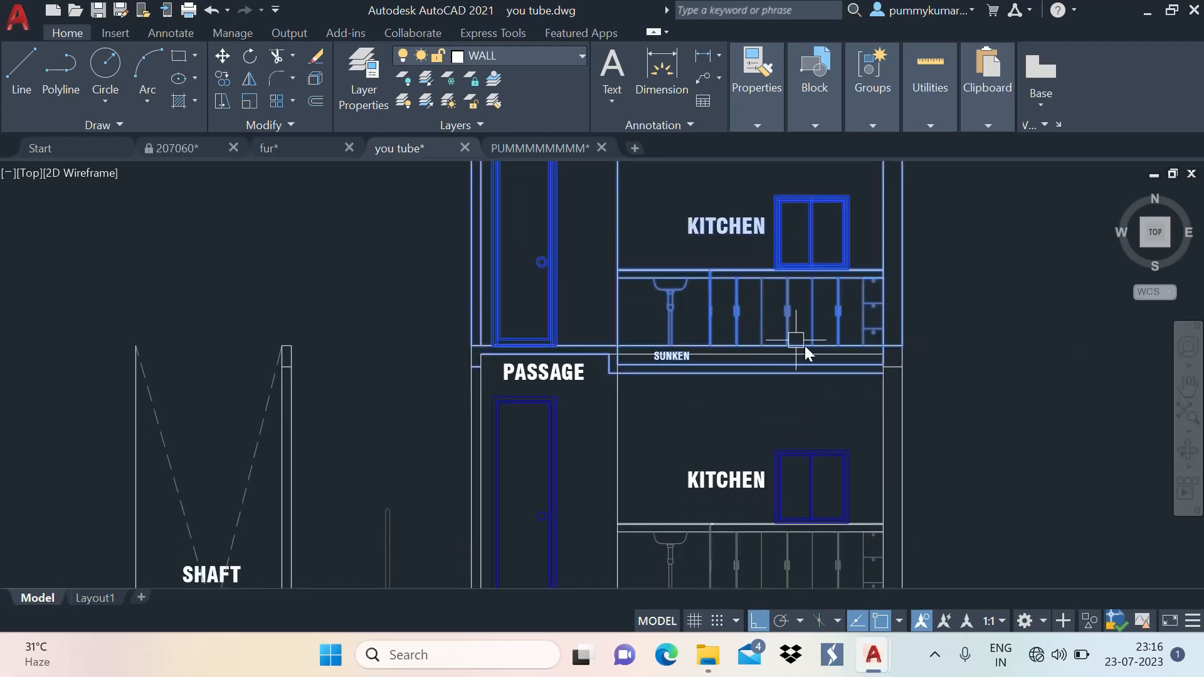
pyautogui.moveTo(750, 336); pyautogui.dragTo(731, 421, button='middle')
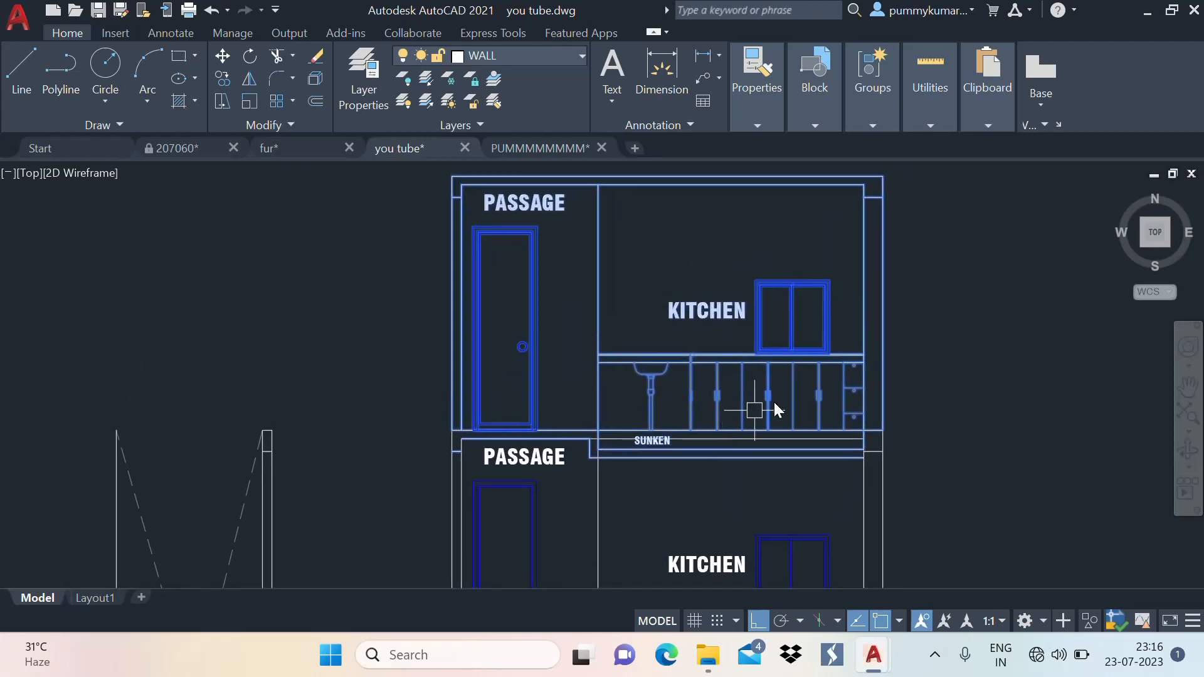
pyautogui.write('co')
pyautogui.press('Return')
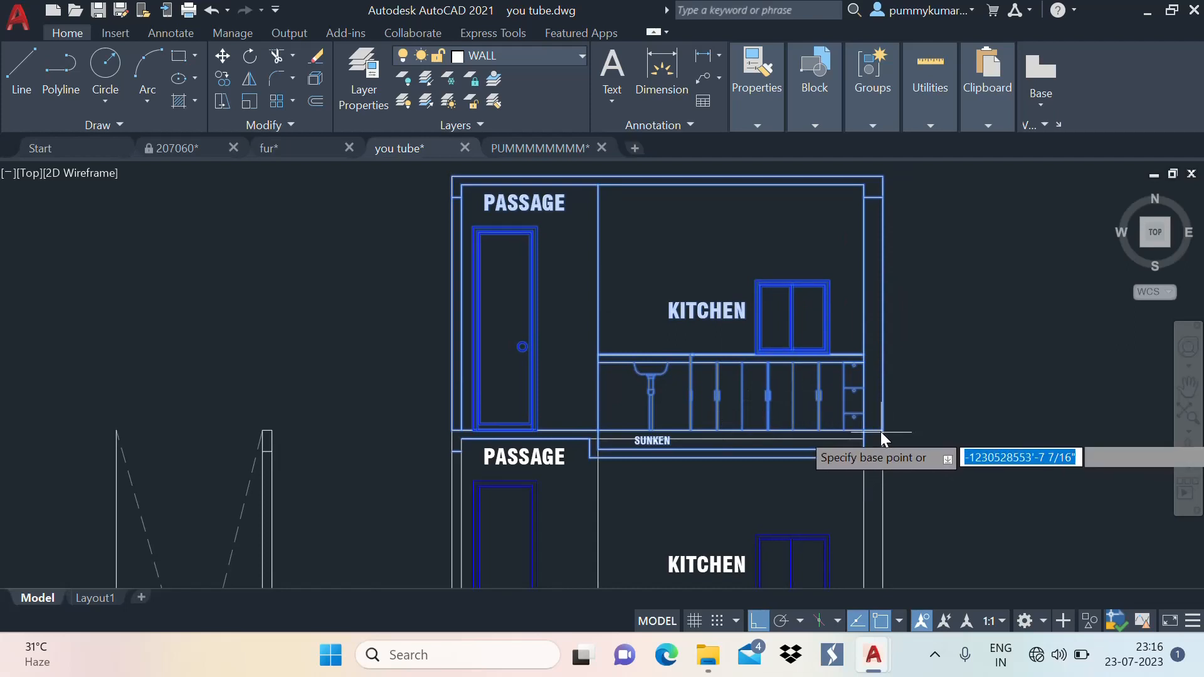
pyautogui.click(881, 430)
pyautogui.press('Escape')
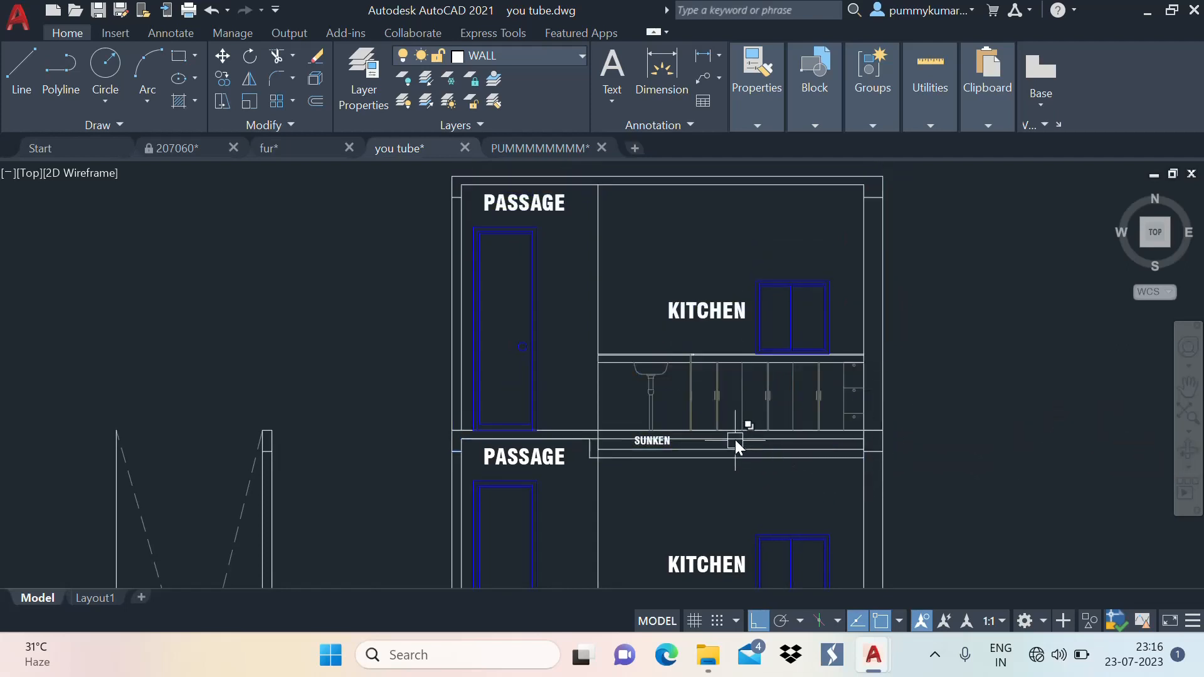
# Copy the upper floor block another 10'-0" straight up from its outer floor corner to add a third floor
pyautogui.click(762, 307)
pyautogui.click(679, 390)
pyautogui.scroll(-2, 777, 319)
pyautogui.scroll(2, 765, 402)
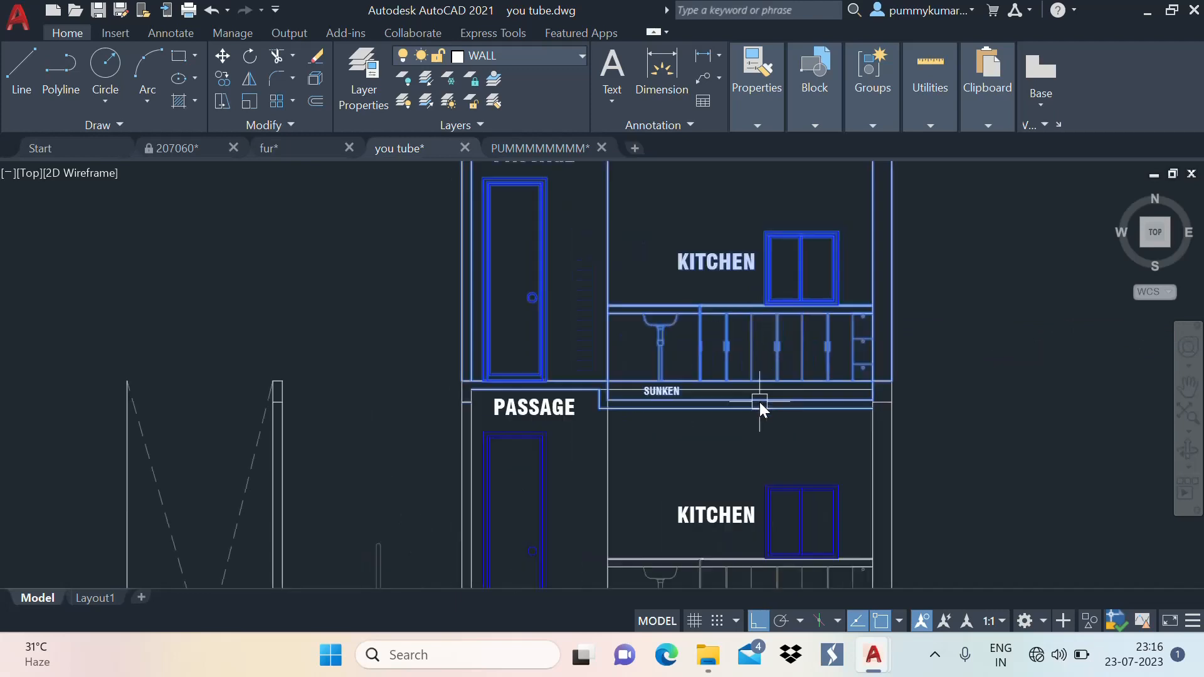
pyautogui.moveTo(811, 366); pyautogui.dragTo(846, 344, button='middle')
pyautogui.scroll(-4, 892, 386)
pyautogui.write('co')
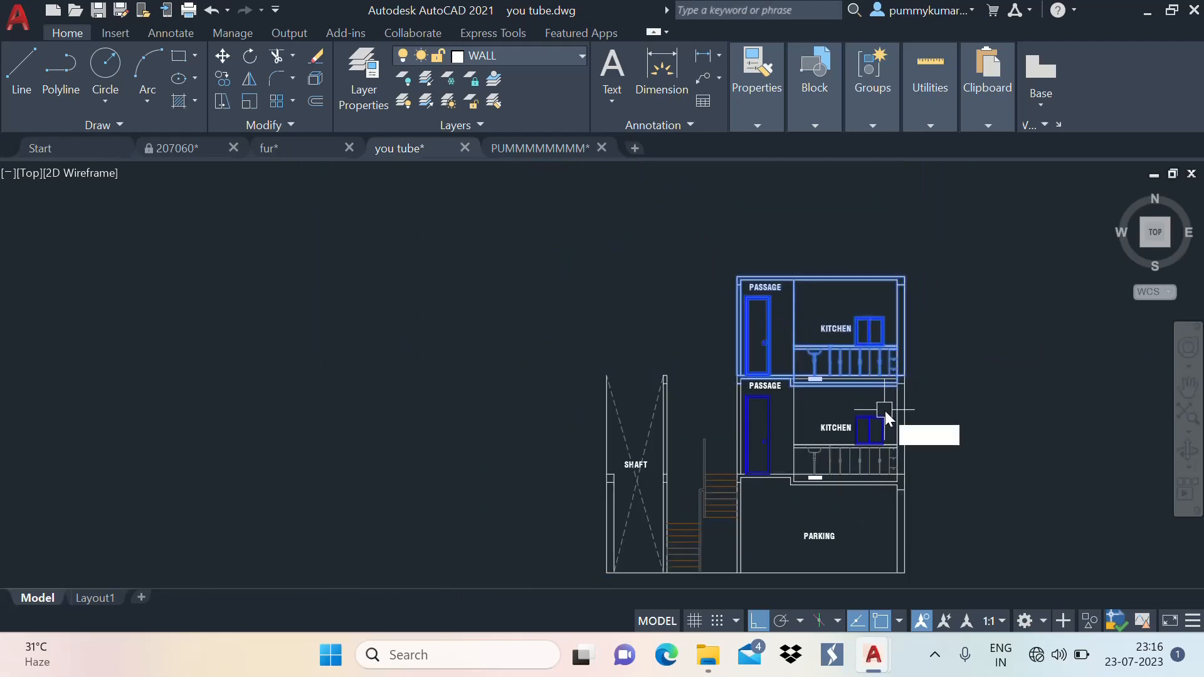
pyautogui.press('space')
pyautogui.scroll(5, 916, 395)
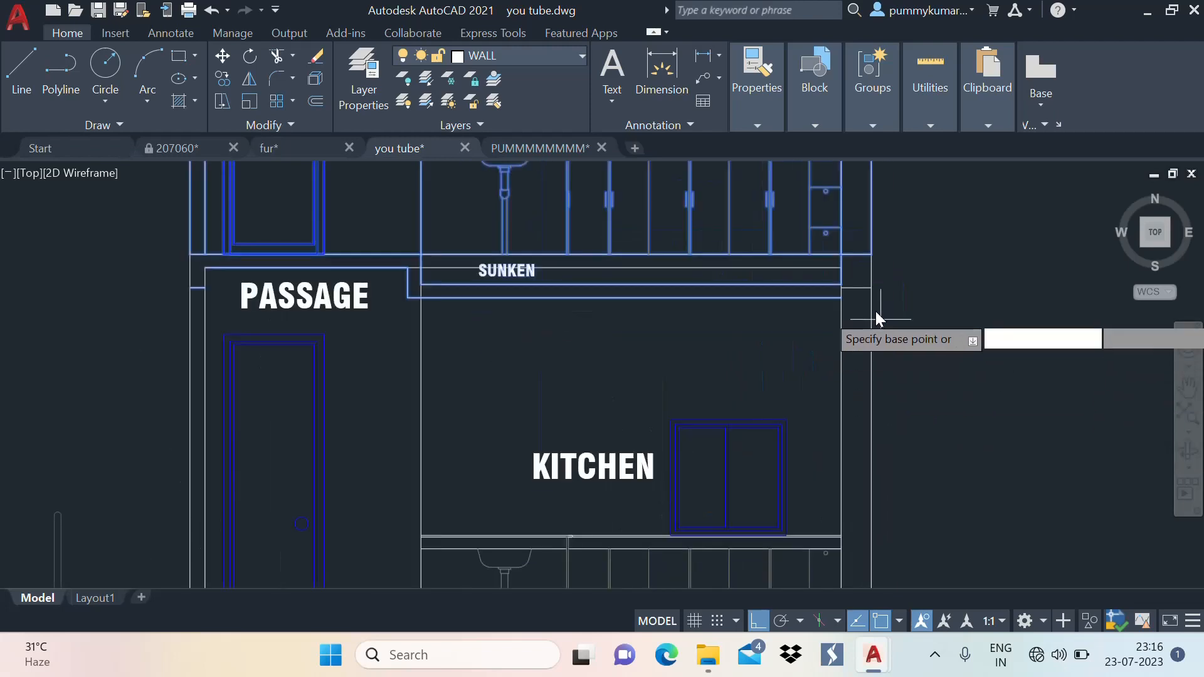
pyautogui.click(871, 254)
pyautogui.scroll(-4, 840, 219)
pyautogui.scroll(7, 859, 294)
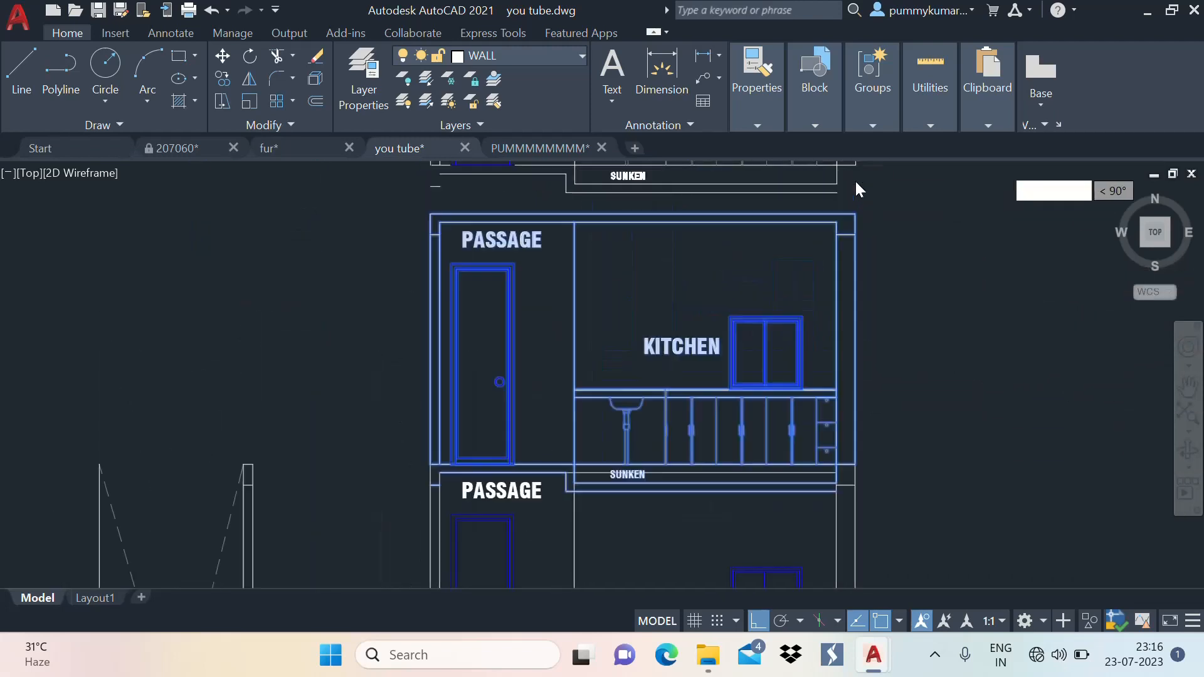
pyautogui.click(836, 384)
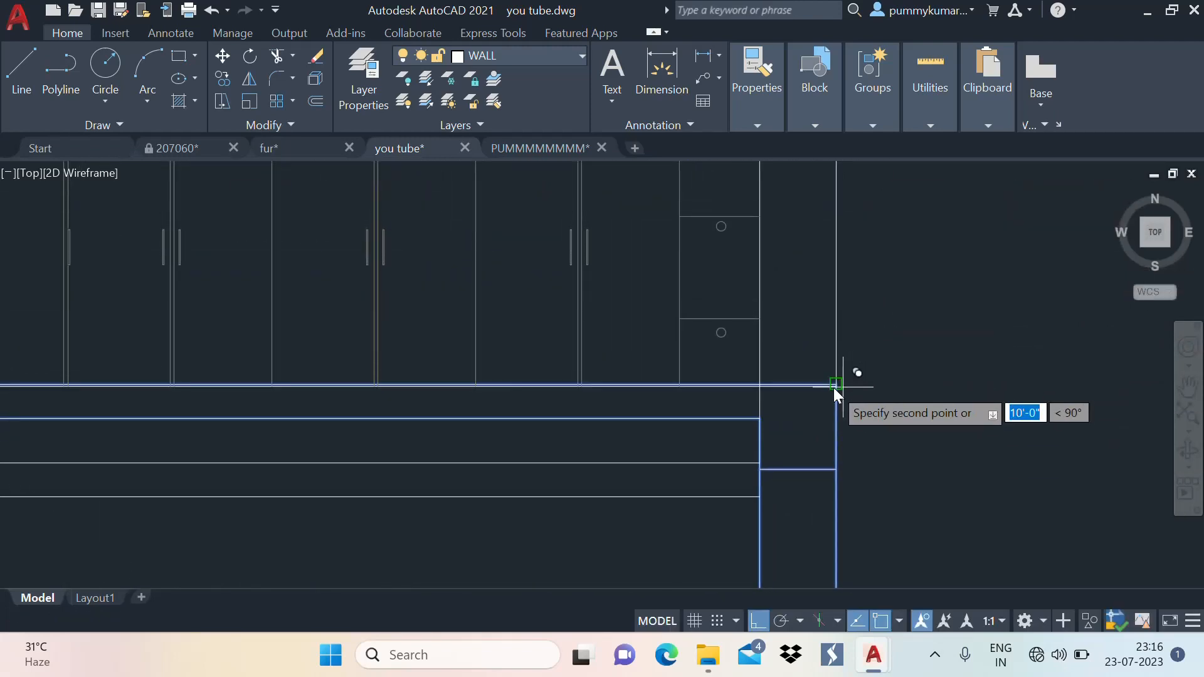
pyautogui.press('Escape')
# Place a spare copy of the topmost floor block about 29' horizontally to the right of the stacked section
pyautogui.click(683, 293)
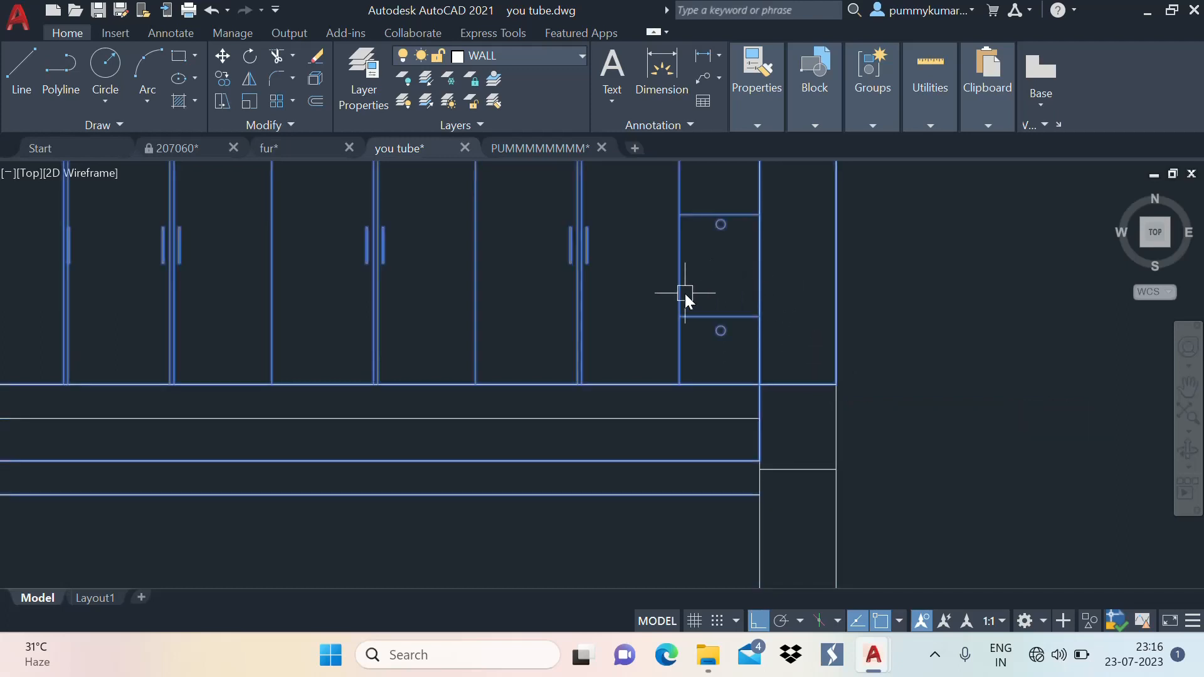
pyautogui.scroll(-7, 685, 294)
pyautogui.write('CO')
pyautogui.press('Return')
pyautogui.click(607, 276)
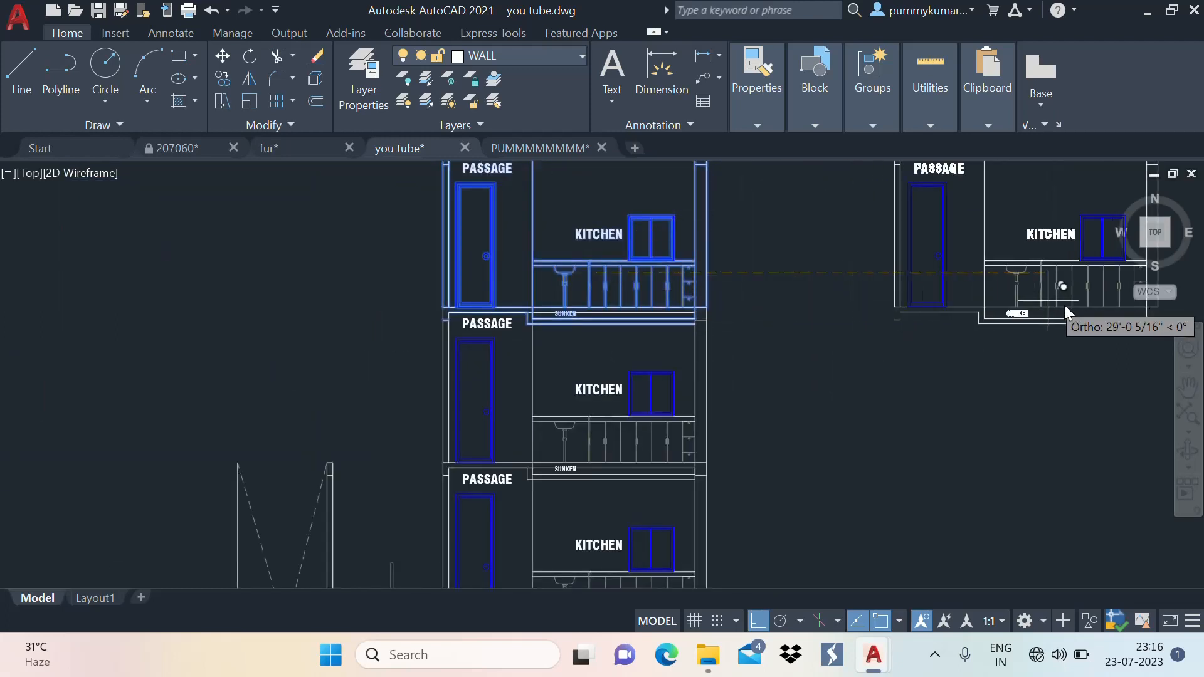
pyautogui.click(1046, 307)
pyautogui.press('Escape')
pyautogui.moveTo(630, 292); pyautogui.dragTo(704, 283, button='middle')
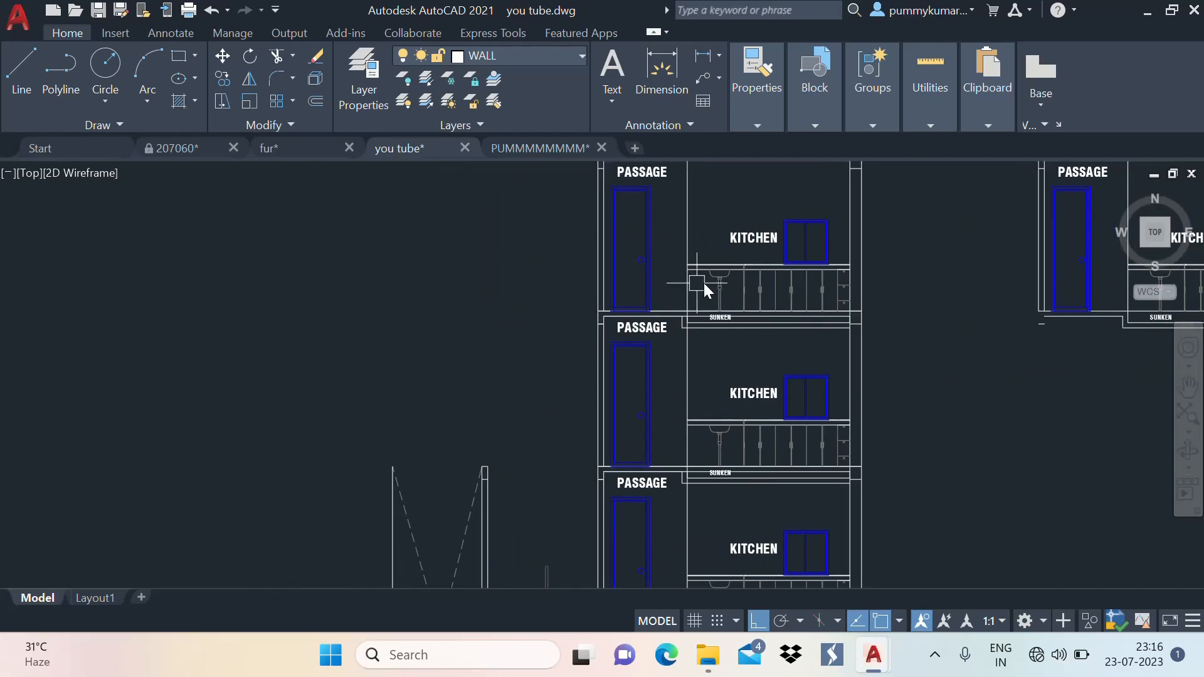
# Examine how the second floor's sunken slab overlaps the top slab and partition lines of the floor below
pyautogui.scroll(-4, 665, 276)
pyautogui.scroll(5, 716, 317)
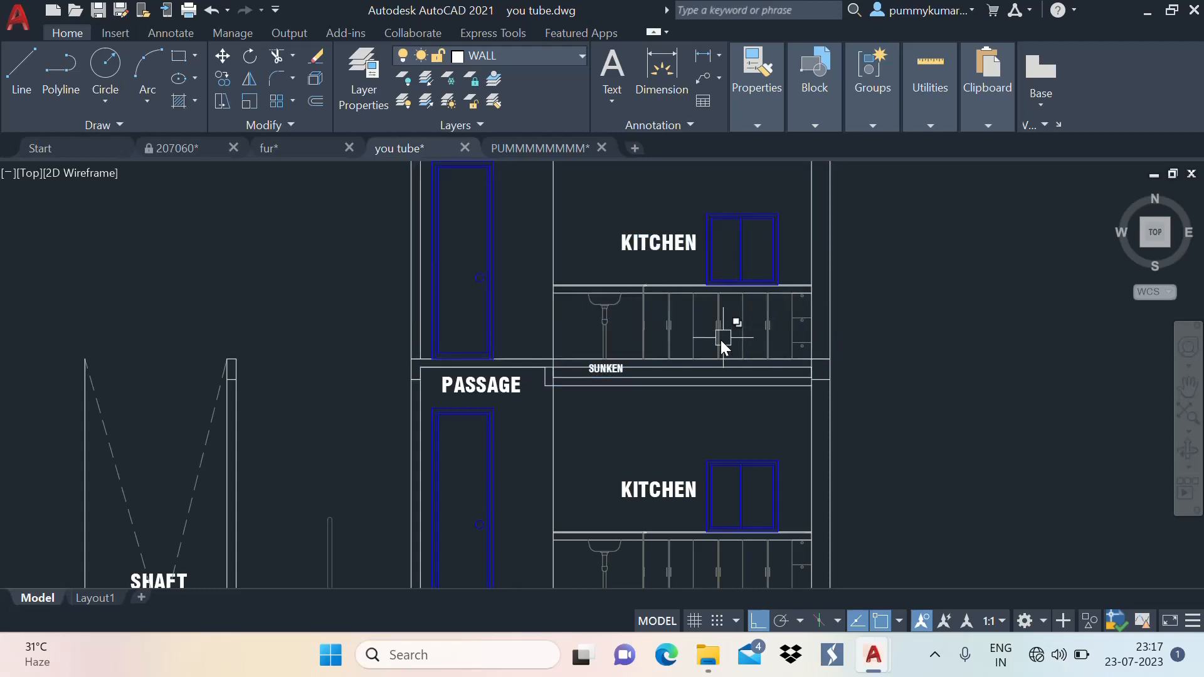
pyautogui.scroll(4, 745, 383)
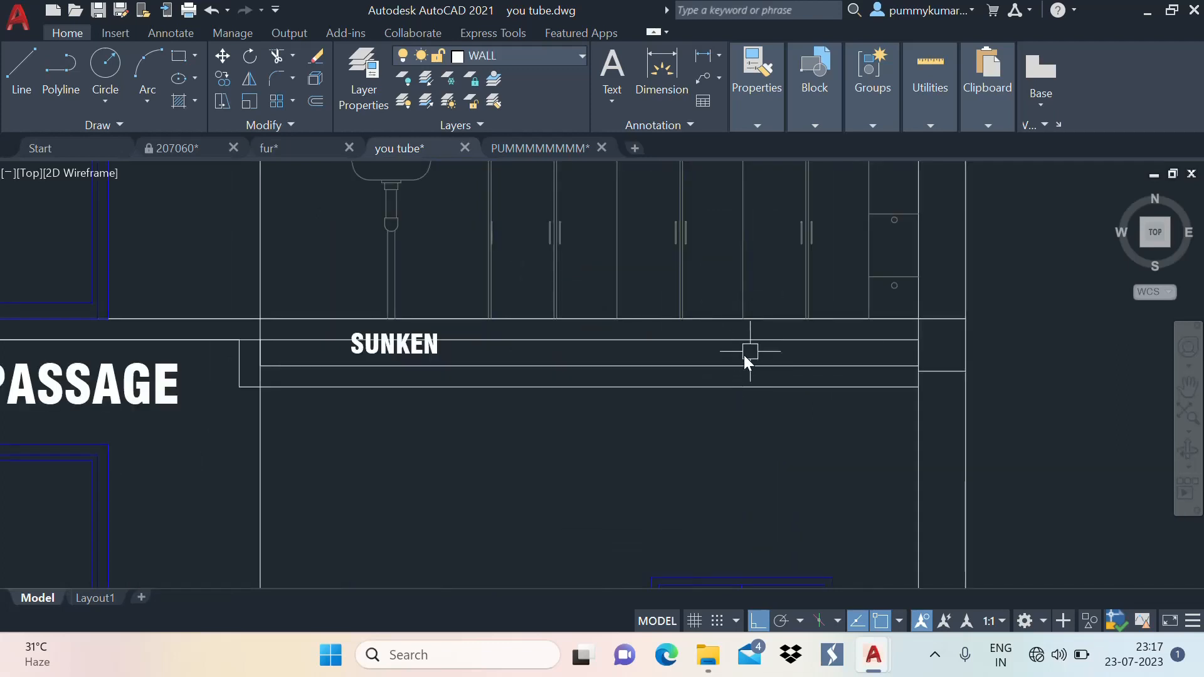
pyautogui.scroll(-4, 747, 354)
pyautogui.scroll(3, 608, 342)
pyautogui.scroll(-5, 645, 295)
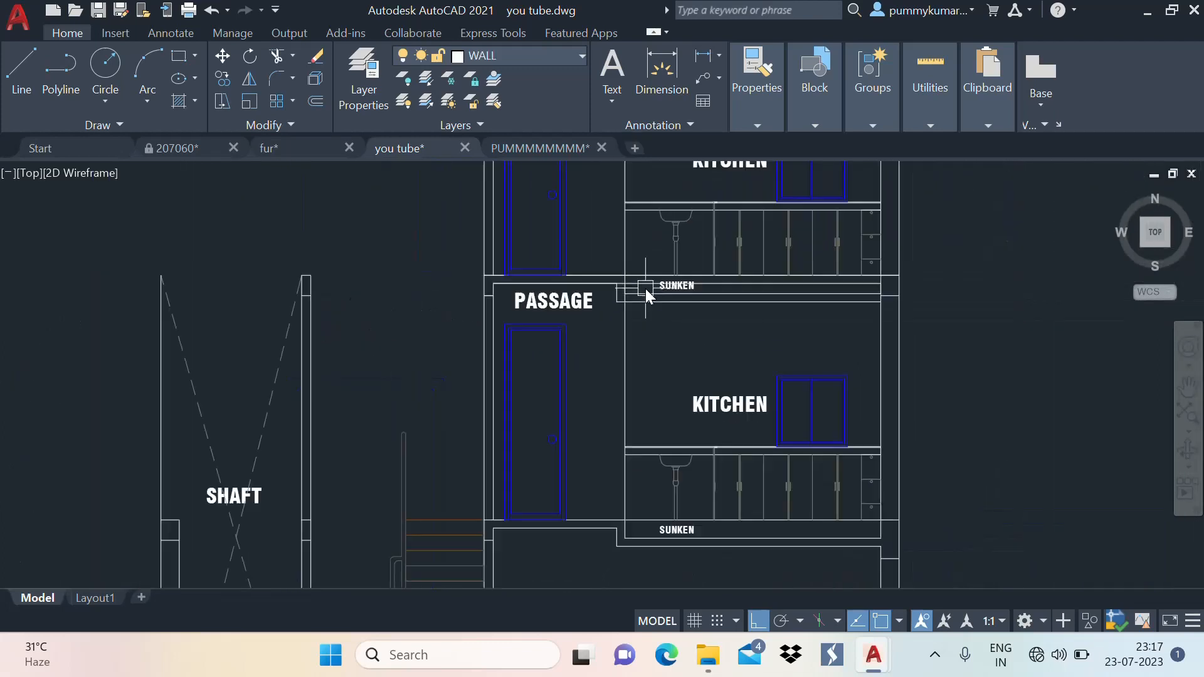
pyautogui.scroll(2, 638, 363)
pyautogui.click(633, 370)
pyautogui.click(619, 375)
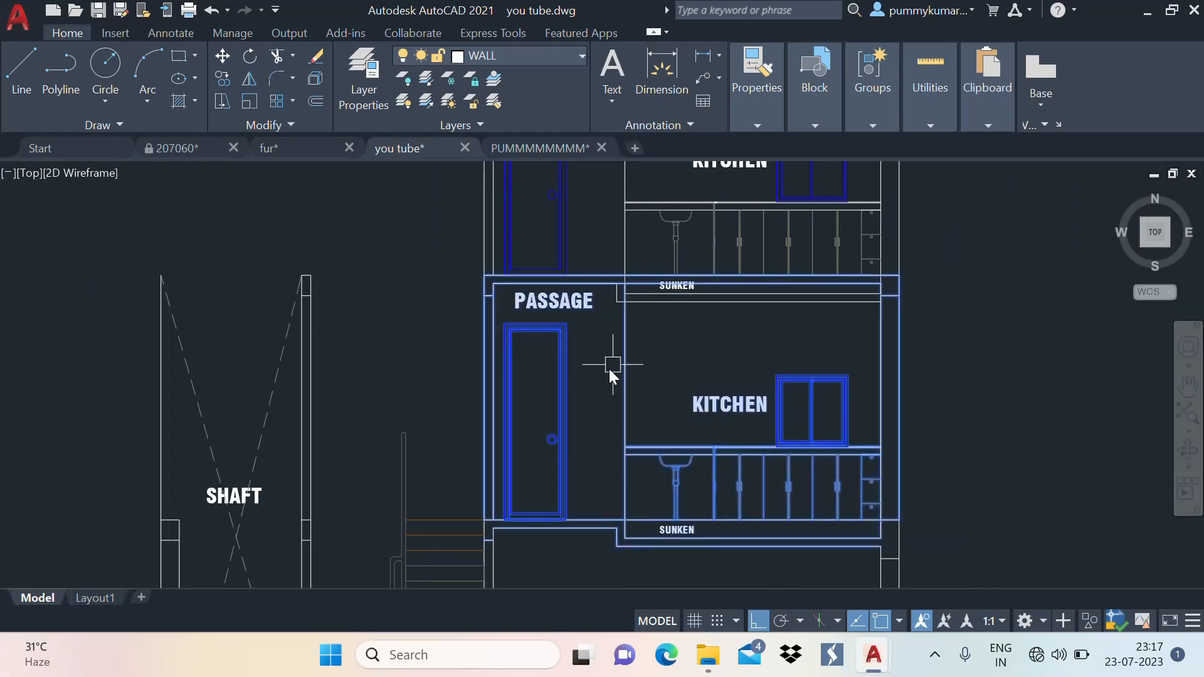
pyautogui.press('Escape')
# Trim the kitchen partition line where it crosses the thickness of the second floor's sunken slab
pyautogui.scroll(2, 645, 326)
pyautogui.write('tr')
pyautogui.press('Return')
pyautogui.scroll(5, 698, 348)
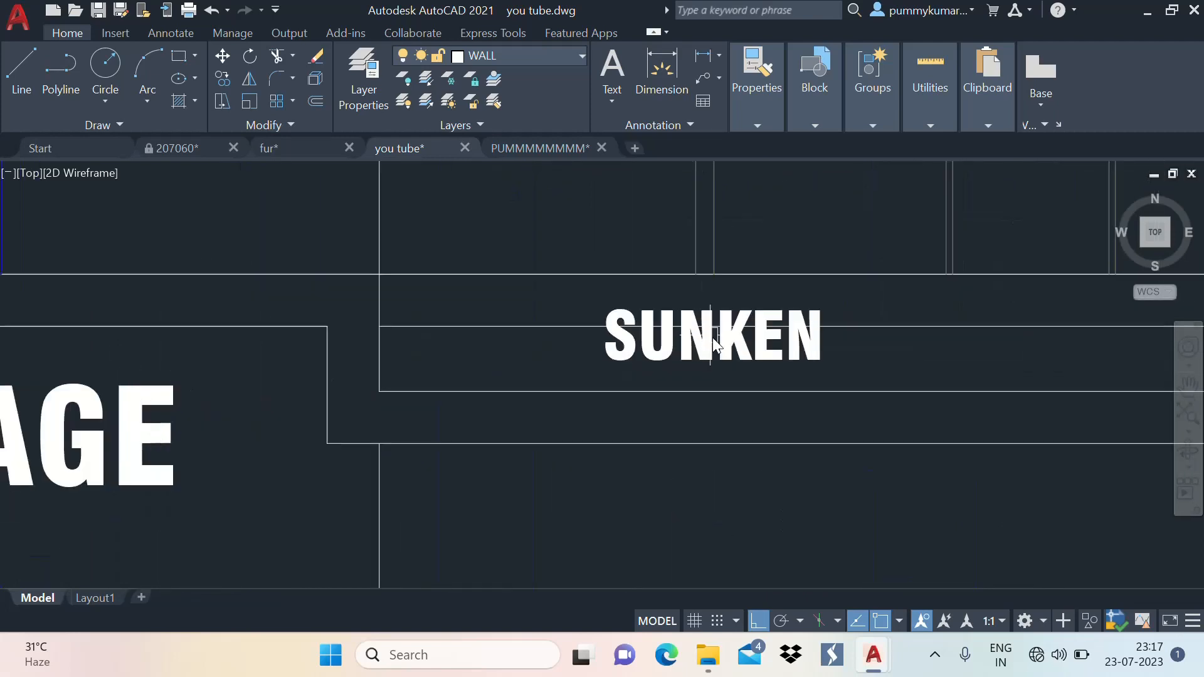
pyautogui.scroll(-4, 565, 342)
# Trim the lower floor's slab line running through the sunken strip on both sides of the SUNKEN label
pyautogui.write('Tr')
pyautogui.press('Return')
pyautogui.click(556, 338)
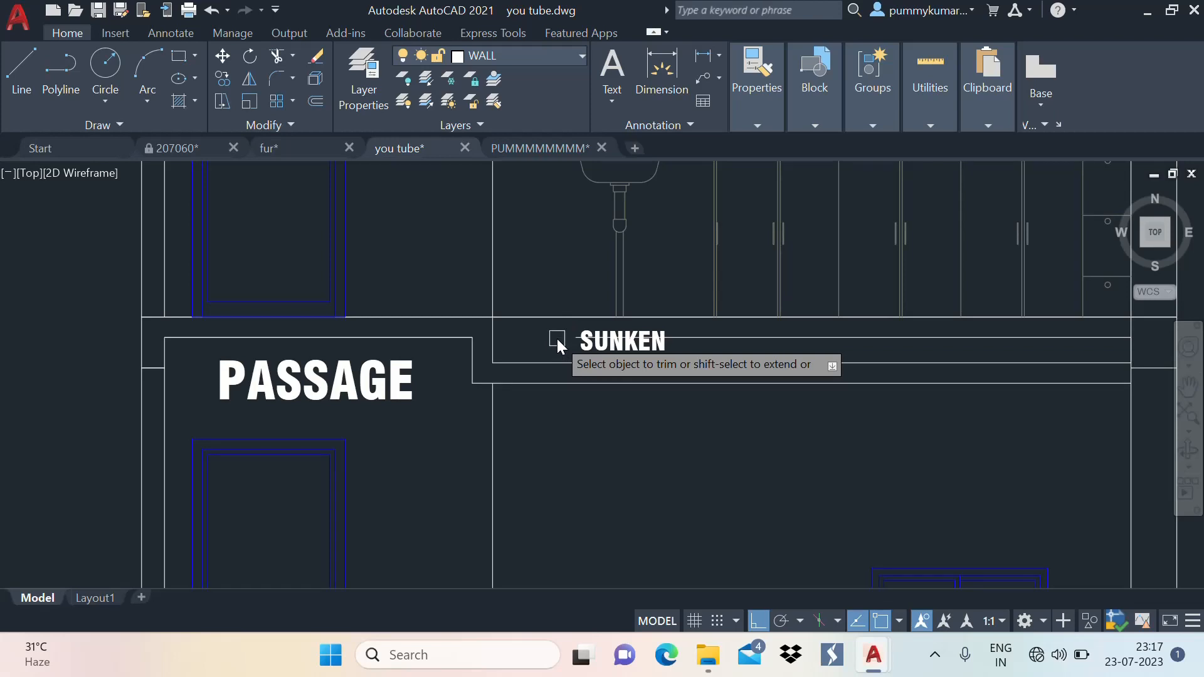
pyautogui.click(728, 340)
pyautogui.press('Escape')
pyautogui.scroll(4, 635, 342)
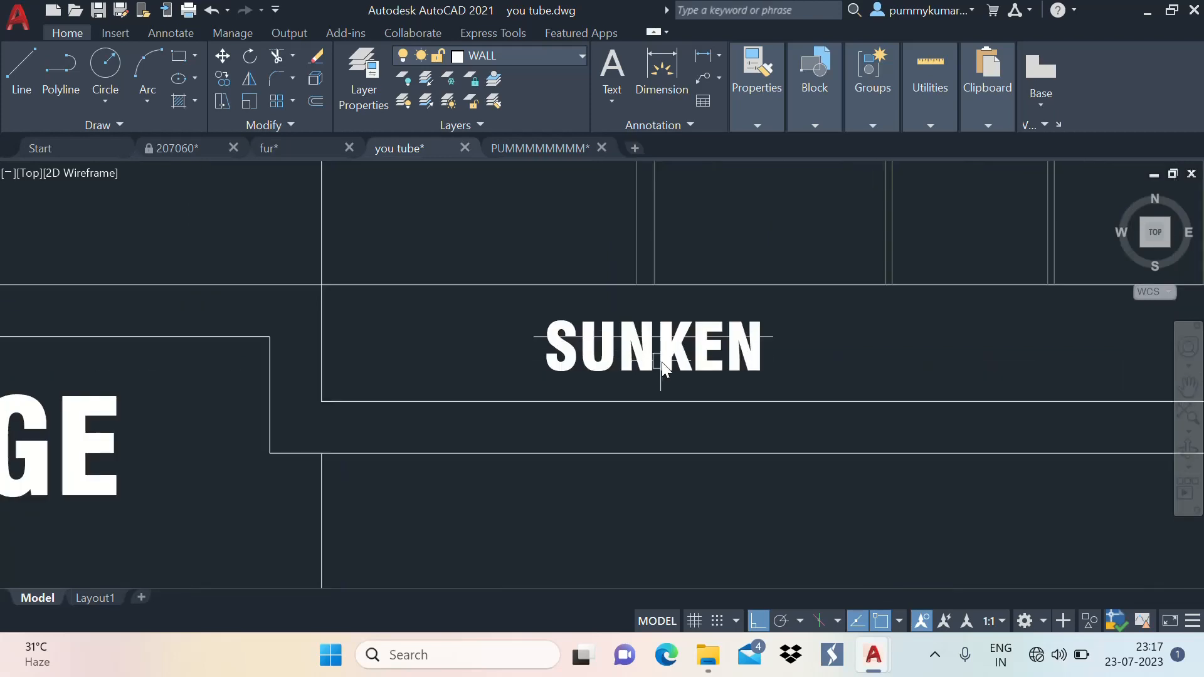
# Remove the leftover slab piece behind the SUNKEN label and the short line across the outer wall beside the sunken slab
pyautogui.scroll(-4, 597, 339)
pyautogui.click(537, 354)
pyautogui.press('Escape')
pyautogui.scroll(-5, 809, 343)
pyautogui.scroll(5, 807, 321)
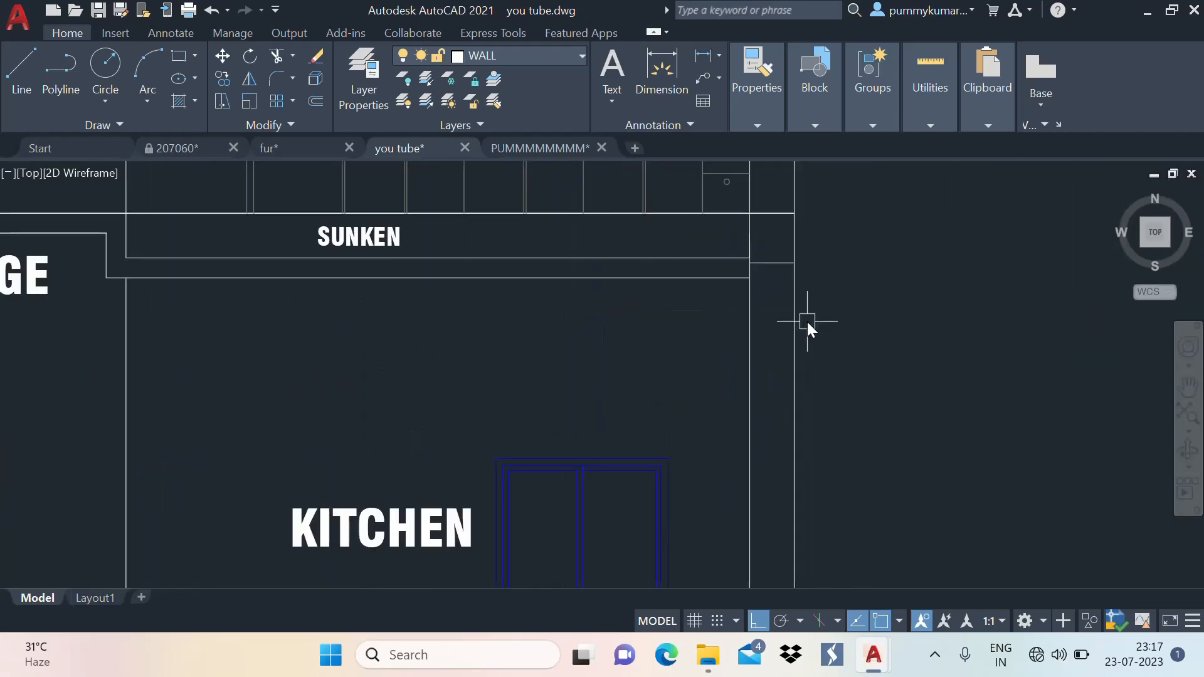
pyautogui.click(771, 263)
pyautogui.moveTo(773, 268); pyautogui.dragTo(780, 354, button='middle')
pyautogui.press('Delete')
pyautogui.scroll(-4, 627, 348)
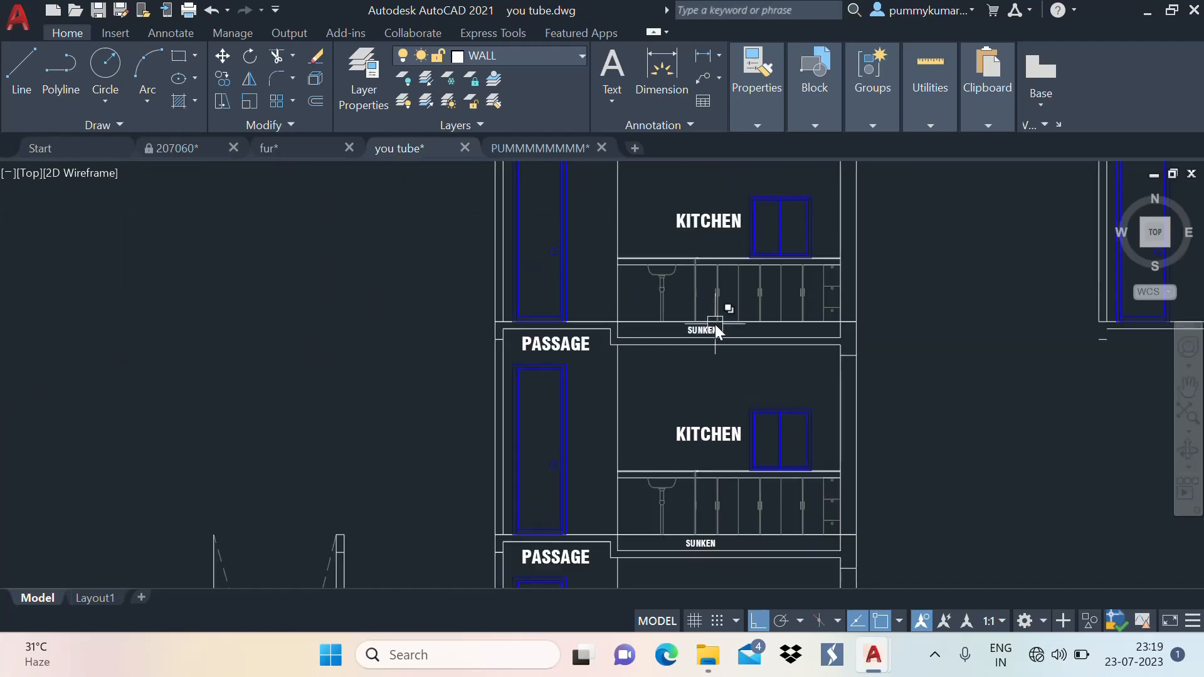
# Copy the upper segment of the shaft's stair-side wall, with its beam lines, one floor up onto its own top end
pyautogui.scroll(-4, 718, 320)
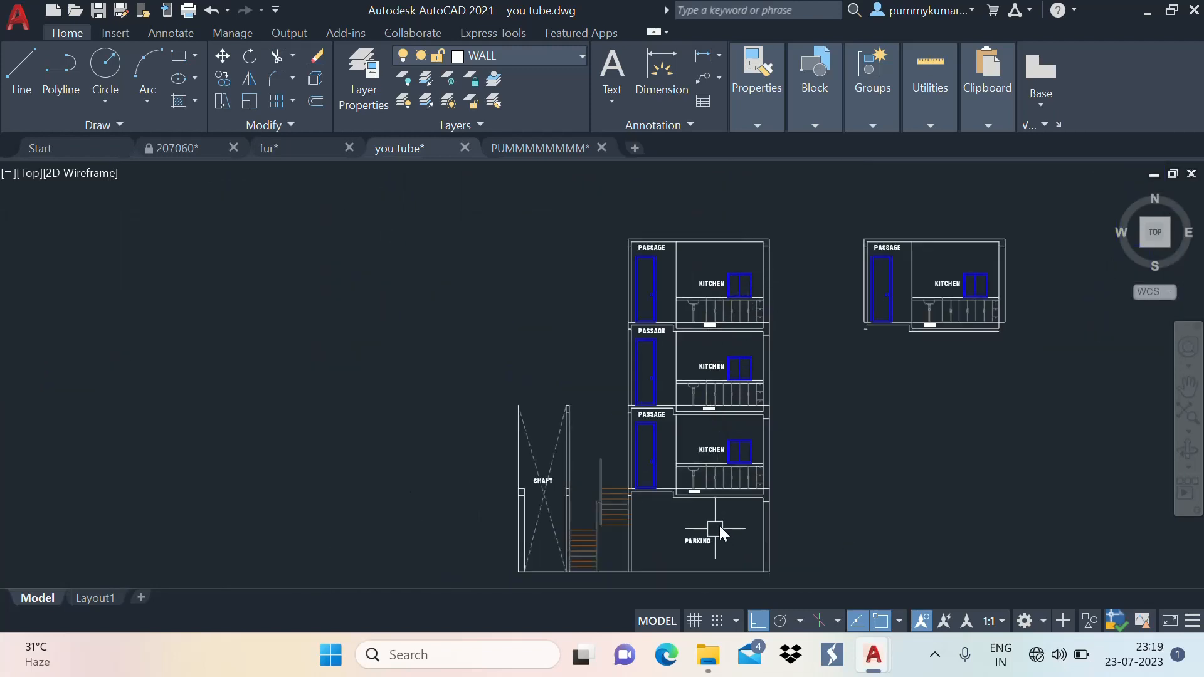
pyautogui.moveTo(716, 401); pyautogui.dragTo(732, 376, button='middle')
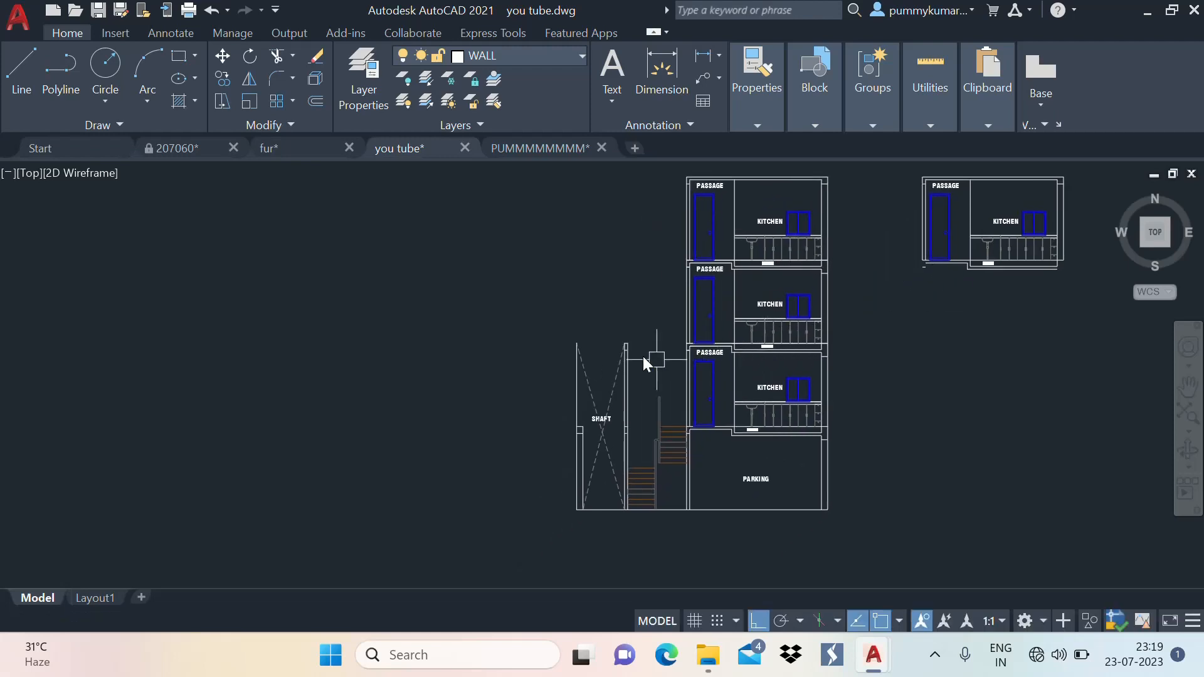
pyautogui.scroll(3, 652, 377)
pyautogui.scroll(-2, 659, 457)
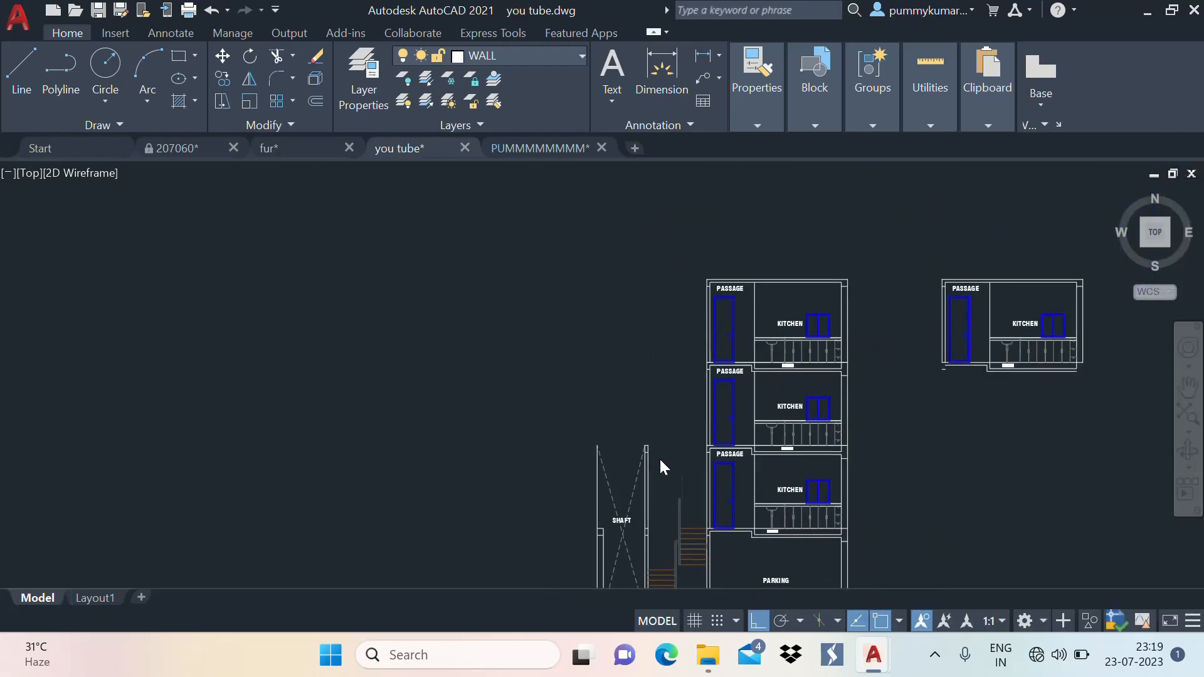
pyautogui.scroll(3, 652, 455)
pyautogui.click(695, 442)
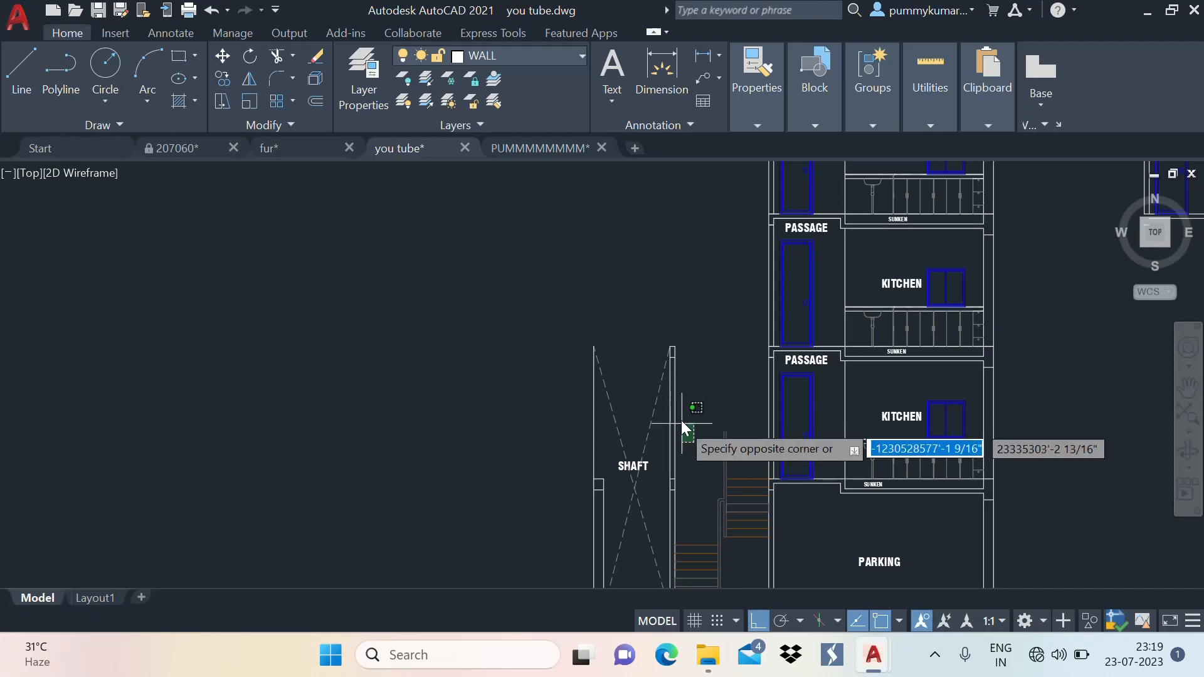
pyautogui.click(686, 381)
pyautogui.click(646, 324)
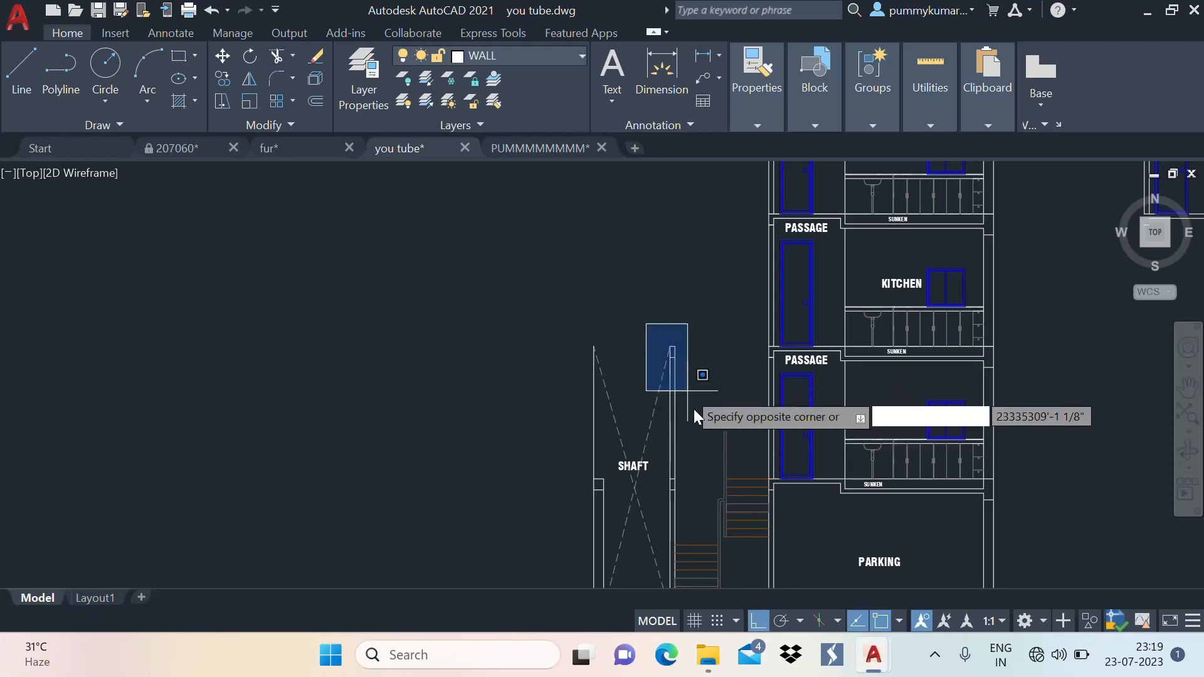
pyautogui.click(704, 483)
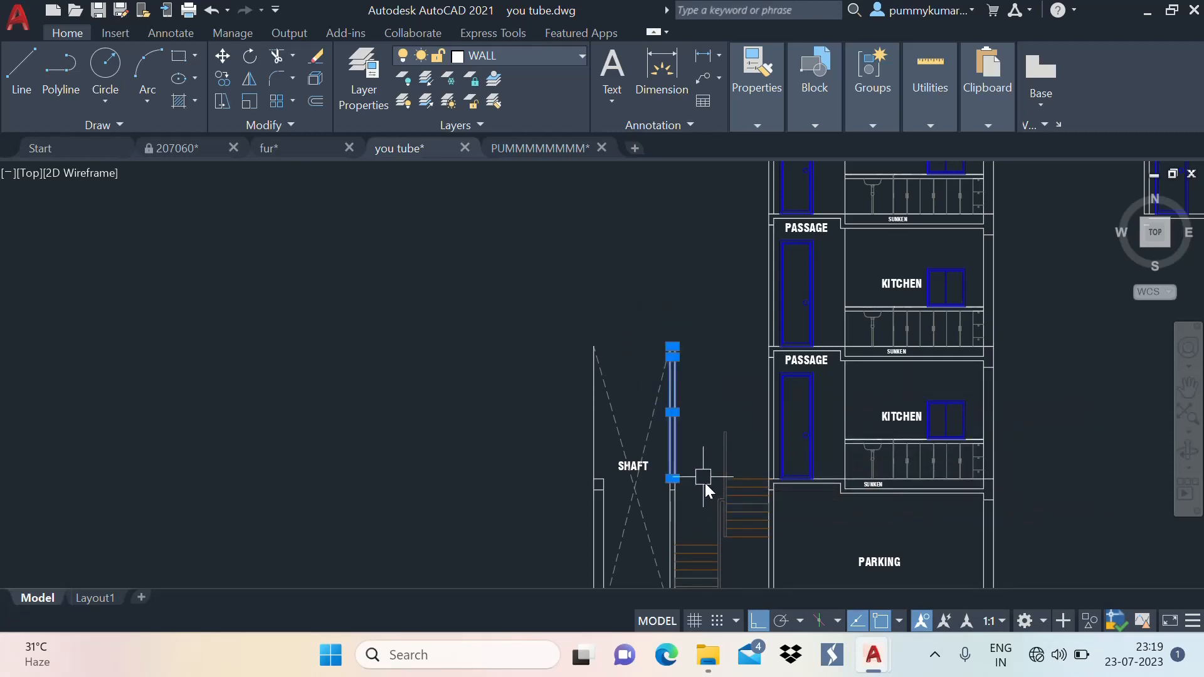
pyautogui.write('co')
pyautogui.press('space')
pyautogui.scroll(5, 667, 489)
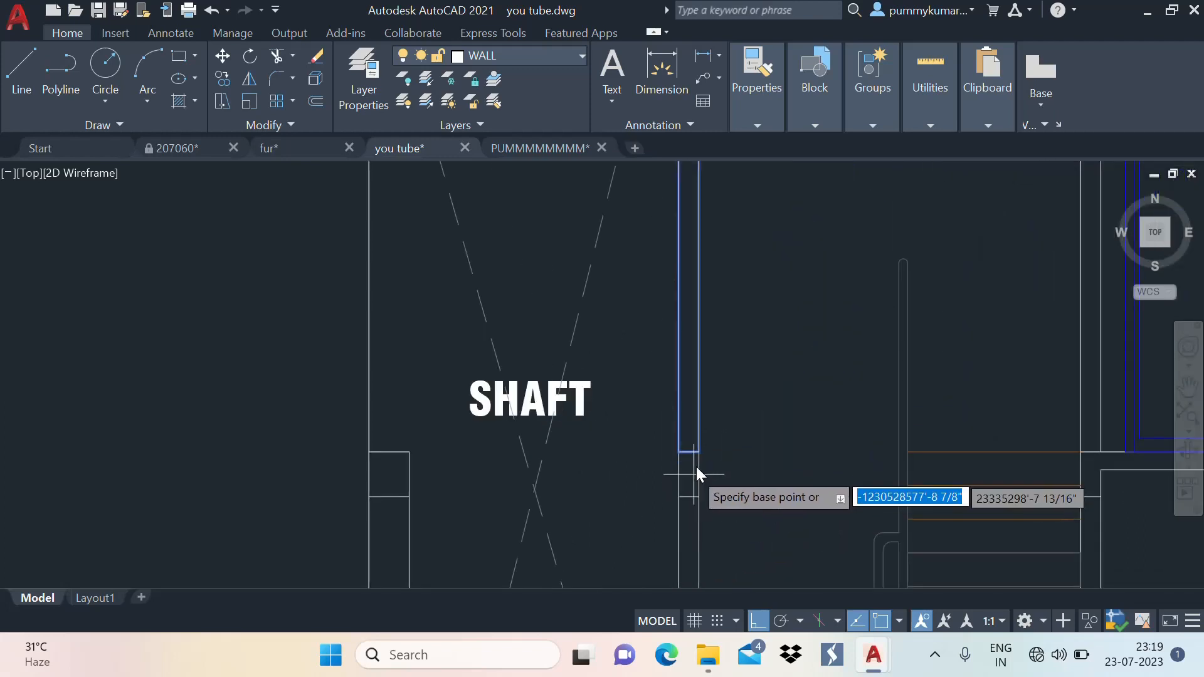
pyautogui.click(696, 458)
pyautogui.scroll(-5, 691, 502)
pyautogui.scroll(5, 680, 324)
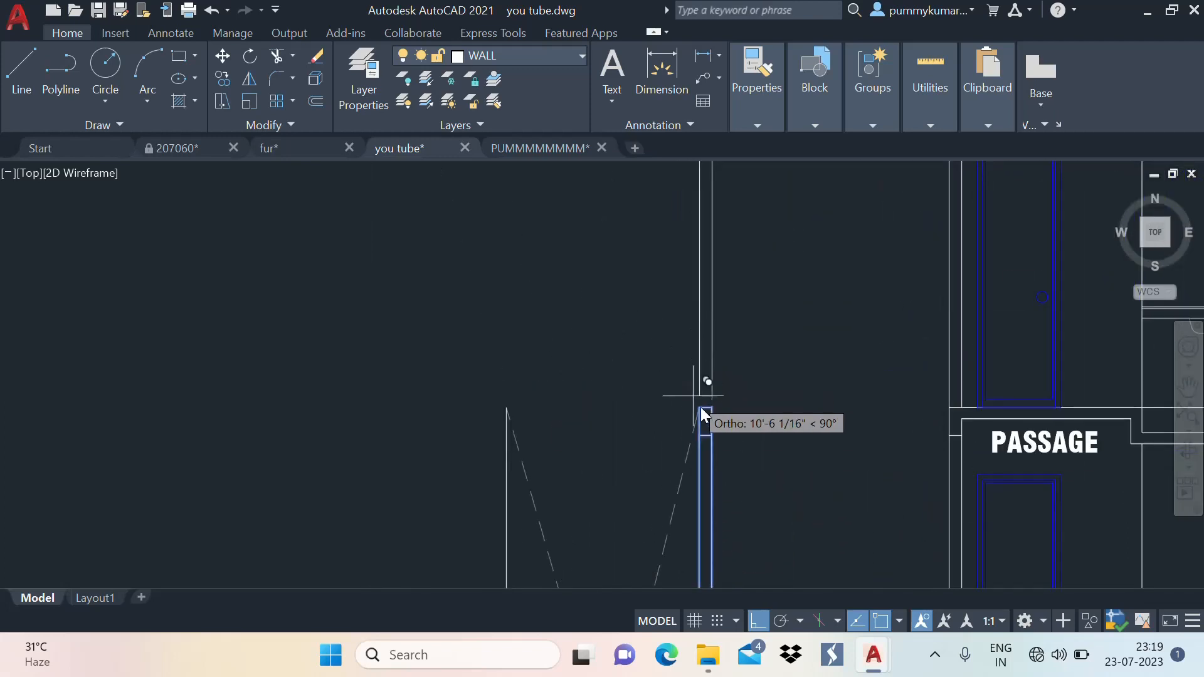
pyautogui.click(714, 407)
# Place a second copy of the shaft wall segment one floor higher so the wall reaches the topmost roof slab
pyautogui.scroll(-5, 708, 456)
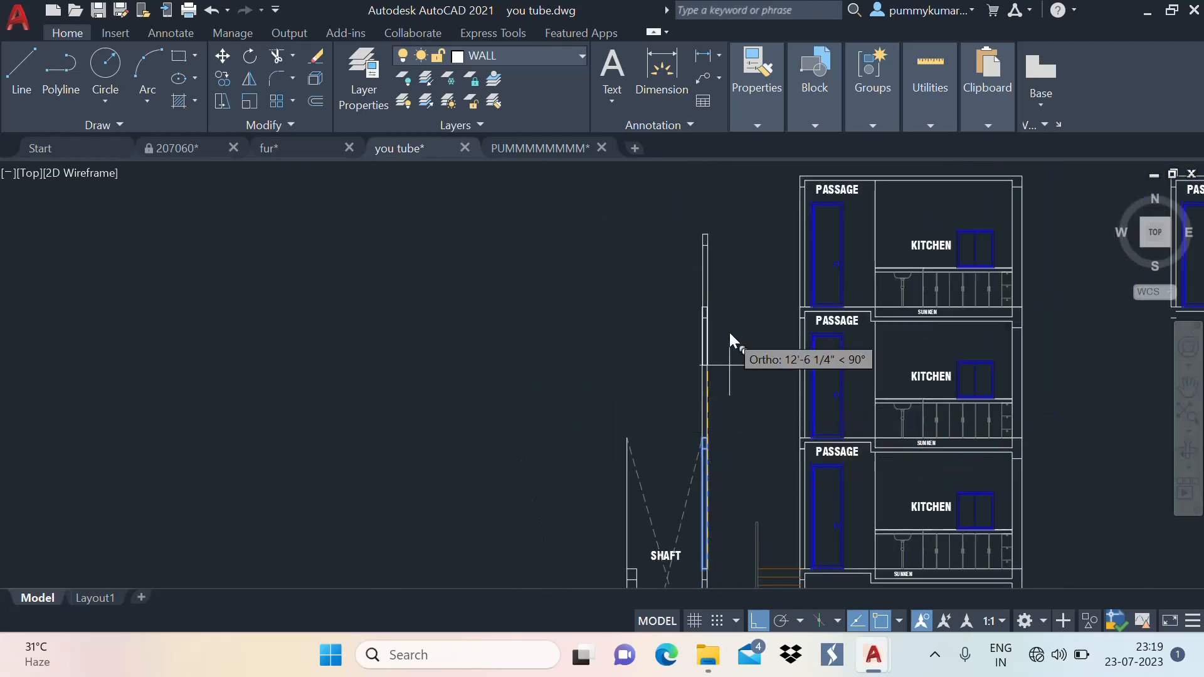
pyautogui.scroll(2, 713, 302)
pyautogui.click(702, 308)
pyautogui.scroll(-4, 715, 317)
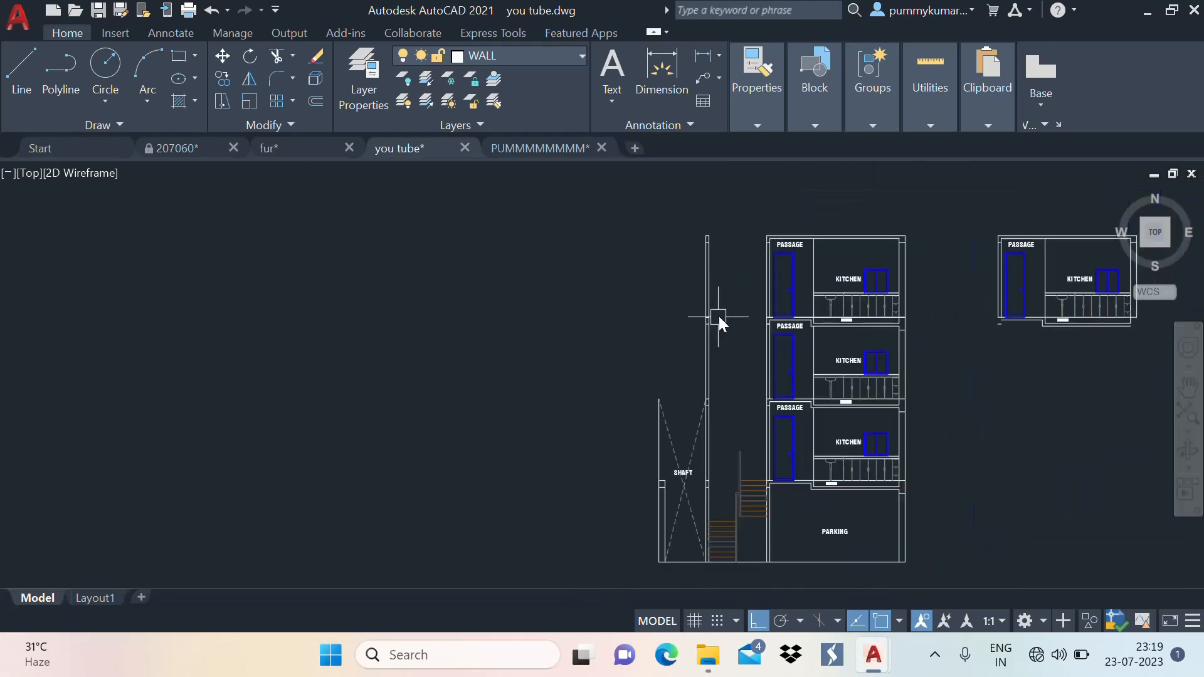
pyautogui.scroll(4, 697, 223)
pyautogui.scroll(-6, 815, 219)
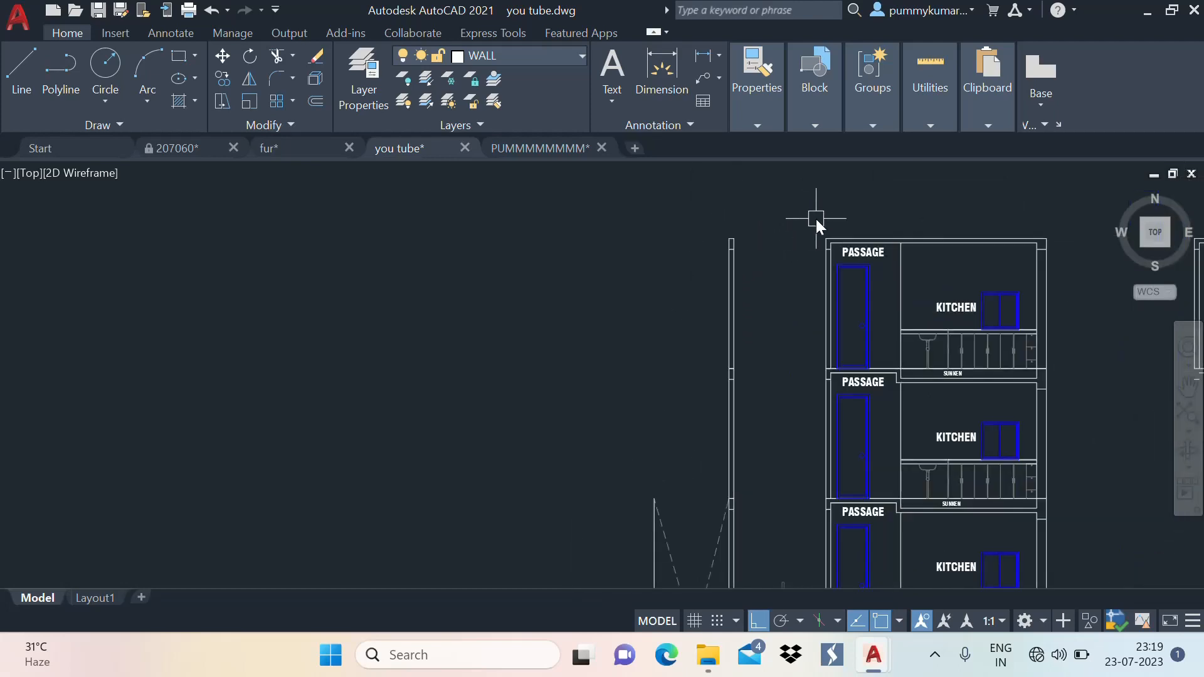
# Stretch the upper end of the shaft's outer wall line straight up to the building's roof level
pyautogui.scroll(8, 747, 326)
pyautogui.click(766, 401)
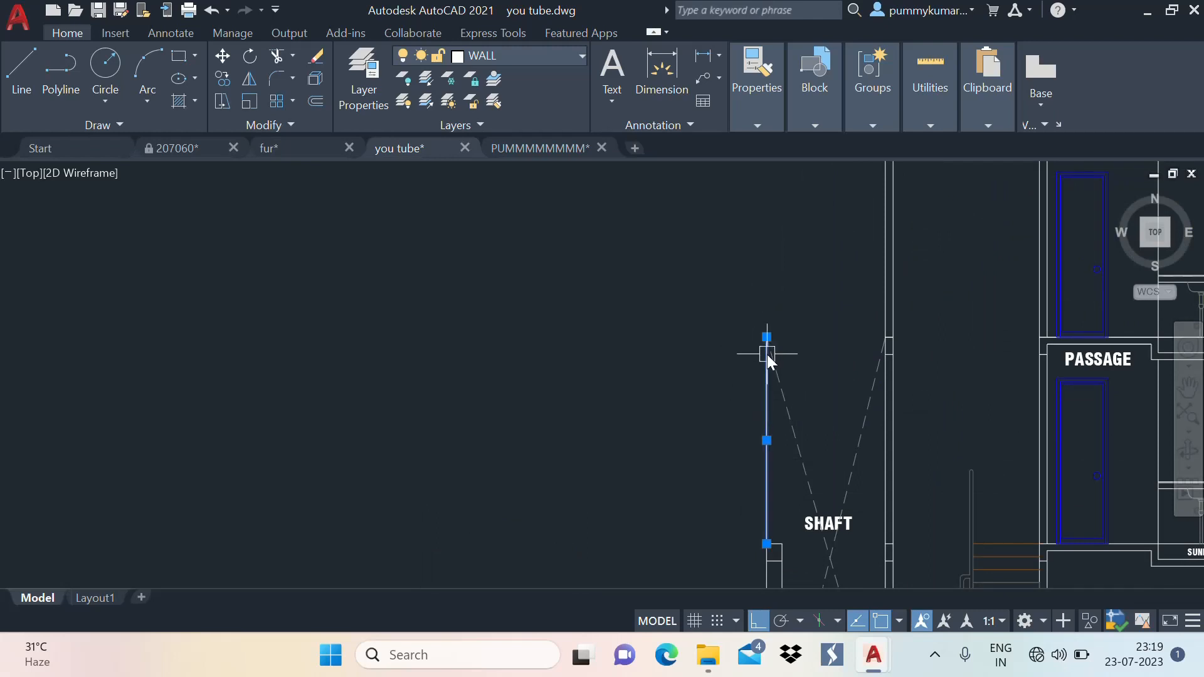
pyautogui.click(767, 337)
pyautogui.scroll(-5, 759, 367)
pyautogui.scroll(6, 788, 207)
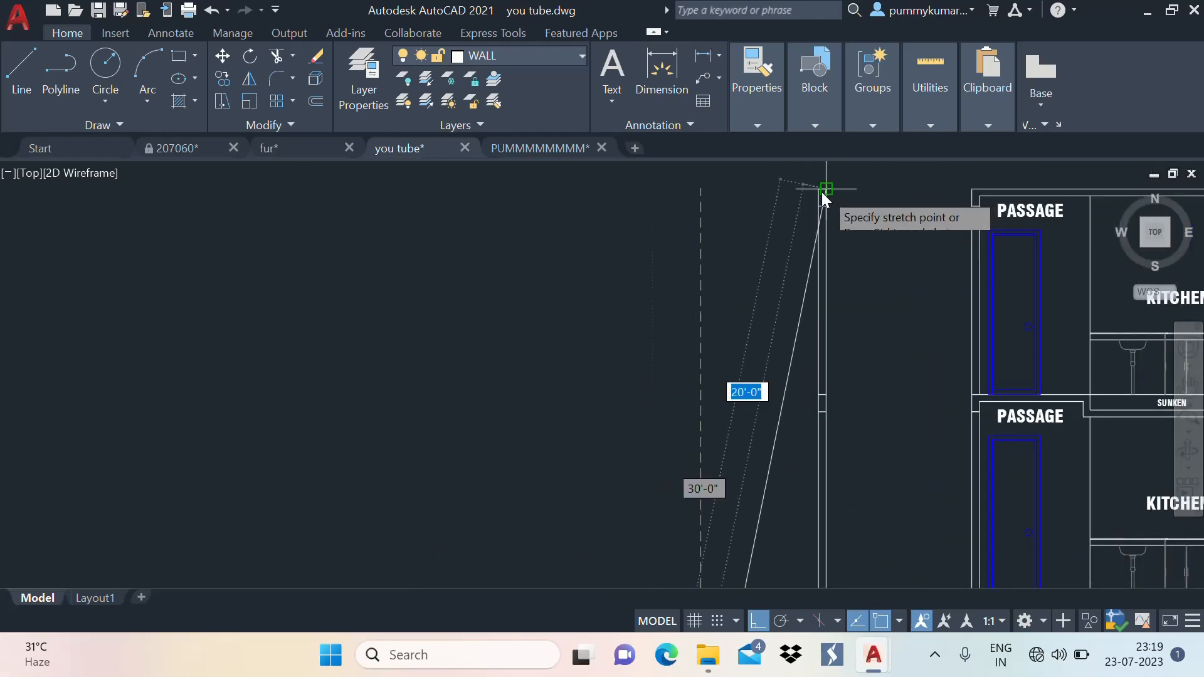
pyautogui.click(702, 190)
# Select both dashed shaft diagonals and stretch the upper end of one to the top corner of the stair-side wall
pyautogui.scroll(-4, 762, 317)
pyautogui.scroll(5, 752, 298)
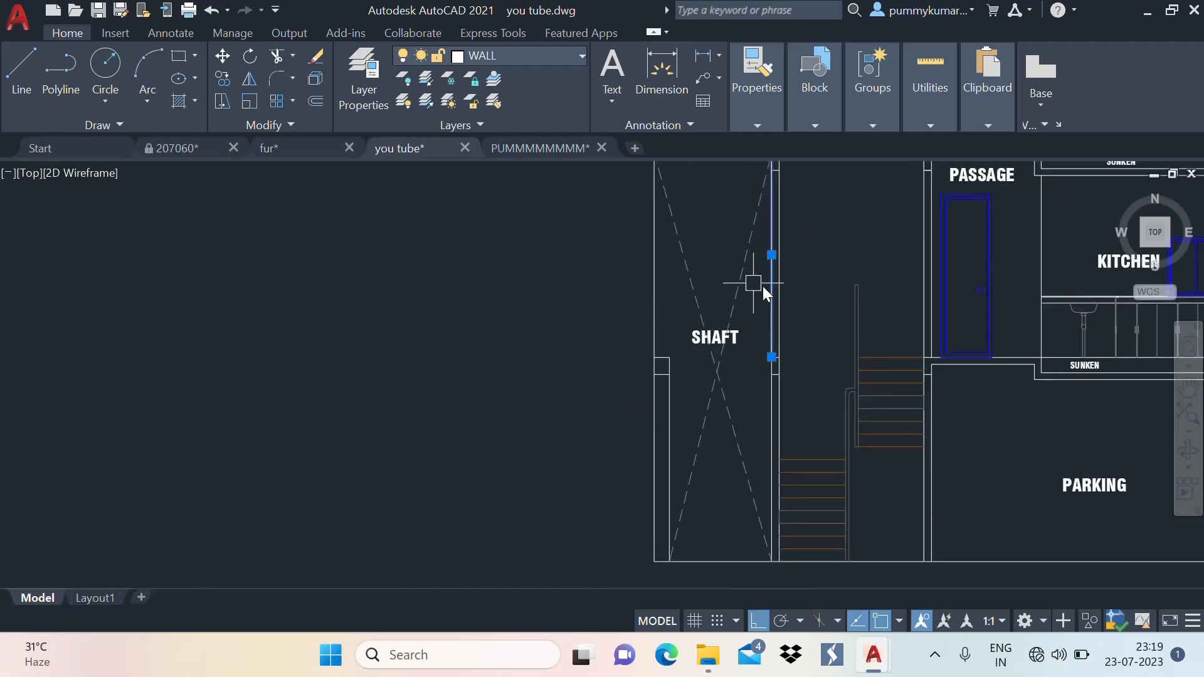
pyautogui.scroll(2, 733, 288)
pyautogui.click(750, 294)
pyautogui.click(600, 299)
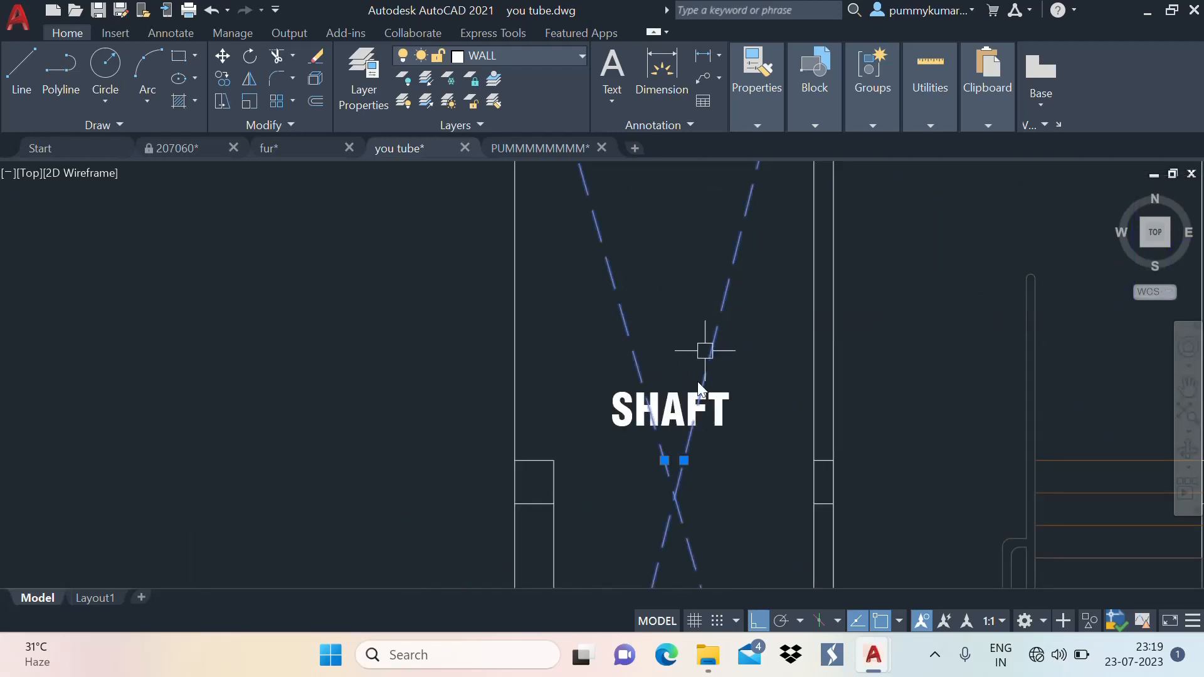
pyautogui.scroll(-3, 727, 290)
pyautogui.click(725, 287)
pyautogui.scroll(-5, 696, 350)
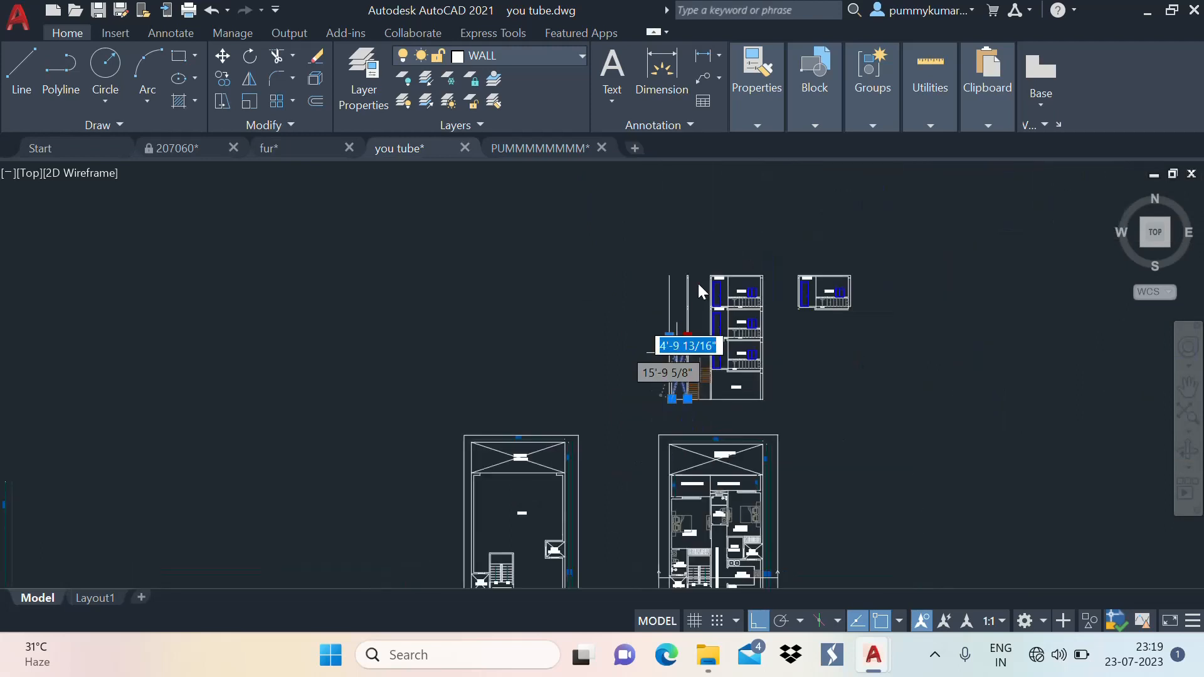
pyautogui.scroll(5, 696, 263)
pyautogui.scroll(4, 645, 337)
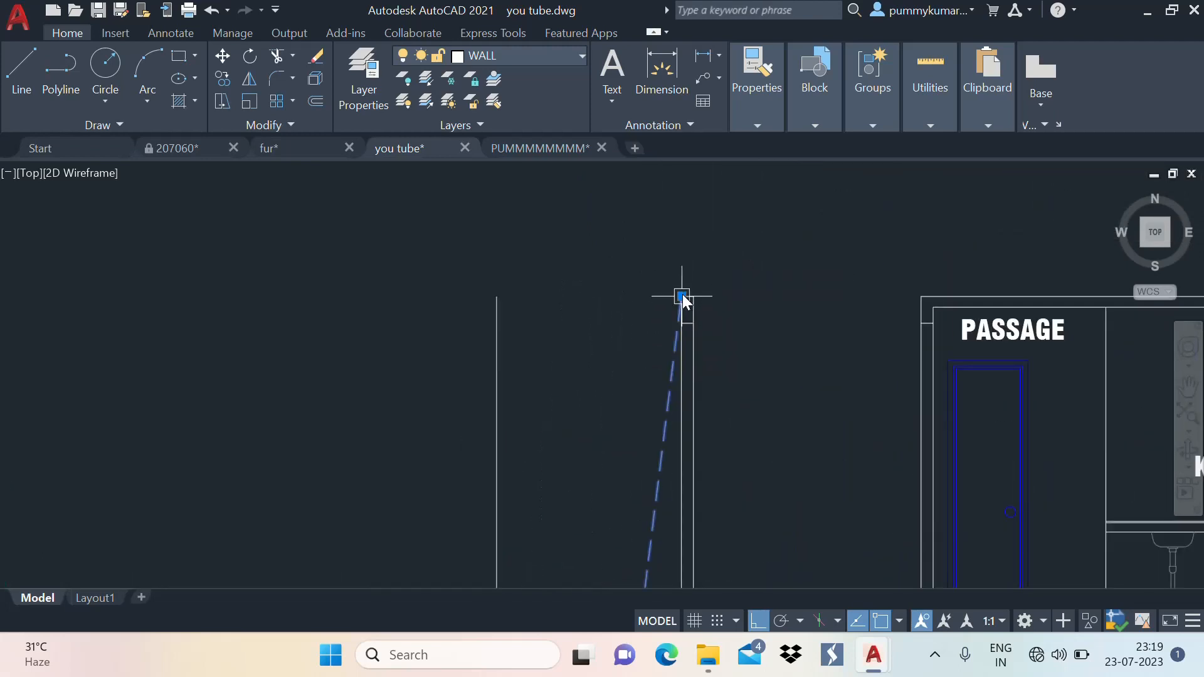
pyautogui.click(680, 296)
# Stretch the upper end of the other dashed diagonal to the top of the shaft's outer wall line
pyautogui.scroll(-4, 692, 221)
pyautogui.click(615, 501)
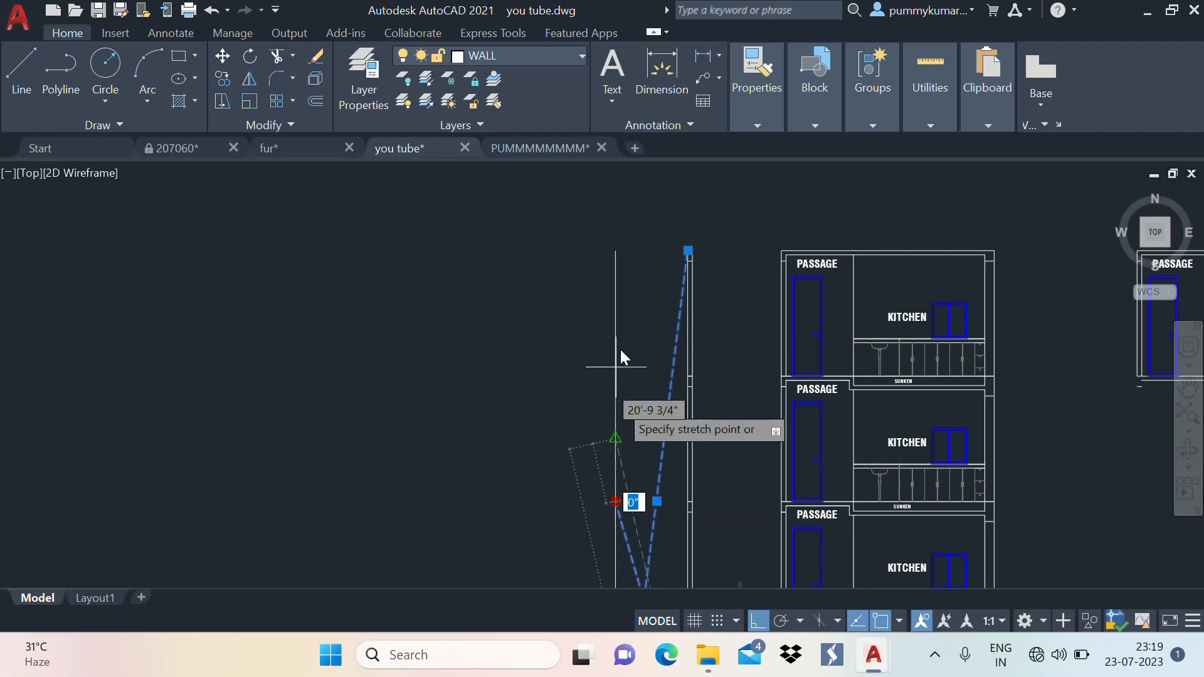
pyautogui.click(619, 251)
pyautogui.scroll(-5, 672, 215)
# Move the SHAFT label about 7'-5" straight up to where the dashed diagonals cross
pyautogui.scroll(7, 658, 314)
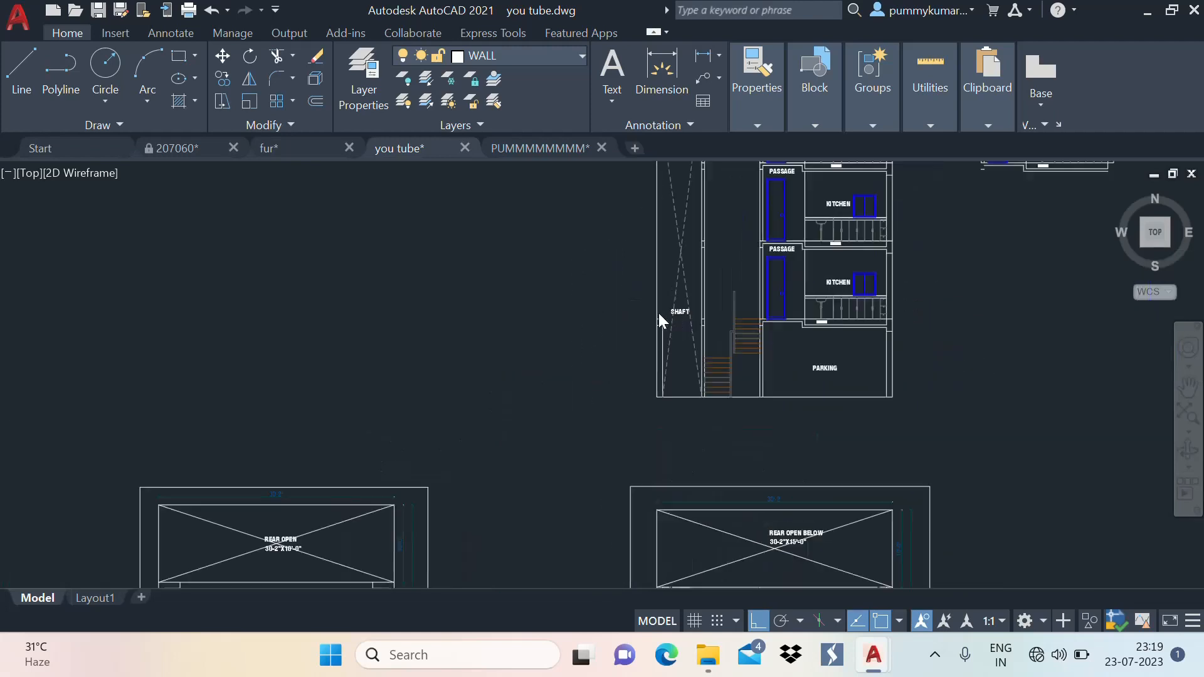
pyautogui.moveTo(711, 318); pyautogui.dragTo(683, 414, button='middle')
pyautogui.write('m')
pyautogui.press('Return')
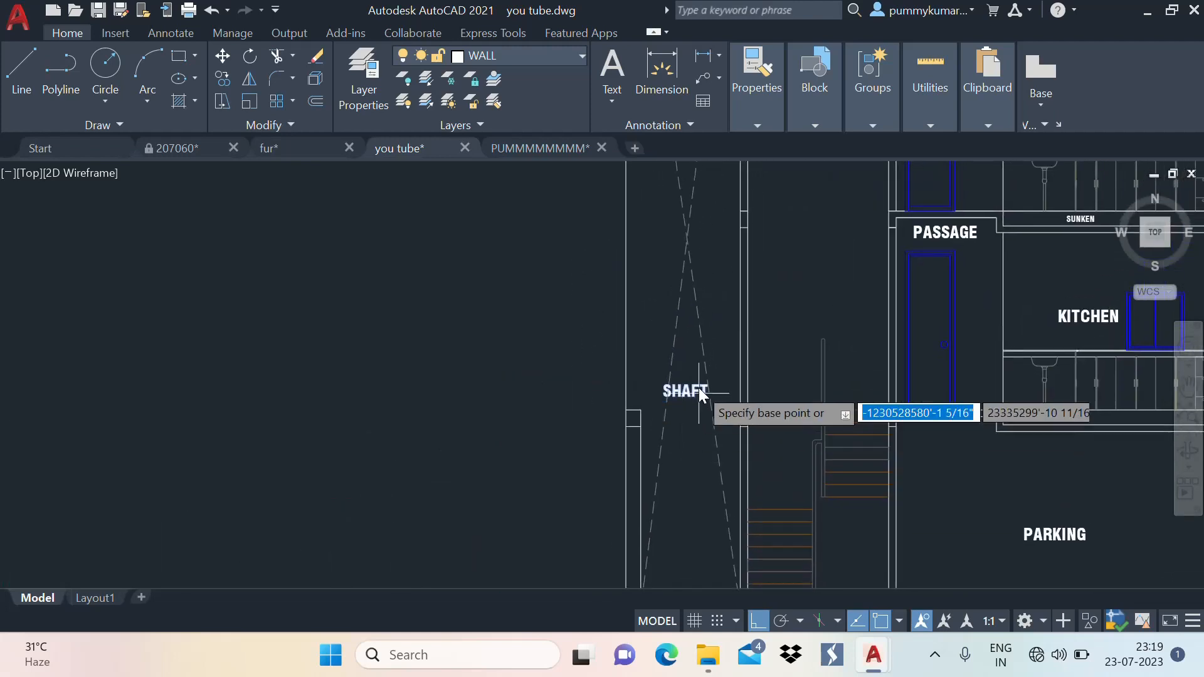
pyautogui.click(702, 391)
pyautogui.moveTo(681, 274); pyautogui.dragTo(692, 349, button='middle')
pyautogui.scroll(2, 692, 349)
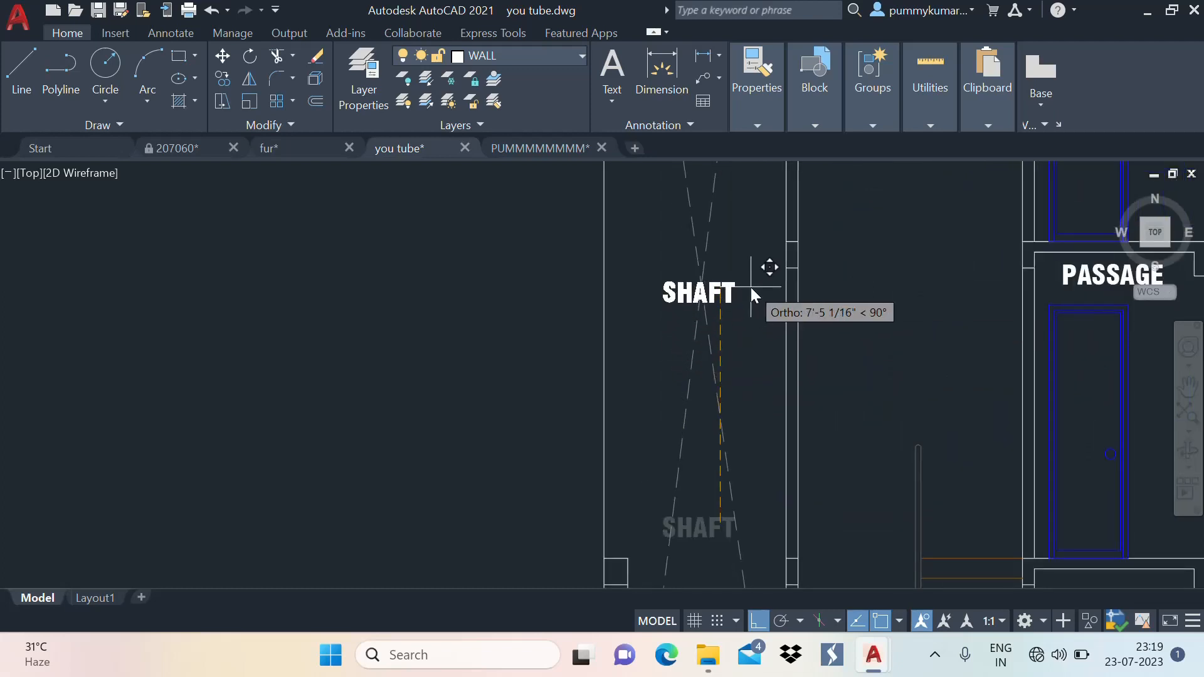
pyautogui.click(751, 287)
pyautogui.scroll(-2, 734, 316)
pyautogui.scroll(-2, 734, 375)
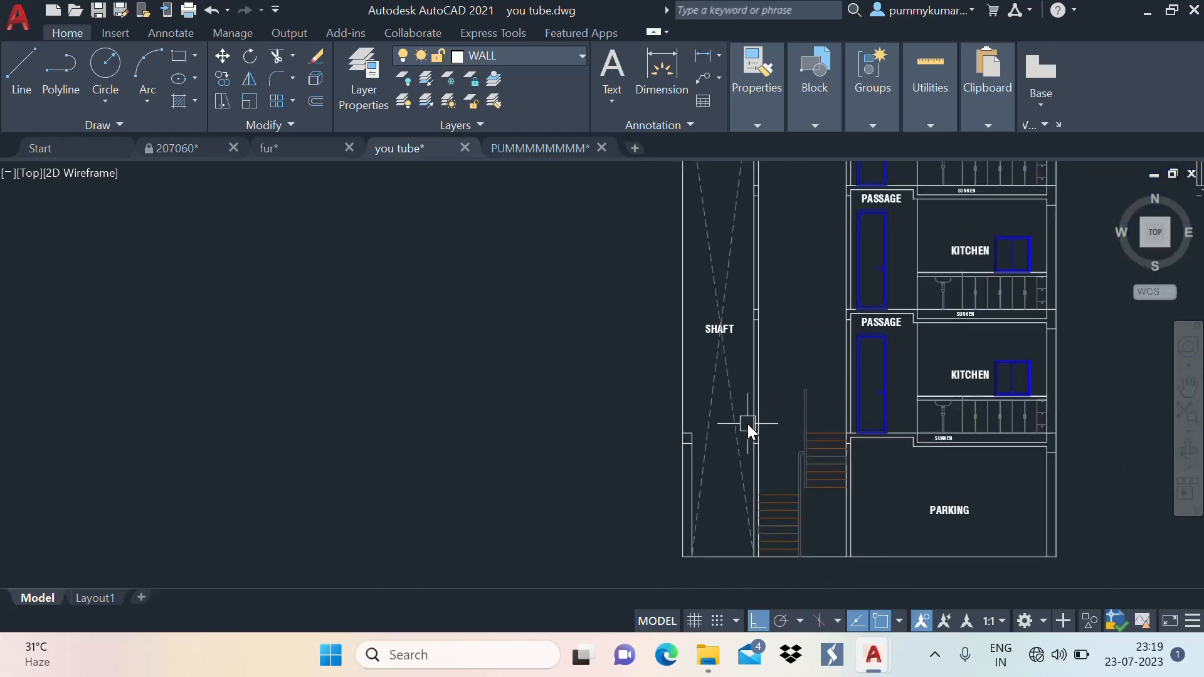
# Examine the whole stacked section with its extended shaft and the spare floor block beside it
pyautogui.moveTo(797, 349); pyautogui.dragTo(699, 455, button='middle')
pyautogui.scroll(-2, 744, 326)
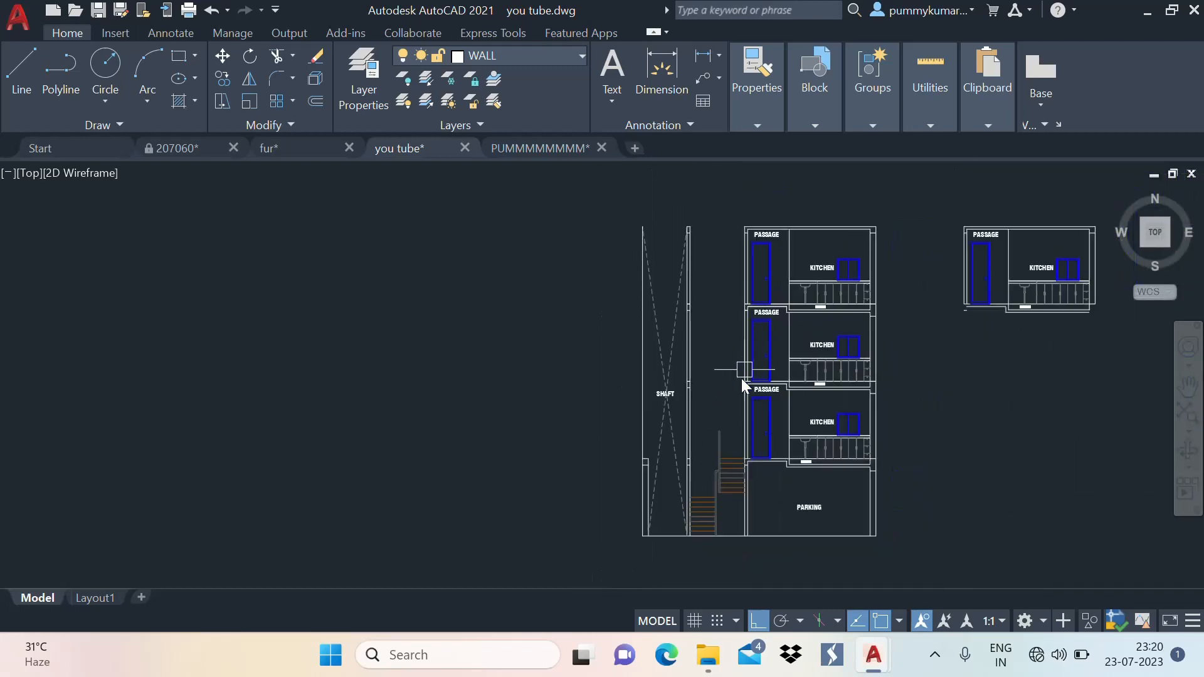
pyautogui.moveTo(741, 378); pyautogui.dragTo(729, 406, button='middle')
pyautogui.scroll(5, 854, 340)
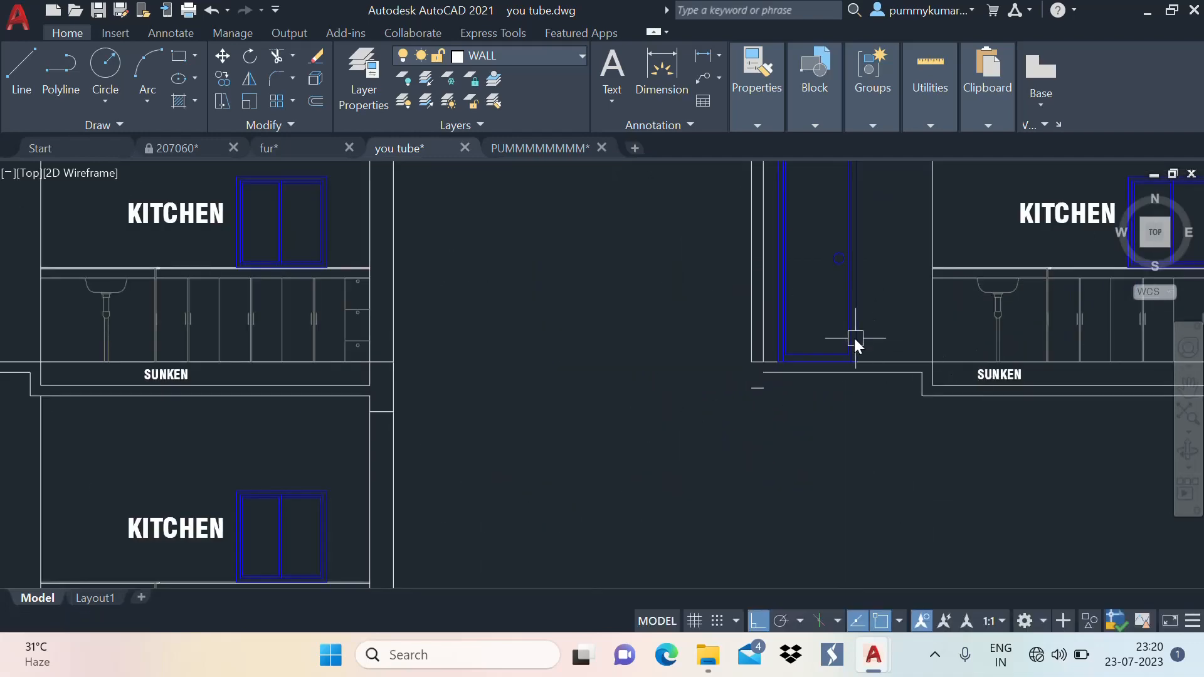
pyautogui.scroll(-3, 854, 341)
pyautogui.scroll(-3, 854, 338)
pyautogui.scroll(3, 896, 358)
pyautogui.moveTo(897, 357)
pyautogui.mouseDown(button='middle')
pyautogui.moveTo(837, 319)
pyautogui.moveTo(758, 364)
pyautogui.mouseUp(button='middle')
pyautogui.scroll(-2, 779, 318)
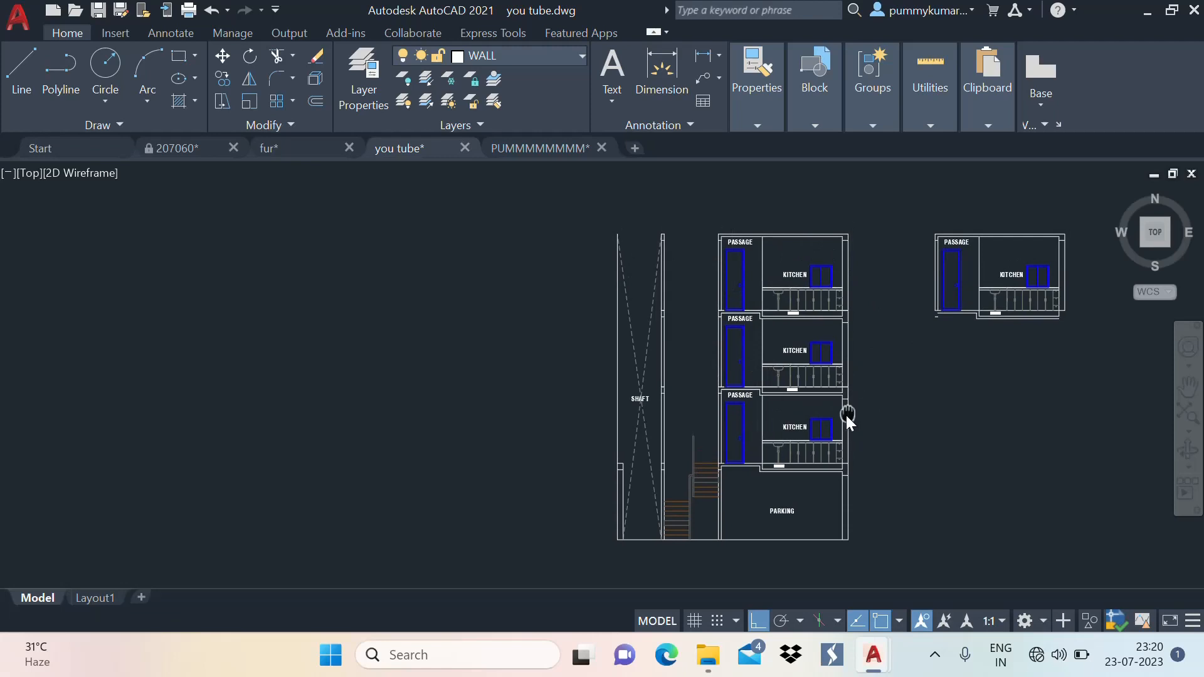
pyautogui.moveTo(847, 415)
pyautogui.mouseDown(button='middle')
pyautogui.moveTo(819, 372)
pyautogui.moveTo(838, 340)
pyautogui.mouseUp(button='middle')
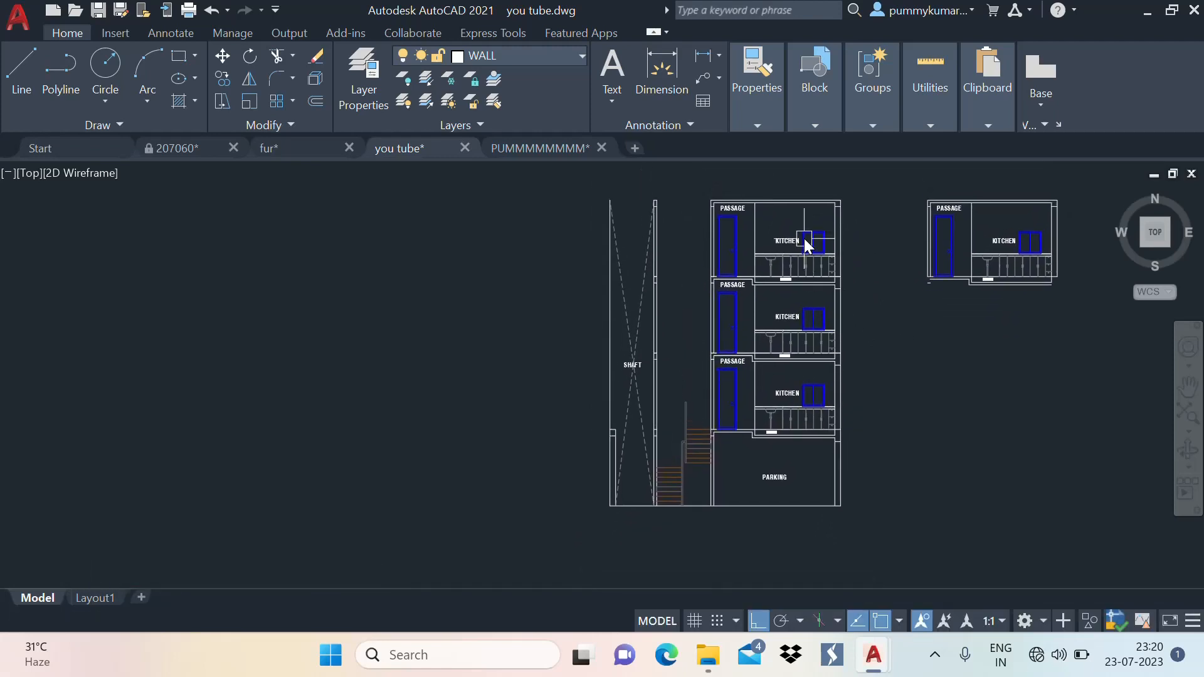
pyautogui.moveTo(807, 246); pyautogui.dragTo(804, 289, button='middle')
pyautogui.scroll(2, 806, 282)
pyautogui.scroll(-2, 809, 283)
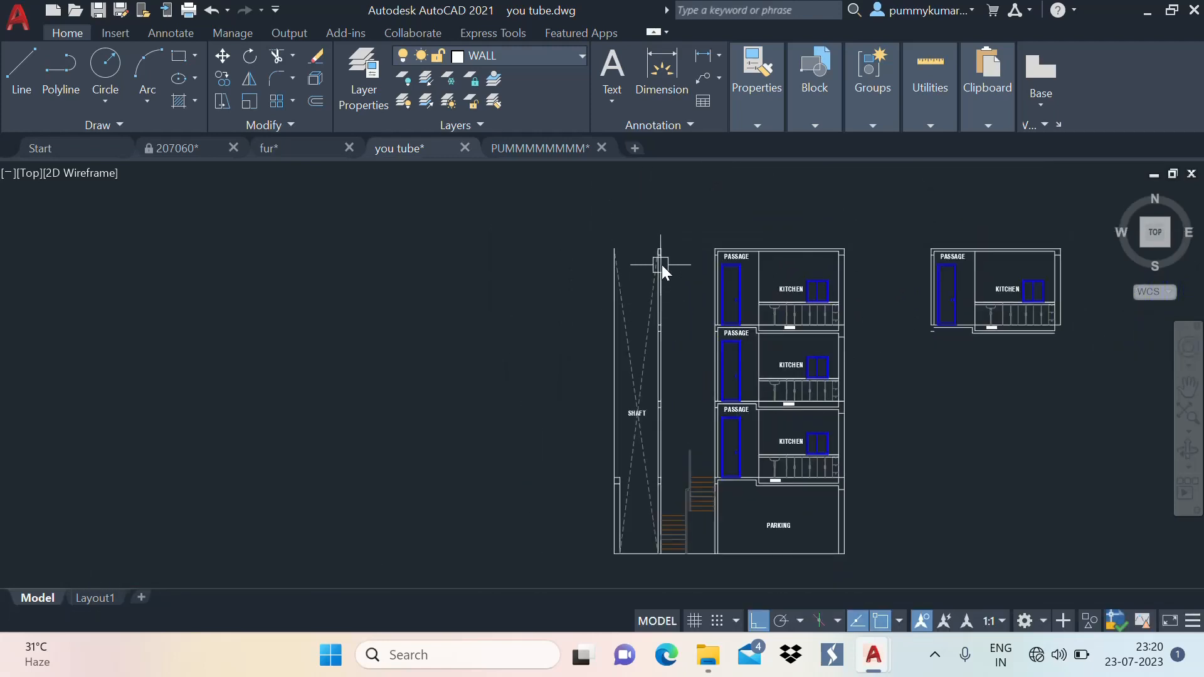
# Copy the two parking-level stair flights with their handrail from the ground line up to the first passage floor level
pyautogui.scroll(4, 711, 504)
pyautogui.moveTo(710, 533)
pyautogui.mouseDown(button='middle')
pyautogui.moveTo(729, 378)
pyautogui.moveTo(661, 391)
pyautogui.mouseUp(button='middle')
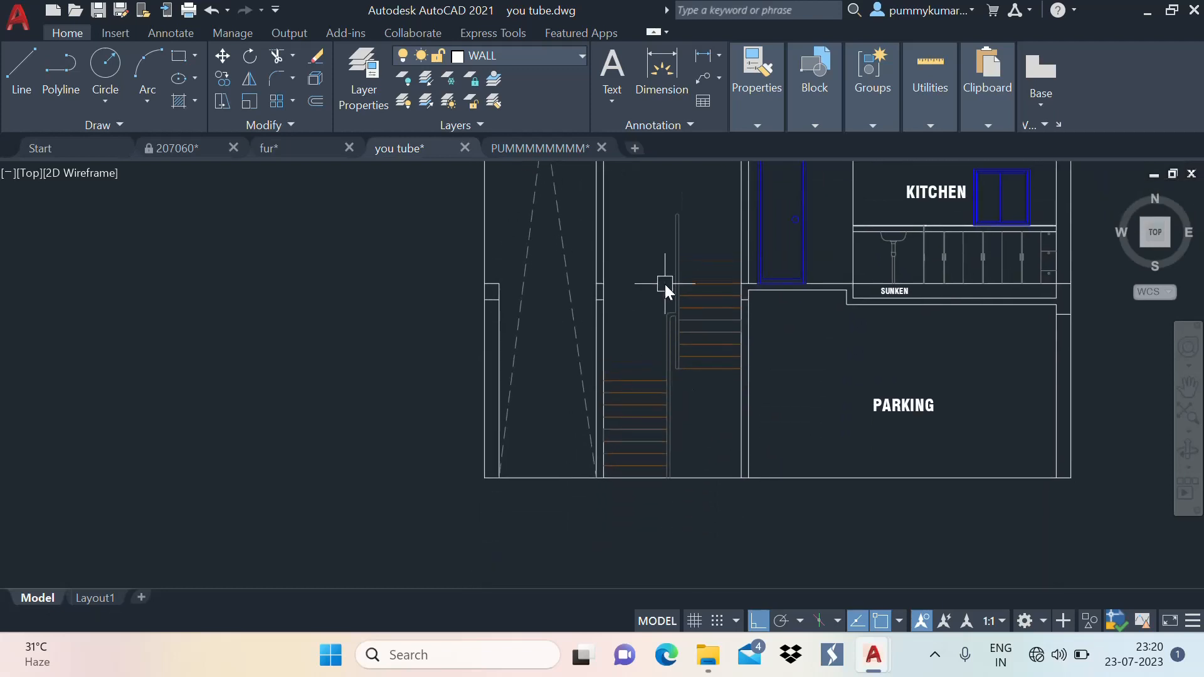
pyautogui.click(732, 467)
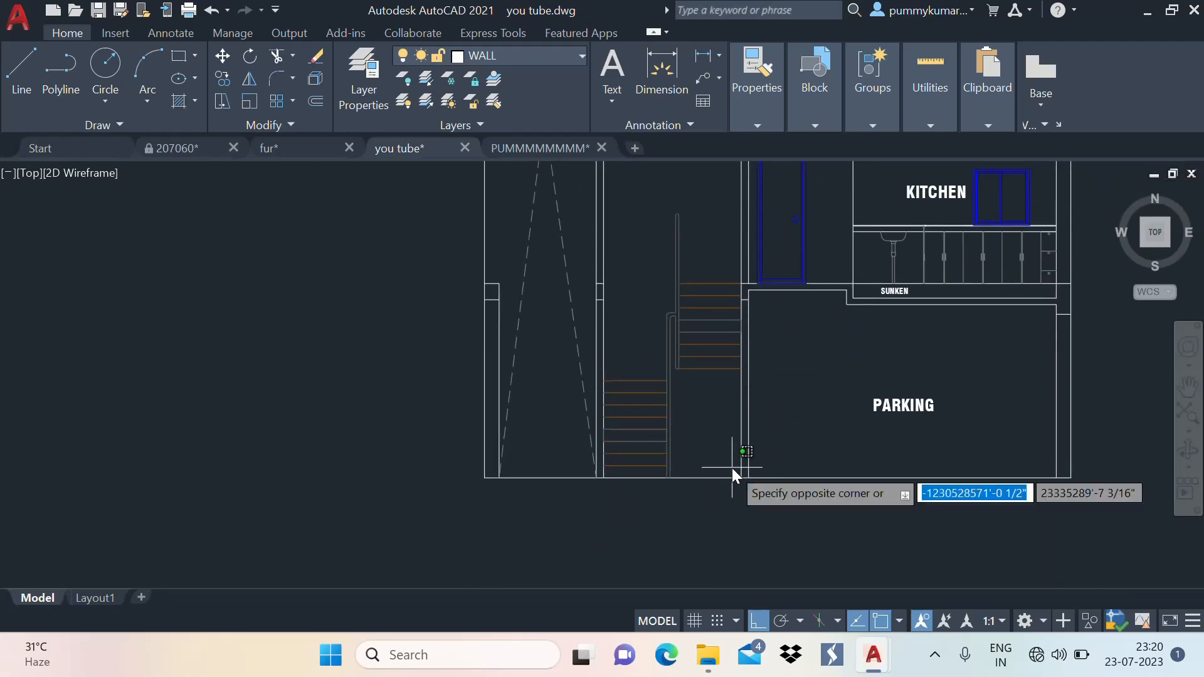
pyautogui.scroll(-2, 732, 468)
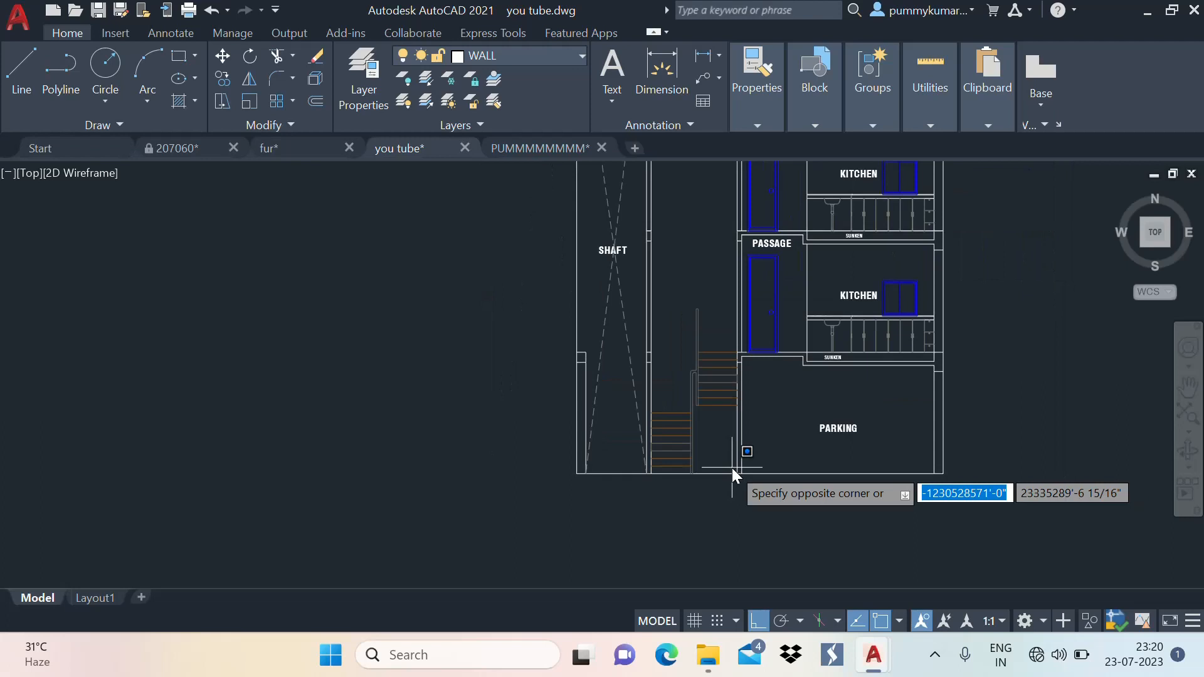
pyautogui.click(670, 261)
pyautogui.scroll(3, 667, 457)
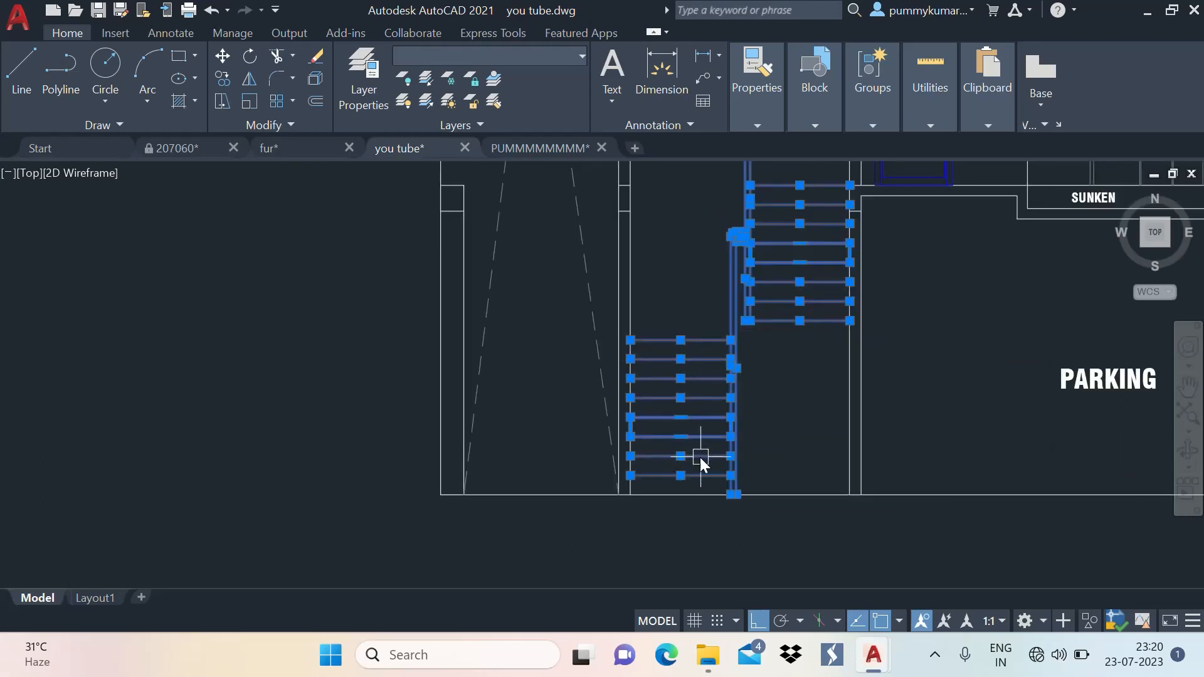
pyautogui.write('co')
pyautogui.press('Return')
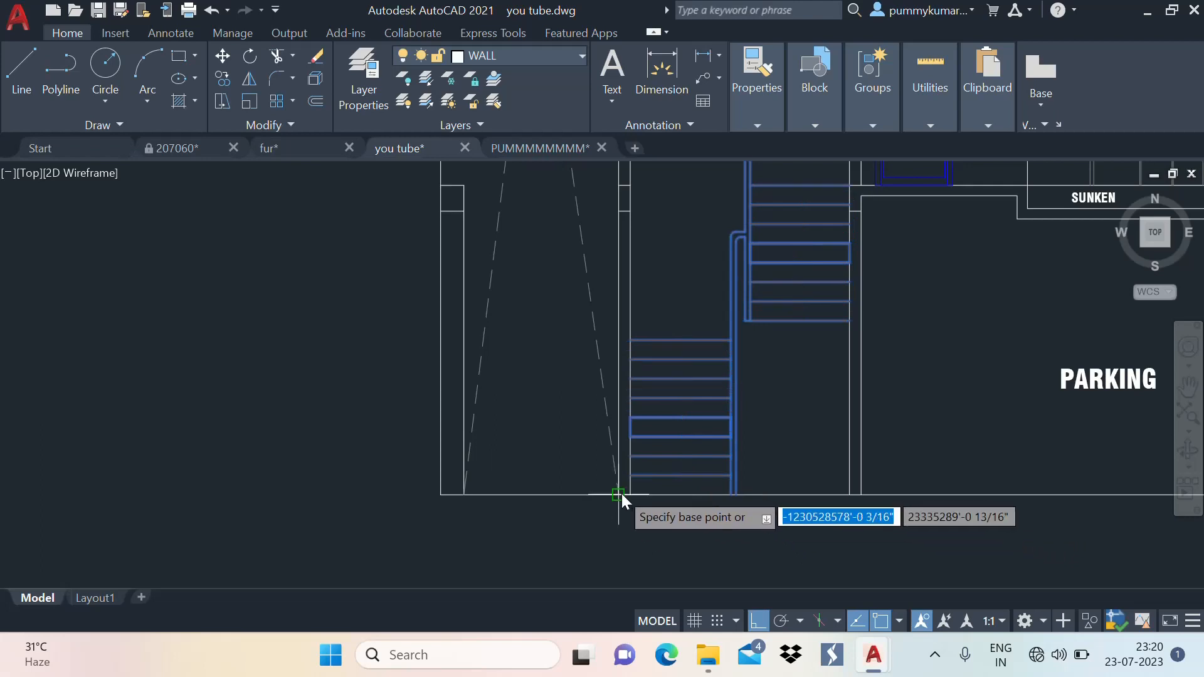
pyautogui.scroll(-3, 699, 527)
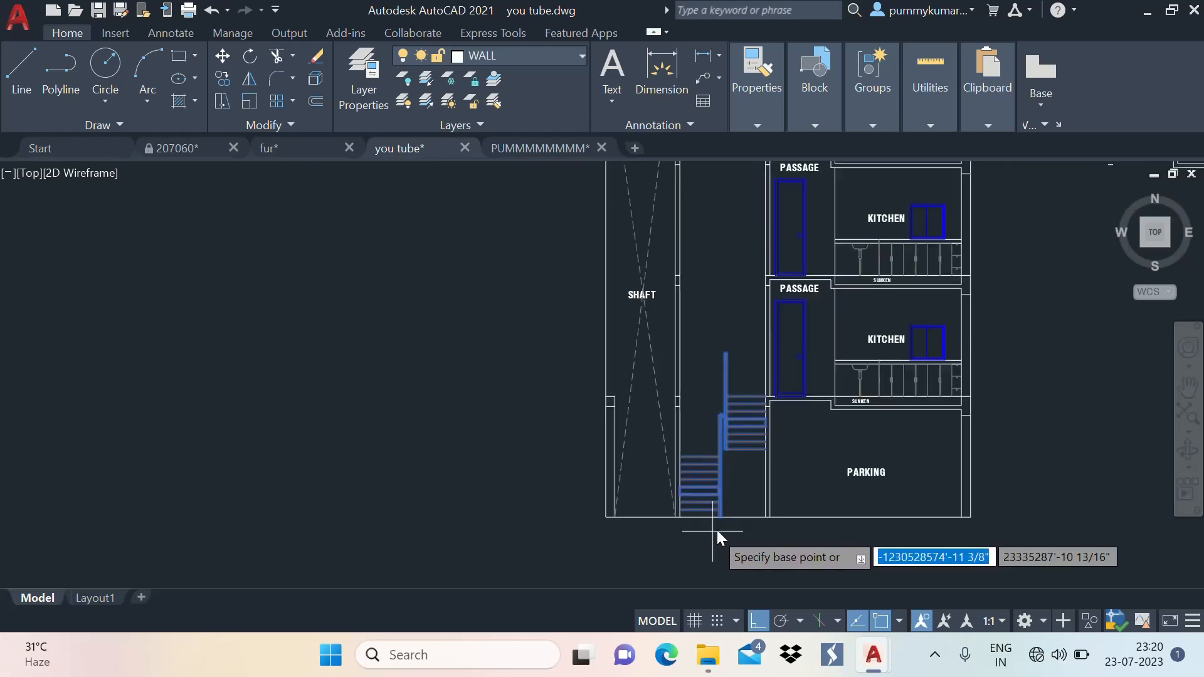
pyautogui.scroll(2, 755, 523)
pyautogui.click(769, 517)
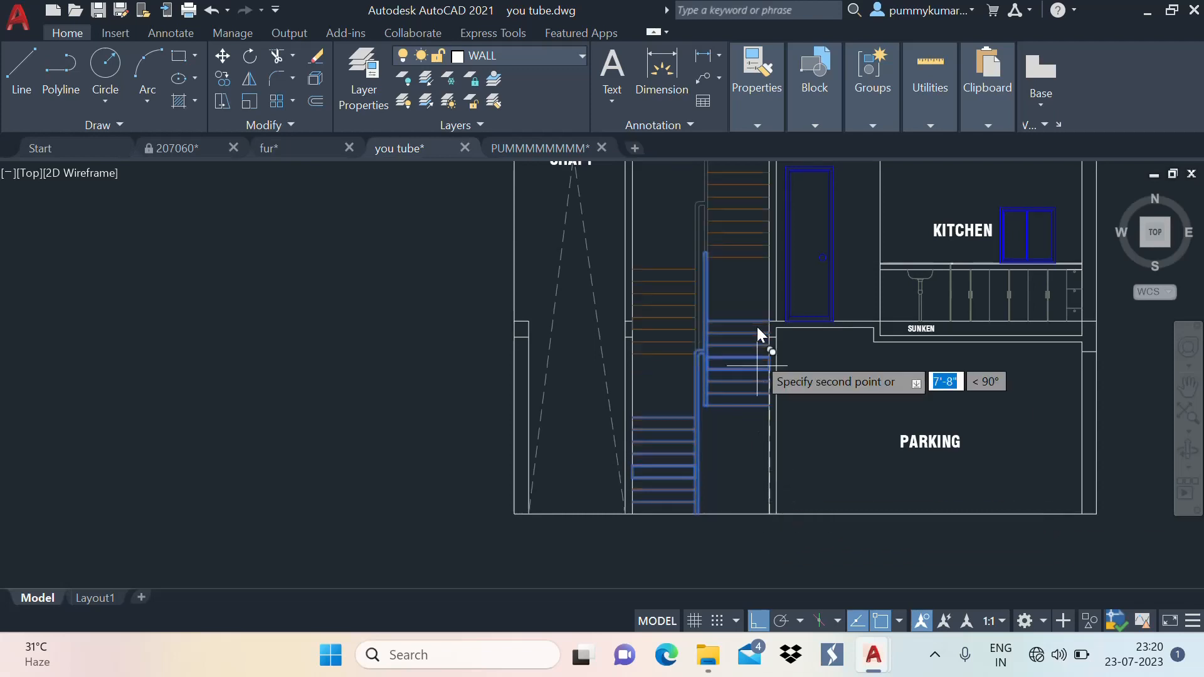
pyautogui.scroll(3, 760, 316)
pyautogui.scroll(2, 763, 308)
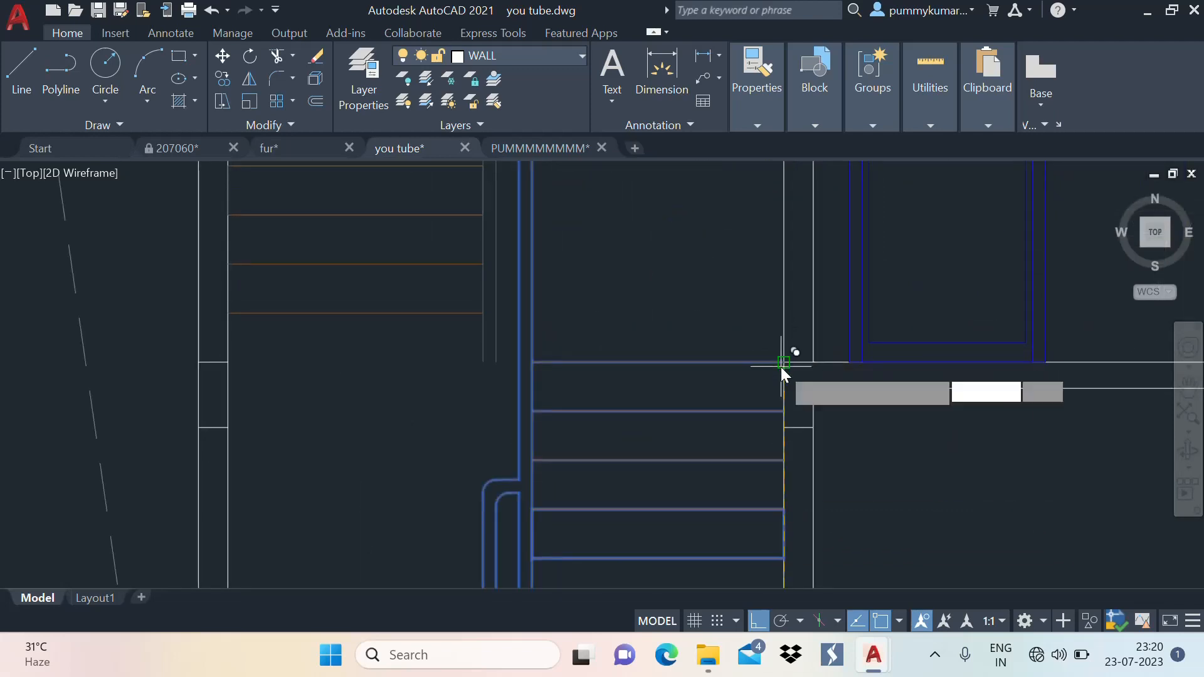
# Place two more staircase copies at the upper passage floor levels, the highest 30'-0" above the base point
pyautogui.scroll(-2, 720, 498)
pyautogui.scroll(-2, 733, 297)
pyautogui.scroll(2, 753, 254)
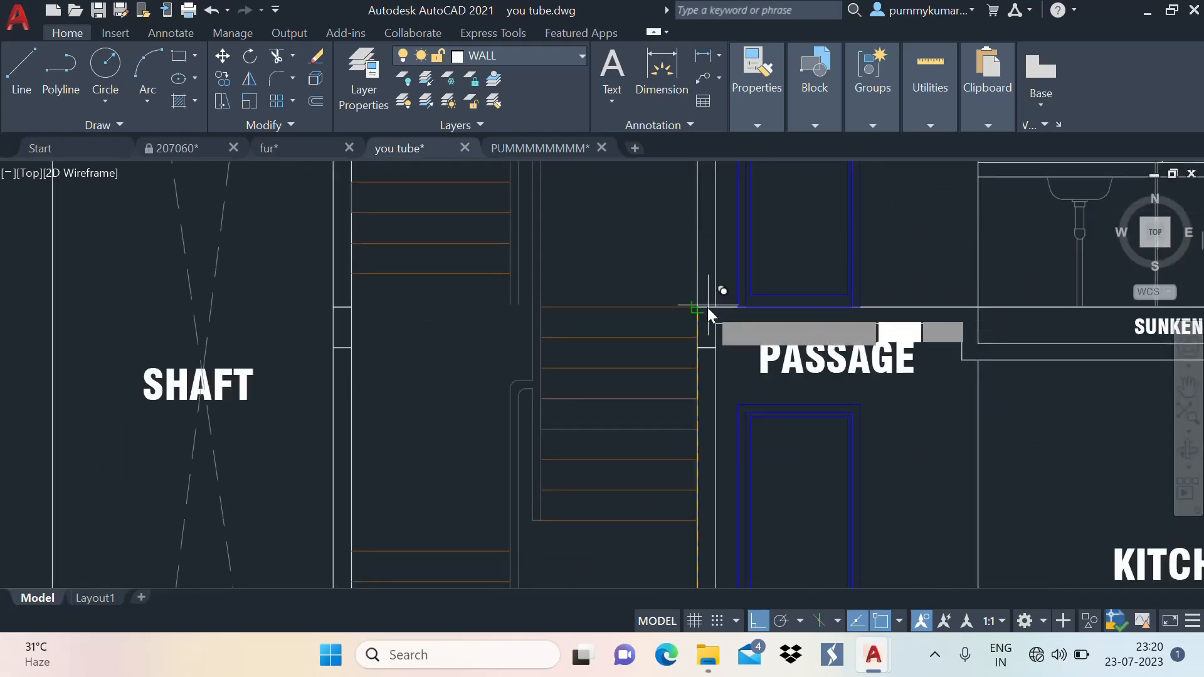
pyautogui.scroll(-3, 689, 395)
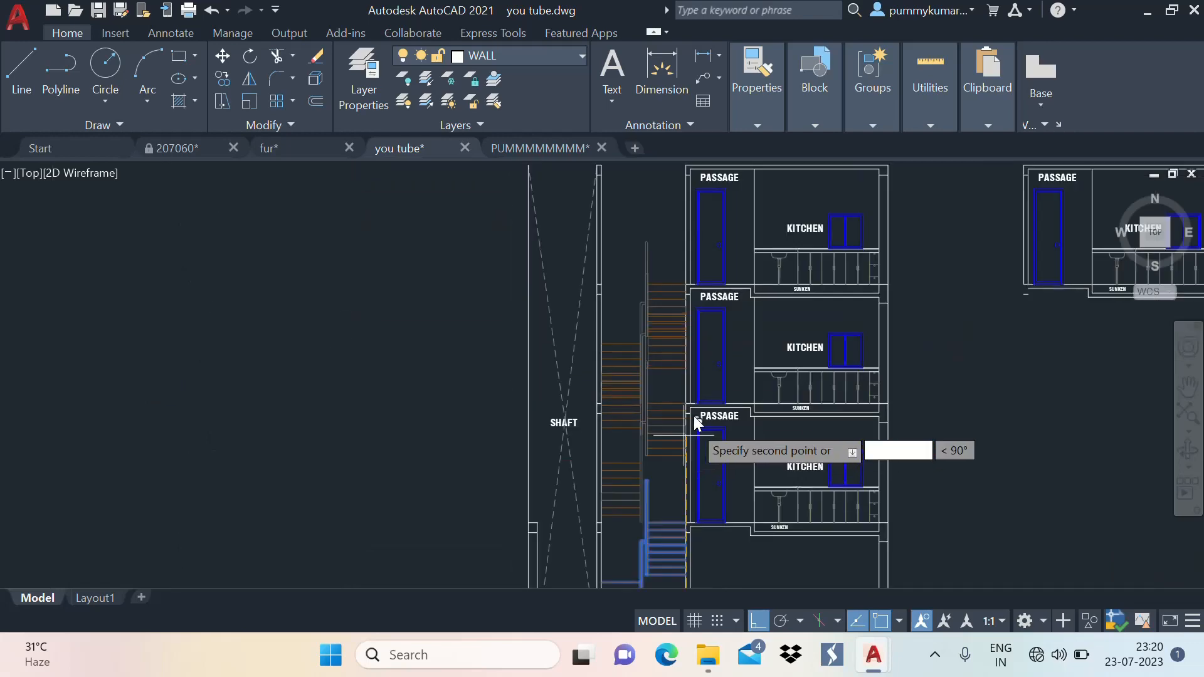
pyautogui.scroll(4, 687, 264)
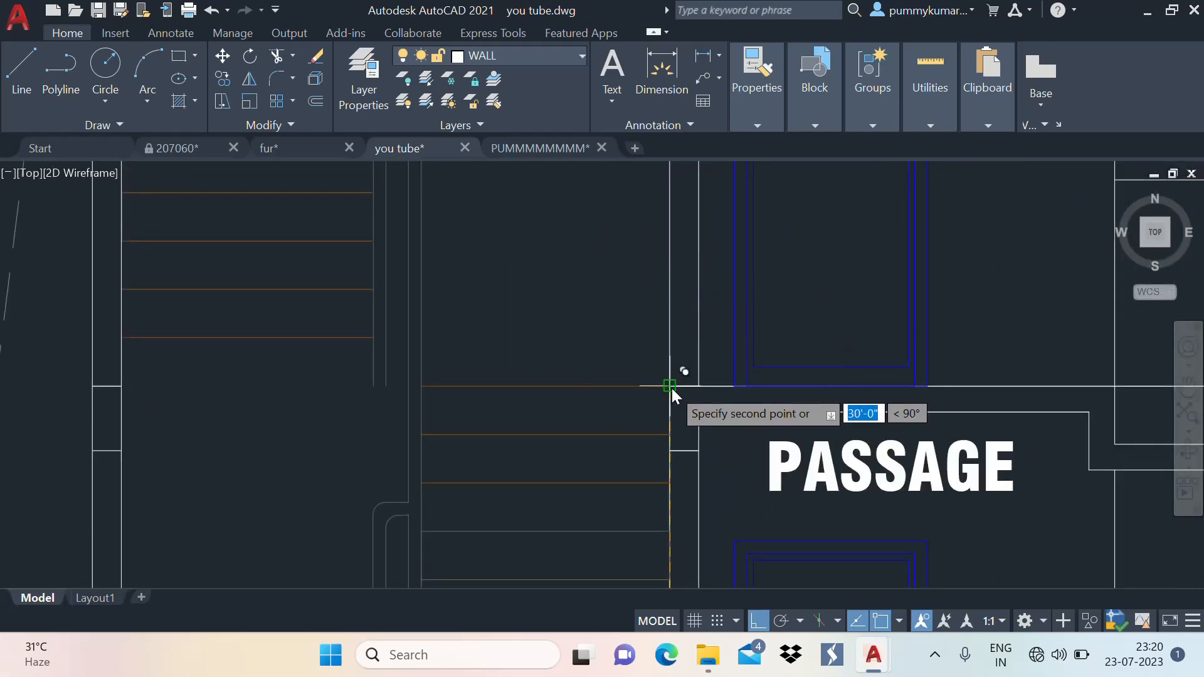
pyautogui.scroll(-3, 664, 339)
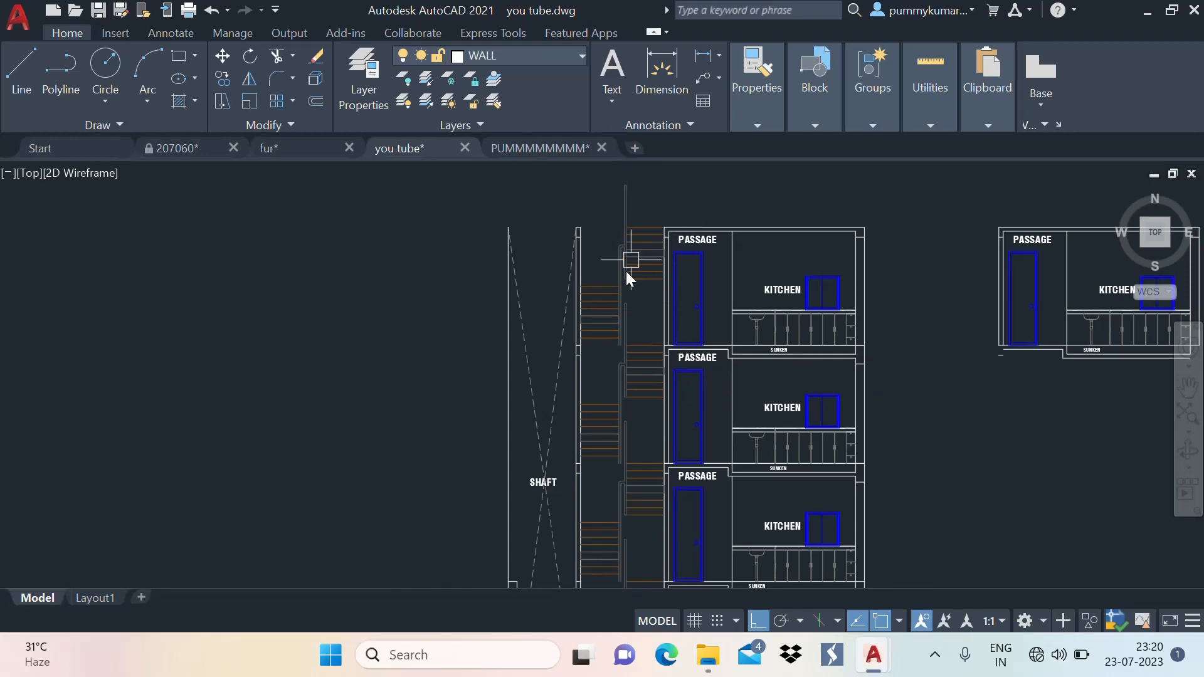
# Examine the stacked stair flights from the top floor down to the parking level
pyautogui.scroll(4, 621, 314)
pyautogui.scroll(-4, 662, 261)
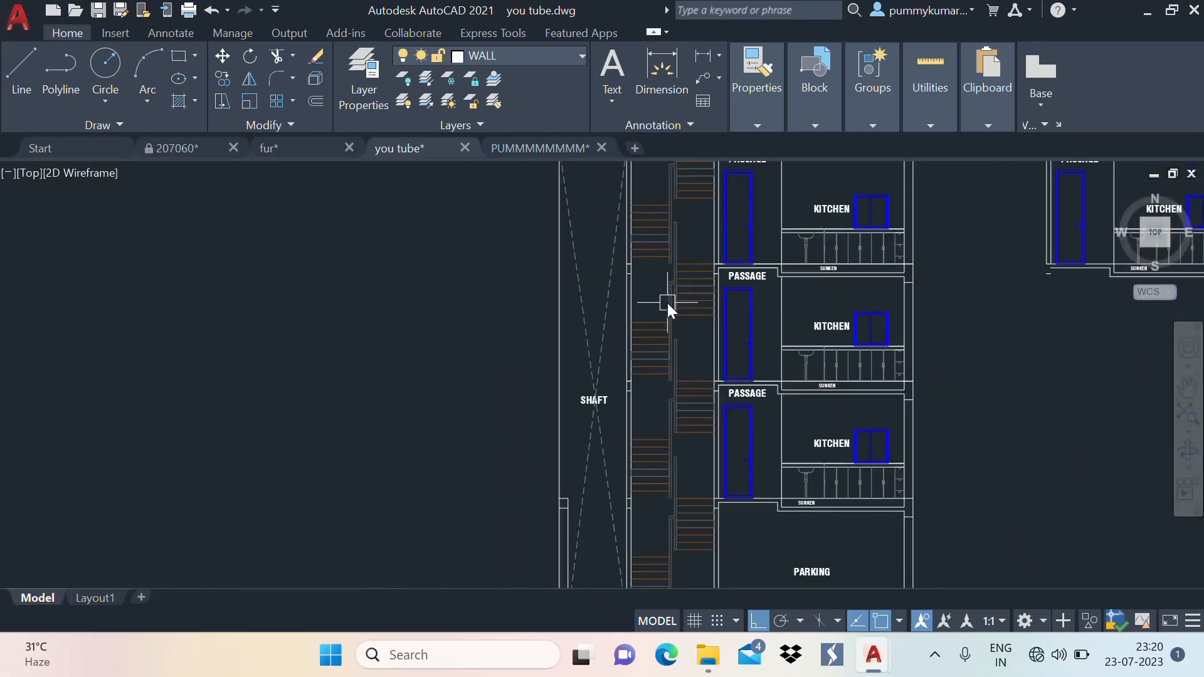
pyautogui.moveTo(668, 303); pyautogui.dragTo(643, 348, button='middle')
pyautogui.scroll(2, 638, 321)
pyautogui.scroll(-4, 655, 257)
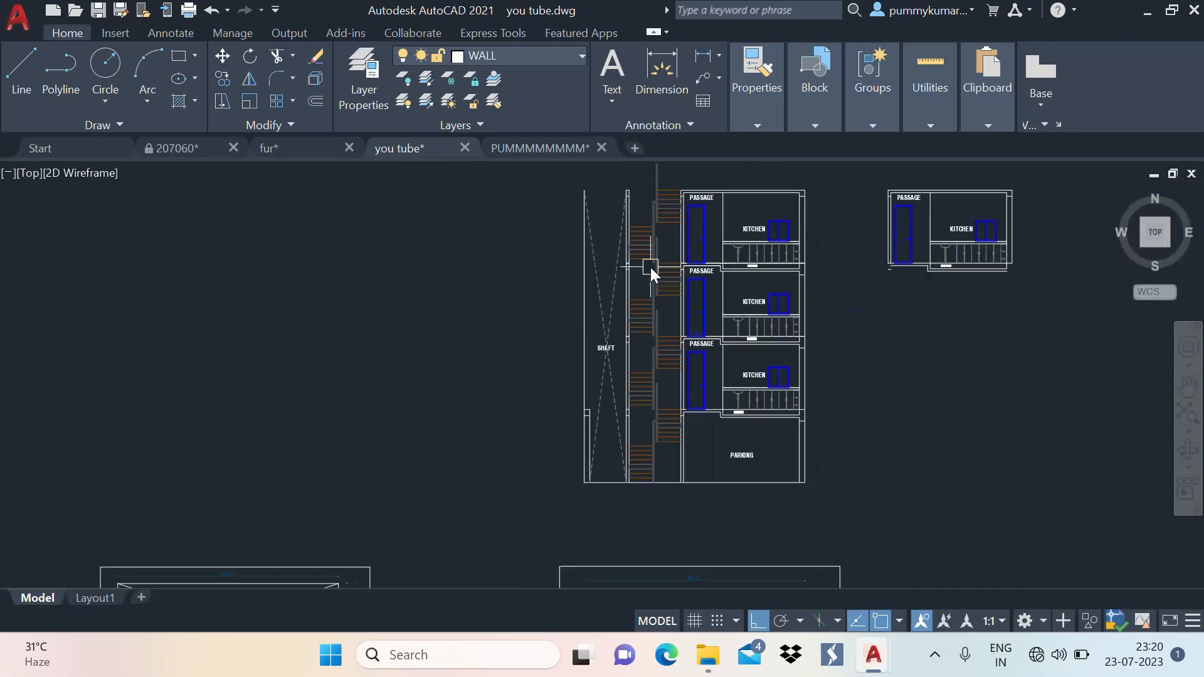
pyautogui.scroll(4, 655, 498)
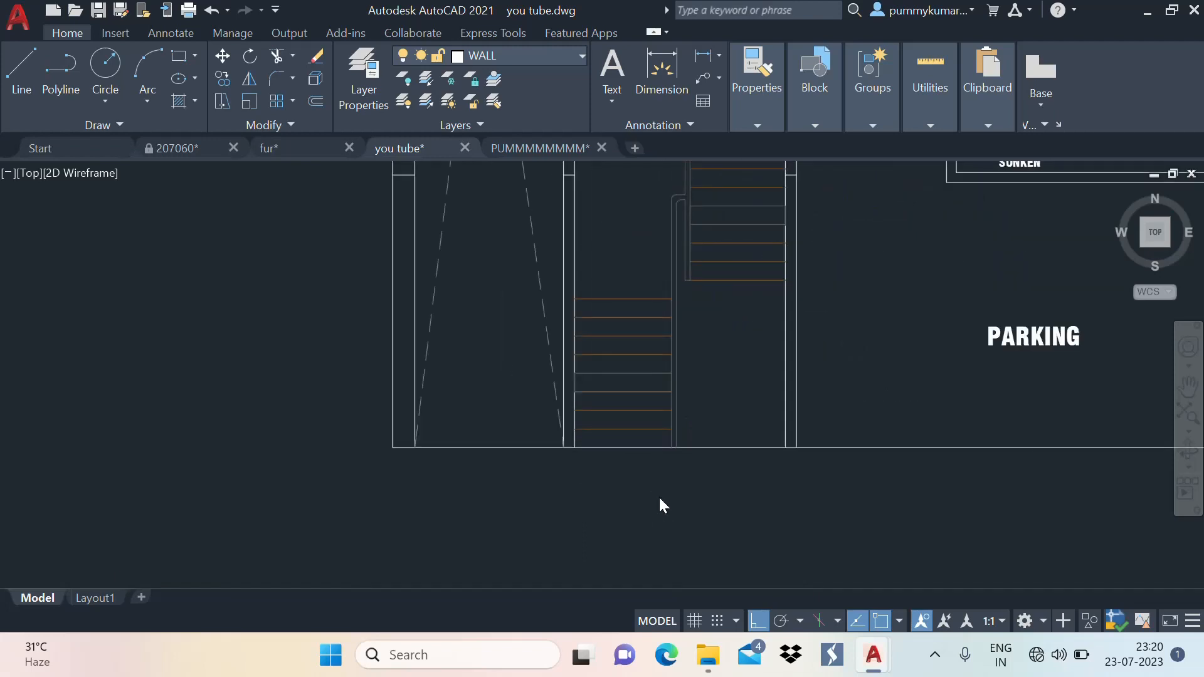
pyautogui.scroll(-3, 659, 520)
pyautogui.scroll(3, 689, 301)
pyautogui.scroll(-4, 705, 264)
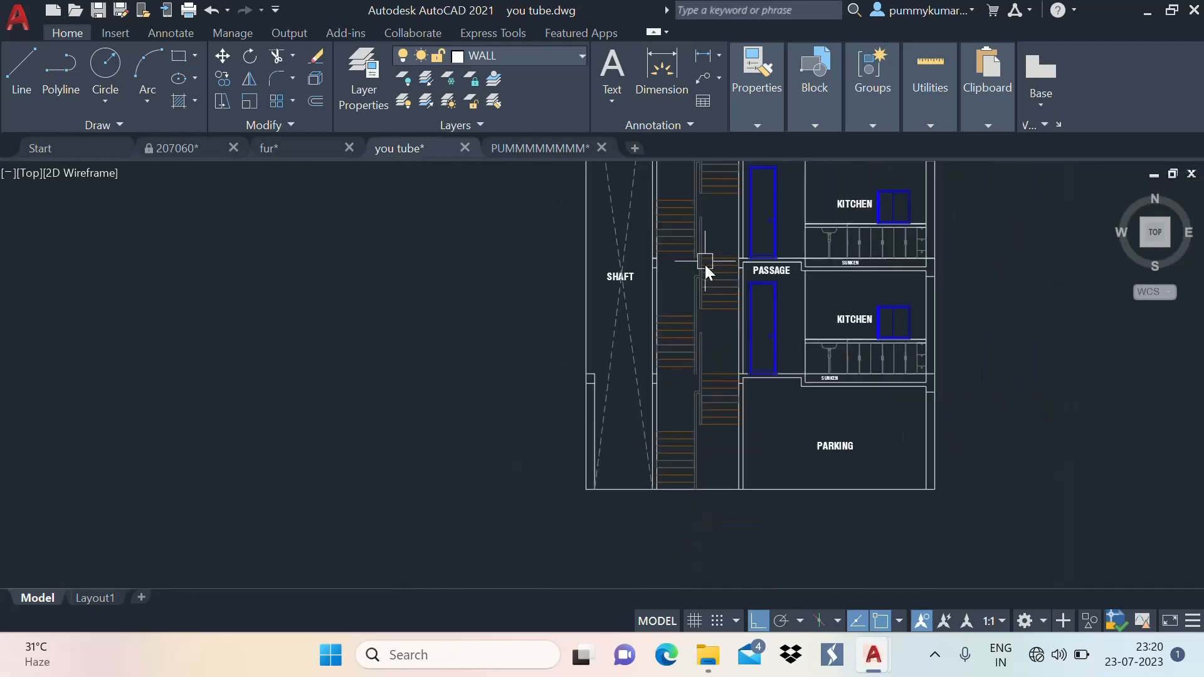
# Stretch the top tread line of the lowest stair flight across to the parking-side wall as the landing edge
pyautogui.scroll(2, 713, 385)
pyautogui.click(721, 371)
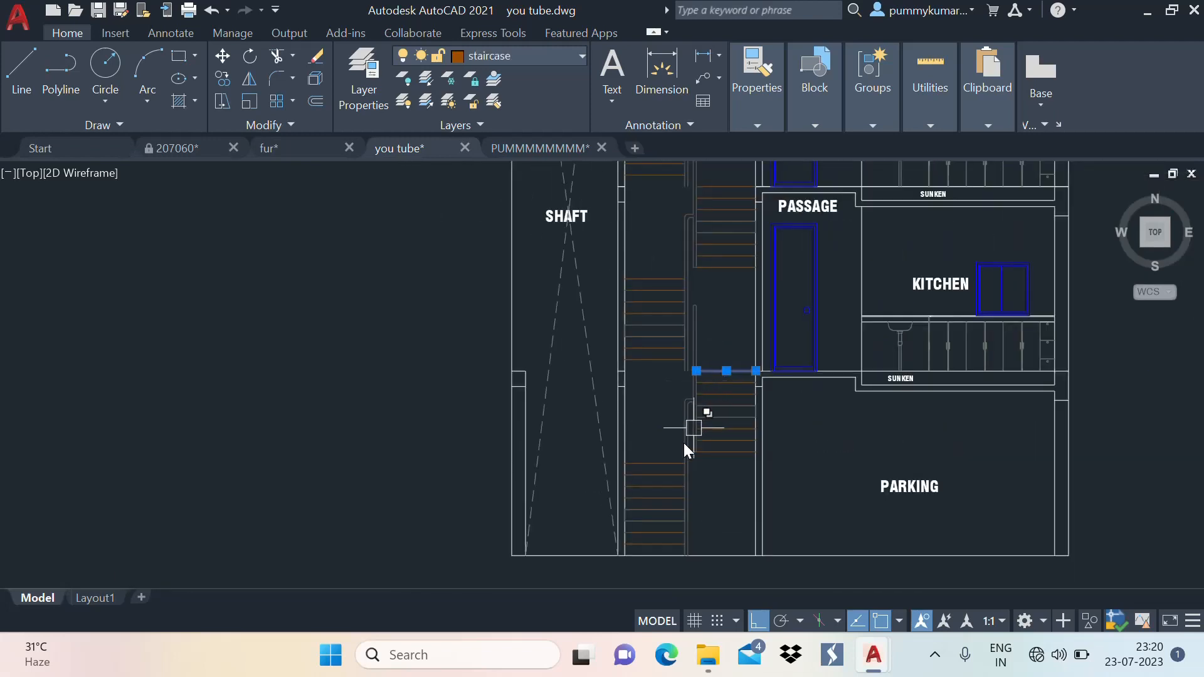
pyautogui.press('Escape')
pyautogui.click(662, 467)
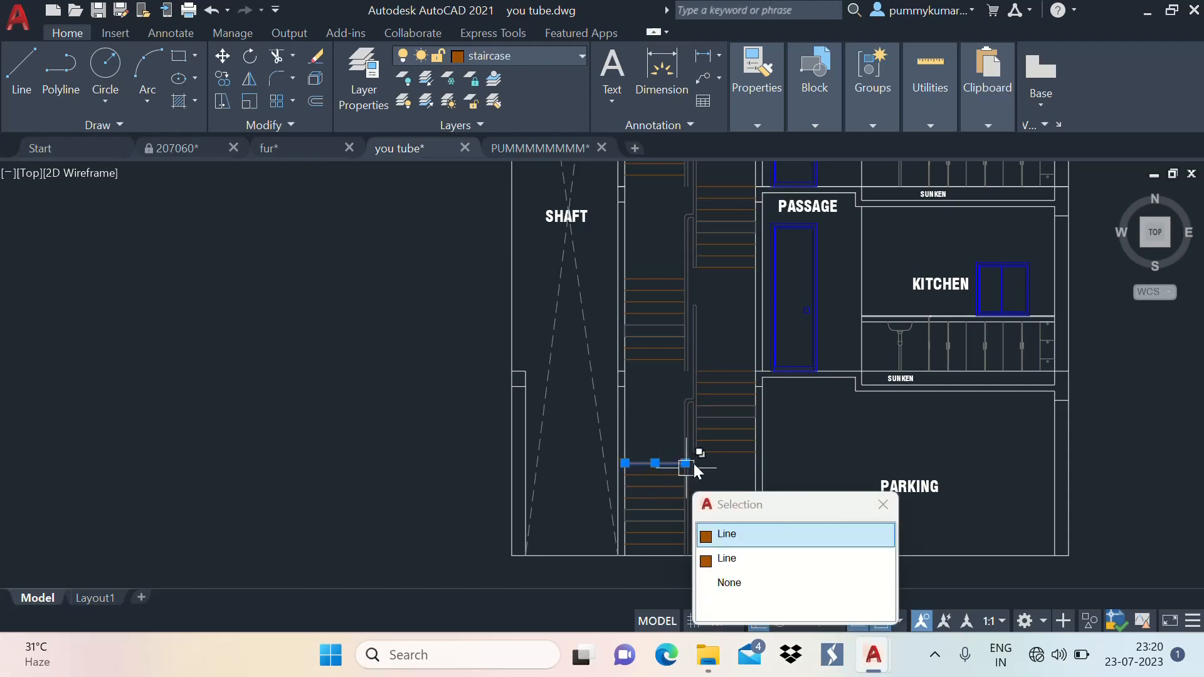
pyautogui.click(685, 463)
pyautogui.scroll(4, 744, 461)
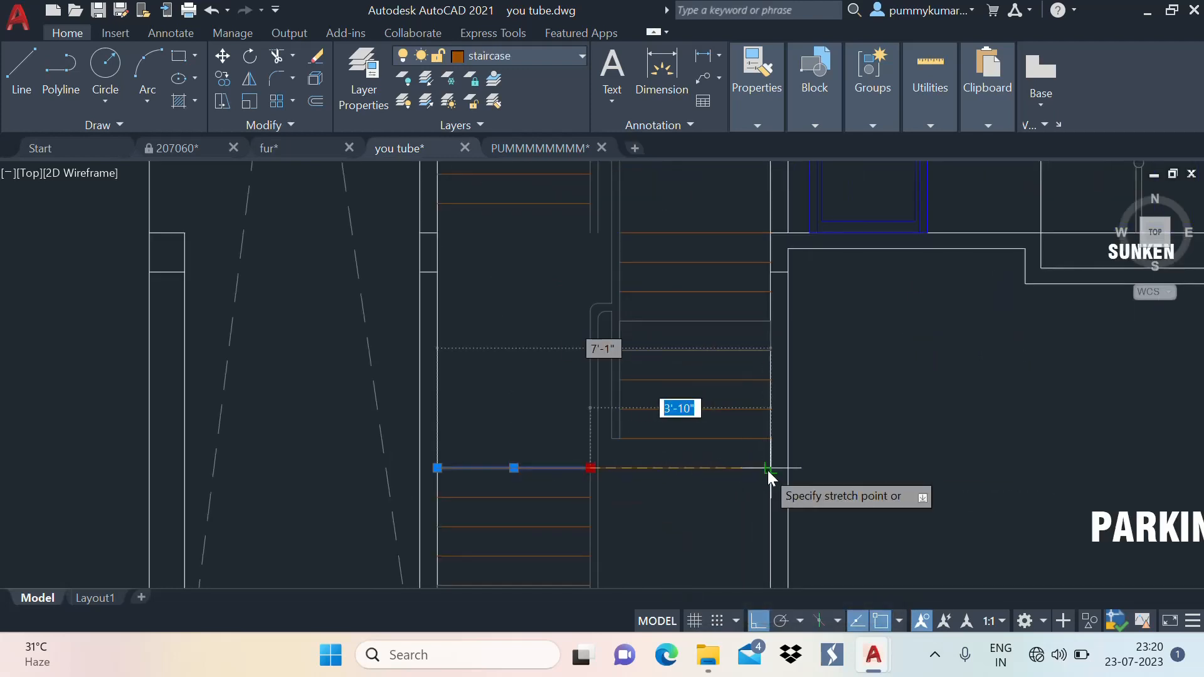
pyautogui.click(770, 469)
pyautogui.press('Escape')
# Trim the stretched landing line of the lowest staircase where it crosses the handrail
pyautogui.scroll(4, 621, 486)
pyautogui.moveTo(620, 485); pyautogui.dragTo(647, 458, button='middle')
pyautogui.write('TR')
pyautogui.press('Return')
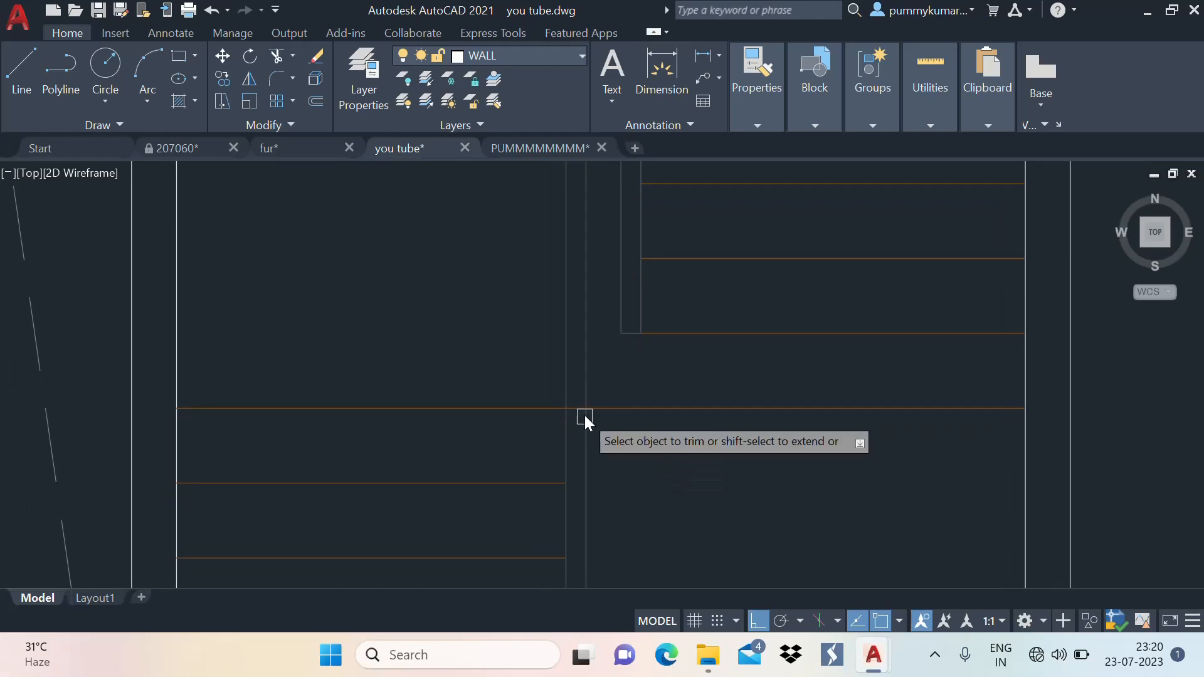
pyautogui.scroll(3, 577, 409)
pyautogui.scroll(-4, 690, 426)
pyautogui.scroll(-4, 695, 439)
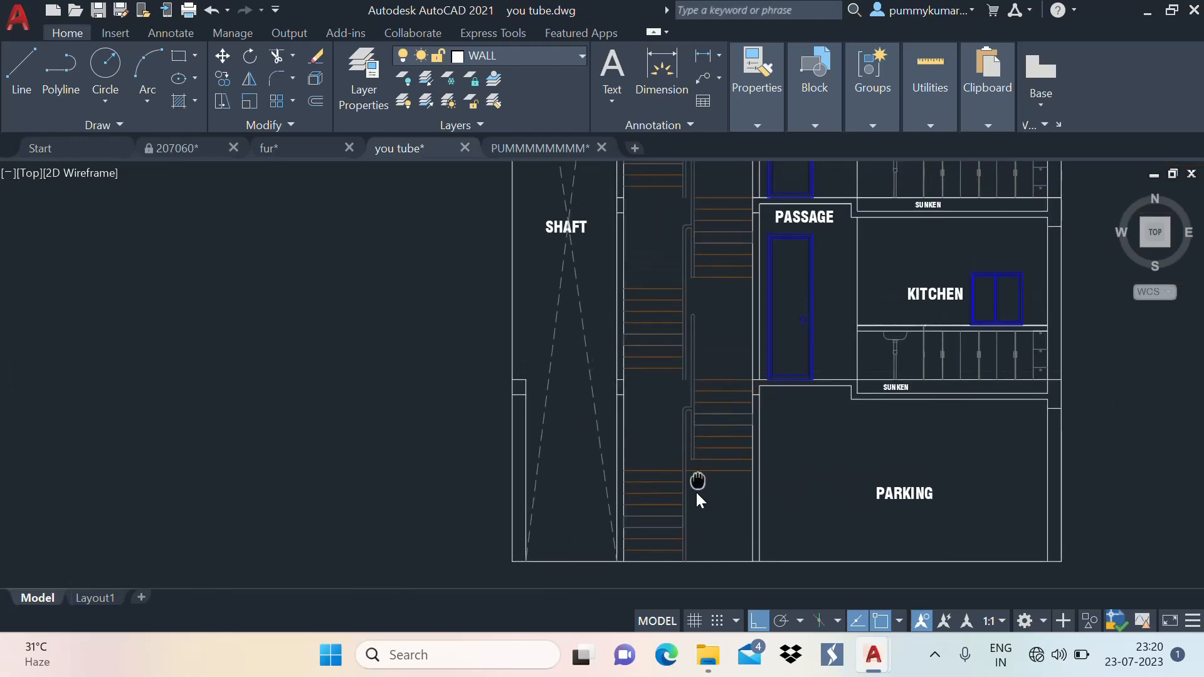
# Stretch the stair line at the top passage's floor level across to the shaft-side wall
pyautogui.scroll(5, 726, 398)
pyautogui.click(721, 293)
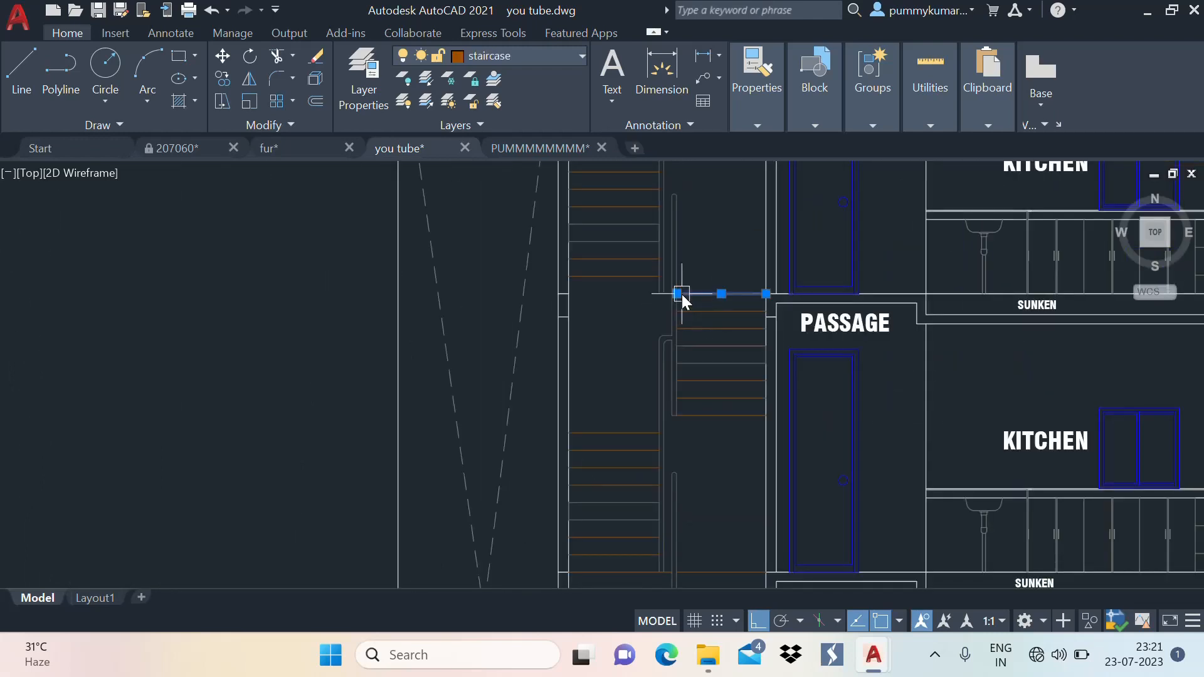
pyautogui.click(677, 293)
pyautogui.scroll(3, 590, 298)
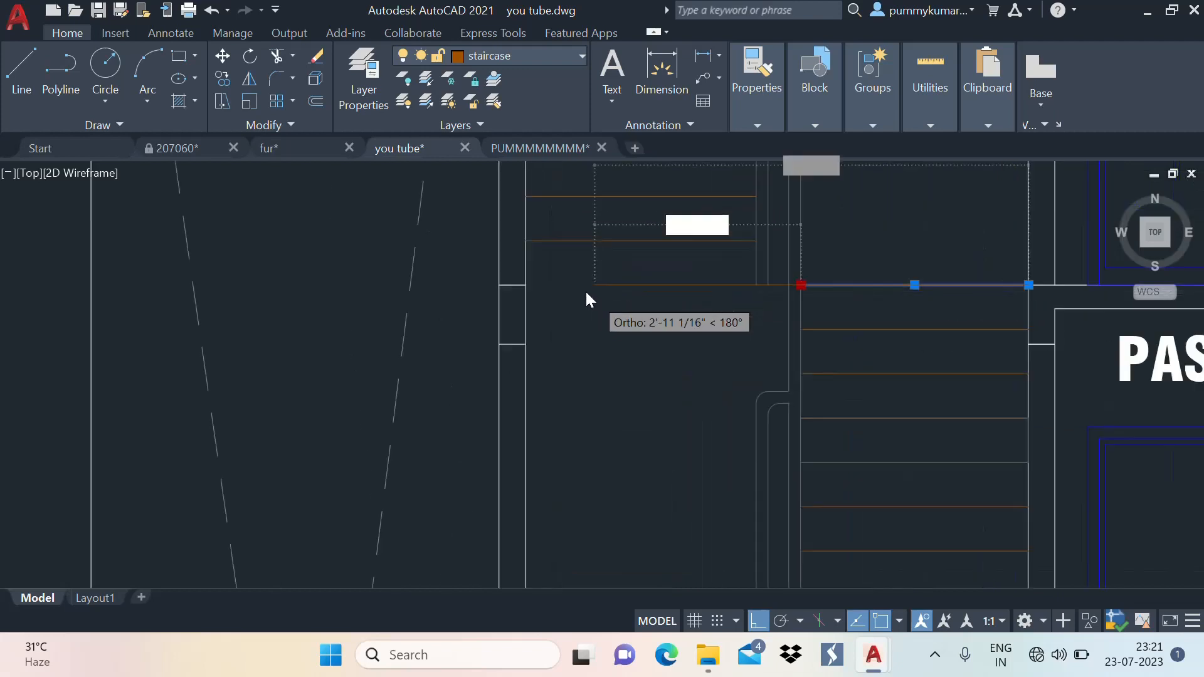
pyautogui.click(525, 284)
pyautogui.press('Escape')
# Trim the stretched floor-level stair line where it passes through the handrail
pyautogui.scroll(3, 809, 301)
pyautogui.write('tr')
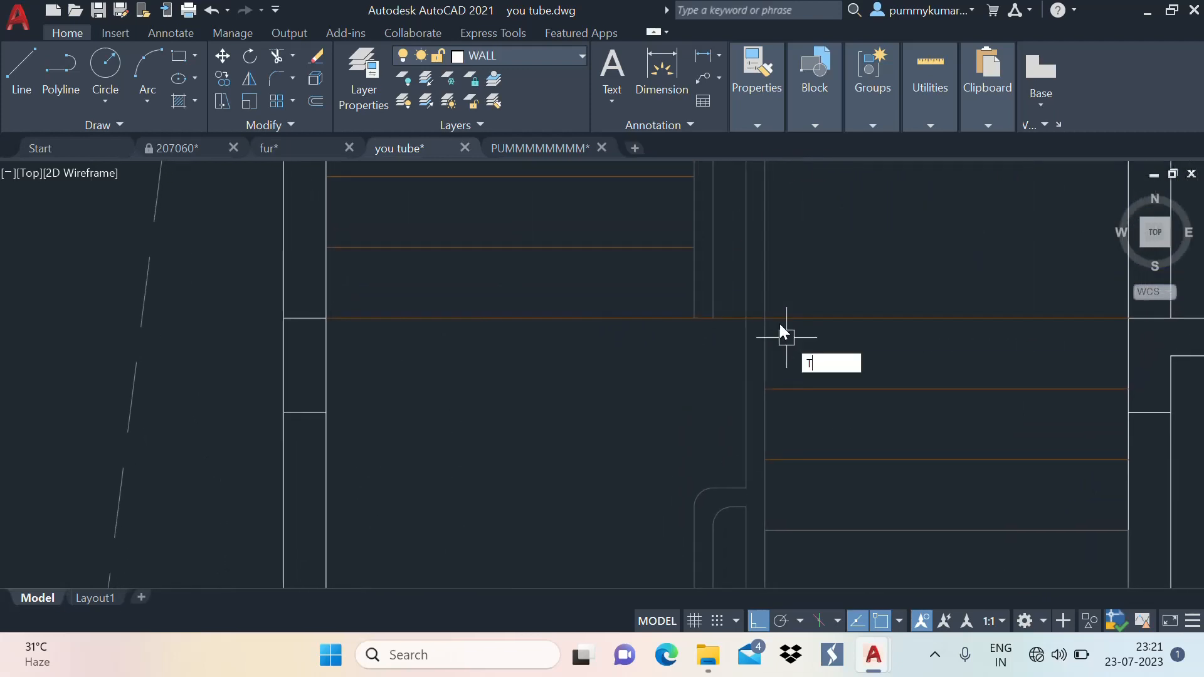
pyautogui.press('Return')
pyautogui.scroll(6, 756, 317)
pyautogui.click(759, 325)
pyautogui.scroll(-6, 746, 411)
pyautogui.scroll(-5, 747, 424)
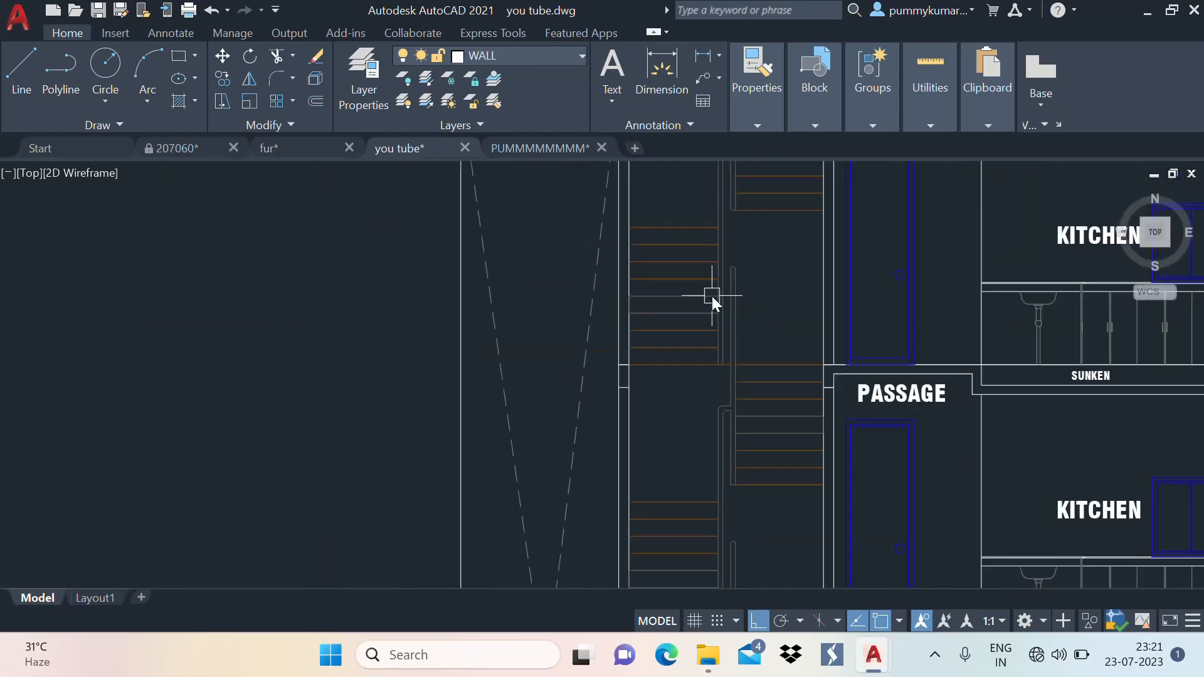
# Stretch the lowest tread of the uppermost passage-side flight across to the shaft-side wall as the landing edge
pyautogui.scroll(5, 739, 368)
pyautogui.click(766, 350)
pyautogui.scroll(4, 724, 347)
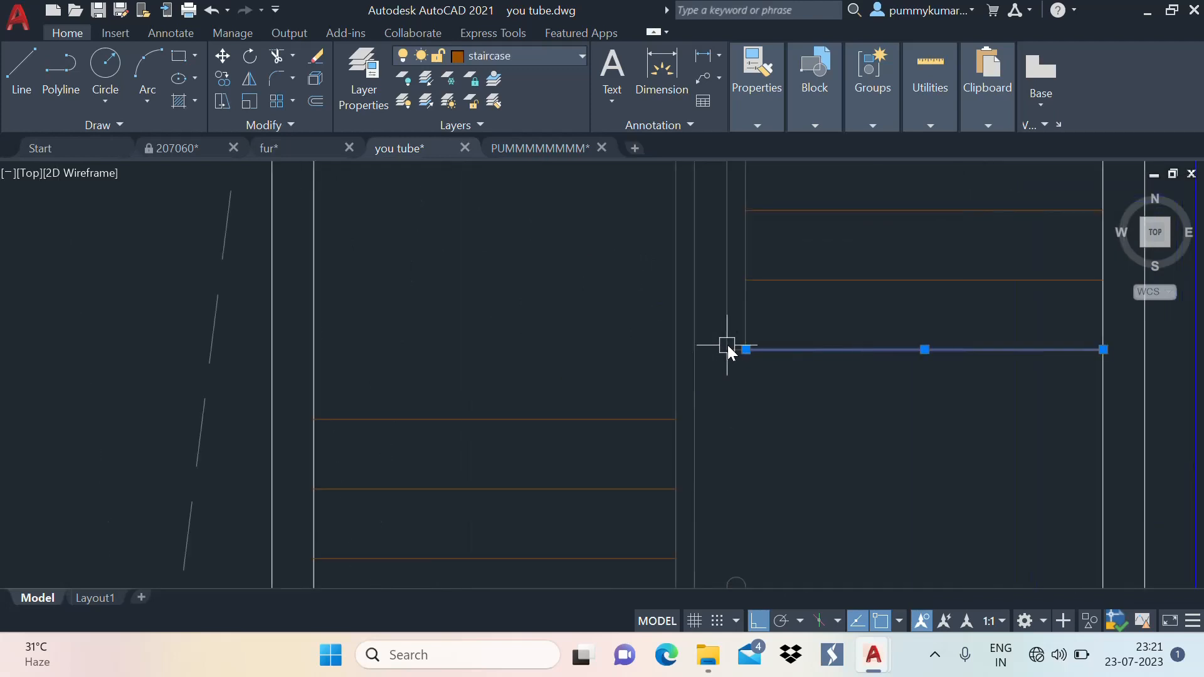
pyautogui.click(745, 349)
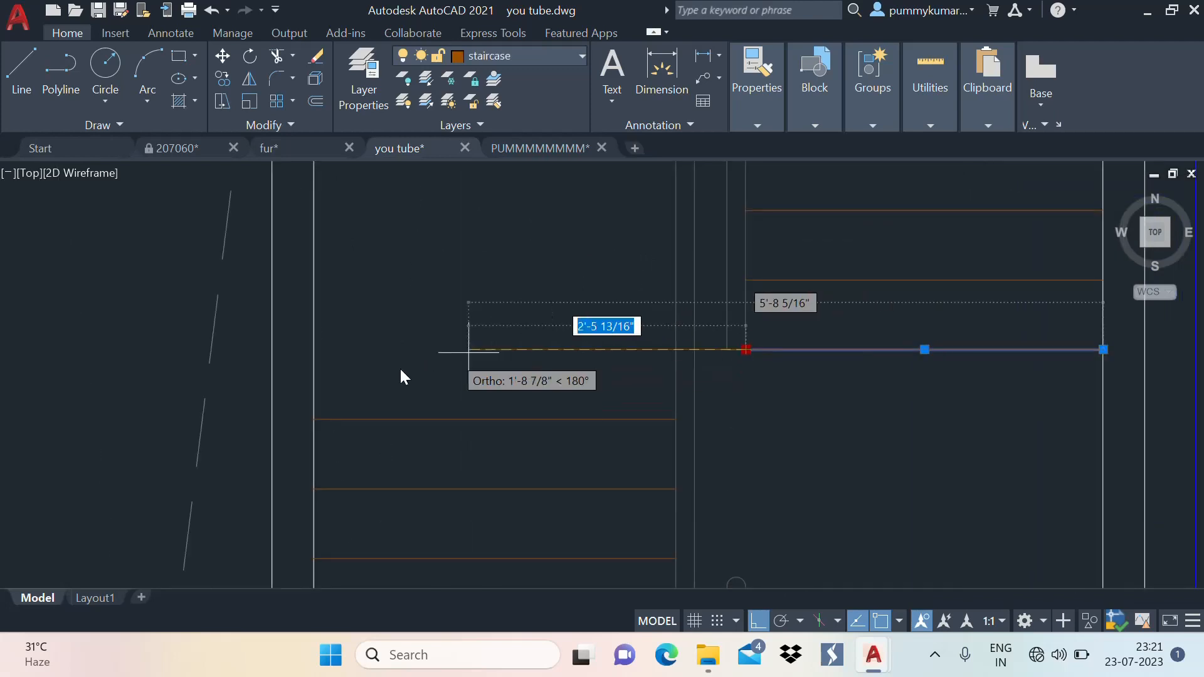
pyautogui.click(317, 350)
pyautogui.scroll(-2, 656, 358)
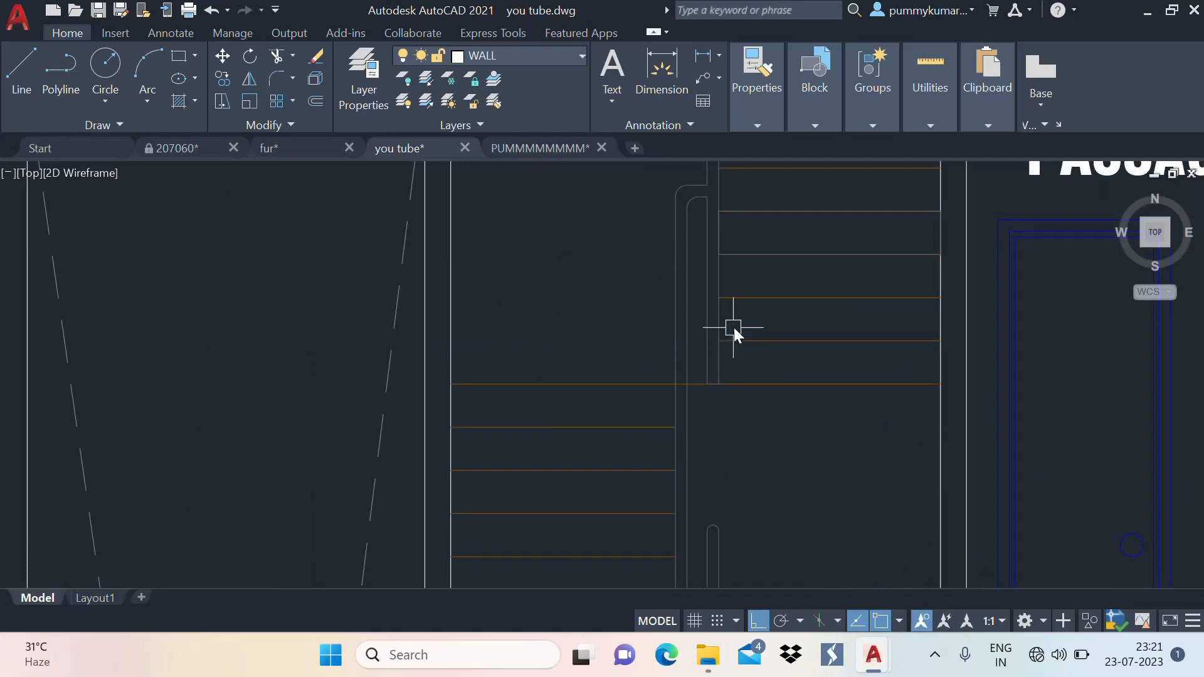
# Examine the whole building section and its staircase from the parking up to the top floor
pyautogui.scroll(-5, 737, 329)
pyautogui.moveTo(744, 349); pyautogui.dragTo(761, 359, button='middle')
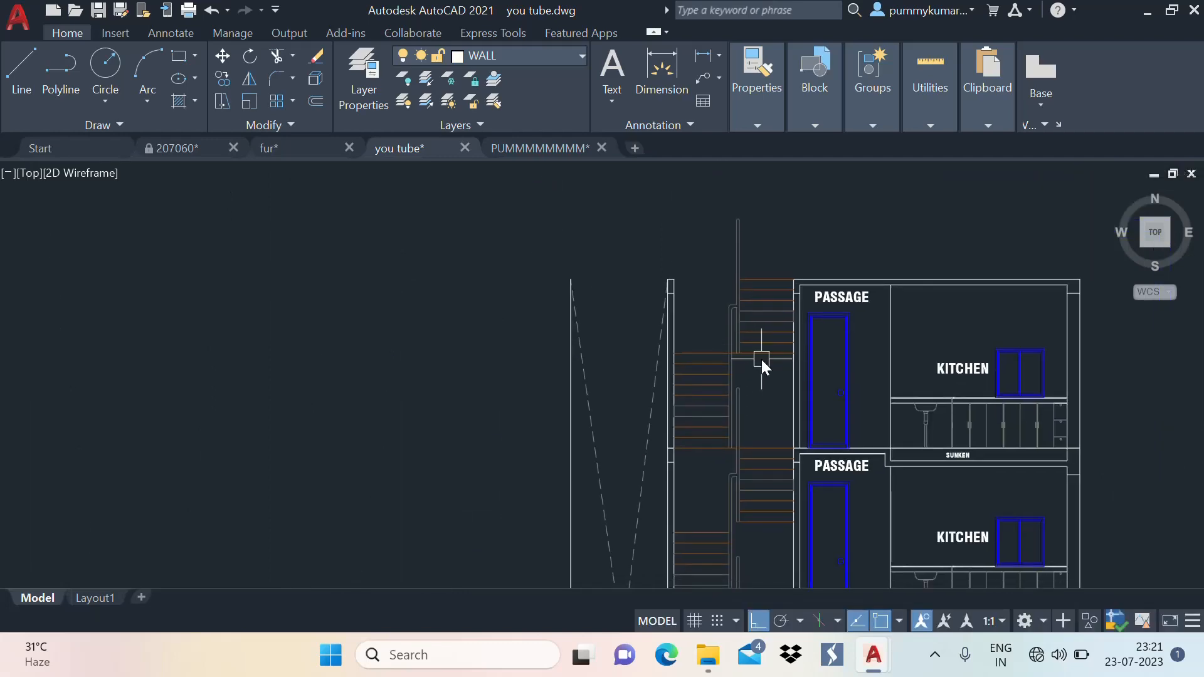
pyautogui.scroll(-6, 761, 360)
pyautogui.scroll(4, 747, 281)
pyautogui.moveTo(745, 286)
pyautogui.mouseDown(button='middle')
pyautogui.moveTo(738, 304)
pyautogui.moveTo(710, 218)
pyautogui.mouseUp(button='middle')
pyautogui.scroll(-6, 737, 304)
pyautogui.scroll(6, 726, 327)
pyautogui.scroll(-4, 709, 216)
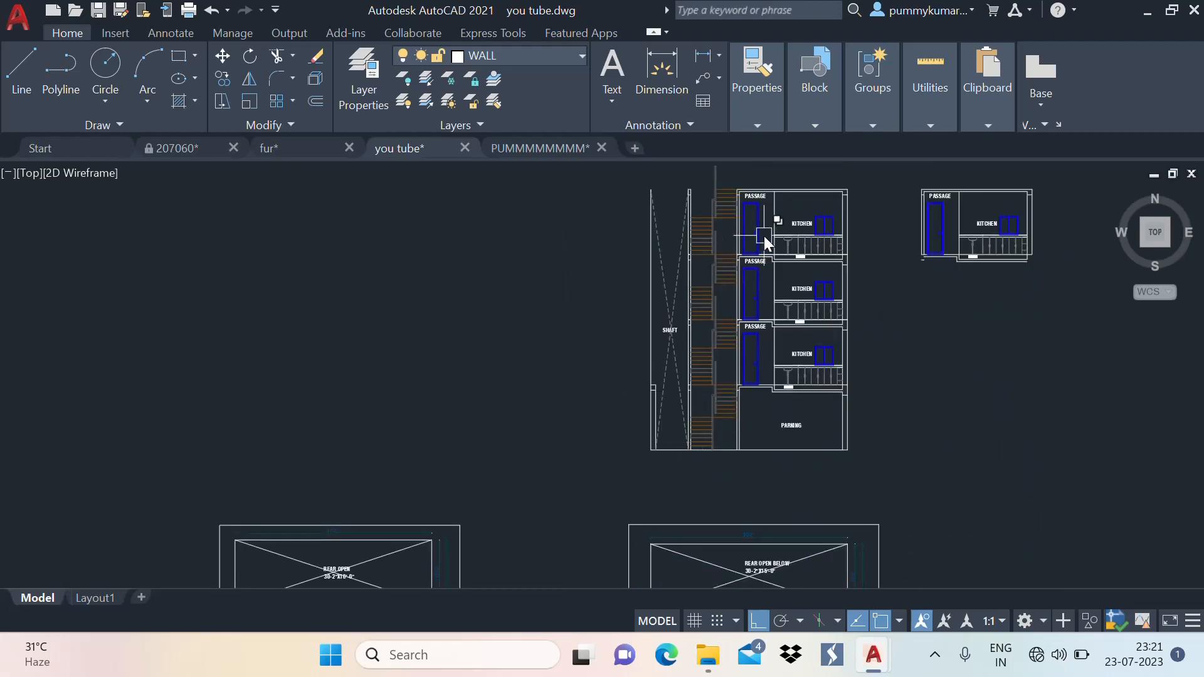
pyautogui.moveTo(668, 253); pyautogui.dragTo(666, 294, button='middle')
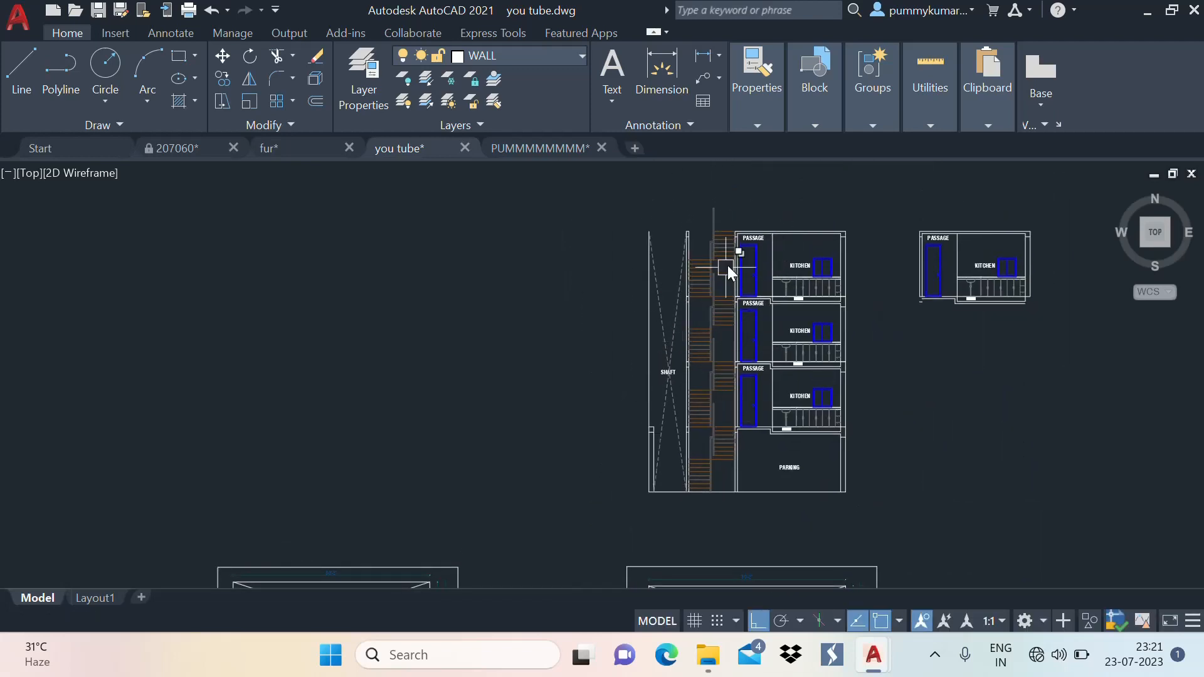
# Draw a vertical wall line upward from the stair-side top corner of the shaft-side wall, above the top floor
pyautogui.scroll(4, 727, 270)
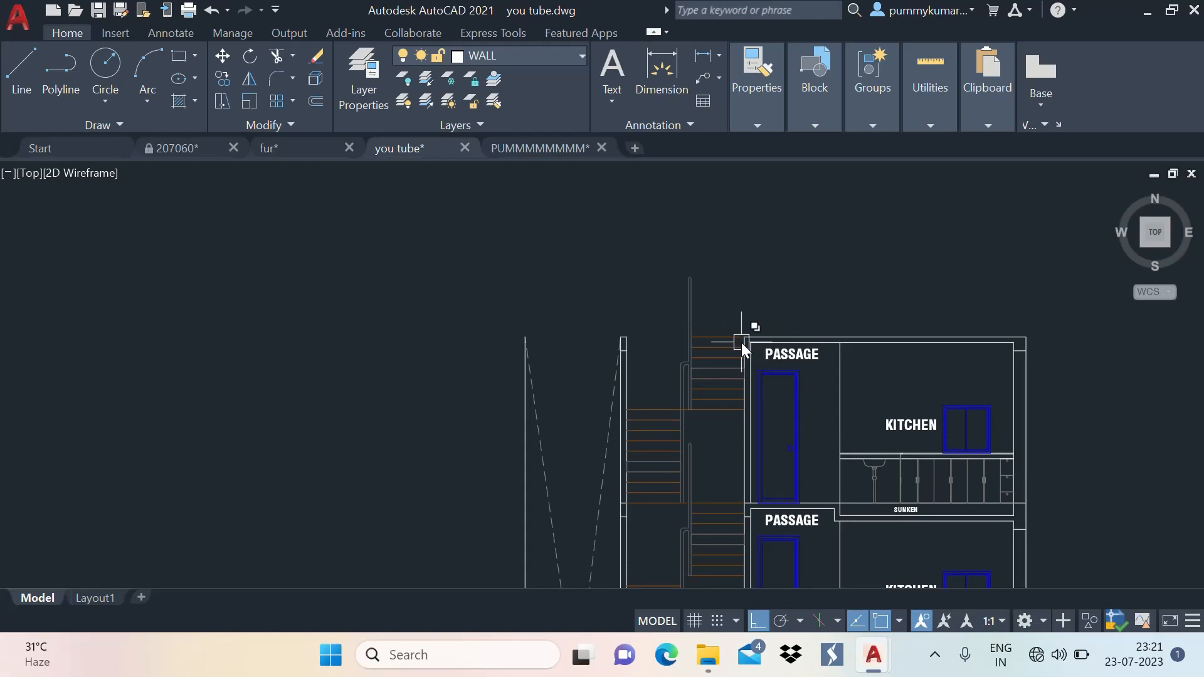
pyautogui.write('l')
pyautogui.press('Return')
pyautogui.scroll(4, 762, 340)
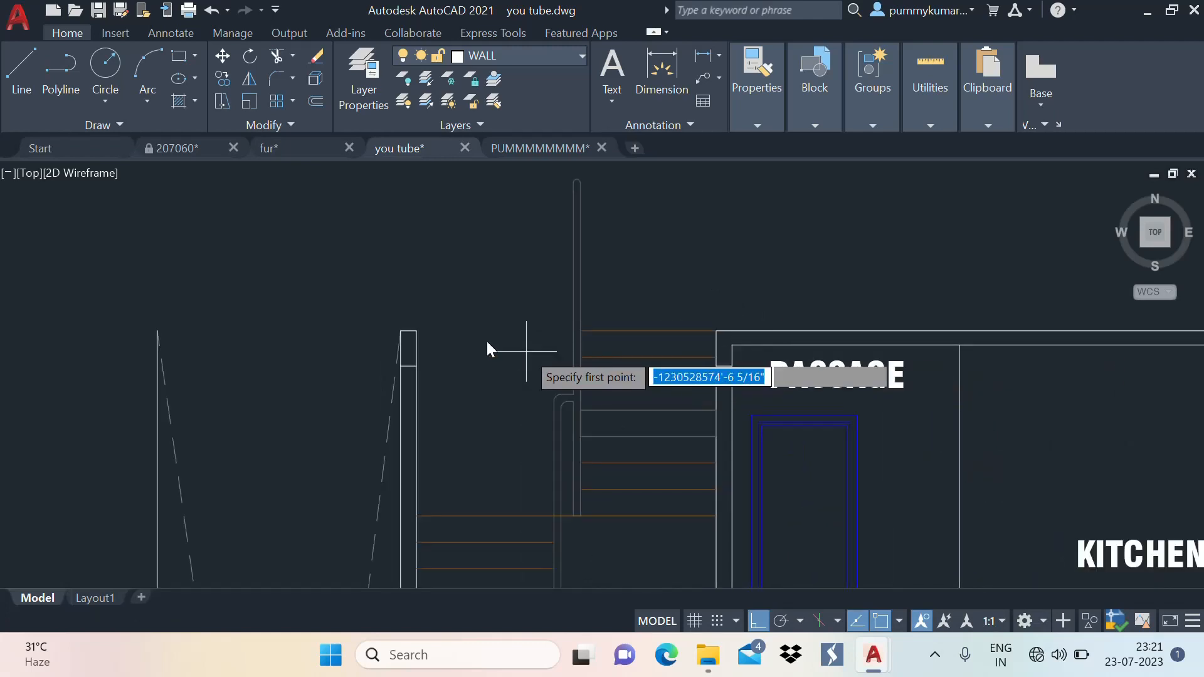
pyautogui.click(416, 335)
pyautogui.scroll(-2, 442, 348)
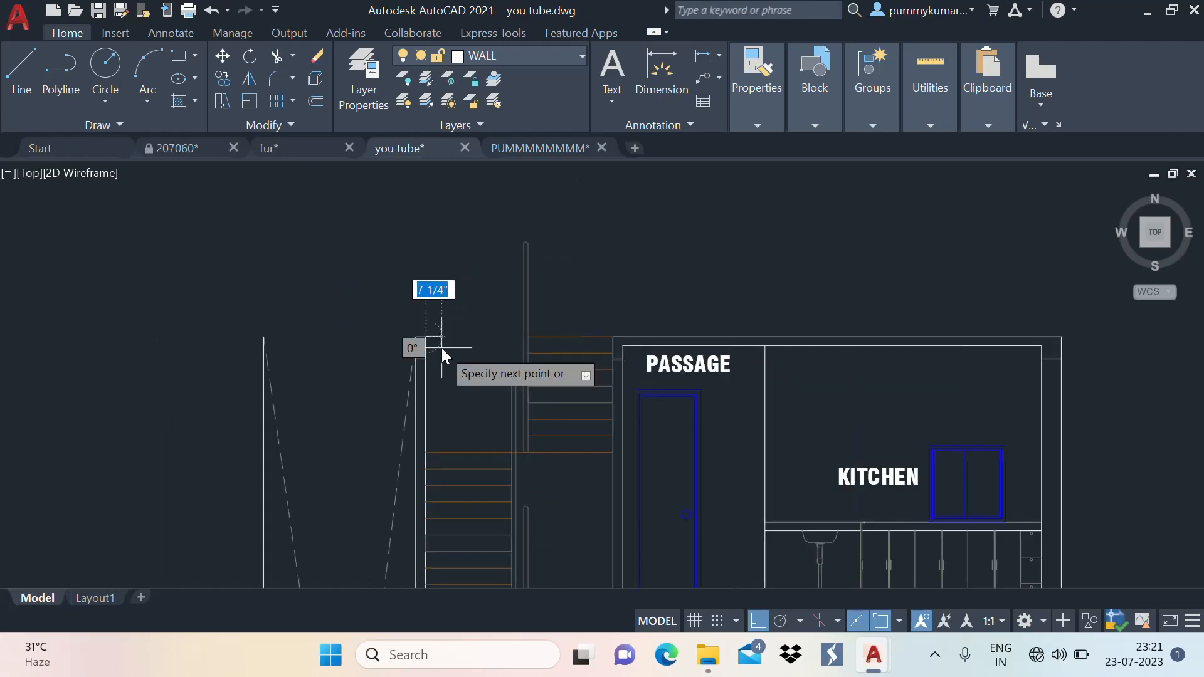
pyautogui.scroll(2, 450, 258)
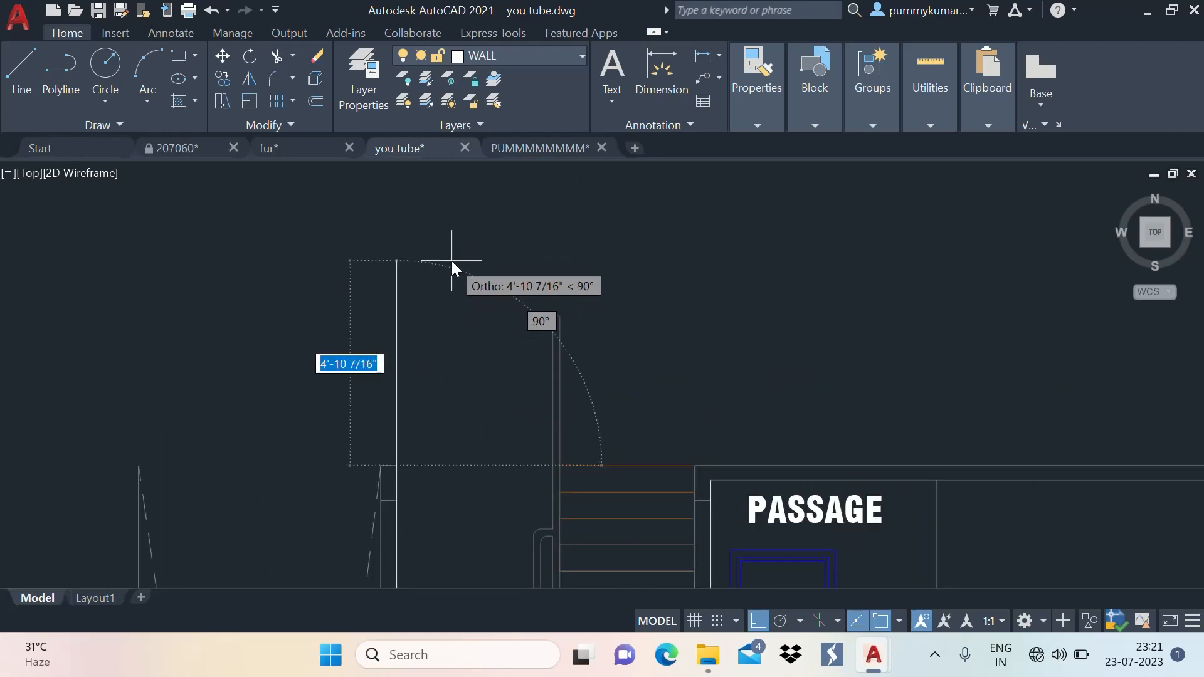
pyautogui.scroll(-4, 478, 292)
pyautogui.click(540, 234)
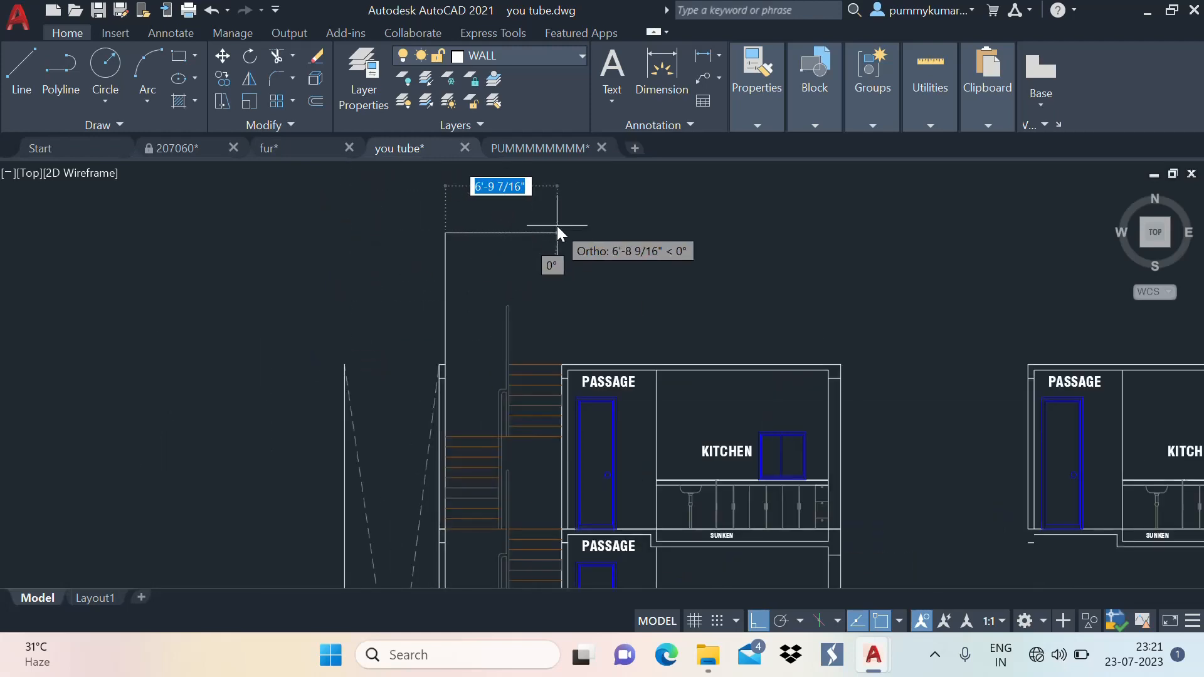
pyautogui.press('Escape')
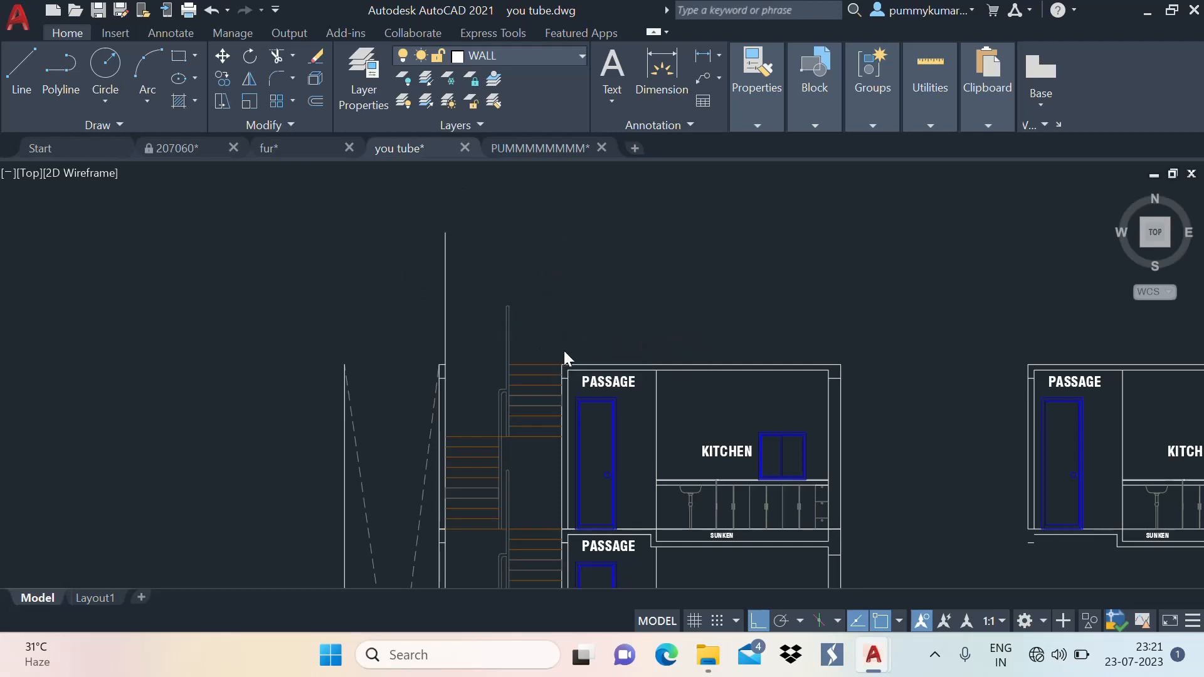
pyautogui.press('space')
pyautogui.click(562, 370)
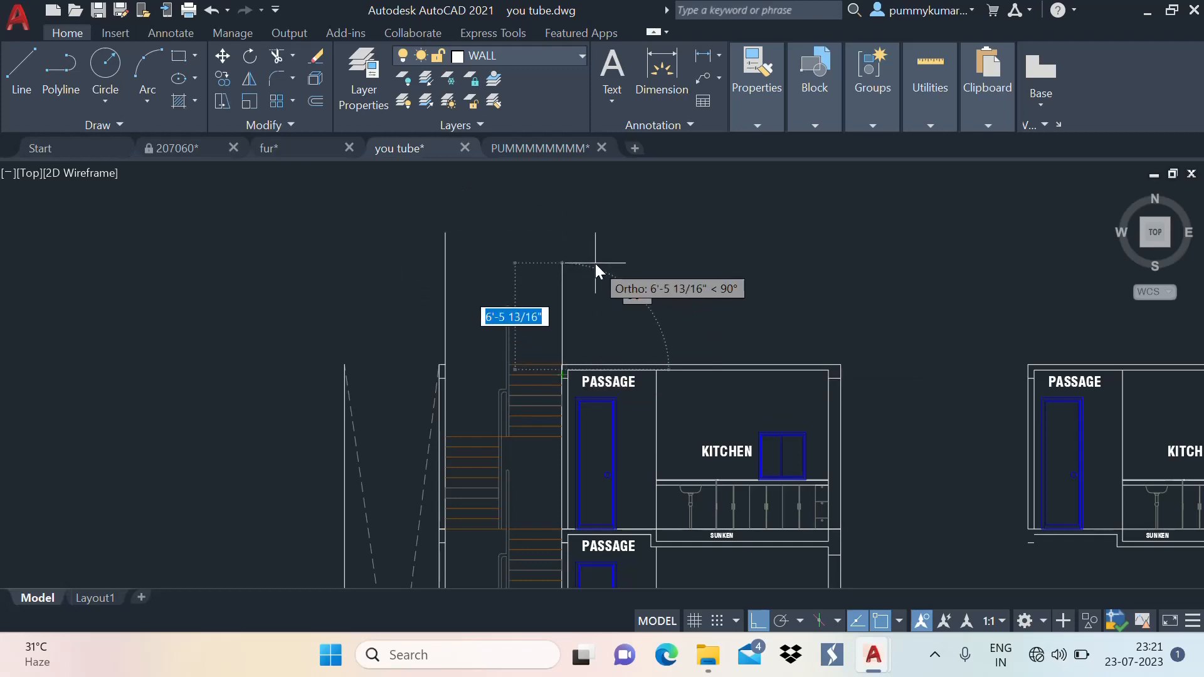
pyautogui.press('Escape')
# Draw a line 8' up from the passage roof's stair-side corner and across to the shaft-side wall line
pyautogui.scroll(5, 582, 311)
pyautogui.press('space')
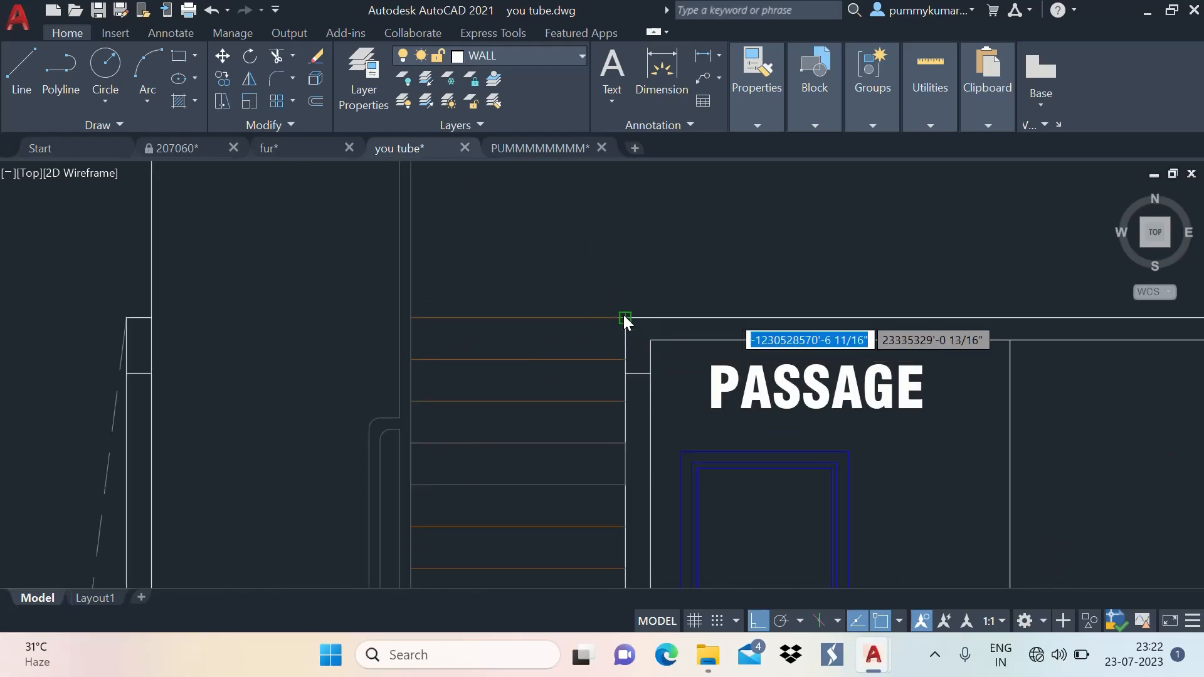
pyautogui.click(624, 318)
pyautogui.write("8'")
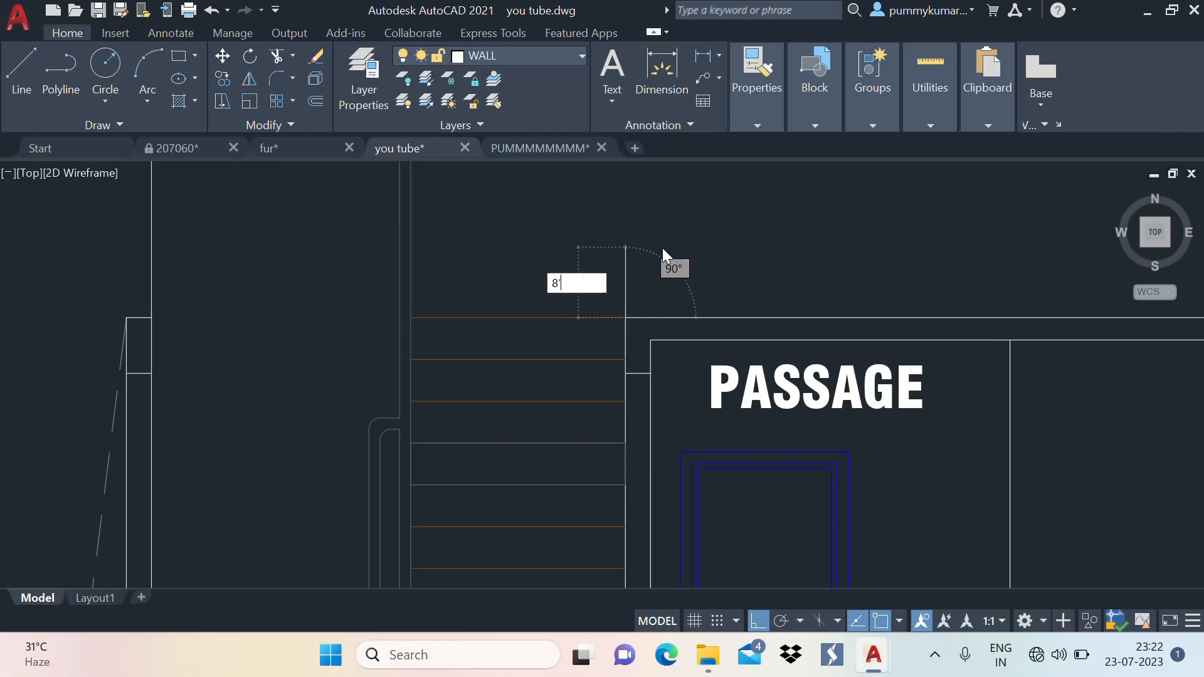
pyautogui.press('Return')
pyautogui.scroll(-4, 664, 321)
pyautogui.scroll(-5, 654, 321)
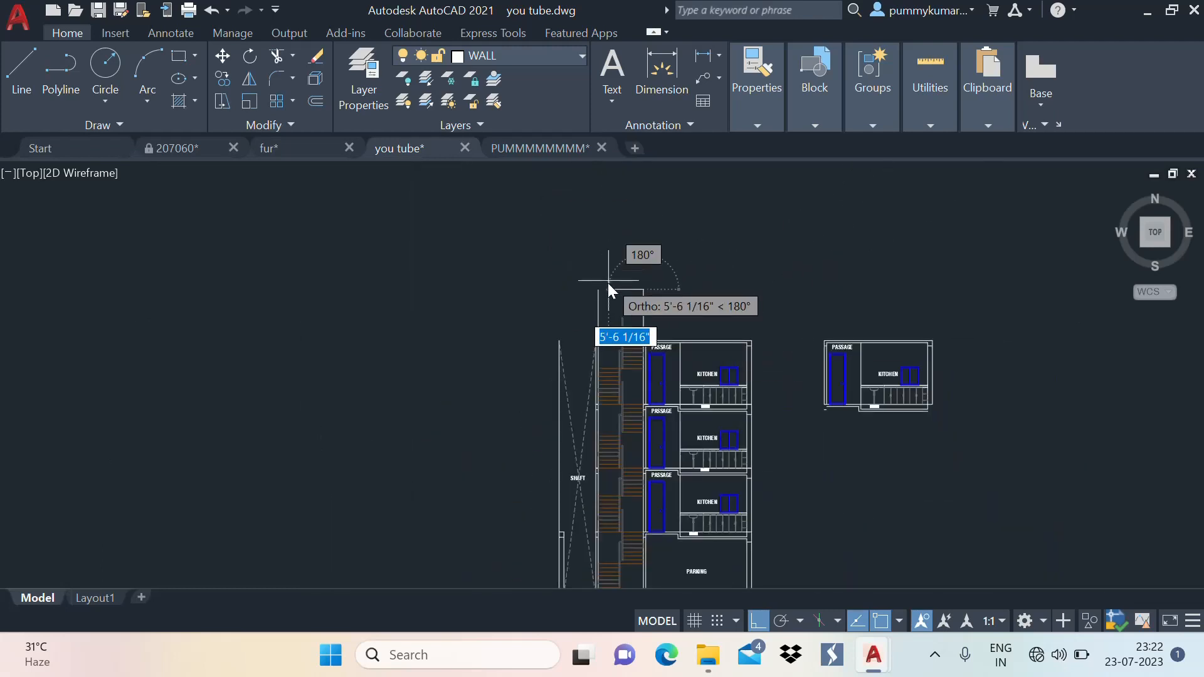
pyautogui.scroll(5, 637, 291)
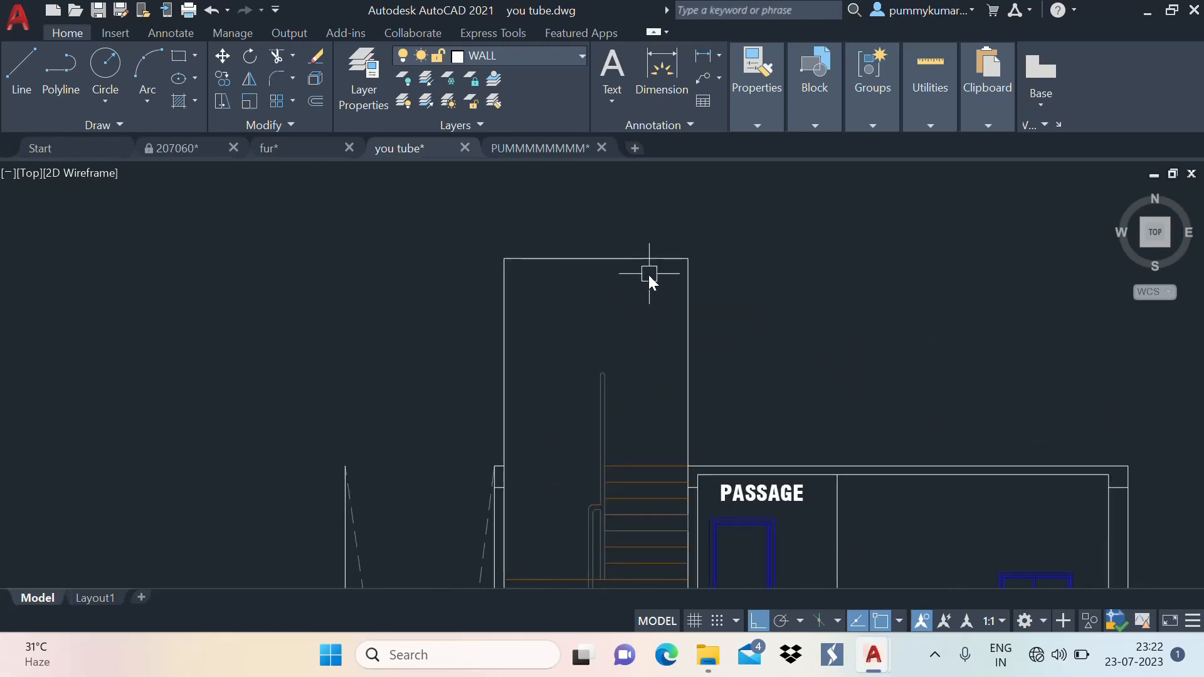
# Offset the stair enclosure's roof line 4" inward and both side lines outward to the outer faces of the walls below
pyautogui.write('4')
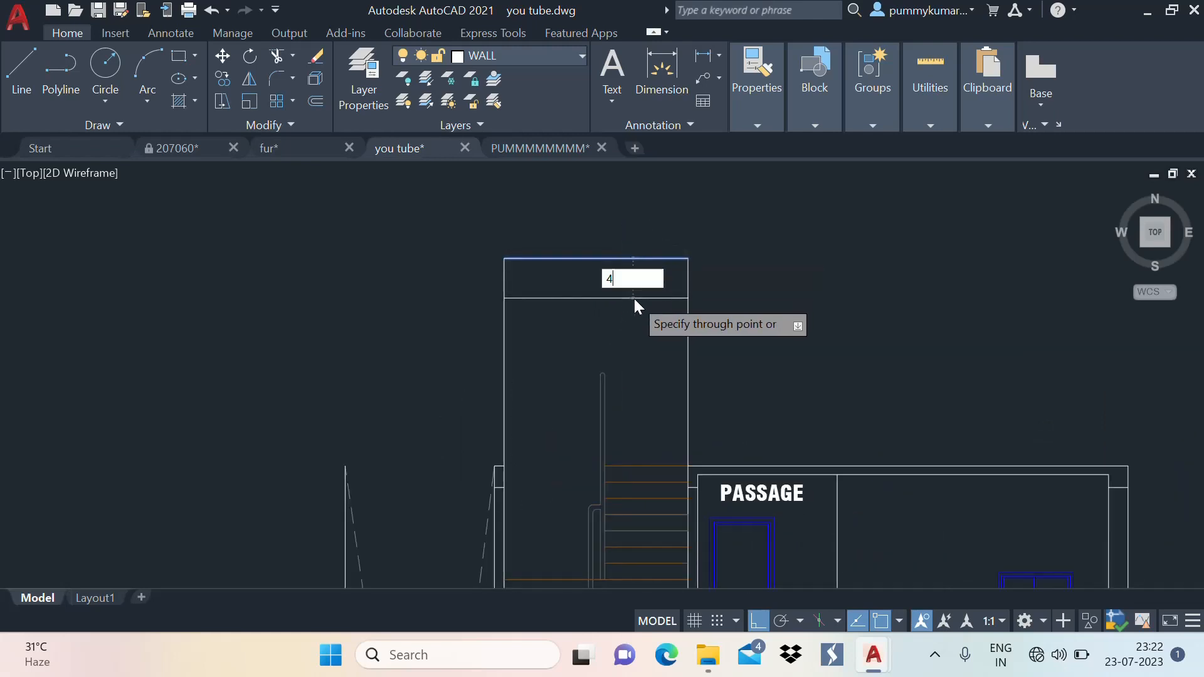
pyautogui.press('Return')
pyautogui.click(687, 296)
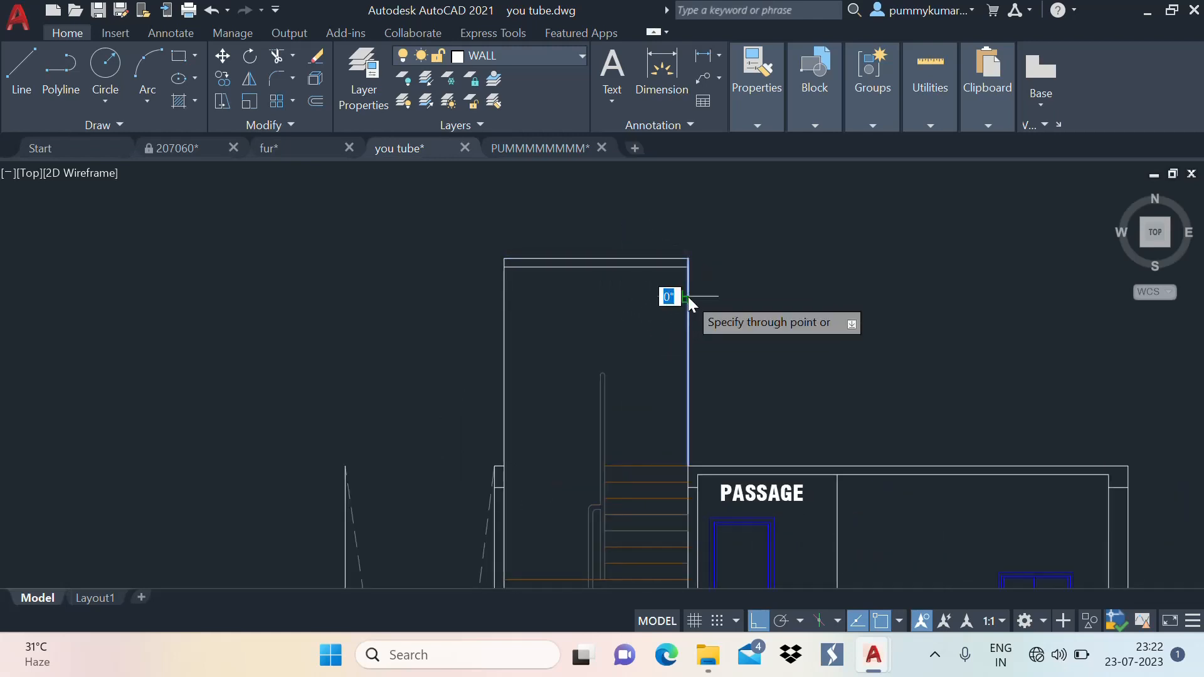
pyautogui.scroll(4, 696, 482)
pyautogui.click(694, 481)
pyautogui.scroll(-4, 821, 348)
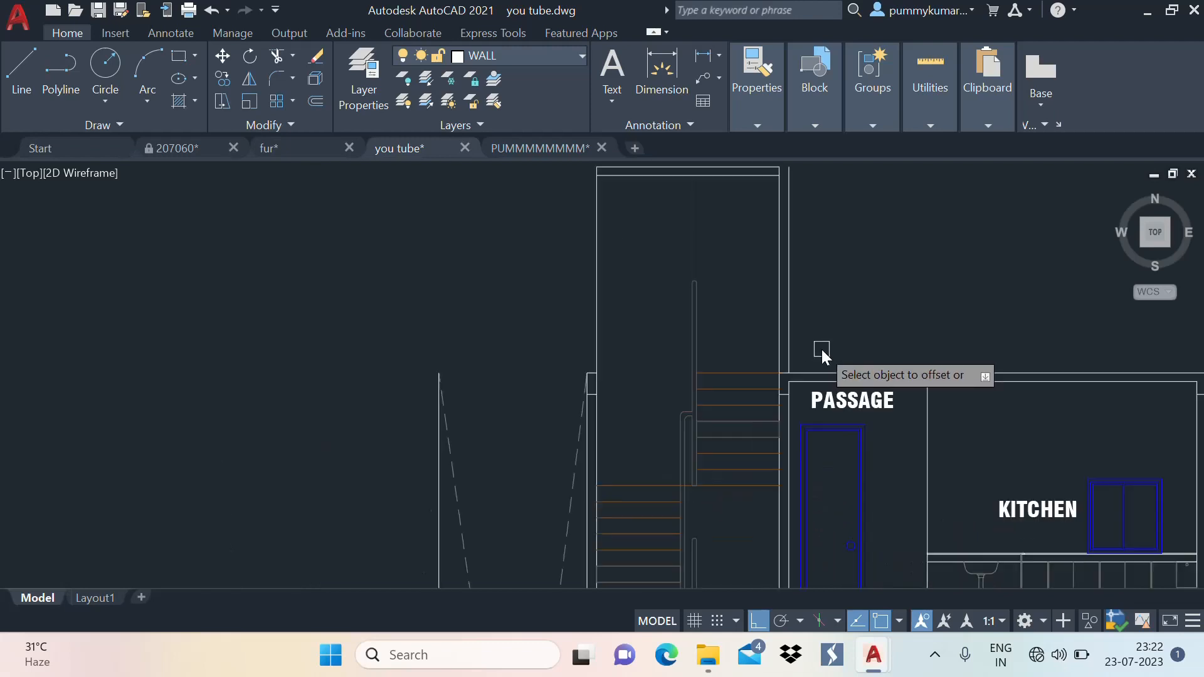
pyautogui.click(599, 333)
pyautogui.scroll(4, 578, 366)
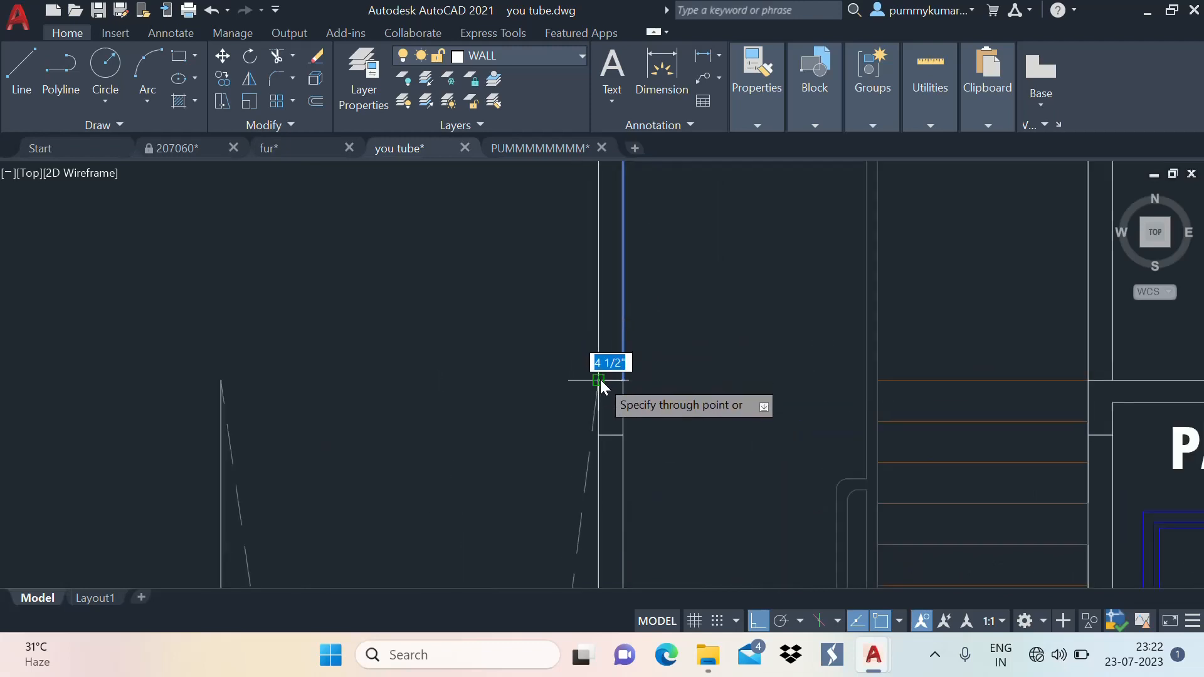
pyautogui.click(600, 378)
pyautogui.scroll(-4, 632, 315)
pyautogui.scroll(-4, 701, 313)
# Join the inner and outer wall lines to the roof slab lines with sharp Fillet corners on the shaft side
pyautogui.scroll(6, 677, 358)
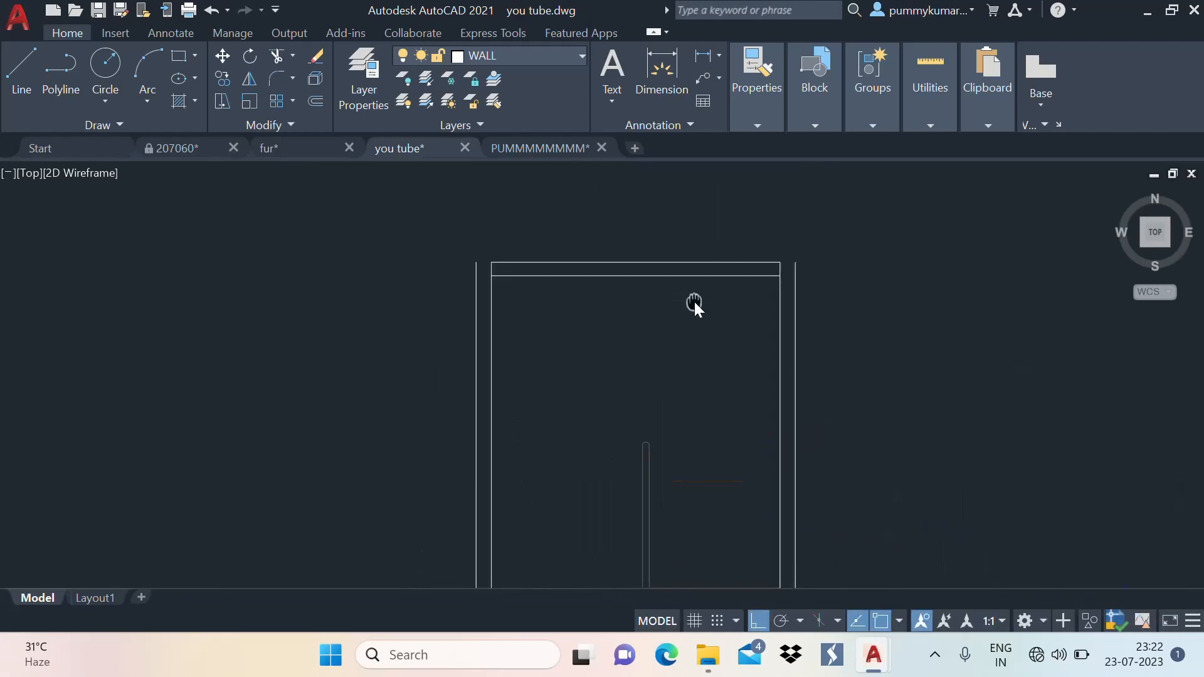
pyautogui.write('f')
pyautogui.press('Return')
pyautogui.click(492, 305)
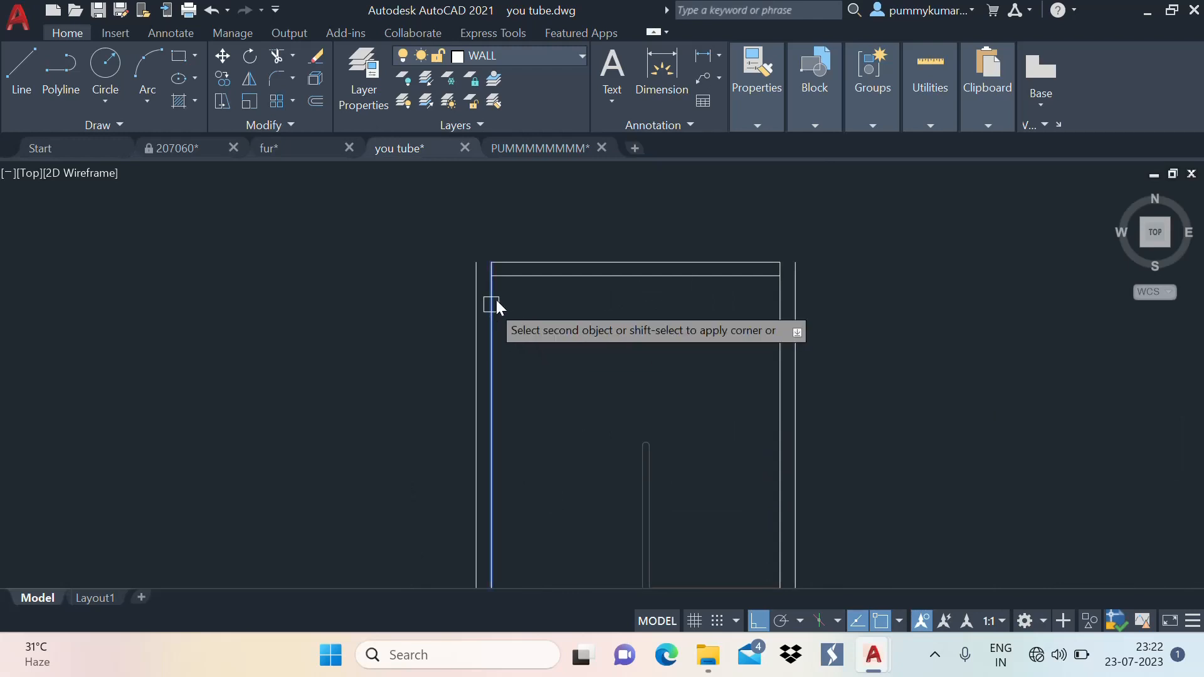
pyautogui.keyDown('shift'); pyautogui.click(533, 274); pyautogui.keyUp('shift')
pyautogui.press('Return')
pyautogui.click(475, 310)
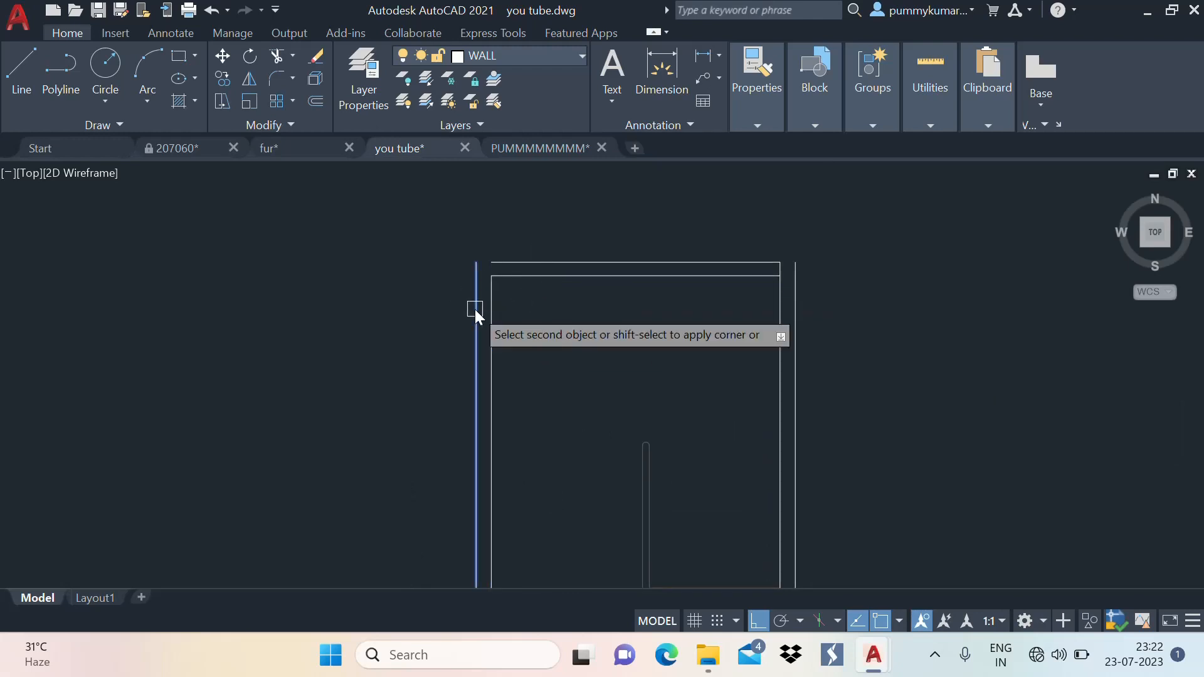
pyautogui.keyDown('shift'); pyautogui.click(523, 259); pyautogui.keyUp('shift')
pyautogui.press('Return')
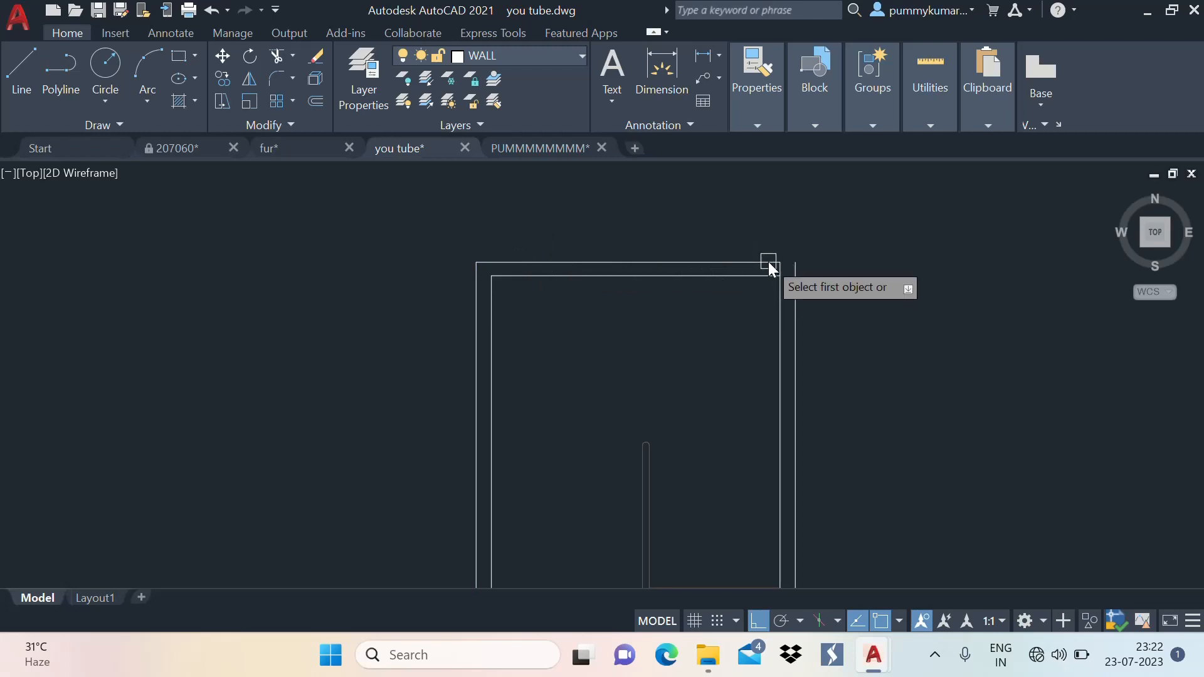
# Join the outer and inner wall lines to the roof slab lines with sharp Fillet corners on the passage side
pyautogui.click(765, 275)
pyautogui.keyDown('shift'); pyautogui.click(787, 284); pyautogui.keyUp('shift')
pyautogui.press('Return')
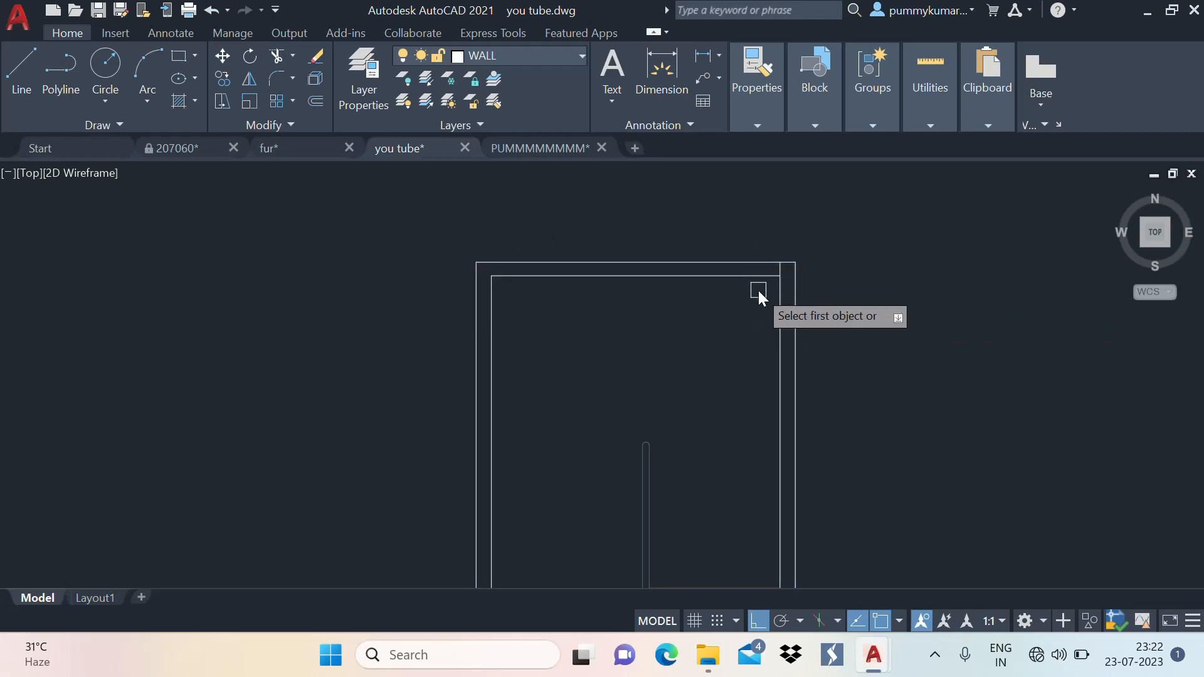
pyautogui.click(762, 277)
pyautogui.keyDown('shift'); pyautogui.click(777, 320); pyautogui.keyUp('shift')
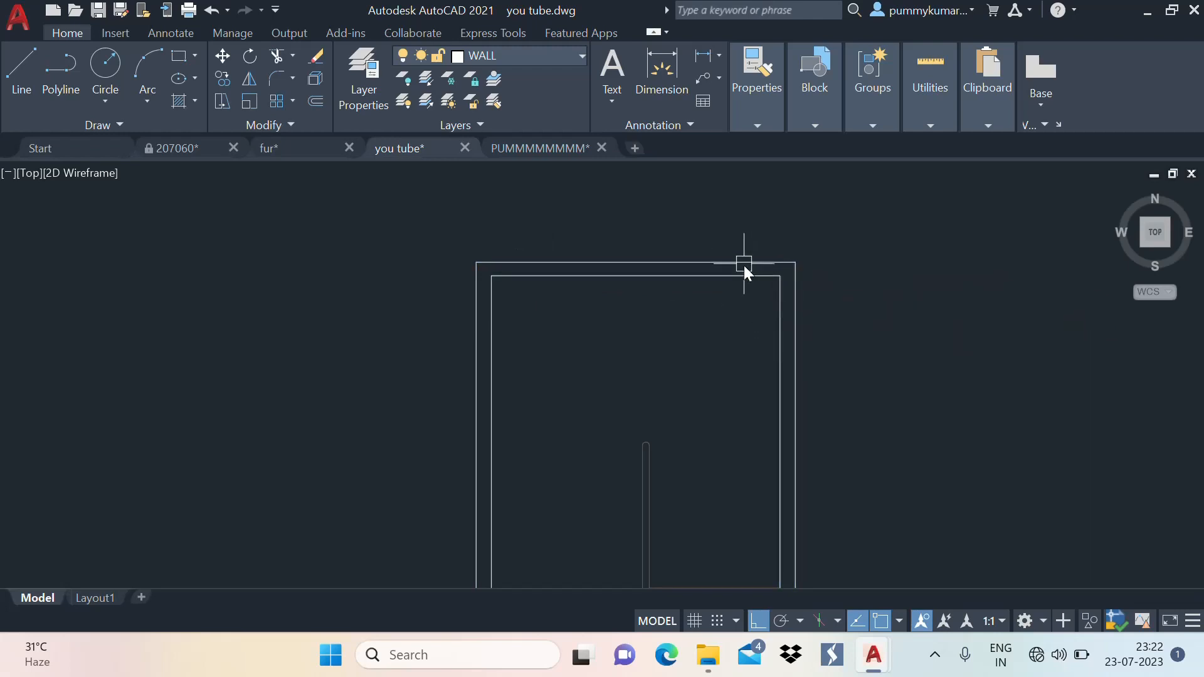
# Examine the whole building section with the stair enclosure above the top floor, alongside the floor plans
pyautogui.scroll(-4, 743, 265)
pyautogui.scroll(-7, 705, 288)
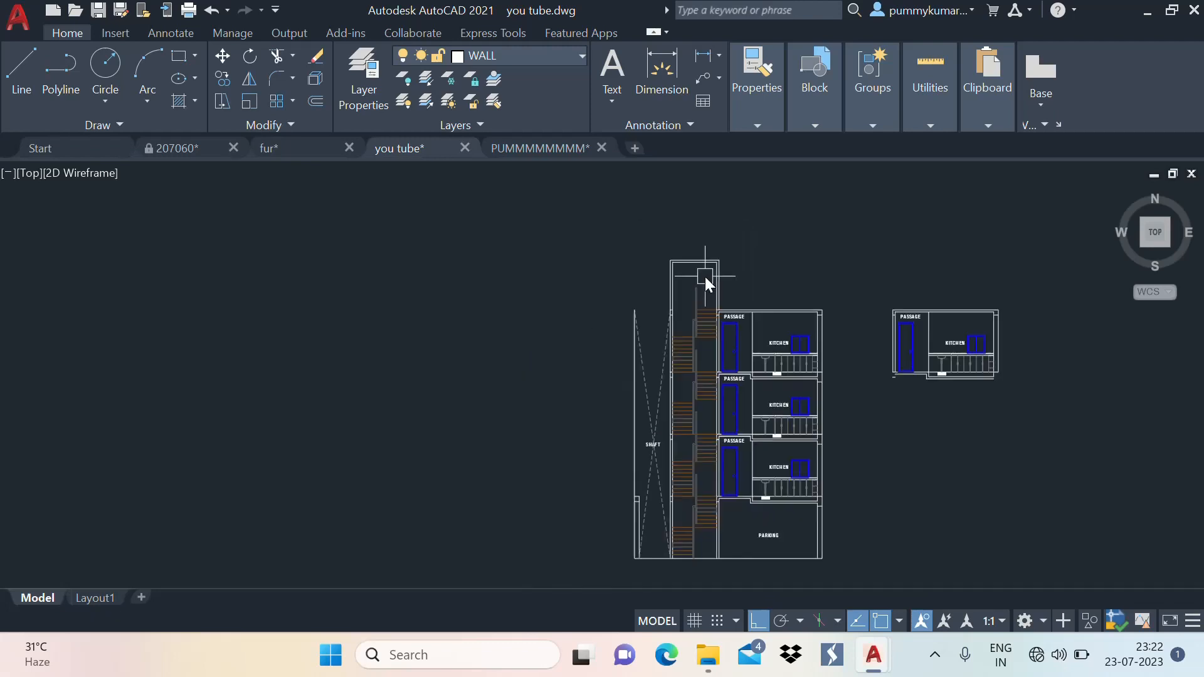
pyautogui.moveTo(758, 415); pyautogui.dragTo(760, 395, button='middle')
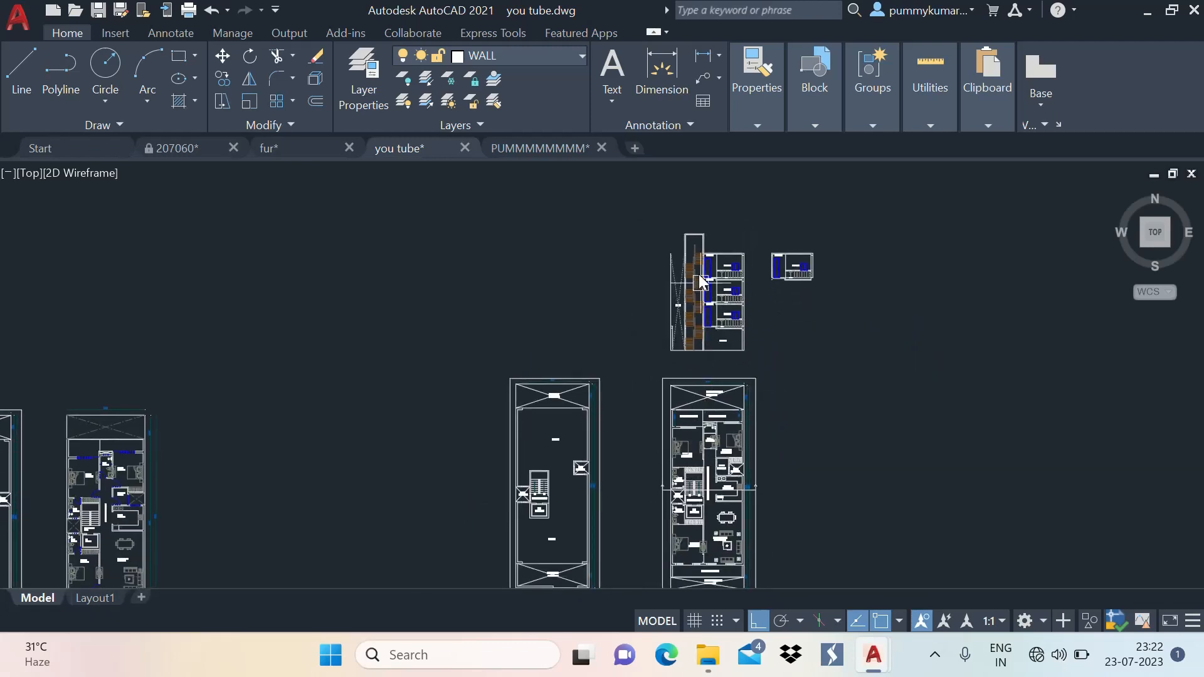
pyautogui.scroll(4, 699, 257)
pyautogui.moveTo(694, 209); pyautogui.dragTo(686, 239, button='middle')
pyautogui.scroll(5, 641, 302)
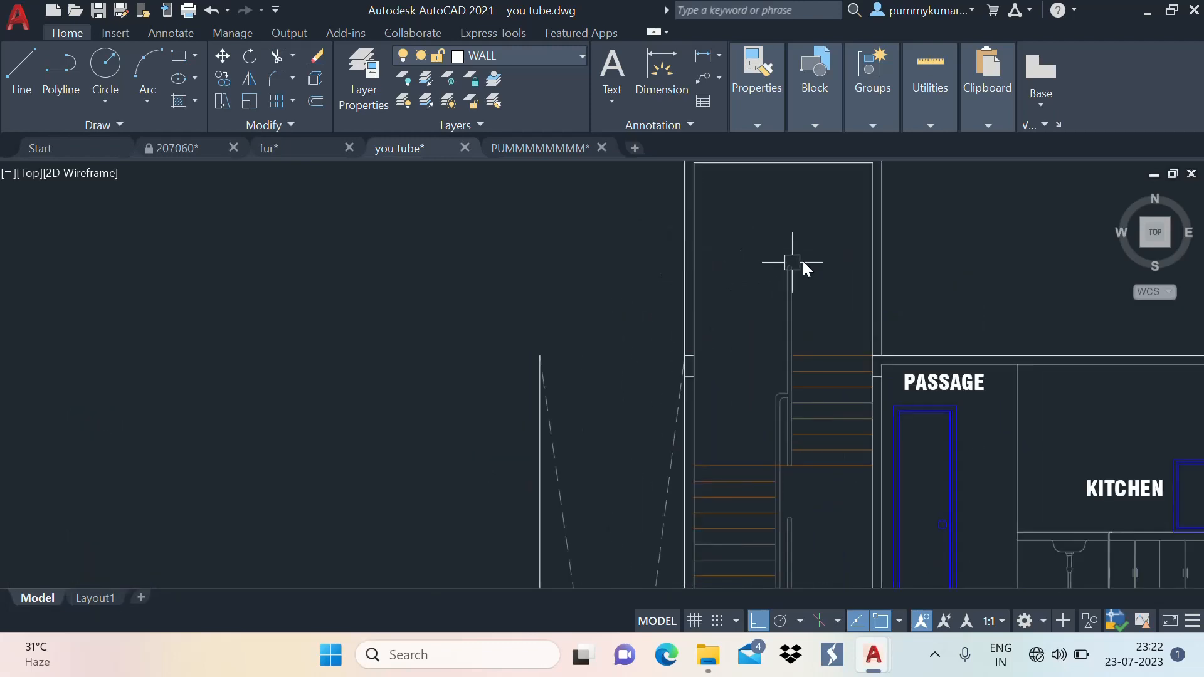
pyautogui.moveTo(642, 301); pyautogui.dragTo(519, 319, button='middle')
pyautogui.scroll(-2, 676, 299)
pyautogui.moveTo(679, 261)
pyautogui.mouseDown(button='middle')
pyautogui.moveTo(673, 301)
pyautogui.moveTo(693, 306)
pyautogui.mouseUp(button='middle')
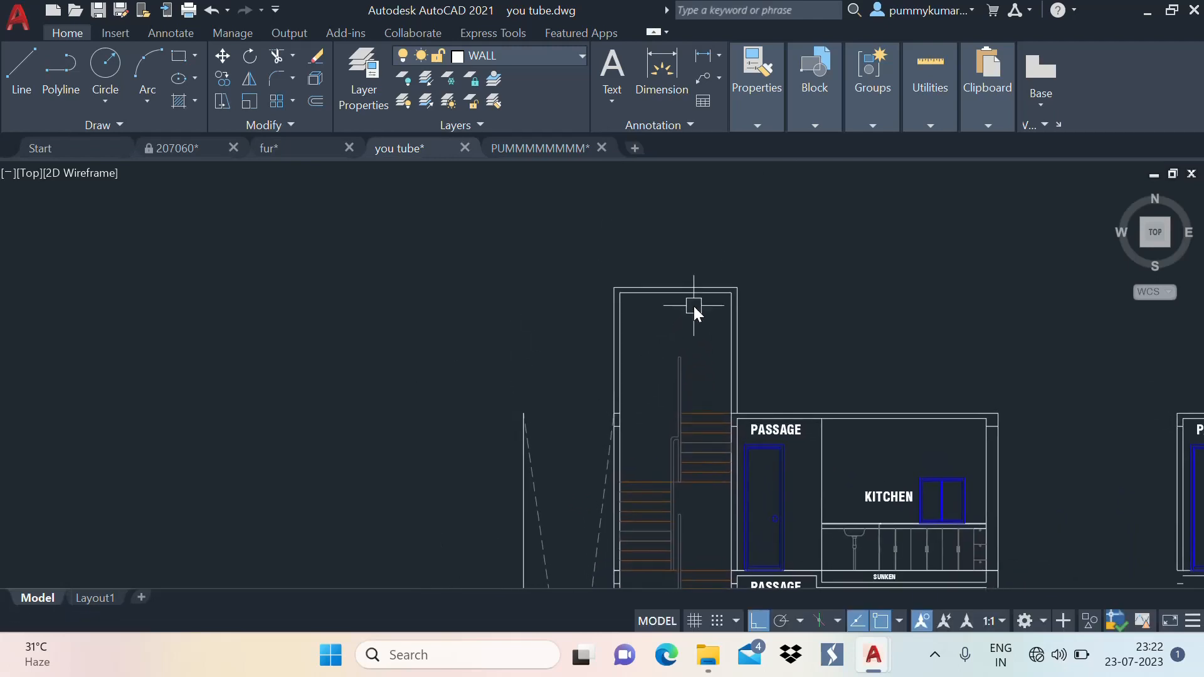
# Offset the underside line of the stair enclosure's roof slab 6" downward
pyautogui.scroll(4, 696, 297)
pyautogui.write('o')
pyautogui.press('Return')
pyautogui.press('Return')
pyautogui.click(725, 291)
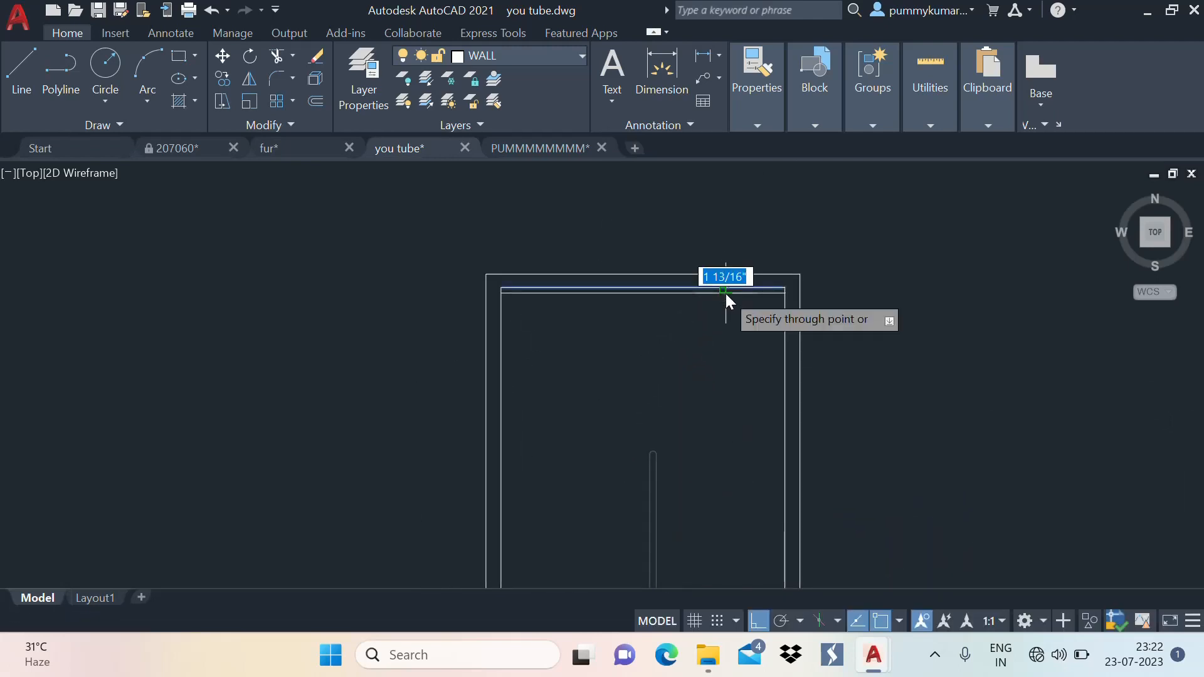
pyautogui.write('6')
pyautogui.press('Return')
pyautogui.press('Escape')
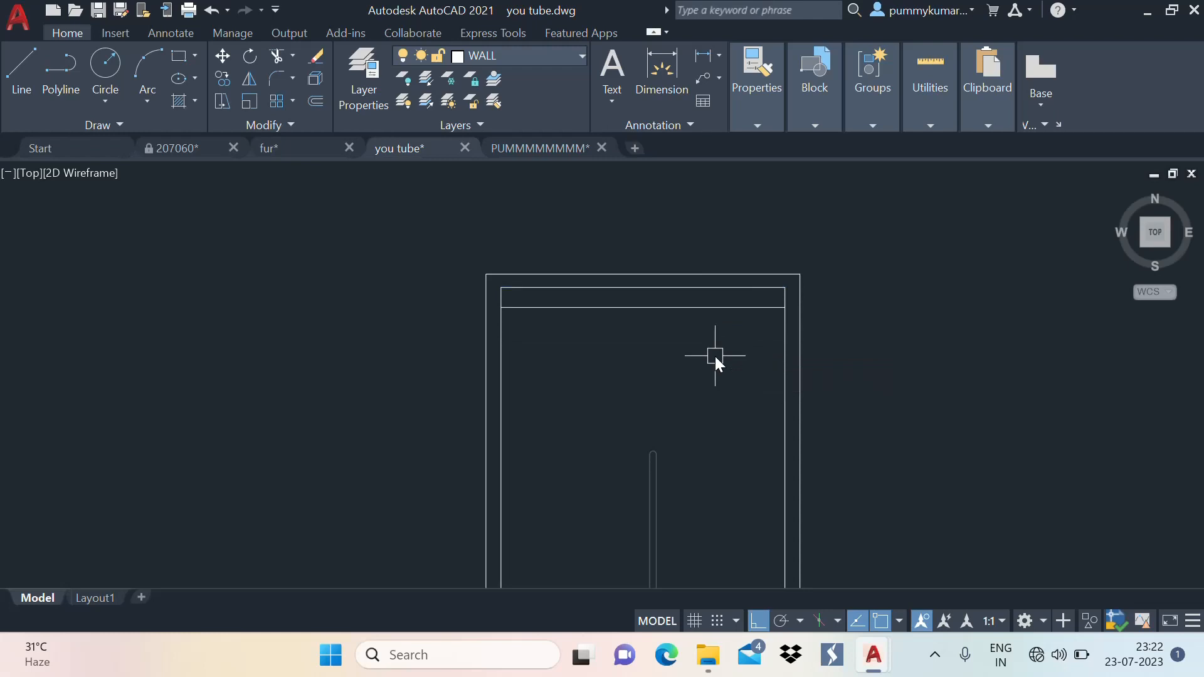
# Extend both ends of the offset line through the walls to their outer faces
pyautogui.write('EX')
pyautogui.press('Return')
pyautogui.click(739, 308)
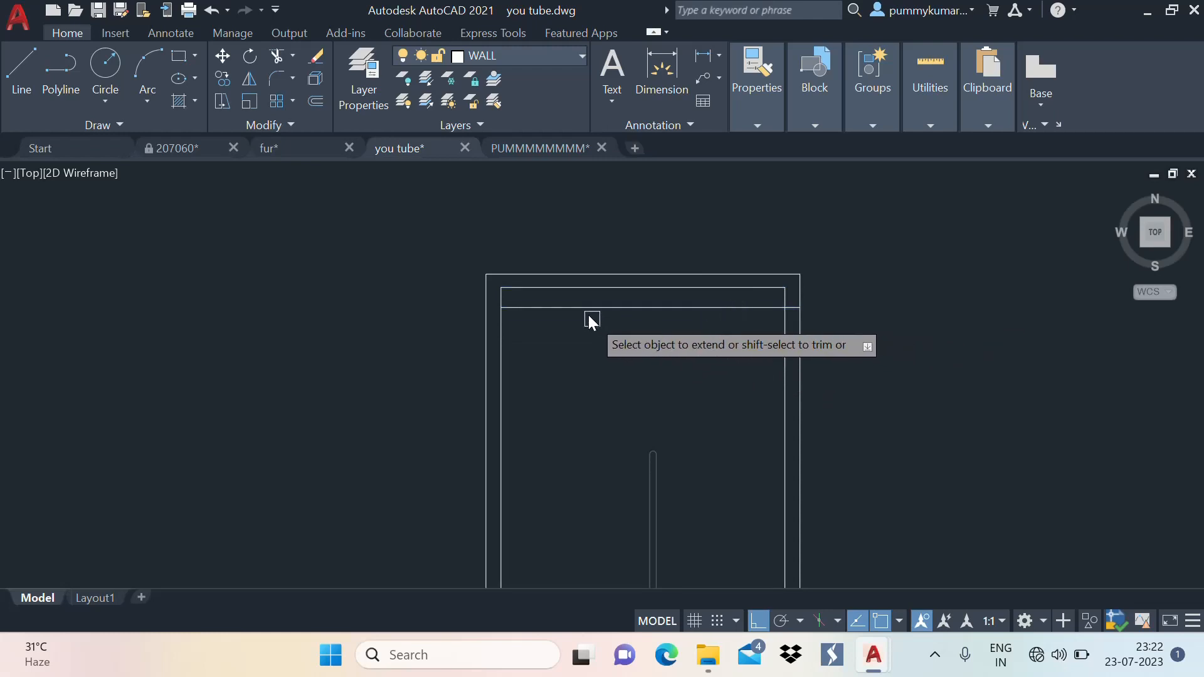
pyautogui.press('Escape')
# Trim the extended line between the two walls, keeping only the short segments inside the wall thicknesses
pyautogui.write('tr')
pyautogui.press('Return')
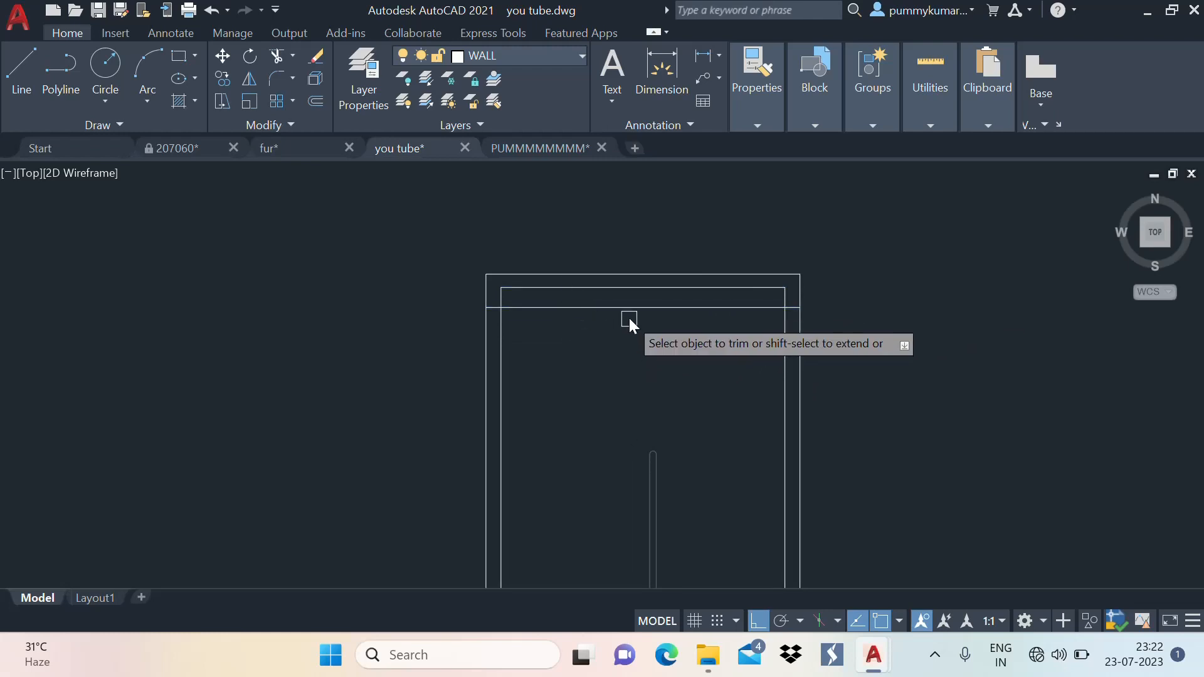
pyautogui.click(642, 308)
pyautogui.press('Escape')
pyautogui.scroll(-3, 676, 251)
pyautogui.scroll(3, 672, 333)
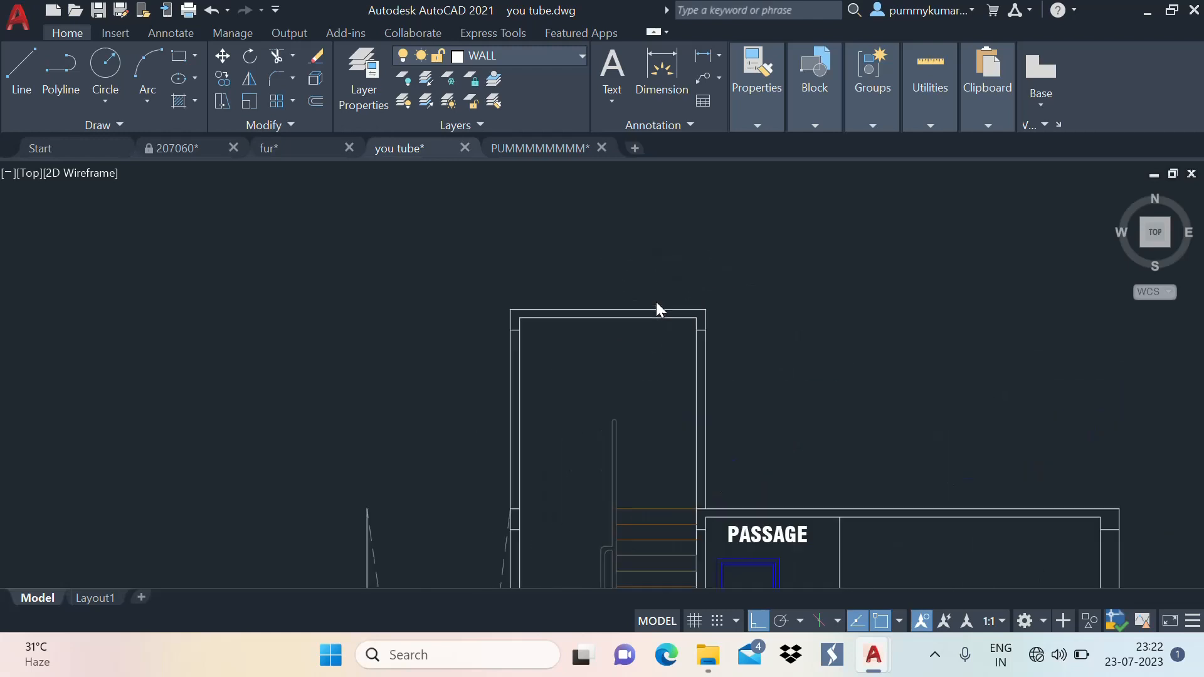
# Offset the stair enclosure's outer roof line upward to set the parapet's top edge
pyautogui.moveTo(720, 275); pyautogui.dragTo(721, 318, button='middle')
pyautogui.moveTo(777, 285); pyautogui.dragTo(744, 326, button='middle')
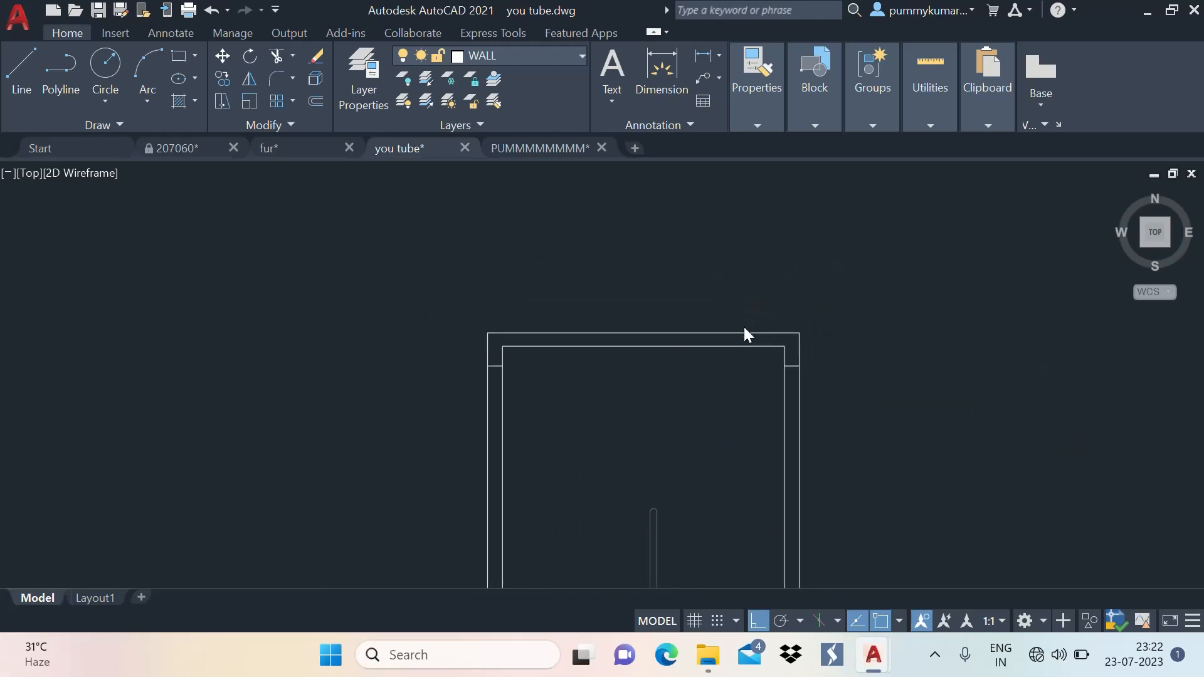
pyautogui.scroll(-2, 744, 326)
pyautogui.scroll(2, 697, 329)
pyautogui.scroll(2, 700, 325)
pyautogui.scroll(-2, 690, 301)
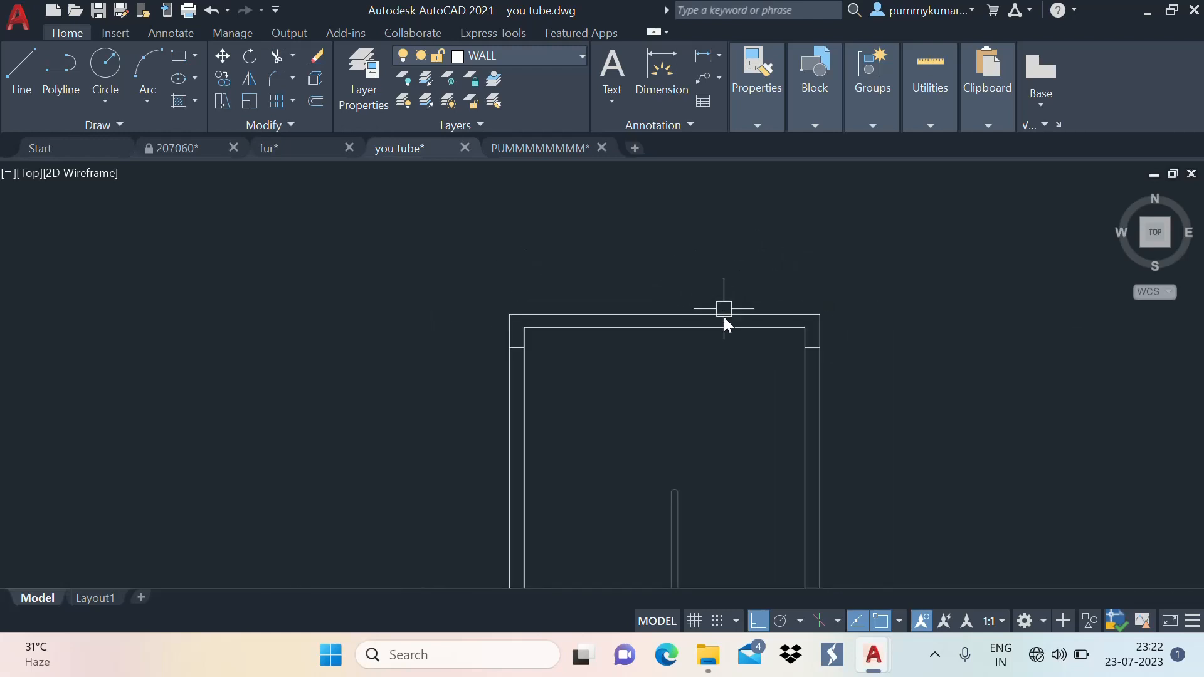
pyautogui.write('o')
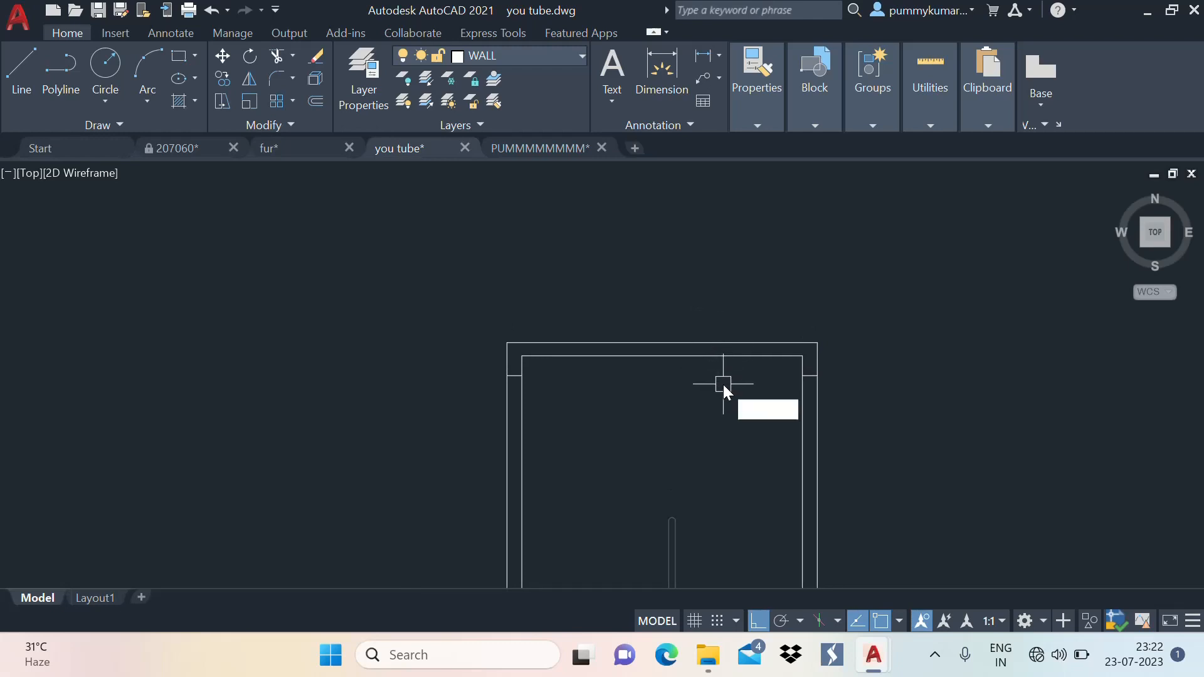
pyautogui.press('Return')
pyautogui.press('Return')
pyautogui.click(754, 343)
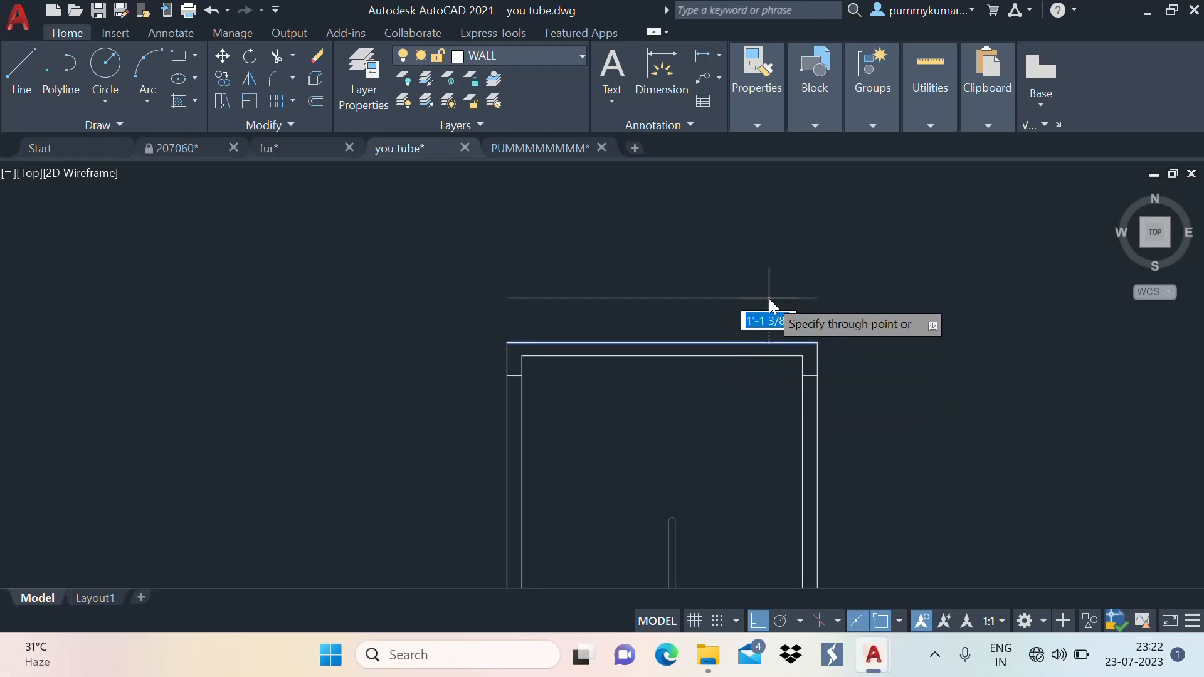
pyautogui.press('Return')
pyautogui.press('Escape')
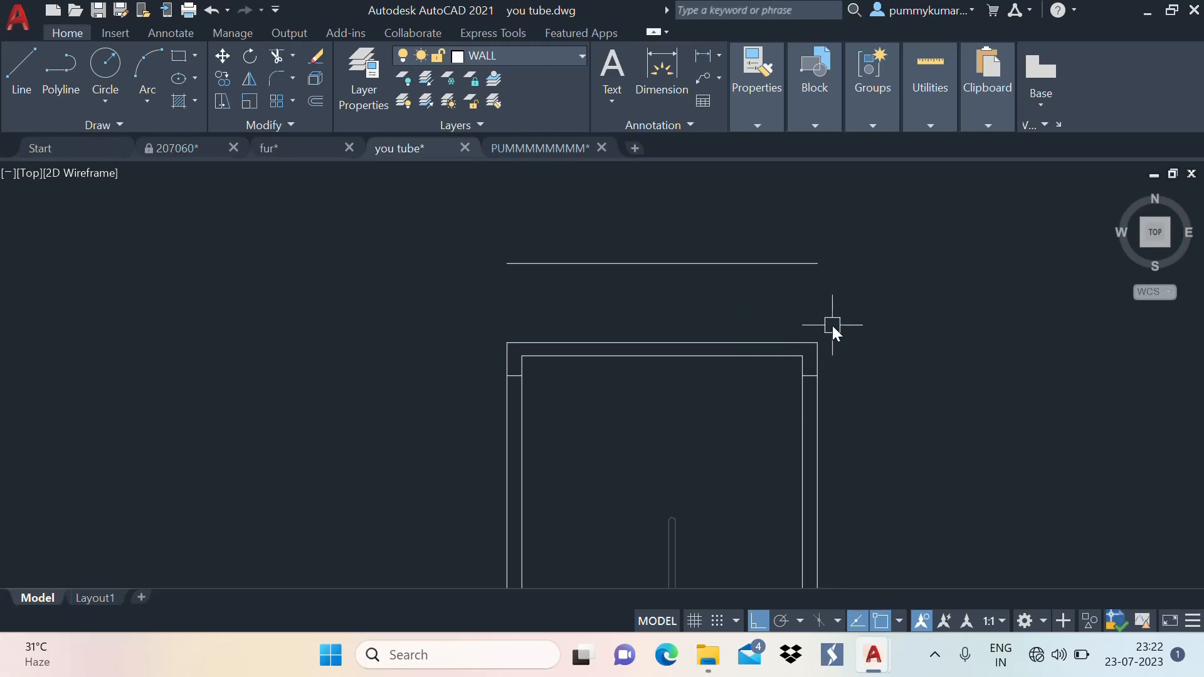
# Draw vertical lines at both ends, connecting the stair enclosure's roof line to the parapet's top edge
pyautogui.write('l')
pyautogui.press('Return')
pyautogui.click(813, 343)
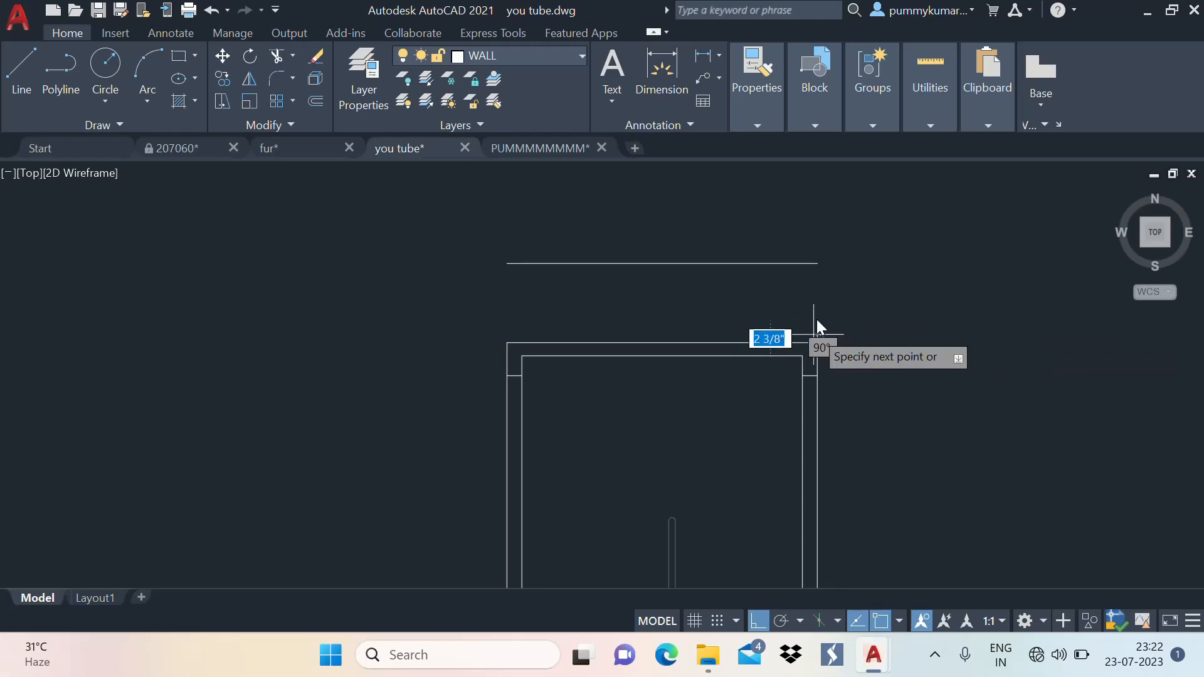
pyautogui.click(822, 266)
pyautogui.press('Return')
pyautogui.press('Return')
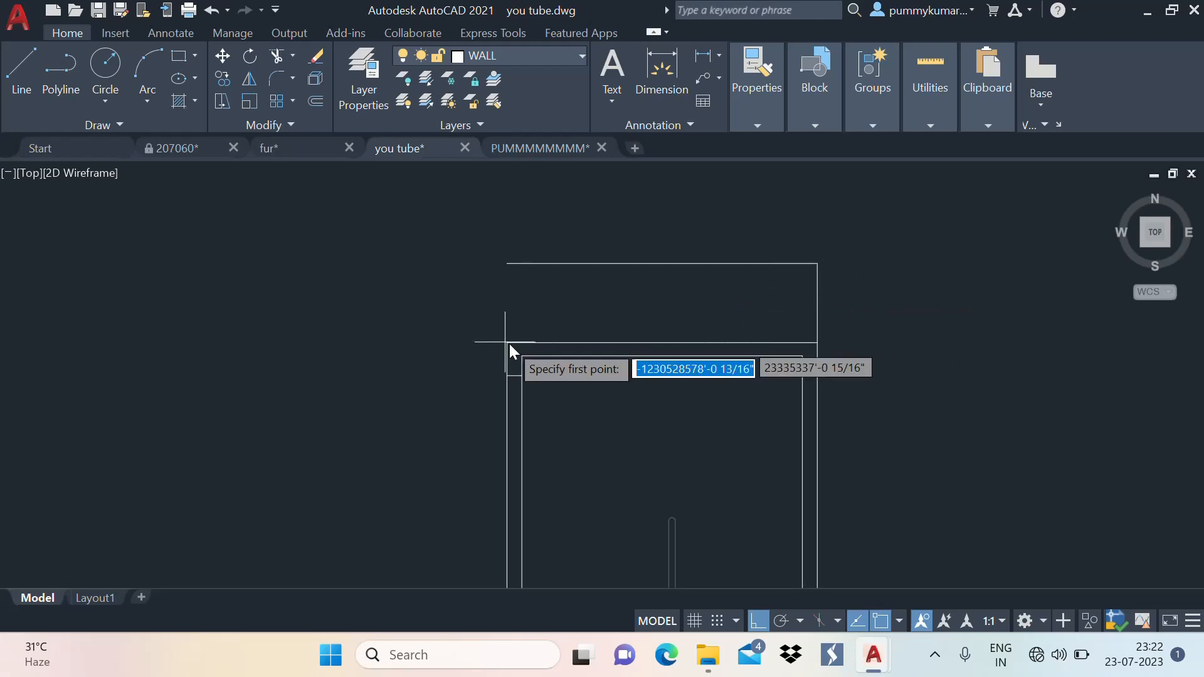
pyautogui.click(508, 343)
pyautogui.click(508, 264)
pyautogui.press('Escape')
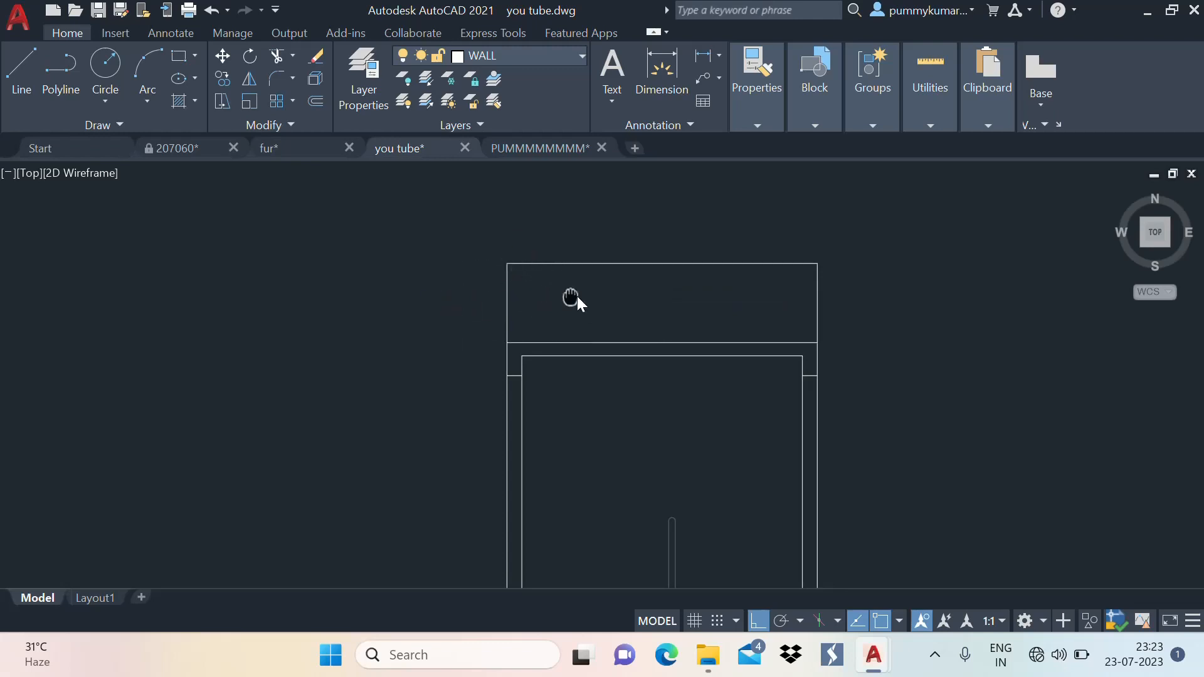
# Offset both outer side lines of the enclosure's parapet inward to align with the inner wall faces
pyautogui.moveTo(572, 297); pyautogui.dragTo(641, 293, button='middle')
pyautogui.write('o')
pyautogui.press('Return')
pyautogui.press('Return')
pyautogui.click(577, 310)
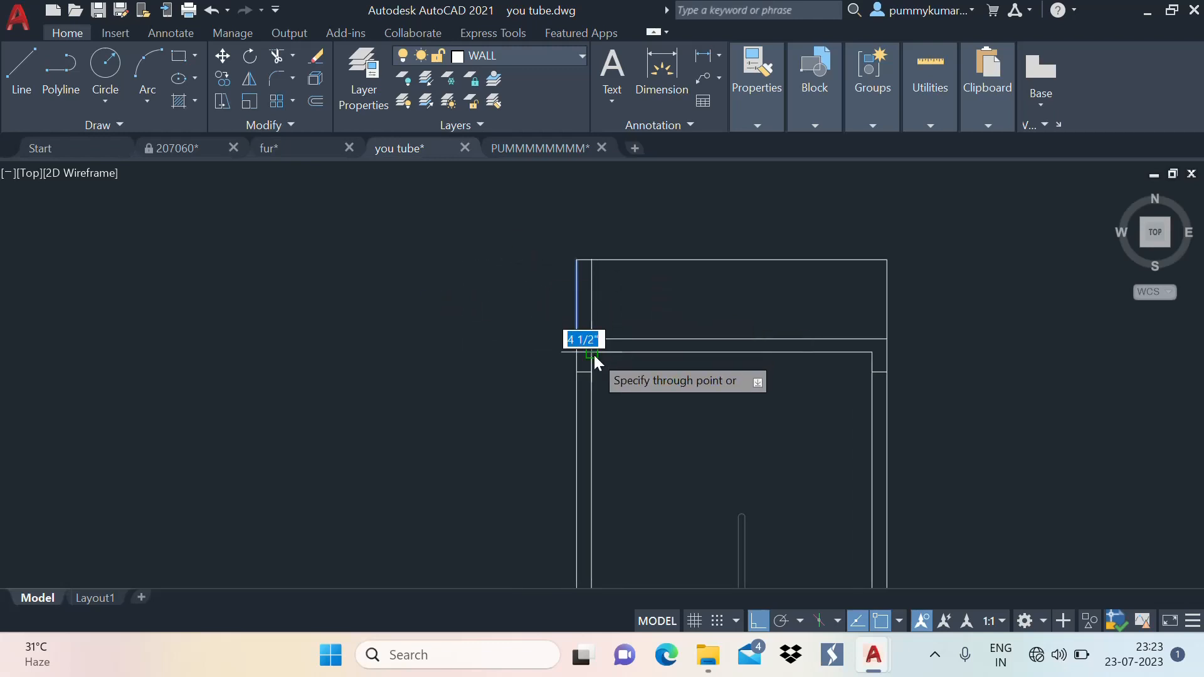
pyautogui.click(593, 352)
pyautogui.press('Return')
pyautogui.press('Return')
pyautogui.press('Return')
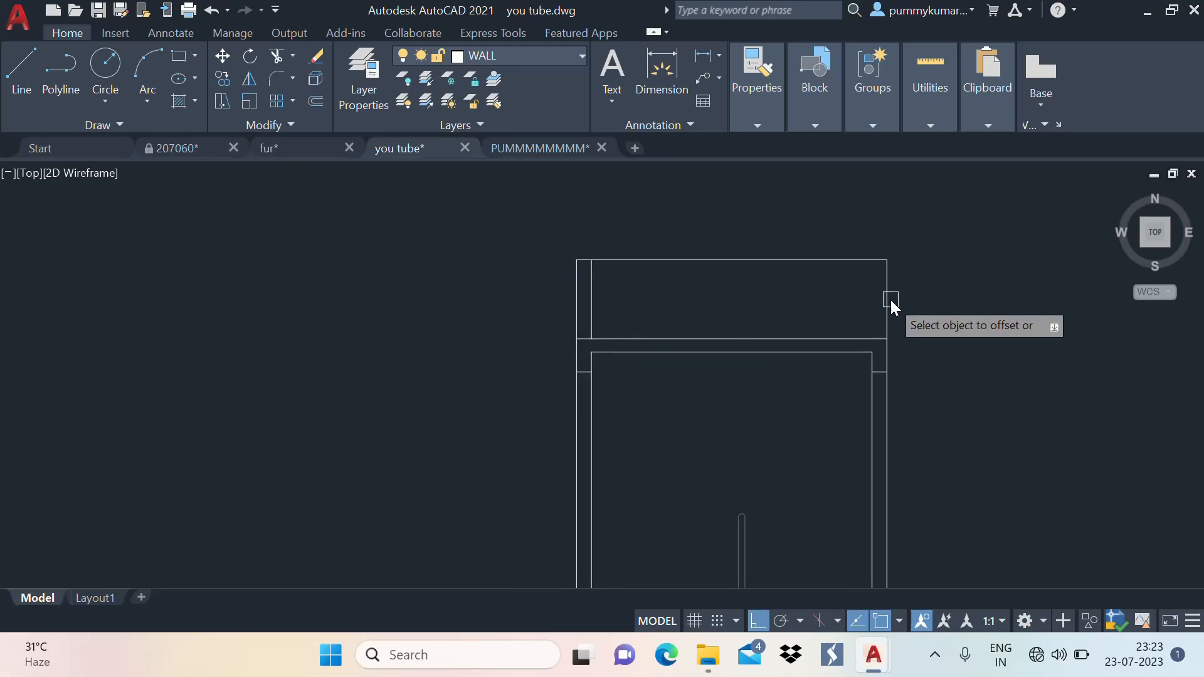
pyautogui.click(888, 299)
pyautogui.click(874, 358)
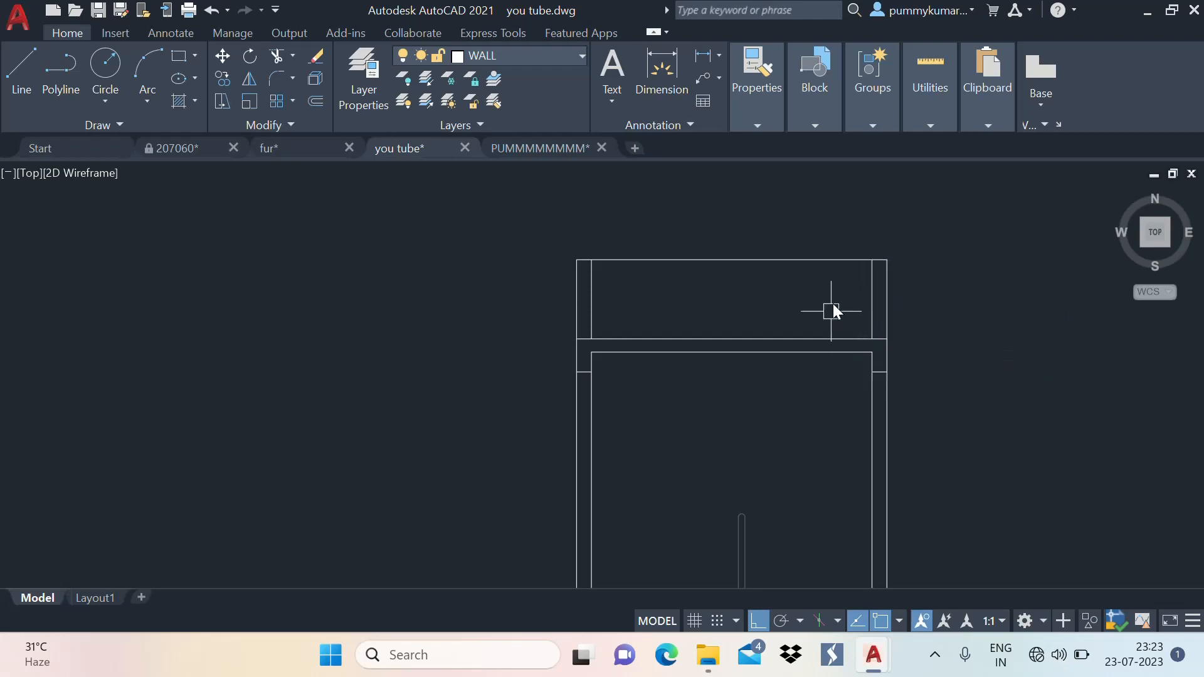
# Offset the top edge of the stair enclosure's parapet 2" downward
pyautogui.moveTo(832, 304); pyautogui.dragTo(803, 318, button='middle')
pyautogui.press('Return')
pyautogui.press('Return')
pyautogui.press('Return')
pyautogui.click(819, 284)
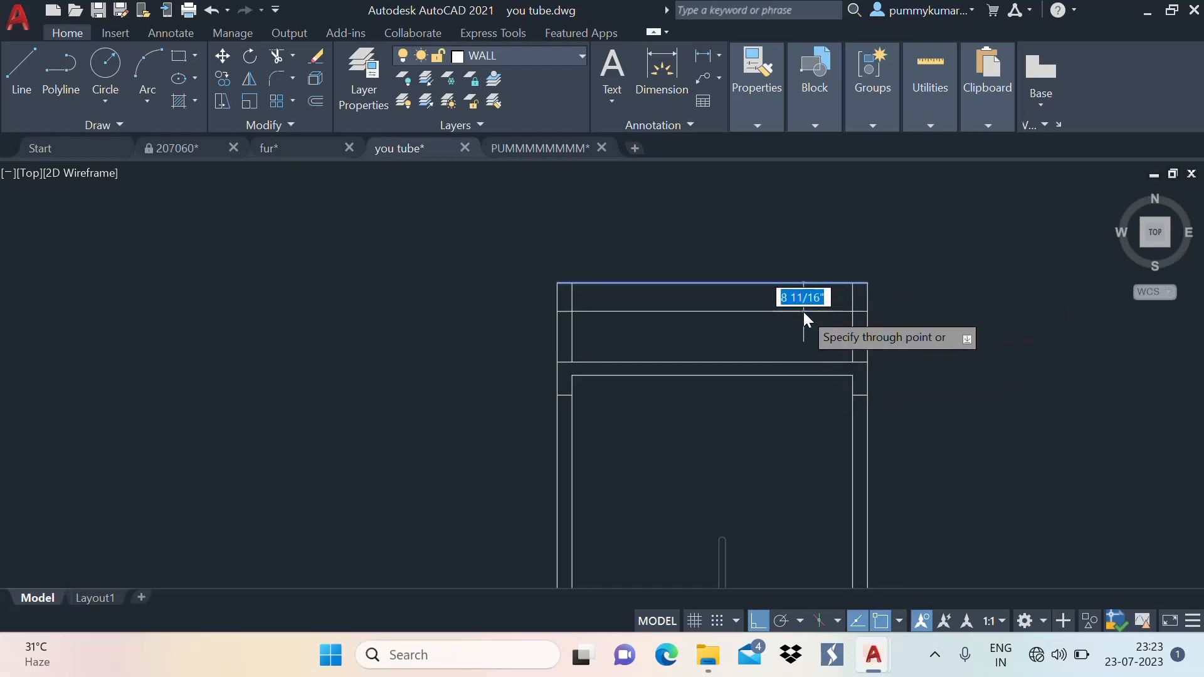
pyautogui.write('2')
pyautogui.press('Return')
pyautogui.press('Escape')
# Trim the ends of the offset coping line within both parapet wall thicknesses of the stair enclosure
pyautogui.write('tr')
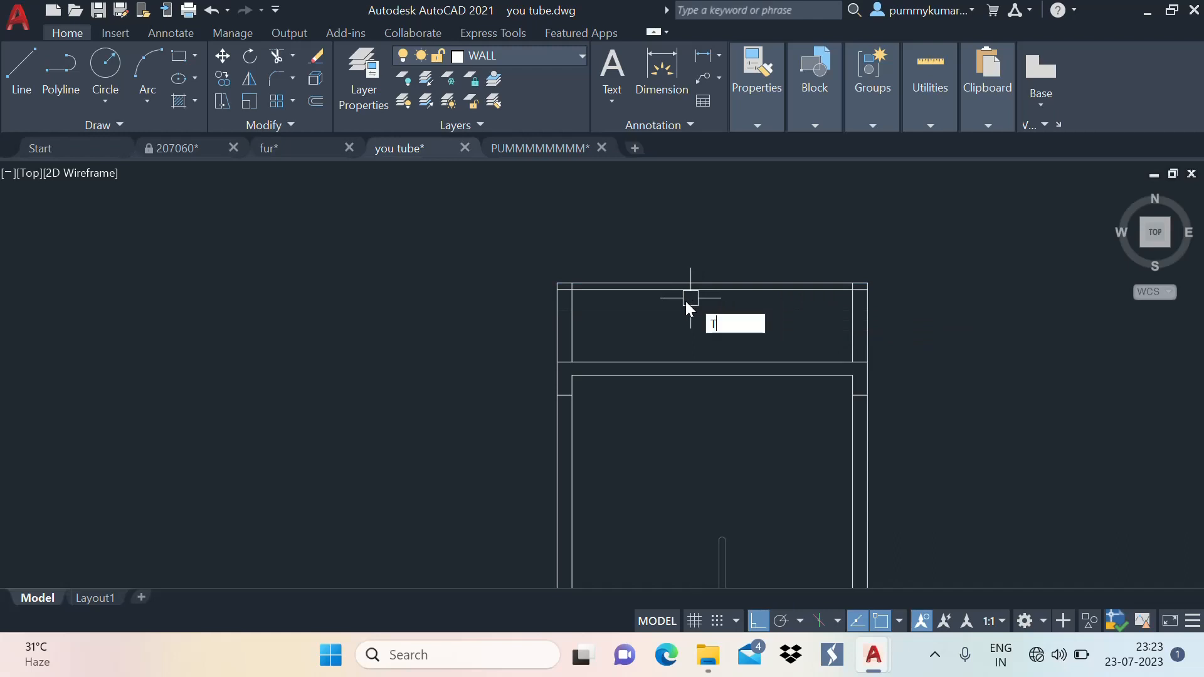
pyautogui.press('Return')
pyautogui.scroll(4, 586, 299)
pyautogui.scroll(-6, 537, 288)
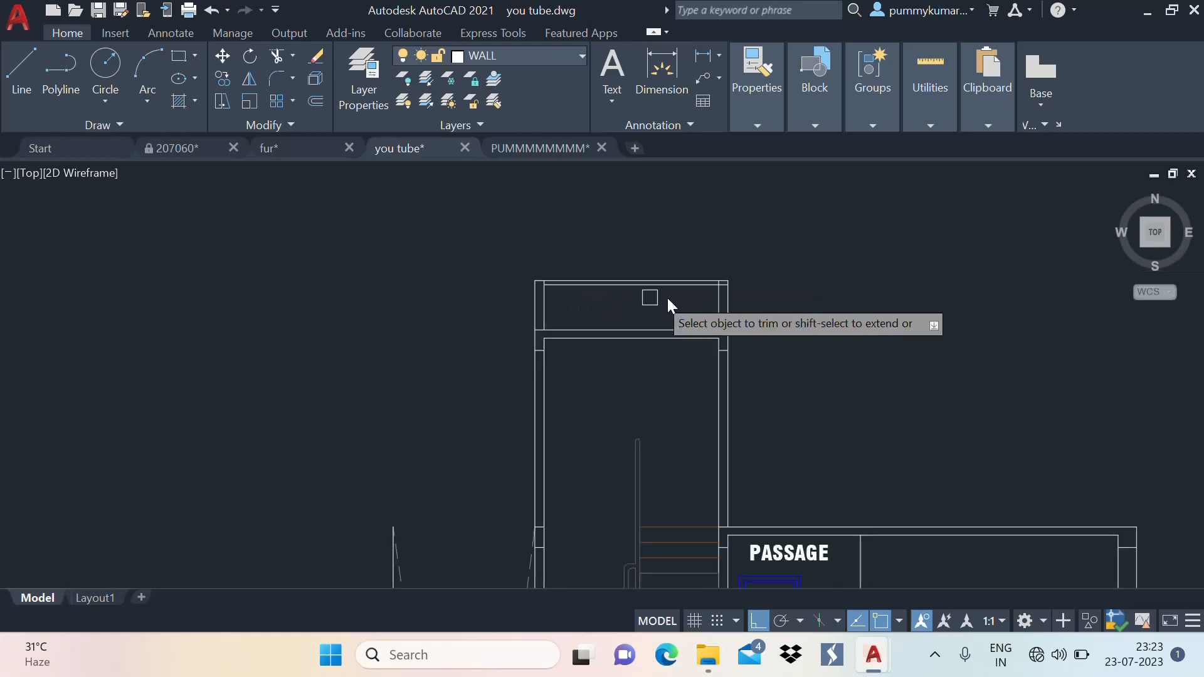
pyautogui.scroll(4, 737, 295)
pyautogui.scroll(3, 721, 290)
pyautogui.scroll(-5, 701, 288)
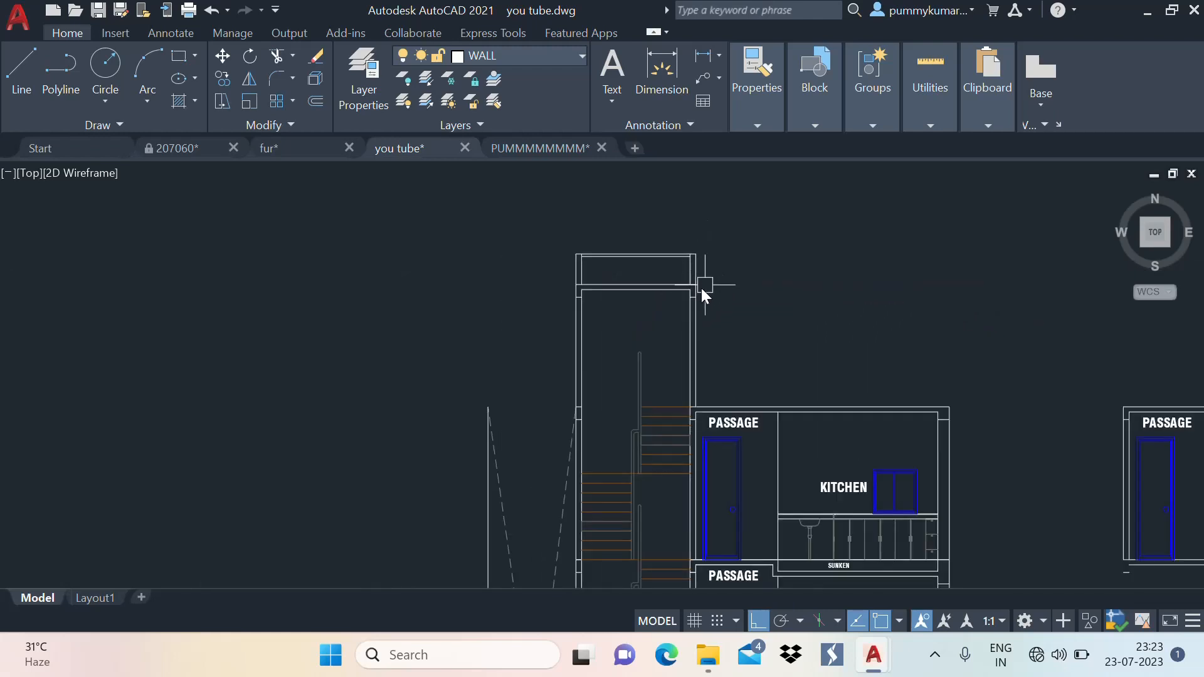
pyautogui.scroll(2, 573, 279)
pyautogui.scroll(-3, 601, 246)
pyautogui.scroll(3, 689, 288)
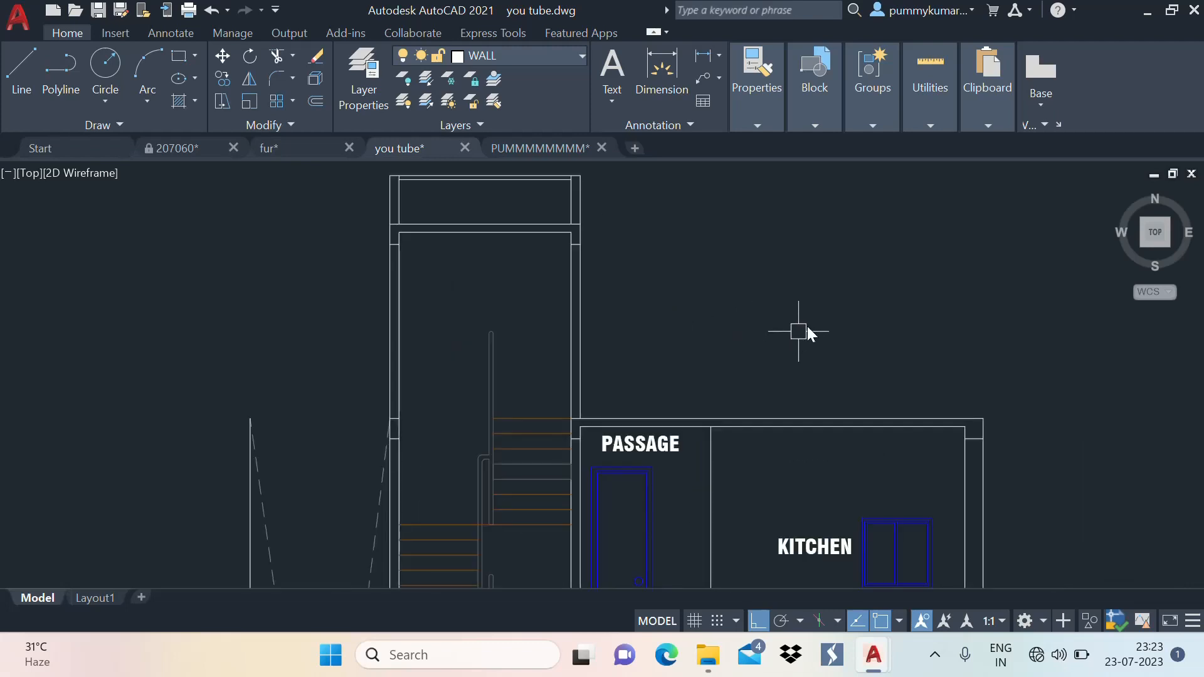
pyautogui.moveTo(508, 259); pyautogui.dragTo(569, 347, button='middle')
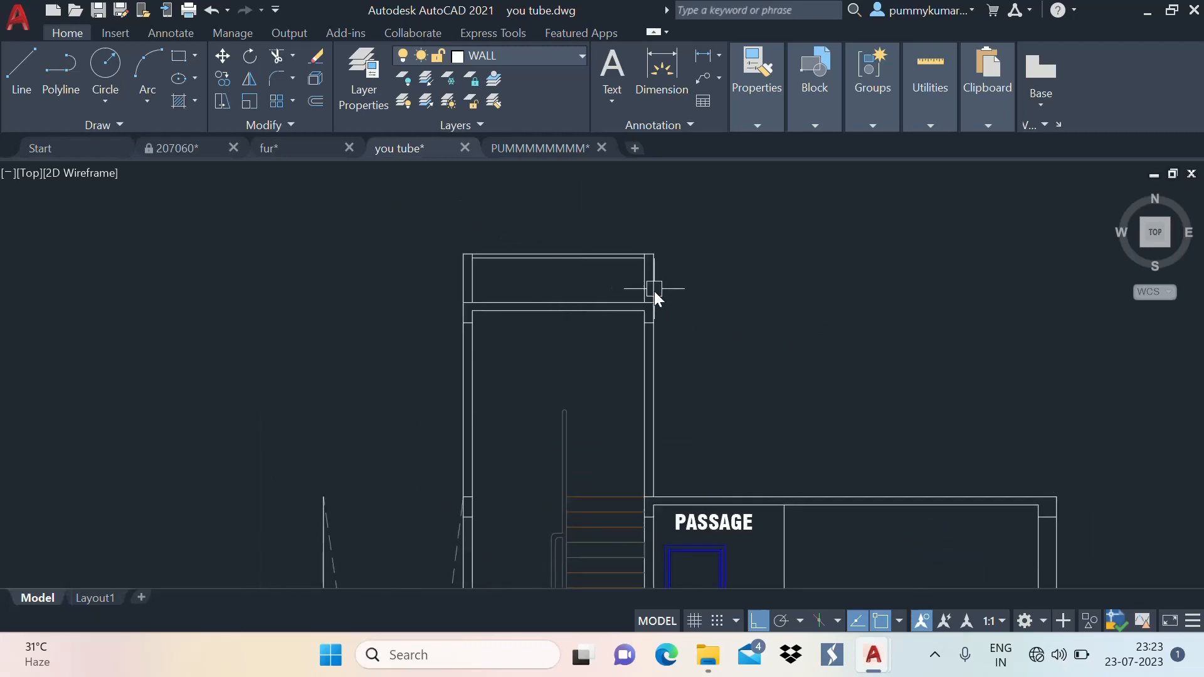
pyautogui.scroll(-2, 570, 299)
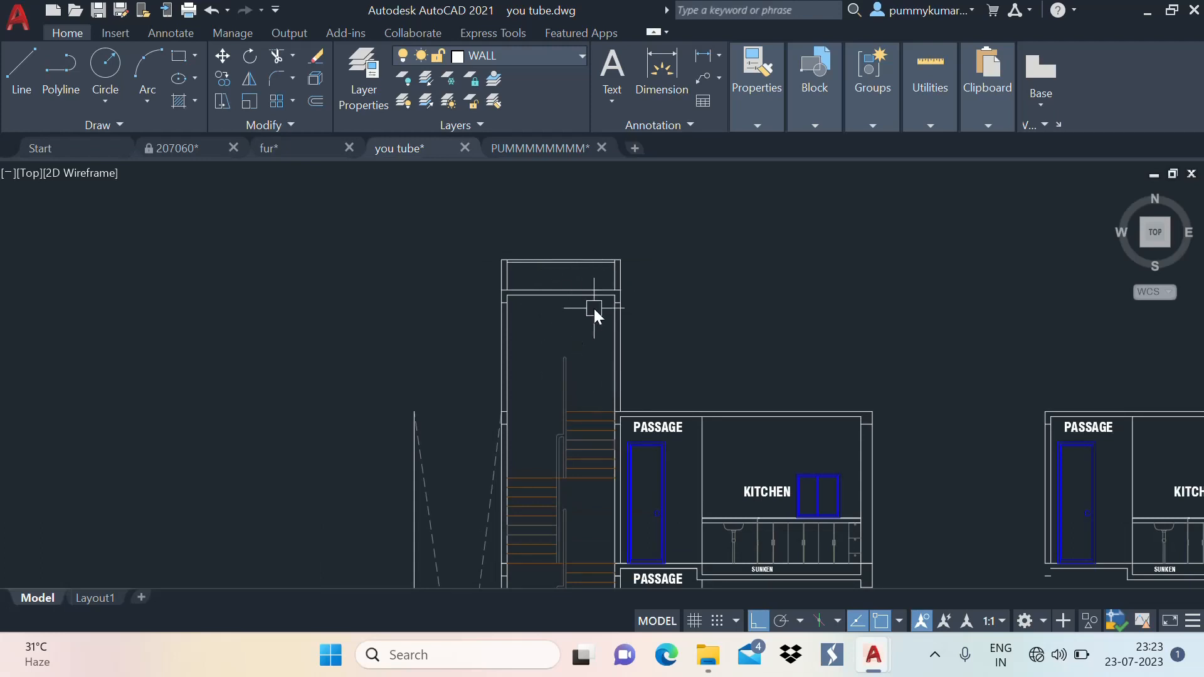
# Examine the mumty roof and terrace parapet in the PUMMMMMMMM reference drawing, and return to the you tube drawing
pyautogui.click(533, 149)
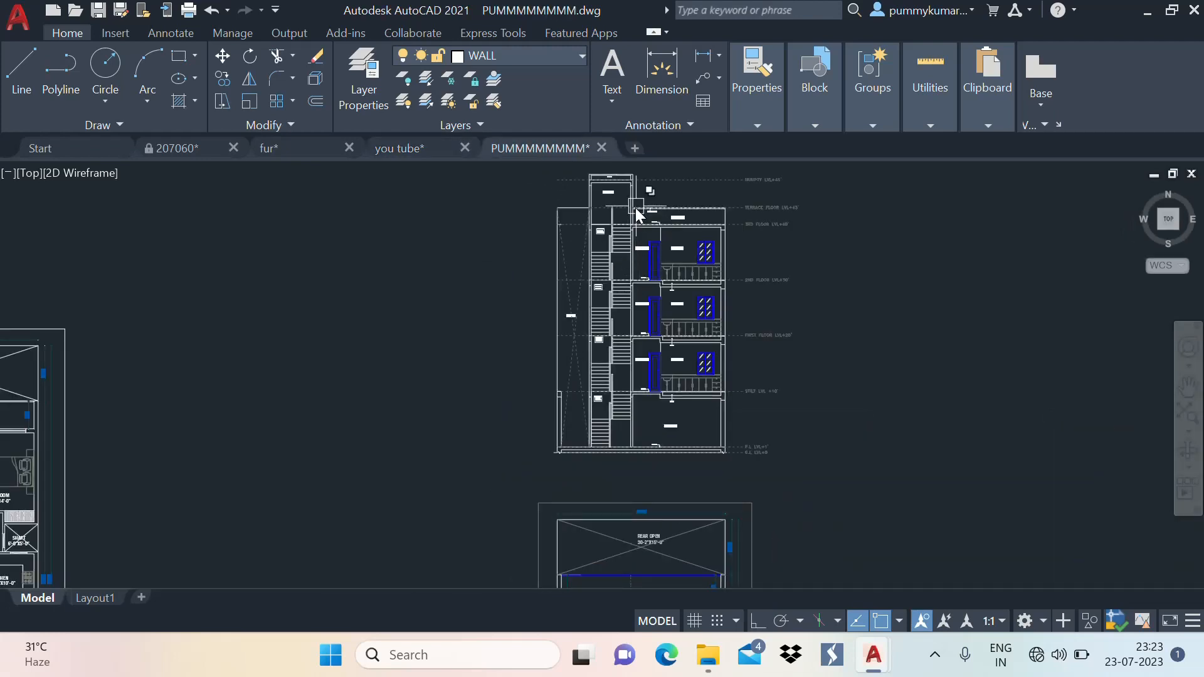
pyautogui.scroll(2, 635, 207)
pyautogui.moveTo(636, 207); pyautogui.dragTo(626, 310, button='middle')
pyautogui.scroll(4, 605, 241)
pyautogui.scroll(4, 542, 304)
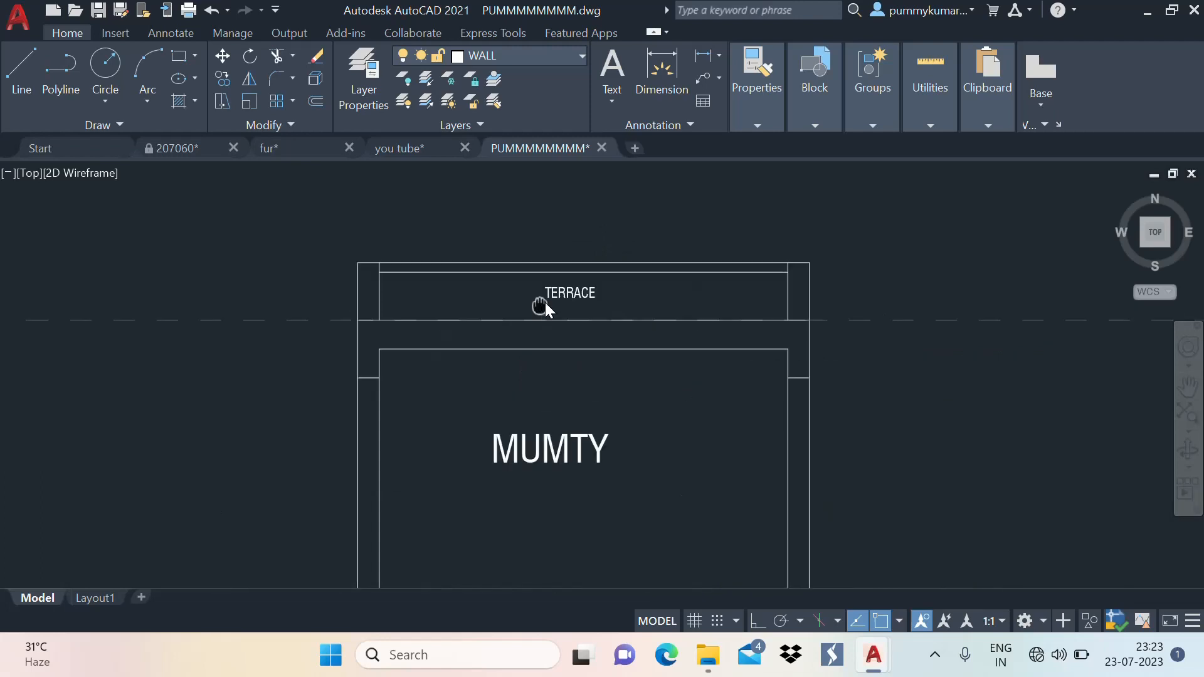
pyautogui.moveTo(540, 306); pyautogui.dragTo(563, 284, button='middle')
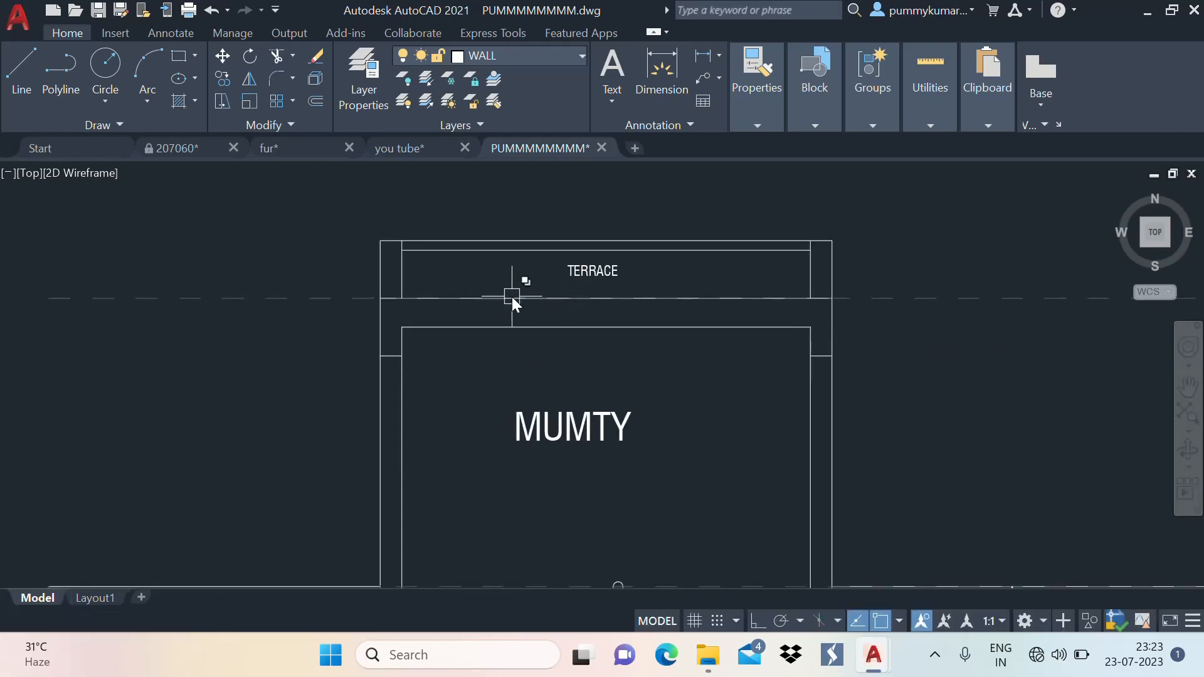
pyautogui.click(395, 149)
pyautogui.scroll(2, 518, 288)
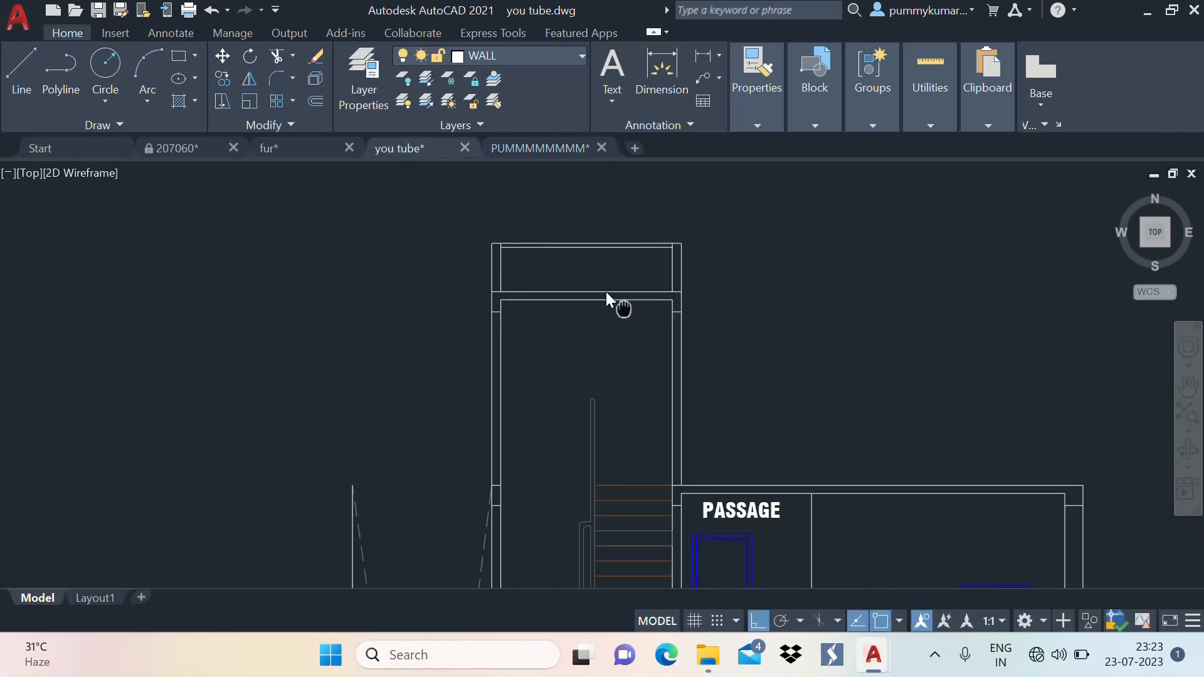
pyautogui.scroll(1, 815, 342)
pyautogui.scroll(-1, 745, 285)
pyautogui.scroll(-1, 728, 345)
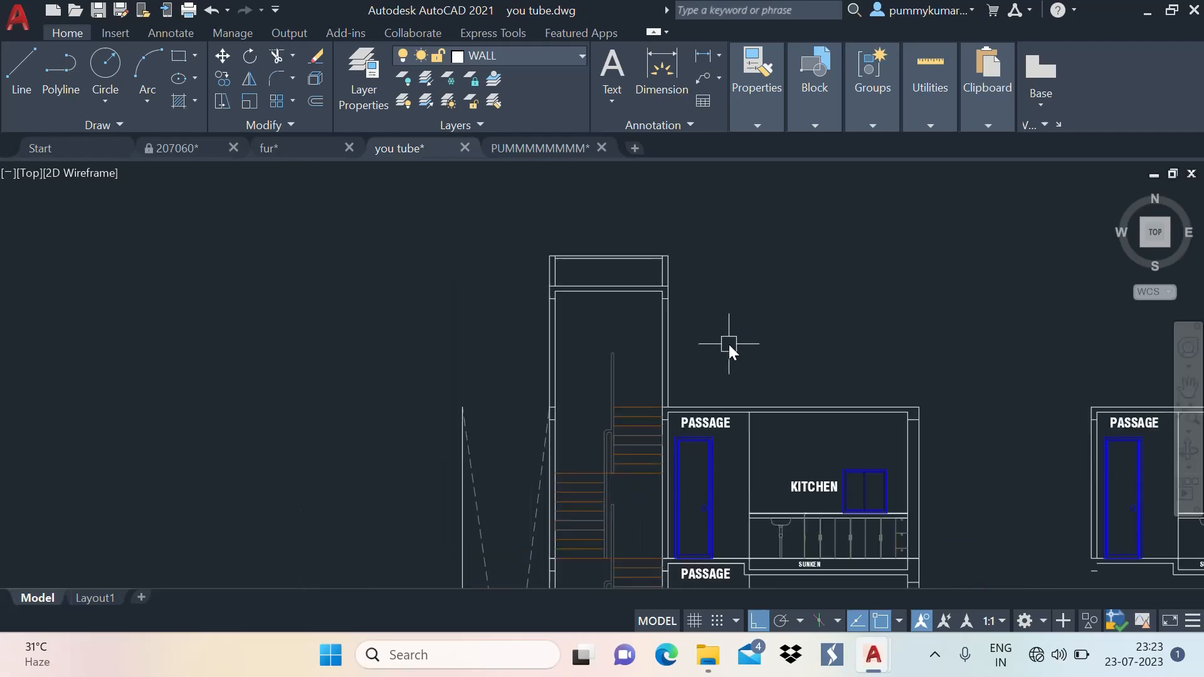
pyautogui.press('l')
pyautogui.press('Return')
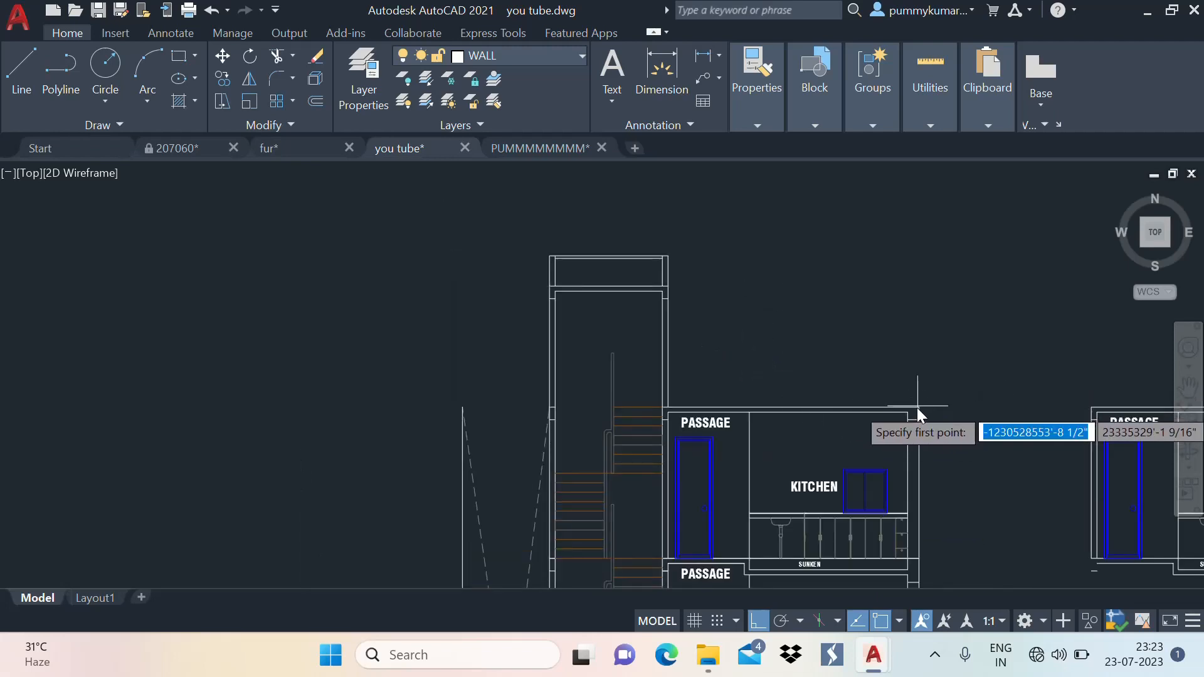
pyautogui.scroll(2, 877, 422)
pyautogui.press('Escape')
pyautogui.scroll(-2, 796, 328)
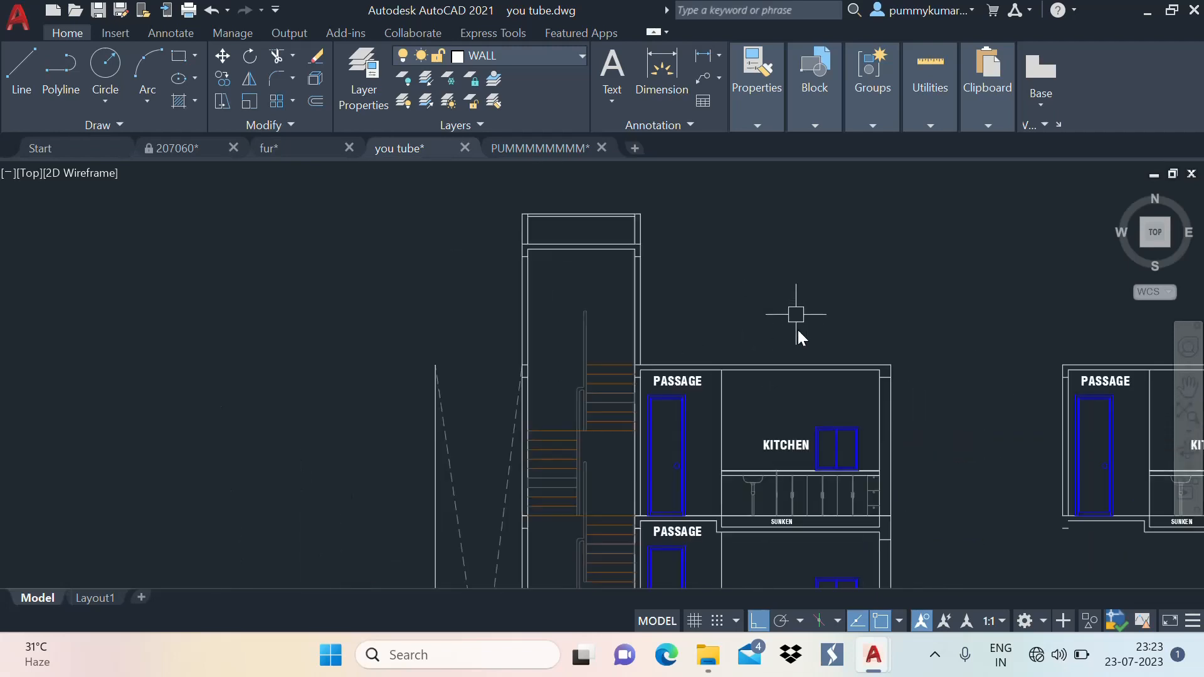
# Draw the terrace parapet outline 4' up from the kitchen roof's outer corner and across to the stair enclosure's wall
pyautogui.scroll(2, 755, 364)
pyautogui.moveTo(752, 364); pyautogui.dragTo(669, 366, button='middle')
pyautogui.moveTo(896, 369); pyautogui.dragTo(886, 391, button='middle')
pyautogui.write('l')
pyautogui.press('Return')
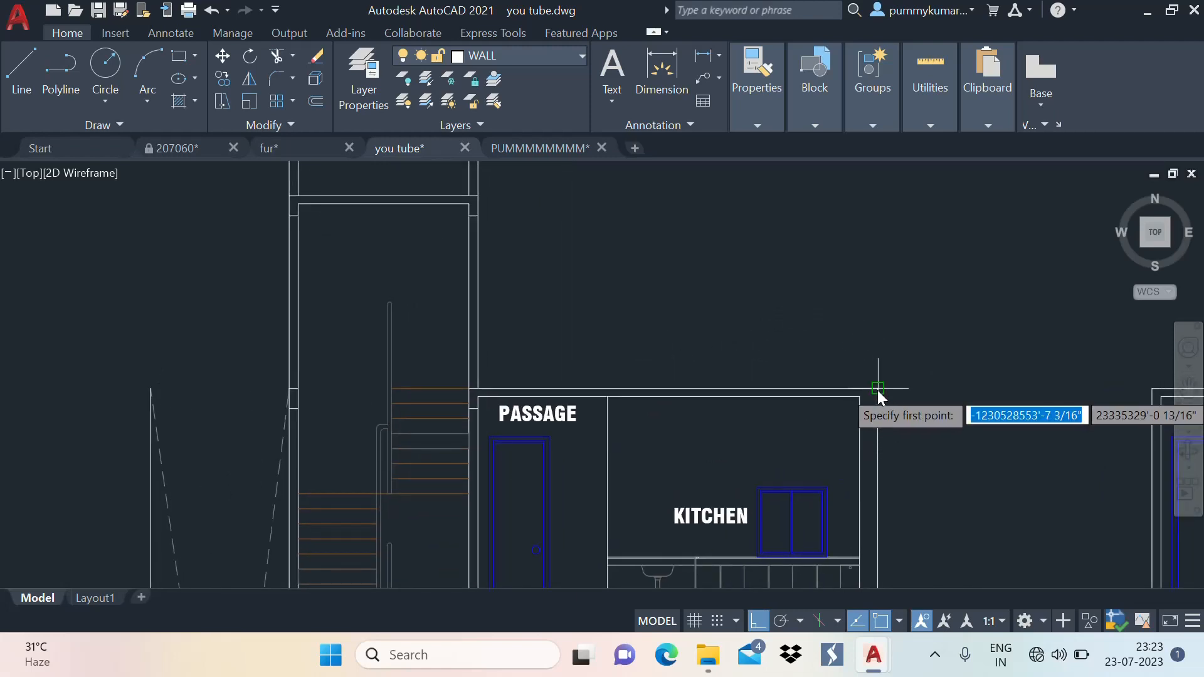
pyautogui.click(878, 389)
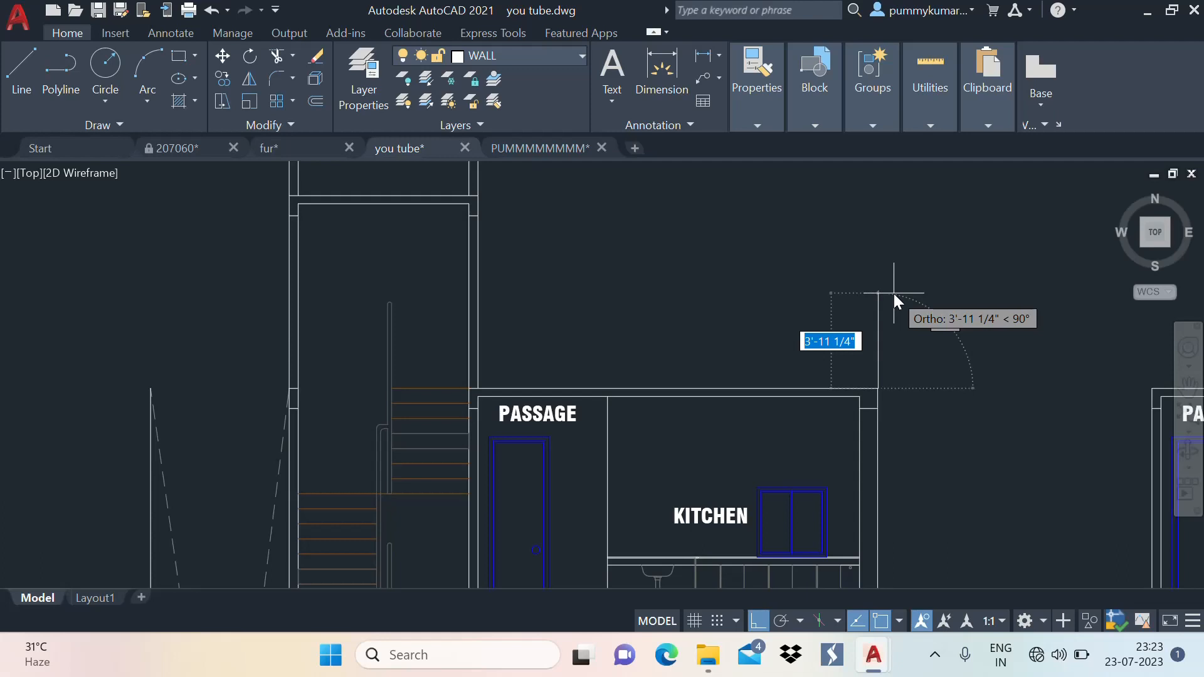
pyautogui.press('BackSpace')
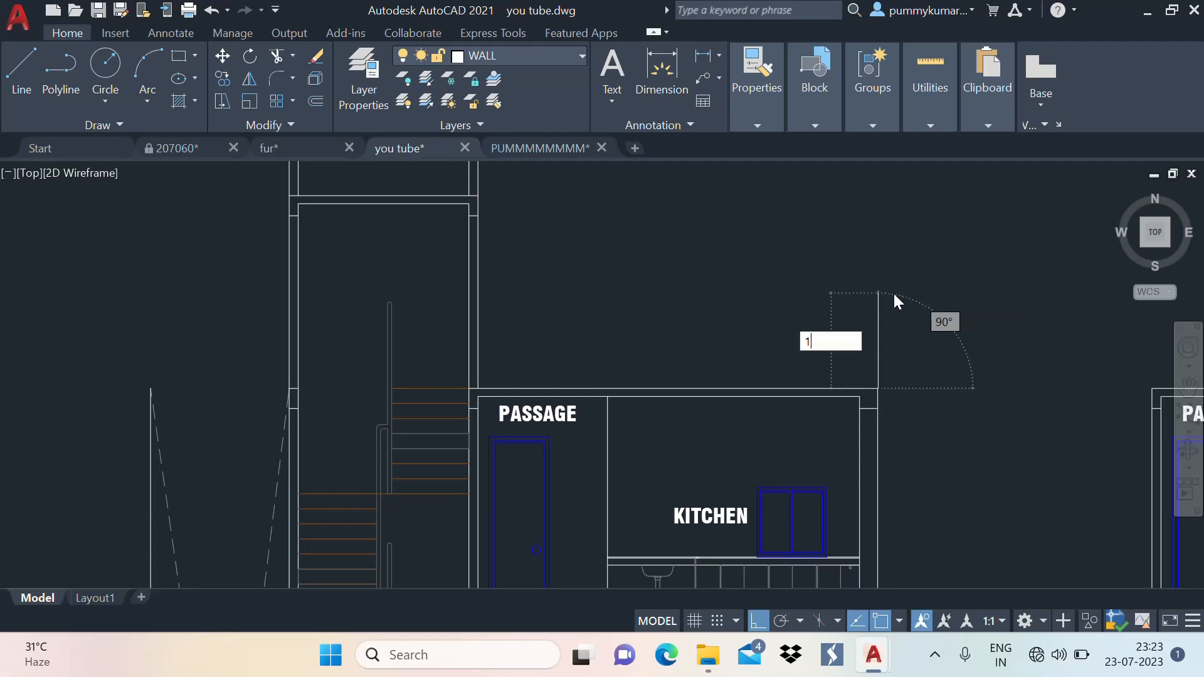
pyautogui.write("4'")
pyautogui.press('Return')
pyautogui.click(481, 294)
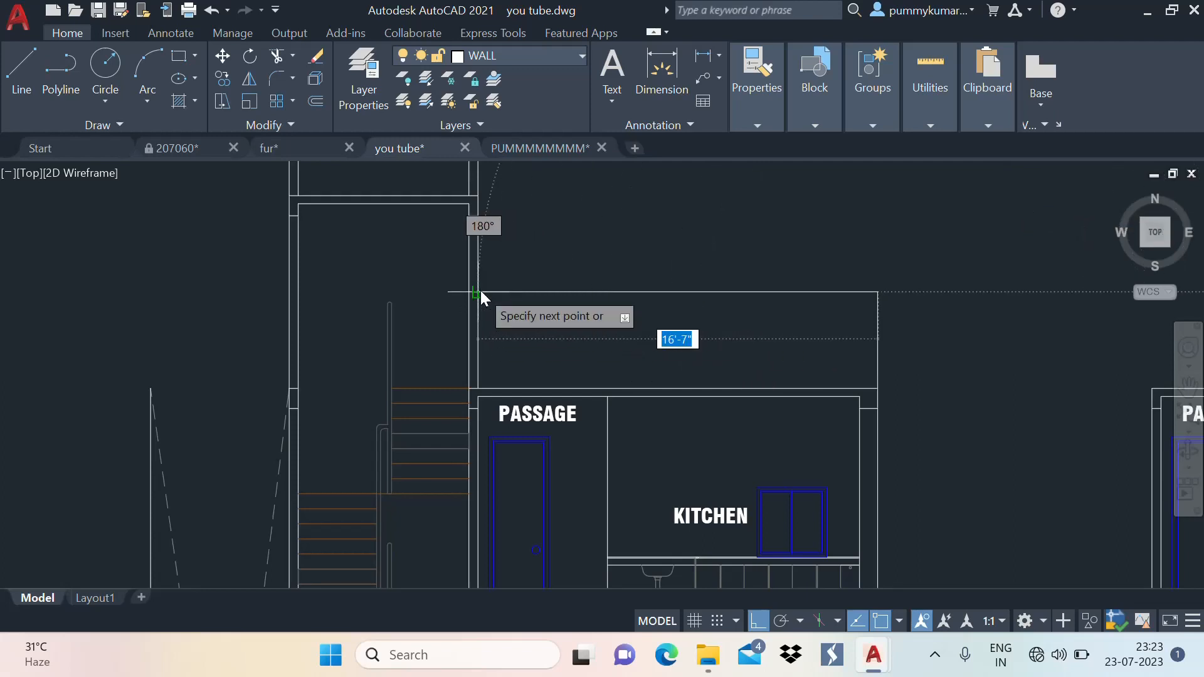
pyautogui.press('Return')
# Offset the terrace parapet's outer vertical line inward to the inner face of the kitchen's outer wall
pyautogui.write('o')
pyautogui.press('Return')
pyautogui.press('Return')
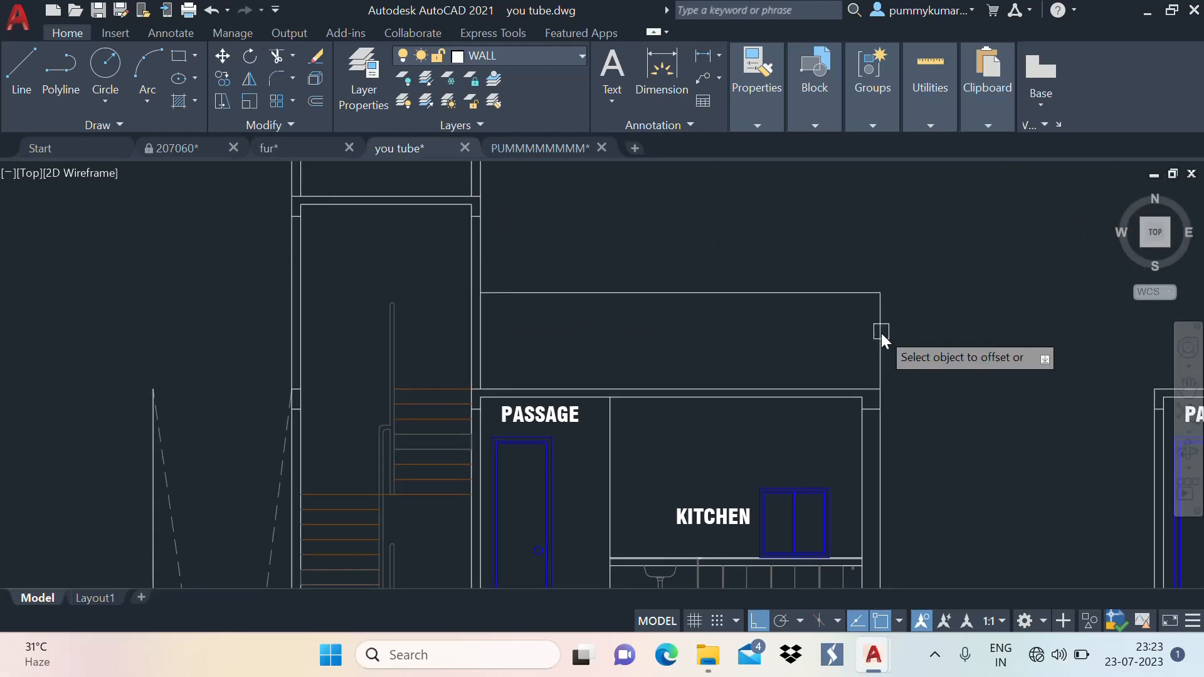
pyautogui.click(879, 331)
pyautogui.click(859, 402)
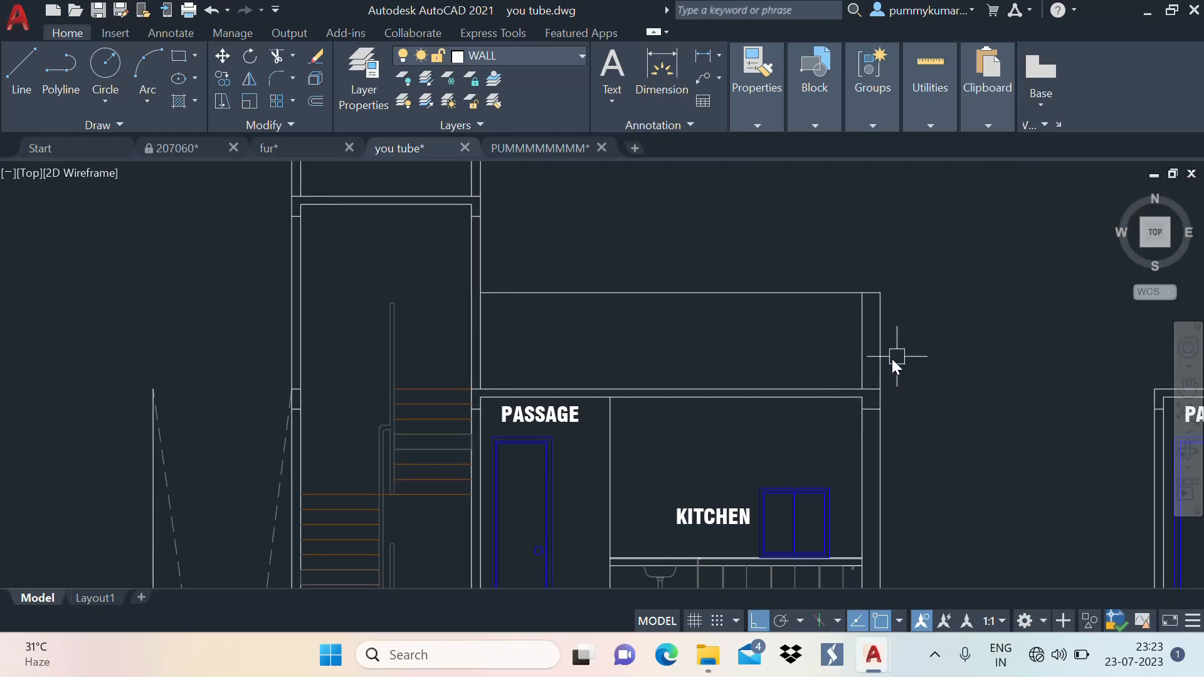
# Offset the terrace parapet's top edge 2" downward
pyautogui.click(713, 291)
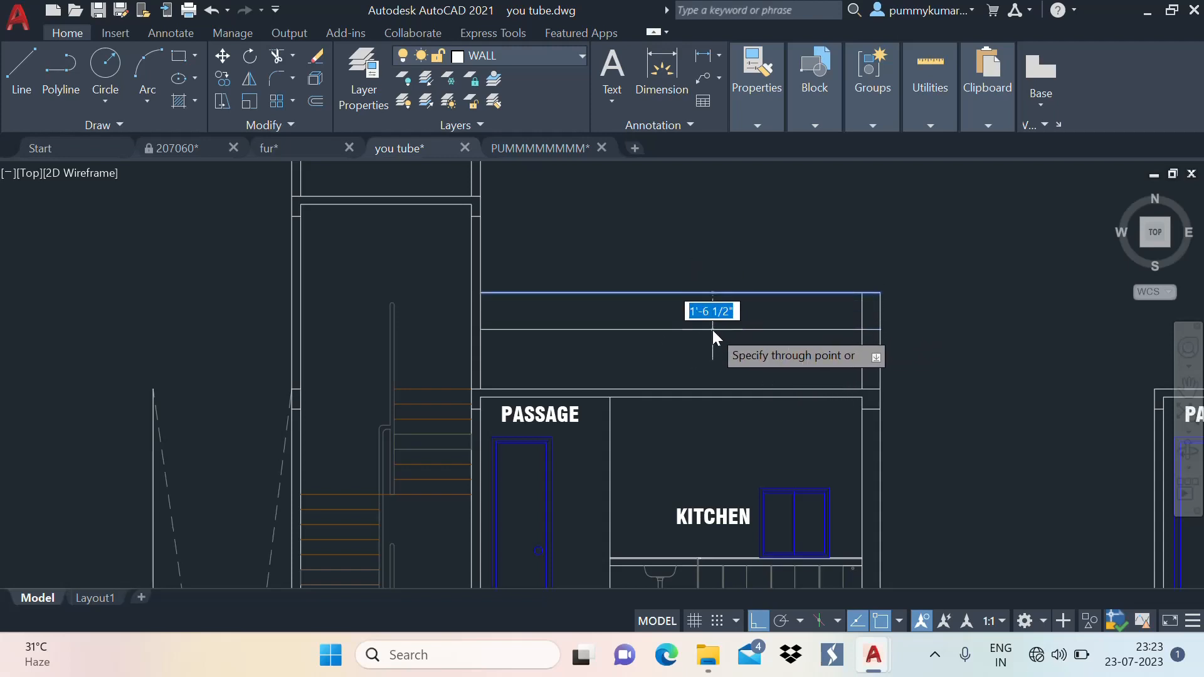
pyautogui.write('2')
pyautogui.press('Return')
pyautogui.press('Return')
# Trim the offset coping line inside the terrace parapet's wall thickness
pyautogui.scroll(4, 885, 300)
pyautogui.write('tr')
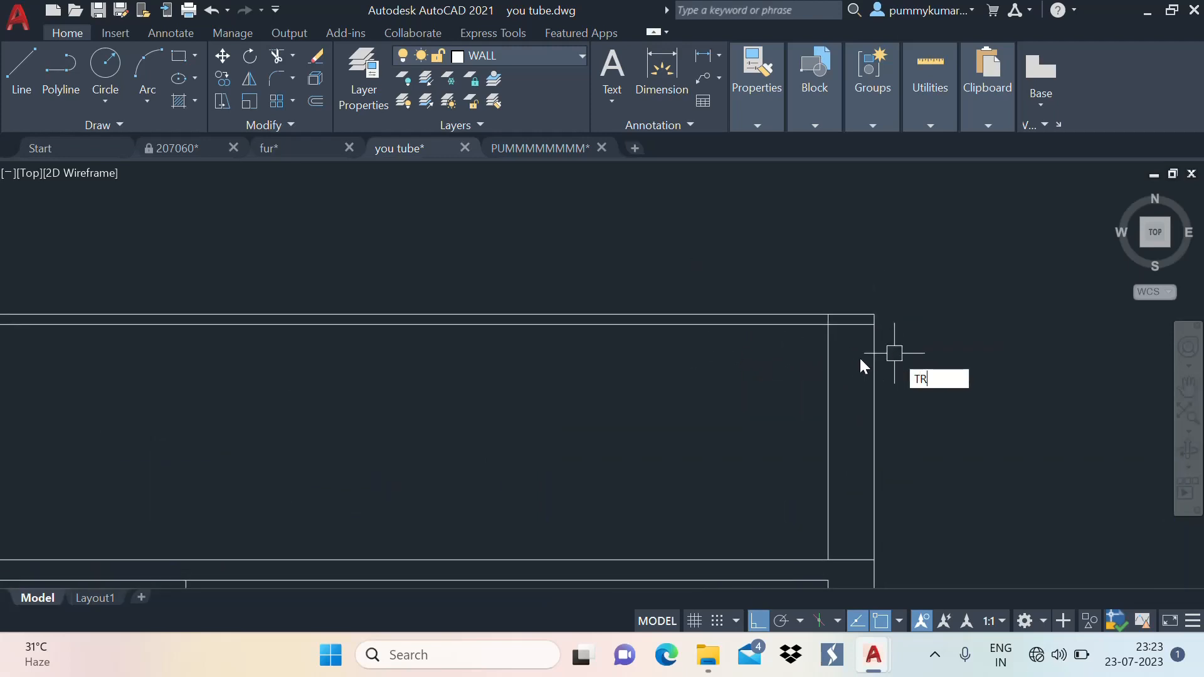
pyautogui.press('Return')
pyautogui.press('Escape')
pyautogui.scroll(-4, 865, 301)
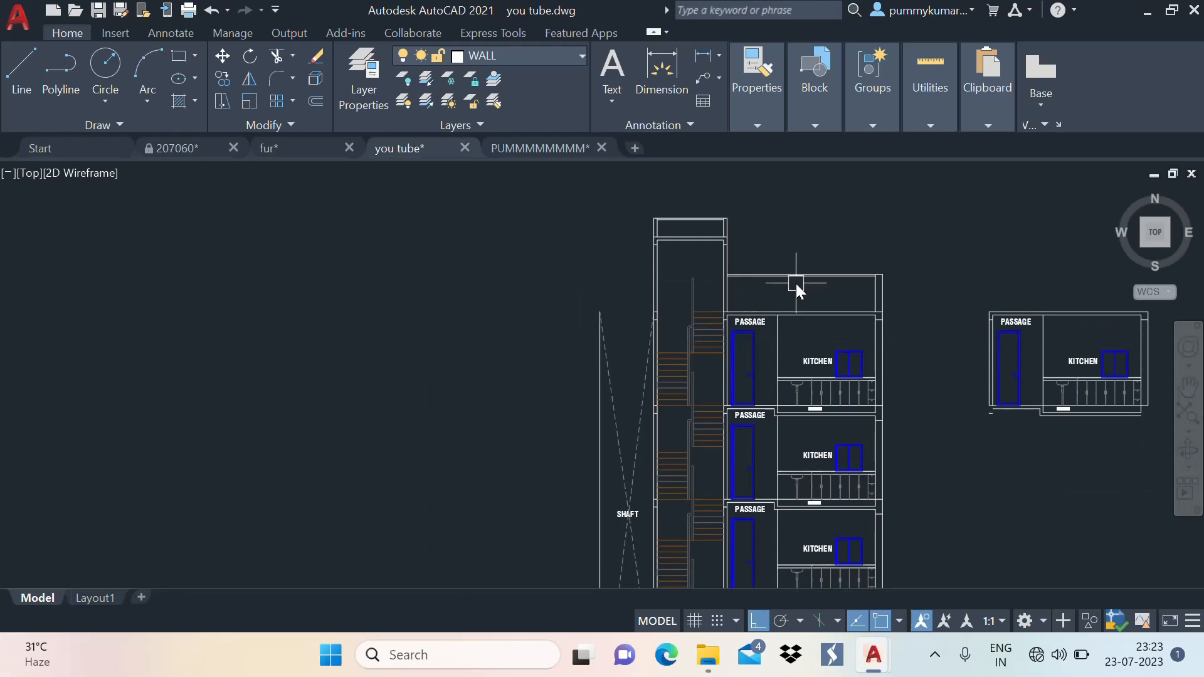
pyautogui.scroll(4, 796, 283)
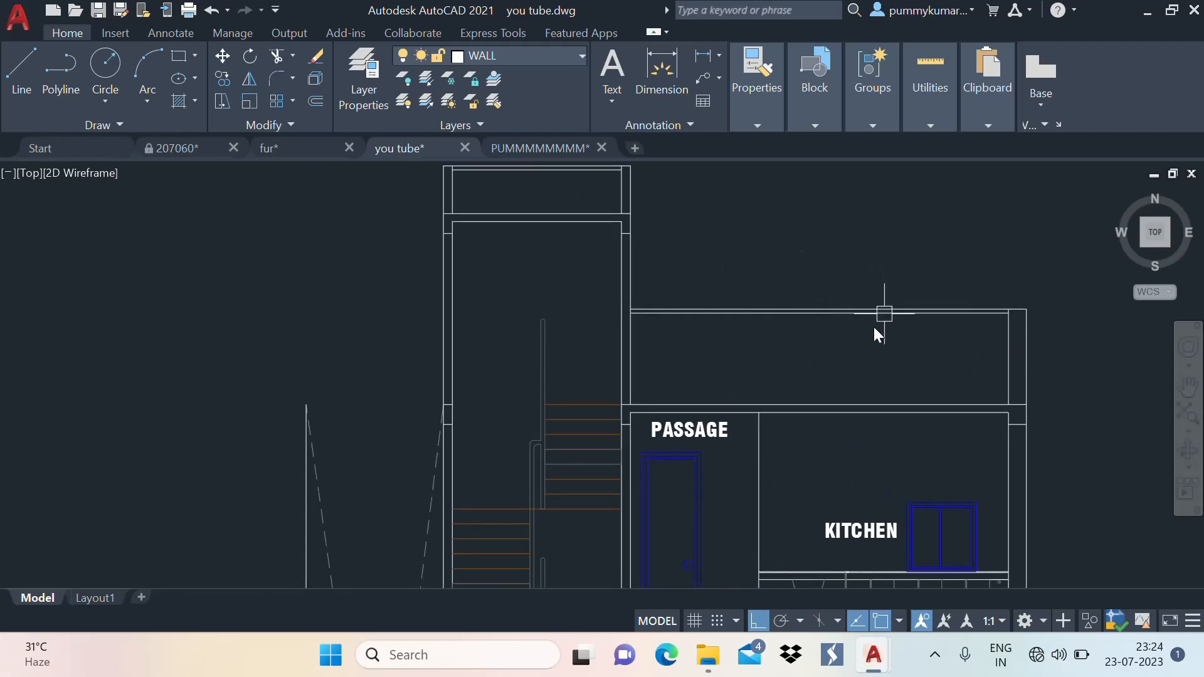
pyautogui.scroll(-3, 758, 319)
pyautogui.scroll(3, 780, 304)
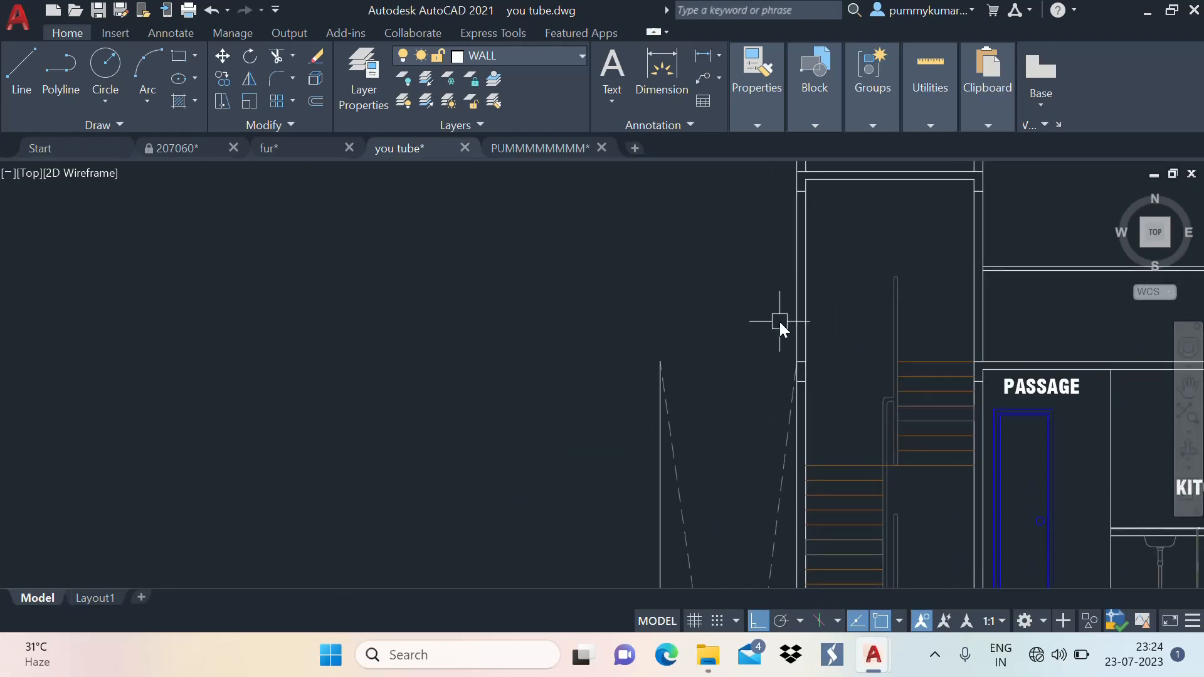
# Try to stretch the terrace parapet's top line across the stair enclosure to the shaft's outer wall
pyautogui.write('l')
pyautogui.press('Escape')
pyautogui.click(1029, 265)
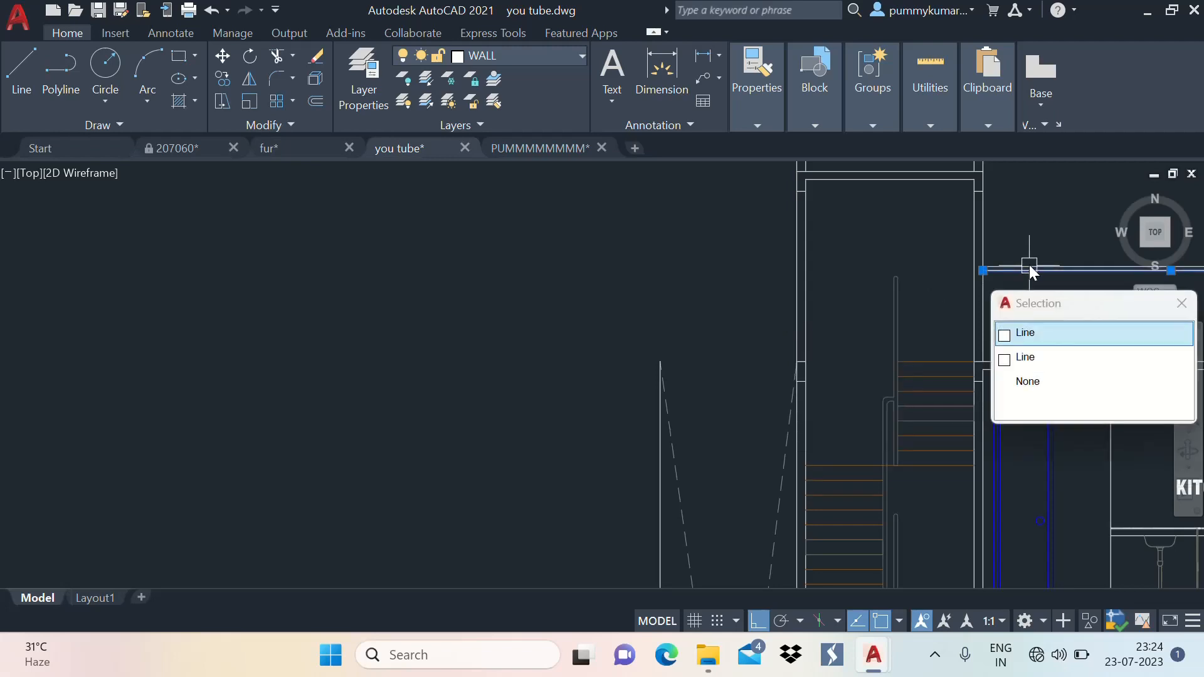
pyautogui.press('Escape')
pyautogui.scroll(3, 1018, 267)
pyautogui.click(1025, 252)
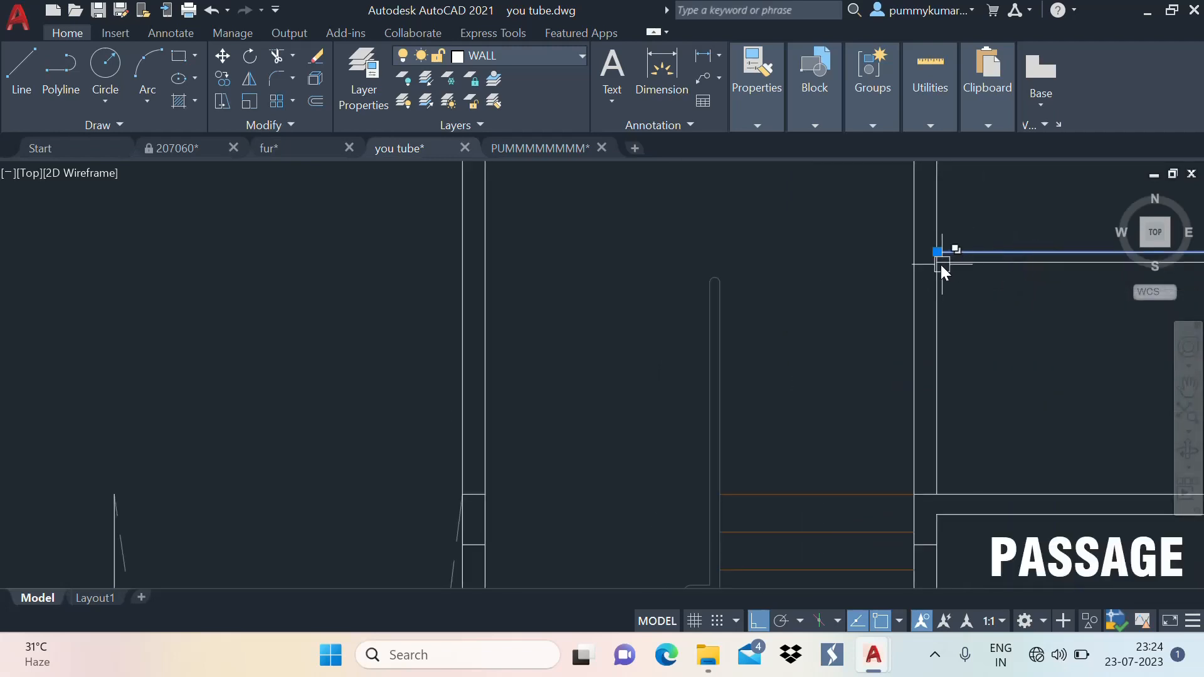
pyautogui.click(937, 252)
pyautogui.scroll(-4, 564, 314)
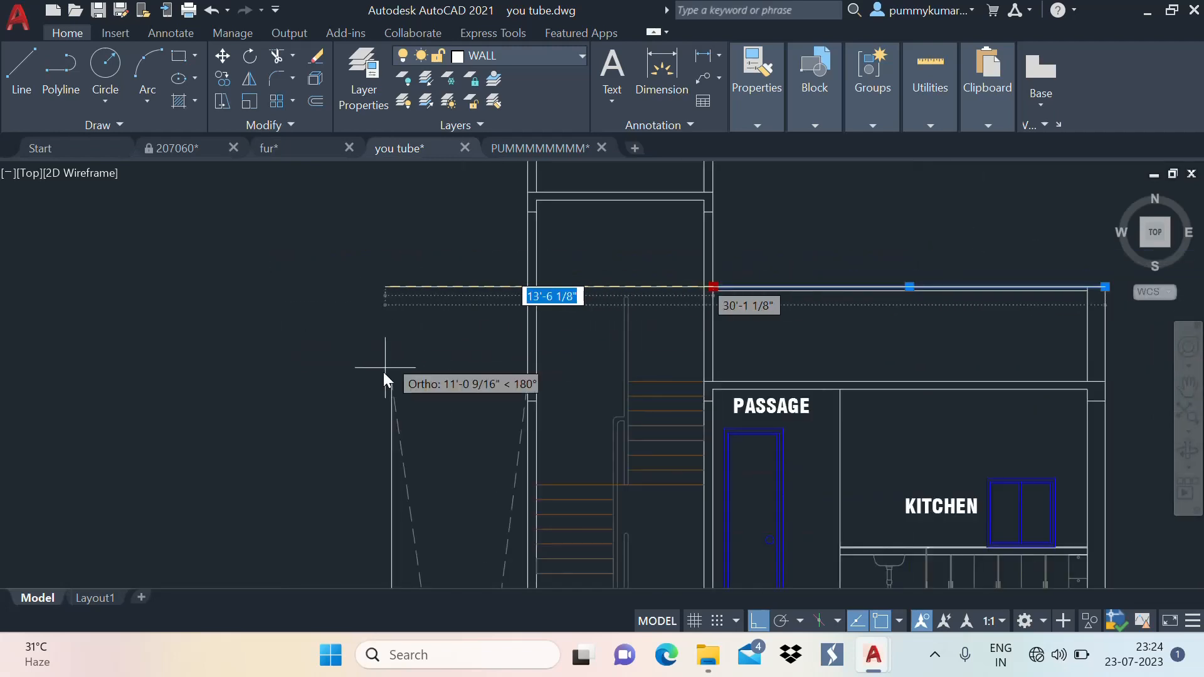
pyautogui.press('Escape')
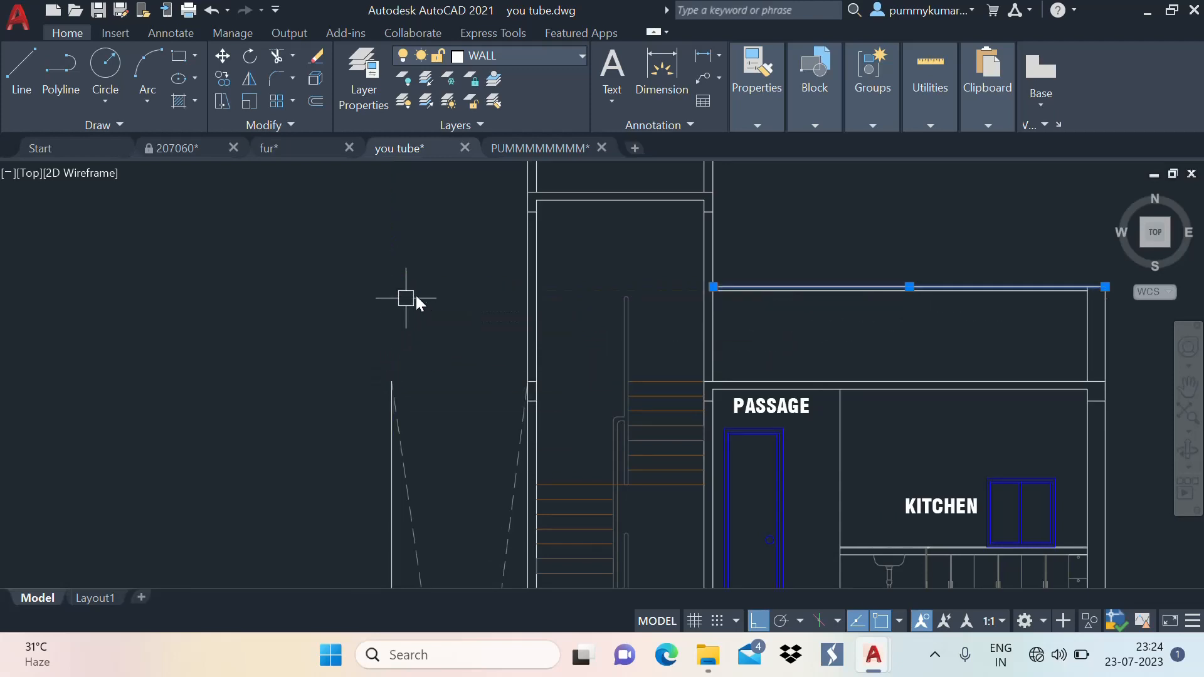
# Draw a horizontal line at terrace parapet height from the stair enclosure's outer wall across the shaft, past its outer wall
pyautogui.press('Escape')
pyautogui.scroll(2, 457, 376)
pyautogui.moveTo(461, 374); pyautogui.dragTo(557, 383, button='middle')
pyautogui.write('l')
pyautogui.press('Return')
pyautogui.click(662, 247)
pyautogui.scroll(-2, 587, 250)
pyautogui.click(443, 304)
pyautogui.press('Return')
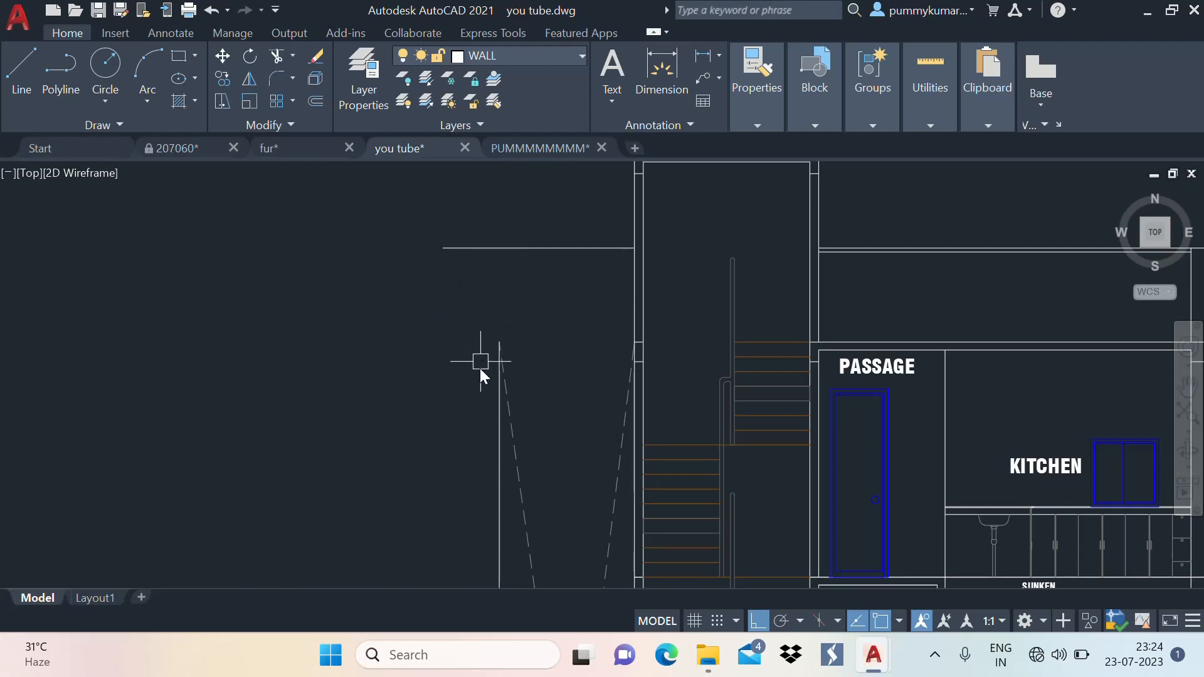
# Fillet the shaft's outer wall line with the new horizontal line into a square corner
pyautogui.write('f')
pyautogui.press('Return')
pyautogui.click(495, 449)
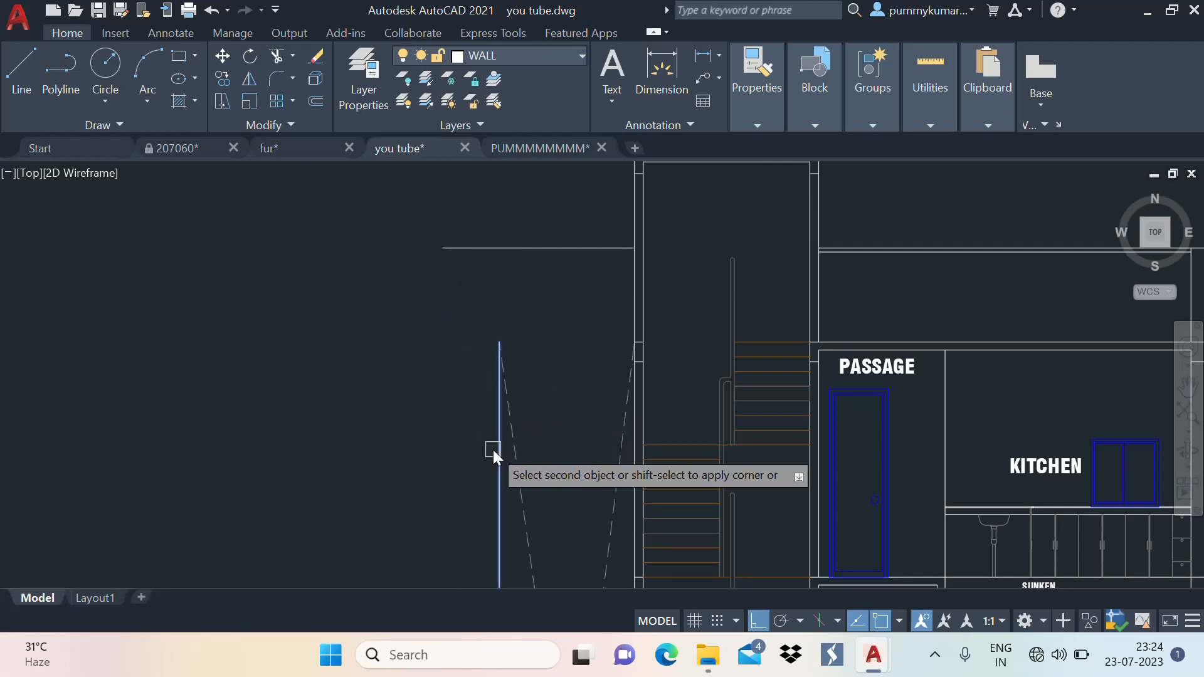
pyautogui.click(568, 249)
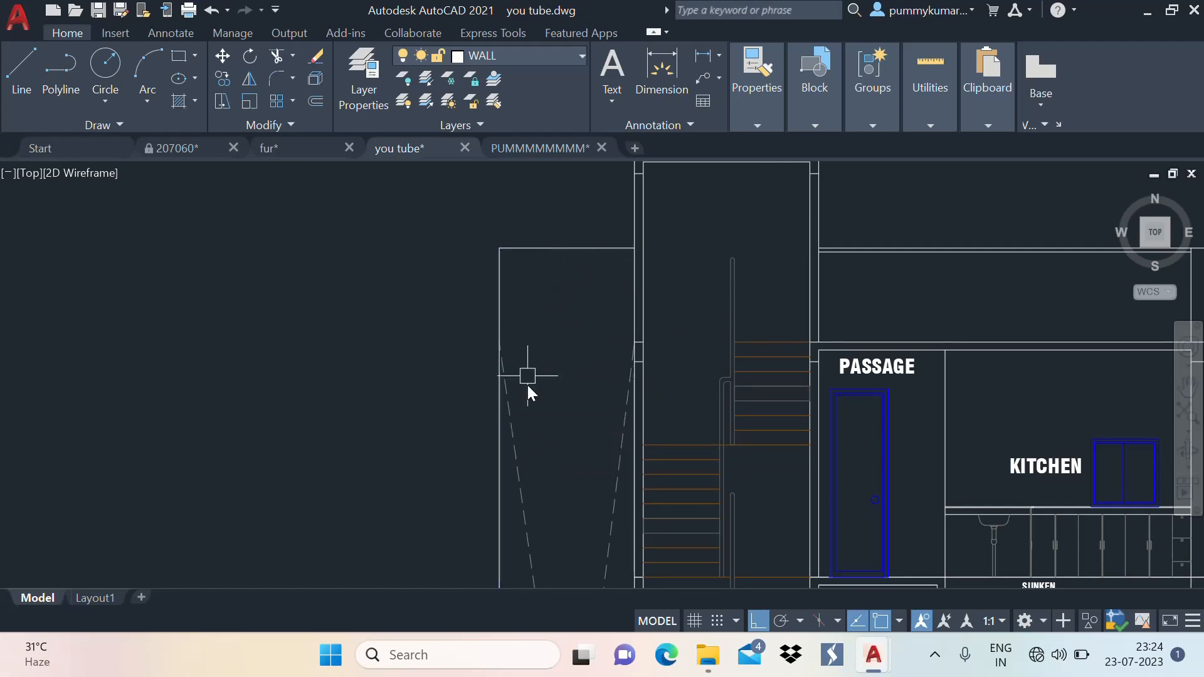
# Review the whole building section from the parking level up to the terrace and shaft top
pyautogui.scroll(-4, 526, 379)
pyautogui.scroll(-1, 597, 239)
pyautogui.scroll(-2, 596, 291)
pyautogui.scroll(1, 595, 291)
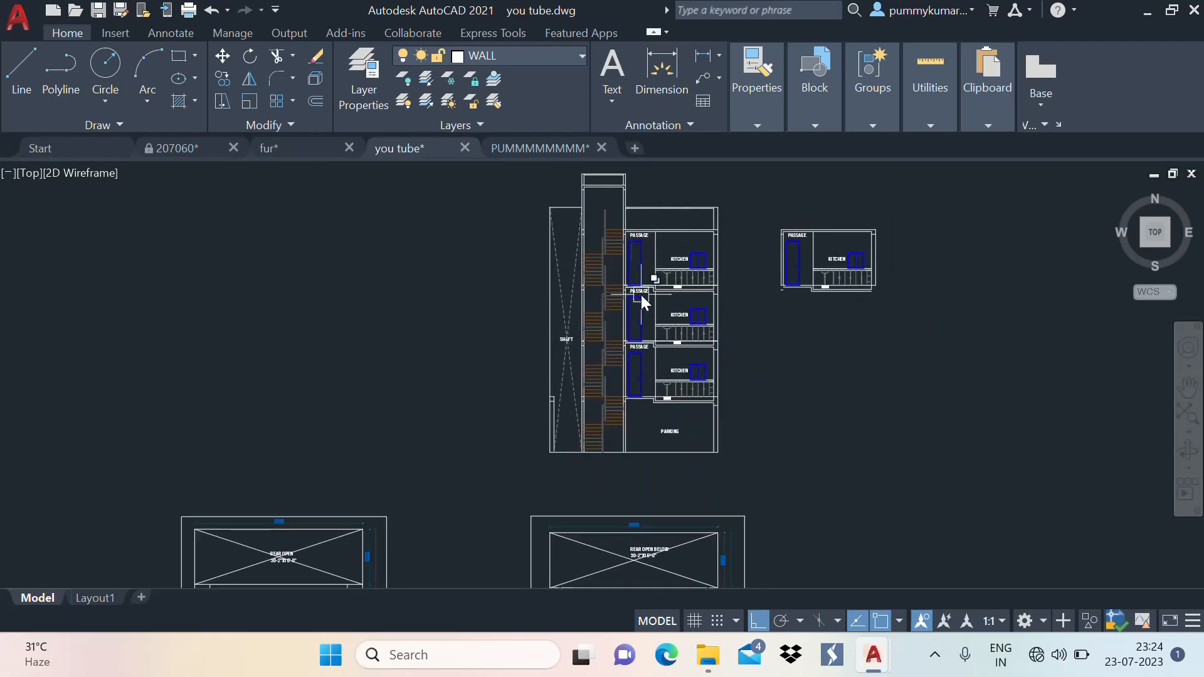
pyautogui.scroll(1, 620, 296)
pyautogui.scroll(1, 659, 309)
pyautogui.scroll(1, 665, 351)
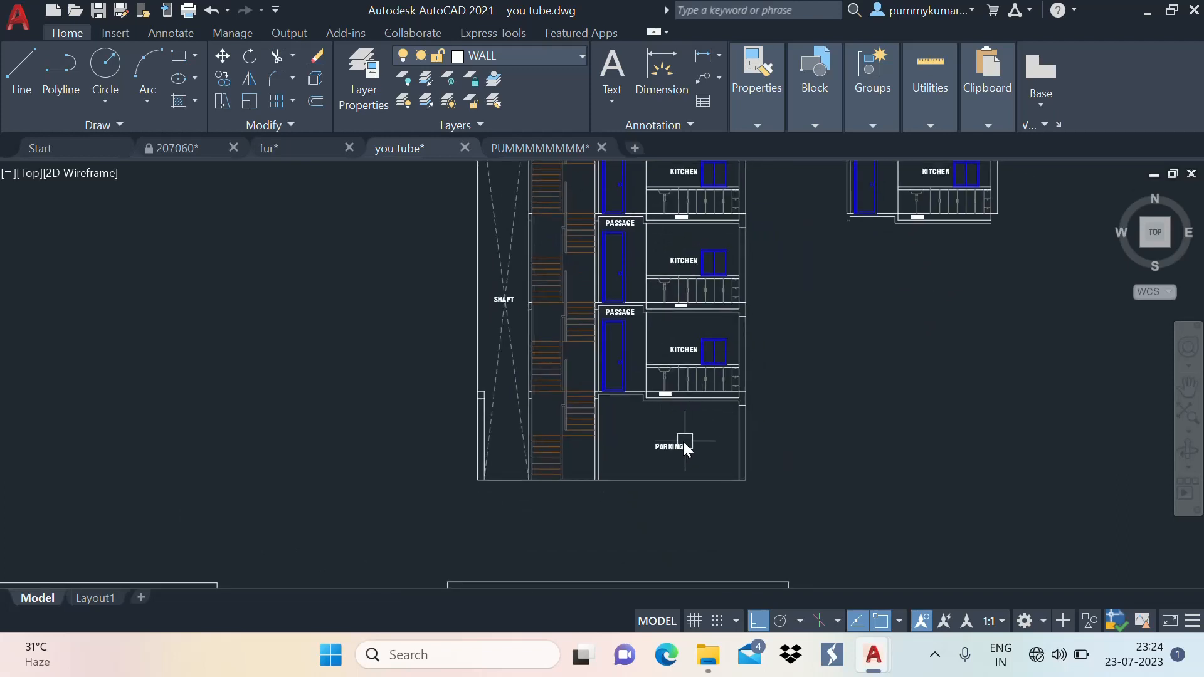
pyautogui.moveTo(592, 310); pyautogui.dragTo(634, 415, button='middle')
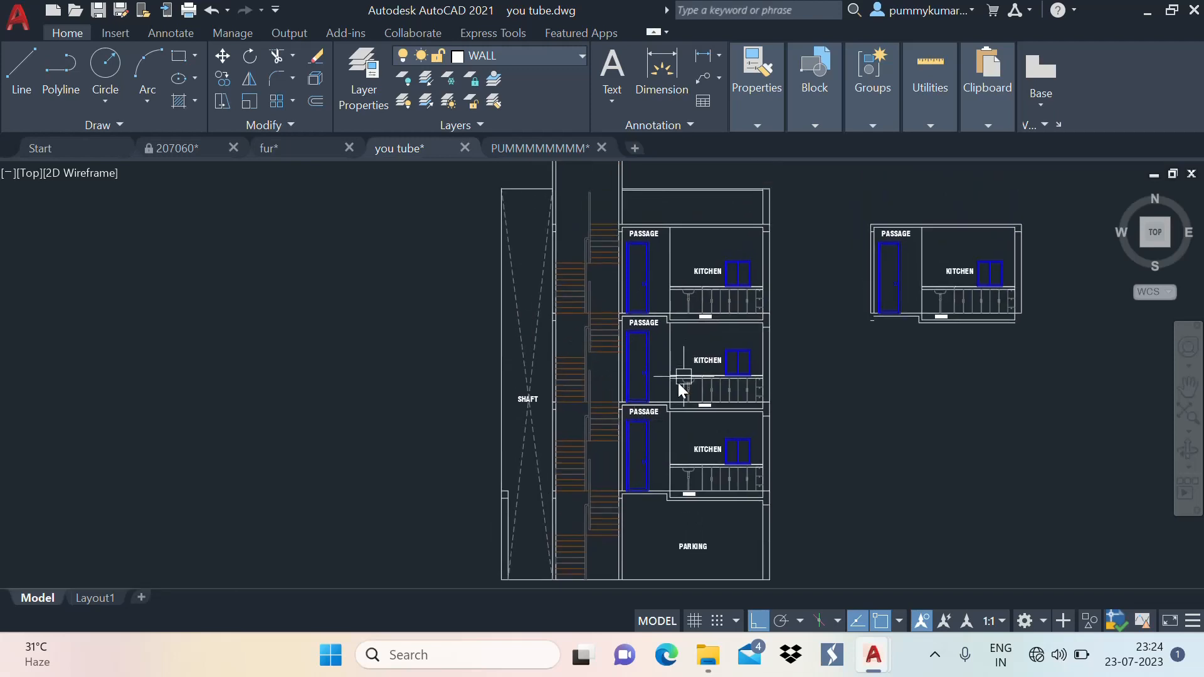
pyautogui.moveTo(591, 231); pyautogui.dragTo(615, 279, button='middle')
pyautogui.scroll(1, 633, 201)
pyautogui.moveTo(634, 201); pyautogui.dragTo(610, 267, button='middle')
pyautogui.scroll(-2, 621, 250)
pyautogui.scroll(2, 648, 320)
pyautogui.scroll(2, 638, 306)
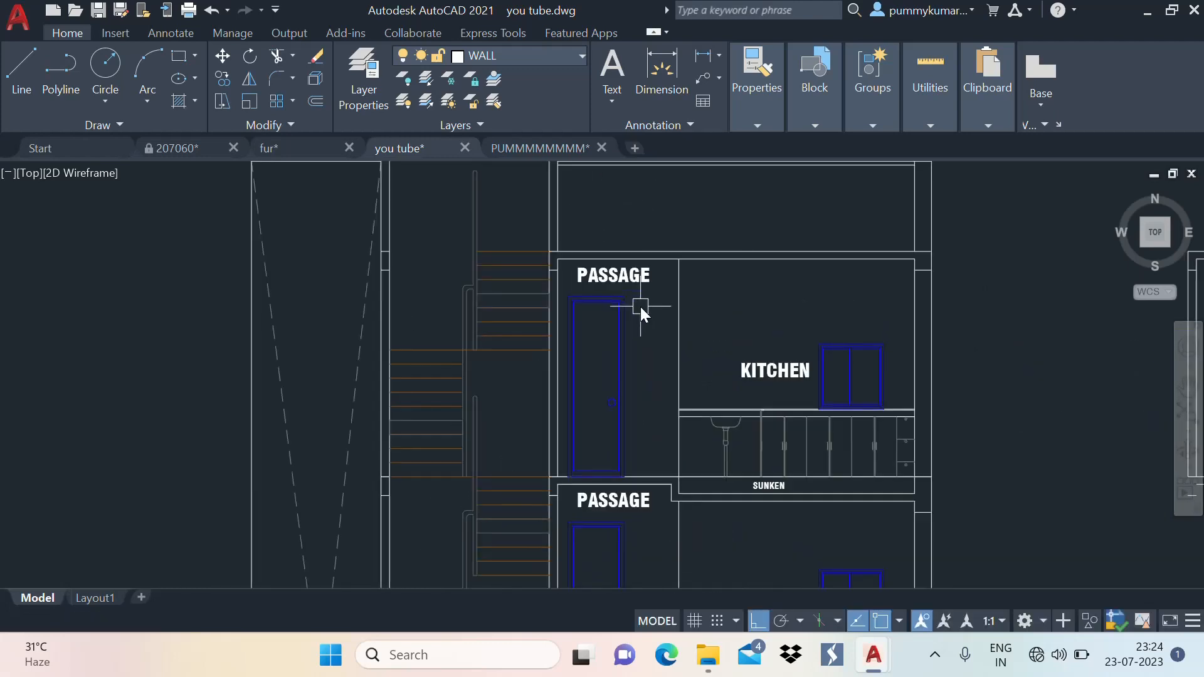
# Copy the top floor's PASSAGE label straight up onto the terrace and change the copy's text to TERRACE
pyautogui.write('co')
pyautogui.press('space')
pyautogui.click(649, 276)
pyautogui.press('space')
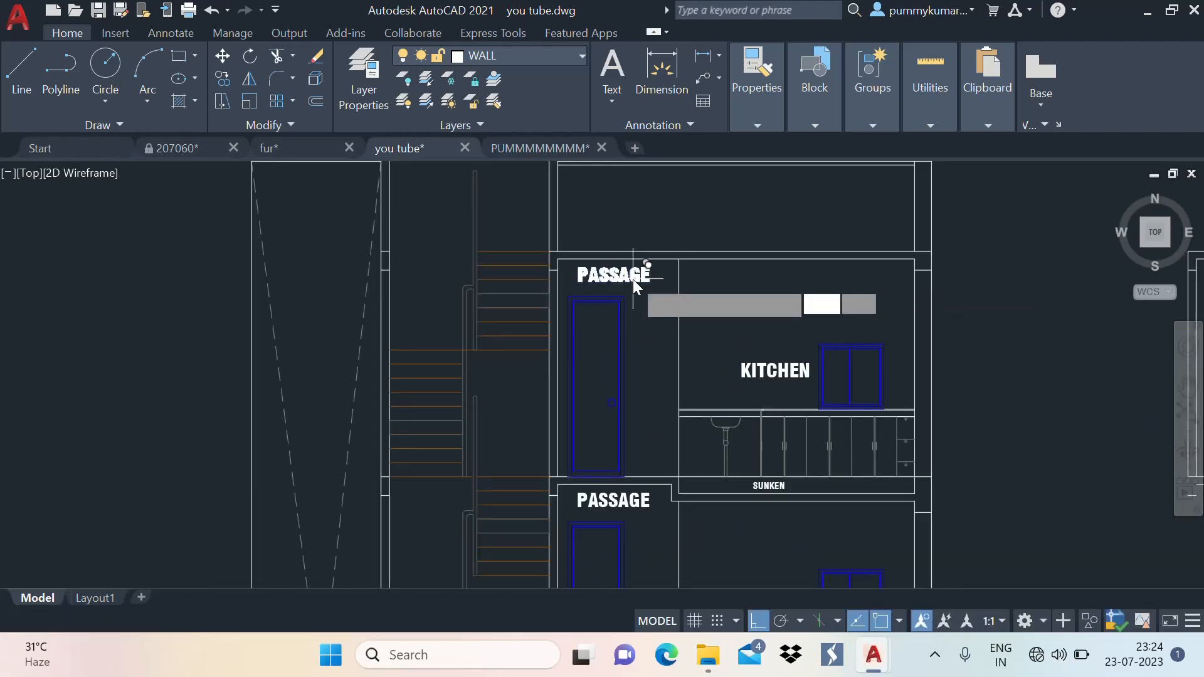
pyautogui.click(633, 280)
pyautogui.click(632, 217)
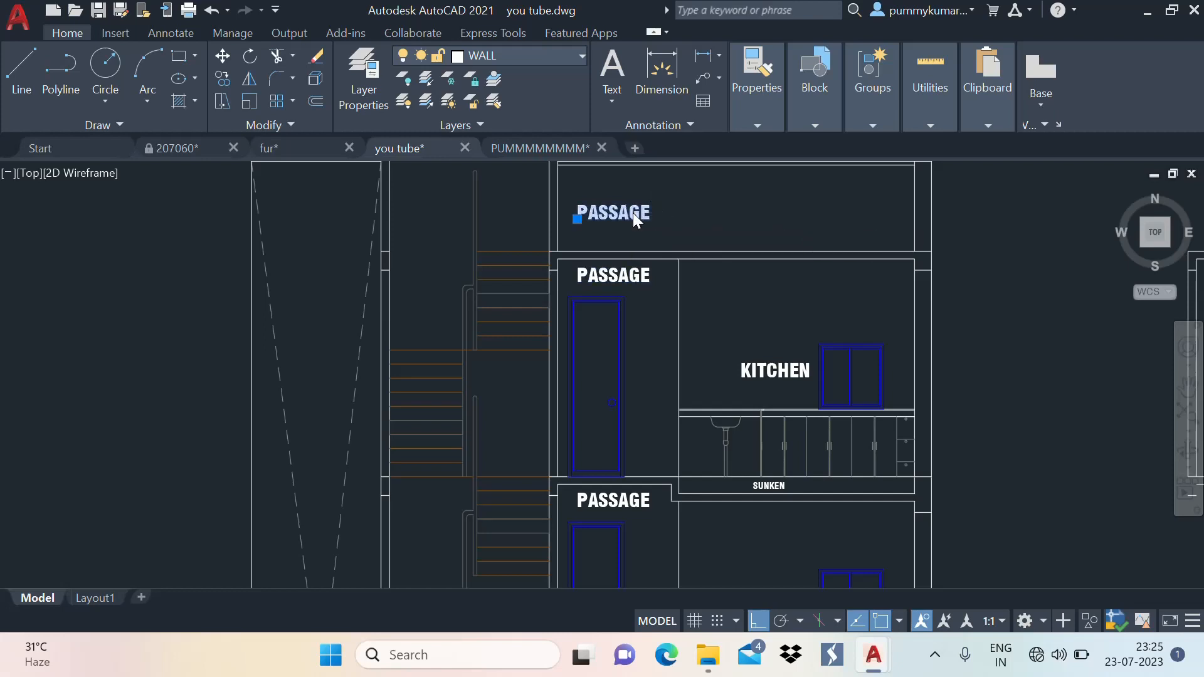
pyautogui.doubleClick(597, 218)
pyautogui.write('TERRACE')
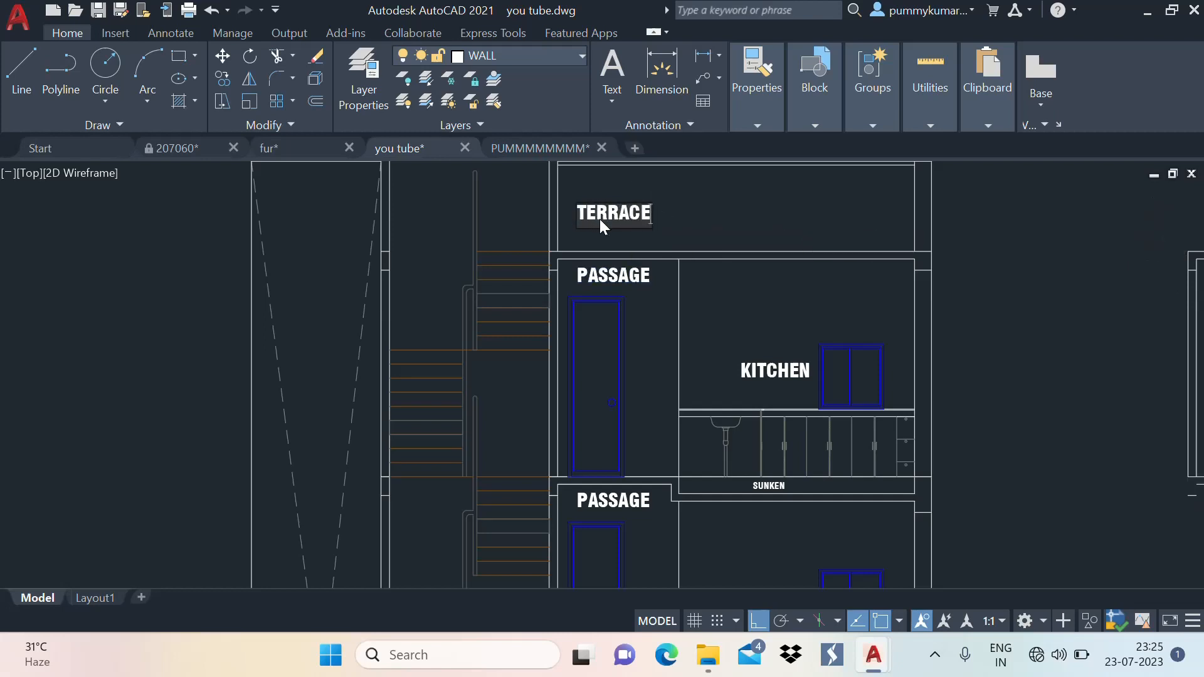
pyautogui.press('Return')
# With ortho on, draw a leader from the 4'-0" HT. PARAPET note sideways and up to the terrace parapet's coping line
pyautogui.scroll(4, 599, 219)
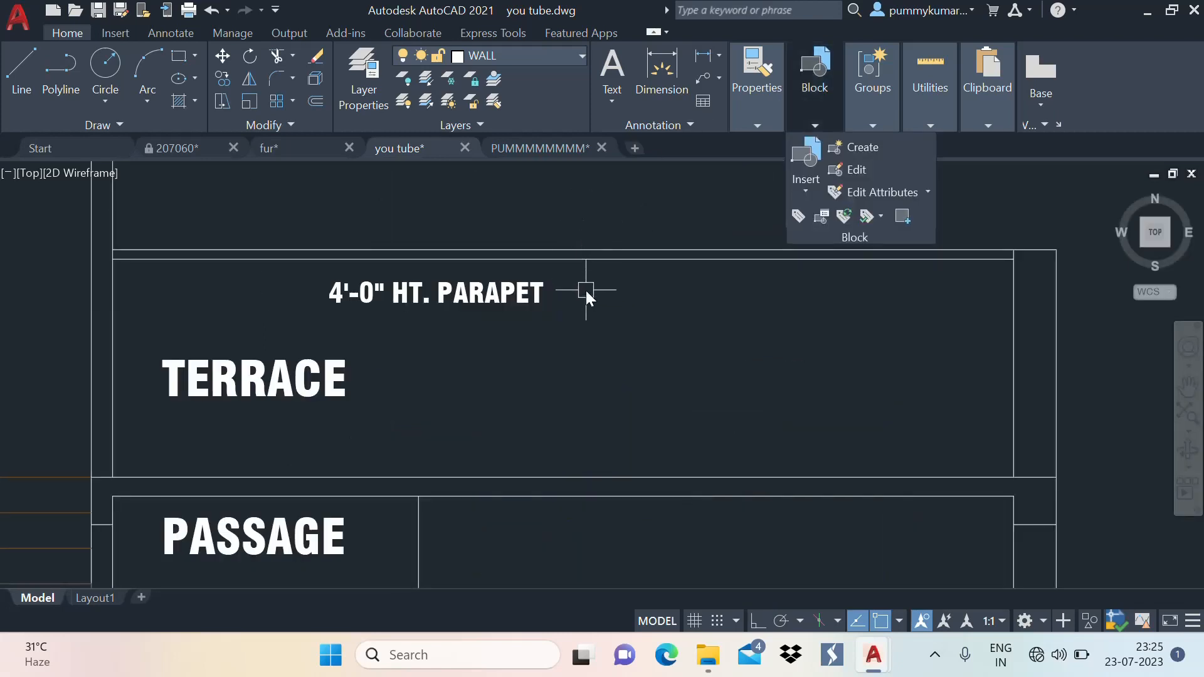
pyautogui.write('l')
pyautogui.press('space')
pyautogui.scroll(2, 581, 290)
pyautogui.click(550, 297)
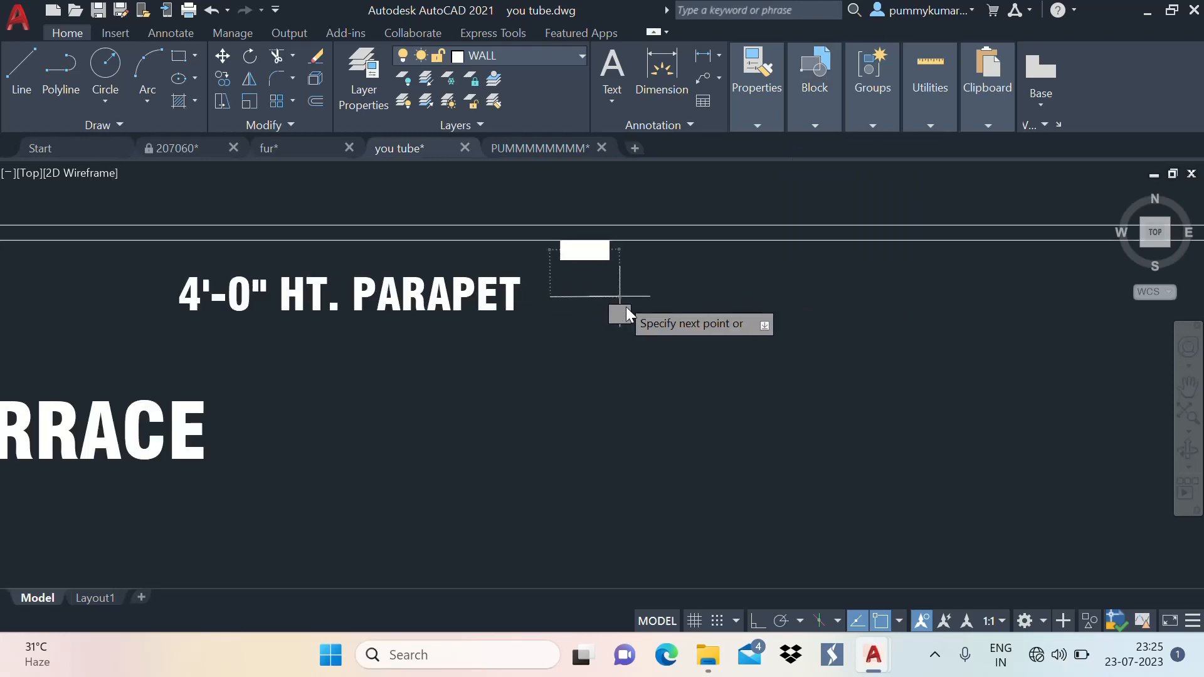
pyautogui.click(757, 621)
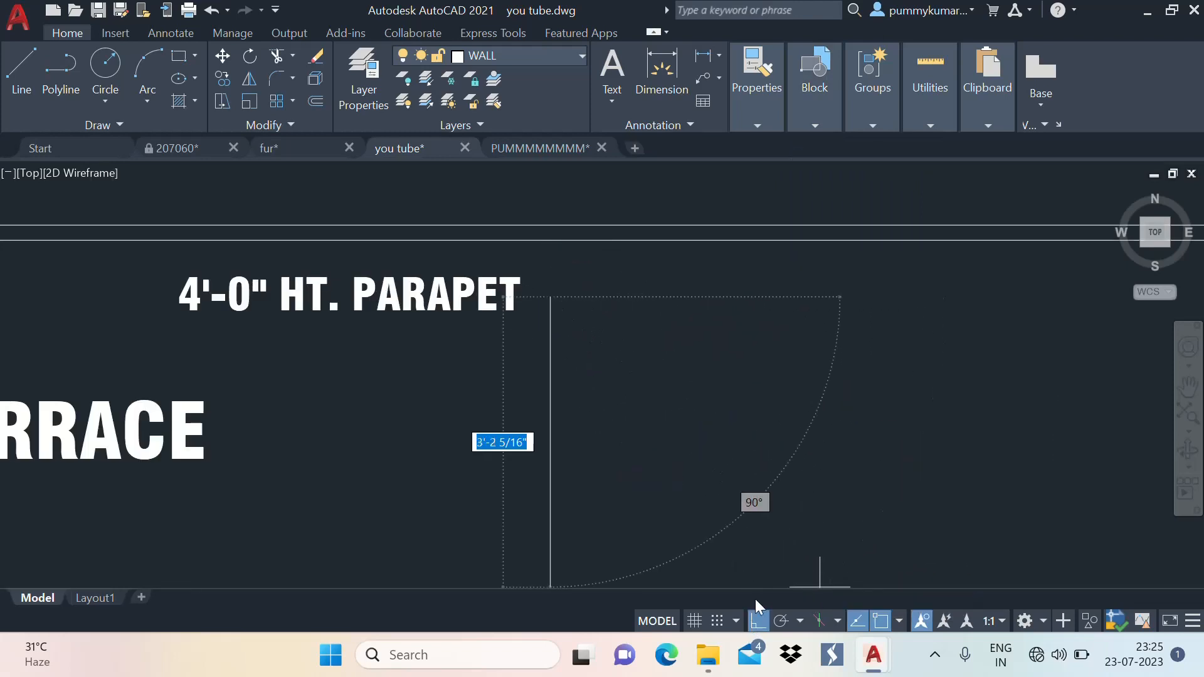
pyautogui.click(777, 358)
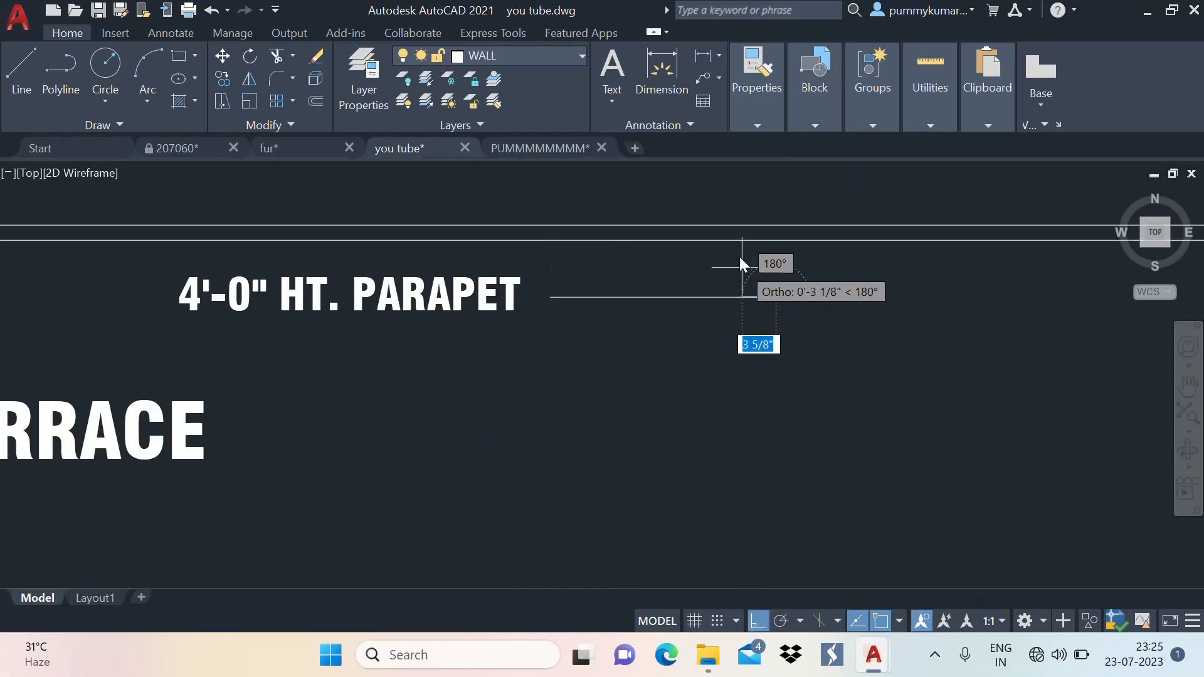
pyautogui.click(771, 242)
pyautogui.press('space')
# Try to copy the 4'-0" HT. PARAPET note with its leader to the stair enclosure's roof parapet
pyautogui.scroll(-2, 739, 286)
pyautogui.scroll(1, 670, 283)
pyautogui.moveTo(670, 283); pyautogui.dragTo(695, 230, button='middle')
pyautogui.scroll(-2, 680, 249)
pyautogui.scroll(2, 718, 261)
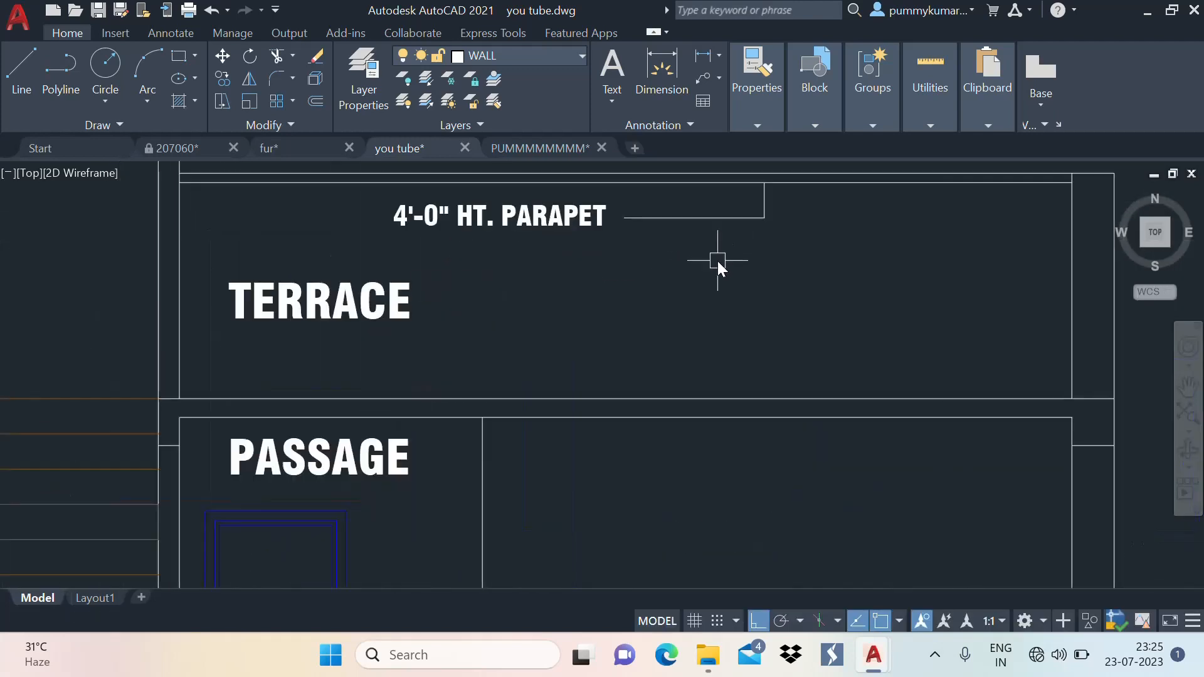
pyautogui.click(803, 237)
pyautogui.click(533, 208)
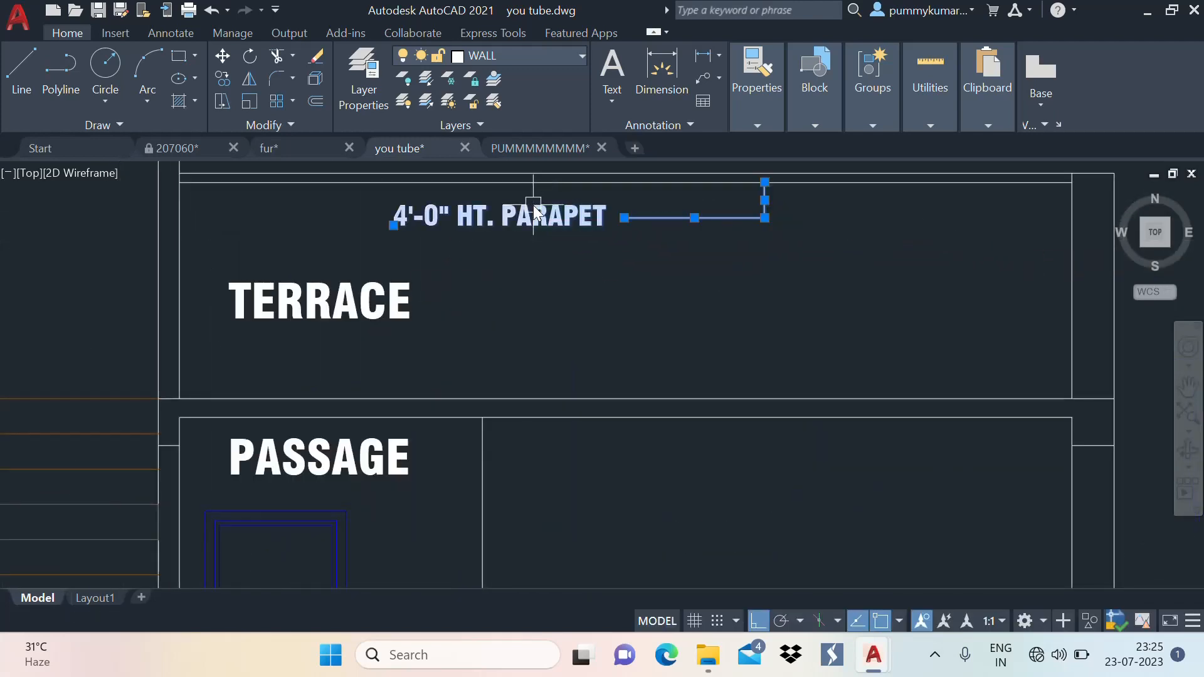
pyautogui.write('co')
pyautogui.press('Return')
pyautogui.click(765, 182)
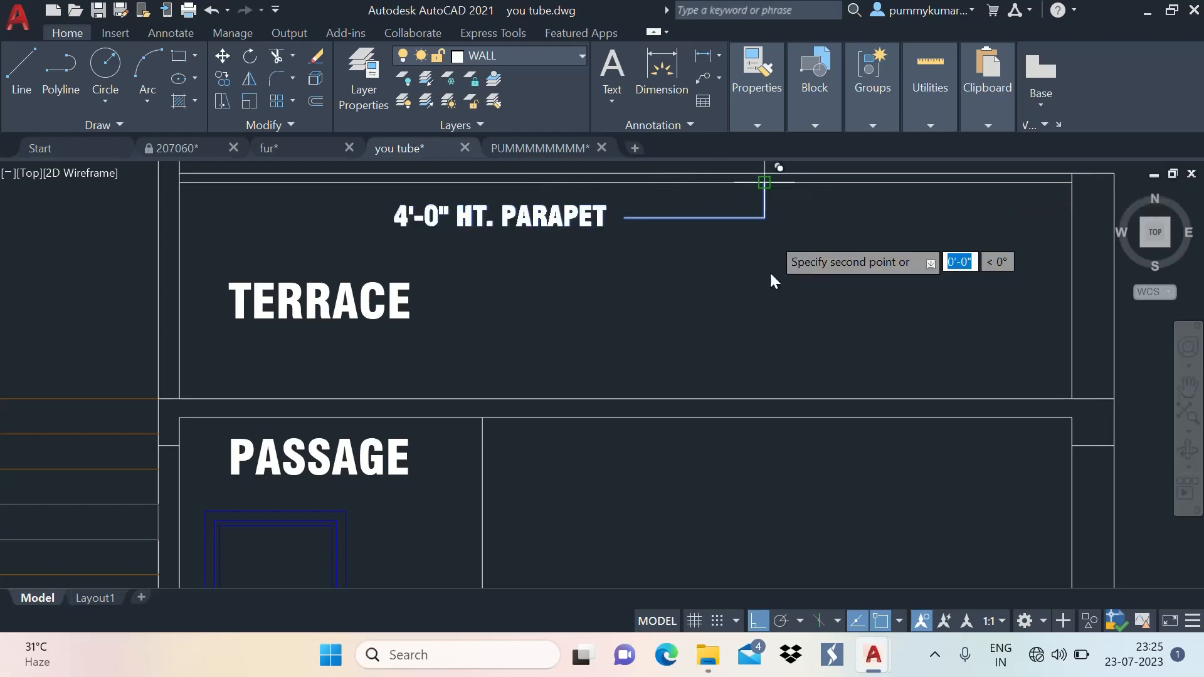
pyautogui.scroll(-4, 709, 276)
pyautogui.scroll(2, 612, 227)
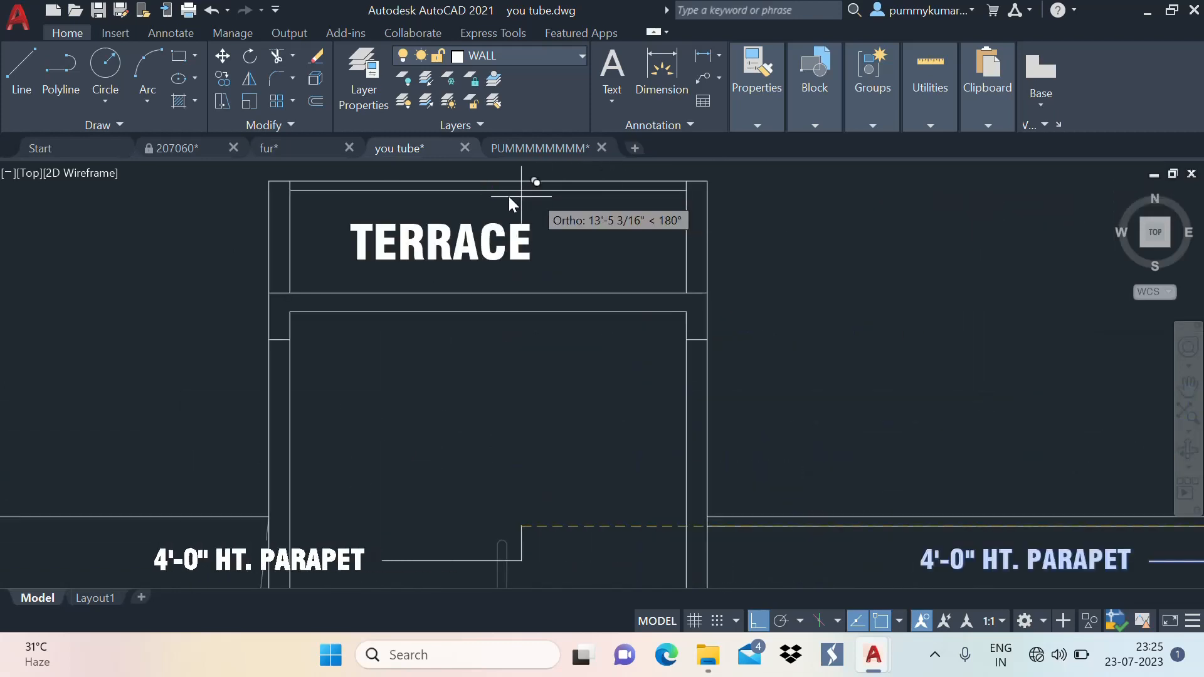
pyautogui.click(495, 190)
pyautogui.scroll(2, 441, 216)
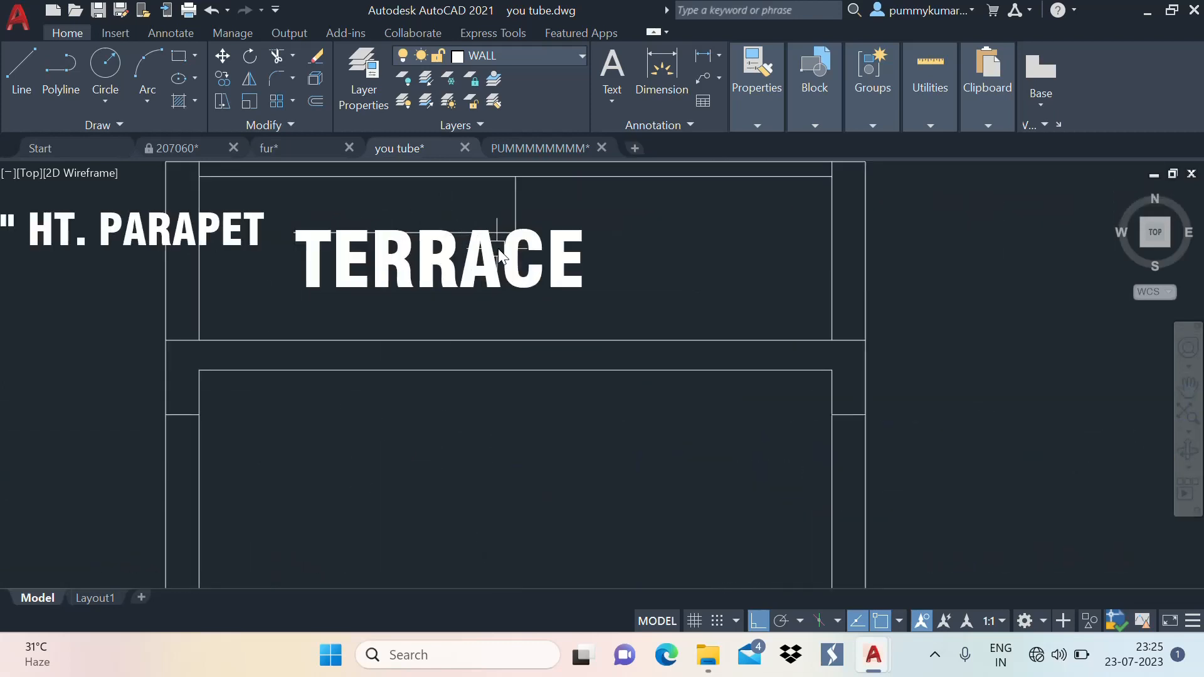
pyautogui.hotkey('ctrl', 'z')
pyautogui.hotkey('ctrl', 'z')
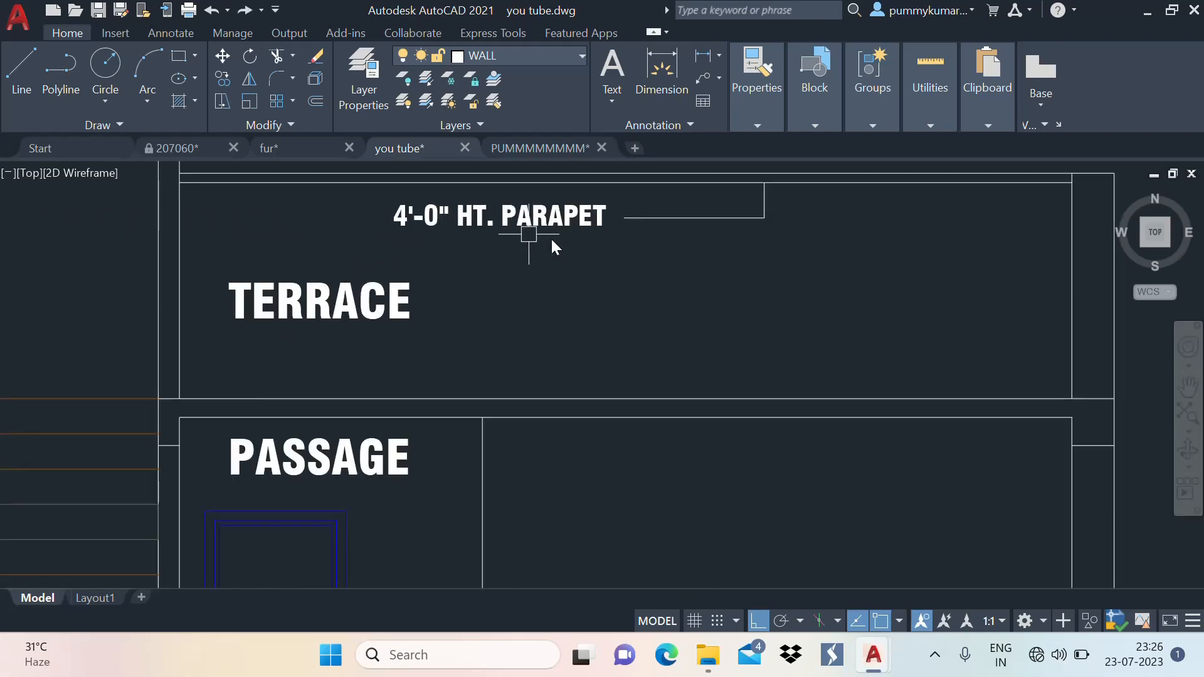
# Check the labels on the floors, the terrace and the stair enclosure for missing annotations
pyautogui.scroll(-6, 564, 243)
pyautogui.scroll(2, 564, 244)
pyautogui.scroll(-6, 566, 245)
pyautogui.moveTo(556, 284); pyautogui.dragTo(561, 340, button='middle')
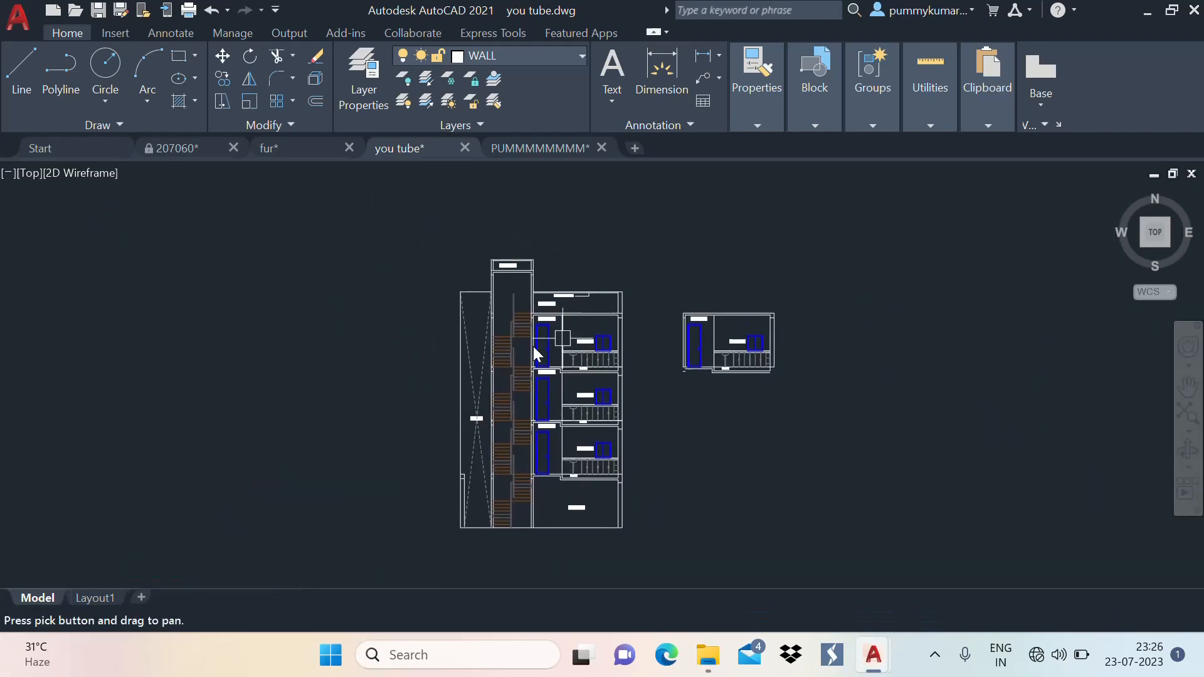
pyautogui.scroll(2, 526, 332)
pyautogui.scroll(2, 612, 298)
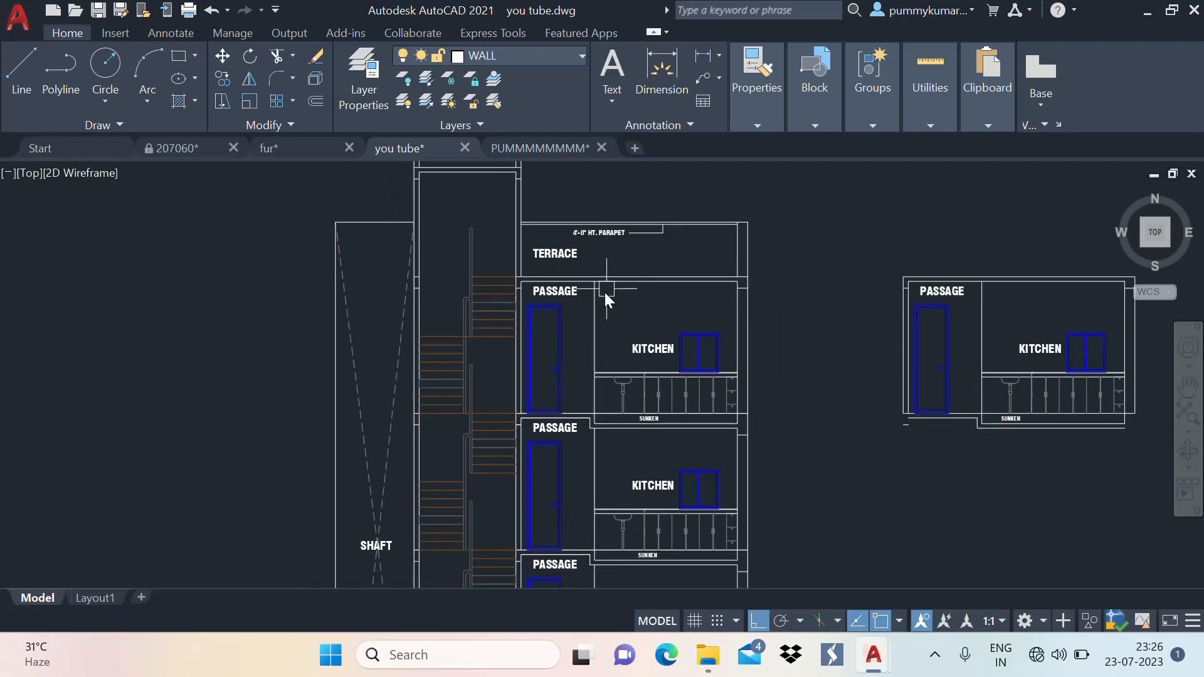
pyautogui.scroll(-2, 710, 272)
pyautogui.scroll(-1, 656, 329)
pyautogui.scroll(-1, 555, 336)
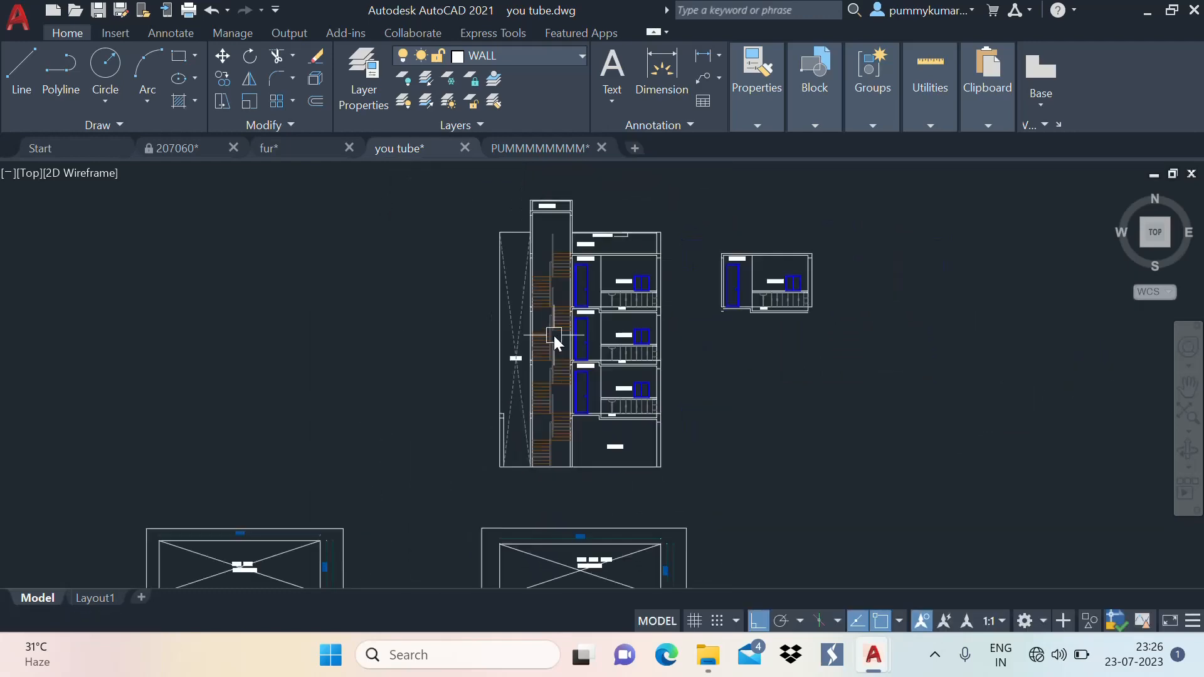
pyautogui.scroll(3, 554, 306)
pyautogui.scroll(-2, 585, 270)
pyautogui.moveTo(589, 344); pyautogui.dragTo(595, 371, button='middle')
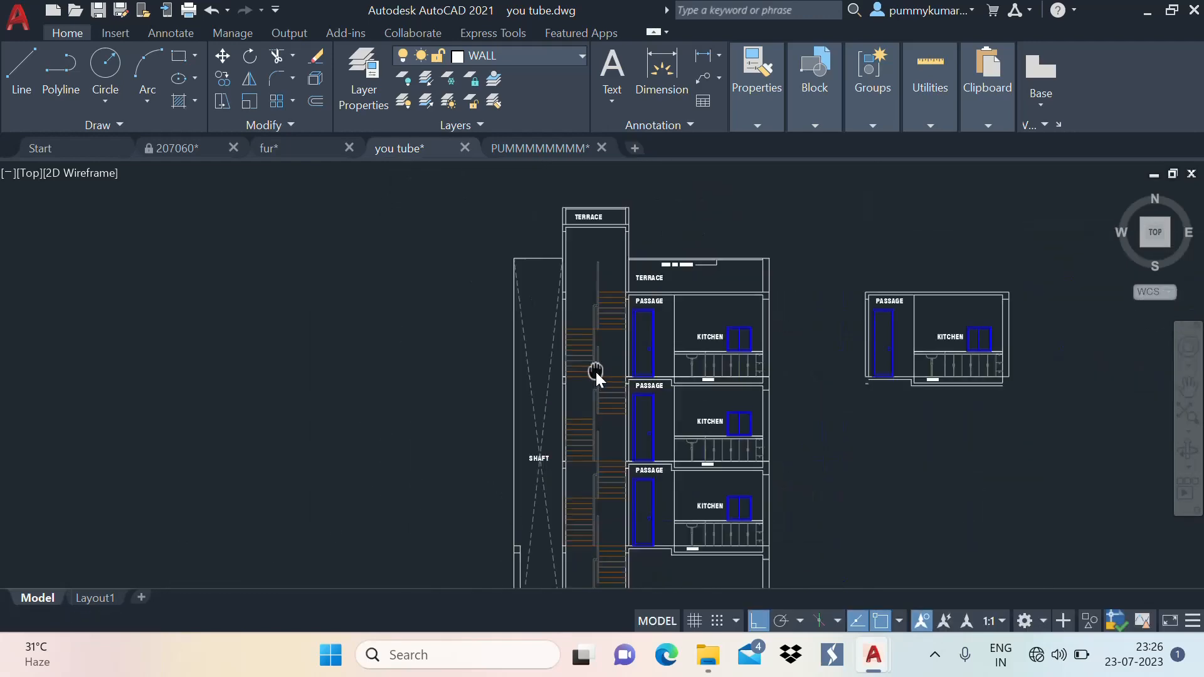
# Copy the stair enclosure's roof label TERRACE down inside the enclosure and change the copy's text to MUMTY
pyautogui.write('co')
pyautogui.press('space')
pyautogui.scroll(3, 606, 232)
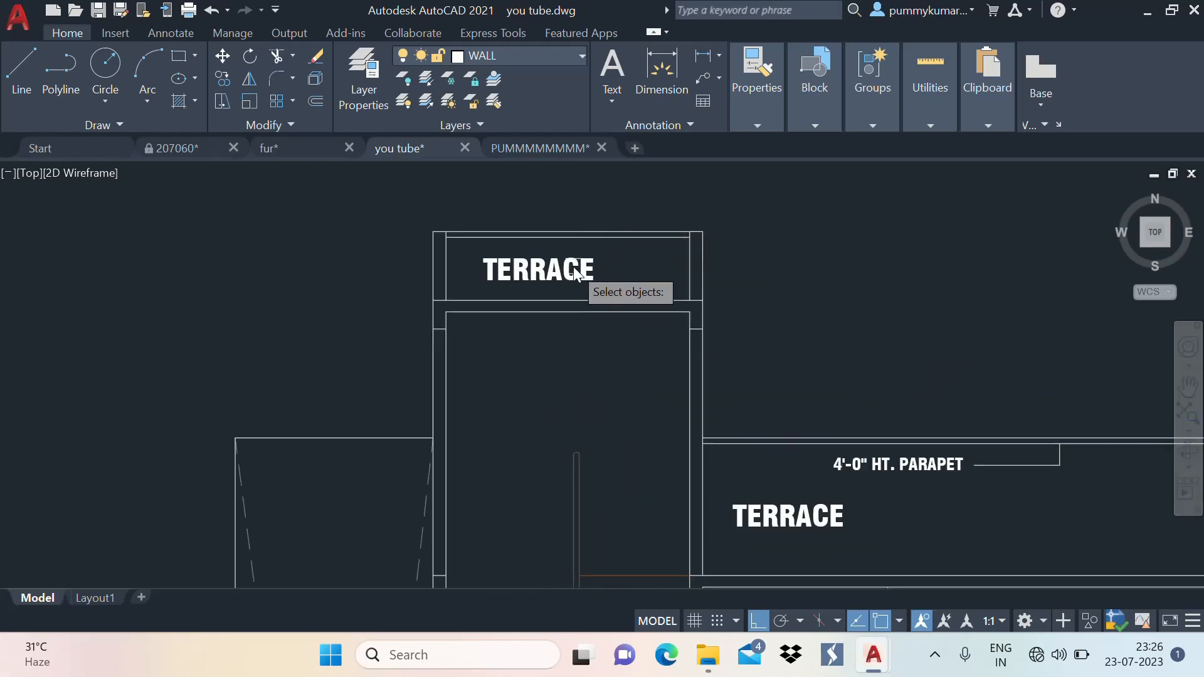
pyautogui.click(564, 268)
pyautogui.press('space')
pyautogui.click(563, 267)
pyautogui.click(557, 394)
pyautogui.press('space')
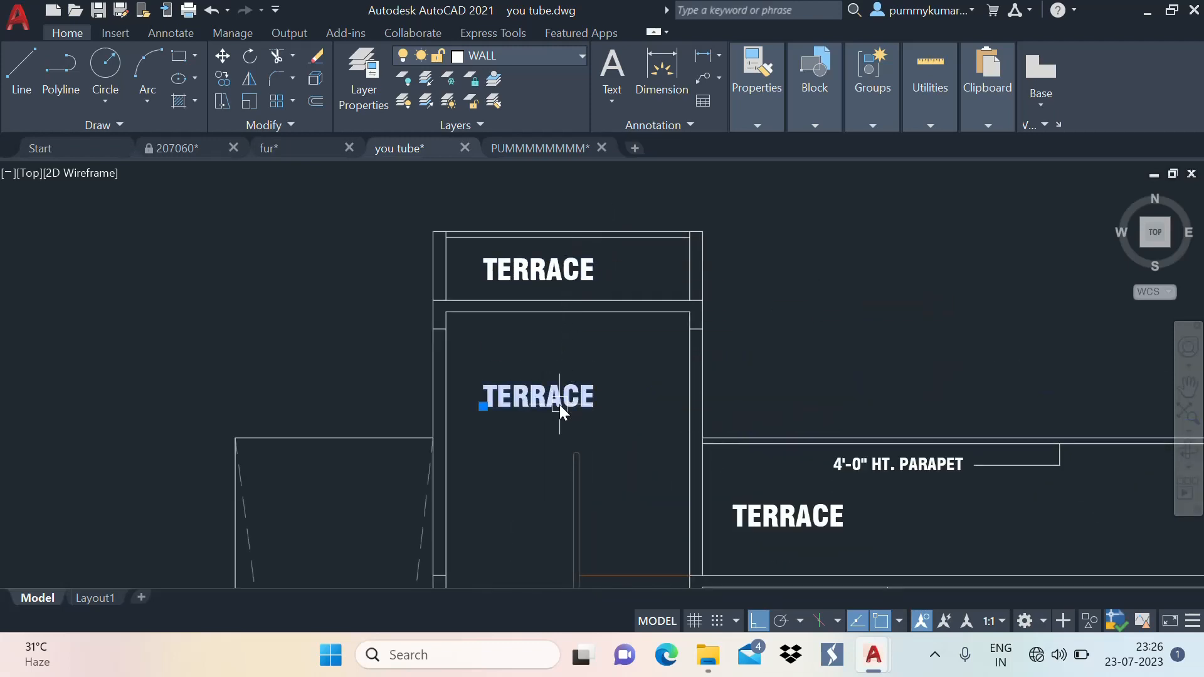
pyautogui.doubleClick(559, 404)
pyautogui.write('MUM')
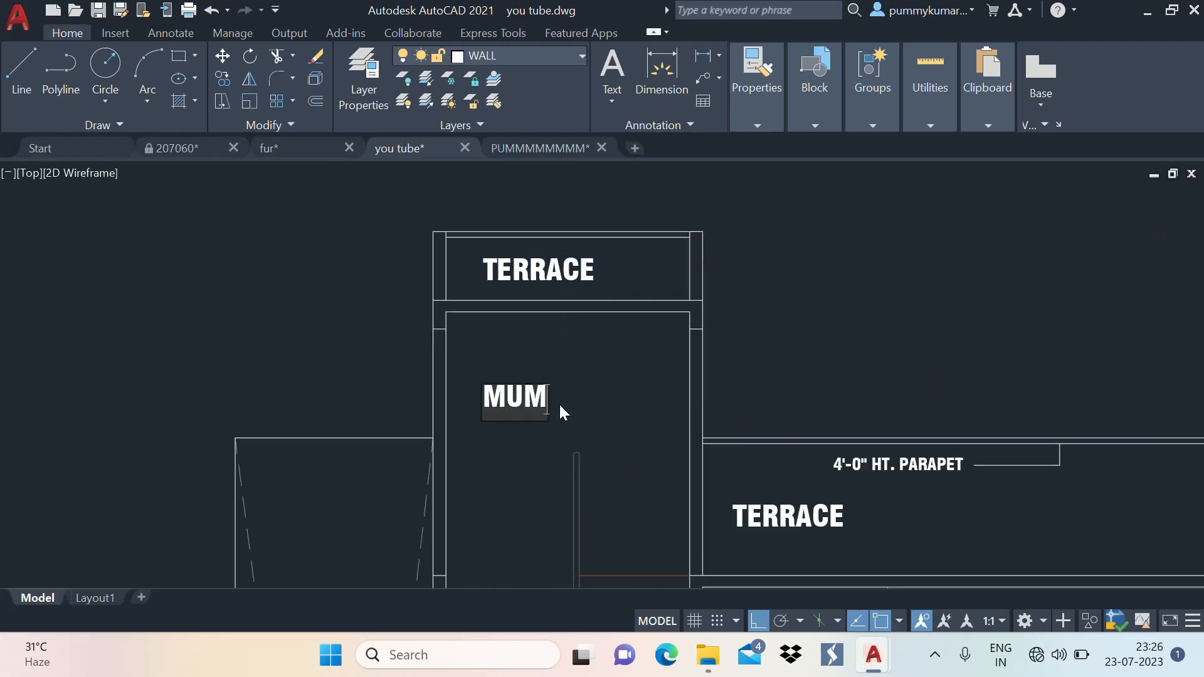
pyautogui.write('TY')
pyautogui.press('Return')
# Examine the stair's tread, width and riser note in the PUMMMMMMM drawing's model space and return to the you tube drawing
pyautogui.scroll(-5, 627, 376)
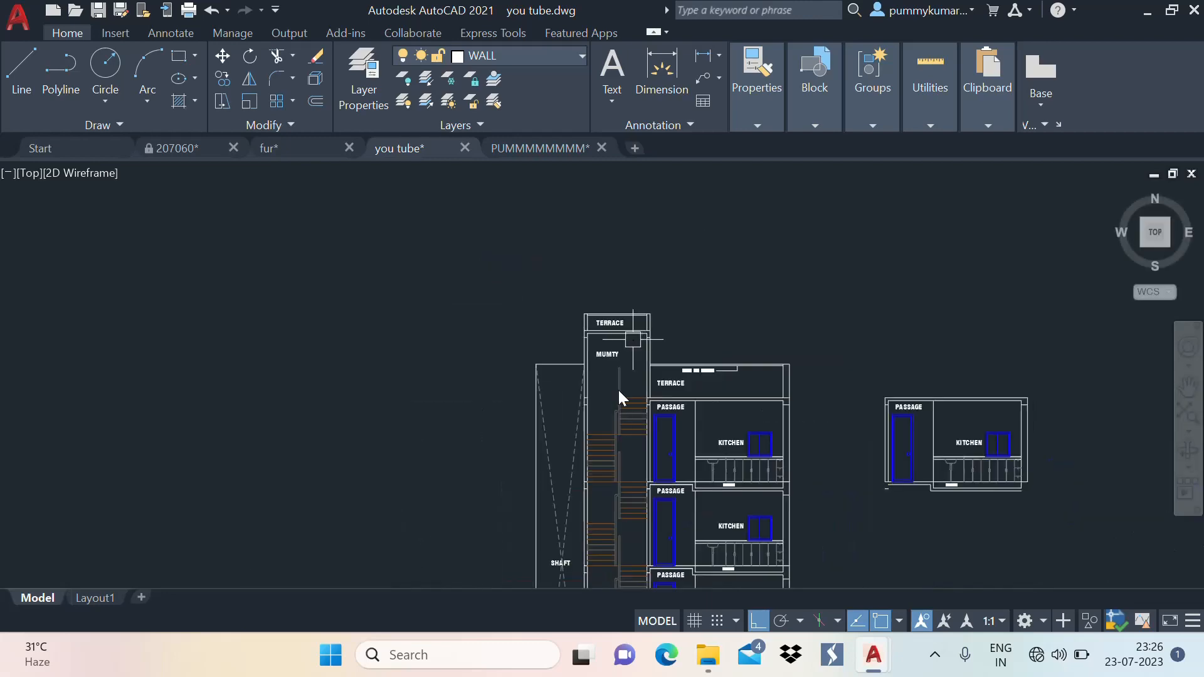
pyautogui.scroll(6, 603, 427)
pyautogui.scroll(-2, 611, 464)
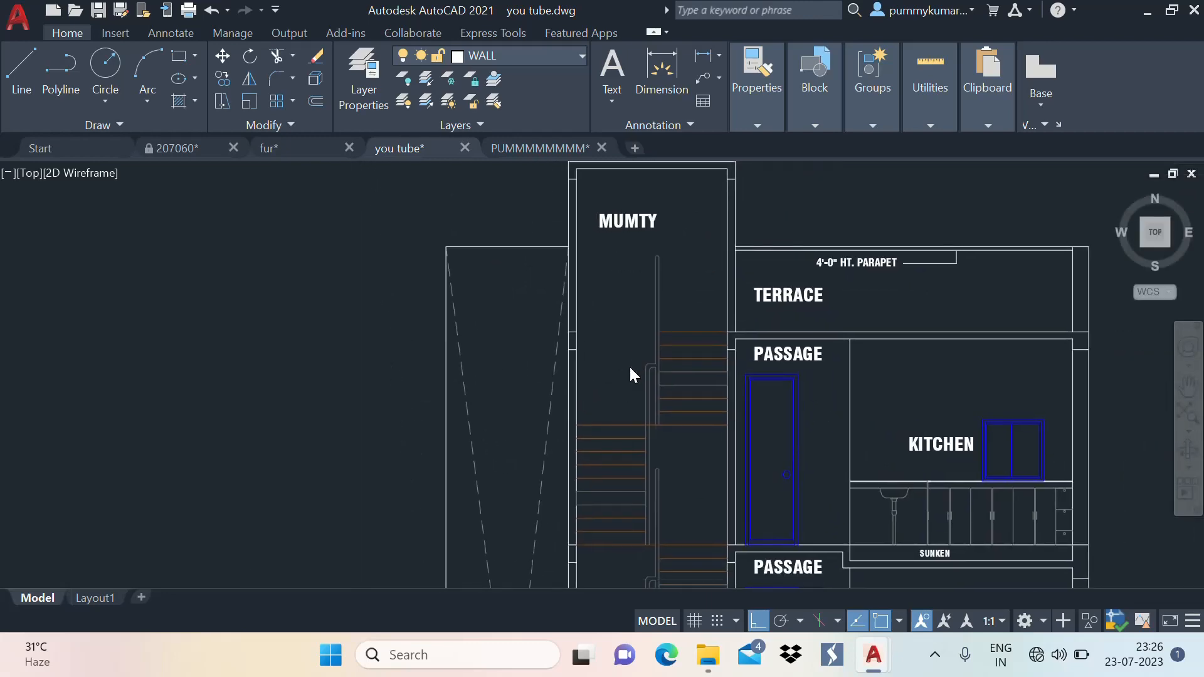
pyautogui.scroll(2, 629, 365)
pyautogui.scroll(-2, 601, 285)
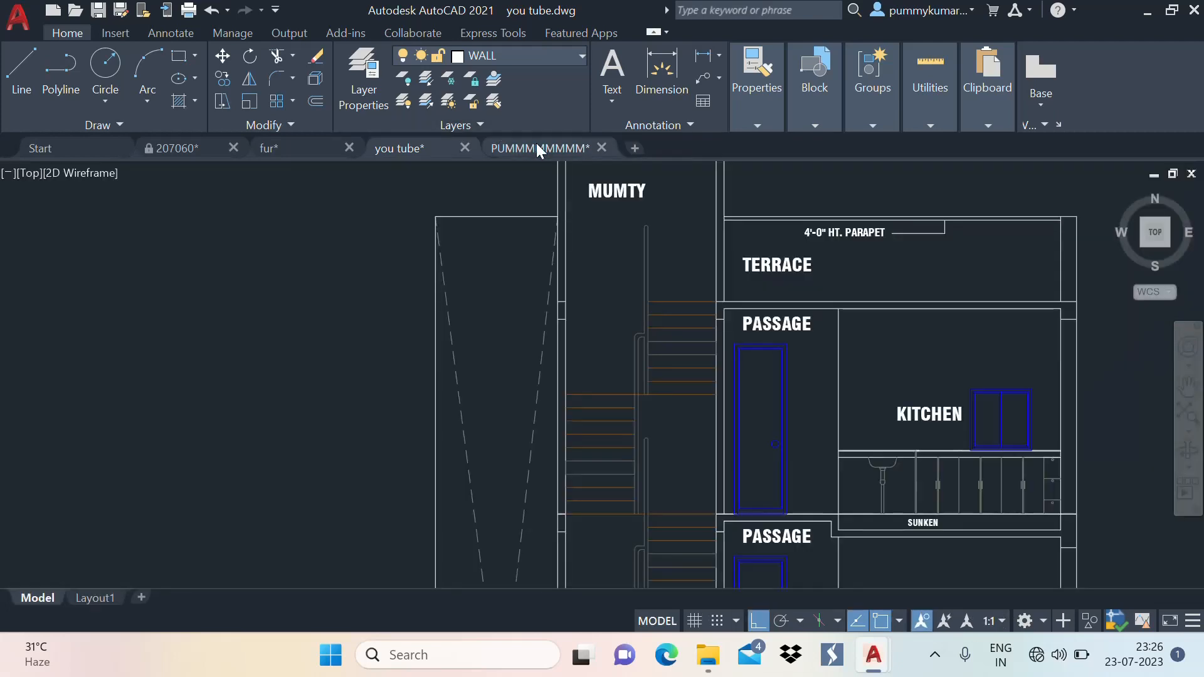
pyautogui.click(536, 148)
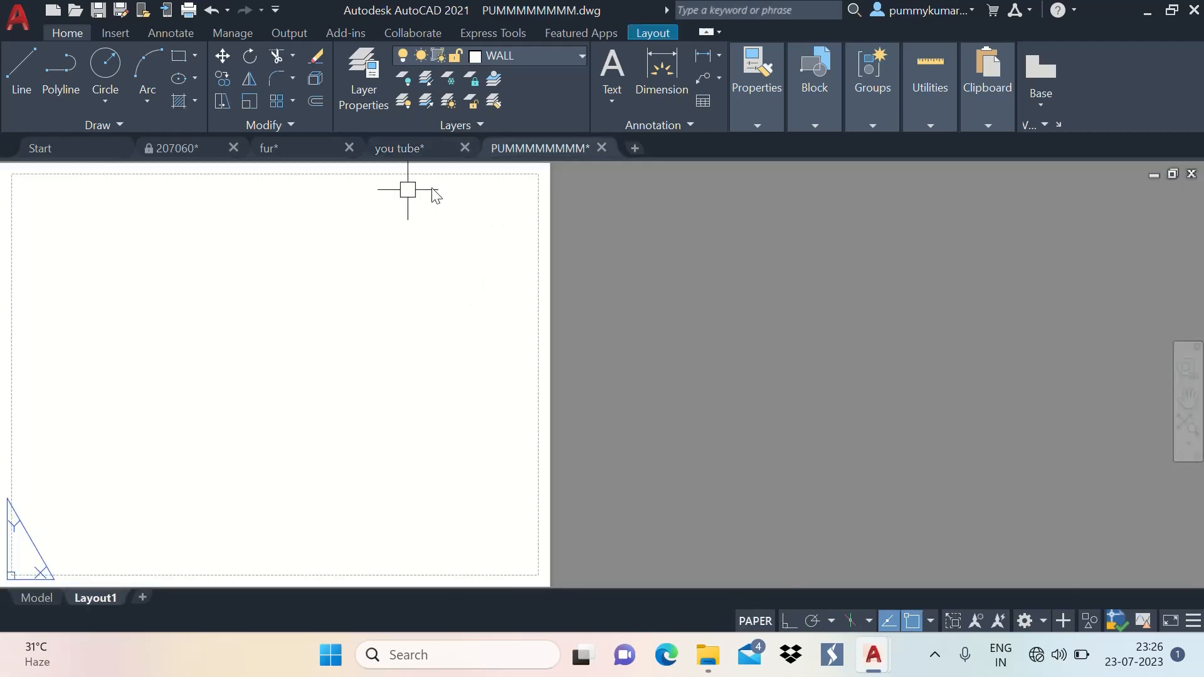
pyautogui.moveTo(541, 150)
pyautogui.click(490, 235)
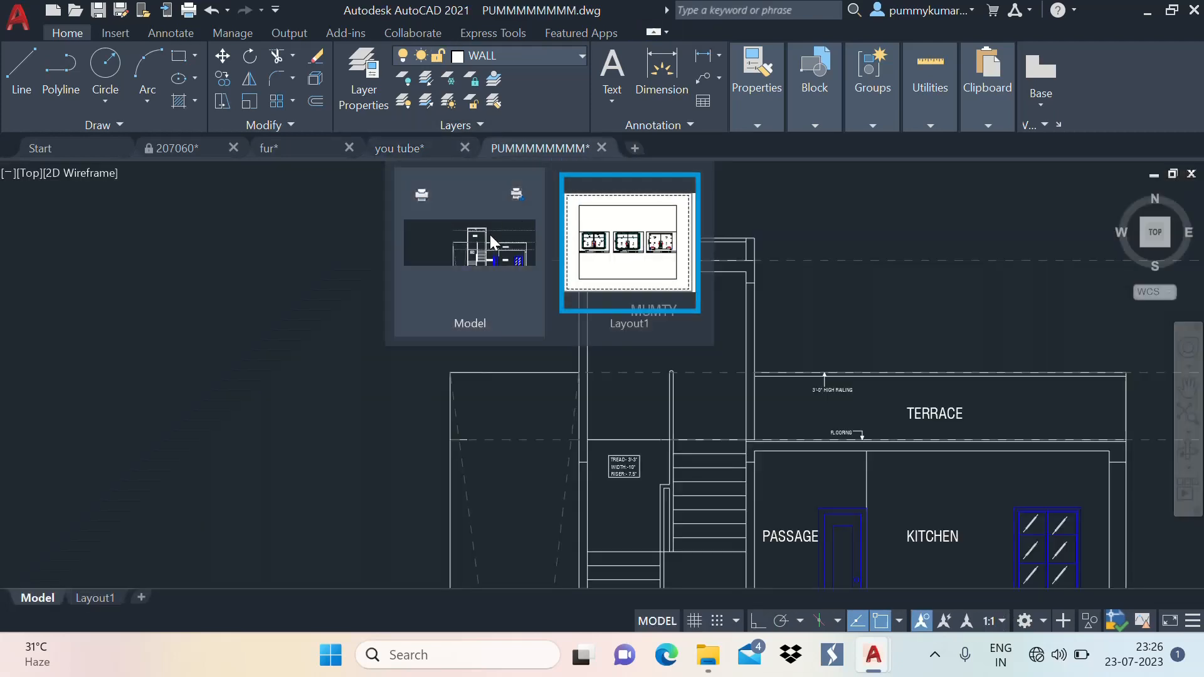
pyautogui.scroll(5, 603, 428)
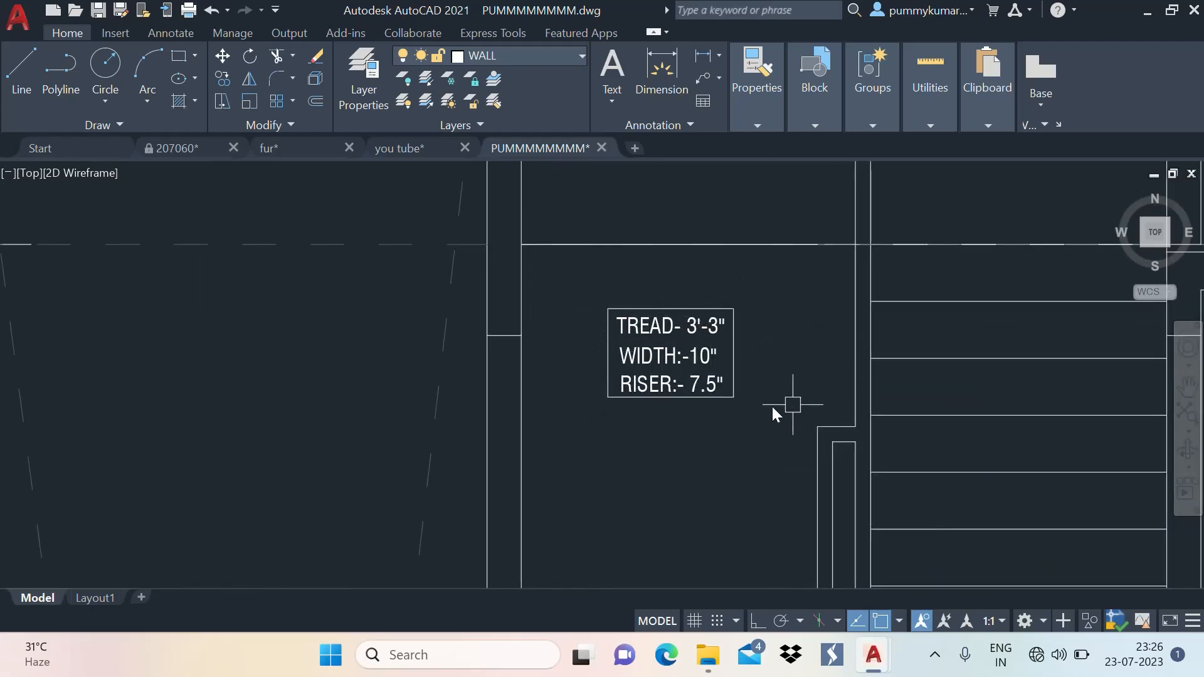
pyautogui.scroll(-5, 599, 344)
pyautogui.scroll(2, 599, 344)
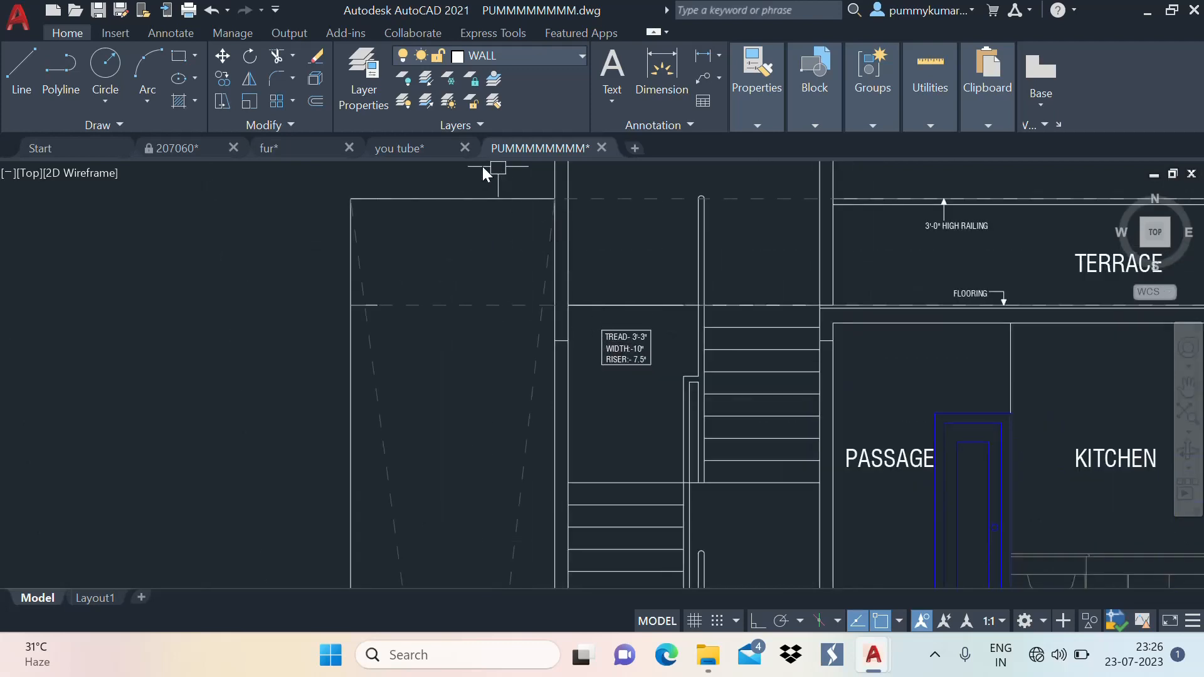
pyautogui.click(421, 150)
pyautogui.scroll(2, 590, 310)
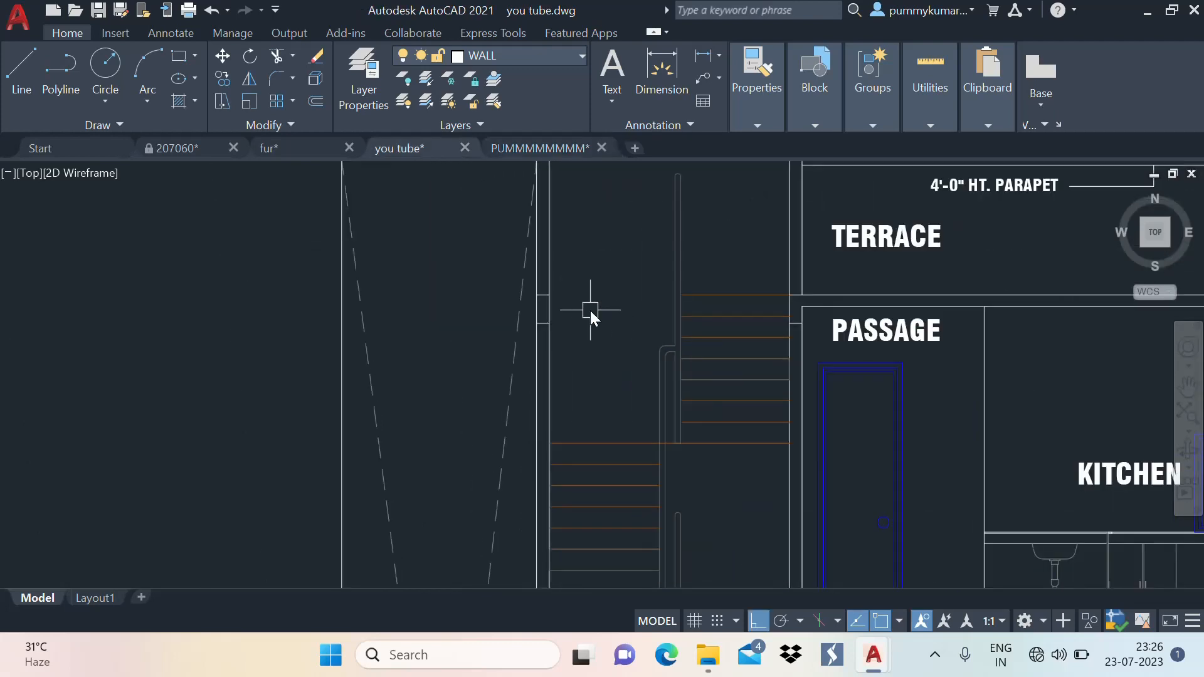
# Write a multiline note beside the top stair flight below MUMTY reading WIDTH-3'-3", RISER-7.5" and TREAD-10" on three lines
pyautogui.write('t')
pyautogui.press('Return')
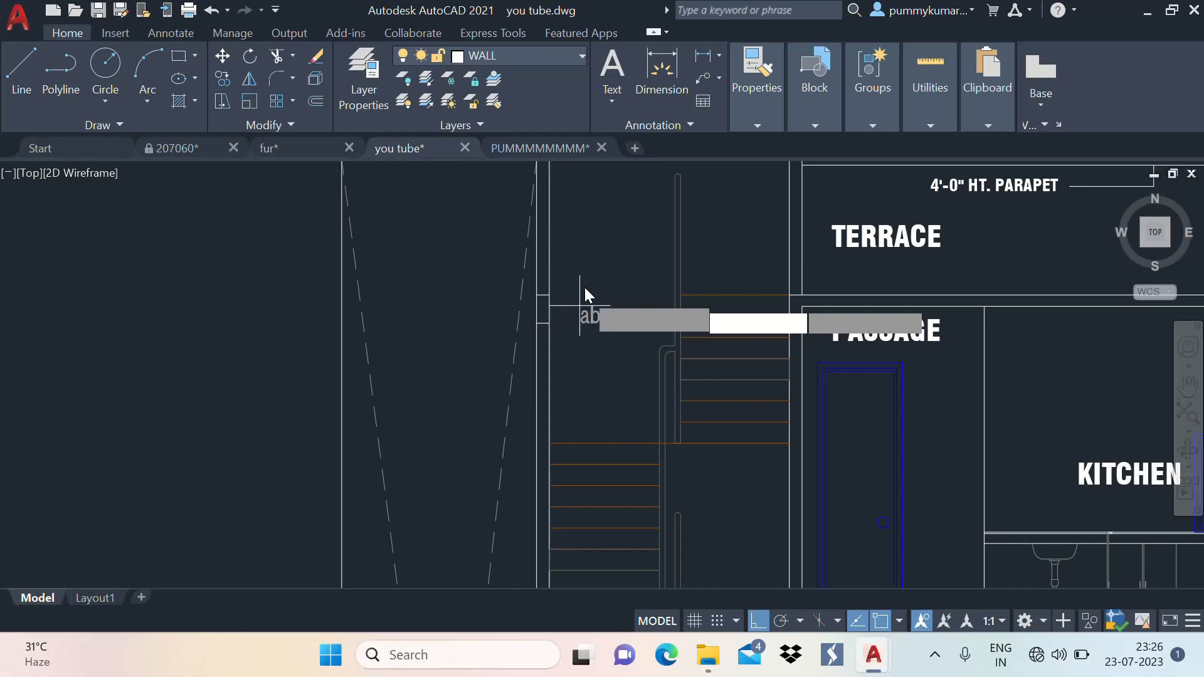
pyautogui.click(572, 258)
pyautogui.click(633, 318)
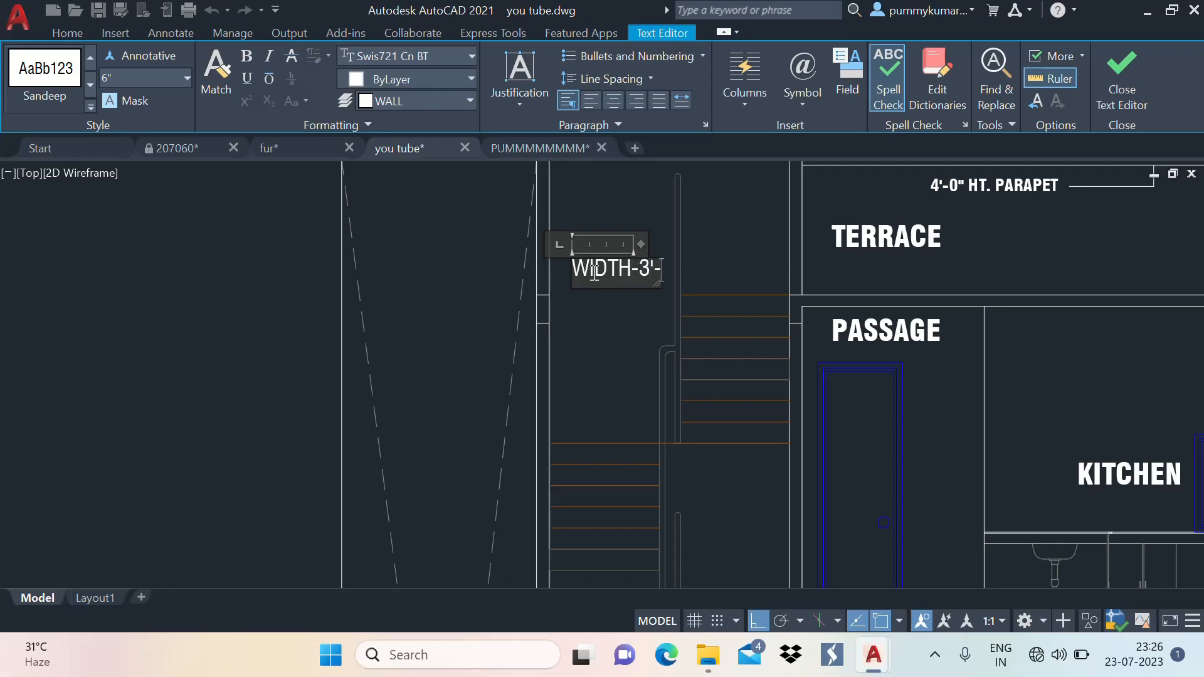
pyautogui.press('Return')
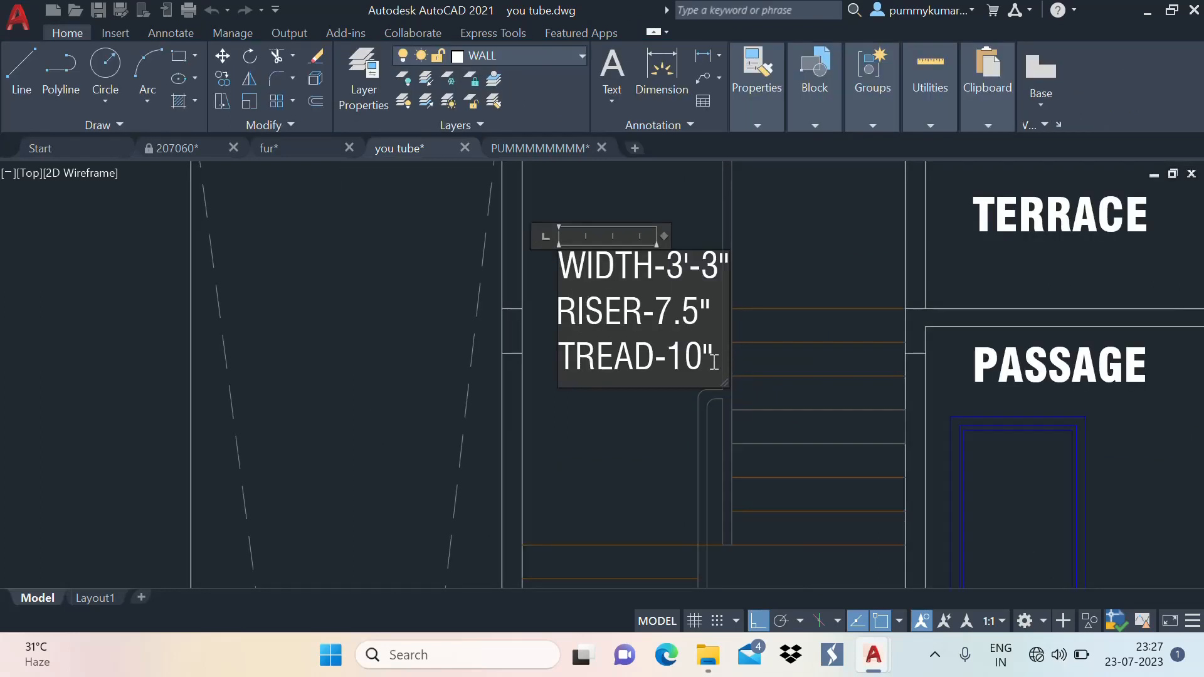
# Set the text height of the whole width, riser and tread note to 3" and finish editing it
pyautogui.moveTo(714, 361); pyautogui.dragTo(538, 241)
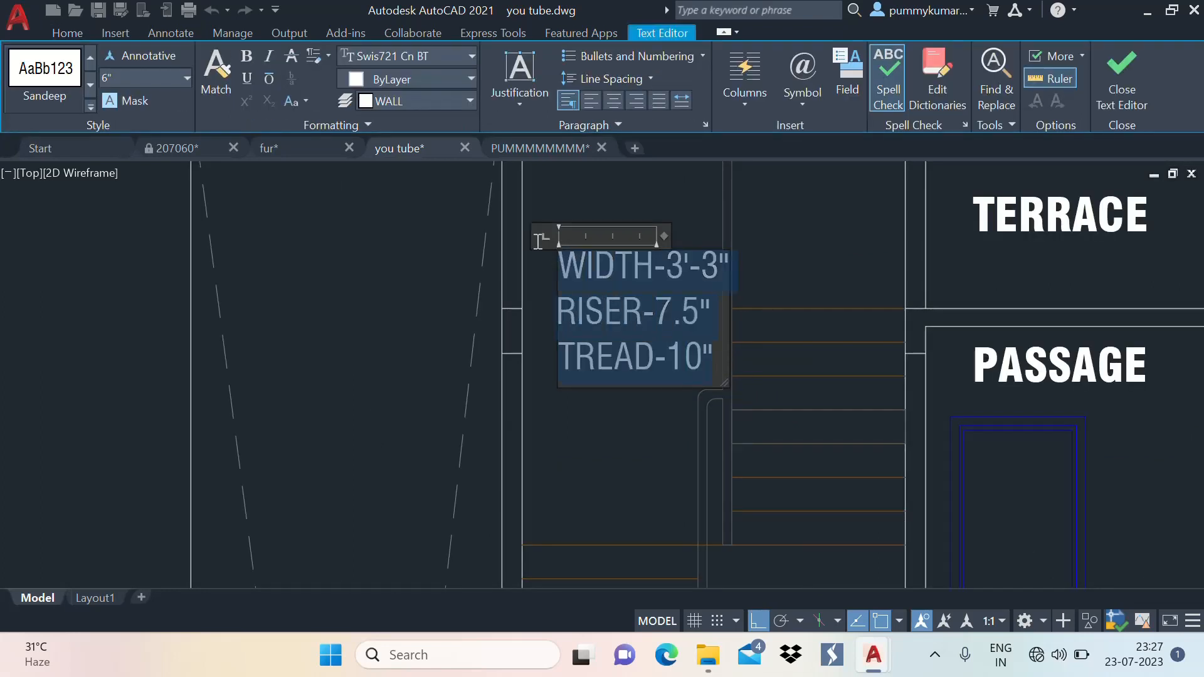
pyautogui.click(147, 78)
pyautogui.write('3"')
pyautogui.press('Return')
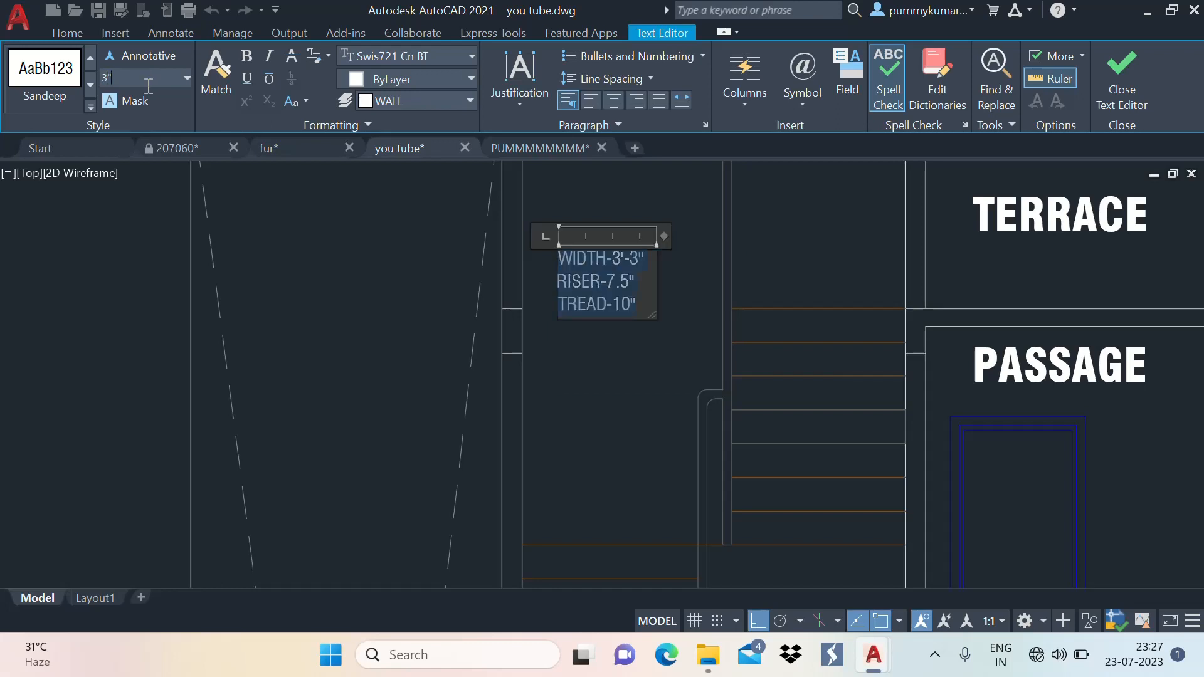
pyautogui.click(605, 372)
# Draw a rectangle as a frame closely around the WIDTH, RISER and TREAD note
pyautogui.scroll(-4, 646, 264)
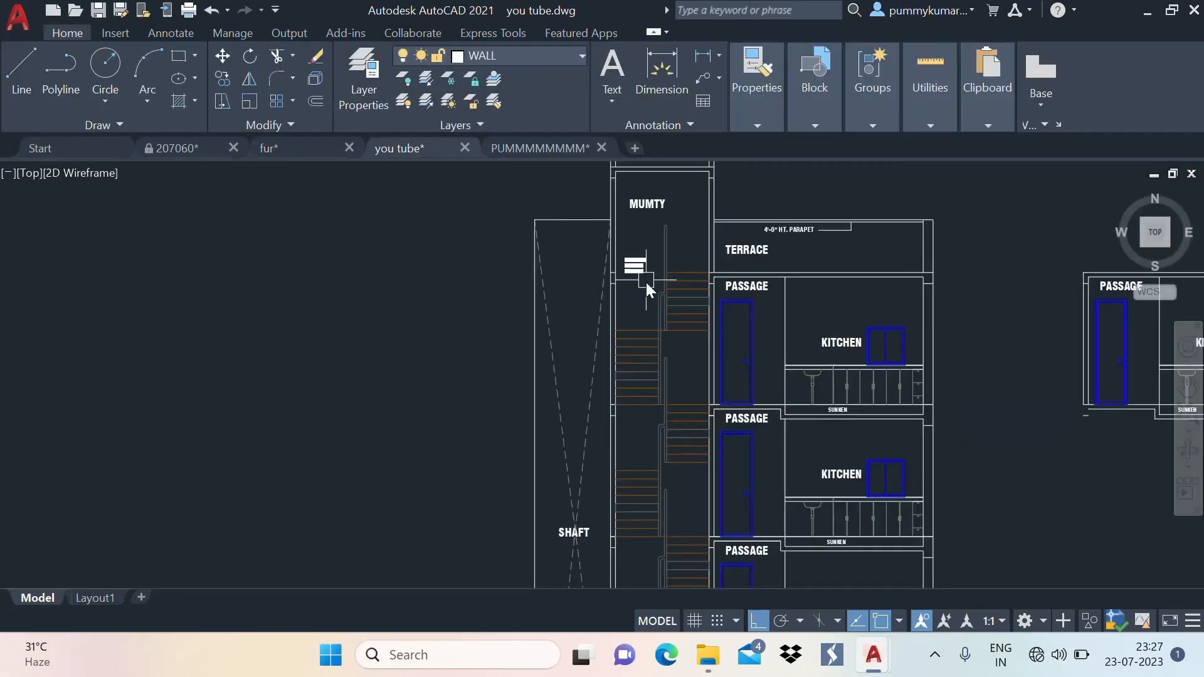
pyautogui.moveTo(635, 299); pyautogui.dragTo(627, 331, button='middle')
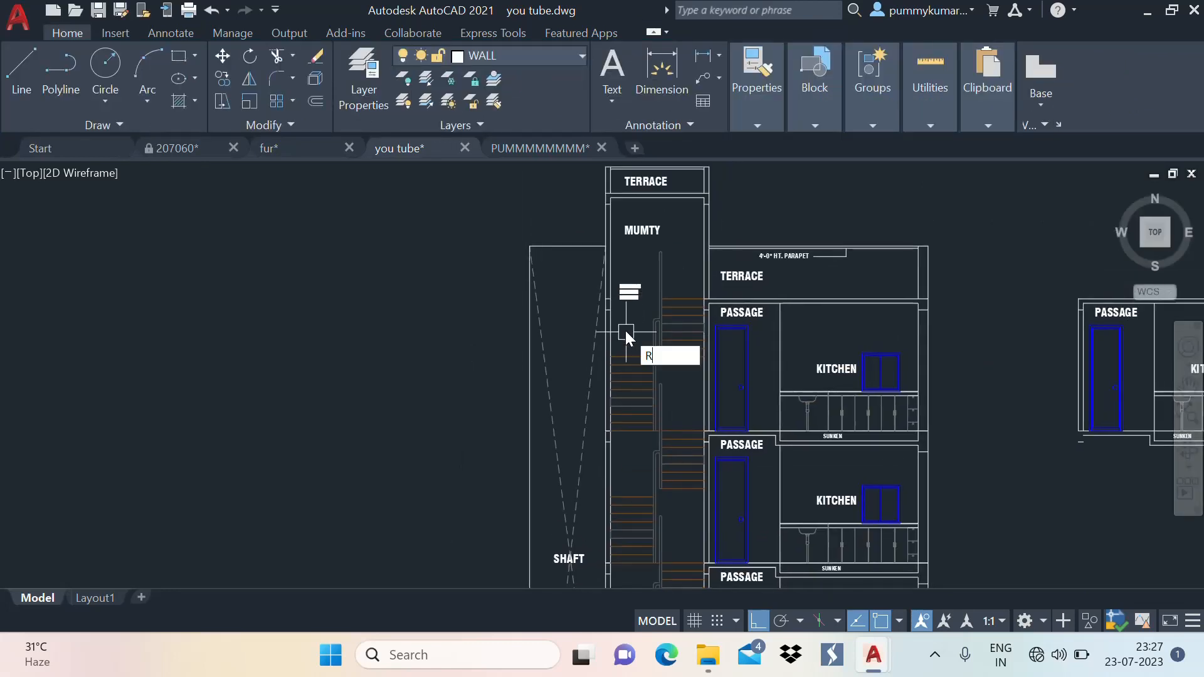
pyautogui.write('rec')
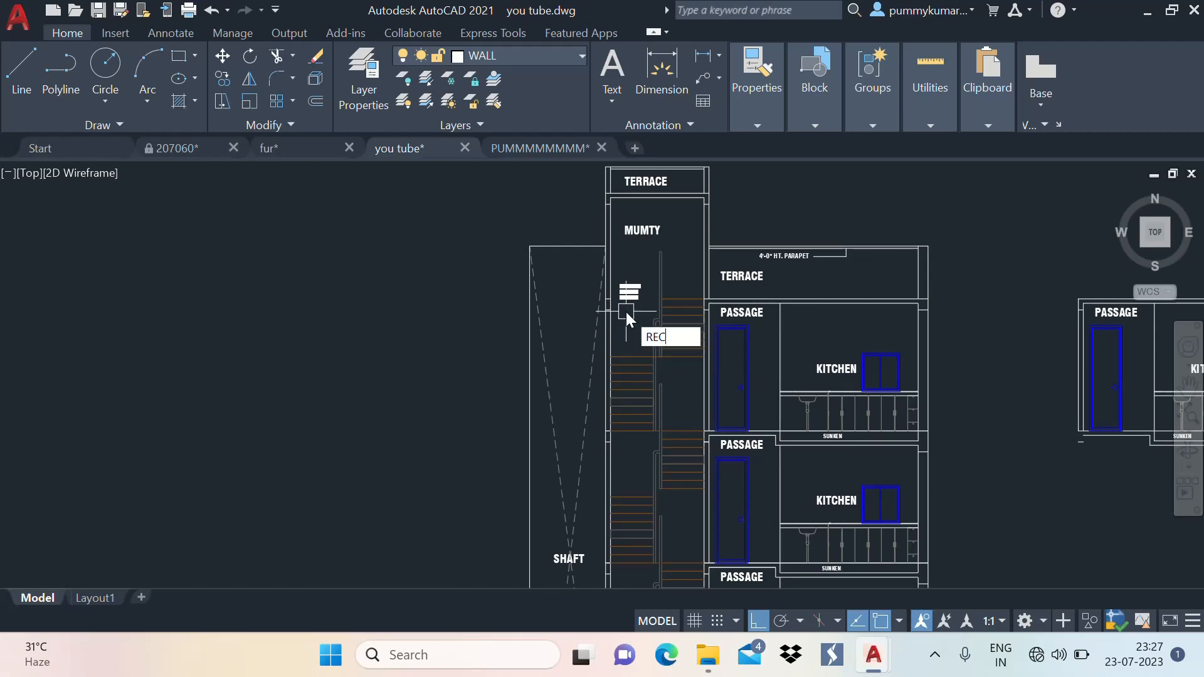
pyautogui.press('Return')
pyautogui.scroll(5, 618, 286)
pyautogui.click(606, 256)
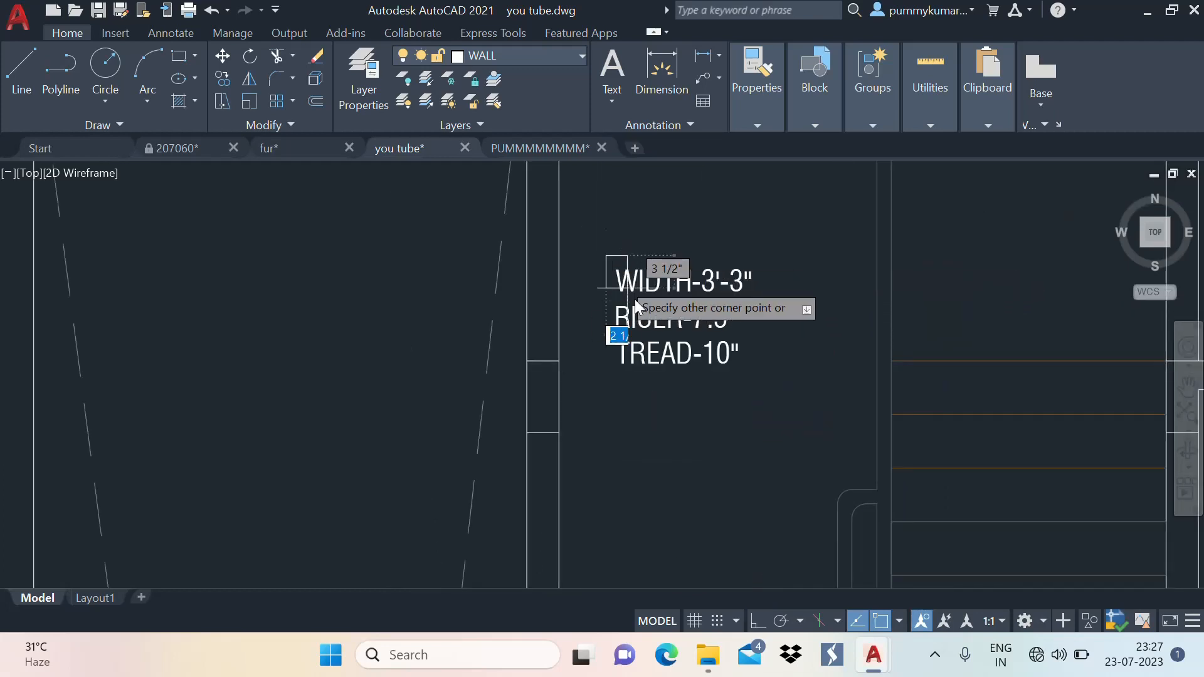
pyautogui.click(756, 379)
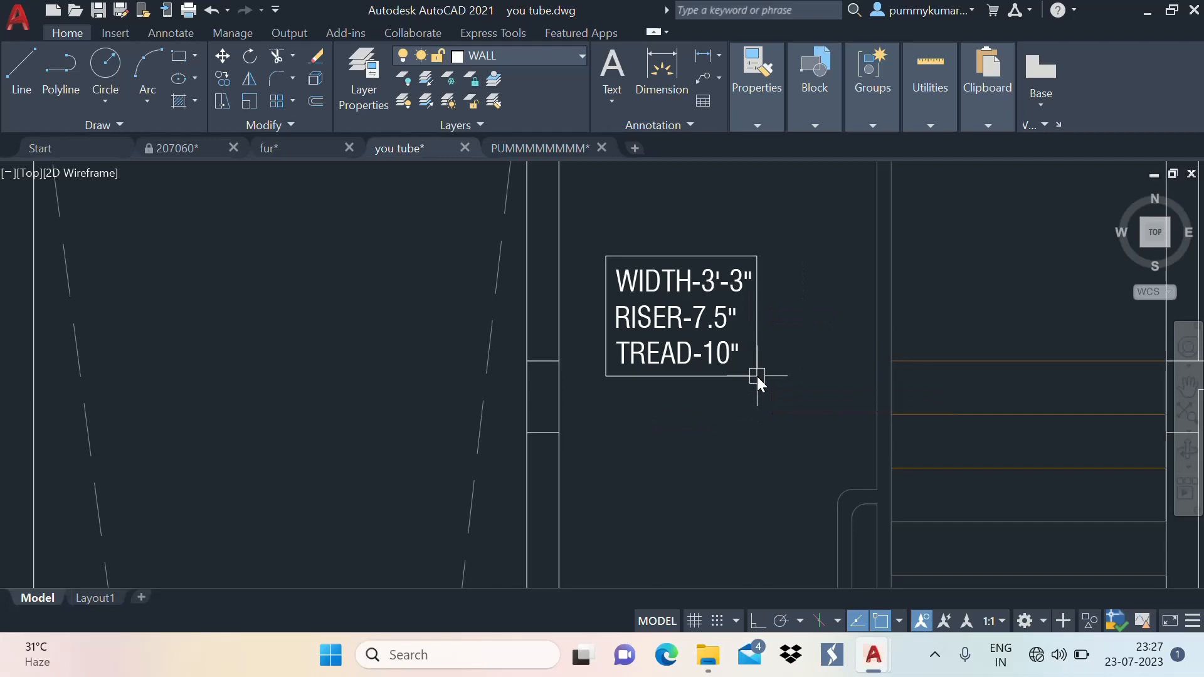
# Copy the framed stair note straight down to the landings of the three lower stair flights
pyautogui.click(768, 417)
pyautogui.click(647, 243)
pyautogui.scroll(-2, 676, 247)
pyautogui.press('Return')
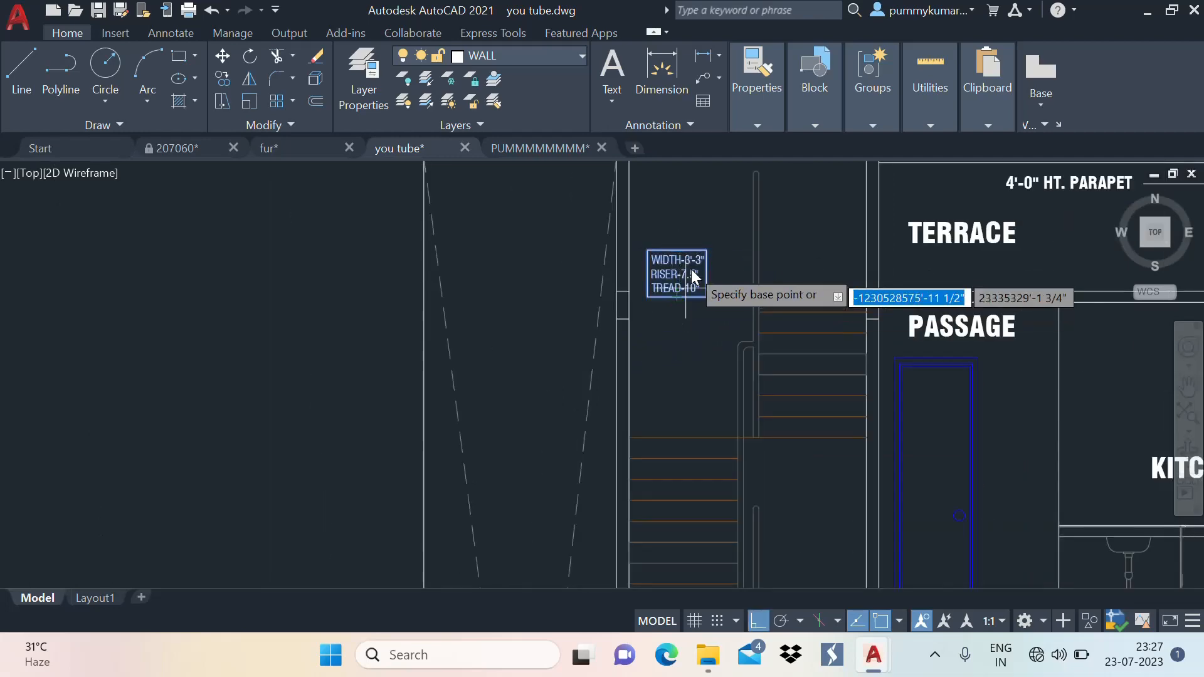
pyautogui.click(689, 270)
pyautogui.scroll(-3, 689, 269)
pyautogui.scroll(3, 696, 408)
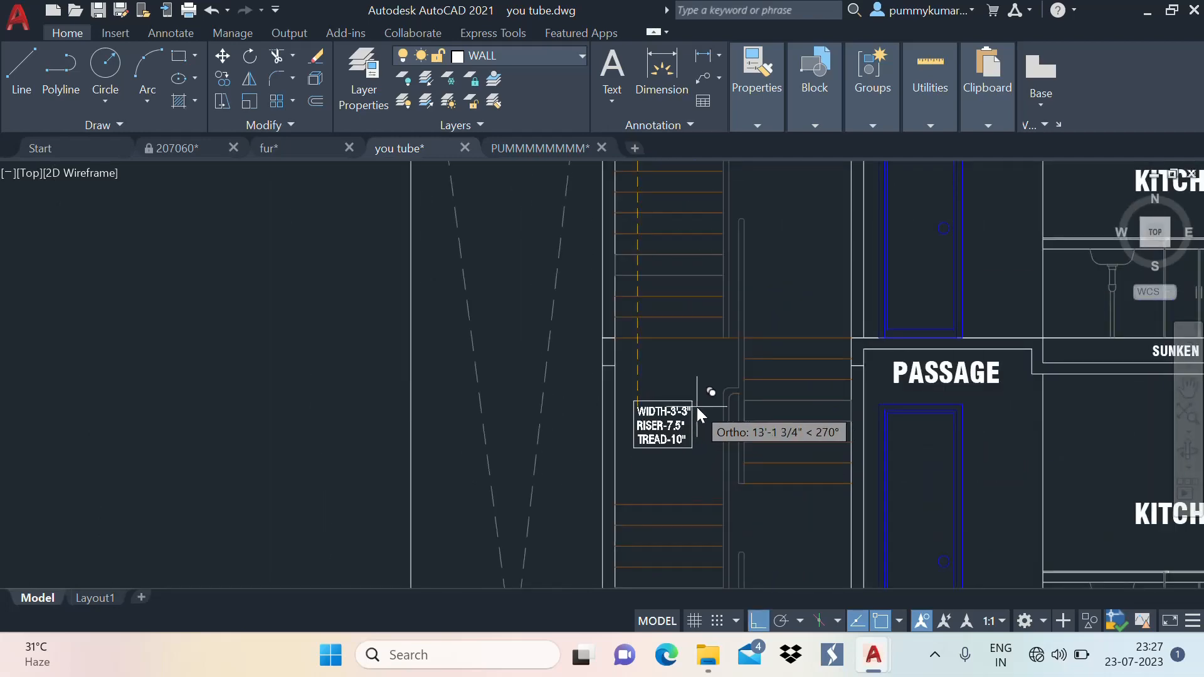
pyautogui.scroll(-4, 690, 263)
pyautogui.scroll(4, 684, 282)
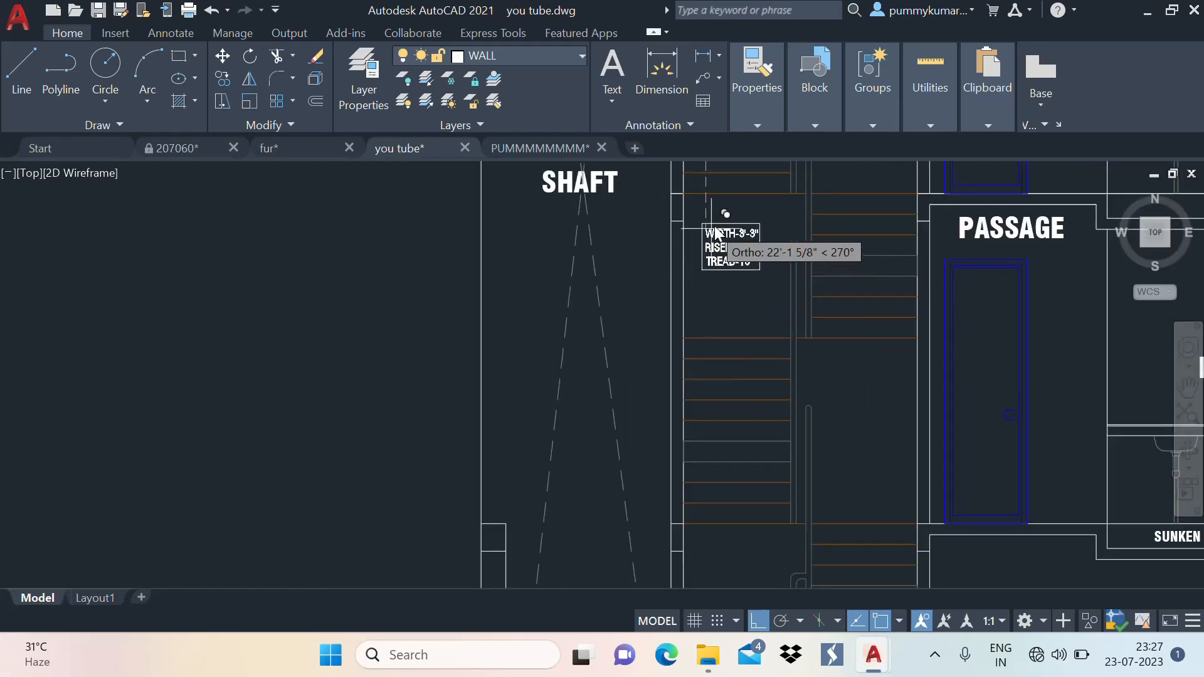
pyautogui.scroll(-3, 740, 232)
pyautogui.scroll(4, 746, 376)
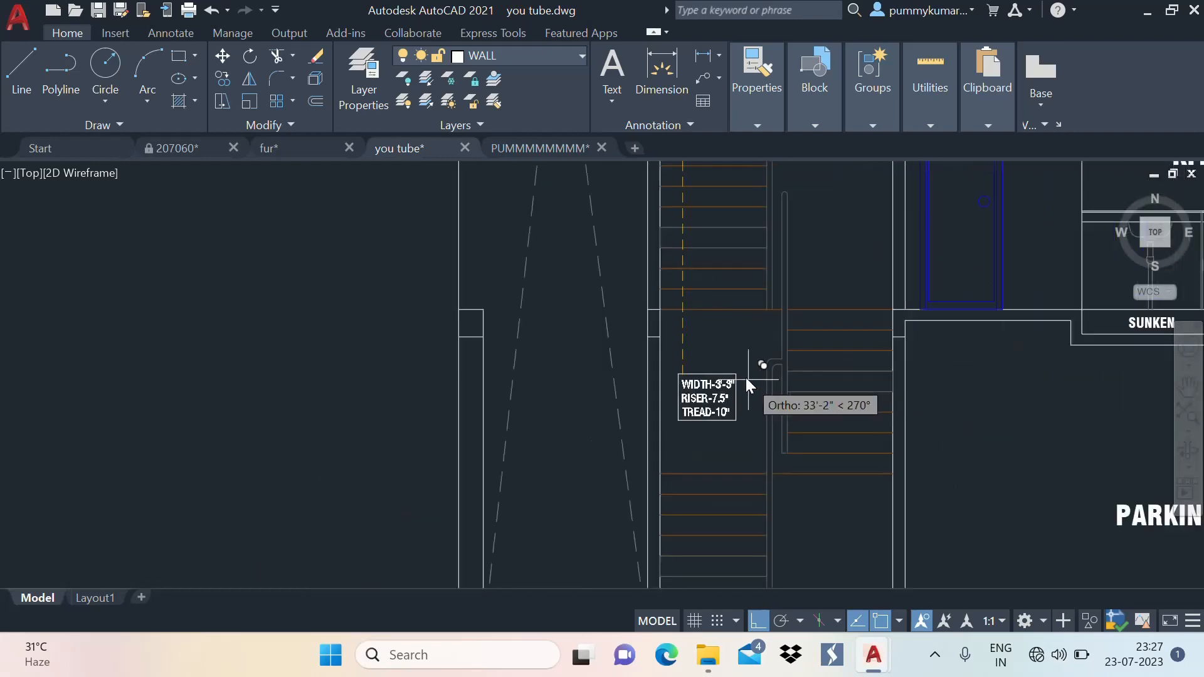
pyautogui.click(739, 355)
pyautogui.press('Escape')
# Examine the stair notes along the full height of the section, from the terrace down to the ground line
pyautogui.scroll(-6, 731, 317)
pyautogui.moveTo(734, 359); pyautogui.dragTo(688, 478, button='middle')
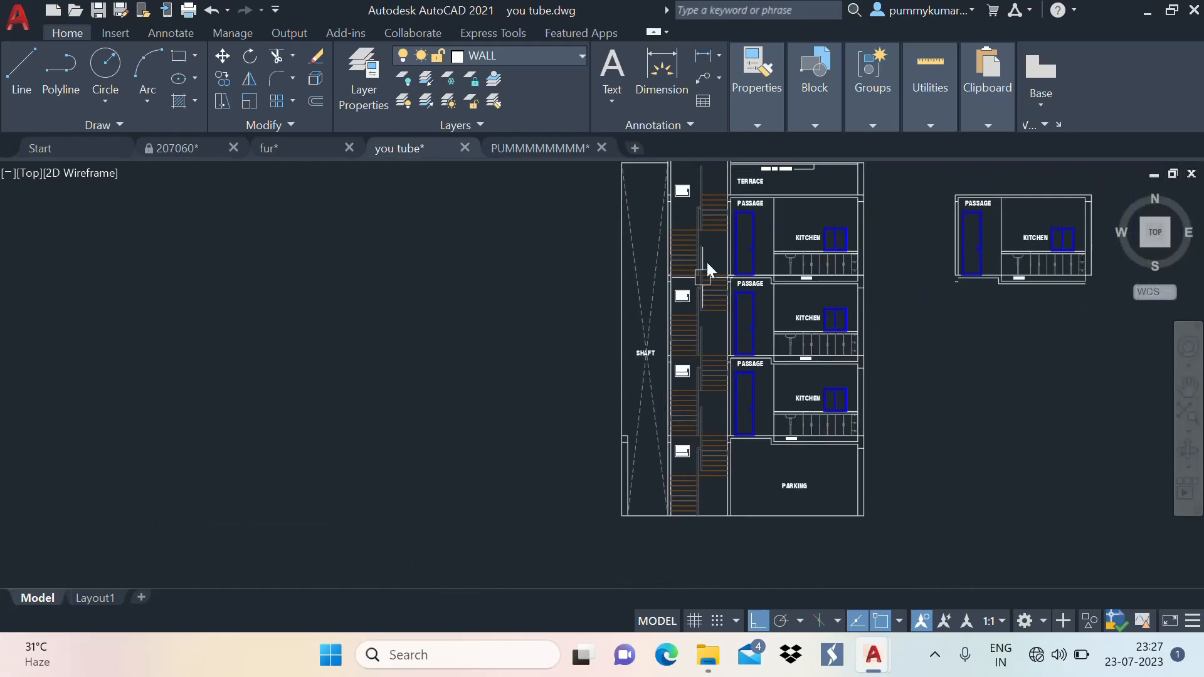
pyautogui.moveTo(735, 322); pyautogui.dragTo(714, 399, button='middle')
pyautogui.moveTo(677, 340)
pyautogui.mouseDown(button='middle')
pyautogui.moveTo(704, 245)
pyautogui.moveTo(704, 276)
pyautogui.moveTo(699, 201)
pyautogui.moveTo(675, 352)
pyautogui.mouseUp(button='middle')
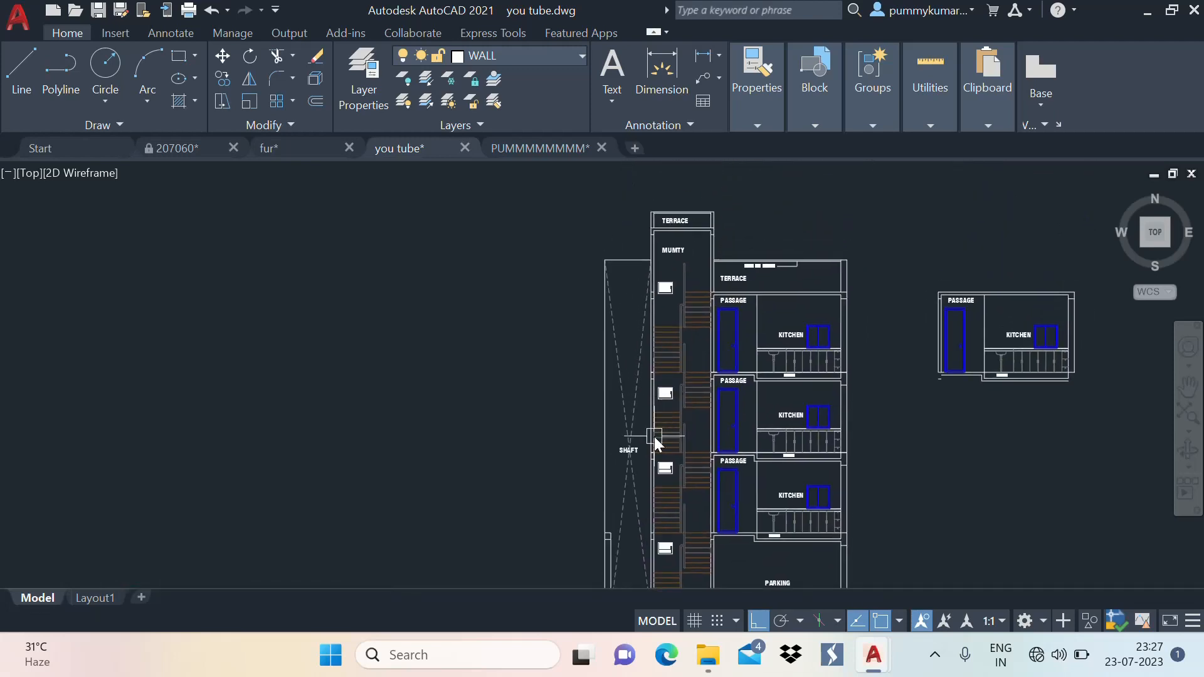
pyautogui.moveTo(659, 396); pyautogui.dragTo(675, 290, button='middle')
pyautogui.moveTo(677, 362); pyautogui.dragTo(691, 271, button='middle')
pyautogui.scroll(2, 691, 271)
pyautogui.scroll(-1, 691, 271)
pyautogui.scroll(3, 696, 376)
pyautogui.scroll(-1, 691, 271)
pyautogui.scroll(3, 696, 376)
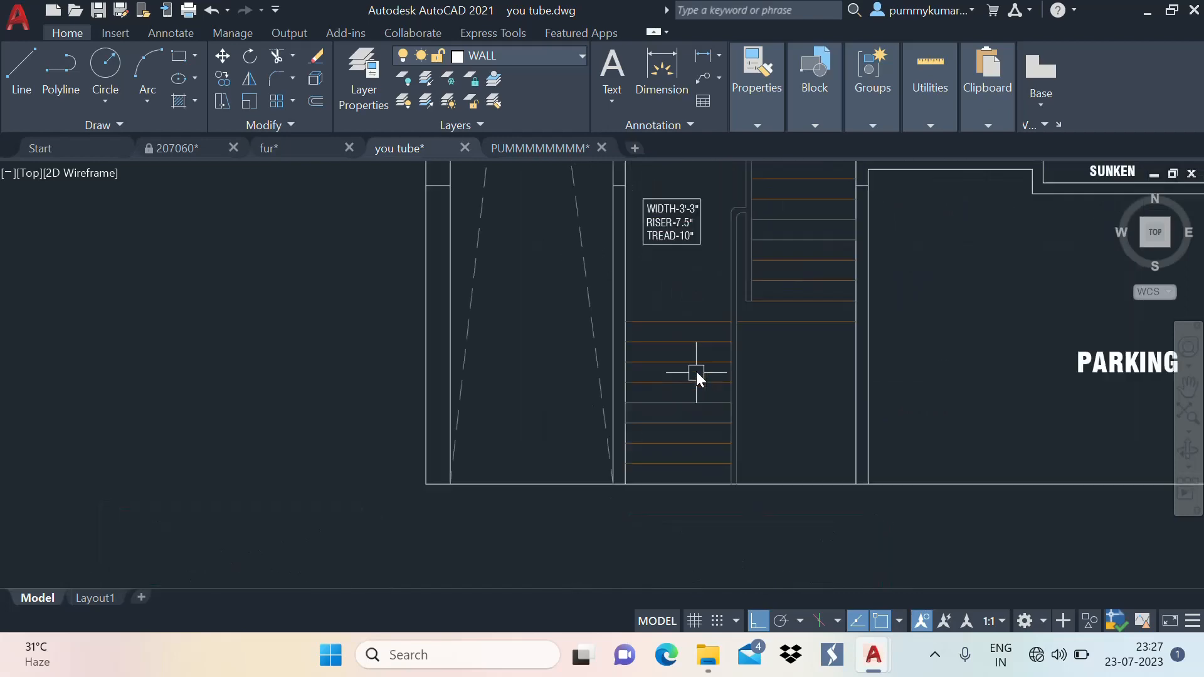
pyautogui.scroll(-2, 698, 307)
pyautogui.moveTo(695, 336); pyautogui.dragTo(666, 462, button='middle')
pyautogui.scroll(-3, 679, 415)
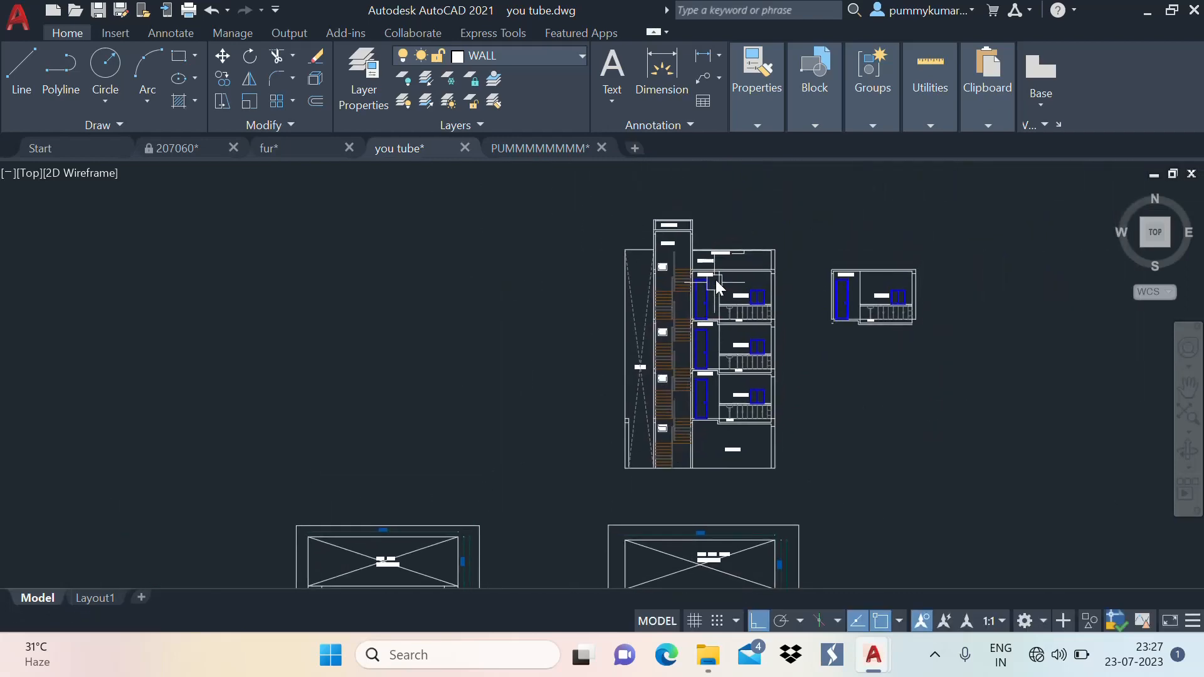
# Compare the section's labels and layout with the floor plans below it
pyautogui.scroll(2, 716, 279)
pyautogui.moveTo(716, 280); pyautogui.dragTo(719, 257, button='middle')
pyautogui.scroll(-1, 792, 287)
pyautogui.moveTo(792, 287); pyautogui.dragTo(619, 348, button='middle')
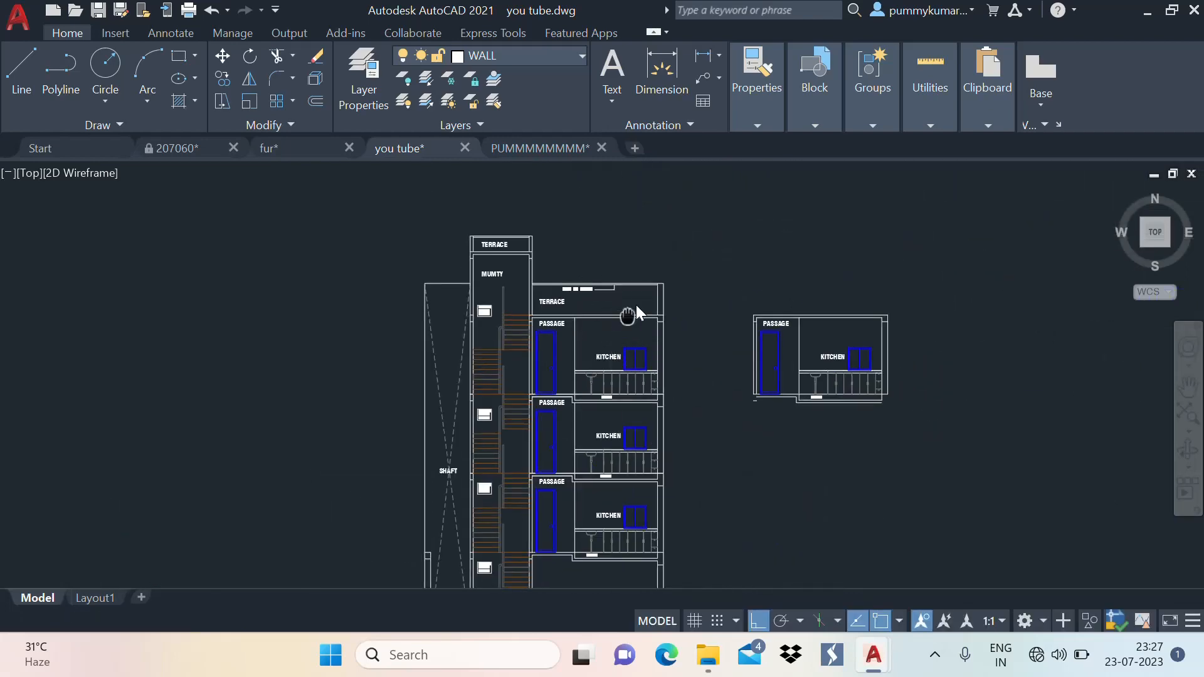
pyautogui.moveTo(636, 304); pyautogui.dragTo(662, 278, button='middle')
pyautogui.scroll(1, 662, 278)
pyautogui.moveTo(691, 309); pyautogui.dragTo(725, 290, button='middle')
pyautogui.scroll(-4, 726, 247)
pyautogui.scroll(2, 677, 433)
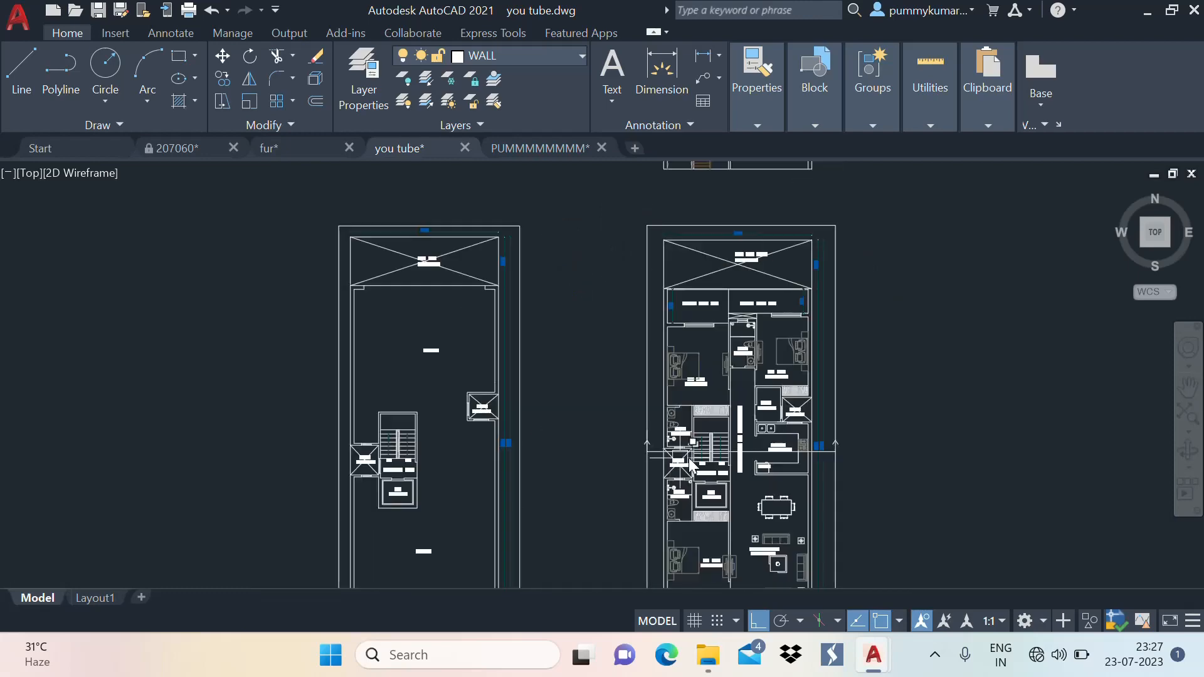
pyautogui.scroll(2, 689, 459)
pyautogui.scroll(-3, 769, 359)
pyautogui.moveTo(769, 359); pyautogui.dragTo(701, 540, button='middle')
pyautogui.scroll(3, 724, 385)
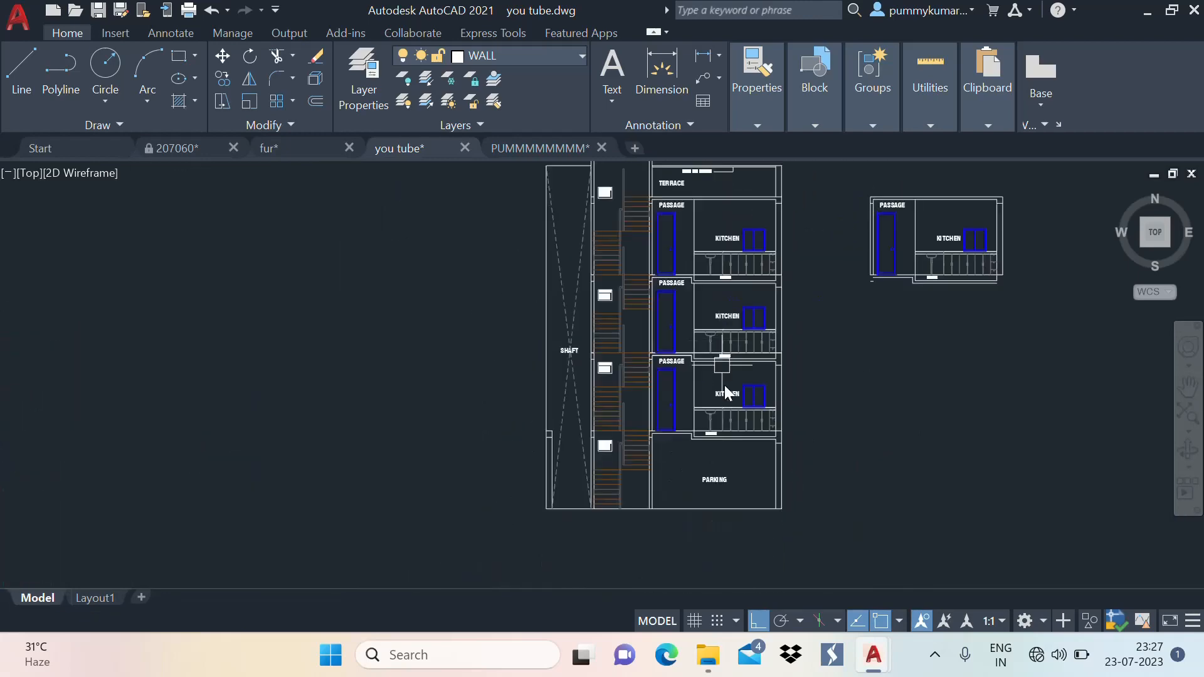
pyautogui.scroll(2, 774, 479)
pyautogui.moveTo(774, 478); pyautogui.dragTo(865, 309, button='middle')
pyautogui.scroll(-2, 866, 309)
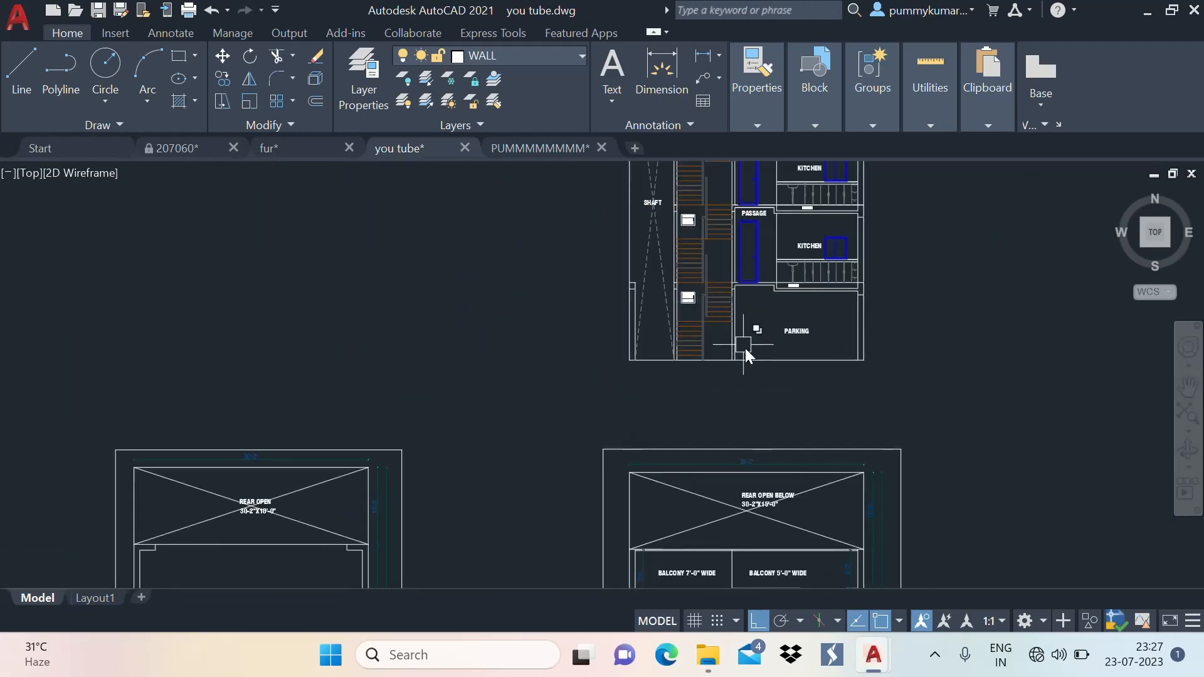
# Offset the section's ground line 6" downward below the PARKING level
pyautogui.scroll(2, 771, 351)
pyautogui.click(792, 359)
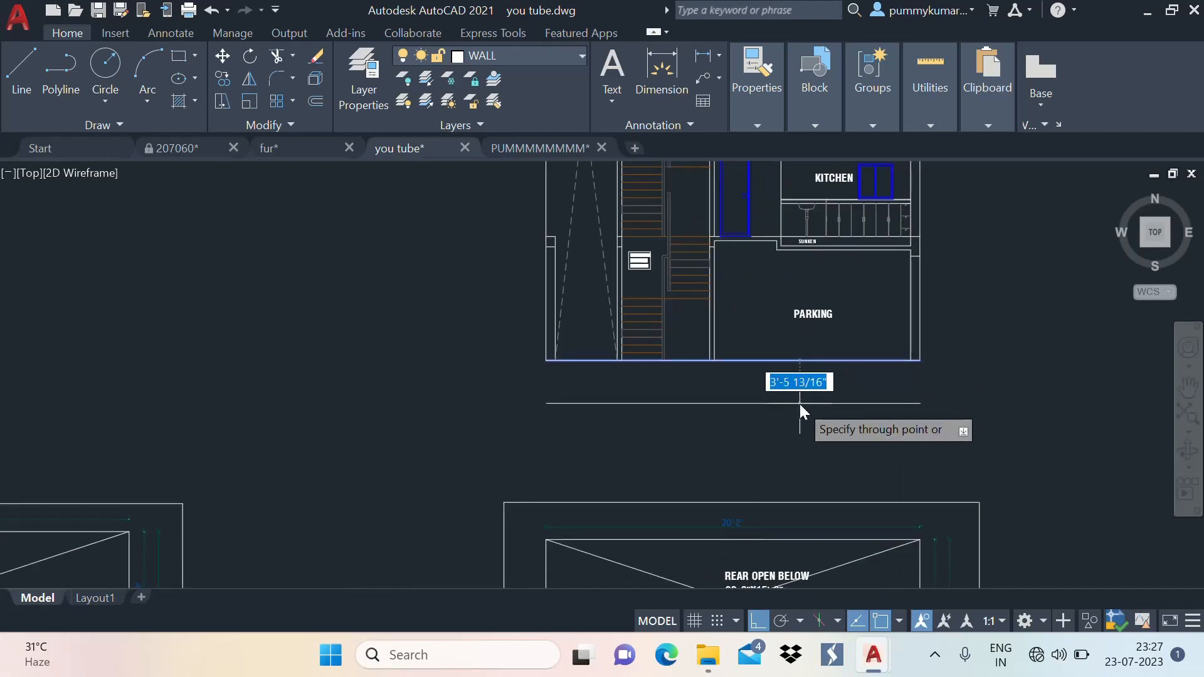
pyautogui.write('6')
pyautogui.press('Return')
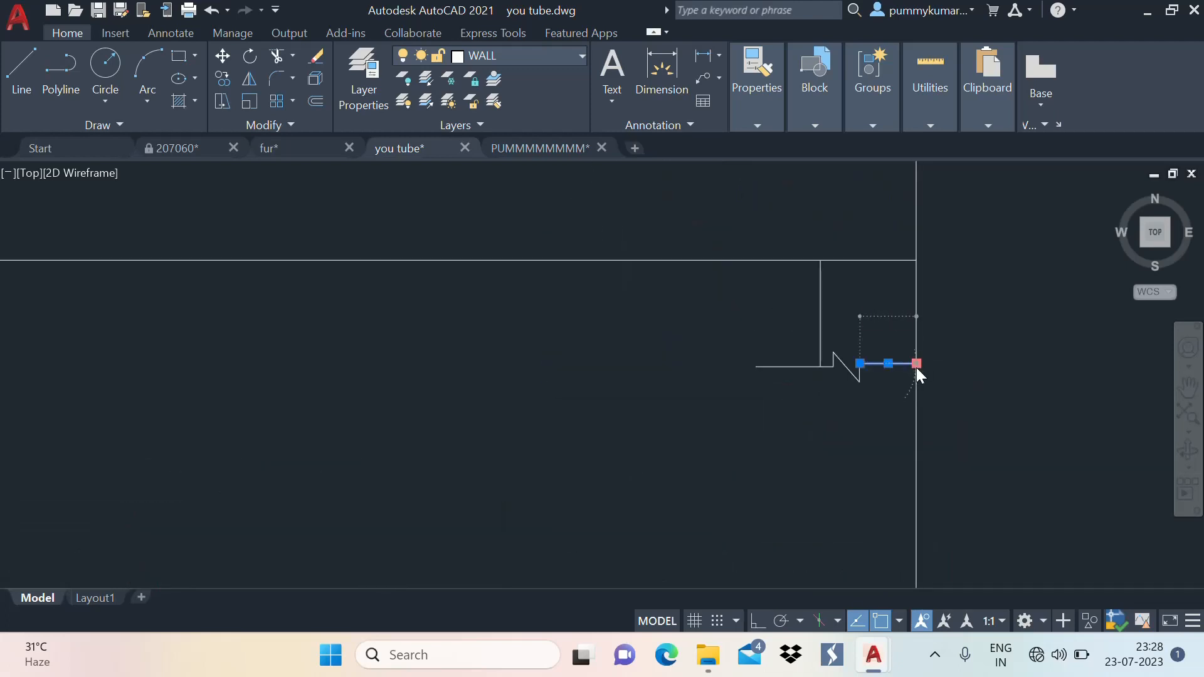
# Stretch the small break symbol's right end past the outer wall line and trim the offset floor line back to the inner wall line
pyautogui.click(916, 364)
pyautogui.click(939, 364)
pyautogui.scroll(-4, 941, 353)
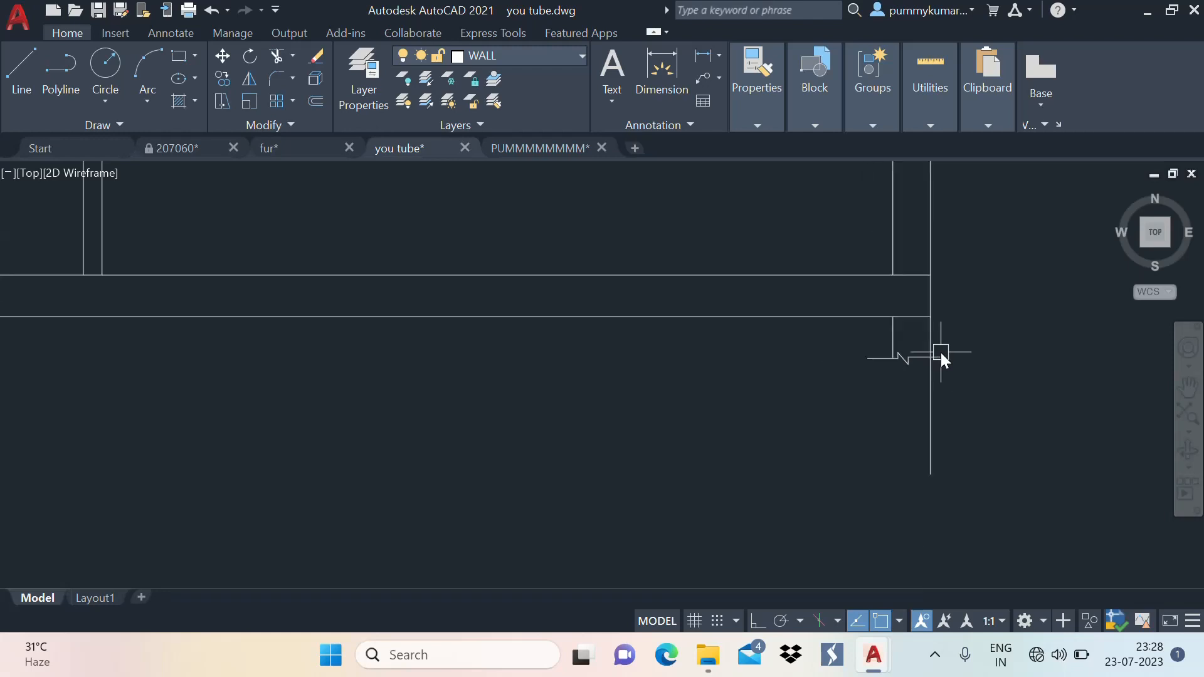
pyautogui.scroll(2, 953, 344)
pyautogui.write('tr')
pyautogui.press('Return')
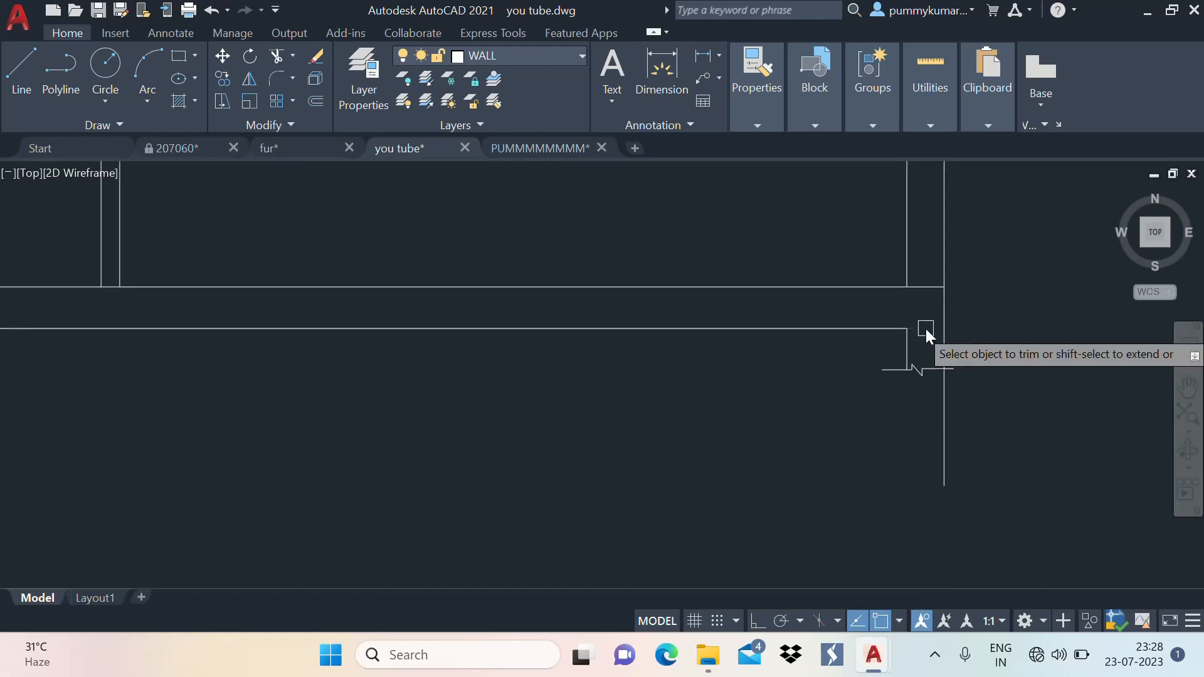
pyautogui.scroll(-3, 928, 330)
pyautogui.scroll(2, 766, 316)
pyautogui.scroll(2, 767, 316)
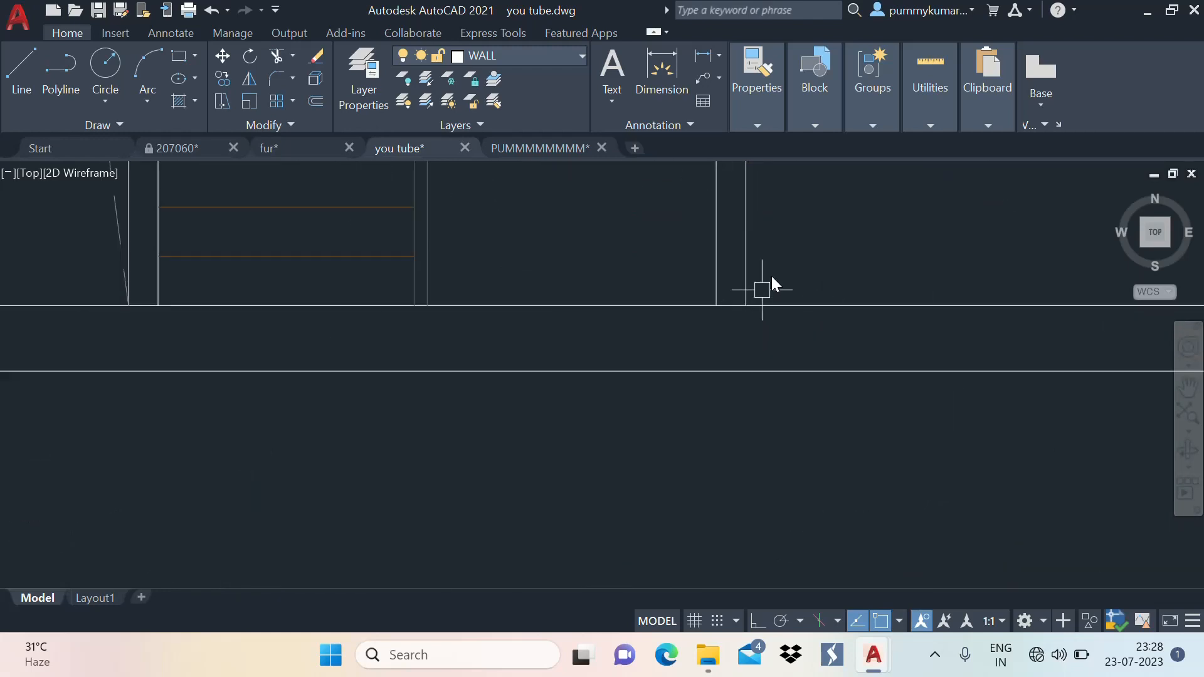
# Draw a short vertical line from the ground line's left end down to the offset line below the shaft
pyautogui.scroll(-1, 772, 275)
pyautogui.scroll(-3, 760, 284)
pyautogui.scroll(1, 919, 303)
pyautogui.moveTo(524, 276); pyautogui.dragTo(686, 290, button='middle')
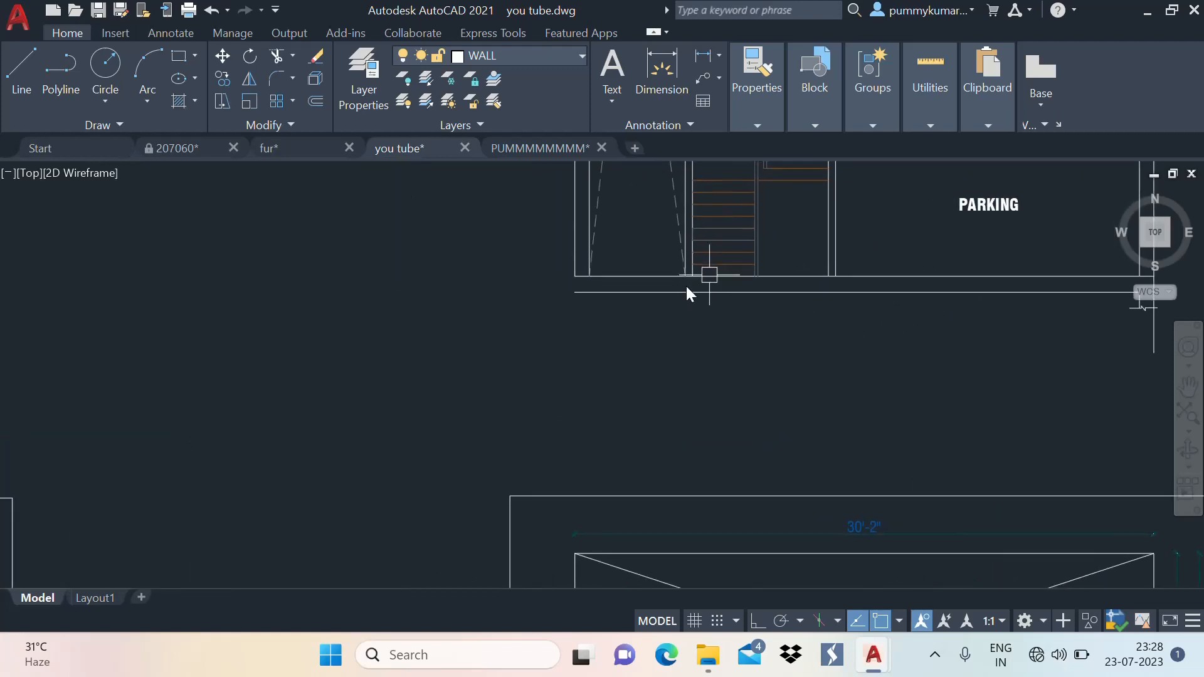
pyautogui.write('l')
pyautogui.press('Return')
pyautogui.click(575, 277)
pyautogui.click(575, 293)
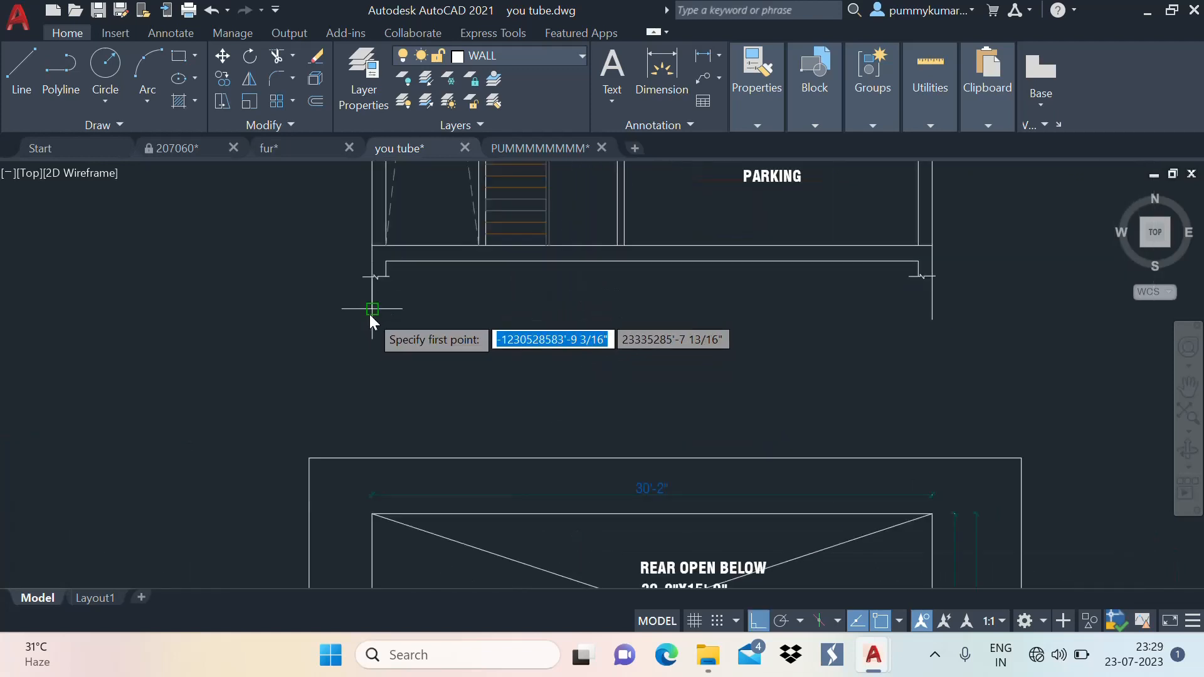
# Draw a horizontal line with a zigzag break near its middle below the floor, joining the left and right outer wall lines
pyautogui.click(372, 309)
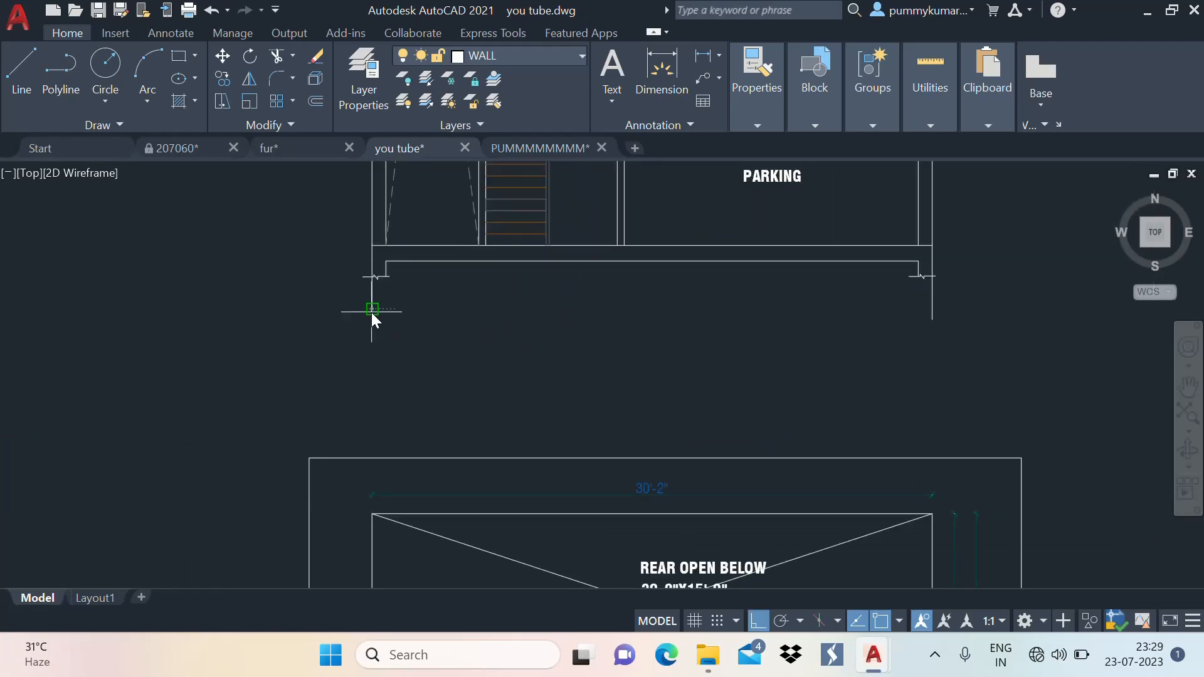
pyautogui.click(582, 309)
pyautogui.click(581, 290)
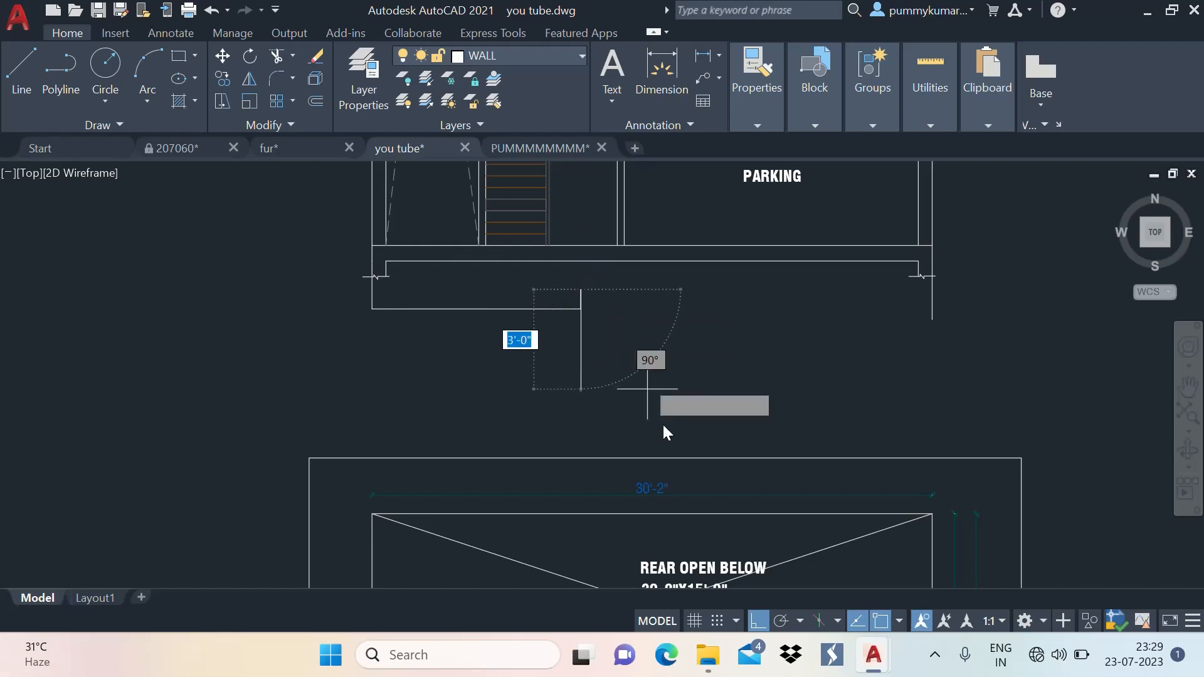
pyautogui.click(765, 621)
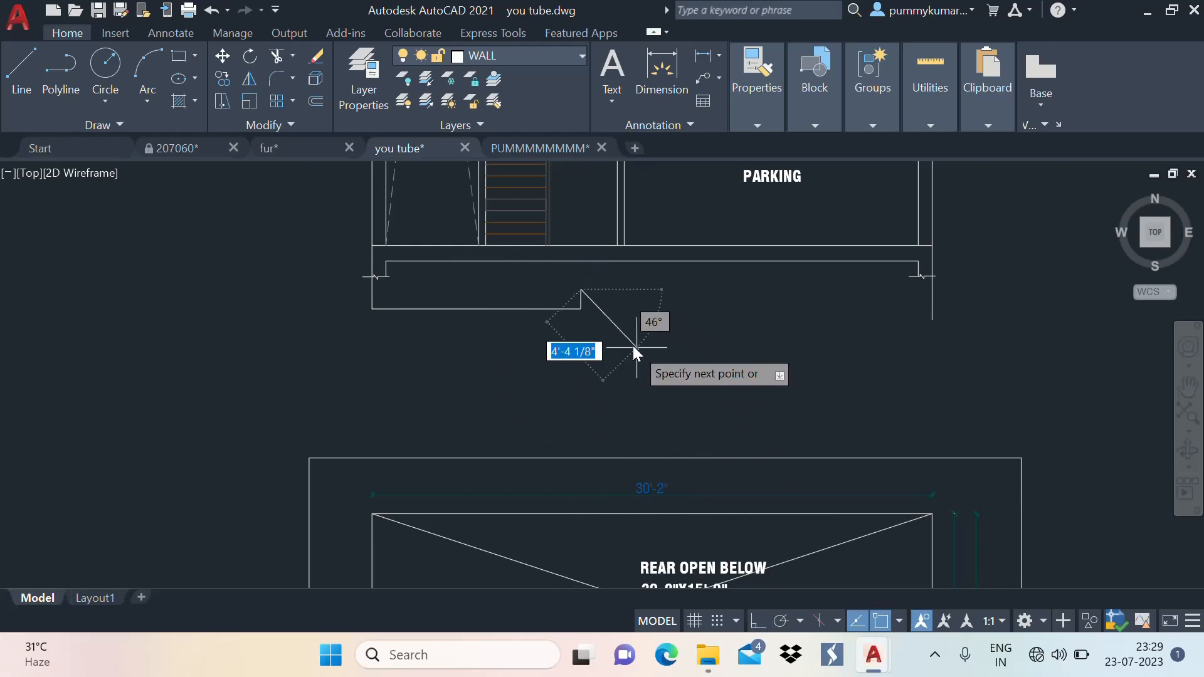
pyautogui.click(624, 306)
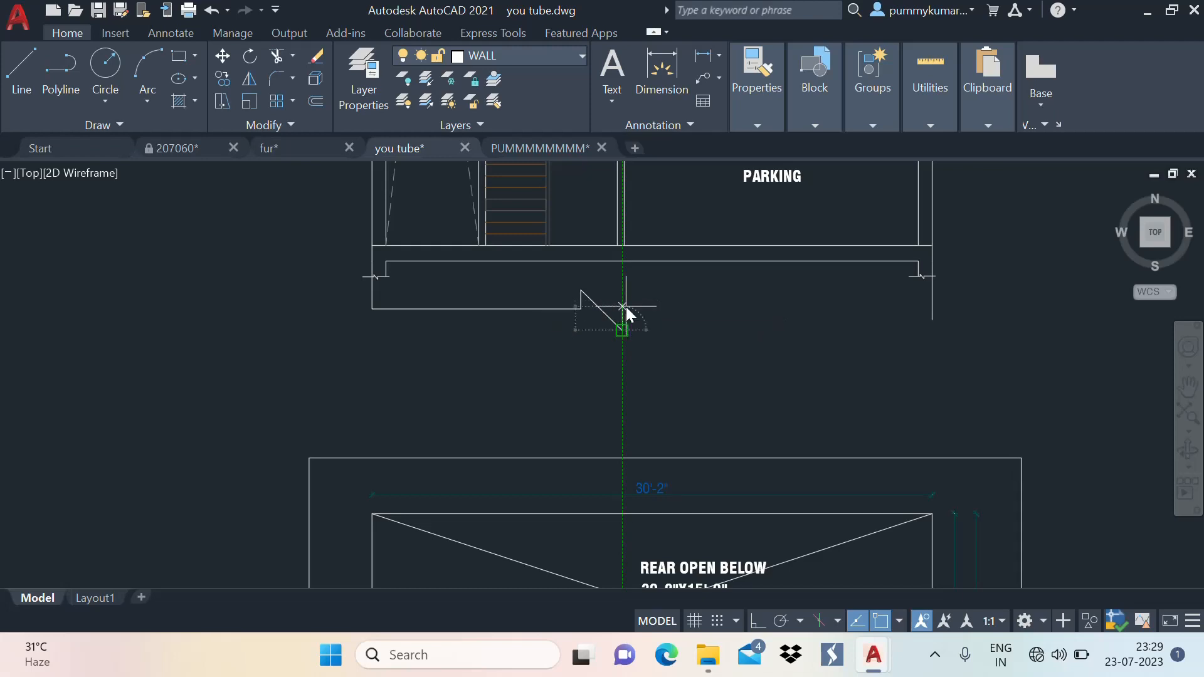
pyautogui.click(926, 305)
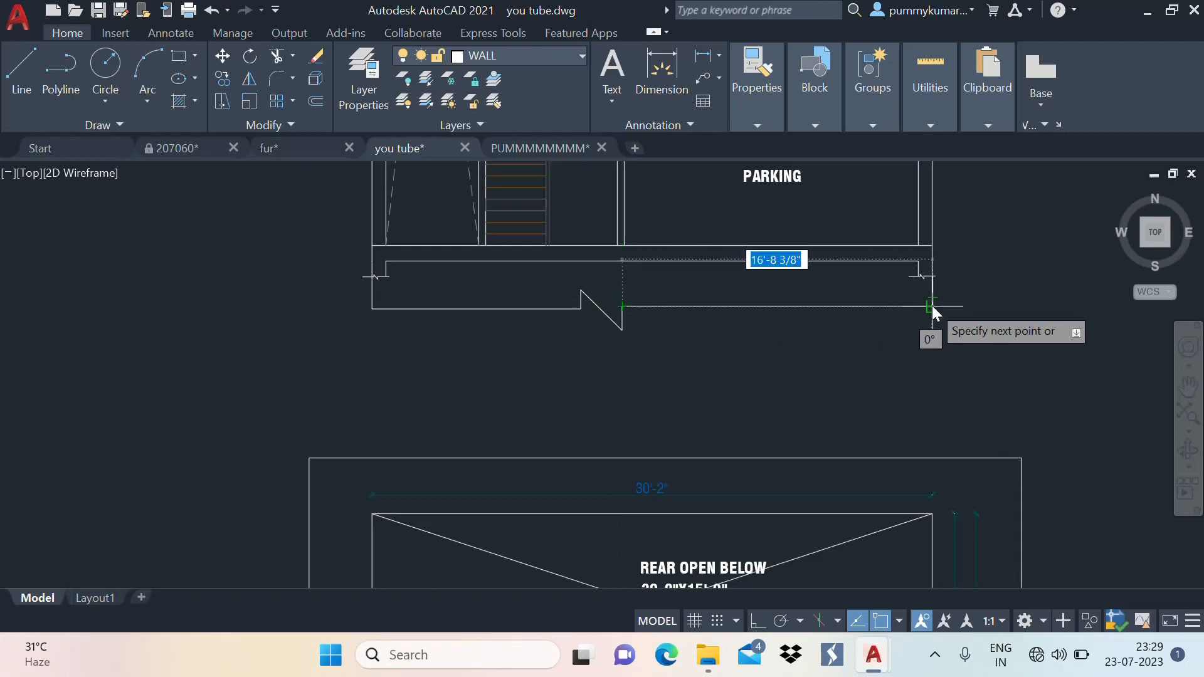
pyautogui.press('Escape')
pyautogui.moveTo(754, 301); pyautogui.dragTo(727, 378, button='middle')
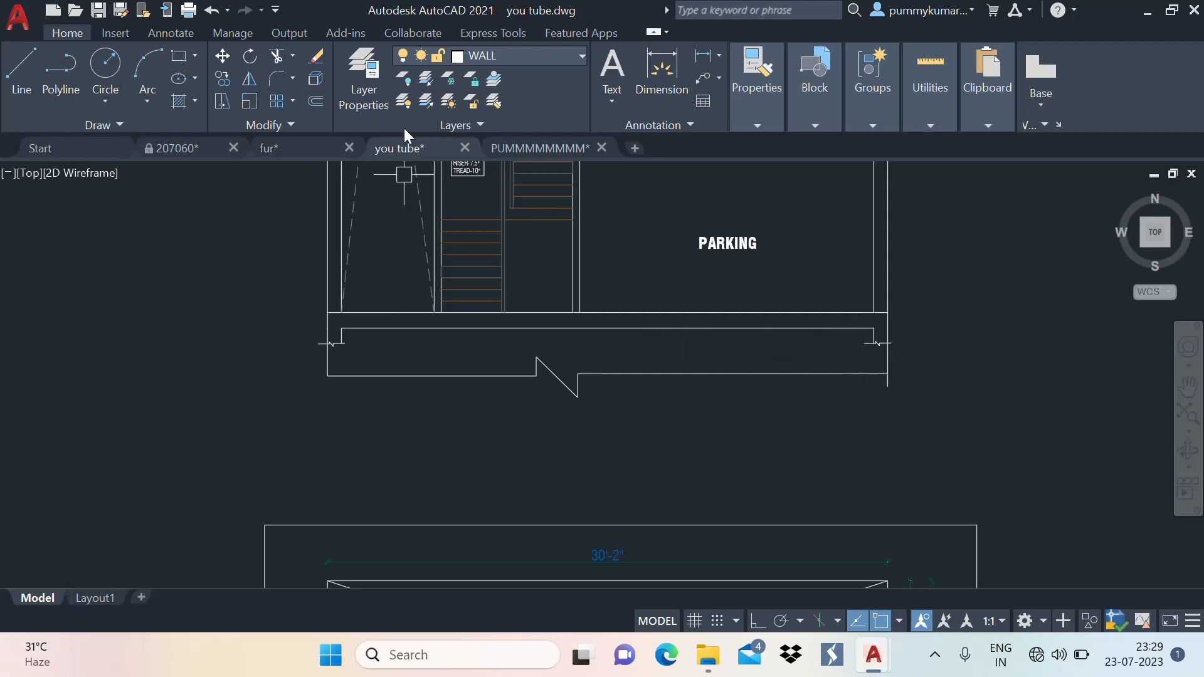
# Examine the floor and ground-level line detail at the base of the section in the PUMMMMMMM drawing
pyautogui.click(513, 144)
pyautogui.scroll(-5, 683, 370)
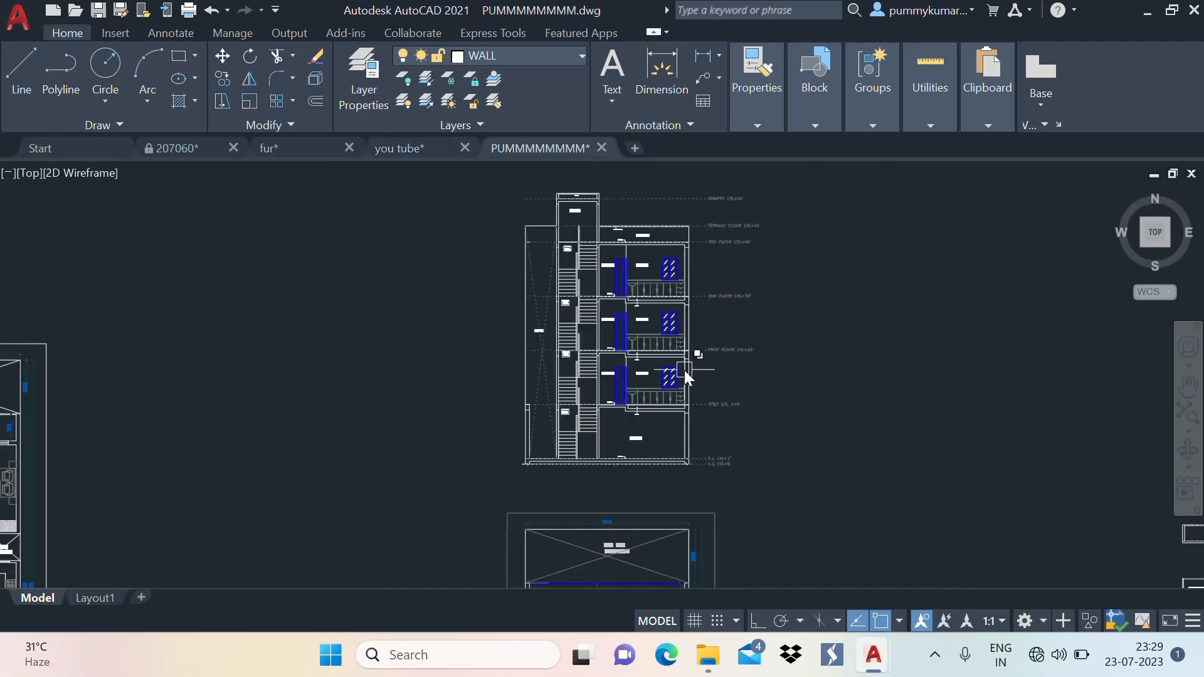
pyautogui.scroll(8, 683, 370)
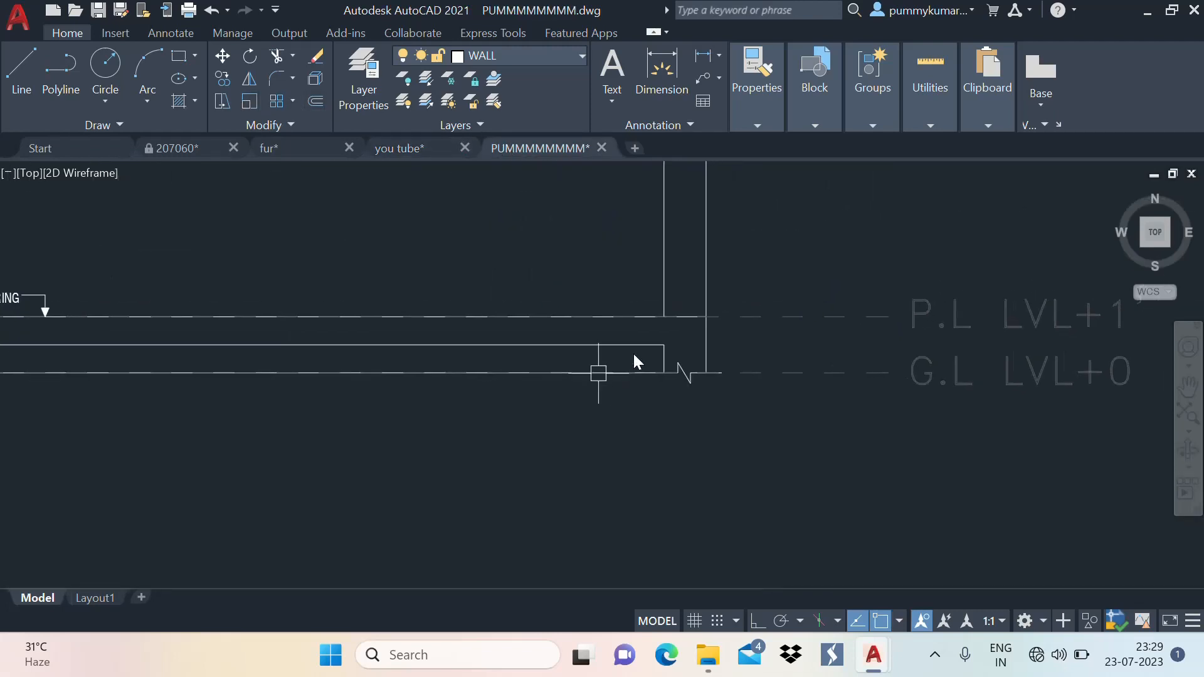
pyautogui.moveTo(758, 337); pyautogui.dragTo(736, 351, button='middle')
pyautogui.scroll(-3, 777, 324)
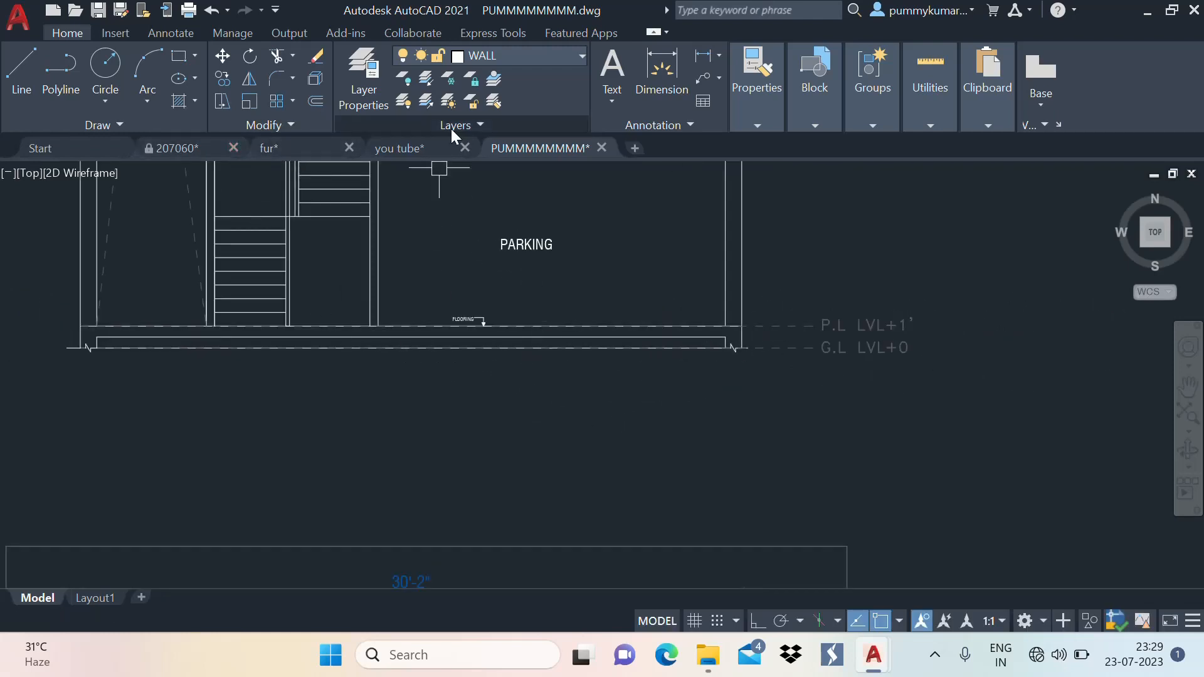
pyautogui.click(409, 148)
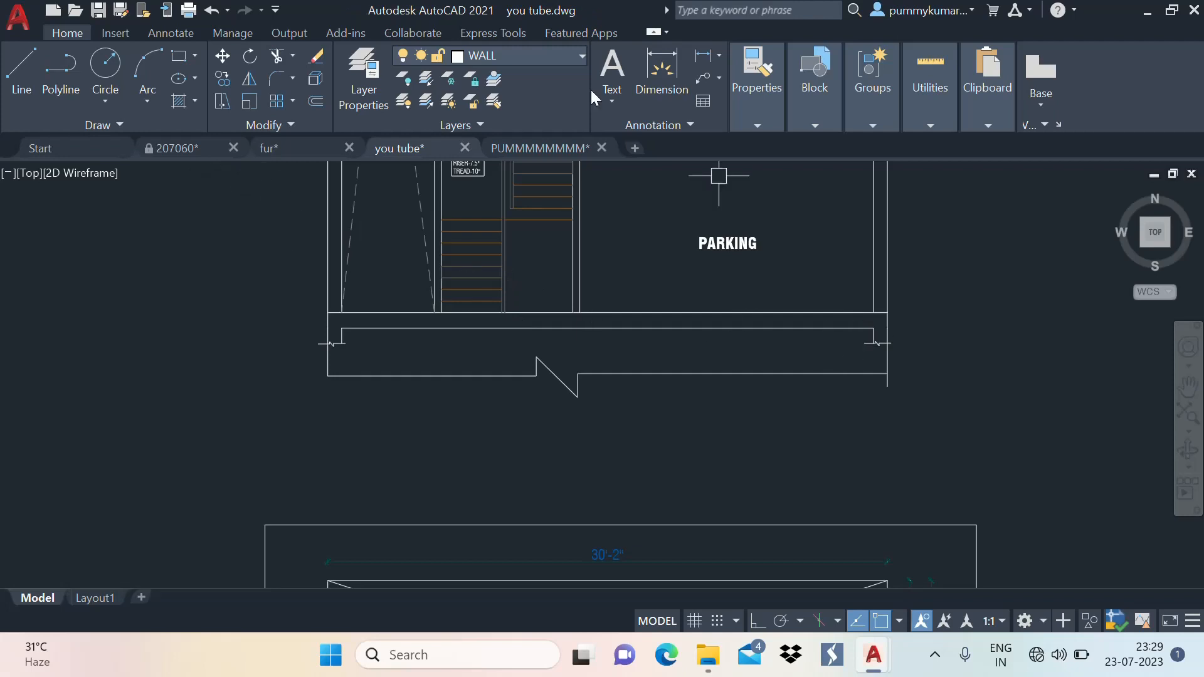
# Measure the vertical distance from the PARKING floor line to the line below it at the inner wall
pyautogui.scroll(3, 970, 393)
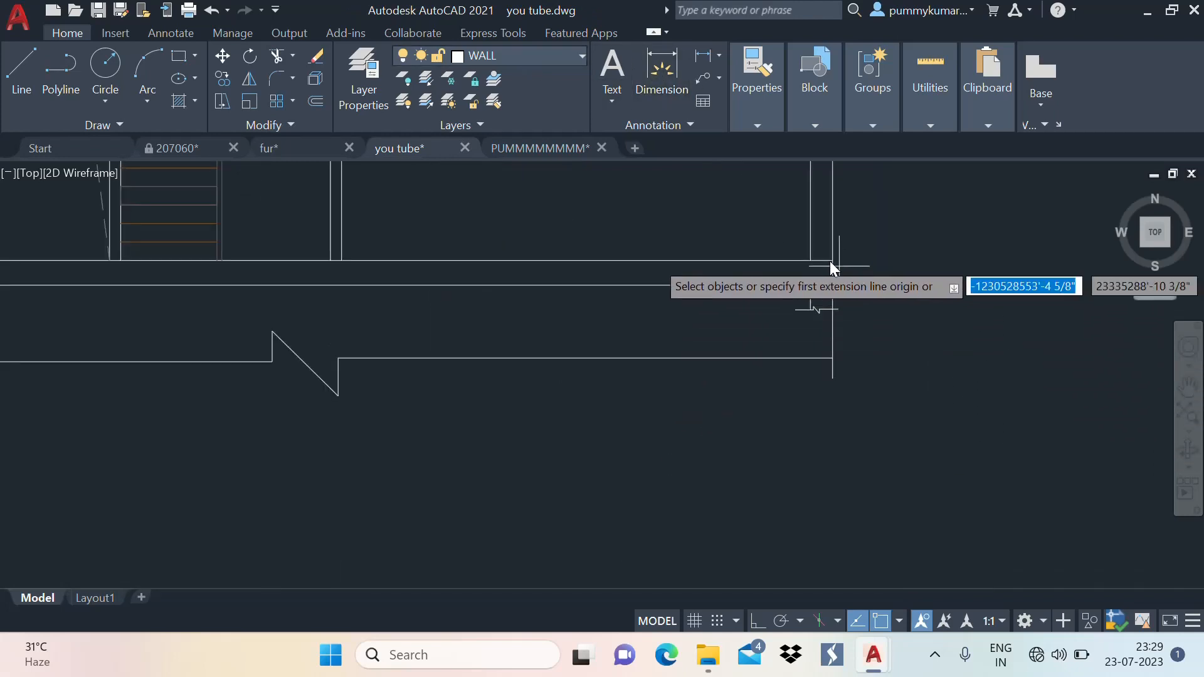
pyautogui.scroll(2, 815, 260)
pyautogui.click(797, 258)
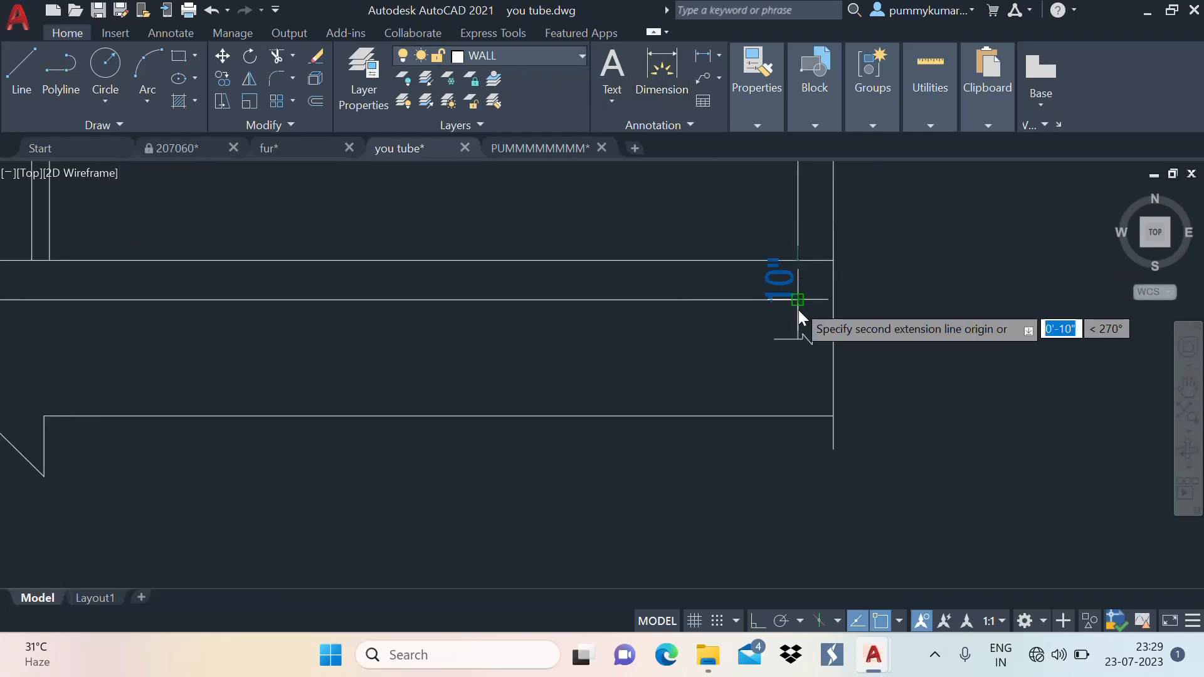
pyautogui.press('Escape')
# Offset the lower floor line below PARKING a short distance downward
pyautogui.scroll(-2, 919, 303)
pyautogui.moveTo(927, 315); pyautogui.dragTo(956, 359, button='middle')
pyautogui.write('o')
pyautogui.press('Return')
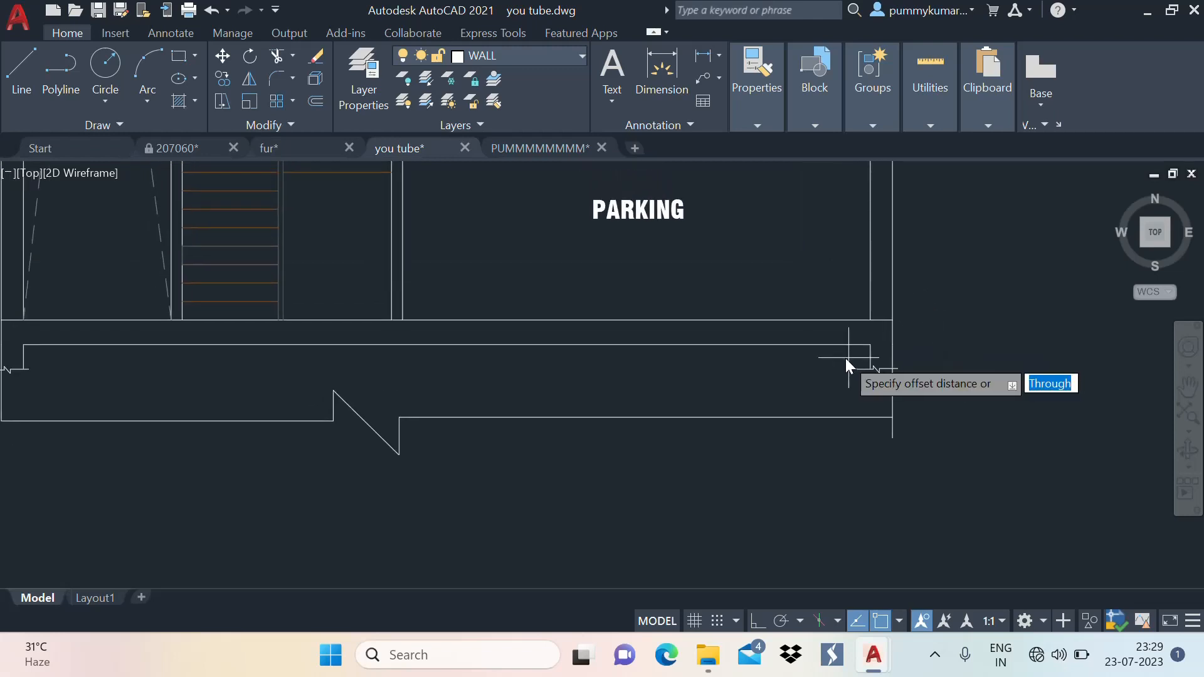
pyautogui.press('Return')
pyautogui.click(833, 345)
pyautogui.click(827, 368)
pyautogui.press('Escape')
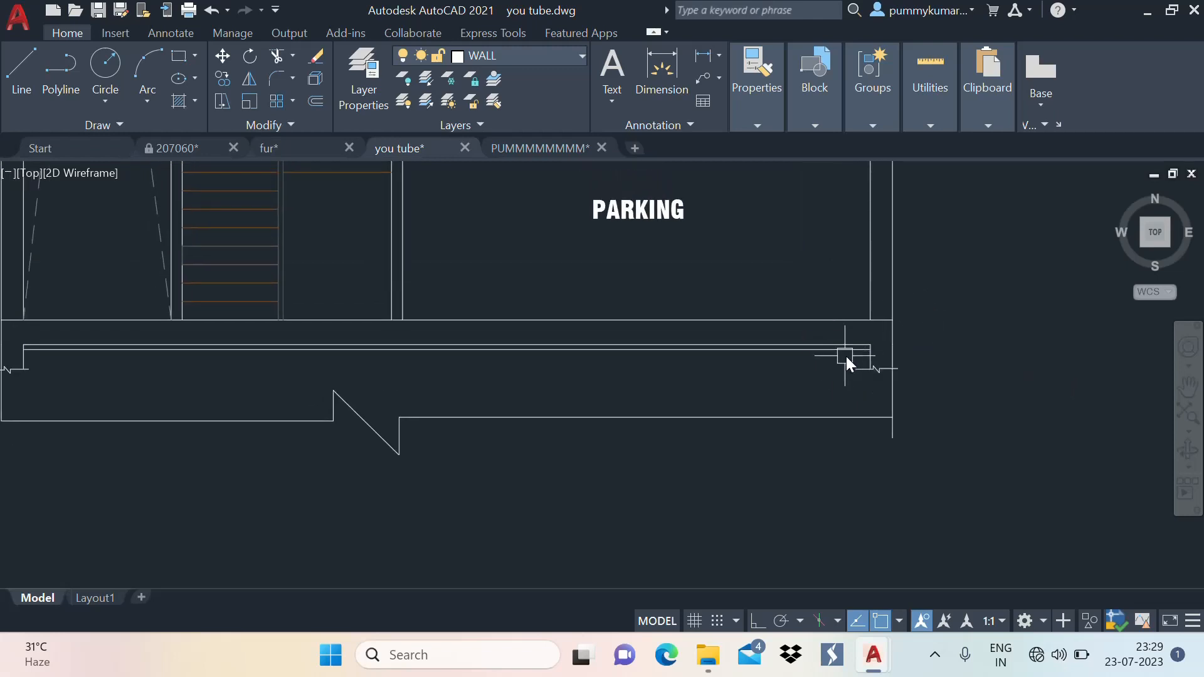
pyautogui.click(876, 349)
pyautogui.scroll(2, 876, 348)
pyautogui.click(861, 348)
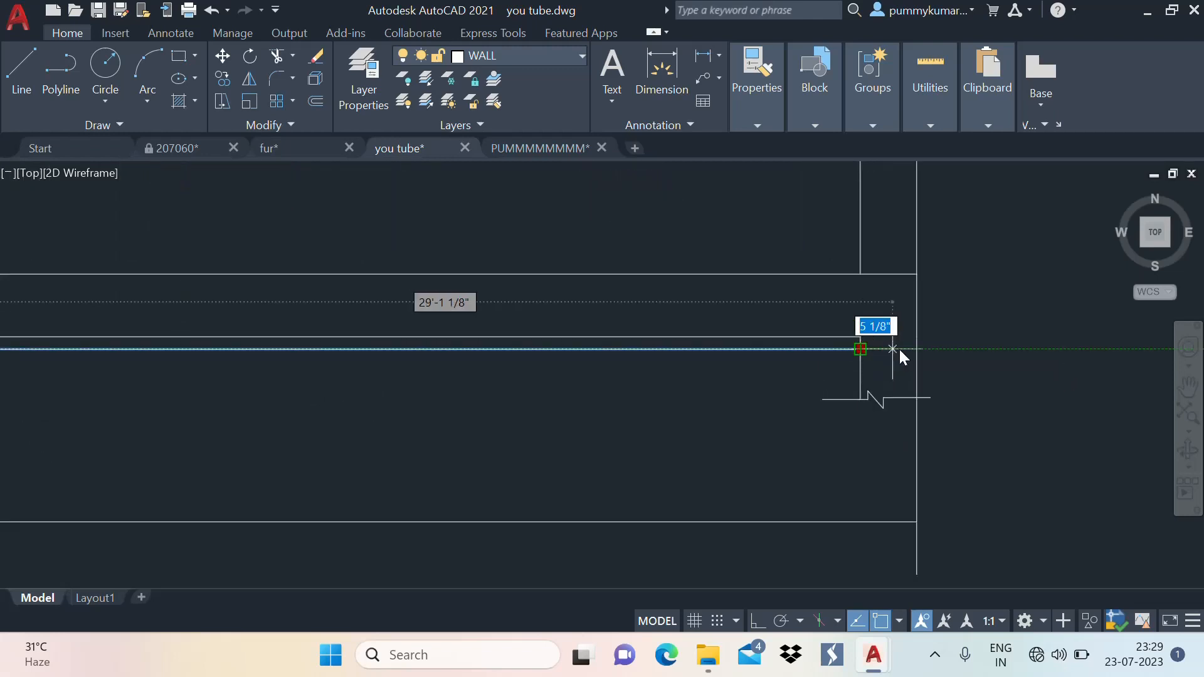
pyautogui.press('Escape')
pyautogui.press('Escape')
pyautogui.scroll(-2, 753, 323)
pyautogui.scroll(-1, 671, 337)
pyautogui.moveTo(670, 337); pyautogui.dragTo(991, 340, button='middle')
pyautogui.scroll(1, 840, 370)
pyautogui.moveTo(837, 370)
pyautogui.mouseDown(button='middle')
pyautogui.moveTo(702, 370)
pyautogui.moveTo(698, 384)
pyautogui.mouseUp(button='middle')
pyautogui.scroll(-3, 693, 368)
pyautogui.scroll(1, 697, 381)
pyautogui.moveTo(609, 377); pyautogui.dragTo(640, 352, button='middle')
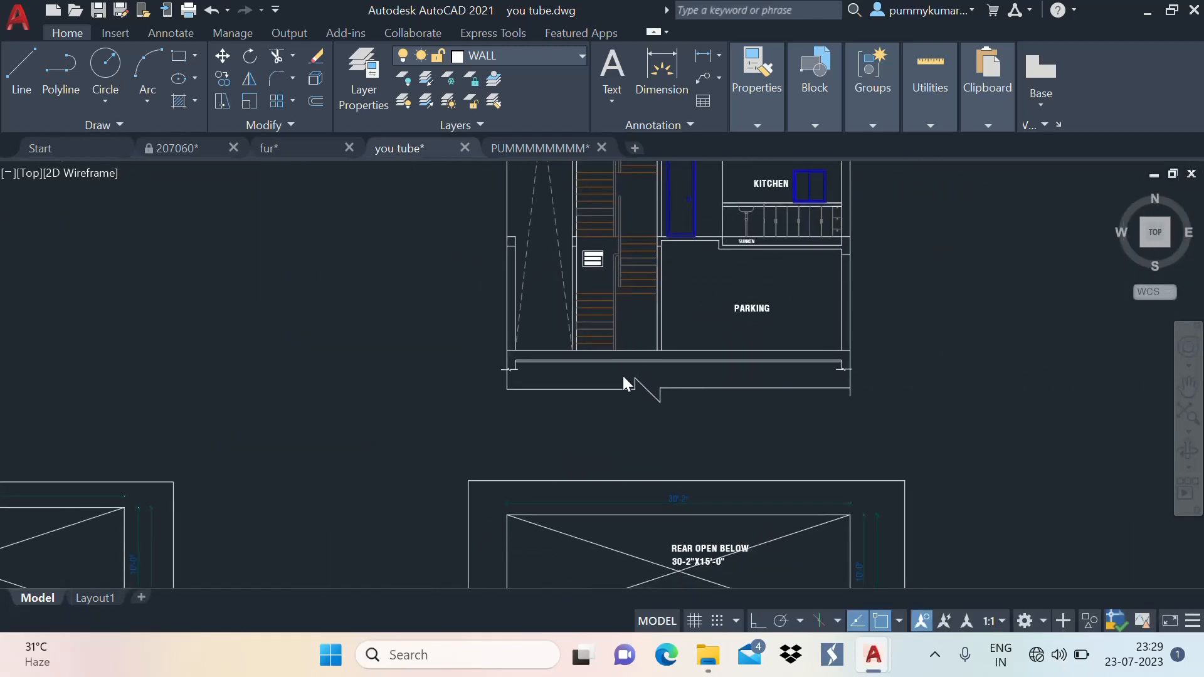
pyautogui.write('h')
pyautogui.press('Return')
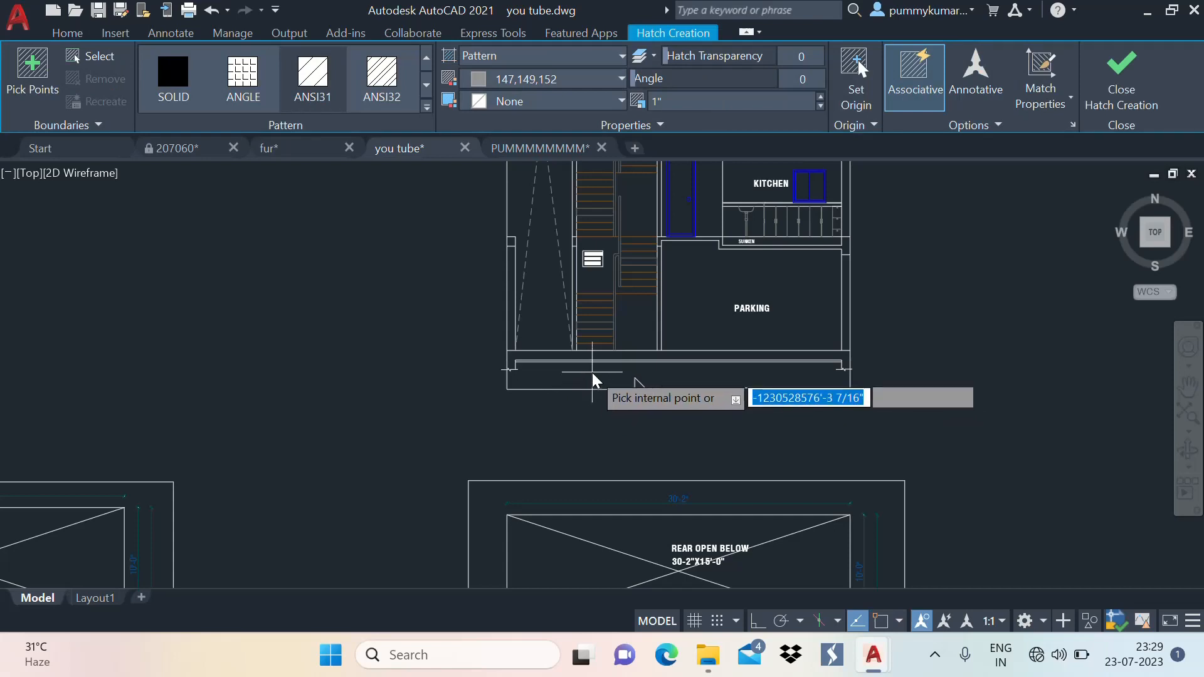
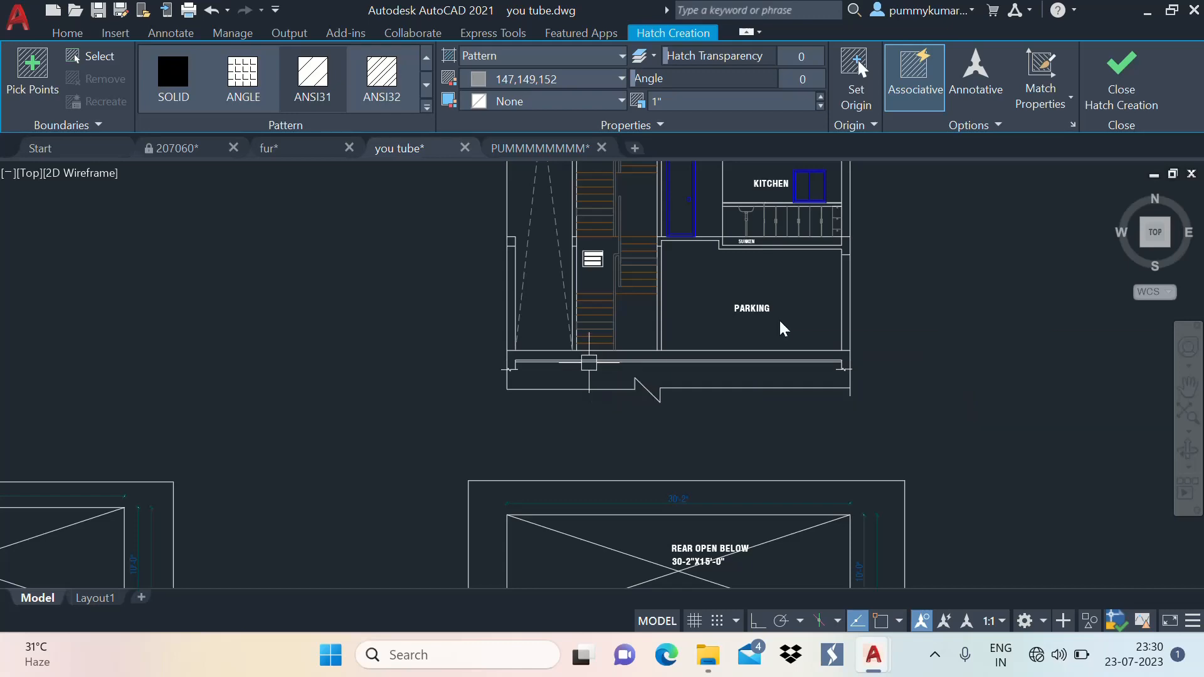
pyautogui.press('Escape')
pyautogui.click(725, 363)
pyautogui.press('Escape')
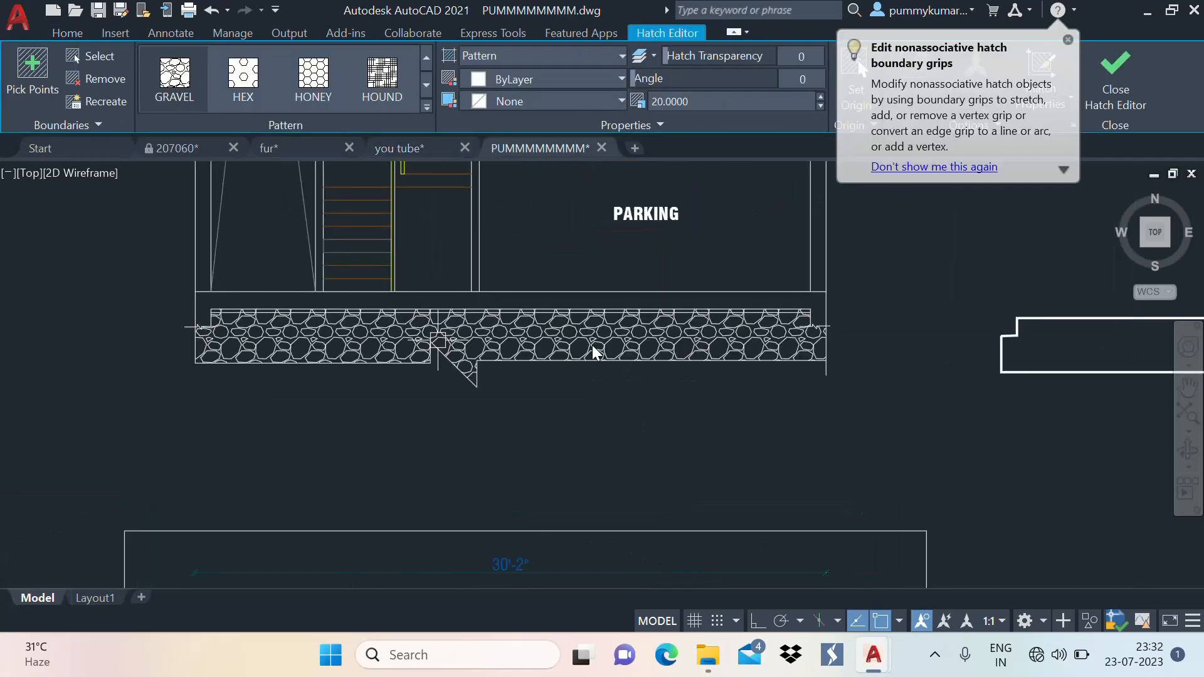
# Examine the gravel hatch and its boundary below the PARKING floor in the PUMMMMMMM drawing
pyautogui.press('Escape')
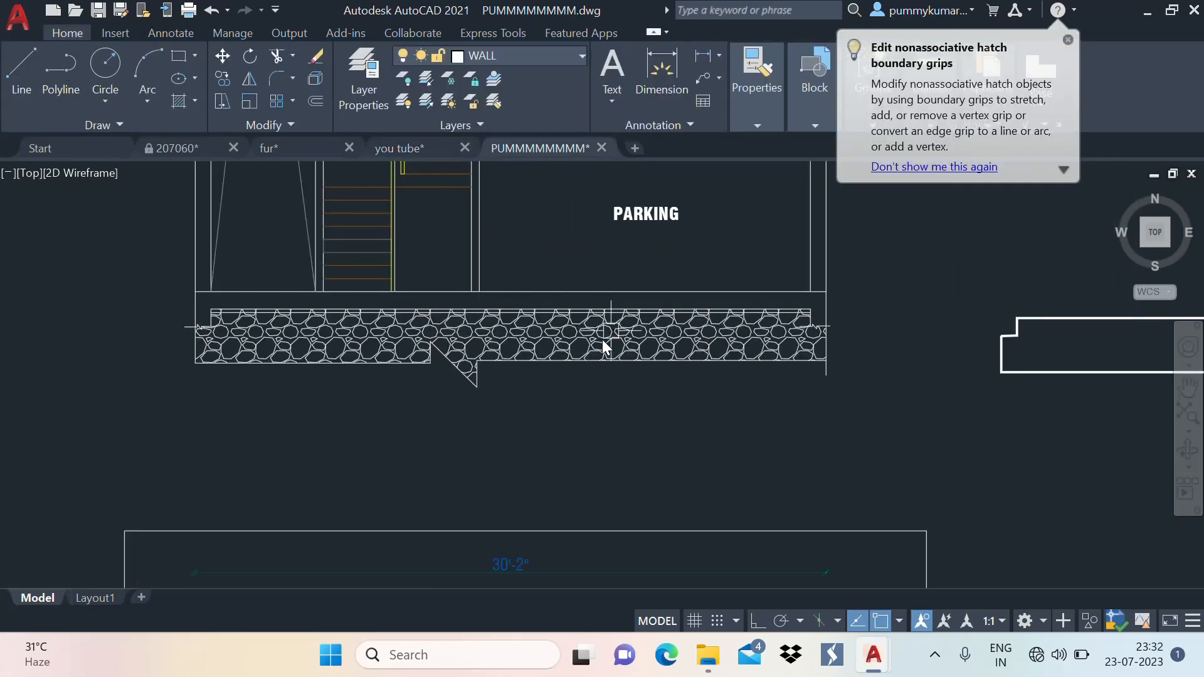
pyautogui.click(845, 382)
pyautogui.press('Delete')
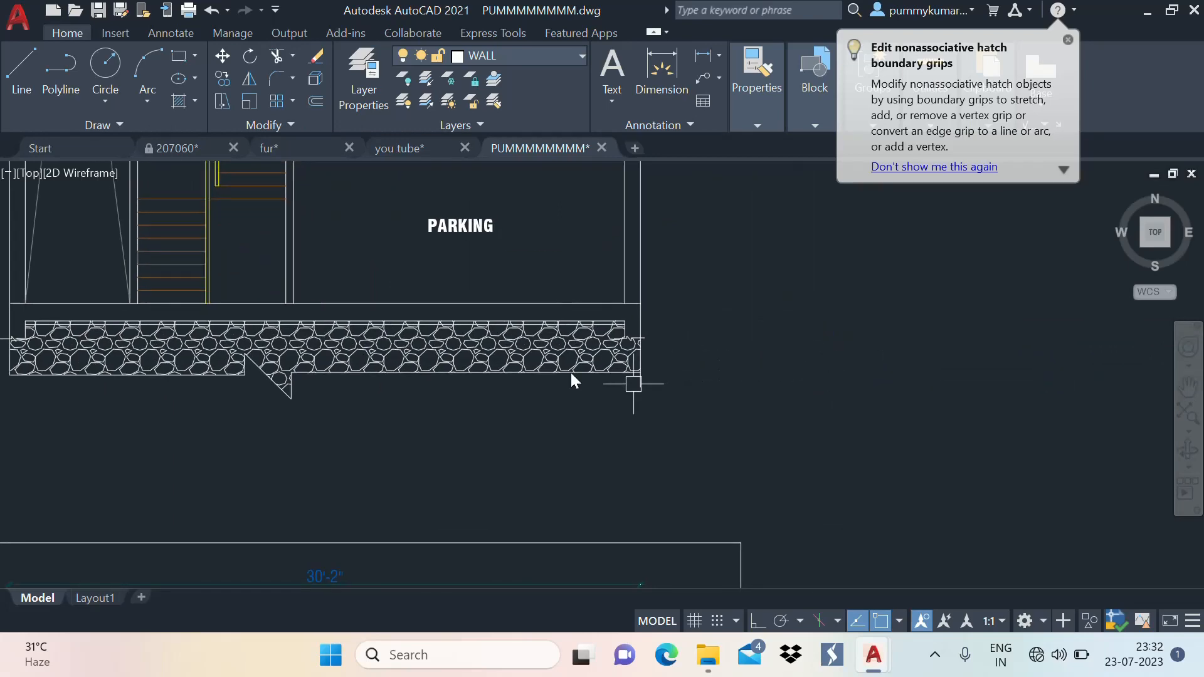
pyautogui.moveTo(570, 376)
pyautogui.mouseDown(button='middle')
pyautogui.moveTo(792, 323)
pyautogui.moveTo(758, 385)
pyautogui.mouseUp(button='middle')
pyautogui.moveTo(676, 395); pyautogui.dragTo(661, 441, button='middle')
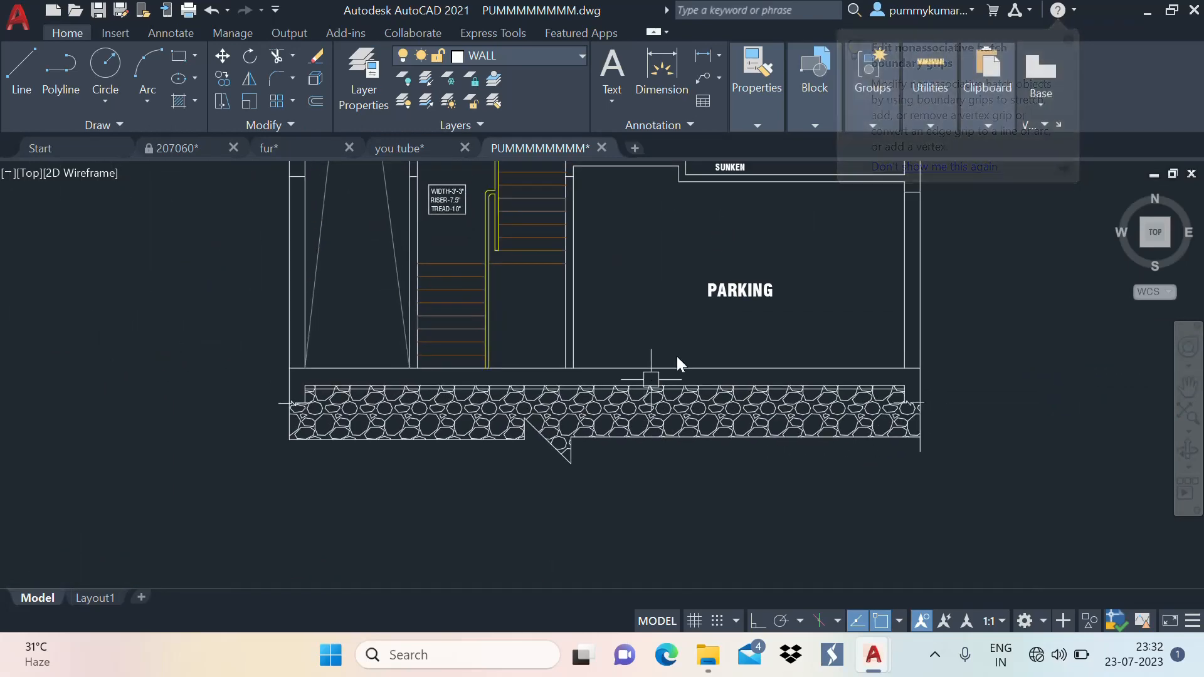
pyautogui.scroll(-2, 678, 356)
pyautogui.moveTo(687, 367); pyautogui.dragTo(679, 409, button='middle')
pyautogui.scroll(2, 514, 415)
pyautogui.scroll(2, 514, 417)
pyautogui.click(417, 403)
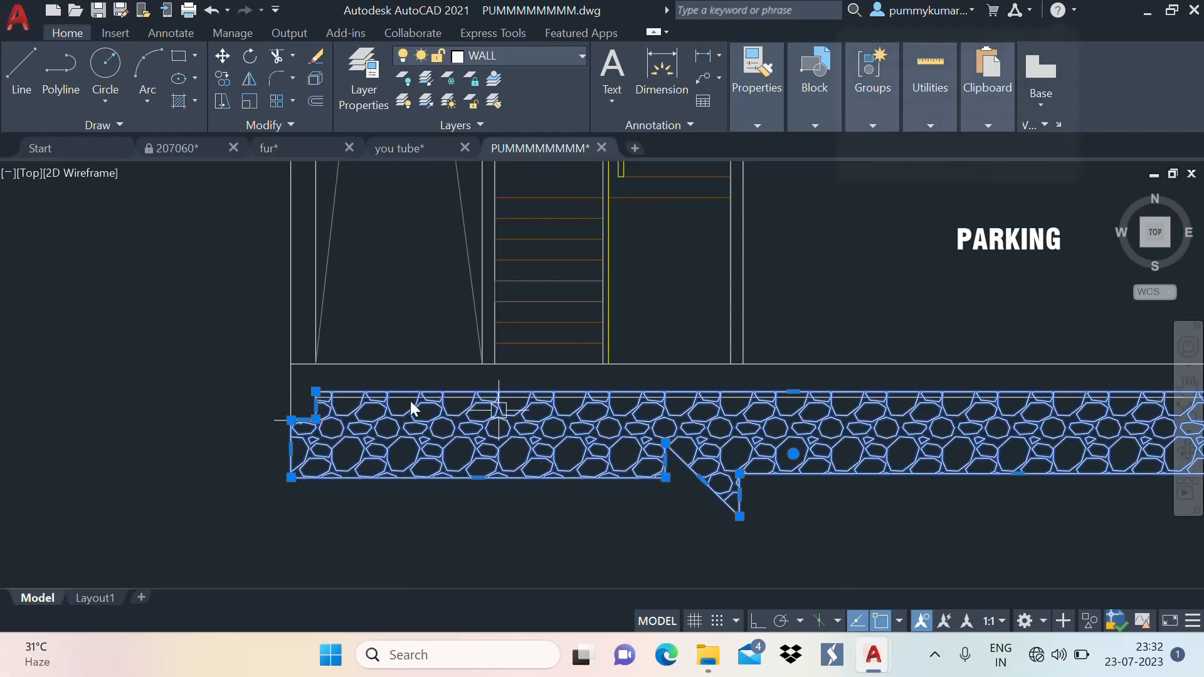
pyautogui.press('Escape')
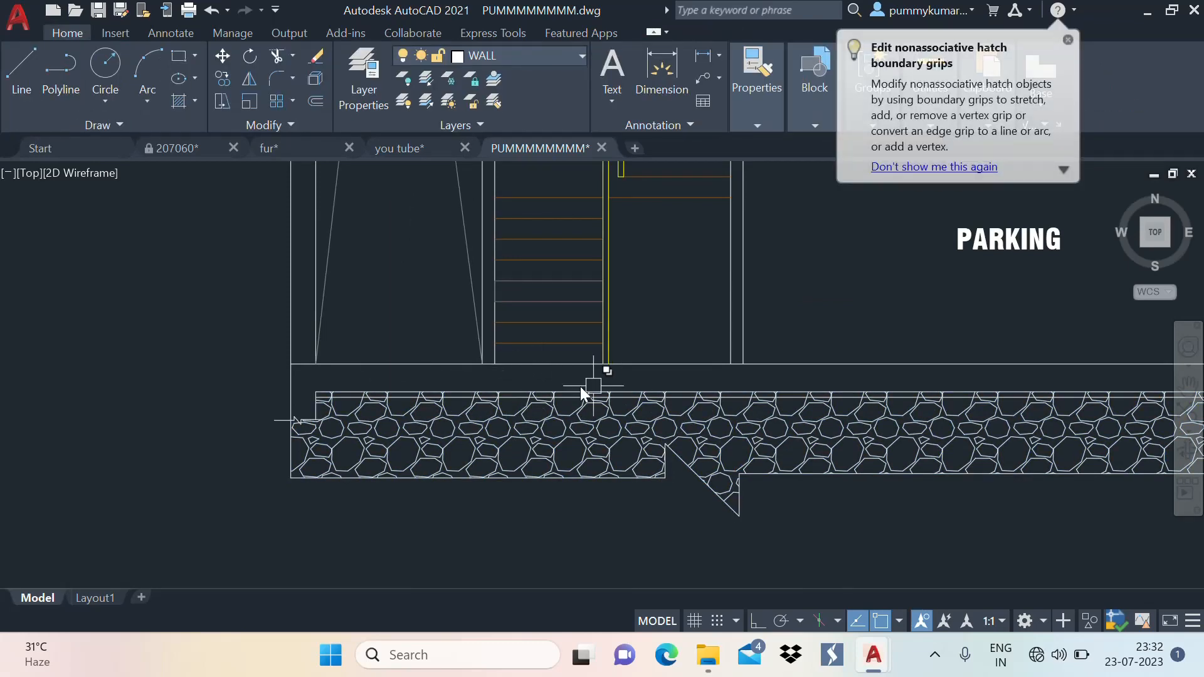
pyautogui.scroll(-3, 490, 426)
pyautogui.scroll(3, 690, 428)
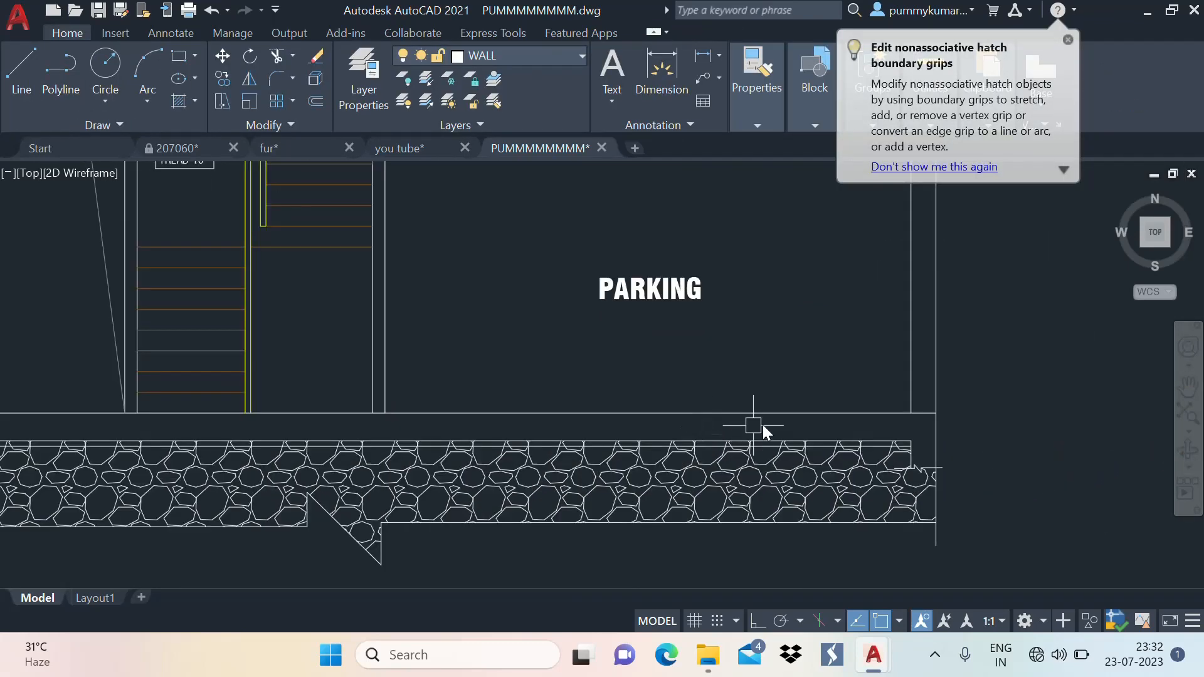
pyautogui.scroll(-1, 765, 426)
pyautogui.scroll(5, 694, 437)
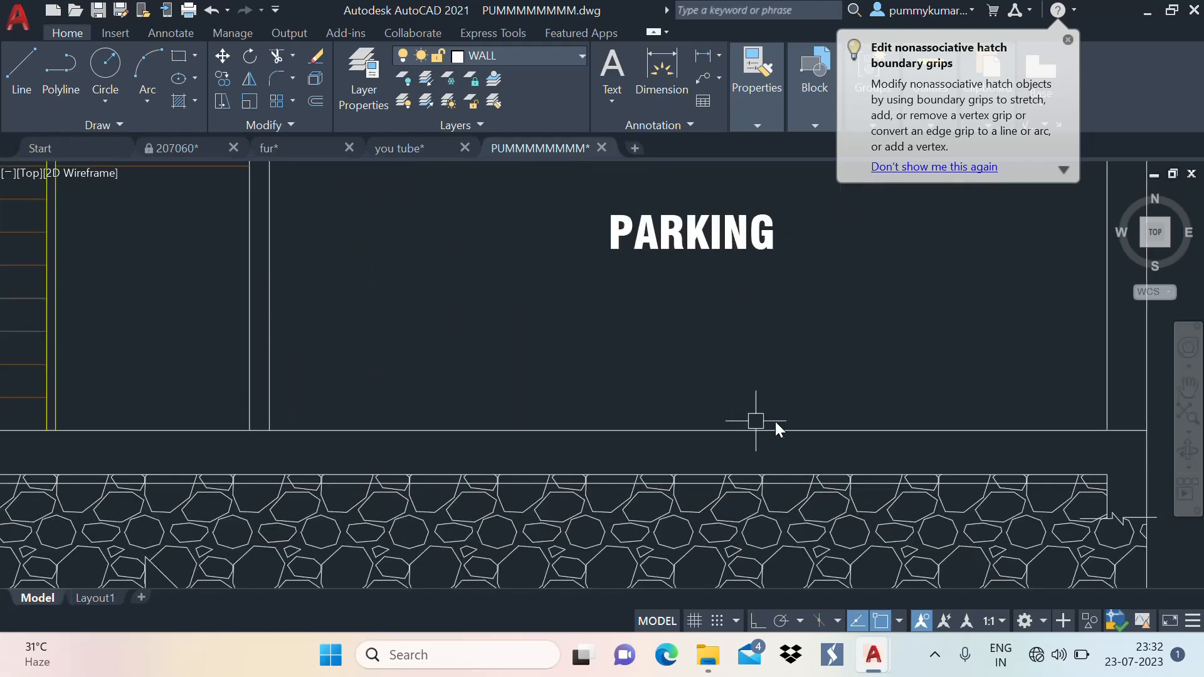
pyautogui.scroll(-5, 775, 422)
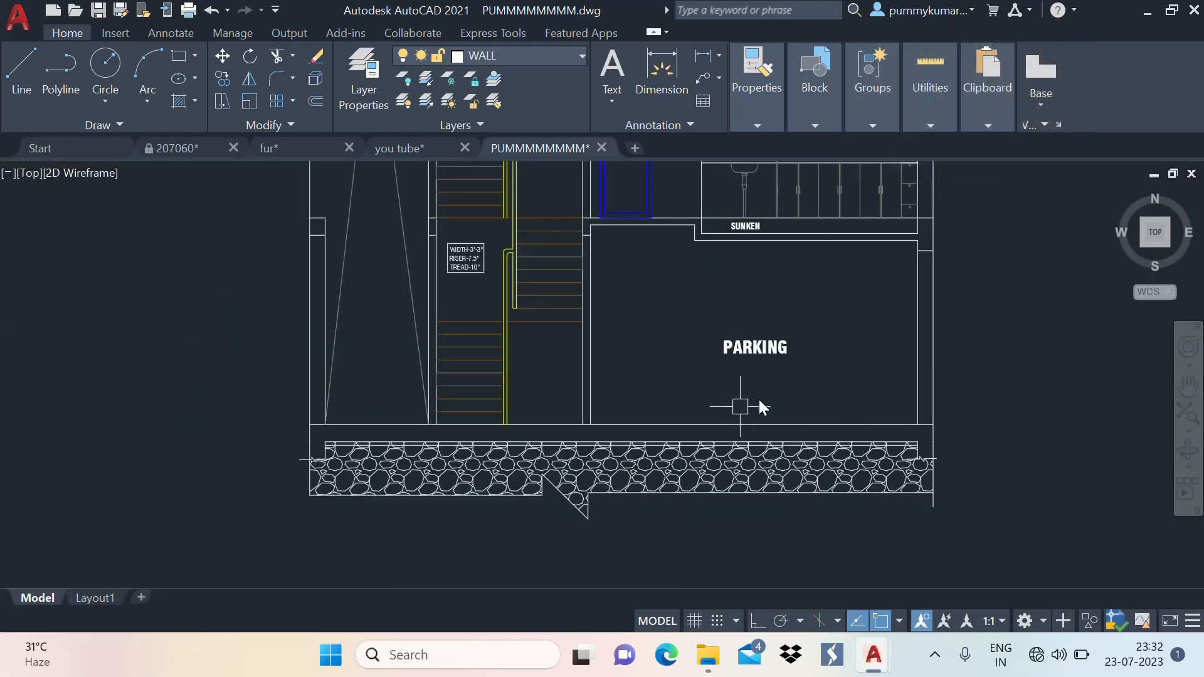
pyautogui.scroll(5, 765, 419)
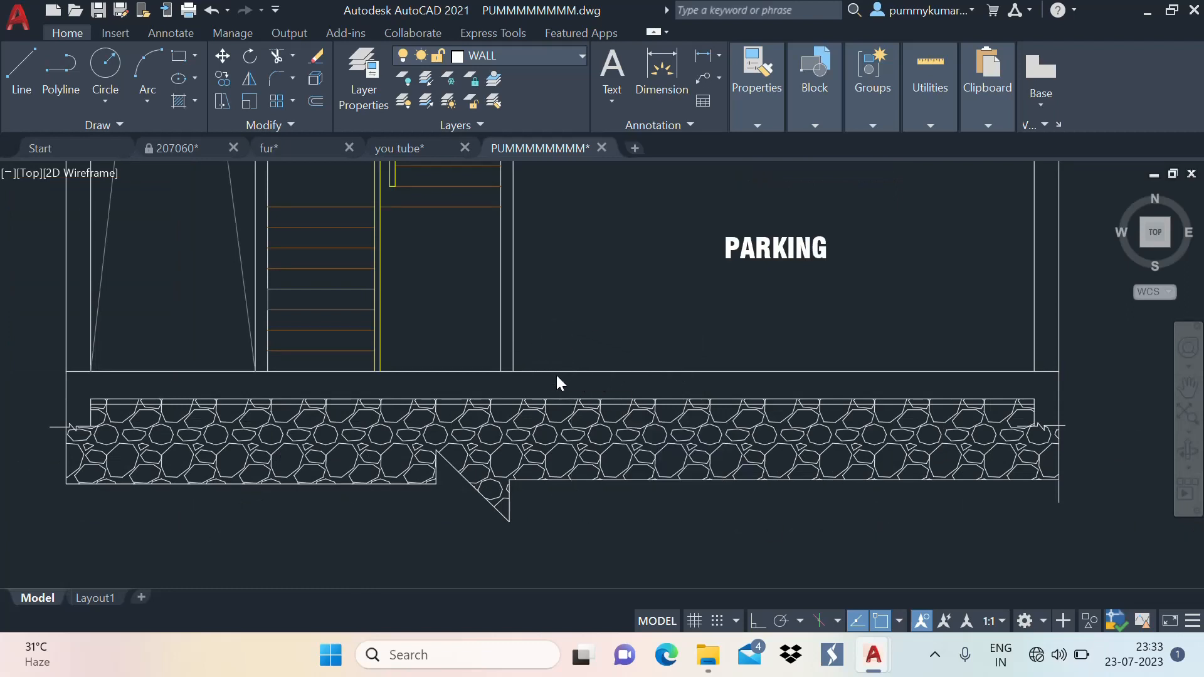
# Hatch the ground-floor slab above the gravel fill with the AR-CONC pattern
pyautogui.write('h')
pyautogui.press('Return')
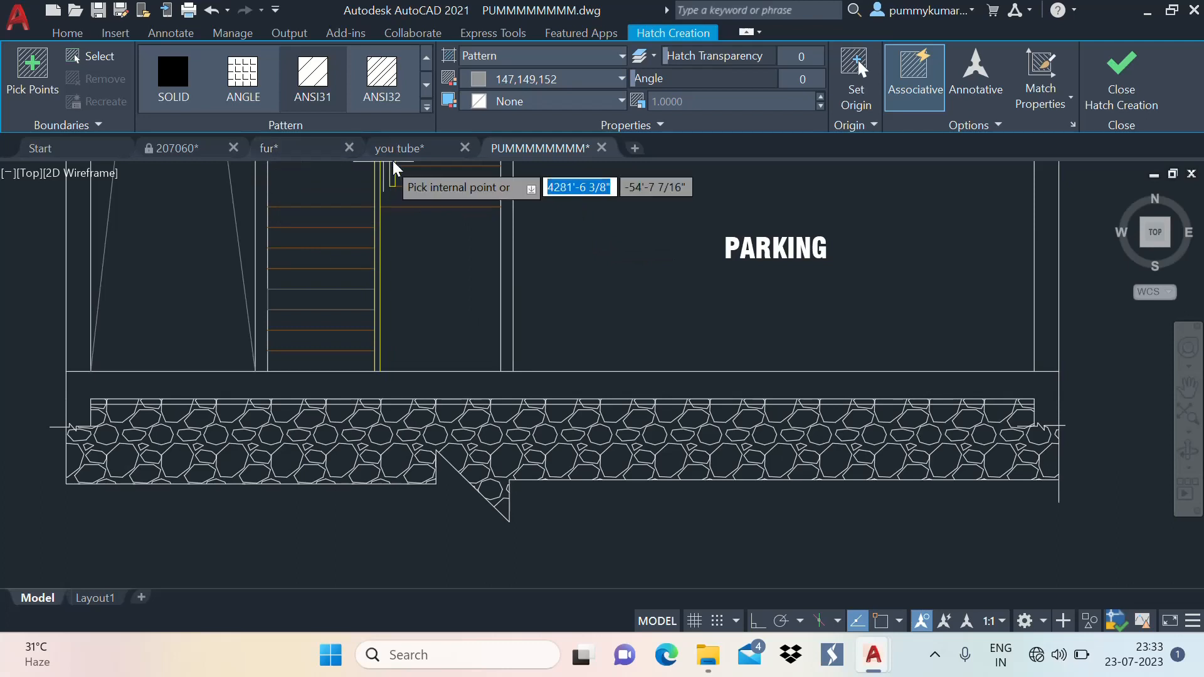
pyautogui.click(427, 107)
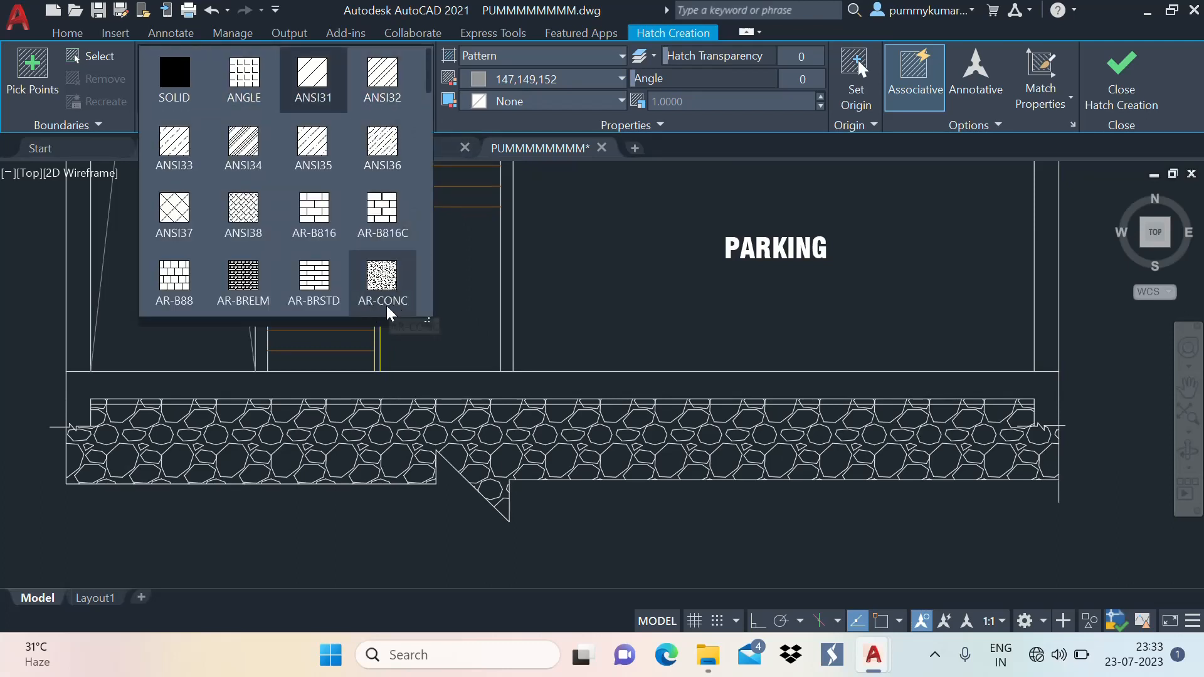
pyautogui.click(383, 279)
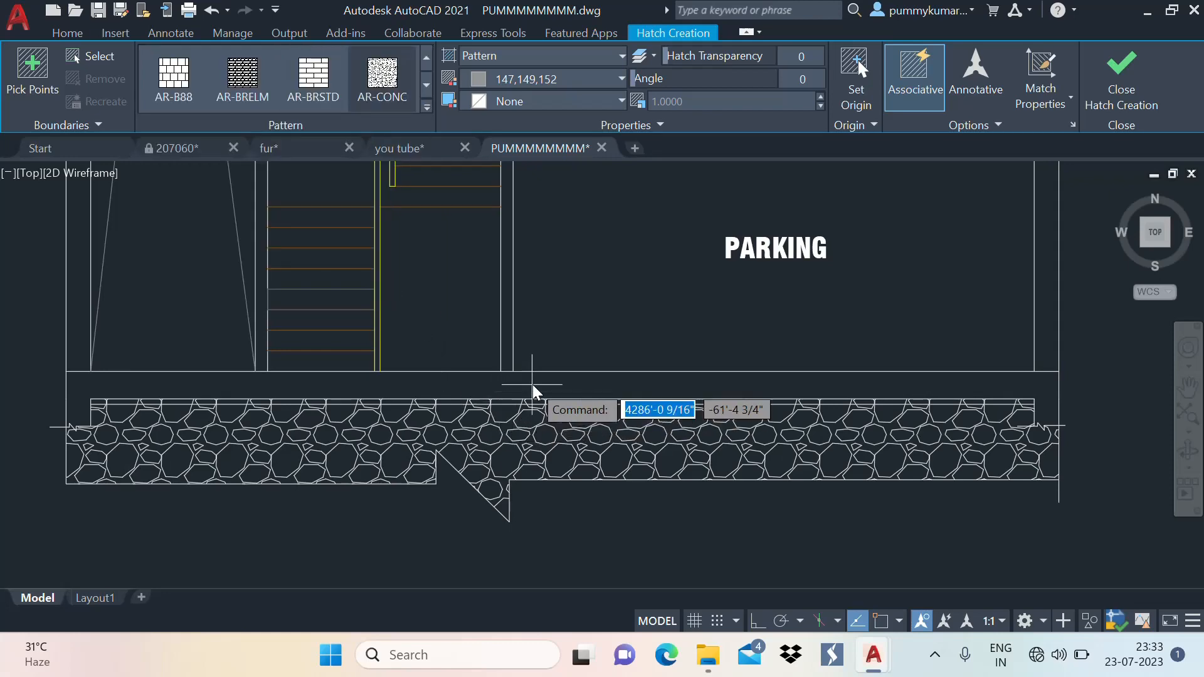
pyautogui.scroll(-4, 652, 523)
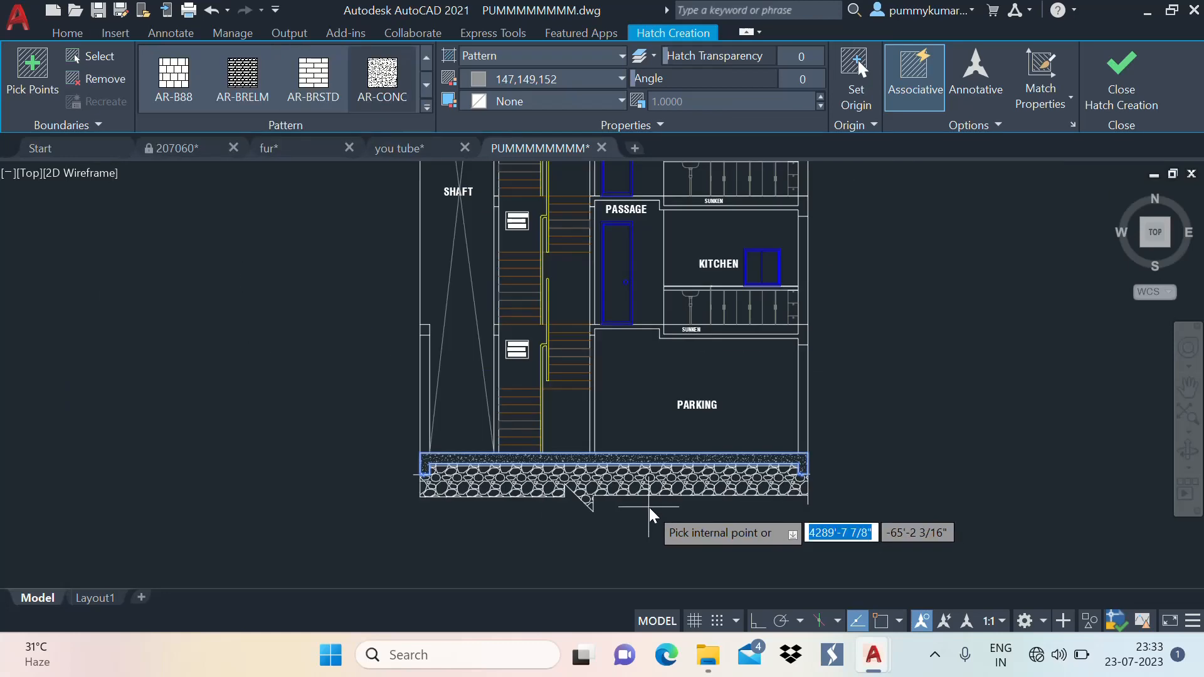
# Add the three stepped floor slabs at the SUNKEN areas, from the PARKING ceiling upward, to the AR-CONC hatch
pyautogui.scroll(5, 627, 336)
pyautogui.scroll(-3, 658, 408)
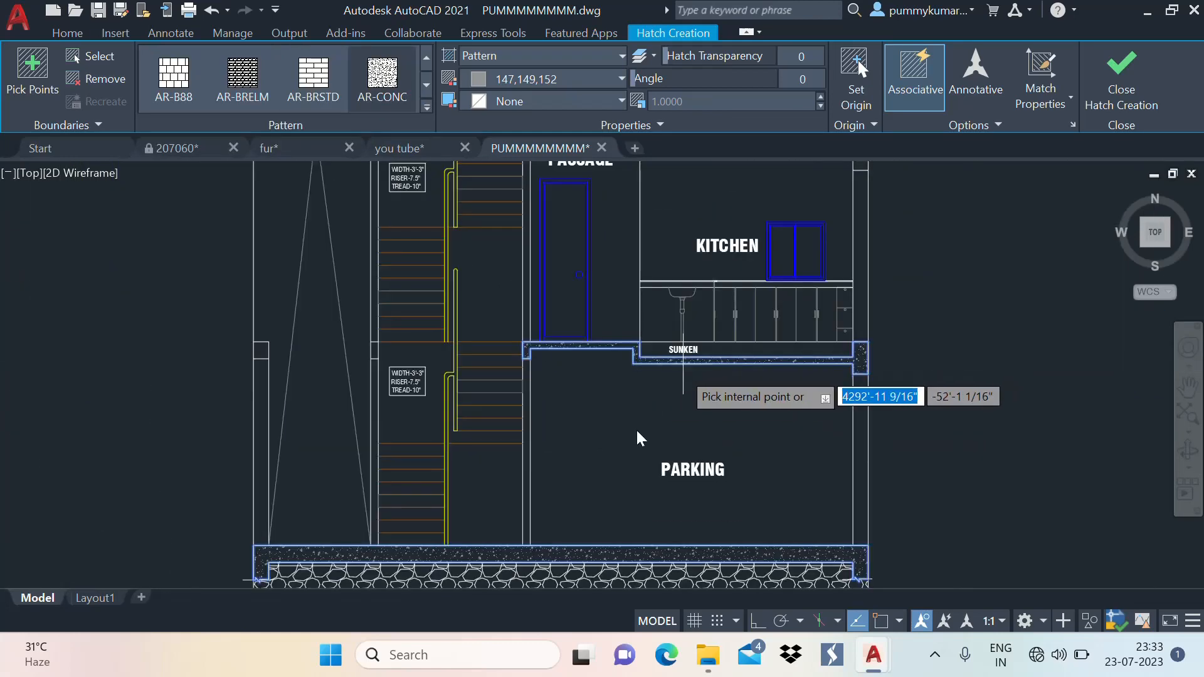
pyautogui.scroll(4, 684, 283)
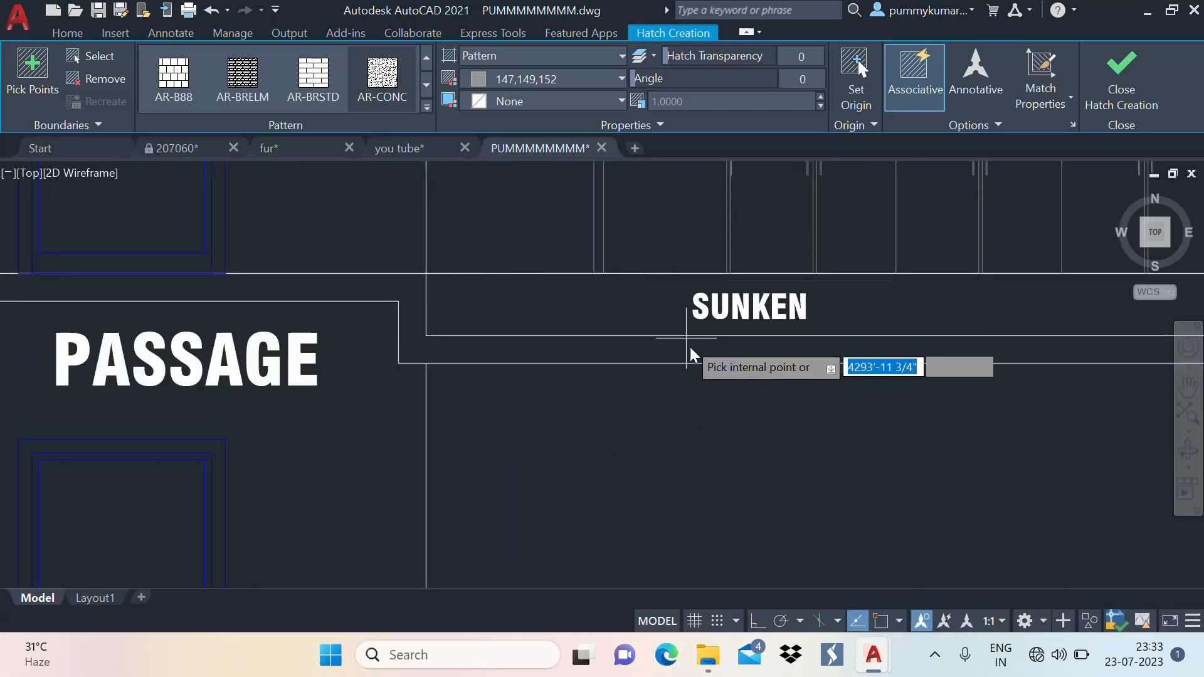
pyautogui.scroll(-5, 687, 345)
pyautogui.scroll(-2, 681, 438)
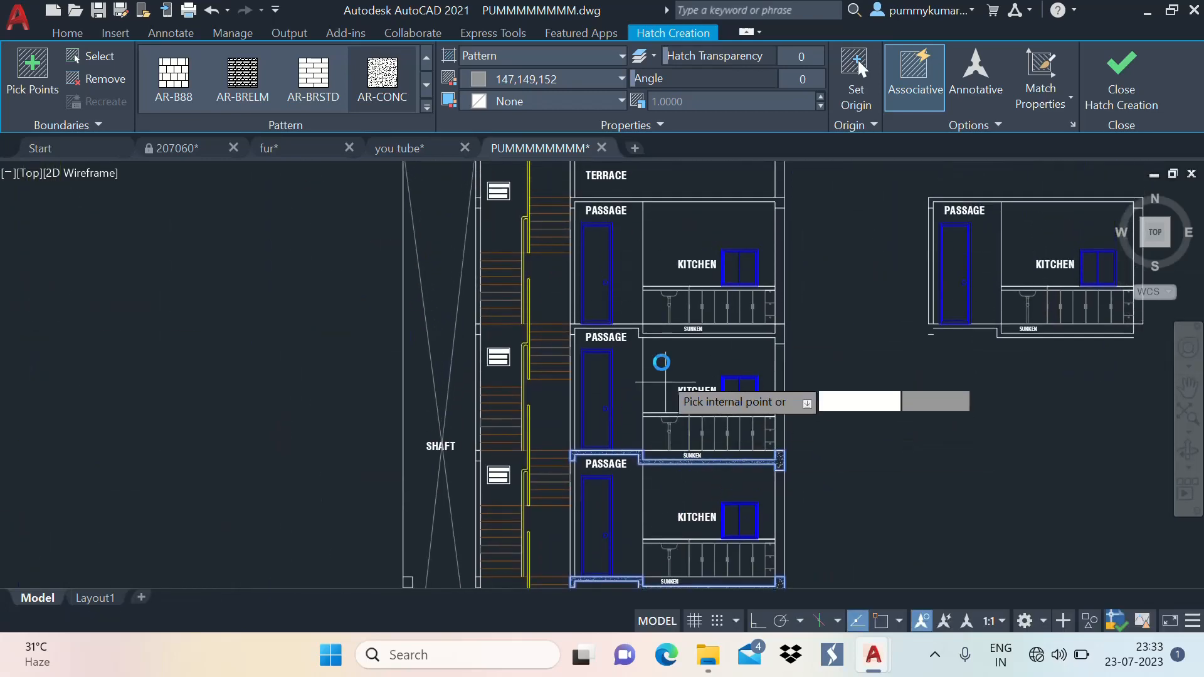
pyautogui.scroll(4, 671, 313)
pyautogui.scroll(-5, 688, 307)
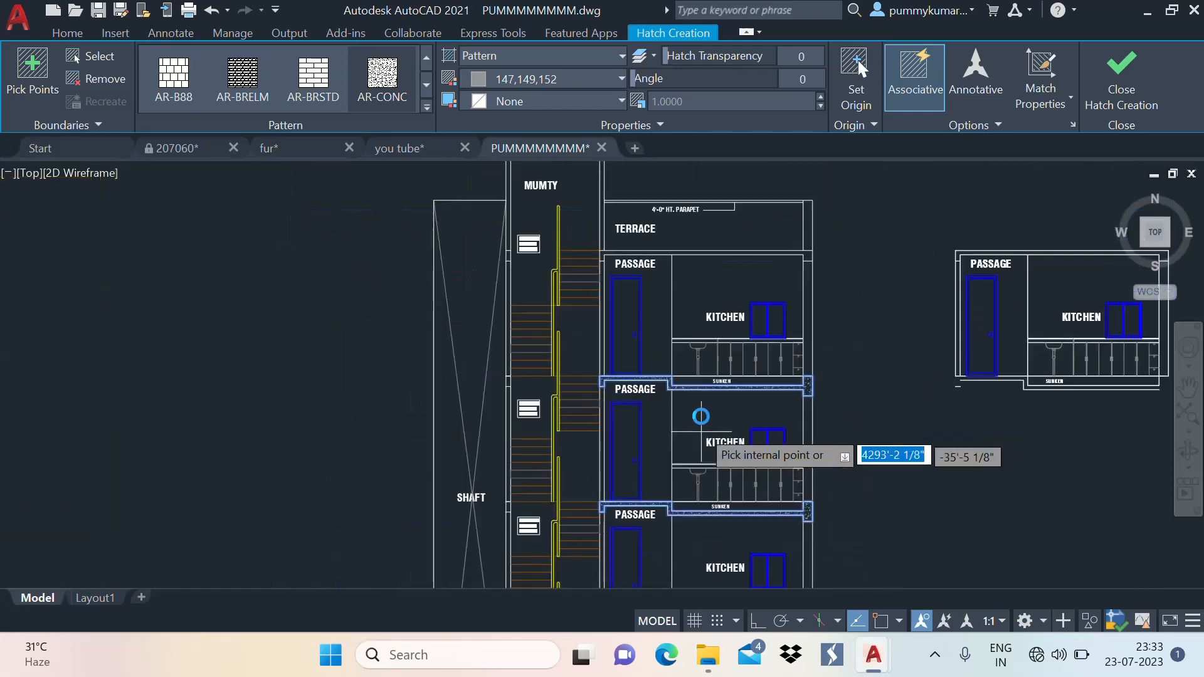
# Add the slab below the main TERRACE and the MUMTY roof slab to the AR-CONC hatch
pyautogui.scroll(4, 663, 302)
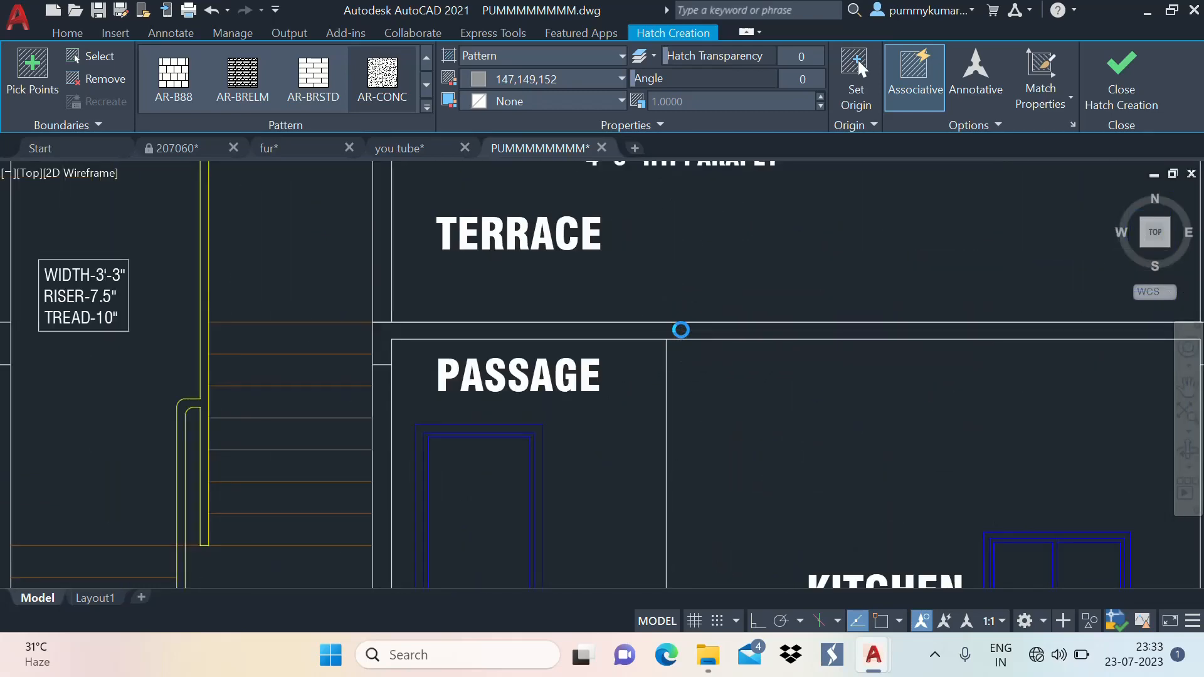
pyautogui.click(681, 329)
pyautogui.scroll(-4, 667, 332)
pyautogui.scroll(4, 664, 335)
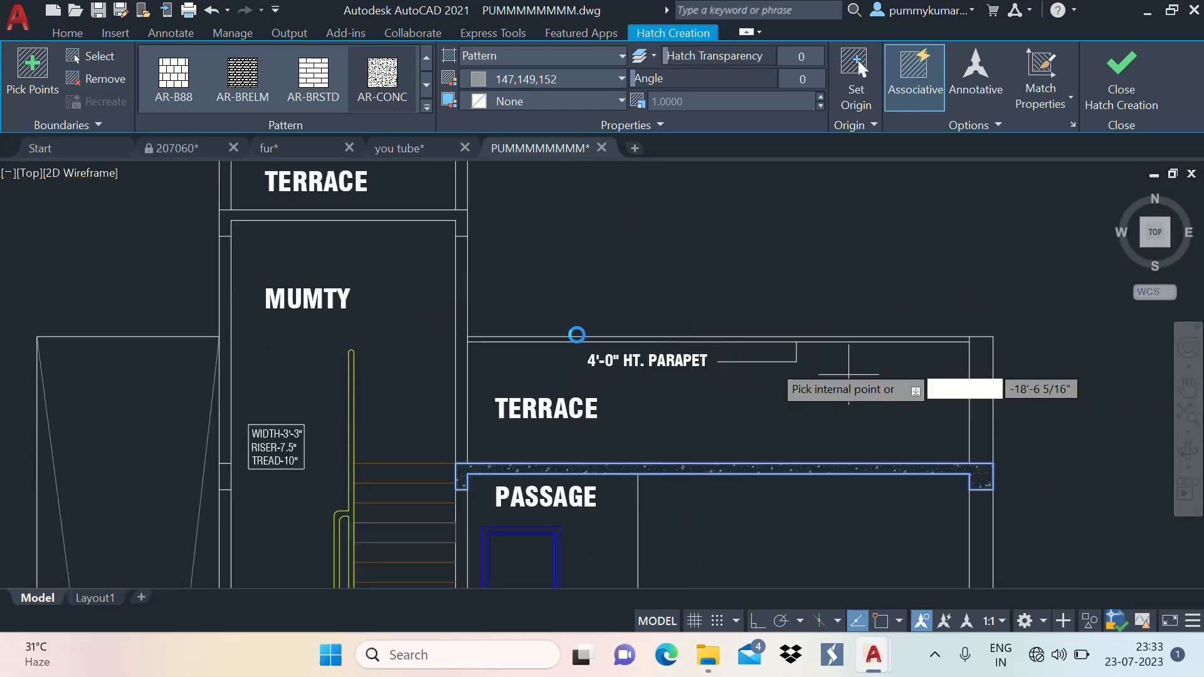
pyautogui.click(439, 217)
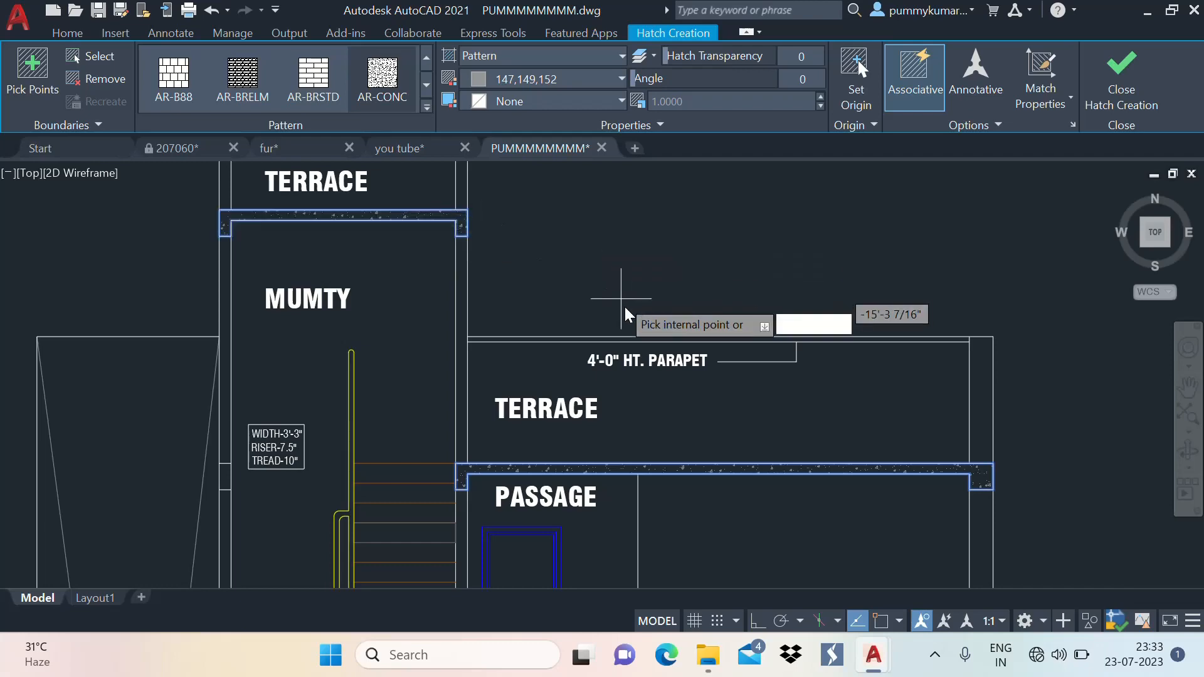
# Add the beam sections in the shaft and staircase walls at the PARKING ceiling and the floor above to the AR-CONC hatch
pyautogui.scroll(-5, 621, 298)
pyautogui.scroll(-3, 536, 210)
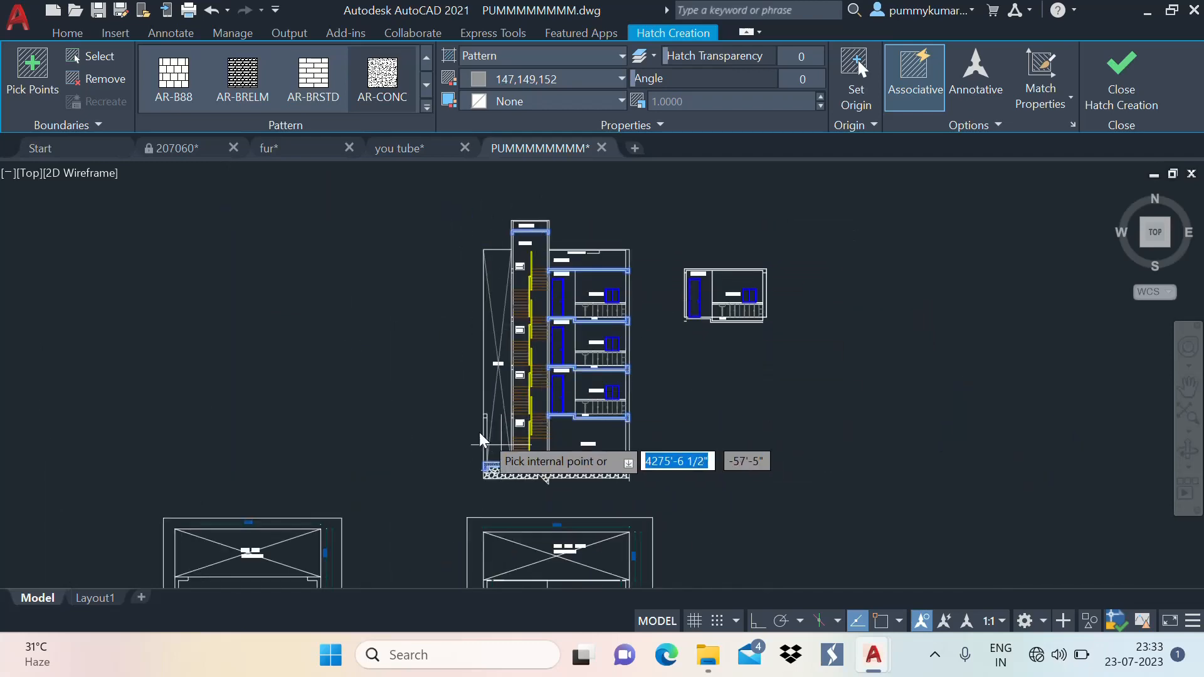
pyautogui.scroll(5, 482, 444)
pyautogui.scroll(-3, 606, 348)
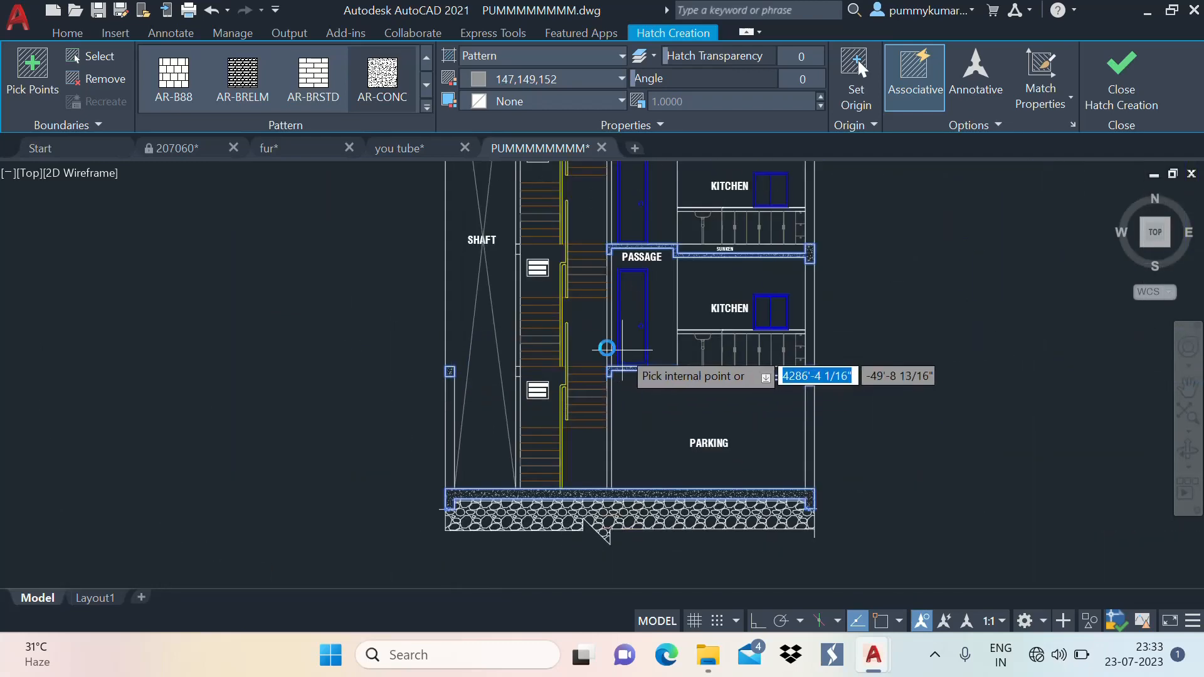
pyautogui.scroll(5, 607, 348)
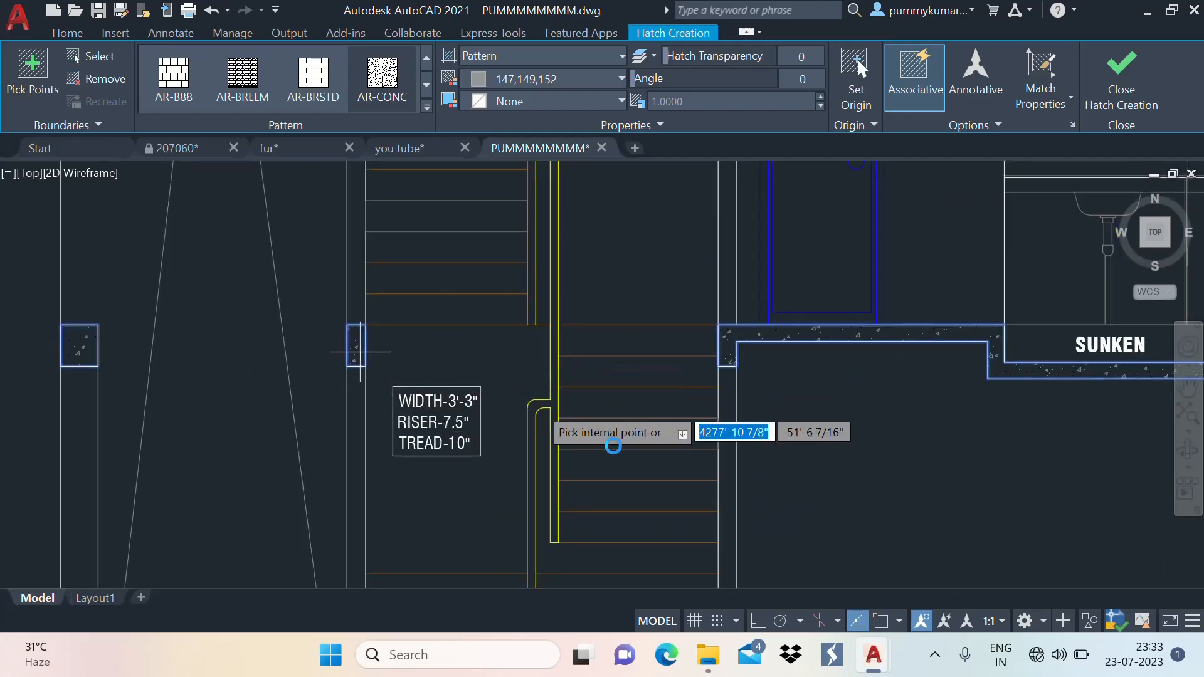
pyautogui.scroll(-3, 361, 351)
pyautogui.scroll(3, 532, 232)
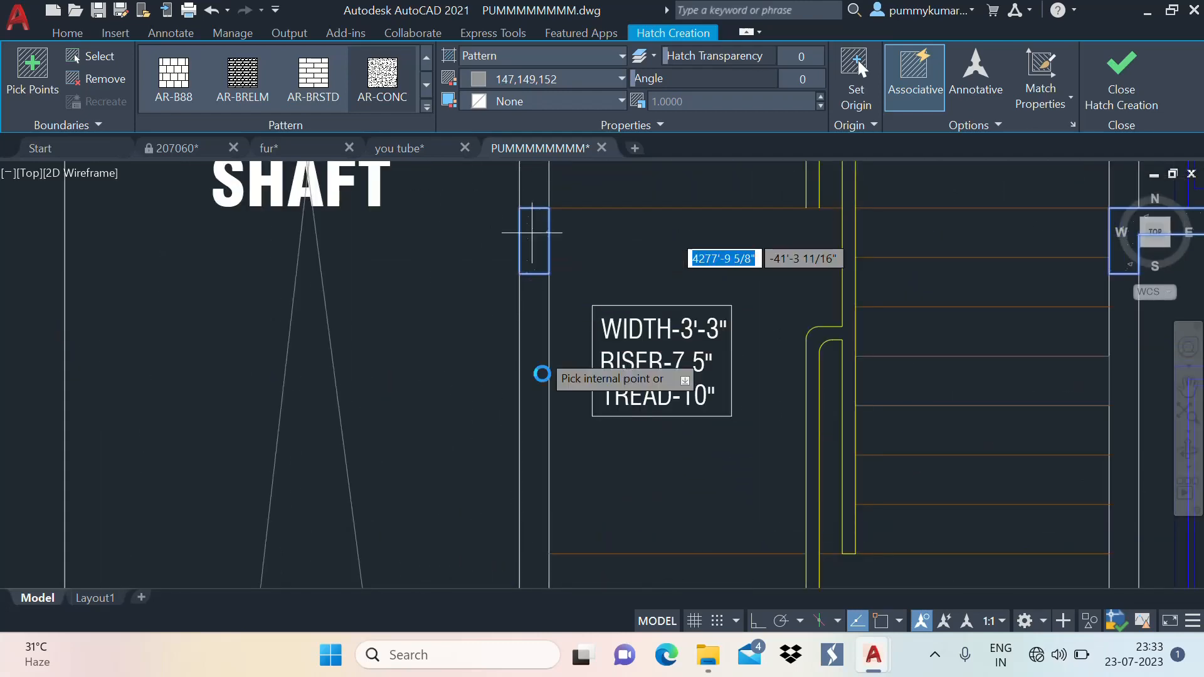
# Add the remaining beam sections in the wall between shaft and staircase, up to TERRACE level, to the AR-CONC hatch and finish it
pyautogui.scroll(-3, 541, 374)
pyautogui.scroll(3, 556, 303)
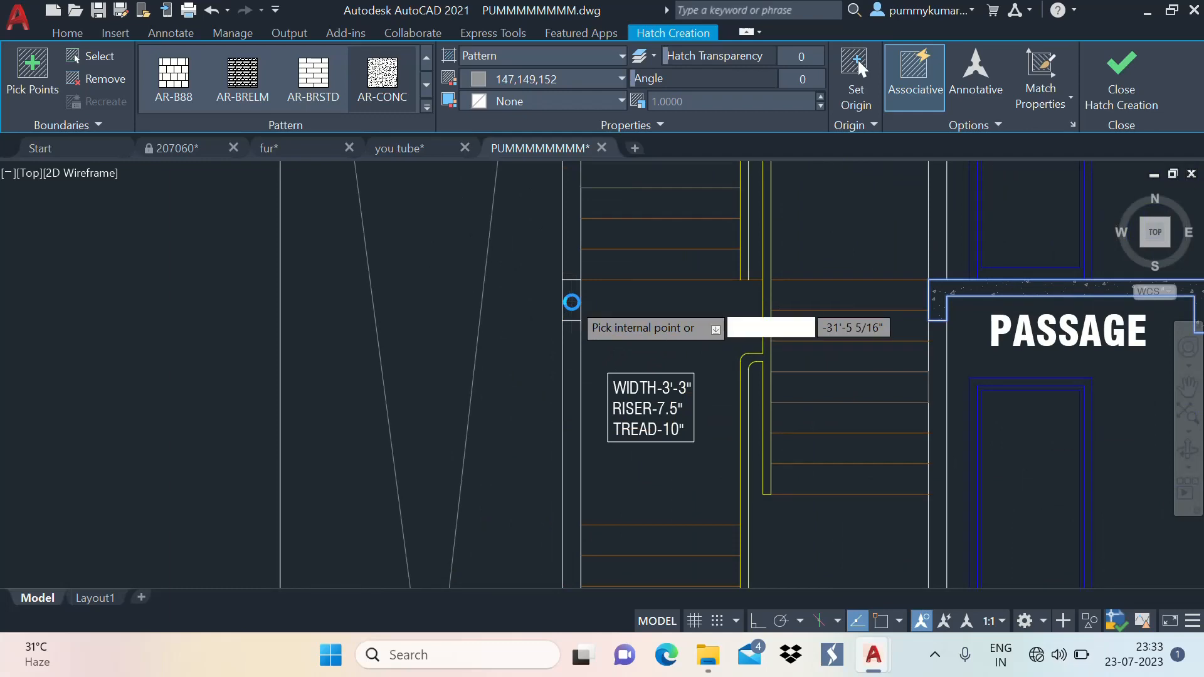
pyautogui.scroll(-4, 571, 302)
pyautogui.scroll(4, 581, 349)
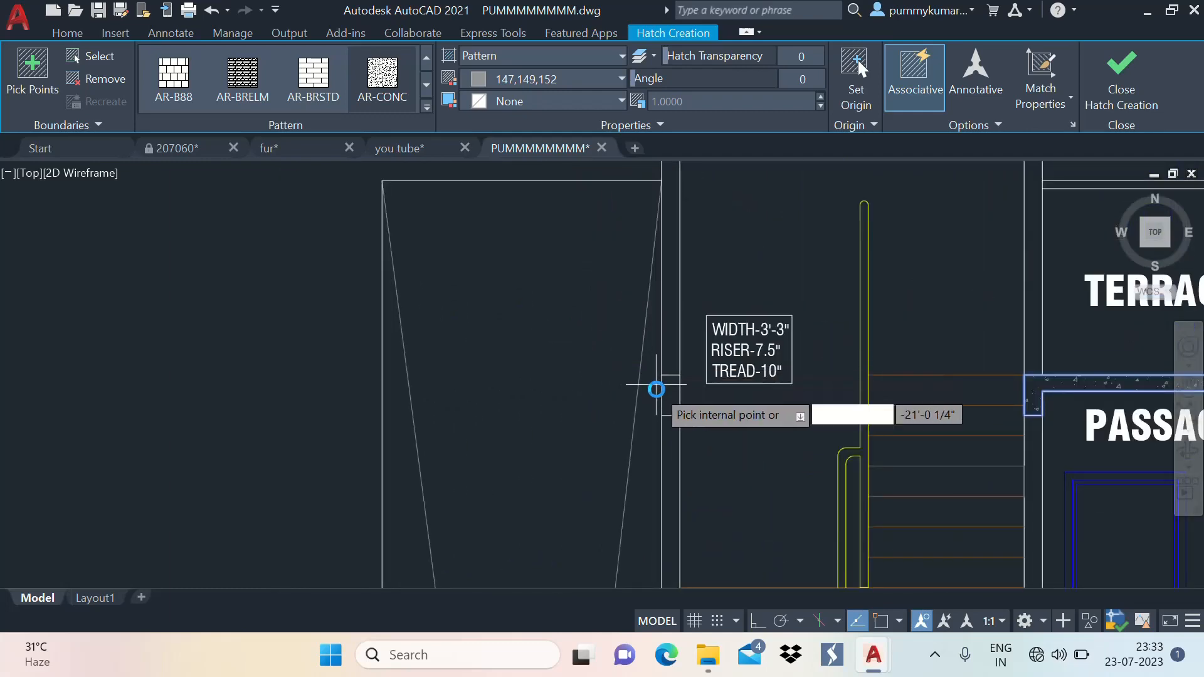
pyautogui.scroll(1, 656, 389)
pyautogui.scroll(-4, 631, 344)
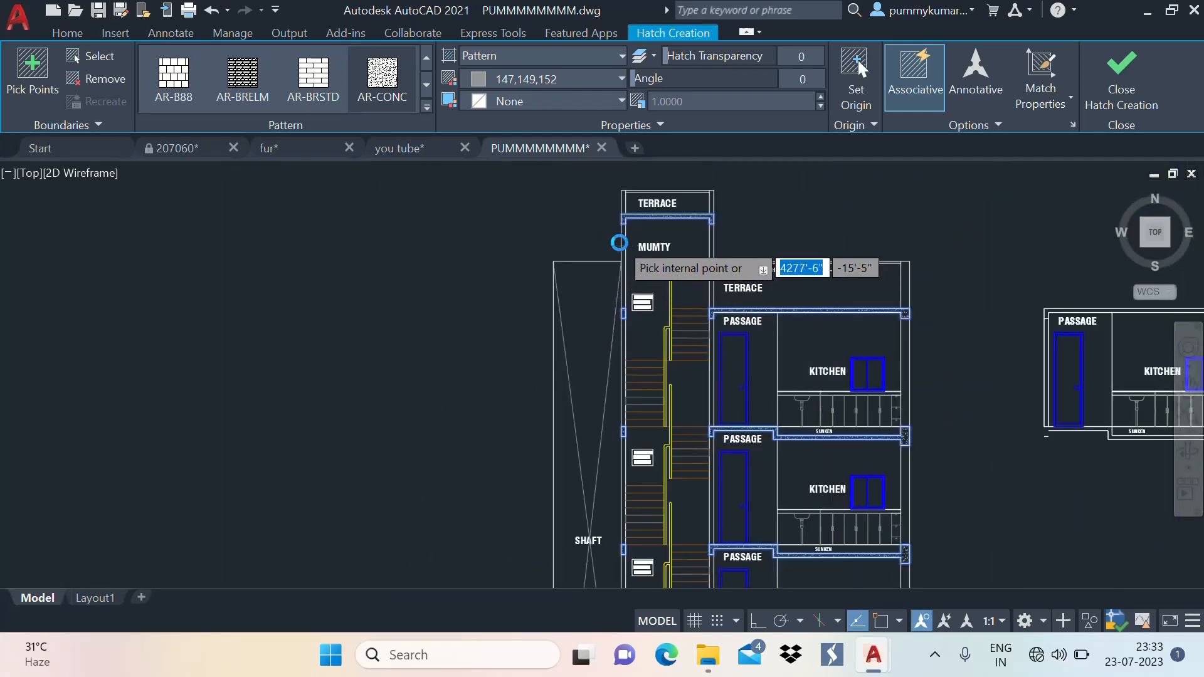
pyautogui.scroll(2, 683, 329)
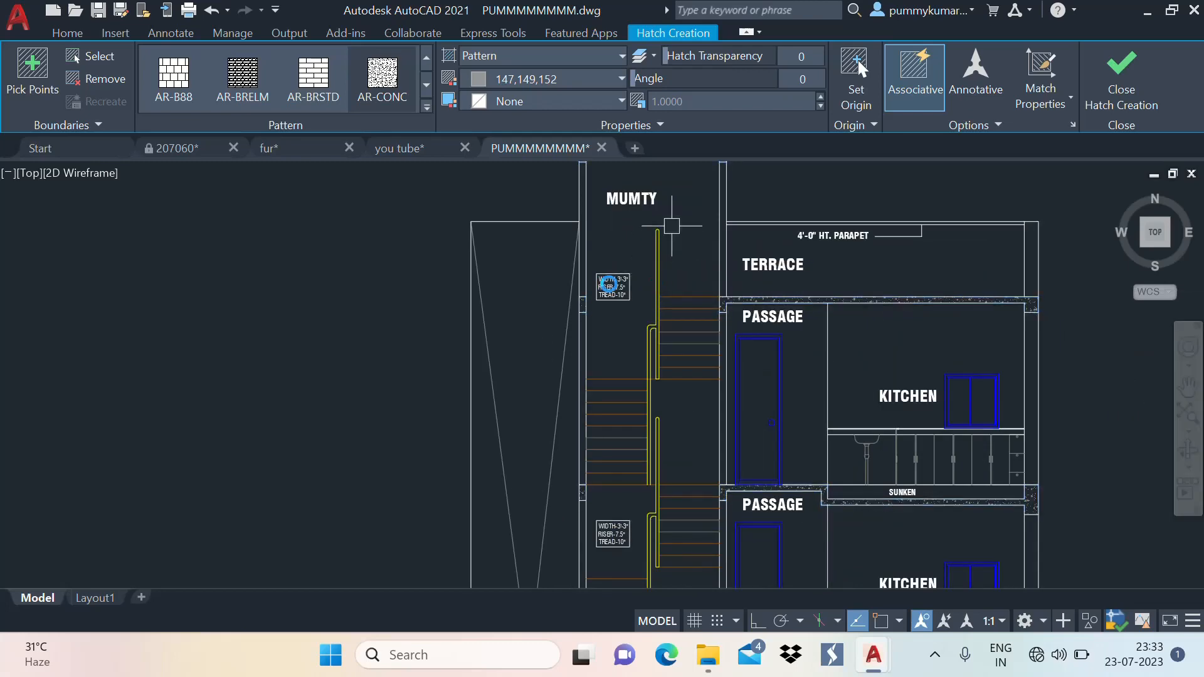
pyautogui.press('Return')
# Hatch the outer parapet wall of the main TERRACE with the ANSI32 pattern at scale 10
pyautogui.scroll(-4, 620, 289)
pyautogui.scroll(4, 653, 232)
pyautogui.moveTo(653, 229); pyautogui.dragTo(692, 202, button='middle')
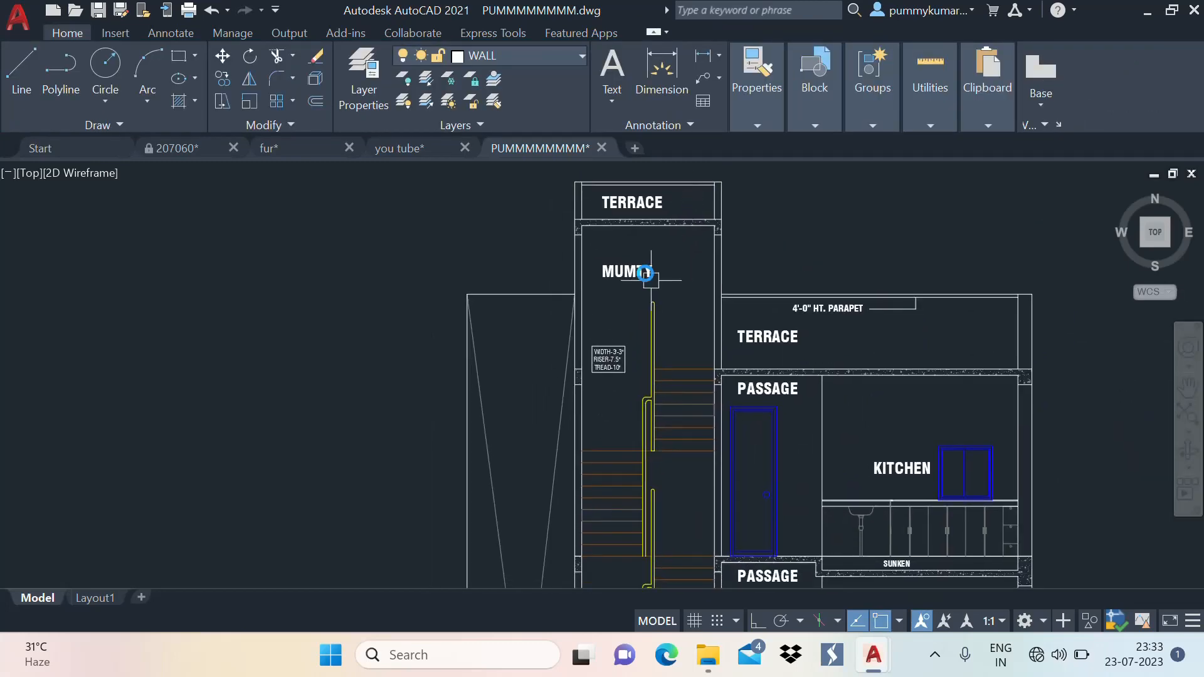
pyautogui.scroll(-3, 645, 274)
pyautogui.scroll(3, 693, 295)
pyautogui.moveTo(919, 323); pyautogui.dragTo(814, 316, button='middle')
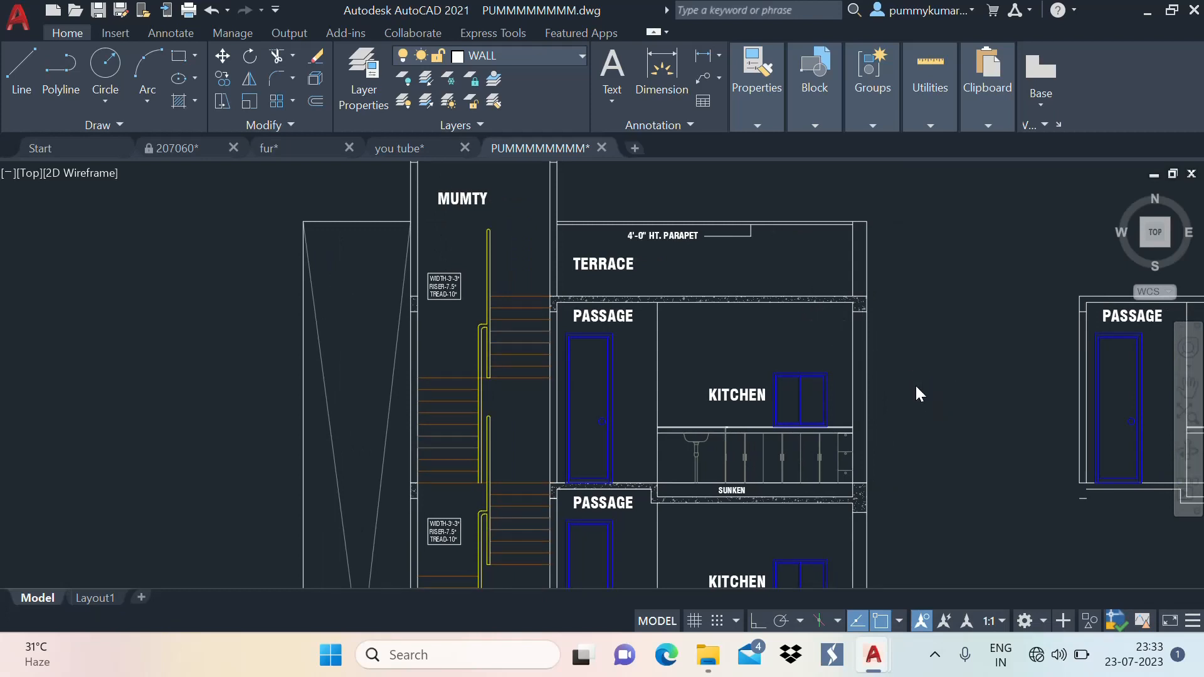
pyautogui.write('h')
pyautogui.press('Return')
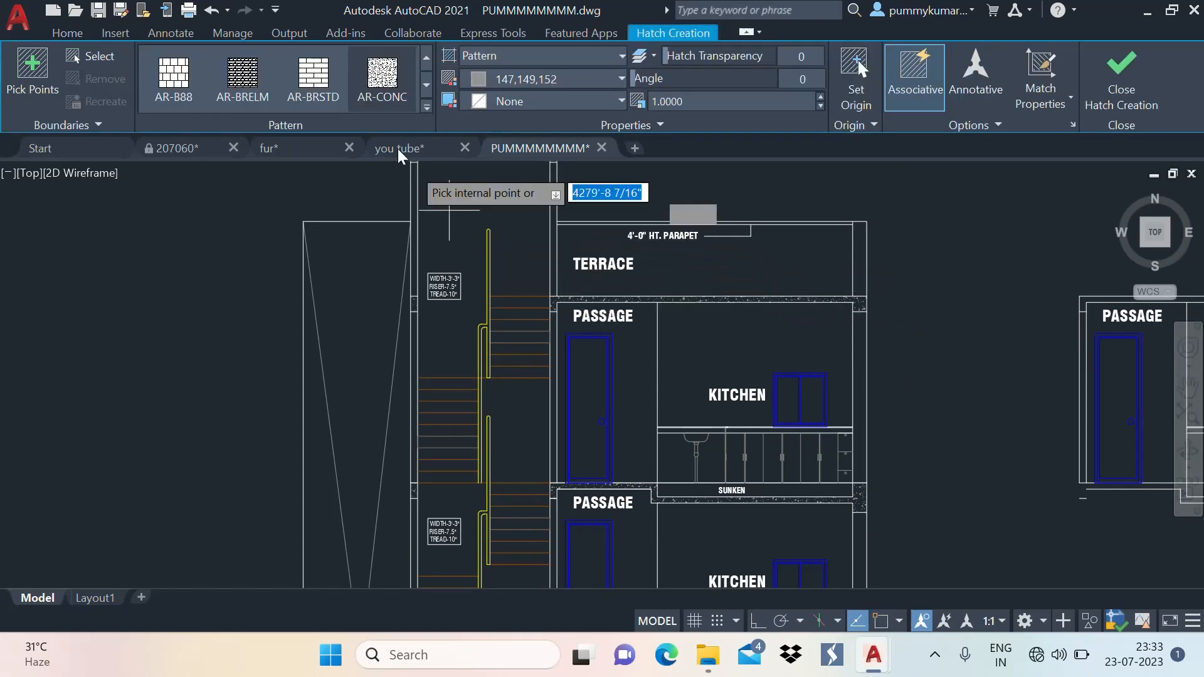
pyautogui.click(426, 108)
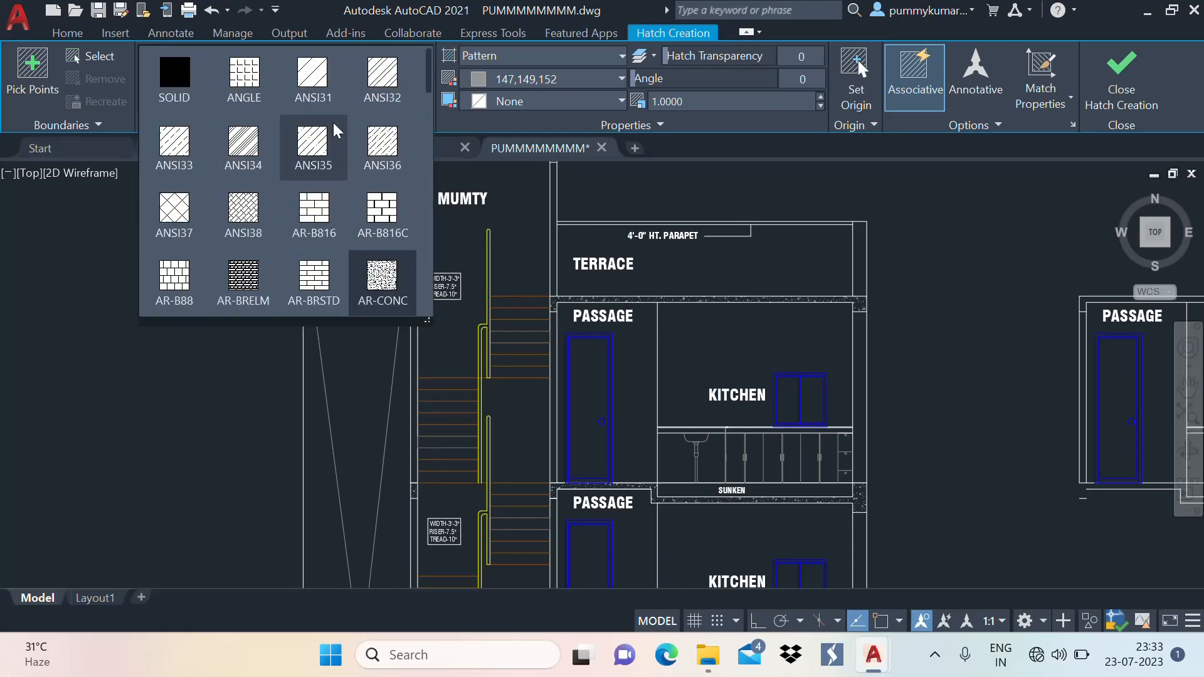
pyautogui.click(382, 78)
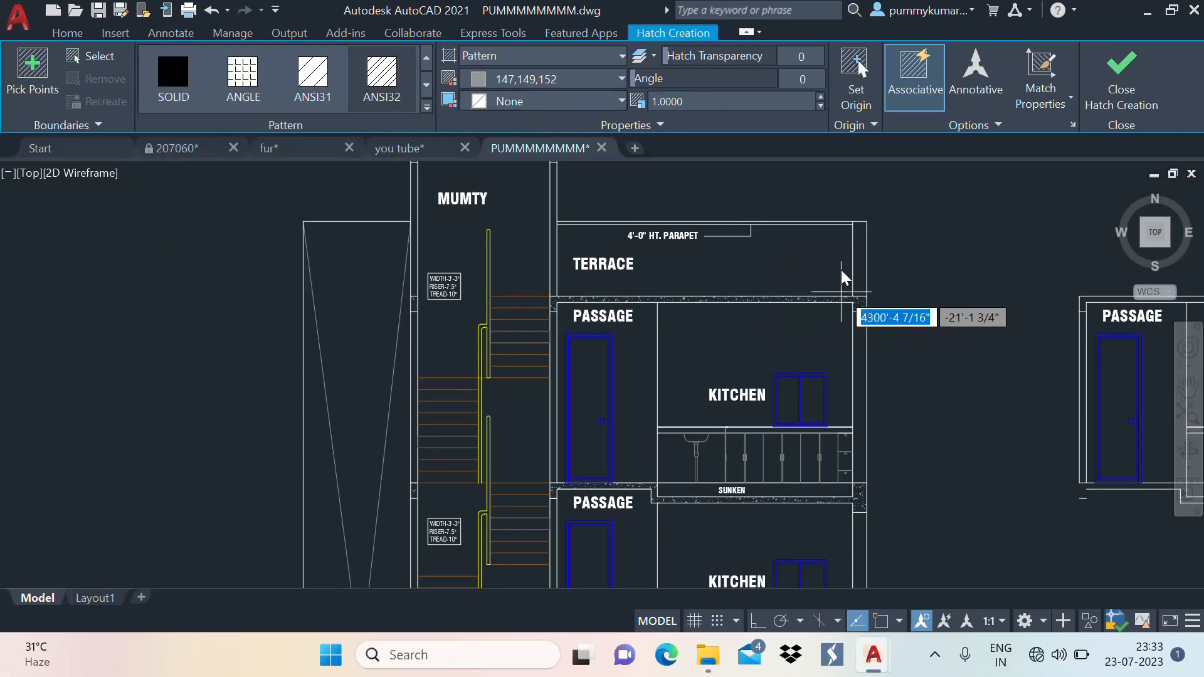
pyautogui.scroll(2, 851, 258)
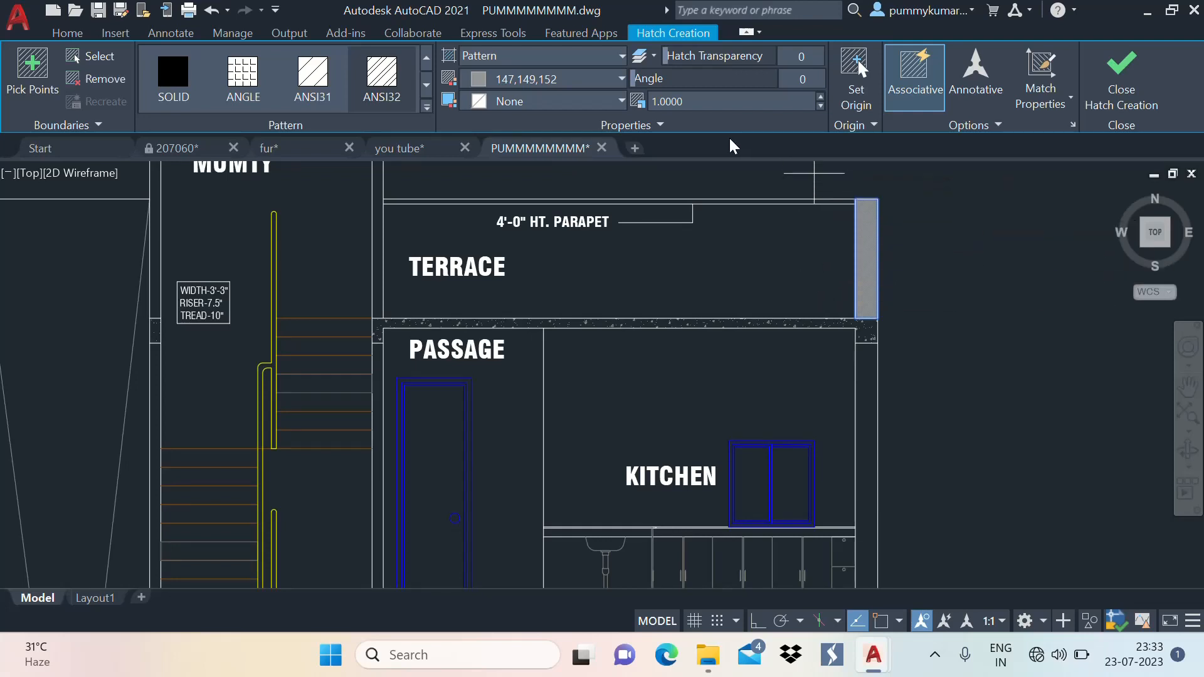
pyautogui.click(705, 102)
pyautogui.write('10')
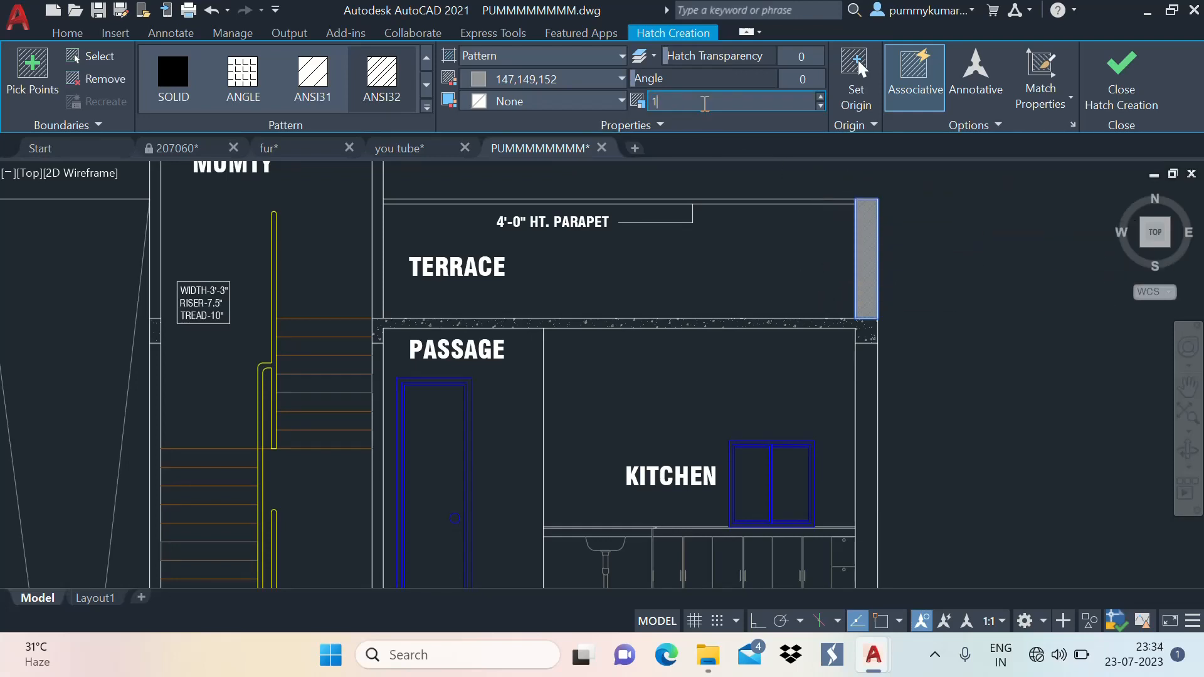
pyautogui.press('Return')
# Hatch the section's remaining cut walls with ANSI32 at scale 10 and delete the stray hatched strip outside the shaft
pyautogui.scroll(-3, 763, 295)
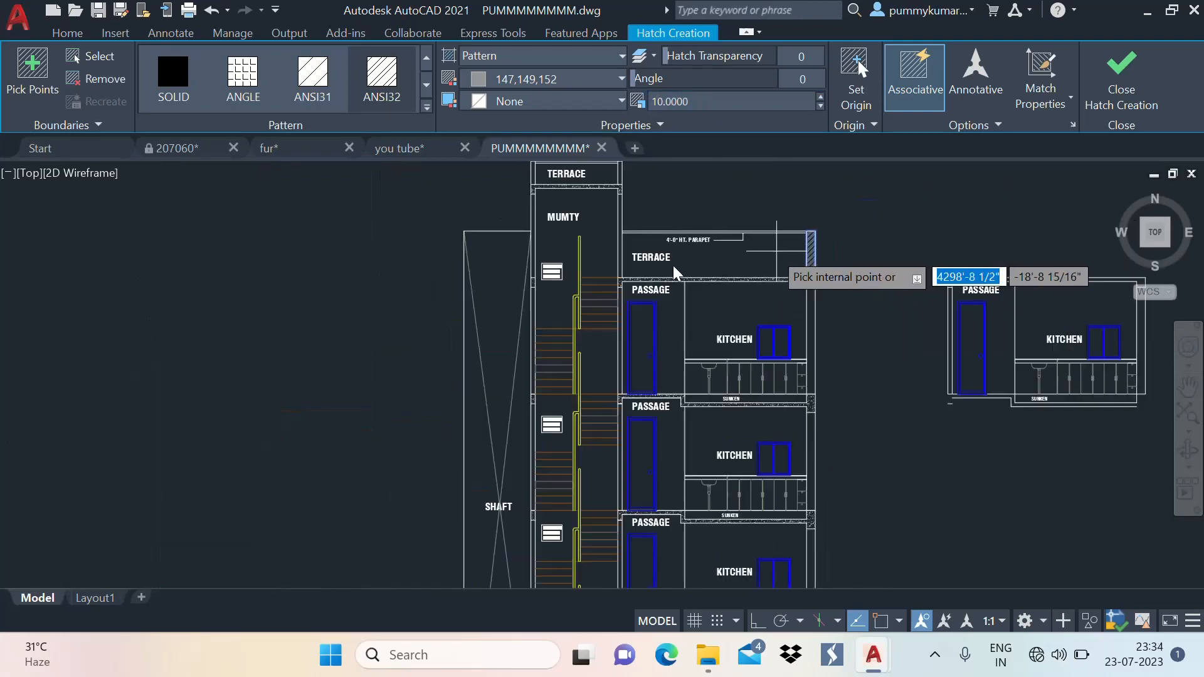
pyautogui.scroll(4, 572, 261)
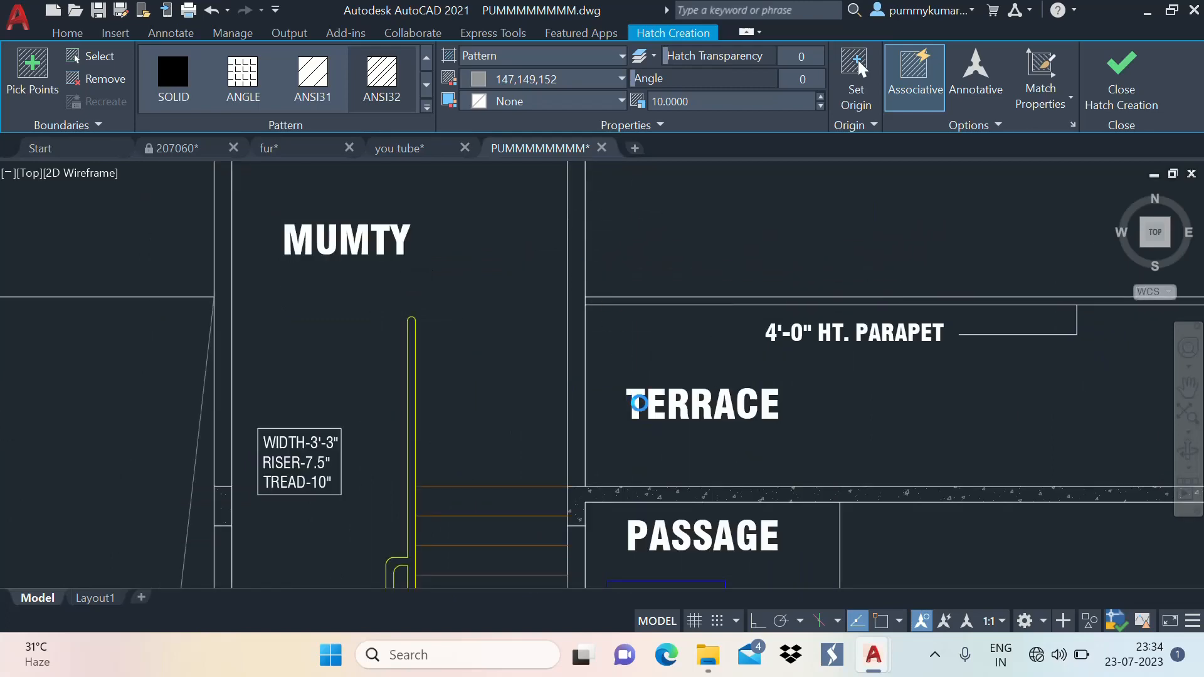
pyautogui.click(634, 403)
pyautogui.click(770, 346)
pyautogui.scroll(-2, 637, 449)
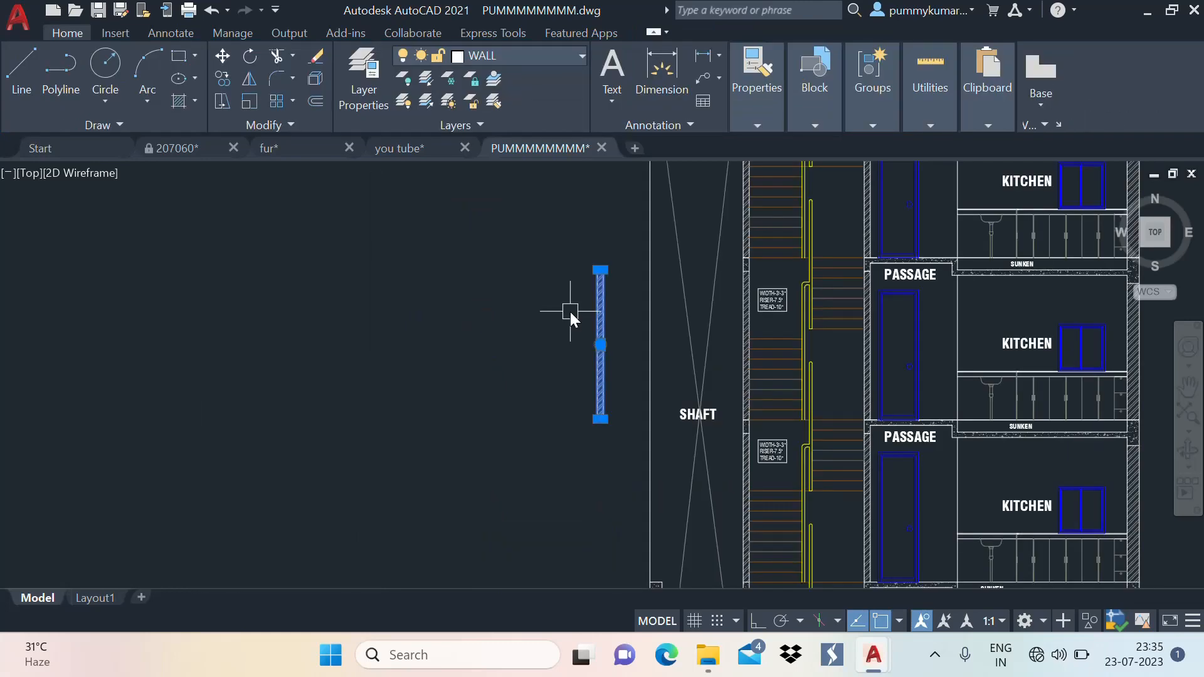
pyautogui.press('Delete')
# Examine the wall, slab and gravel hatching of the section from the MUMTY down to the PARKING level
pyautogui.scroll(-4, 776, 315)
pyautogui.scroll(4, 796, 219)
pyautogui.scroll(-5, 757, 291)
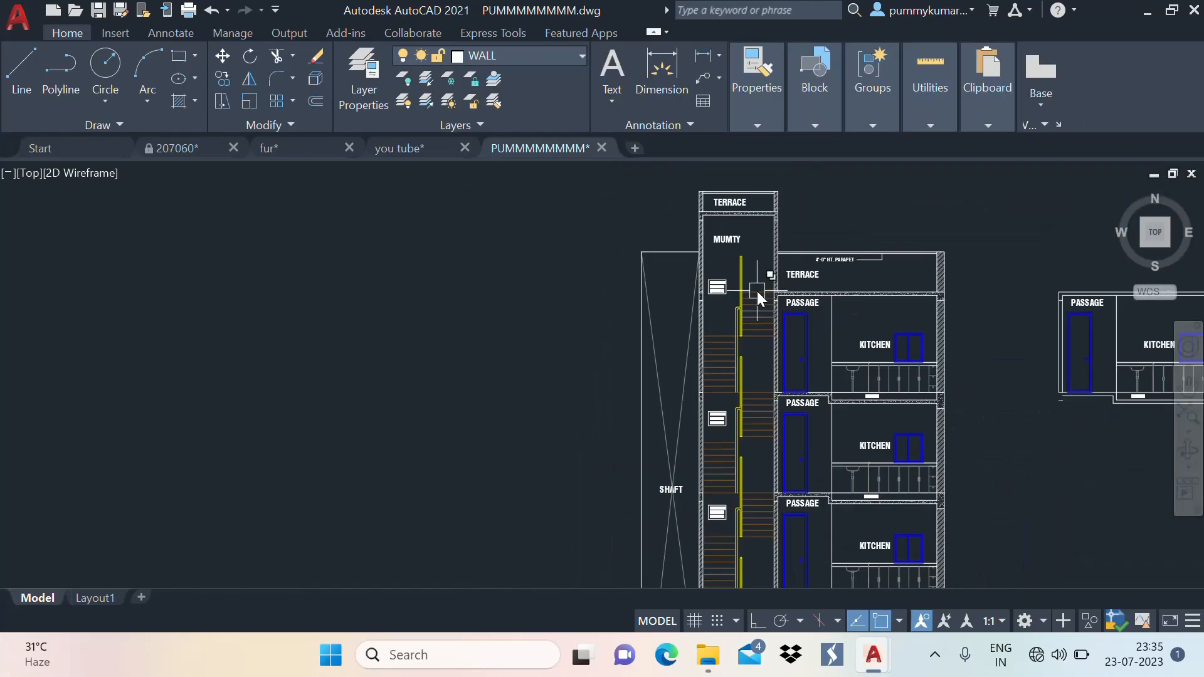
pyautogui.scroll(6, 761, 237)
pyautogui.scroll(-6, 820, 265)
pyautogui.scroll(3, 796, 330)
pyautogui.moveTo(796, 330)
pyautogui.mouseDown(button='middle')
pyautogui.moveTo(825, 239)
pyautogui.moveTo(796, 254)
pyautogui.mouseUp(button='middle')
pyautogui.scroll(2, 853, 191)
pyautogui.scroll(-5, 845, 205)
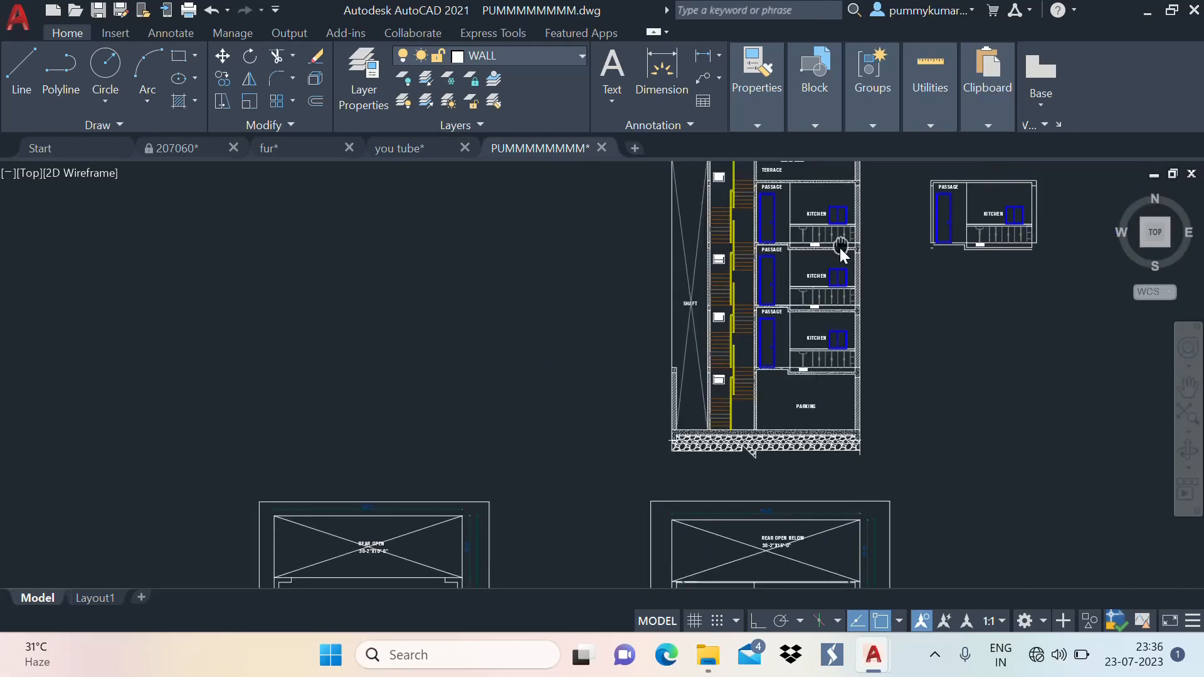
pyautogui.scroll(4, 839, 246)
pyautogui.scroll(2, 775, 463)
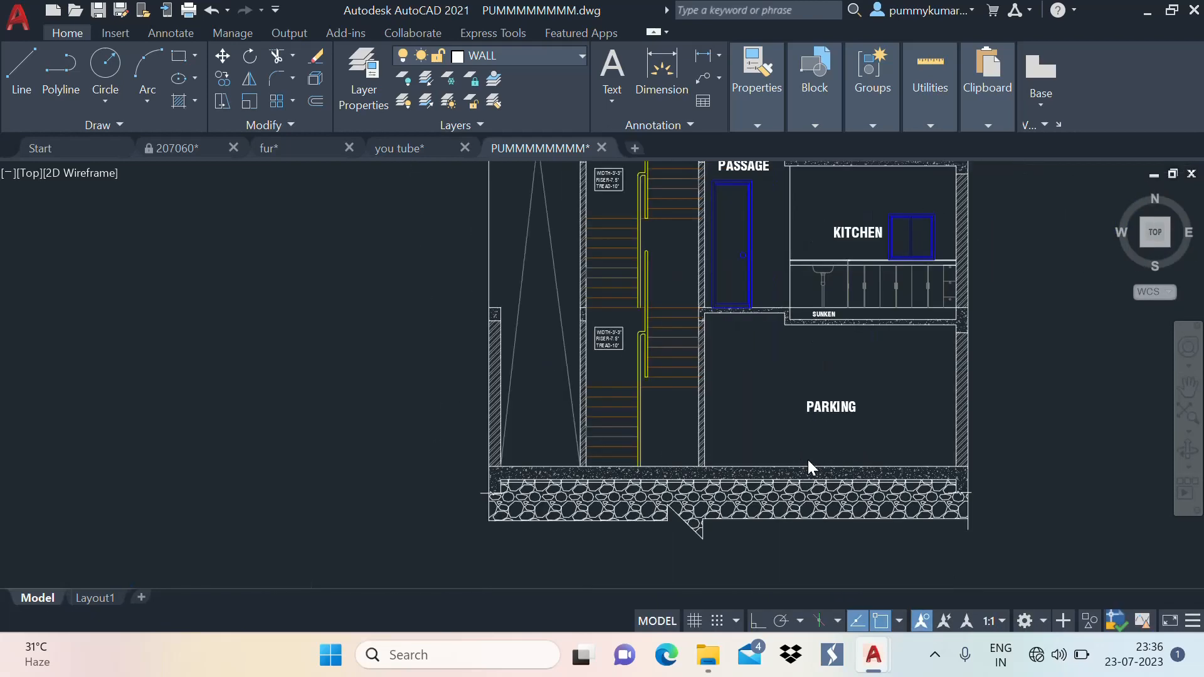
pyautogui.scroll(-2, 828, 406)
pyautogui.scroll(4, 802, 414)
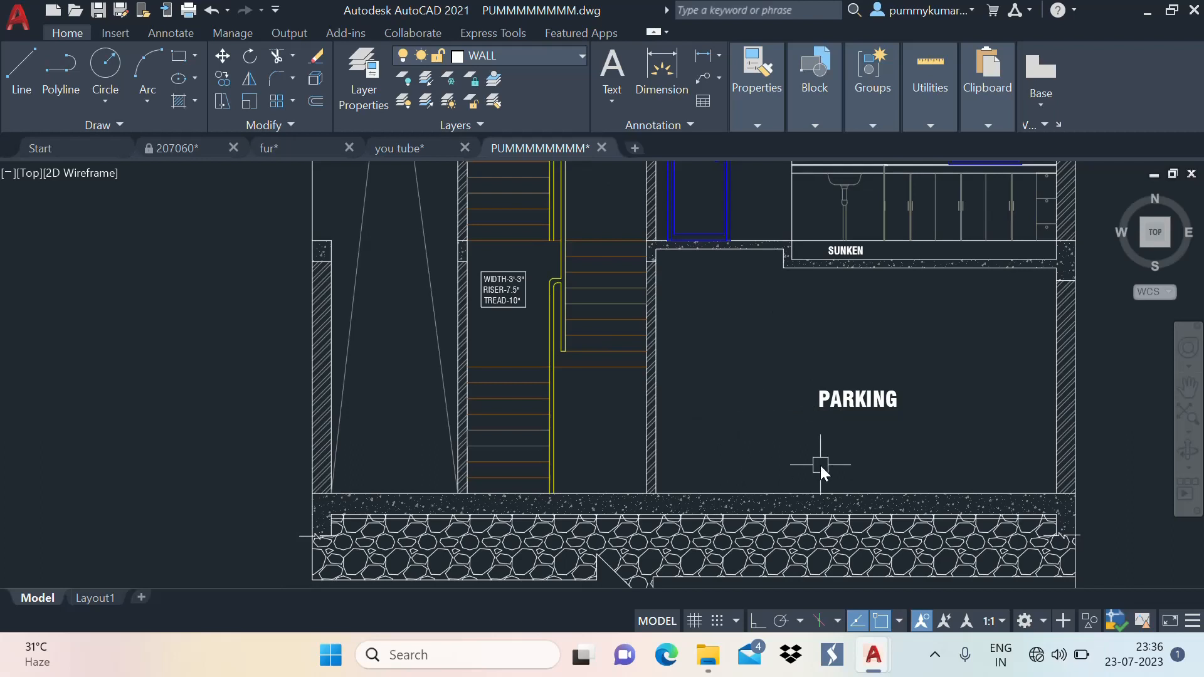
# Insert the Vehicles - Imperial sample block into the drawing
pyautogui.hotkey('ctrl', '3')
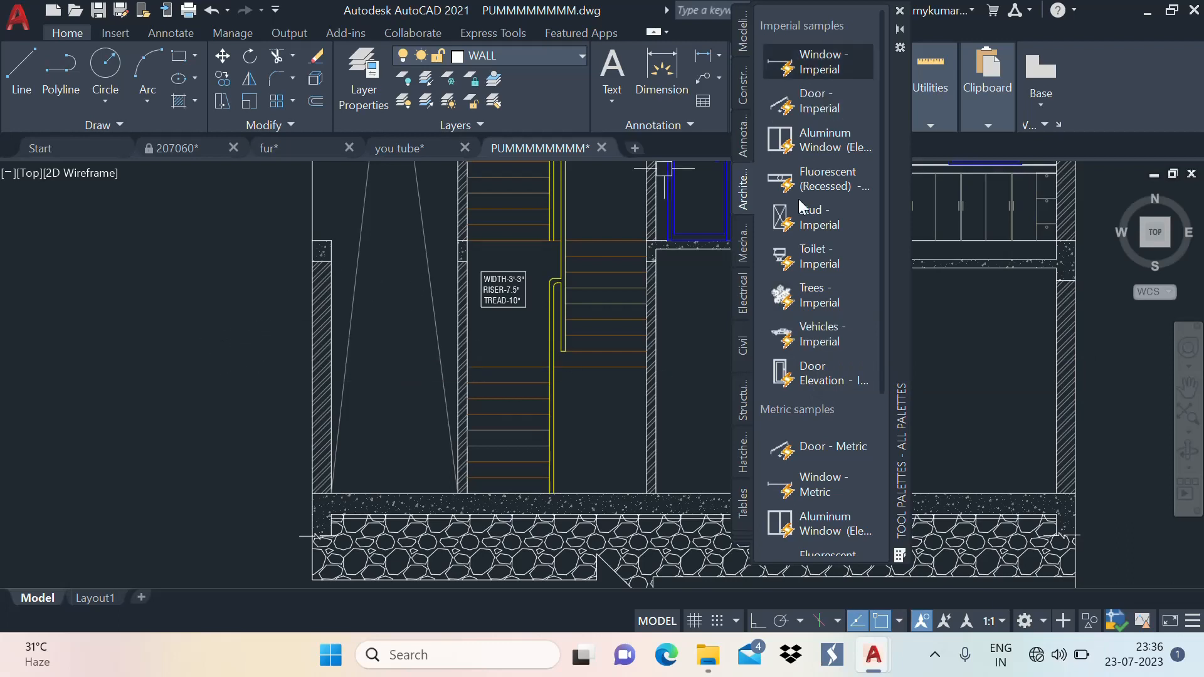
pyautogui.click(811, 331)
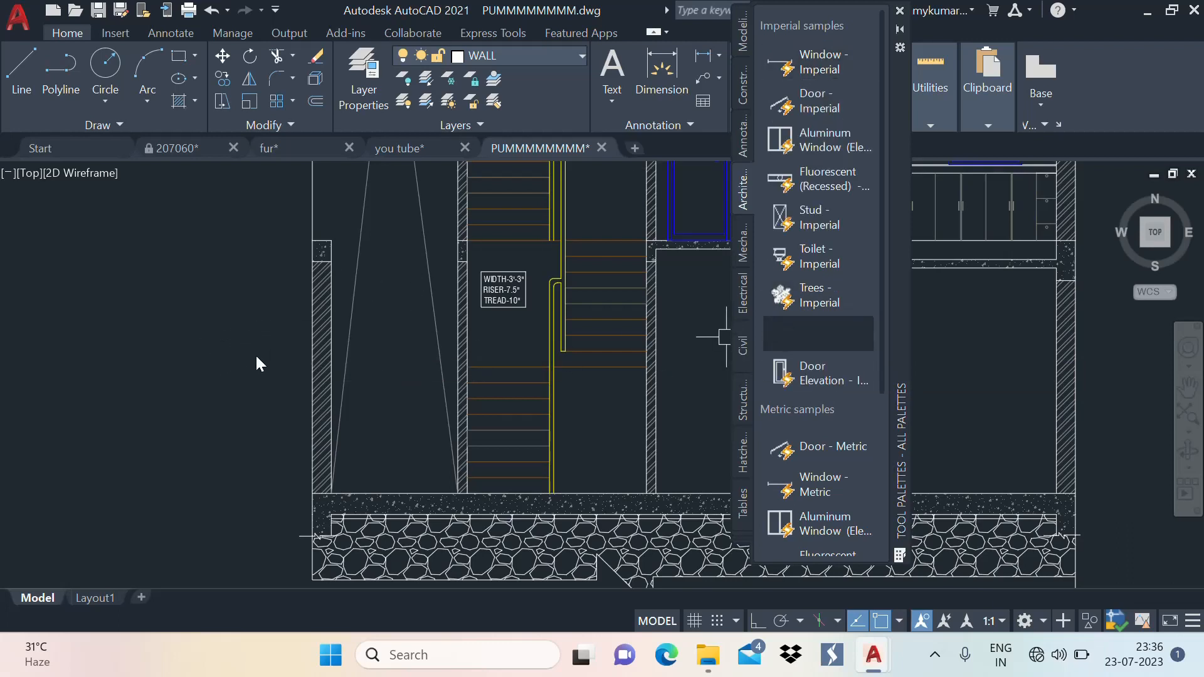
pyautogui.press('Escape')
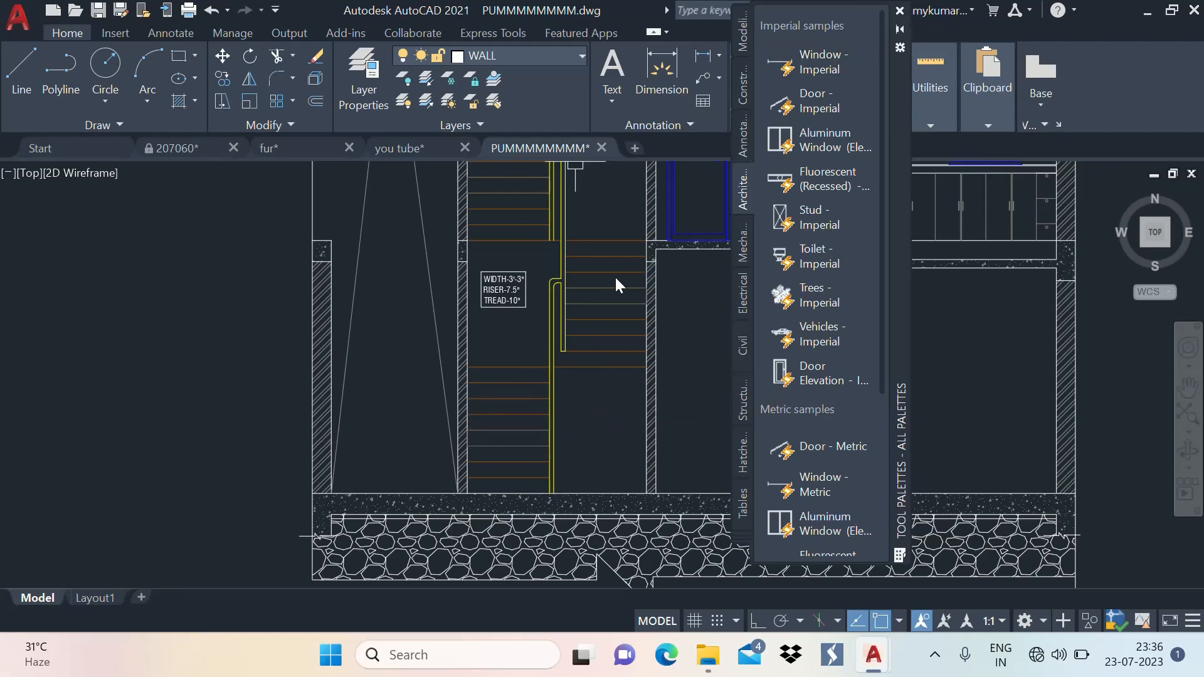
pyautogui.scroll(-8, 684, 314)
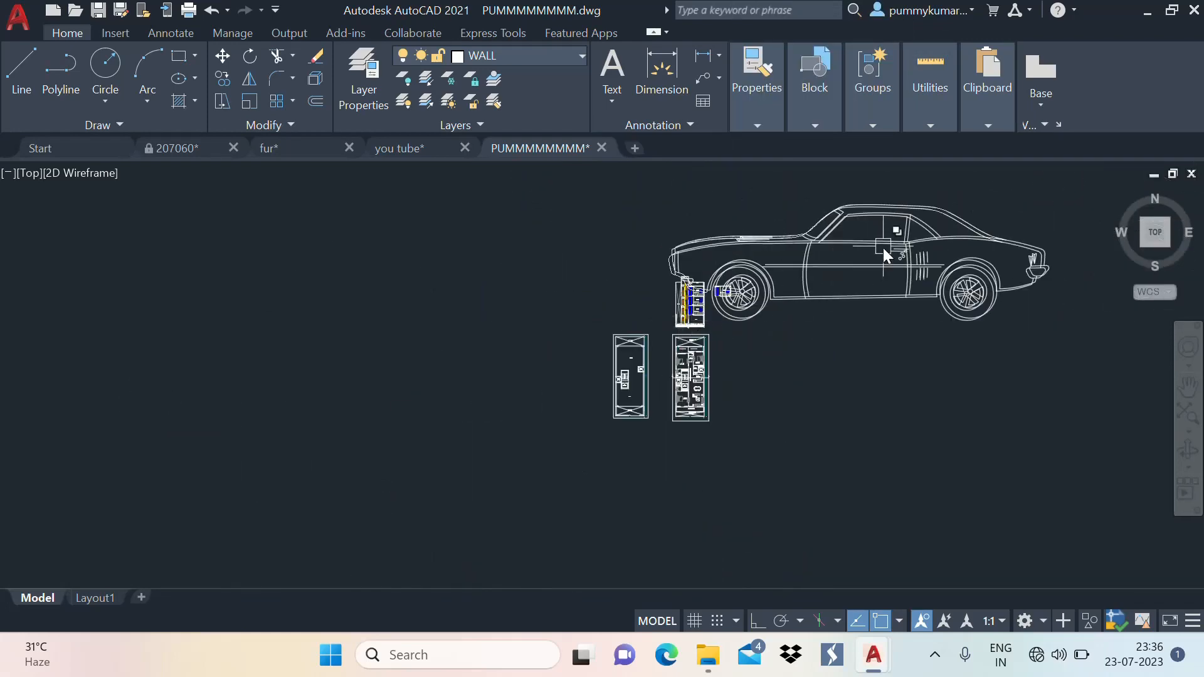
# Set the inserted vehicle block's view to Sports Car (Front)
pyautogui.click(883, 247)
pyautogui.click(882, 258)
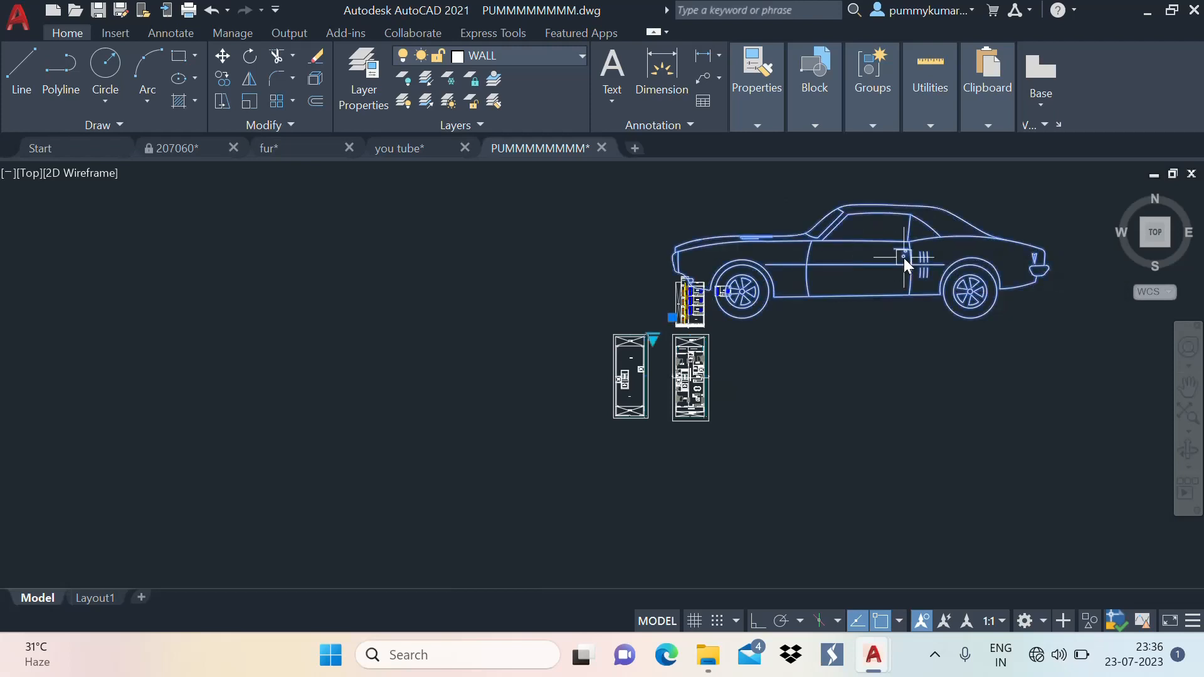
pyautogui.rightClick(904, 257)
pyautogui.press('Escape')
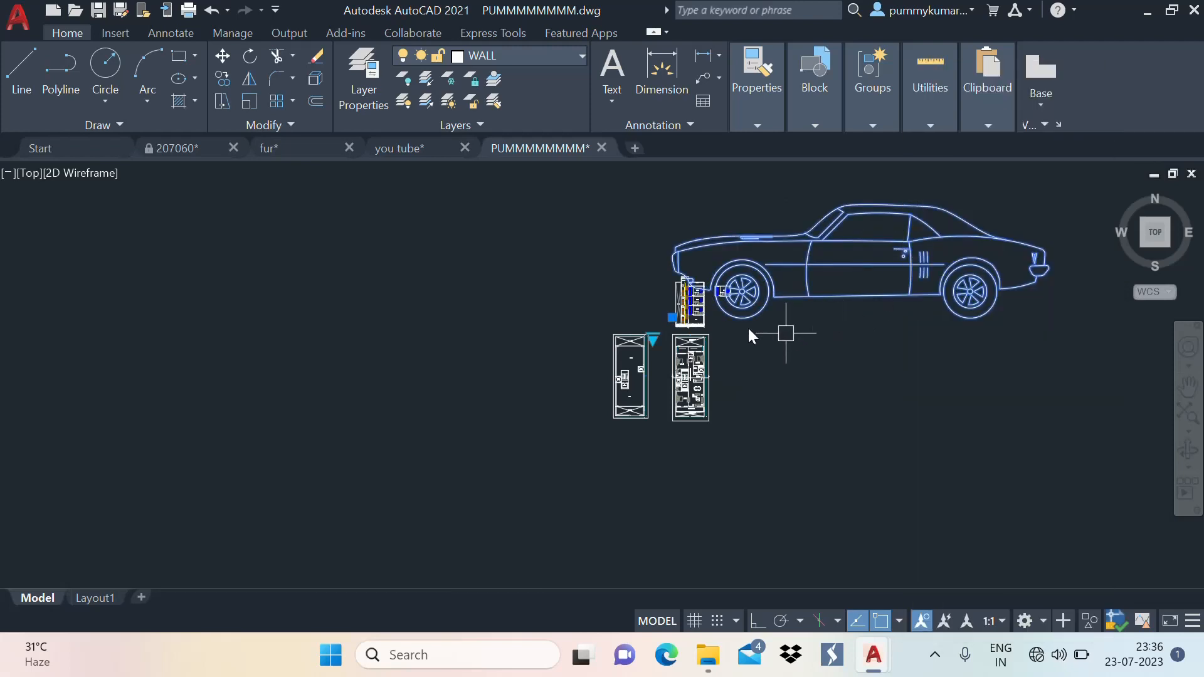
pyautogui.click(654, 340)
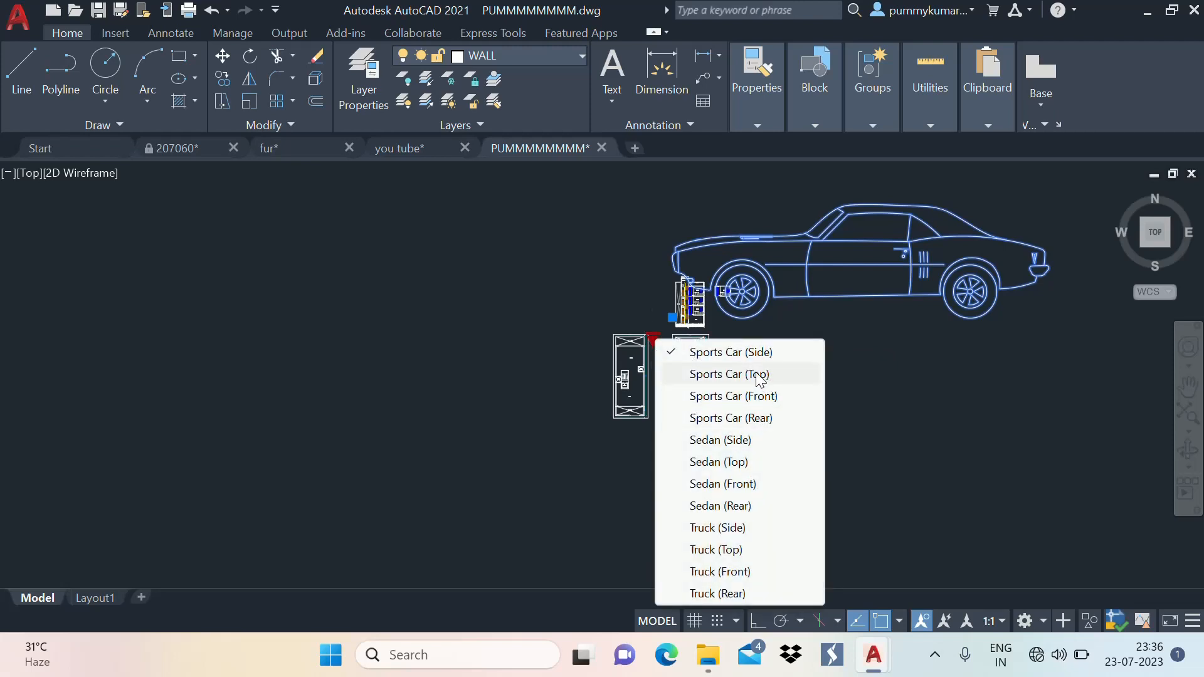
pyautogui.click(757, 403)
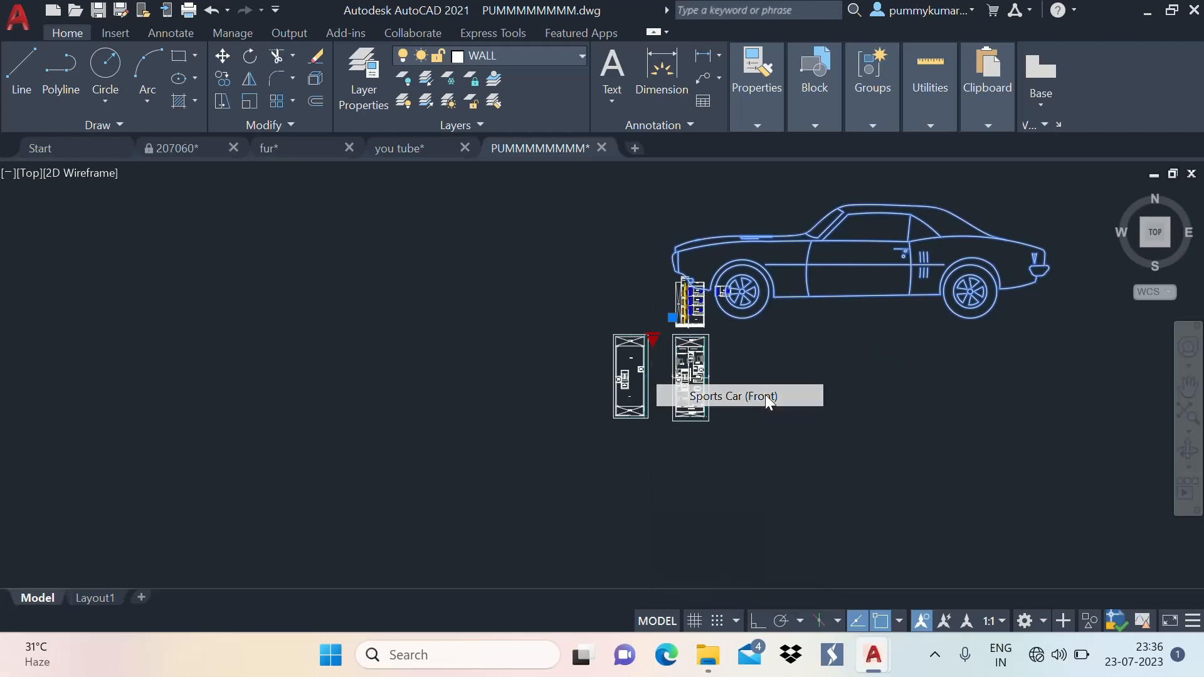
# Scale the front-view sports car down to suit the size of the building section
pyautogui.click(715, 271)
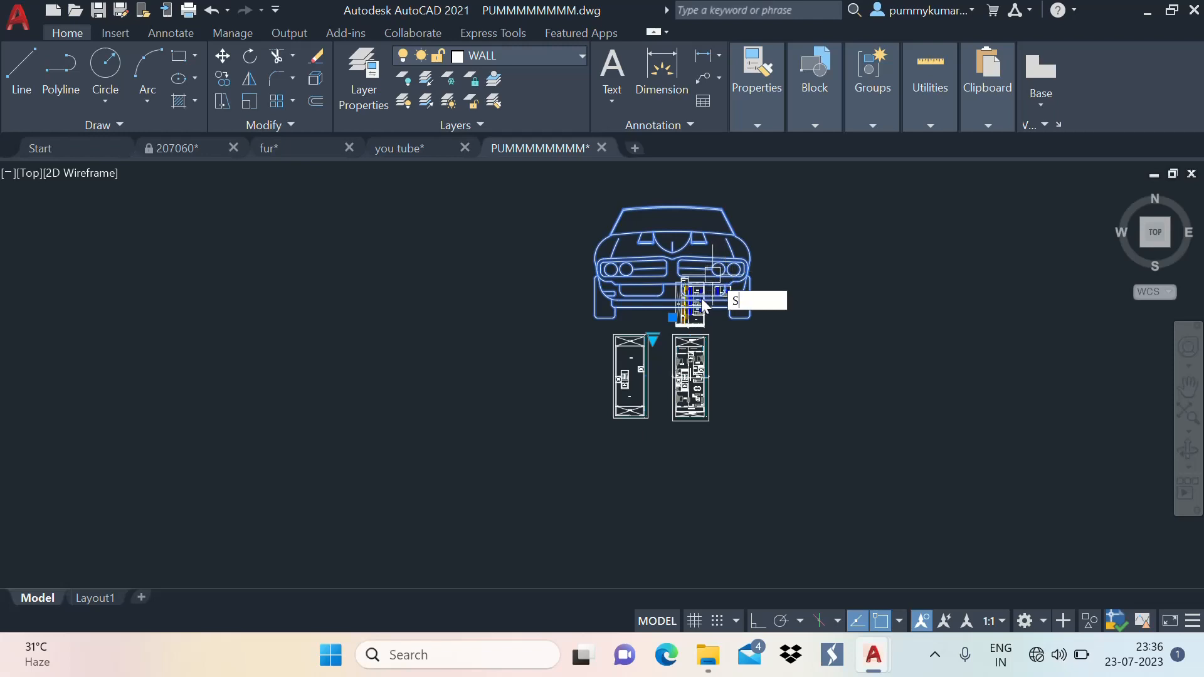
pyautogui.scroll(3, 619, 325)
pyautogui.click(618, 325)
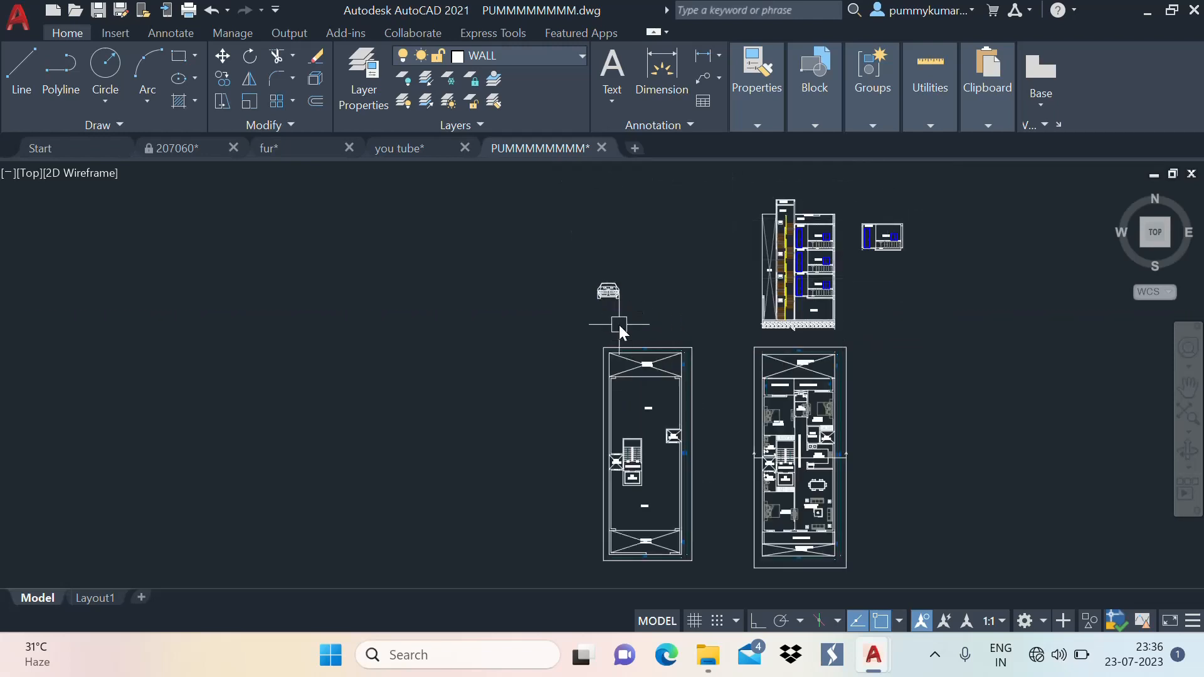
# Move the sports car by its lower wheel corner into the PARKING bay of the section, resting on the floor slab
pyautogui.scroll(5, 613, 295)
pyautogui.write('m')
pyautogui.press('Return')
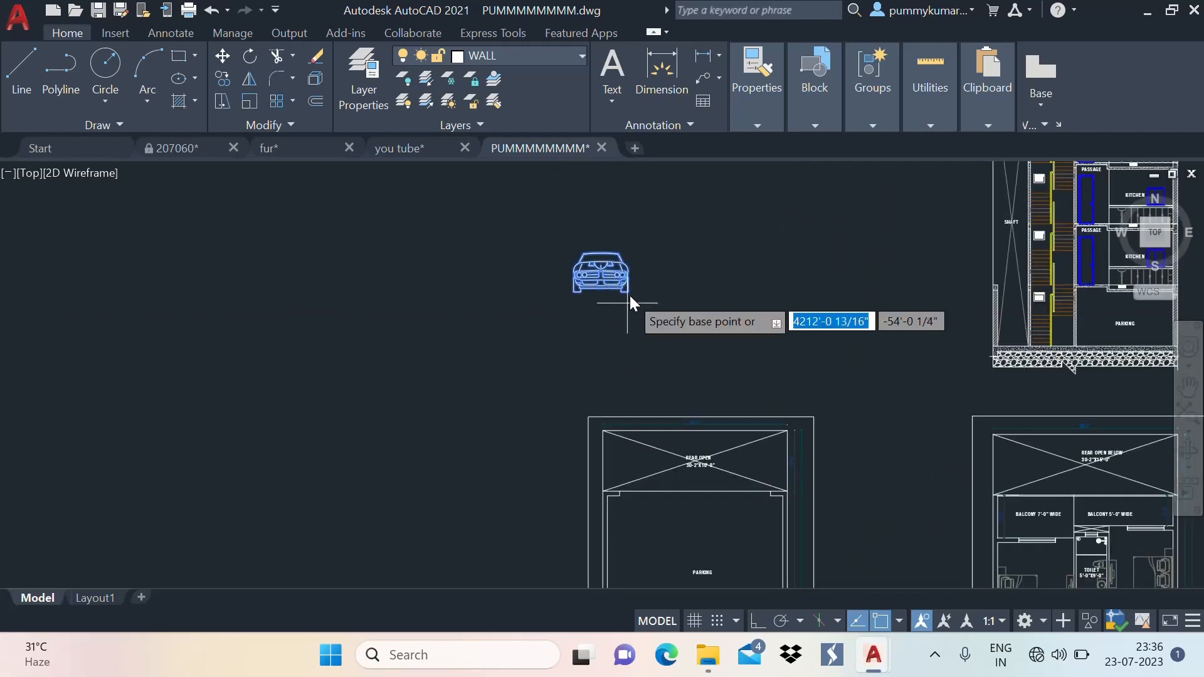
pyautogui.click(631, 287)
pyautogui.scroll(-3, 710, 335)
pyautogui.scroll(4, 710, 335)
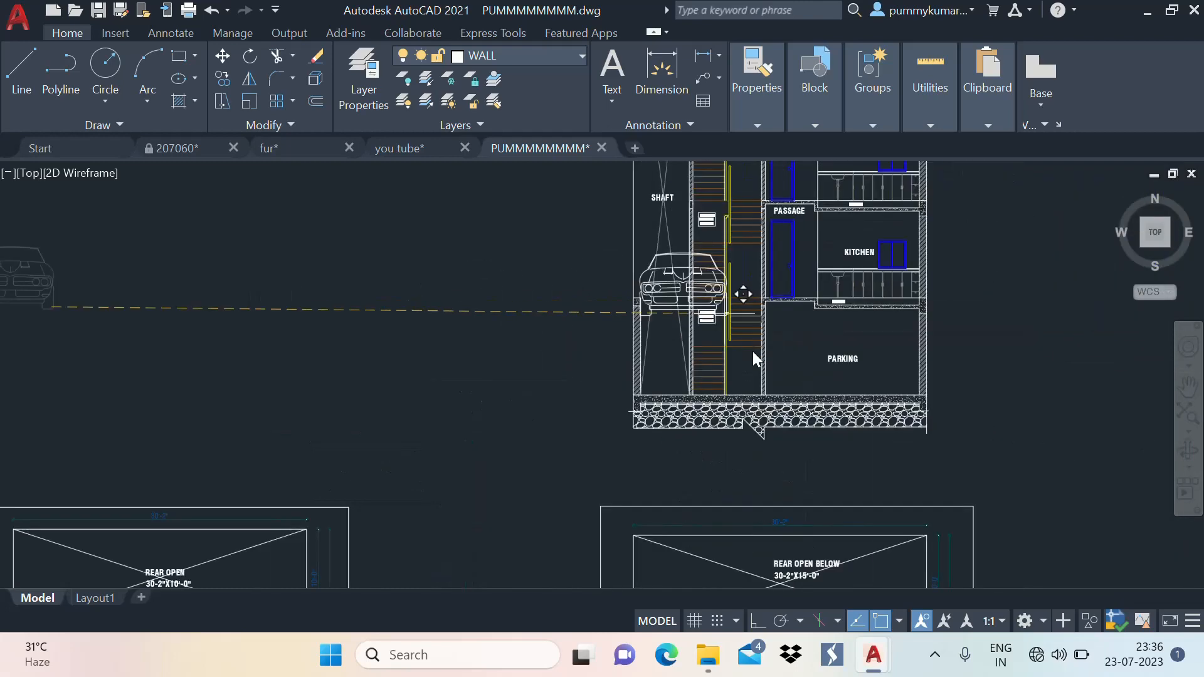
pyautogui.scroll(2, 882, 395)
pyautogui.scroll(3, 837, 359)
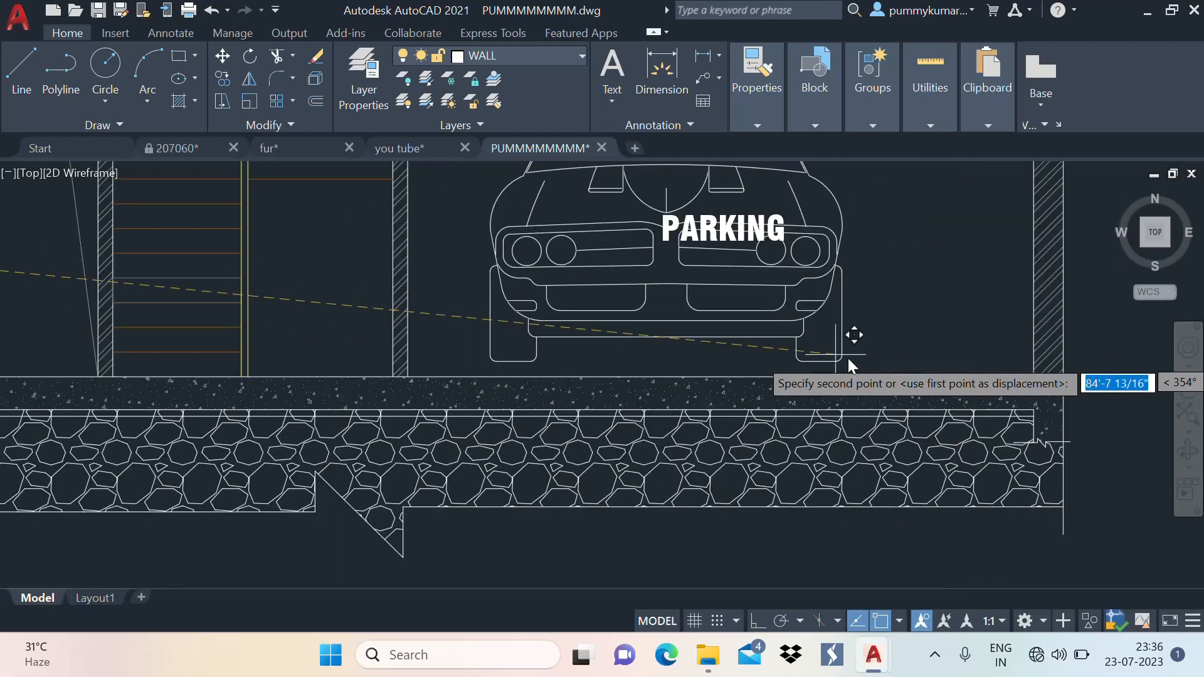
pyautogui.click(870, 370)
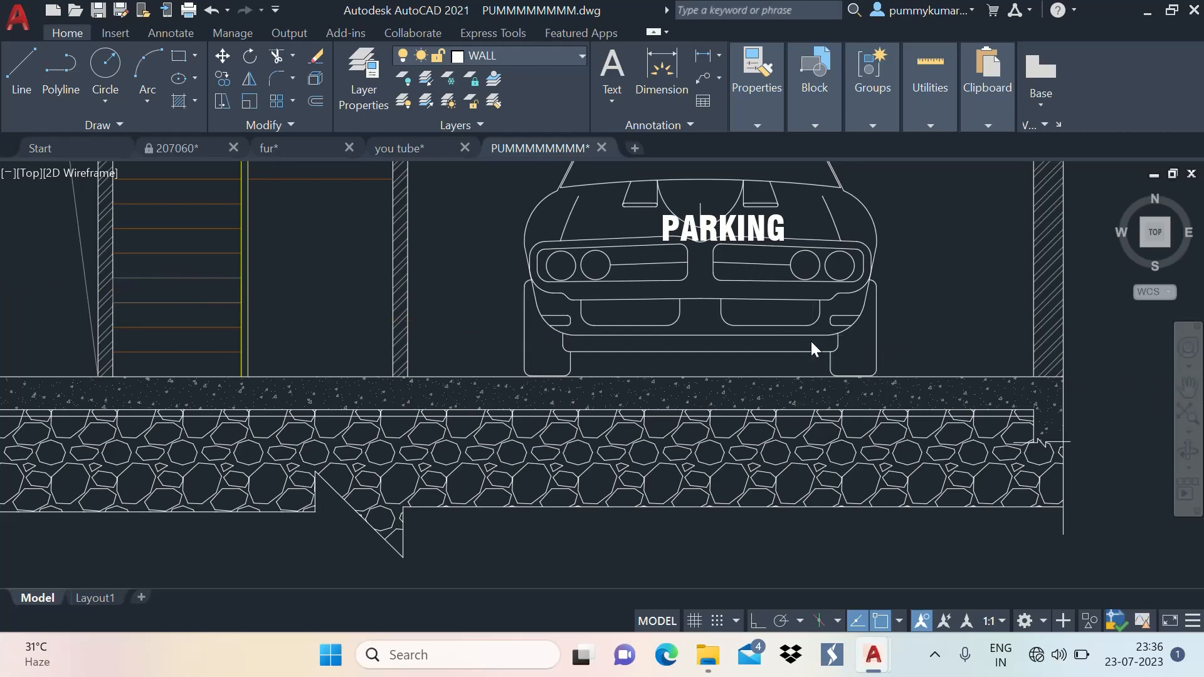
# Move the PARKING label straight up so it sits above the car's roof
pyautogui.scroll(-2, 810, 341)
pyautogui.scroll(2, 770, 339)
pyautogui.moveTo(759, 379); pyautogui.dragTo(748, 417, button='middle')
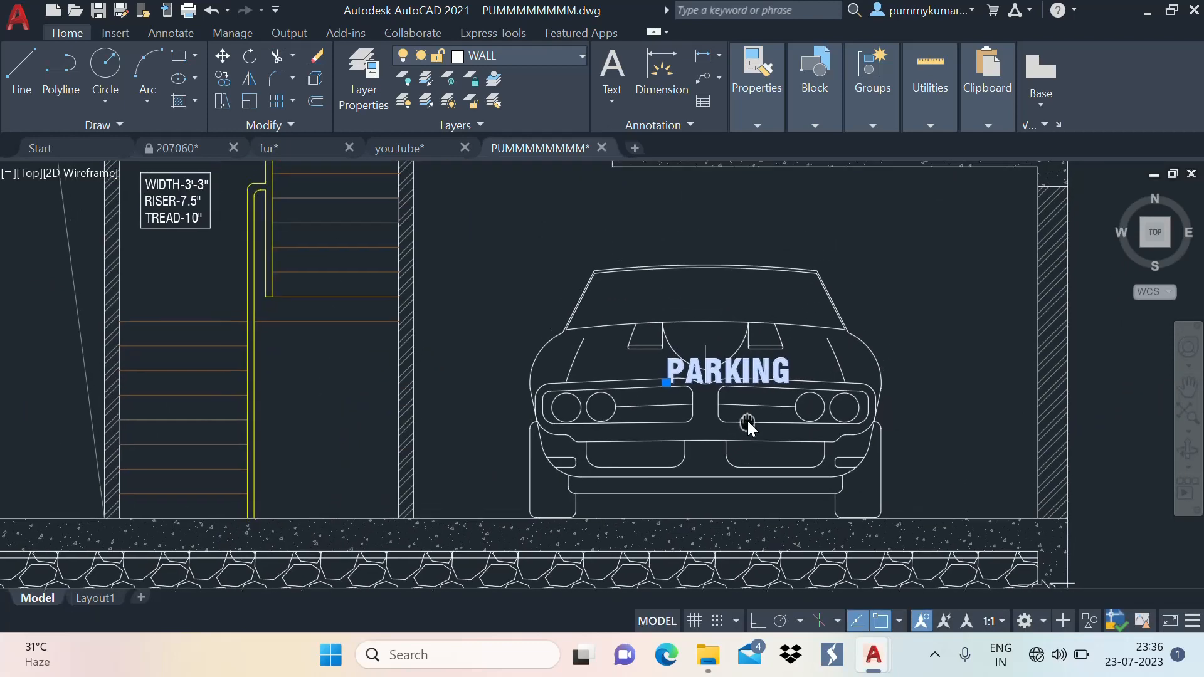
pyautogui.write('m')
pyautogui.press('space')
pyautogui.click(796, 380)
pyautogui.click(812, 231)
pyautogui.scroll(-5, 807, 274)
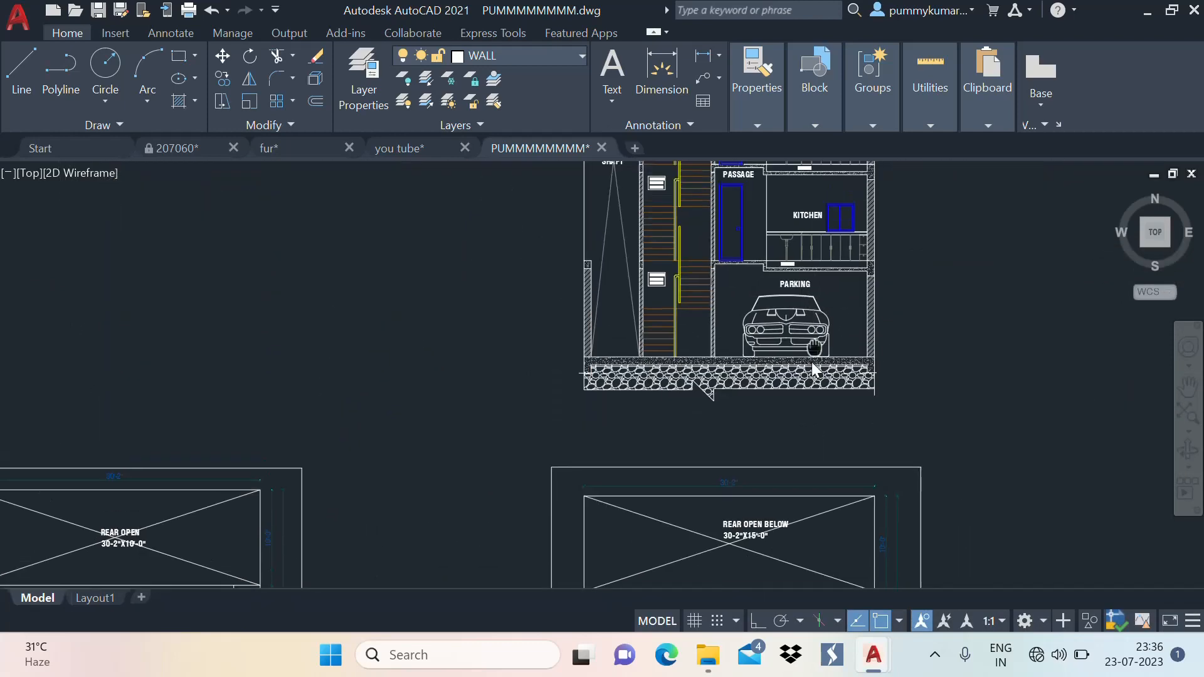
# Assign the parked sports car to the Furn. layer
pyautogui.scroll(3, 814, 380)
pyautogui.click(807, 353)
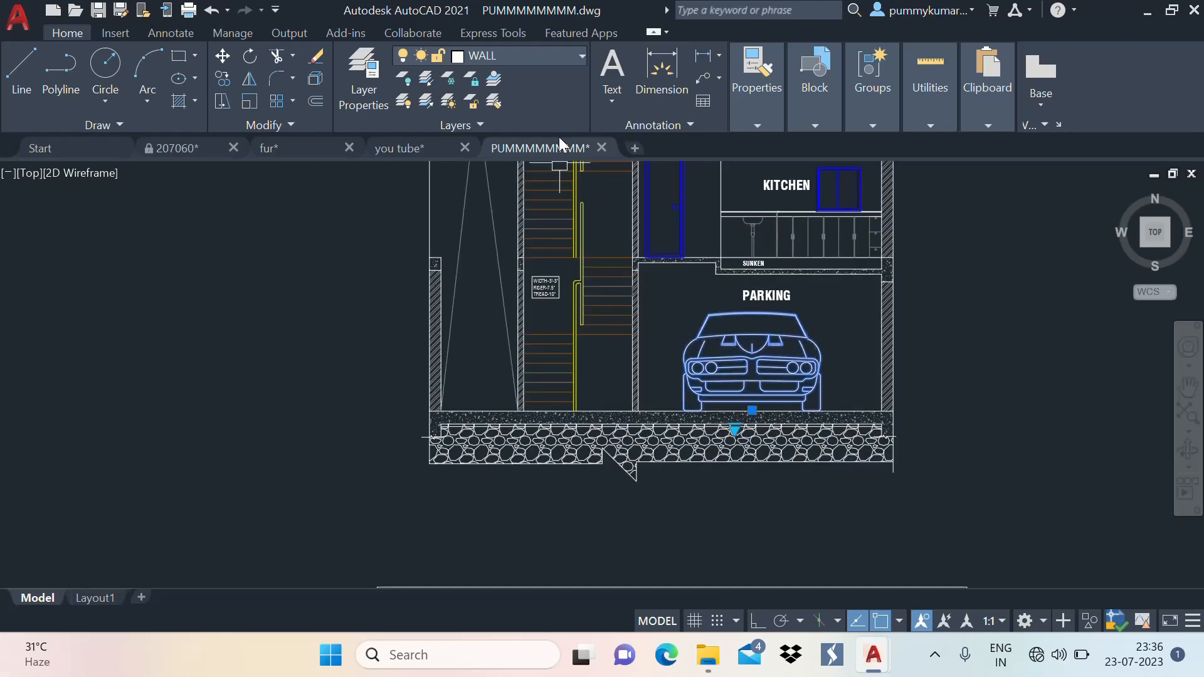
pyautogui.click(502, 58)
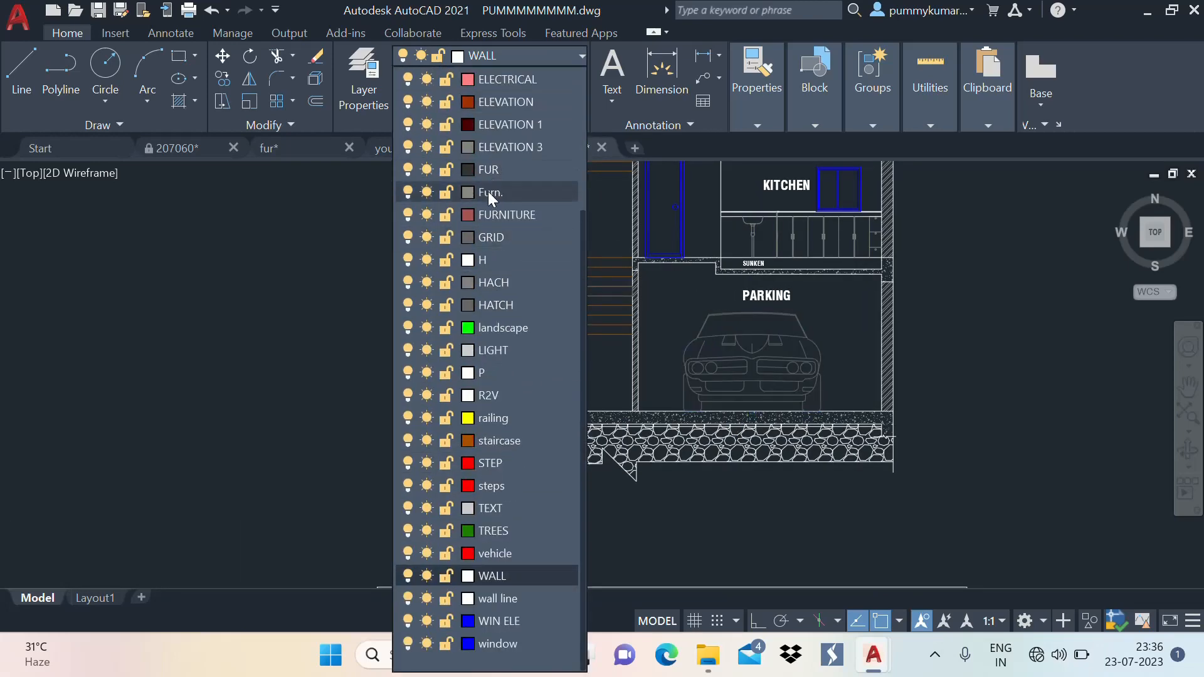
pyautogui.click(488, 192)
pyautogui.press('Escape')
pyautogui.scroll(-4, 797, 382)
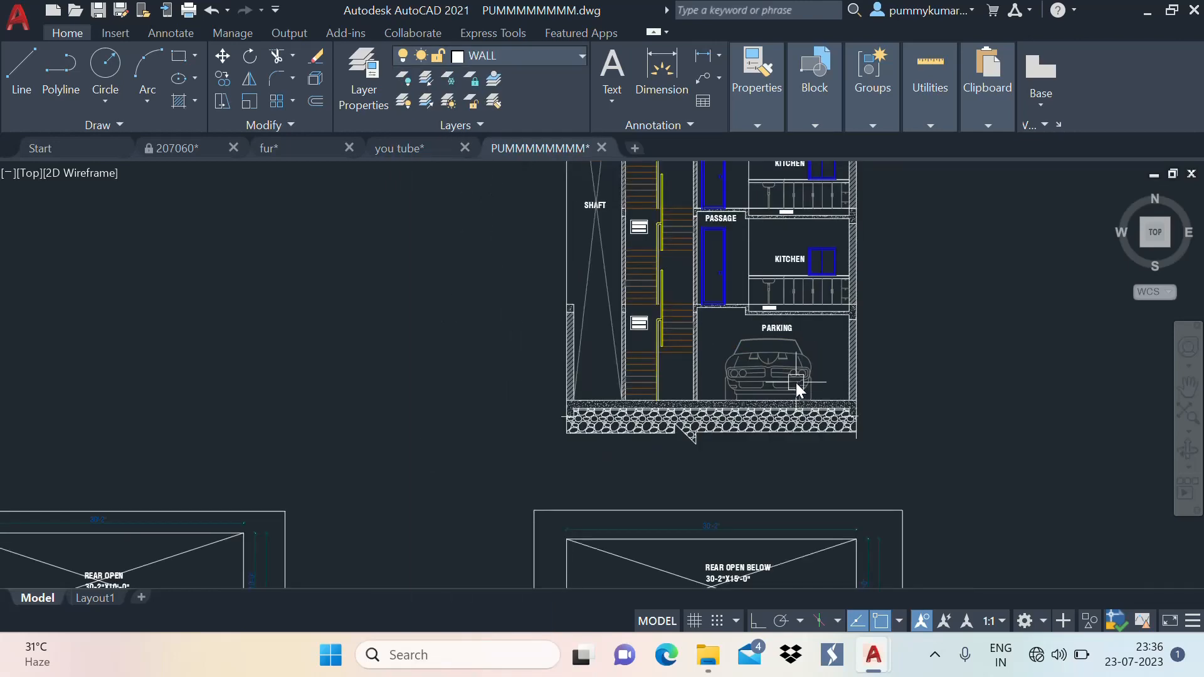
pyautogui.scroll(-3, 739, 436)
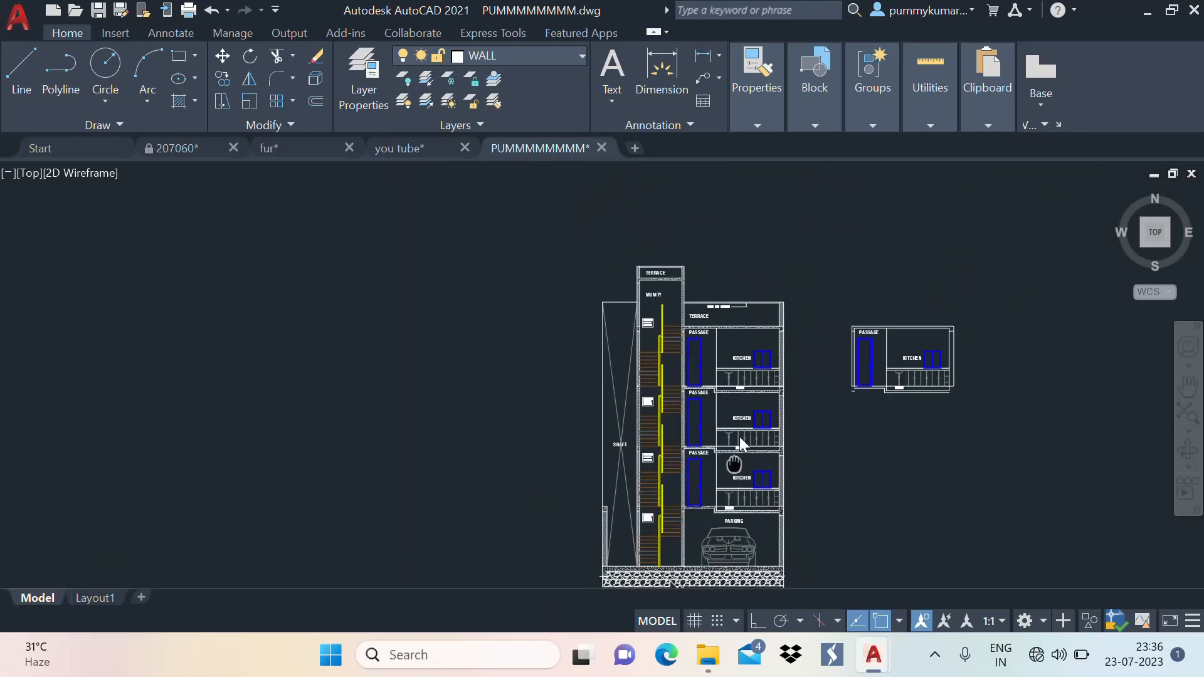
pyautogui.scroll(6, 712, 475)
pyautogui.scroll(2, 712, 476)
pyautogui.scroll(-2, 712, 341)
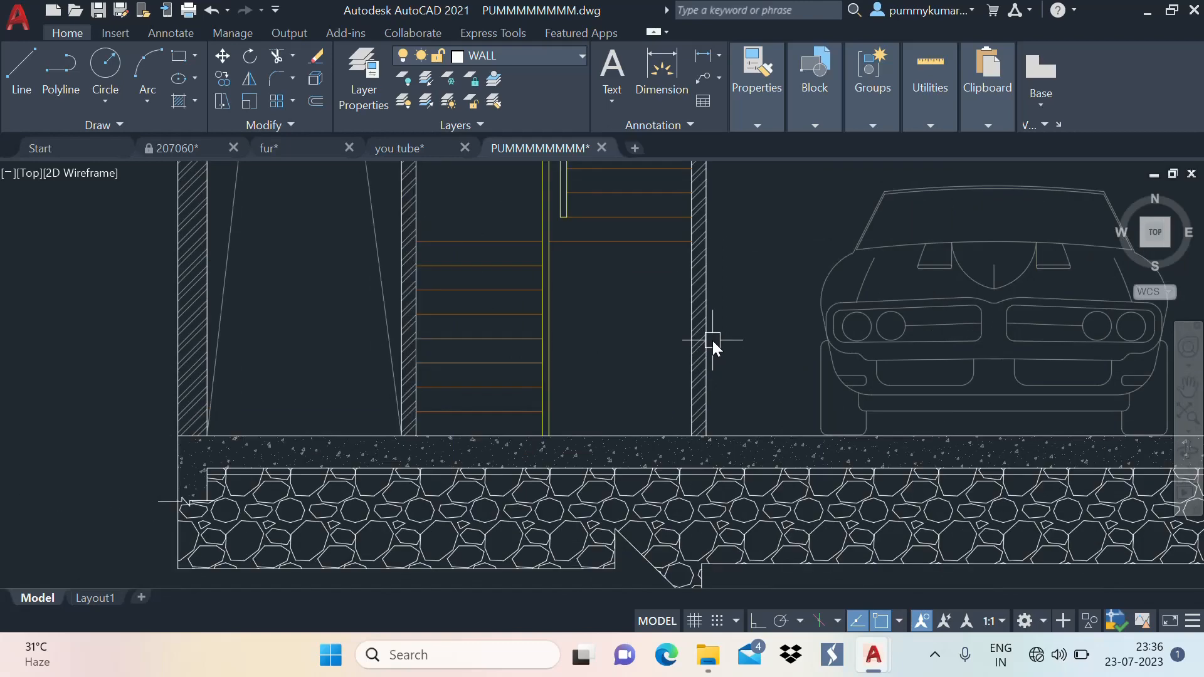
pyautogui.write('ma')
pyautogui.press('Return')
pyautogui.scroll(2, 682, 452)
pyautogui.click(683, 452)
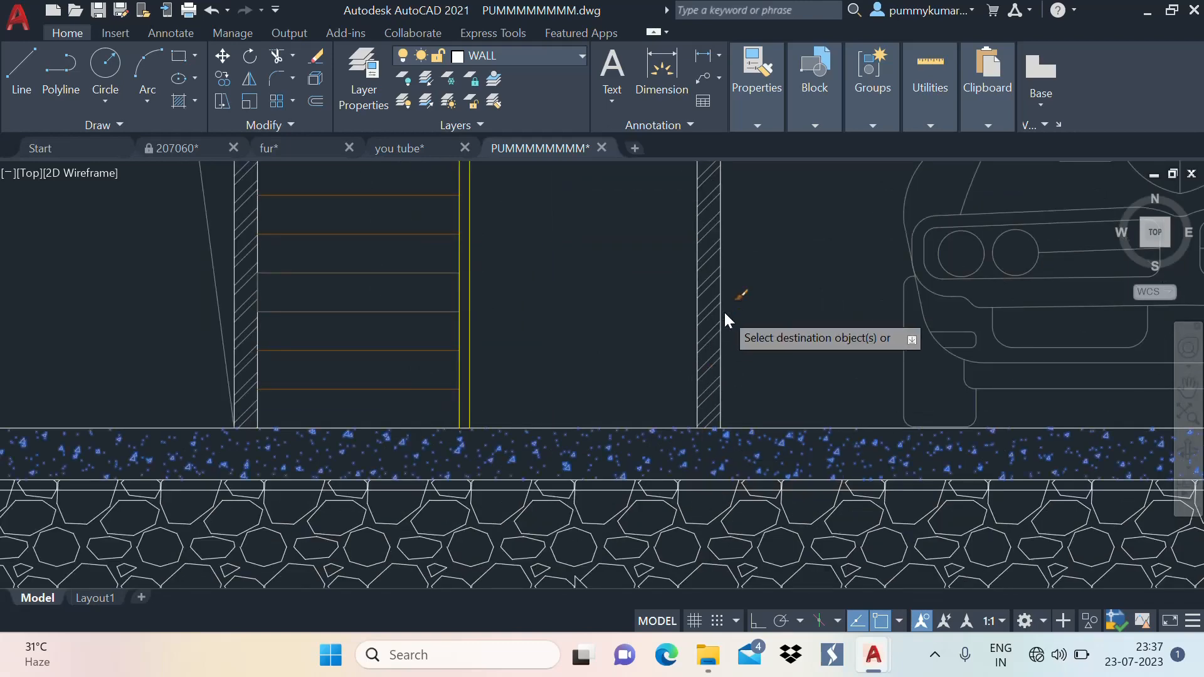
pyautogui.scroll(-2, 724, 310)
# Set the colour of the gravel hatch beneath the ground floor slab to medium grey
pyautogui.click(734, 446)
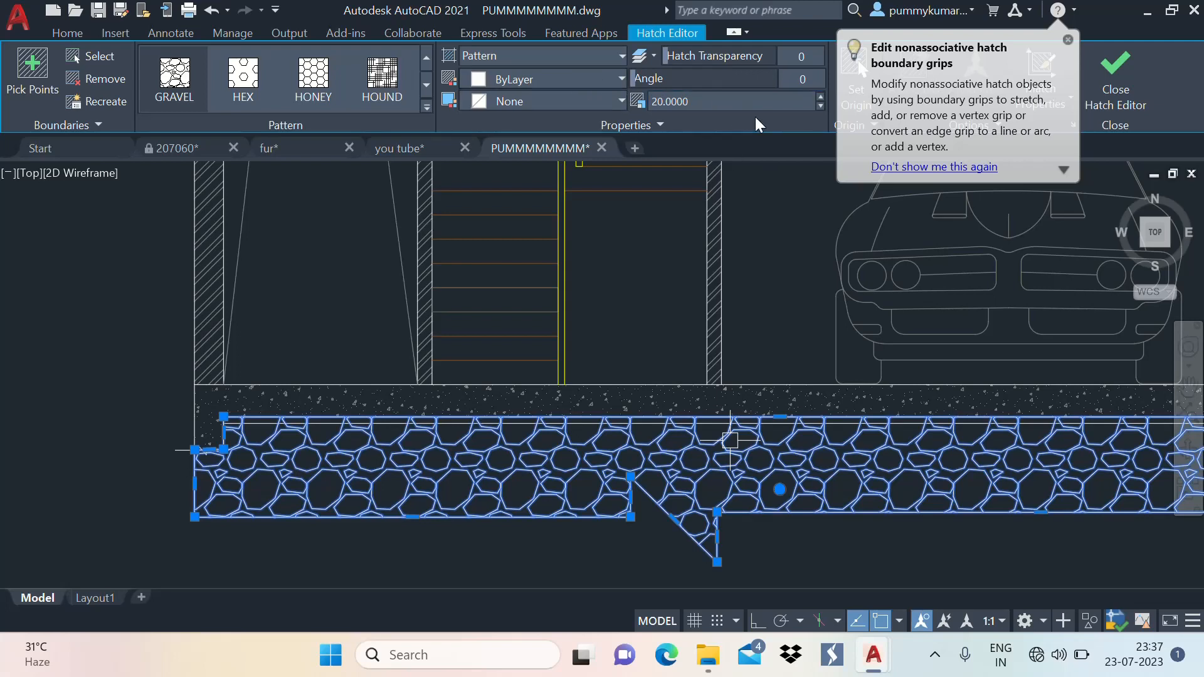
pyautogui.click(1068, 40)
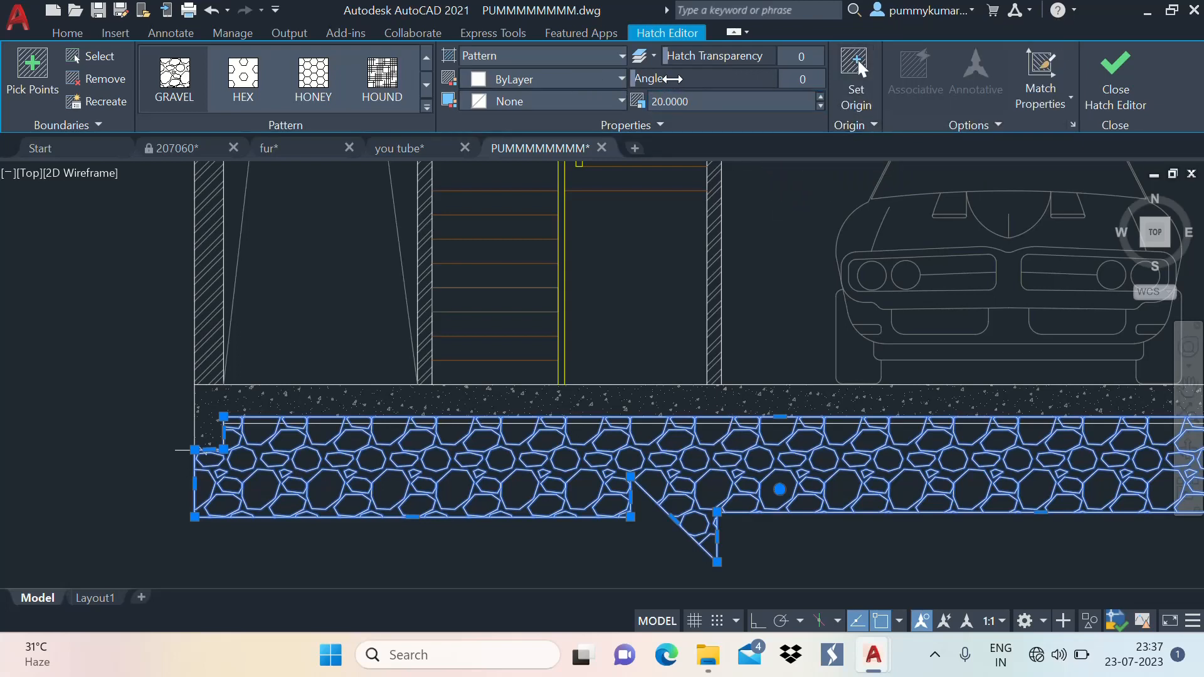
pyautogui.click(515, 81)
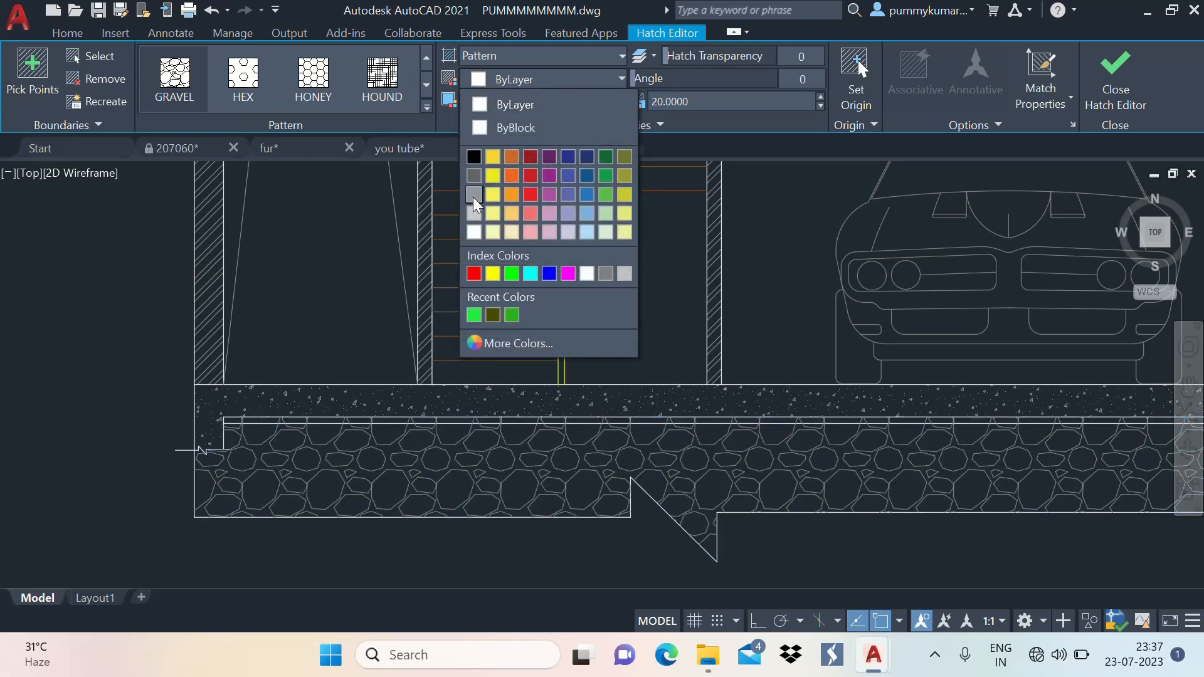
pyautogui.click(474, 194)
pyautogui.scroll(-5, 543, 360)
pyautogui.press('Escape')
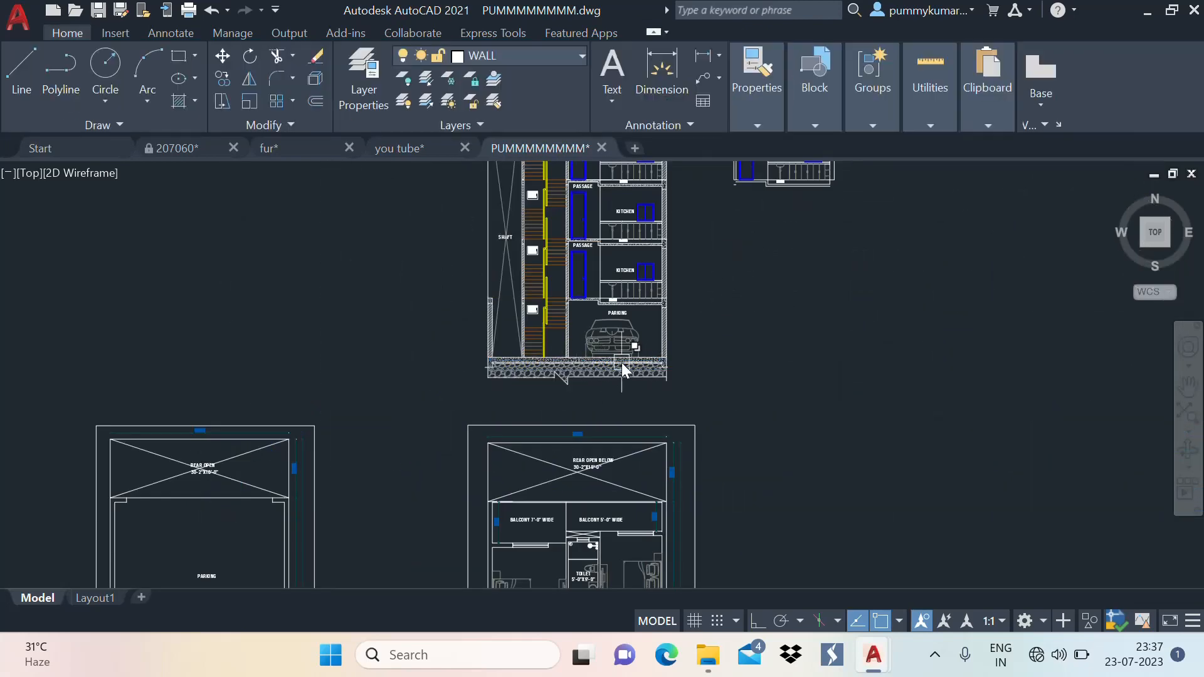
# Examine the whole building section from the gravel base and parked car up to the terrace and MUMTY
pyautogui.scroll(2, 620, 332)
pyautogui.moveTo(619, 333); pyautogui.dragTo(609, 442, button='middle')
pyautogui.scroll(-2, 650, 439)
pyautogui.moveTo(655, 365)
pyautogui.mouseDown(button='middle')
pyautogui.moveTo(623, 444)
pyautogui.moveTo(672, 359)
pyautogui.moveTo(685, 398)
pyautogui.mouseUp(button='middle')
pyautogui.moveTo(667, 350)
pyautogui.mouseDown(button='middle')
pyautogui.moveTo(653, 316)
pyautogui.moveTo(599, 368)
pyautogui.mouseUp(button='middle')
pyautogui.scroll(2, 633, 341)
pyautogui.scroll(-2, 682, 248)
pyautogui.moveTo(682, 275)
pyautogui.mouseDown(button='middle')
pyautogui.moveTo(668, 321)
pyautogui.moveTo(607, 355)
pyautogui.moveTo(637, 326)
pyautogui.mouseUp(button='middle')
pyautogui.scroll(2, 599, 368)
pyautogui.scroll(-2, 617, 303)
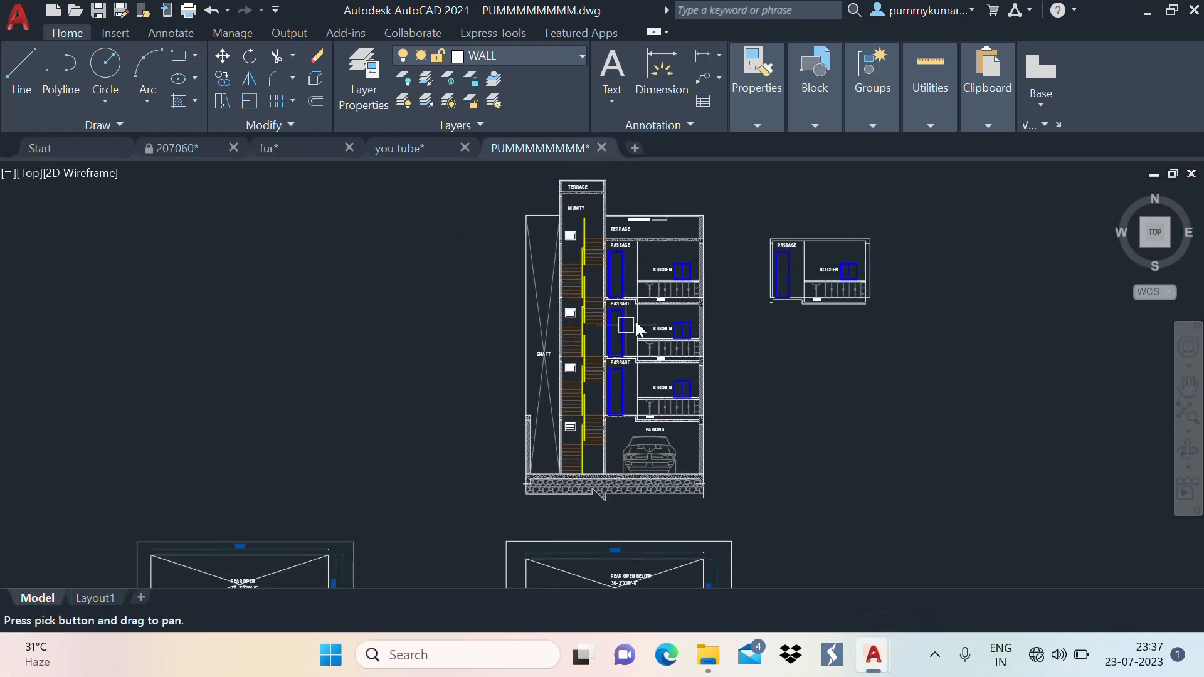
pyautogui.scroll(2, 555, 346)
pyautogui.scroll(-1, 625, 287)
pyautogui.scroll(3, 635, 284)
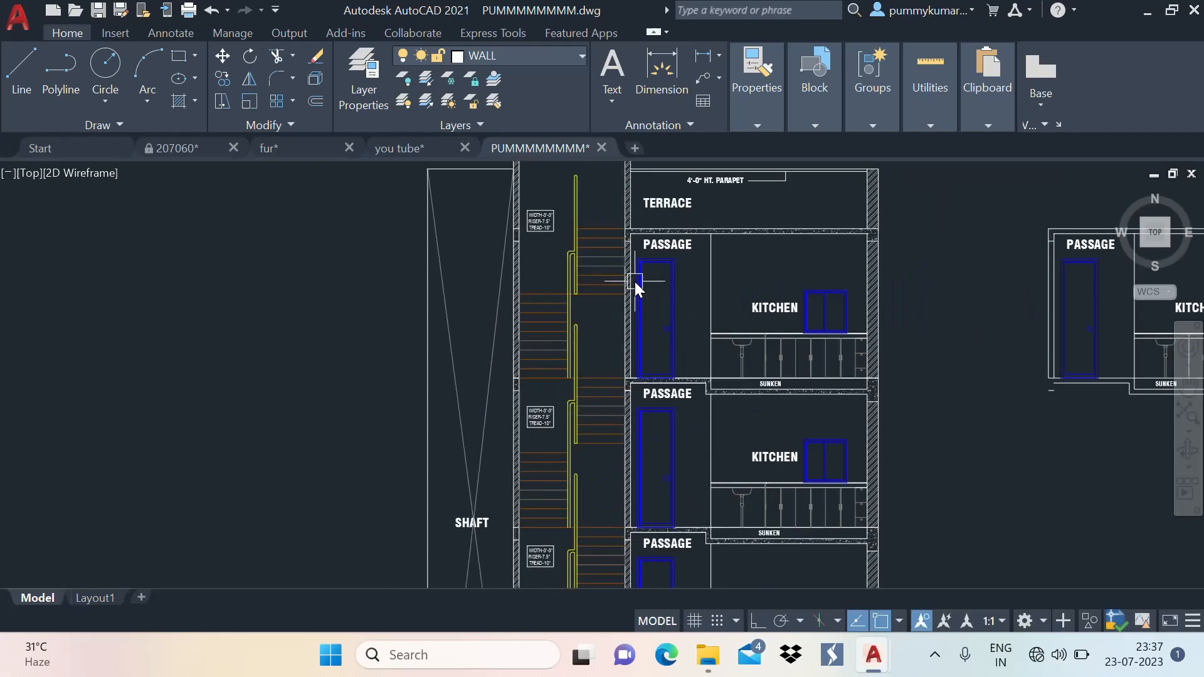
pyautogui.scroll(-2, 663, 291)
pyautogui.scroll(-2, 712, 257)
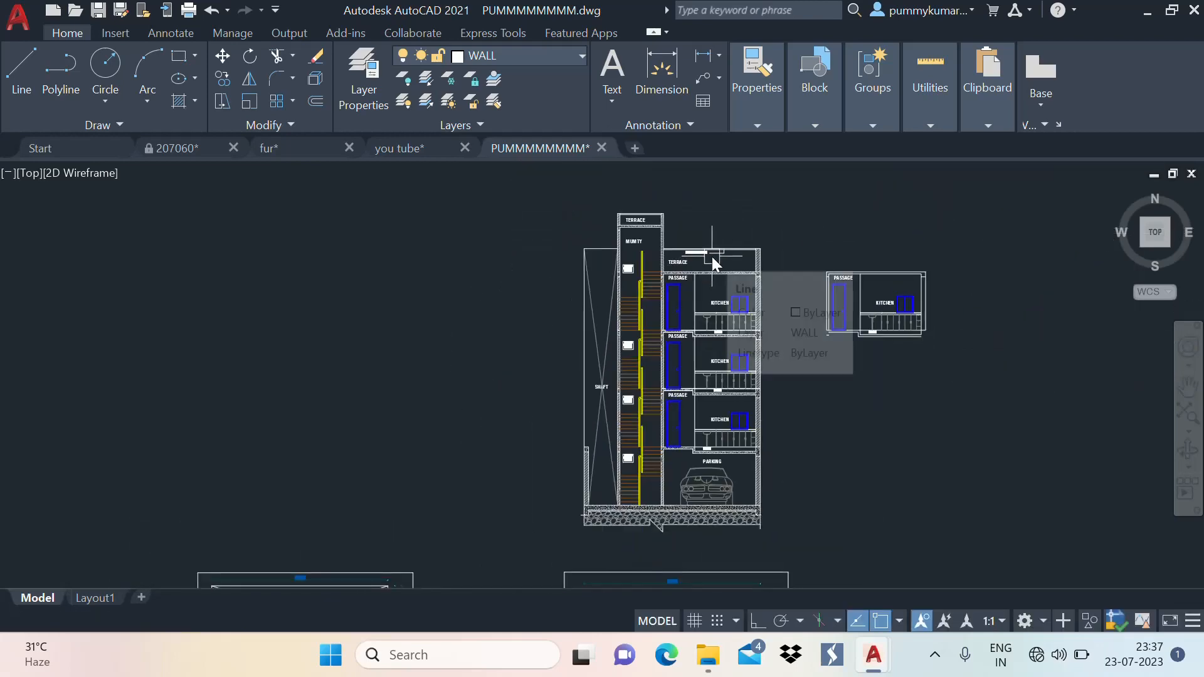